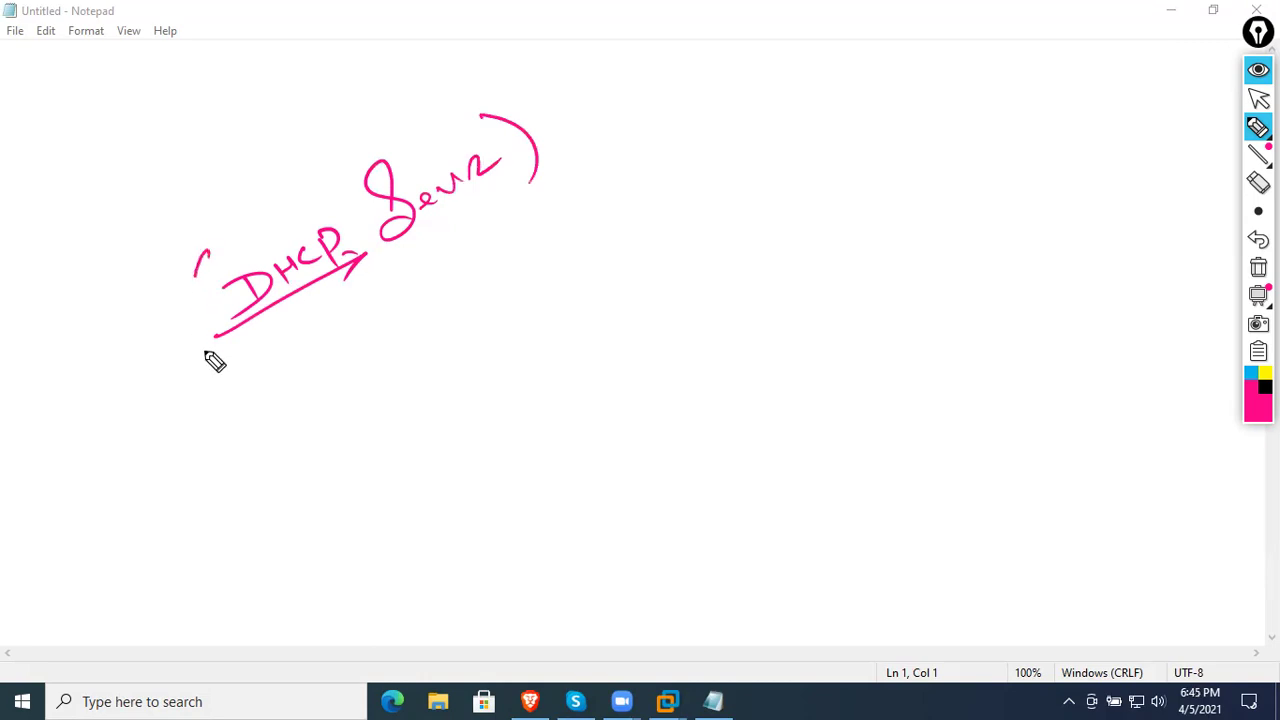
# - Finish the pink '15 days' note beneath DHCP with a dividing diagonal and an underline arrow
pyautogui.moveTo(367, 345); pyautogui.dragTo(392, 394)
pyautogui.moveTo(432, 335)
pyautogui.mouseDown()
pyautogui.moveTo(436, 358)
pyautogui.moveTo(402, 370)
pyautogui.mouseUp()
pyautogui.moveTo(452, 287)
pyautogui.mouseDown()
pyautogui.moveTo(520, 310)
pyautogui.moveTo(548, 292)
pyautogui.mouseUp()
pyautogui.moveTo(365, 415); pyautogui.dragTo(566, 296)
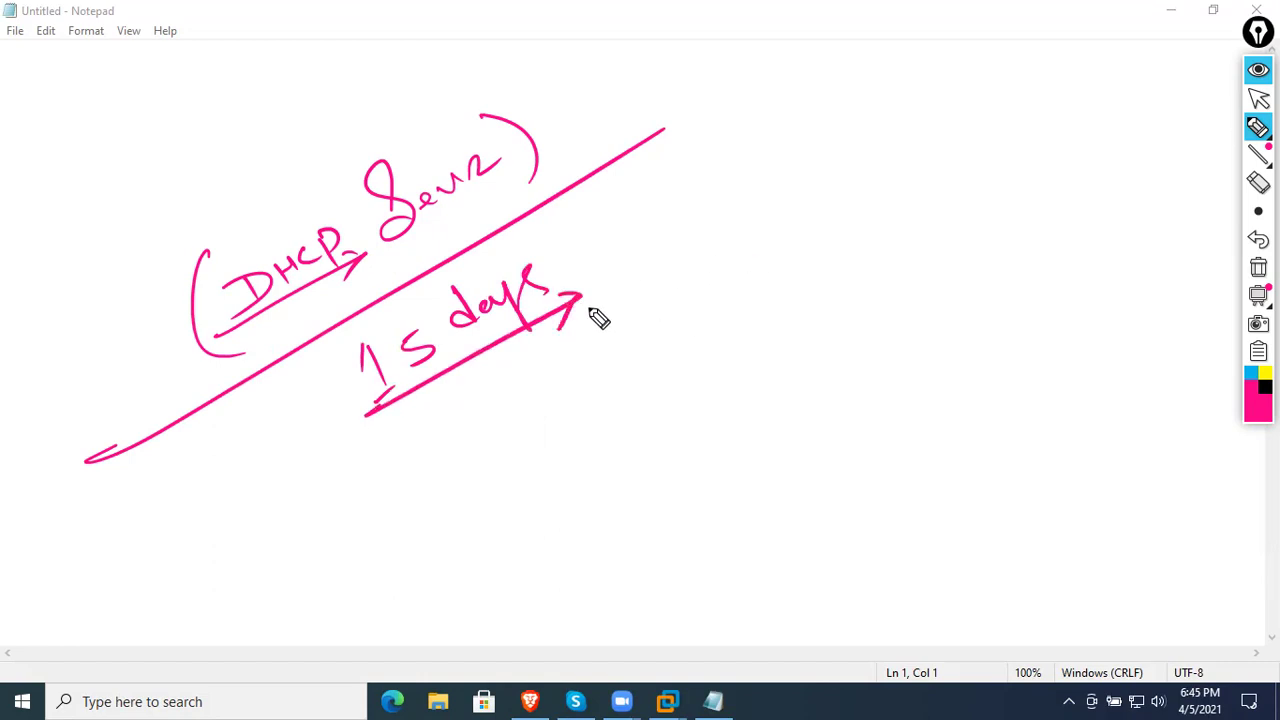
# - Add a pink underlined 'Core' note, then erase all ink and switch the pen to black
pyautogui.moveTo(136, 160)
pyautogui.mouseDown()
pyautogui.moveTo(154, 189)
pyautogui.moveTo(177, 160)
pyautogui.moveTo(123, 217)
pyautogui.moveTo(197, 177)
pyautogui.mouseUp()
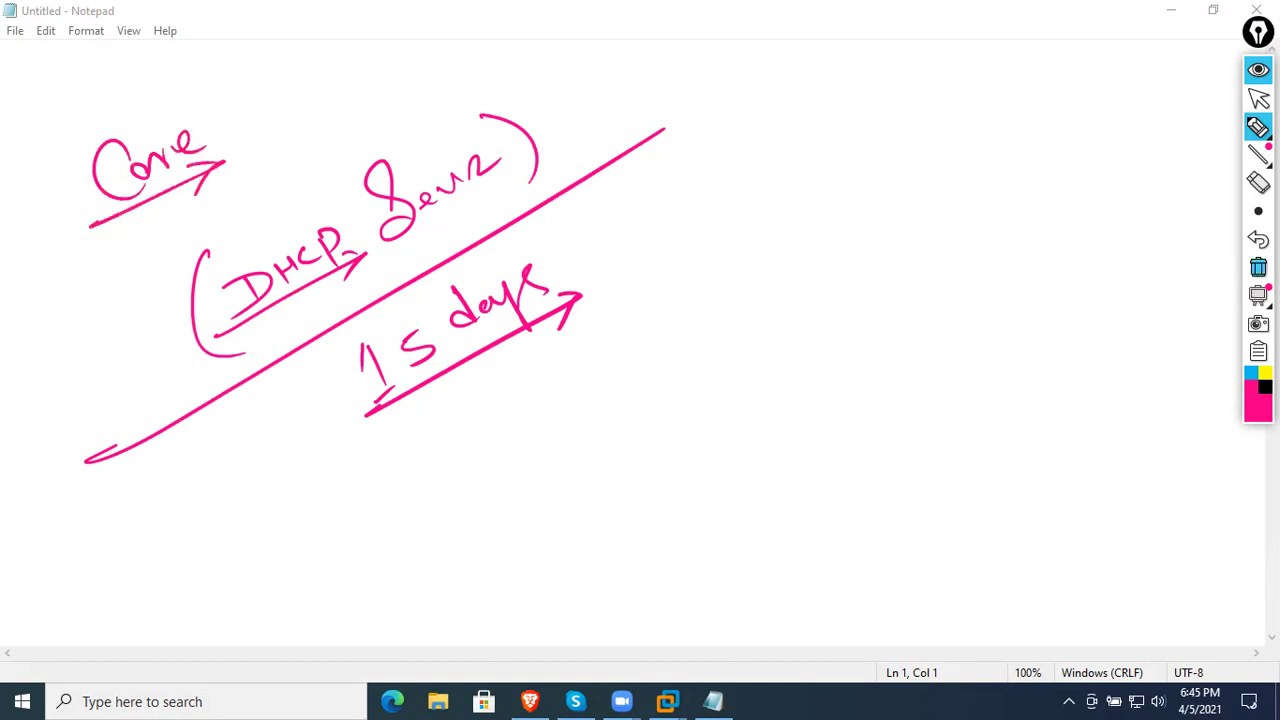
pyautogui.click(1258, 267)
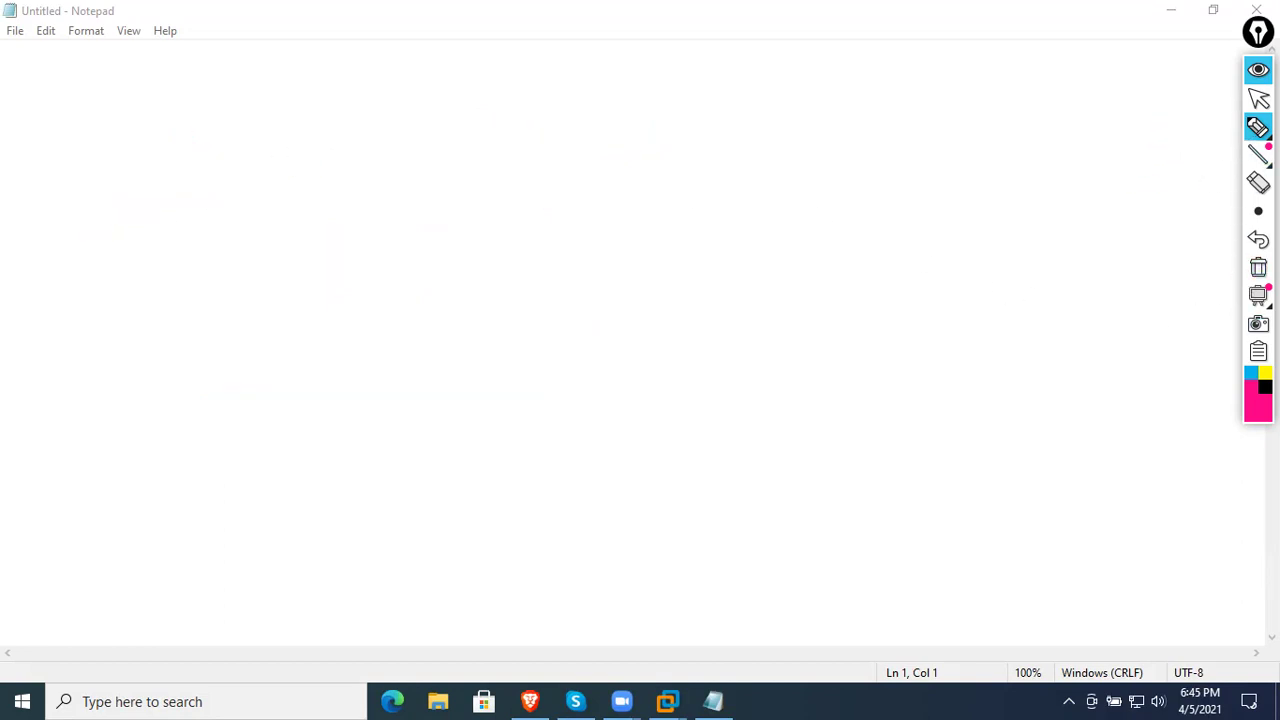
pyautogui.click(1265, 387)
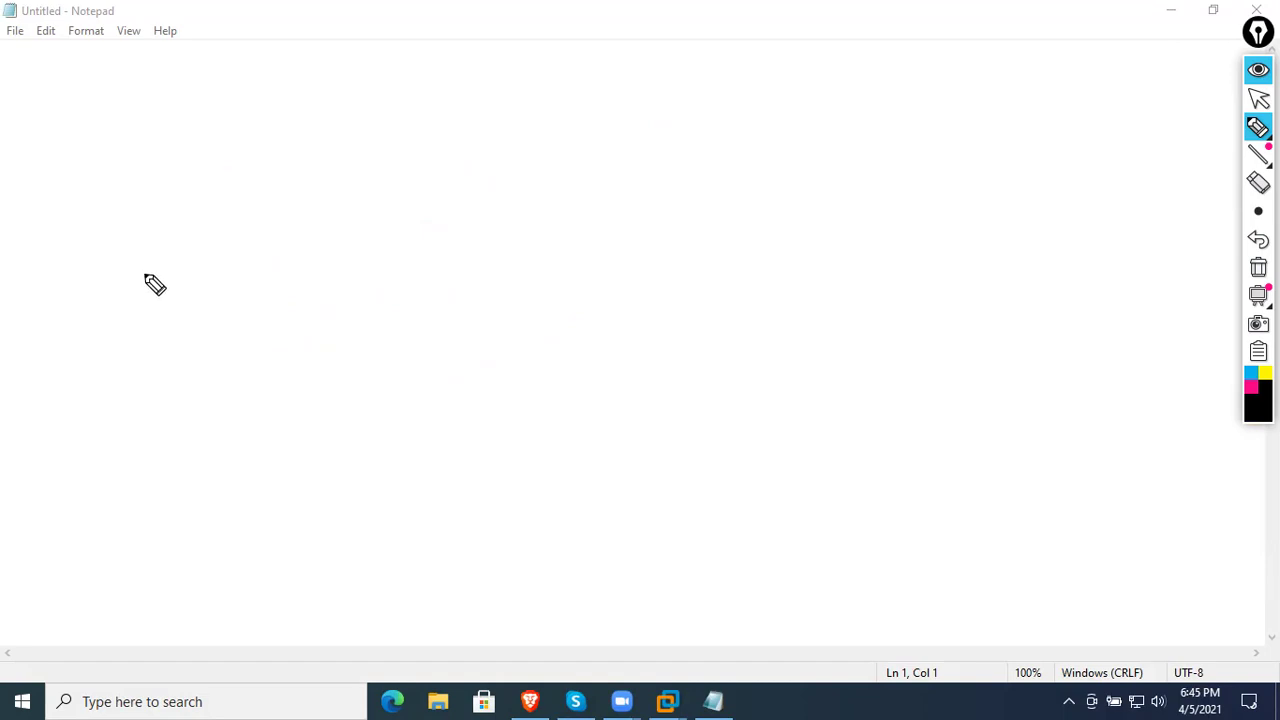
# - Write the Dynamic Host Configuration Protocol heading and 'Basically… distribute' with an arrow
pyautogui.moveTo(200, 135)
pyautogui.mouseDown()
pyautogui.moveTo(220, 143)
pyautogui.moveTo(200, 169)
pyautogui.moveTo(257, 137)
pyautogui.moveTo(297, 151)
pyautogui.moveTo(160, 157)
pyautogui.moveTo(317, 177)
pyautogui.moveTo(349, 154)
pyautogui.moveTo(405, 172)
pyautogui.moveTo(451, 157)
pyautogui.moveTo(574, 166)
pyautogui.moveTo(692, 127)
pyautogui.moveTo(737, 160)
pyautogui.moveTo(800, 166)
pyautogui.moveTo(827, 128)
pyautogui.moveTo(869, 171)
pyautogui.moveTo(931, 149)
pyautogui.moveTo(986, 157)
pyautogui.moveTo(1086, 134)
pyautogui.moveTo(1149, 160)
pyautogui.moveTo(1186, 157)
pyautogui.moveTo(1222, 125)
pyautogui.mouseUp()
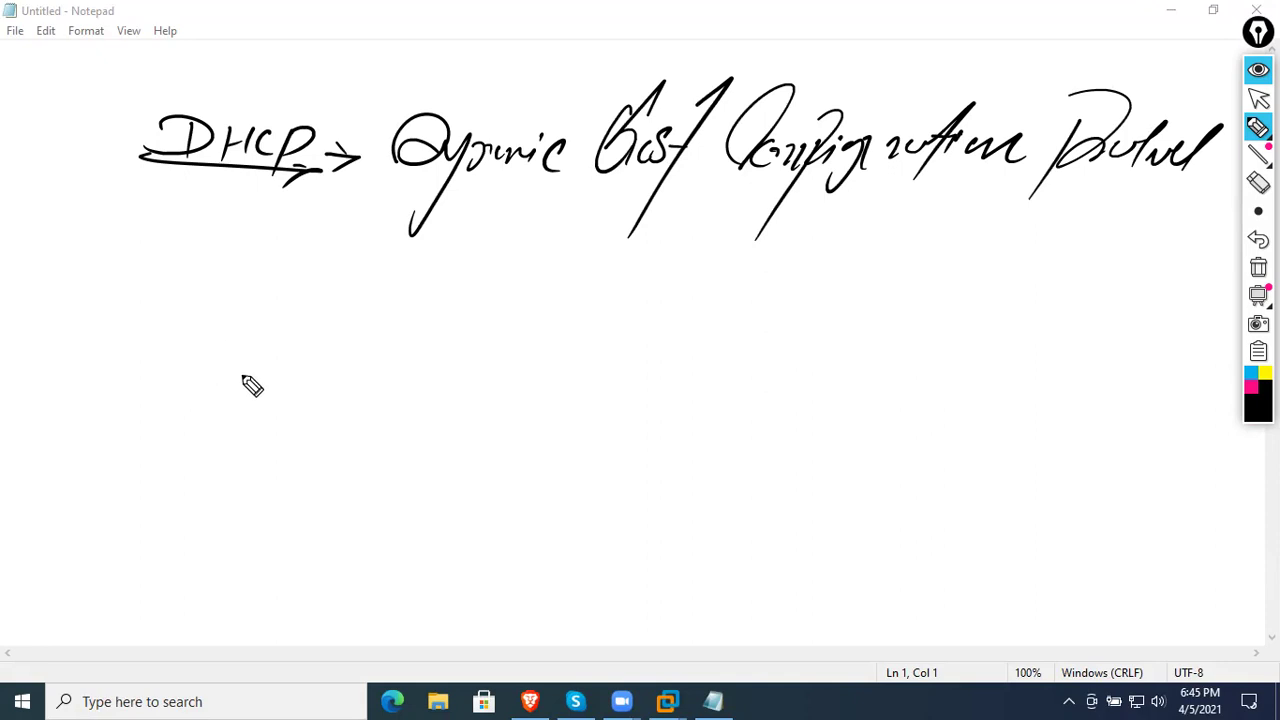
pyautogui.moveTo(116, 370)
pyautogui.mouseDown()
pyautogui.moveTo(140, 431)
pyautogui.moveTo(203, 363)
pyautogui.moveTo(231, 366)
pyautogui.moveTo(272, 300)
pyautogui.mouseUp()
pyautogui.moveTo(80, 485); pyautogui.dragTo(292, 393)
pyautogui.moveTo(212, 468)
pyautogui.mouseDown()
pyautogui.moveTo(234, 514)
pyautogui.moveTo(304, 428)
pyautogui.moveTo(394, 397)
pyautogui.mouseUp()
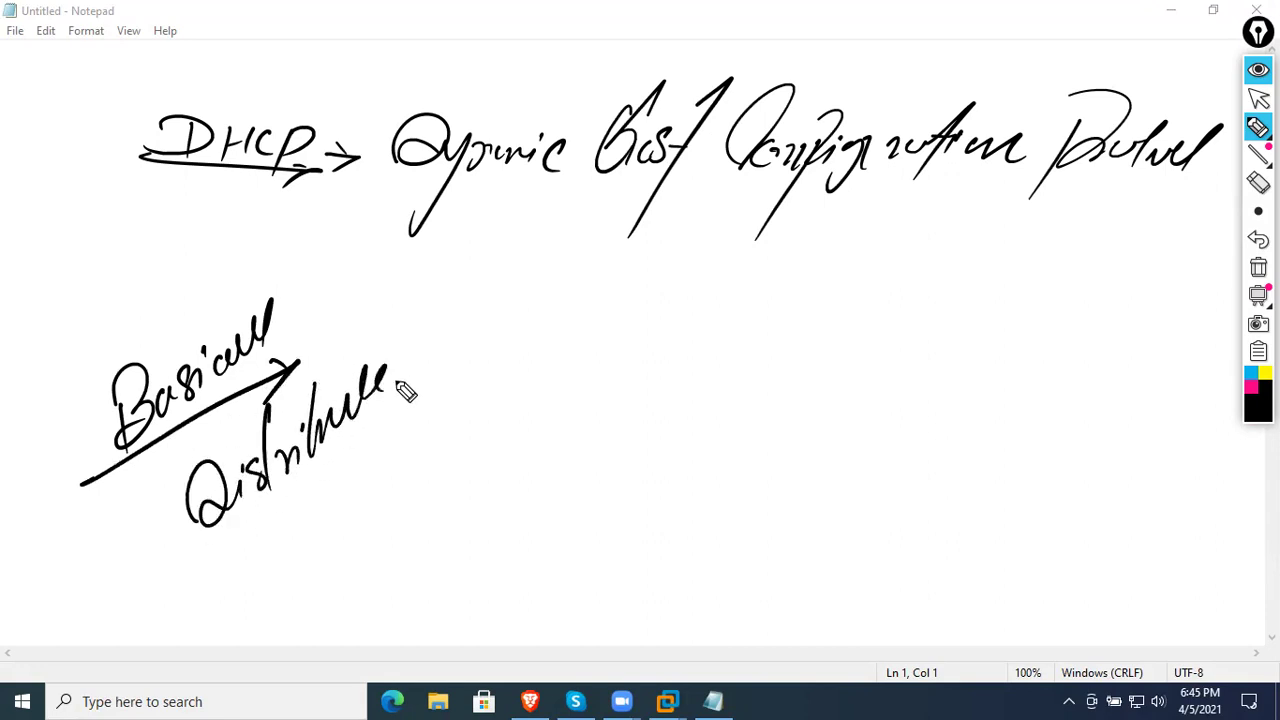
pyautogui.moveTo(346, 482); pyautogui.dragTo(346, 506)
pyautogui.moveTo(334, 463)
pyautogui.mouseDown()
pyautogui.moveTo(353, 455)
pyautogui.moveTo(383, 470)
pyautogui.moveTo(498, 378)
pyautogui.mouseUp()
# - List IP address, SM, DNS and D.G beneath 'distribute'
pyautogui.moveTo(388, 528)
pyautogui.mouseDown()
pyautogui.moveTo(443, 531)
pyautogui.moveTo(400, 614)
pyautogui.moveTo(448, 588)
pyautogui.moveTo(455, 560)
pyautogui.mouseUp()
pyautogui.moveTo(484, 532); pyautogui.dragTo(466, 575)
pyautogui.click(457, 596)
pyautogui.moveTo(420, 622); pyautogui.dragTo(425, 648)
pyautogui.click(457, 627)
pyautogui.click(480, 592)
pyautogui.moveTo(484, 594); pyautogui.dragTo(493, 628)
# - Add 'other addresses', underline the list and bracket it as '(Automatic)'
pyautogui.moveTo(537, 530)
pyautogui.mouseDown()
pyautogui.moveTo(580, 514)
pyautogui.moveTo(603, 531)
pyautogui.moveTo(660, 509)
pyautogui.moveTo(676, 472)
pyautogui.moveTo(717, 486)
pyautogui.moveTo(818, 425)
pyautogui.mouseUp()
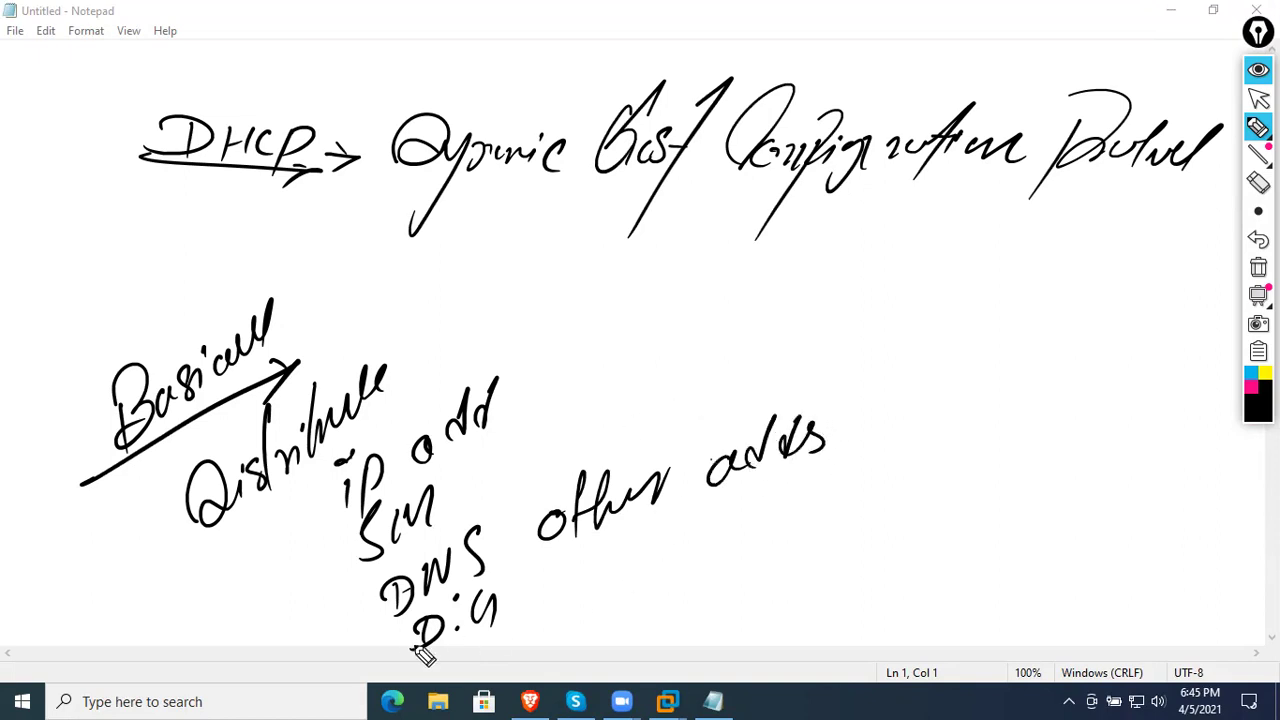
pyautogui.moveTo(410, 650); pyautogui.dragTo(962, 484)
pyautogui.moveTo(792, 645)
pyautogui.mouseDown()
pyautogui.moveTo(863, 629)
pyautogui.moveTo(900, 597)
pyautogui.moveTo(943, 597)
pyautogui.moveTo(974, 569)
pyautogui.moveTo(1037, 571)
pyautogui.moveTo(1066, 550)
pyautogui.mouseUp()
pyautogui.moveTo(1082, 499); pyautogui.dragTo(1043, 599)
pyautogui.moveTo(770, 532); pyautogui.dragTo(762, 655)
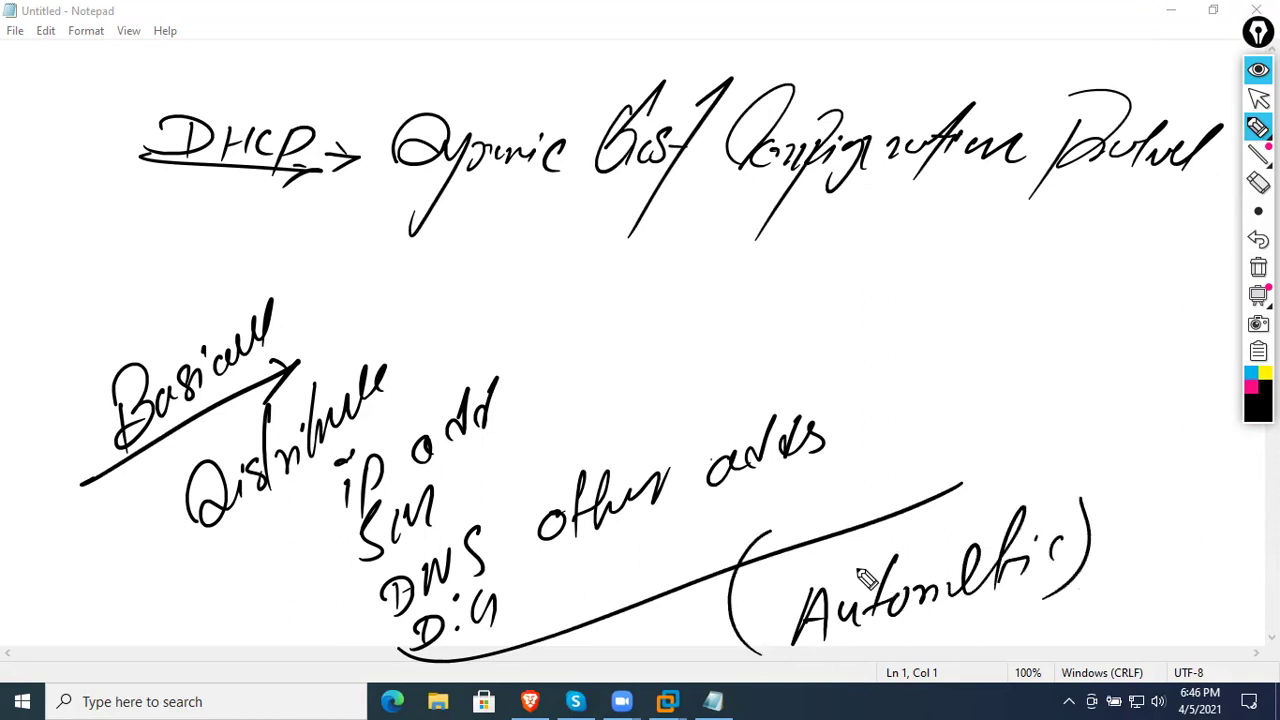
# - Clear the canvas and draw switch 'Sw1' with the first computers below it
pyautogui.click(1258, 267)
pyautogui.moveTo(236, 194)
pyautogui.mouseDown()
pyautogui.moveTo(497, 128)
pyautogui.moveTo(493, 172)
pyautogui.mouseUp()
pyautogui.moveTo(278, 190); pyautogui.dragTo(516, 172)
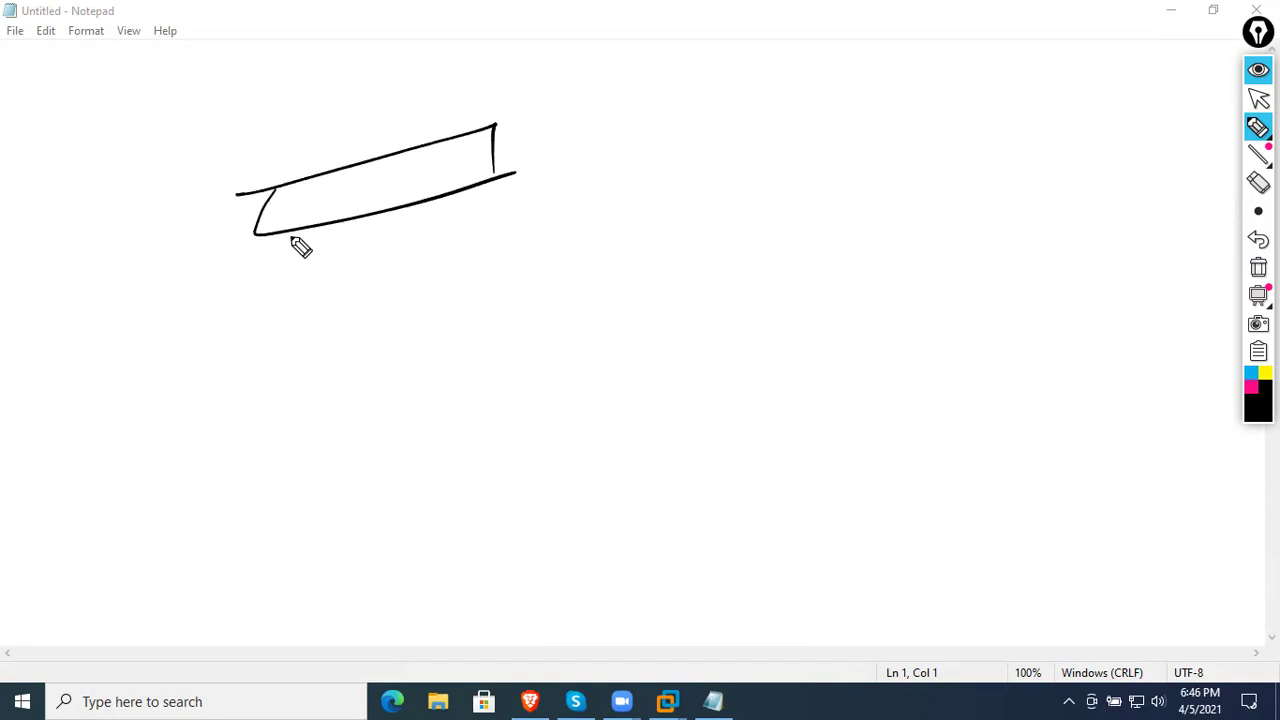
pyautogui.moveTo(346, 118)
pyautogui.mouseDown()
pyautogui.moveTo(324, 148)
pyautogui.moveTo(392, 126)
pyautogui.moveTo(400, 140)
pyautogui.mouseUp()
pyautogui.moveTo(298, 226)
pyautogui.mouseDown()
pyautogui.moveTo(297, 314)
pyautogui.moveTo(318, 320)
pyautogui.mouseUp()
pyautogui.moveTo(355, 258); pyautogui.dragTo(392, 296)
pyautogui.moveTo(440, 246); pyautogui.dragTo(470, 282)
# - Add the fourth computer, connect all PCs and draw the server linked to the switch
pyautogui.moveTo(537, 218)
pyautogui.mouseDown()
pyautogui.moveTo(560, 250)
pyautogui.moveTo(516, 272)
pyautogui.mouseUp()
pyautogui.moveTo(466, 190)
pyautogui.mouseDown()
pyautogui.moveTo(522, 221)
pyautogui.moveTo(437, 255)
pyautogui.mouseUp()
pyautogui.moveTo(384, 203); pyautogui.dragTo(366, 262)
pyautogui.moveTo(150, 178)
pyautogui.mouseDown()
pyautogui.moveTo(190, 150)
pyautogui.moveTo(152, 172)
pyautogui.mouseUp()
pyautogui.moveTo(166, 129)
pyautogui.mouseDown()
pyautogui.moveTo(254, 124)
pyautogui.moveTo(255, 205)
pyautogui.mouseUp()
# - In magenta, draw arrows under the diagram and circle the group of computers
pyautogui.click(1249, 388)
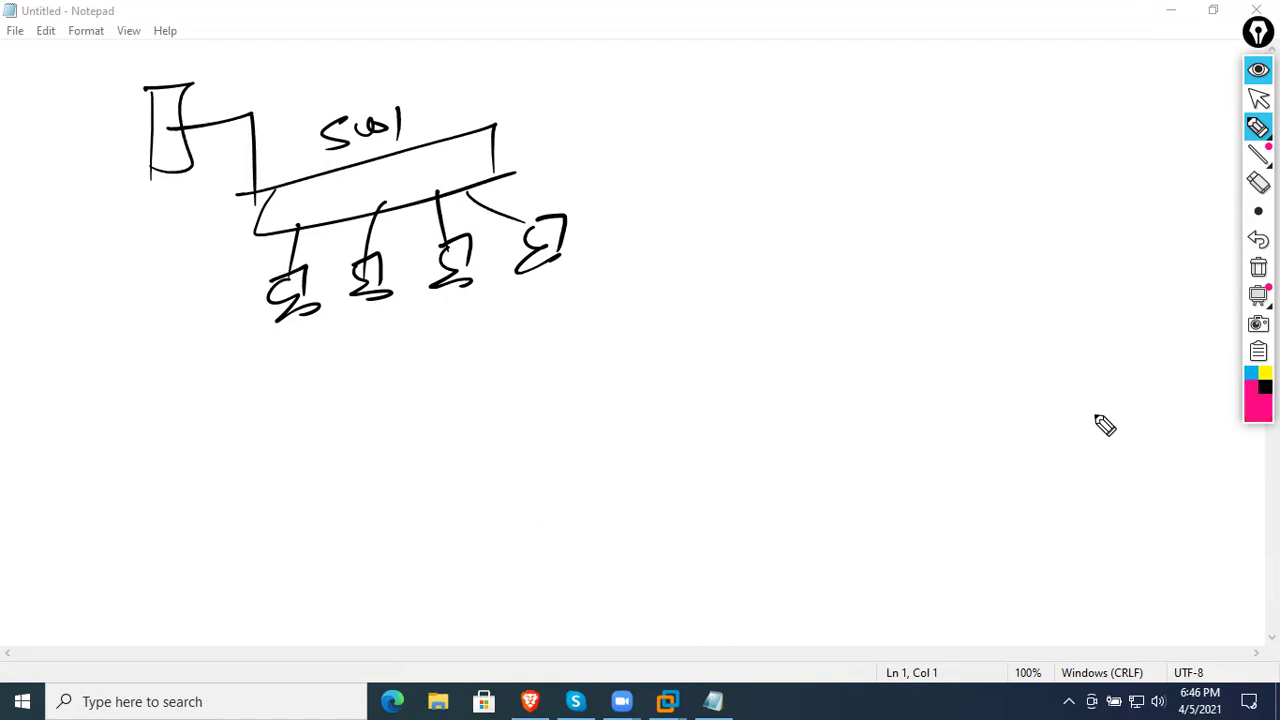
pyautogui.moveTo(40, 472); pyautogui.dragTo(104, 432)
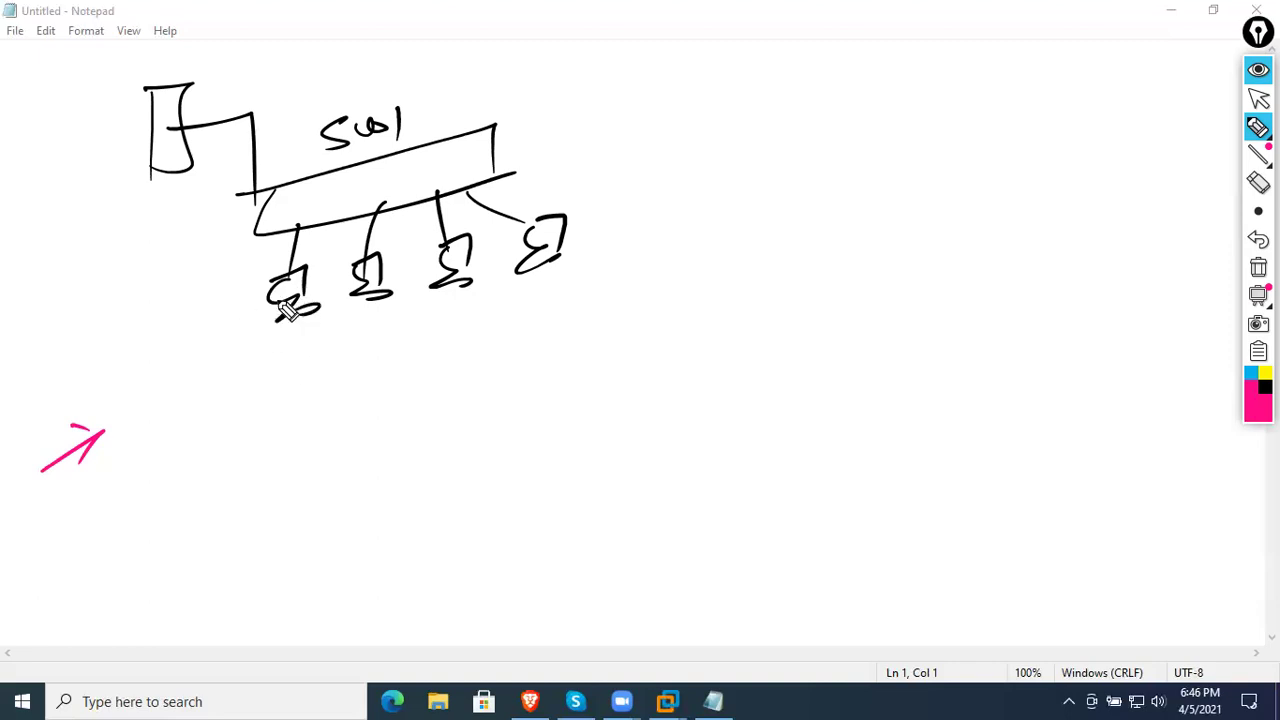
pyautogui.moveTo(185, 367)
pyautogui.mouseDown()
pyautogui.moveTo(643, 318)
pyautogui.moveTo(590, 352)
pyautogui.mouseUp()
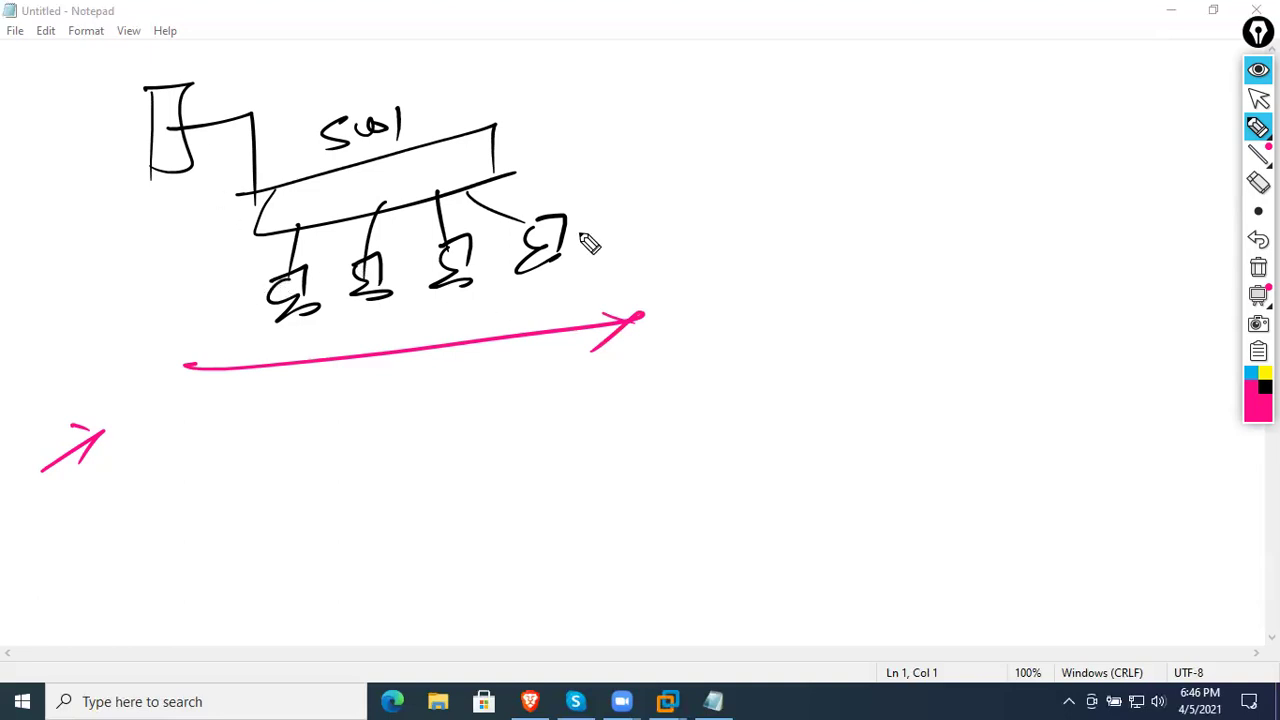
pyautogui.moveTo(541, 181); pyautogui.dragTo(590, 268)
pyautogui.moveTo(255, 228); pyautogui.dragTo(268, 352)
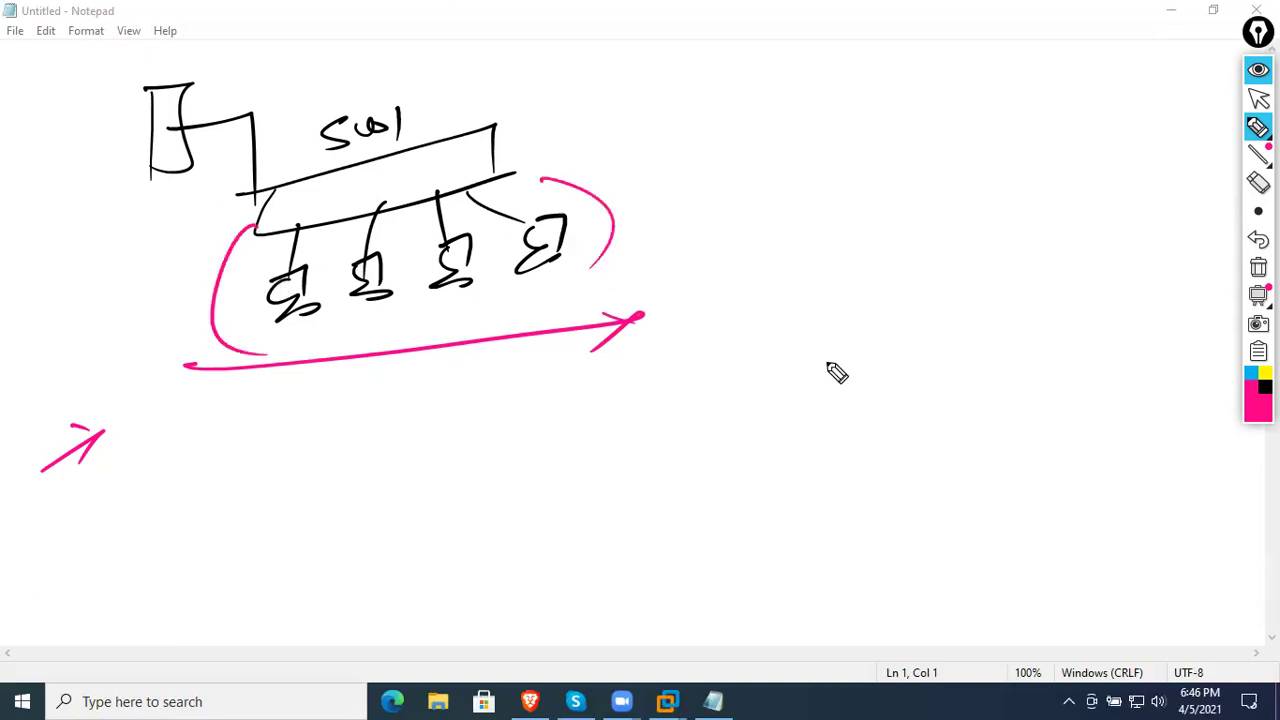
# - In black, write 'mac' with an arrow to an underlined 'IP address'
pyautogui.click(1250, 386)
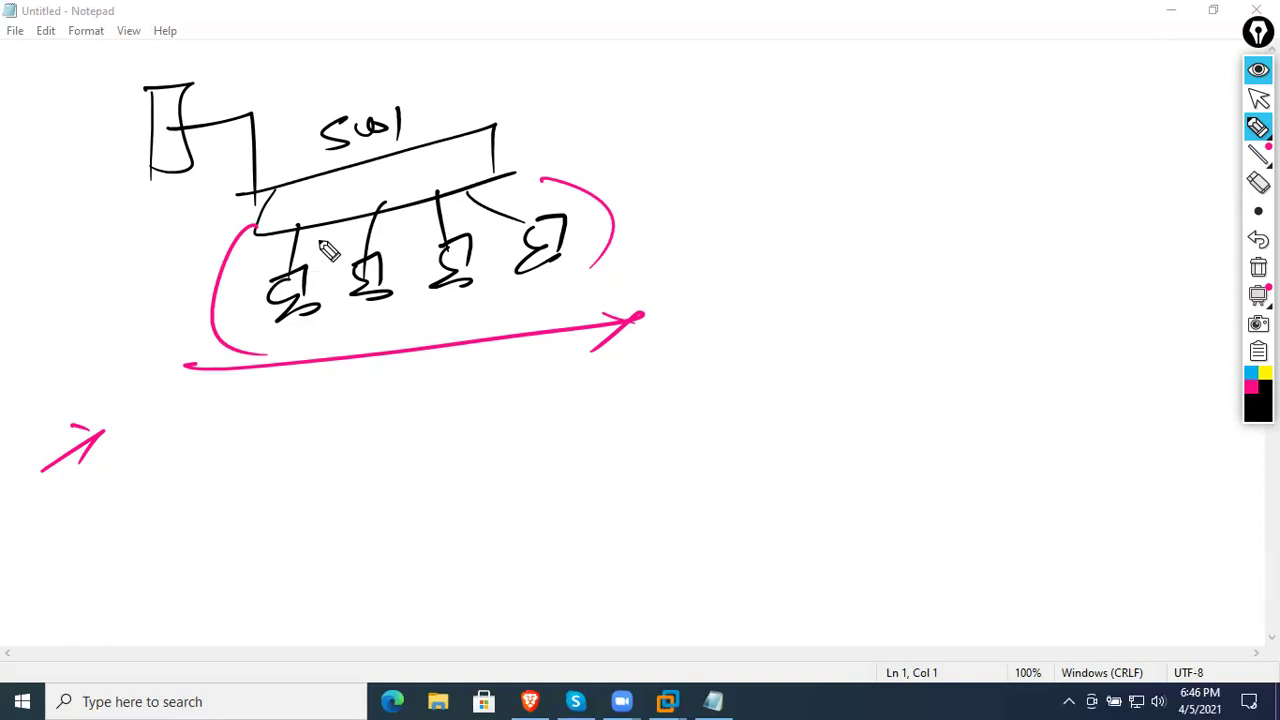
pyautogui.moveTo(296, 428)
pyautogui.mouseDown()
pyautogui.moveTo(303, 414)
pyautogui.moveTo(343, 423)
pyautogui.moveTo(329, 437)
pyautogui.moveTo(393, 410)
pyautogui.mouseUp()
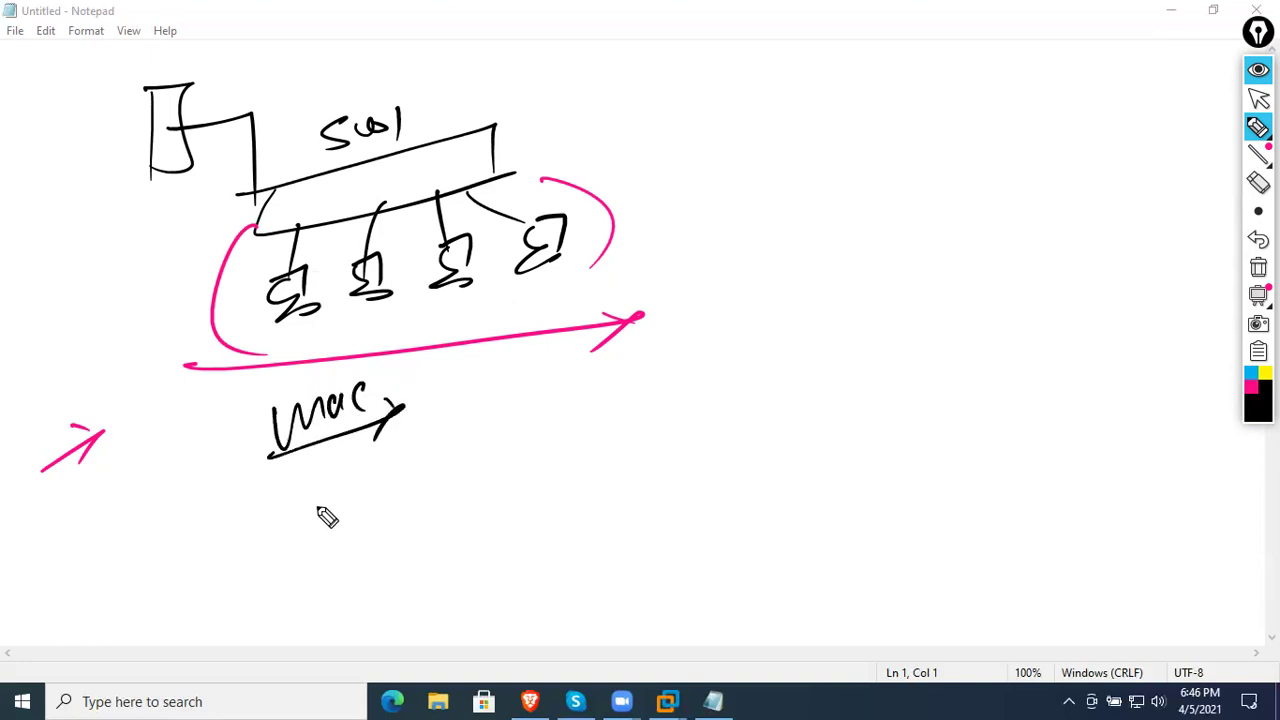
pyautogui.moveTo(314, 498)
pyautogui.mouseDown()
pyautogui.moveTo(300, 537)
pyautogui.moveTo(429, 463)
pyautogui.moveTo(466, 469)
pyautogui.moveTo(534, 430)
pyautogui.moveTo(568, 380)
pyautogui.mouseUp()
pyautogui.moveTo(232, 584); pyautogui.dragTo(662, 405)
# - Try yellow and pink from the colour palette, then return the pen to black
pyautogui.click(1249, 395)
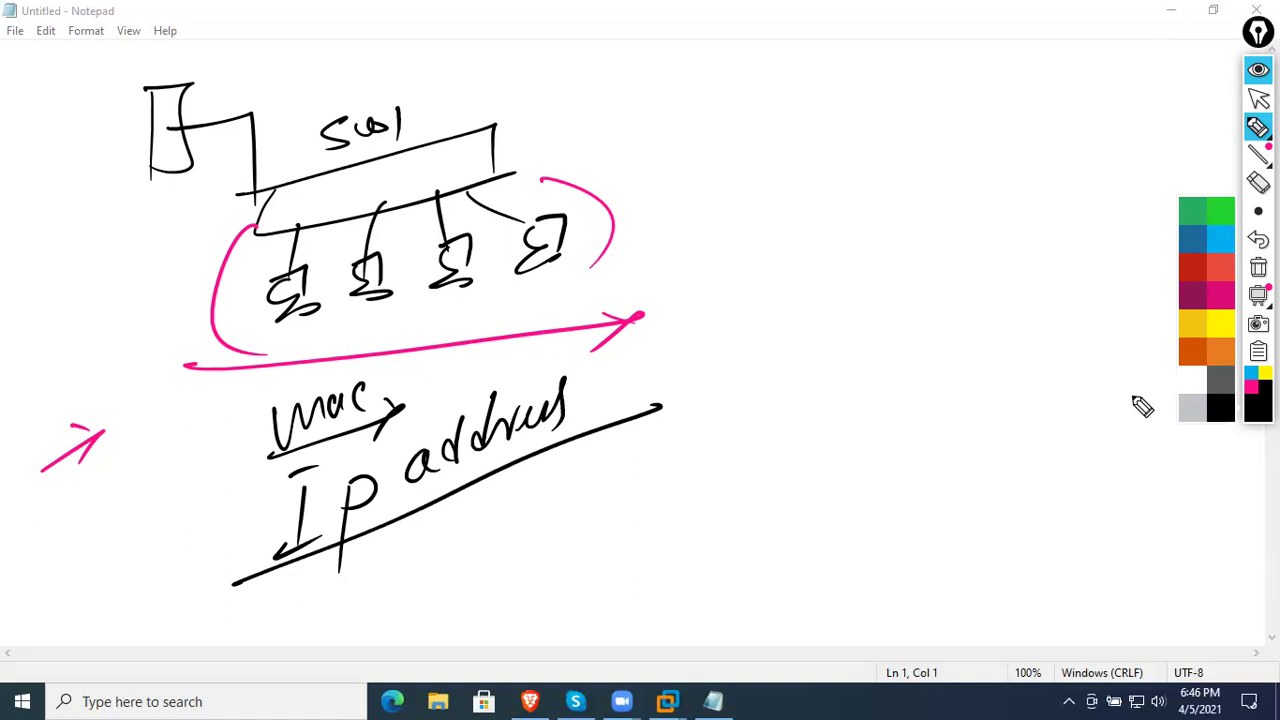
pyautogui.click(1221, 333)
pyautogui.click(1250, 386)
pyautogui.click(1265, 388)
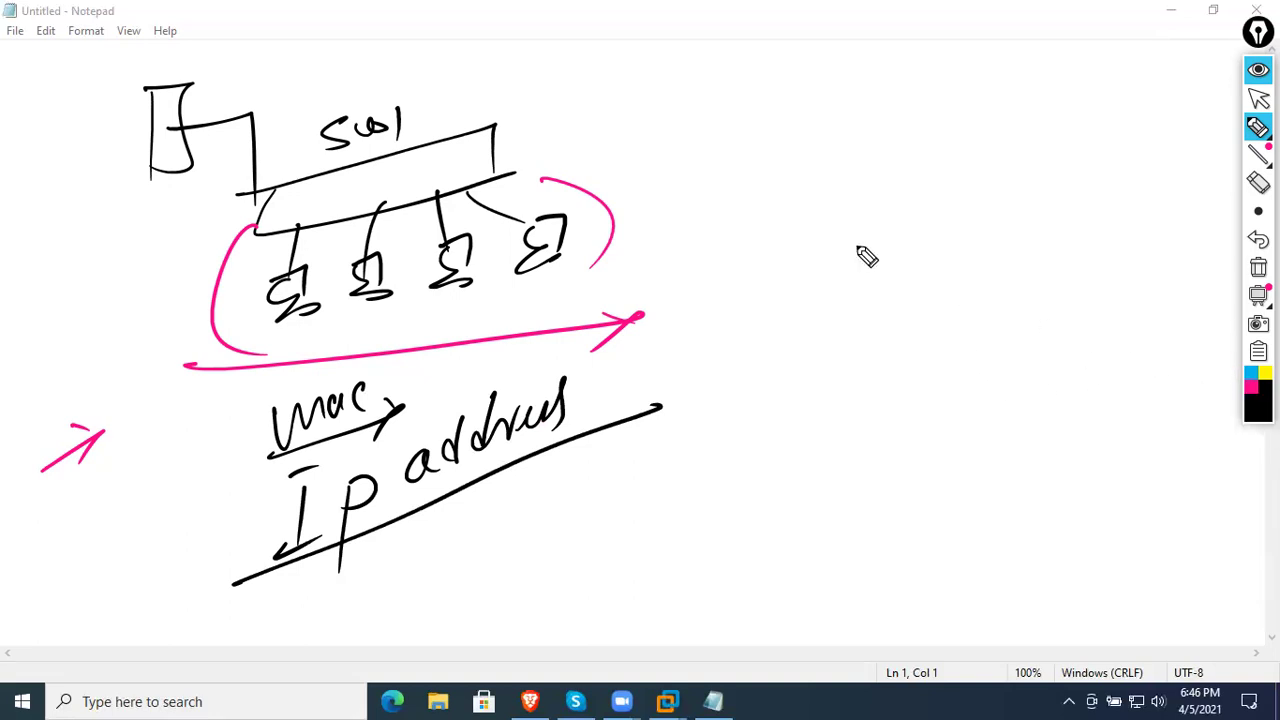
# - Write an underlined 'Static/manual' with 'by hand' and 'by man assg' beneath it
pyautogui.moveTo(796, 210)
pyautogui.mouseDown()
pyautogui.moveTo(772, 250)
pyautogui.moveTo(812, 256)
pyautogui.moveTo(937, 206)
pyautogui.moveTo(991, 246)
pyautogui.moveTo(1028, 224)
pyautogui.moveTo(1051, 240)
pyautogui.moveTo(1094, 171)
pyautogui.moveTo(1088, 236)
pyautogui.mouseUp()
pyautogui.moveTo(702, 276); pyautogui.dragTo(1105, 248)
pyautogui.moveTo(874, 338)
pyautogui.mouseDown()
pyautogui.moveTo(886, 371)
pyautogui.moveTo(963, 349)
pyautogui.moveTo(1014, 366)
pyautogui.moveTo(1066, 355)
pyautogui.moveTo(1105, 312)
pyautogui.mouseUp()
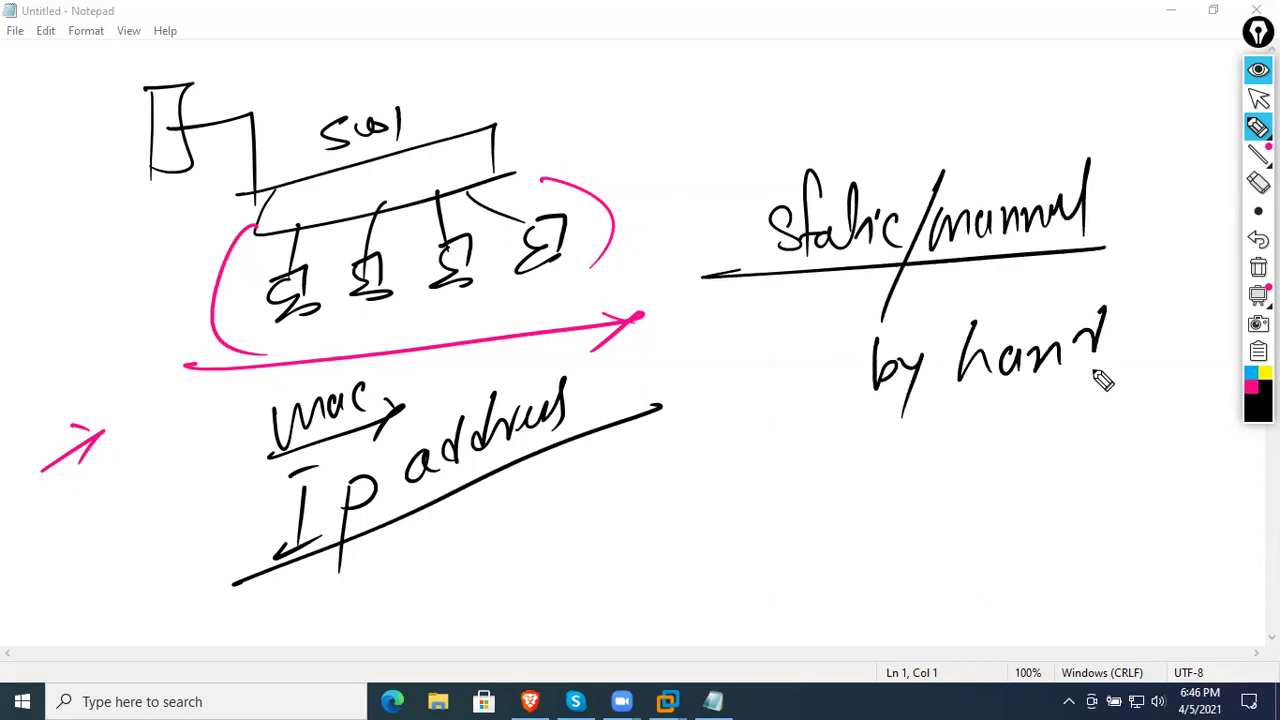
pyautogui.moveTo(775, 371); pyautogui.dragTo(828, 368)
pyautogui.moveTo(810, 338); pyautogui.dragTo(765, 396)
pyautogui.moveTo(835, 421); pyautogui.dragTo(1142, 392)
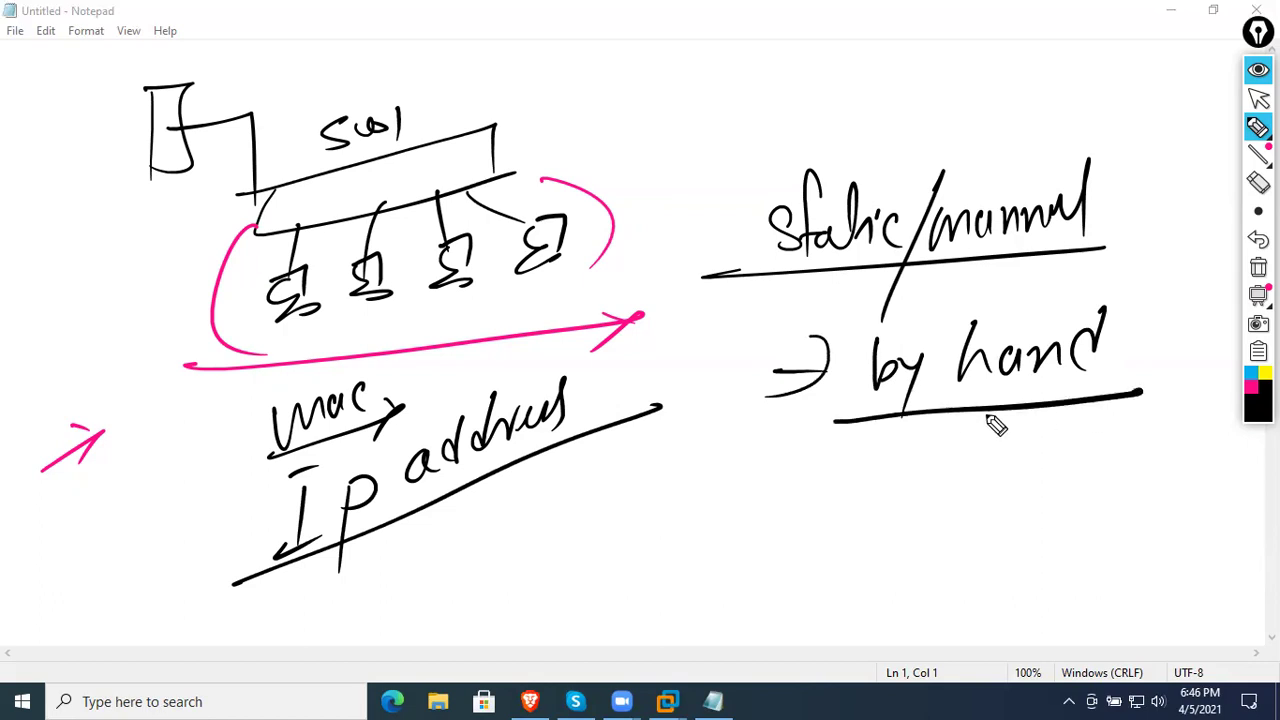
pyautogui.moveTo(884, 436)
pyautogui.mouseDown()
pyautogui.moveTo(930, 472)
pyautogui.moveTo(1188, 440)
pyautogui.moveTo(1160, 495)
pyautogui.mouseUp()
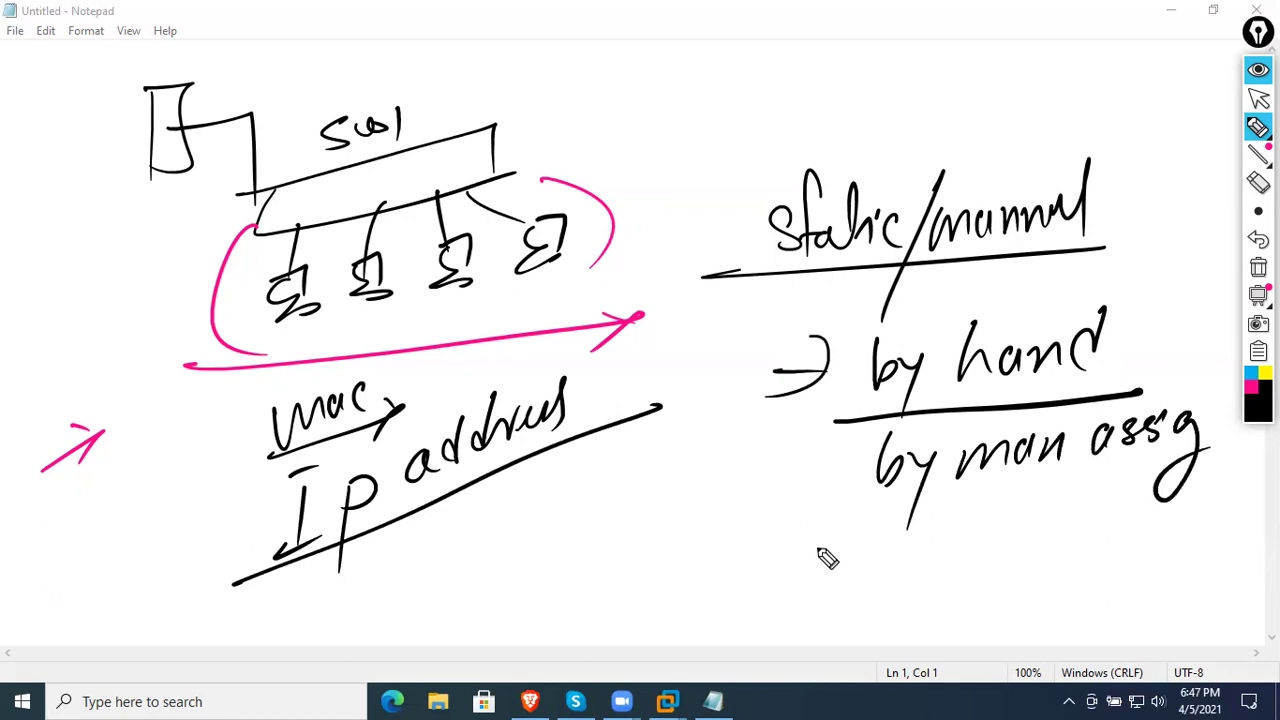
# - Add 'Dynamic/Automatic' with pink arrowed 'by DHCP' and 'by APIPA' lines
pyautogui.moveTo(818, 549)
pyautogui.mouseDown()
pyautogui.moveTo(810, 560)
pyautogui.moveTo(850, 585)
pyautogui.moveTo(893, 530)
pyautogui.moveTo(1000, 523)
pyautogui.moveTo(1034, 537)
pyautogui.moveTo(1083, 486)
pyautogui.moveTo(1070, 560)
pyautogui.moveTo(1114, 526)
pyautogui.moveTo(1190, 535)
pyautogui.moveTo(1258, 506)
pyautogui.mouseUp()
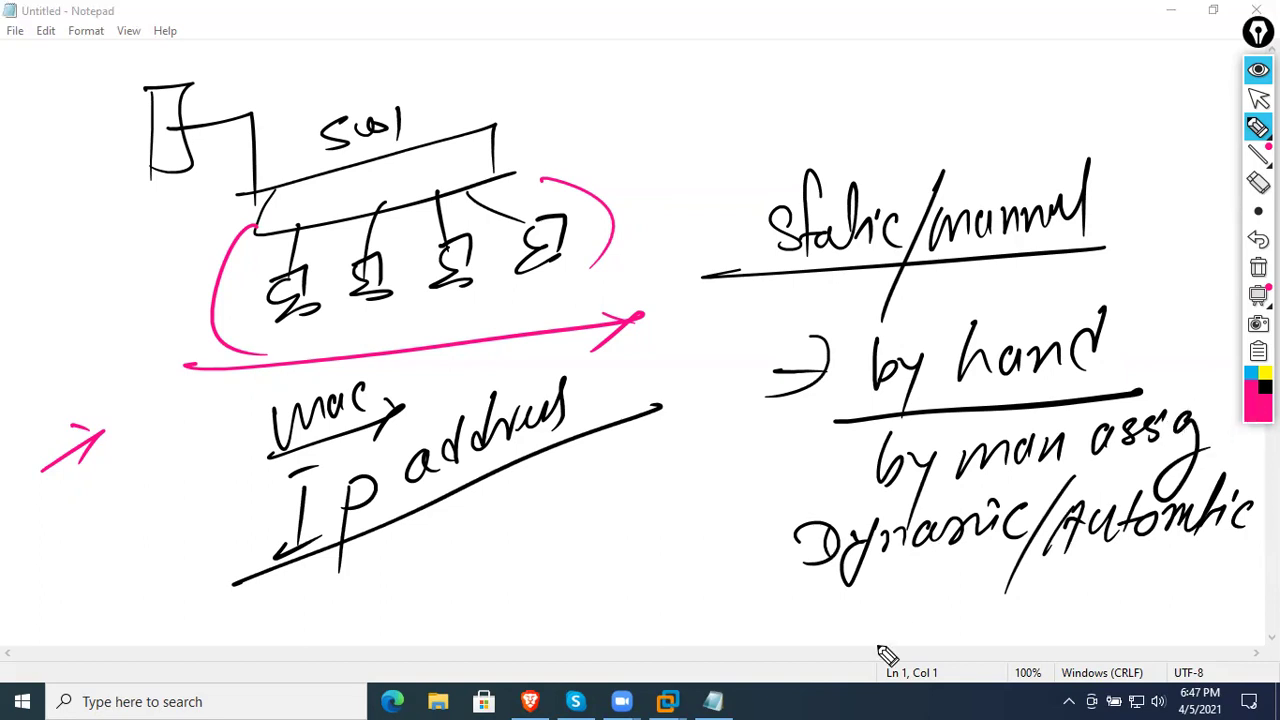
pyautogui.moveTo(895, 603); pyautogui.dragTo(926, 601)
pyautogui.moveTo(912, 590); pyautogui.dragTo(910, 614)
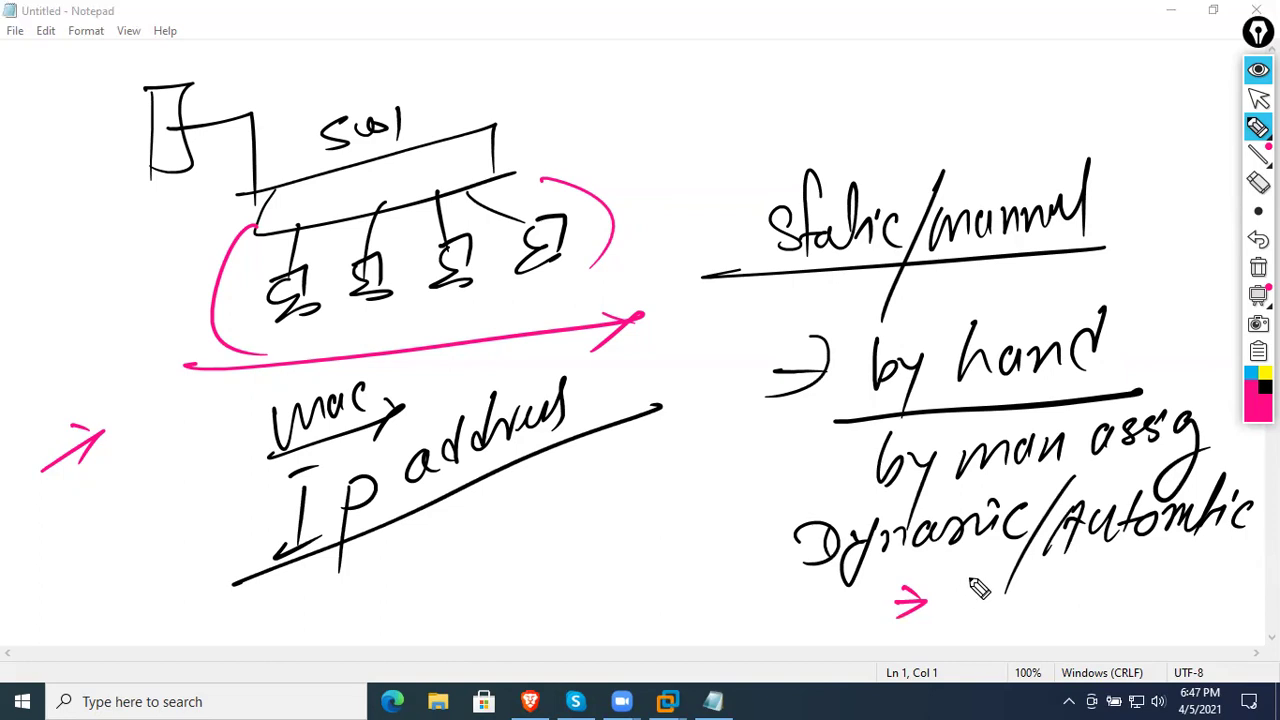
pyautogui.moveTo(948, 596)
pyautogui.mouseDown()
pyautogui.moveTo(962, 606)
pyautogui.moveTo(1143, 563)
pyautogui.mouseUp()
pyautogui.moveTo(882, 662)
pyautogui.mouseDown()
pyautogui.moveTo(908, 669)
pyautogui.moveTo(1070, 618)
pyautogui.moveTo(1125, 640)
pyautogui.moveTo(1178, 610)
pyautogui.mouseUp()
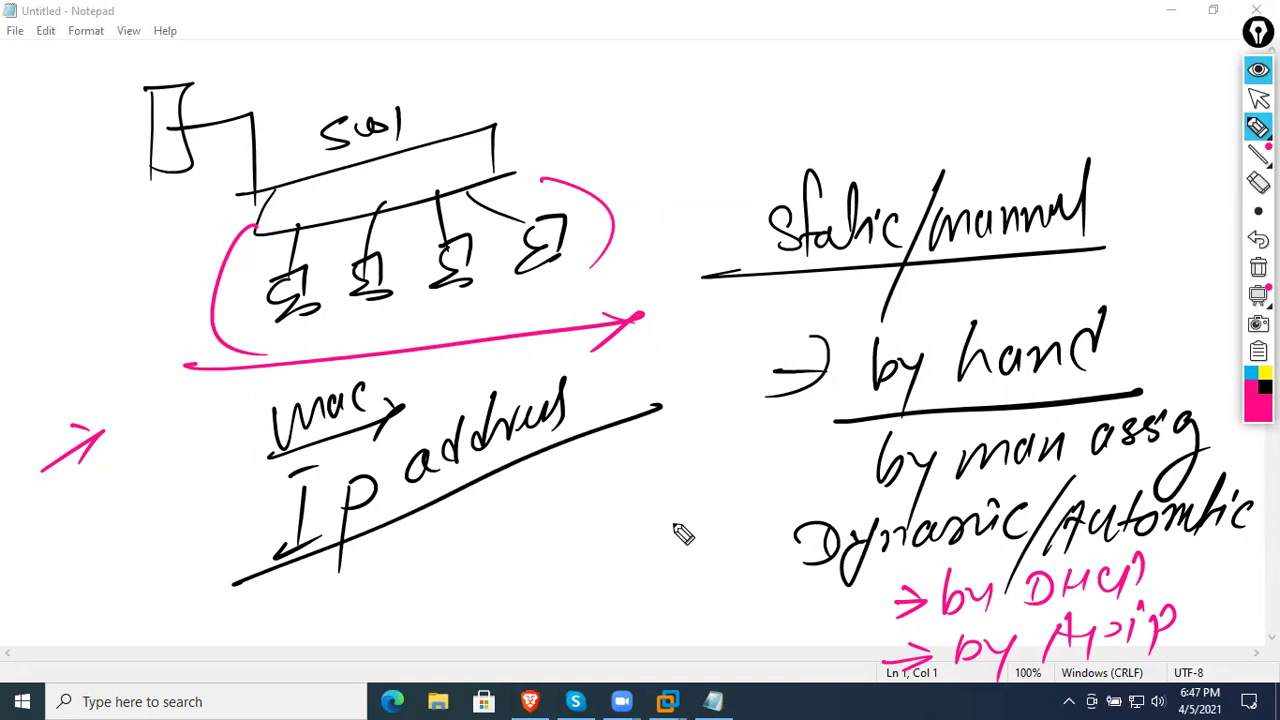
# - Trace the first computer's link in pink and relabel the switch
pyautogui.moveTo(300, 230)
pyautogui.mouseDown()
pyautogui.moveTo(286, 294)
pyautogui.moveTo(298, 290)
pyautogui.mouseUp()
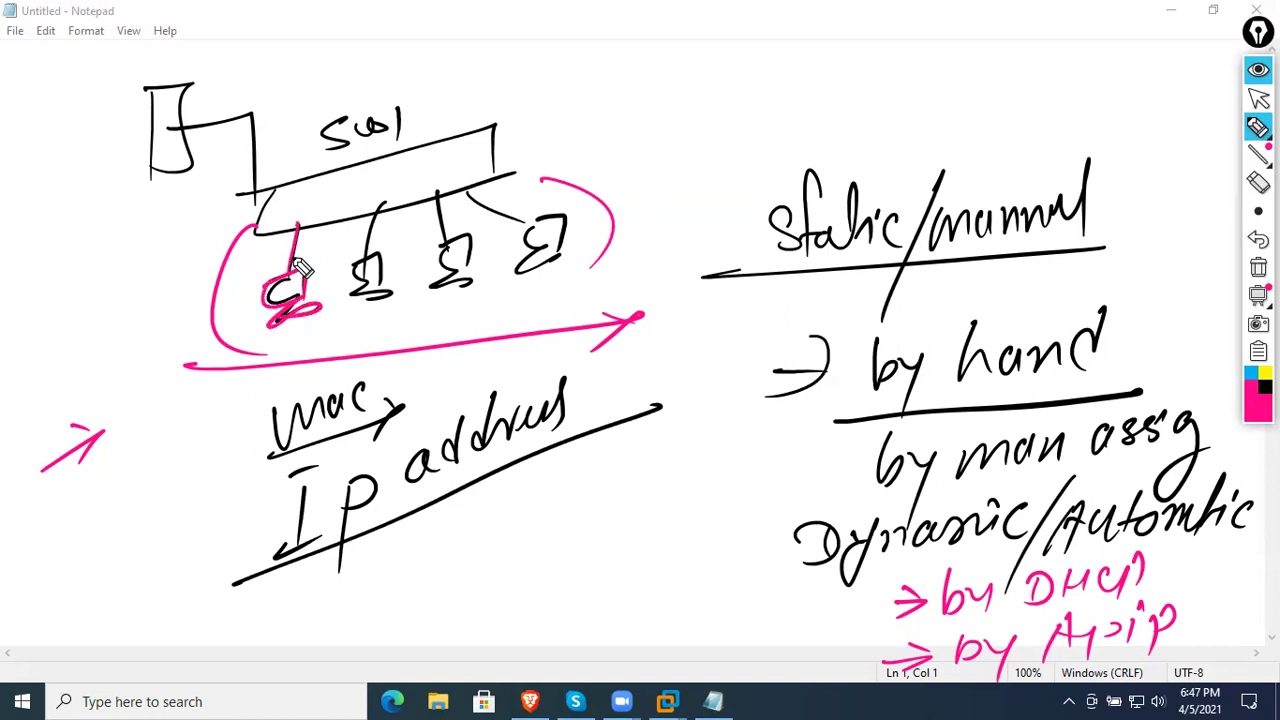
pyautogui.moveTo(296, 226); pyautogui.dragTo(300, 285)
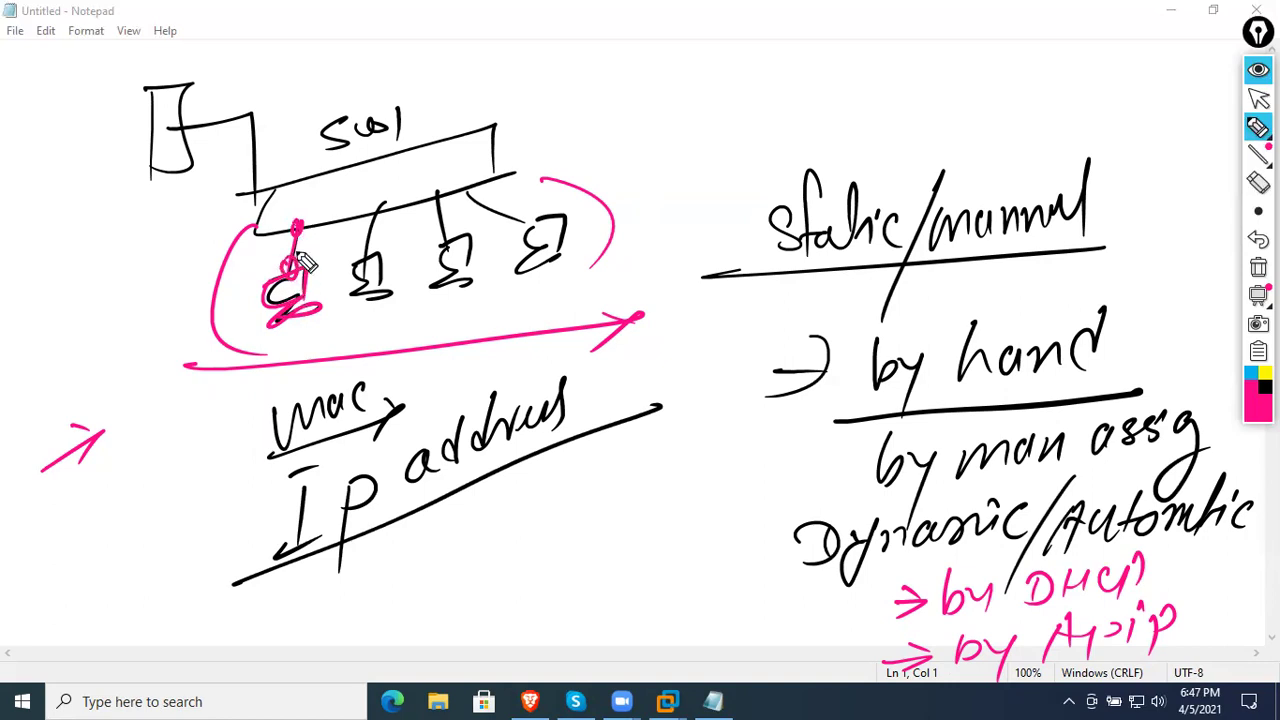
pyautogui.moveTo(360, 177)
pyautogui.mouseDown()
pyautogui.moveTo(343, 198)
pyautogui.moveTo(395, 172)
pyautogui.mouseUp()
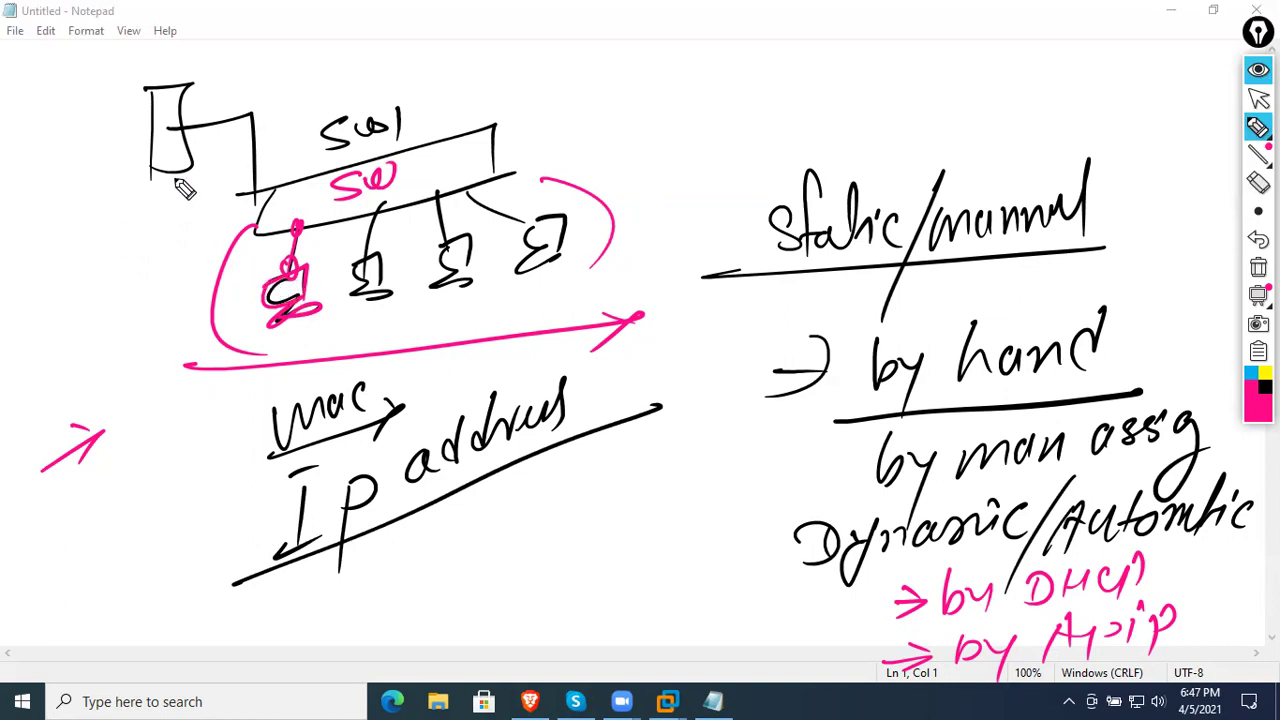
# - Tick and bracket Static/manual in pink with a curved arrow toward Dynamic/Automatic
pyautogui.moveTo(724, 208); pyautogui.dragTo(722, 238)
pyautogui.moveTo(828, 130); pyautogui.dragTo(722, 240)
pyautogui.moveTo(738, 172); pyautogui.dragTo(784, 298)
pyautogui.moveTo(1082, 152); pyautogui.dragTo(1035, 272)
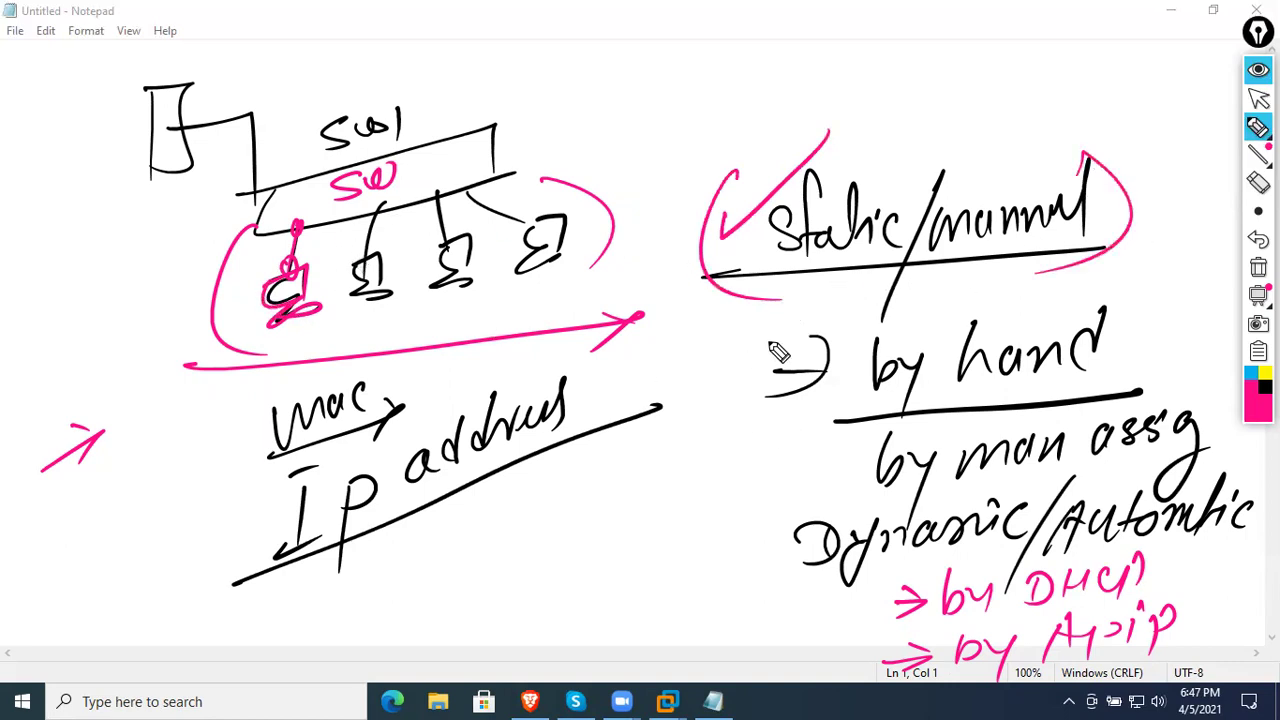
pyautogui.moveTo(778, 312); pyautogui.dragTo(790, 538)
pyautogui.moveTo(775, 495); pyautogui.dragTo(792, 537)
pyautogui.moveTo(738, 562); pyautogui.dragTo(792, 537)
# - Extend the pink arc around the computers and write a circled 'sep' beneath them
pyautogui.moveTo(229, 344)
pyautogui.mouseDown()
pyautogui.moveTo(268, 354)
pyautogui.moveTo(218, 262)
pyautogui.moveTo(188, 52)
pyautogui.mouseUp()
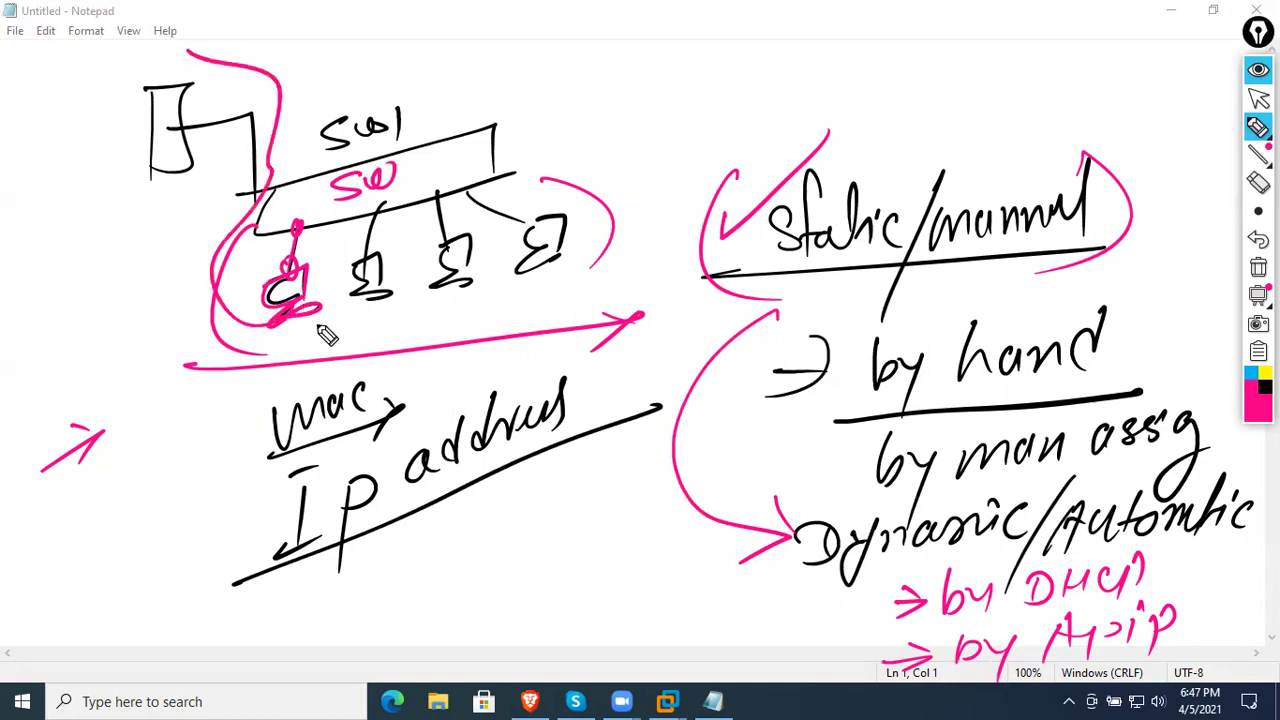
pyautogui.moveTo(332, 330)
pyautogui.mouseDown()
pyautogui.moveTo(290, 372)
pyautogui.moveTo(372, 340)
pyautogui.moveTo(380, 372)
pyautogui.mouseUp()
pyautogui.moveTo(251, 368); pyautogui.dragTo(283, 345)
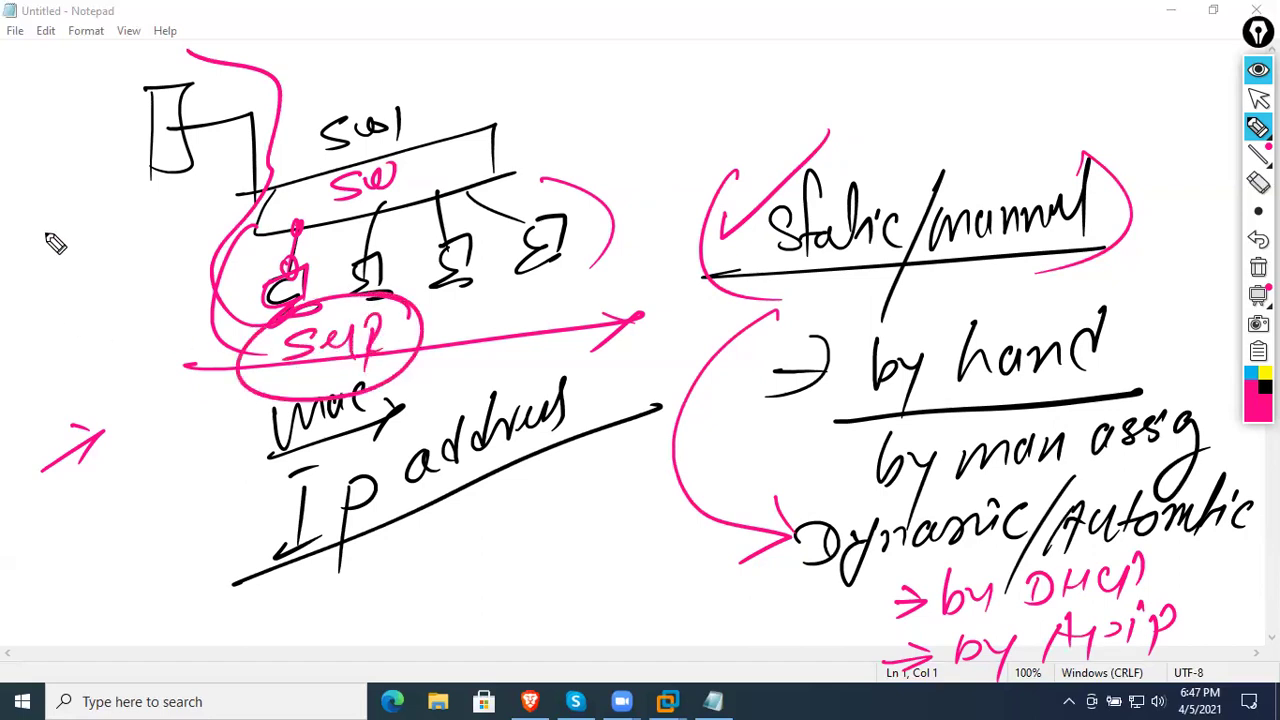
# - Write an underlined pink 'APIPA' near the top
pyautogui.moveTo(642, 56)
pyautogui.mouseDown()
pyautogui.moveTo(636, 116)
pyautogui.moveTo(690, 100)
pyautogui.moveTo(688, 82)
pyautogui.mouseUp()
pyautogui.moveTo(704, 122)
pyautogui.mouseDown()
pyautogui.moveTo(738, 84)
pyautogui.moveTo(764, 92)
pyautogui.mouseUp()
pyautogui.click(758, 34)
pyautogui.moveTo(788, 50)
pyautogui.mouseDown()
pyautogui.moveTo(800, 82)
pyautogui.moveTo(852, 78)
pyautogui.mouseUp()
pyautogui.moveTo(566, 104); pyautogui.dragTo(928, 96)
# - Add a circled '13' after APIPA and an underlined '169' beside it
pyautogui.moveTo(921, 28)
pyautogui.mouseDown()
pyautogui.moveTo(925, 62)
pyautogui.moveTo(946, 60)
pyautogui.mouseUp()
pyautogui.moveTo(985, 14); pyautogui.dragTo(1028, 105)
pyautogui.click(1093, 76)
pyautogui.moveTo(1072, 66)
pyautogui.mouseDown()
pyautogui.moveTo(1062, 100)
pyautogui.moveTo(1112, 122)
pyautogui.mouseUp()
pyautogui.moveTo(994, 144); pyautogui.dragTo(1186, 120)
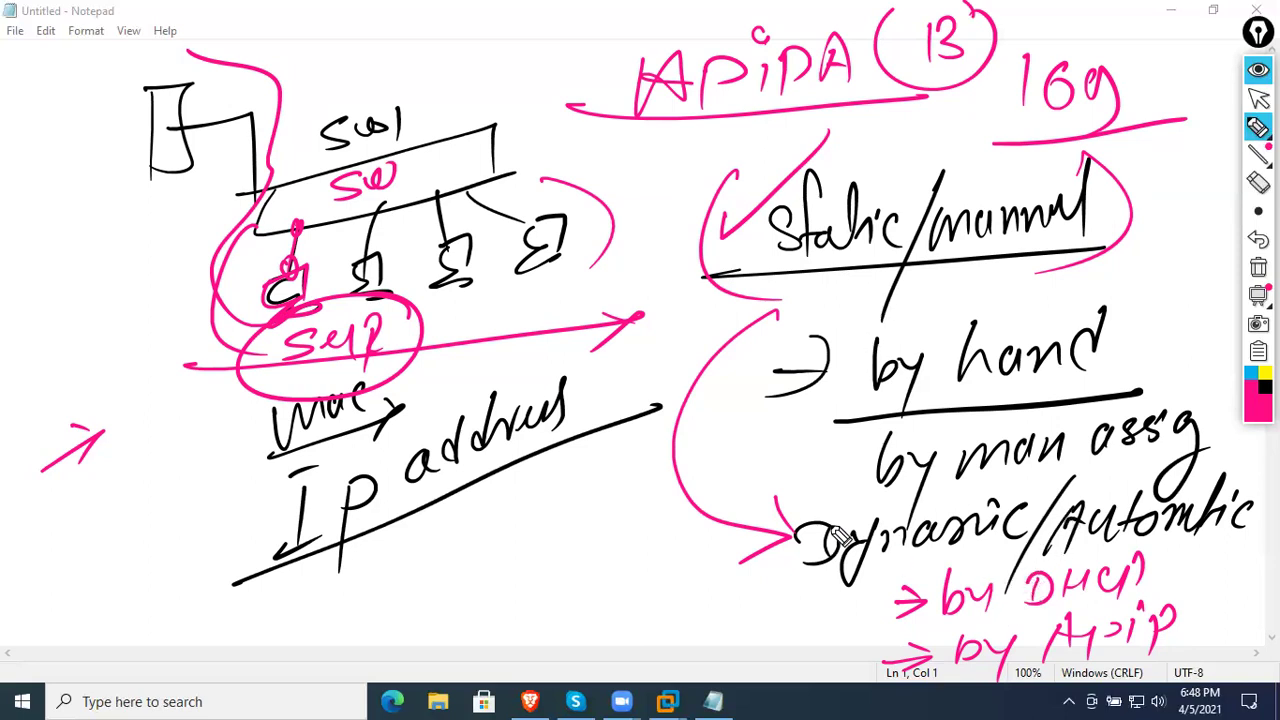
# - Clear the screen and write an underlined pink '500 machines' note
pyautogui.click(1258, 267)
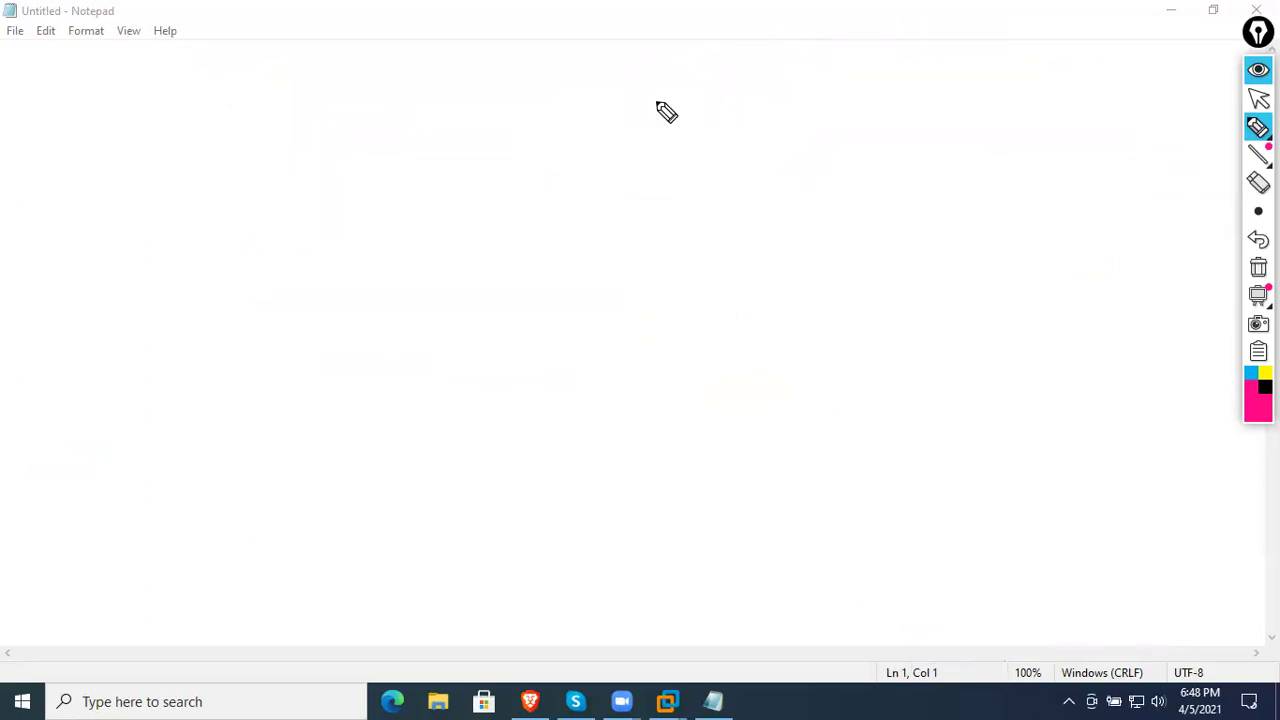
pyautogui.moveTo(110, 287)
pyautogui.mouseDown()
pyautogui.moveTo(126, 314)
pyautogui.moveTo(189, 237)
pyautogui.moveTo(310, 158)
pyautogui.moveTo(303, 170)
pyautogui.mouseUp()
pyautogui.moveTo(20, 364)
pyautogui.mouseDown()
pyautogui.moveTo(183, 266)
pyautogui.moveTo(380, 115)
pyautogui.mouseUp()
# - In cyan, draw the switch bar with the first computer below it
pyautogui.click(1247, 375)
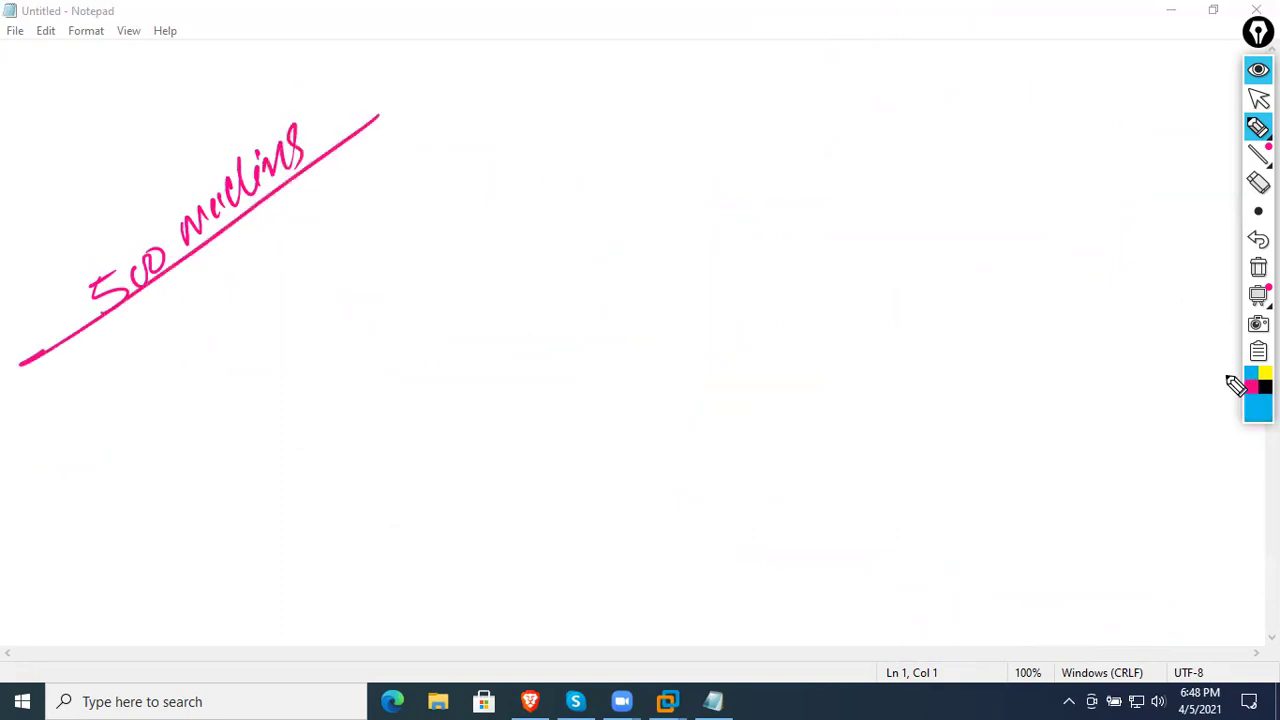
pyautogui.moveTo(623, 237); pyautogui.dragTo(786, 285)
pyautogui.moveTo(577, 247); pyautogui.dragTo(780, 276)
pyautogui.moveTo(604, 283)
pyautogui.mouseDown()
pyautogui.moveTo(571, 364)
pyautogui.moveTo(590, 398)
pyautogui.mouseUp()
pyautogui.moveTo(564, 390)
pyautogui.mouseDown()
pyautogui.moveTo(548, 415)
pyautogui.moveTo(608, 430)
pyautogui.mouseUp()
# - Draw four more computers, connect them to the switch and underline the row
pyautogui.moveTo(688, 372)
pyautogui.mouseDown()
pyautogui.moveTo(733, 398)
pyautogui.moveTo(740, 423)
pyautogui.mouseUp()
pyautogui.moveTo(828, 372)
pyautogui.mouseDown()
pyautogui.moveTo(872, 398)
pyautogui.moveTo(868, 420)
pyautogui.mouseUp()
pyautogui.moveTo(944, 367)
pyautogui.mouseDown()
pyautogui.moveTo(986, 383)
pyautogui.moveTo(1002, 414)
pyautogui.mouseUp()
pyautogui.moveTo(1059, 357)
pyautogui.mouseDown()
pyautogui.moveTo(1110, 388)
pyautogui.moveTo(1086, 405)
pyautogui.mouseUp()
pyautogui.moveTo(737, 263)
pyautogui.mouseDown()
pyautogui.moveTo(1060, 357)
pyautogui.moveTo(688, 405)
pyautogui.mouseUp()
pyautogui.moveTo(408, 470)
pyautogui.mouseDown()
pyautogui.moveTo(473, 476)
pyautogui.moveTo(1163, 410)
pyautogui.mouseUp()
# - Write and circle 'ip address' under the row, then start a magenta 'Multi' note
pyautogui.moveTo(680, 503); pyautogui.dragTo(693, 570)
pyautogui.moveTo(782, 500)
pyautogui.mouseDown()
pyautogui.moveTo(777, 534)
pyautogui.moveTo(828, 488)
pyautogui.moveTo(820, 524)
pyautogui.mouseUp()
pyautogui.moveTo(858, 500); pyautogui.dragTo(866, 534)
pyautogui.moveTo(900, 485); pyautogui.dragTo(720, 583)
pyautogui.moveTo(803, 580); pyautogui.dragTo(873, 440)
pyautogui.click(1253, 393)
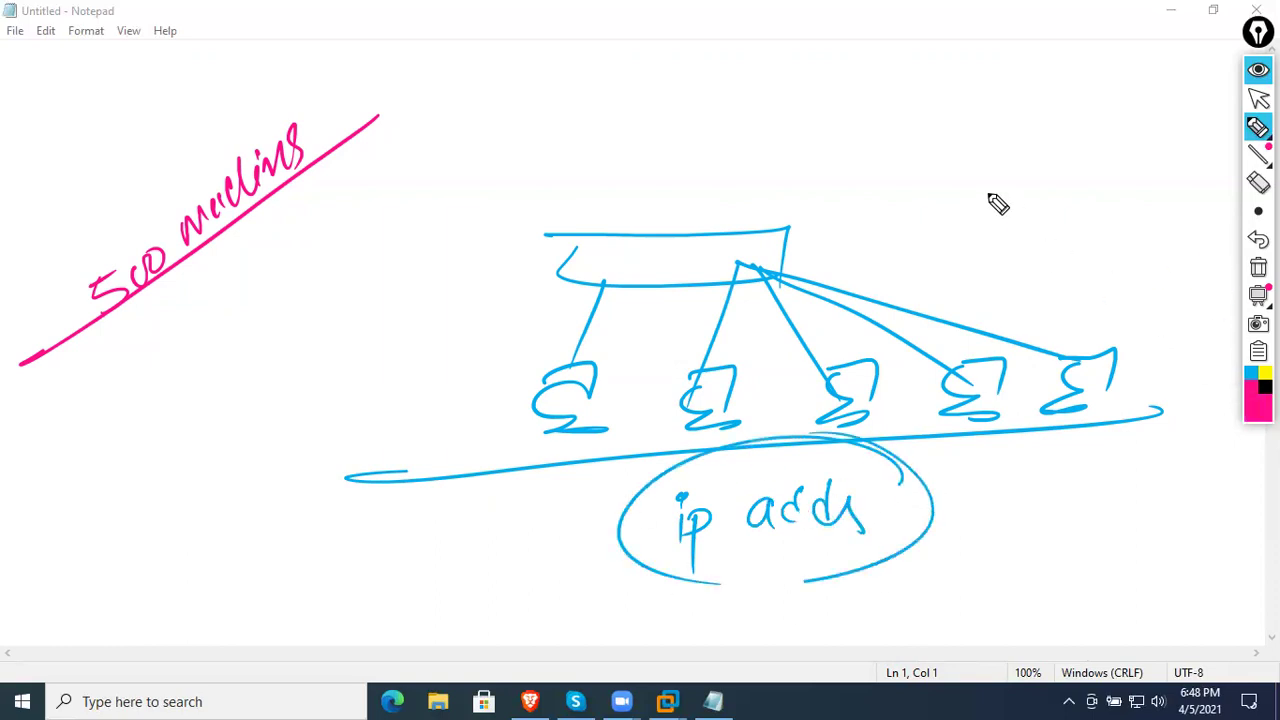
pyautogui.moveTo(806, 116)
pyautogui.mouseDown()
pyautogui.moveTo(866, 143)
pyautogui.moveTo(907, 122)
pyautogui.moveTo(958, 126)
pyautogui.mouseUp()
# - Finish 'Multi' and write 'Complex' in magenta with underlining arrows, plus an arrow at left
pyautogui.moveTo(806, 172); pyautogui.dragTo(948, 137)
pyautogui.moveTo(918, 226)
pyautogui.mouseDown()
pyautogui.moveTo(971, 217)
pyautogui.moveTo(1006, 251)
pyautogui.moveTo(1042, 206)
pyautogui.moveTo(1090, 232)
pyautogui.moveTo(1064, 234)
pyautogui.mouseUp()
pyautogui.moveTo(904, 242)
pyautogui.mouseDown()
pyautogui.moveTo(1088, 248)
pyautogui.moveTo(1050, 266)
pyautogui.mouseUp()
pyautogui.moveTo(84, 460)
pyautogui.mouseDown()
pyautogui.moveTo(278, 368)
pyautogui.moveTo(228, 420)
pyautogui.mouseUp()
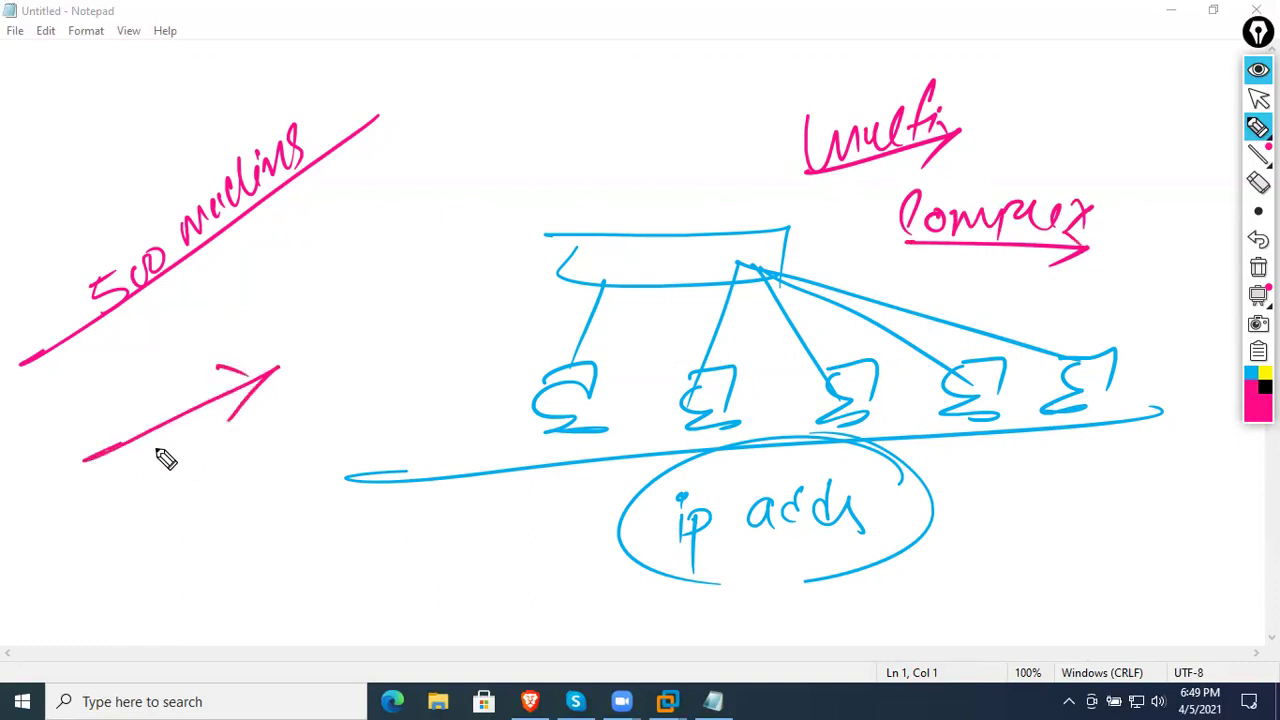
# - Write and underline 'assign' with a circled 1, and begin 'Conflict'
pyautogui.moveTo(168, 493)
pyautogui.mouseDown()
pyautogui.moveTo(157, 491)
pyautogui.moveTo(200, 480)
pyautogui.moveTo(210, 455)
pyautogui.moveTo(236, 507)
pyautogui.moveTo(263, 449)
pyautogui.mouseUp()
pyautogui.moveTo(124, 546); pyautogui.dragTo(298, 442)
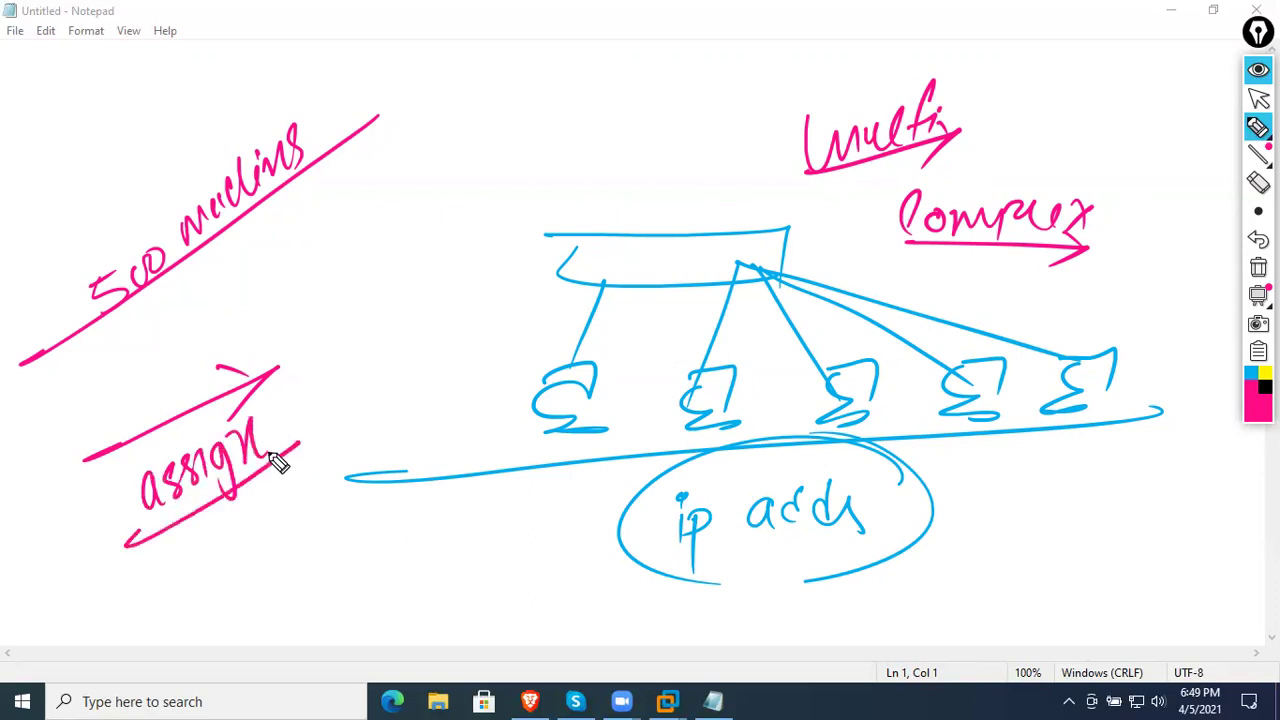
pyautogui.moveTo(240, 524); pyautogui.dragTo(246, 522)
pyautogui.moveTo(236, 566); pyautogui.dragTo(238, 584)
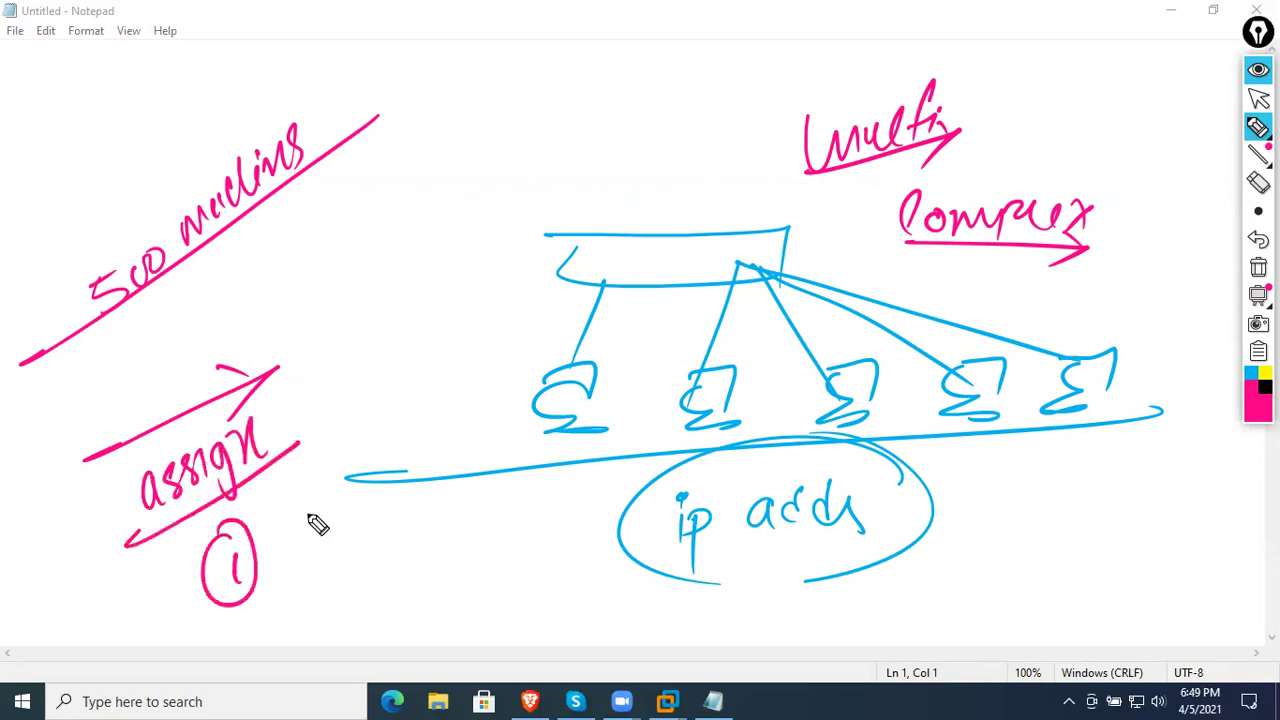
pyautogui.moveTo(286, 470)
pyautogui.mouseDown()
pyautogui.moveTo(312, 528)
pyautogui.moveTo(345, 495)
pyautogui.mouseUp()
pyautogui.moveTo(522, 460); pyautogui.dragTo(598, 358)
# - Cross out the row of computers and write a circled 50 beside the last one
pyautogui.moveTo(617, 404); pyautogui.dragTo(528, 462)
pyautogui.moveTo(748, 380); pyautogui.dragTo(686, 454)
pyautogui.moveTo(684, 392); pyautogui.dragTo(742, 450)
pyautogui.moveTo(900, 386); pyautogui.dragTo(826, 448)
pyautogui.moveTo(830, 394); pyautogui.dragTo(886, 434)
pyautogui.moveTo(1000, 378); pyautogui.dragTo(930, 450)
pyautogui.moveTo(942, 390); pyautogui.dragTo(1000, 412)
pyautogui.moveTo(1082, 392); pyautogui.dragTo(1138, 384)
pyautogui.moveTo(1180, 380)
pyautogui.mouseDown()
pyautogui.moveTo(1166, 391)
pyautogui.moveTo(1192, 380)
pyautogui.mouseUp()
pyautogui.moveTo(1178, 358); pyautogui.dragTo(1168, 362)
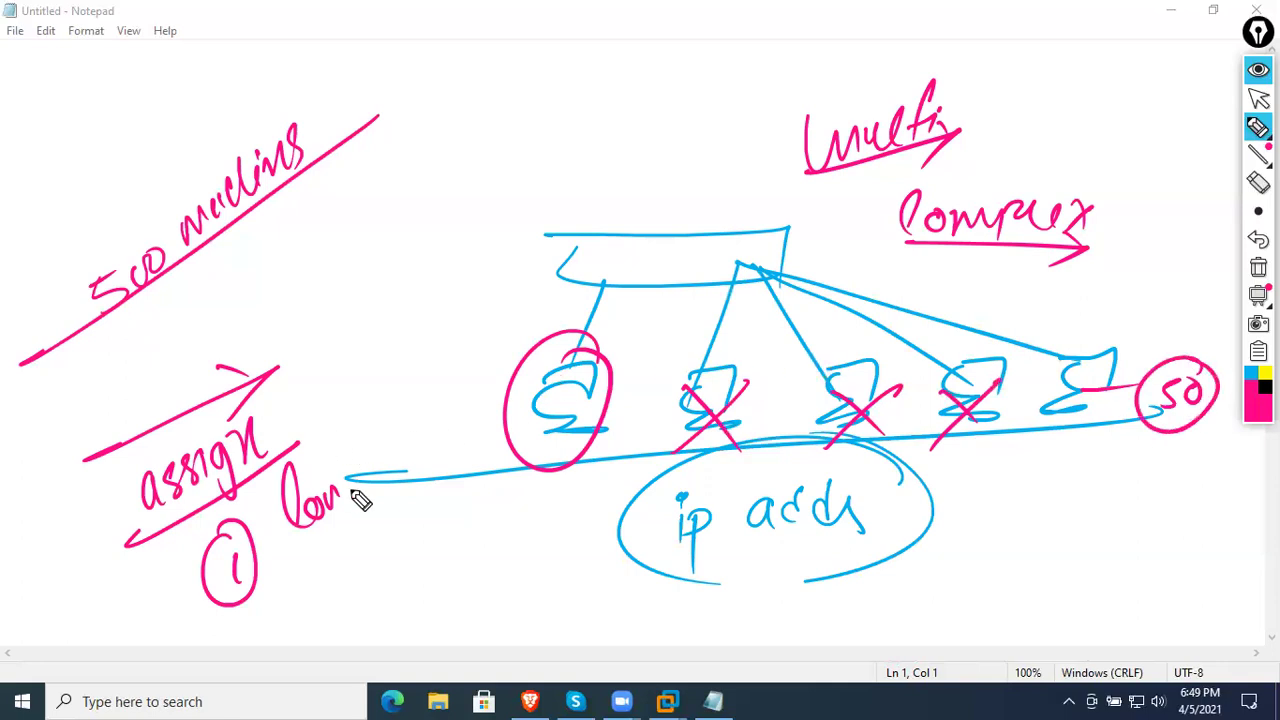
# - Finish and underline 'Conflict', add a circled 2 with 'Time', and link the first computer upward
pyautogui.moveTo(342, 497)
pyautogui.mouseDown()
pyautogui.moveTo(346, 449)
pyautogui.moveTo(394, 472)
pyautogui.moveTo(448, 394)
pyautogui.mouseUp()
pyautogui.moveTo(268, 592)
pyautogui.mouseDown()
pyautogui.moveTo(280, 575)
pyautogui.moveTo(340, 606)
pyautogui.mouseUp()
pyautogui.moveTo(352, 532); pyautogui.dragTo(298, 560)
pyautogui.moveTo(366, 558)
pyautogui.mouseDown()
pyautogui.moveTo(370, 592)
pyautogui.moveTo(448, 498)
pyautogui.mouseUp()
pyautogui.moveTo(342, 620); pyautogui.dragTo(452, 542)
pyautogui.moveTo(584, 410); pyautogui.dragTo(465, 155)
# - Write the formula '5 min × 500 =' at the top with a circled 5
pyautogui.moveTo(458, 106); pyautogui.dragTo(422, 136)
pyautogui.moveTo(462, 80); pyautogui.dragTo(490, 72)
pyautogui.moveTo(494, 118)
pyautogui.mouseDown()
pyautogui.moveTo(522, 88)
pyautogui.moveTo(540, 118)
pyautogui.moveTo(575, 118)
pyautogui.mouseUp()
pyautogui.moveTo(606, 66); pyautogui.dragTo(636, 104)
pyautogui.moveTo(636, 70)
pyautogui.mouseDown()
pyautogui.moveTo(608, 104)
pyautogui.moveTo(792, 70)
pyautogui.mouseUp()
pyautogui.click(728, 66)
pyautogui.moveTo(826, 56)
pyautogui.mouseDown()
pyautogui.moveTo(848, 54)
pyautogui.moveTo(852, 80)
pyautogui.mouseUp()
# - Write and underline 2500, add a struck-through 60, then strike through 2500
pyautogui.moveTo(932, 30)
pyautogui.mouseDown()
pyautogui.moveTo(1051, 43)
pyautogui.moveTo(1006, 77)
pyautogui.mouseUp()
pyautogui.moveTo(870, 85); pyautogui.dragTo(1130, 68)
pyautogui.moveTo(1033, 105); pyautogui.dragTo(1037, 137)
pyautogui.moveTo(1085, 92)
pyautogui.mouseDown()
pyautogui.moveTo(1120, 109)
pyautogui.moveTo(1030, 176)
pyautogui.mouseUp()
pyautogui.moveTo(1134, 12); pyautogui.dragTo(952, 188)
pyautogui.moveTo(1058, 3); pyautogui.dragTo(824, 196)
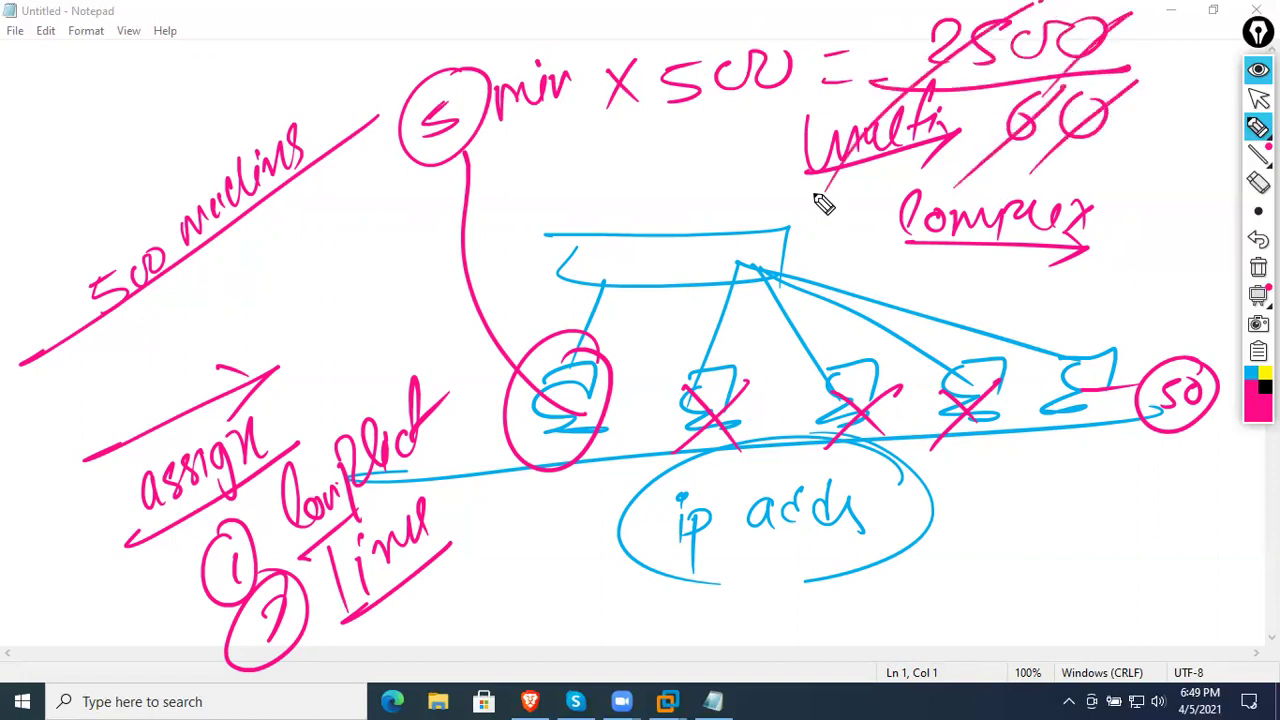
pyautogui.moveTo(893, 28)
pyautogui.mouseDown()
pyautogui.moveTo(934, 56)
pyautogui.moveTo(997, 60)
pyautogui.mouseUp()
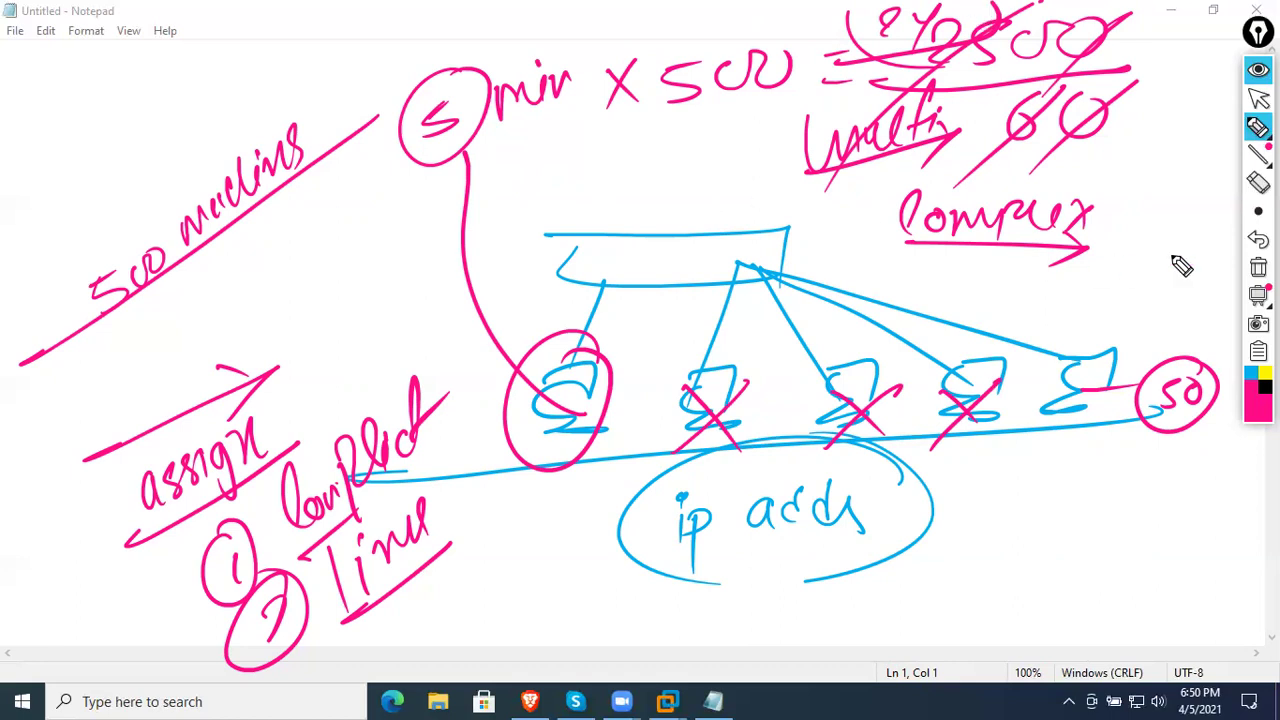
# - Wipe the calculation diagram and begin writing 'IP network' at the top left in pink
pyautogui.click(1258, 267)
pyautogui.moveTo(40, 219)
pyautogui.mouseDown()
pyautogui.moveTo(86, 234)
pyautogui.moveTo(203, 166)
pyautogui.moveTo(251, 114)
pyautogui.moveTo(322, 82)
pyautogui.mouseUp()
# - Finish and underline 'IP network', then write '90% ≥ ip network' beneath it
pyautogui.moveTo(6, 271); pyautogui.dragTo(342, 88)
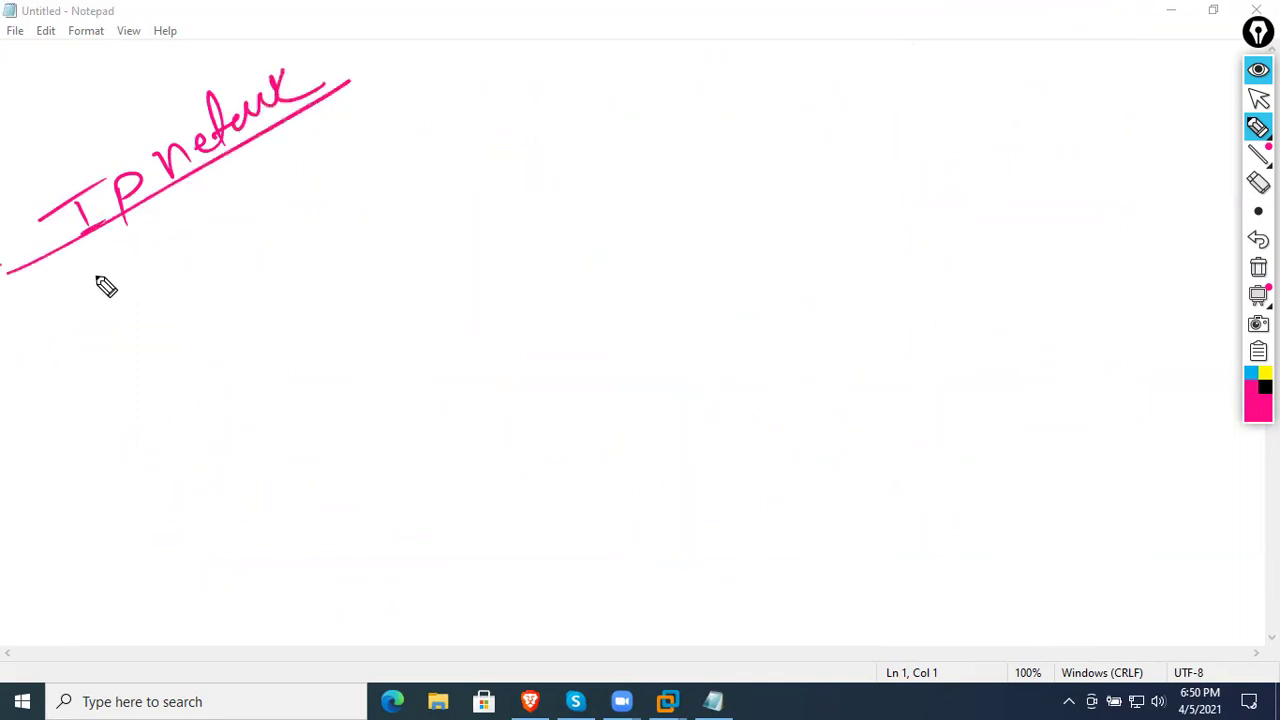
pyautogui.moveTo(142, 245); pyautogui.dragTo(166, 288)
pyautogui.moveTo(212, 206)
pyautogui.mouseDown()
pyautogui.moveTo(192, 250)
pyautogui.moveTo(282, 205)
pyautogui.mouseUp()
pyautogui.moveTo(292, 152)
pyautogui.mouseDown()
pyautogui.moveTo(286, 166)
pyautogui.moveTo(334, 168)
pyautogui.moveTo(446, 70)
pyautogui.moveTo(476, 62)
pyautogui.mouseUp()
# - Draw a server box labelled 'win Ser' and a switch box labelled 'SW'
pyautogui.moveTo(250, 220); pyautogui.dragTo(558, 74)
pyautogui.moveTo(575, 230); pyautogui.dragTo(571, 360)
pyautogui.moveTo(576, 230)
pyautogui.mouseDown()
pyautogui.moveTo(626, 237)
pyautogui.moveTo(570, 362)
pyautogui.mouseUp()
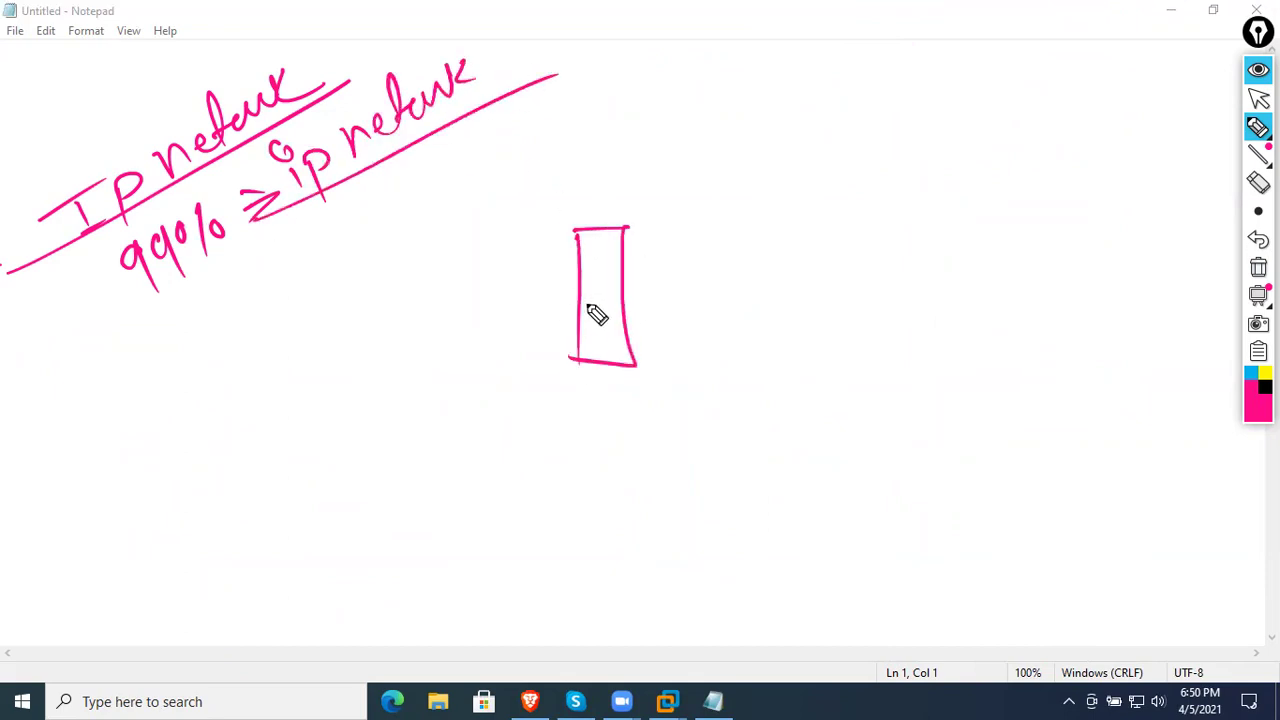
pyautogui.moveTo(567, 181); pyautogui.dragTo(732, 172)
pyautogui.moveTo(530, 213); pyautogui.dragTo(726, 206)
pyautogui.moveTo(606, 297); pyautogui.dragTo(878, 294)
pyautogui.moveTo(742, 260); pyautogui.dragTo(884, 302)
pyautogui.moveTo(766, 194)
pyautogui.mouseDown()
pyautogui.moveTo(778, 194)
pyautogui.moveTo(762, 222)
pyautogui.mouseUp()
pyautogui.moveTo(808, 198)
pyautogui.mouseDown()
pyautogui.moveTo(846, 223)
pyautogui.moveTo(864, 185)
pyautogui.mouseUp()
# - Draw four computers under the switch, a crossed circle, a circled P, and connect them
pyautogui.moveTo(795, 316)
pyautogui.mouseDown()
pyautogui.moveTo(788, 382)
pyautogui.moveTo(852, 452)
pyautogui.mouseUp()
pyautogui.moveTo(915, 376); pyautogui.dragTo(900, 427)
pyautogui.moveTo(1010, 355)
pyautogui.mouseDown()
pyautogui.moveTo(966, 360)
pyautogui.moveTo(1008, 410)
pyautogui.mouseUp()
pyautogui.moveTo(1098, 345)
pyautogui.mouseDown()
pyautogui.moveTo(1066, 360)
pyautogui.moveTo(1086, 412)
pyautogui.mouseUp()
pyautogui.moveTo(1046, 245)
pyautogui.mouseDown()
pyautogui.moveTo(1120, 277)
pyautogui.moveTo(1046, 250)
pyautogui.mouseUp()
pyautogui.moveTo(1050, 268); pyautogui.dragTo(1104, 228)
pyautogui.moveTo(1062, 232); pyautogui.dragTo(1089, 289)
pyautogui.click(992, 111)
pyautogui.moveTo(1052, 45)
pyautogui.mouseDown()
pyautogui.moveTo(1064, 77)
pyautogui.moveTo(1046, 143)
pyautogui.moveTo(905, 292)
pyautogui.moveTo(1044, 240)
pyautogui.mouseUp()
pyautogui.moveTo(1068, 358); pyautogui.dragTo(904, 291)
pyautogui.moveTo(926, 292)
pyautogui.mouseDown()
pyautogui.moveTo(986, 354)
pyautogui.moveTo(908, 372)
pyautogui.mouseUp()
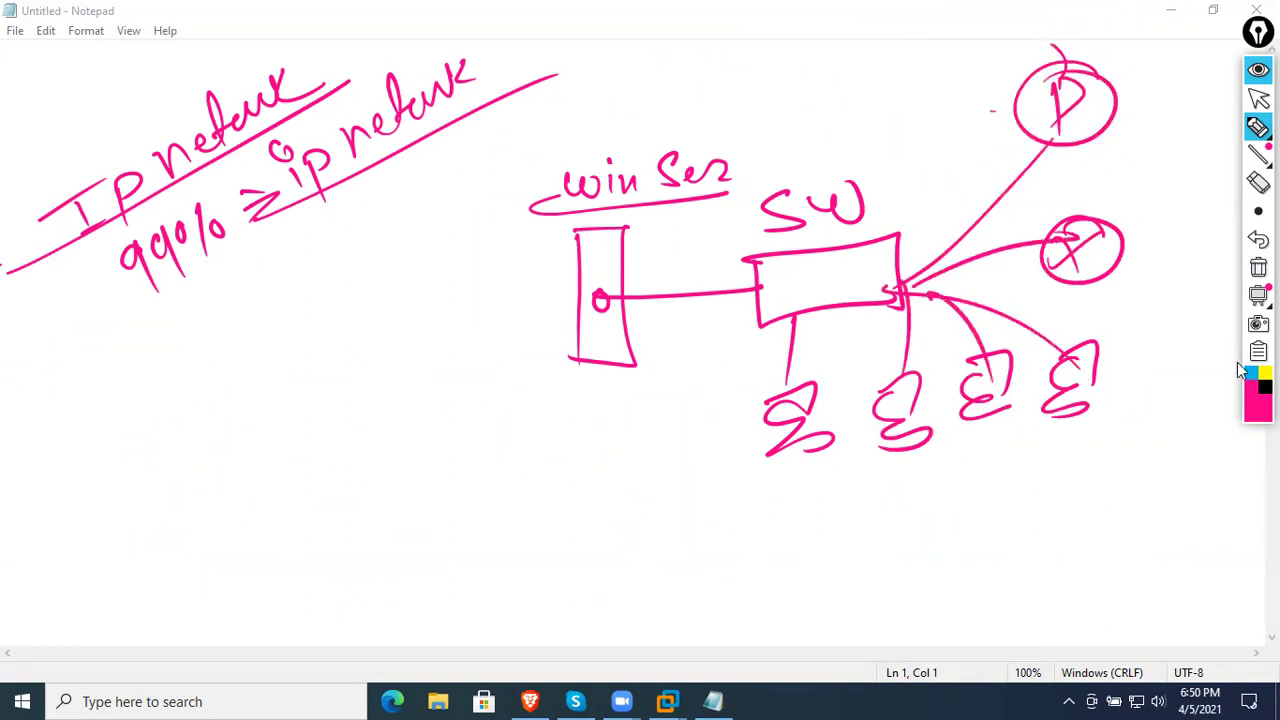
# - In black, add arrows to P and X, a line, 'Use ip network', and linux/win labels
pyautogui.click(1265, 386)
pyautogui.moveTo(1188, 120)
pyautogui.mouseDown()
pyautogui.moveTo(1140, 120)
pyautogui.moveTo(1165, 140)
pyautogui.mouseUp()
pyautogui.moveTo(1176, 268)
pyautogui.mouseDown()
pyautogui.moveTo(1140, 270)
pyautogui.moveTo(1178, 306)
pyautogui.mouseUp()
pyautogui.moveTo(646, 498); pyautogui.dragTo(1168, 454)
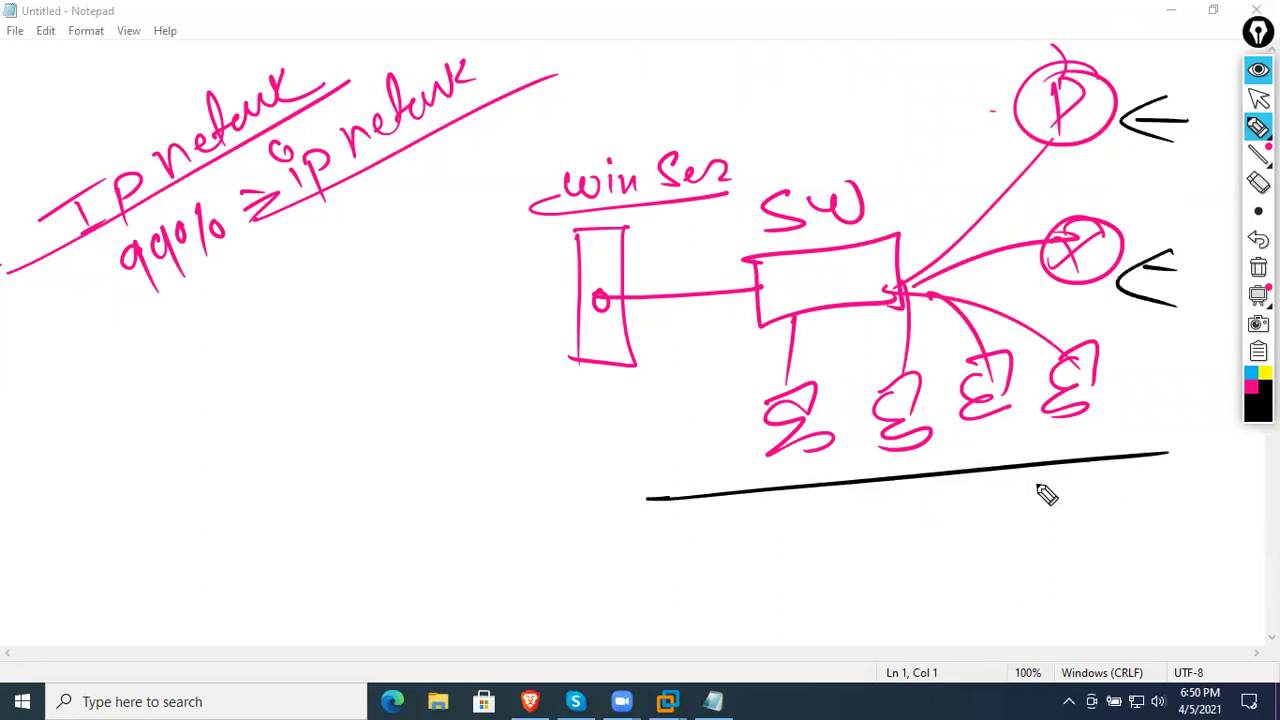
pyautogui.moveTo(909, 530)
pyautogui.mouseDown()
pyautogui.moveTo(1020, 526)
pyautogui.moveTo(1044, 510)
pyautogui.moveTo(1137, 514)
pyautogui.moveTo(1235, 489)
pyautogui.moveTo(1266, 520)
pyautogui.mouseUp()
pyautogui.moveTo(743, 444)
pyautogui.mouseDown()
pyautogui.moveTo(750, 456)
pyautogui.moveTo(775, 420)
pyautogui.moveTo(832, 388)
pyautogui.moveTo(890, 452)
pyautogui.moveTo(912, 432)
pyautogui.moveTo(940, 448)
pyautogui.mouseUp()
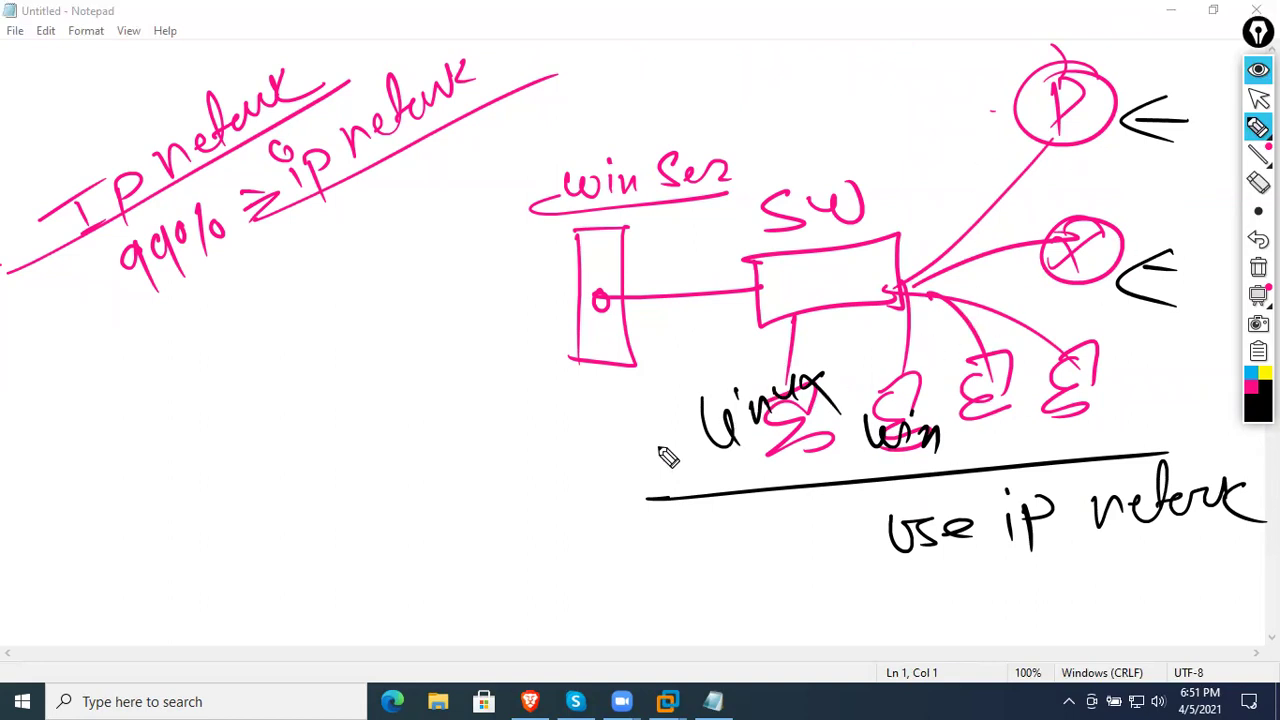
# - Write 'IP network' in black and draw arcs linking the server to the clients and P
pyautogui.moveTo(108, 492)
pyautogui.mouseDown()
pyautogui.moveTo(131, 517)
pyautogui.moveTo(246, 471)
pyautogui.moveTo(278, 392)
pyautogui.moveTo(297, 409)
pyautogui.moveTo(334, 334)
pyautogui.moveTo(342, 347)
pyautogui.mouseUp()
pyautogui.moveTo(840, 410)
pyautogui.mouseDown()
pyautogui.moveTo(677, 311)
pyautogui.moveTo(725, 322)
pyautogui.mouseUp()
pyautogui.moveTo(952, 320); pyautogui.dragTo(940, 445)
pyautogui.moveTo(690, 238); pyautogui.dragTo(900, 300)
pyautogui.moveTo(610, 278); pyautogui.dragTo(905, 430)
pyautogui.moveTo(660, 236)
pyautogui.mouseDown()
pyautogui.moveTo(790, 205)
pyautogui.moveTo(1010, 400)
pyautogui.mouseUp()
pyautogui.moveTo(1022, 330)
pyautogui.mouseDown()
pyautogui.moveTo(1020, 385)
pyautogui.moveTo(625, 272)
pyautogui.mouseUp()
pyautogui.moveTo(1050, 388)
pyautogui.mouseDown()
pyautogui.moveTo(640, 225)
pyautogui.moveTo(618, 238)
pyautogui.mouseUp()
pyautogui.moveTo(1028, 102)
pyautogui.mouseDown()
pyautogui.moveTo(726, 126)
pyautogui.moveTo(605, 195)
pyautogui.mouseUp()
# - Write 'DHCP Ser' below the server and redraw the underline beneath the computers
pyautogui.moveTo(352, 468); pyautogui.dragTo(565, 362)
pyautogui.moveTo(558, 366); pyautogui.dragTo(520, 430)
pyautogui.moveTo(493, 354); pyautogui.dragTo(558, 364)
pyautogui.moveTo(420, 480); pyautogui.dragTo(470, 530)
pyautogui.moveTo(500, 480); pyautogui.dragTo(523, 463)
pyautogui.moveTo(575, 420)
pyautogui.mouseDown()
pyautogui.moveTo(545, 465)
pyautogui.moveTo(582, 488)
pyautogui.mouseUp()
pyautogui.moveTo(585, 410); pyautogui.dragTo(590, 442)
pyautogui.moveTo(655, 345)
pyautogui.mouseDown()
pyautogui.moveTo(628, 402)
pyautogui.moveTo(712, 362)
pyautogui.mouseUp()
pyautogui.moveTo(608, 497); pyautogui.dragTo(1162, 463)
# - Write '(DHCP clients)' under 'Use ip network', circle 'DHCP Ser', then clear the screen
pyautogui.moveTo(902, 588); pyautogui.dragTo(905, 630)
pyautogui.moveTo(900, 590); pyautogui.dragTo(912, 628)
pyautogui.moveTo(958, 588); pyautogui.dragTo(962, 626)
pyautogui.moveTo(960, 604)
pyautogui.mouseDown()
pyautogui.moveTo(990, 624)
pyautogui.moveTo(1018, 620)
pyautogui.mouseUp()
pyautogui.moveTo(1030, 586)
pyautogui.mouseDown()
pyautogui.moveTo(1030, 634)
pyautogui.moveTo(1122, 612)
pyautogui.moveTo(1246, 543)
pyautogui.moveTo(1190, 627)
pyautogui.mouseUp()
pyautogui.moveTo(908, 567); pyautogui.dragTo(939, 666)
pyautogui.moveTo(487, 546)
pyautogui.mouseDown()
pyautogui.moveTo(425, 557)
pyautogui.moveTo(617, 513)
pyautogui.mouseUp()
pyautogui.moveTo(620, 432); pyautogui.dragTo(650, 443)
pyautogui.moveTo(584, 382)
pyautogui.mouseDown()
pyautogui.moveTo(557, 654)
pyautogui.moveTo(600, 376)
pyautogui.mouseUp()
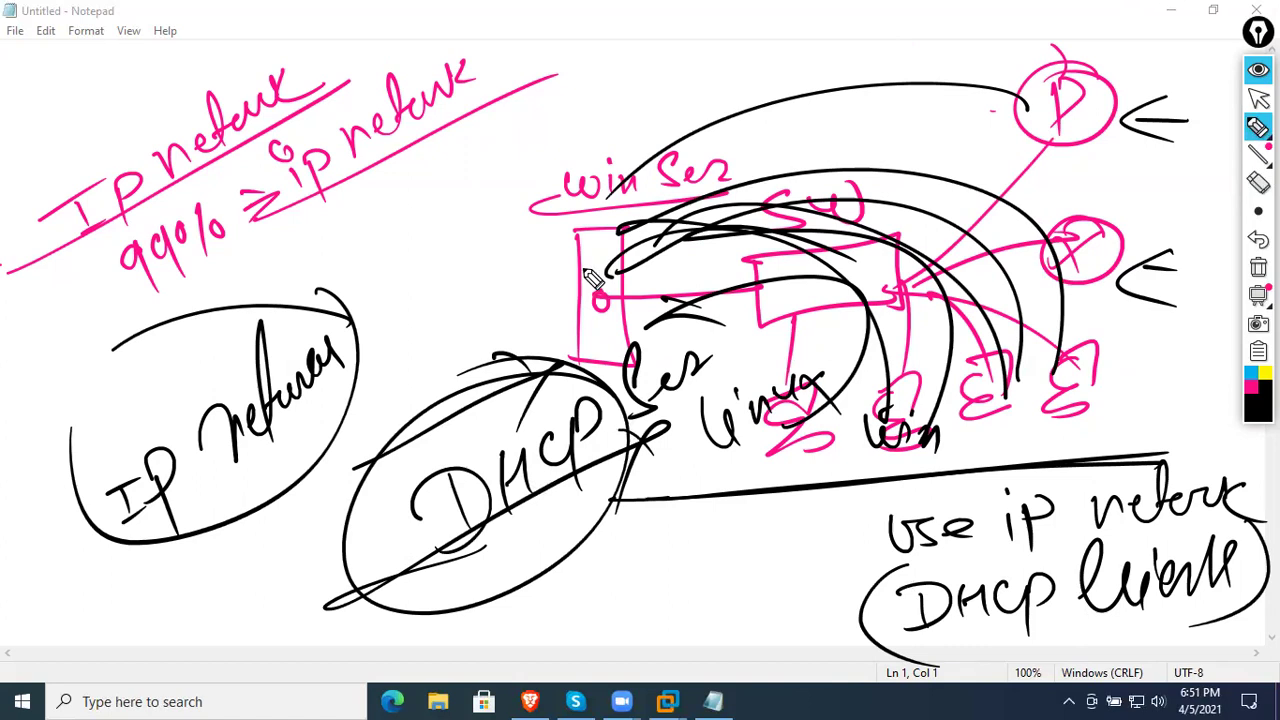
pyautogui.click(1258, 267)
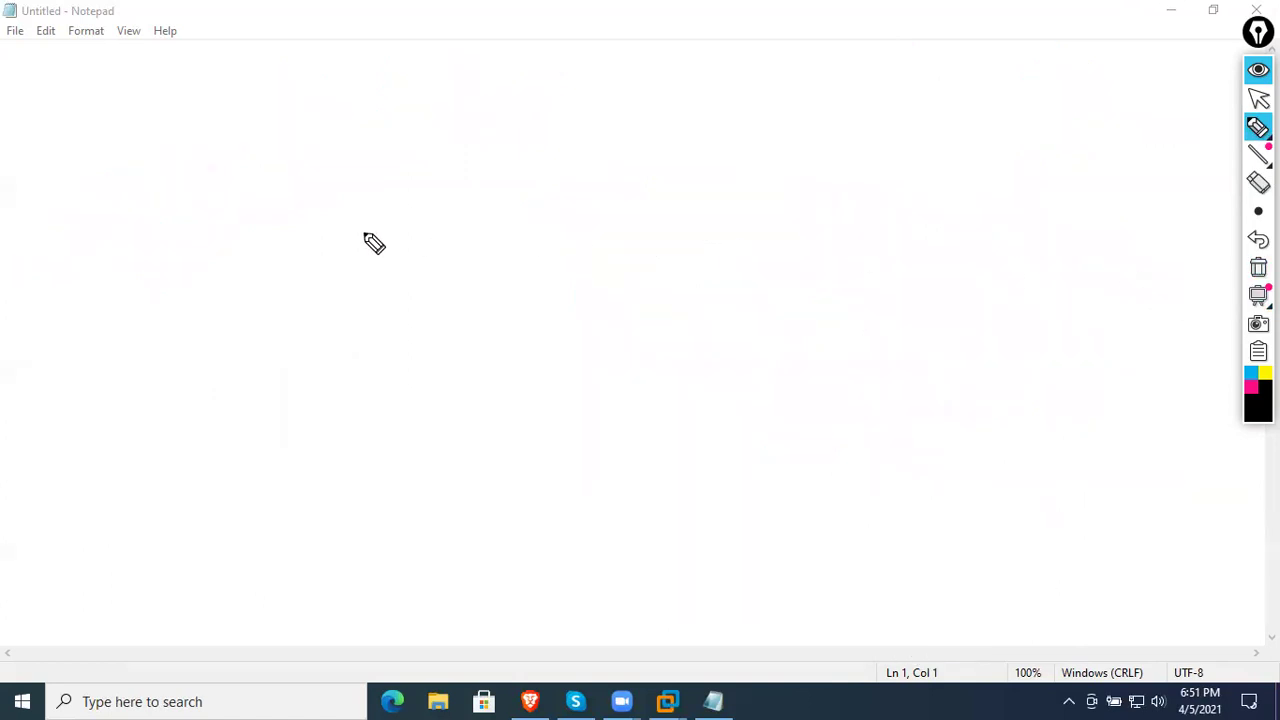
# - Write 'IETF' in black and underline it with an arrow
pyautogui.moveTo(153, 284)
pyautogui.mouseDown()
pyautogui.moveTo(180, 290)
pyautogui.moveTo(128, 353)
pyautogui.mouseUp()
pyautogui.moveTo(254, 243); pyautogui.dragTo(310, 224)
pyautogui.moveTo(298, 232)
pyautogui.mouseDown()
pyautogui.moveTo(288, 273)
pyautogui.moveTo(318, 257)
pyautogui.mouseUp()
pyautogui.moveTo(367, 200)
pyautogui.mouseDown()
pyautogui.moveTo(357, 229)
pyautogui.moveTo(387, 234)
pyautogui.mouseUp()
pyautogui.moveTo(389, 187)
pyautogui.mouseDown()
pyautogui.moveTo(421, 175)
pyautogui.moveTo(420, 214)
pyautogui.mouseUp()
pyautogui.moveTo(435, 164); pyautogui.dragTo(452, 195)
pyautogui.moveTo(436, 165)
pyautogui.mouseDown()
pyautogui.moveTo(464, 143)
pyautogui.moveTo(480, 162)
pyautogui.mouseUp()
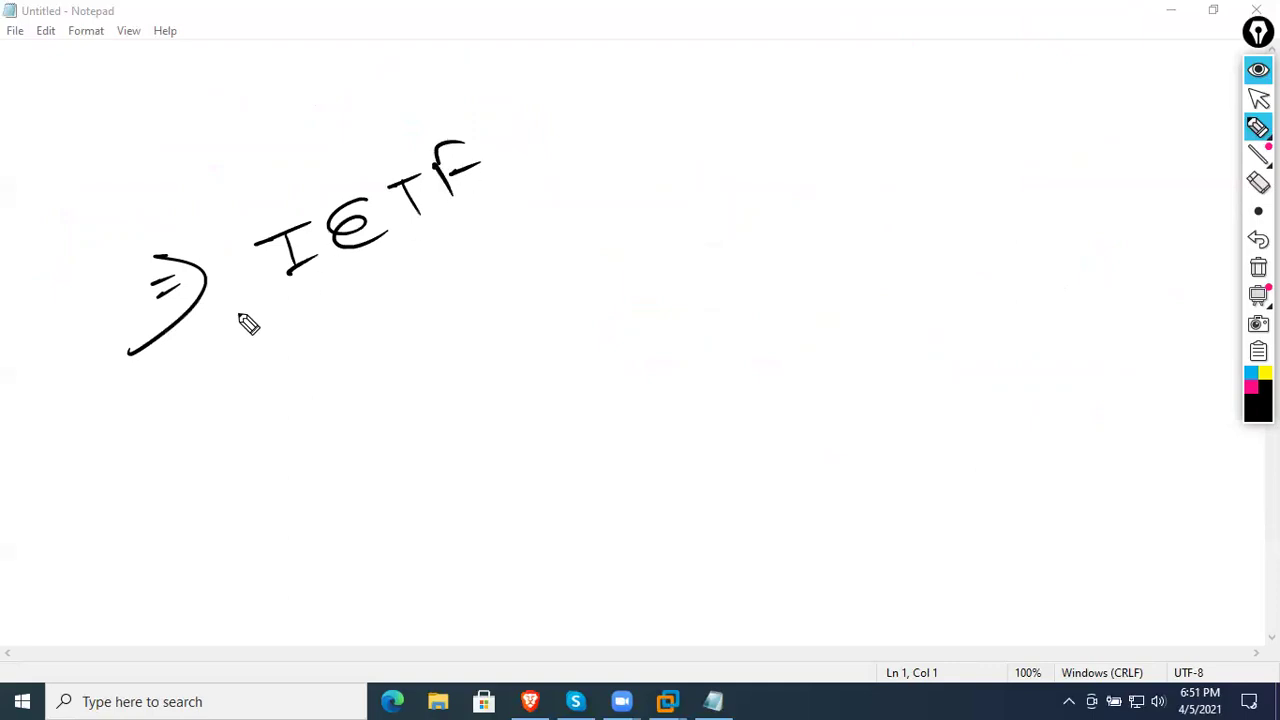
pyautogui.moveTo(108, 375); pyautogui.dragTo(548, 200)
pyautogui.moveTo(505, 252); pyautogui.dragTo(495, 190)
# - In magenta, spell out 'Internet Engineering Task Force' beneath IETF and underline it
pyautogui.click(1251, 387)
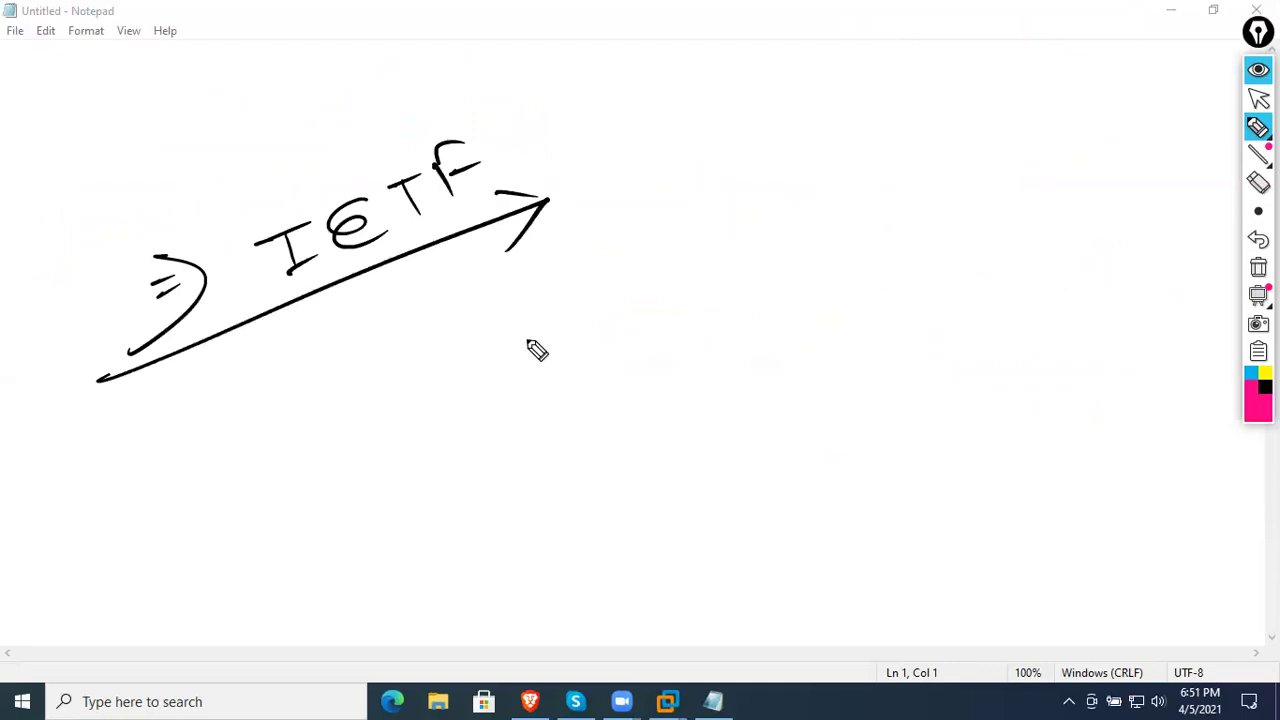
pyautogui.moveTo(110, 414)
pyautogui.mouseDown()
pyautogui.moveTo(186, 388)
pyautogui.moveTo(158, 442)
pyautogui.mouseUp()
pyautogui.moveTo(174, 440); pyautogui.dragTo(200, 428)
pyautogui.moveTo(186, 350); pyautogui.dragTo(226, 468)
pyautogui.moveTo(205, 420); pyautogui.dragTo(382, 354)
pyautogui.moveTo(455, 288)
pyautogui.mouseDown()
pyautogui.moveTo(552, 290)
pyautogui.moveTo(603, 322)
pyautogui.mouseUp()
pyautogui.moveTo(632, 188)
pyautogui.mouseDown()
pyautogui.moveTo(674, 237)
pyautogui.moveTo(717, 189)
pyautogui.moveTo(780, 208)
pyautogui.mouseUp()
pyautogui.moveTo(858, 185)
pyautogui.mouseDown()
pyautogui.moveTo(849, 120)
pyautogui.moveTo(920, 131)
pyautogui.moveTo(986, 120)
pyautogui.moveTo(978, 150)
pyautogui.mouseUp()
pyautogui.moveTo(128, 352); pyautogui.dragTo(230, 466)
pyautogui.moveTo(55, 533)
pyautogui.mouseDown()
pyautogui.moveTo(414, 420)
pyautogui.moveTo(1104, 146)
pyautogui.mouseUp()
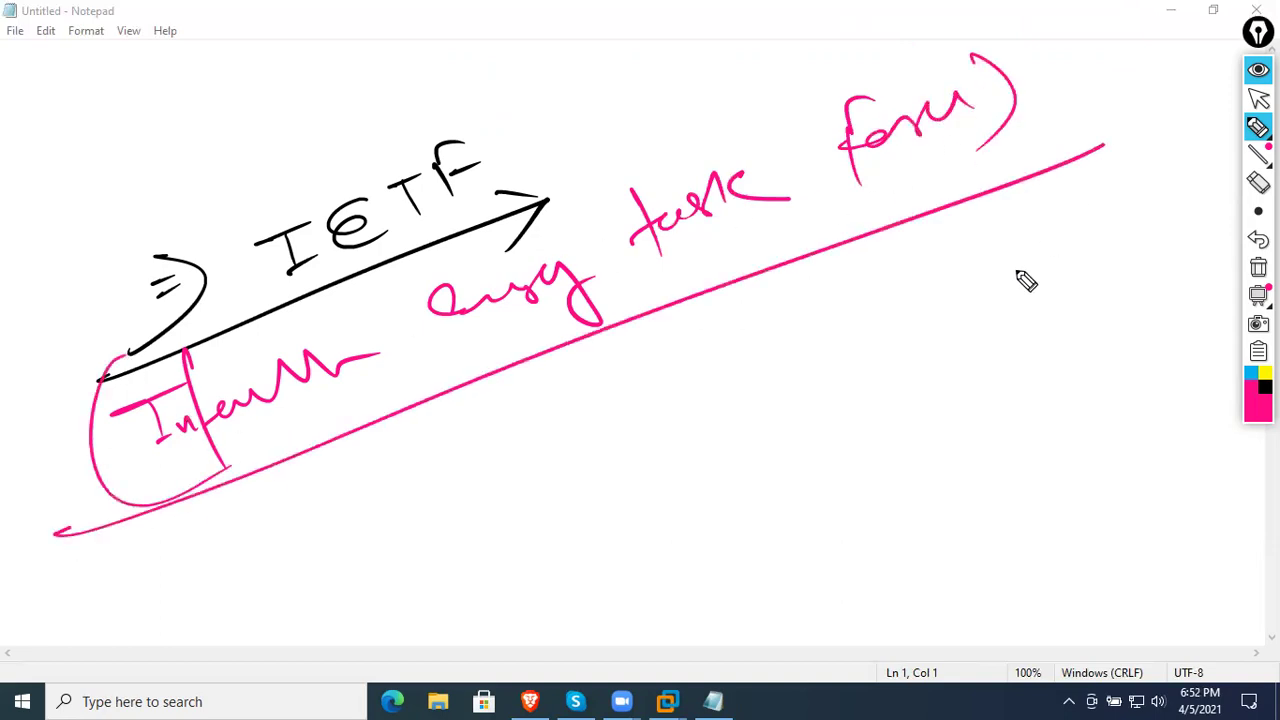
# - Write a 'Network … Systems' phrase about network engineers below the line and underline it
pyautogui.moveTo(441, 462)
pyautogui.mouseDown()
pyautogui.moveTo(486, 466)
pyautogui.moveTo(520, 429)
pyautogui.moveTo(560, 449)
pyautogui.moveTo(588, 425)
pyautogui.moveTo(638, 440)
pyautogui.mouseUp()
pyautogui.moveTo(645, 330)
pyautogui.mouseDown()
pyautogui.moveTo(714, 366)
pyautogui.moveTo(757, 343)
pyautogui.moveTo(788, 415)
pyautogui.mouseUp()
pyautogui.moveTo(860, 280)
pyautogui.mouseDown()
pyautogui.moveTo(883, 289)
pyautogui.moveTo(903, 269)
pyautogui.moveTo(998, 242)
pyautogui.moveTo(988, 255)
pyautogui.mouseUp()
pyautogui.moveTo(380, 545)
pyautogui.mouseDown()
pyautogui.moveTo(449, 534)
pyautogui.moveTo(1043, 268)
pyautogui.mouseUp()
pyautogui.moveTo(676, 545)
pyautogui.mouseDown()
pyautogui.moveTo(720, 486)
pyautogui.moveTo(800, 480)
pyautogui.moveTo(863, 434)
pyautogui.moveTo(878, 452)
pyautogui.mouseUp()
# - Circle IETF, write and circle 'DHCP' beside it, then clear all notes
pyautogui.moveTo(548, 85); pyautogui.dragTo(458, 318)
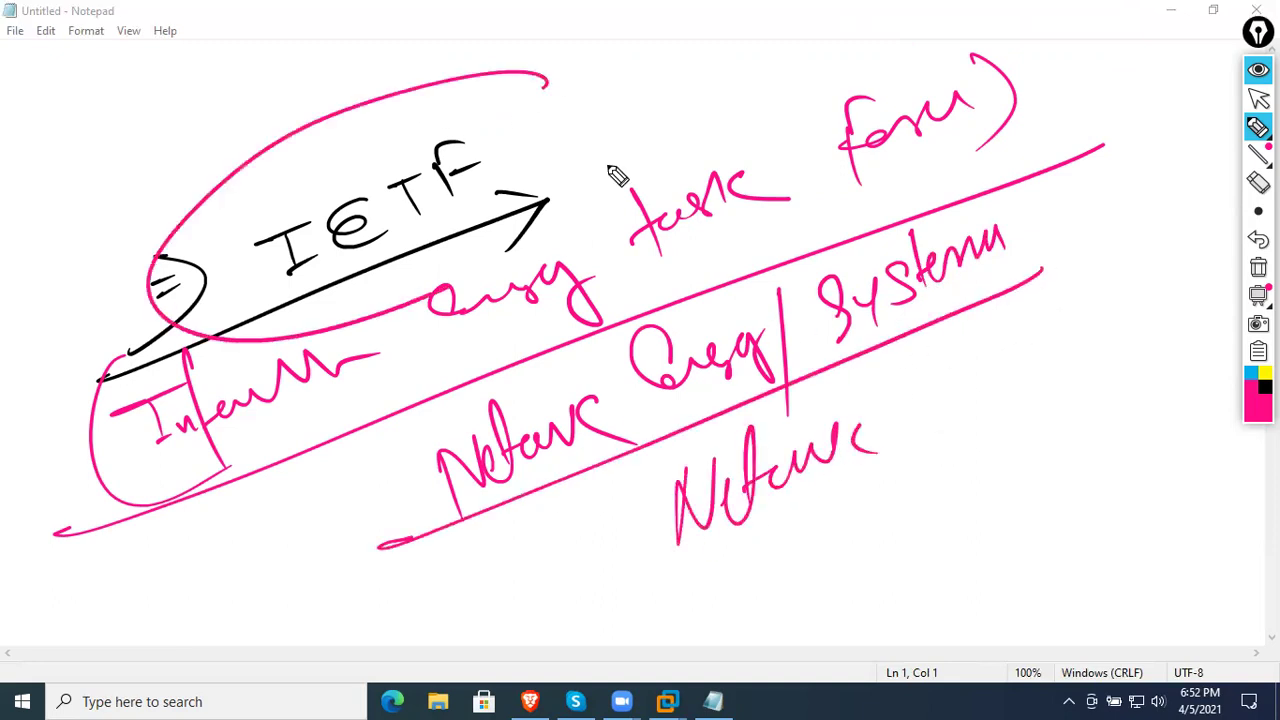
pyautogui.moveTo(615, 172); pyautogui.dragTo(72, 160)
pyautogui.moveTo(620, 102)
pyautogui.mouseDown()
pyautogui.moveTo(666, 106)
pyautogui.moveTo(766, 57)
pyautogui.moveTo(790, 70)
pyautogui.mouseUp()
pyautogui.moveTo(636, 128); pyautogui.dragTo(800, 98)
pyautogui.moveTo(826, 49); pyautogui.dragTo(668, 88)
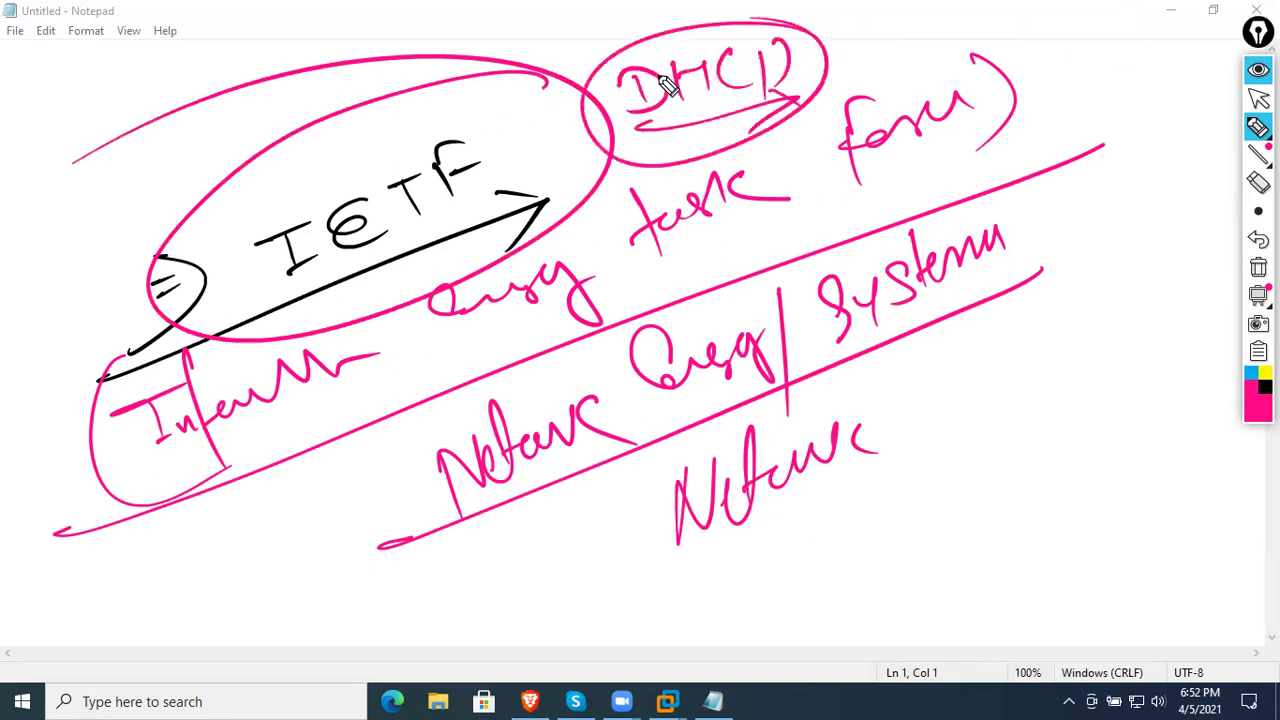
pyautogui.click(1258, 267)
# - Draw a large magenta rectangle and label it 'LAN'
pyautogui.moveTo(145, 300)
pyautogui.mouseDown()
pyautogui.moveTo(625, 200)
pyautogui.moveTo(886, 424)
pyautogui.mouseUp()
pyautogui.moveTo(140, 258)
pyautogui.mouseDown()
pyautogui.moveTo(195, 402)
pyautogui.moveTo(982, 433)
pyautogui.mouseUp()
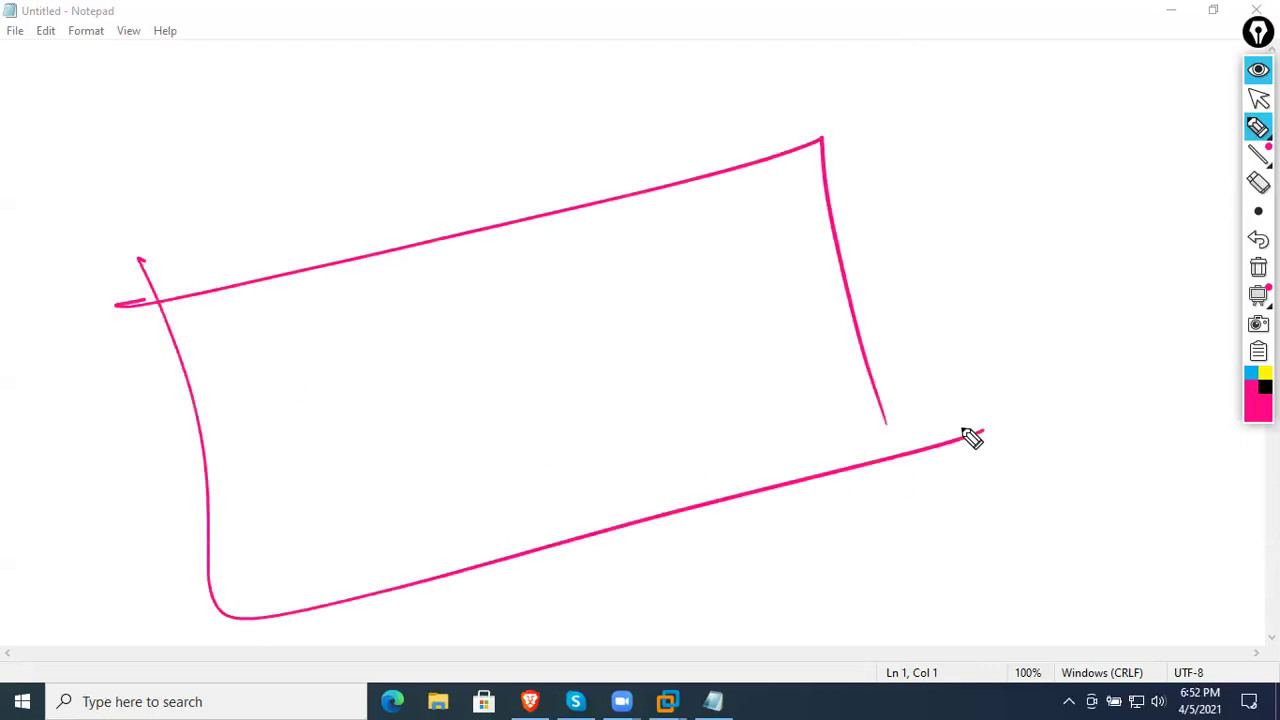
pyautogui.moveTo(396, 134); pyautogui.dragTo(436, 170)
pyautogui.moveTo(452, 162)
pyautogui.mouseDown()
pyautogui.moveTo(463, 143)
pyautogui.moveTo(486, 160)
pyautogui.mouseUp()
pyautogui.moveTo(498, 160); pyautogui.dragTo(541, 100)
pyautogui.moveTo(238, 320)
pyautogui.mouseDown()
pyautogui.moveTo(280, 352)
pyautogui.moveTo(414, 374)
pyautogui.moveTo(451, 409)
pyautogui.moveTo(474, 385)
pyautogui.mouseUp()
# - Sketch a server, a switch and client computers inside the LAN box, linked by lines
pyautogui.moveTo(345, 485)
pyautogui.mouseDown()
pyautogui.moveTo(293, 515)
pyautogui.moveTo(346, 497)
pyautogui.moveTo(371, 543)
pyautogui.moveTo(312, 565)
pyautogui.mouseUp()
pyautogui.click(483, 455)
pyautogui.moveTo(538, 447)
pyautogui.mouseDown()
pyautogui.moveTo(491, 523)
pyautogui.moveTo(540, 518)
pyautogui.mouseUp()
pyautogui.moveTo(712, 410)
pyautogui.mouseDown()
pyautogui.moveTo(689, 486)
pyautogui.moveTo(724, 470)
pyautogui.mouseUp()
pyautogui.moveTo(784, 382)
pyautogui.mouseDown()
pyautogui.moveTo(840, 371)
pyautogui.moveTo(837, 429)
pyautogui.mouseUp()
pyautogui.moveTo(430, 362)
pyautogui.mouseDown()
pyautogui.moveTo(829, 403)
pyautogui.moveTo(680, 443)
pyautogui.mouseUp()
pyautogui.moveTo(500, 460); pyautogui.dragTo(478, 392)
pyautogui.moveTo(320, 556); pyautogui.dragTo(455, 388)
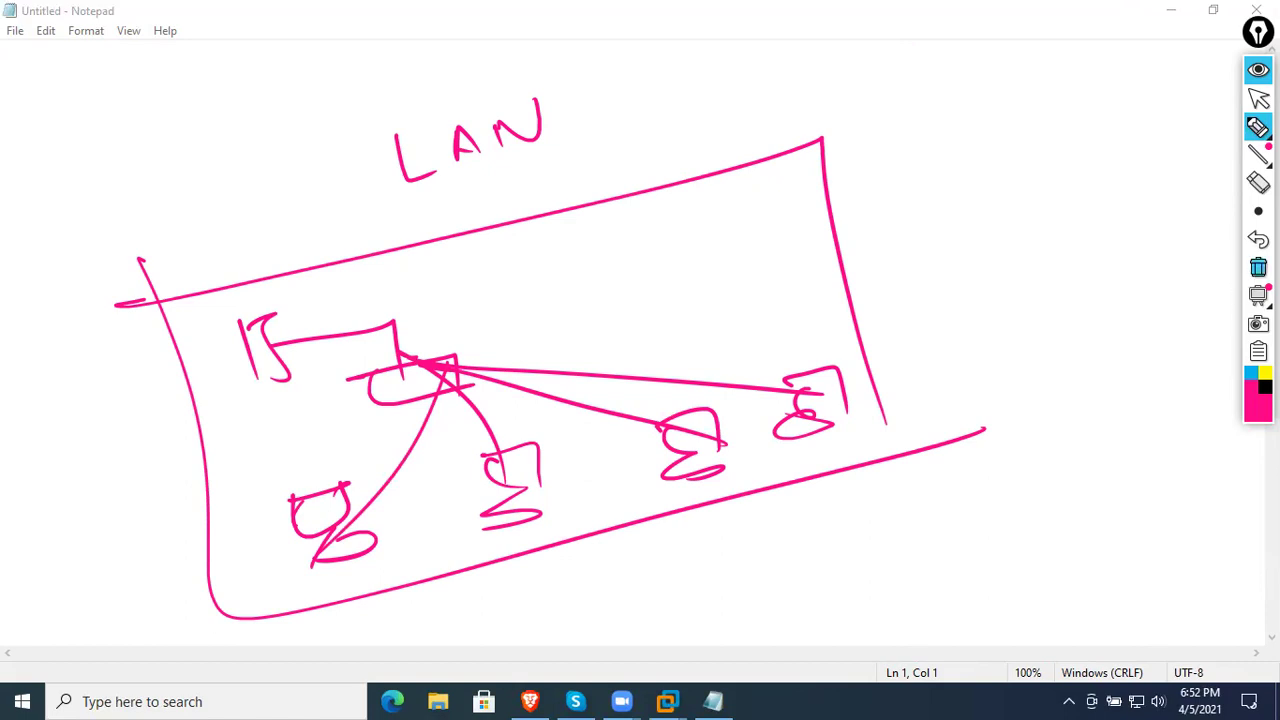
# - Clear the screen and draw a router base with four antennas
pyautogui.click(1258, 267)
pyautogui.moveTo(382, 211)
pyautogui.mouseDown()
pyautogui.moveTo(702, 185)
pyautogui.moveTo(697, 240)
pyautogui.mouseUp()
pyautogui.moveTo(395, 195)
pyautogui.mouseDown()
pyautogui.moveTo(372, 230)
pyautogui.moveTo(703, 228)
pyautogui.moveTo(394, 207)
pyautogui.mouseUp()
pyautogui.moveTo(590, 203); pyautogui.dragTo(603, 230)
pyautogui.moveTo(455, 130); pyautogui.dragTo(486, 128)
pyautogui.moveTo(466, 118)
pyautogui.mouseDown()
pyautogui.moveTo(445, 235)
pyautogui.moveTo(460, 207)
pyautogui.mouseUp()
pyautogui.moveTo(535, 103); pyautogui.dragTo(507, 224)
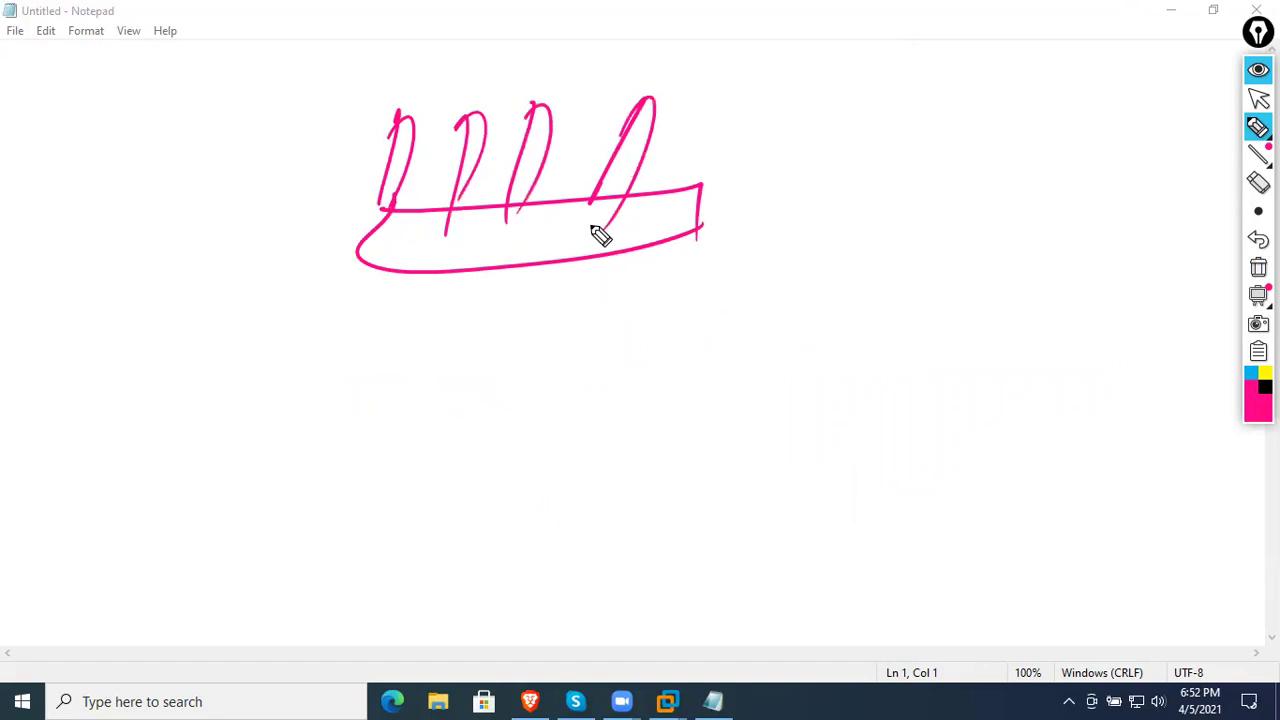
# - Sketch a mobile phone, a laptop, a desktop computer and a telephone box
pyautogui.moveTo(240, 452)
pyautogui.mouseDown()
pyautogui.moveTo(285, 520)
pyautogui.moveTo(262, 537)
pyautogui.mouseUp()
pyautogui.moveTo(514, 420); pyautogui.dragTo(526, 522)
pyautogui.moveTo(505, 418)
pyautogui.mouseDown()
pyautogui.moveTo(591, 520)
pyautogui.moveTo(555, 524)
pyautogui.mouseUp()
pyautogui.moveTo(518, 480); pyautogui.dragTo(625, 459)
pyautogui.moveTo(773, 380)
pyautogui.mouseDown()
pyautogui.moveTo(826, 370)
pyautogui.moveTo(810, 450)
pyautogui.moveTo(848, 462)
pyautogui.mouseUp()
pyautogui.moveTo(878, 388); pyautogui.dragTo(887, 452)
pyautogui.moveTo(876, 386); pyautogui.dragTo(912, 380)
pyautogui.moveTo(913, 437); pyautogui.dragTo(888, 446)
pyautogui.moveTo(65, 257)
pyautogui.mouseDown()
pyautogui.moveTo(143, 222)
pyautogui.moveTo(147, 318)
pyautogui.mouseUp()
pyautogui.moveTo(65, 258)
pyautogui.mouseDown()
pyautogui.moveTo(70, 360)
pyautogui.moveTo(140, 334)
pyautogui.mouseUp()
# - Close the telephone box and label the devices 'tel', 'mob', 'lap' and 'Desk'
pyautogui.moveTo(106, 152); pyautogui.dragTo(108, 232)
pyautogui.moveTo(88, 207)
pyautogui.mouseDown()
pyautogui.moveTo(128, 198)
pyautogui.moveTo(160, 226)
pyautogui.mouseUp()
pyautogui.moveTo(240, 388)
pyautogui.mouseDown()
pyautogui.moveTo(240, 422)
pyautogui.moveTo(311, 377)
pyautogui.moveTo(328, 400)
pyautogui.mouseUp()
pyautogui.moveTo(515, 345); pyautogui.dragTo(565, 375)
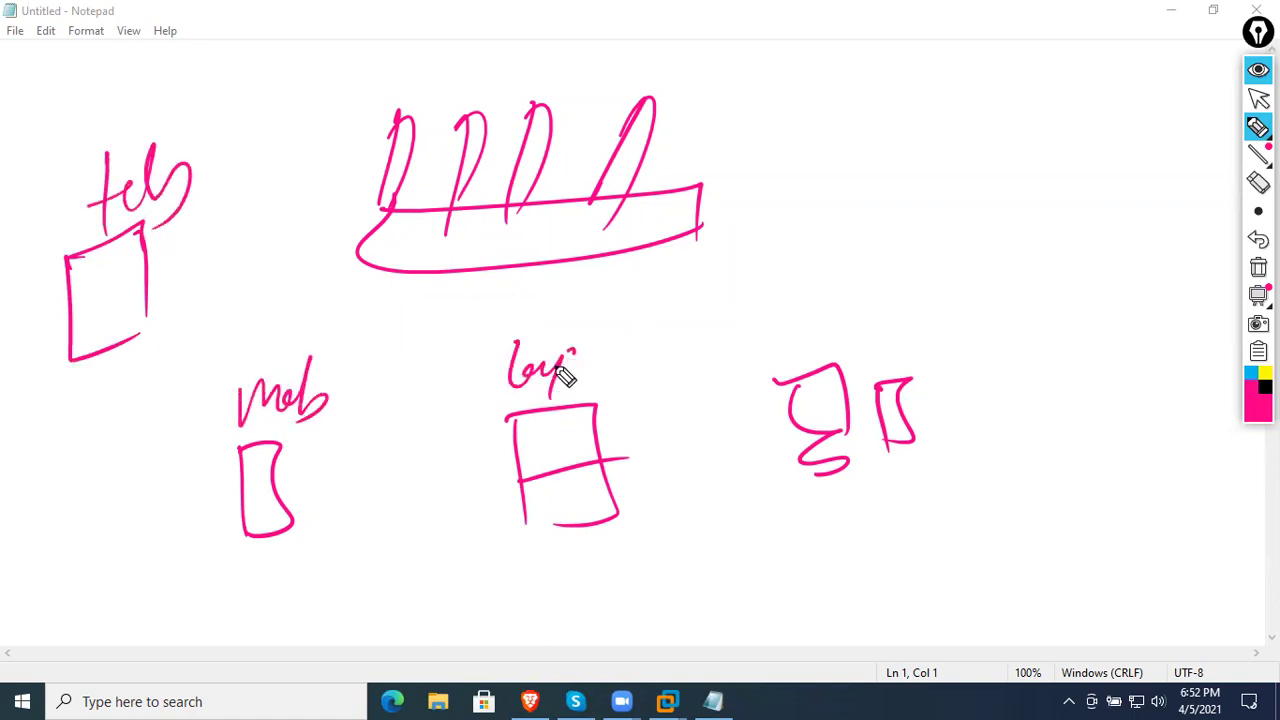
pyautogui.moveTo(826, 312)
pyautogui.mouseDown()
pyautogui.moveTo(831, 355)
pyautogui.moveTo(889, 343)
pyautogui.moveTo(960, 352)
pyautogui.mouseUp()
# - In black, link all four devices to the router, then wipe the sketch
pyautogui.click(1265, 387)
pyautogui.moveTo(170, 270); pyautogui.dragTo(350, 228)
pyautogui.moveTo(296, 450)
pyautogui.mouseDown()
pyautogui.moveTo(372, 384)
pyautogui.moveTo(432, 260)
pyautogui.mouseUp()
pyautogui.moveTo(575, 478)
pyautogui.mouseDown()
pyautogui.moveTo(629, 407)
pyautogui.moveTo(612, 347)
pyautogui.mouseUp()
pyautogui.moveTo(608, 305); pyautogui.dragTo(555, 285)
pyautogui.moveTo(538, 268); pyautogui.dragTo(537, 250)
pyautogui.moveTo(876, 415)
pyautogui.mouseDown()
pyautogui.moveTo(863, 354)
pyautogui.moveTo(730, 306)
pyautogui.mouseUp()
pyautogui.moveTo(717, 288); pyautogui.dragTo(606, 228)
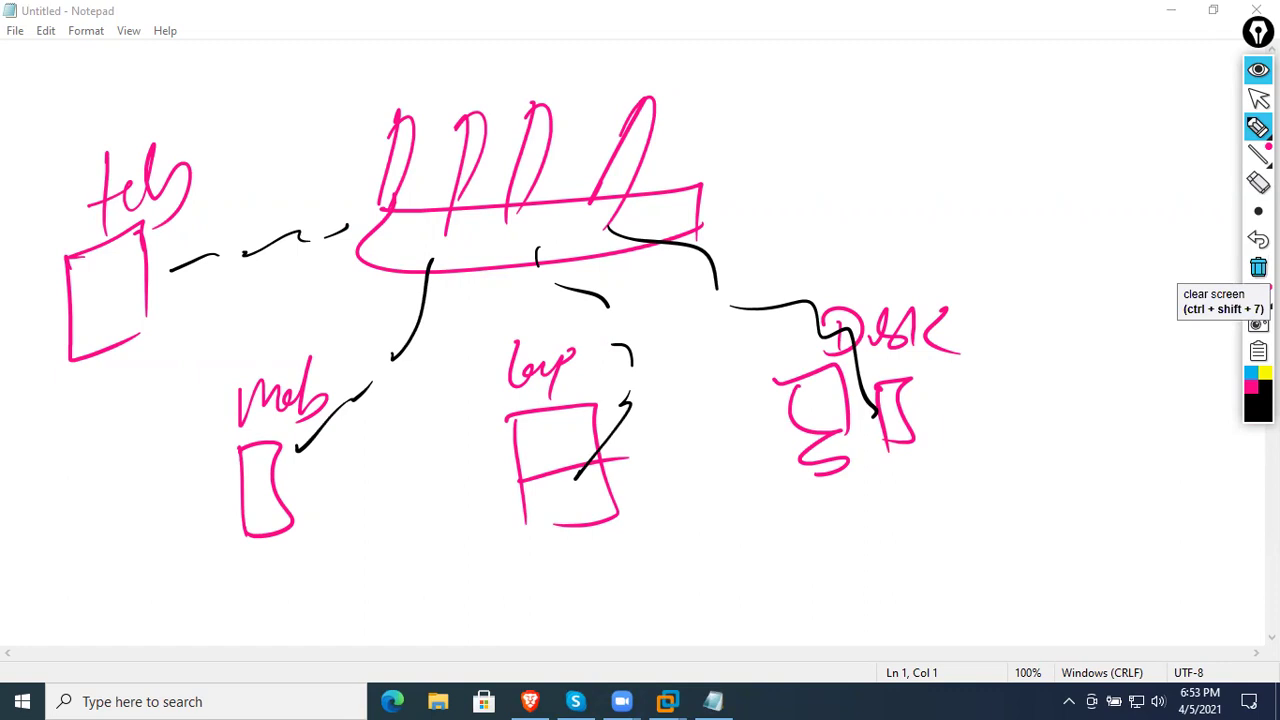
pyautogui.click(1258, 267)
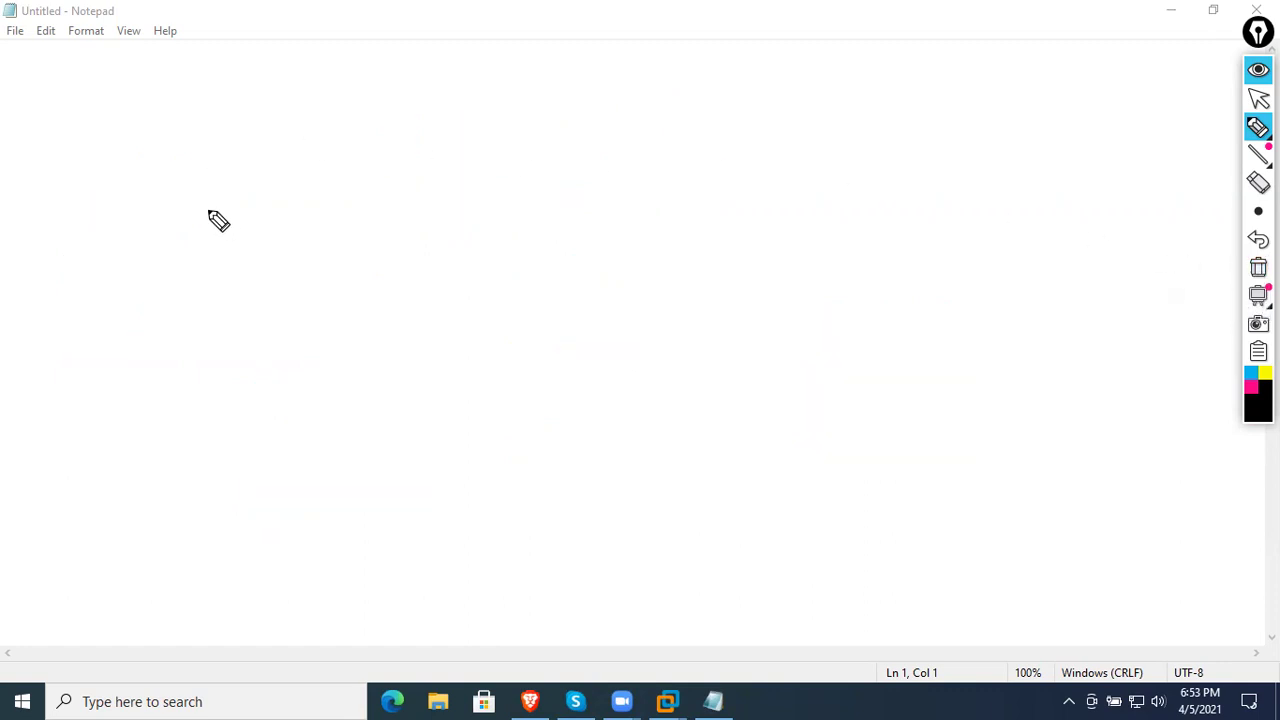
# - Write an underlined circled 1, then 'Time' and 'faster' with a smiley
pyautogui.moveTo(196, 200); pyautogui.dragTo(200, 218)
pyautogui.moveTo(200, 172); pyautogui.dragTo(212, 233)
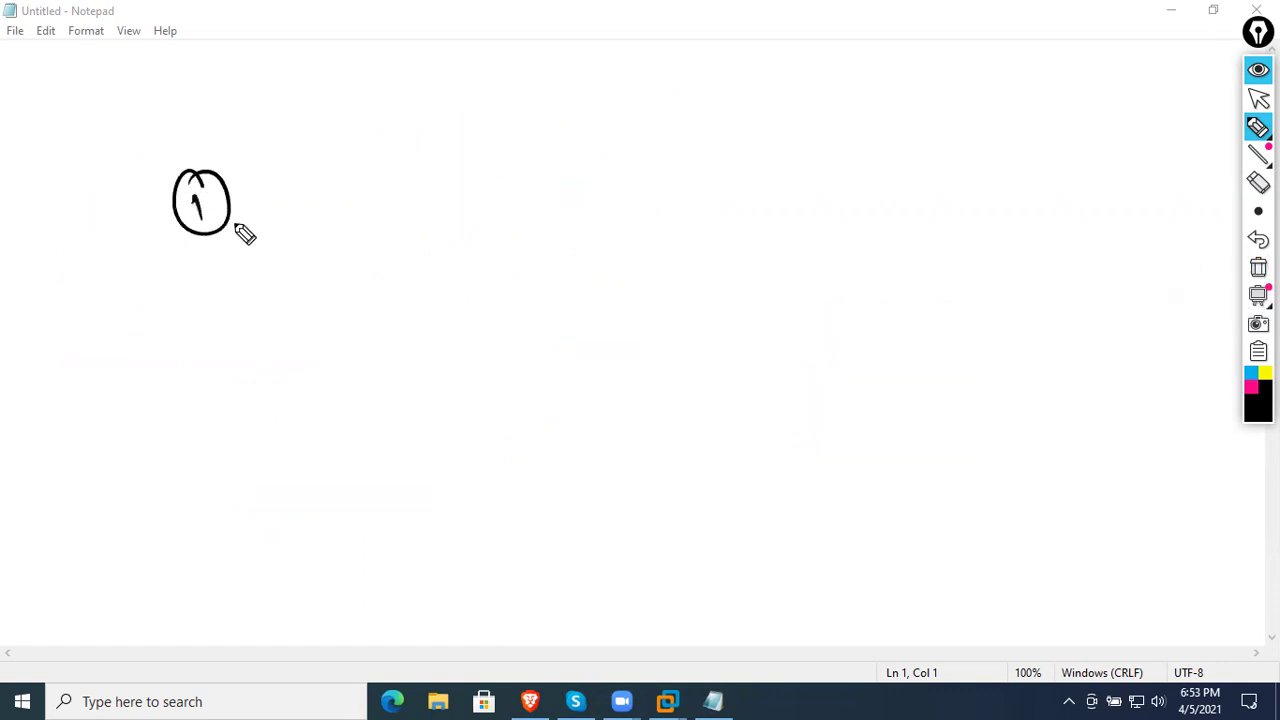
pyautogui.moveTo(86, 303); pyautogui.dragTo(366, 141)
pyautogui.moveTo(172, 311)
pyautogui.mouseDown()
pyautogui.moveTo(216, 293)
pyautogui.moveTo(203, 325)
pyautogui.moveTo(262, 276)
pyautogui.moveTo(281, 297)
pyautogui.moveTo(287, 269)
pyautogui.mouseUp()
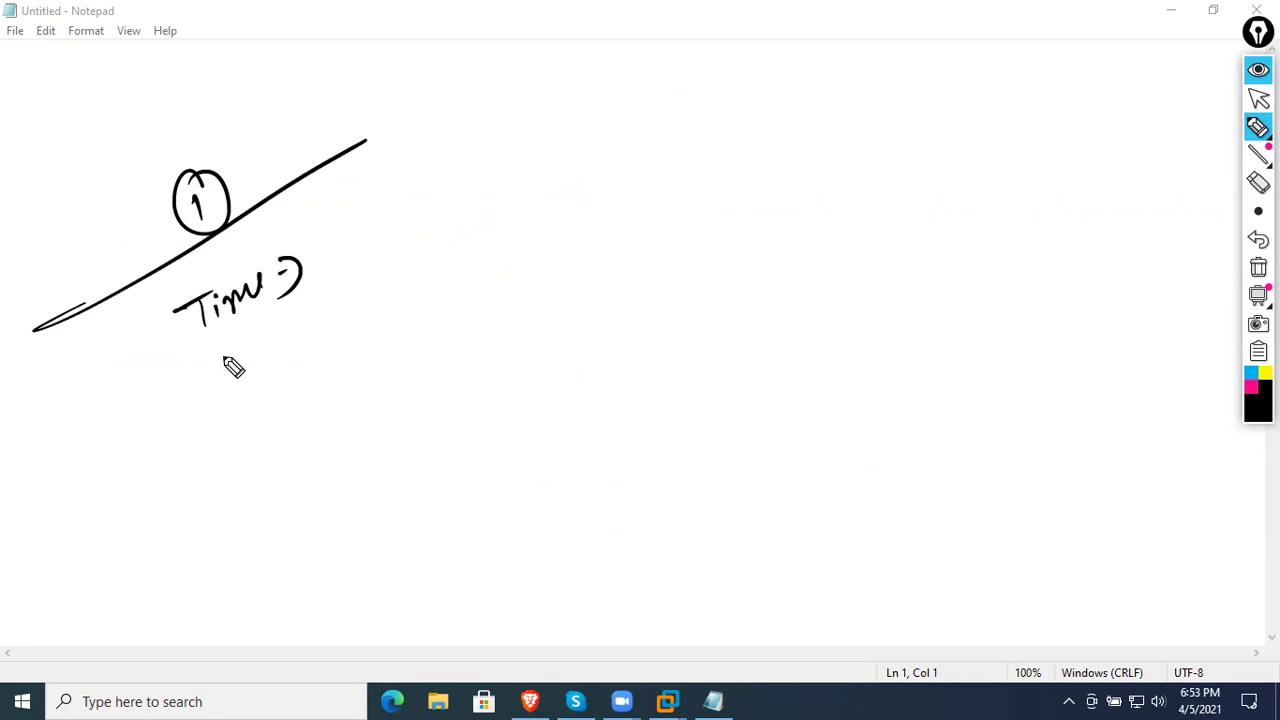
pyautogui.moveTo(220, 333)
pyautogui.mouseDown()
pyautogui.moveTo(209, 374)
pyautogui.moveTo(326, 315)
pyautogui.mouseUp()
pyautogui.moveTo(313, 328); pyautogui.dragTo(327, 324)
pyautogui.moveTo(317, 293)
pyautogui.mouseDown()
pyautogui.moveTo(337, 340)
pyautogui.moveTo(306, 350)
pyautogui.mouseUp()
# - Add 'Conflict' and 'public' below, and frame the list with lines and an arrow
pyautogui.moveTo(244, 396)
pyautogui.mouseDown()
pyautogui.moveTo(300, 423)
pyautogui.moveTo(366, 357)
pyautogui.moveTo(338, 405)
pyautogui.mouseUp()
pyautogui.moveTo(261, 484)
pyautogui.mouseDown()
pyautogui.moveTo(375, 427)
pyautogui.moveTo(403, 397)
pyautogui.moveTo(358, 436)
pyautogui.mouseUp()
pyautogui.moveTo(177, 300); pyautogui.dragTo(213, 510)
pyautogui.moveTo(384, 208); pyautogui.dragTo(424, 530)
pyautogui.moveTo(121, 594); pyautogui.dragTo(70, 612)
pyautogui.moveTo(231, 535); pyautogui.dragTo(490, 392)
pyautogui.moveTo(446, 384)
pyautogui.mouseDown()
pyautogui.moveTo(490, 392)
pyautogui.moveTo(455, 460)
pyautogui.mouseUp()
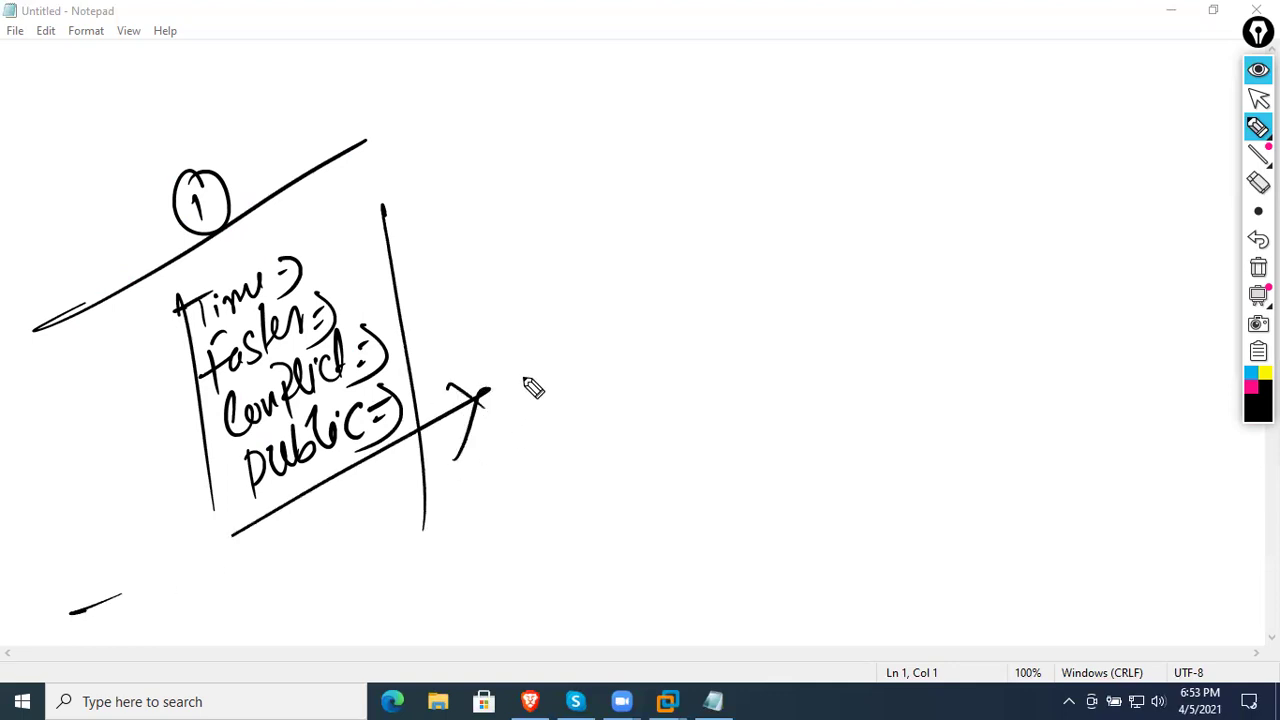
# - Erase the ink, pick the pen and write '2012 R2'
pyautogui.click(1258, 268)
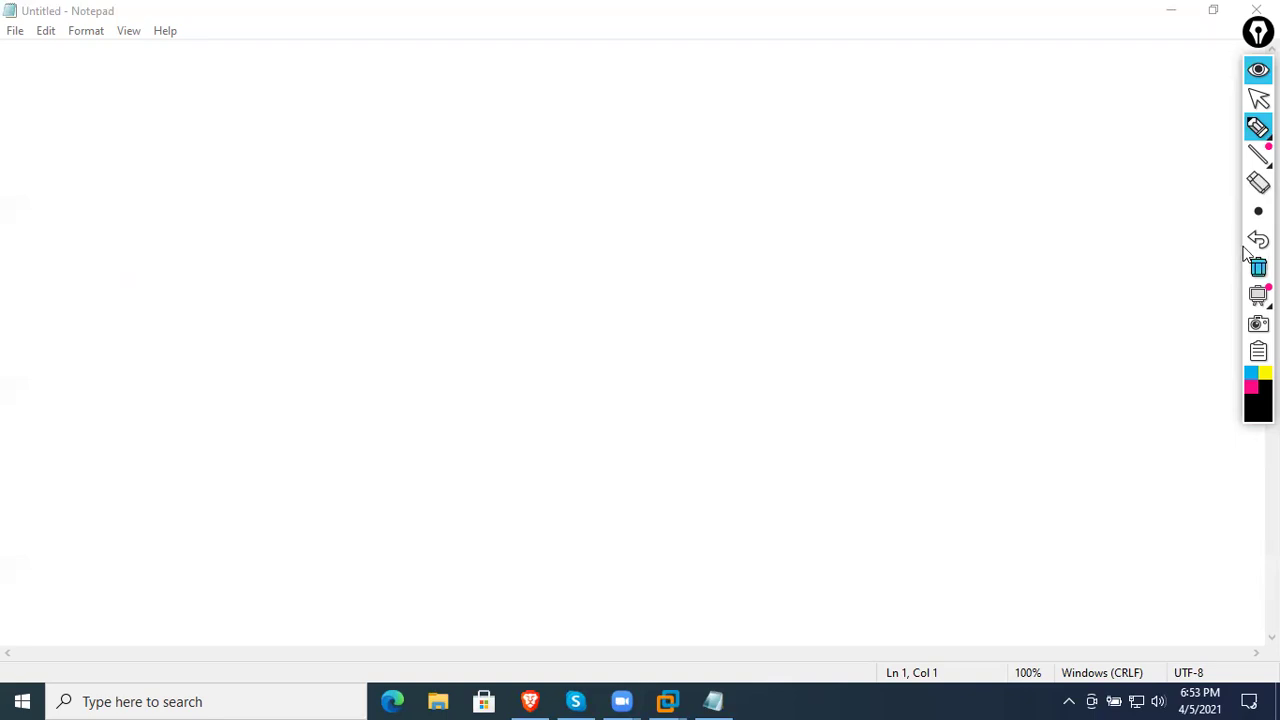
pyautogui.moveTo(1257, 128)
pyautogui.click(1170, 128)
pyautogui.moveTo(274, 106)
pyautogui.mouseDown()
pyautogui.moveTo(194, 117)
pyautogui.moveTo(269, 94)
pyautogui.moveTo(322, 98)
pyautogui.mouseUp()
pyautogui.moveTo(378, 104)
pyautogui.mouseDown()
pyautogui.moveTo(423, 63)
pyautogui.moveTo(434, 114)
pyautogui.moveTo(476, 96)
pyautogui.mouseUp()
pyautogui.moveTo(126, 88); pyautogui.dragTo(148, 96)
pyautogui.moveTo(155, 62); pyautogui.dragTo(62, 138)
# - Continue the row with '/ 2019 / 2016 / 2008', bracketing and underlining it
pyautogui.moveTo(543, 36); pyautogui.dragTo(473, 205)
pyautogui.moveTo(556, 72)
pyautogui.mouseDown()
pyautogui.moveTo(606, 98)
pyautogui.moveTo(590, 100)
pyautogui.mouseUp()
pyautogui.moveTo(628, 70)
pyautogui.mouseDown()
pyautogui.moveTo(630, 105)
pyautogui.moveTo(680, 100)
pyautogui.mouseUp()
pyautogui.moveTo(738, 38); pyautogui.dragTo(668, 178)
pyautogui.moveTo(752, 76)
pyautogui.mouseDown()
pyautogui.moveTo(792, 102)
pyautogui.moveTo(848, 88)
pyautogui.moveTo(856, 72)
pyautogui.mouseUp()
pyautogui.moveTo(925, 36); pyautogui.dragTo(848, 152)
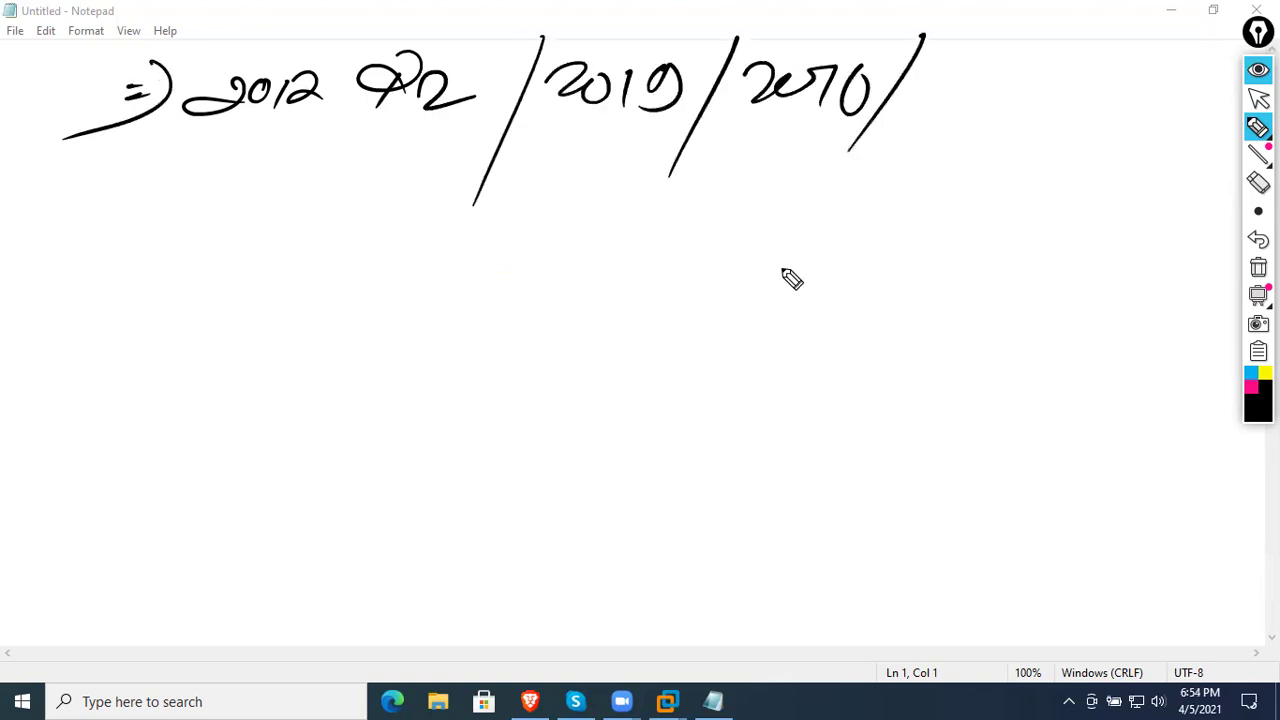
pyautogui.moveTo(920, 72); pyautogui.dragTo(1063, 74)
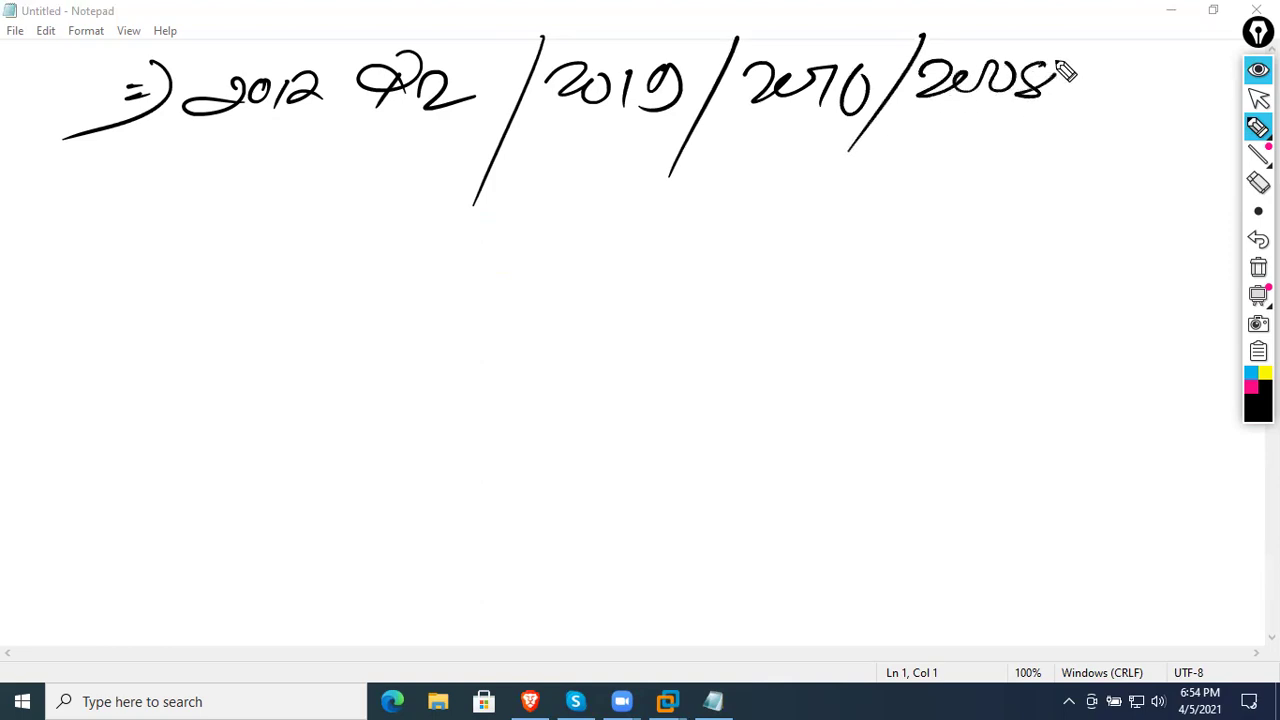
pyautogui.moveTo(1072, 24); pyautogui.dragTo(998, 140)
pyautogui.moveTo(172, 4); pyautogui.dragTo(188, 165)
pyautogui.moveTo(30, 153); pyautogui.dragTo(1107, 181)
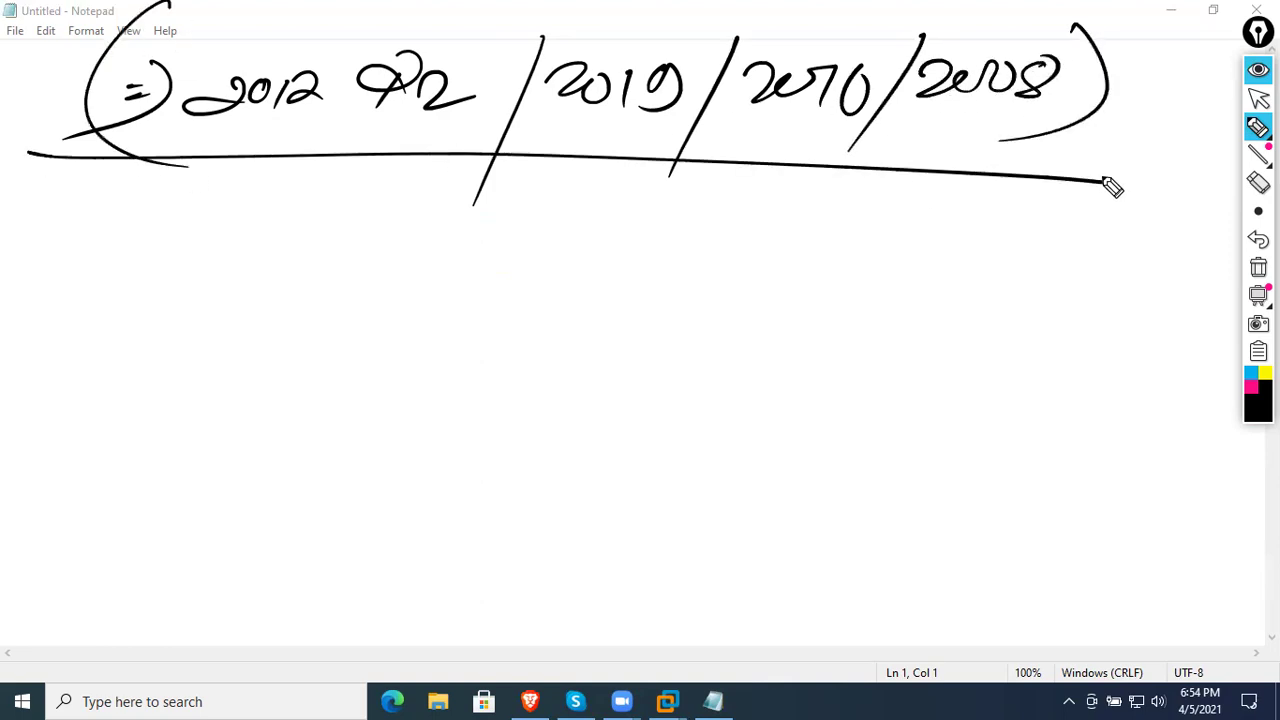
# - Erase all the ink and collapse the annotation toolbar to one icon
pyautogui.click(1258, 267)
pyautogui.click(1257, 69)
pyautogui.click(1257, 69)
pyautogui.click(1257, 69)
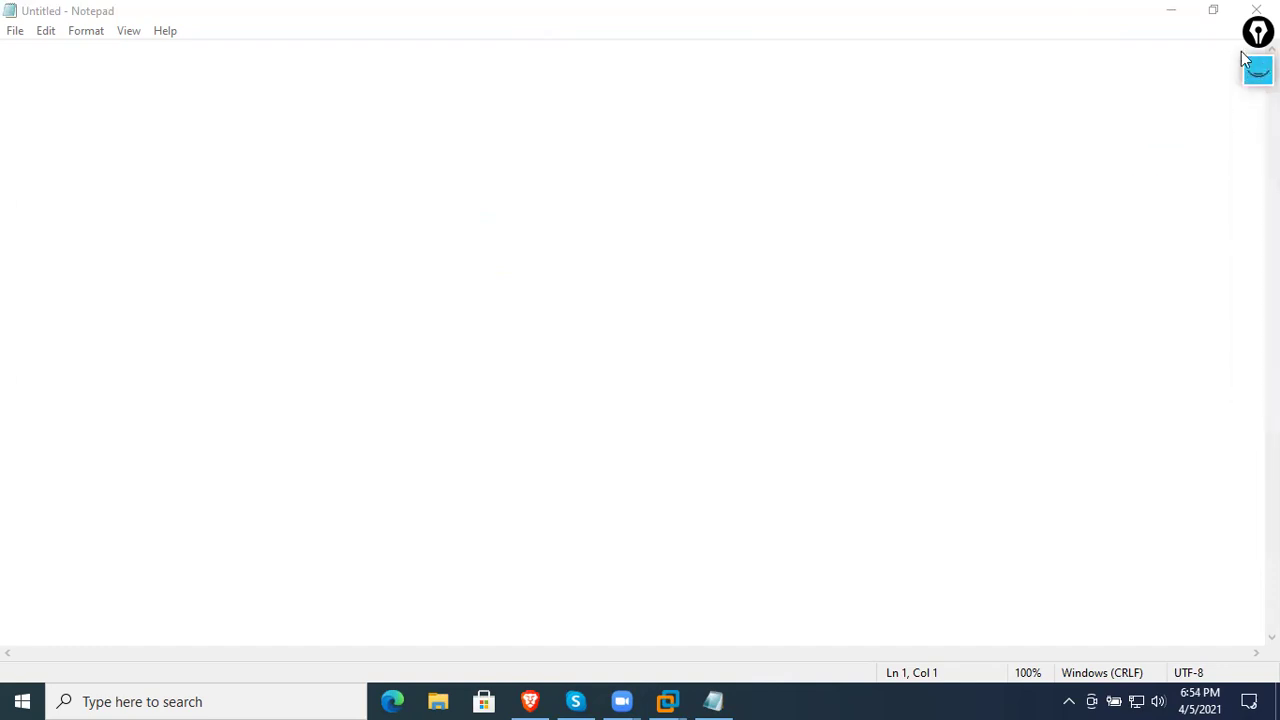
# - Minimize Notepad and bring the WIN SRV 2012 R2 -1 VM to its lock screen
pyautogui.click(1173, 12)
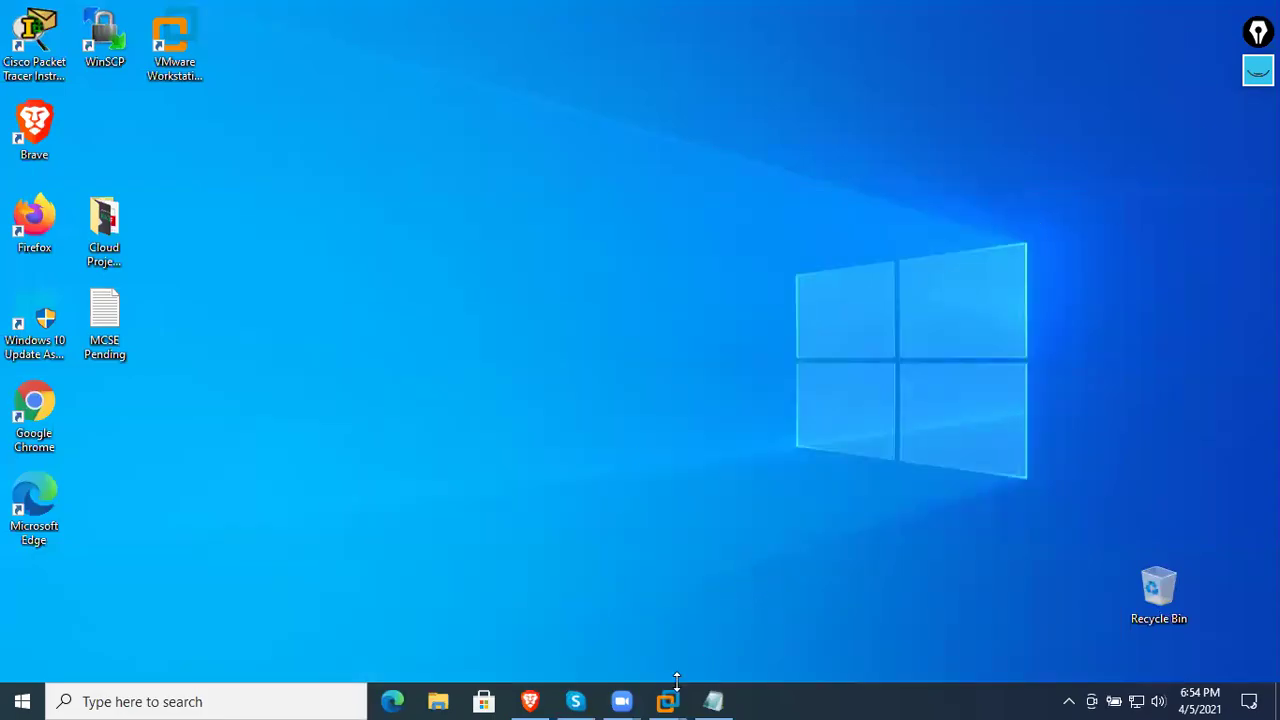
pyautogui.moveTo(666, 696)
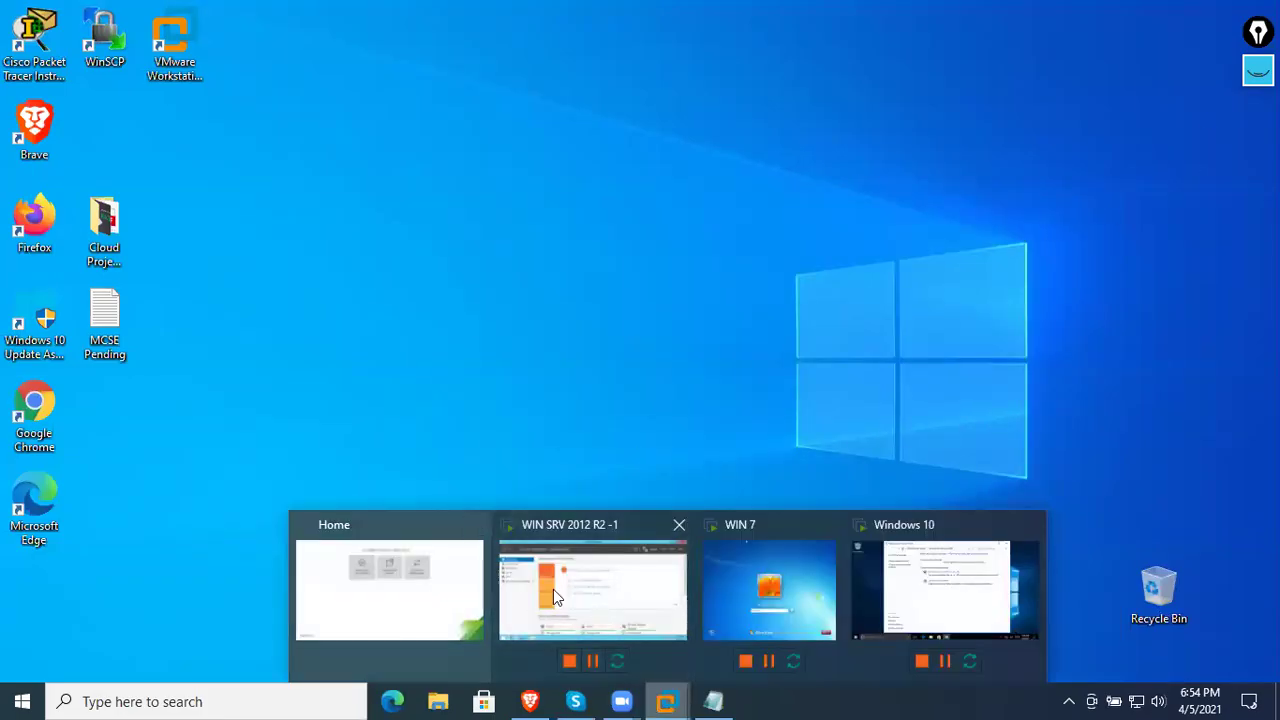
pyautogui.click(553, 589)
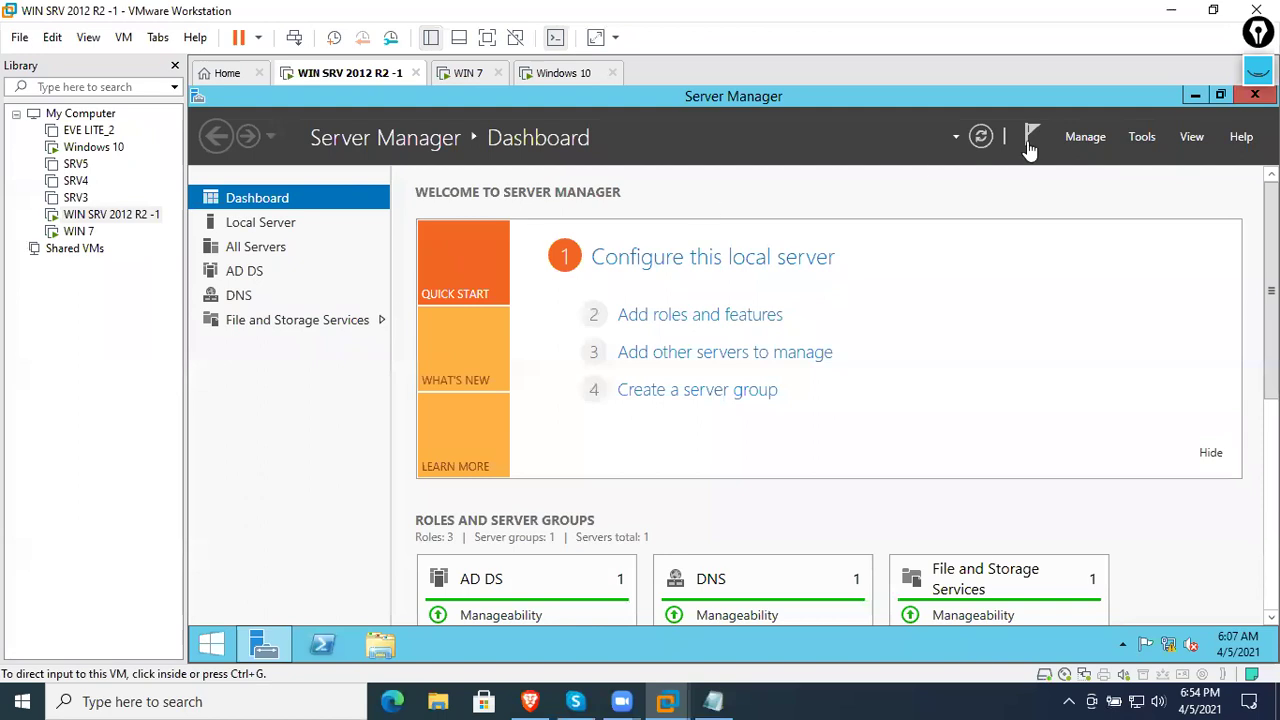
pyautogui.click(1236, 107)
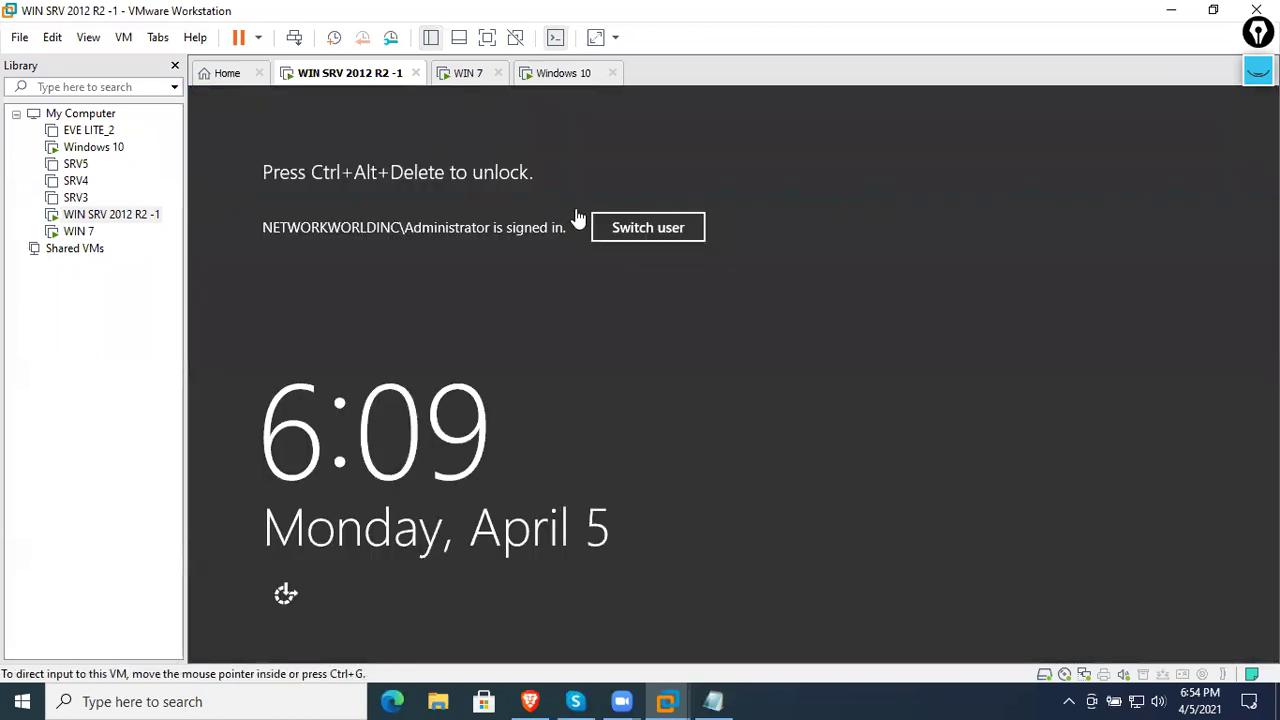
pyautogui.click(614, 225)
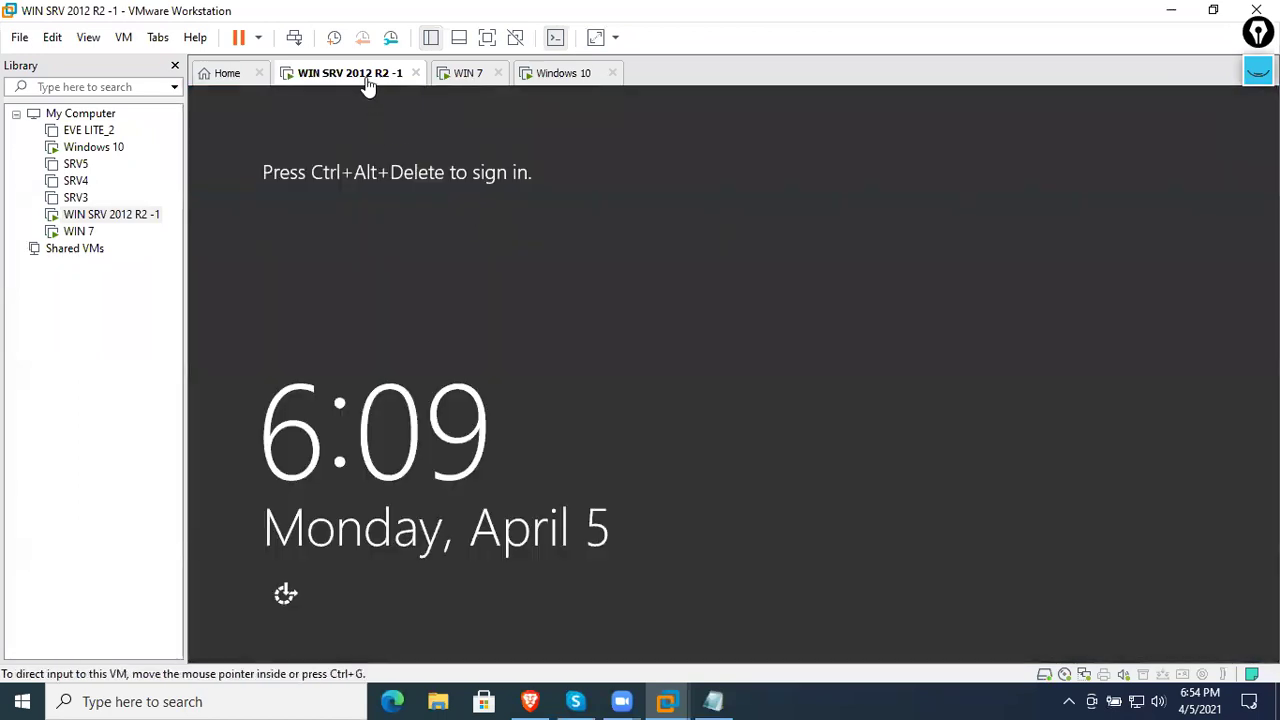
# - Send Ctrl+Alt+Del and sign in as administrator with the account password
pyautogui.rightClick(368, 85)
pyautogui.click(400, 183)
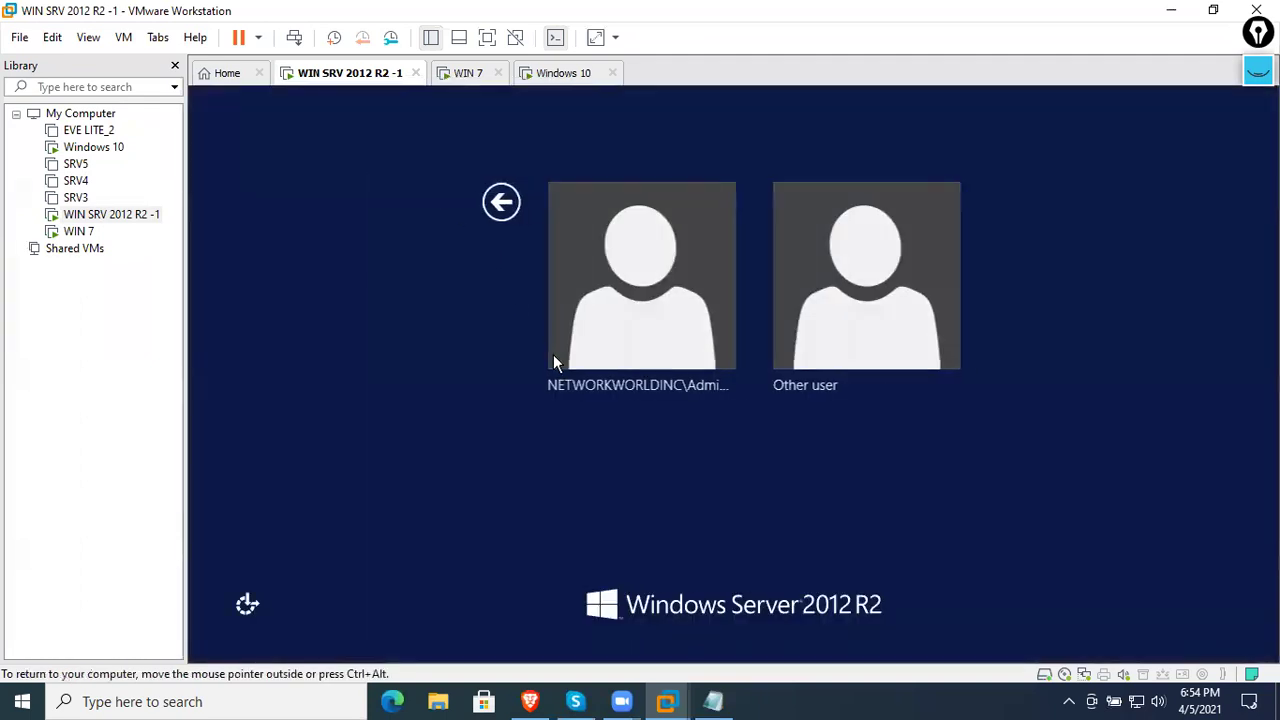
pyautogui.click(614, 314)
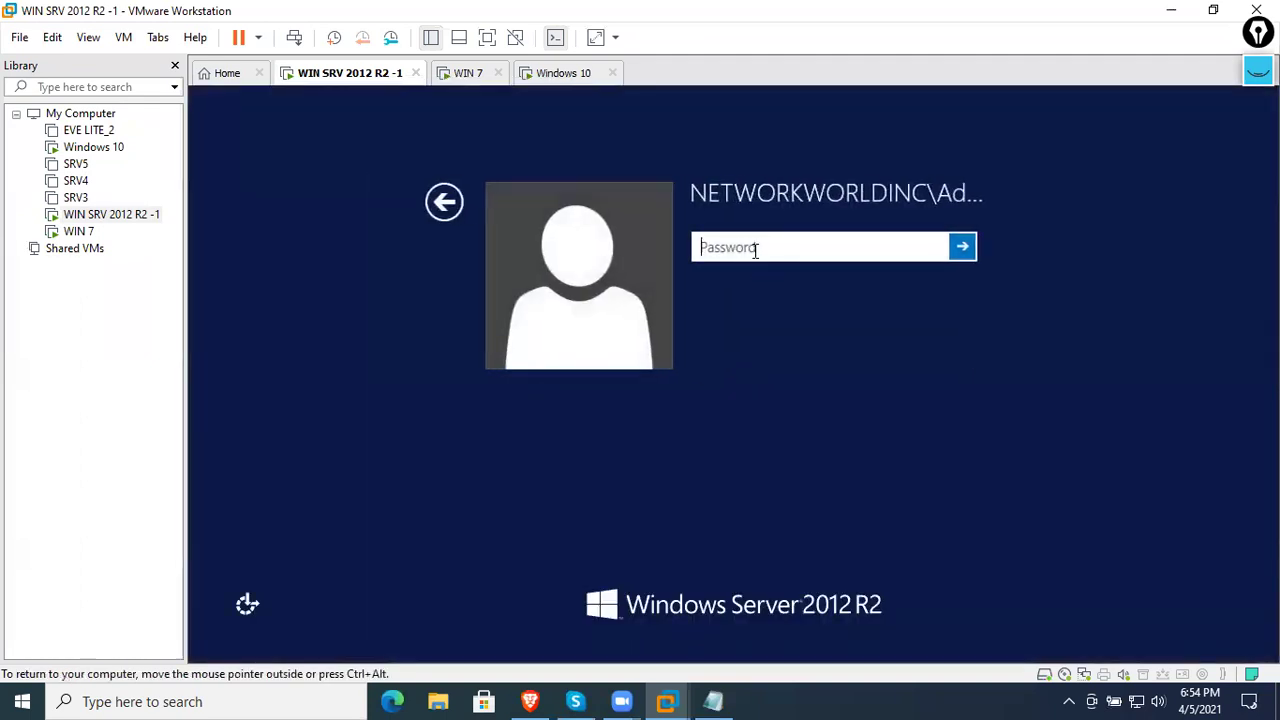
pyautogui.write('*****')
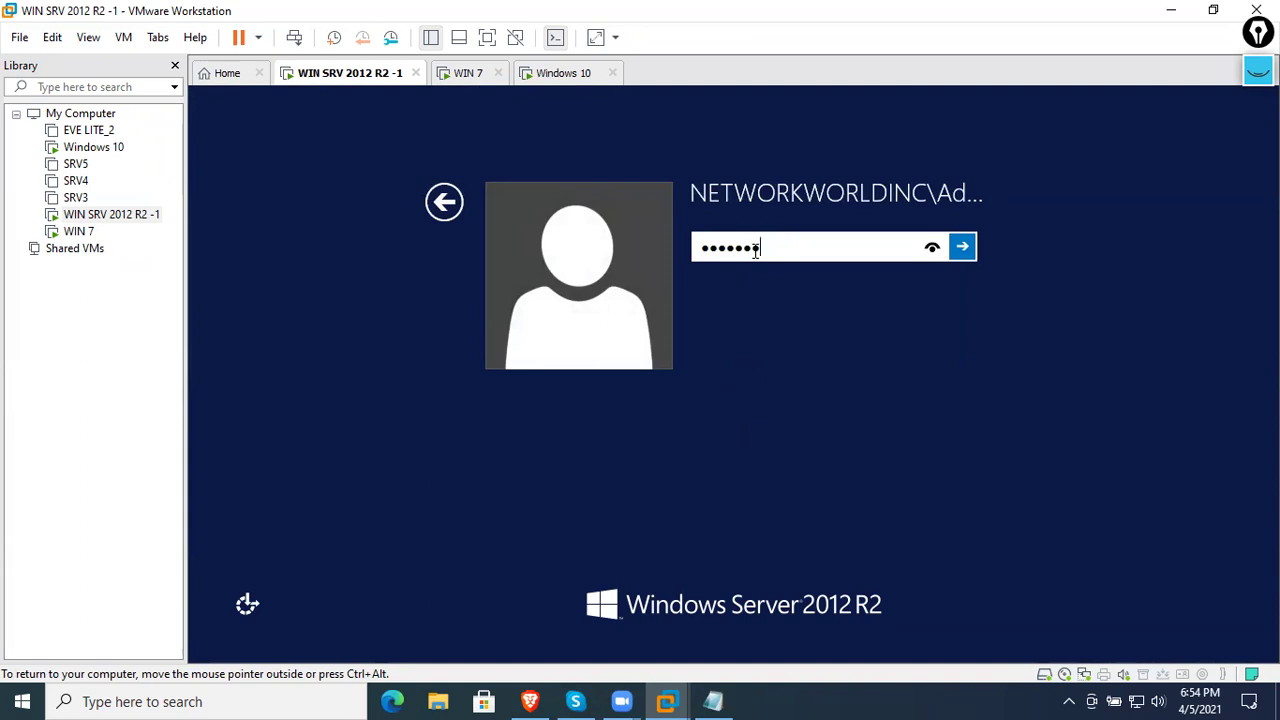
pyautogui.press('Return')
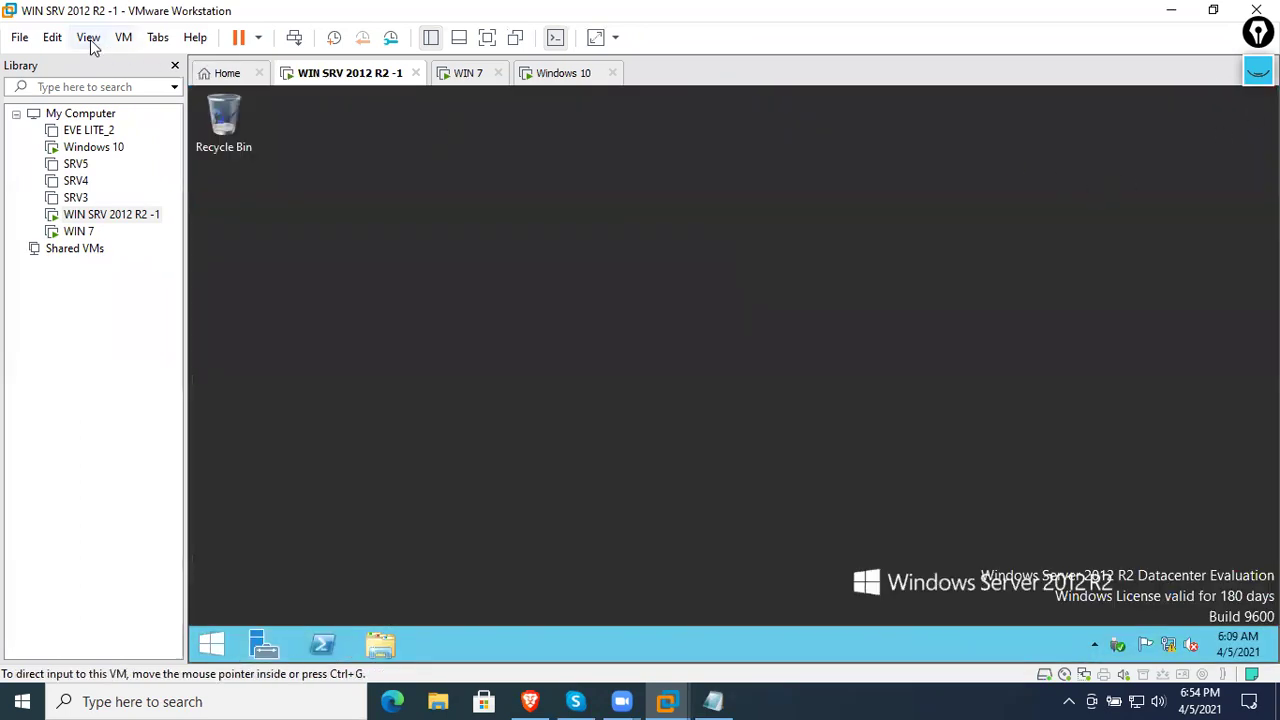
pyautogui.click(88, 38)
# - Run the server VM full screen, refresh the desktop and open Network and Sharing Center
pyautogui.click(105, 60)
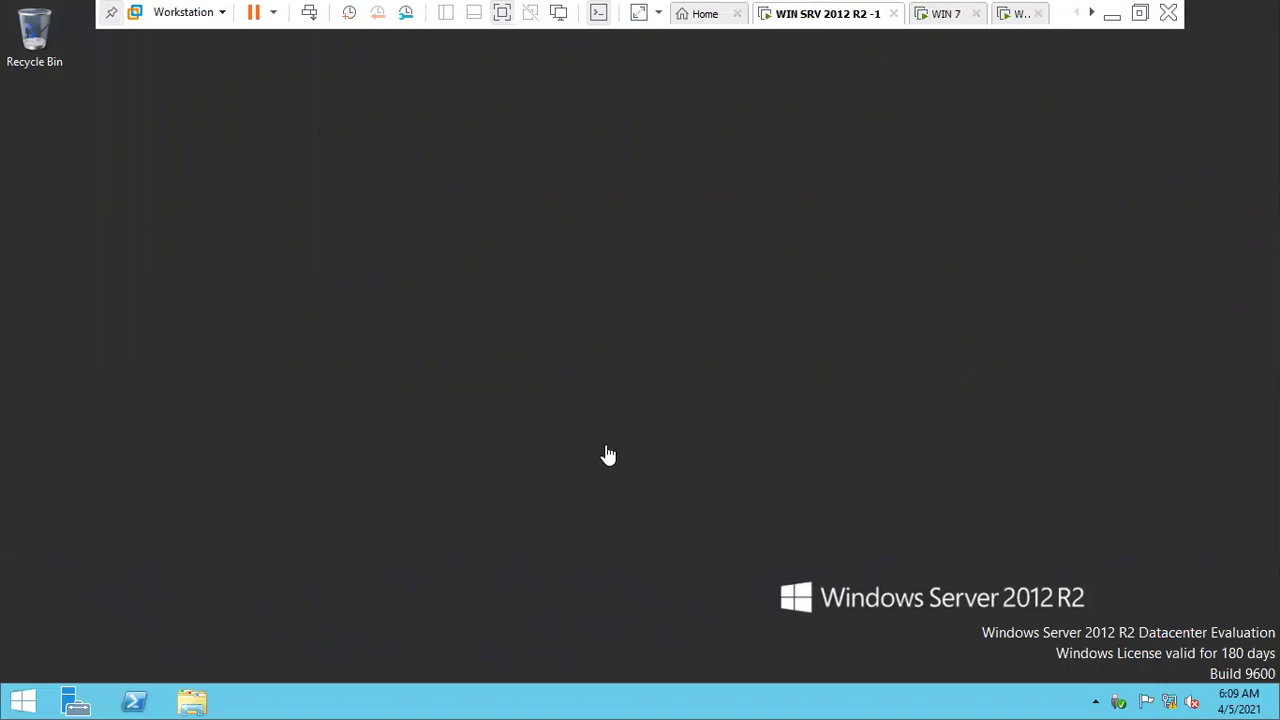
pyautogui.rightClick(641, 404)
pyautogui.click(670, 443)
pyautogui.rightClick(1165, 703)
pyautogui.click(1080, 681)
# - Check Ethernet0's IPv4 settings: static 192.168.12.1 with DNS 127.0.0.1
pyautogui.click(379, 190)
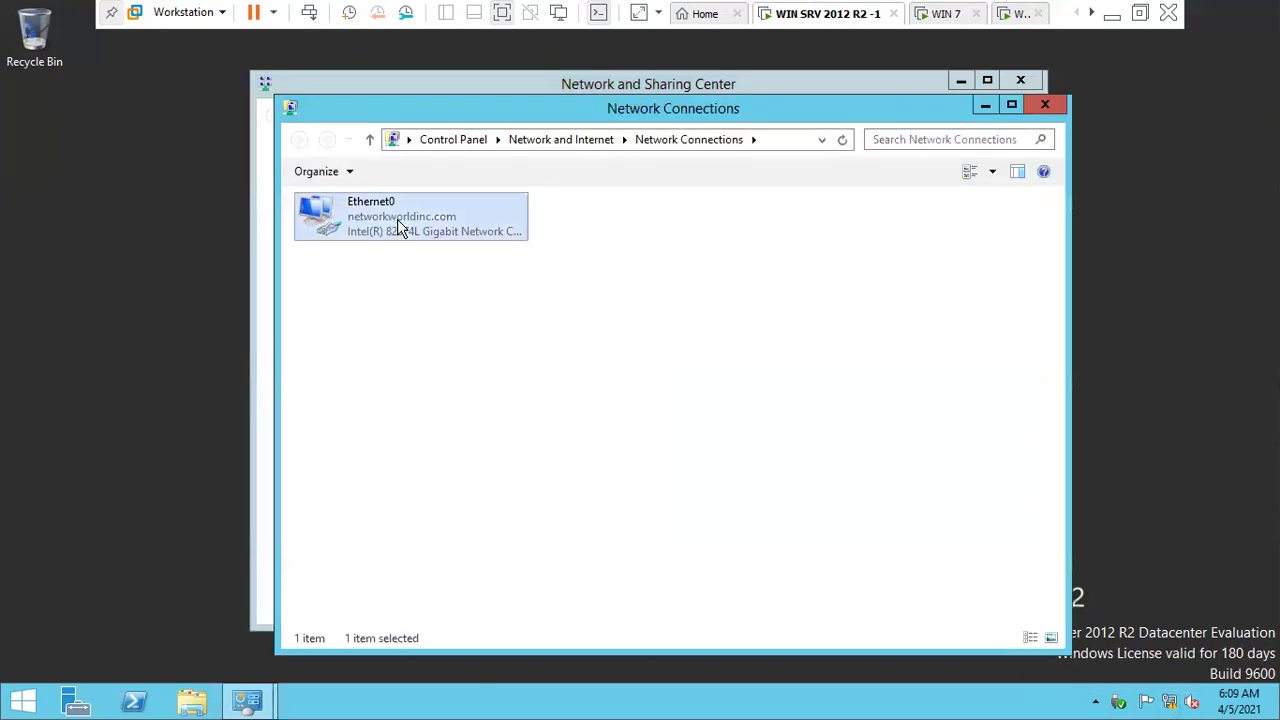
pyautogui.rightClick(397, 219)
pyautogui.click(462, 389)
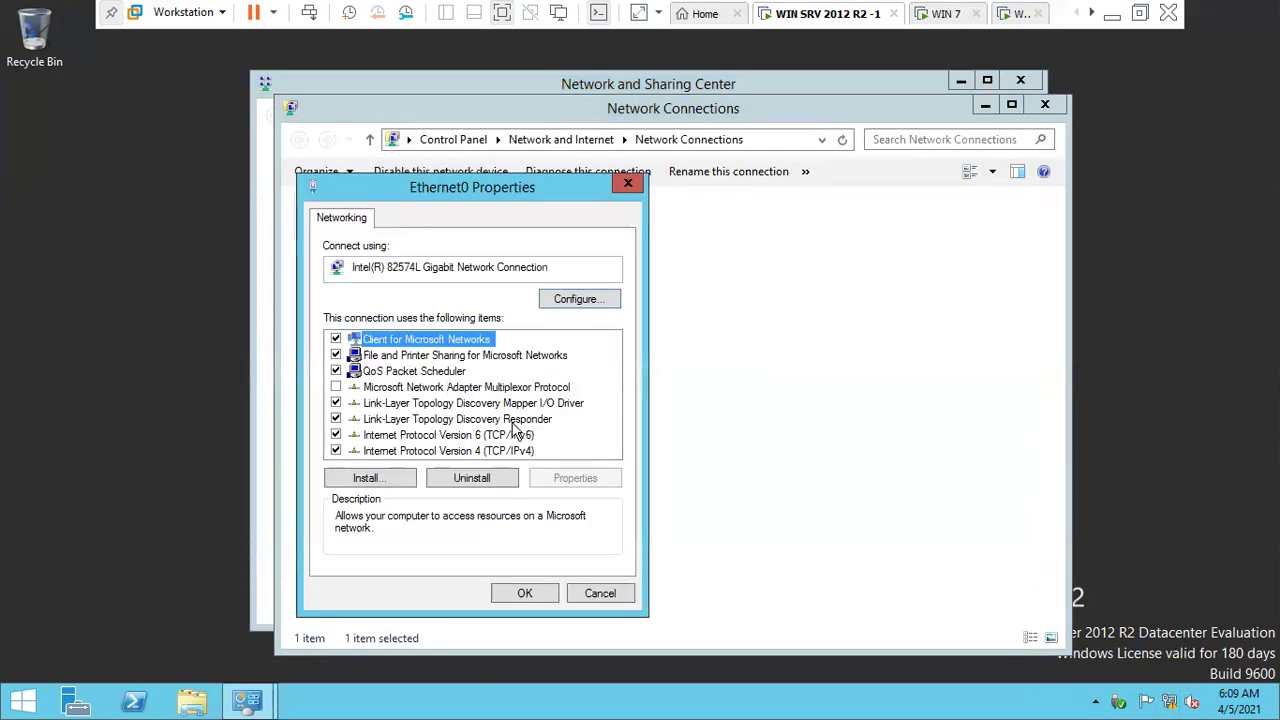
pyautogui.doubleClick(517, 452)
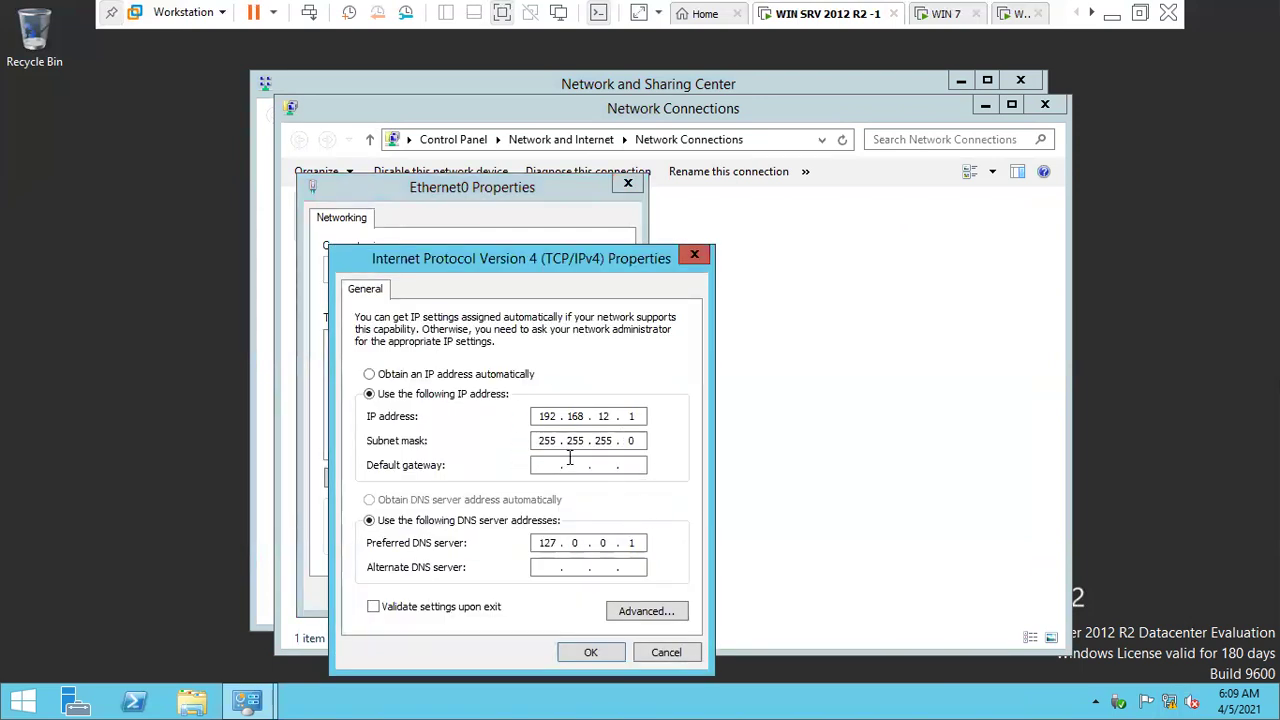
pyautogui.click(591, 652)
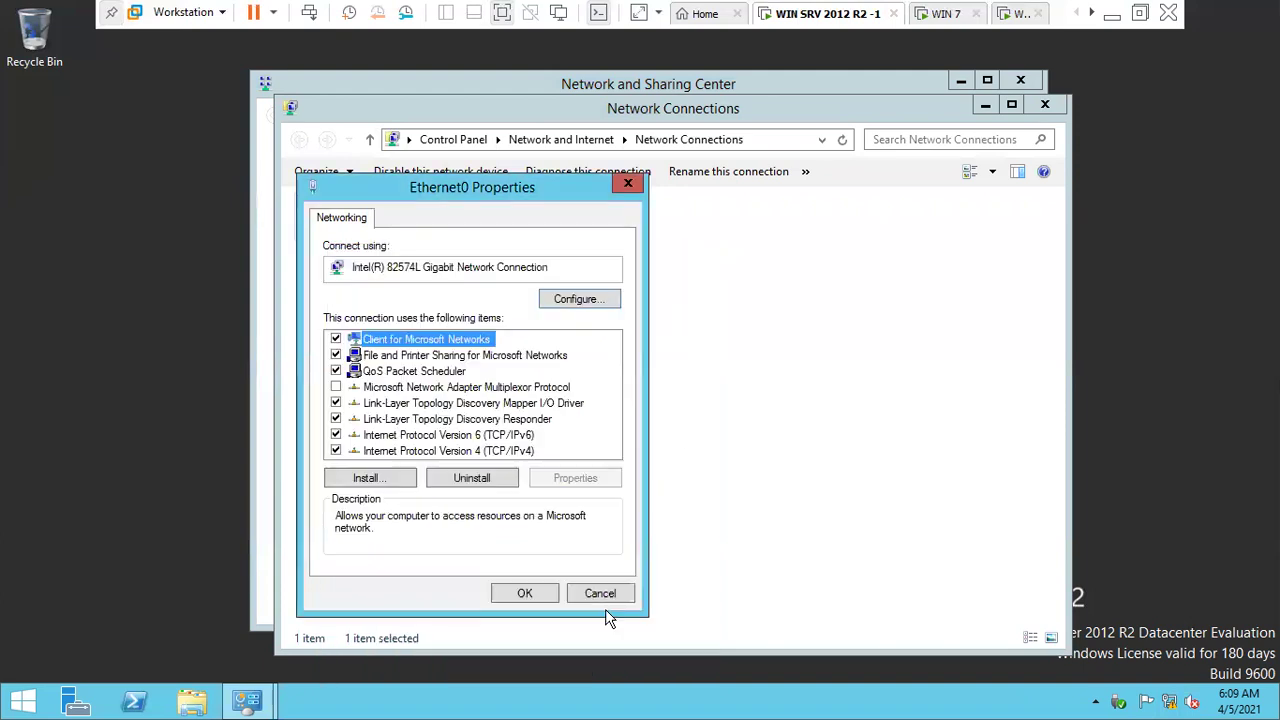
pyautogui.click(514, 590)
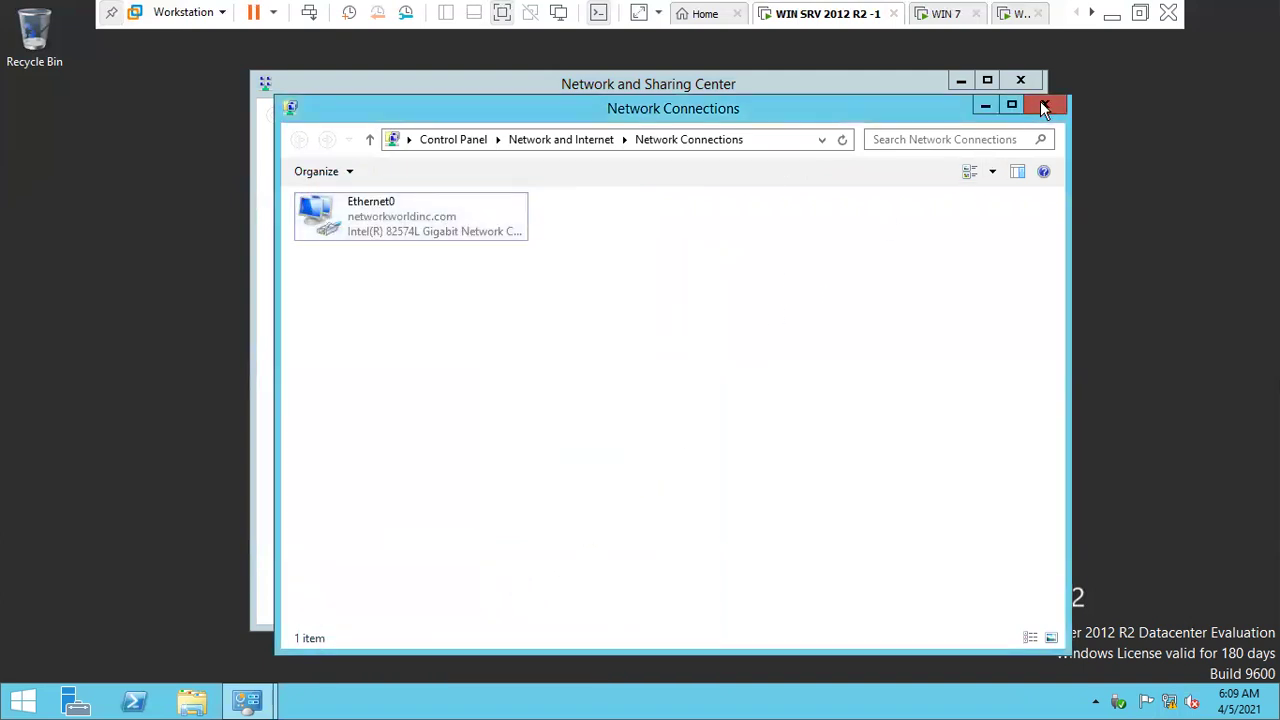
# - Close the network windows, refresh the desktop and launch the Add Roles and Features Wizard
pyautogui.click(1042, 103)
pyautogui.click(1015, 81)
pyautogui.rightClick(744, 396)
pyautogui.click(766, 444)
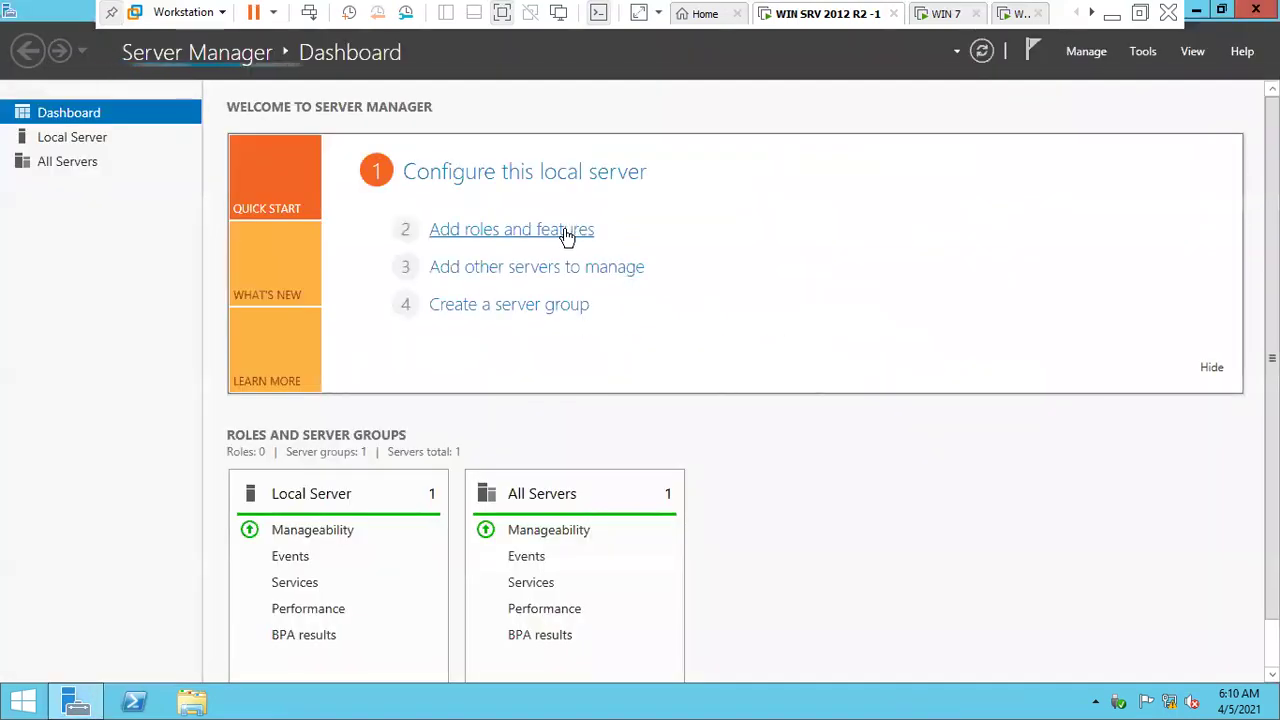
pyautogui.click(556, 236)
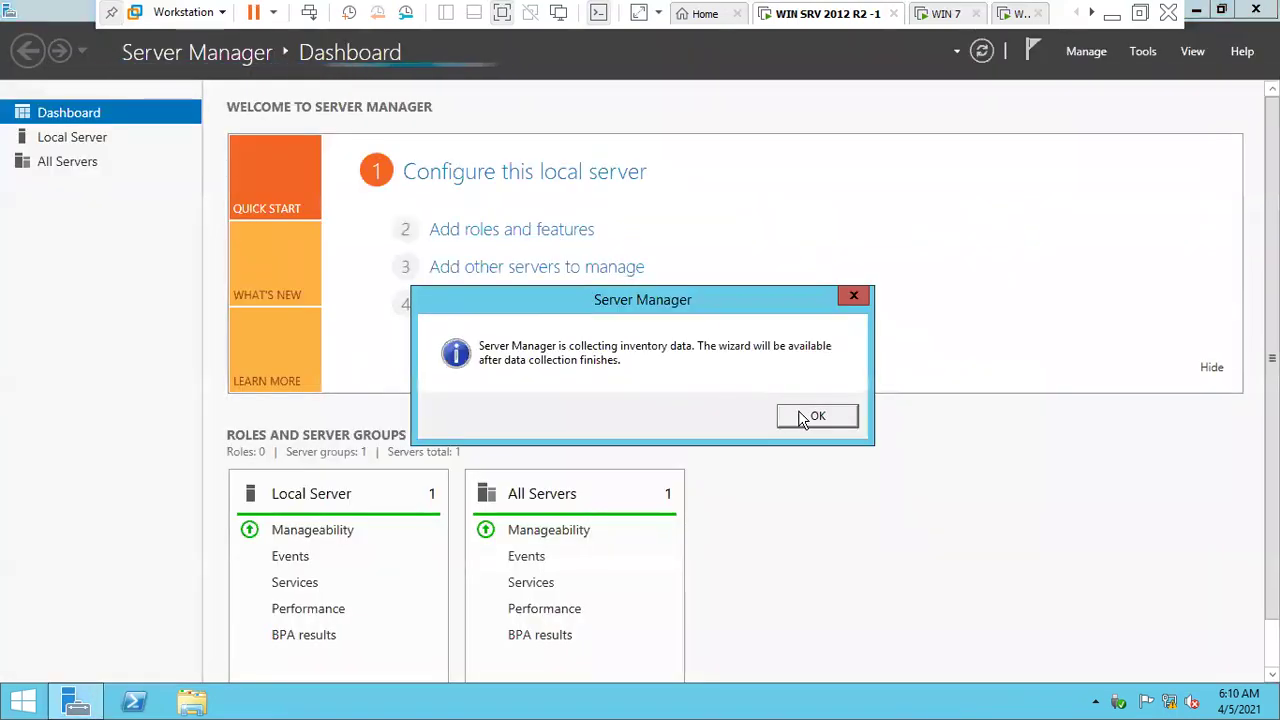
pyautogui.click(809, 417)
pyautogui.click(560, 231)
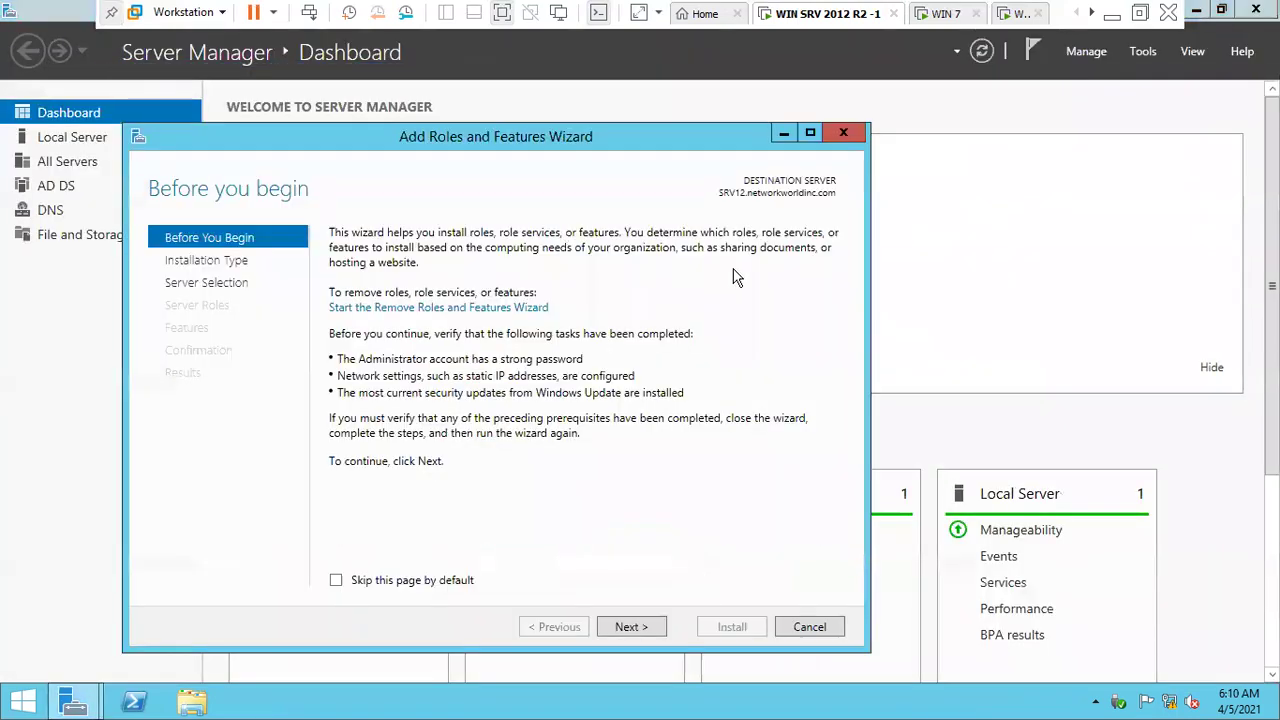
# - Select the DHCP Server role with its required features and install it
pyautogui.click(641, 628)
pyautogui.click(641, 628)
pyautogui.click(641, 628)
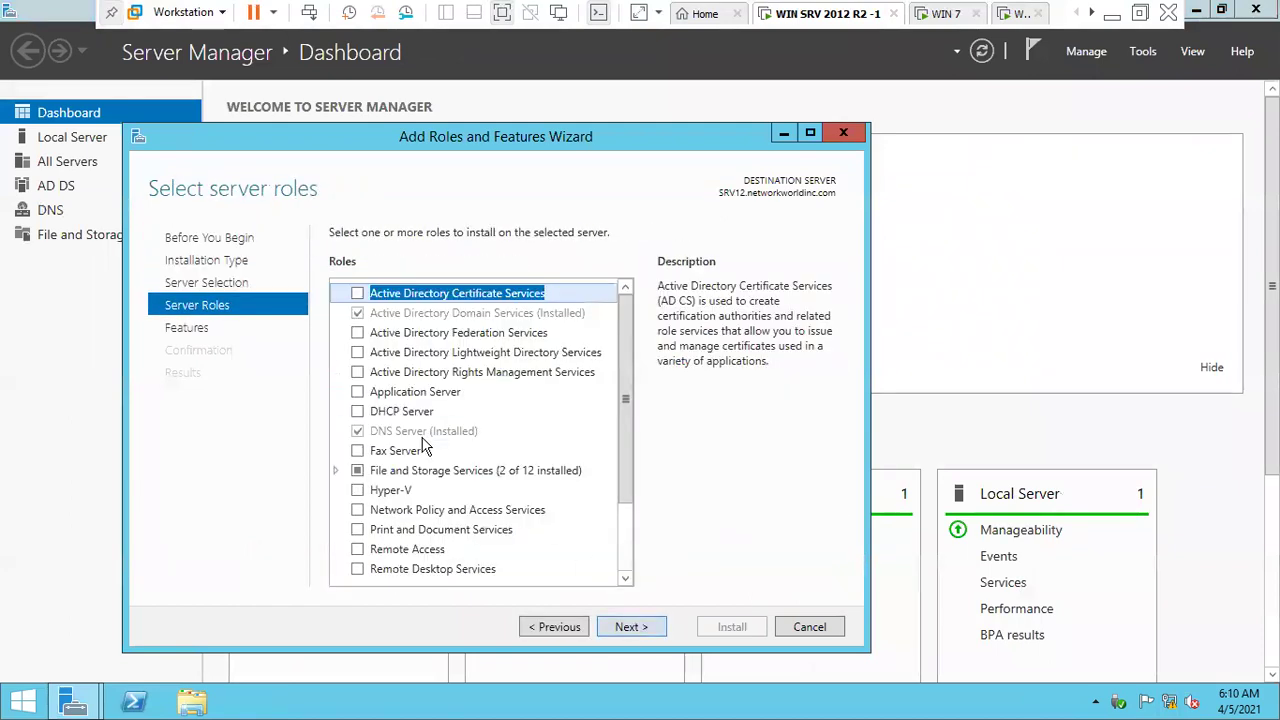
pyautogui.click(401, 412)
pyautogui.click(357, 411)
pyautogui.click(553, 543)
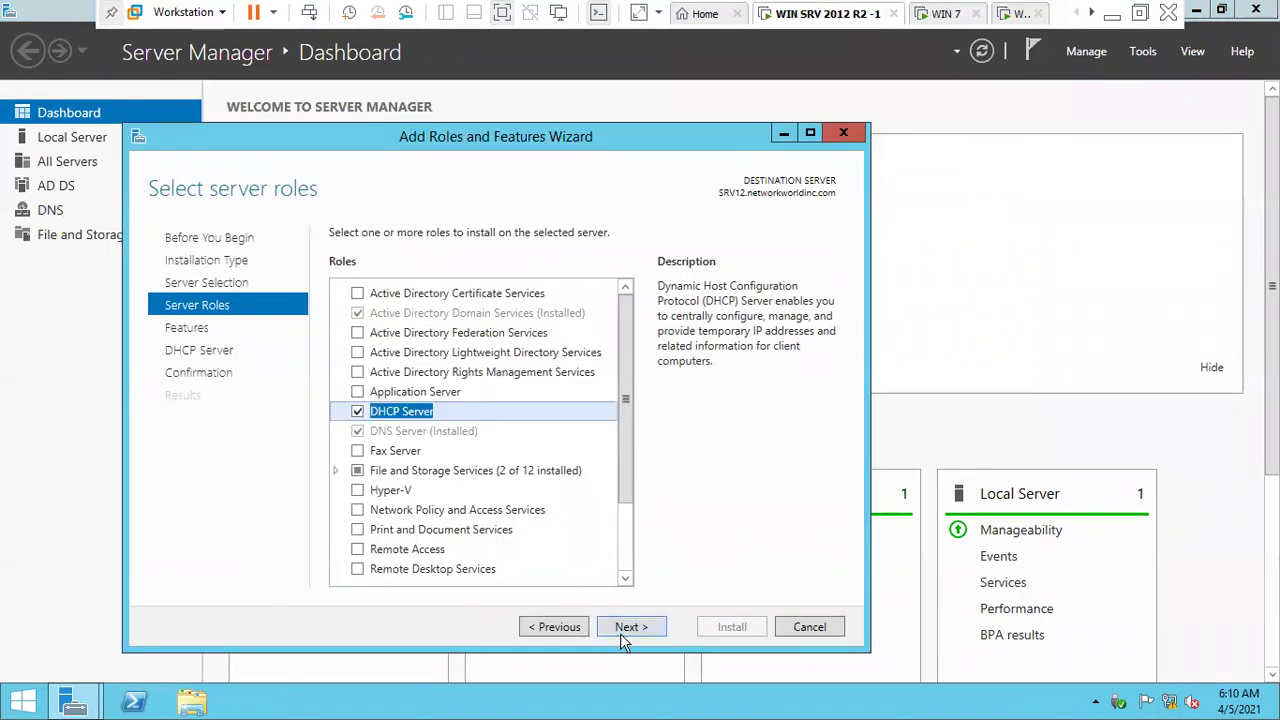
pyautogui.click(628, 627)
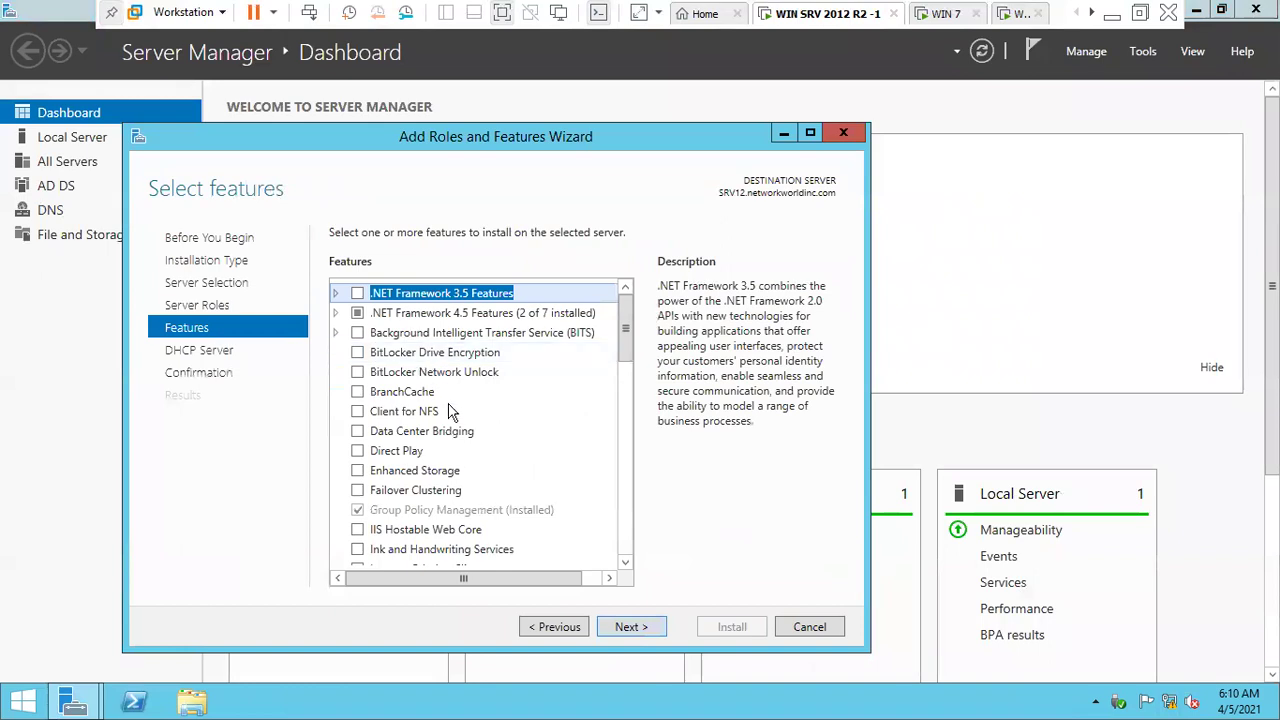
pyautogui.click(646, 627)
pyautogui.click(646, 627)
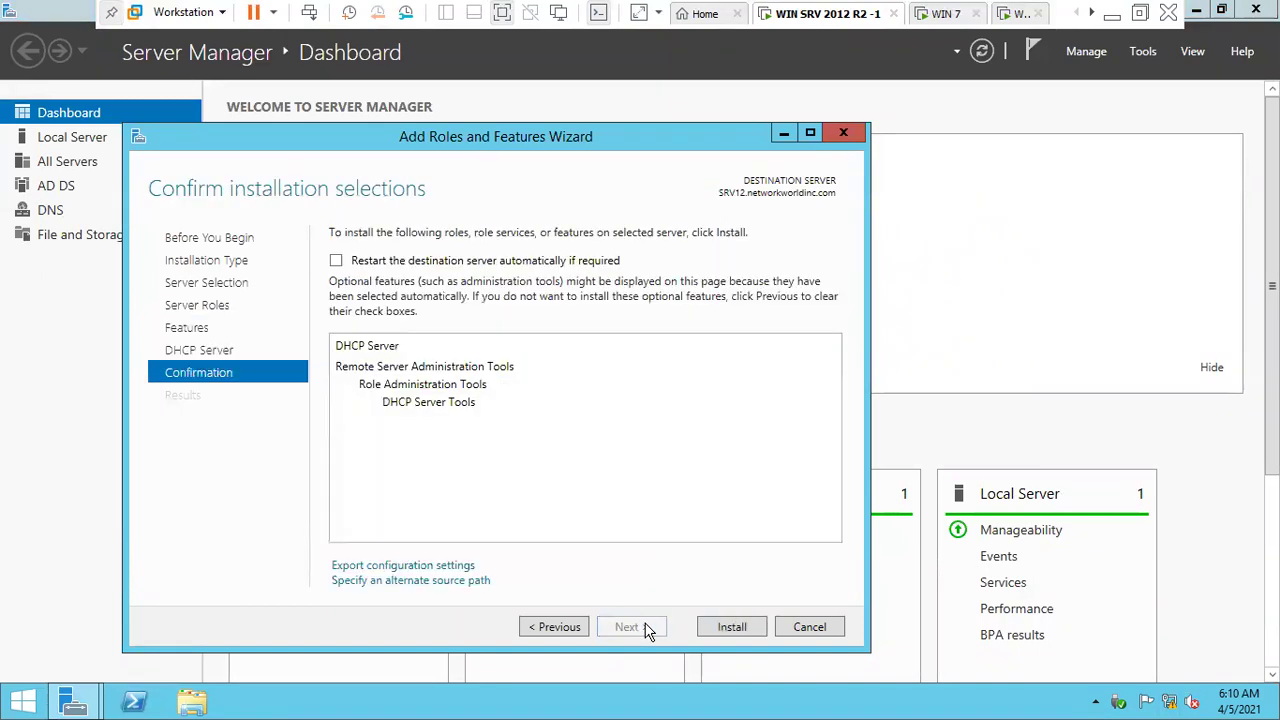
pyautogui.click(729, 626)
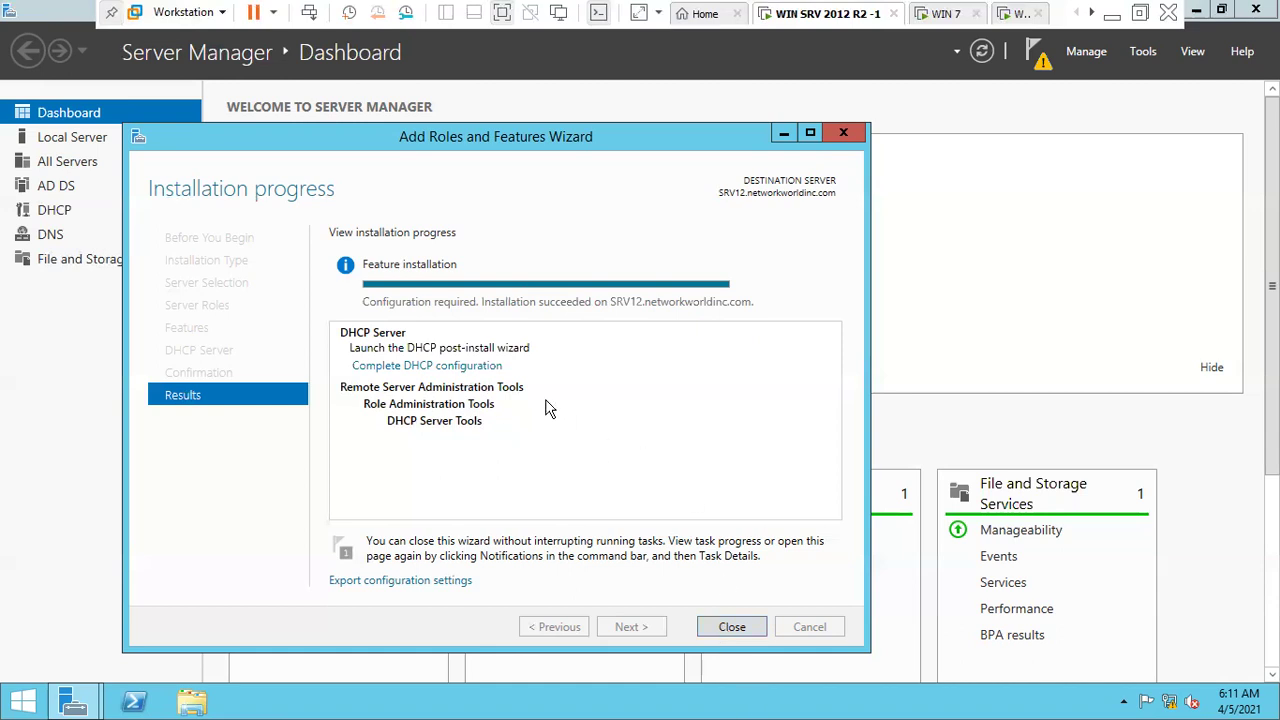
# - Start the DHCP post-install configuration and authorize it with the Administrator credentials
pyautogui.click(461, 367)
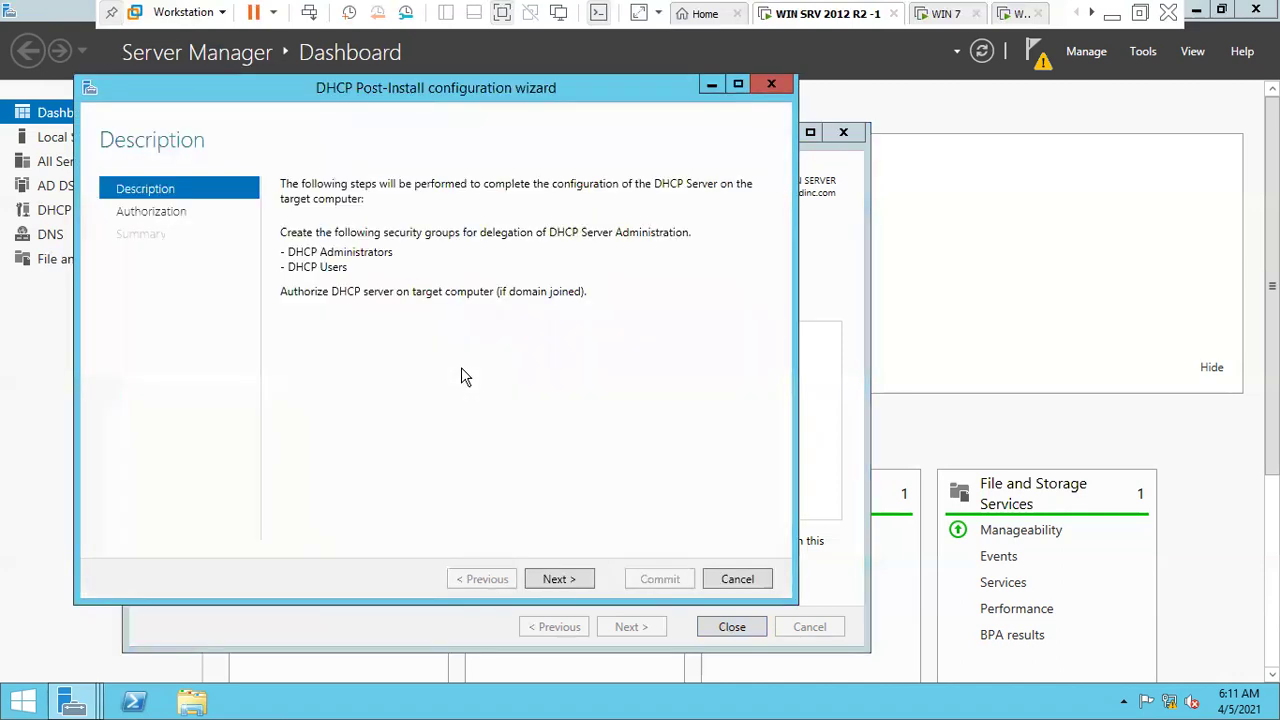
pyautogui.click(570, 579)
pyautogui.click(628, 329)
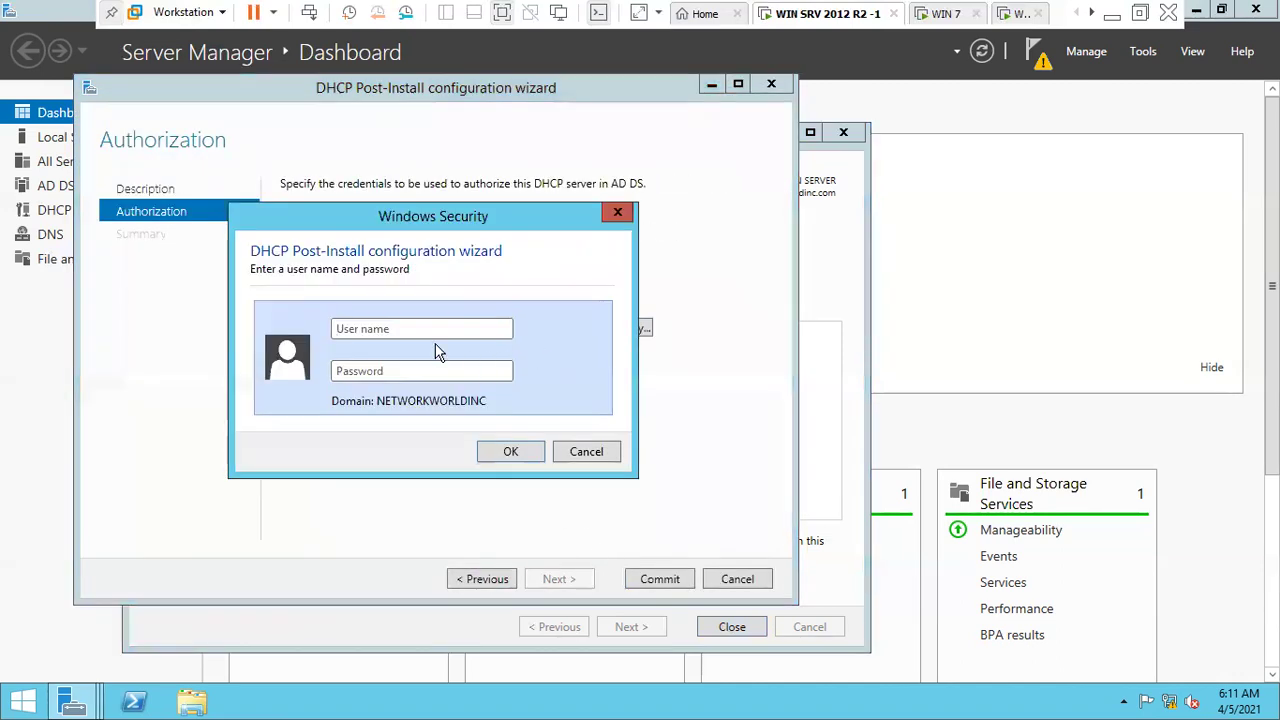
pyautogui.write('Administrator')
pyautogui.press('Tab')
pyautogui.write('*******')
pyautogui.press('Return')
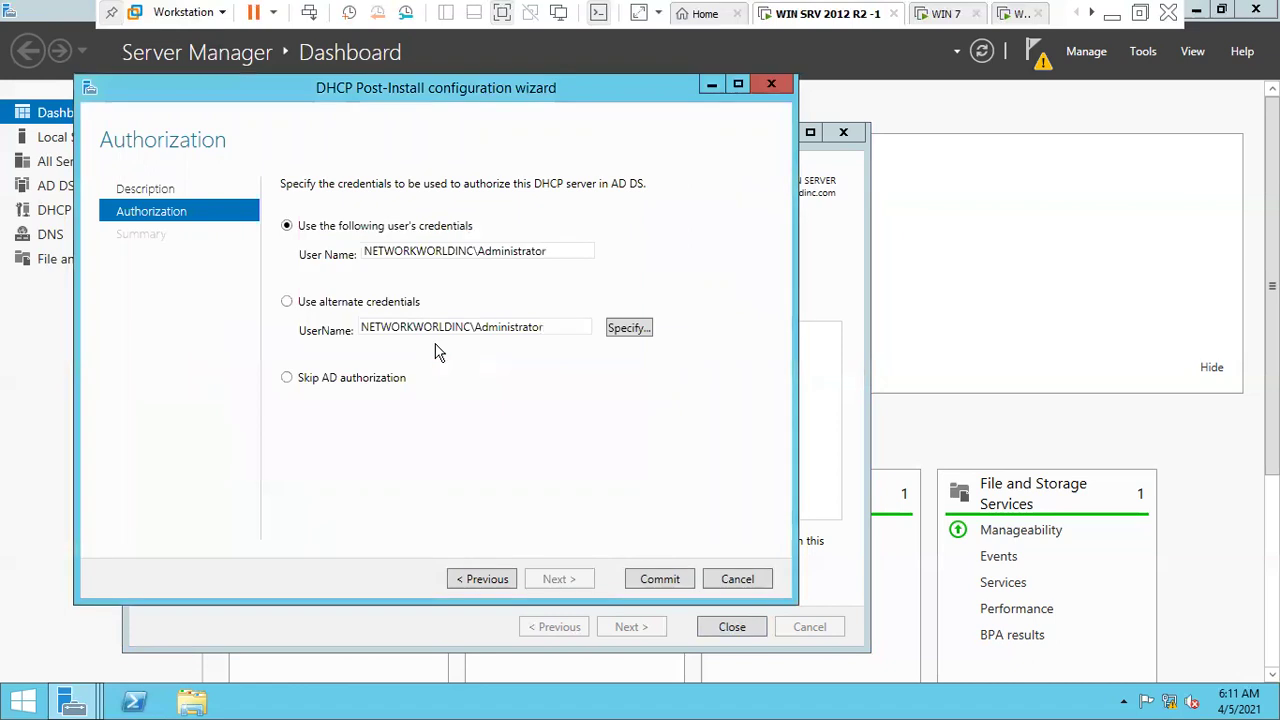
# - Commit the DHCP configuration and close both wizards
pyautogui.click(665, 578)
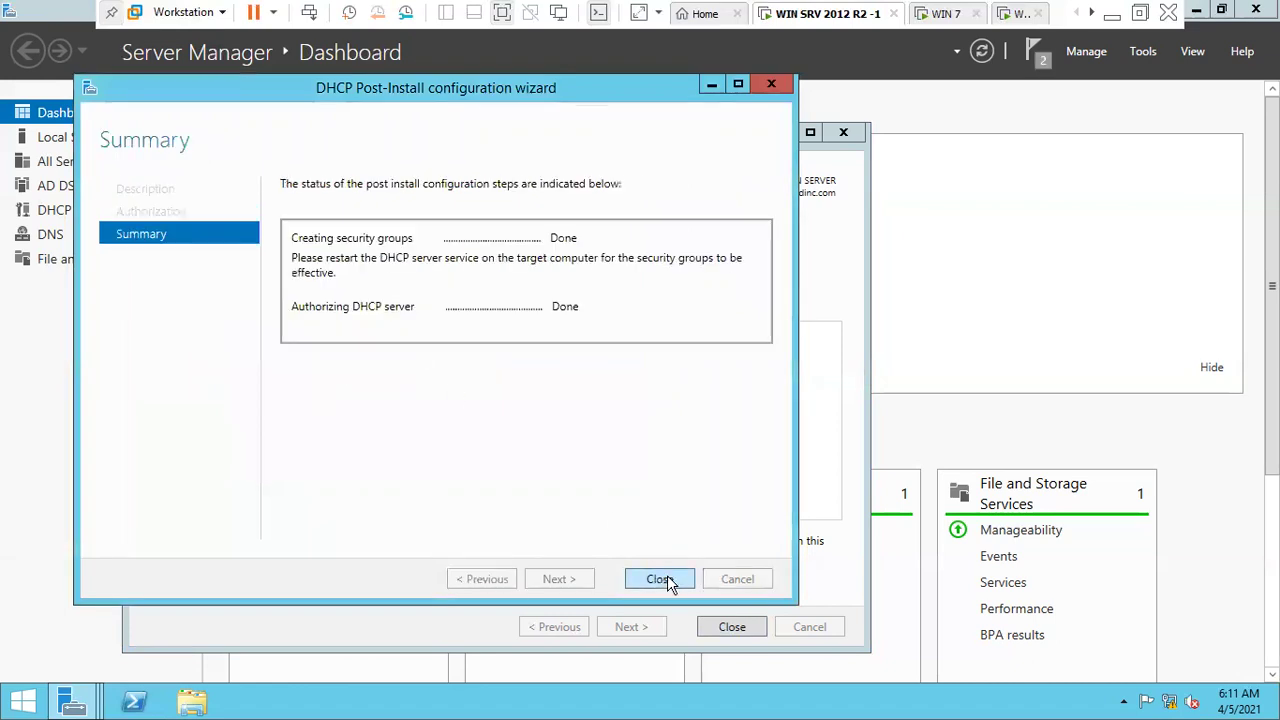
pyautogui.click(660, 579)
pyautogui.click(727, 628)
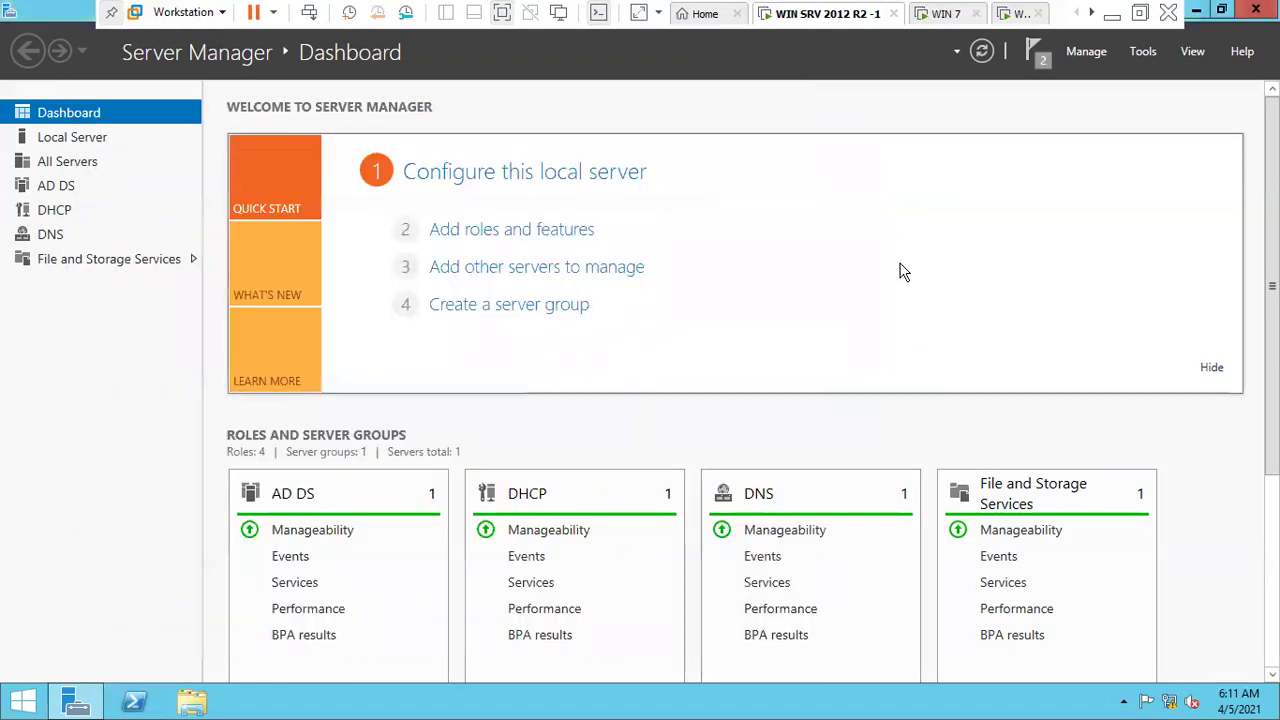
pyautogui.click(1143, 52)
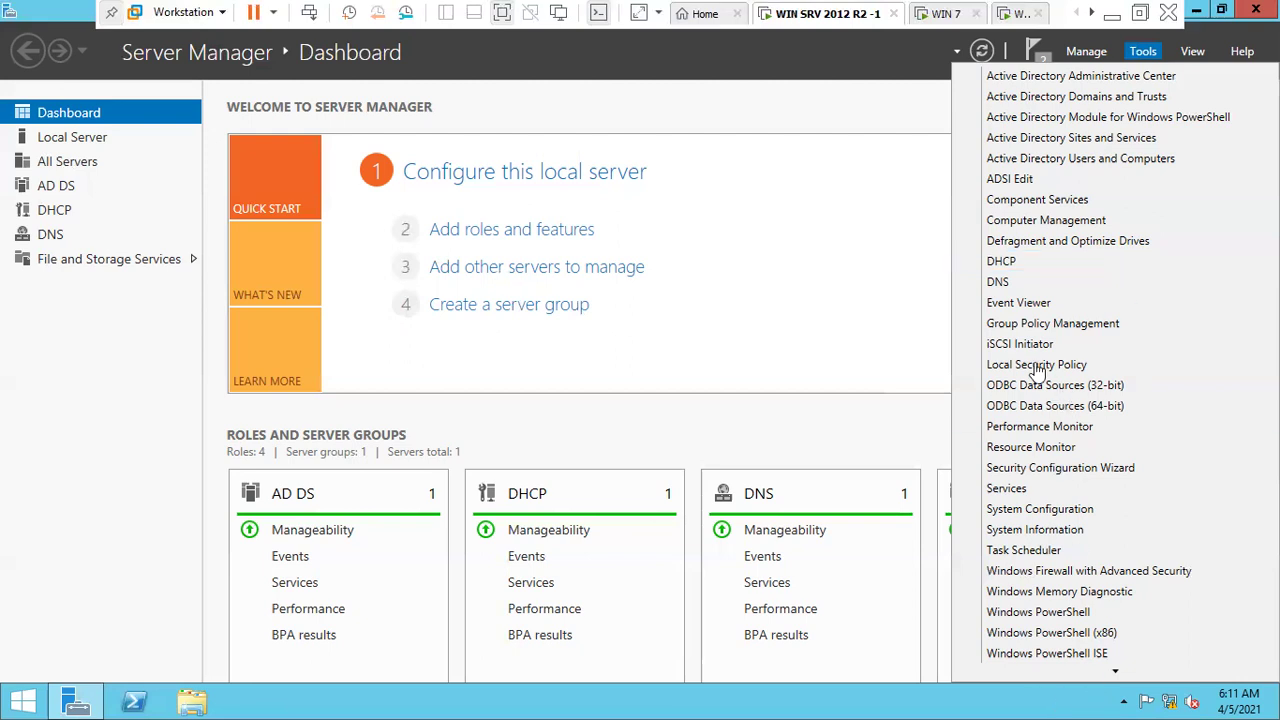
# - Launch the DHCP console full screen and expand the server and its IPv4 node
pyautogui.click(1002, 261)
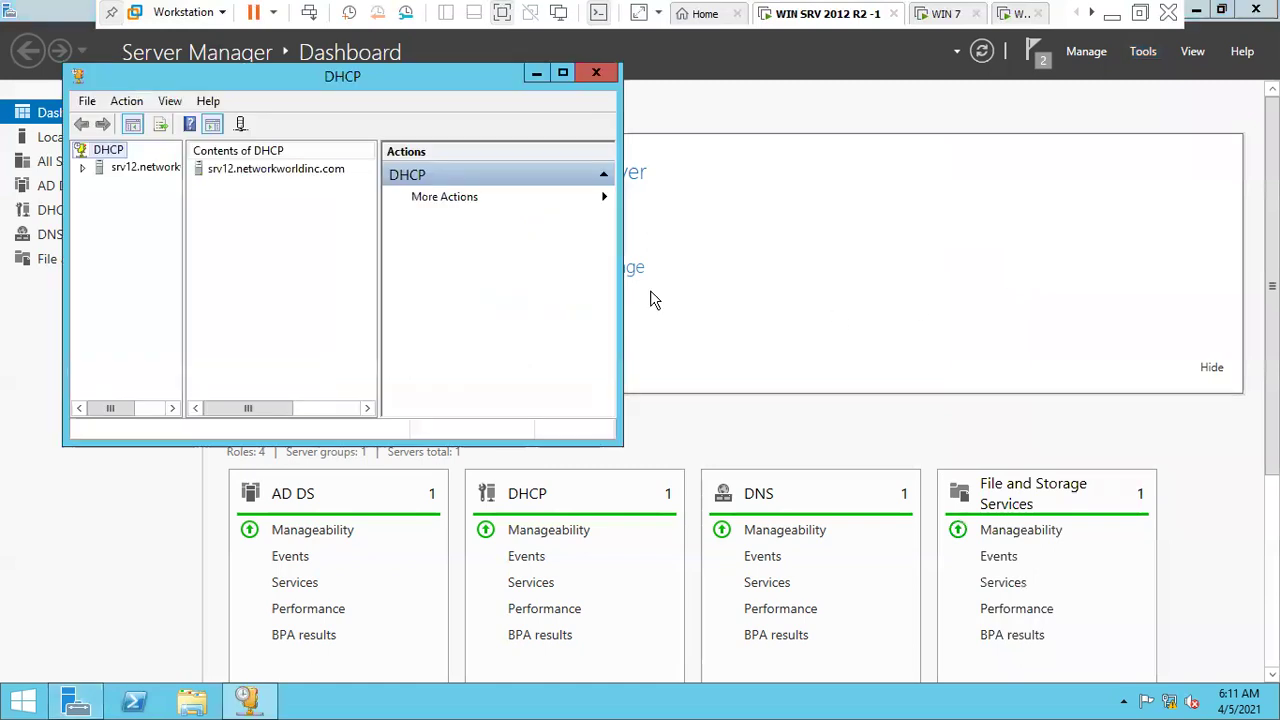
pyautogui.click(569, 70)
pyautogui.doubleClick(223, 97)
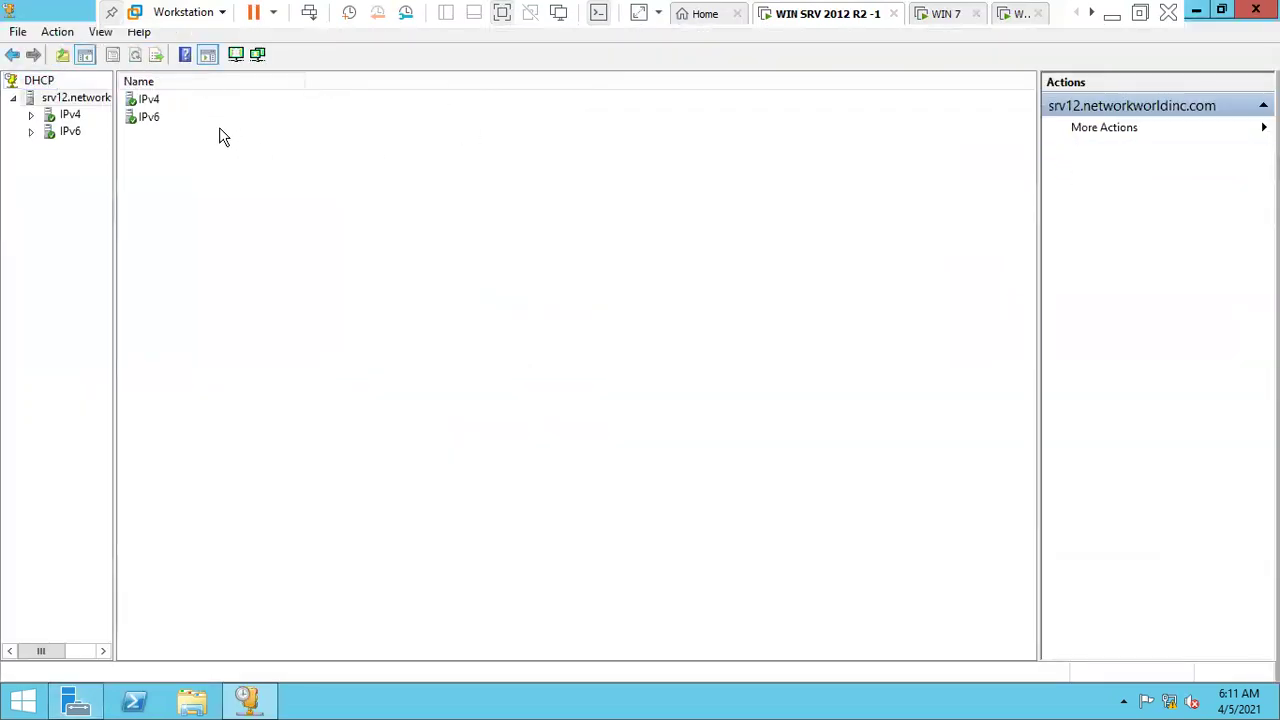
pyautogui.click(53, 117)
pyautogui.click(31, 115)
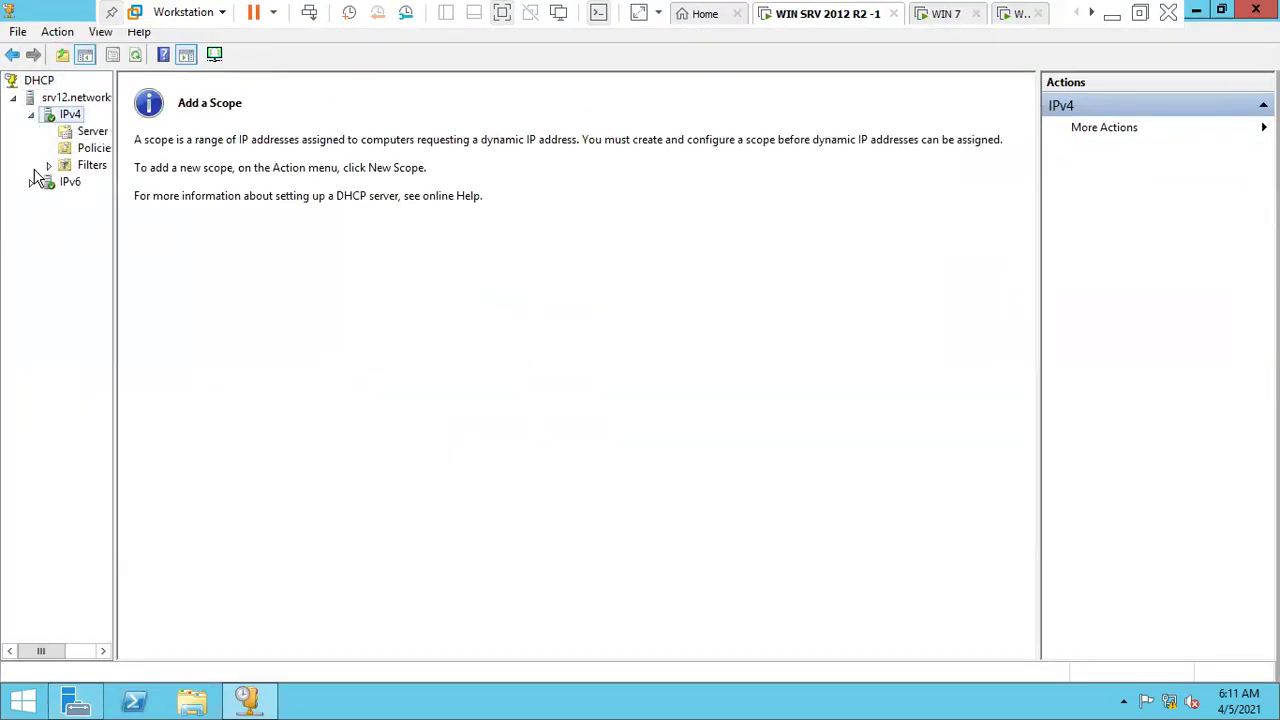
# - Expand Filters, widen the tree pane, and choose New Scope from the IPv4 menu
pyautogui.click(48, 165)
pyautogui.click(92, 133)
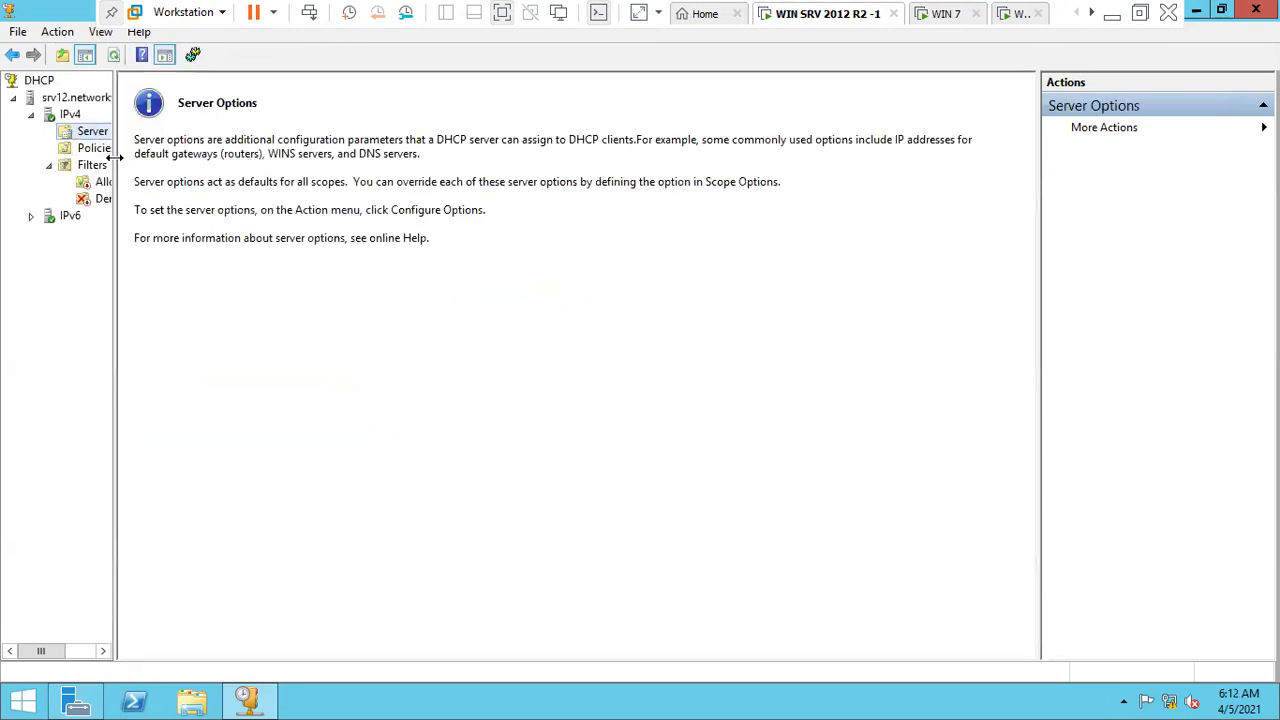
pyautogui.moveTo(117, 157); pyautogui.dragTo(216, 160)
pyautogui.click(70, 115)
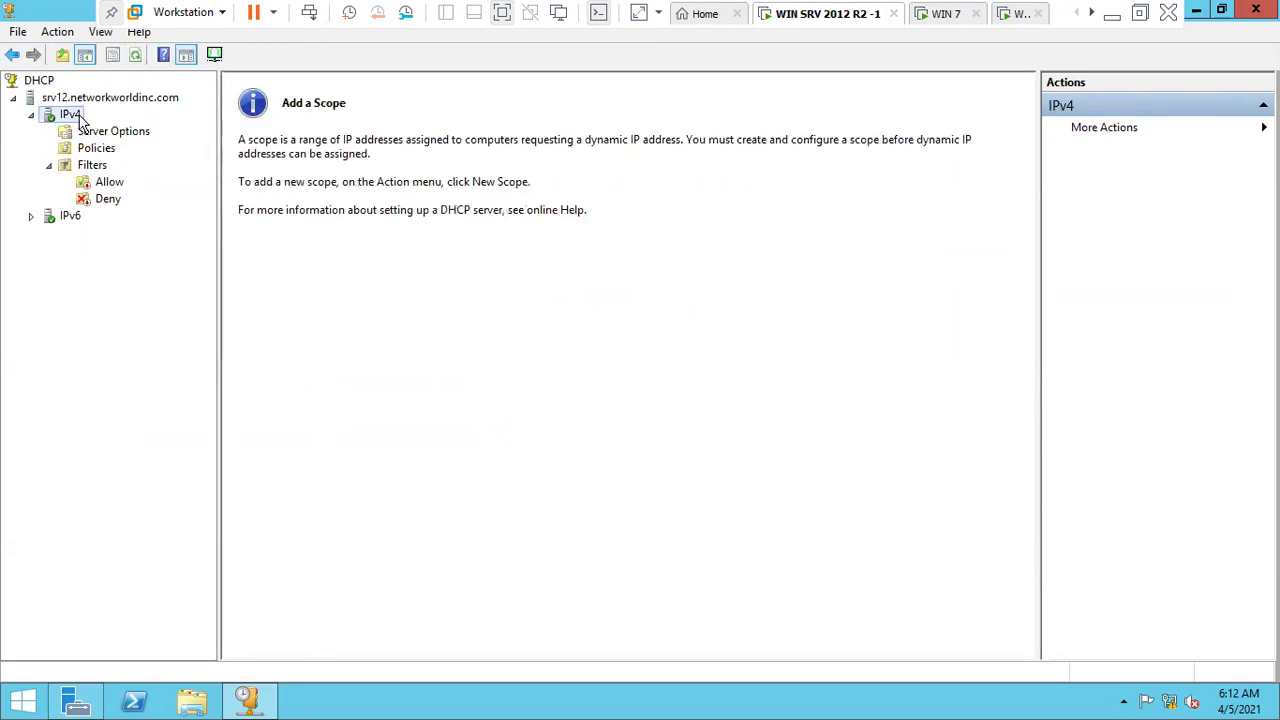
pyautogui.rightClick(74, 115)
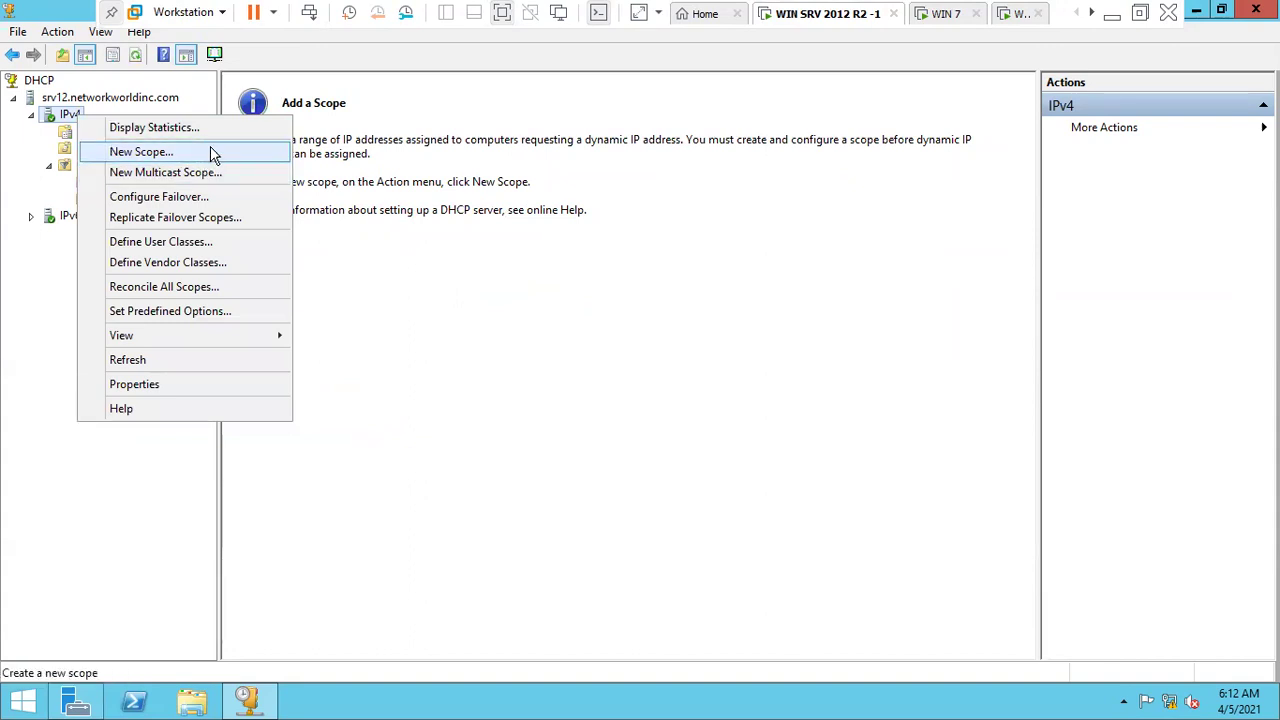
pyautogui.click(210, 151)
# - Name the scope 'Students DHCP' with range 192.168.12.1 to 192.168.12.254
pyautogui.click(760, 516)
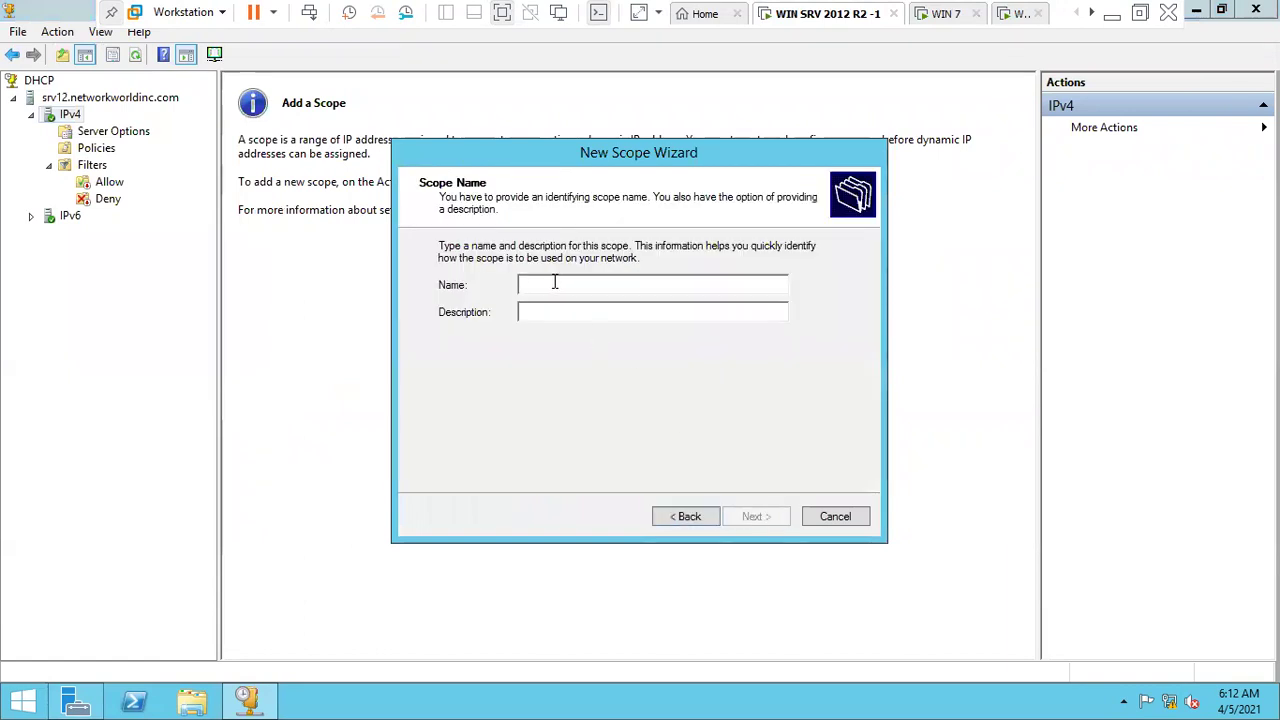
pyautogui.write('St')
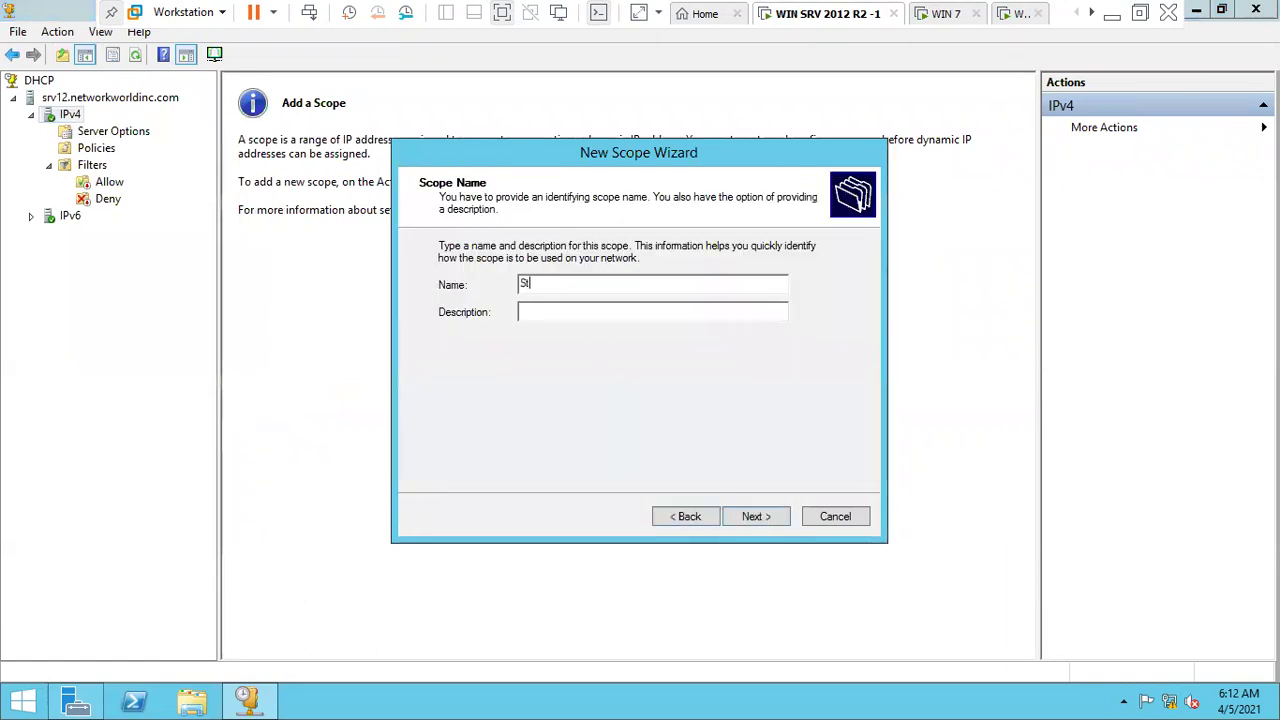
pyautogui.write('udents DHCP')
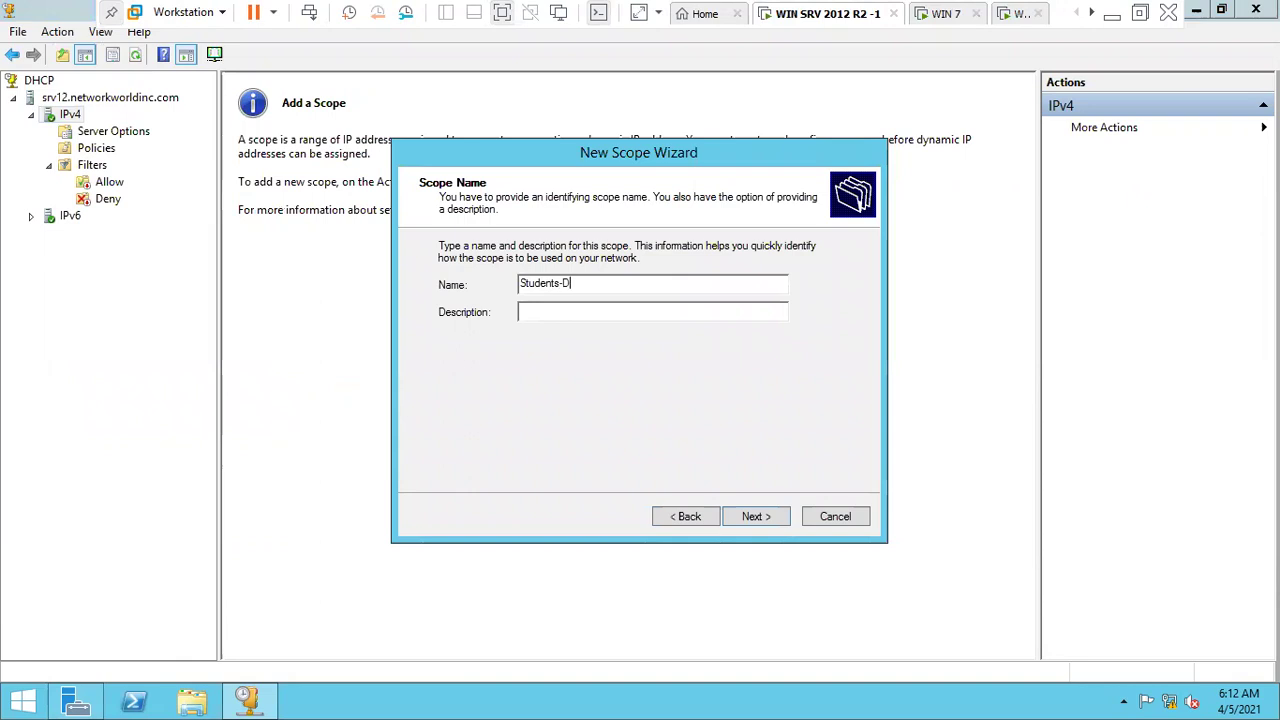
pyautogui.press('Return')
pyautogui.click(557, 289)
pyautogui.write('192 . 168 . 12 . 1')
pyautogui.press('Tab')
pyautogui.write('192.168.12.254')
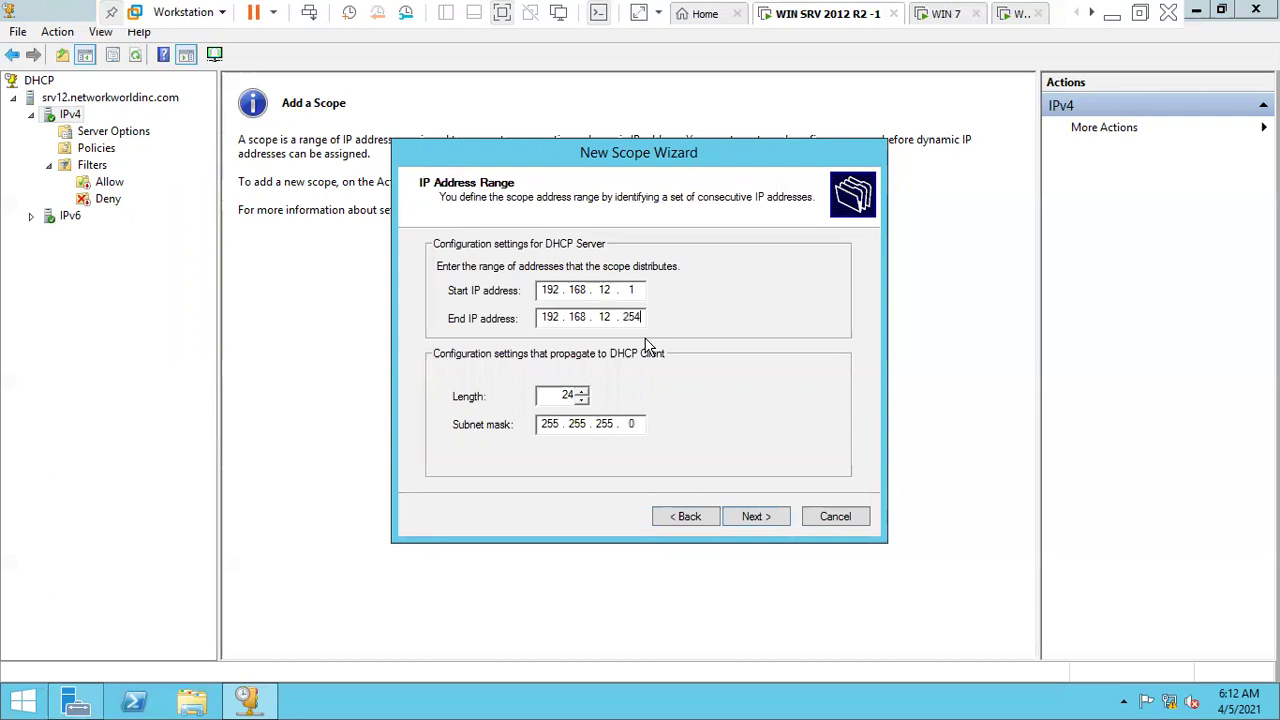
# - Add an exclusion range from 192.168.12.1 to 192.168.12.50
pyautogui.click(756, 516)
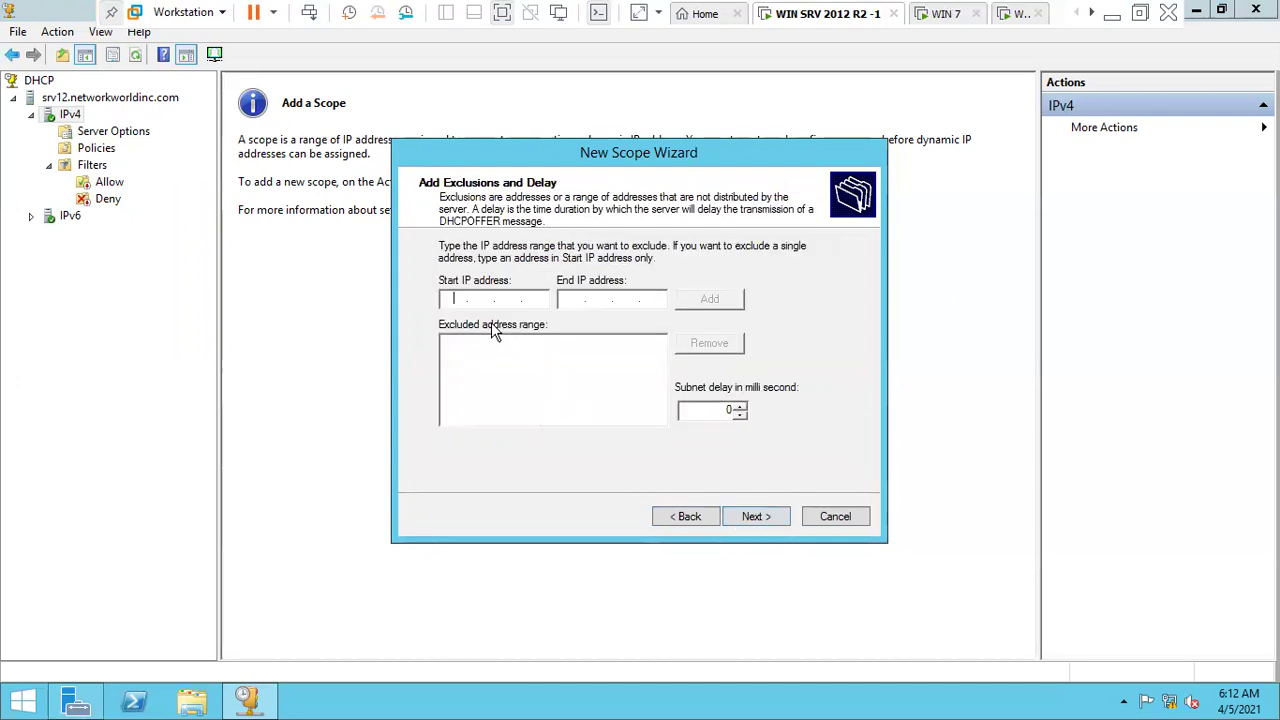
pyautogui.write('192 . 168 . 12 . 1')
pyautogui.click(570, 298)
pyautogui.write('192.168.12.45')
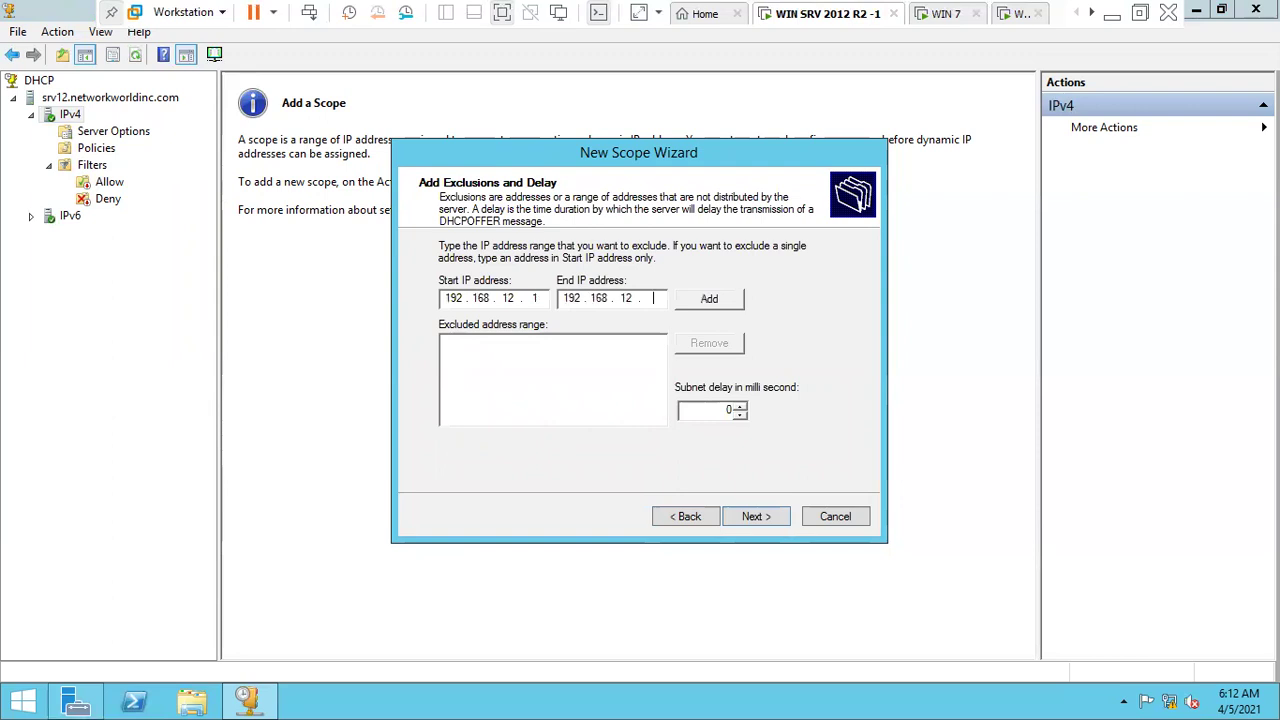
pyautogui.press('BackSpace')
pyautogui.press('BackSpace')
pyautogui.write('50')
pyautogui.click(708, 302)
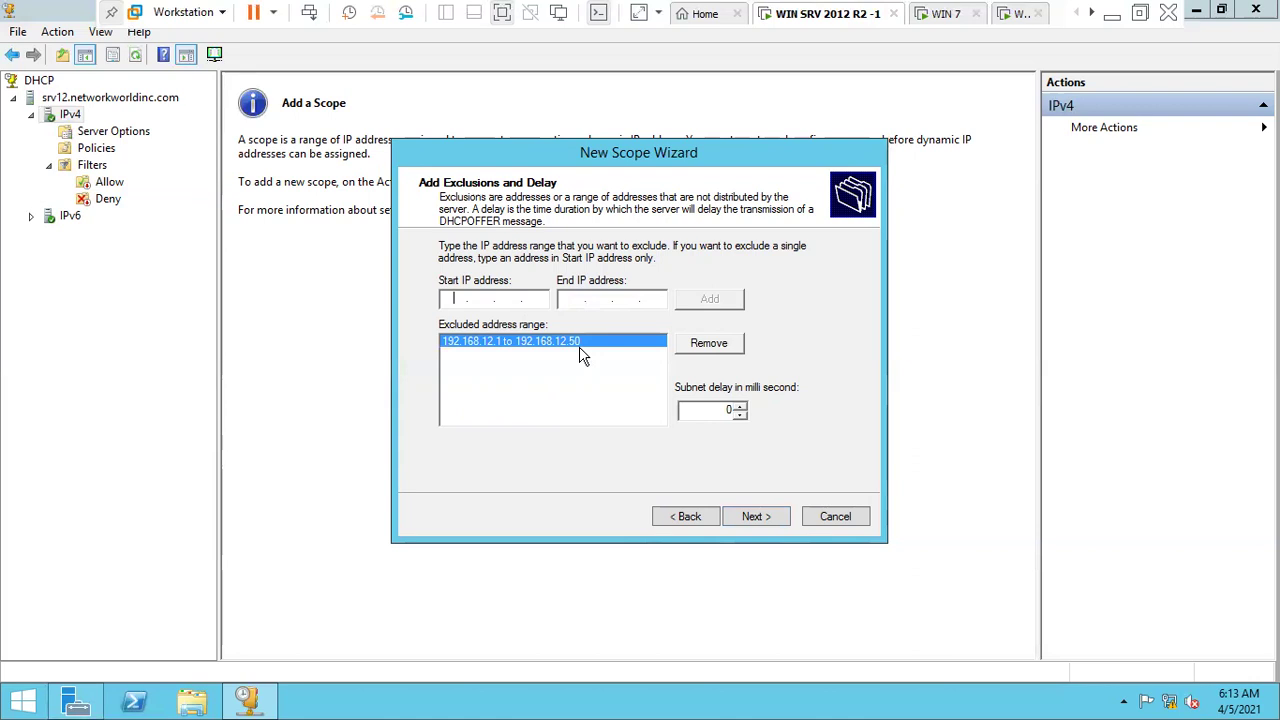
# - Keep the 8-day lease, skip the gateway, and set DNS server SRV12 at 192.168.12.1
pyautogui.click(775, 517)
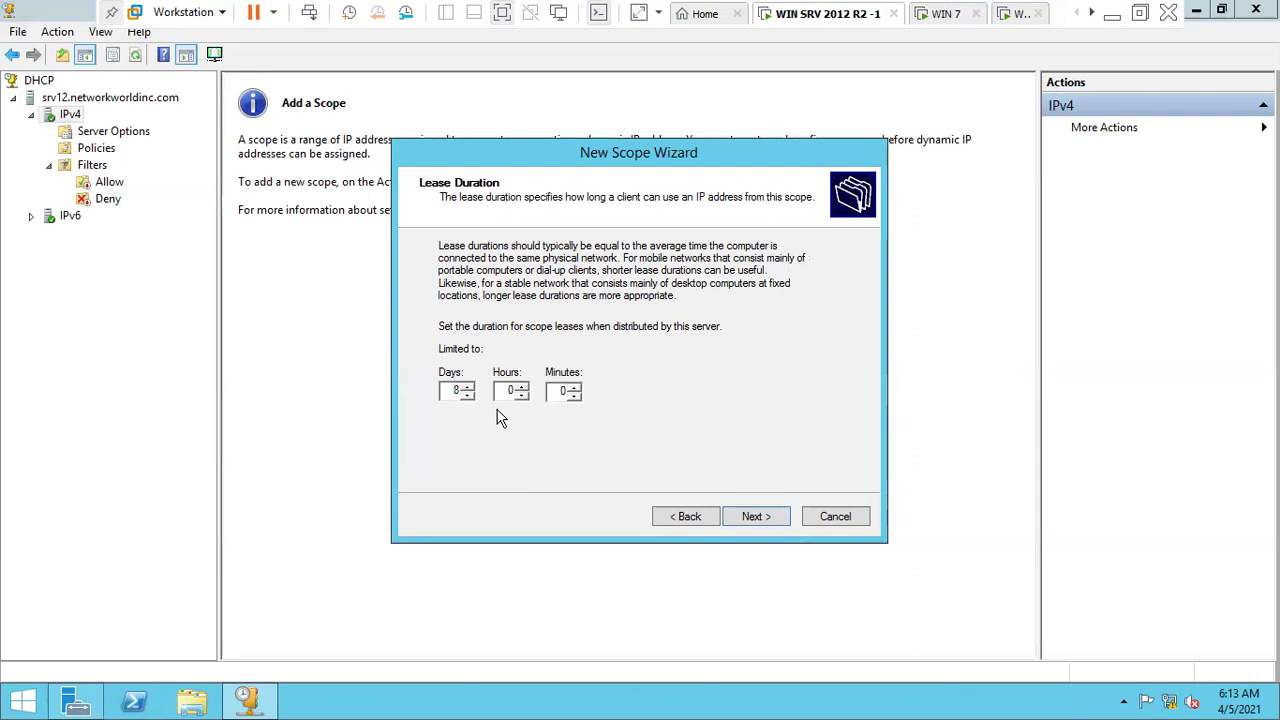
pyautogui.click(760, 518)
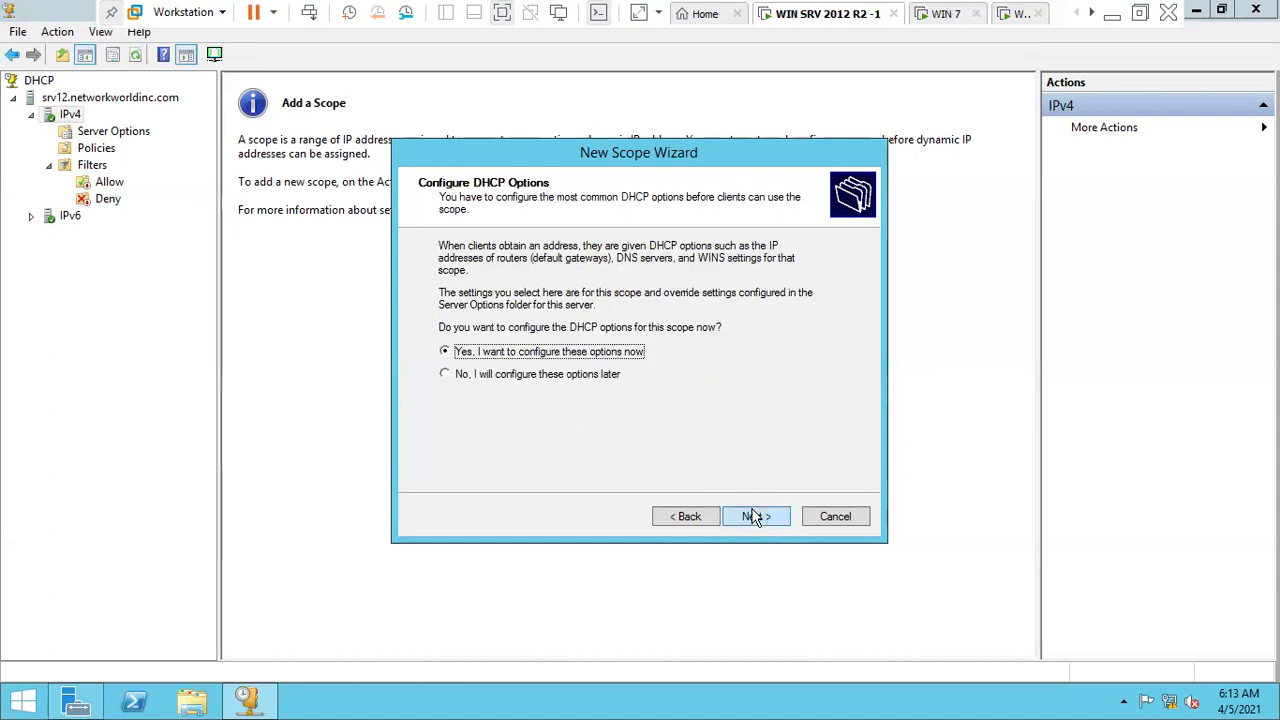
pyautogui.click(754, 517)
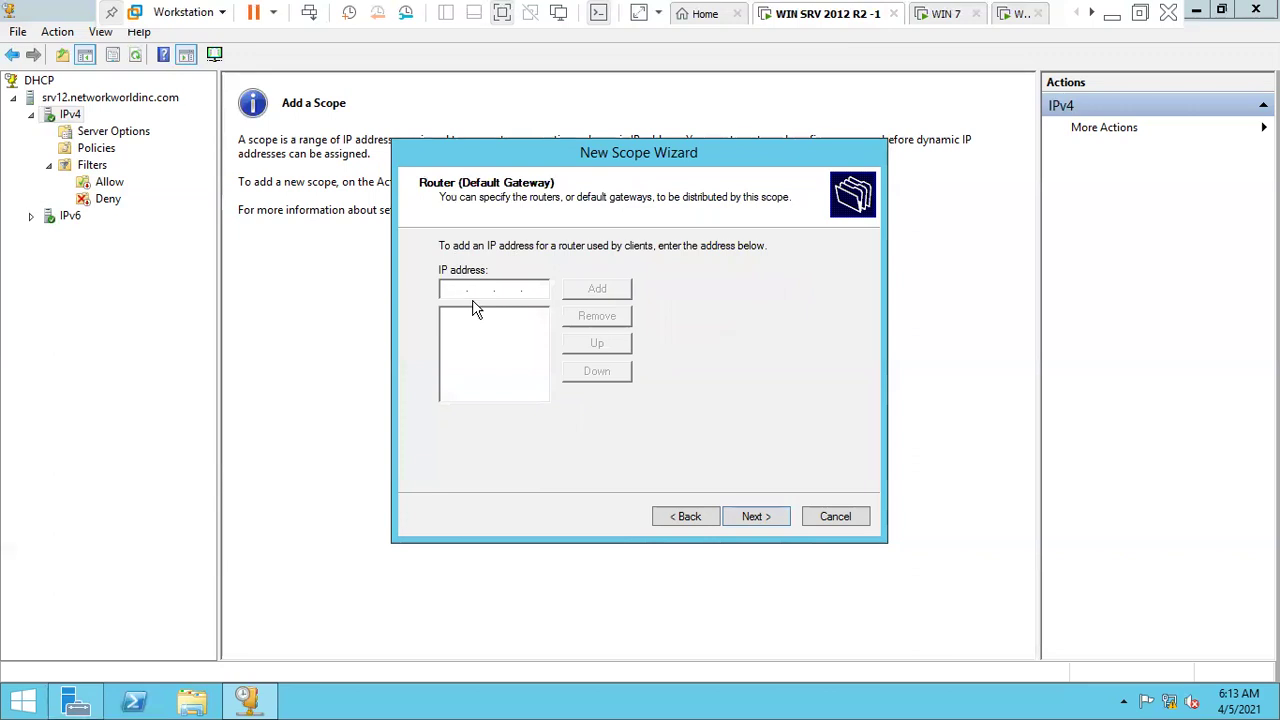
pyautogui.click(760, 517)
pyautogui.click(543, 364)
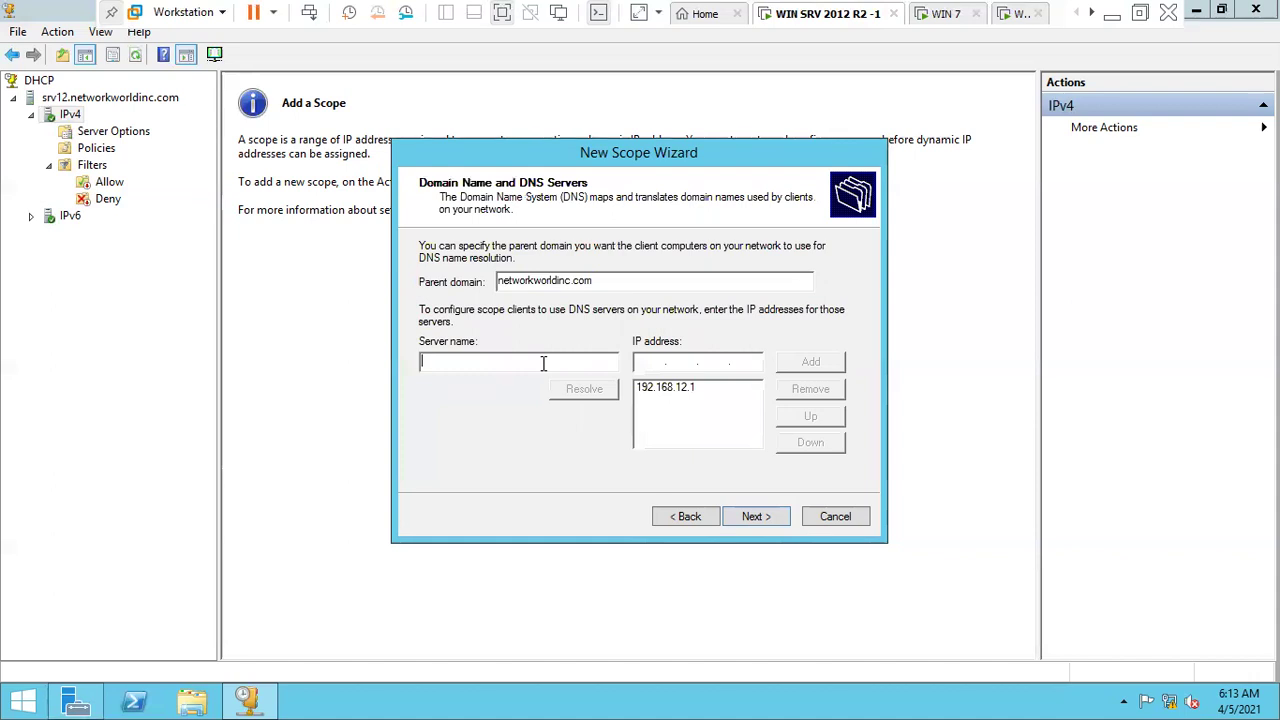
pyautogui.write('SRV12')
pyautogui.moveTo(492, 365); pyautogui.dragTo(382, 363)
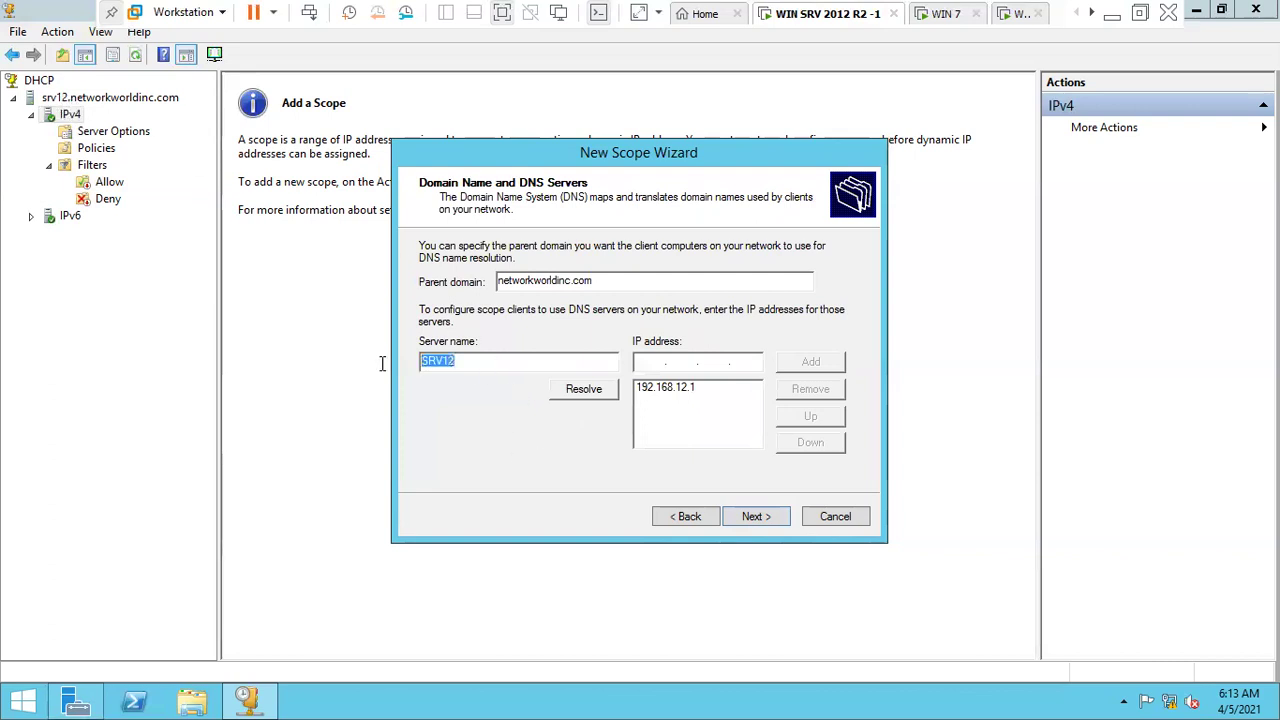
pyautogui.click(674, 390)
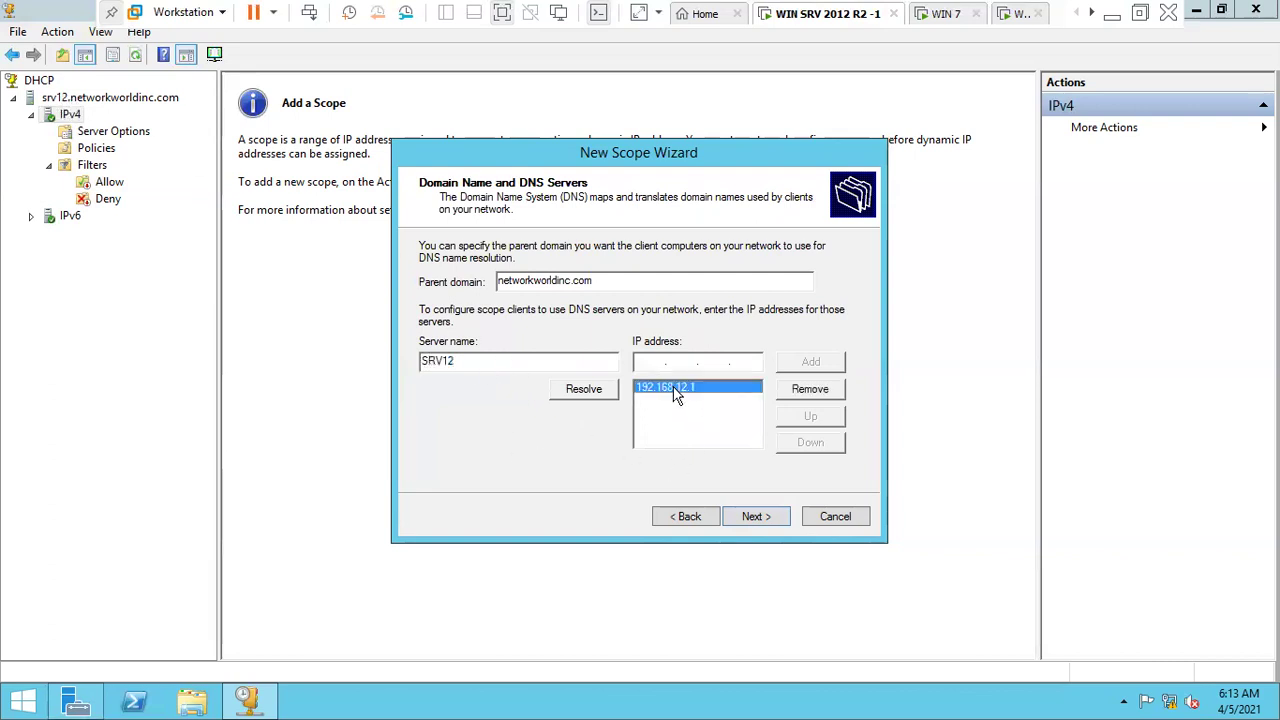
# - Pass the WINS page, activate and finish the scope, then switch to the WIN 7 VM
pyautogui.click(754, 518)
pyautogui.click(754, 518)
pyautogui.click(688, 516)
pyautogui.click(754, 517)
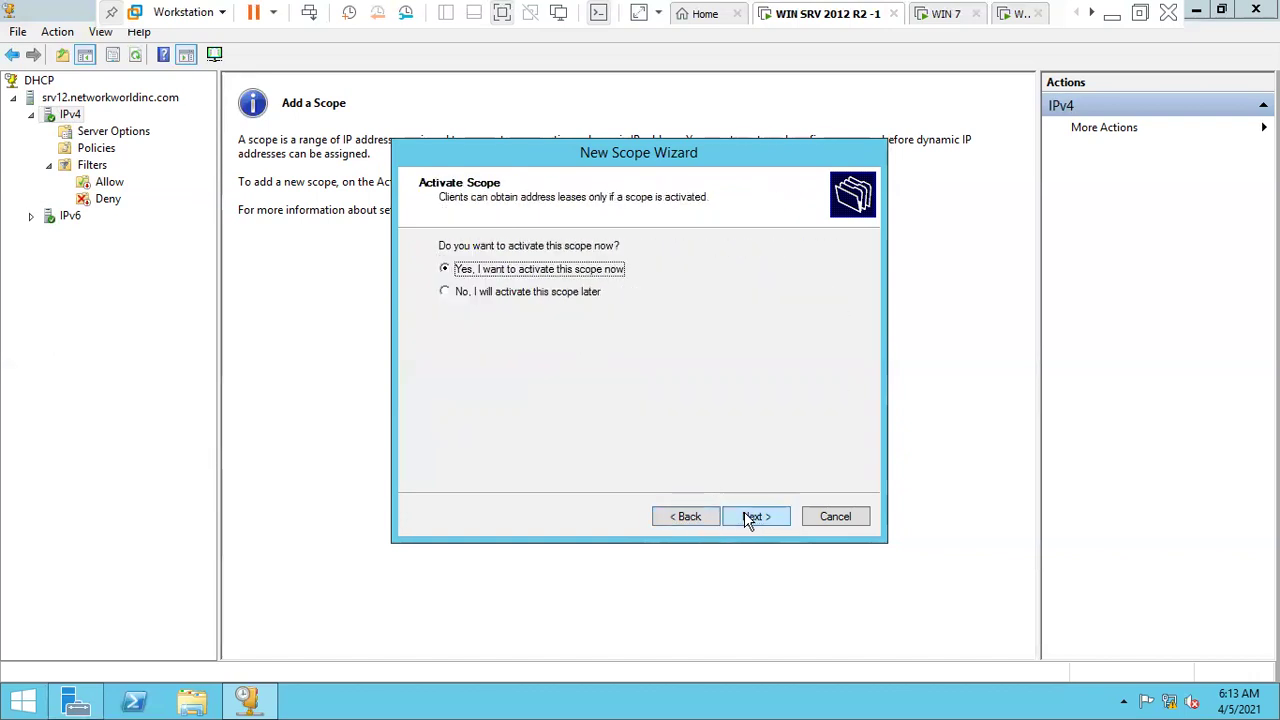
pyautogui.click(754, 517)
pyautogui.click(750, 517)
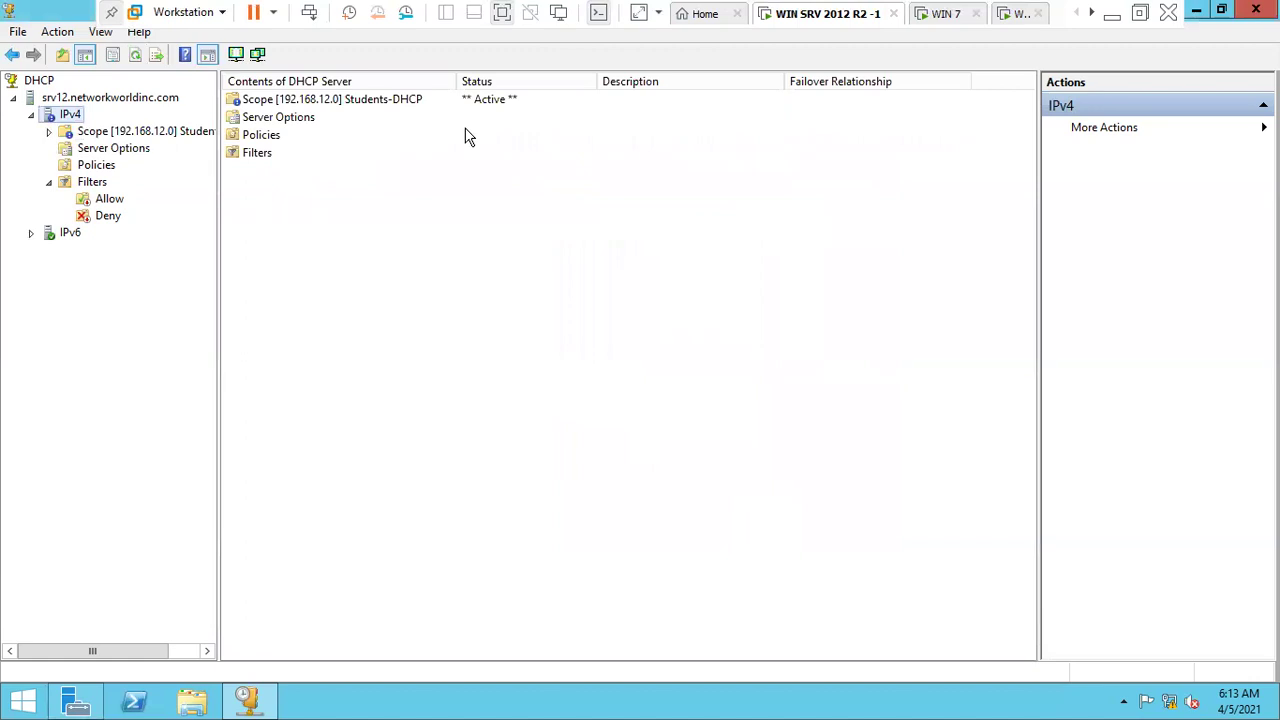
pyautogui.click(491, 107)
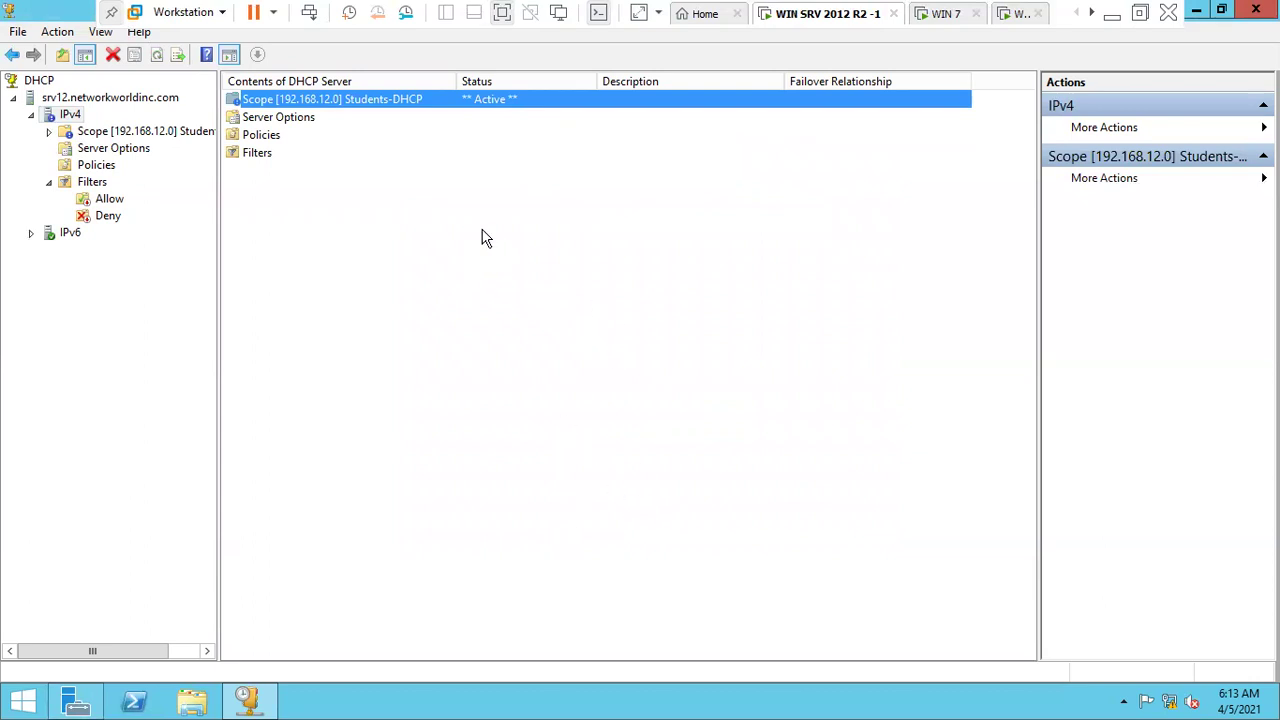
pyautogui.click(938, 20)
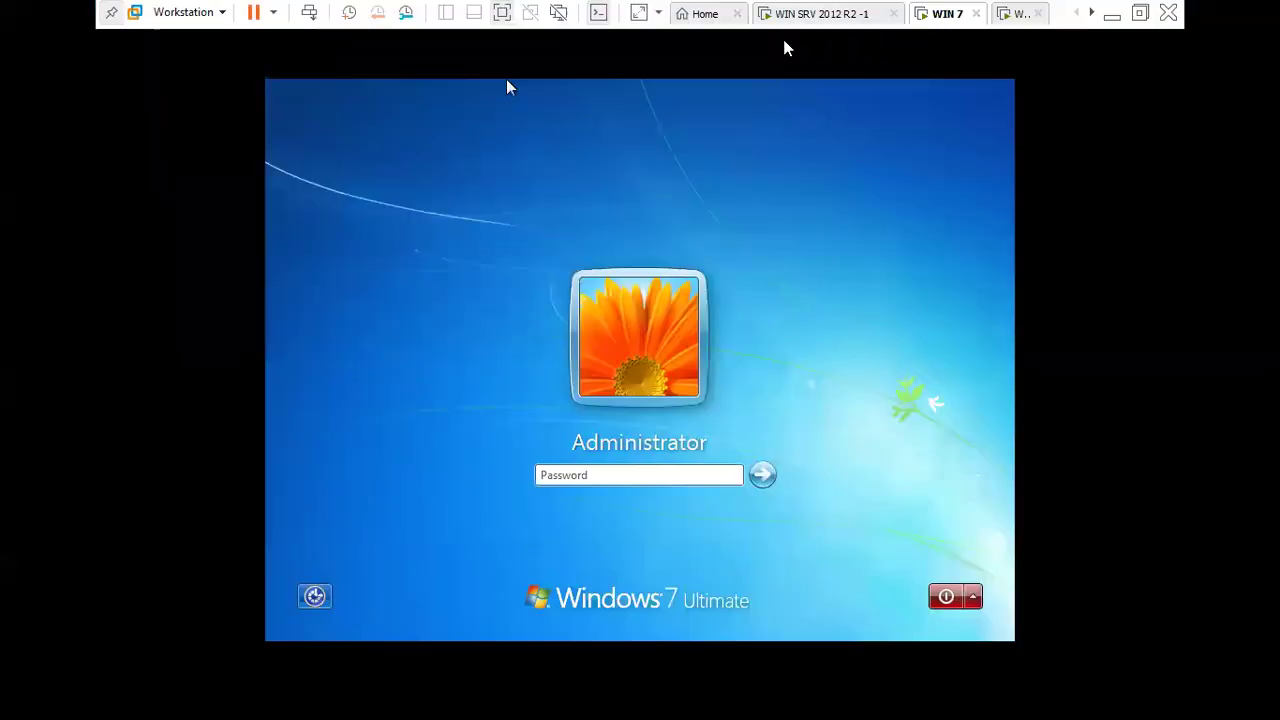
# - Sign in to WIN 7 as Administrator and reach the Windows 7 desktop
pyautogui.click(636, 478)
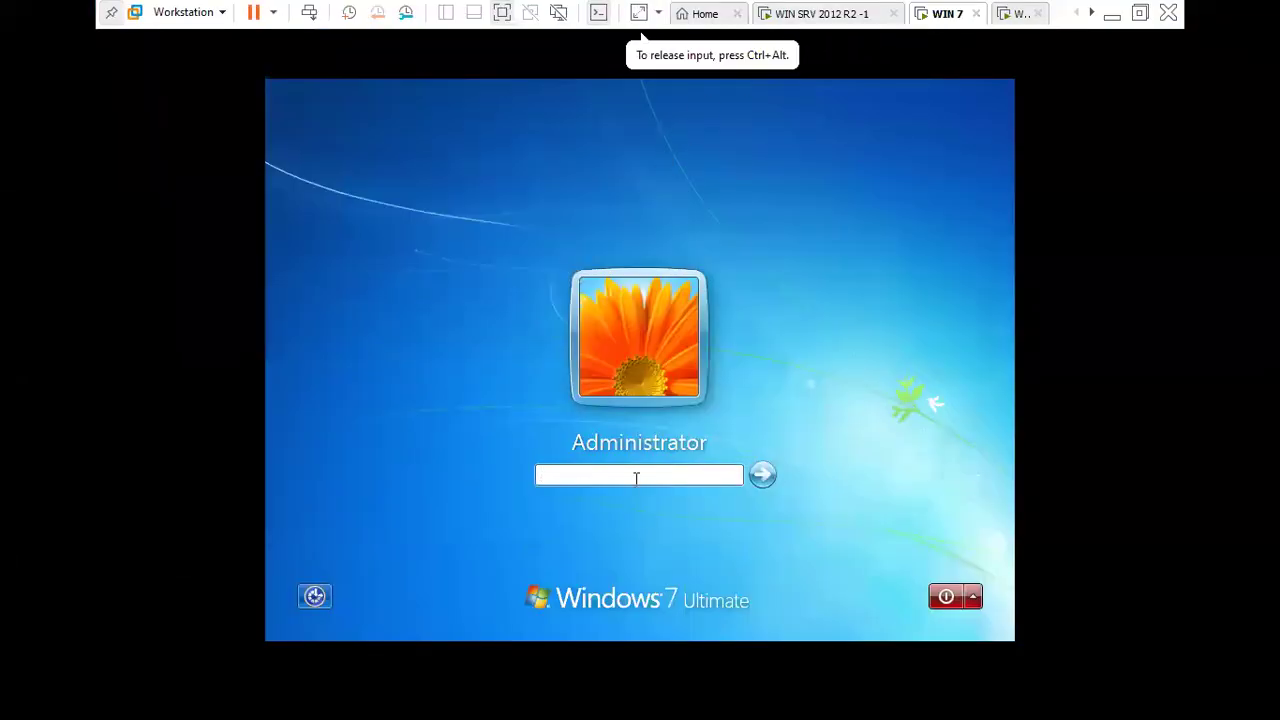
pyautogui.press('Return')
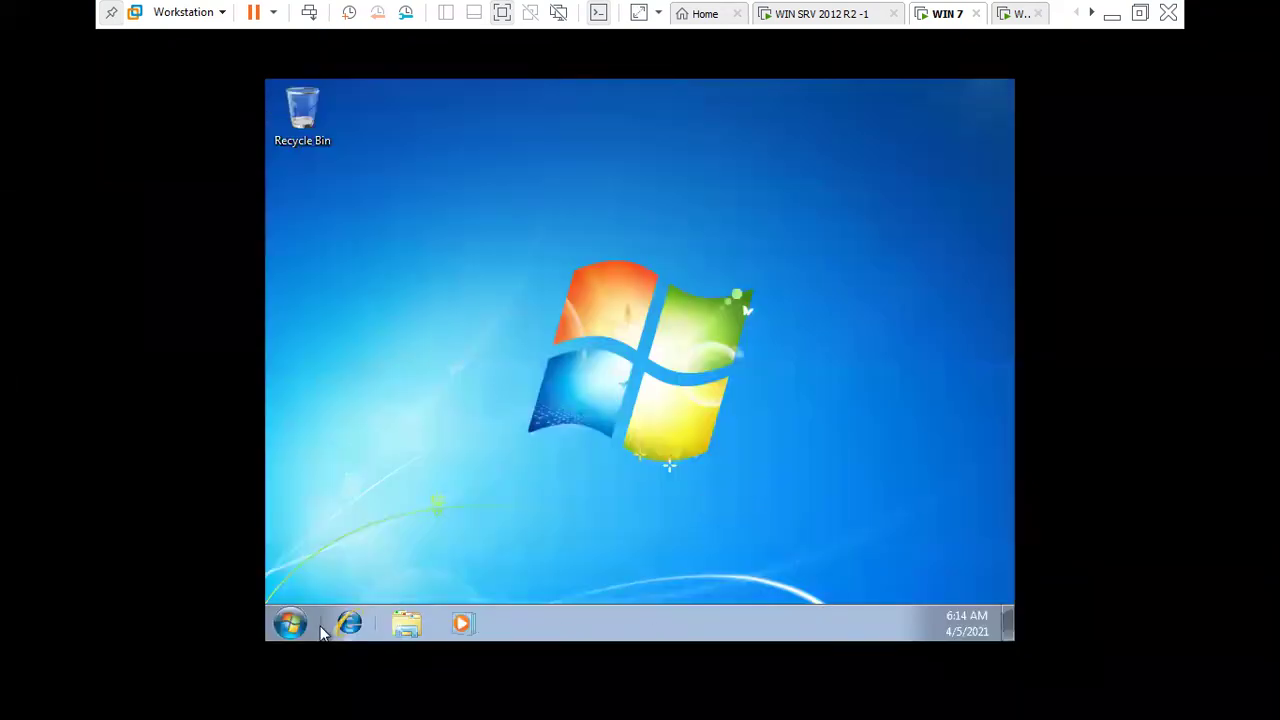
pyautogui.click(300, 626)
pyautogui.click(757, 437)
# - Refresh the desktop and open the network adapter list from the Network and Sharing Center
pyautogui.rightClick(686, 449)
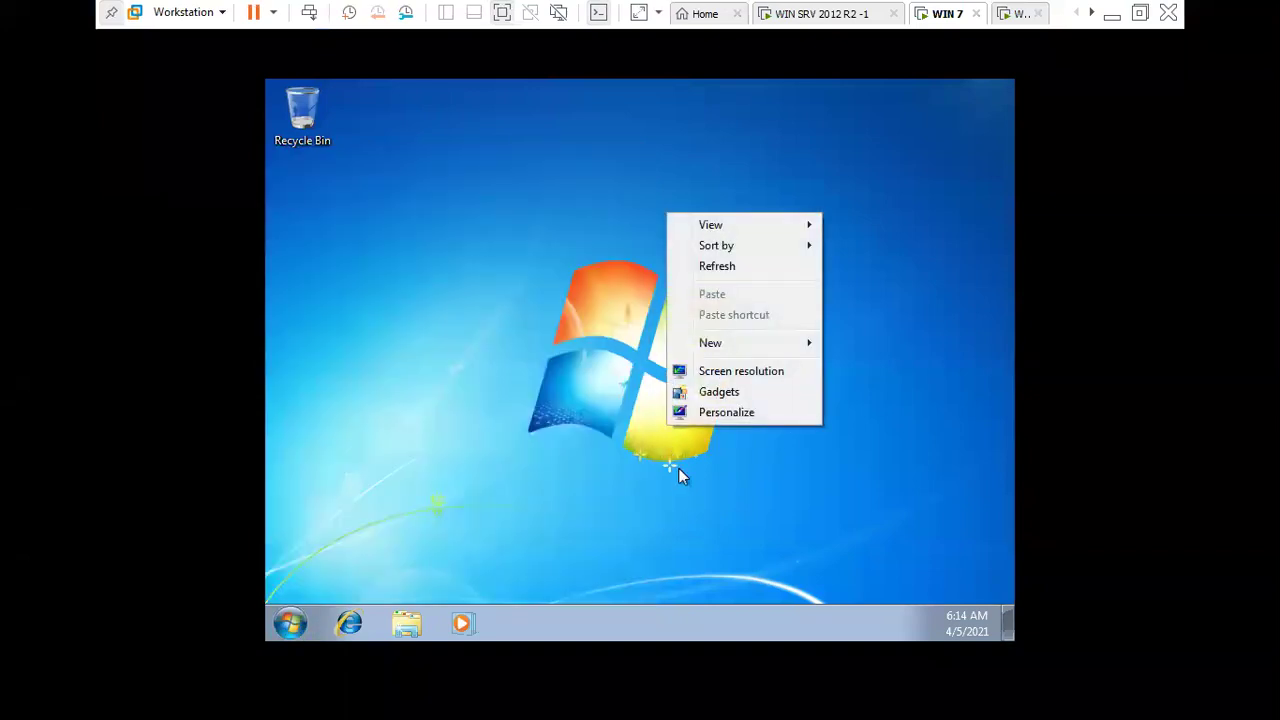
pyautogui.click(712, 266)
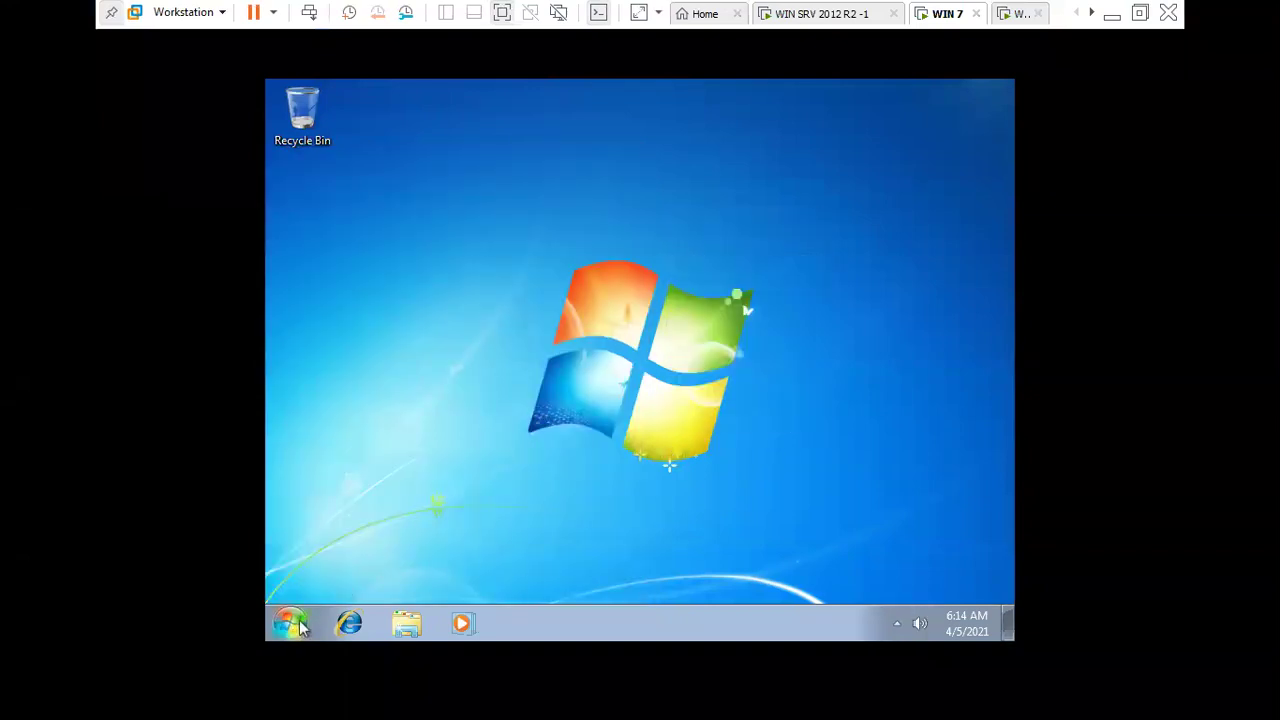
pyautogui.rightClick(897, 626)
pyautogui.click(886, 608)
pyautogui.click(368, 188)
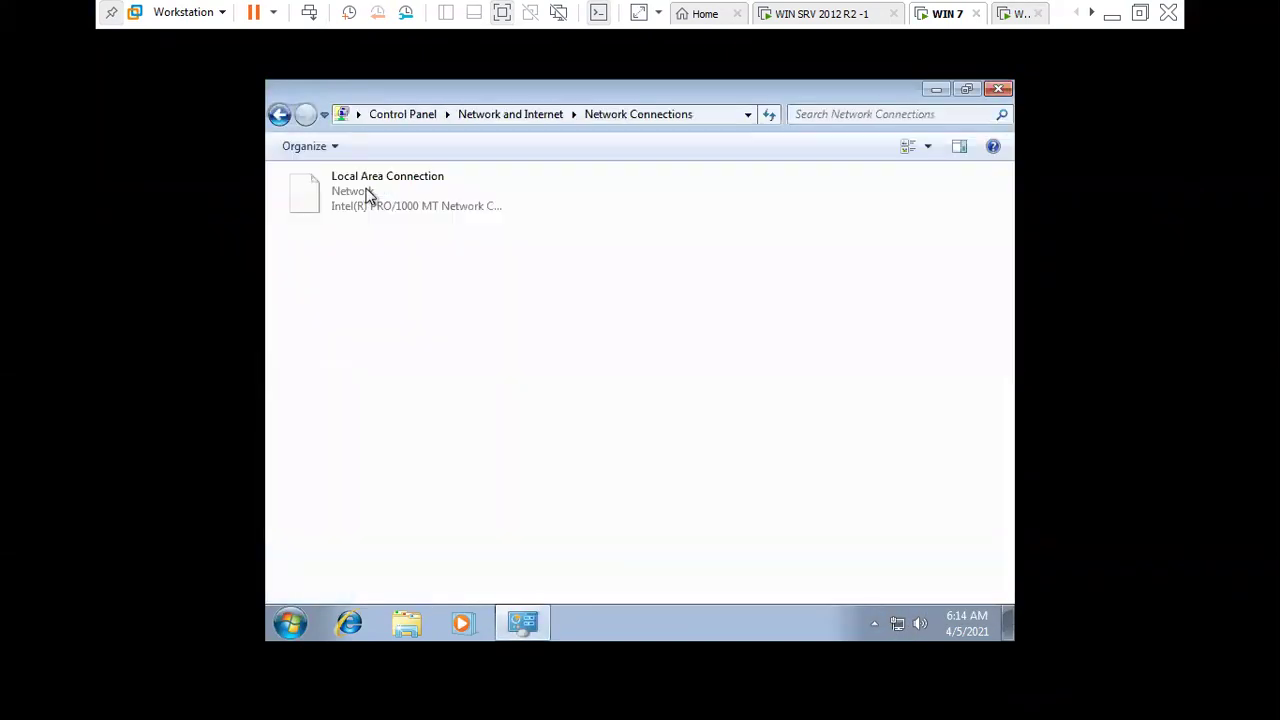
# - Disable and re-enable Local Area Connection so it requests a new DHCP lease
pyautogui.rightClick(383, 206)
pyautogui.click(421, 212)
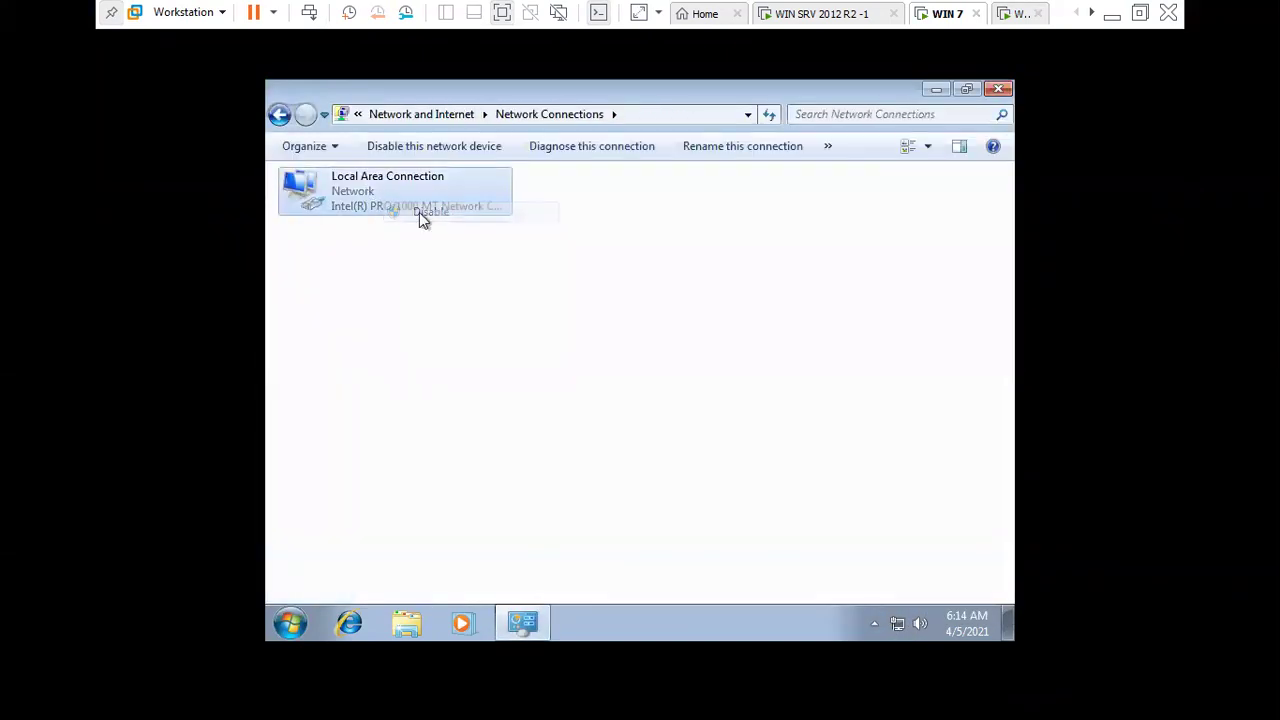
pyautogui.rightClick(421, 207)
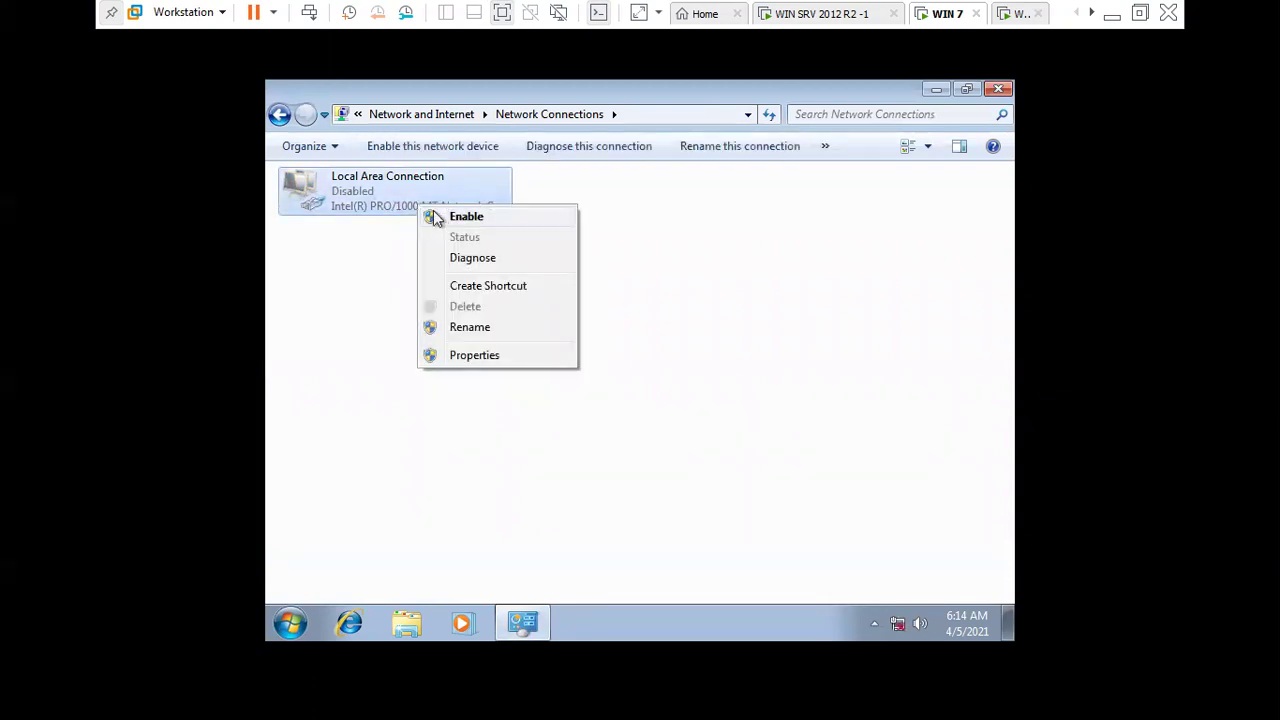
pyautogui.click(440, 215)
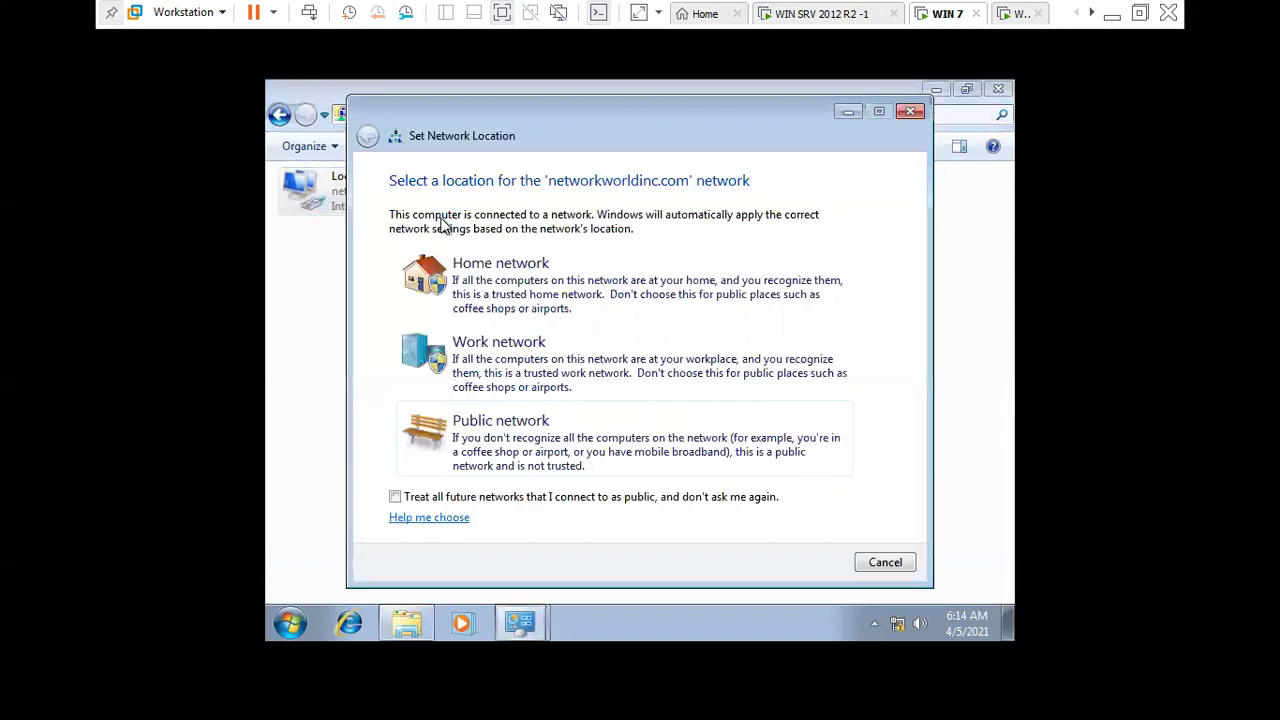
pyautogui.click(886, 565)
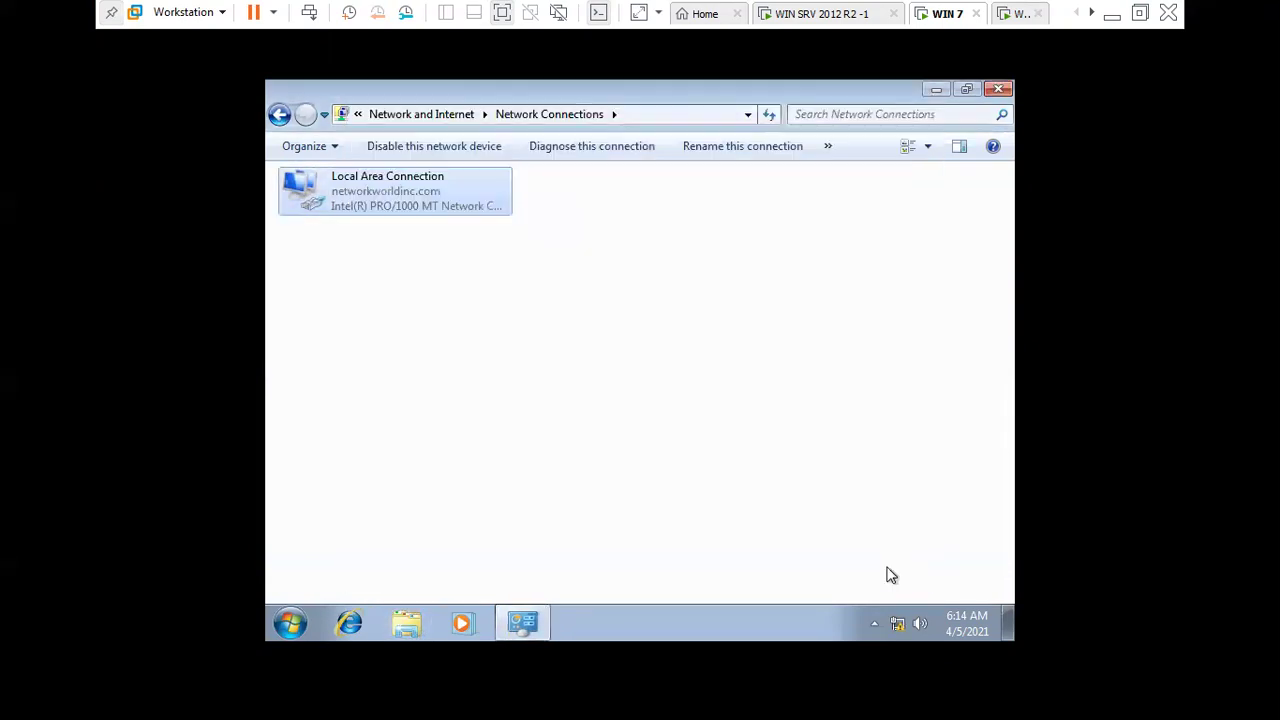
# - View Local Area Connection details showing leased address 192.168.12.51 and its subnet mask
pyautogui.rightClick(429, 206)
pyautogui.click(472, 240)
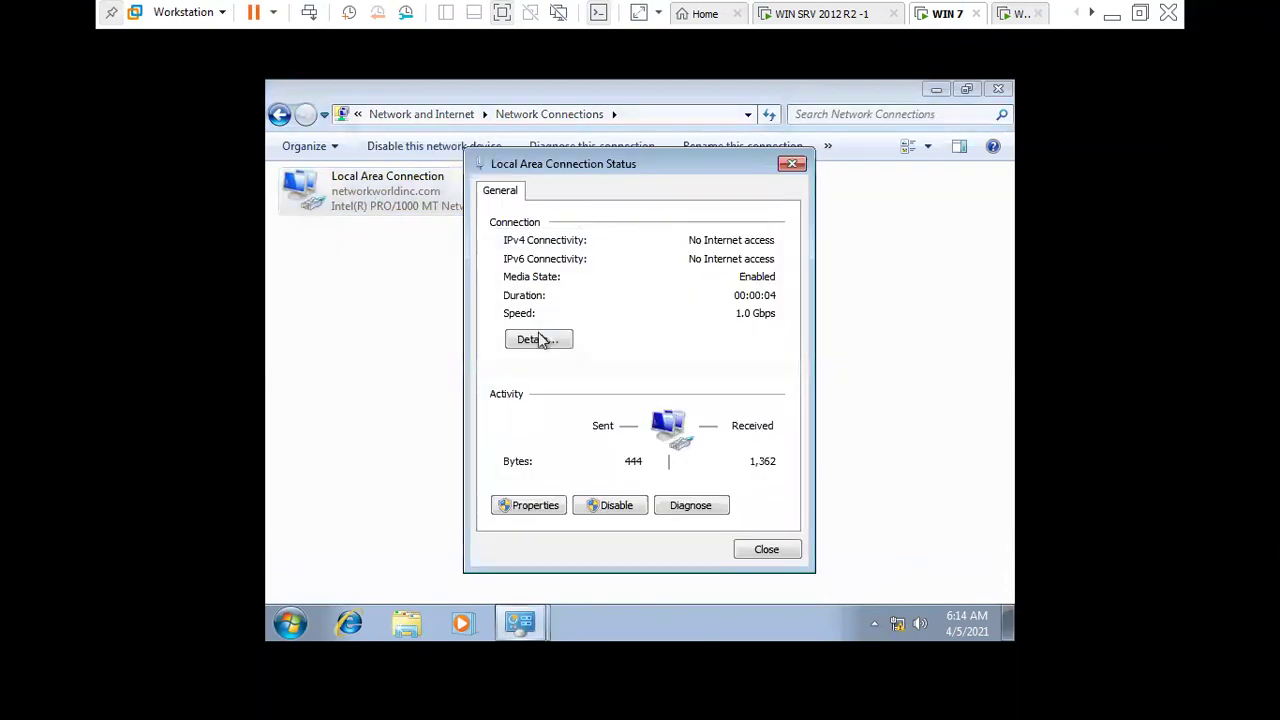
pyautogui.click(537, 338)
pyautogui.click(712, 325)
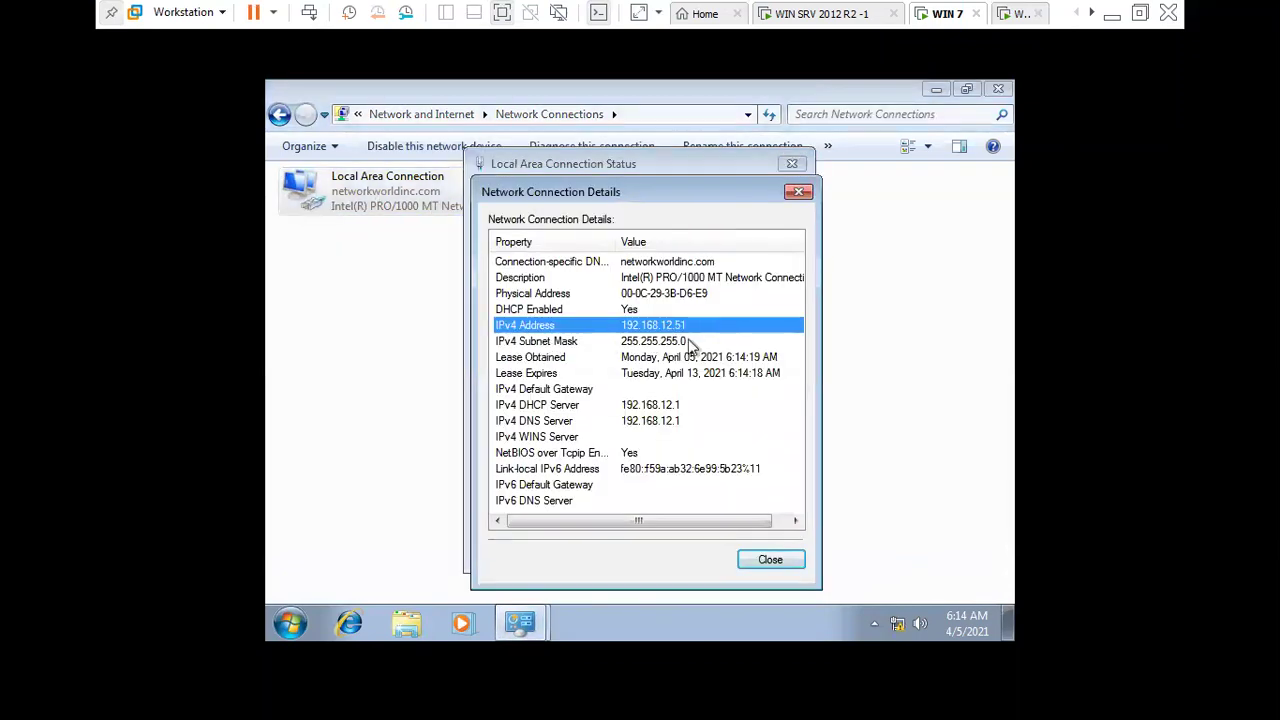
pyautogui.click(690, 345)
pyautogui.click(690, 329)
pyautogui.click(692, 345)
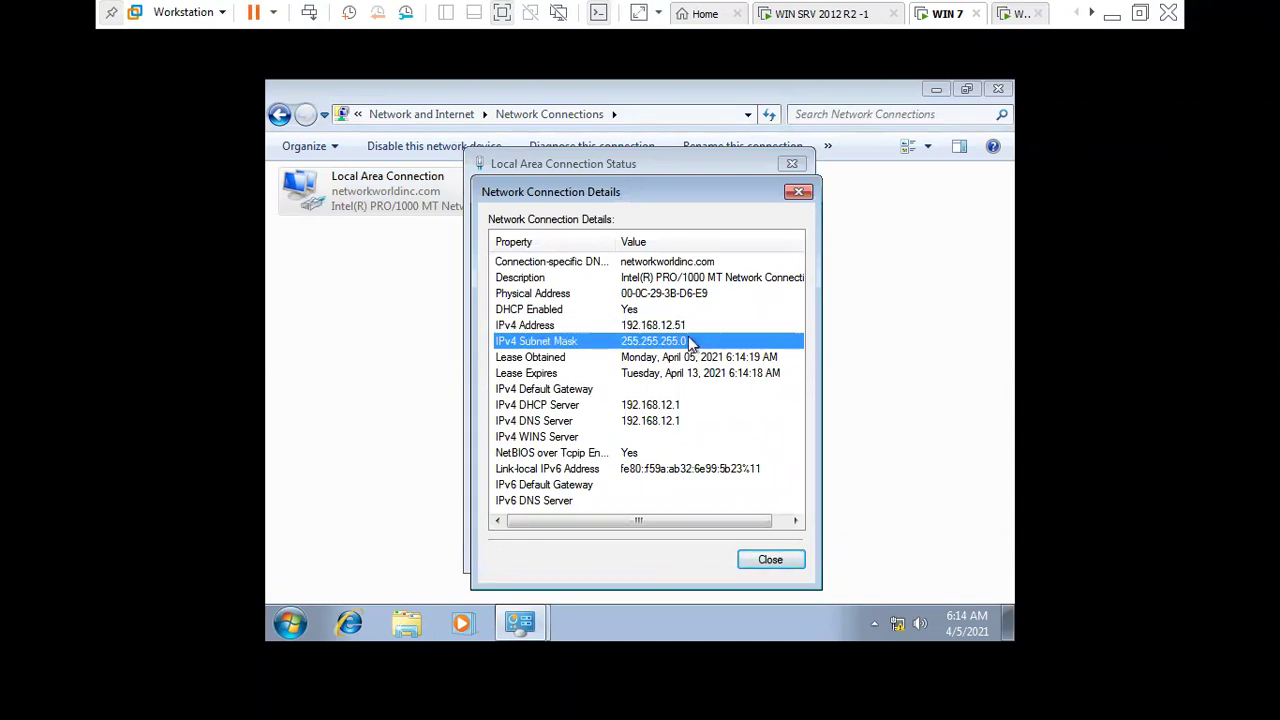
# - Review lease times, DHCP server 192.168.12.1 and DNS server, then close the dialogs
pyautogui.click(718, 357)
pyautogui.click(723, 372)
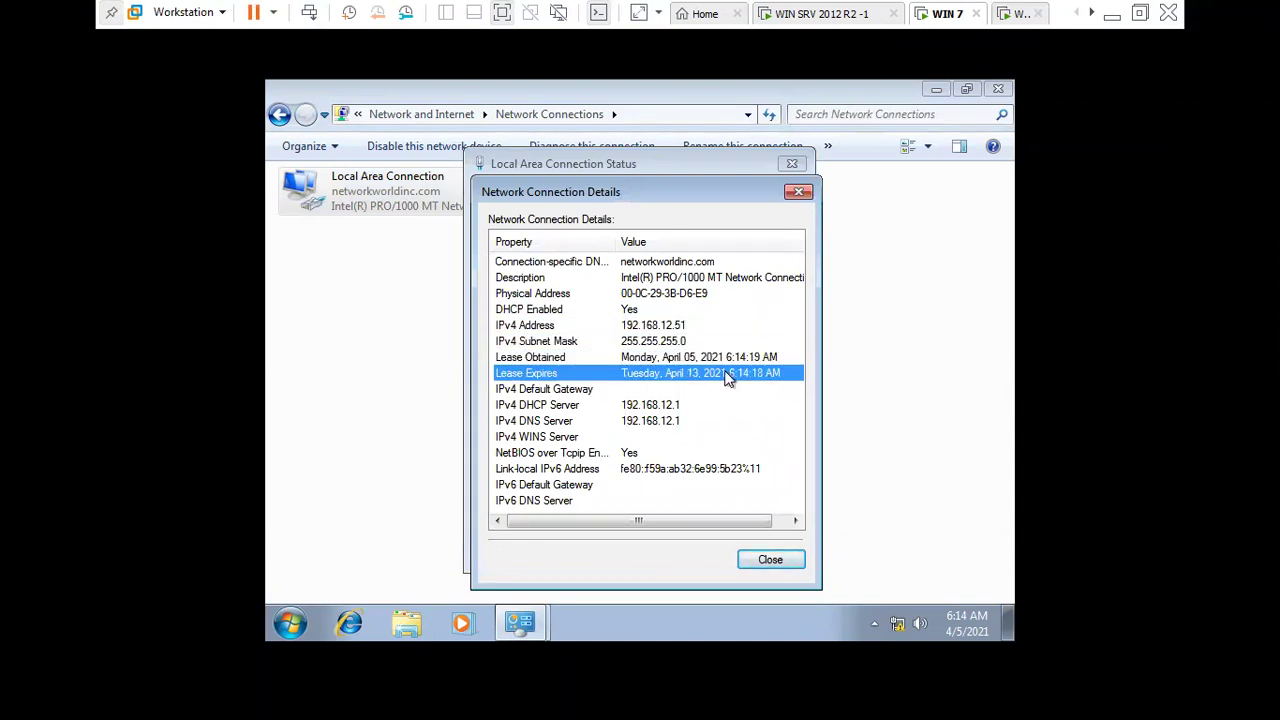
pyautogui.click(702, 405)
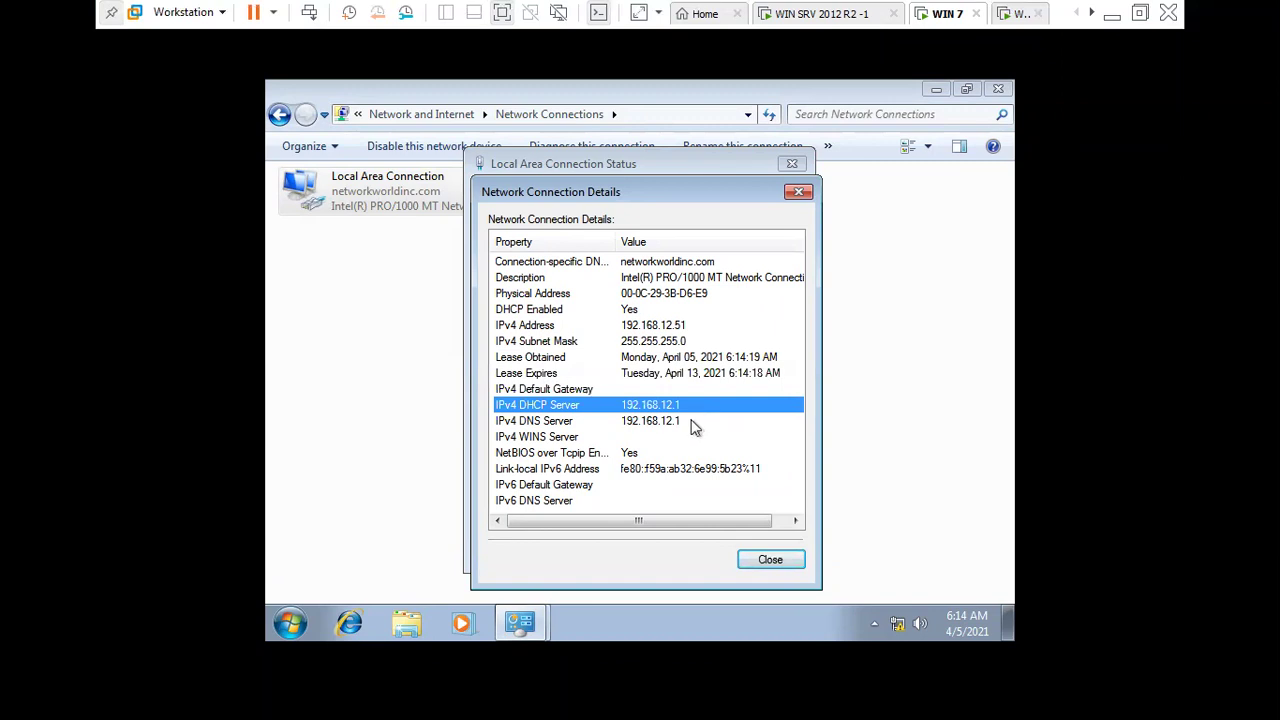
pyautogui.click(689, 421)
pyautogui.hscroll(2, 645, 482)
pyautogui.hscroll(-2, 645, 482)
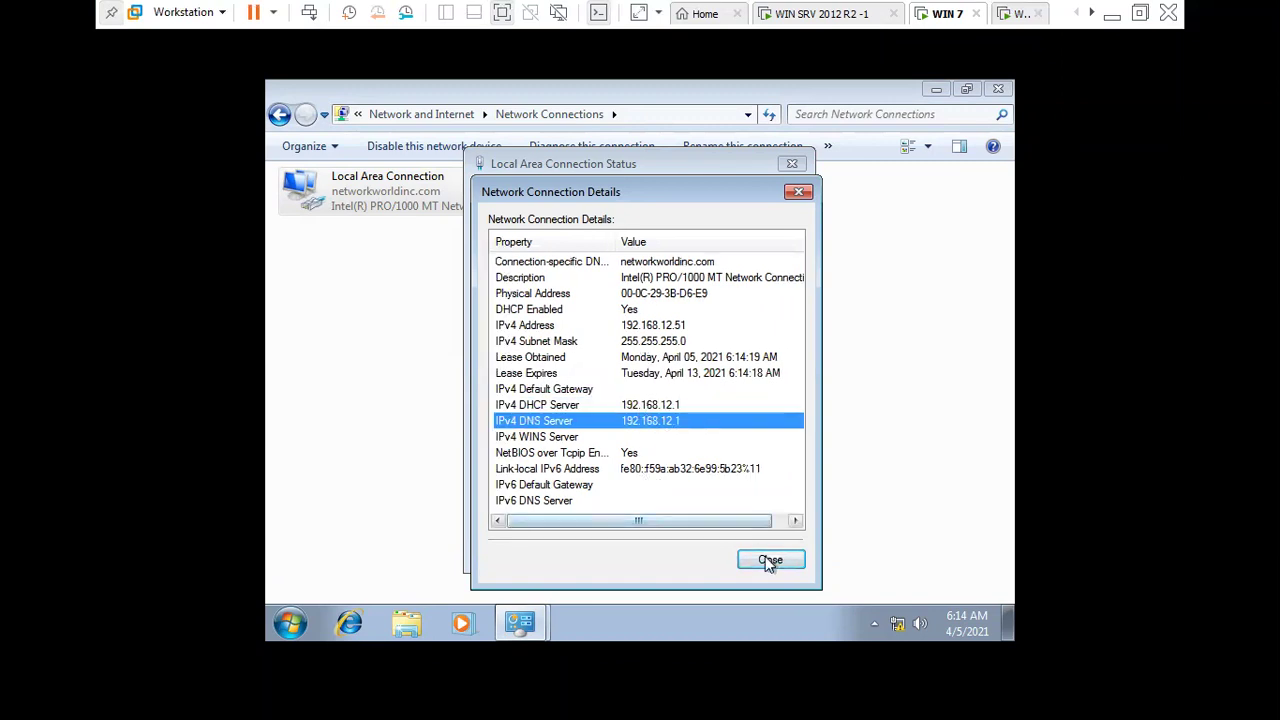
pyautogui.click(768, 559)
pyautogui.click(766, 556)
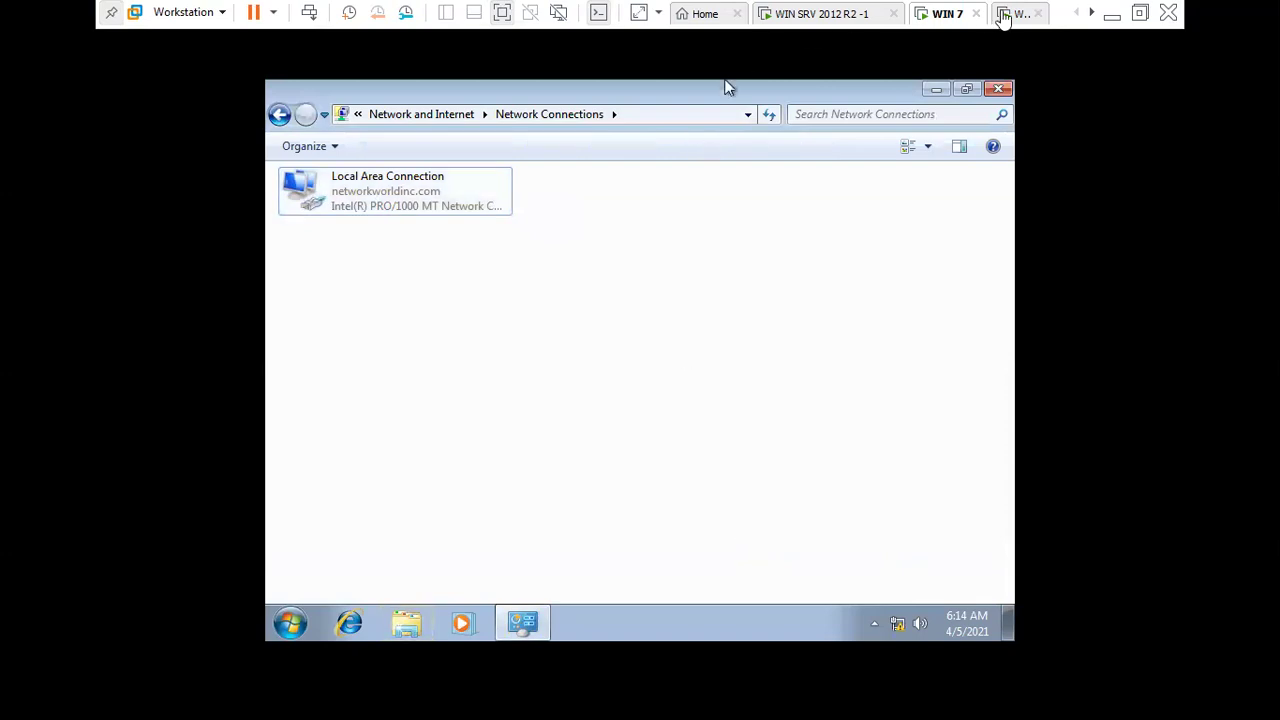
pyautogui.click(1018, 16)
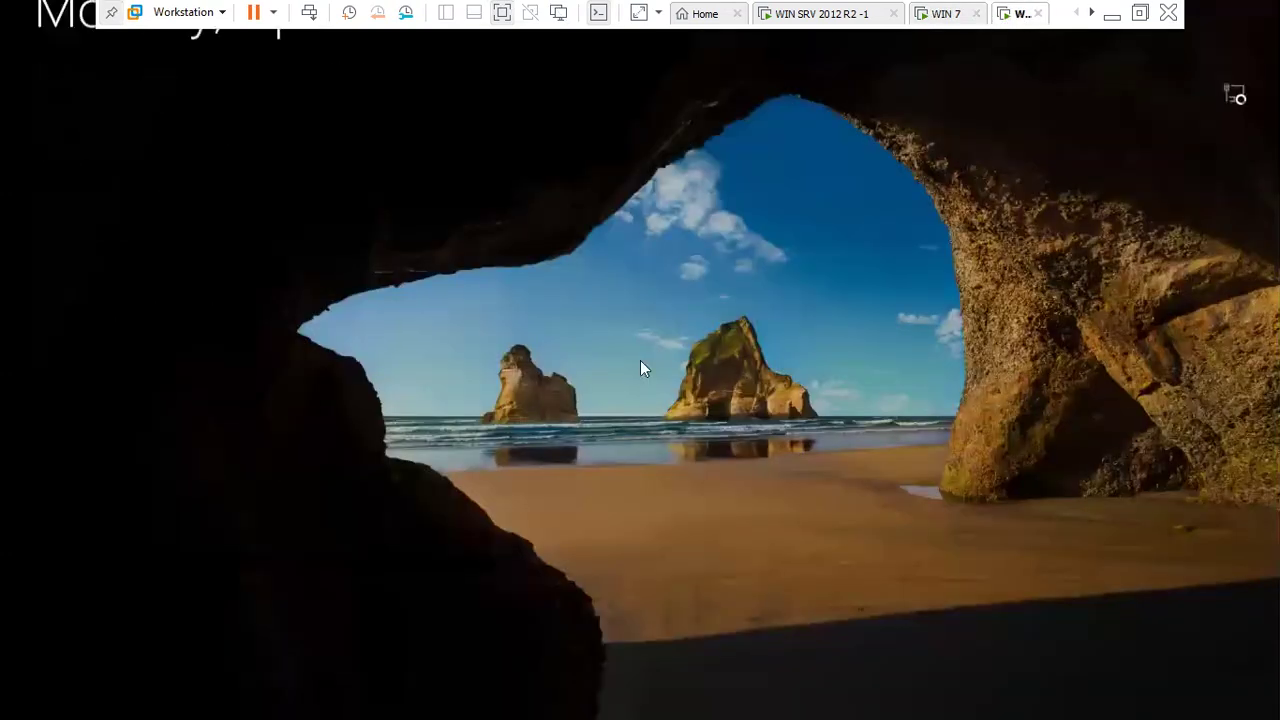
# - Sign in to the Windows 10 VM with the account password
pyautogui.click(640, 360)
pyautogui.rightClick(1015, 16)
pyautogui.click(628, 450)
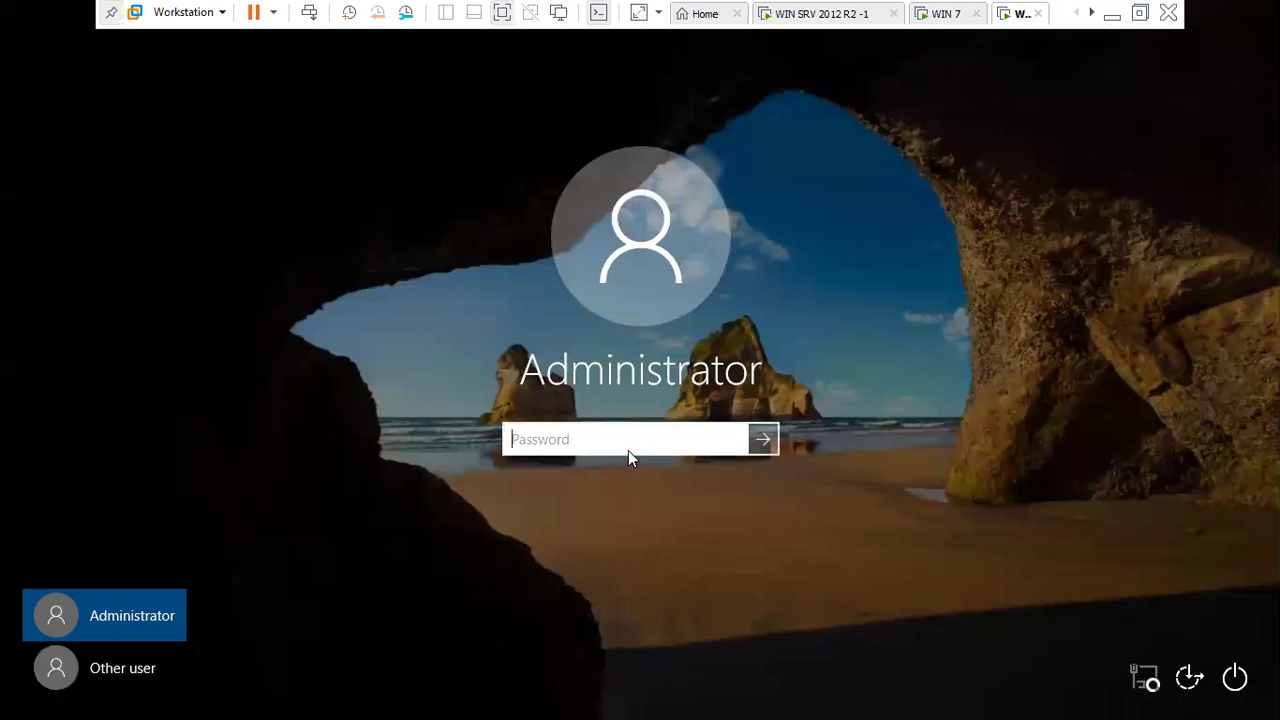
pyautogui.write('Pa$$w0rd')
pyautogui.press('Return')
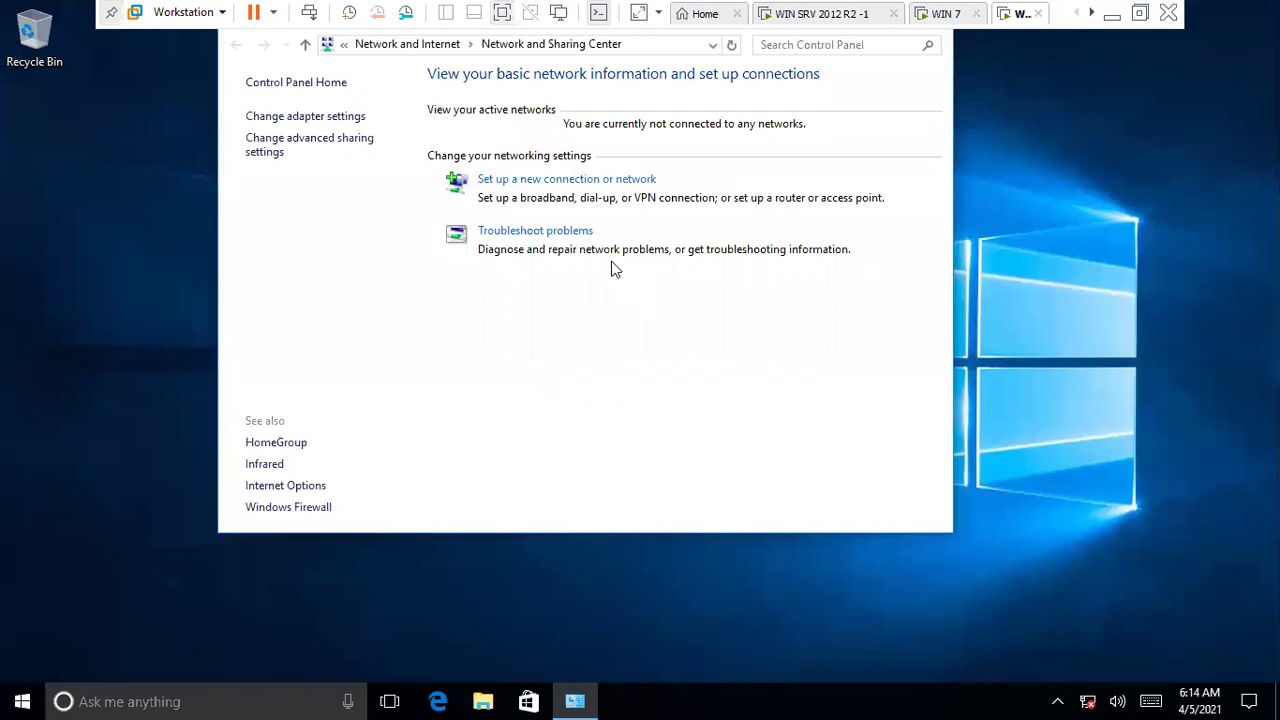
# - Enable the Ethernet0 adapter in the network adapter list
pyautogui.click(350, 118)
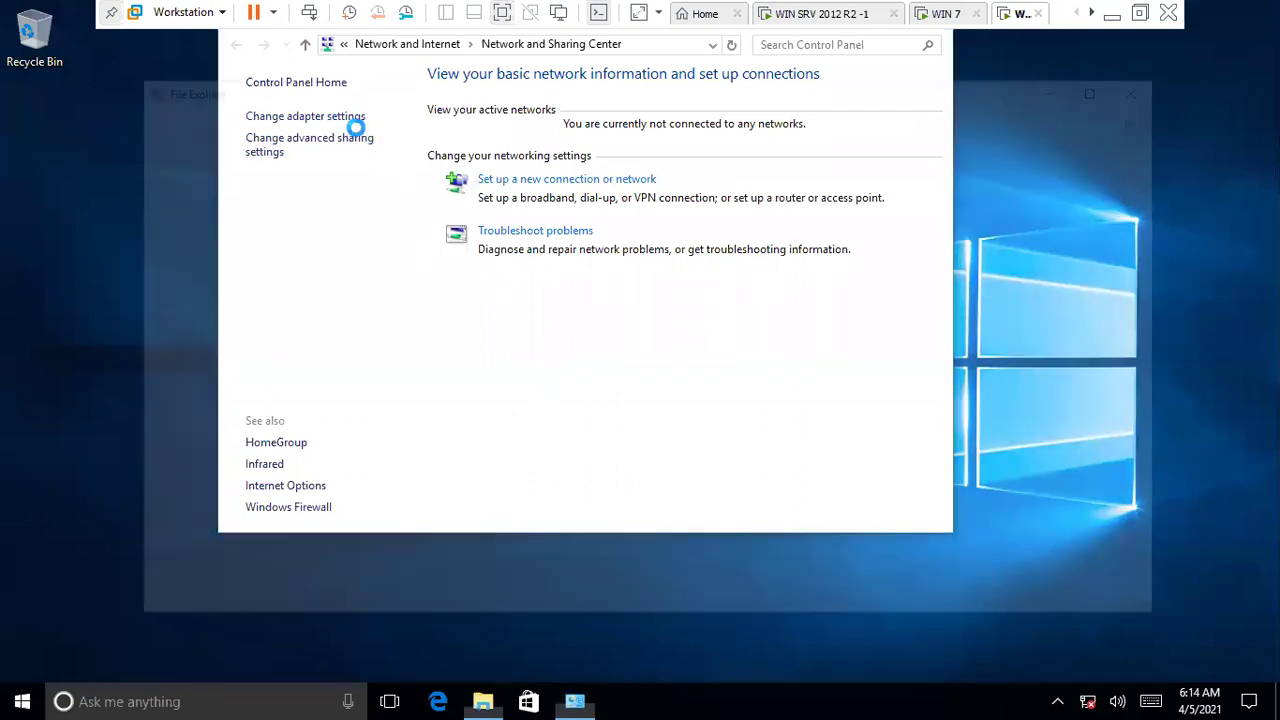
pyautogui.rightClick(315, 182)
pyautogui.click(274, 196)
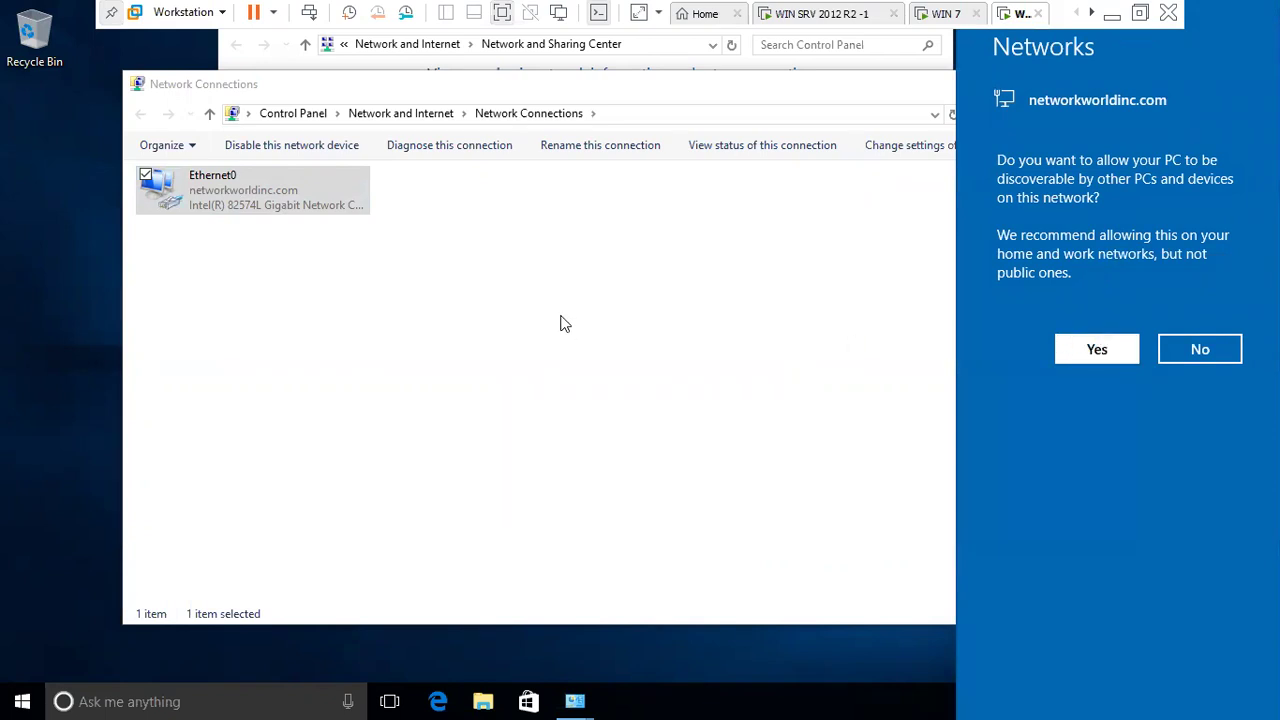
# - Confirm Ethernet0 leased 192.168.12.52, close its dialogs, and minimise VMware
pyautogui.rightClick(333, 204)
pyautogui.click(294, 234)
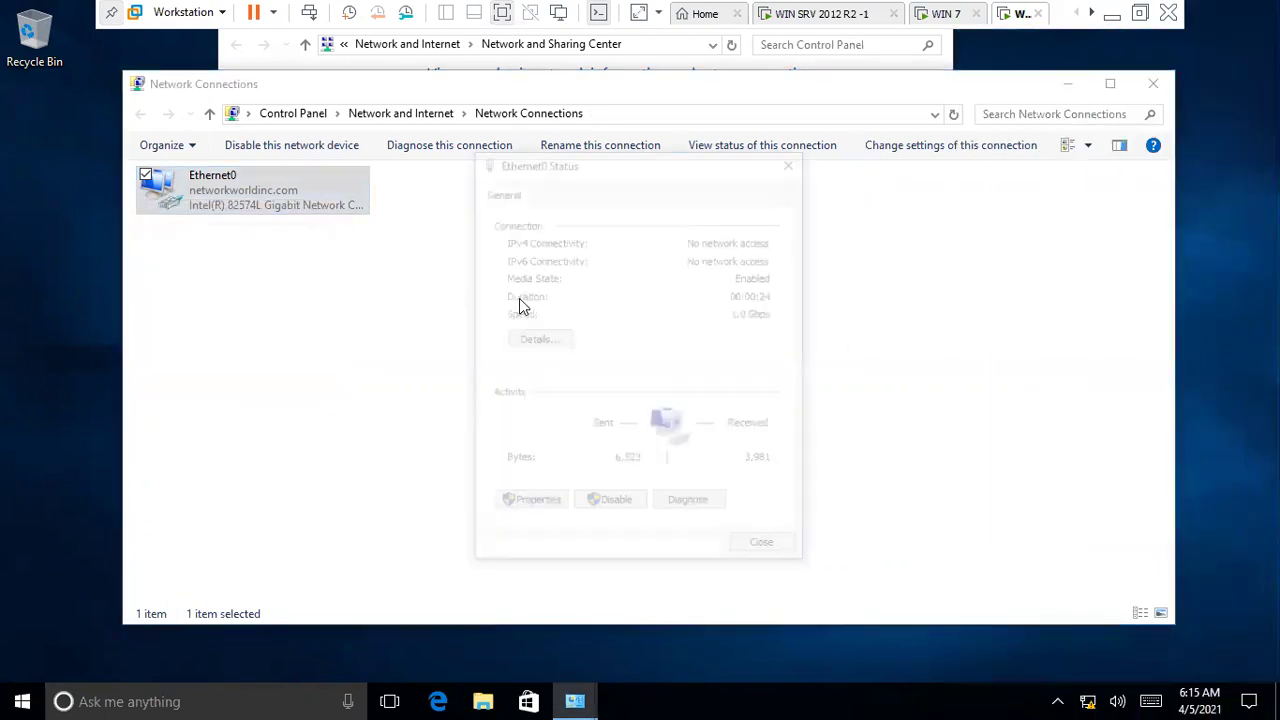
pyautogui.click(551, 338)
pyautogui.click(705, 330)
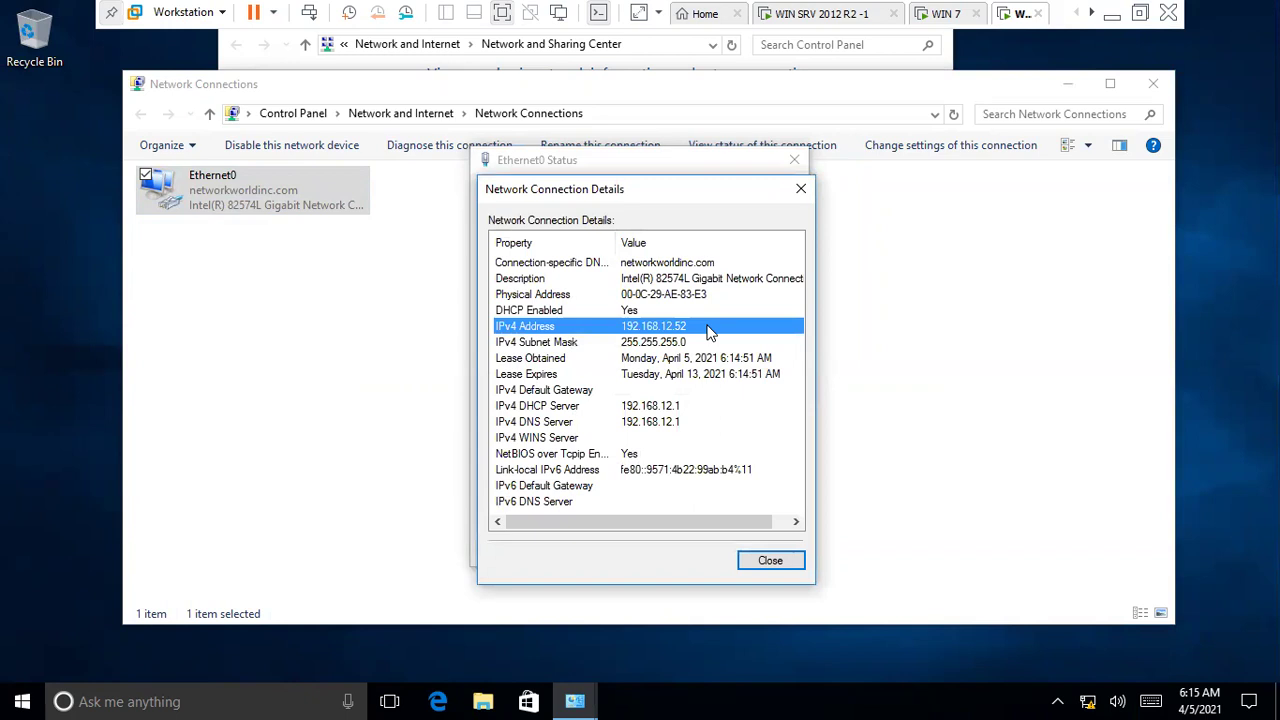
pyautogui.click(783, 563)
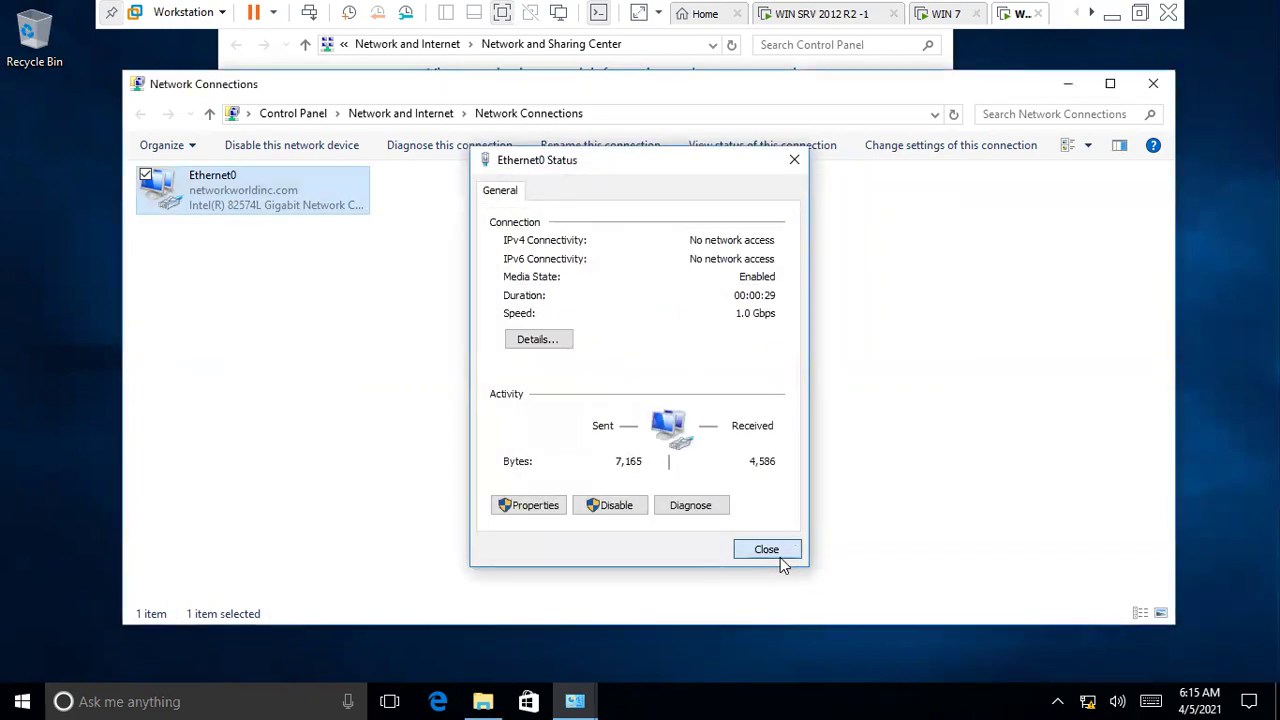
pyautogui.click(780, 557)
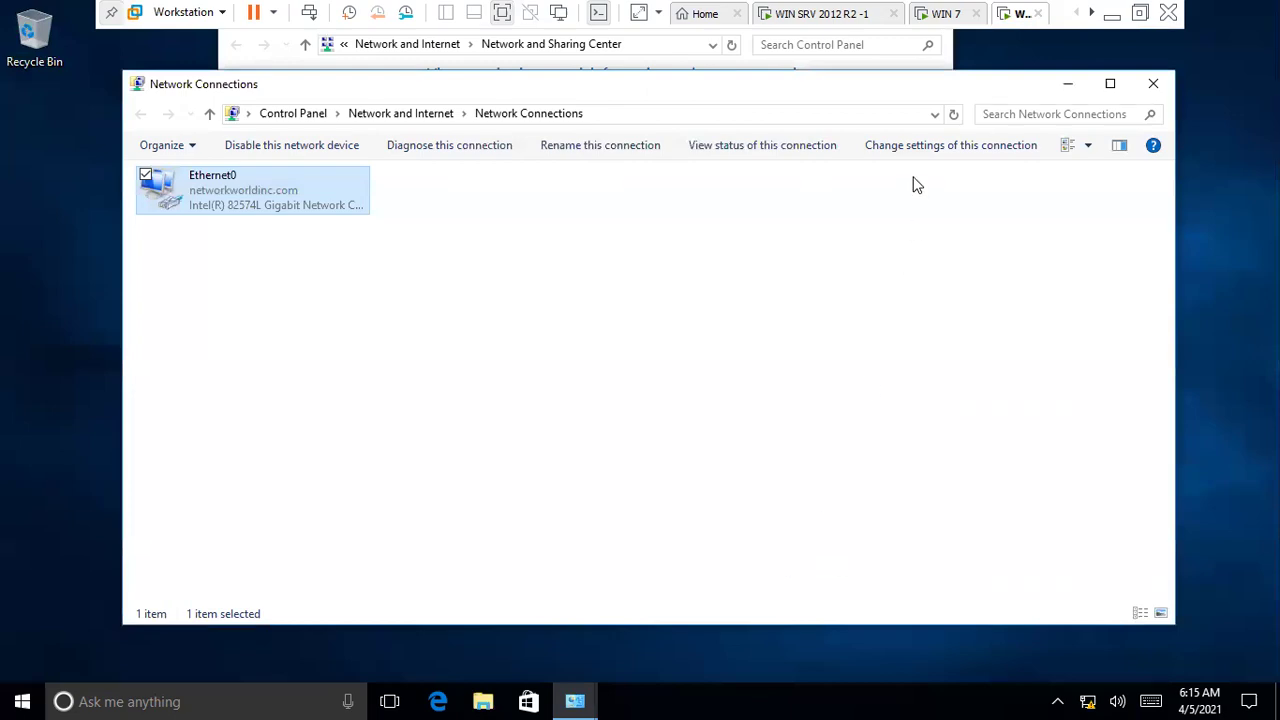
pyautogui.click(1112, 14)
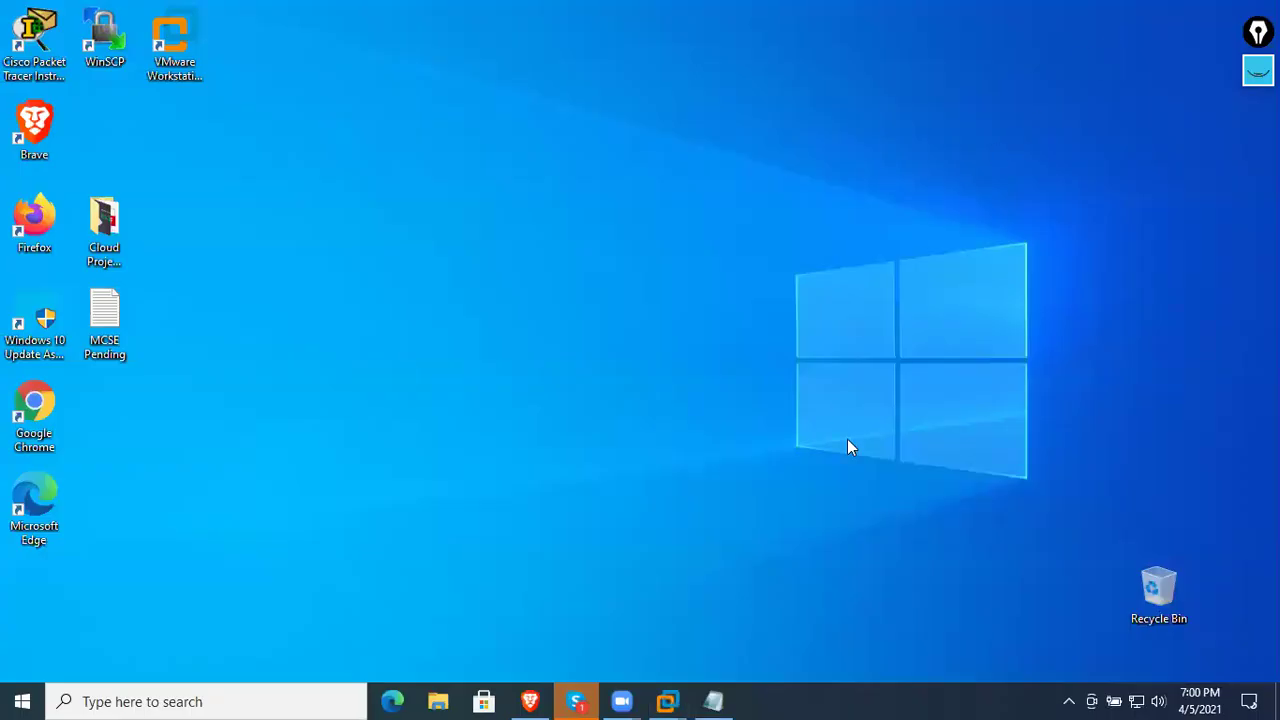
# - Bring out Epic Pen's freehand pen, sketch a test box, then erase it
pyautogui.click(1258, 70)
pyautogui.click(1258, 127)
pyautogui.moveTo(377, 245)
pyautogui.mouseDown()
pyautogui.moveTo(398, 314)
pyautogui.moveTo(410, 240)
pyautogui.moveTo(390, 329)
pyautogui.mouseUp()
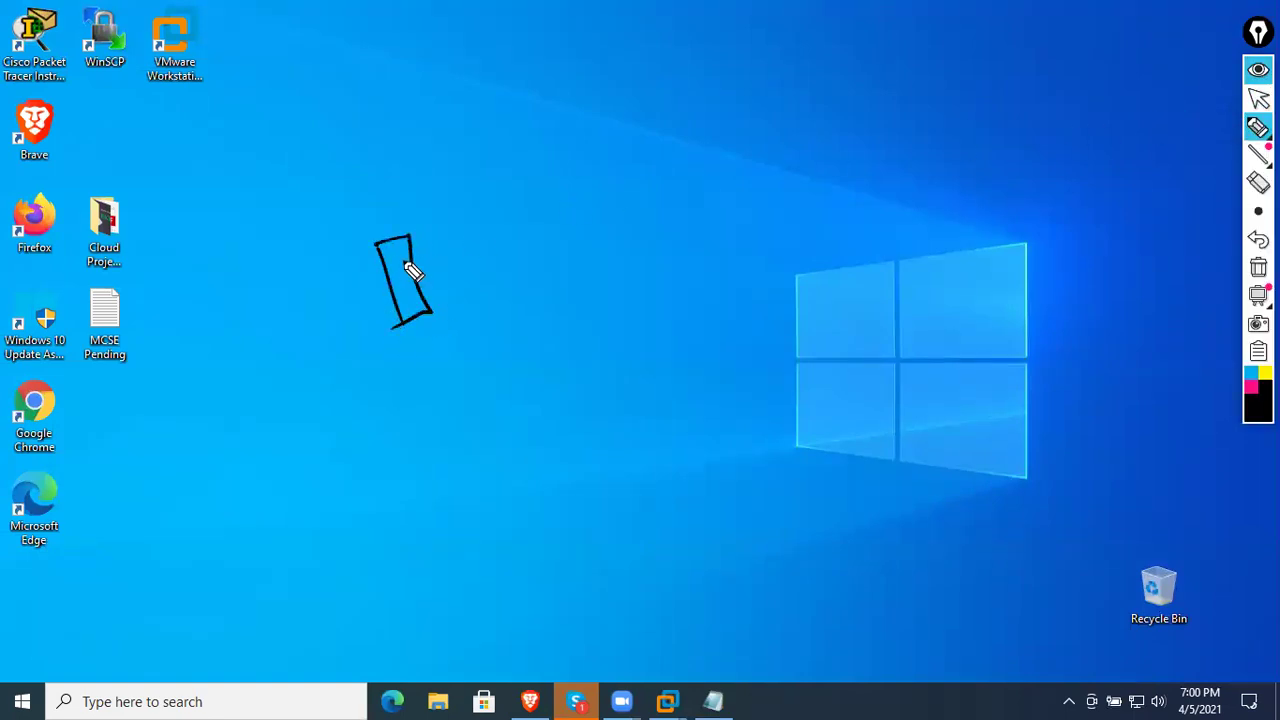
pyautogui.click(1258, 267)
# - Draw the router as a circled X labelled 192.168.30.1
pyautogui.moveTo(423, 250)
pyautogui.mouseDown()
pyautogui.moveTo(441, 255)
pyautogui.moveTo(440, 286)
pyautogui.mouseUp()
pyautogui.moveTo(440, 250); pyautogui.dragTo(396, 296)
pyautogui.moveTo(386, 193)
pyautogui.mouseDown()
pyautogui.moveTo(390, 214)
pyautogui.moveTo(456, 186)
pyautogui.mouseUp()
pyautogui.click(449, 190)
pyautogui.moveTo(478, 162)
pyautogui.mouseDown()
pyautogui.moveTo(484, 181)
pyautogui.moveTo(500, 163)
pyautogui.moveTo(505, 176)
pyautogui.mouseUp()
pyautogui.click(517, 152)
pyautogui.moveTo(524, 132); pyautogui.dragTo(530, 158)
pyautogui.moveTo(552, 130); pyautogui.dragTo(594, 125)
pyautogui.click(569, 125)
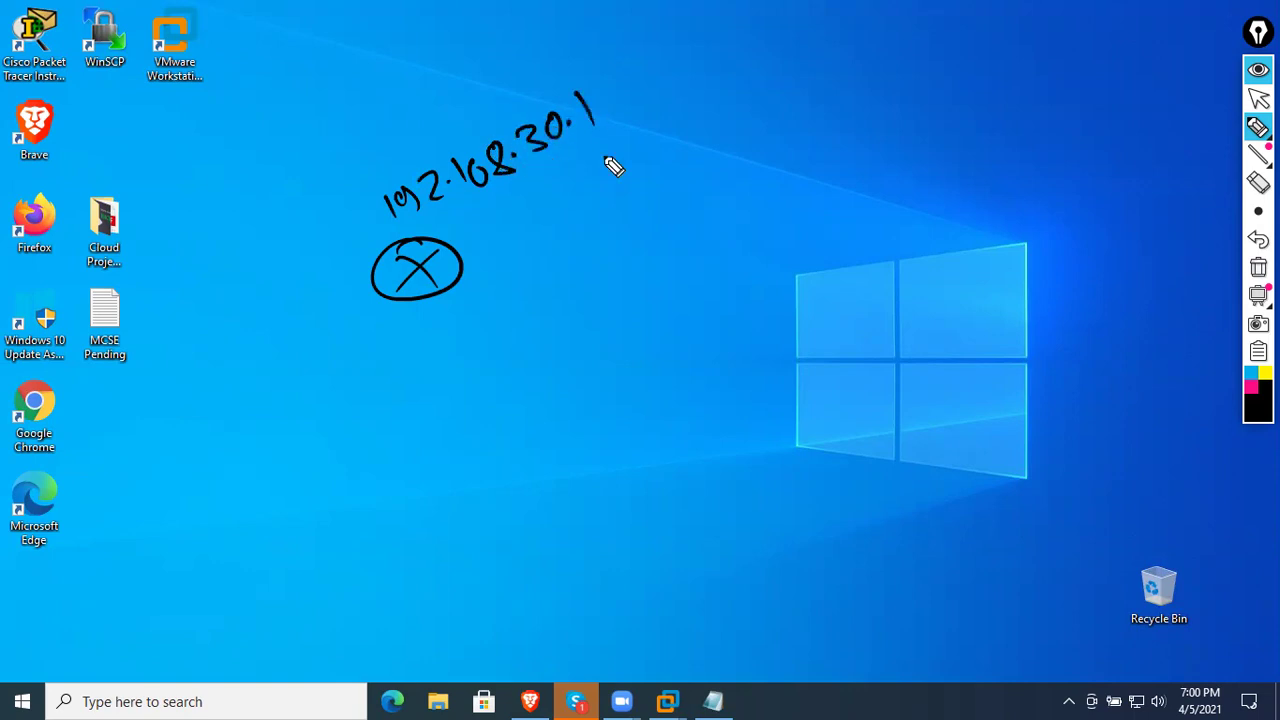
# - Draw the server box labelled 192.168.12.1
pyautogui.moveTo(830, 160); pyautogui.dragTo(838, 225)
pyautogui.moveTo(822, 157)
pyautogui.mouseDown()
pyautogui.moveTo(876, 151)
pyautogui.moveTo(850, 227)
pyautogui.mouseUp()
pyautogui.moveTo(914, 160)
pyautogui.mouseDown()
pyautogui.moveTo(917, 184)
pyautogui.moveTo(1002, 157)
pyautogui.mouseUp()
pyautogui.click(986, 154)
pyautogui.moveTo(1022, 124)
pyautogui.mouseDown()
pyautogui.moveTo(1014, 148)
pyautogui.moveTo(1046, 148)
pyautogui.moveTo(1101, 113)
pyautogui.moveTo(1133, 118)
pyautogui.mouseUp()
pyautogui.click(1062, 135)
pyautogui.click(1116, 111)
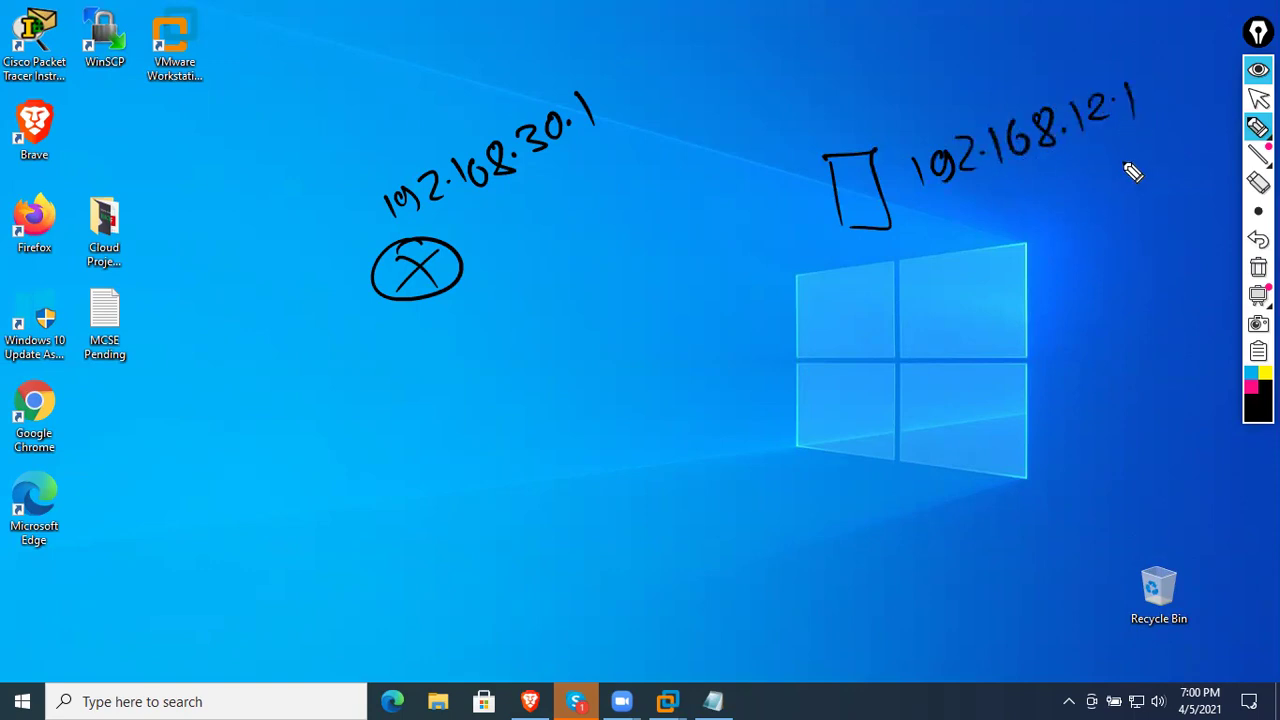
# - Draw the switch box linked to the router, label SW and vmt, and connect to the server
pyautogui.moveTo(590, 326)
pyautogui.mouseDown()
pyautogui.moveTo(716, 305)
pyautogui.moveTo(592, 372)
pyautogui.mouseUp()
pyautogui.moveTo(463, 270)
pyautogui.mouseDown()
pyautogui.moveTo(560, 286)
pyautogui.moveTo(640, 322)
pyautogui.mouseUp()
pyautogui.moveTo(668, 382)
pyautogui.mouseDown()
pyautogui.moveTo(640, 408)
pyautogui.moveTo(714, 378)
pyautogui.mouseUp()
pyautogui.moveTo(855, 272)
pyautogui.mouseDown()
pyautogui.moveTo(943, 300)
pyautogui.moveTo(923, 340)
pyautogui.moveTo(983, 310)
pyautogui.moveTo(996, 320)
pyautogui.mouseUp()
pyautogui.moveTo(716, 312); pyautogui.dragTo(858, 314)
pyautogui.moveTo(849, 198); pyautogui.dragTo(875, 312)
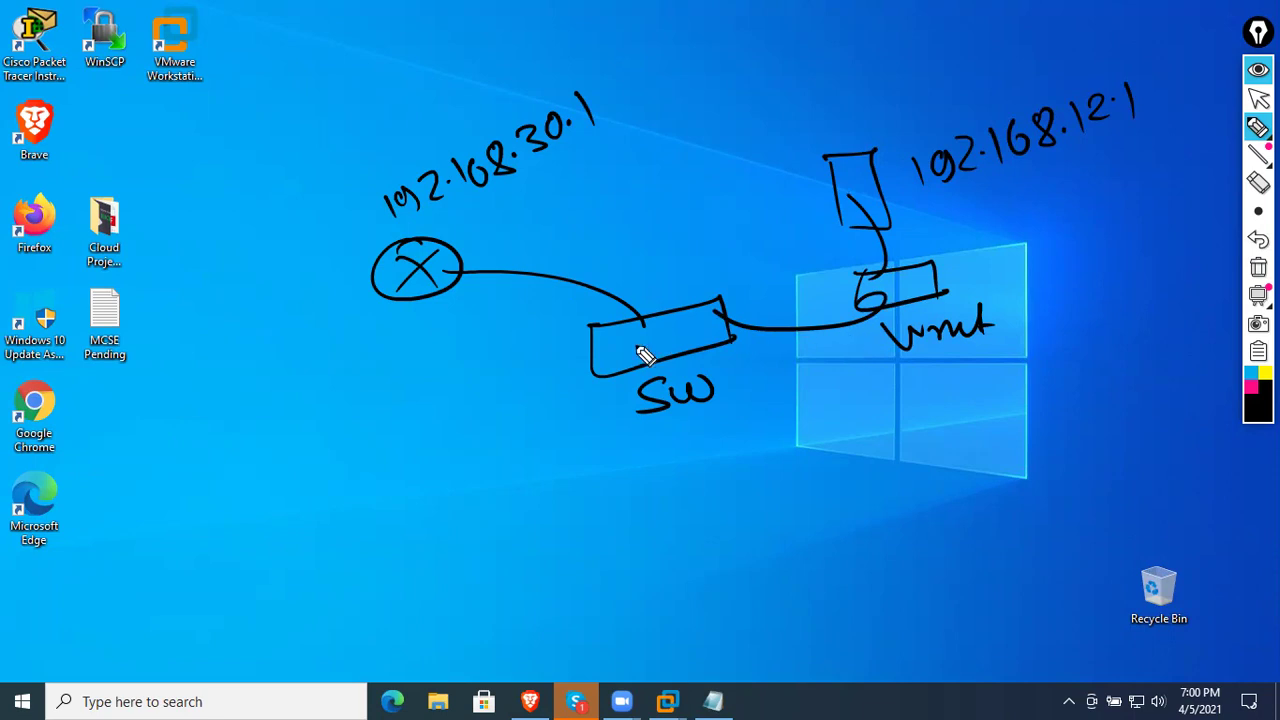
pyautogui.click(1251, 386)
# - Draw pink arrows curving from the SW box out to the left and right
pyautogui.moveTo(685, 357); pyautogui.dragTo(703, 366)
pyautogui.moveTo(733, 407)
pyautogui.mouseDown()
pyautogui.moveTo(766, 554)
pyautogui.moveTo(750, 577)
pyautogui.mouseUp()
pyautogui.moveTo(708, 336)
pyautogui.mouseDown()
pyautogui.moveTo(786, 396)
pyautogui.moveTo(892, 535)
pyautogui.moveTo(880, 562)
pyautogui.mouseUp()
pyautogui.moveTo(694, 546); pyautogui.dragTo(312, 198)
pyautogui.moveTo(265, 268); pyautogui.dragTo(322, 210)
pyautogui.moveTo(828, 598)
pyautogui.mouseDown()
pyautogui.moveTo(920, 580)
pyautogui.moveTo(1103, 245)
pyautogui.mouseUp()
# - Add pink notes beside the left arrow and near 192.168.12.1, then clear all annotations
pyautogui.moveTo(188, 414); pyautogui.dragTo(233, 455)
pyautogui.moveTo(224, 403)
pyautogui.mouseDown()
pyautogui.moveTo(244, 432)
pyautogui.moveTo(242, 412)
pyautogui.mouseUp()
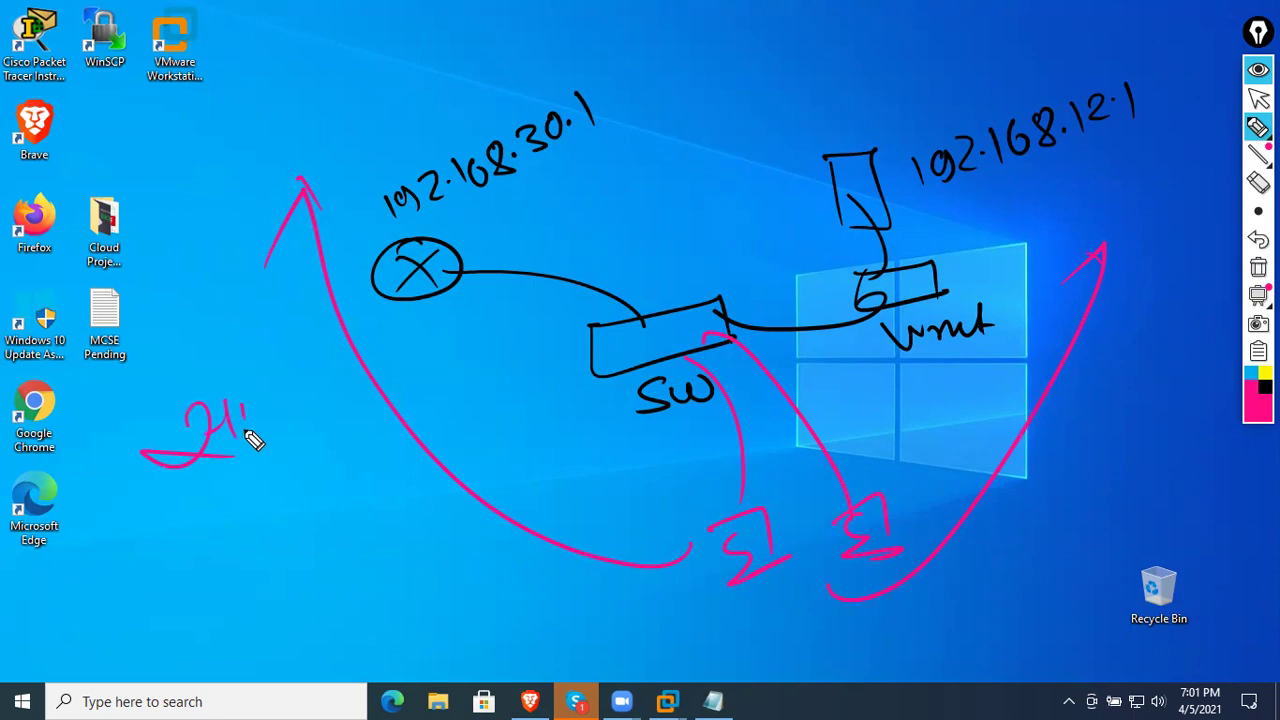
pyautogui.moveTo(1030, 190)
pyautogui.mouseDown()
pyautogui.moveTo(1050, 224)
pyautogui.moveTo(1066, 212)
pyautogui.mouseUp()
pyautogui.moveTo(1074, 188)
pyautogui.mouseDown()
pyautogui.moveTo(1073, 199)
pyautogui.moveTo(1131, 214)
pyautogui.moveTo(1057, 194)
pyautogui.moveTo(1063, 266)
pyautogui.moveTo(1050, 250)
pyautogui.mouseUp()
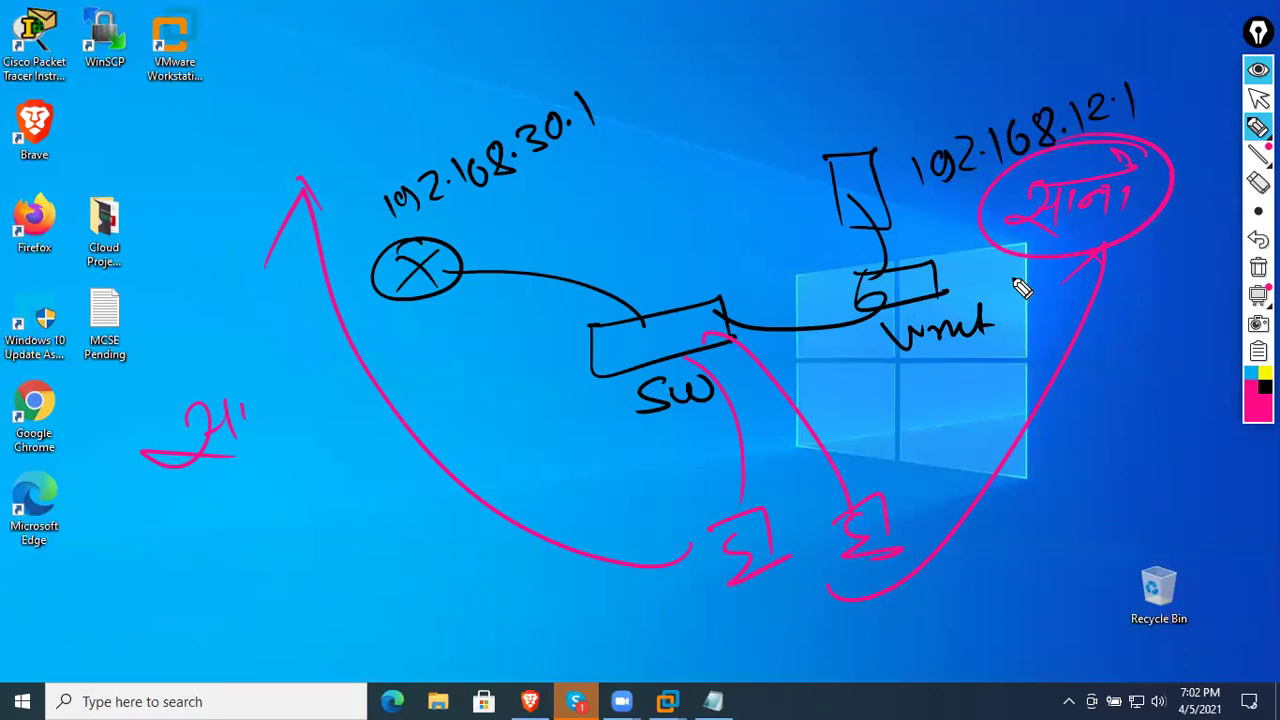
pyautogui.click(1258, 267)
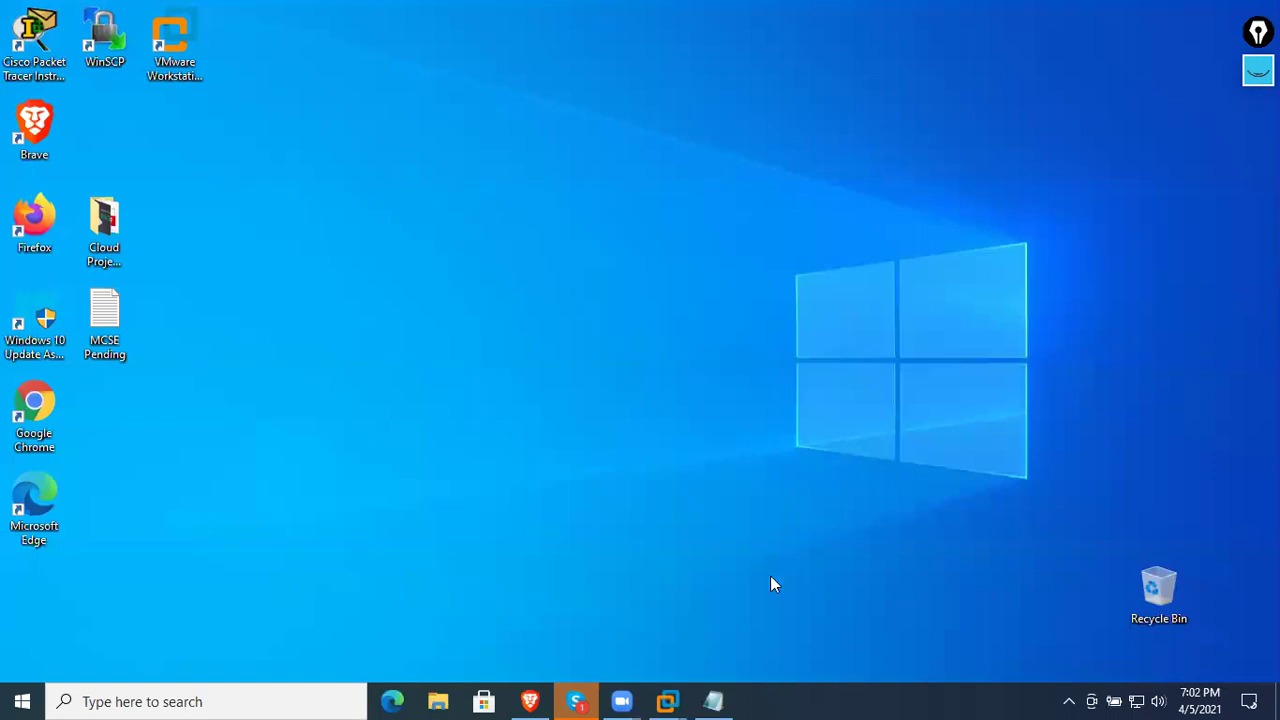
# - On the WIN SRV 2012 R2 server, expand the 192.168.12.0 scope and show its Address Leases
pyautogui.moveTo(667, 701)
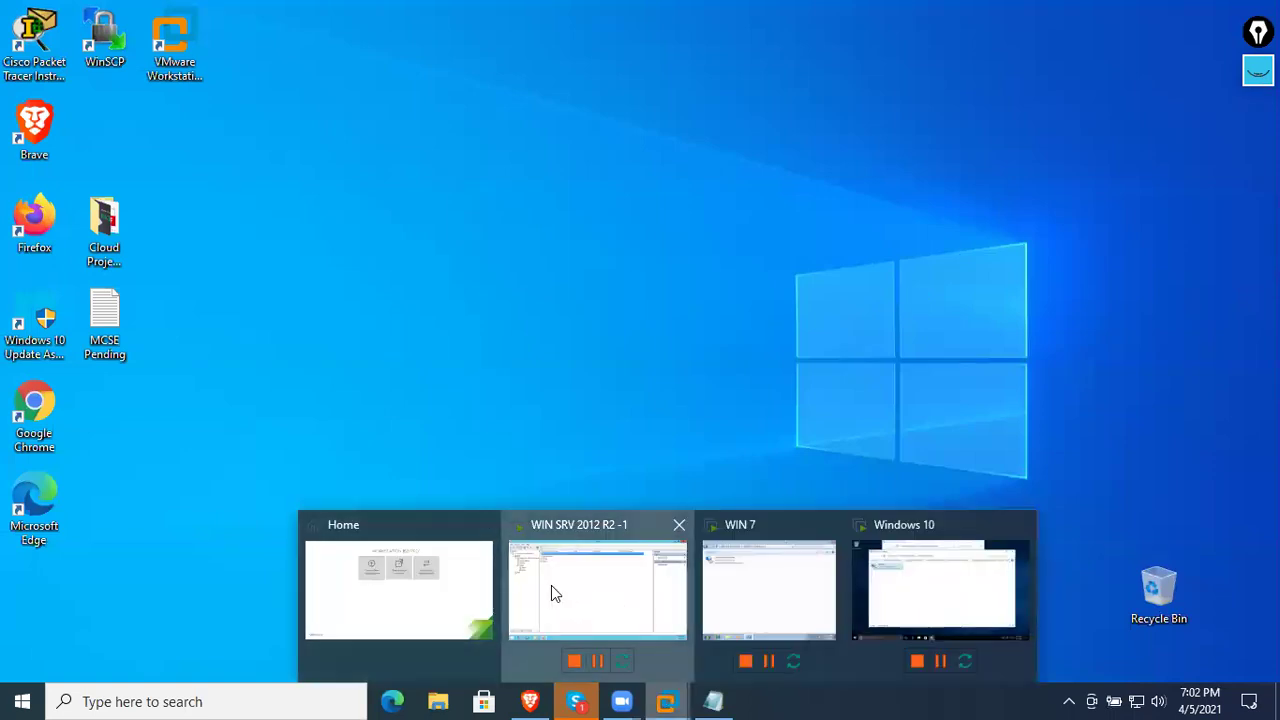
pyautogui.click(551, 590)
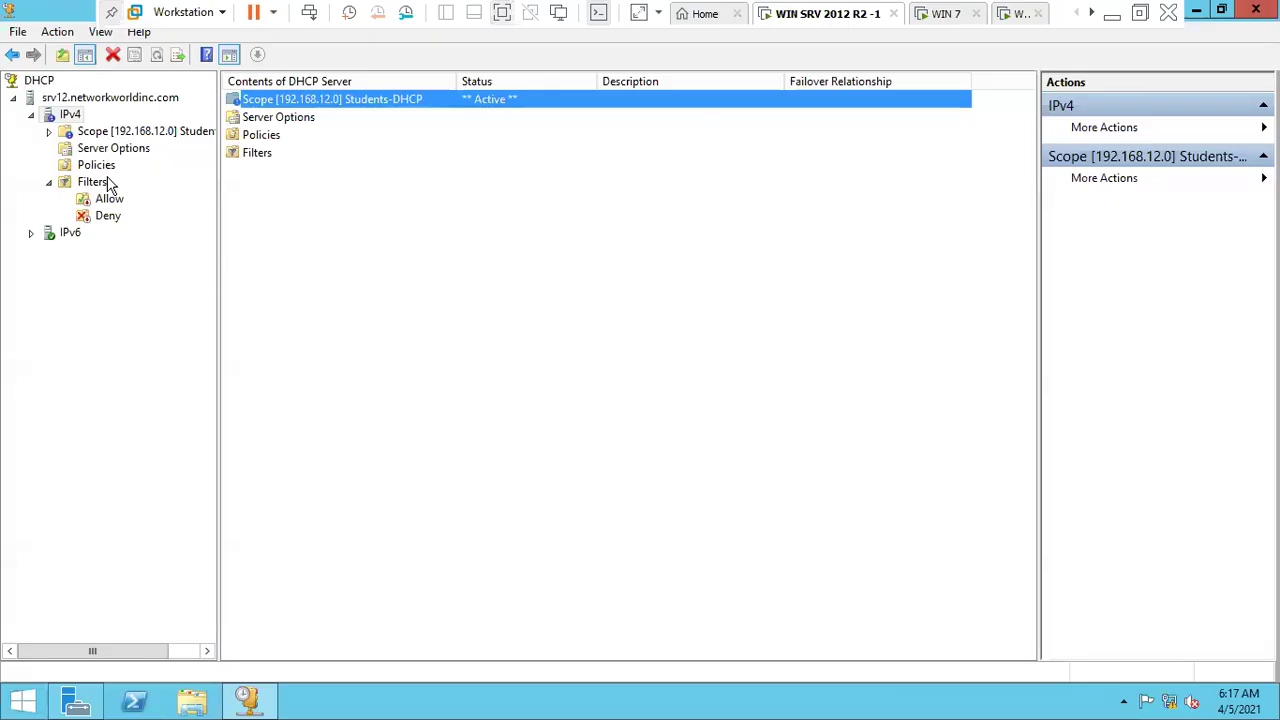
pyautogui.click(112, 135)
pyautogui.doubleClick(112, 135)
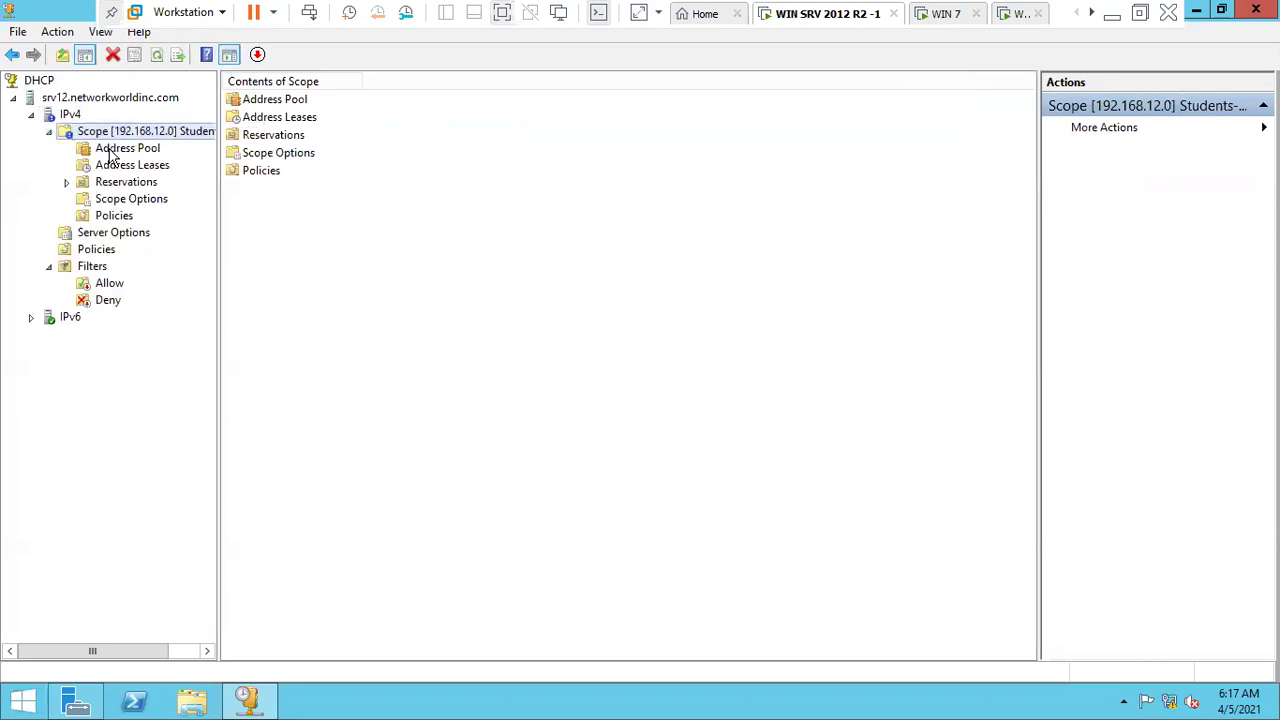
pyautogui.click(110, 148)
pyautogui.click(155, 167)
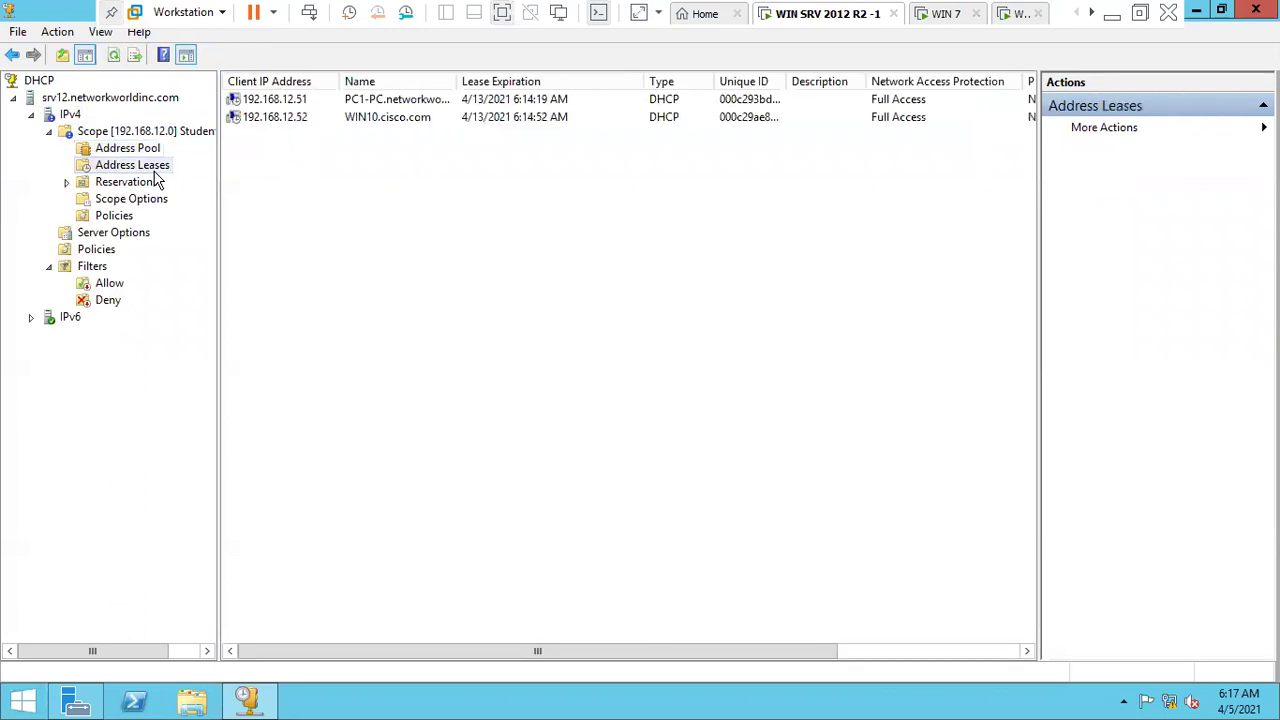
# - Widen the Name column to read the client names for leases 192.168.12.51 and 192.168.12.52
pyautogui.click(393, 104)
pyautogui.moveTo(537, 81); pyautogui.dragTo(631, 78)
pyautogui.click(412, 120)
pyautogui.click(407, 102)
pyautogui.click(414, 137)
pyautogui.click(405, 114)
pyautogui.click(403, 102)
pyautogui.click(401, 118)
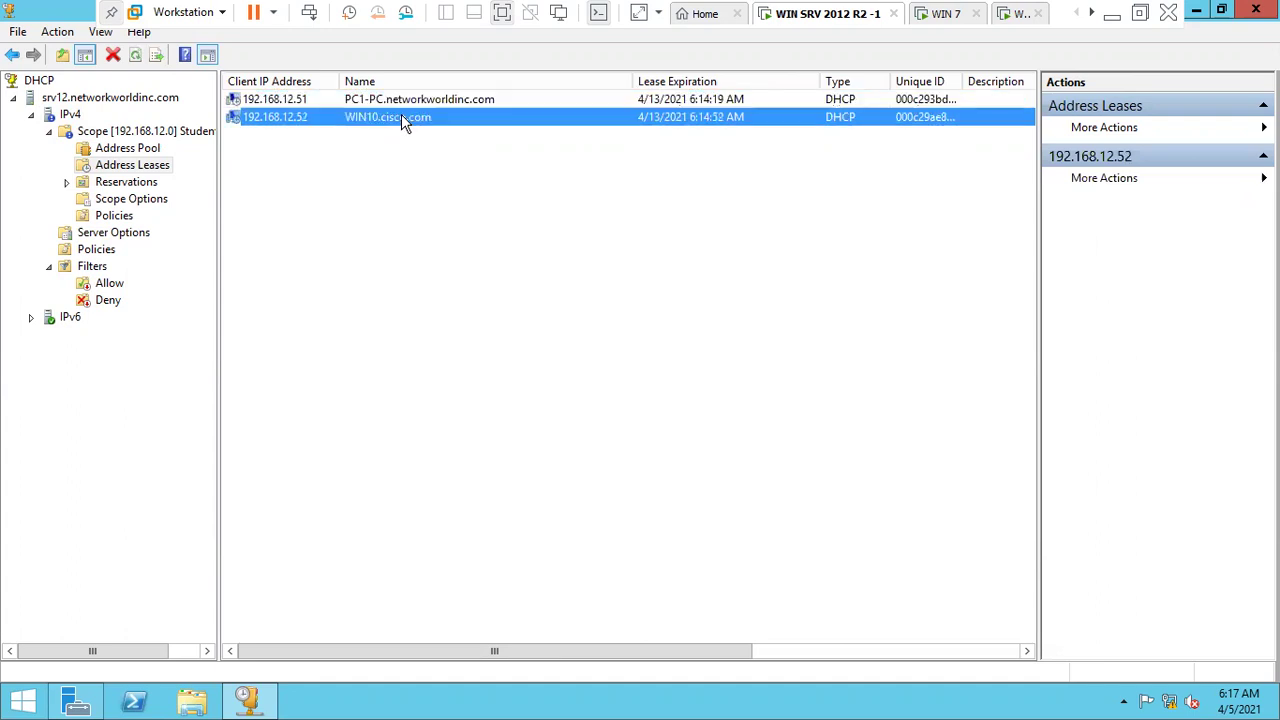
# - Refresh the address lease list and select the 192.168.12.51 lease
pyautogui.rightClick(420, 167)
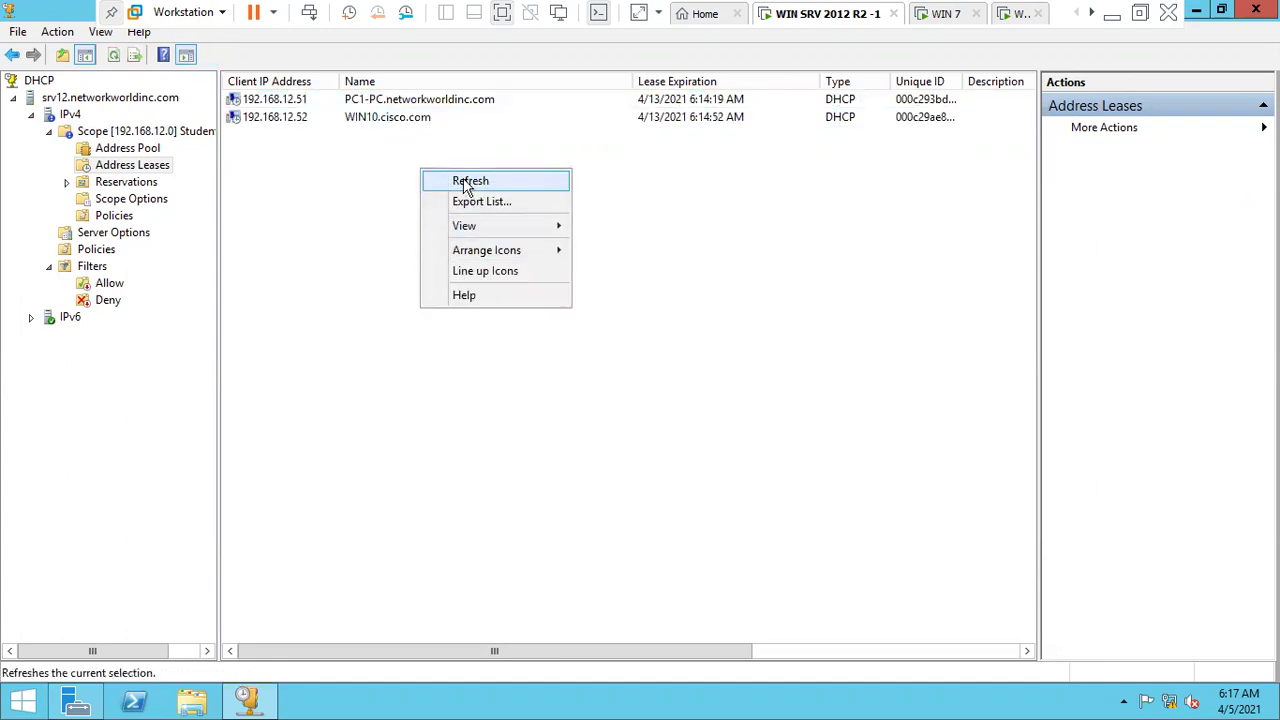
pyautogui.click(470, 182)
pyautogui.click(366, 104)
pyautogui.click(935, 14)
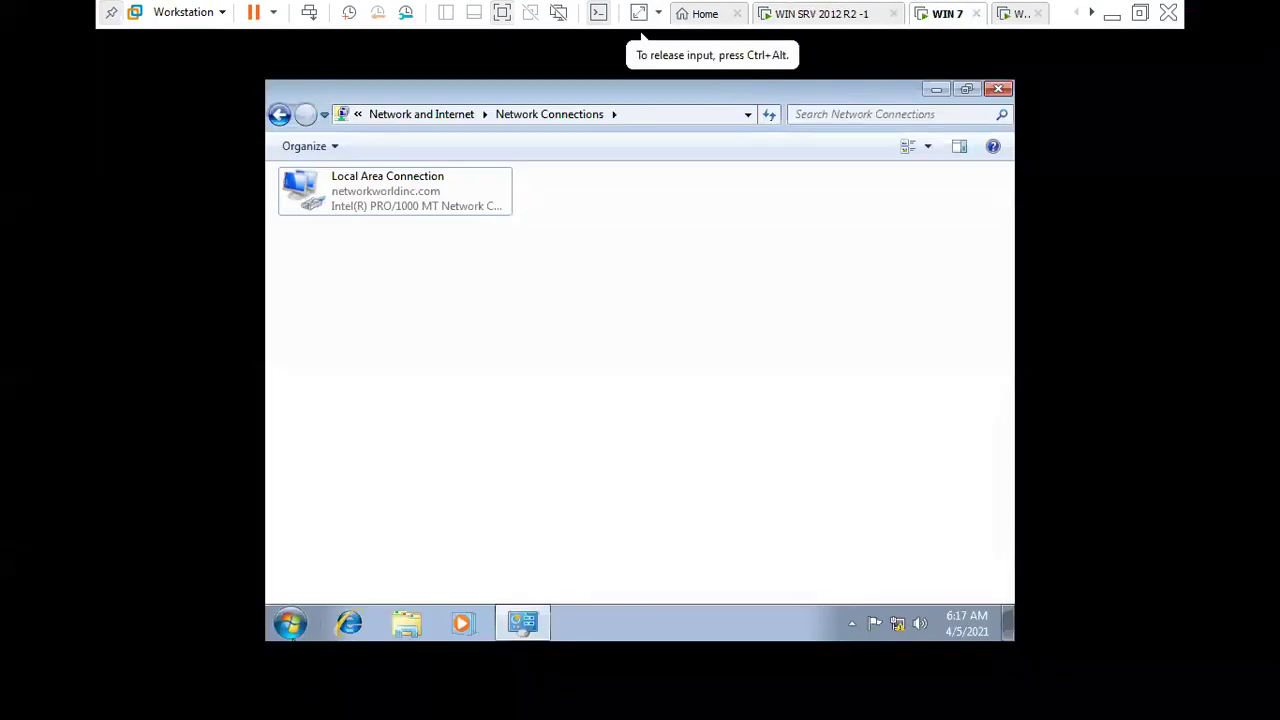
# - Open Windows 7's Computer Name/Domain Changes from Computer > Properties > Change settings
pyautogui.press('super')
pyautogui.rightClick(573, 407)
pyautogui.click(614, 566)
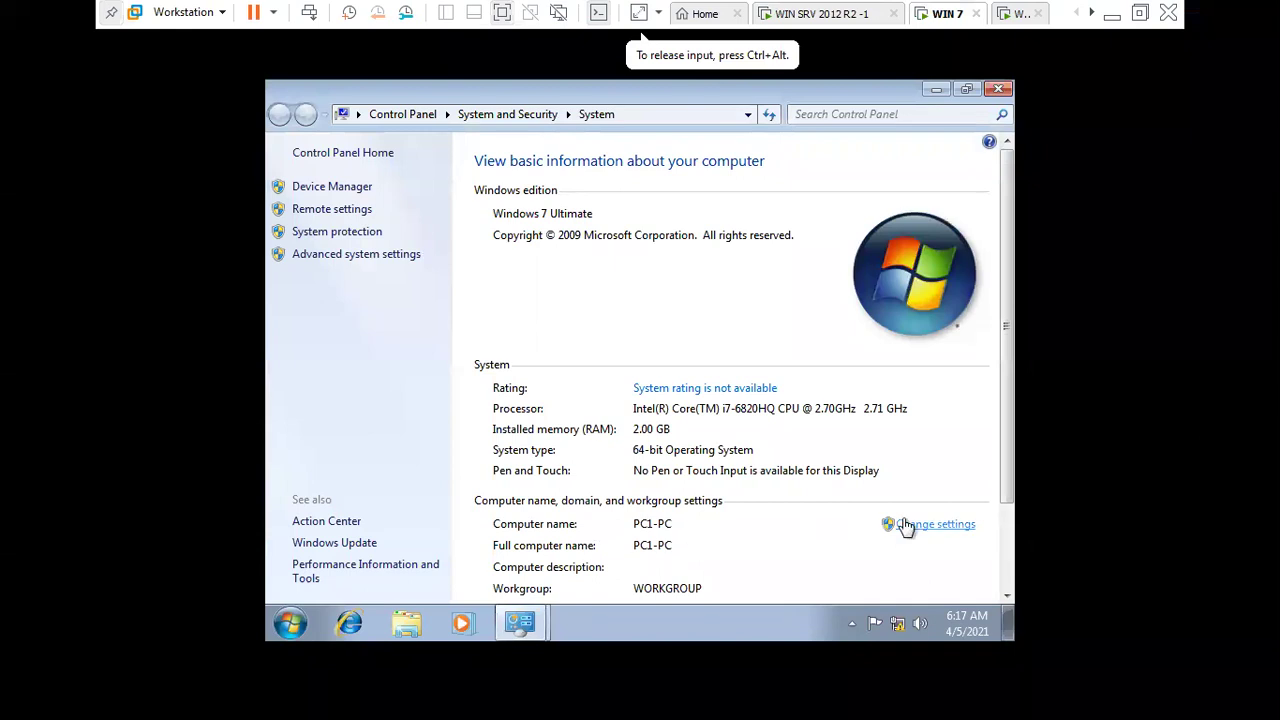
pyautogui.click(905, 527)
pyautogui.click(685, 432)
# - Rename the computer from PC1-PC to WIN7 and acknowledge the restart notice
pyautogui.doubleClick(491, 312)
pyautogui.press('BackSpace')
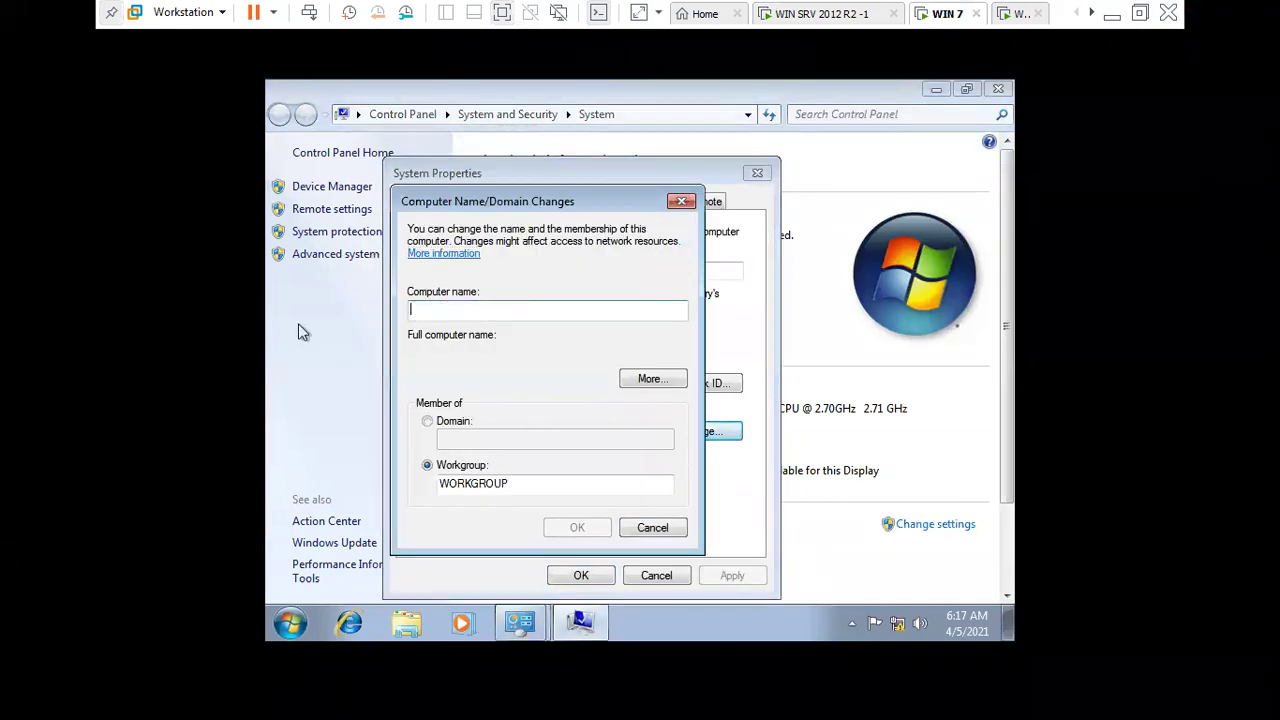
pyautogui.hotkey('shift', 'F10')
pyautogui.press('Escape')
pyautogui.write('WIN7')
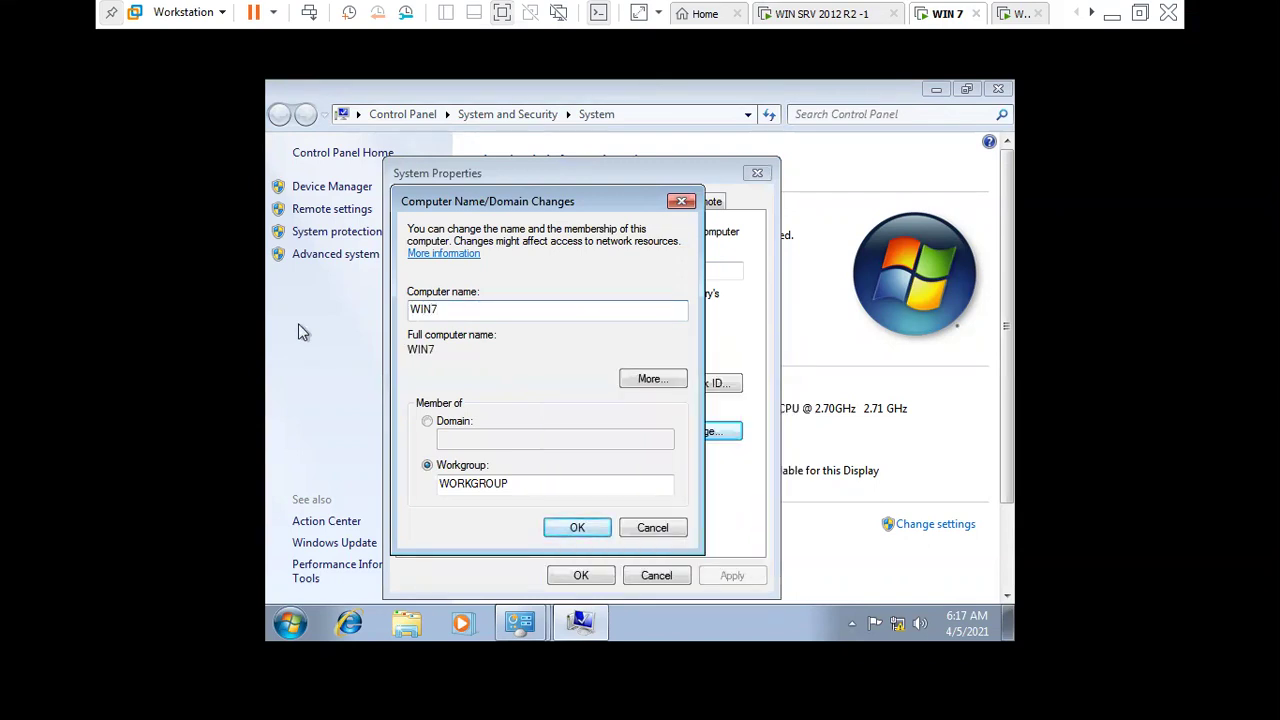
pyautogui.press('Return')
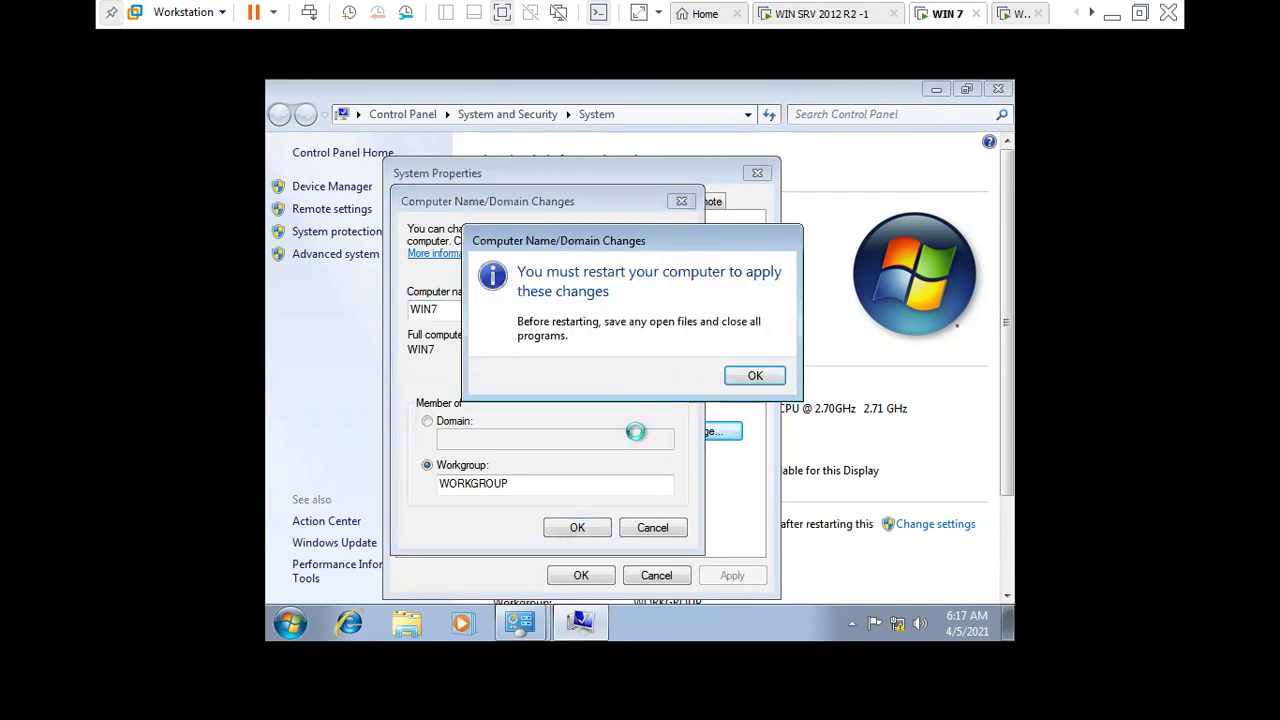
pyautogui.click(752, 376)
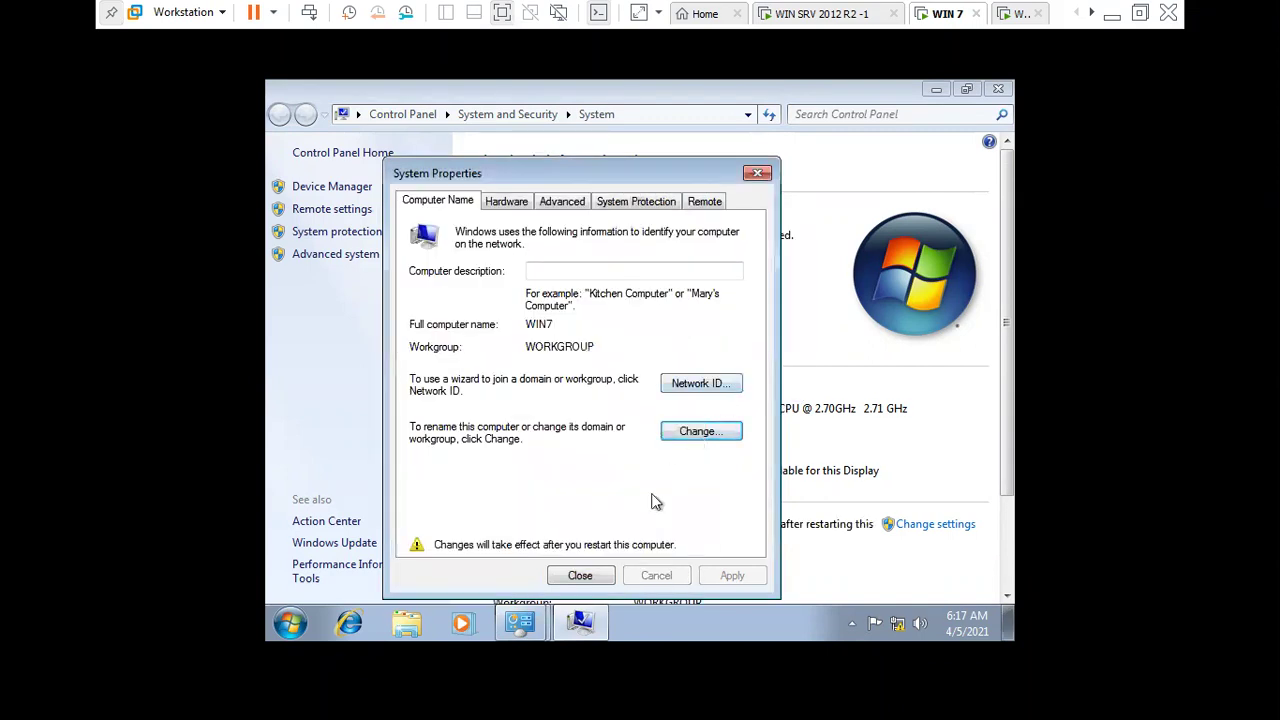
pyautogui.click(581, 575)
# - Restart Windows 7 and sign back in as Administrator with the account password
pyautogui.click(645, 372)
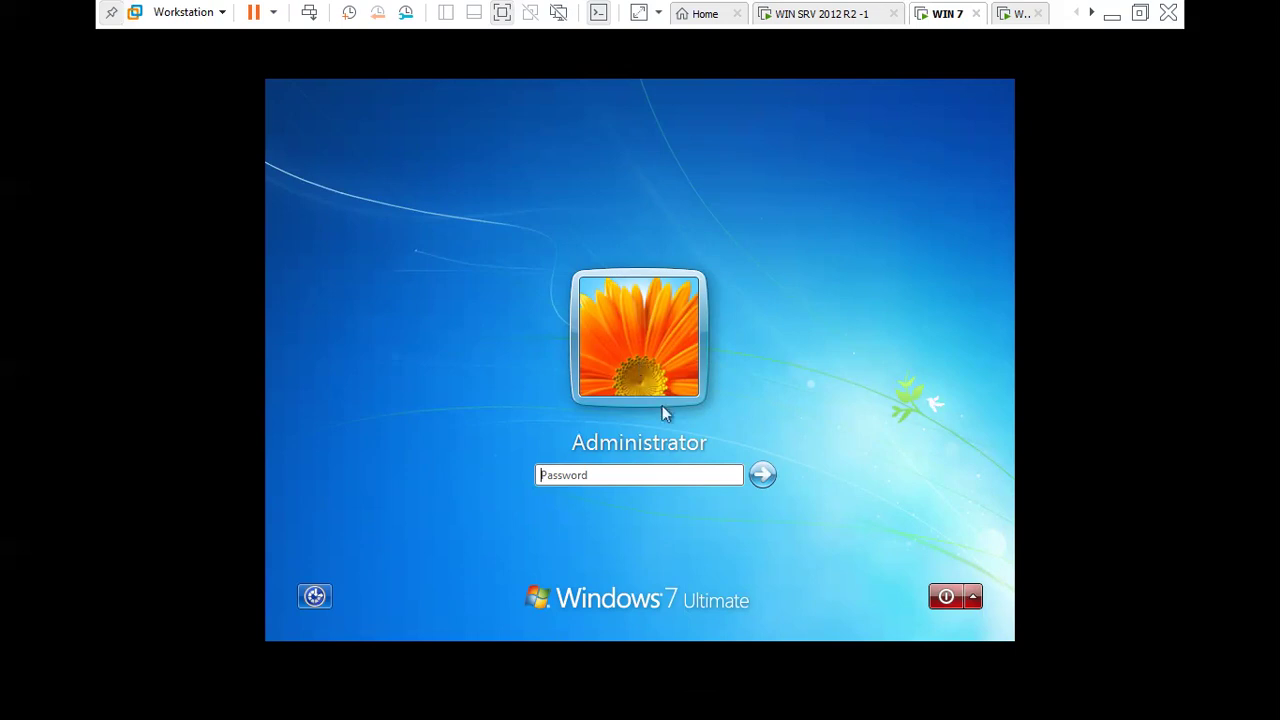
pyautogui.click(656, 475)
pyautogui.write('P@ssw0rd')
pyautogui.press('Return')
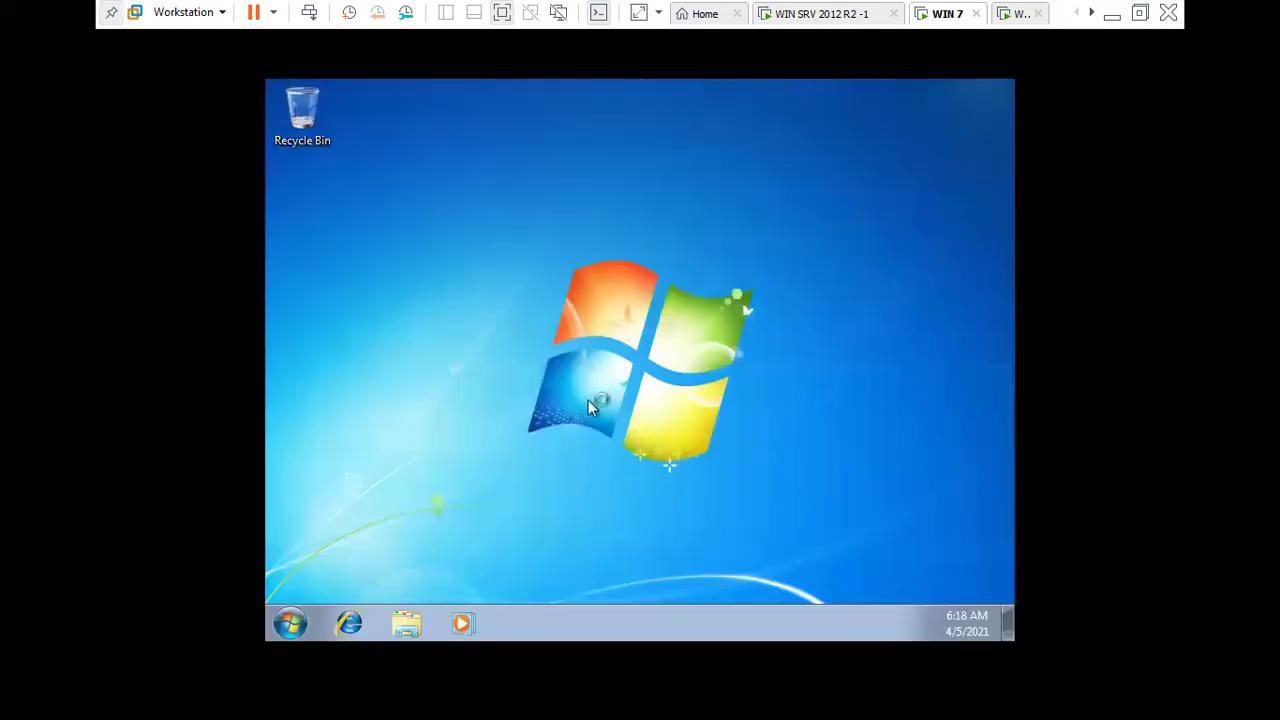
# - Refresh the WIN7 desktop and check the new machine name in the Computer window
pyautogui.rightClick(588, 400)
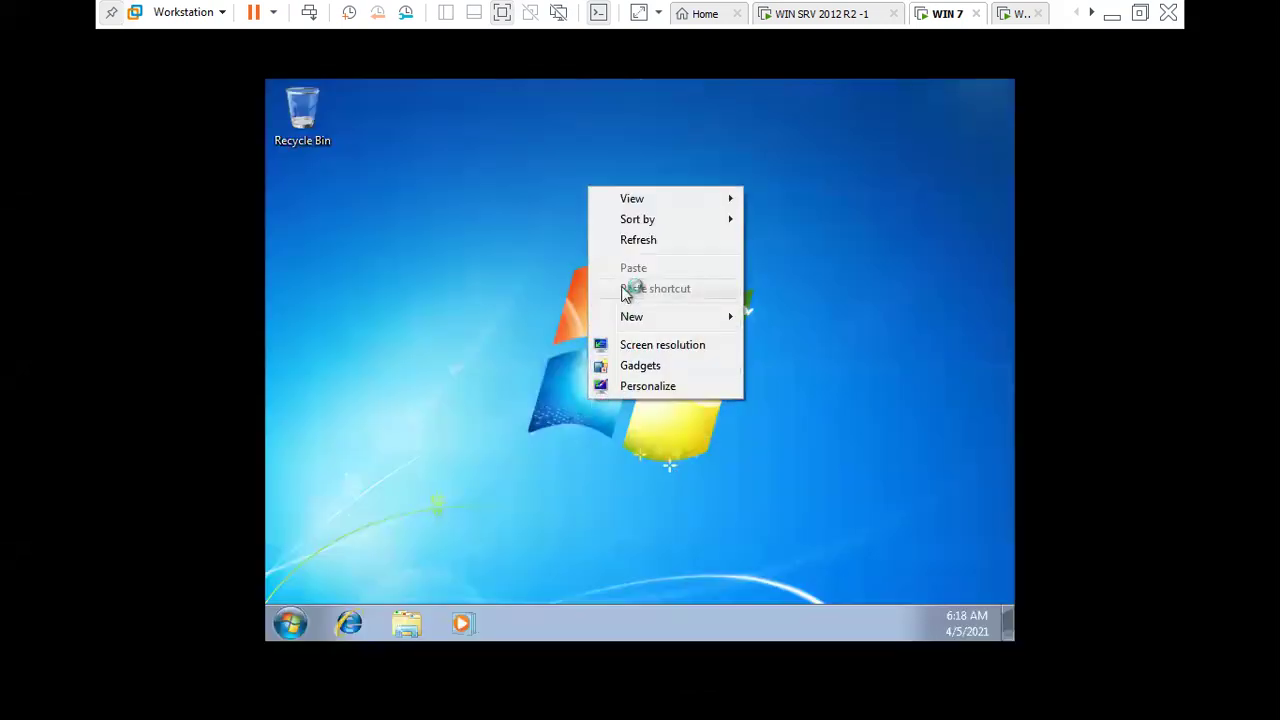
pyautogui.click(636, 241)
pyautogui.rightClick(633, 250)
pyautogui.click(657, 303)
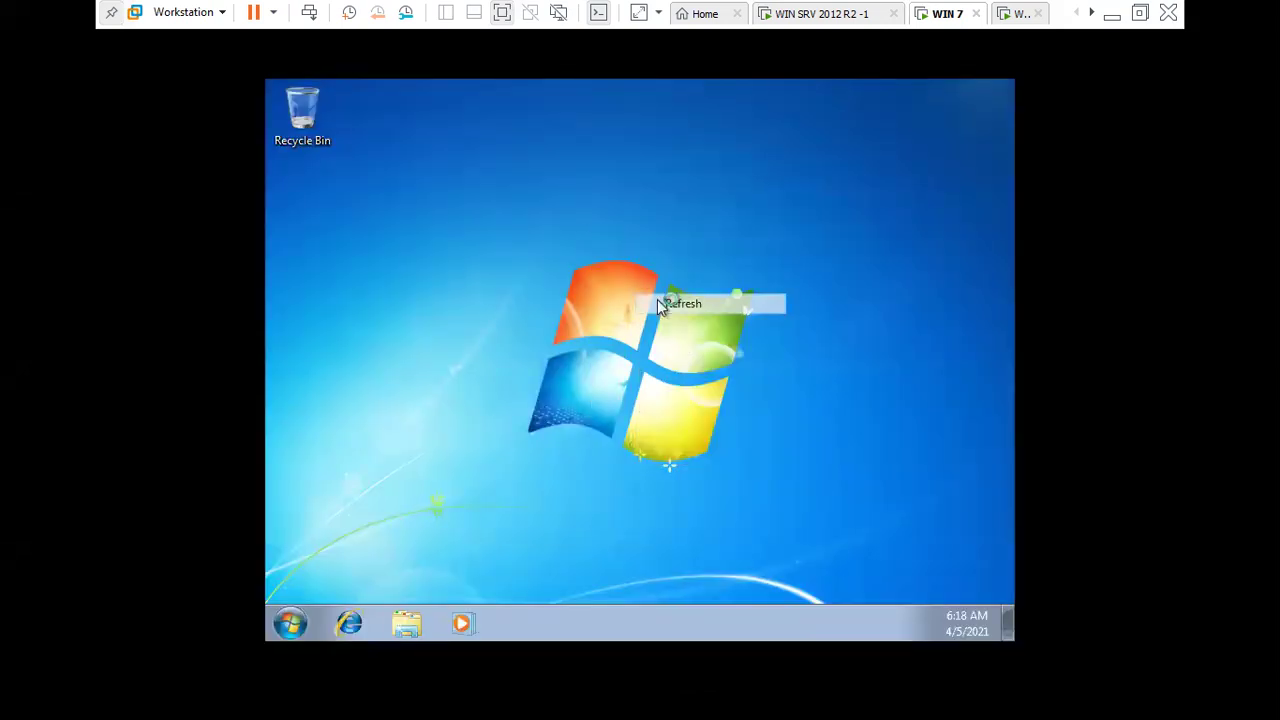
pyautogui.click(304, 620)
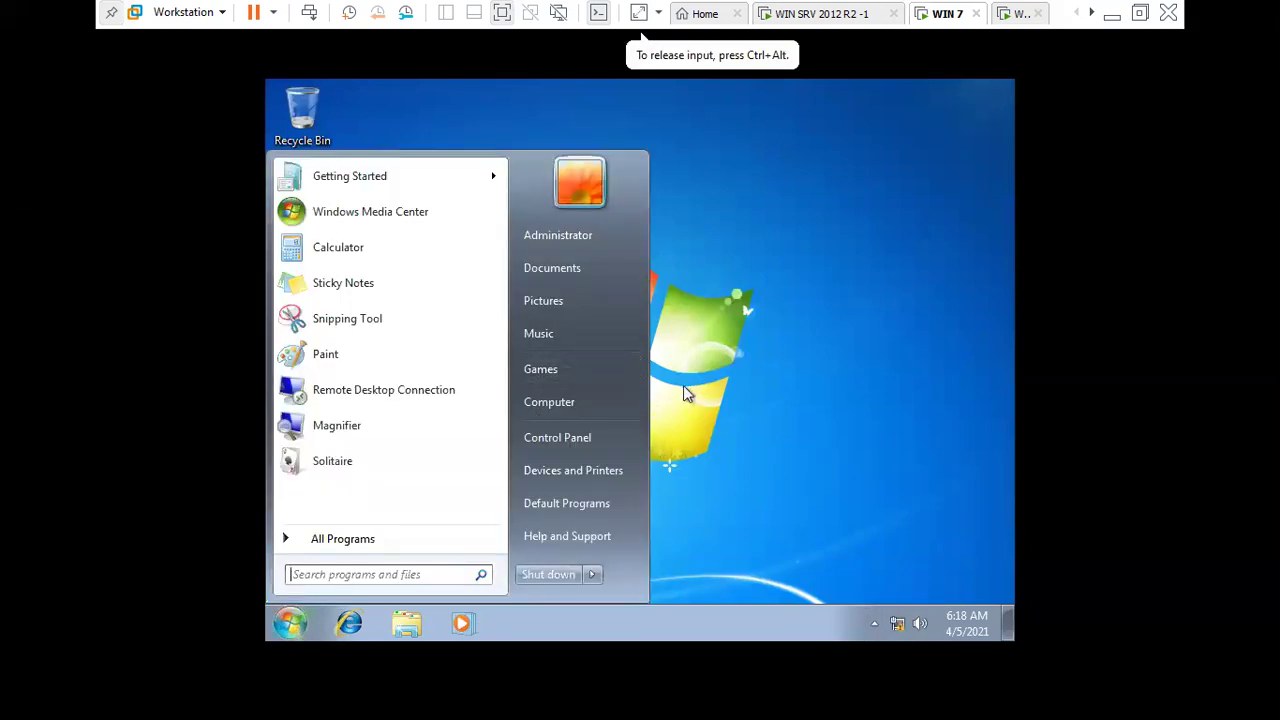
pyautogui.click(607, 403)
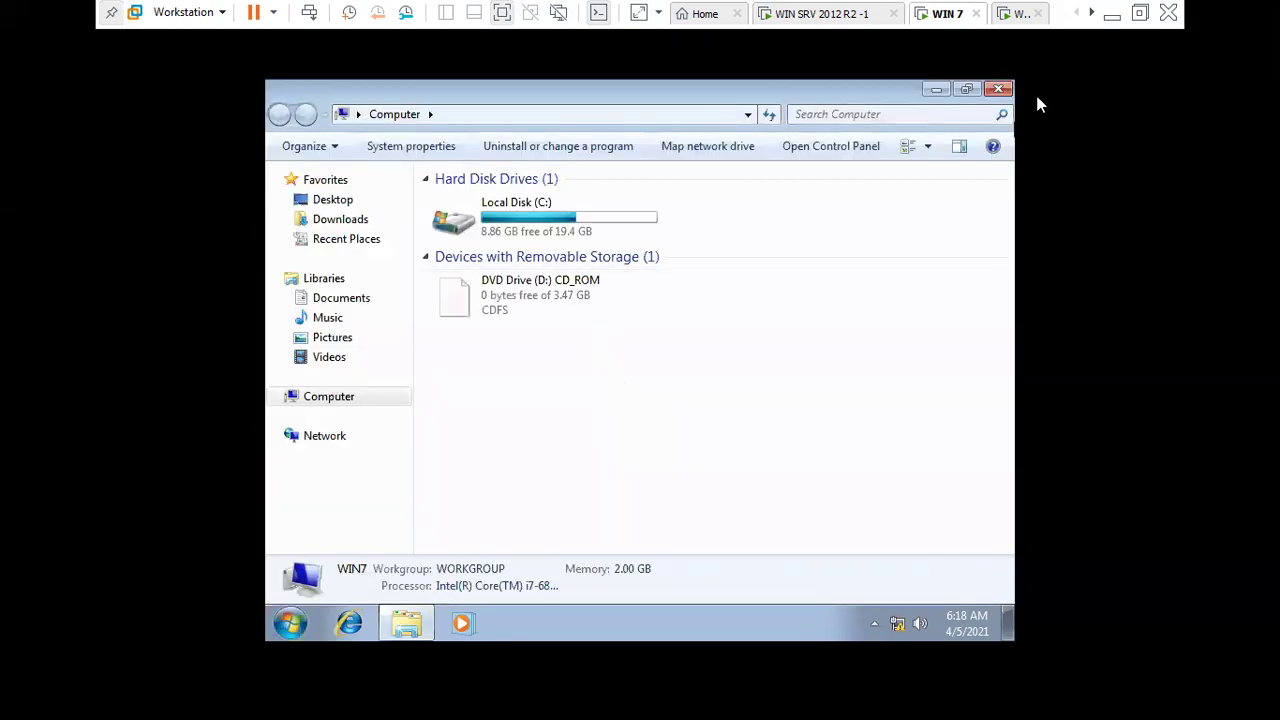
pyautogui.click(998, 89)
# - Check Local Area Connection details: DHCP address 192.168.12.51 leased from server 192.168.12.1
pyautogui.rightClick(896, 623)
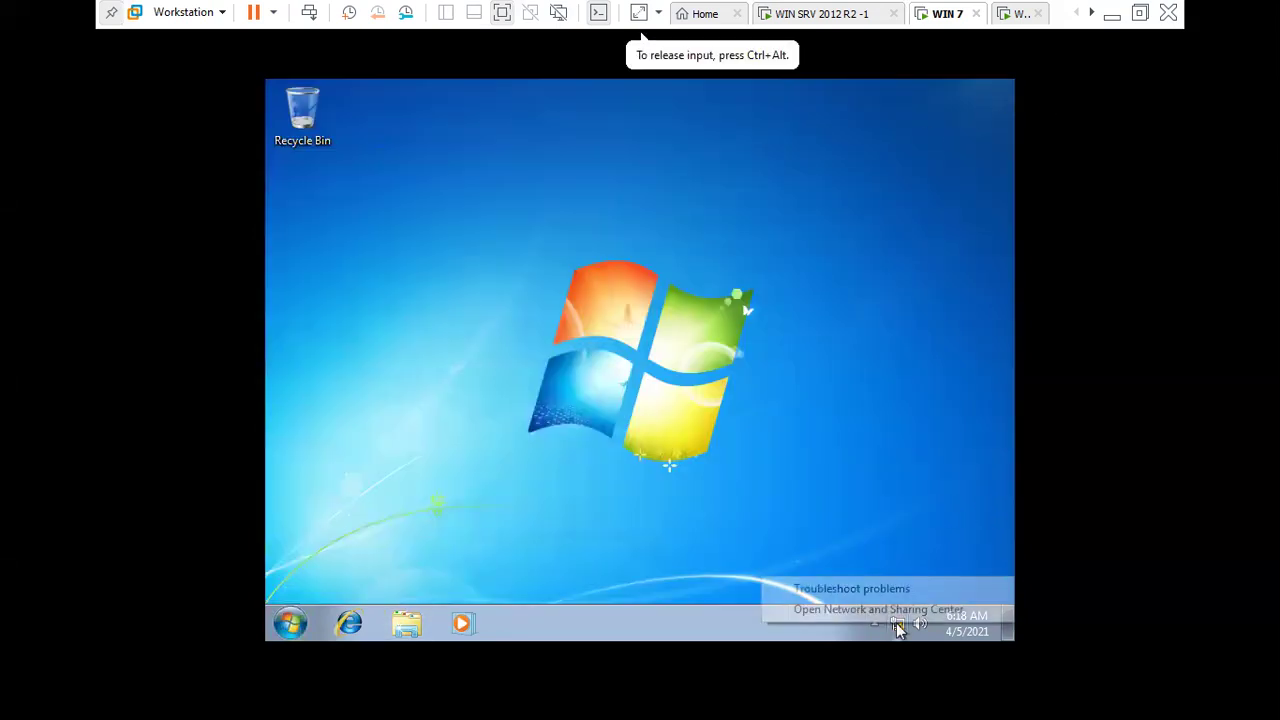
pyautogui.click(901, 606)
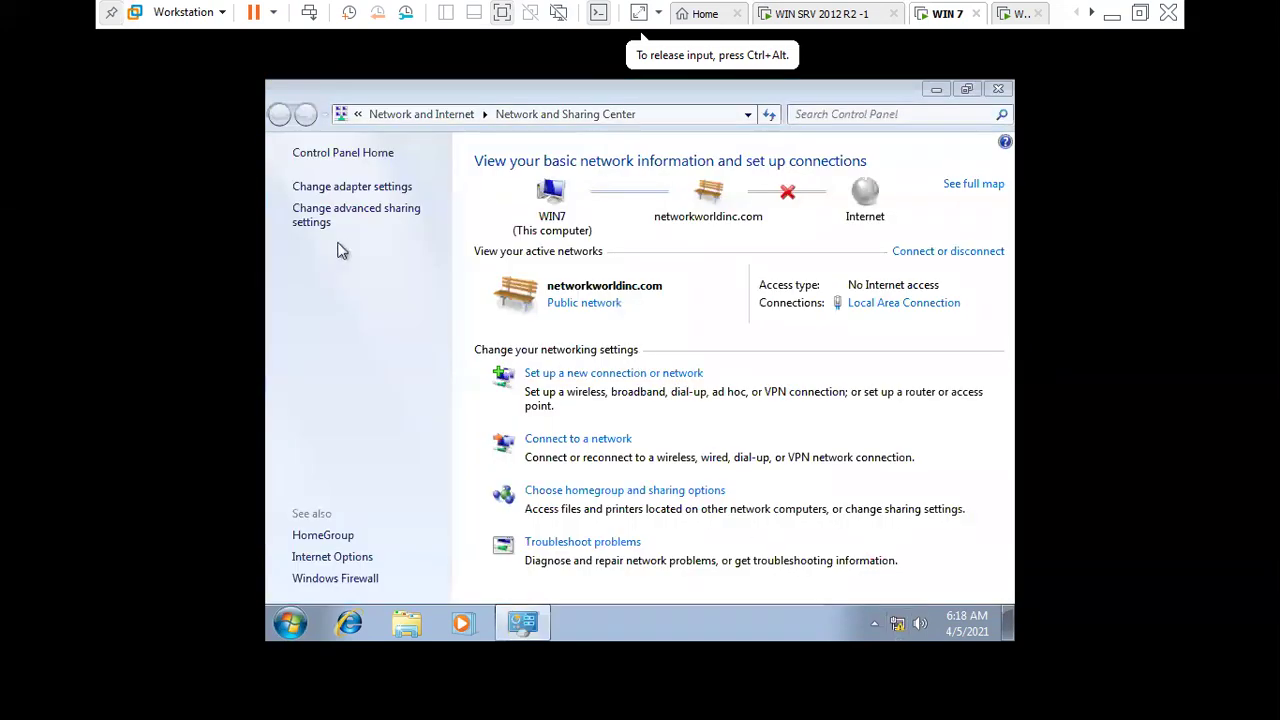
pyautogui.click(352, 188)
pyautogui.rightClick(371, 212)
pyautogui.click(395, 242)
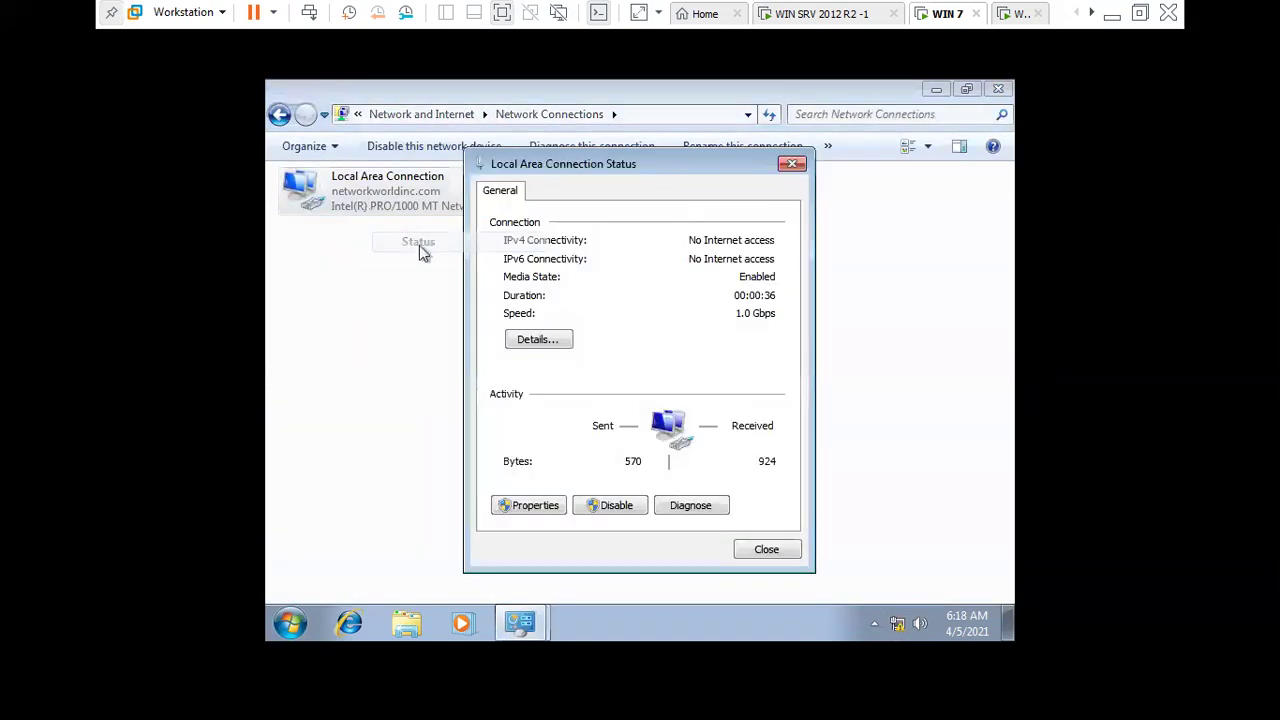
pyautogui.click(531, 339)
pyautogui.click(697, 327)
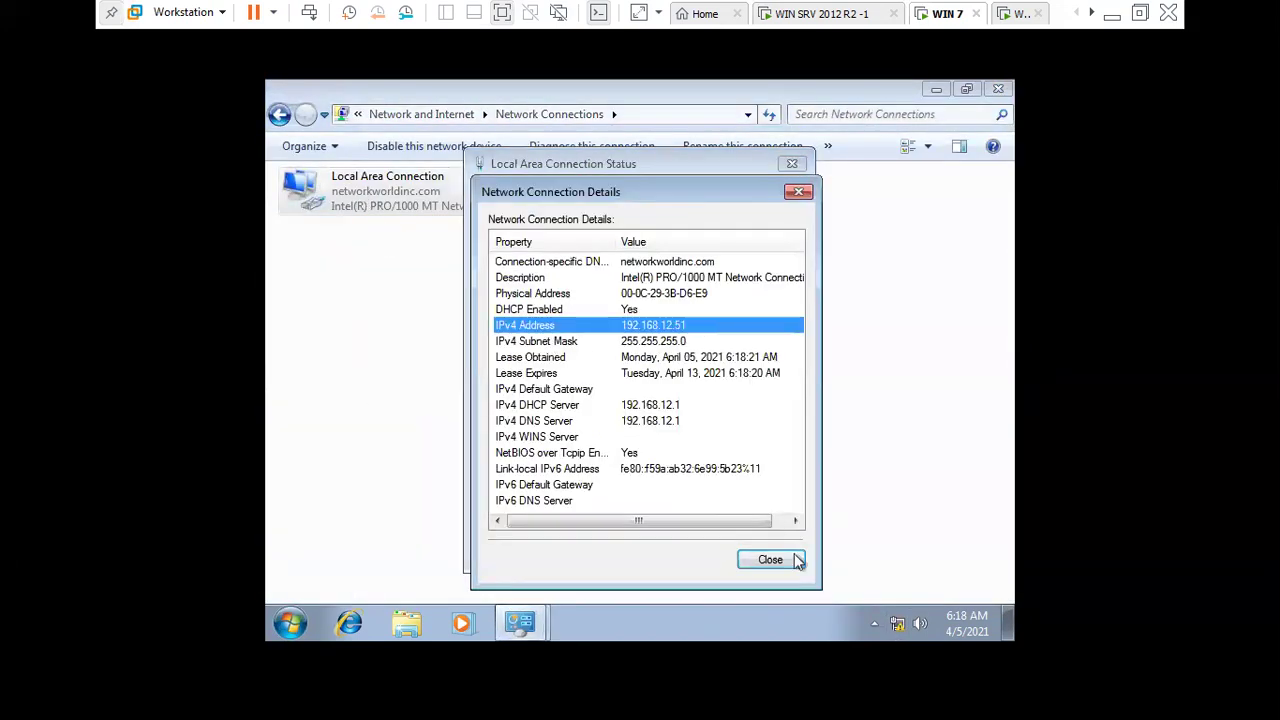
pyautogui.click(796, 560)
pyautogui.click(776, 555)
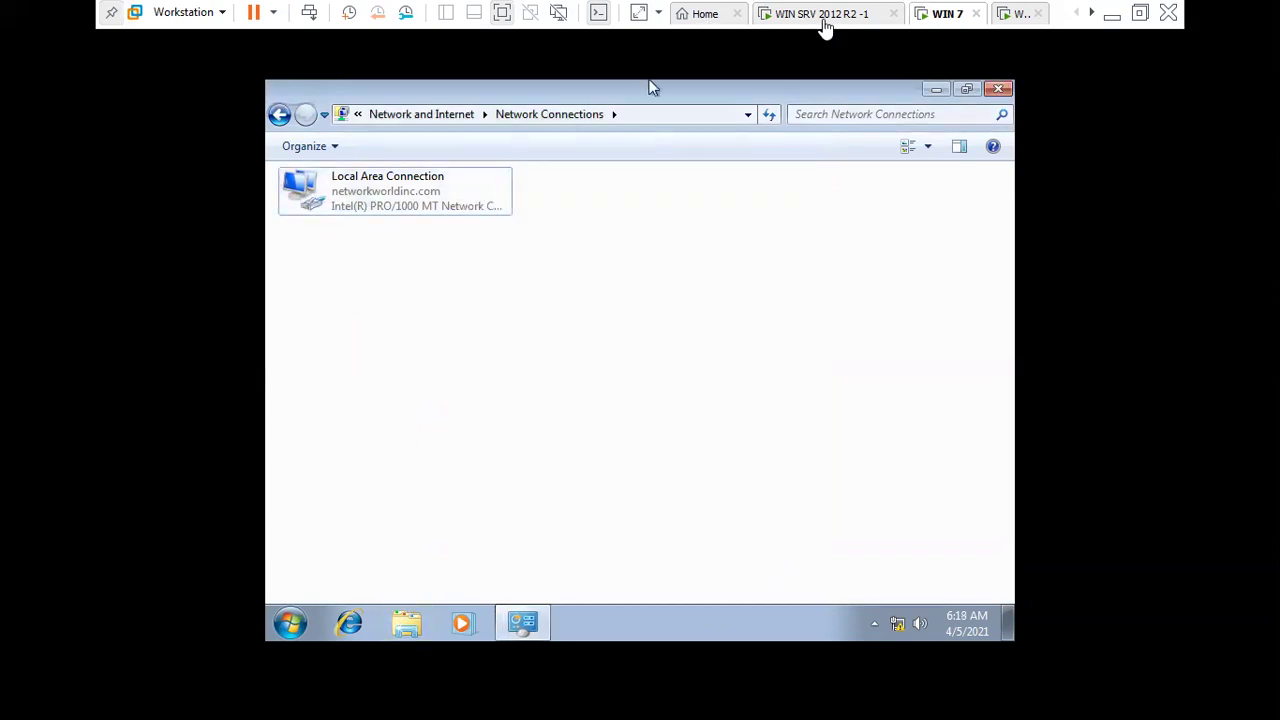
pyautogui.click(820, 18)
# - Refresh the server's lease list so 192.168.12.51 appears as WIN7.networkworldinc.com
pyautogui.rightClick(567, 213)
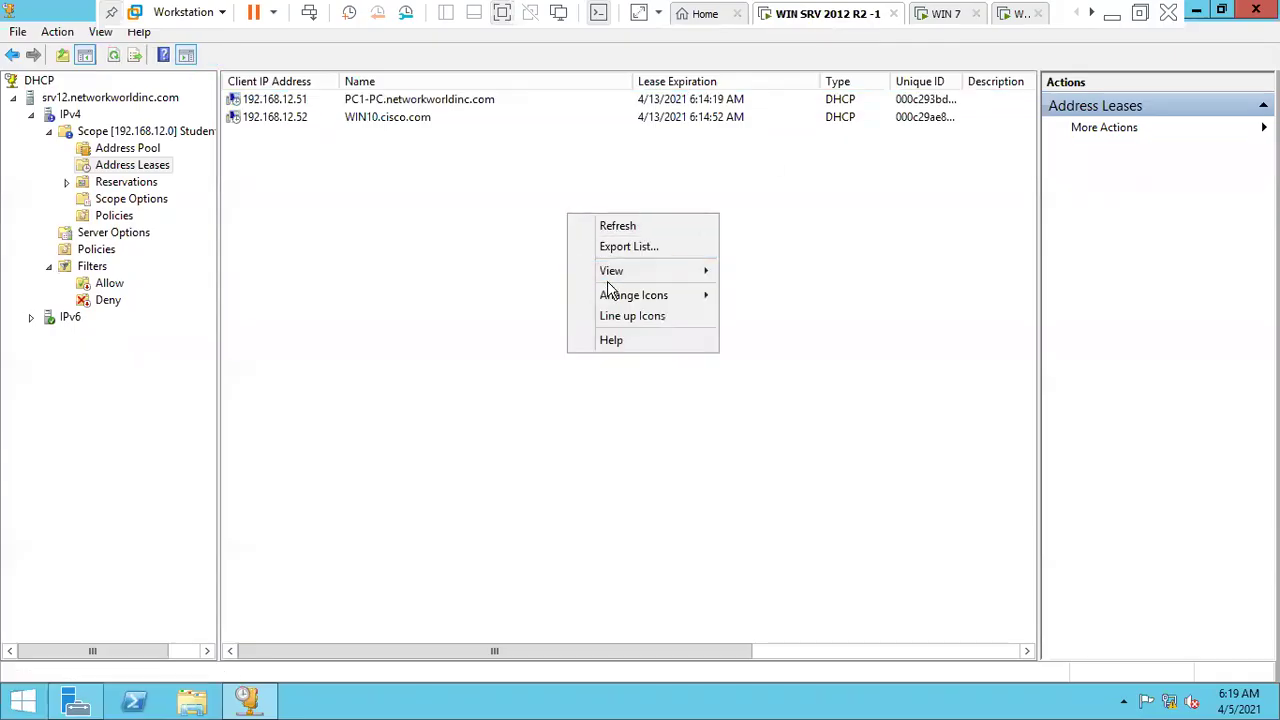
pyautogui.click(605, 228)
pyautogui.click(428, 103)
pyautogui.click(428, 124)
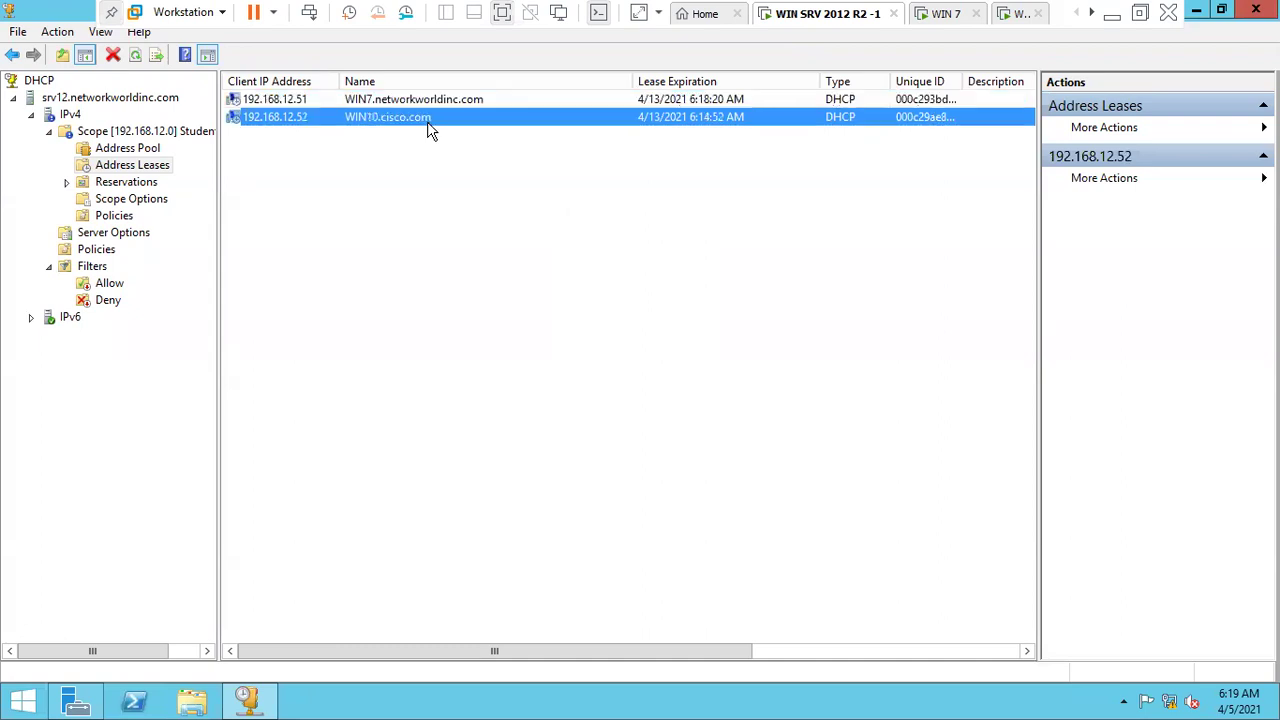
pyautogui.click(444, 178)
pyautogui.rightClick(393, 122)
pyautogui.press('Escape')
pyautogui.click(391, 125)
pyautogui.click(1003, 14)
# - Open Windows 10's Computer Name/Domain Changes via This PC > Properties > Change settings
pyautogui.click(483, 701)
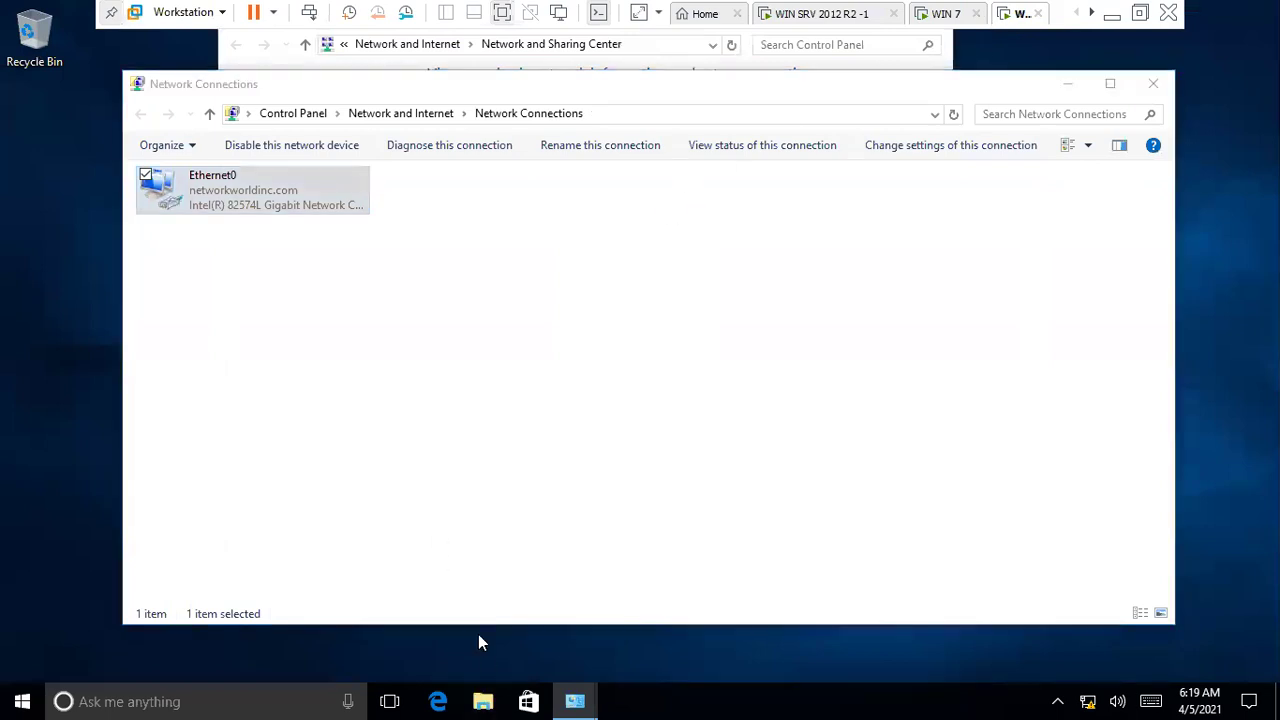
pyautogui.rightClick(209, 401)
pyautogui.click(149, 644)
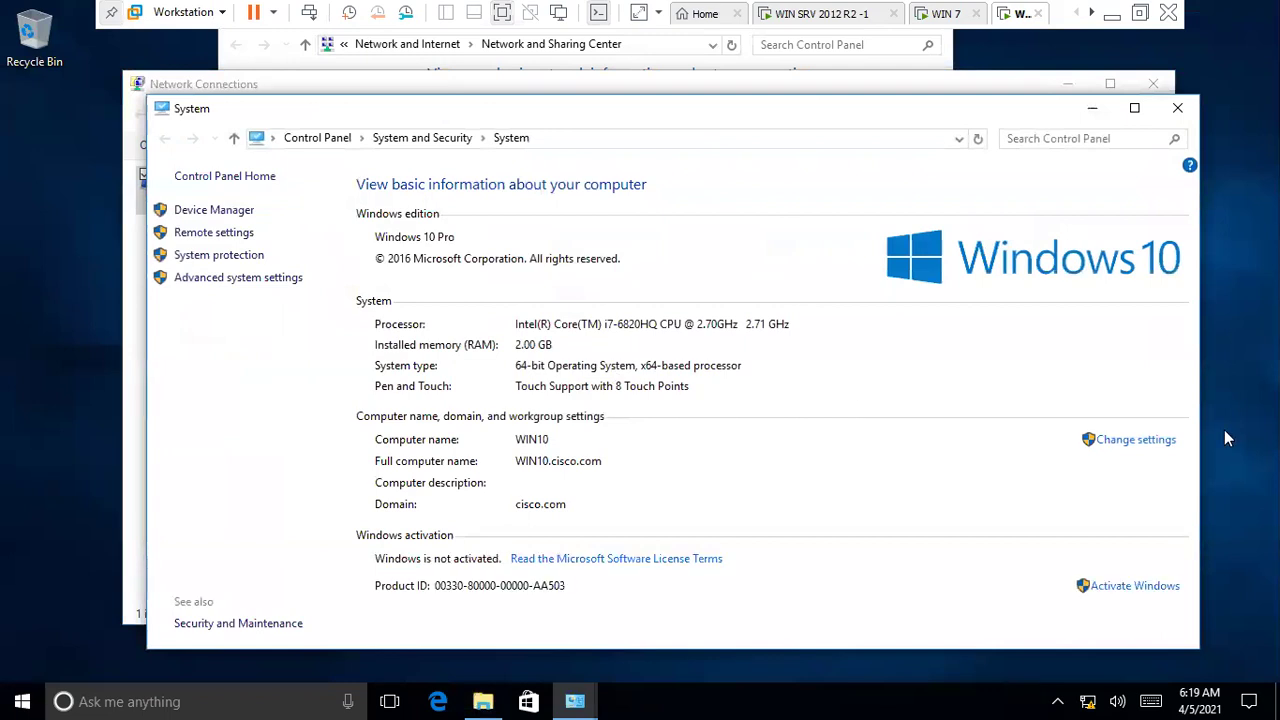
pyautogui.click(1150, 441)
pyautogui.click(400, 324)
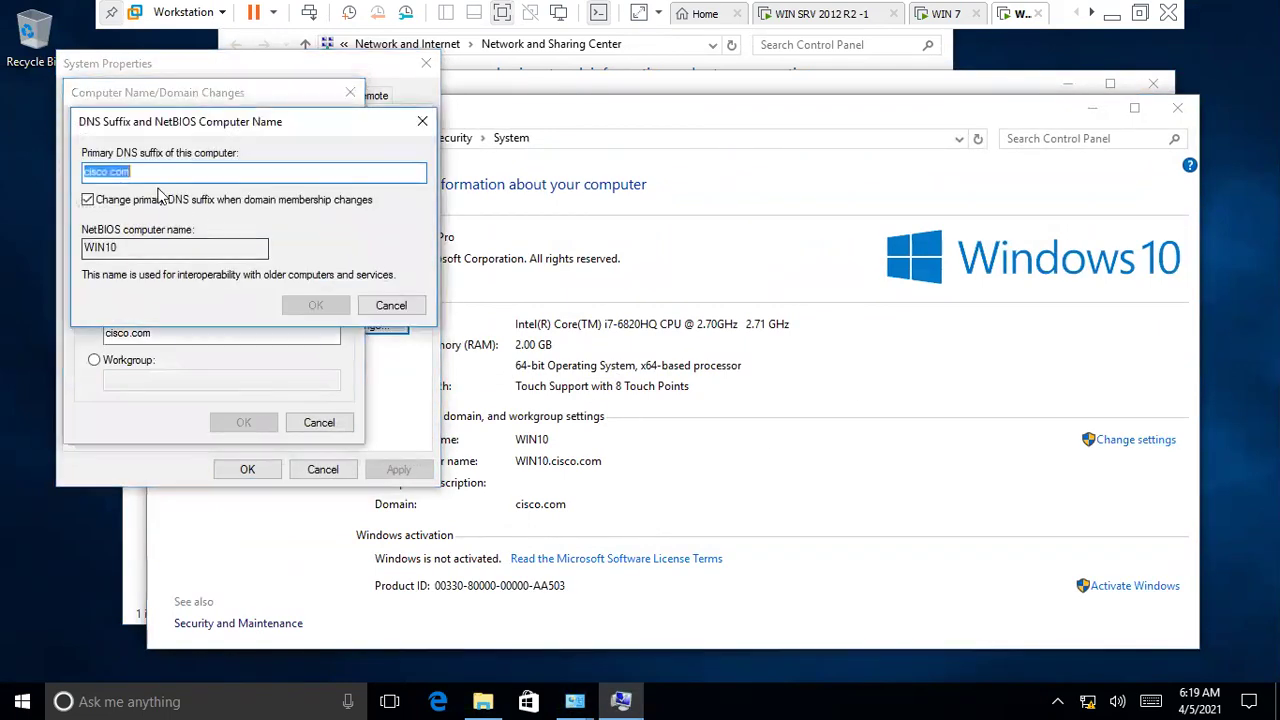
# - Replace the cisco.com primary DNS suffix with the typed netwokk.loc suffix and apply
pyautogui.press('BackSpace')
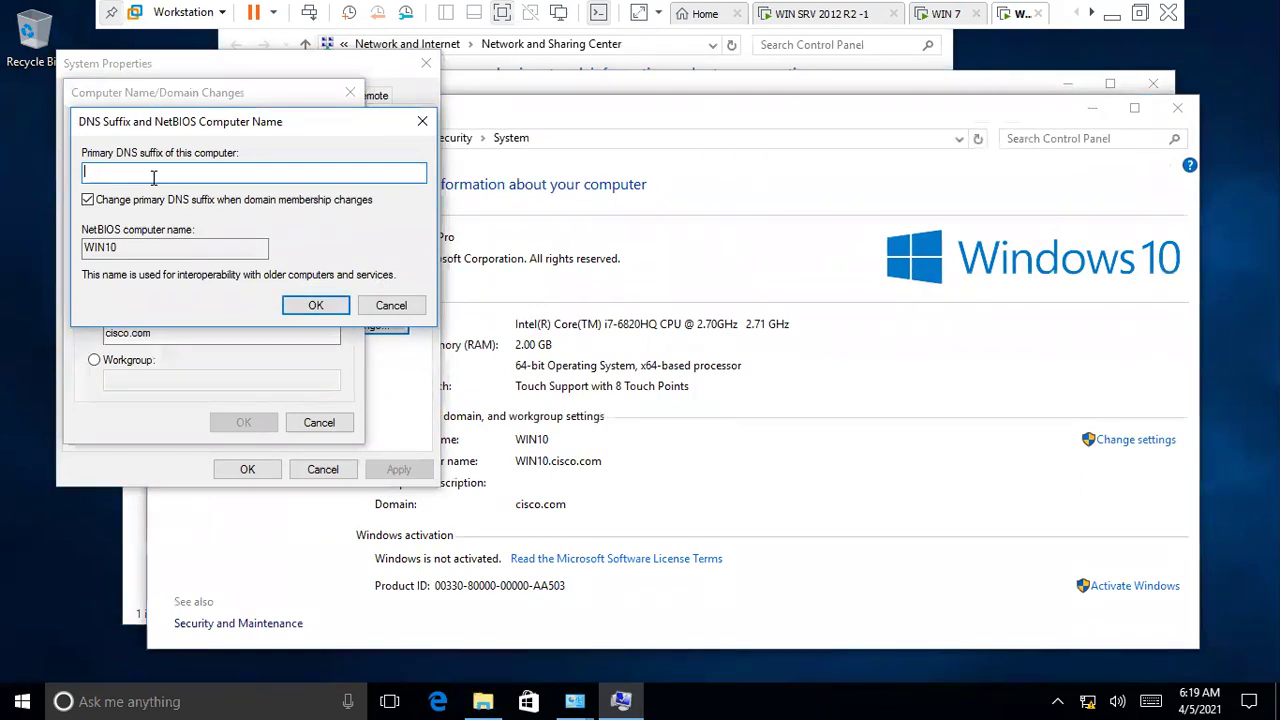
pyautogui.write('netwokk.loc')
pyautogui.press('BackSpace')
pyautogui.press('BackSpace')
pyautogui.press('BackSpace')
pyautogui.press('BackSpace')
pyautogui.press('BackSpace')
pyautogui.press('BackSpace')
pyautogui.press('BackSpace')
pyautogui.press('BackSpace')
pyautogui.press('BackSpace')
pyautogui.press('BackSpace')
pyautogui.press('BackSpace')
pyautogui.click(312, 305)
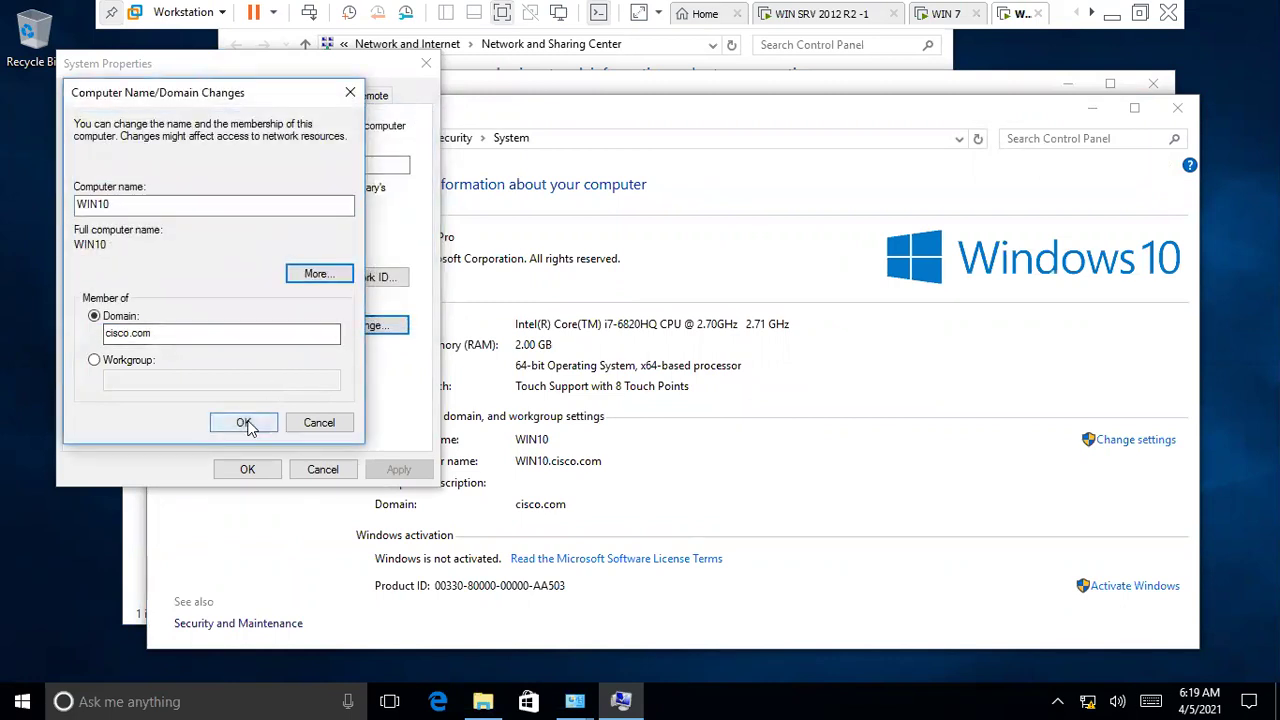
pyautogui.click(245, 423)
# - Submit the Administrator account name and password for the domain change
pyautogui.write('Administrator')
pyautogui.press('Tab')
pyautogui.write('cisco12')
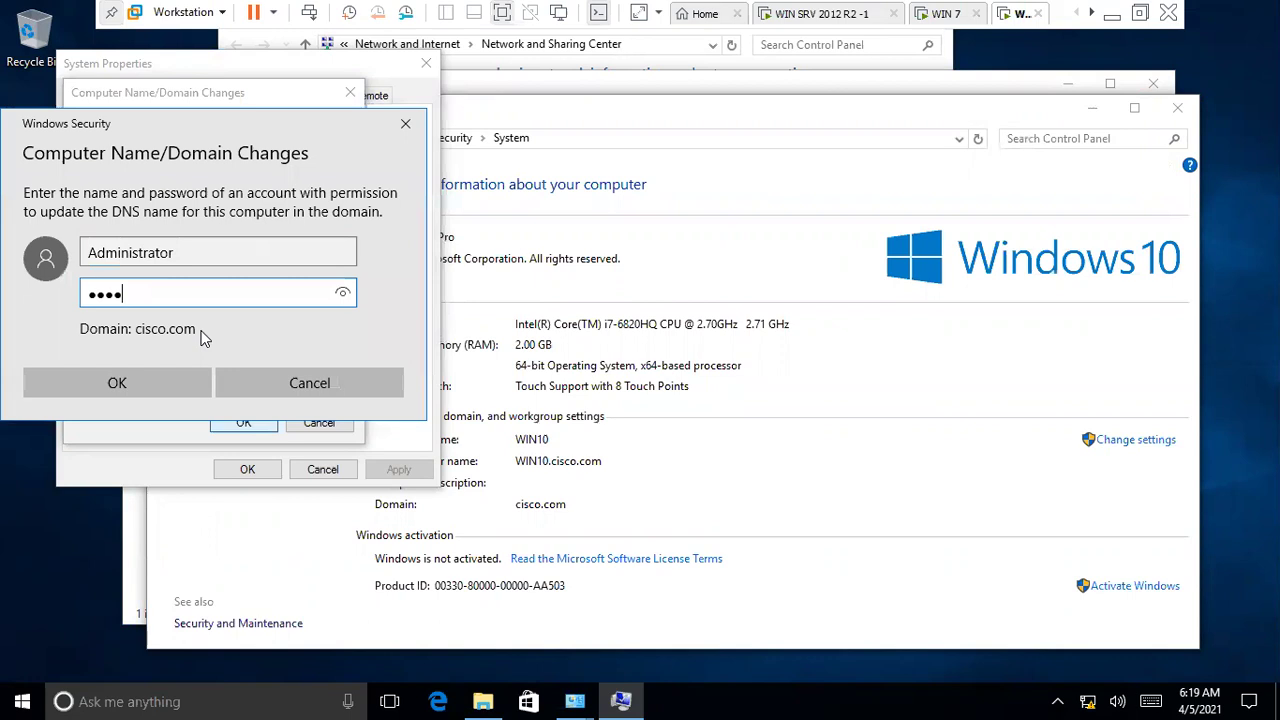
pyautogui.press('BackSpace')
pyautogui.press('BackSpace')
pyautogui.press('BackSpace')
pyautogui.press('BackSpace')
pyautogui.press('BackSpace')
pyautogui.press('BackSpace')
pyautogui.press('BackSpace')
pyautogui.write('cisco123')
pyautogui.press('Return')
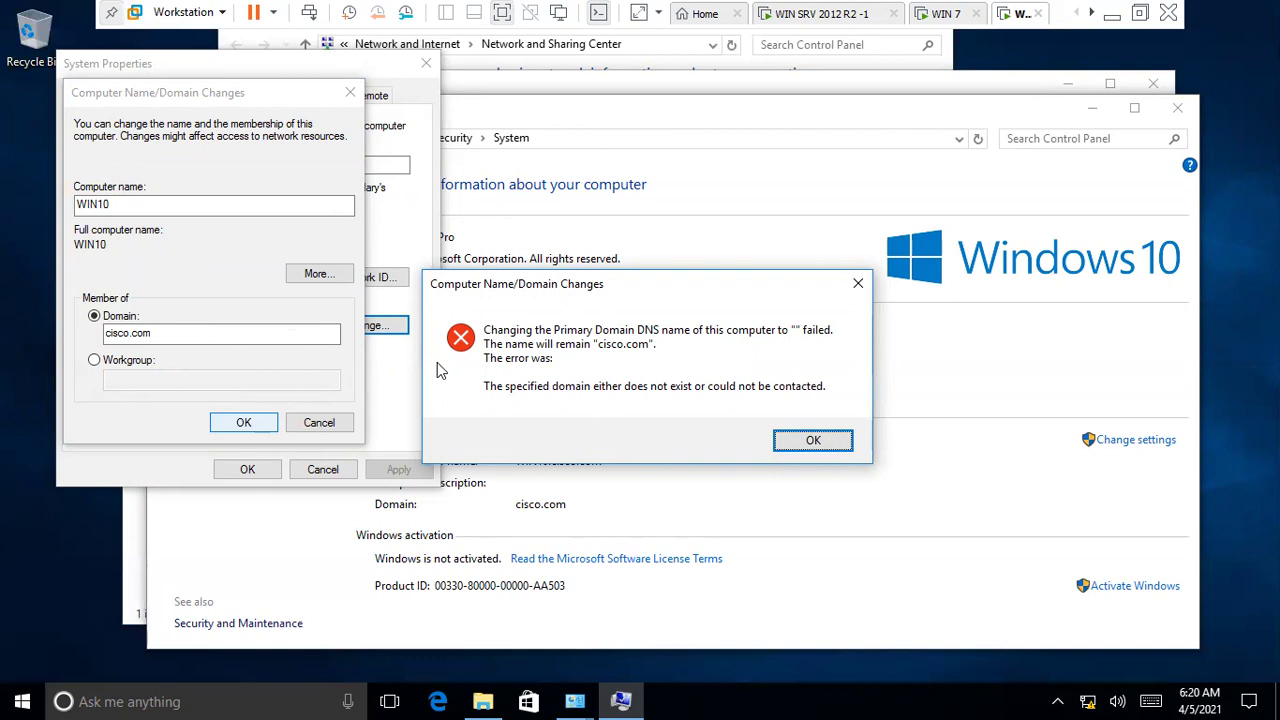
# - Retry the domain change with Administrator credentials, dismissing each error and access-denied message
pyautogui.click(794, 436)
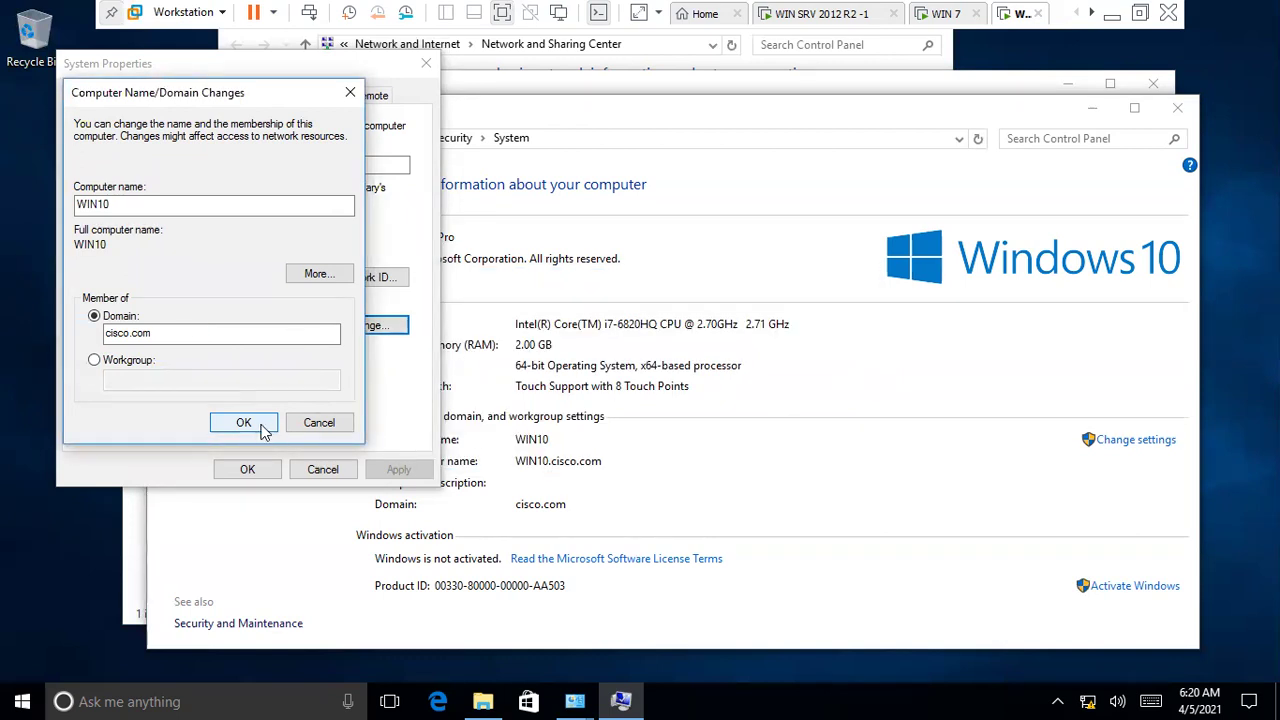
pyautogui.click(264, 430)
pyautogui.write('Administrator')
pyautogui.press('Tab')
pyautogui.write('•')
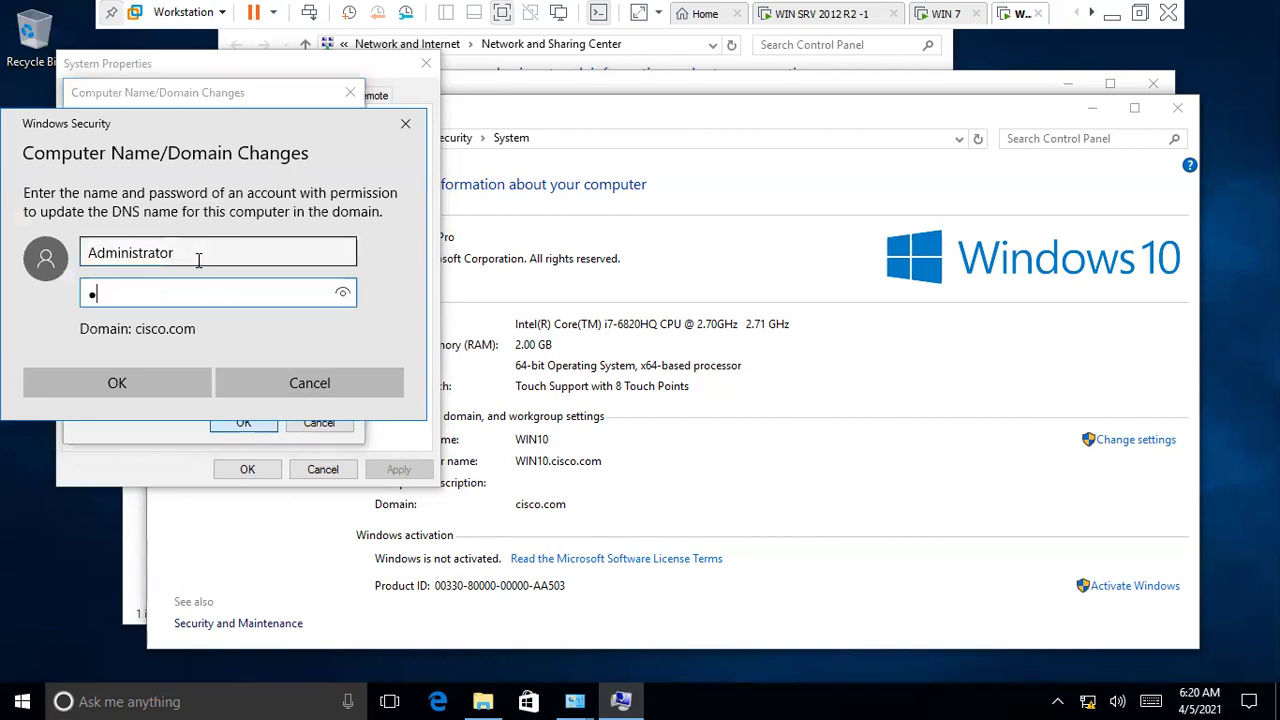
pyautogui.write('•••••••')
pyautogui.press('Return')
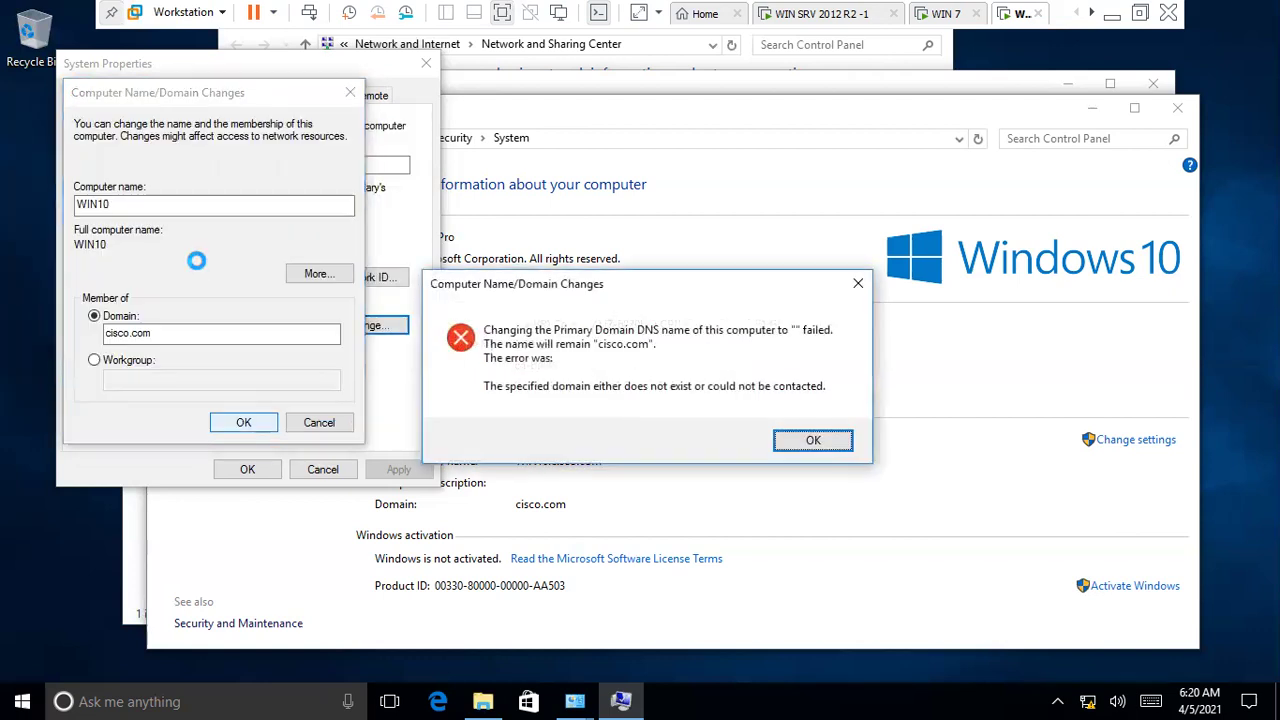
pyautogui.click(788, 442)
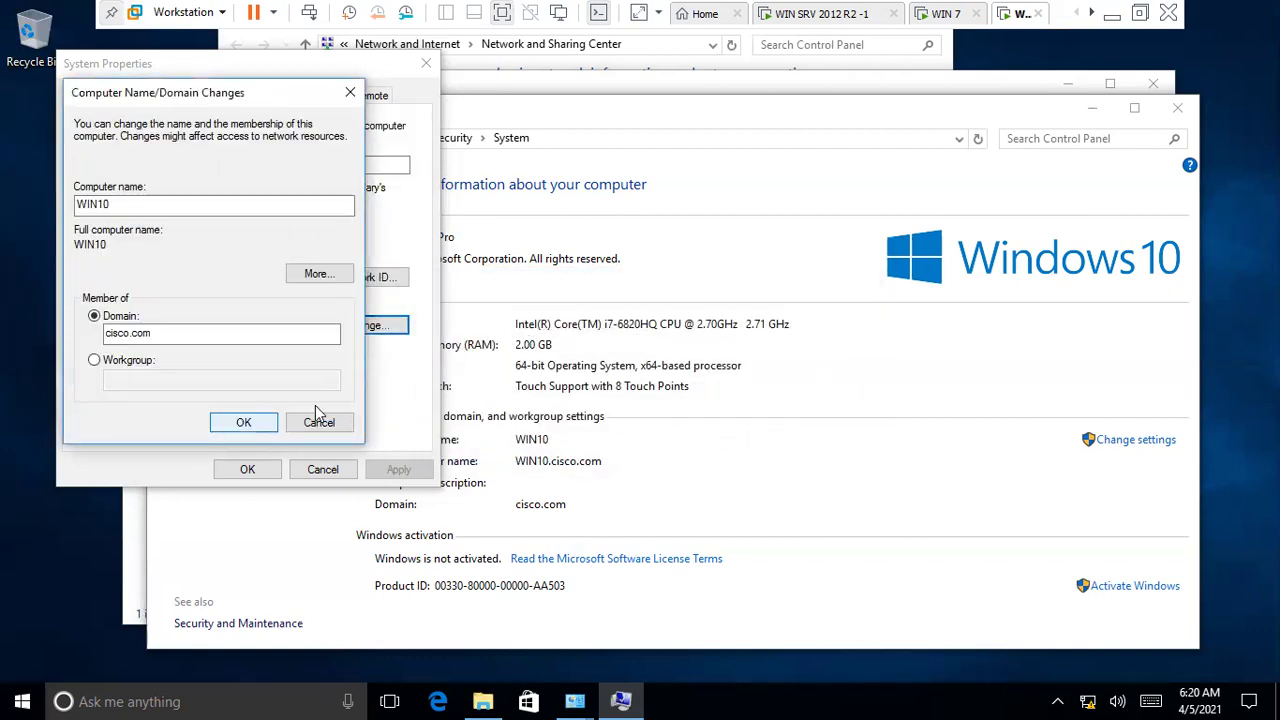
pyautogui.click(250, 421)
pyautogui.click(290, 388)
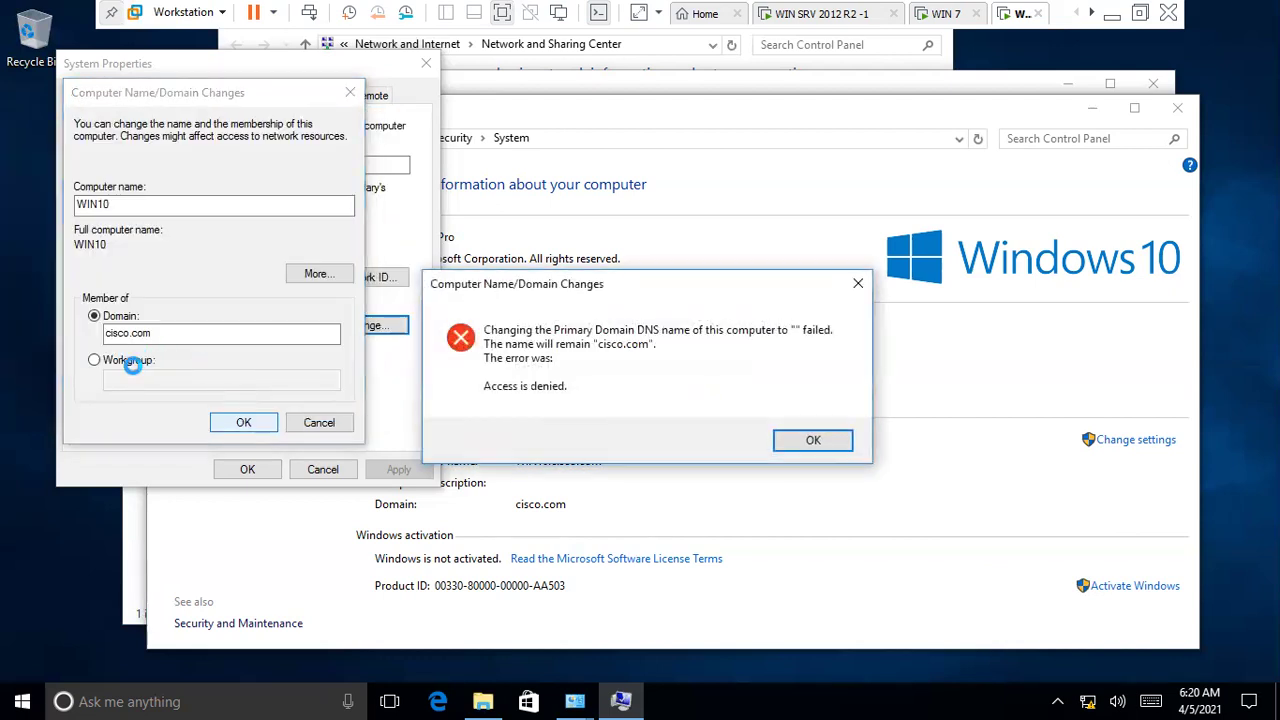
pyautogui.click(808, 440)
# - Set WIN10's membership to workgroup WORKGROUP and accept the leave-domain warning
pyautogui.click(124, 362)
pyautogui.click(193, 381)
pyautogui.write('WORK')
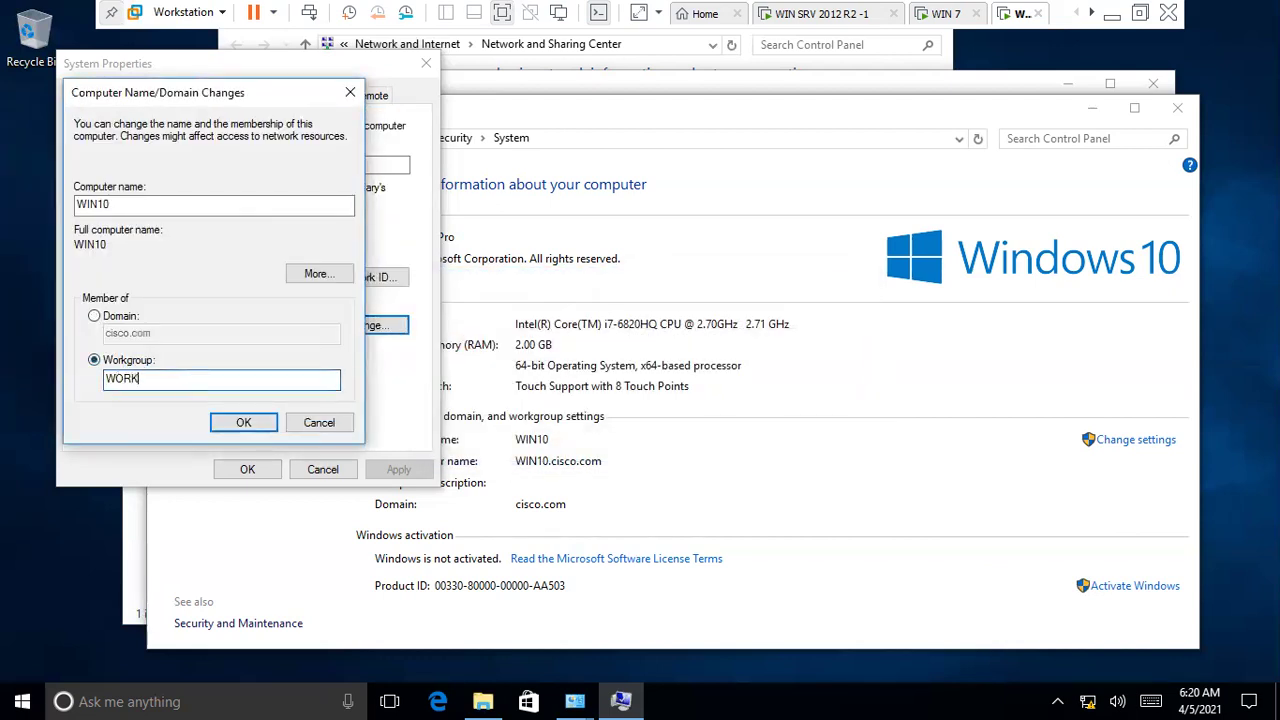
pyautogui.write('GROUP')
pyautogui.press('Return')
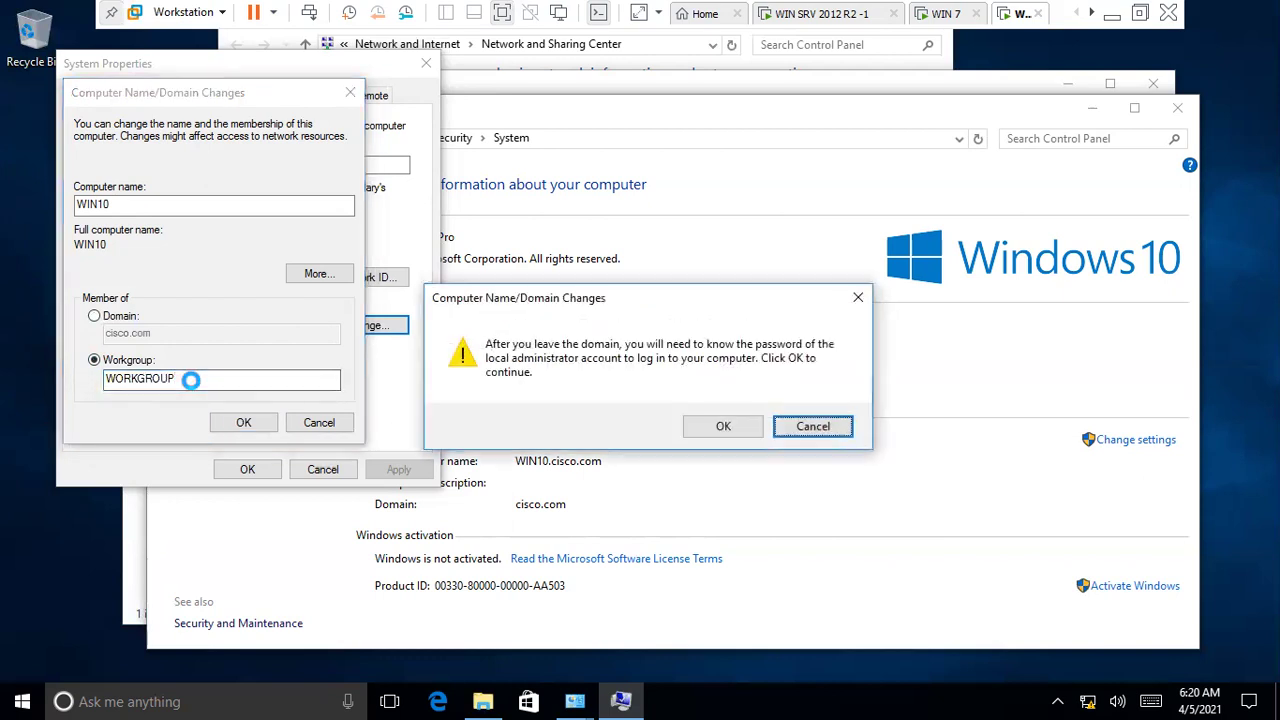
pyautogui.press('Return')
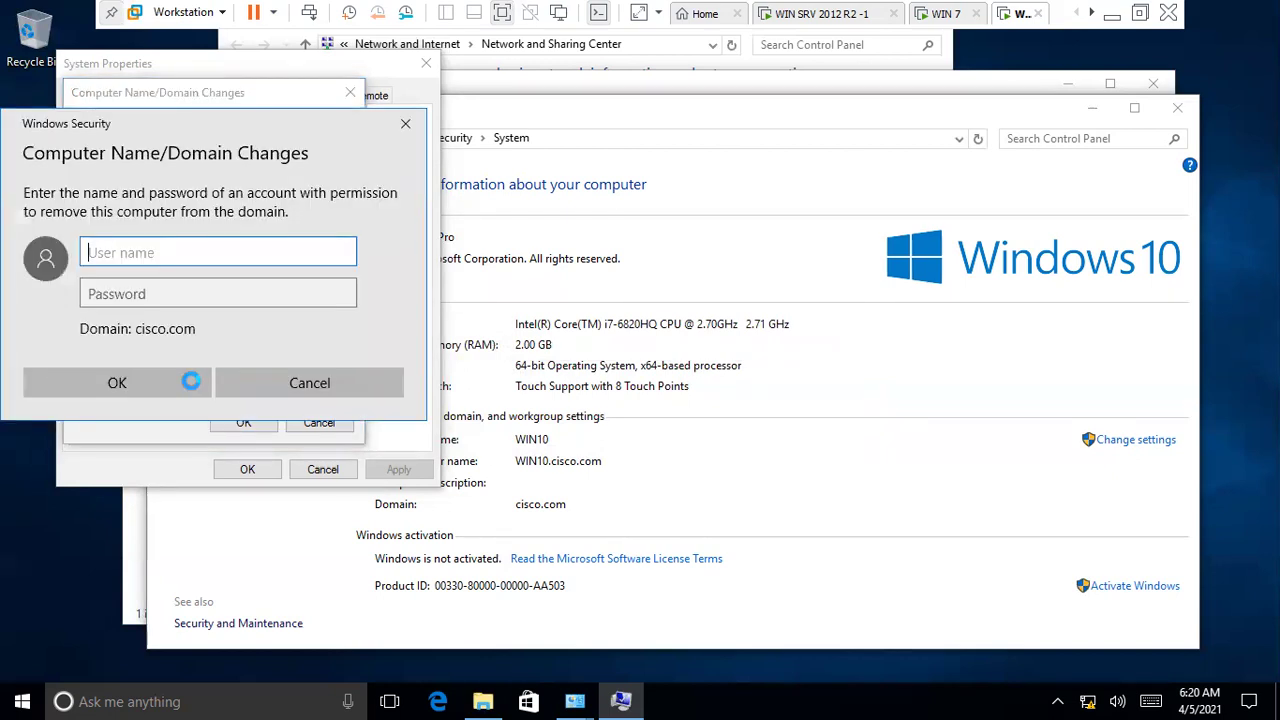
# - Enter the Administrator account name and password to remove WIN10 from cisco.com
pyautogui.write('Administrator')
pyautogui.press('Tab')
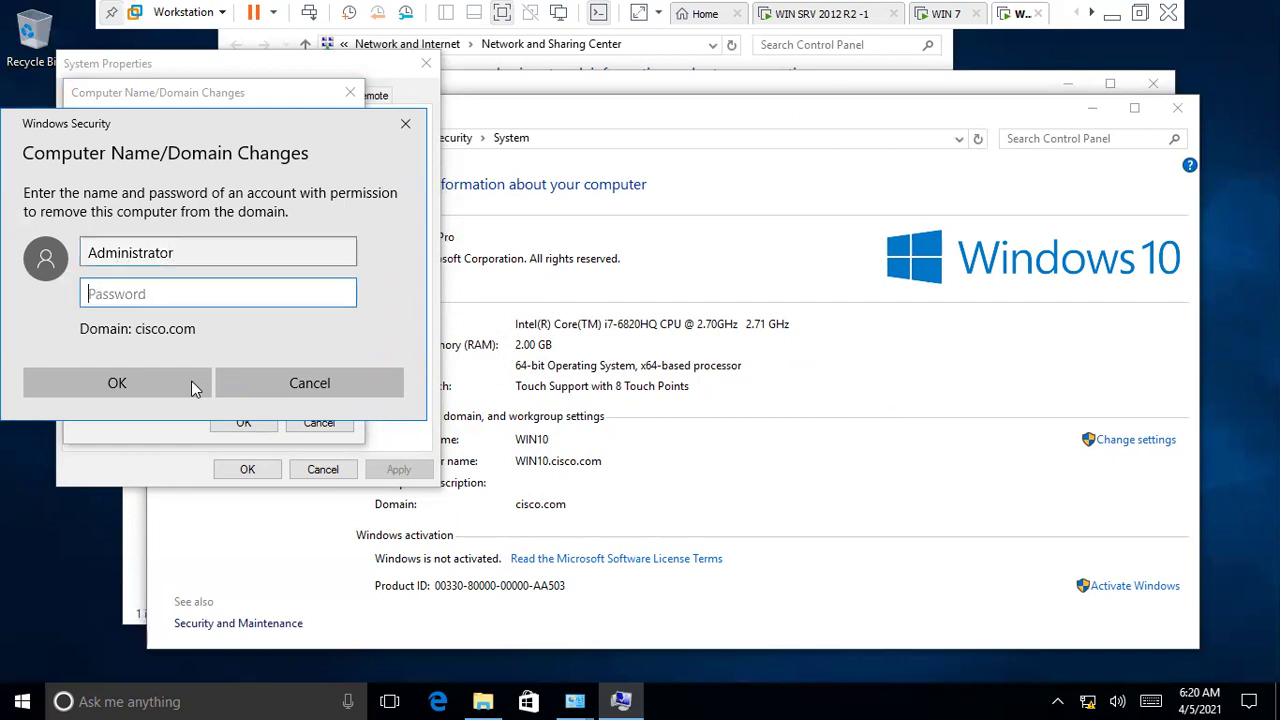
pyautogui.write('12345678')
pyautogui.click(191, 380)
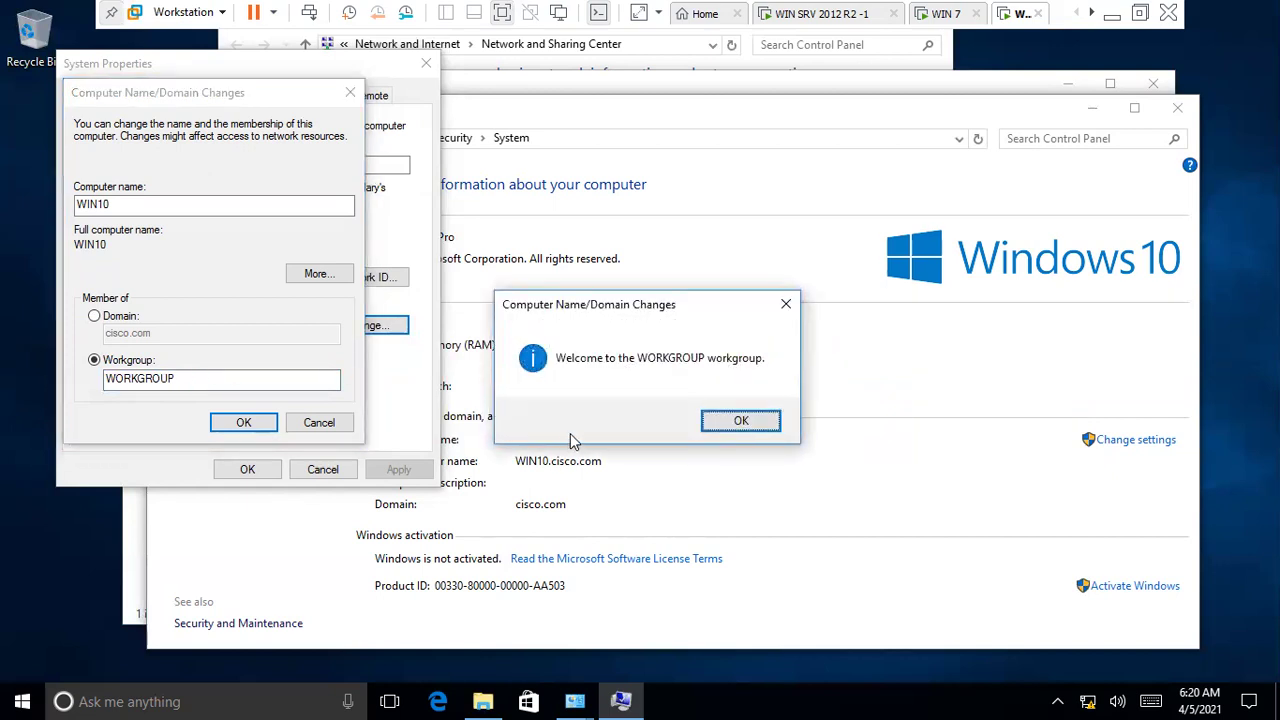
# - Acknowledge the WORKGROUP welcome and restart notices, then restart Windows 10 now
pyautogui.click(740, 421)
pyautogui.click(750, 372)
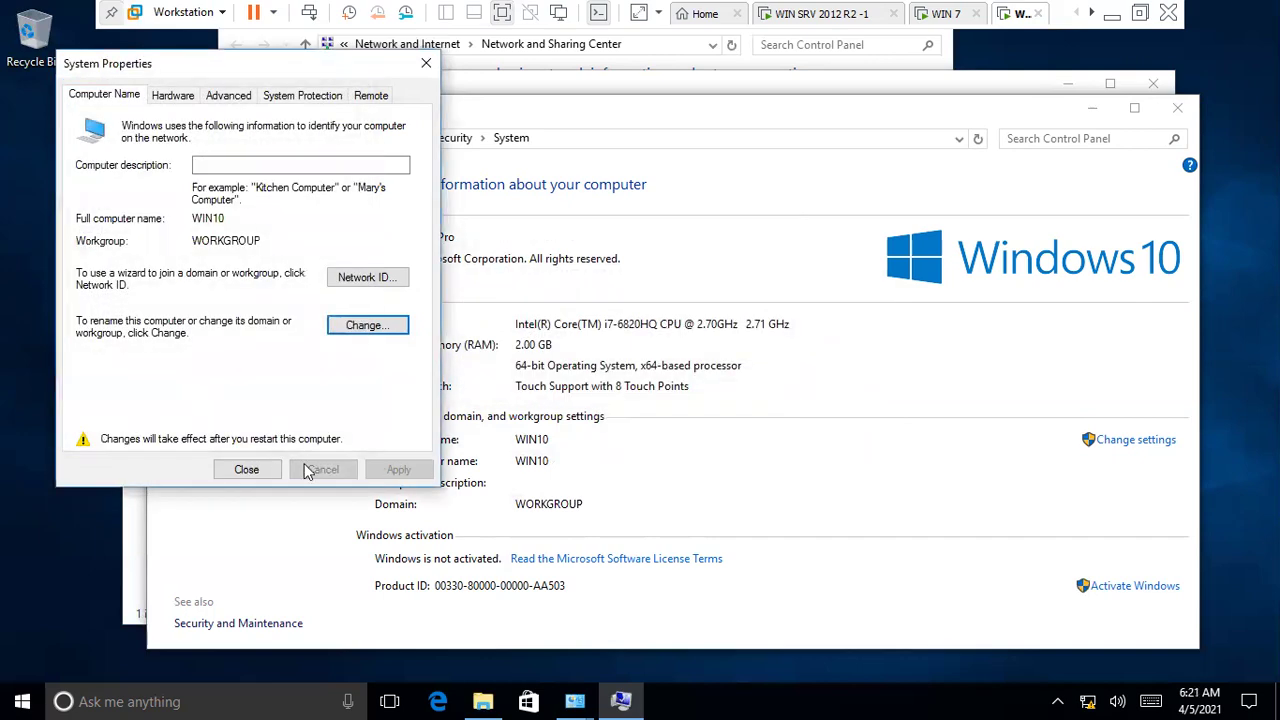
pyautogui.click(303, 466)
pyautogui.click(640, 370)
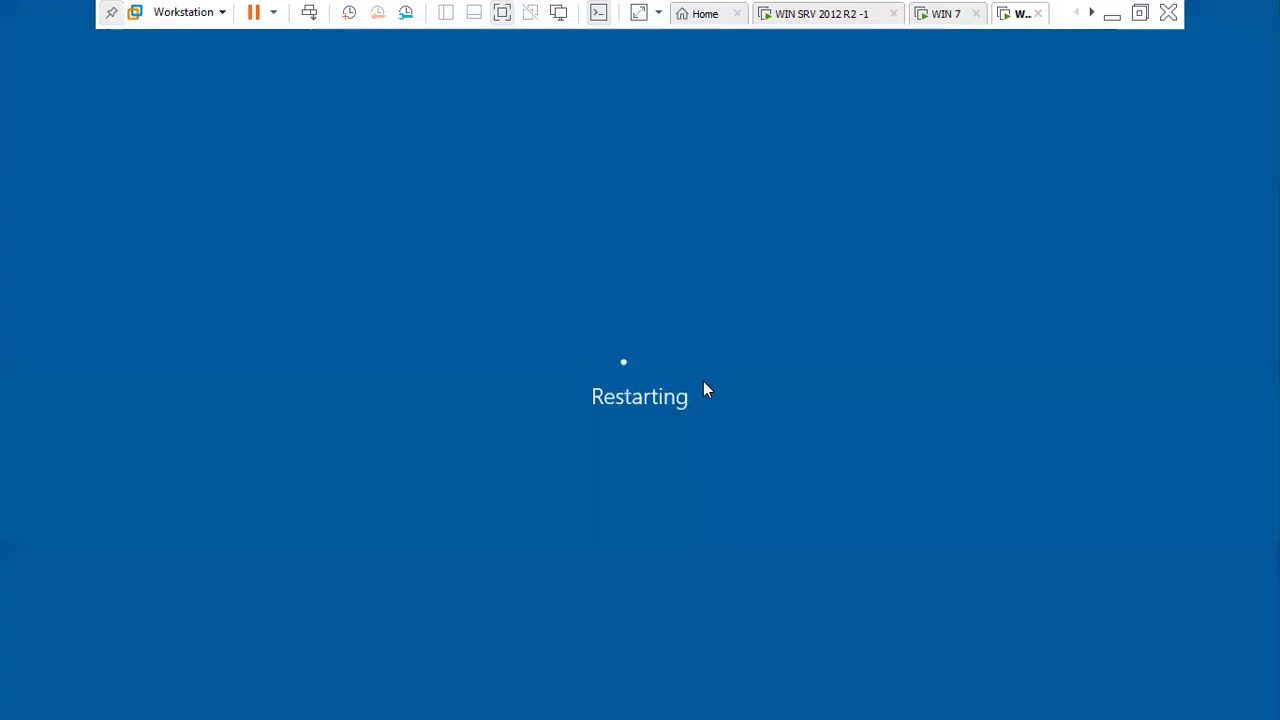
pyautogui.click(779, 20)
# - Refresh the server's Address Leases, showing 192.168.12.52 expiring 4/13/2021 6:20:55 AM
pyautogui.rightClick(702, 250)
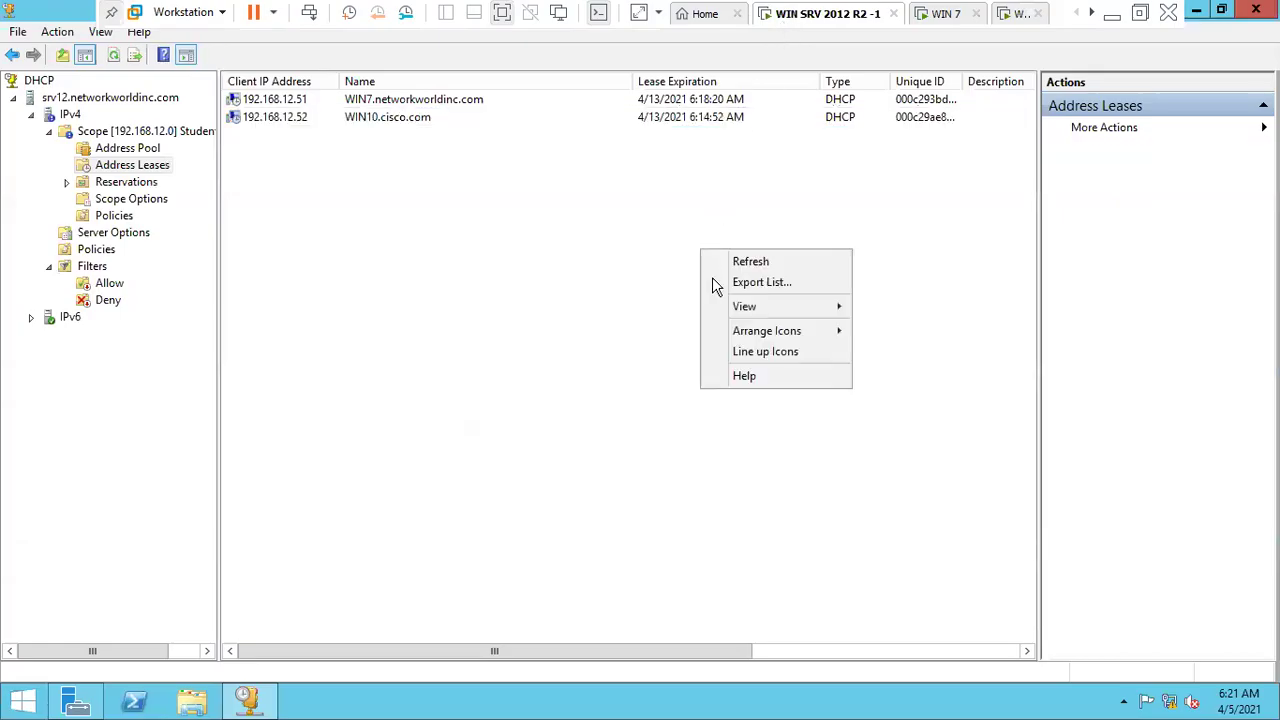
pyautogui.click(736, 263)
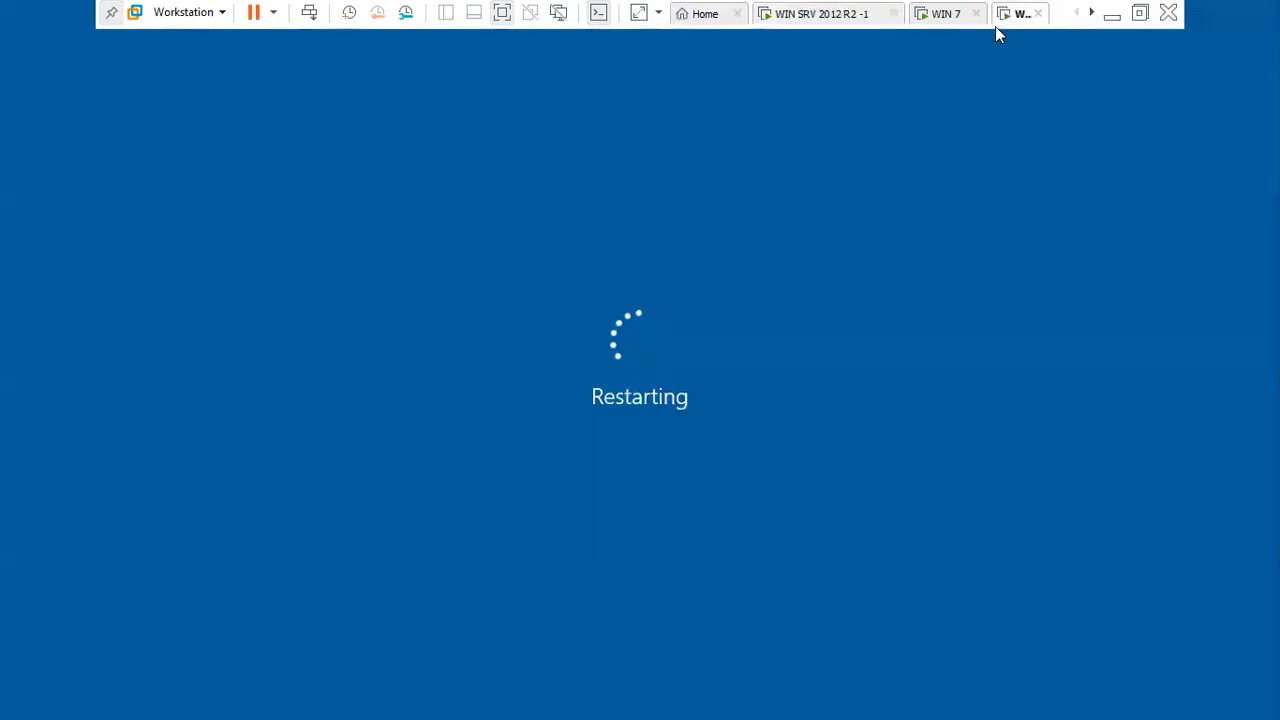
pyautogui.click(1001, 15)
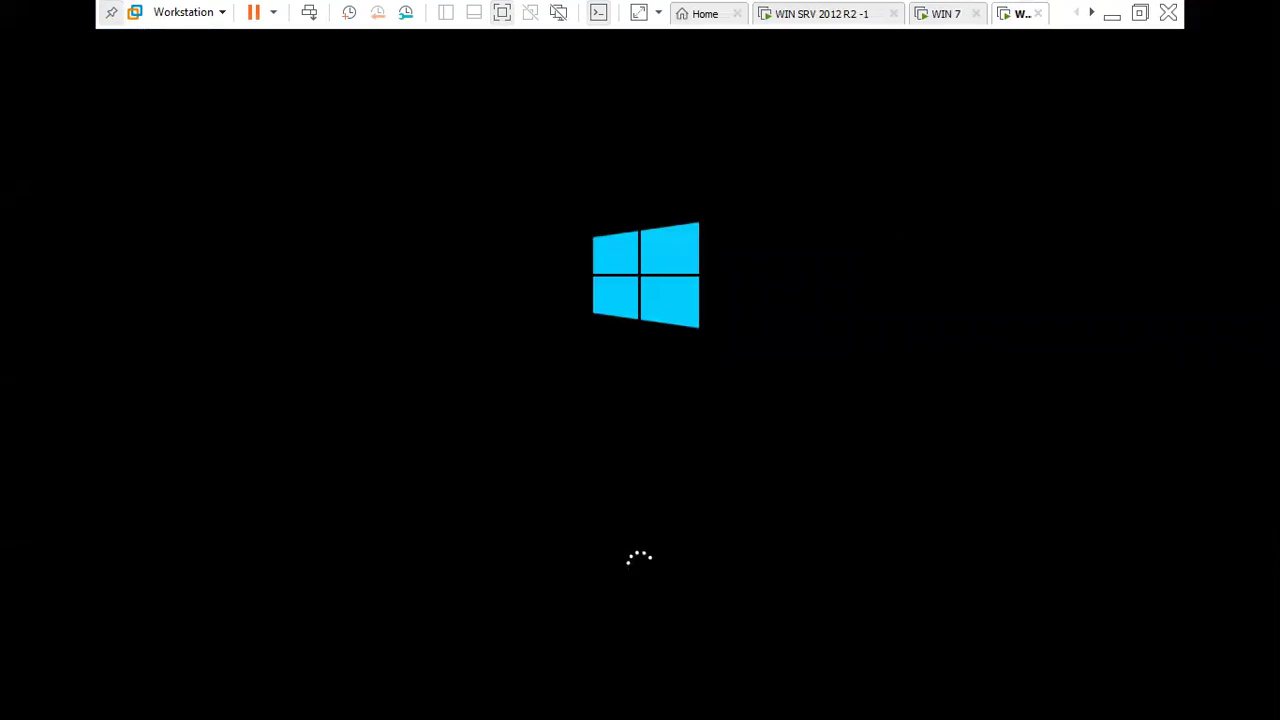
# - Release the VM with Ctrl+Alt, glance at Skype on the host, then exit full-screen view
pyautogui.hotkey('ctrl', 'alt')
pyautogui.click(577, 702)
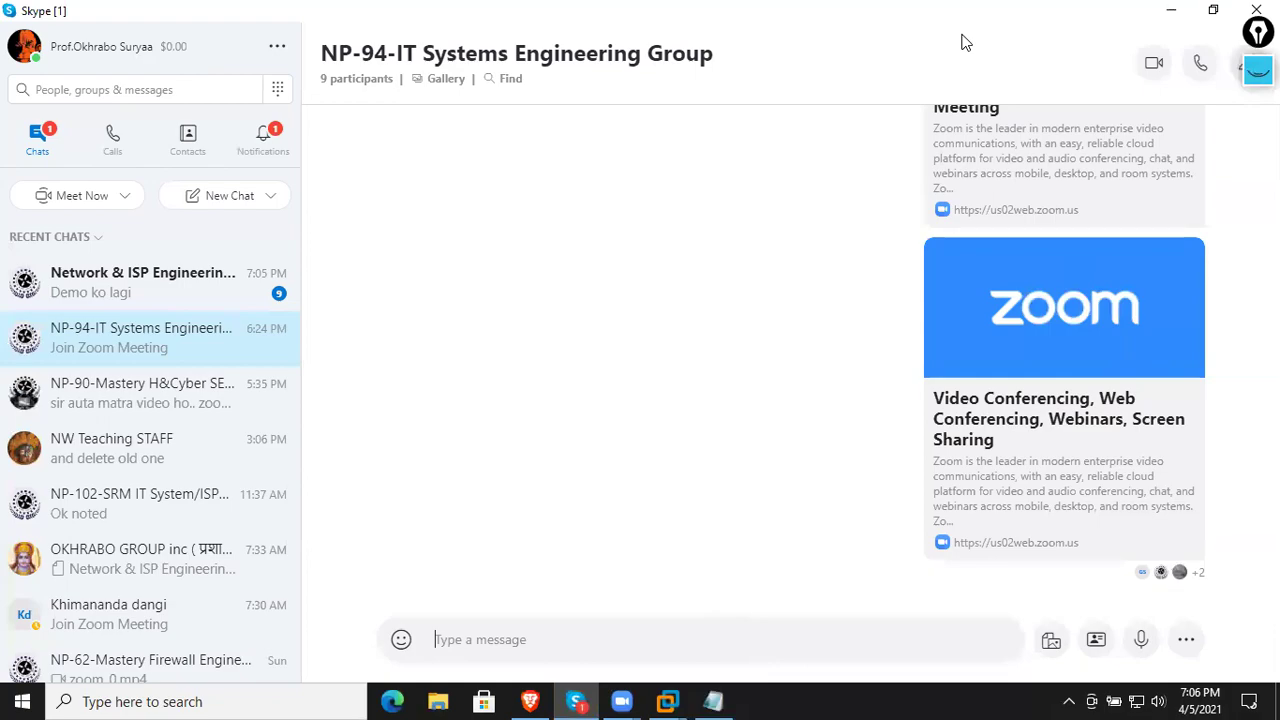
pyautogui.hotkey('alt', 'Tab')
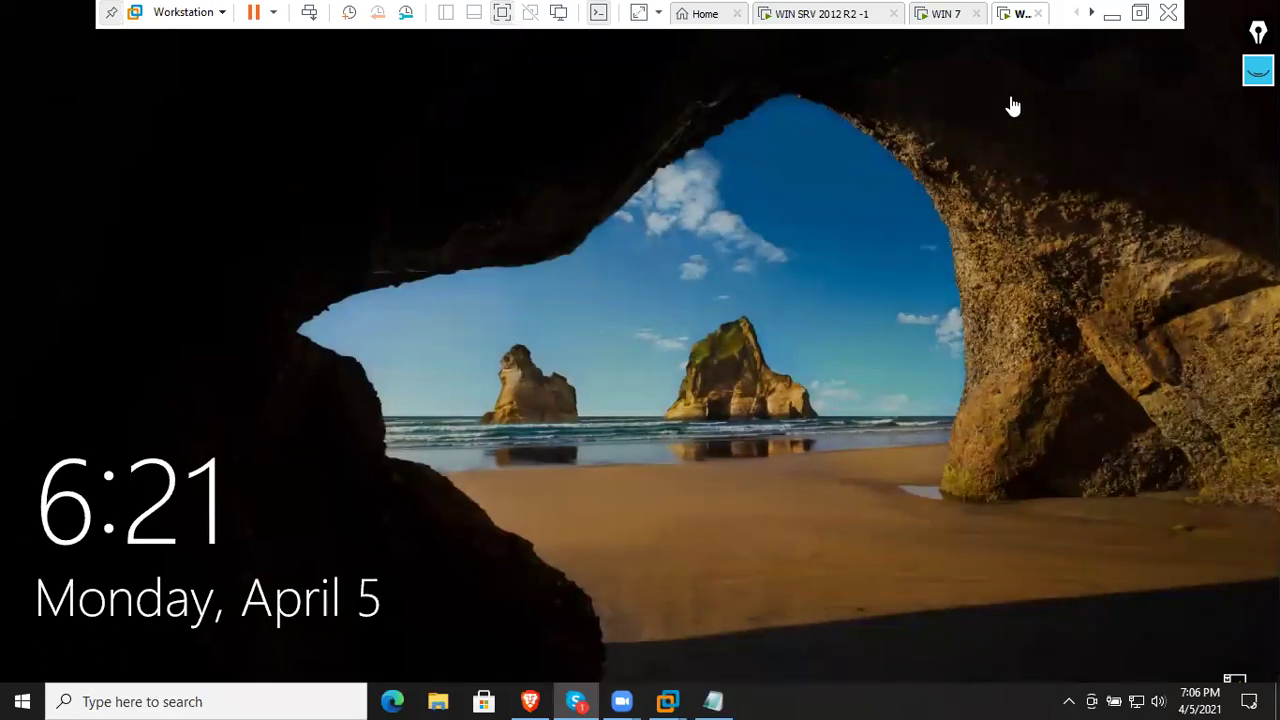
pyautogui.click(1141, 18)
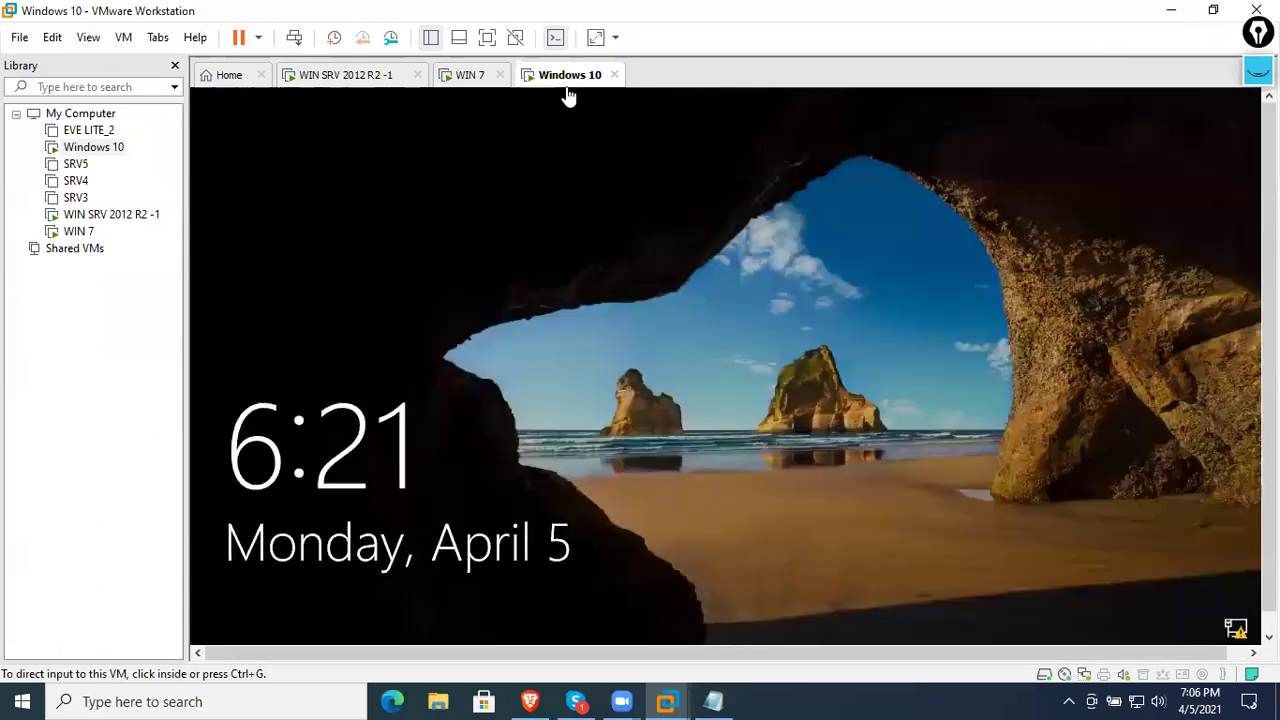
# - Send Ctrl+Alt+Del to the Windows 10 guest and sign in with the administrator password
pyautogui.rightClick(566, 82)
pyautogui.click(628, 194)
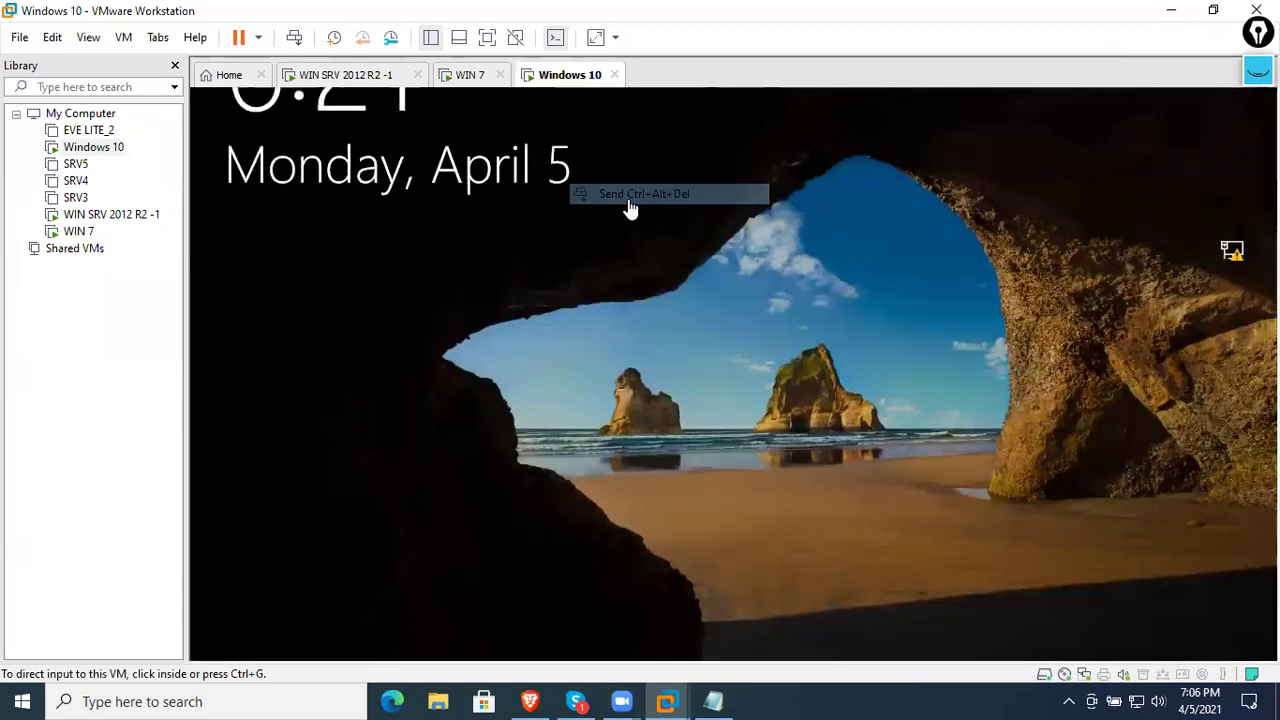
pyautogui.click(708, 459)
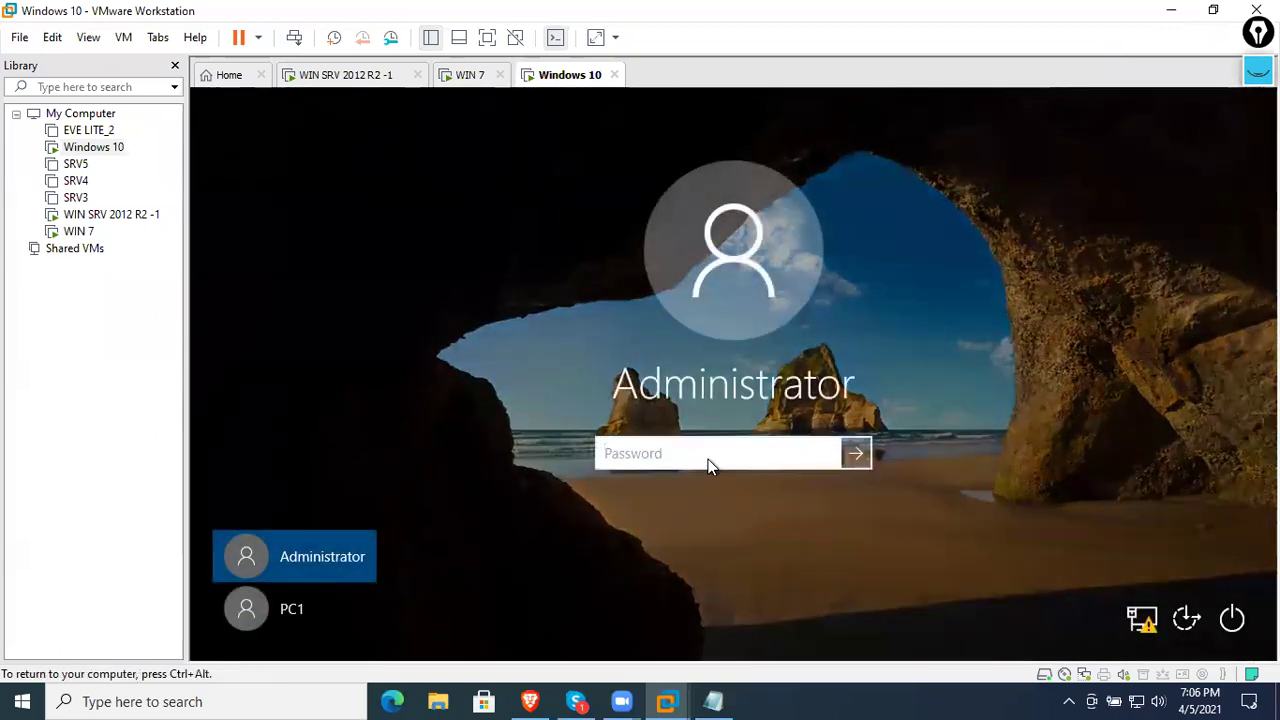
pyautogui.write('P@ssw0rd')
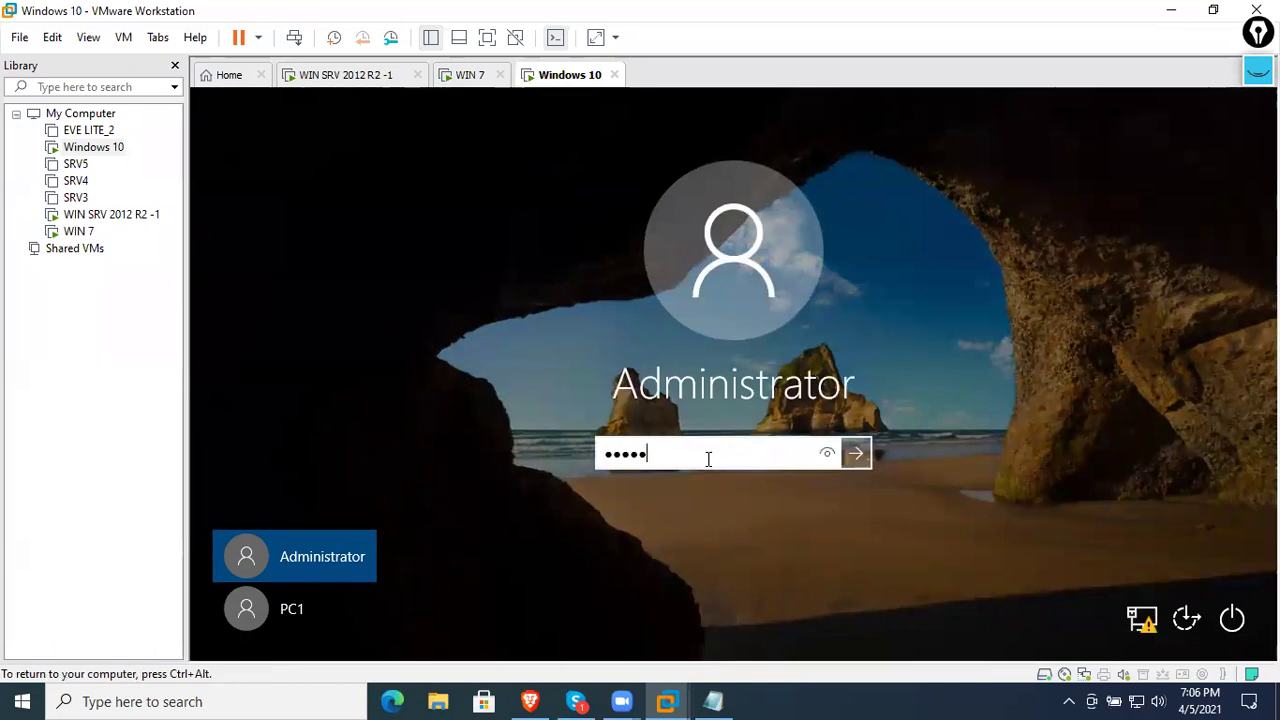
pyautogui.press('Return')
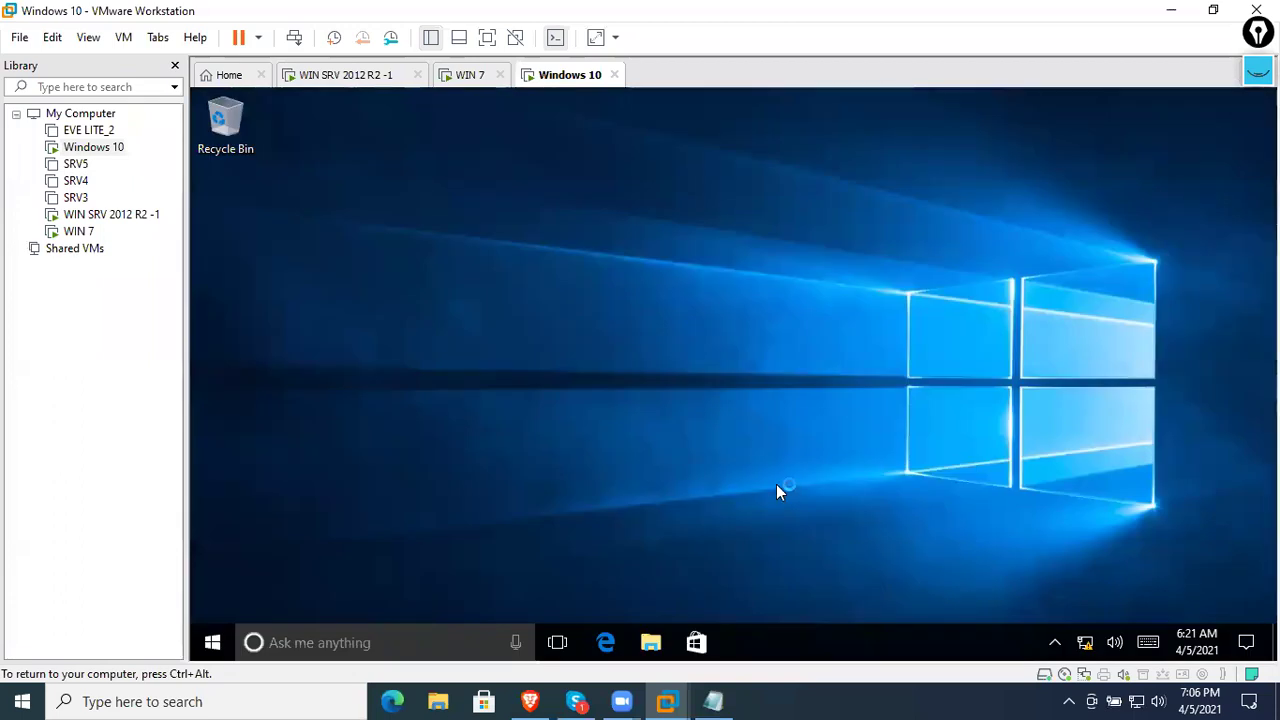
# - Refresh the Windows 10 desktop twice and dismiss the OneDrive notification
pyautogui.rightClick(777, 485)
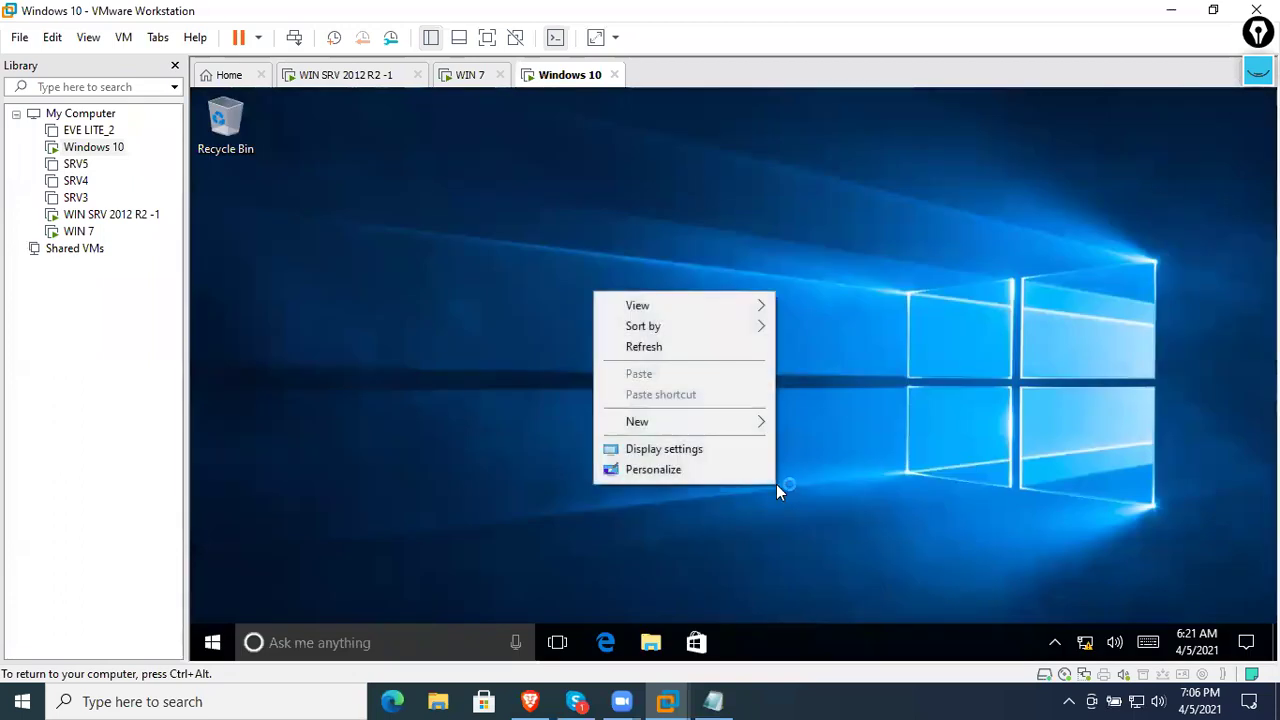
pyautogui.click(707, 356)
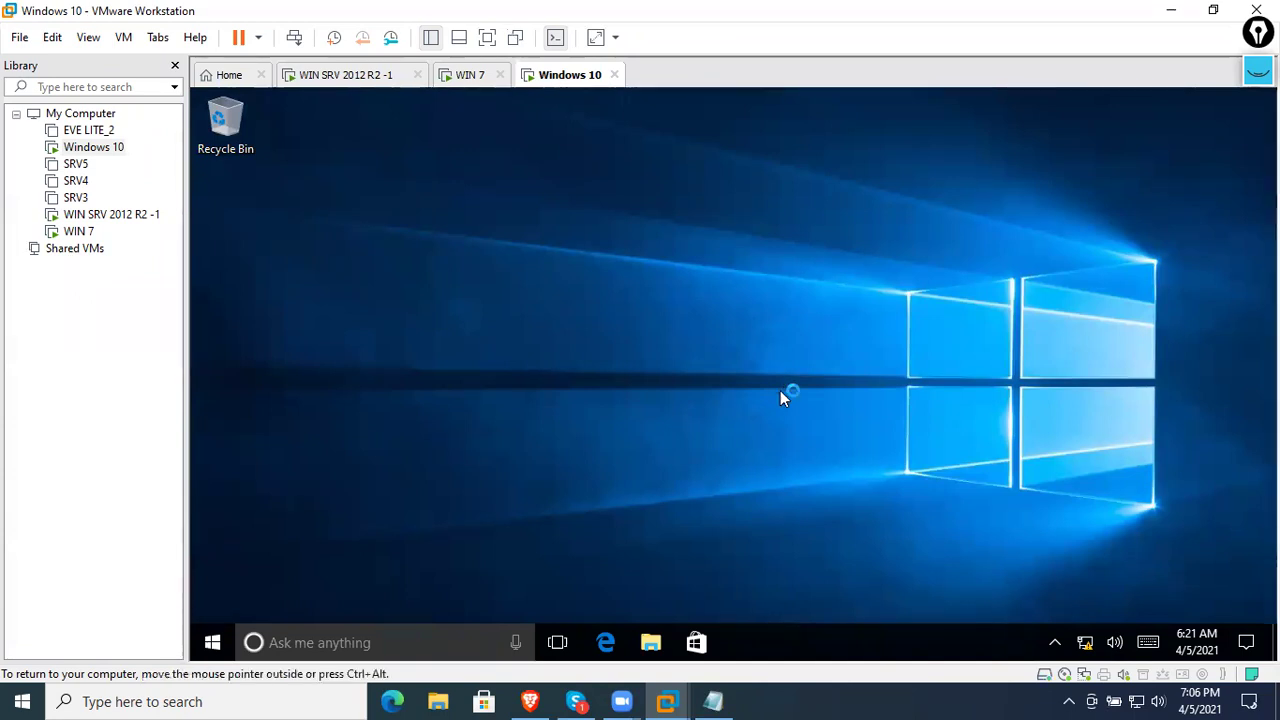
pyautogui.rightClick(789, 370)
pyautogui.click(767, 428)
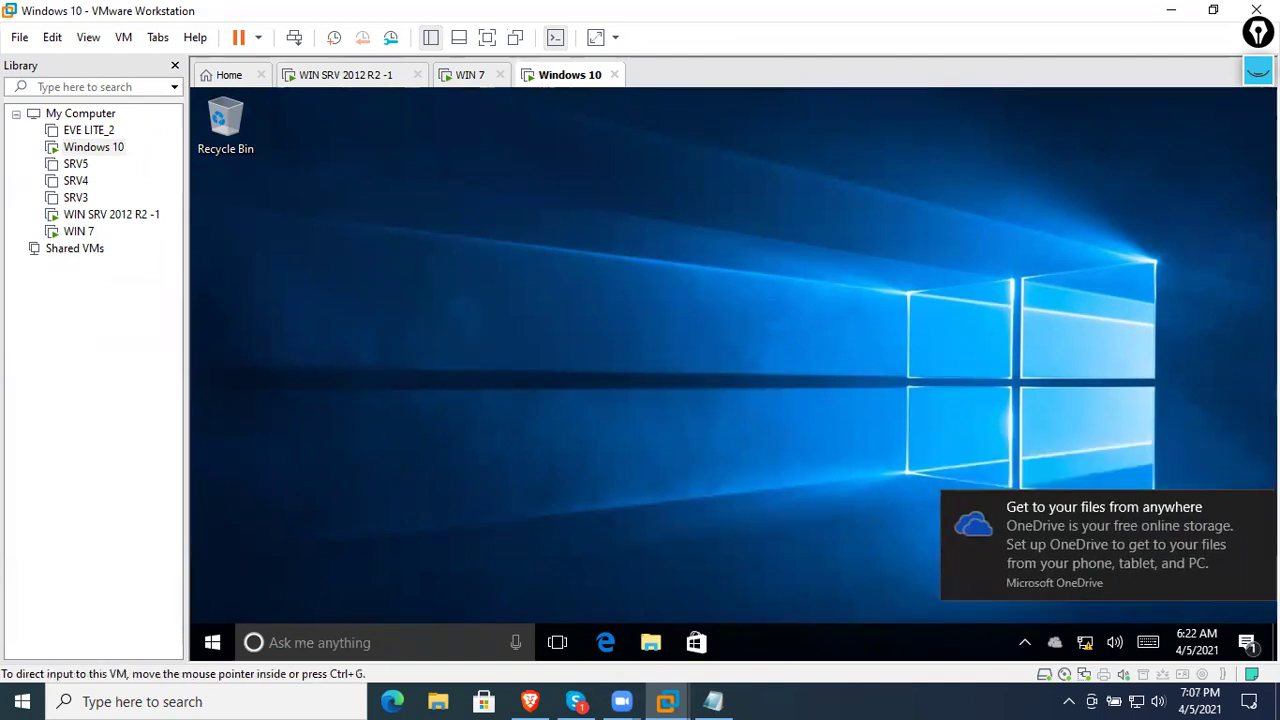
pyautogui.click(1261, 507)
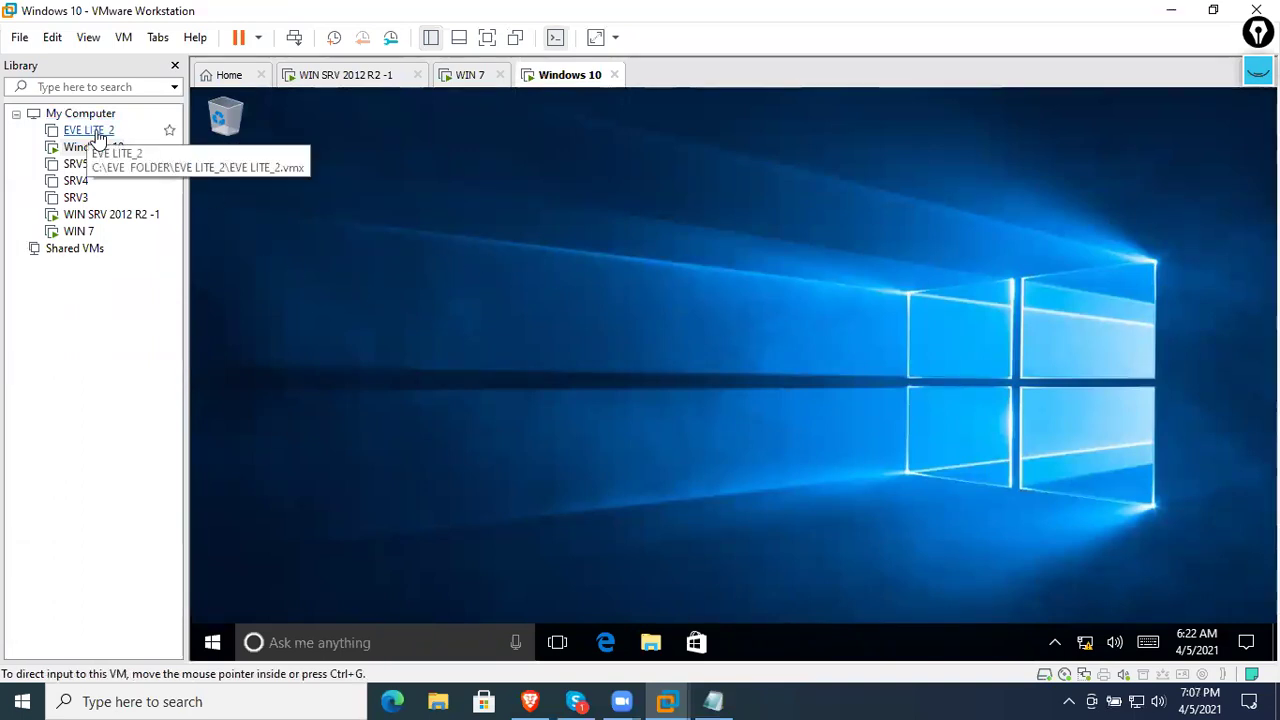
# - On the WIN 7 guest, close the Network Connections window and refresh the desktop
pyautogui.click(462, 78)
pyautogui.click(553, 77)
pyautogui.click(470, 80)
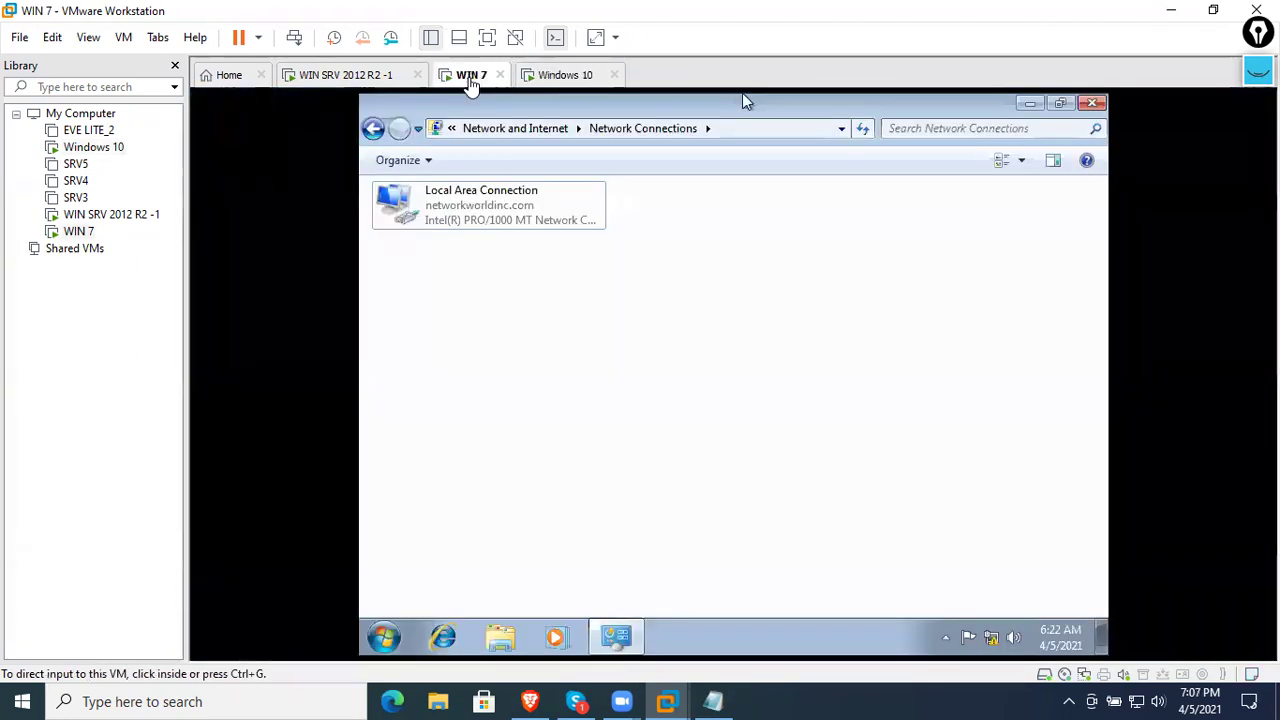
pyautogui.click(1092, 103)
pyautogui.rightClick(994, 212)
pyautogui.click(852, 262)
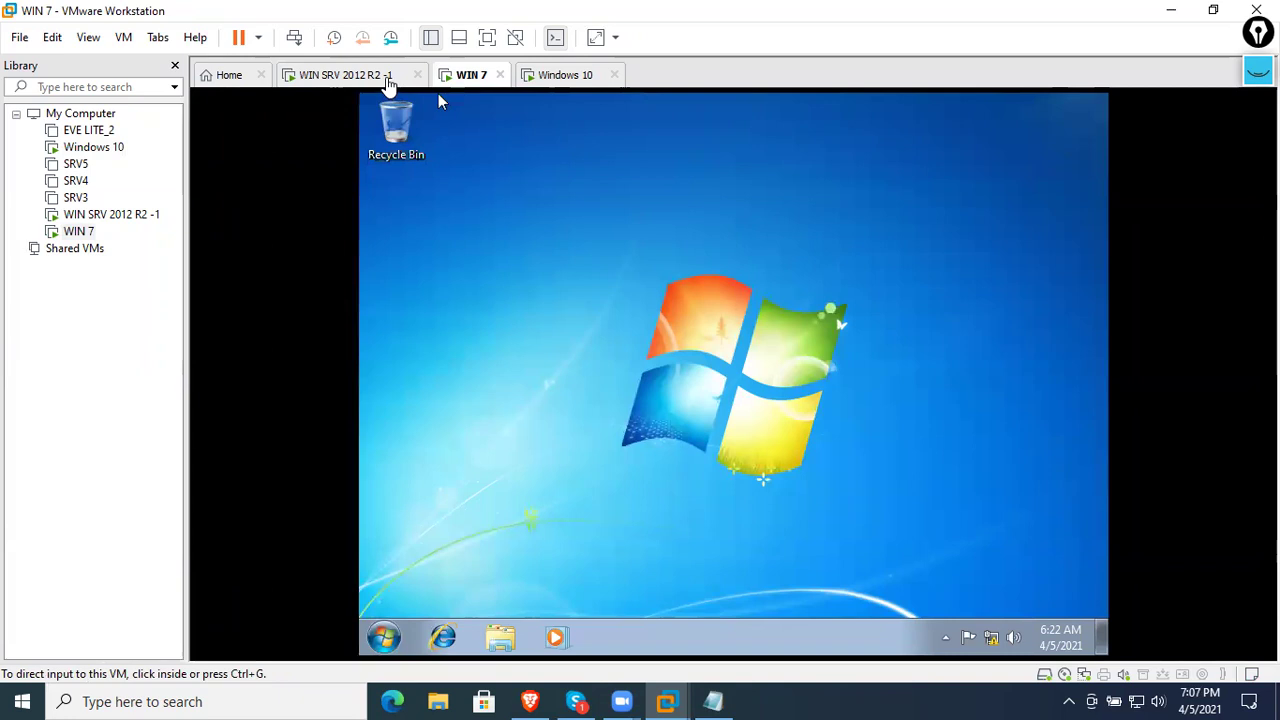
# - On the server, refresh the DHCP address lease list and the srv12 server node
pyautogui.click(388, 85)
pyautogui.rightClick(524, 262)
pyautogui.click(585, 275)
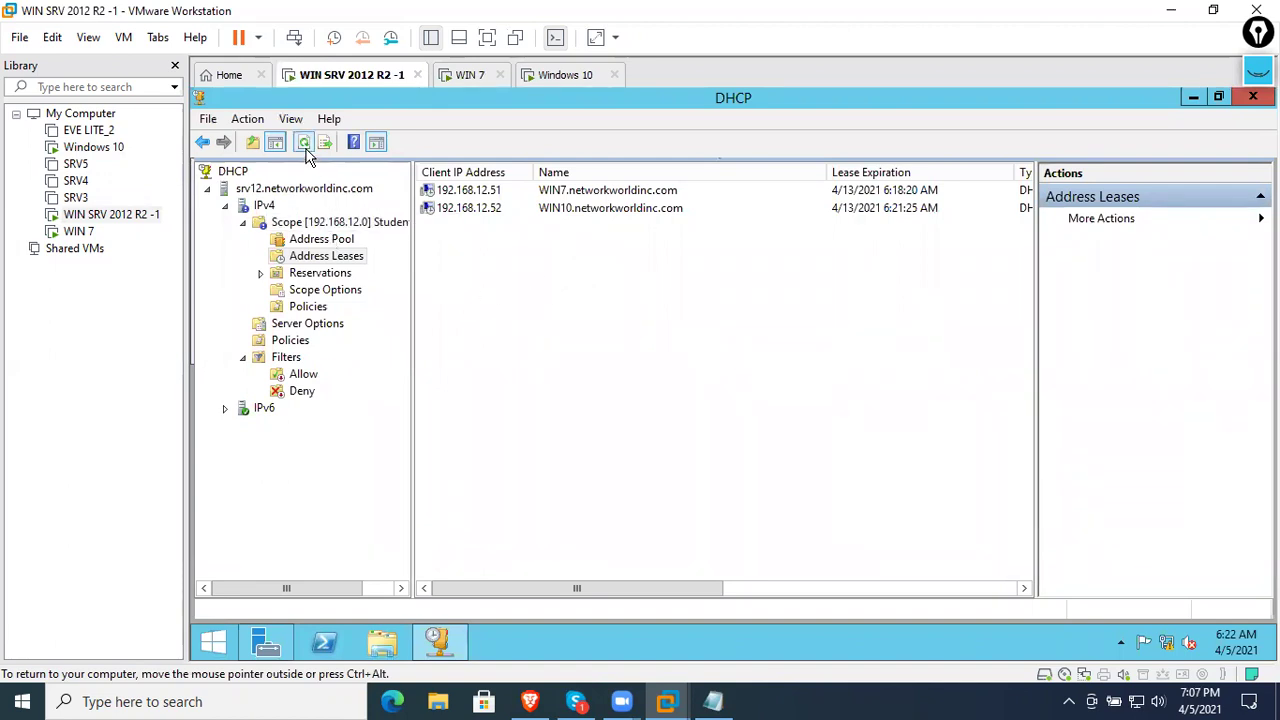
pyautogui.click(264, 189)
pyautogui.rightClick(263, 196)
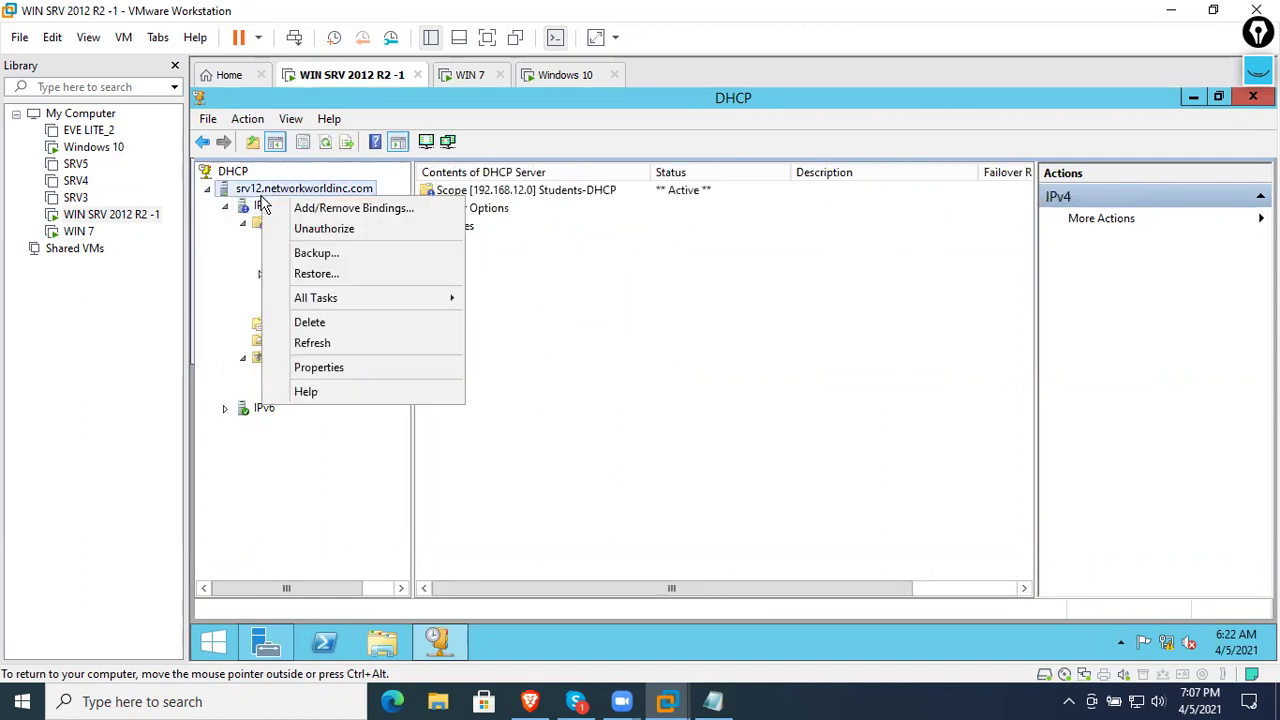
pyautogui.click(360, 343)
# - Expand IPv6, IPv4 and the 192.168.12.0 scope, then close DHCP and Server Manager
pyautogui.doubleClick(262, 222)
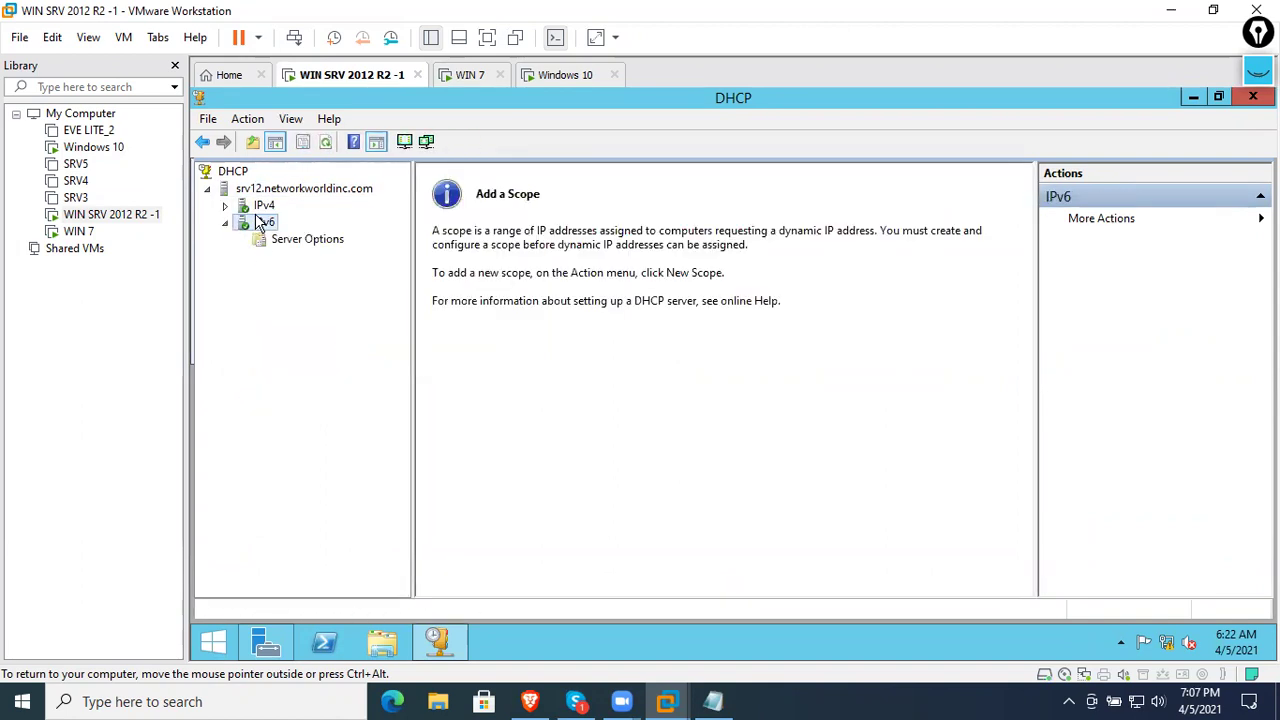
pyautogui.doubleClick(264, 205)
pyautogui.doubleClick(270, 239)
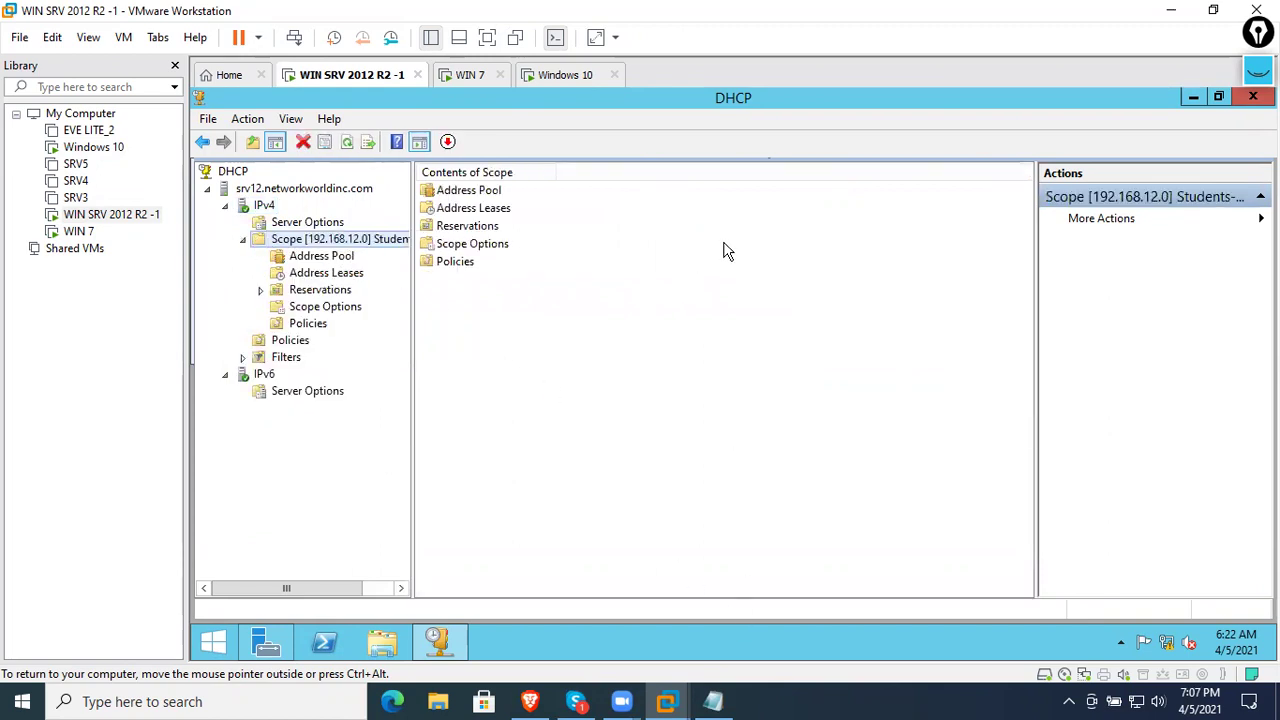
pyautogui.click(1248, 99)
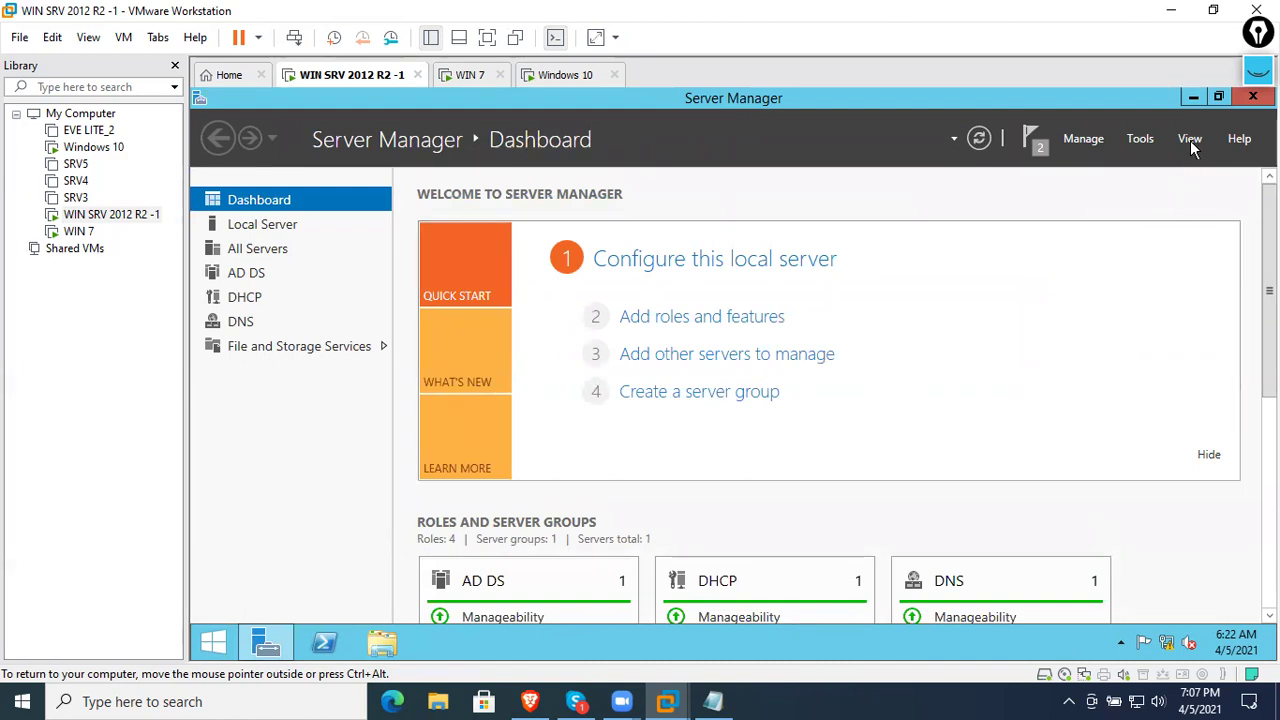
pyautogui.click(1252, 97)
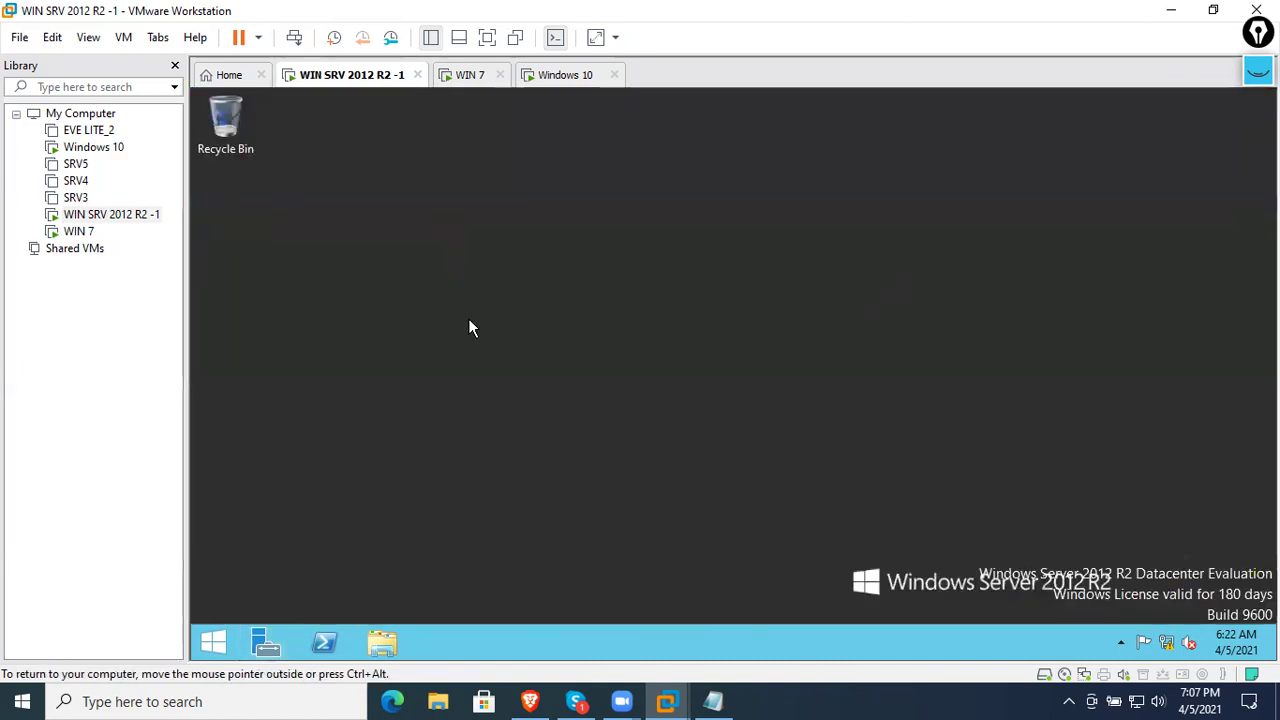
# - On WIN 7, disable and re-enable the Local Area Connection adapter
pyautogui.click(470, 75)
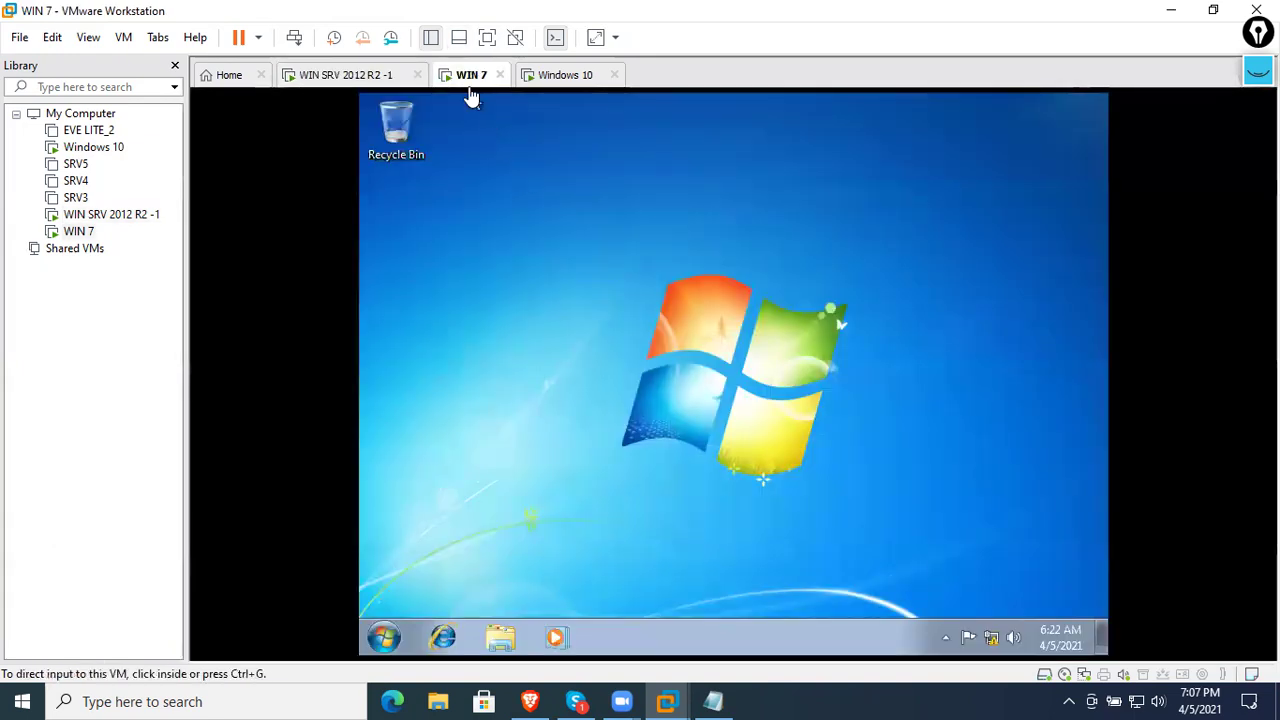
pyautogui.click(992, 635)
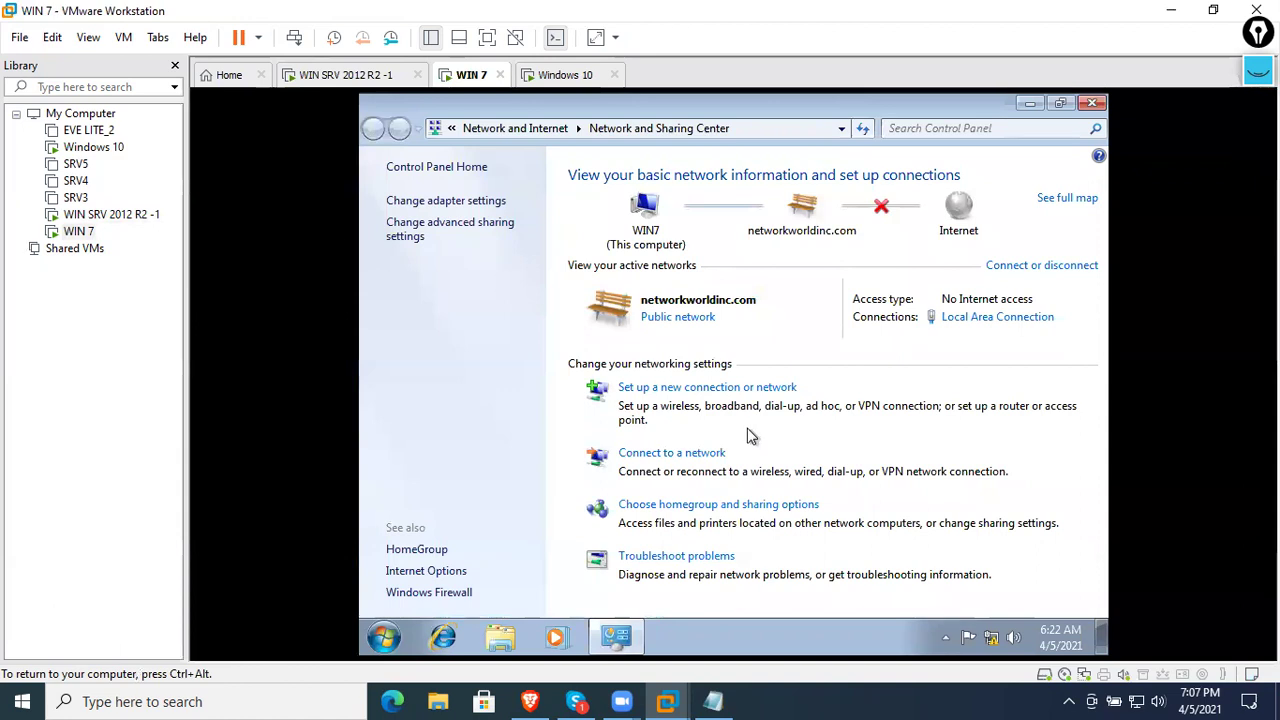
pyautogui.click(495, 203)
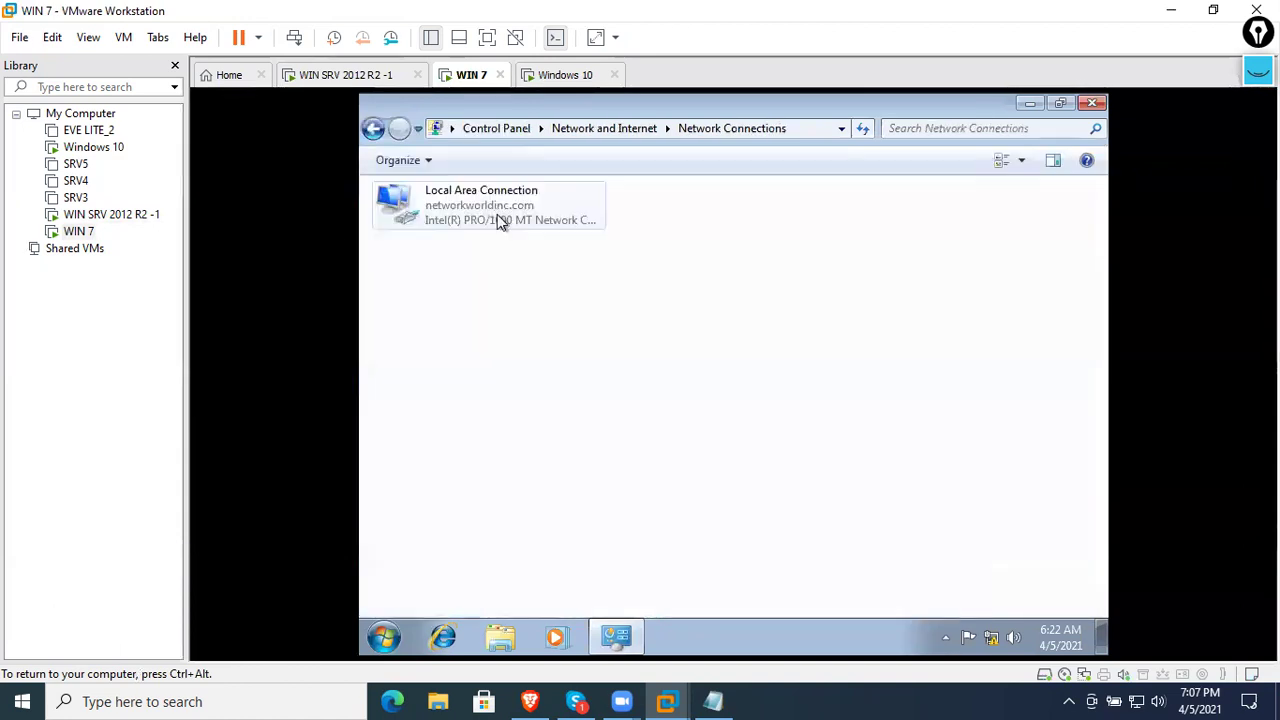
pyautogui.rightClick(500, 220)
pyautogui.click(509, 222)
pyautogui.rightClick(505, 213)
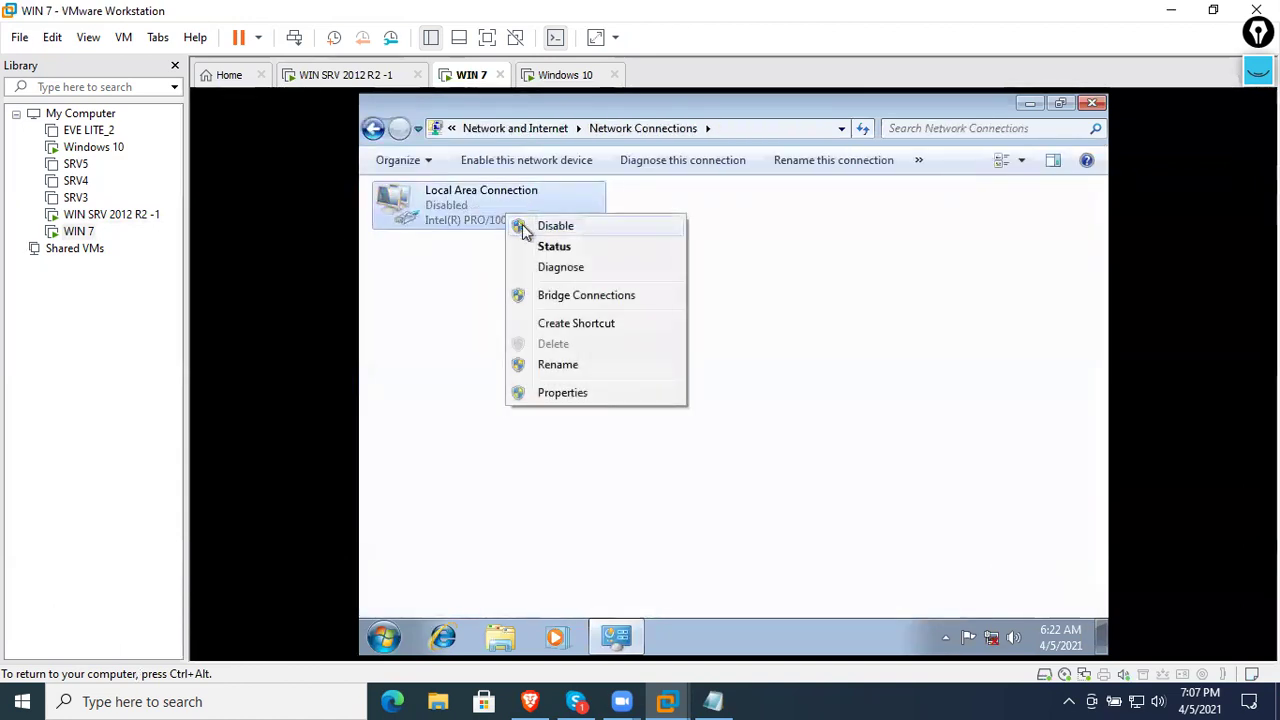
pyautogui.click(530, 226)
pyautogui.rightClick(470, 213)
pyautogui.click(492, 228)
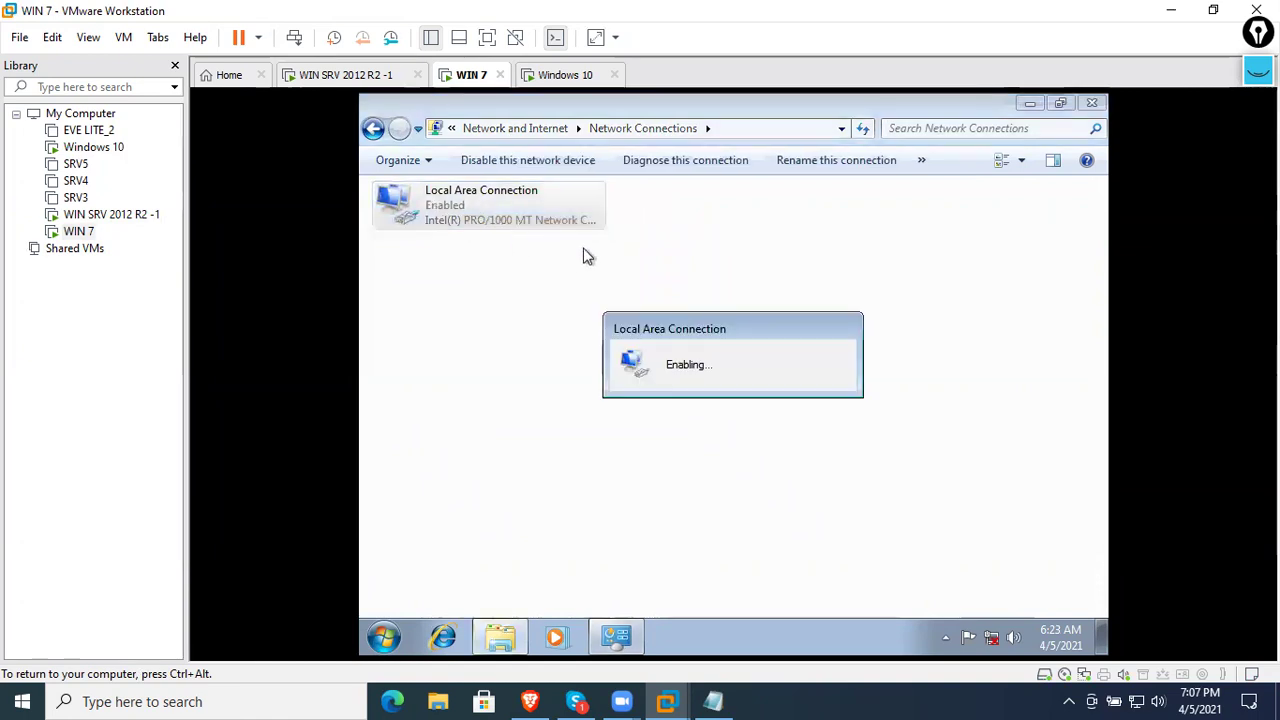
# - On Windows 10, disable and re-enable Ethernet0, then return to the server VM
pyautogui.click(554, 80)
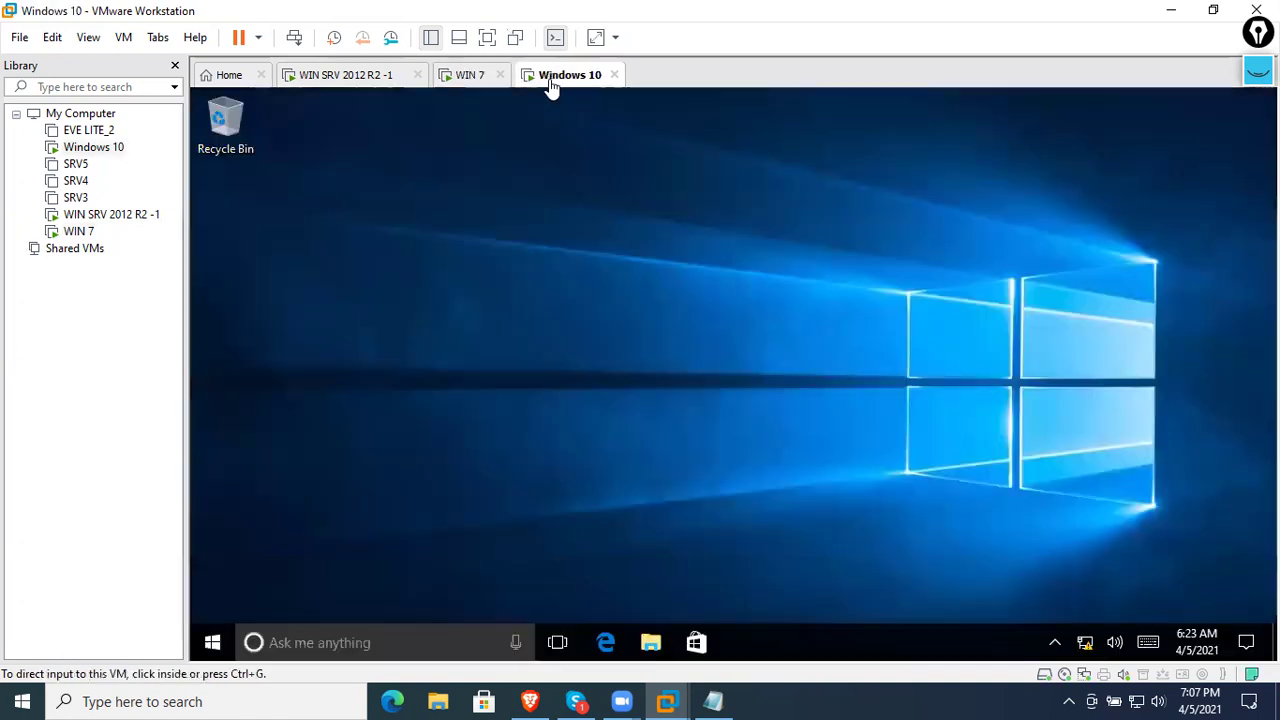
pyautogui.rightClick(1086, 642)
pyautogui.click(1130, 626)
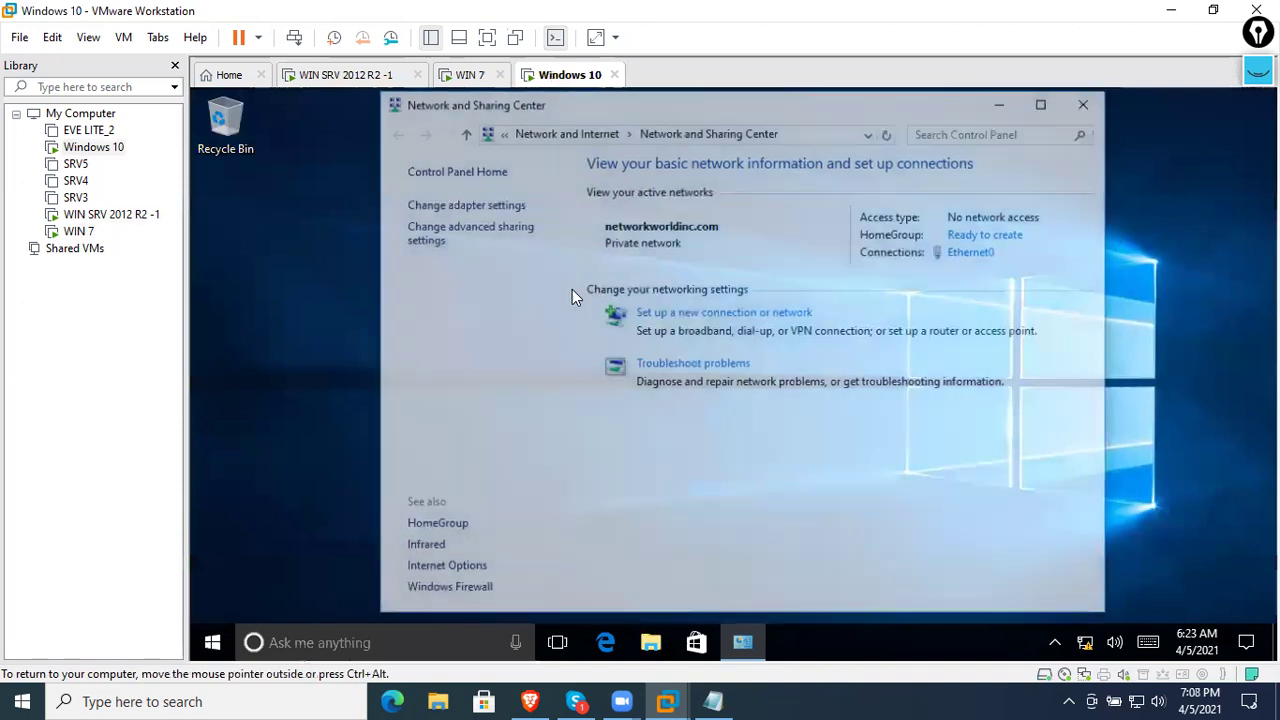
pyautogui.click(486, 206)
pyautogui.click(514, 222)
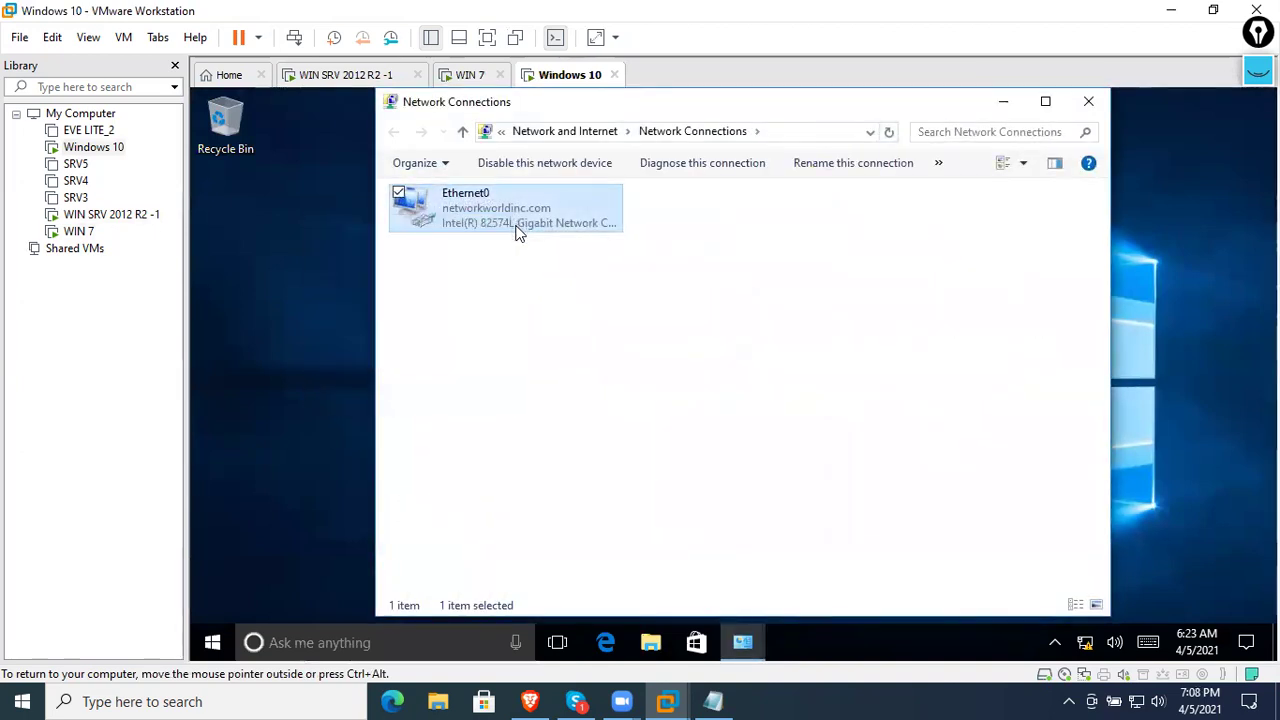
pyautogui.rightClick(506, 216)
pyautogui.click(457, 232)
pyautogui.rightClick(510, 216)
pyautogui.click(478, 232)
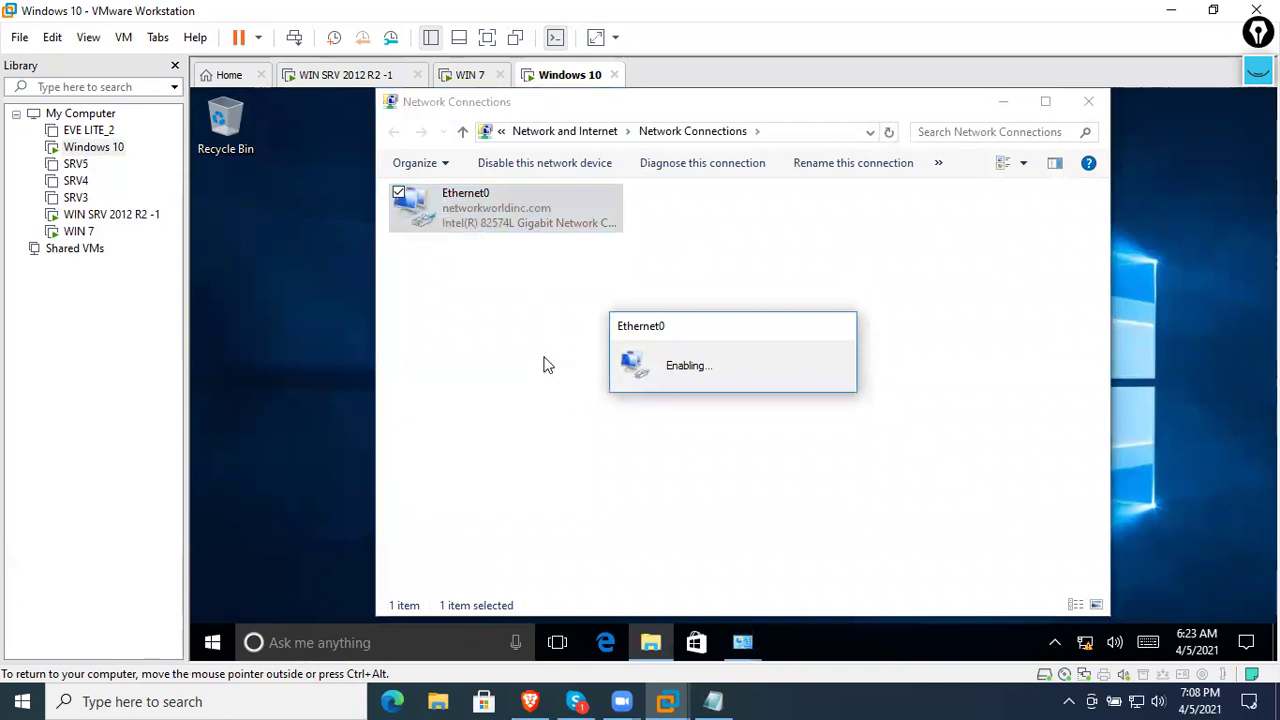
pyautogui.click(326, 92)
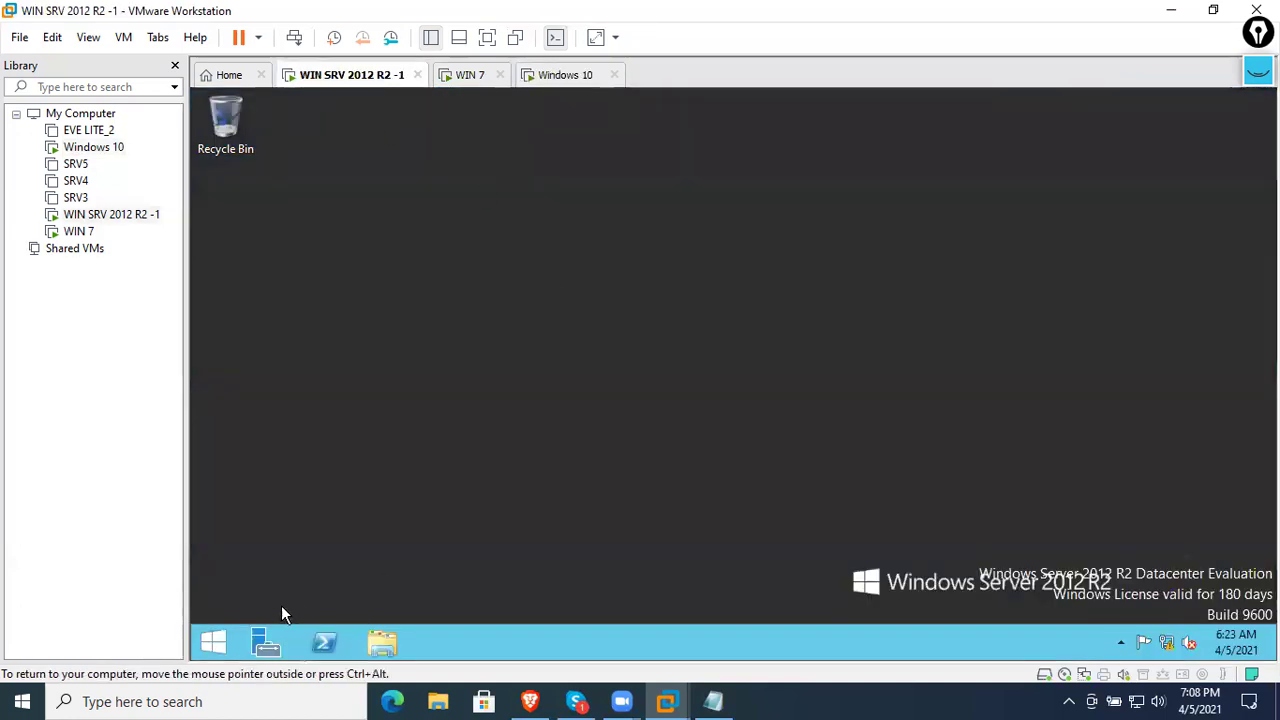
# - Open the DHCP console from Server Manager and show the 192.168.12.0 scope's Address Leases
pyautogui.click(225, 640)
pyautogui.click(365, 362)
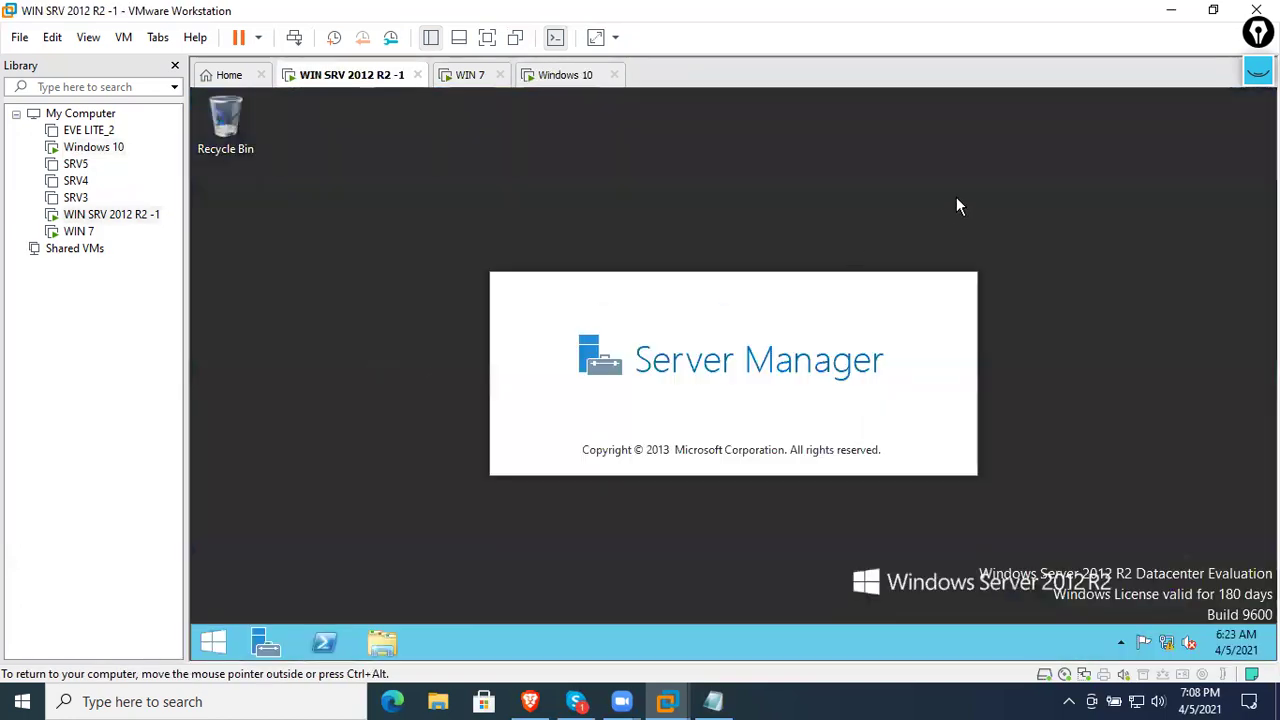
pyautogui.click(1138, 139)
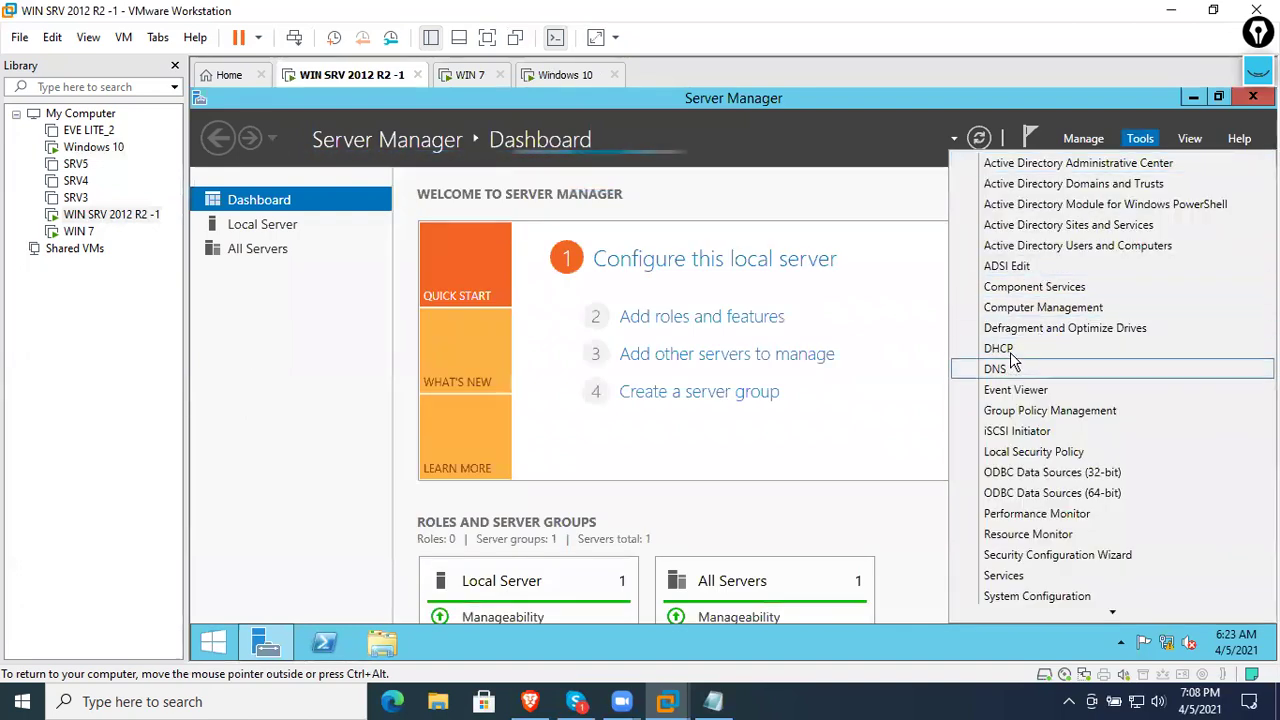
pyautogui.click(993, 348)
pyautogui.doubleClick(432, 257)
pyautogui.doubleClick(422, 257)
pyautogui.doubleClick(428, 275)
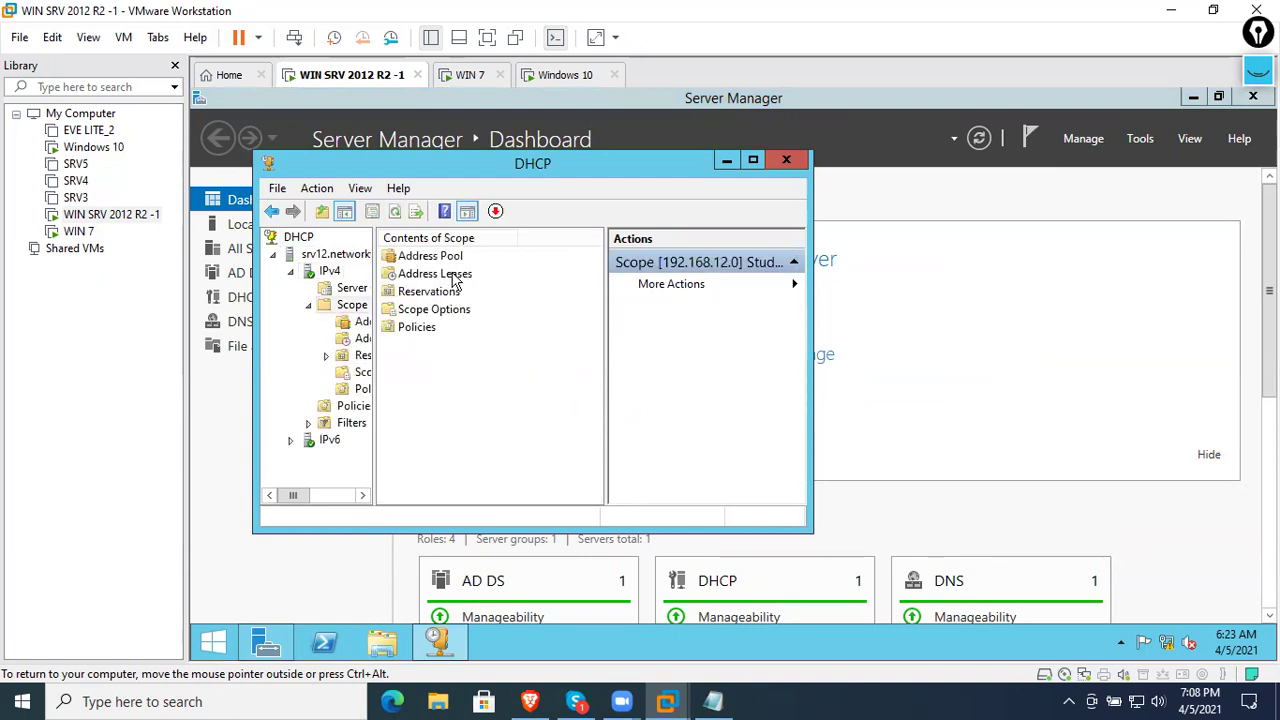
pyautogui.doubleClick(455, 274)
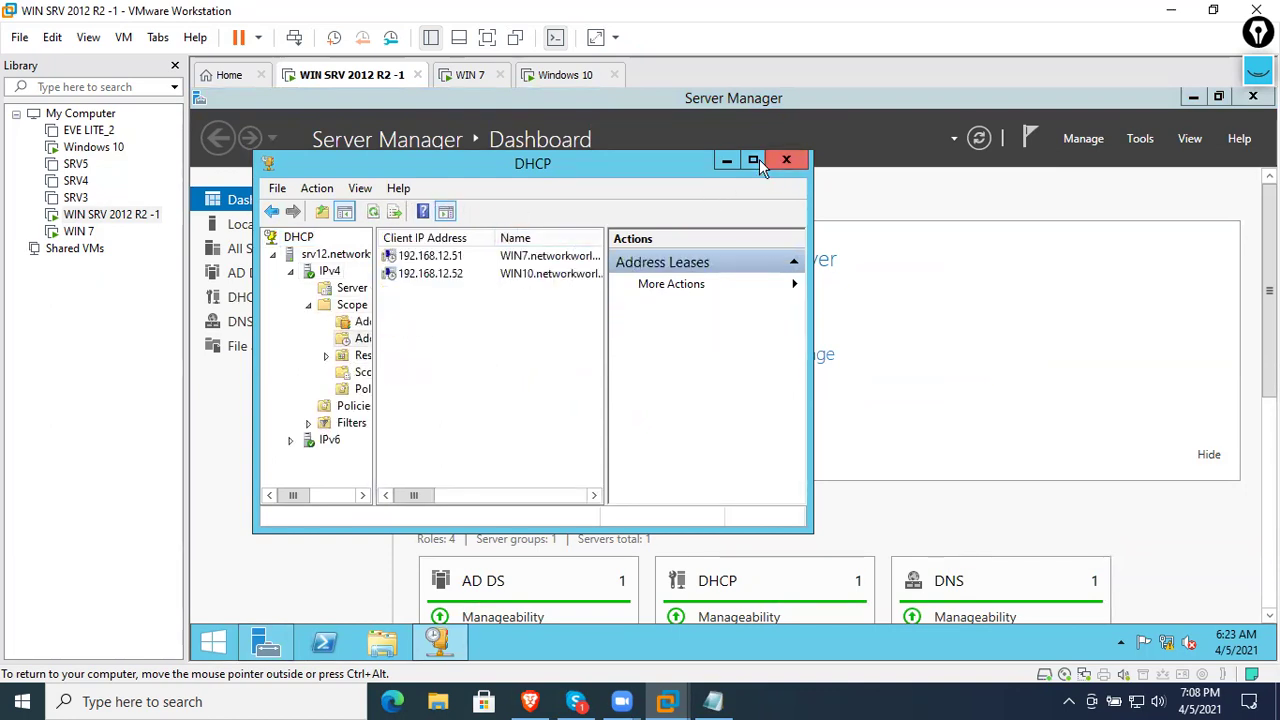
# - Maximize the DHCP console and widen the columns to show WIN7 and WIN10 full hostnames
pyautogui.click(753, 160)
pyautogui.moveTo(545, 170); pyautogui.dragTo(700, 168)
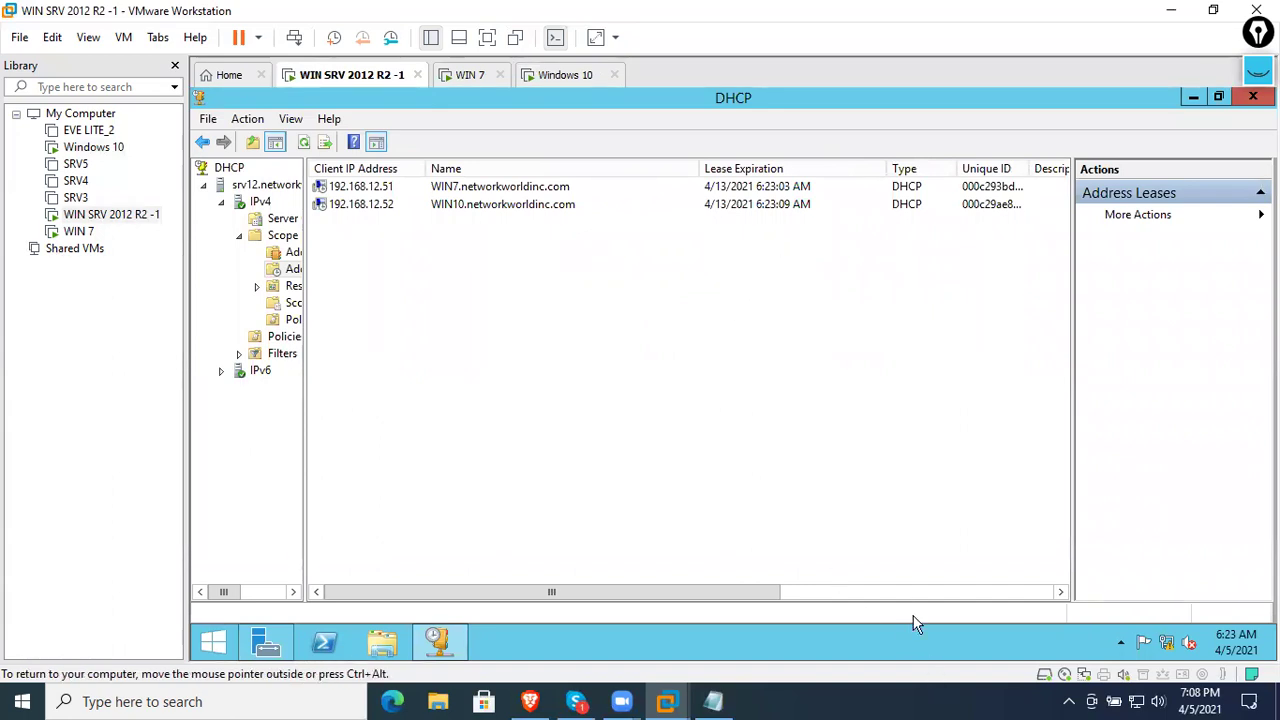
pyautogui.moveTo(303, 470); pyautogui.dragTo(358, 465)
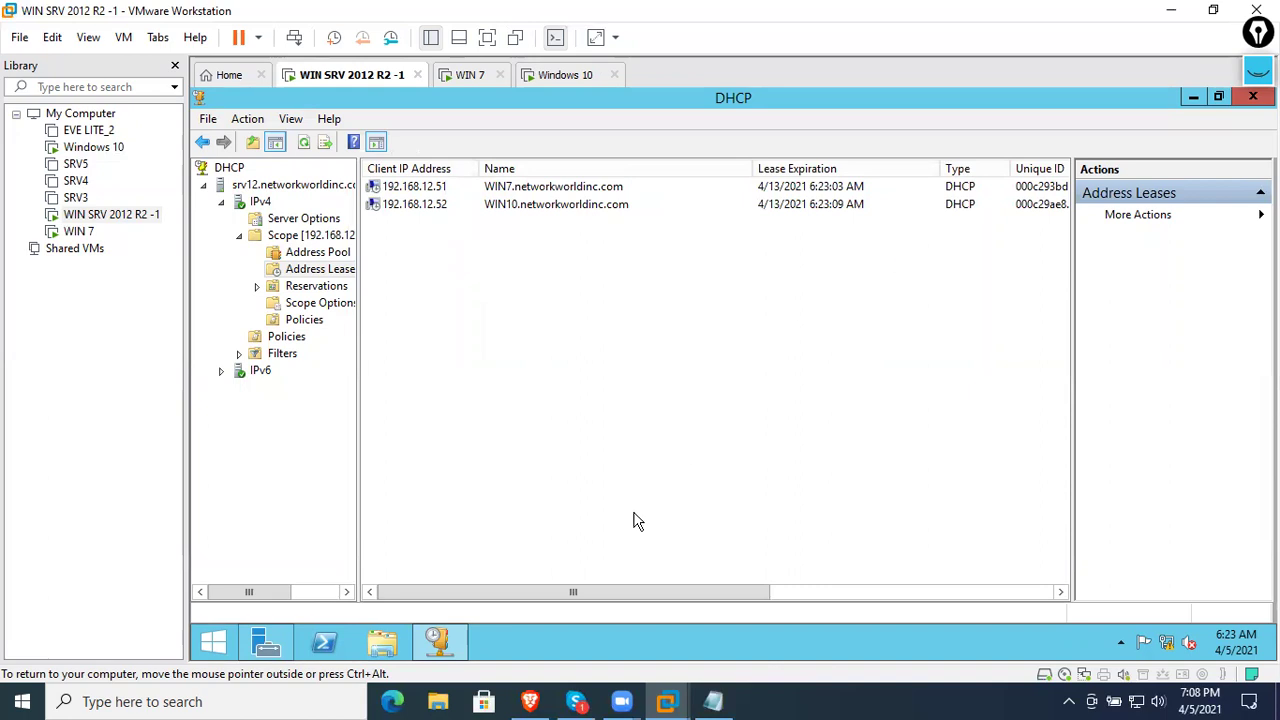
pyautogui.moveTo(564, 592); pyautogui.dragTo(729, 591)
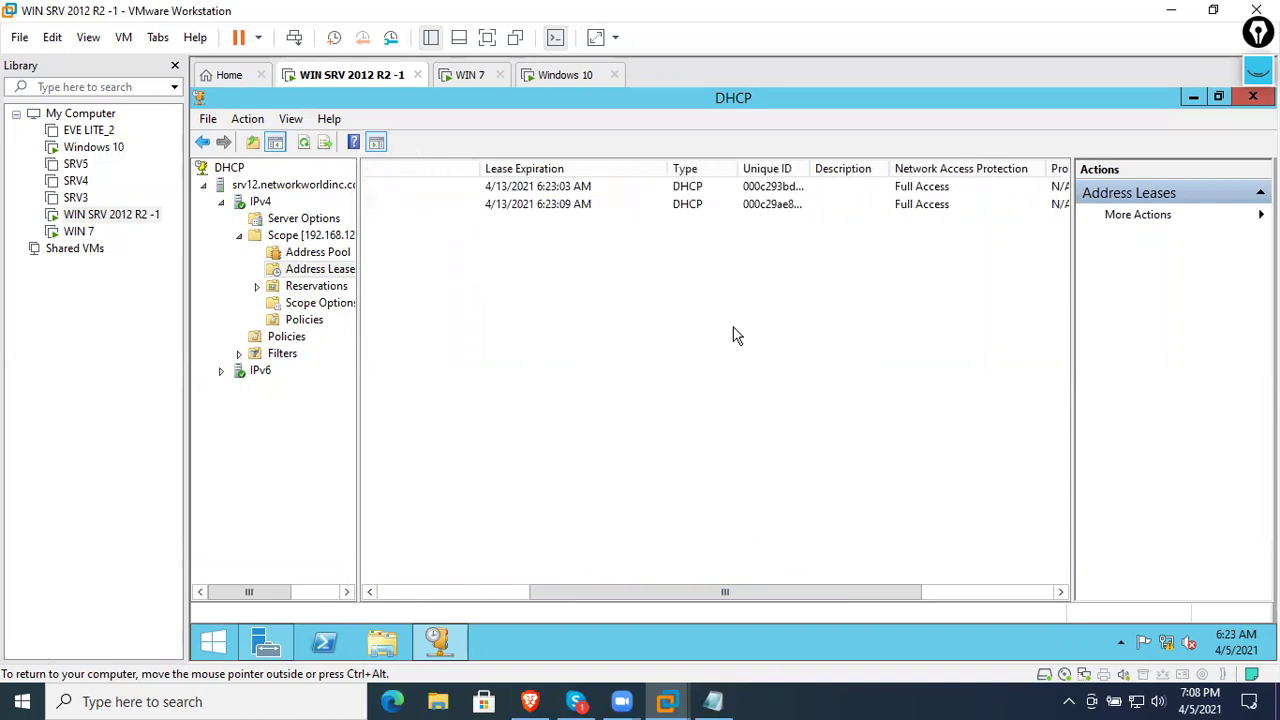
pyautogui.click(755, 210)
pyautogui.moveTo(742, 592); pyautogui.dragTo(840, 591)
pyautogui.moveTo(731, 168); pyautogui.dragTo(753, 168)
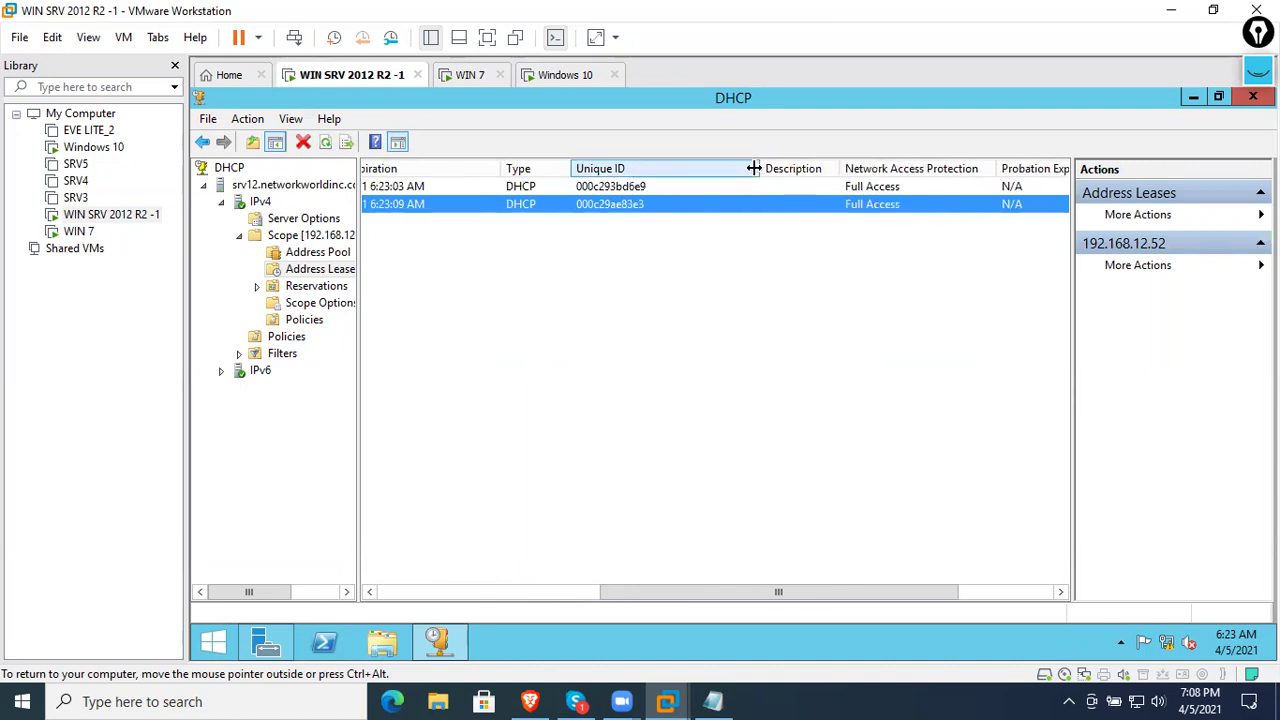
pyautogui.moveTo(645, 591); pyautogui.dragTo(397, 600)
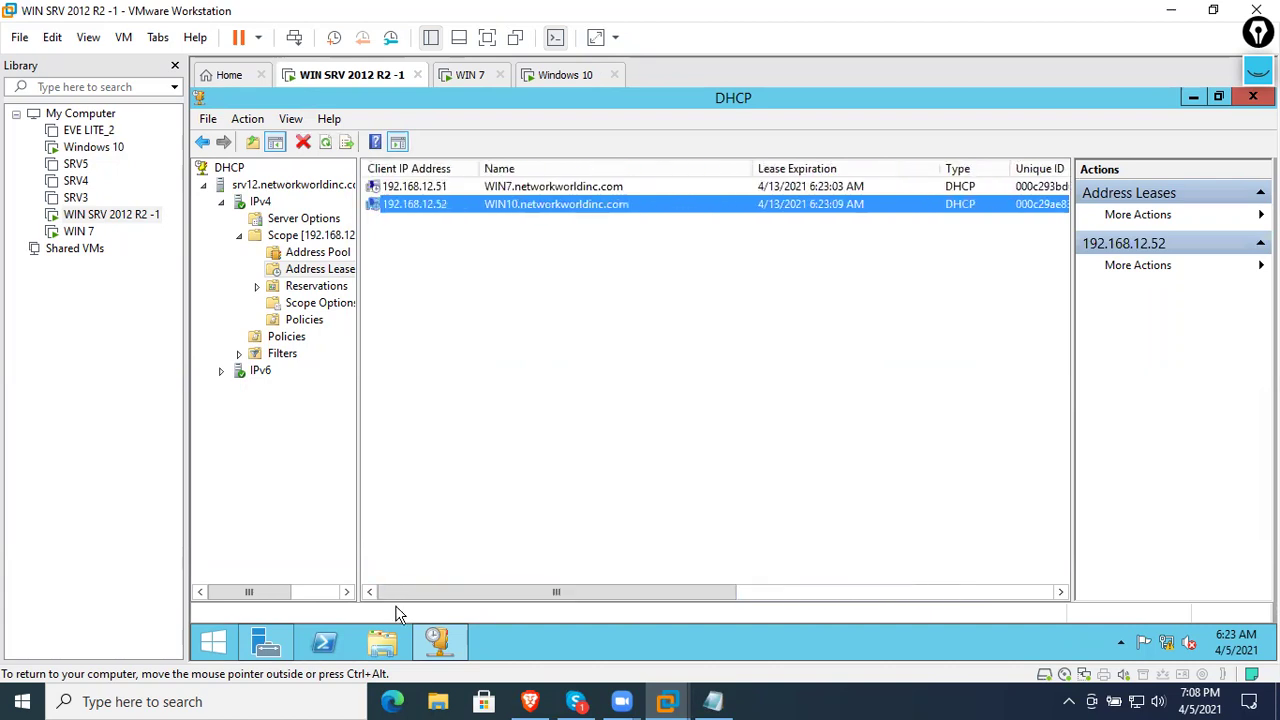
pyautogui.click(562, 446)
# - Open a command prompt via Run with cmd and list the ARP table using arp -a
pyautogui.press('super+r')
pyautogui.write('cmd')
pyautogui.press('Return')
pyautogui.press('Return')
pyautogui.press('Return')
pyautogui.press('Return')
pyautogui.write('ar')
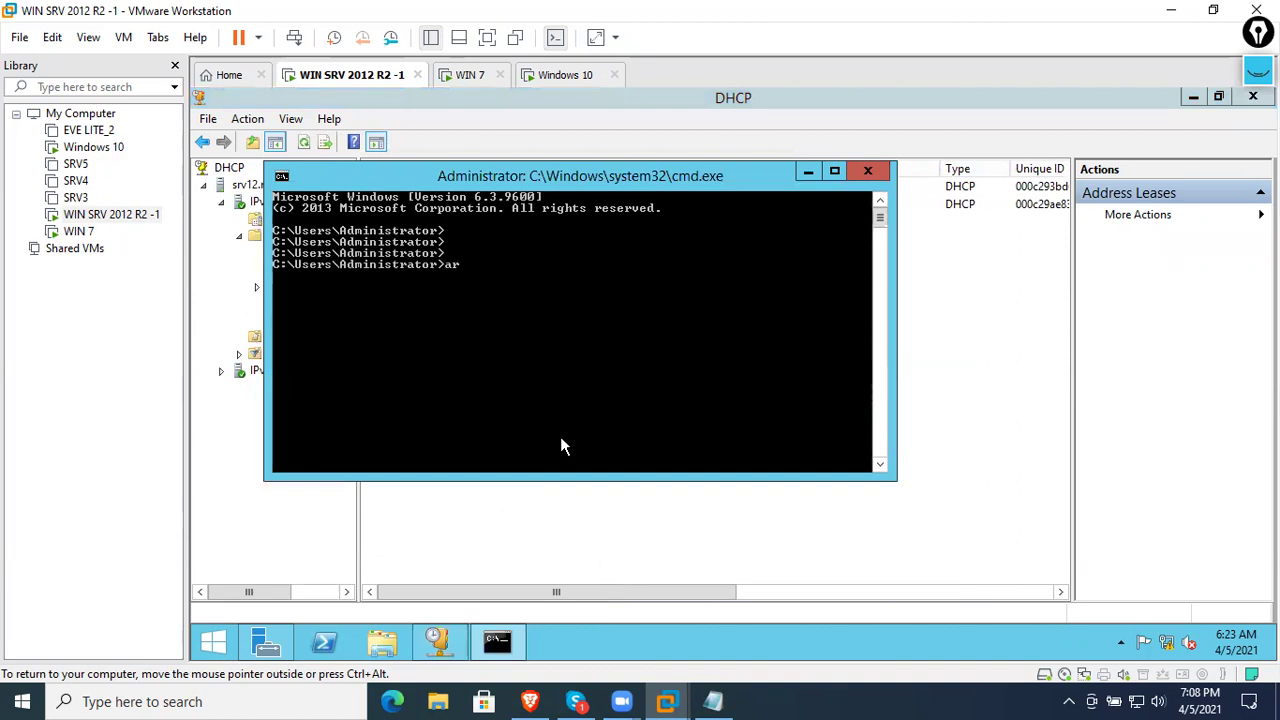
pyautogui.write('p -a')
pyautogui.press('Return')
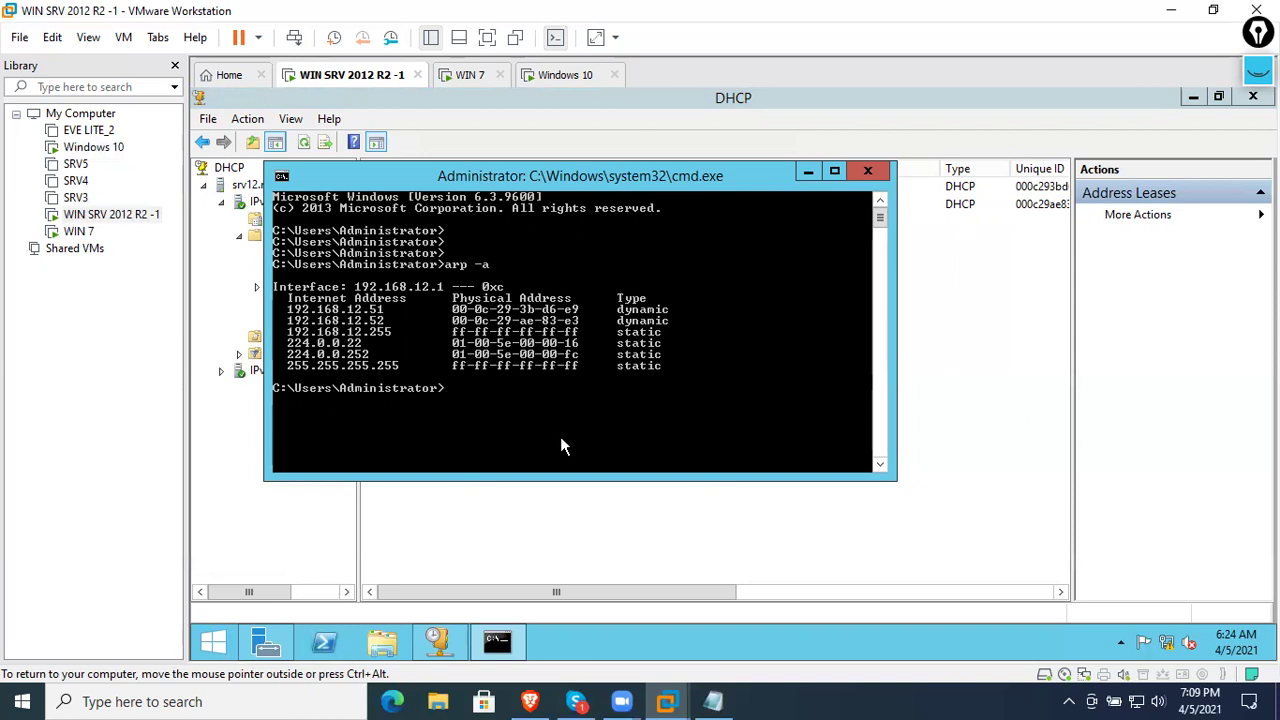
# - Close the command prompt and review the scope's Scope Options, cancelling without changes
pyautogui.click(868, 171)
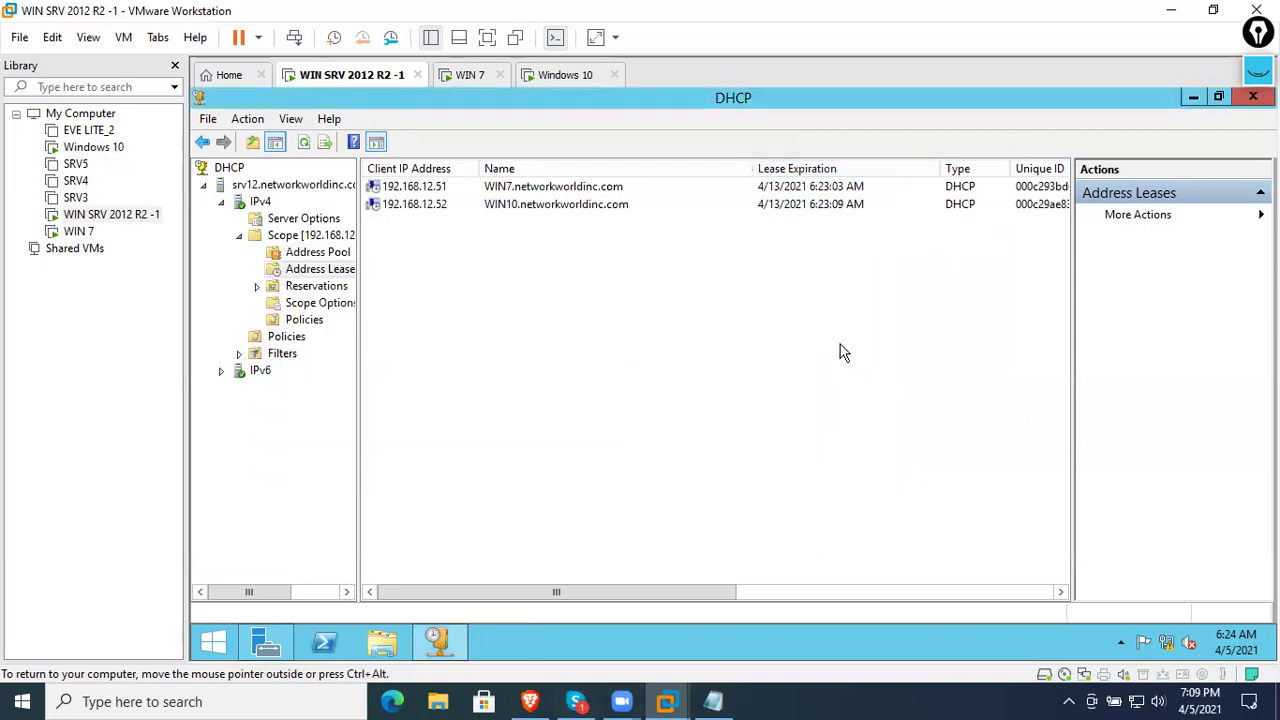
pyautogui.click(322, 287)
pyautogui.rightClick(320, 281)
pyautogui.press('Escape')
pyautogui.rightClick(325, 290)
pyautogui.click(338, 305)
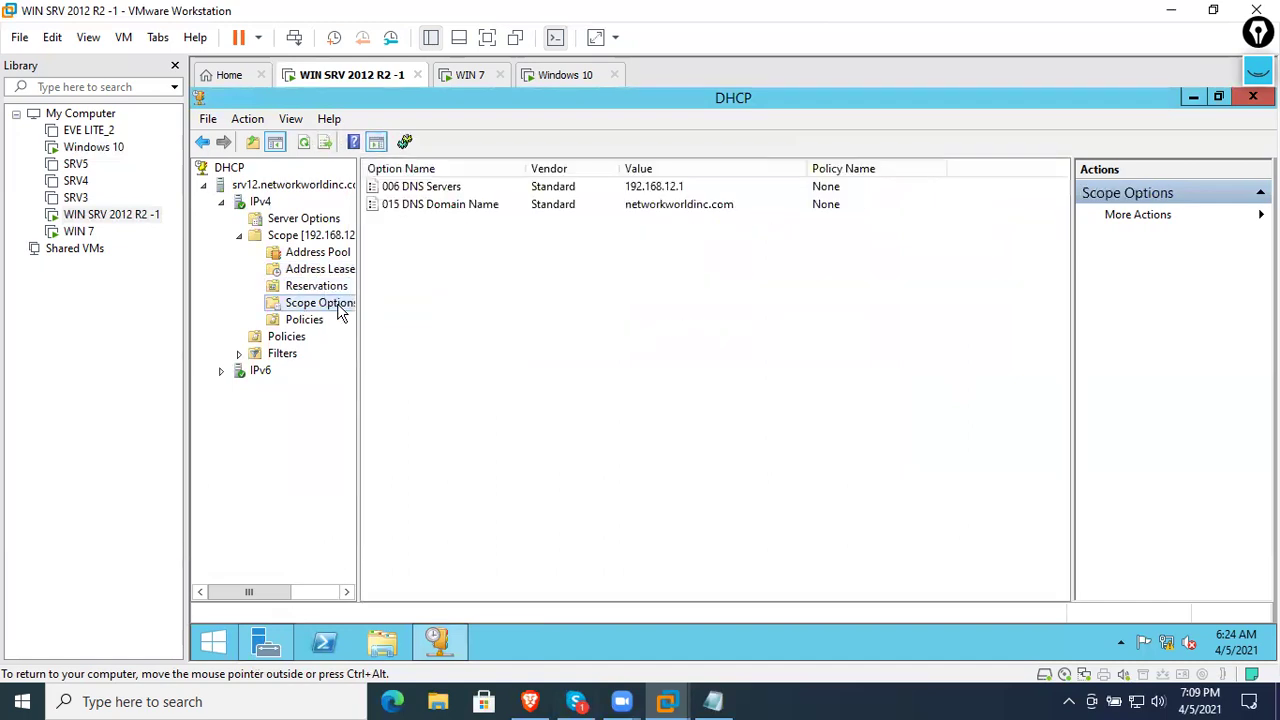
pyautogui.rightClick(340, 310)
pyautogui.click(405, 318)
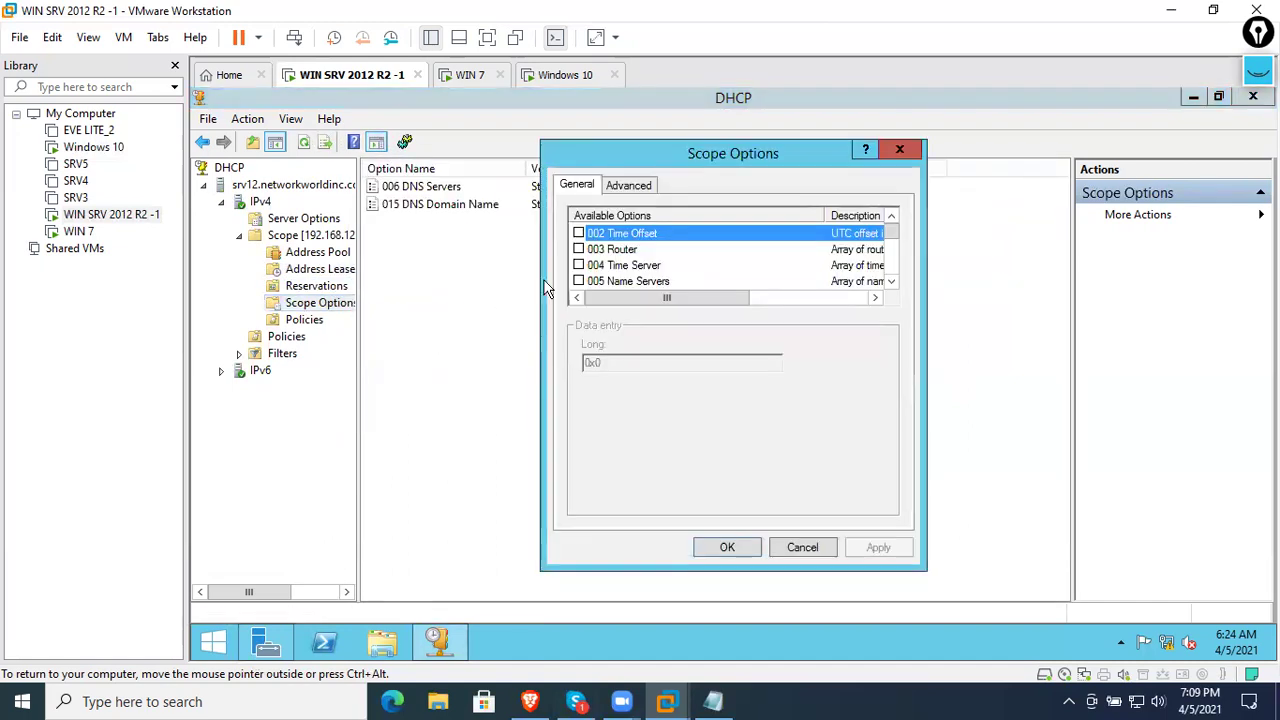
pyautogui.scroll(-20, 671, 277)
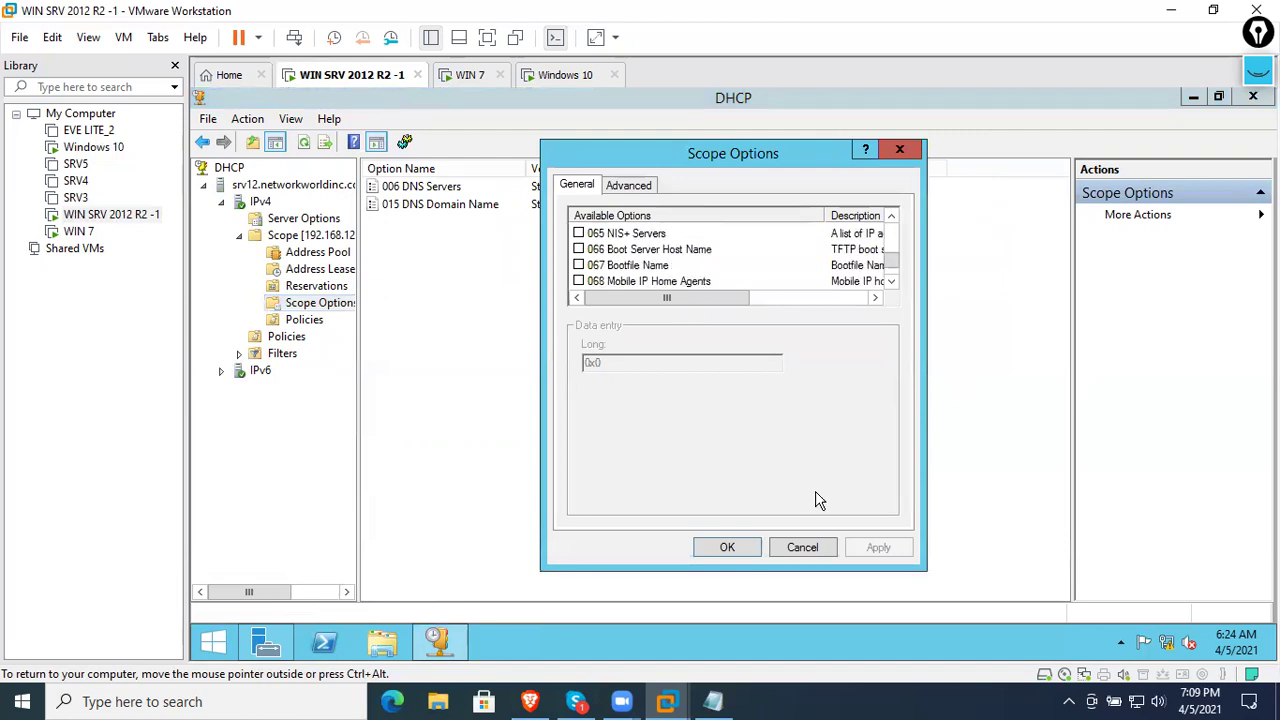
pyautogui.click(805, 549)
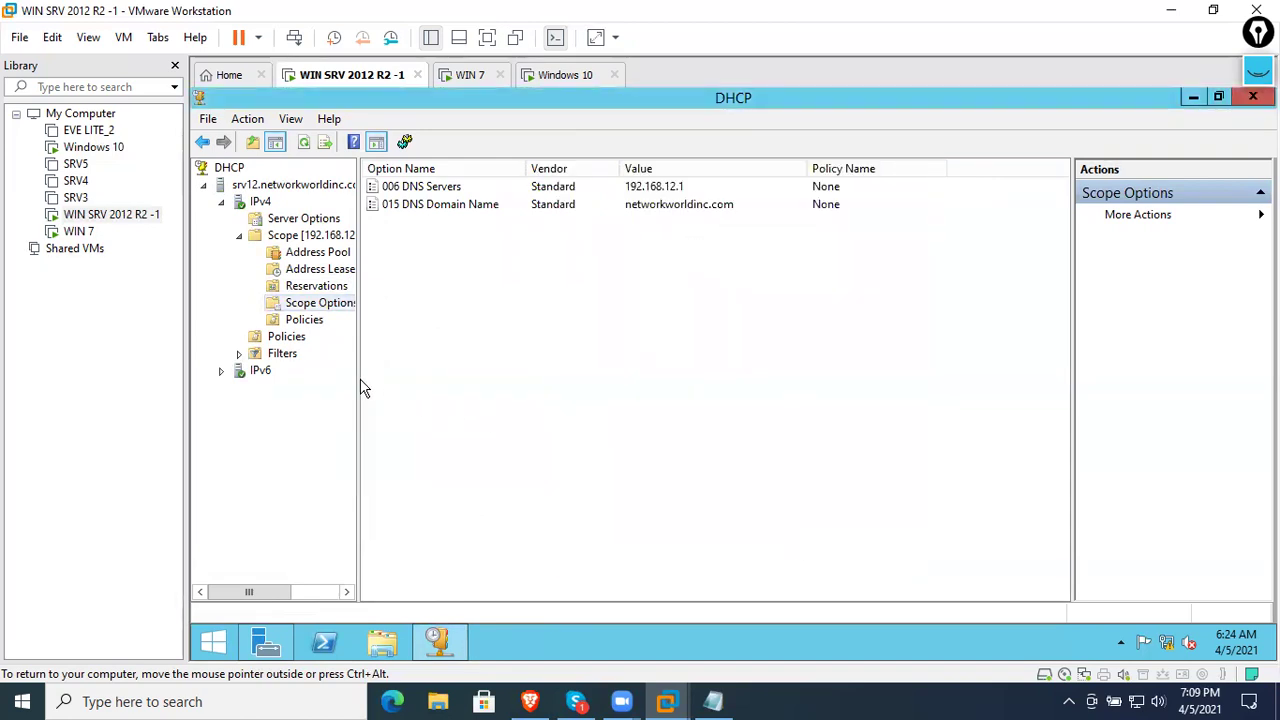
# - Widen the DHCP tree pane, browse the scope nodes, then move to the Windows 10 VM
pyautogui.moveTo(357, 383); pyautogui.dragTo(418, 381)
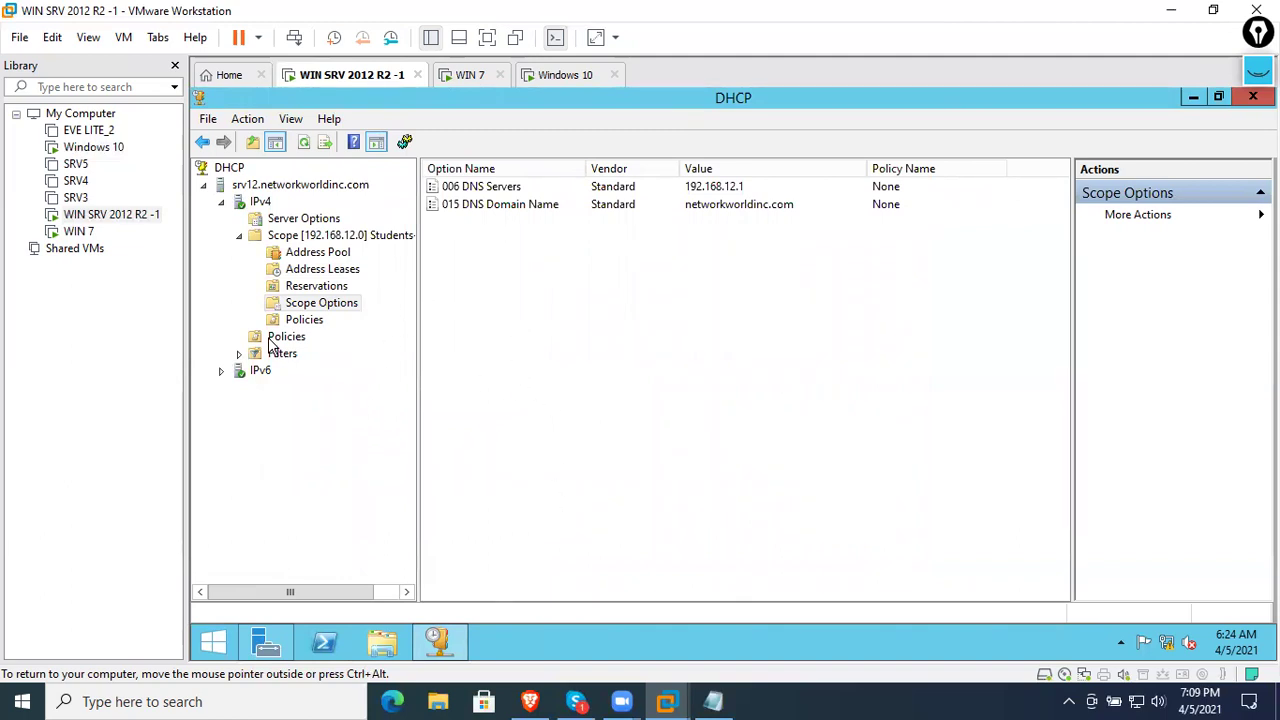
pyautogui.click(305, 319)
pyautogui.click(316, 286)
pyautogui.click(318, 269)
pyautogui.click(313, 255)
pyautogui.click(300, 235)
pyautogui.click(303, 218)
pyautogui.click(320, 252)
pyautogui.click(563, 78)
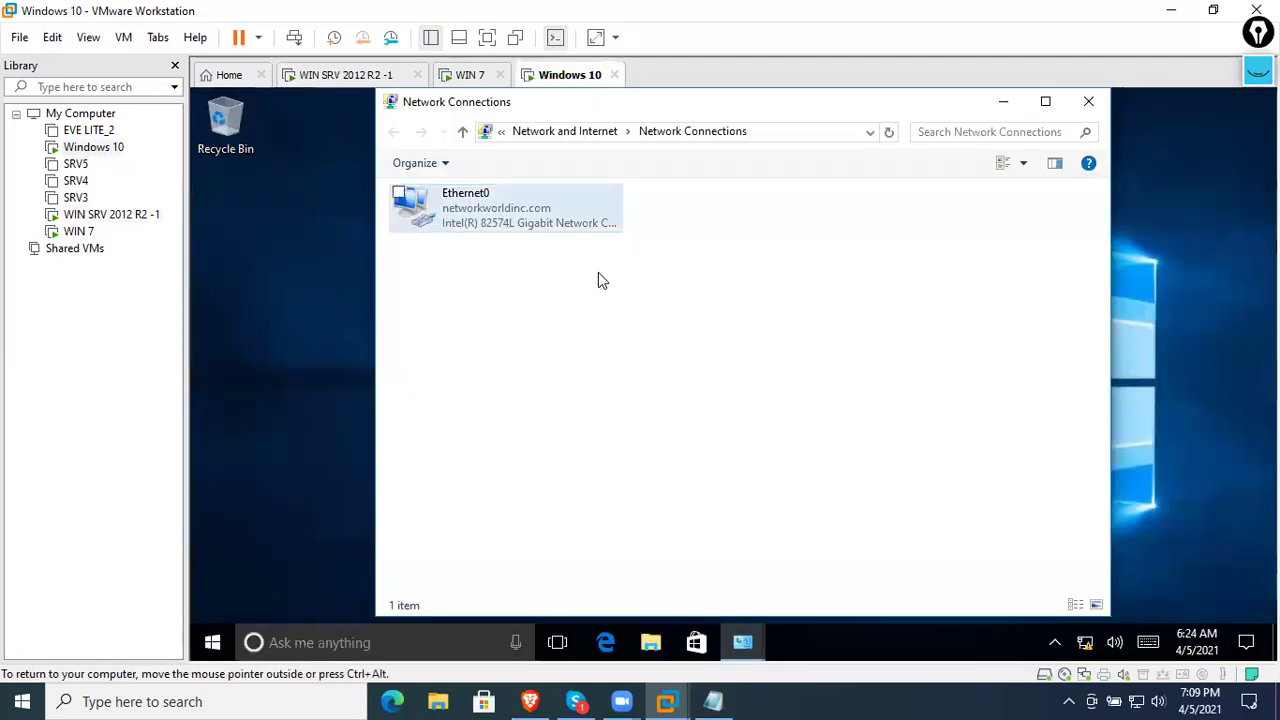
# - Show Ethernet0's Network Connection Details and locate its Physical Address
pyautogui.rightClick(521, 200)
pyautogui.click(562, 262)
pyautogui.click(520, 207)
pyautogui.click(575, 315)
pyautogui.click(523, 227)
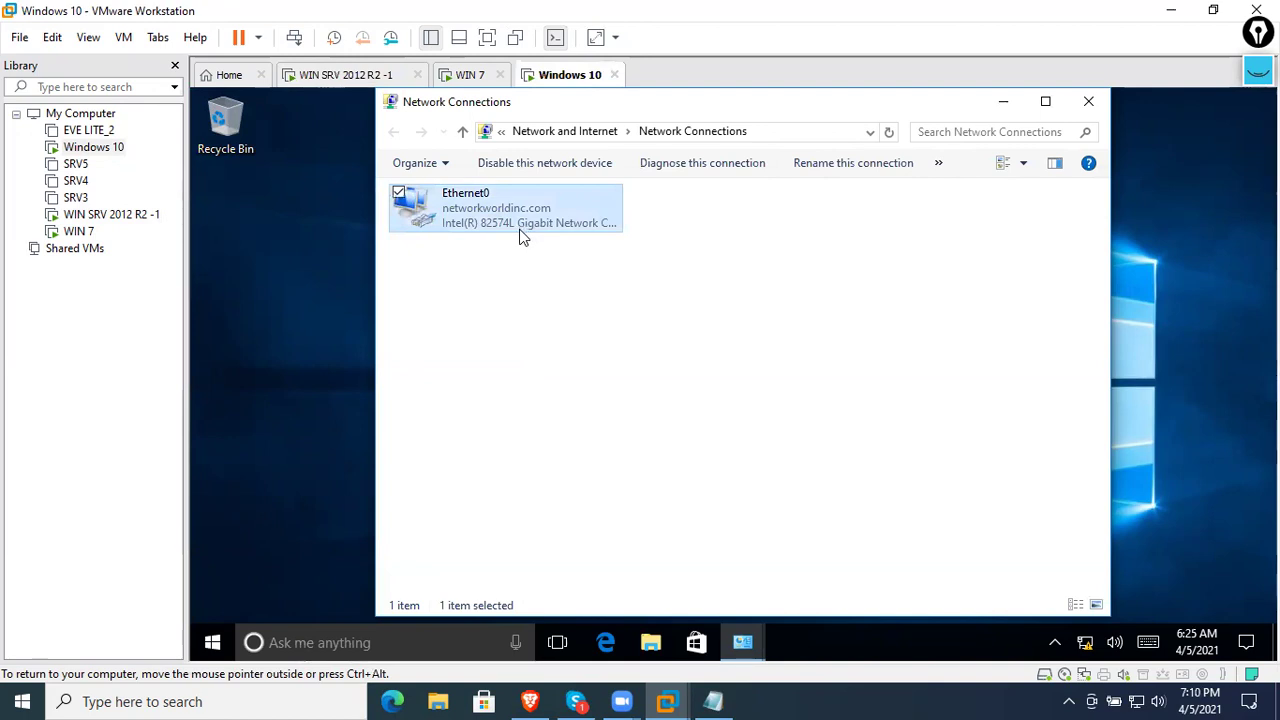
pyautogui.click(580, 379)
pyautogui.click(489, 229)
pyautogui.rightClick(489, 229)
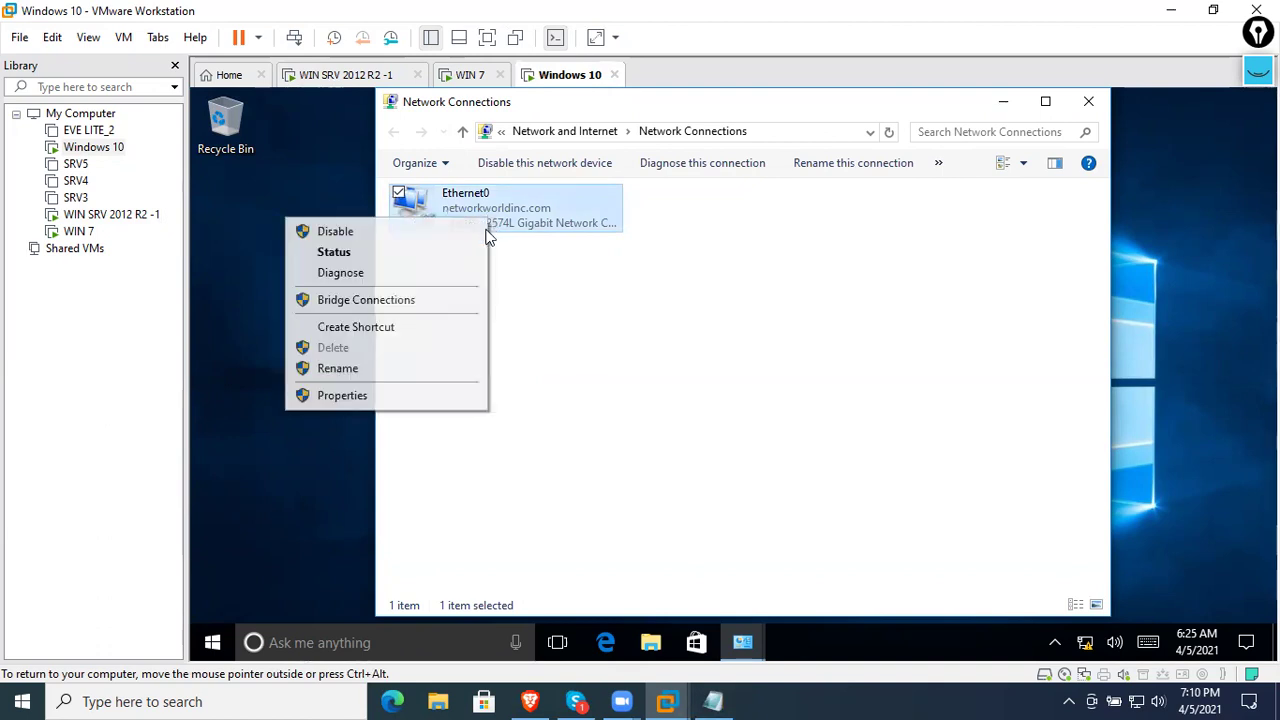
pyautogui.click(445, 253)
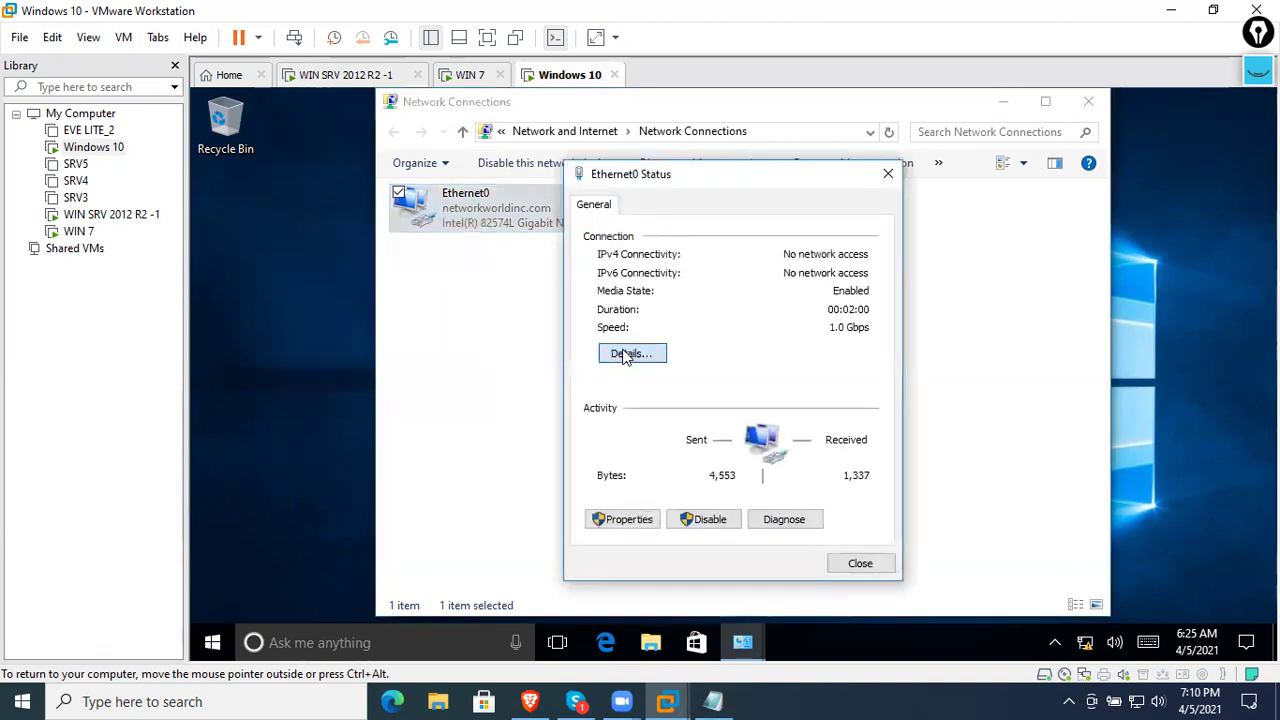
pyautogui.click(622, 352)
pyautogui.click(795, 311)
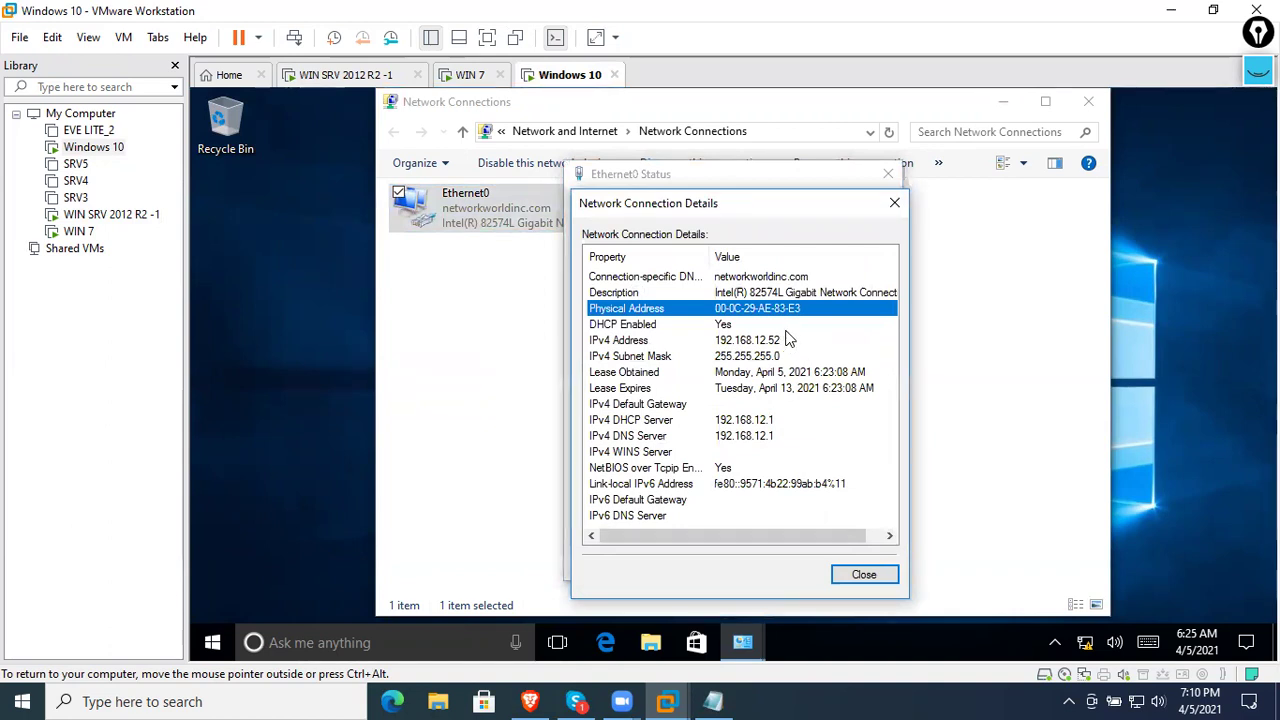
# - Write the MAC 00-0c-29-AE-83-E3 in Notepad, copy it, and return to the server VM
pyautogui.press('super+r')
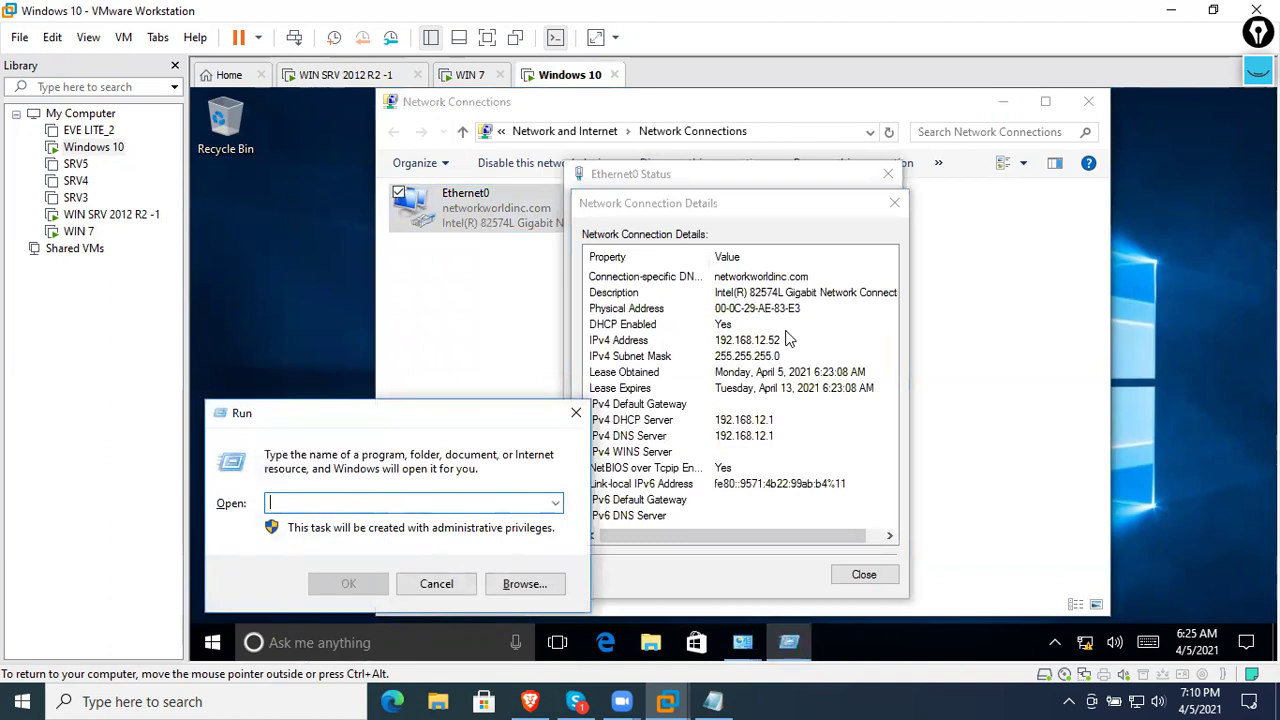
pyautogui.write('notepad')
pyautogui.press('Return')
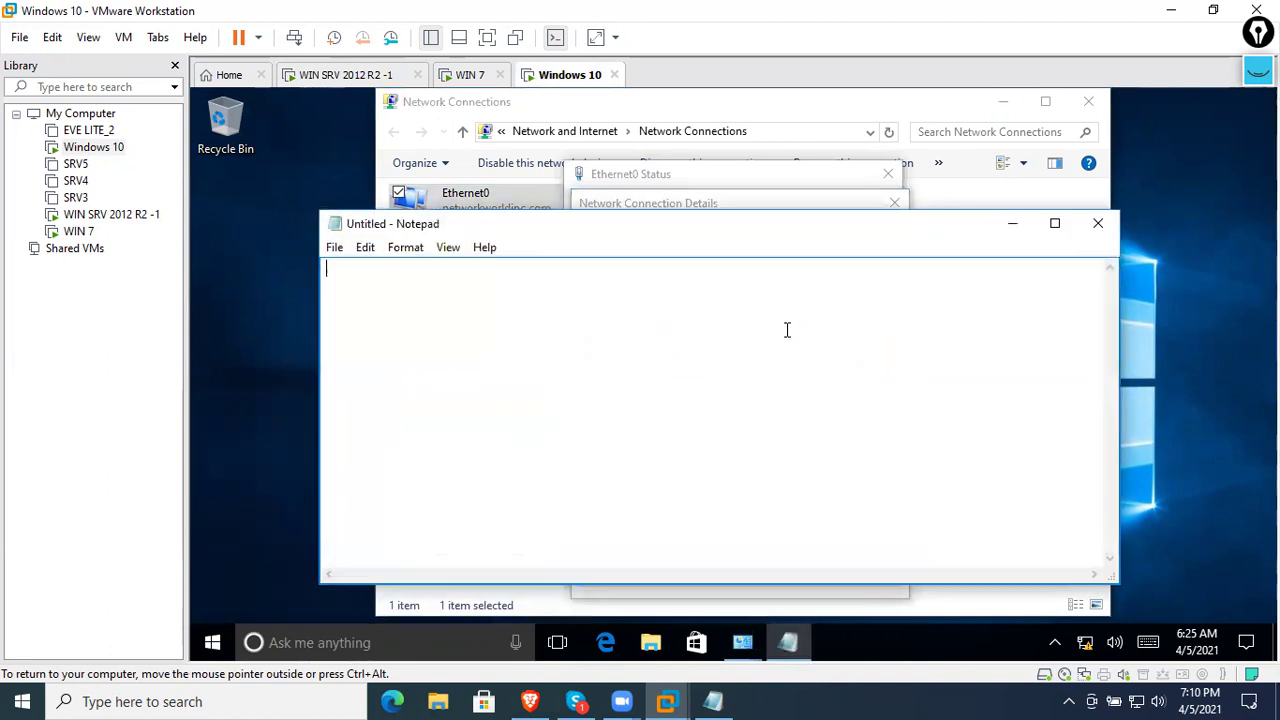
pyautogui.moveTo(746, 222); pyautogui.dragTo(733, 375)
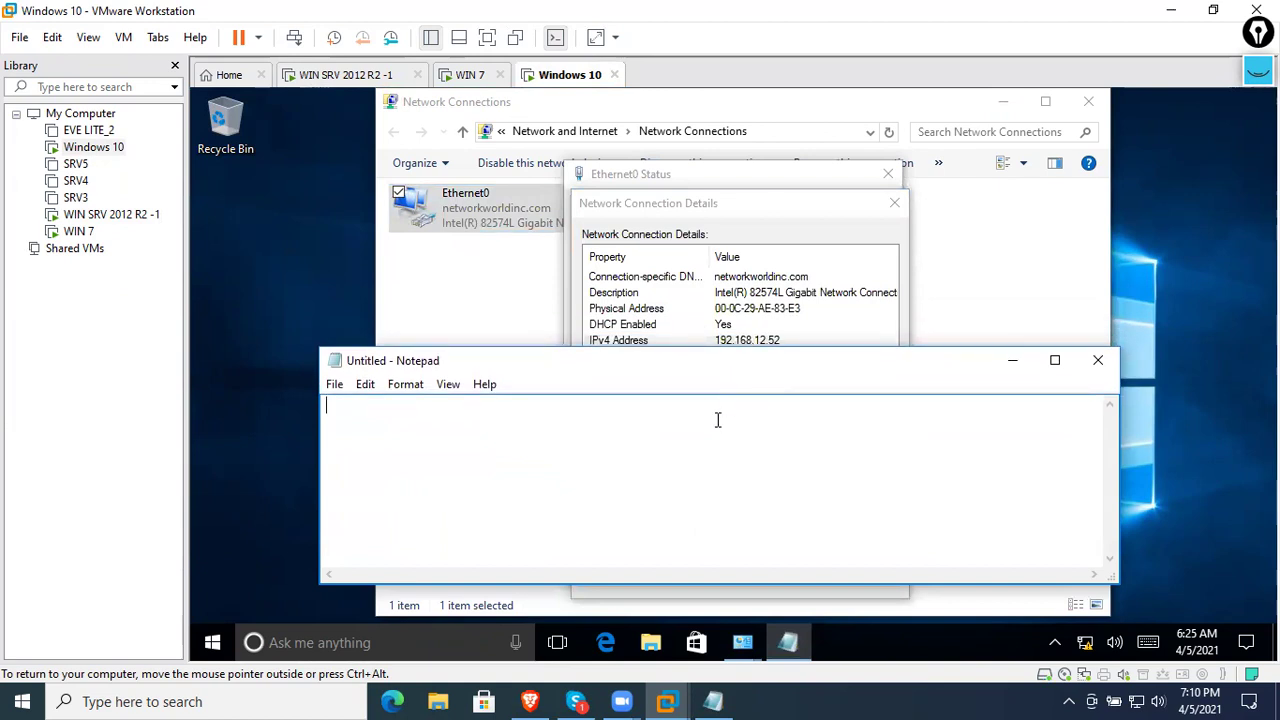
pyautogui.write('00-0c-29-')
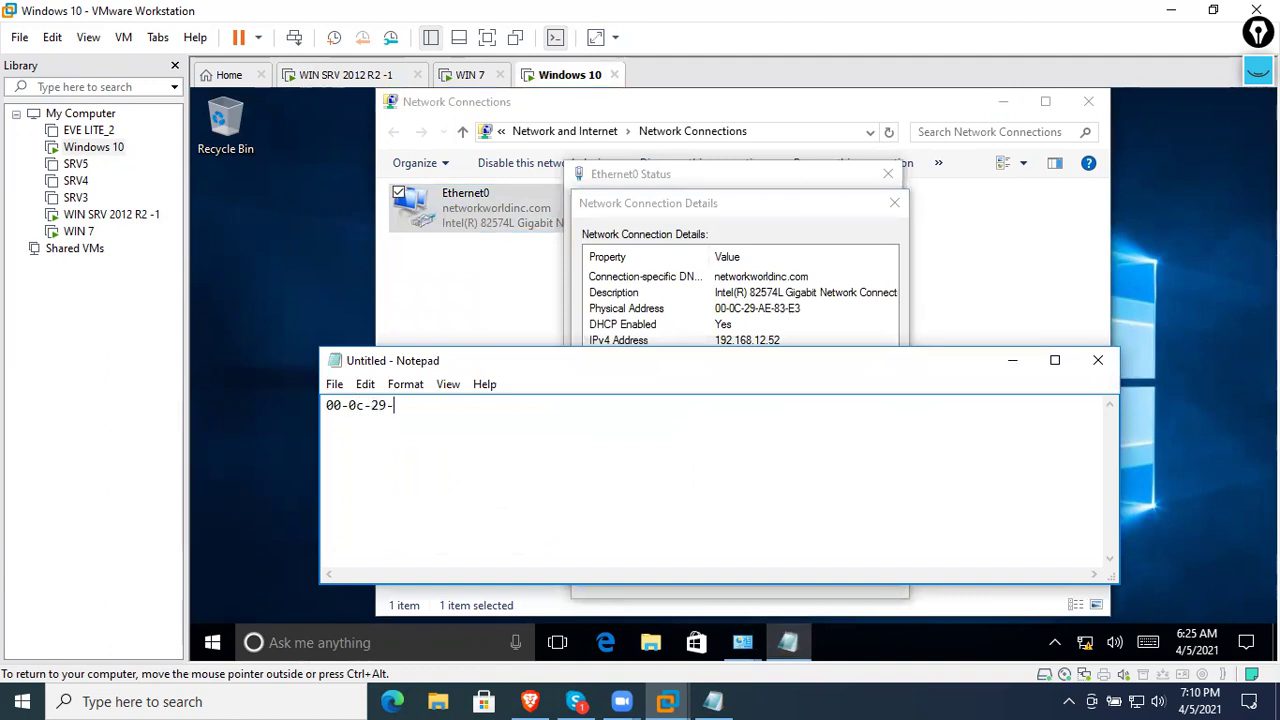
pyautogui.write('AE-83-E3')
pyautogui.hotkey('ctrl', 'a')
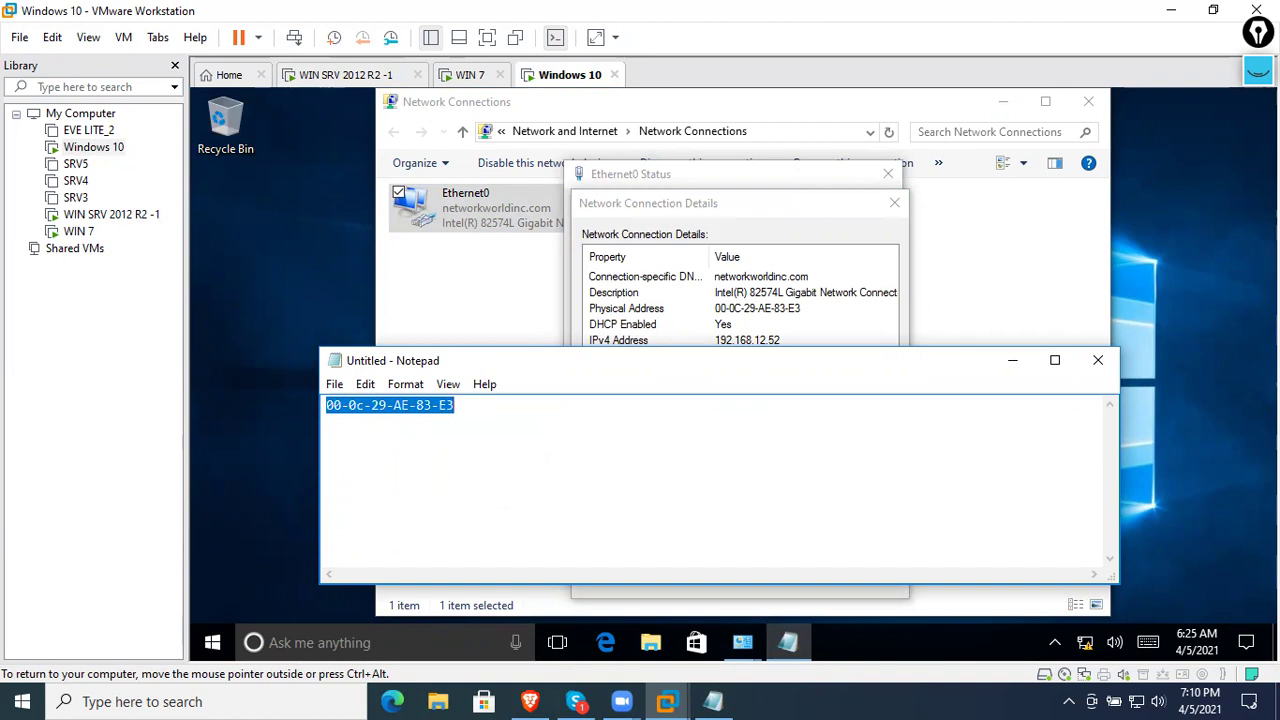
pyautogui.rightClick(443, 412)
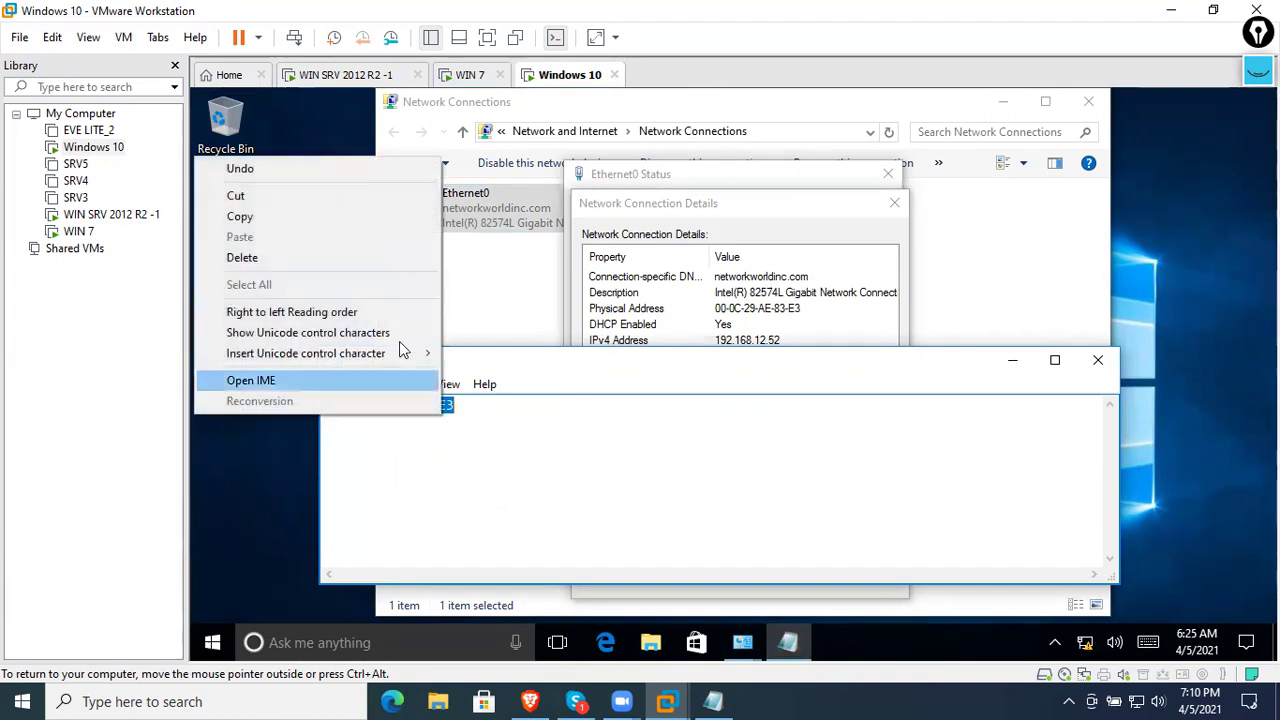
pyautogui.click(300, 214)
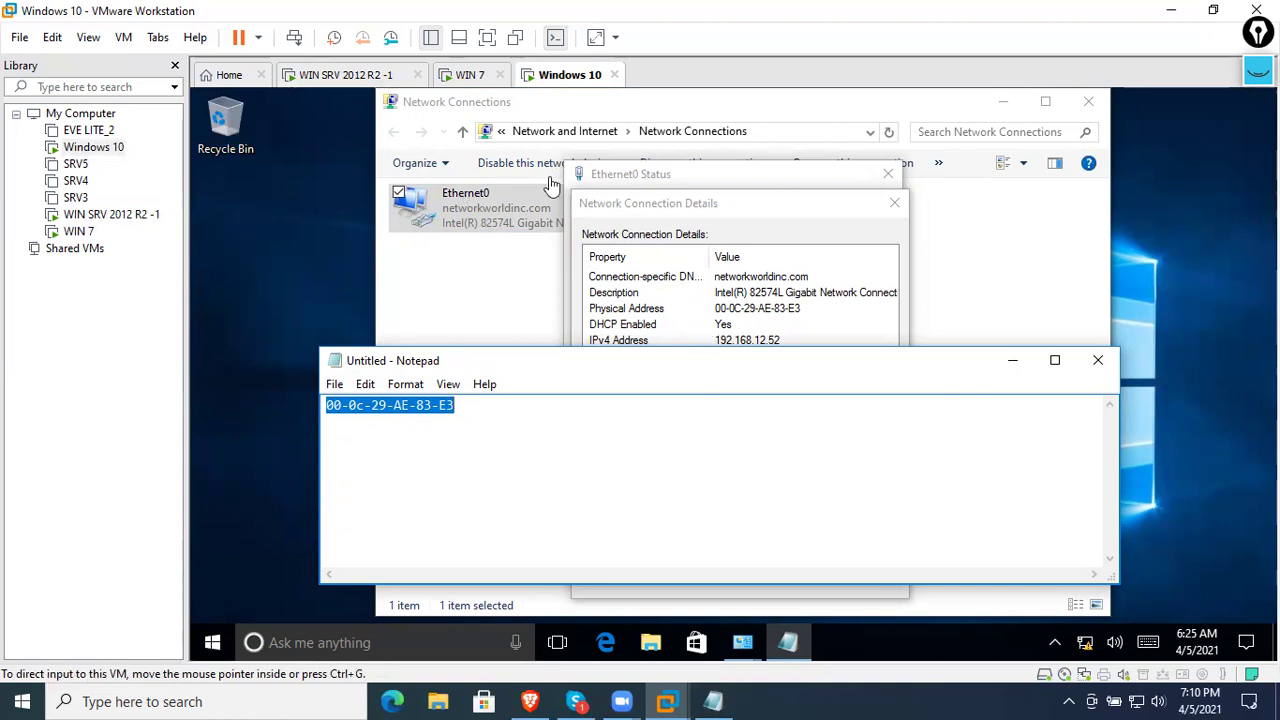
pyautogui.click(343, 76)
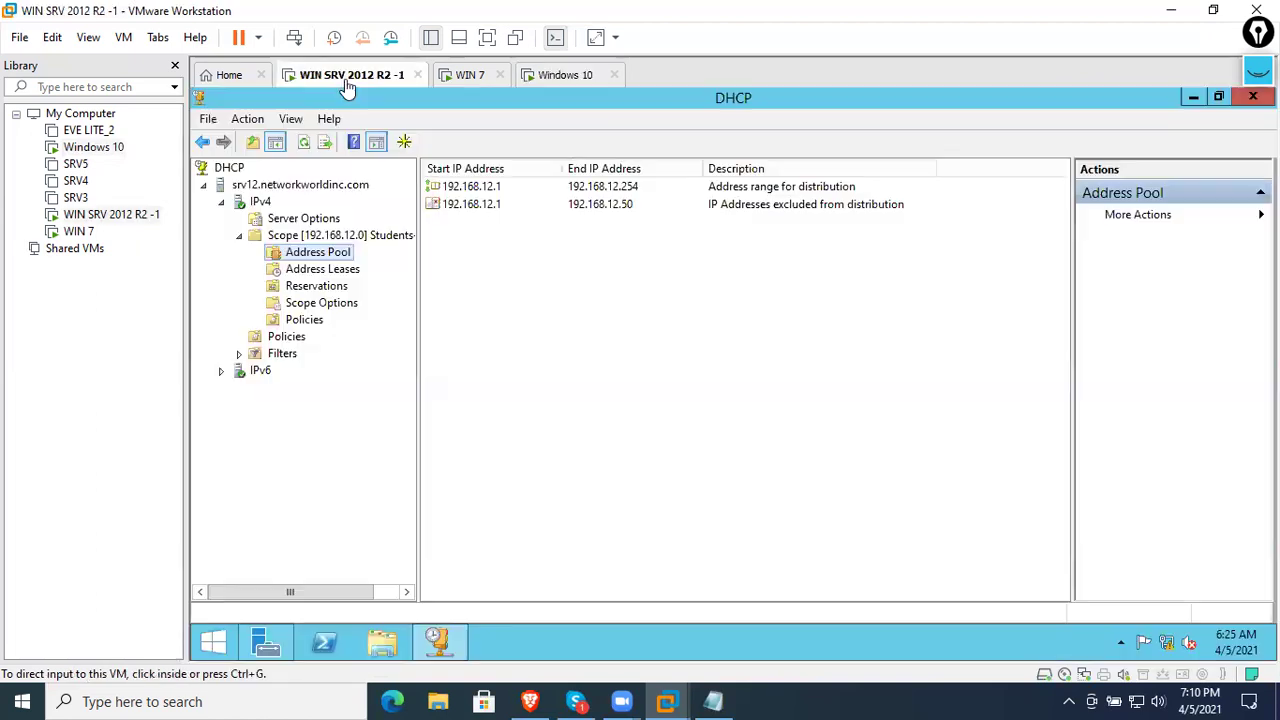
# - Add a Print Server reservation for 192.168.12.200 with the pasted MAC and description 'Printer server ko lagi rakheko'
pyautogui.click(335, 272)
pyautogui.click(330, 286)
pyautogui.rightClick(360, 289)
pyautogui.click(461, 298)
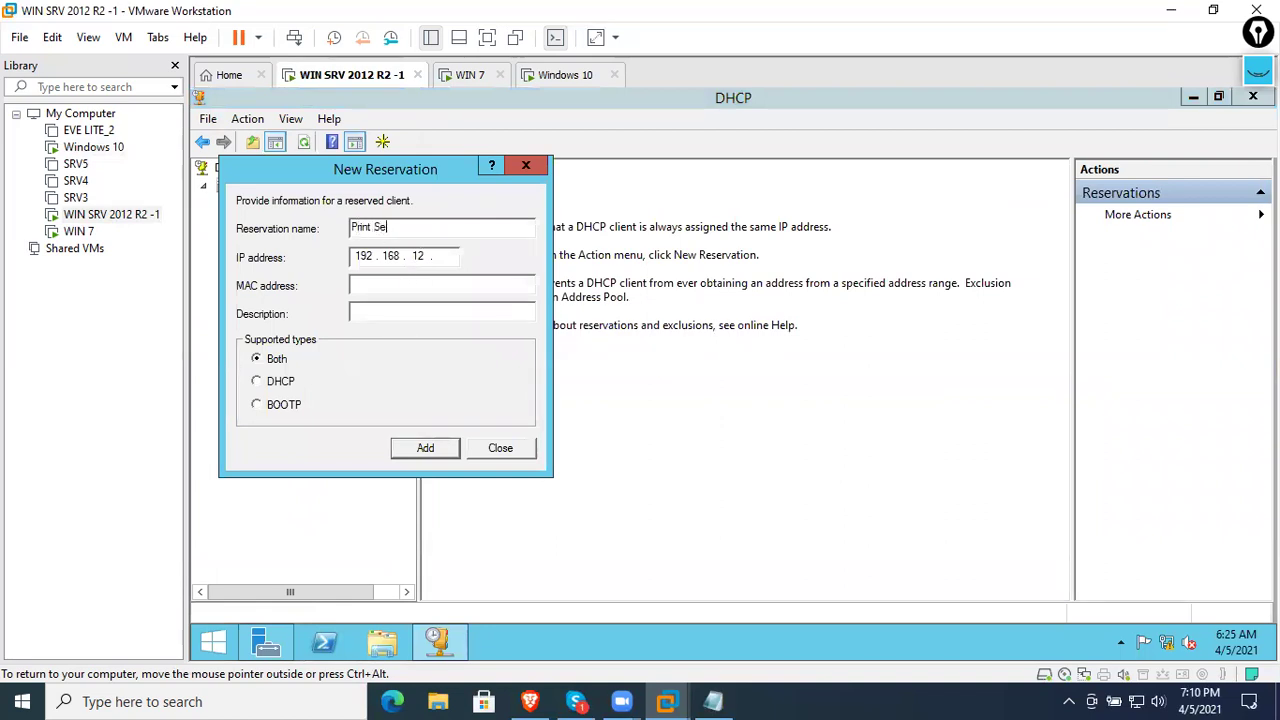
pyautogui.press('Tab')
pyautogui.click(440, 256)
pyautogui.write('200')
pyautogui.click(397, 289)
pyautogui.hotkey('ctrl', 'v')
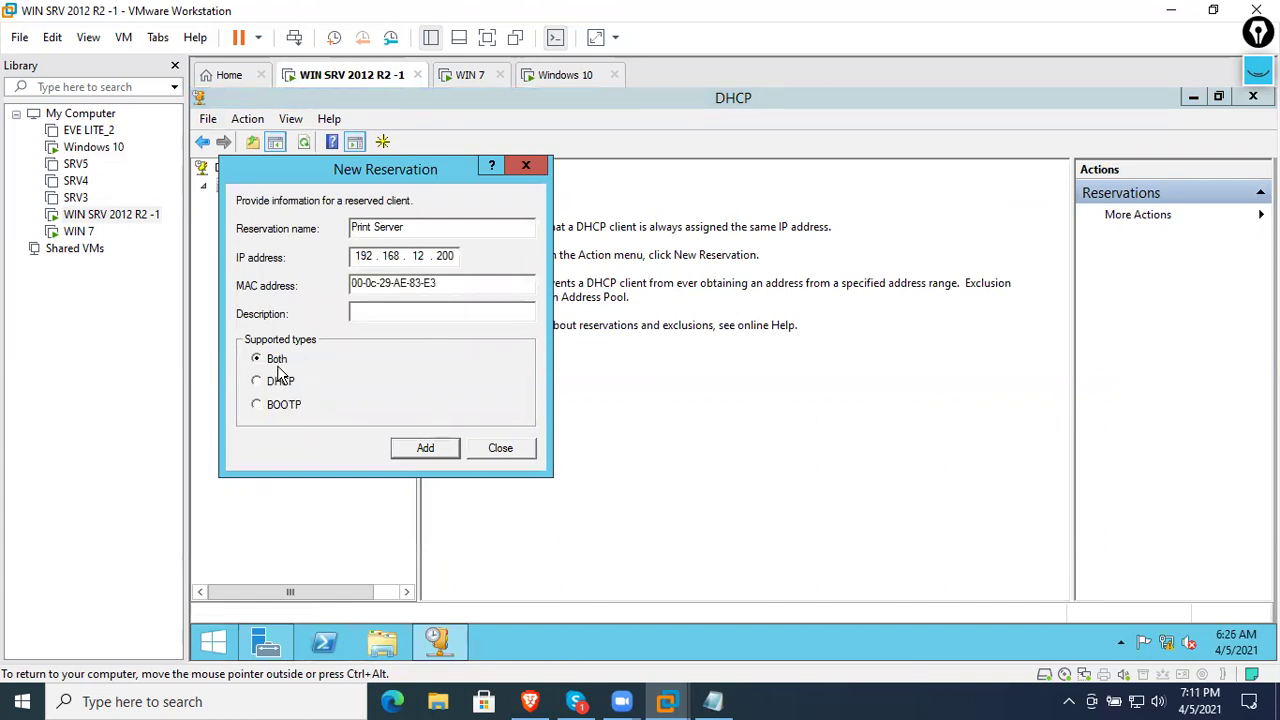
pyautogui.click(401, 314)
pyautogui.write('Printer server ko lagi rak')
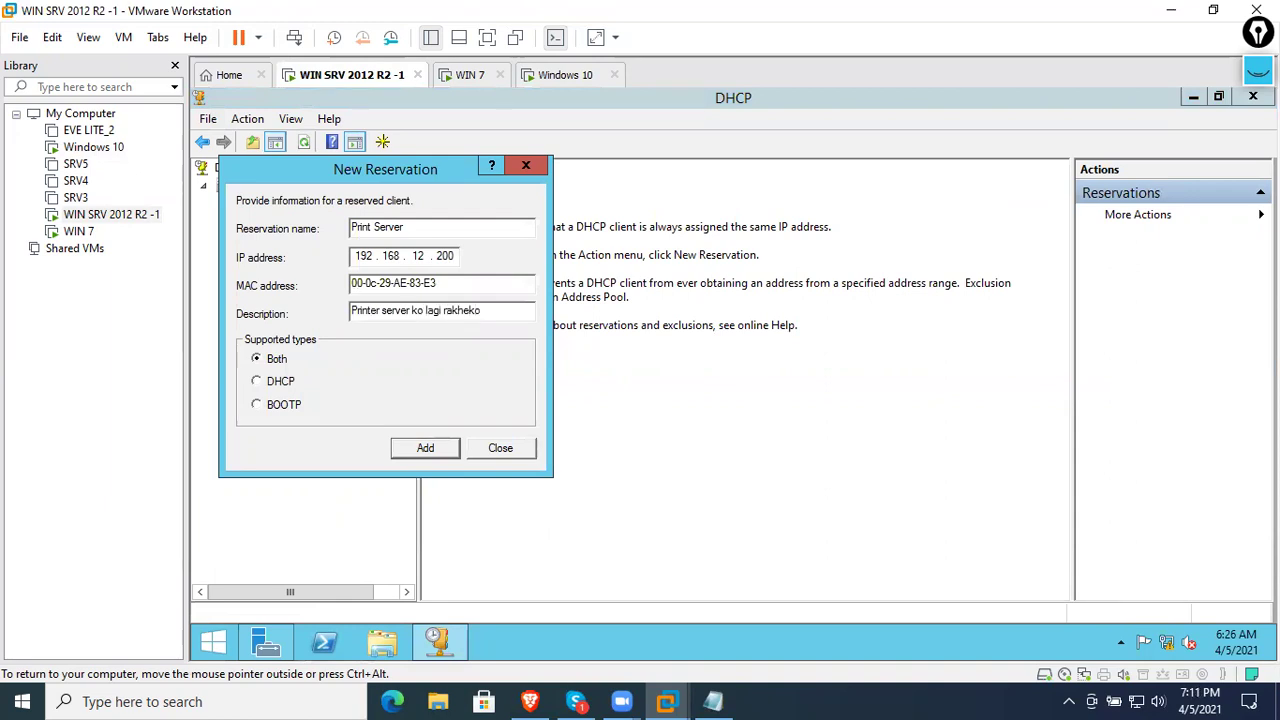
pyautogui.write('heko')
pyautogui.click(446, 447)
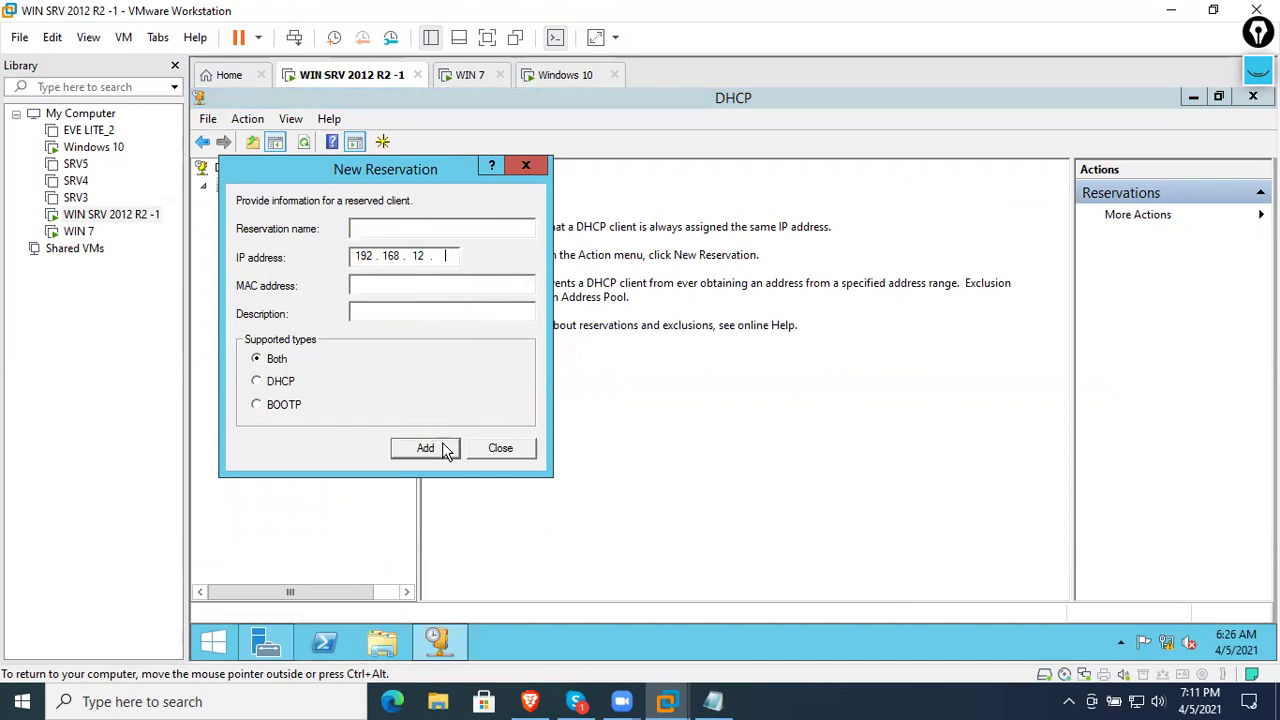
pyautogui.click(500, 448)
# - Review the new Print Server reservation's options and properties, then switch to the Windows 10 VM
pyautogui.doubleClick(316, 288)
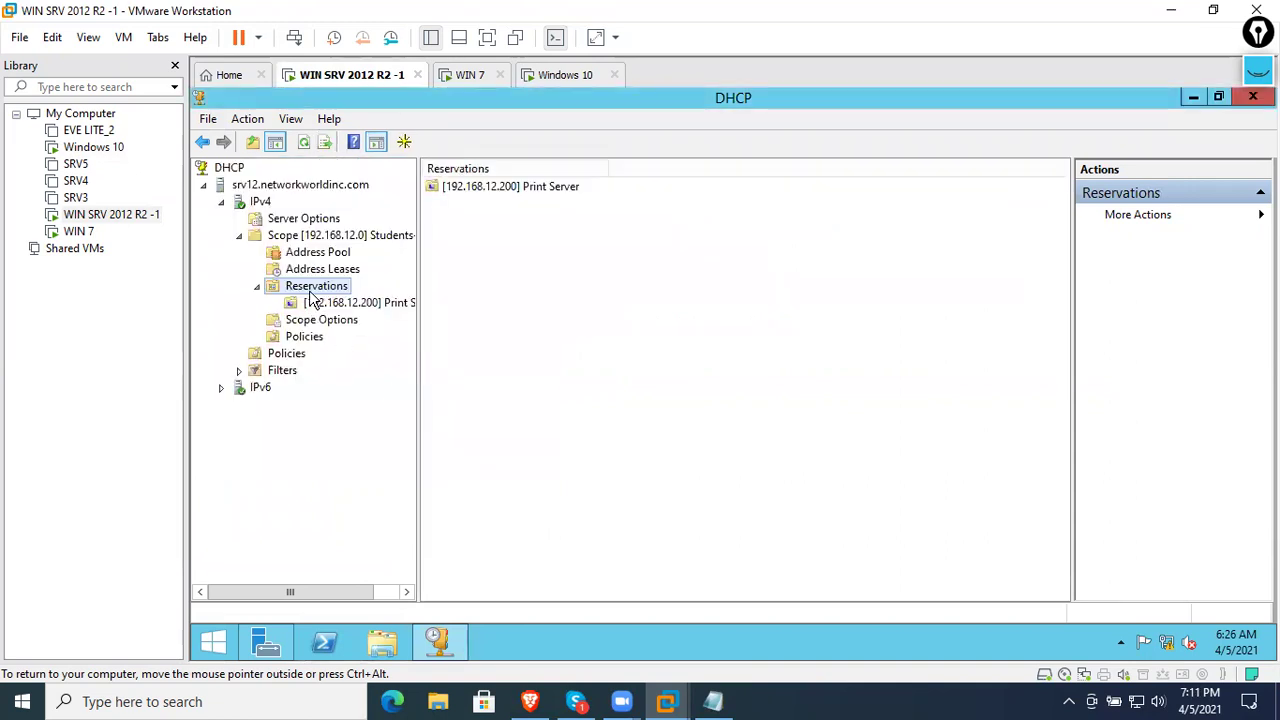
pyautogui.click(328, 305)
pyautogui.click(794, 205)
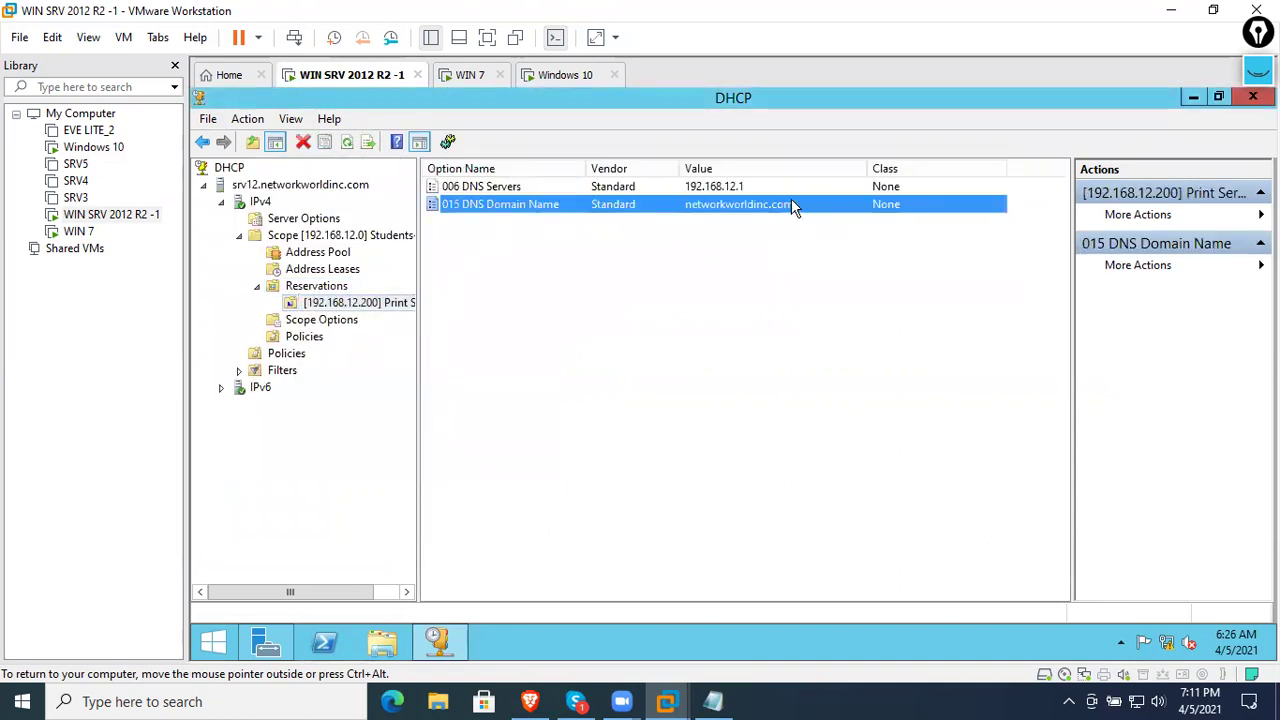
pyautogui.click(716, 190)
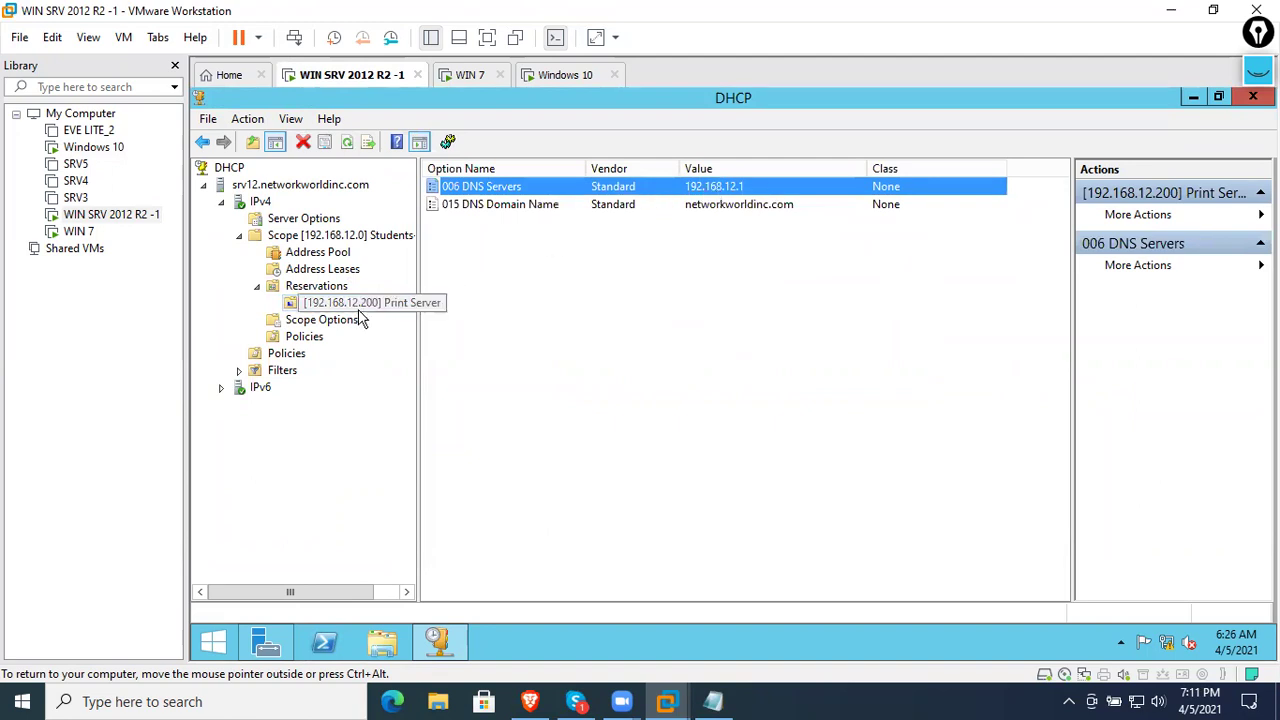
pyautogui.rightClick(340, 308)
pyautogui.click(395, 426)
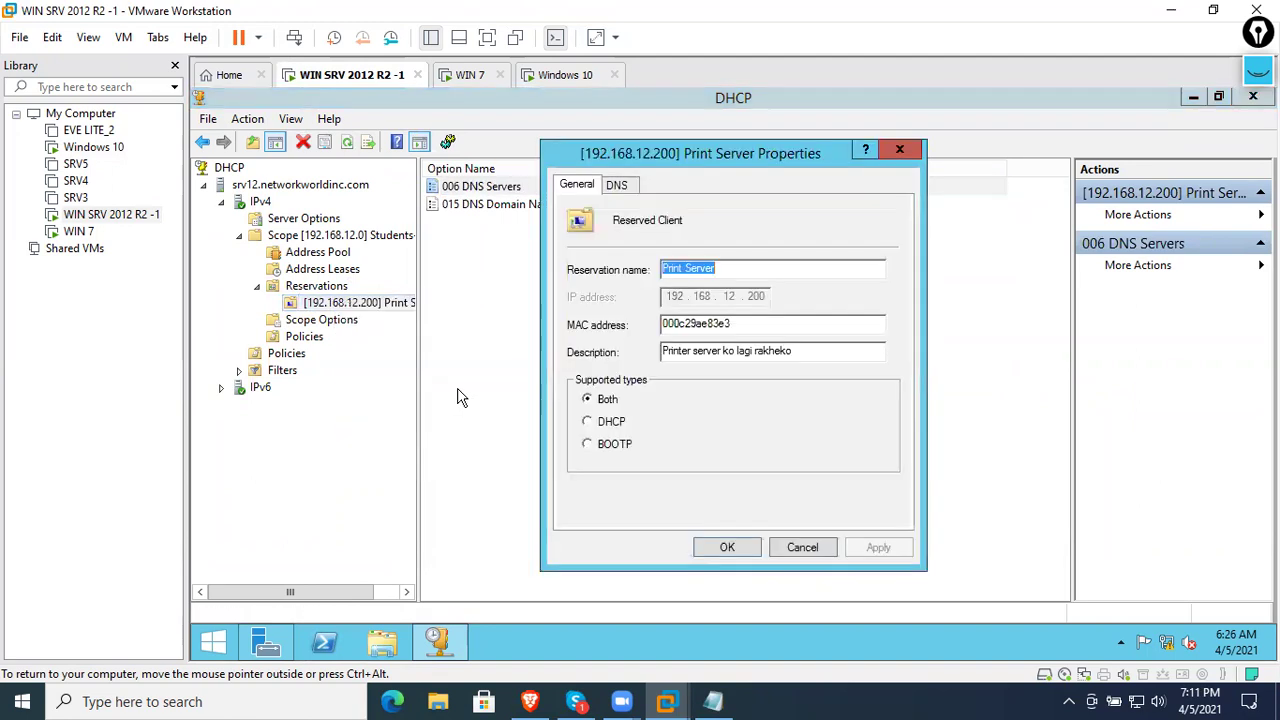
pyautogui.doubleClick(784, 324)
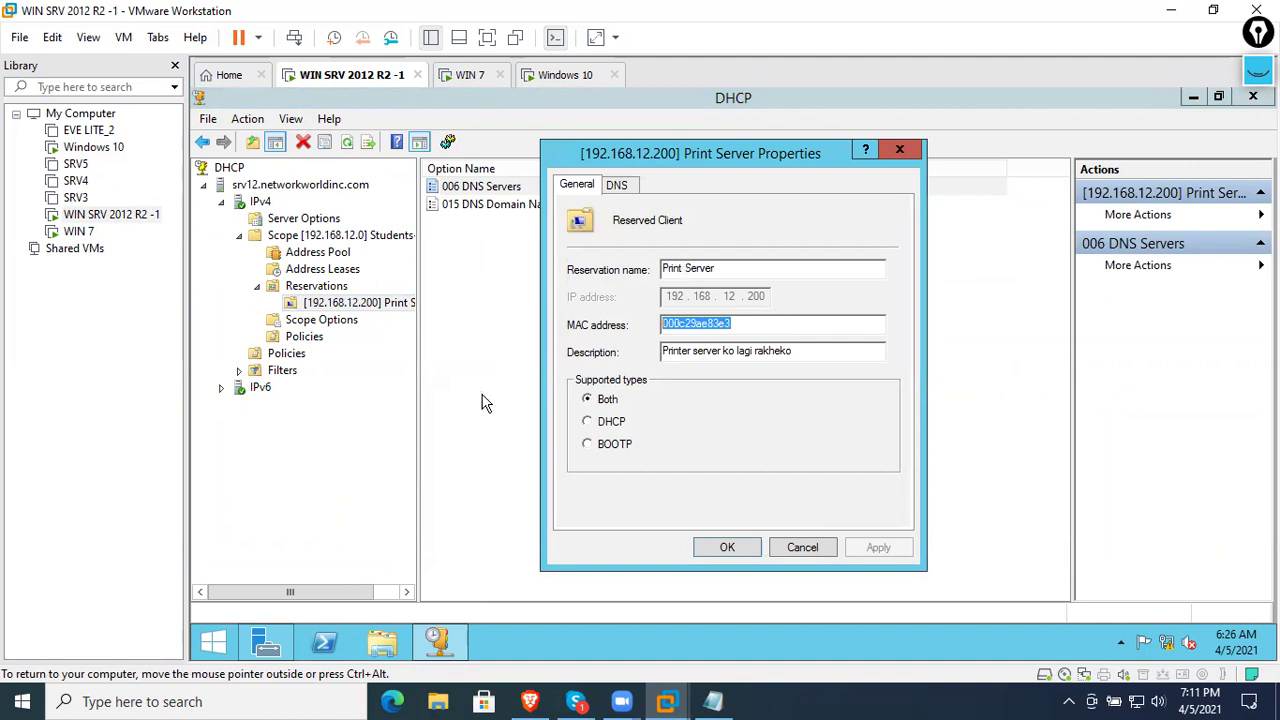
pyautogui.click(618, 190)
pyautogui.click(580, 186)
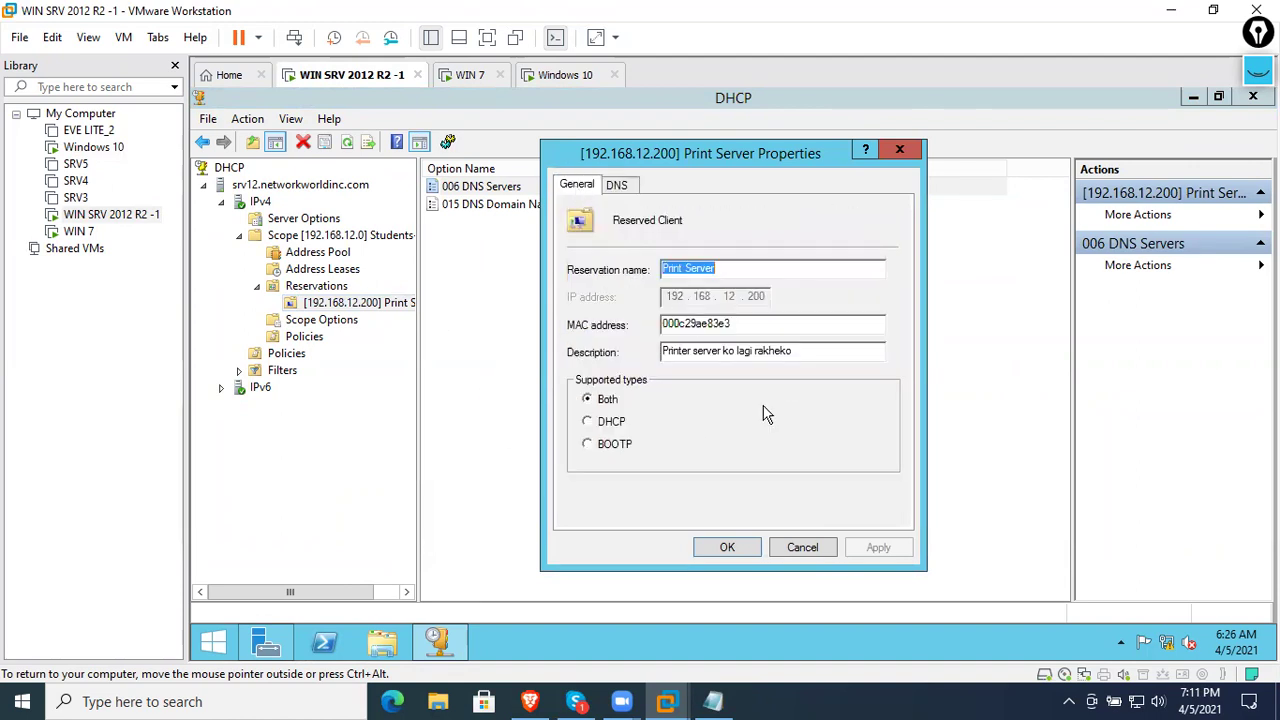
pyautogui.click(803, 547)
pyautogui.click(565, 75)
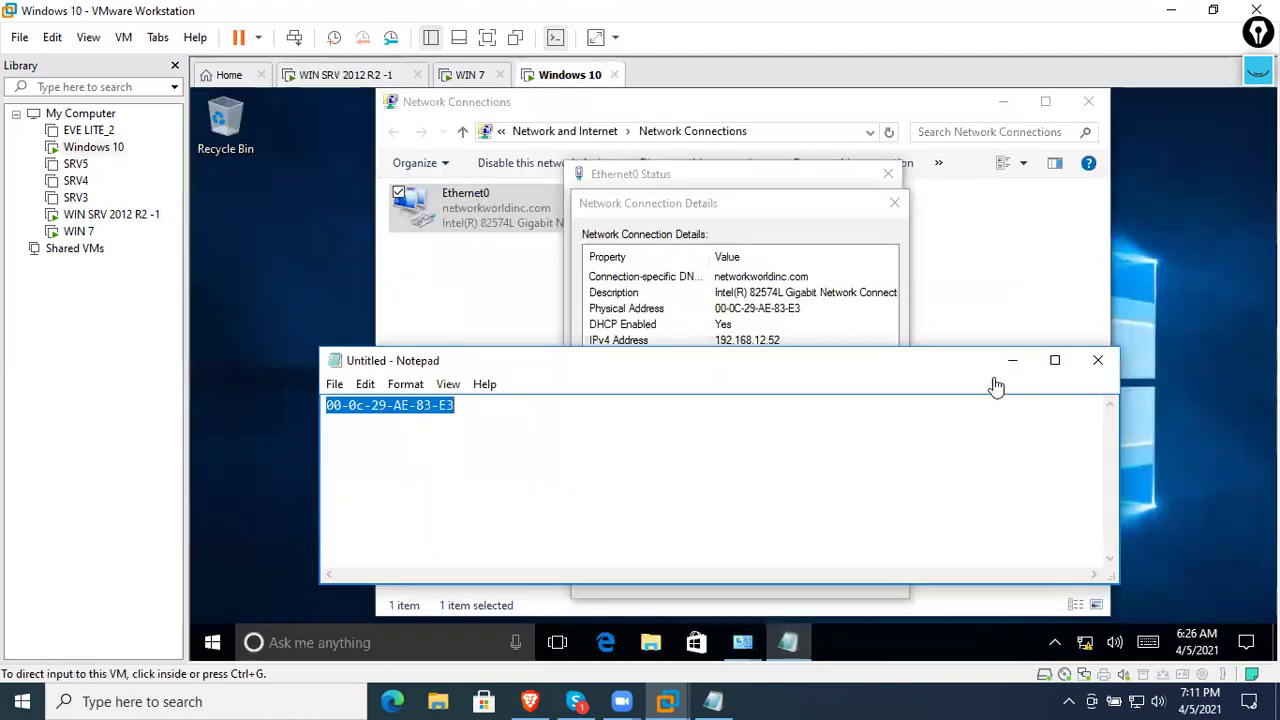
# - Open a command prompt in the Windows 10 VM with cmd and run ipconfig
pyautogui.click(519, 246)
pyautogui.rightClick(524, 244)
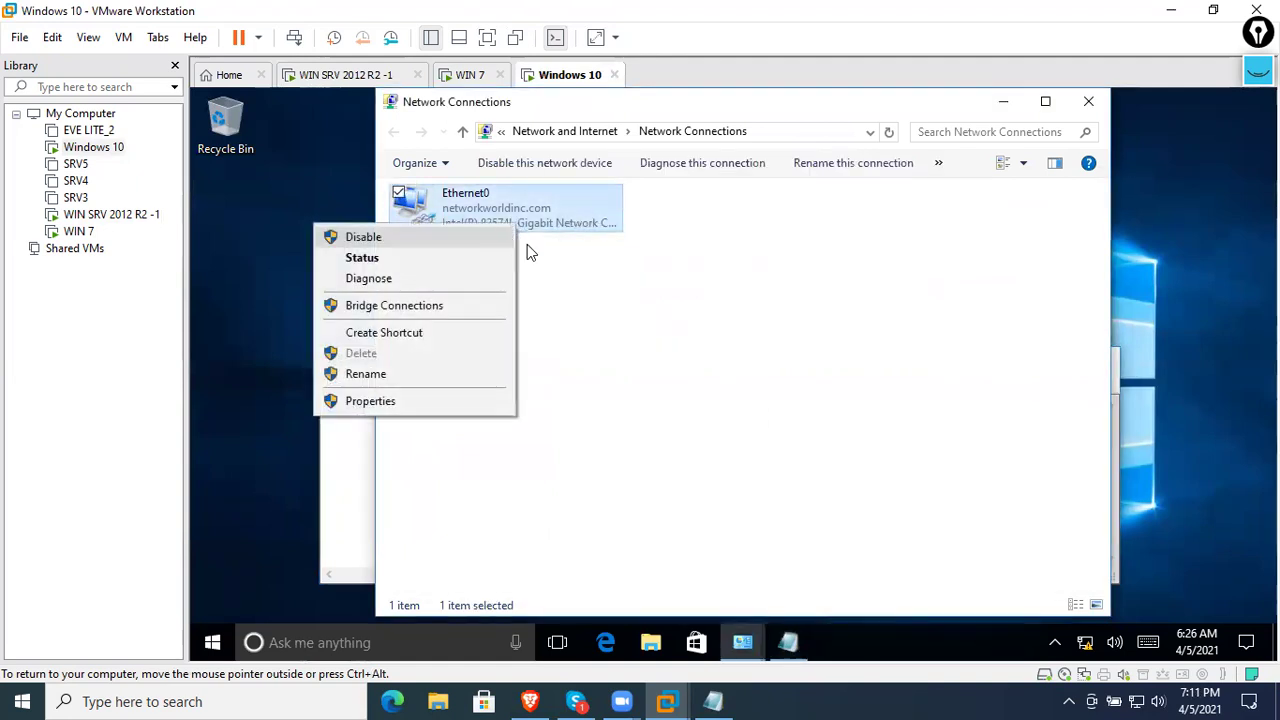
pyautogui.click(633, 277)
pyautogui.press('super+r')
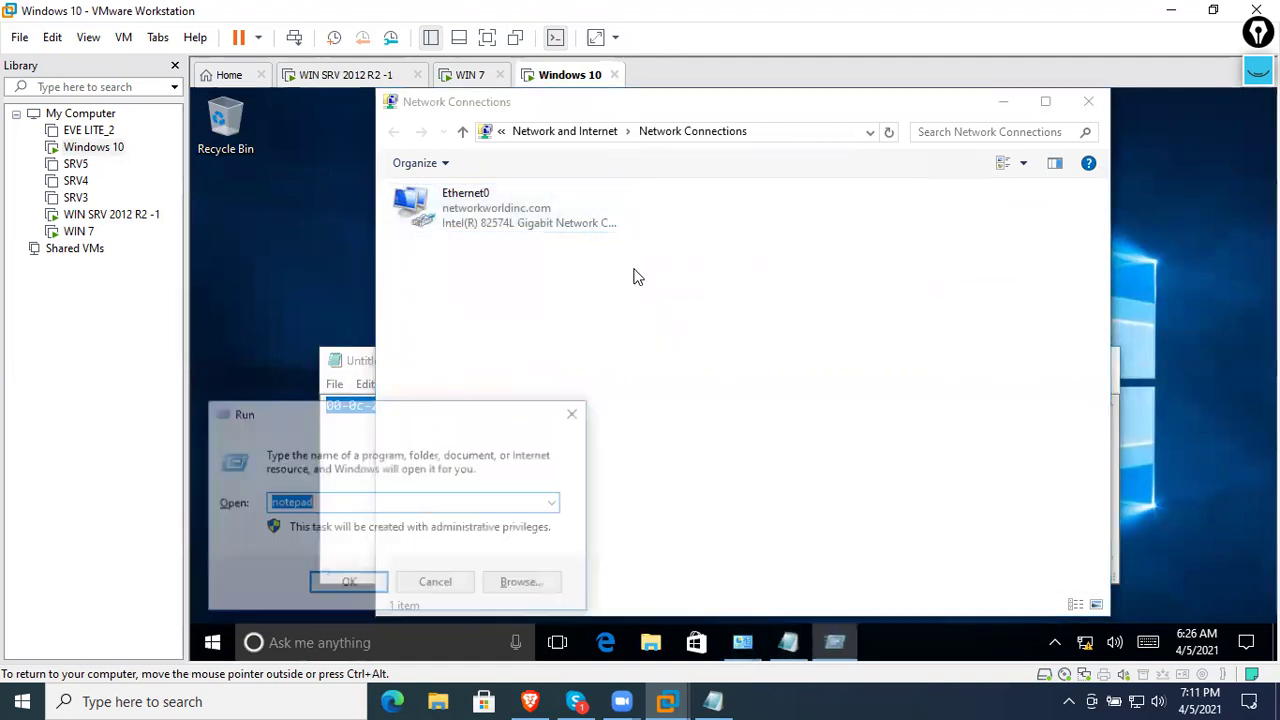
pyautogui.write('cmd')
pyautogui.press('Return')
pyautogui.write('ipconfig')
pyautogui.press('Return')
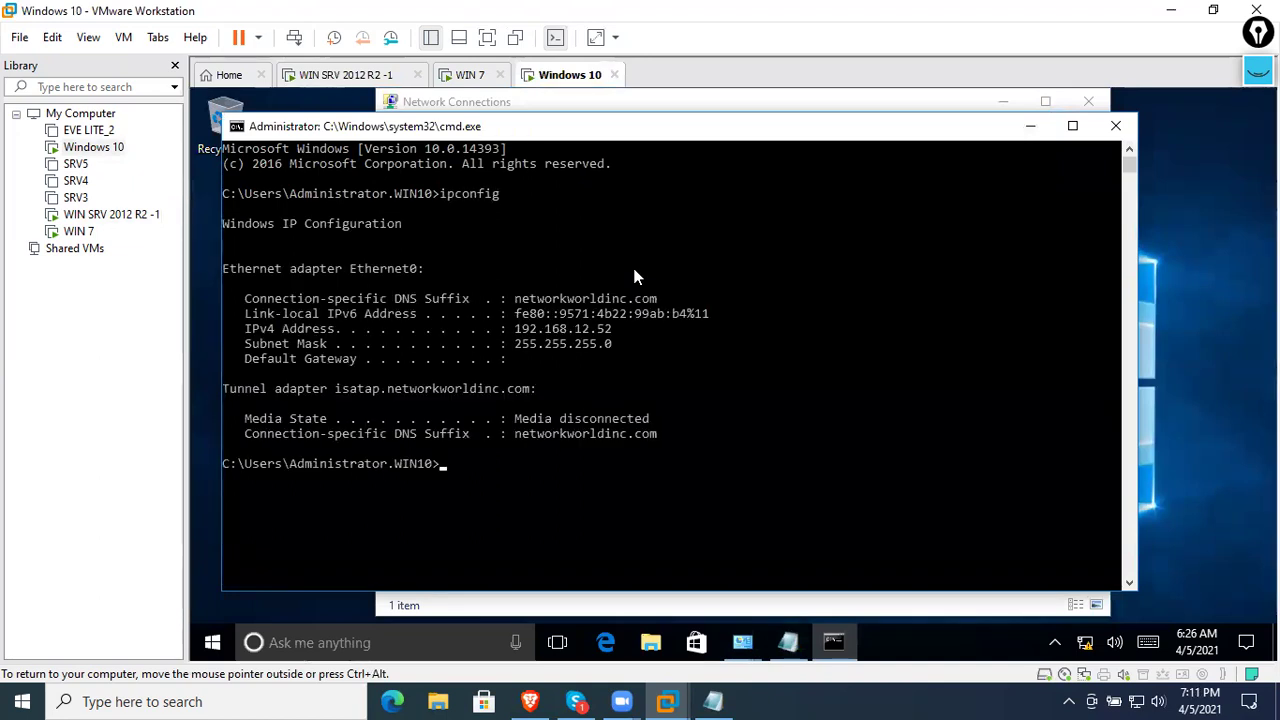
# - Release the address with ipconfig /release, then run ipconfig /renew twice
pyautogui.press('Up')
pyautogui.write('/relea')
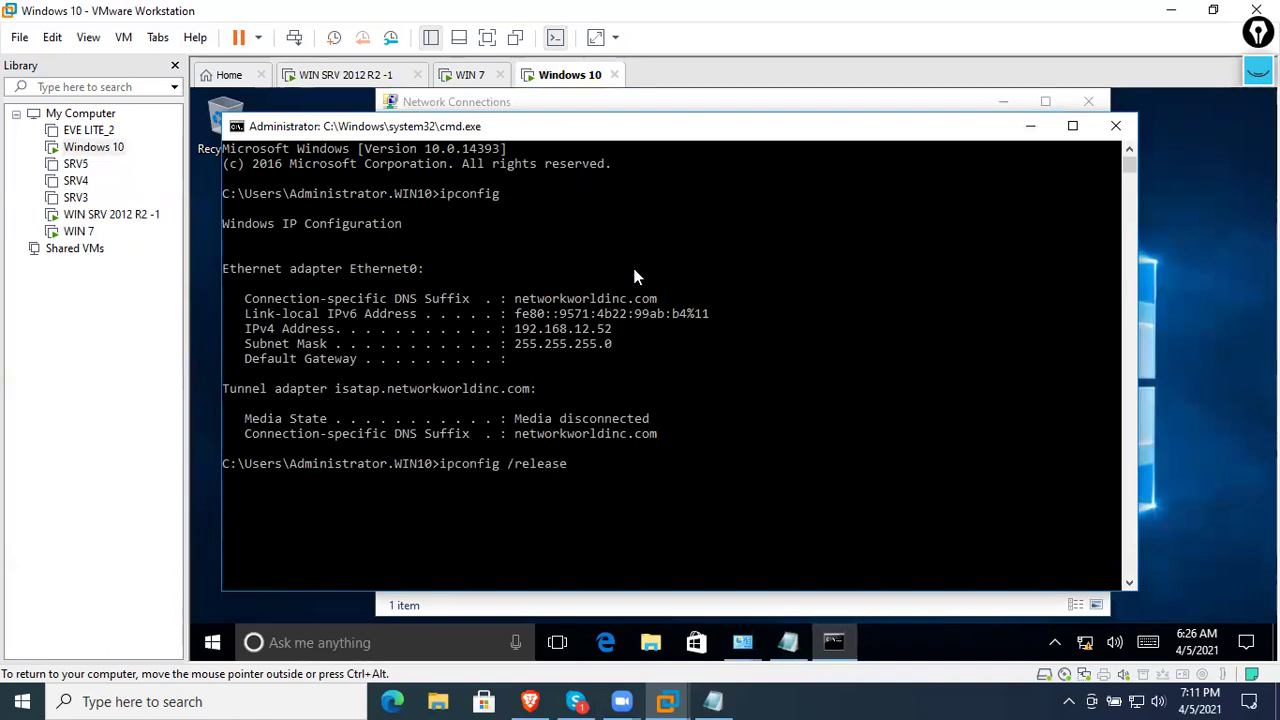
pyautogui.press('Return')
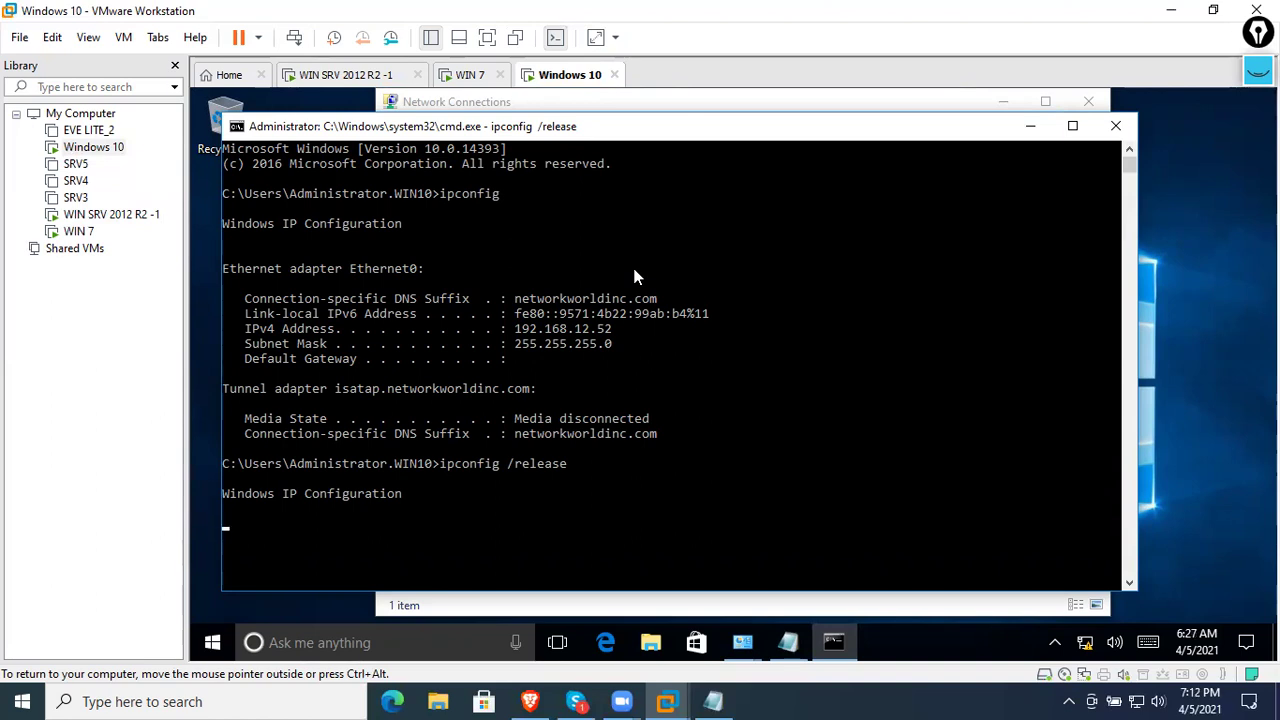
pyautogui.press('Up')
pyautogui.press('BackSpace')
pyautogui.press('BackSpace')
pyautogui.press('BackSpace')
pyautogui.press('BackSpace')
pyautogui.press('BackSpace')
pyautogui.write('new')
pyautogui.press('Return')
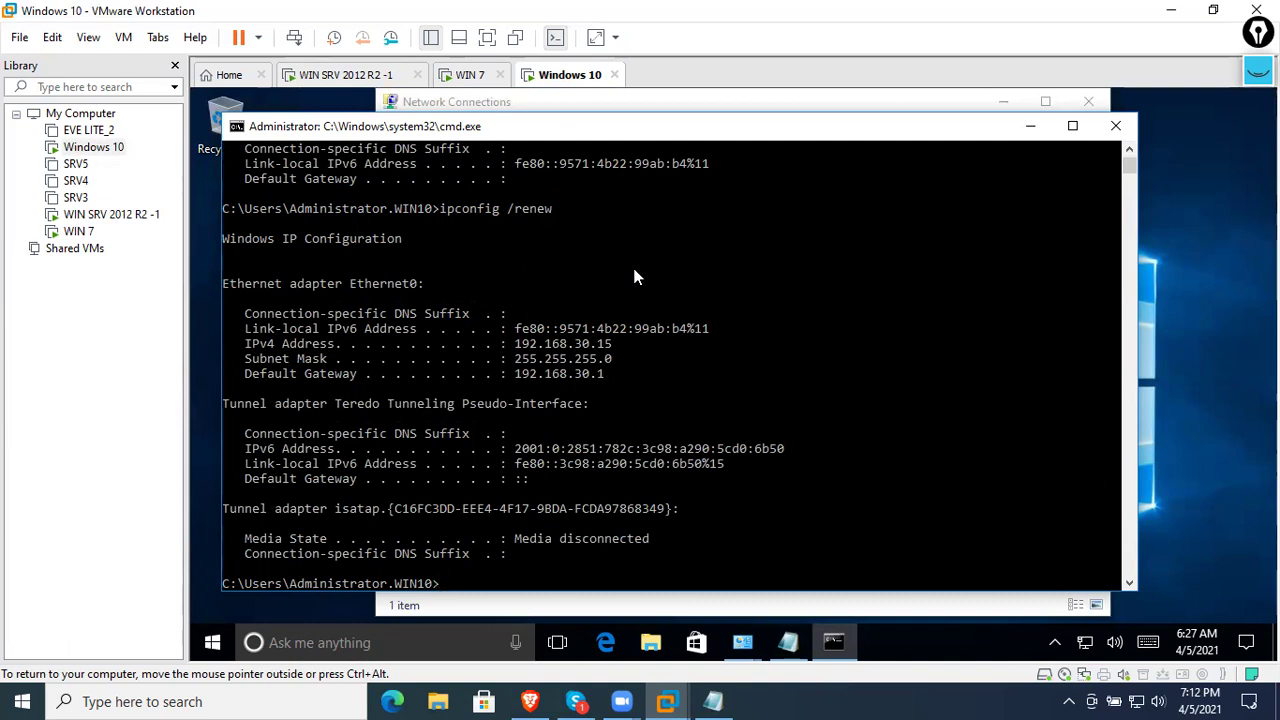
pyautogui.press('Up')
pyautogui.press('Return')
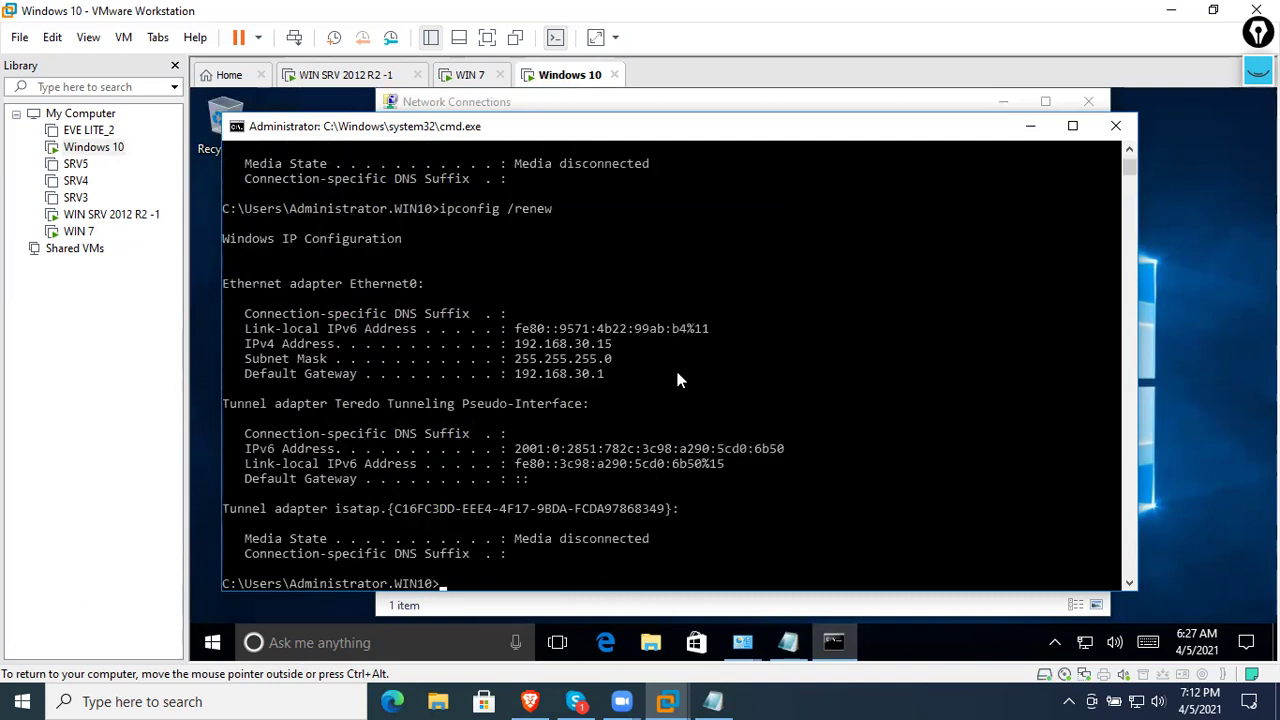
# - Disable and re-enable the Ethernet0 adapter
pyautogui.click(866, 603)
pyautogui.click(508, 229)
pyautogui.rightClick(508, 229)
pyautogui.click(459, 247)
pyautogui.rightClick(465, 214)
pyautogui.click(445, 226)
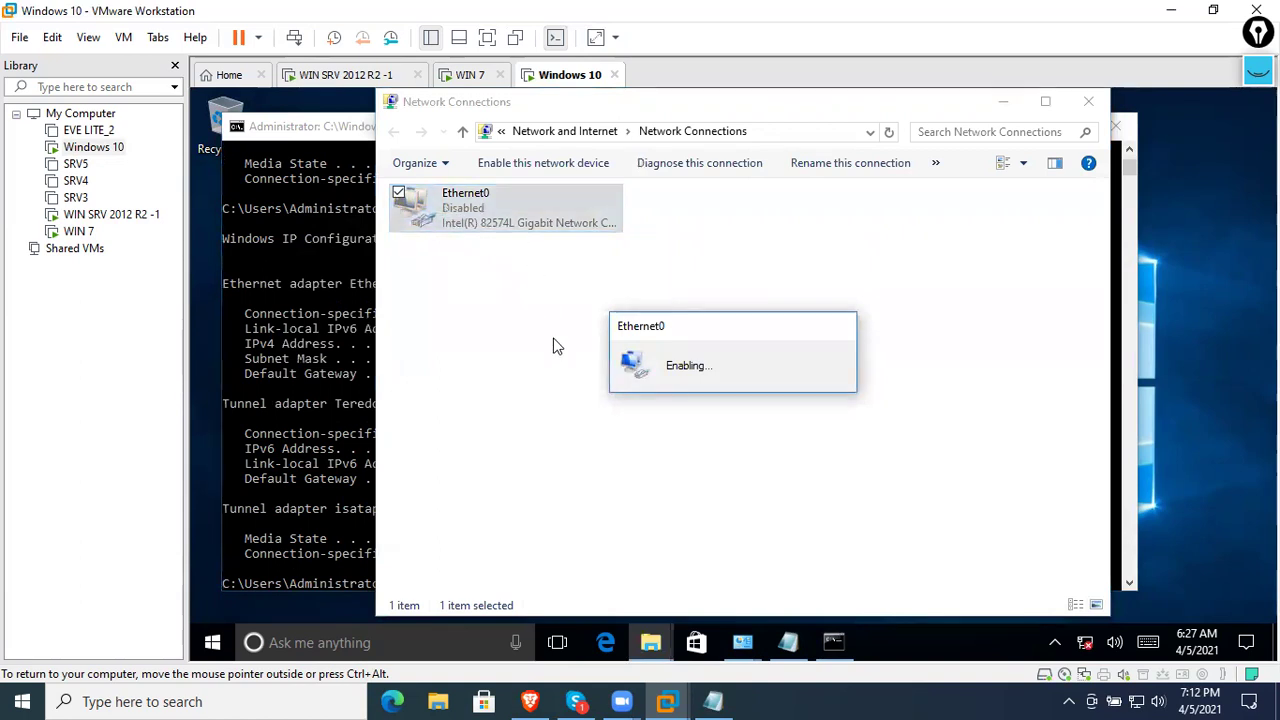
pyautogui.rightClick(537, 226)
pyautogui.click(485, 242)
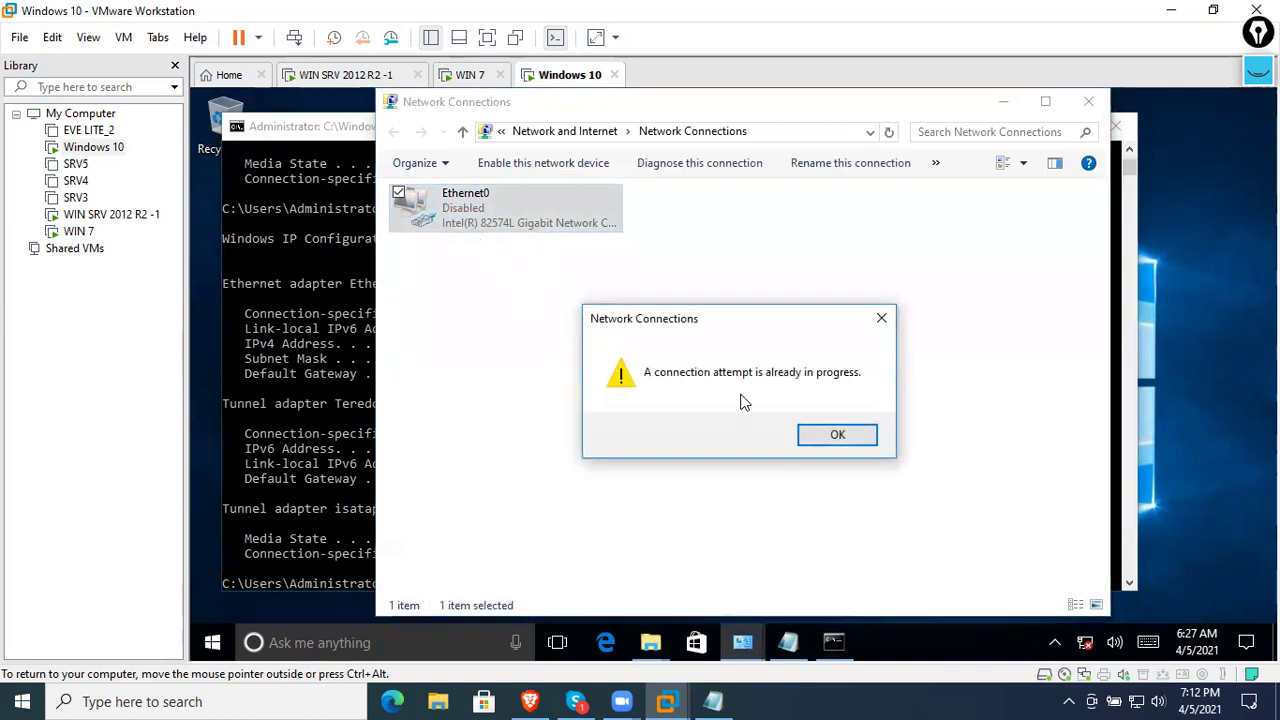
pyautogui.click(836, 434)
pyautogui.click(542, 388)
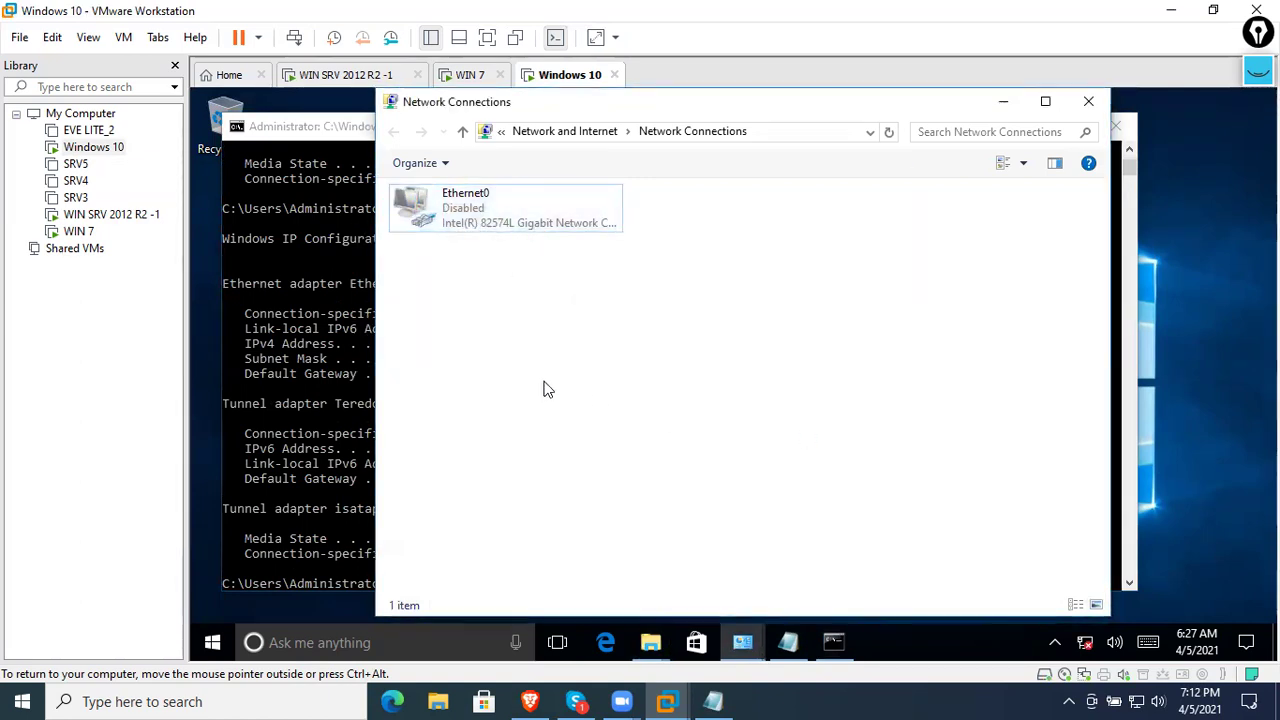
pyautogui.click(495, 206)
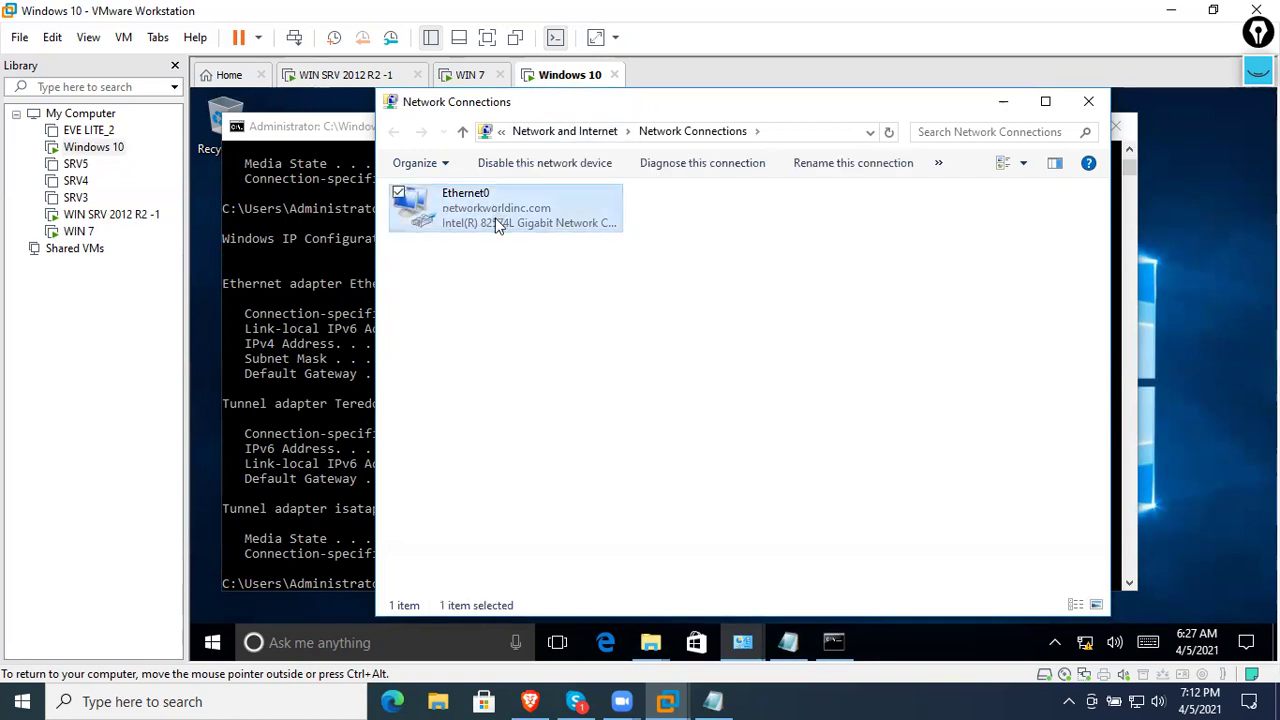
pyautogui.click(354, 305)
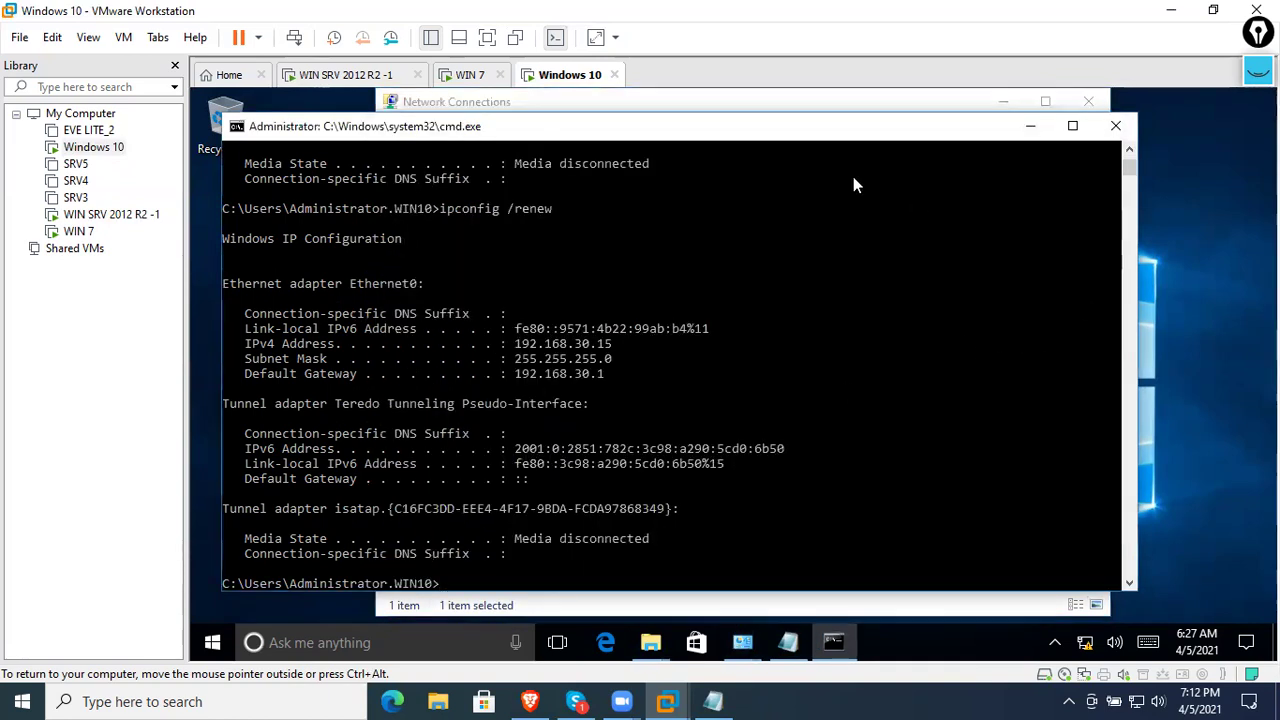
pyautogui.click(767, 104)
# - Check Ethernet0's connection details, confirming the IPv4 address 192.168.12.200
pyautogui.rightClick(519, 203)
pyautogui.click(447, 243)
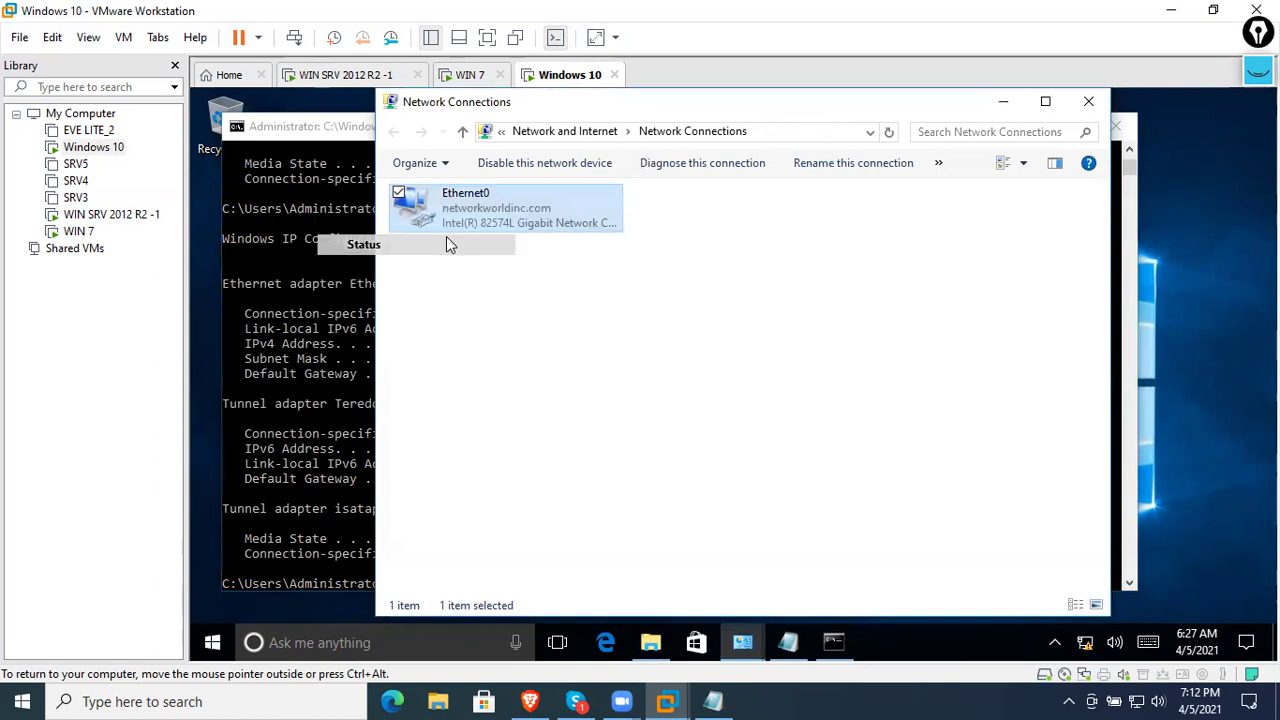
pyautogui.click(866, 572)
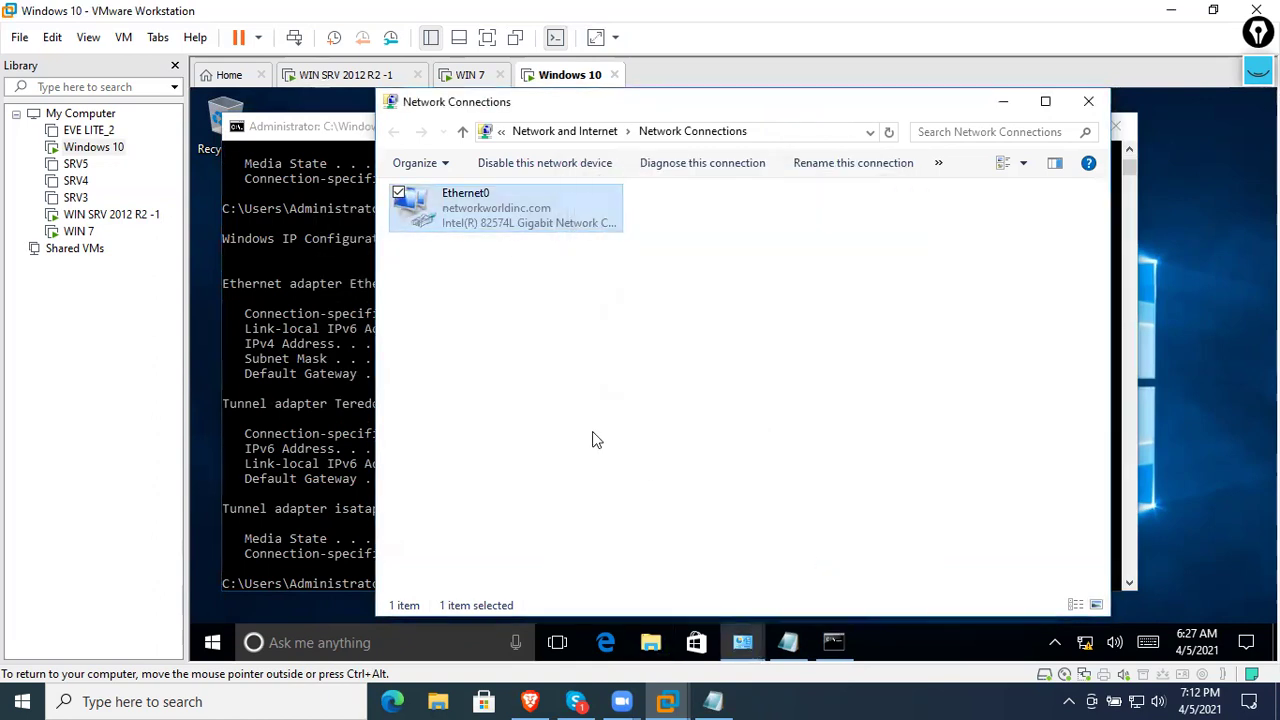
pyautogui.rightClick(502, 212)
pyautogui.click(388, 405)
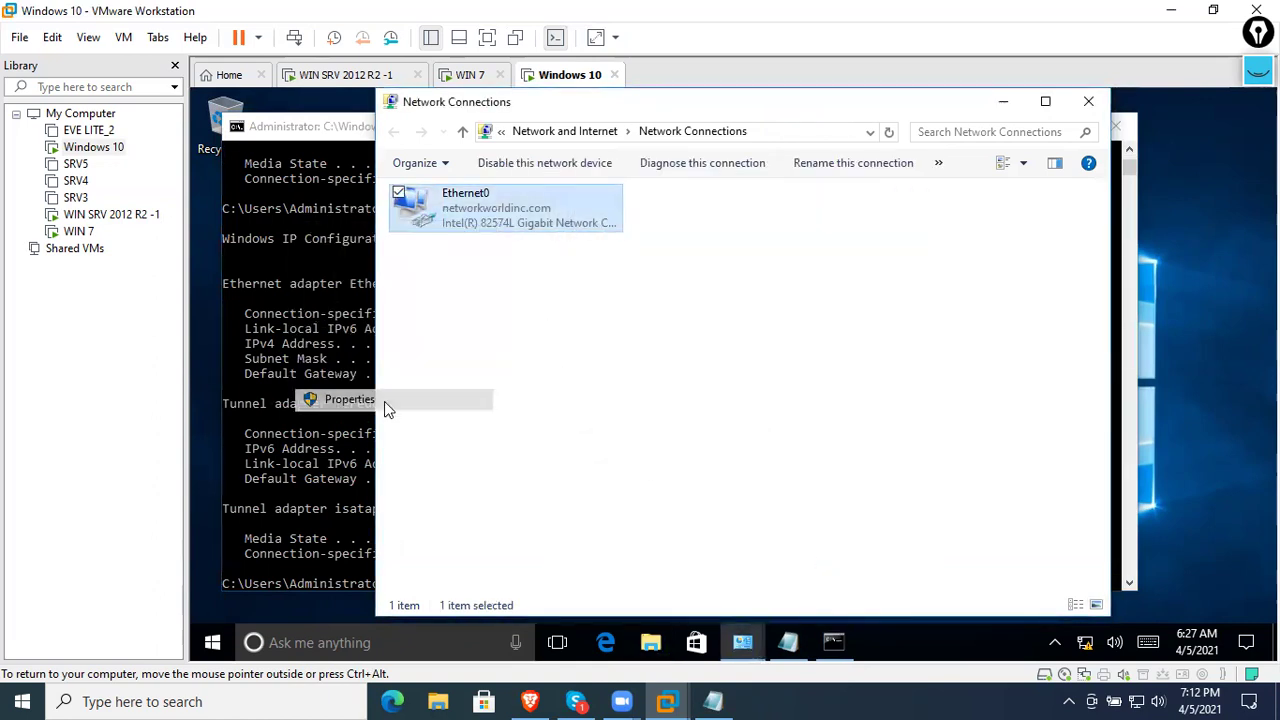
pyautogui.click(714, 588)
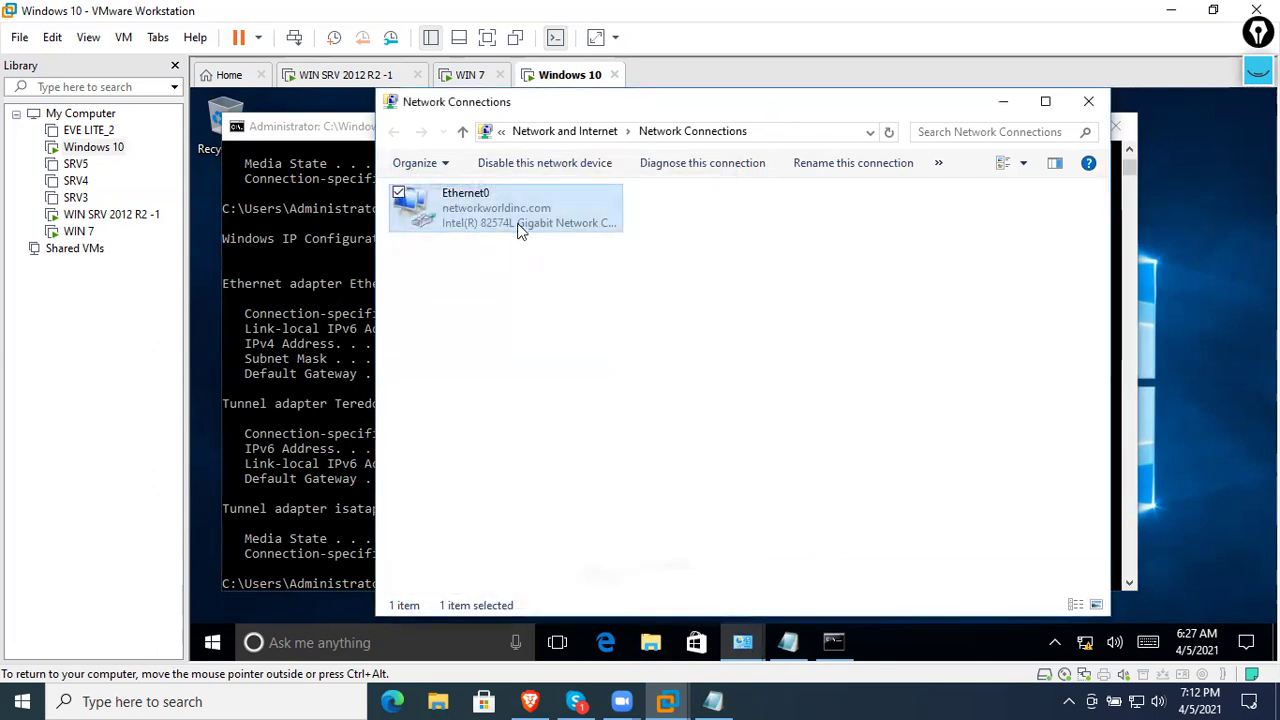
pyautogui.rightClick(519, 230)
pyautogui.click(462, 260)
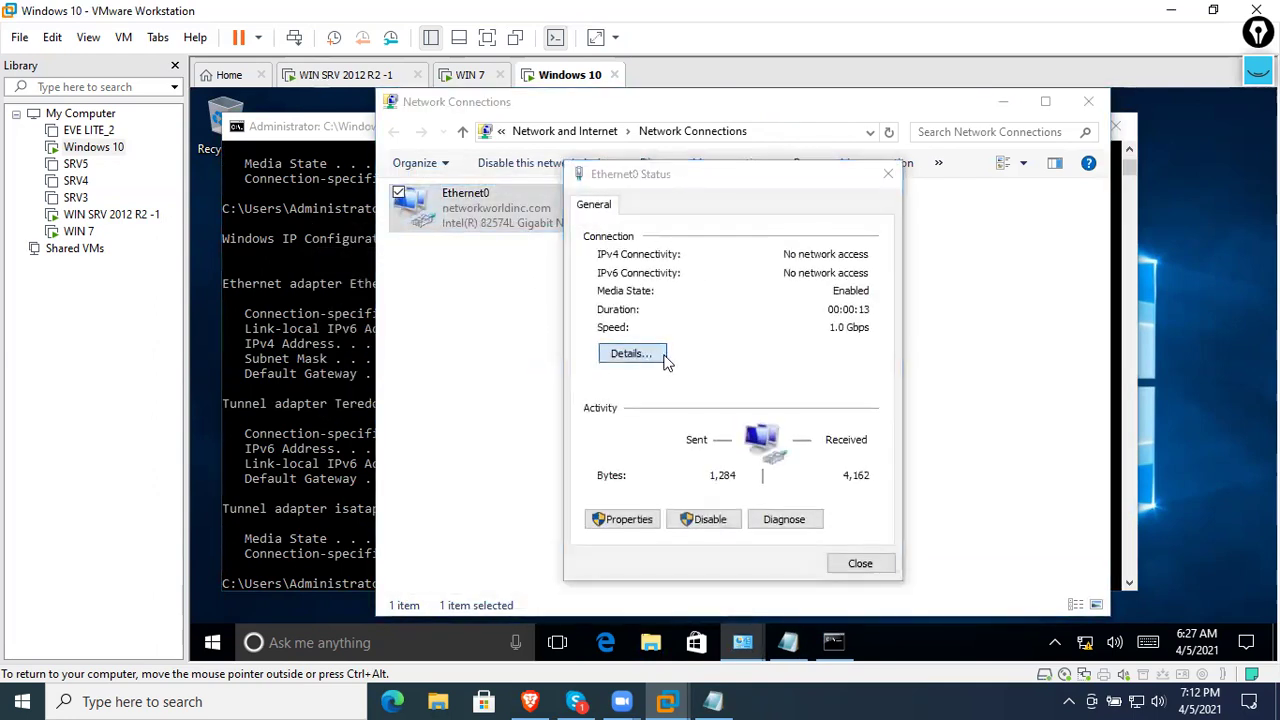
pyautogui.click(660, 355)
pyautogui.click(823, 345)
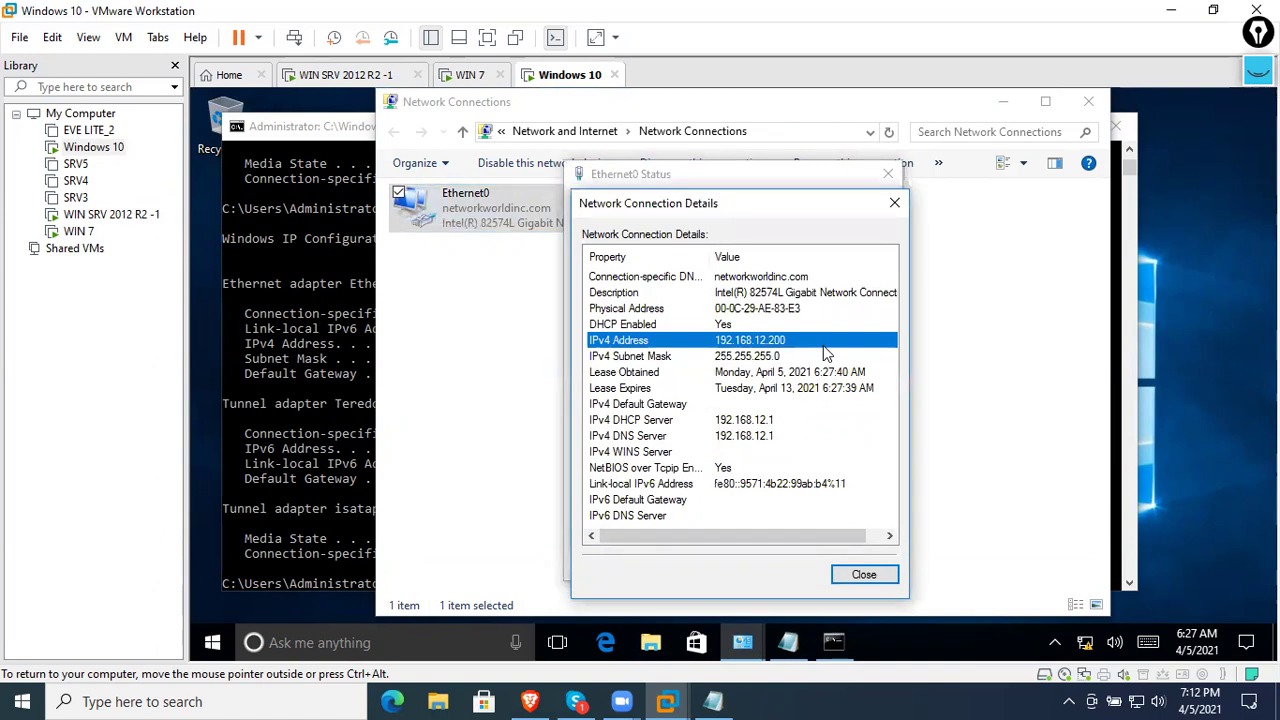
pyautogui.hscroll(1, 845, 470)
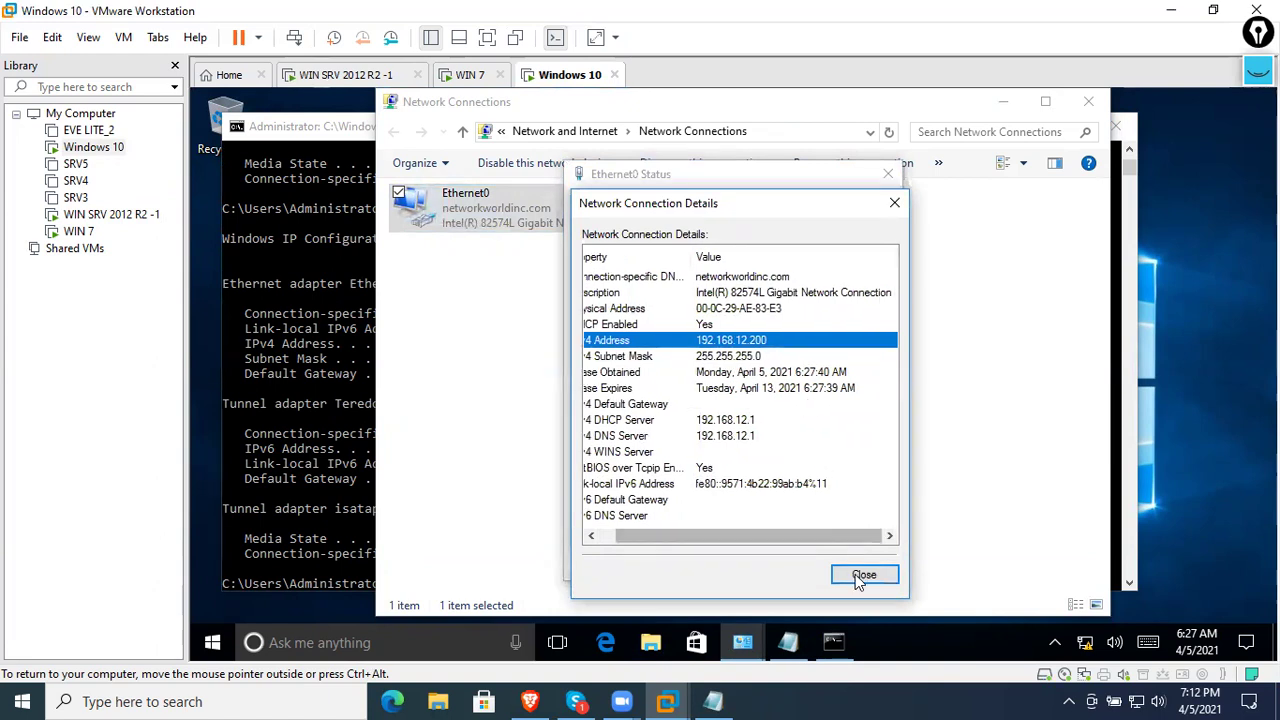
pyautogui.click(863, 576)
pyautogui.click(849, 566)
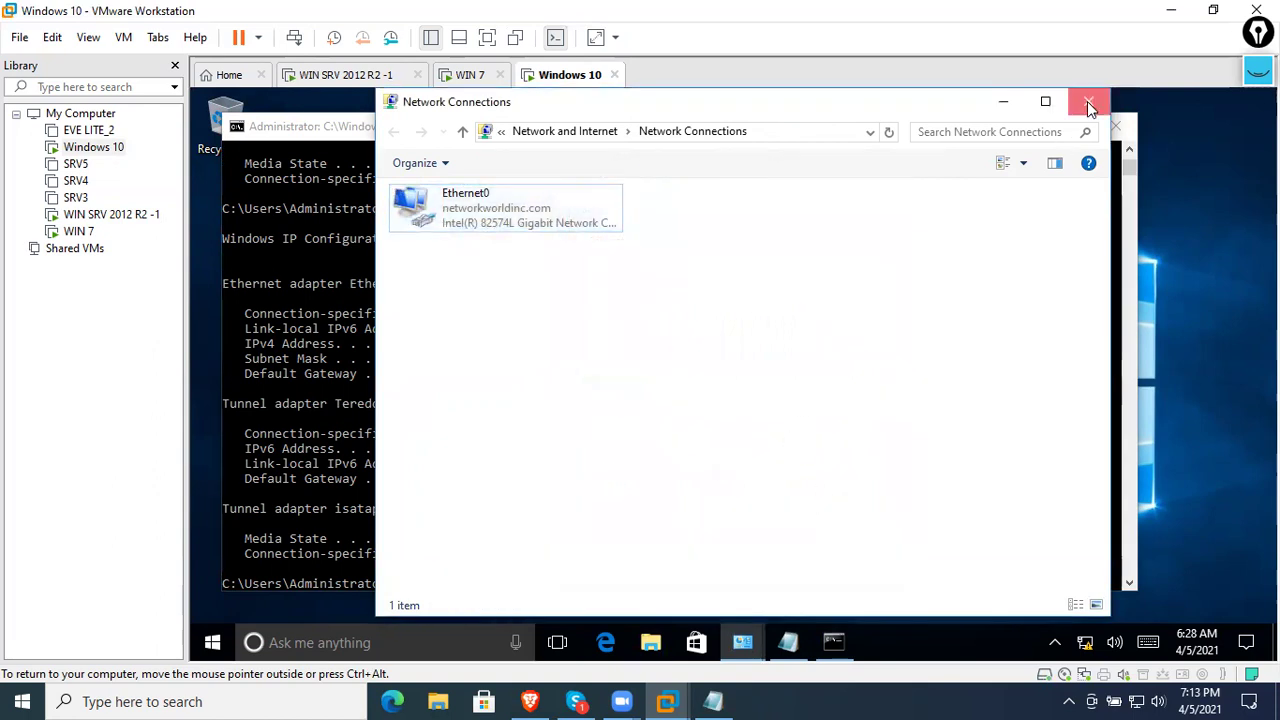
# - Close the network windows, command prompt, and Notepad without saving
pyautogui.click(1087, 101)
pyautogui.click(1116, 125)
pyautogui.click(1091, 103)
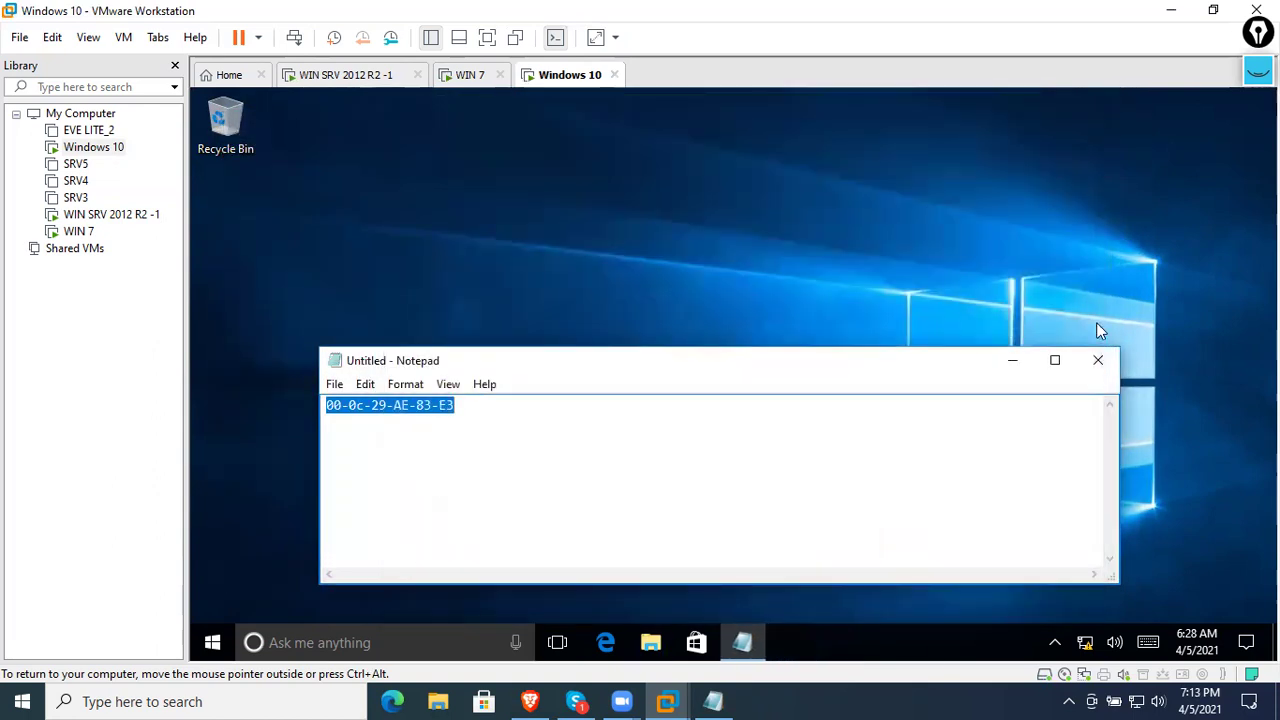
pyautogui.click(1097, 360)
pyautogui.click(757, 367)
# - On the server, run arp -a and copy 192.168.12.200's MAC 00-0c-29-ae-83-e3 from the console
pyautogui.click(378, 76)
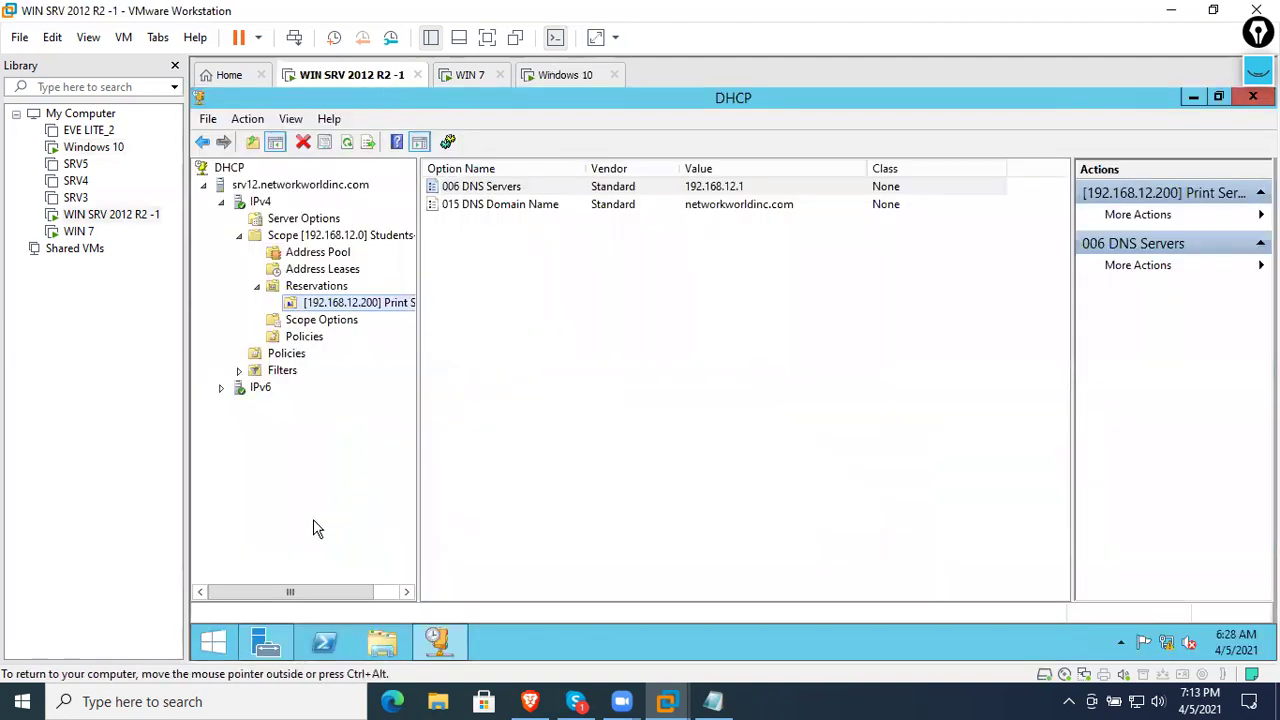
pyautogui.press('super+r')
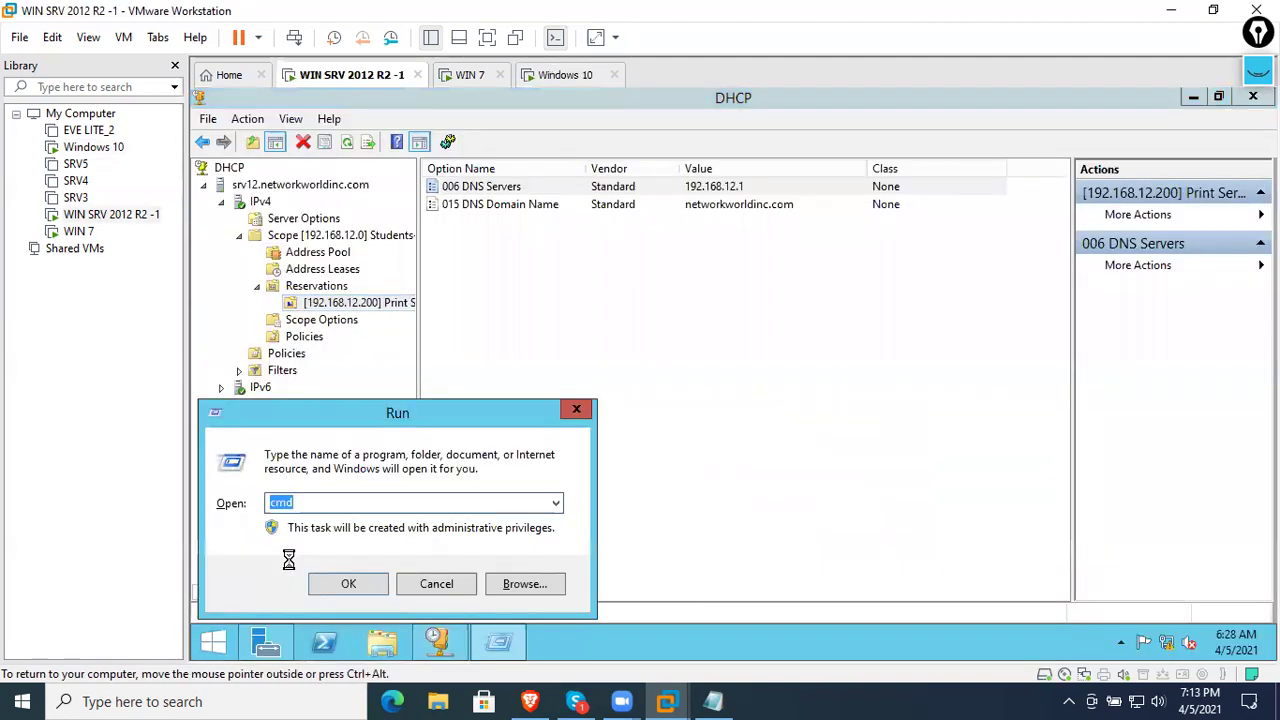
pyautogui.press('Return')
pyautogui.press('Return')
pyautogui.press('Return')
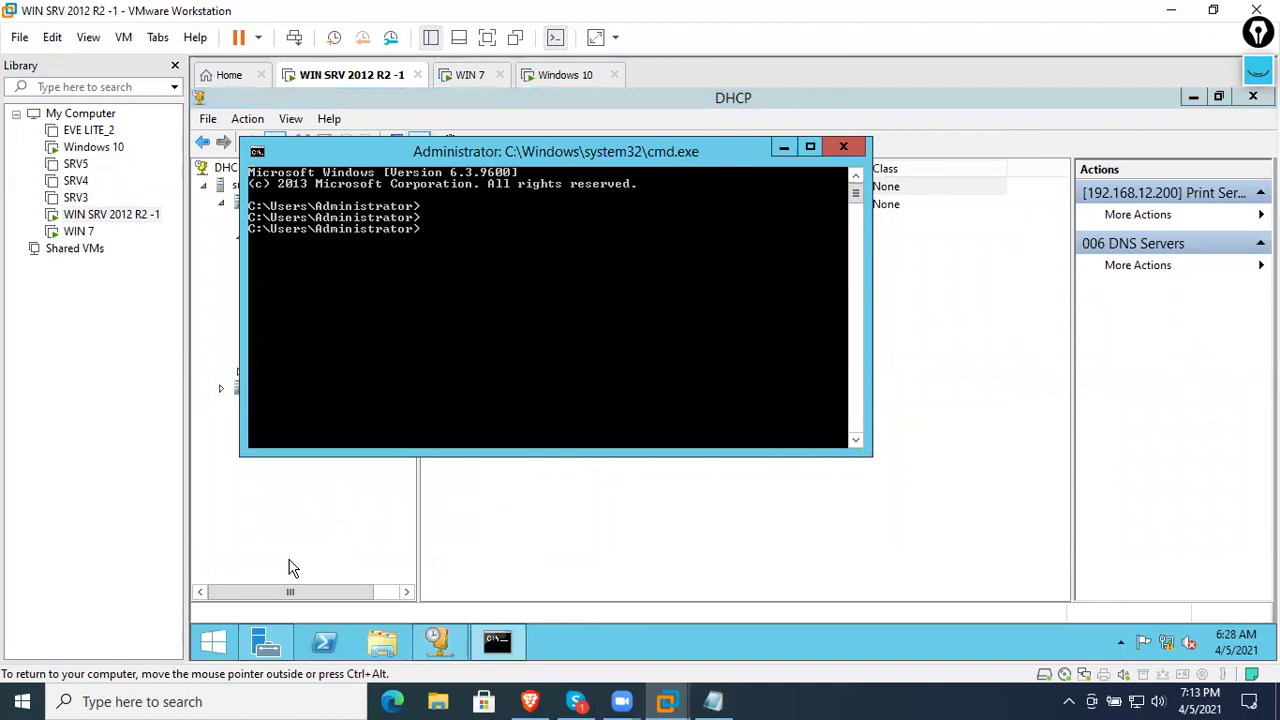
pyautogui.write('arp -a')
pyautogui.press('Return')
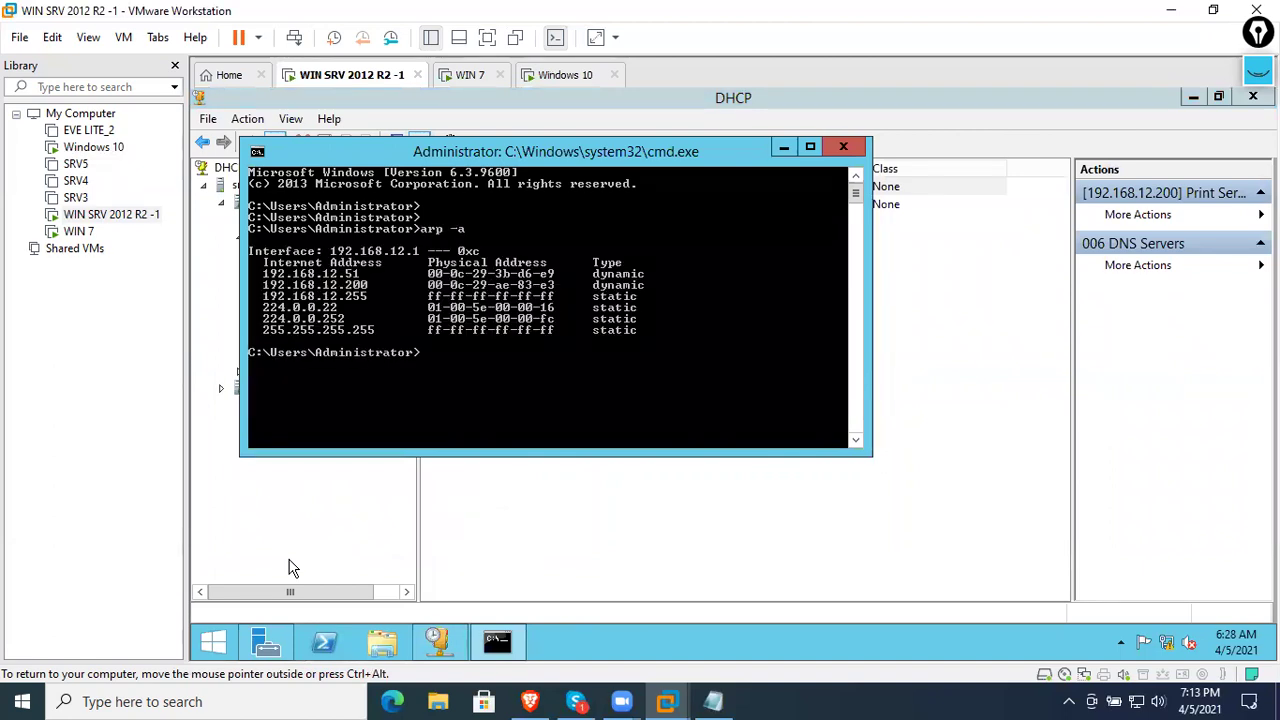
pyautogui.rightClick(431, 293)
pyautogui.click(438, 292)
pyautogui.moveTo(424, 284); pyautogui.dragTo(553, 290)
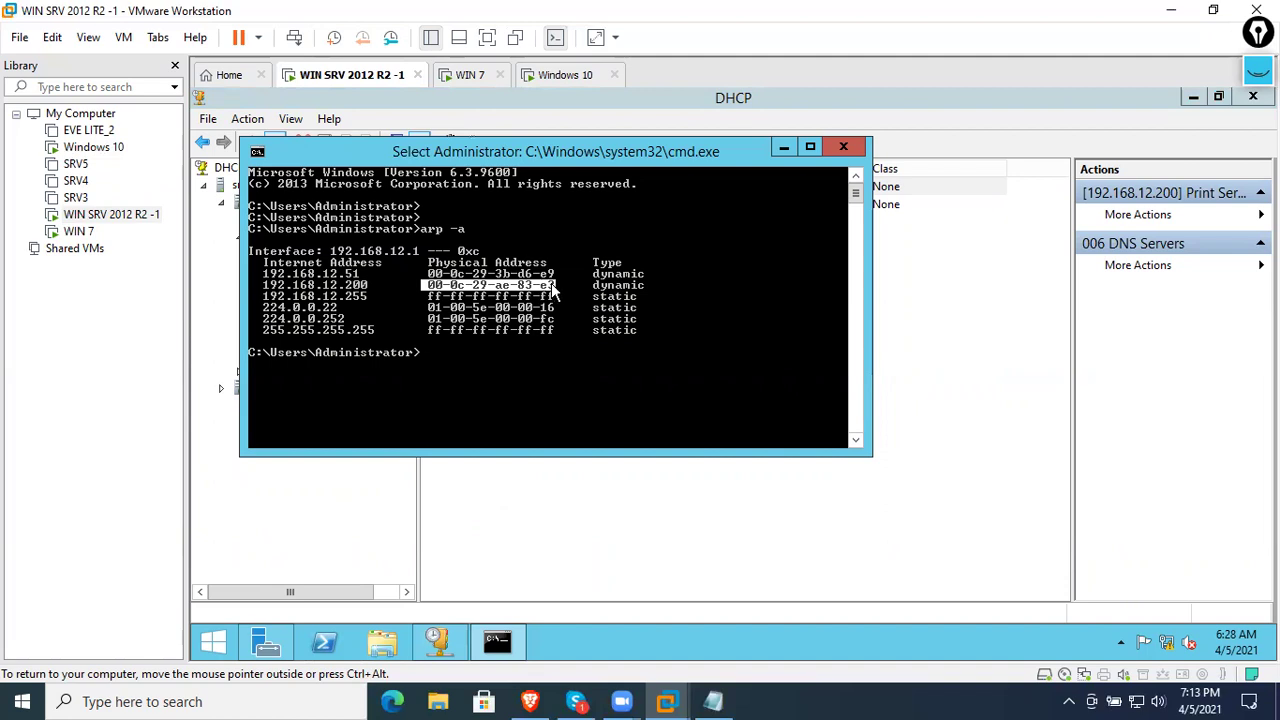
pyautogui.press('Return')
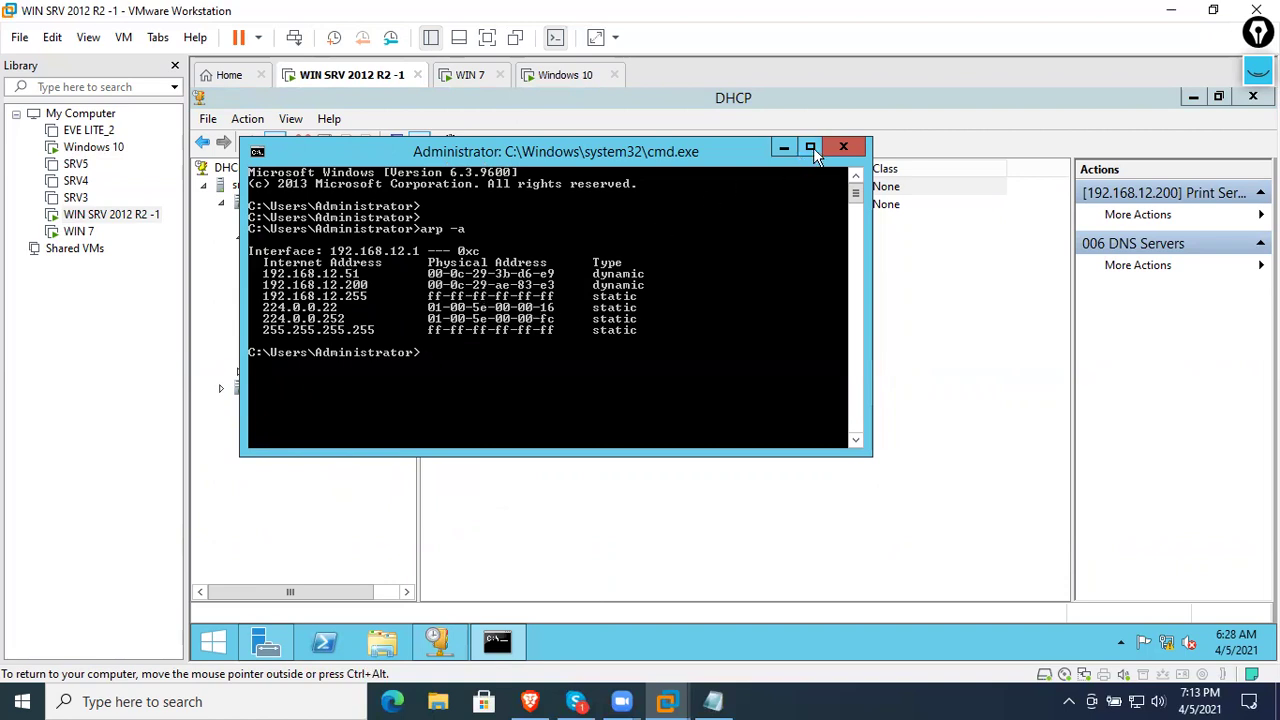
pyautogui.click(852, 141)
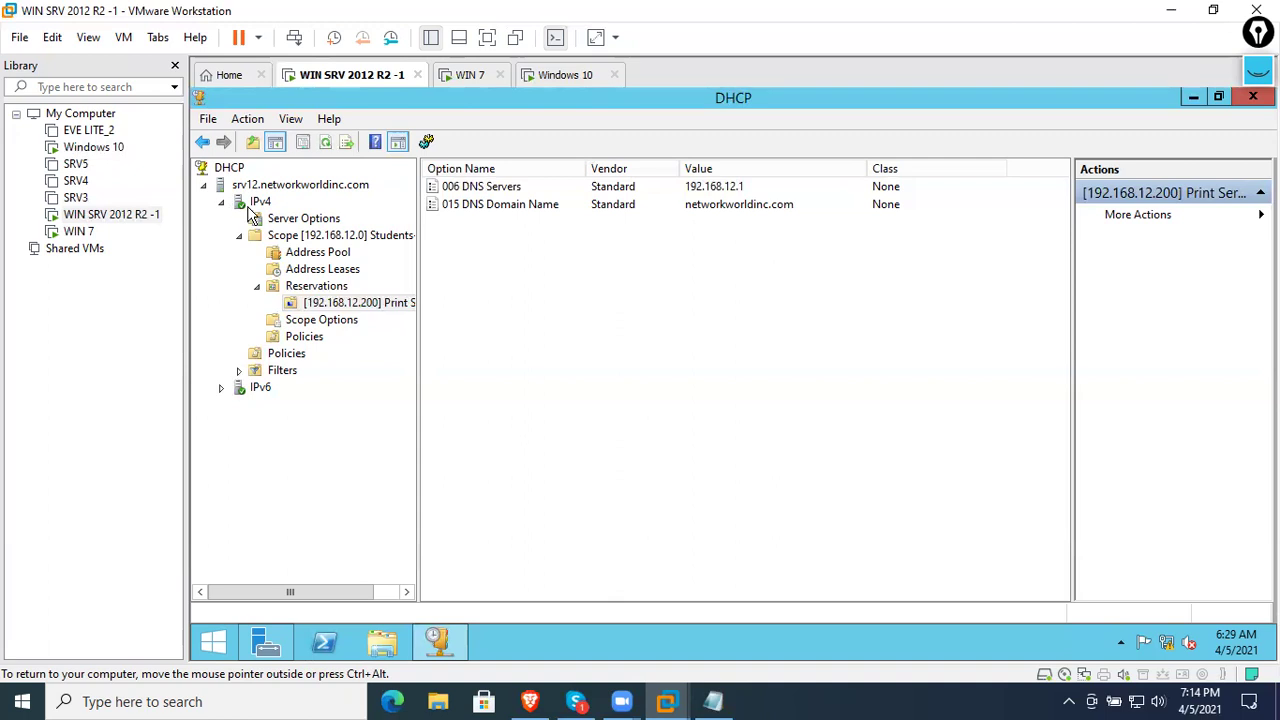
pyautogui.click(1252, 97)
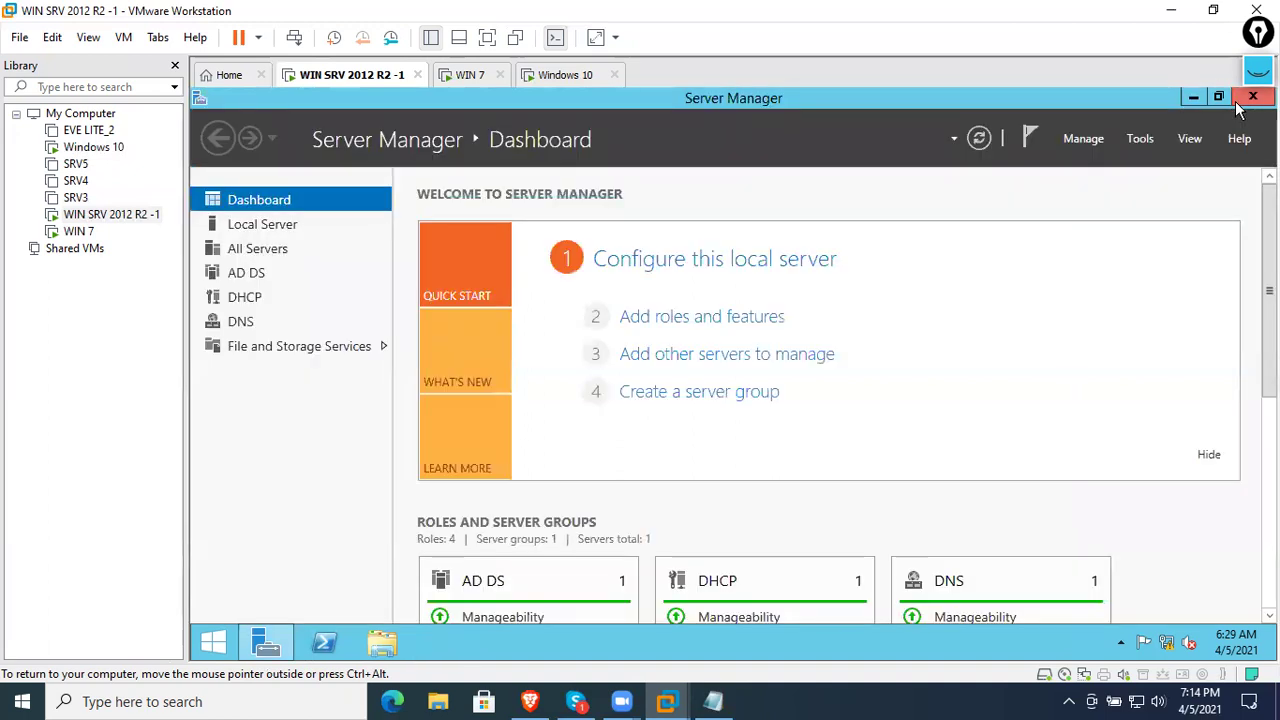
pyautogui.click(977, 140)
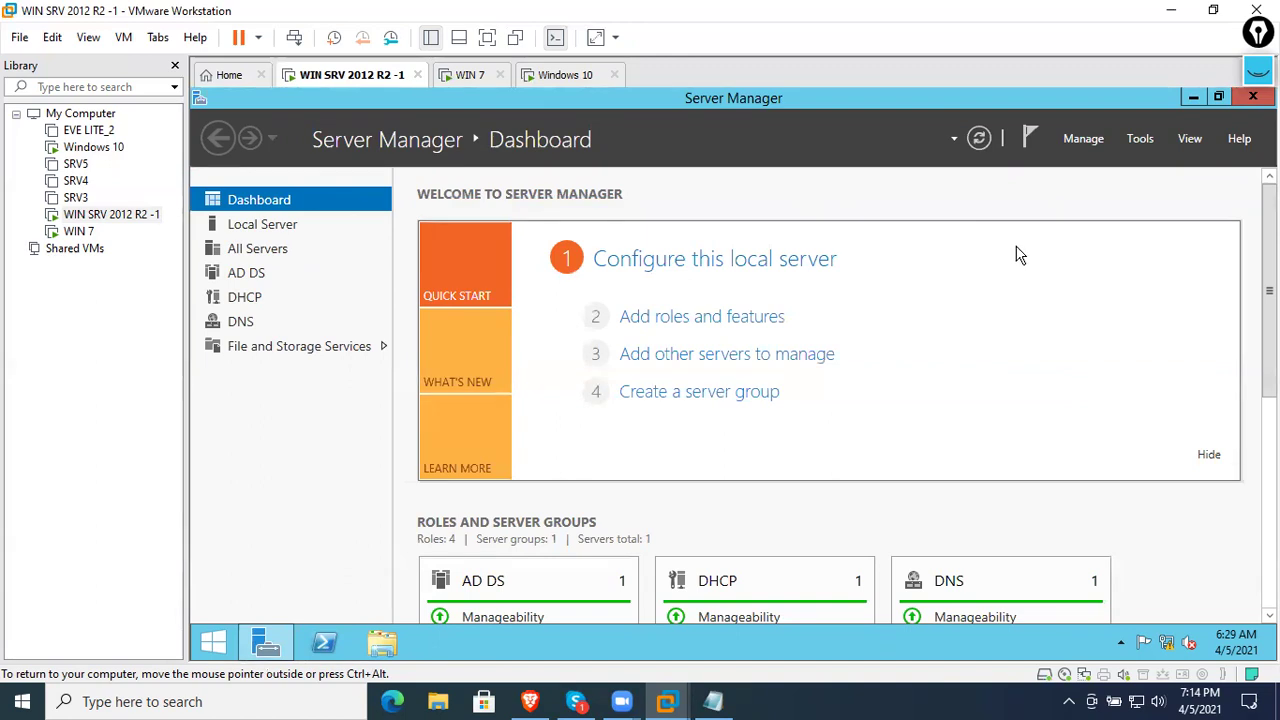
pyautogui.moveTo(1258, 70)
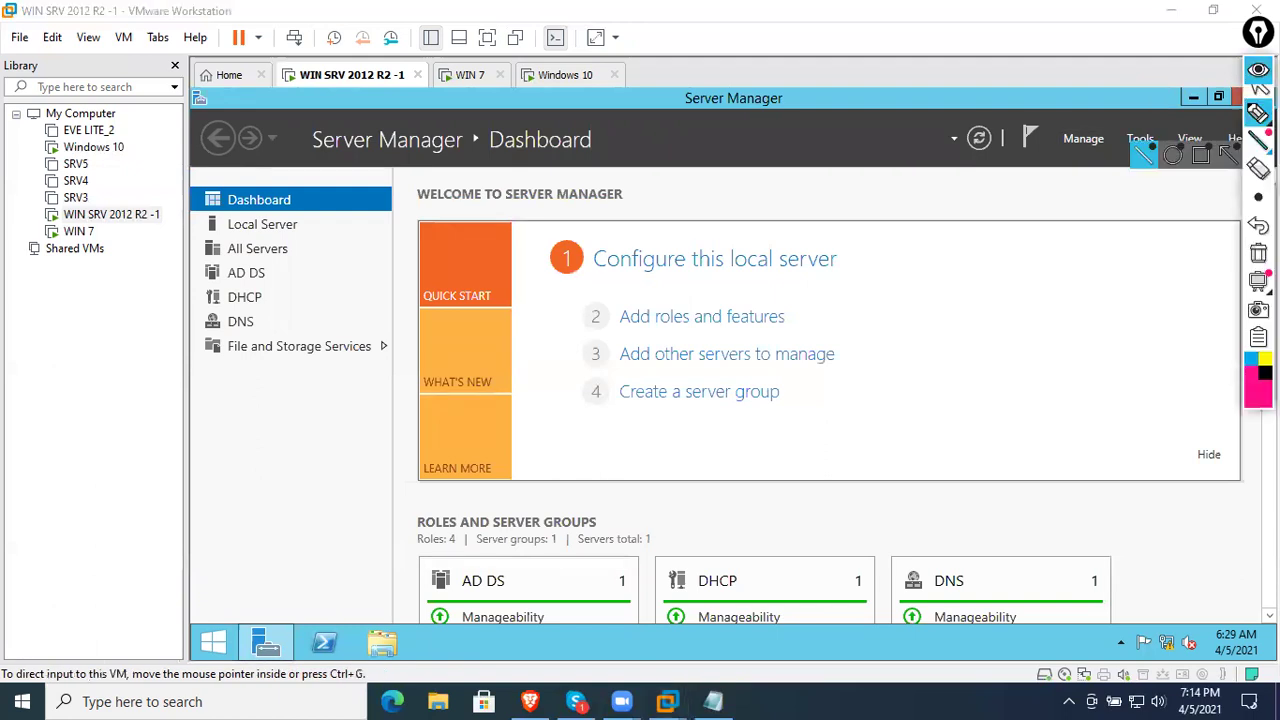
pyautogui.click(1250, 389)
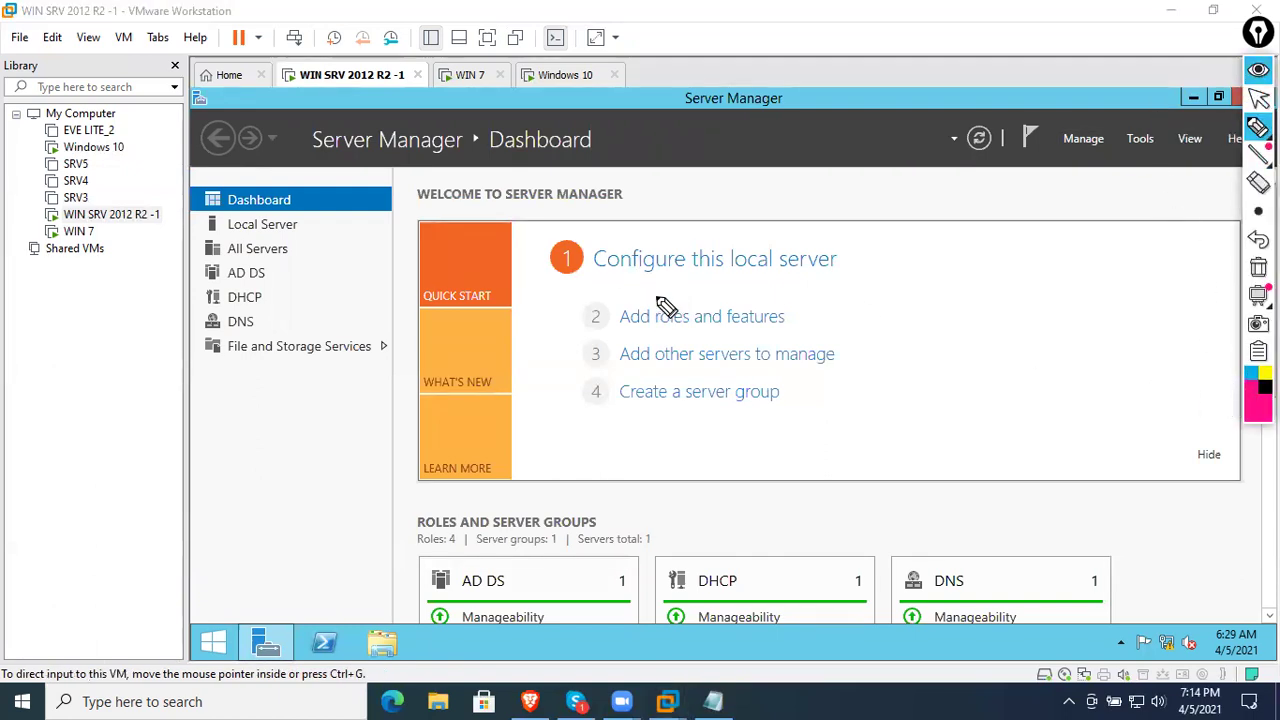
pyautogui.moveTo(648, 300)
pyautogui.mouseDown()
pyautogui.moveTo(720, 318)
pyautogui.moveTo(760, 298)
pyautogui.mouseUp()
pyautogui.moveTo(624, 354); pyautogui.dragTo(780, 296)
pyautogui.moveTo(648, 368); pyautogui.dragTo(718, 372)
pyautogui.moveTo(728, 328)
pyautogui.mouseDown()
pyautogui.moveTo(742, 364)
pyautogui.moveTo(771, 329)
pyautogui.moveTo(984, 256)
pyautogui.moveTo(1006, 214)
pyautogui.moveTo(1096, 201)
pyautogui.moveTo(1140, 140)
pyautogui.moveTo(1164, 168)
pyautogui.mouseUp()
pyautogui.moveTo(810, 421); pyautogui.dragTo(786, 500)
pyautogui.moveTo(748, 408)
pyautogui.mouseDown()
pyautogui.moveTo(790, 420)
pyautogui.moveTo(812, 400)
pyautogui.moveTo(800, 478)
pyautogui.moveTo(1037, 434)
pyautogui.moveTo(980, 529)
pyautogui.moveTo(988, 560)
pyautogui.moveTo(1051, 523)
pyautogui.moveTo(1057, 560)
pyautogui.moveTo(1137, 500)
pyautogui.moveTo(1133, 540)
pyautogui.moveTo(1146, 503)
pyautogui.moveTo(1063, 543)
pyautogui.moveTo(986, 620)
pyautogui.moveTo(1166, 551)
pyautogui.moveTo(1205, 568)
pyautogui.mouseUp()
pyautogui.moveTo(1210, 468)
pyautogui.mouseDown()
pyautogui.moveTo(1125, 570)
pyautogui.moveTo(1205, 462)
pyautogui.mouseUp()
pyautogui.moveTo(1060, 606); pyautogui.dragTo(905, 515)
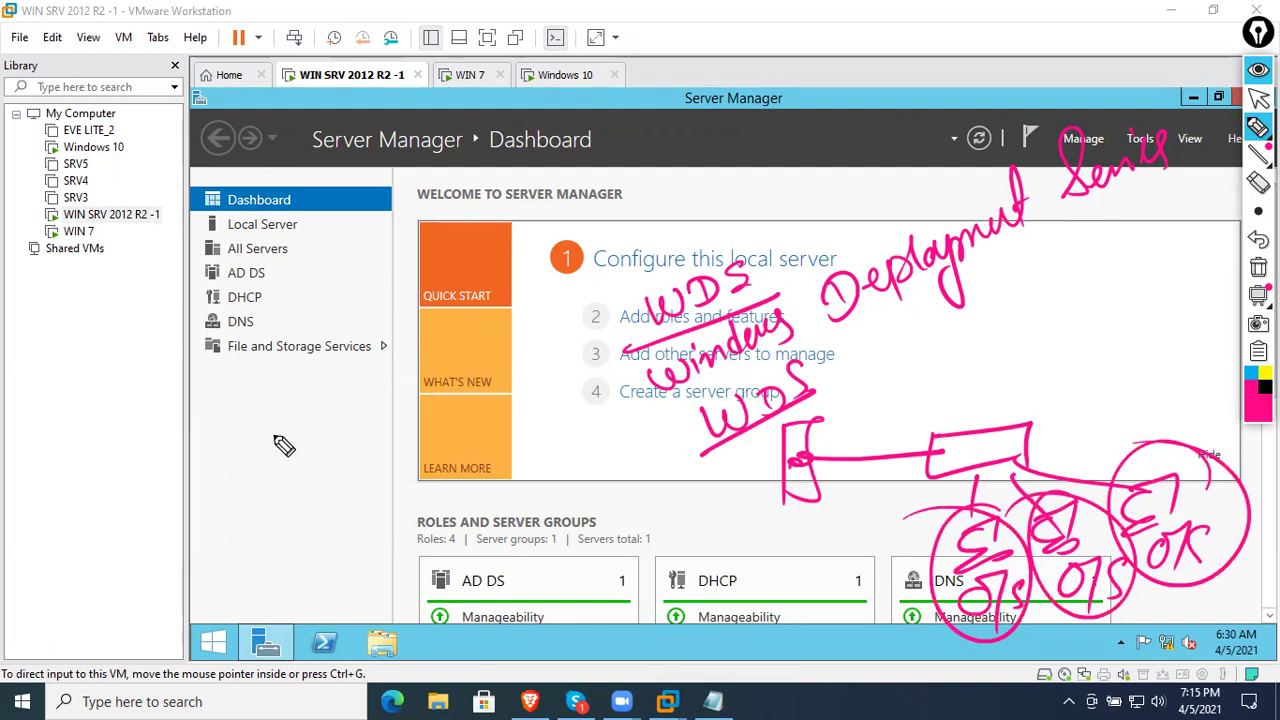
pyautogui.moveTo(206, 450); pyautogui.dragTo(325, 398)
pyautogui.moveTo(205, 500); pyautogui.dragTo(278, 462)
pyautogui.moveTo(242, 458); pyautogui.dragTo(282, 488)
pyautogui.moveTo(296, 432)
pyautogui.mouseDown()
pyautogui.moveTo(329, 443)
pyautogui.moveTo(357, 411)
pyautogui.moveTo(364, 440)
pyautogui.mouseUp()
pyautogui.moveTo(247, 531)
pyautogui.mouseDown()
pyautogui.moveTo(234, 542)
pyautogui.moveTo(380, 457)
pyautogui.moveTo(418, 443)
pyautogui.moveTo(422, 462)
pyautogui.mouseUp()
pyautogui.moveTo(415, 300)
pyautogui.mouseDown()
pyautogui.moveTo(280, 586)
pyautogui.moveTo(96, 345)
pyautogui.mouseUp()
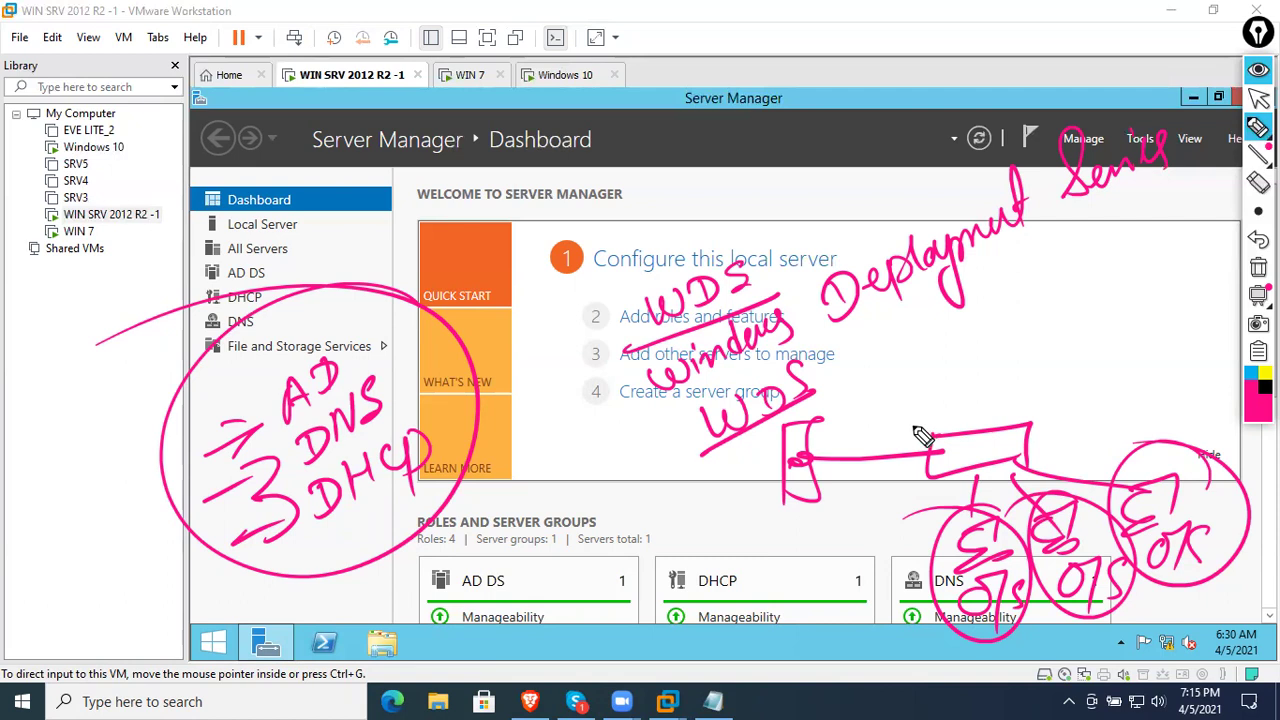
pyautogui.click(1258, 267)
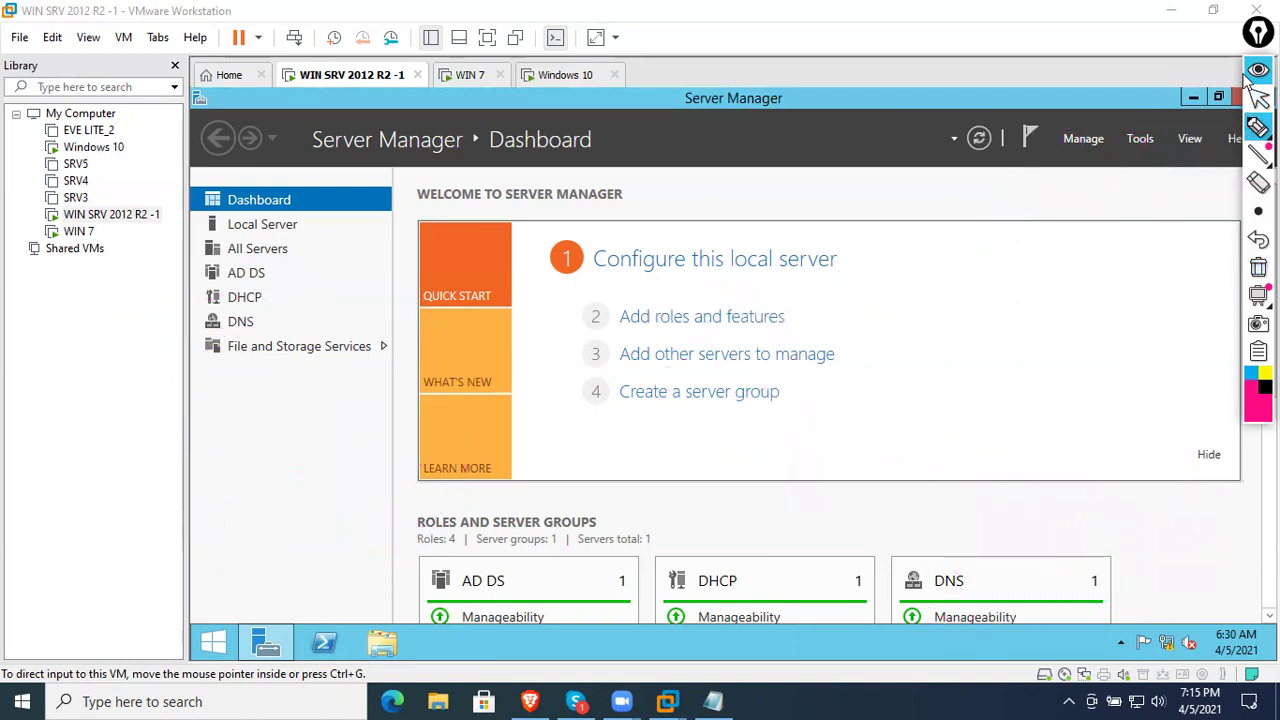
# - Open This PC on the server, select the C: drive, and launch Disk Management
pyautogui.click(1257, 98)
pyautogui.click(1193, 97)
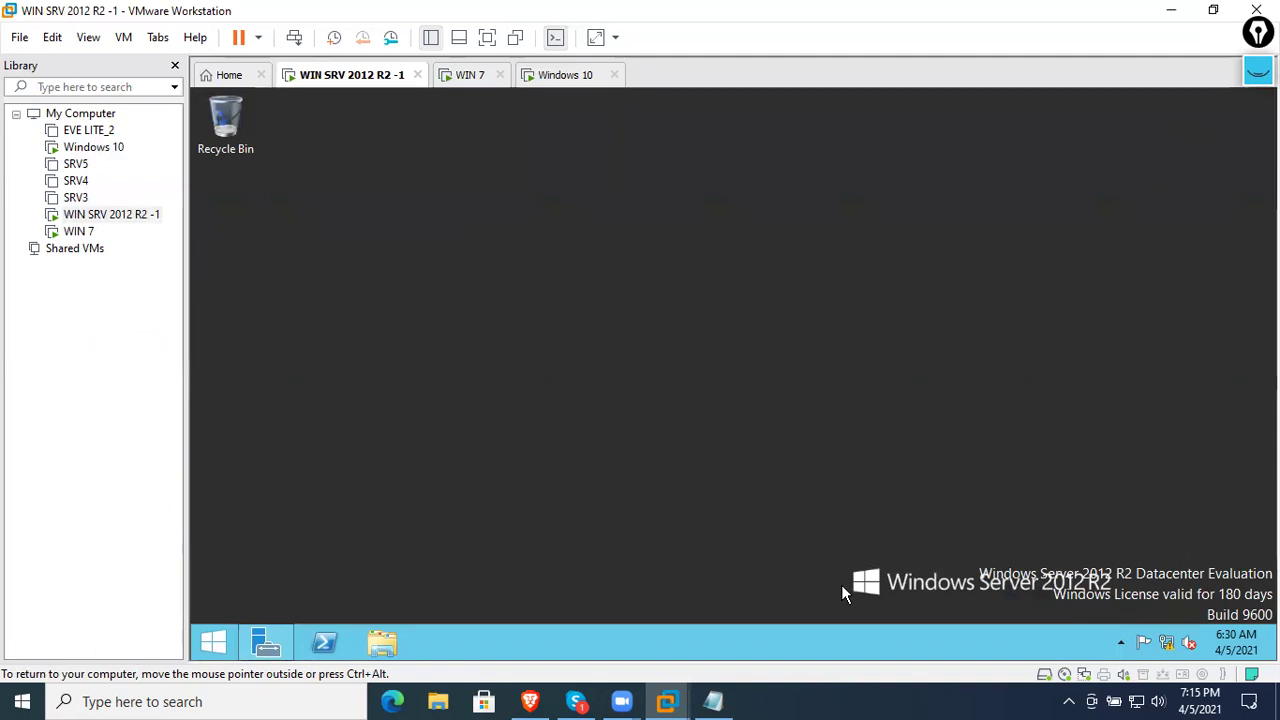
pyautogui.click(388, 642)
pyautogui.click(655, 428)
pyautogui.click(690, 457)
pyautogui.click(677, 429)
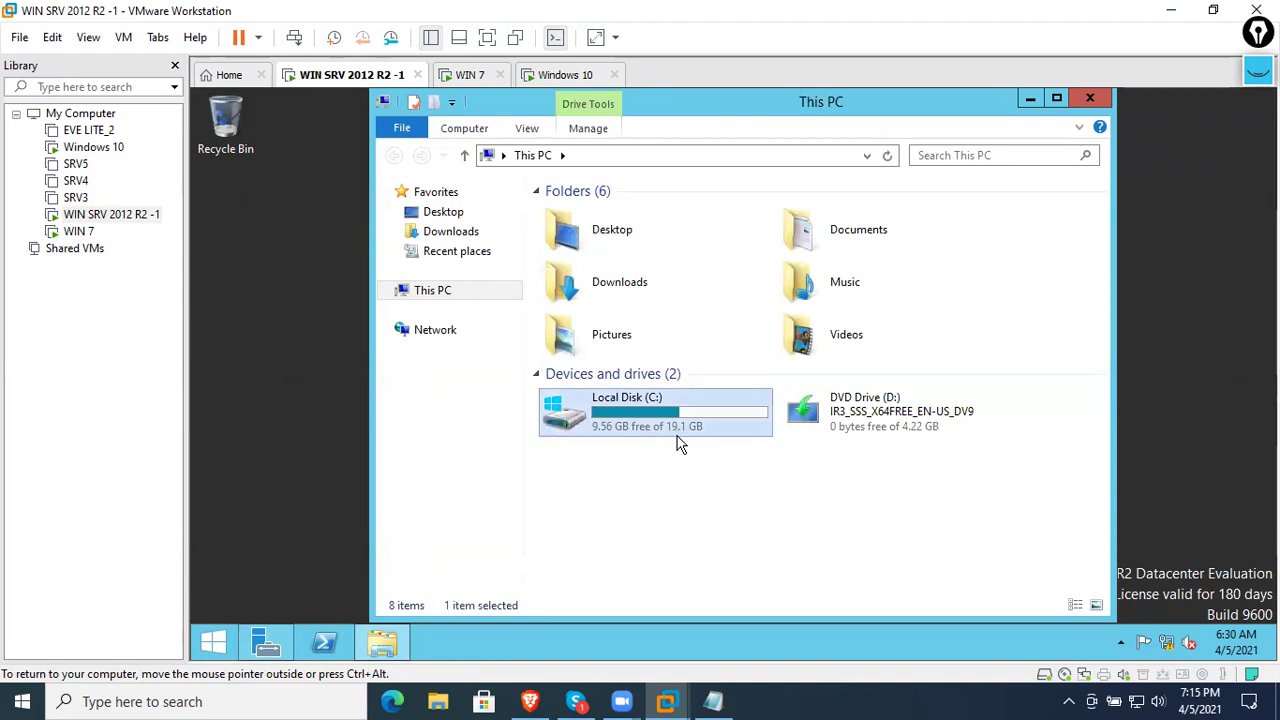
pyautogui.rightClick(213, 642)
pyautogui.click(296, 404)
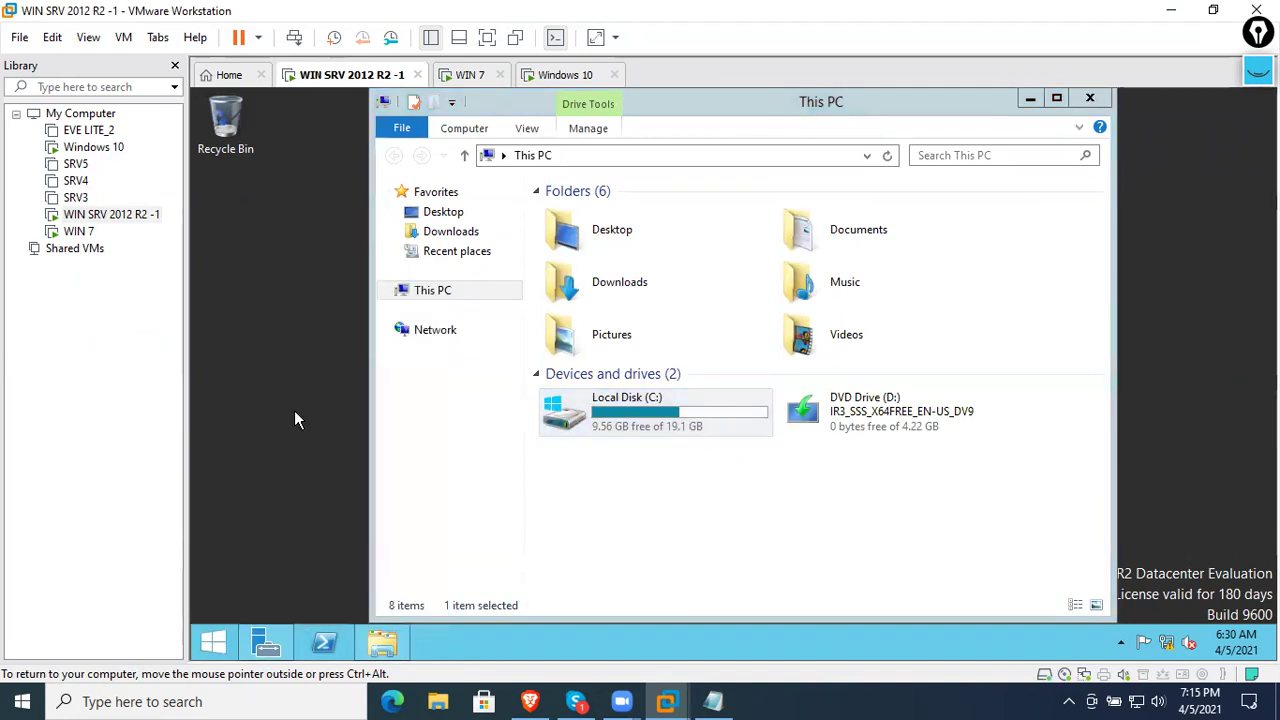
# - Extend C: with the default unallocated space to 59.66 GB, then close the disk windows
pyautogui.rightClick(515, 390)
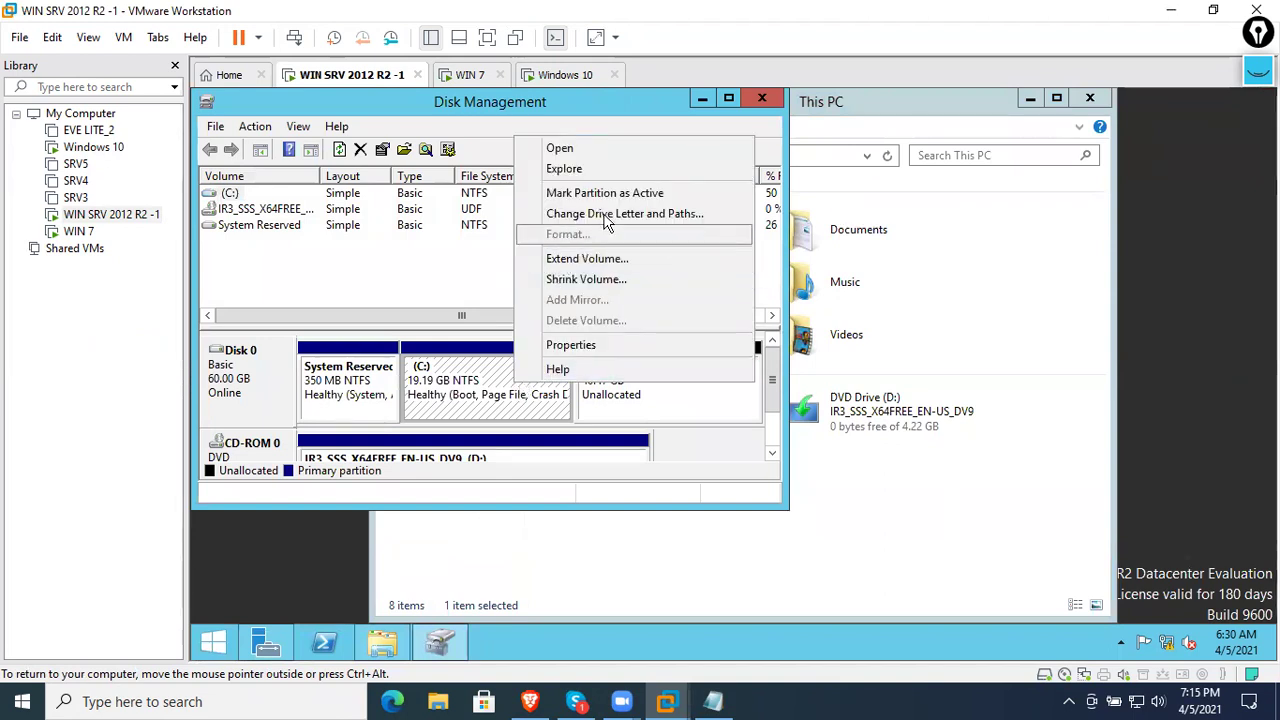
pyautogui.click(610, 262)
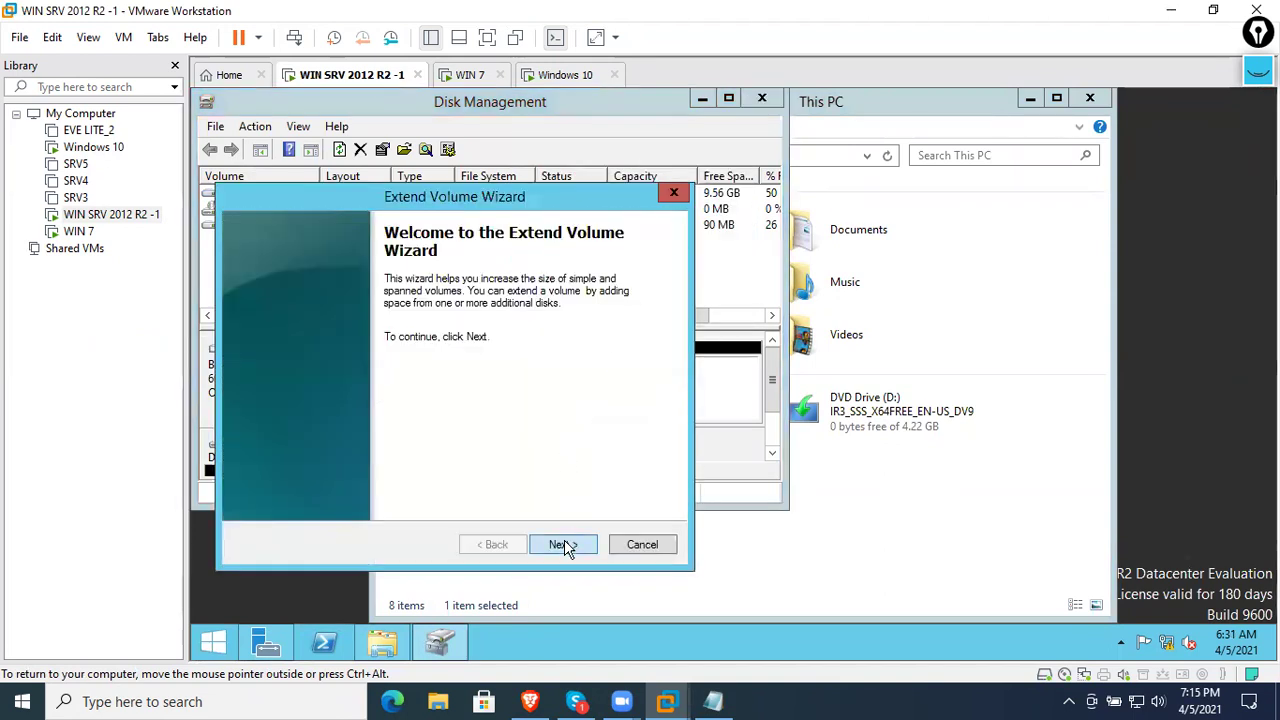
pyautogui.click(564, 546)
pyautogui.click(564, 546)
pyautogui.click(564, 545)
pyautogui.click(566, 550)
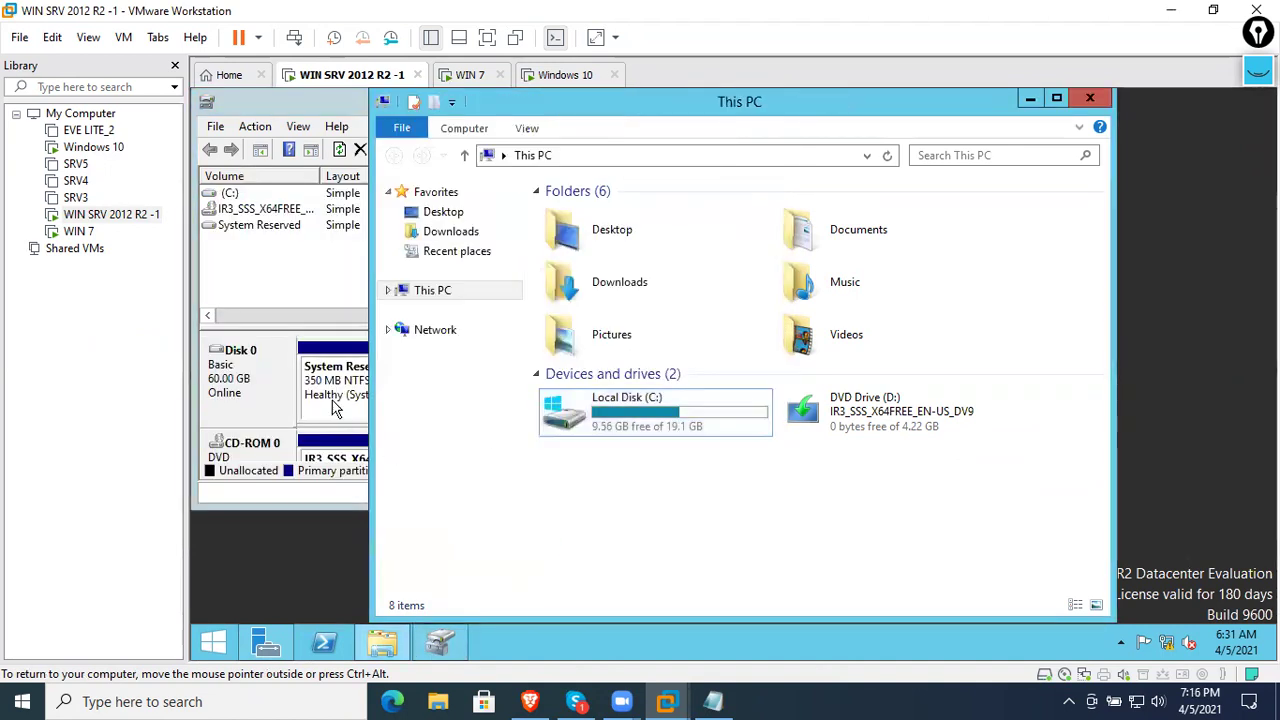
pyautogui.click(336, 407)
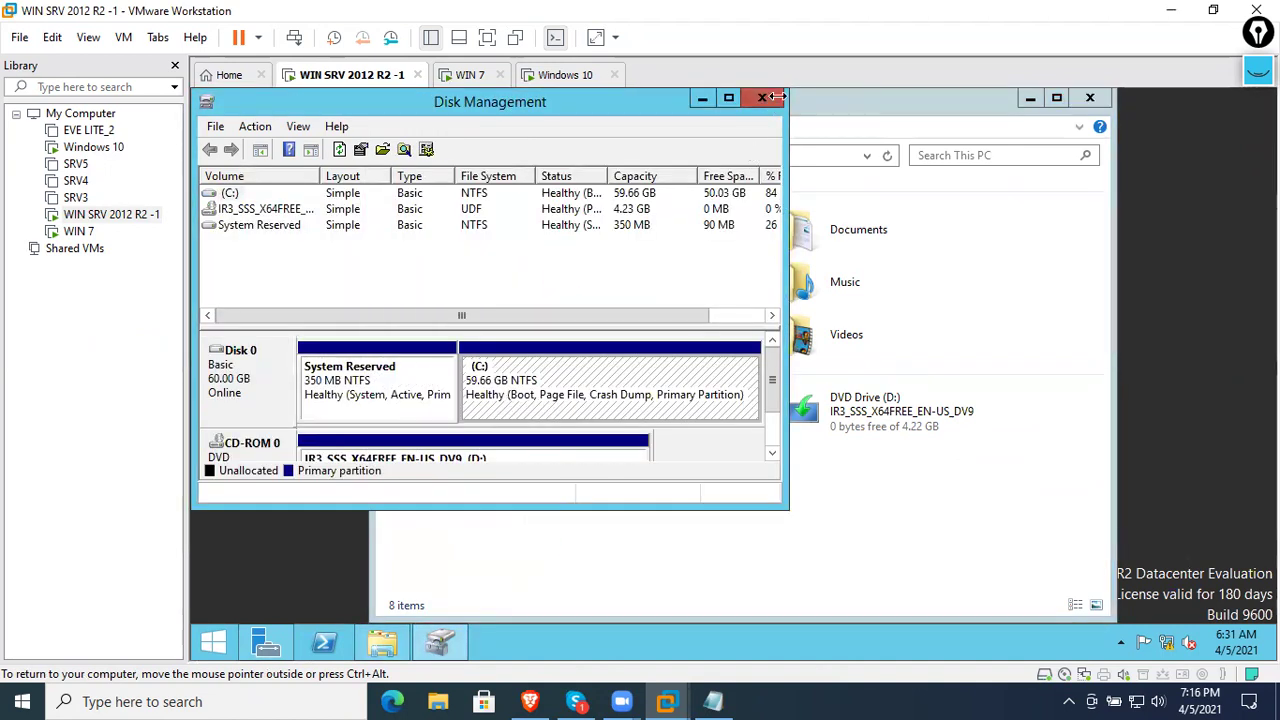
pyautogui.click(765, 97)
pyautogui.click(1080, 100)
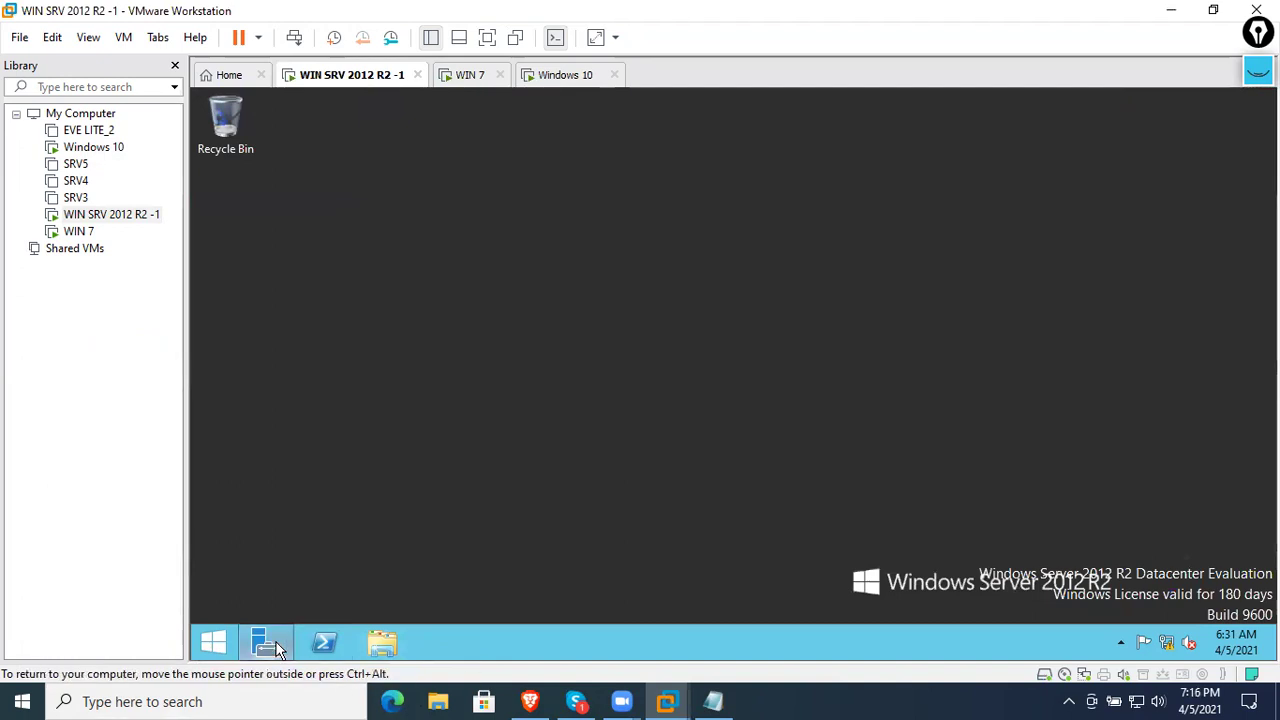
pyautogui.click(278, 649)
# - Switch the server VM to full screen and start a role-based installation on this server
pyautogui.click(720, 331)
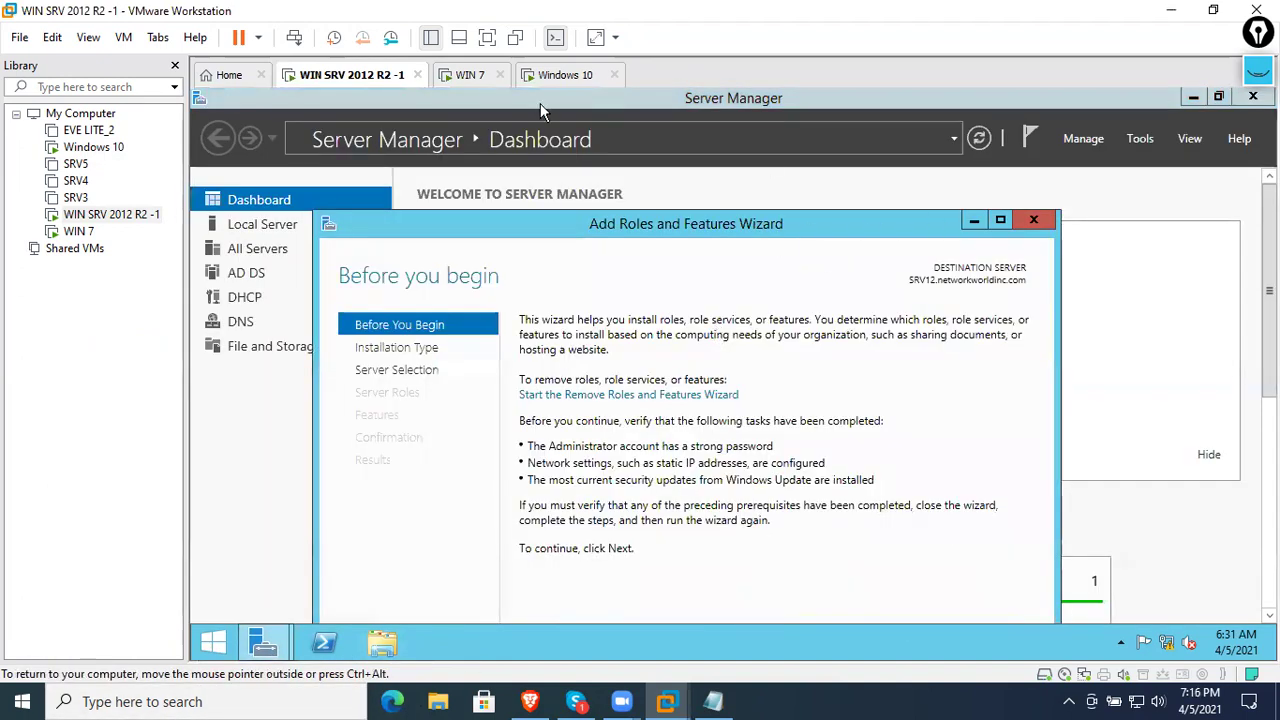
pyautogui.click(88, 37)
pyautogui.click(129, 54)
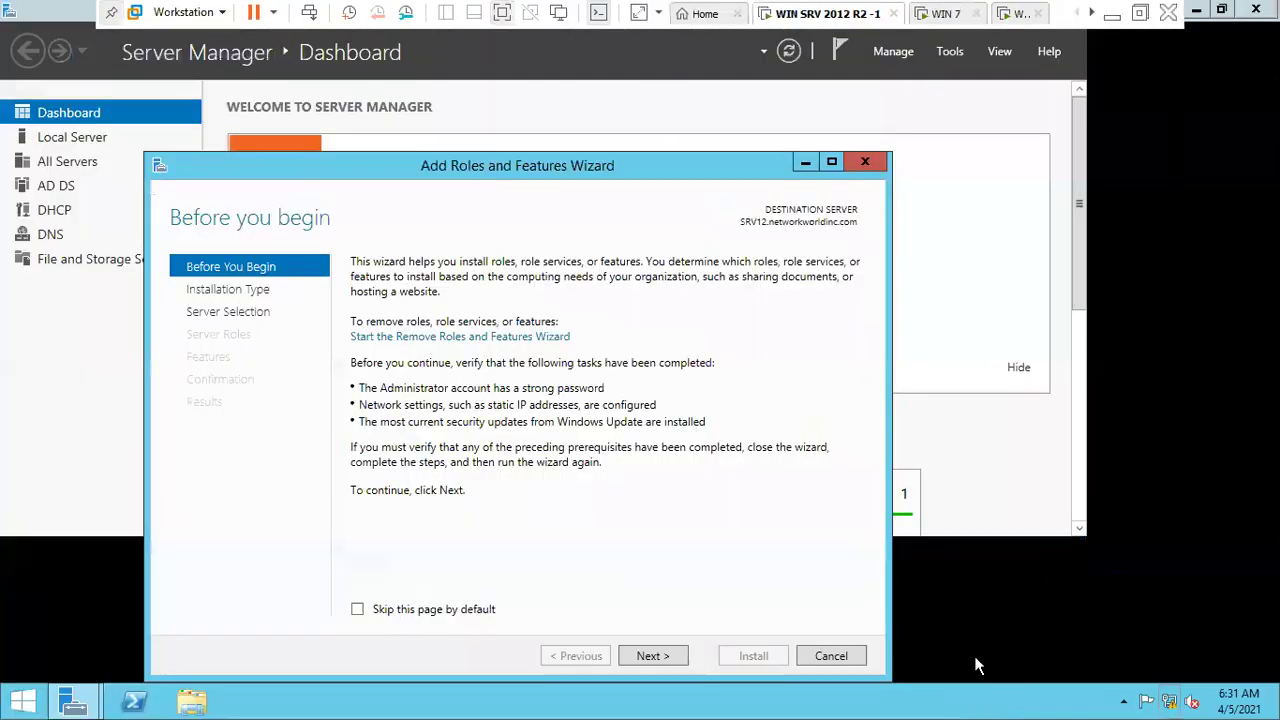
pyautogui.click(686, 660)
pyautogui.click(686, 660)
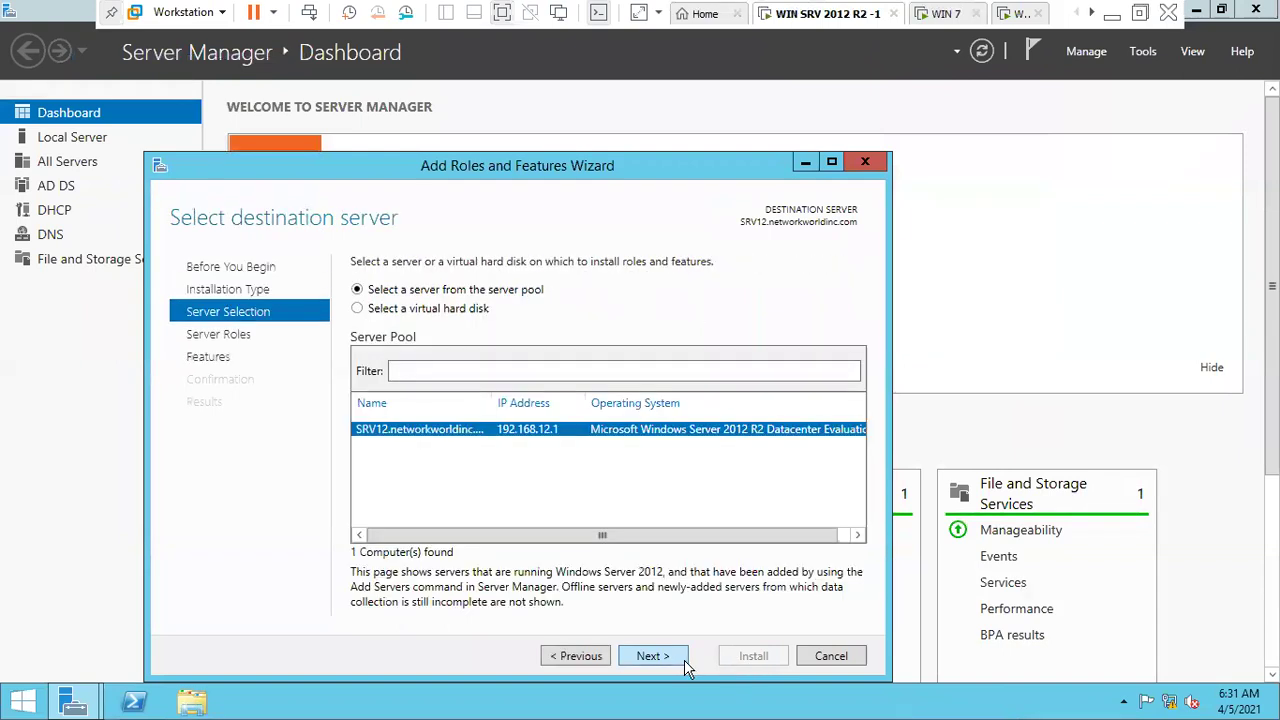
pyautogui.click(652, 656)
# - Tick the Windows Deployment Services role and add its required management tools
pyautogui.scroll(-2, 480, 594)
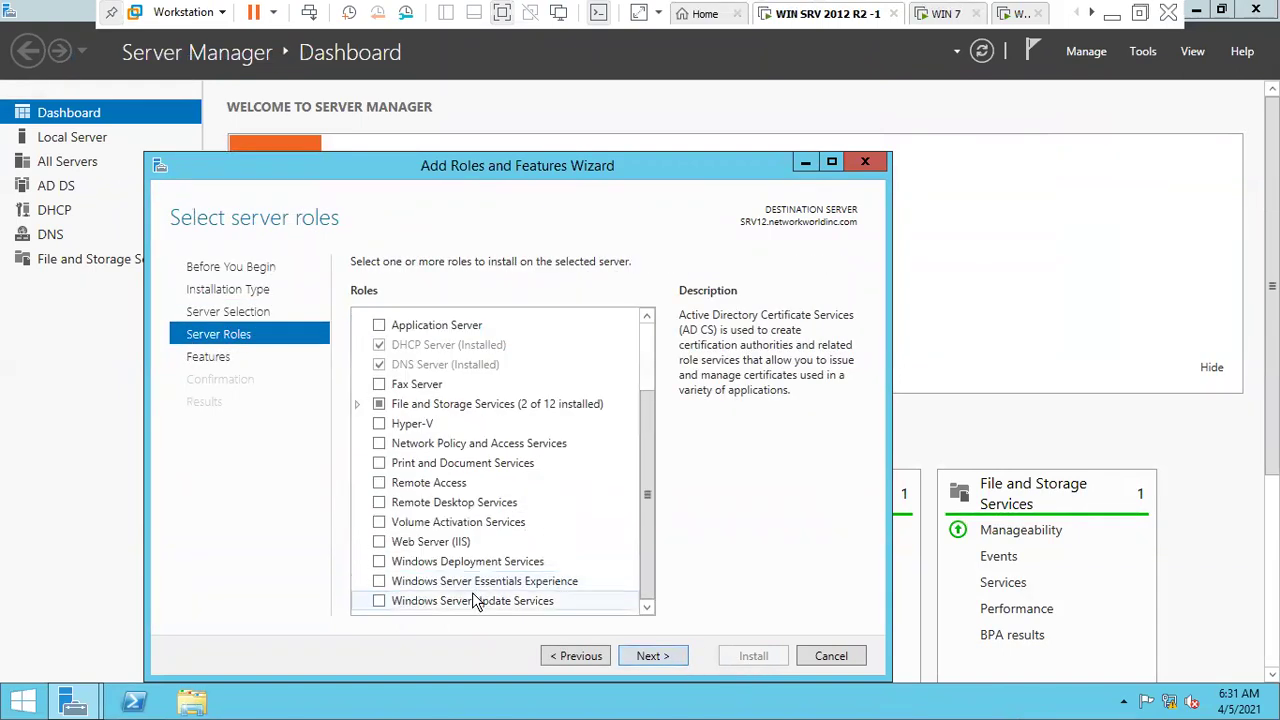
pyautogui.click(456, 601)
pyautogui.click(440, 561)
pyautogui.click(379, 561)
pyautogui.click(575, 581)
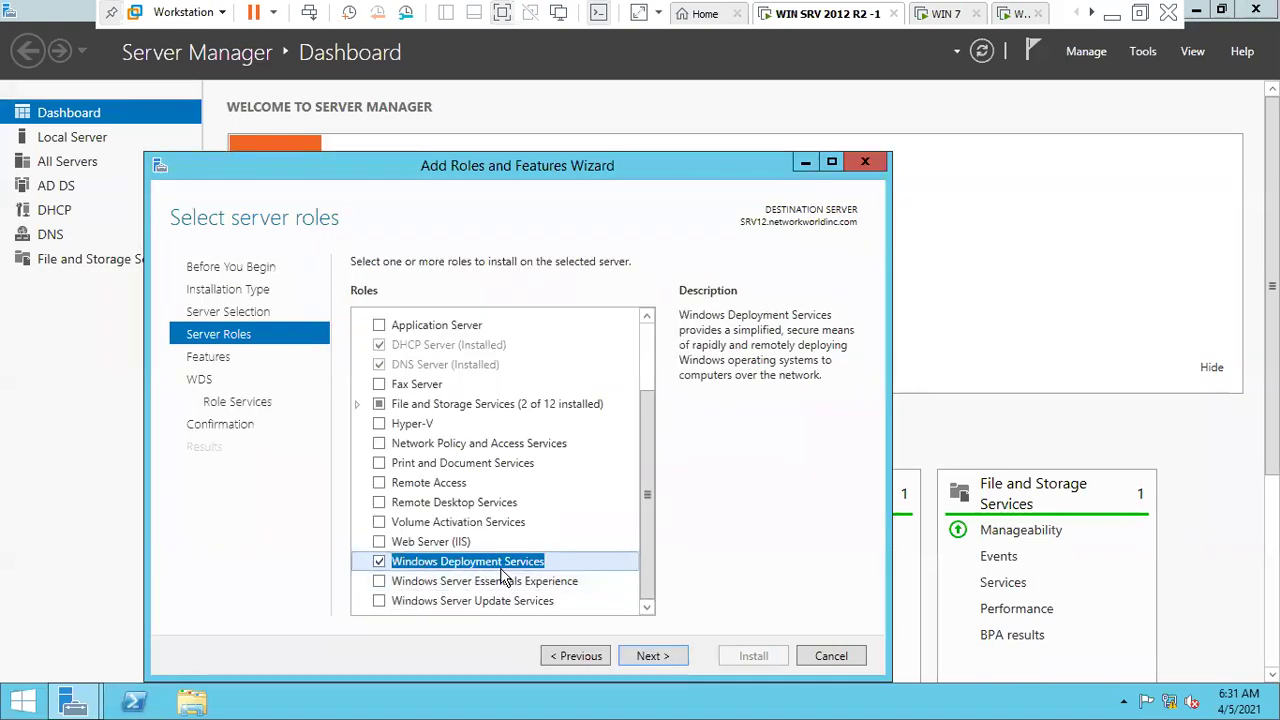
# - Keep the Deployment Server and Transport Server role services and install the role
pyautogui.click(648, 656)
pyautogui.click(648, 656)
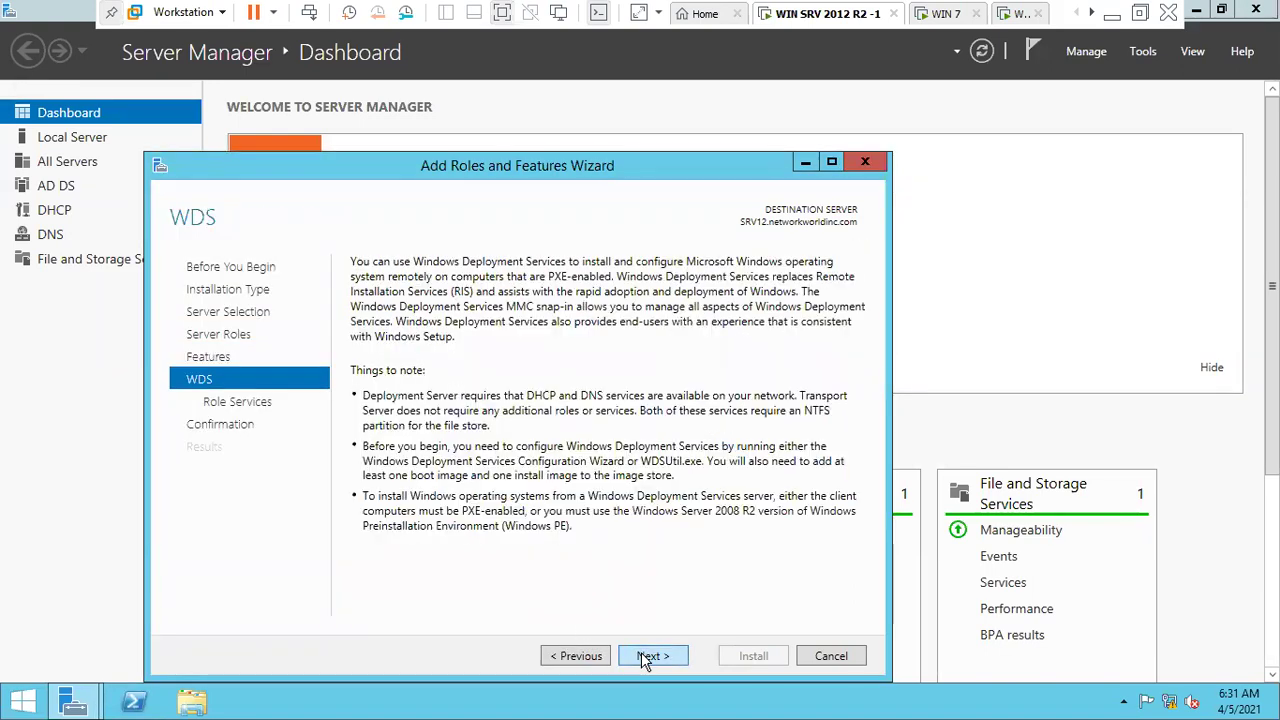
pyautogui.click(645, 656)
pyautogui.click(652, 656)
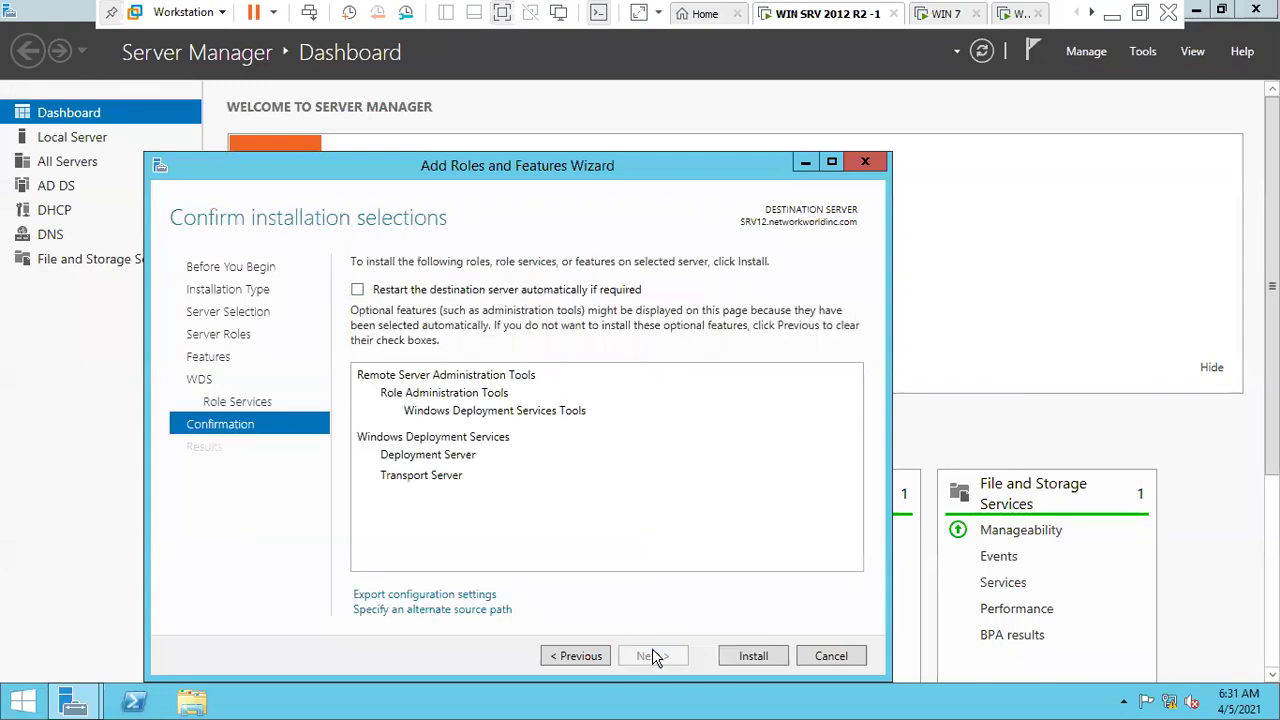
pyautogui.click(752, 657)
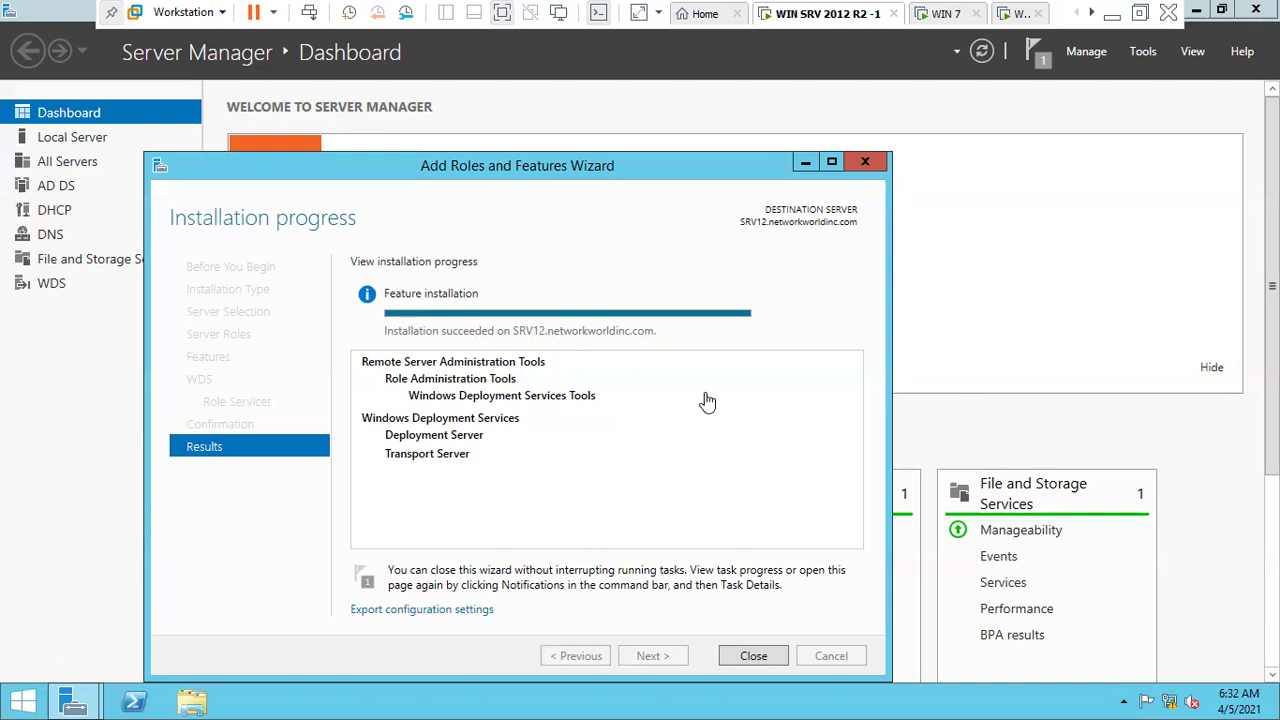
# - Open the Windows Deployment Services console and begin configuring the server
pyautogui.click(754, 655)
pyautogui.click(1136, 52)
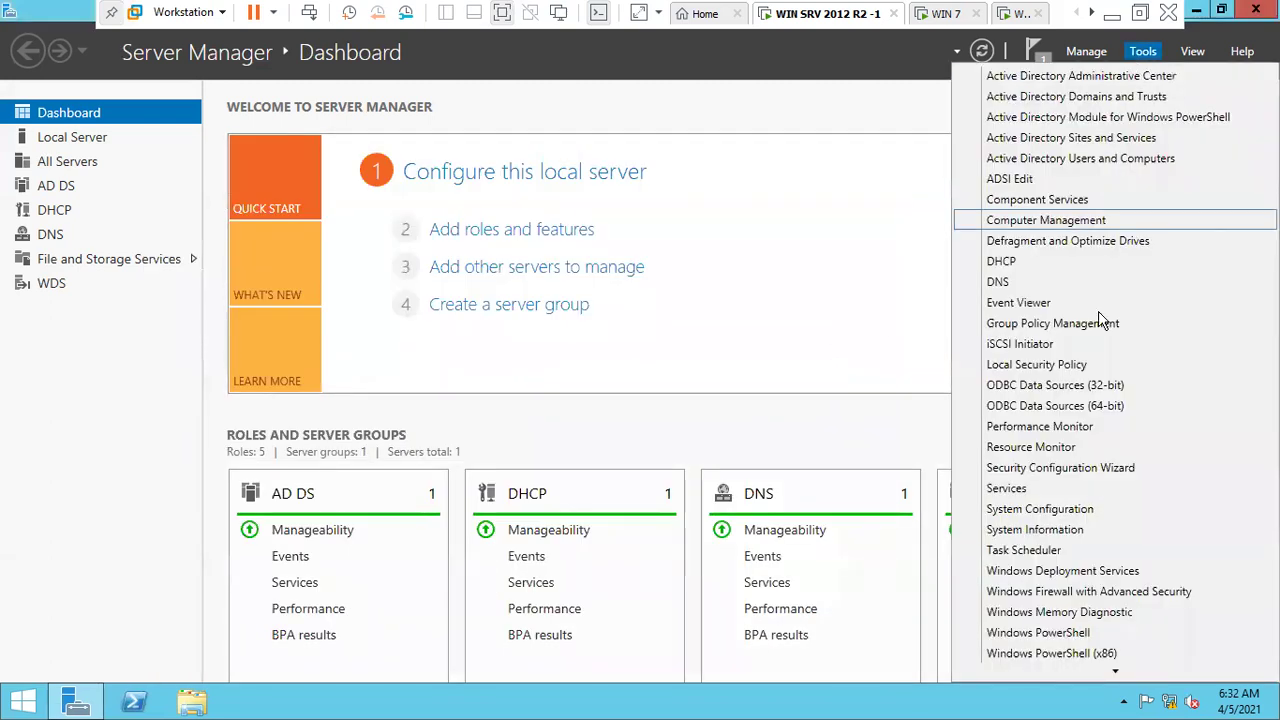
pyautogui.scroll(-1, 1094, 500)
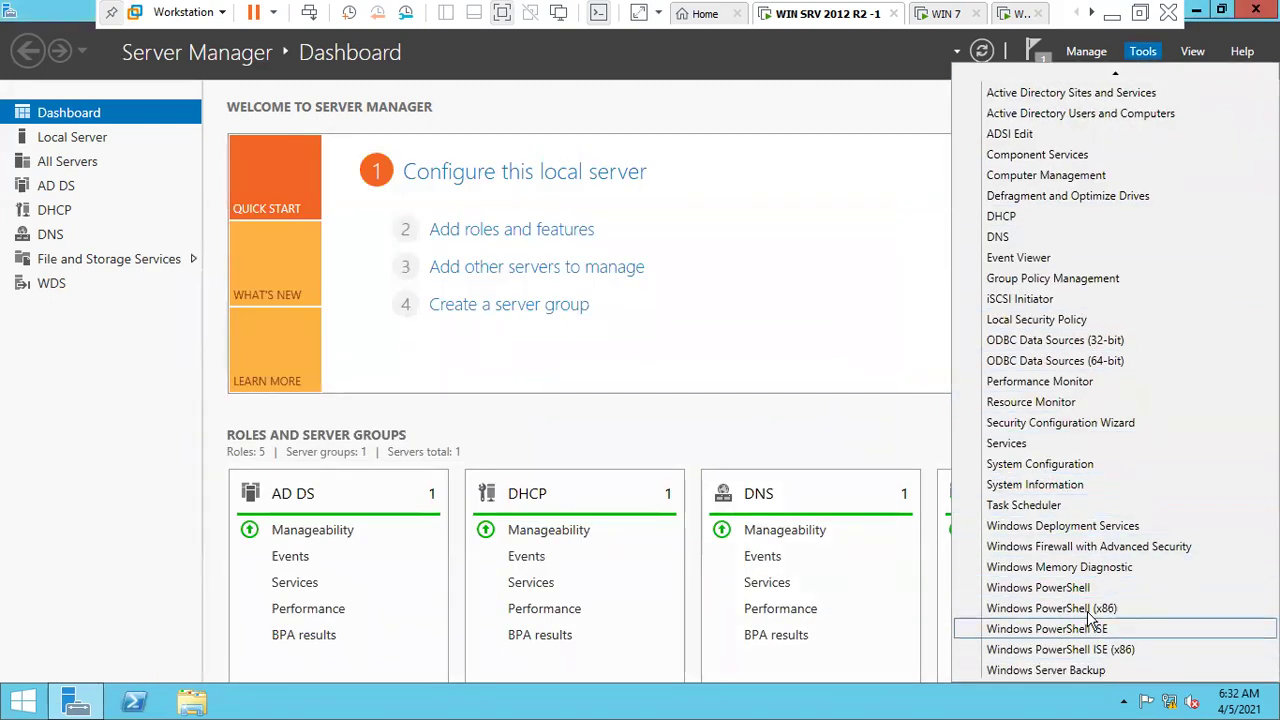
pyautogui.click(1100, 527)
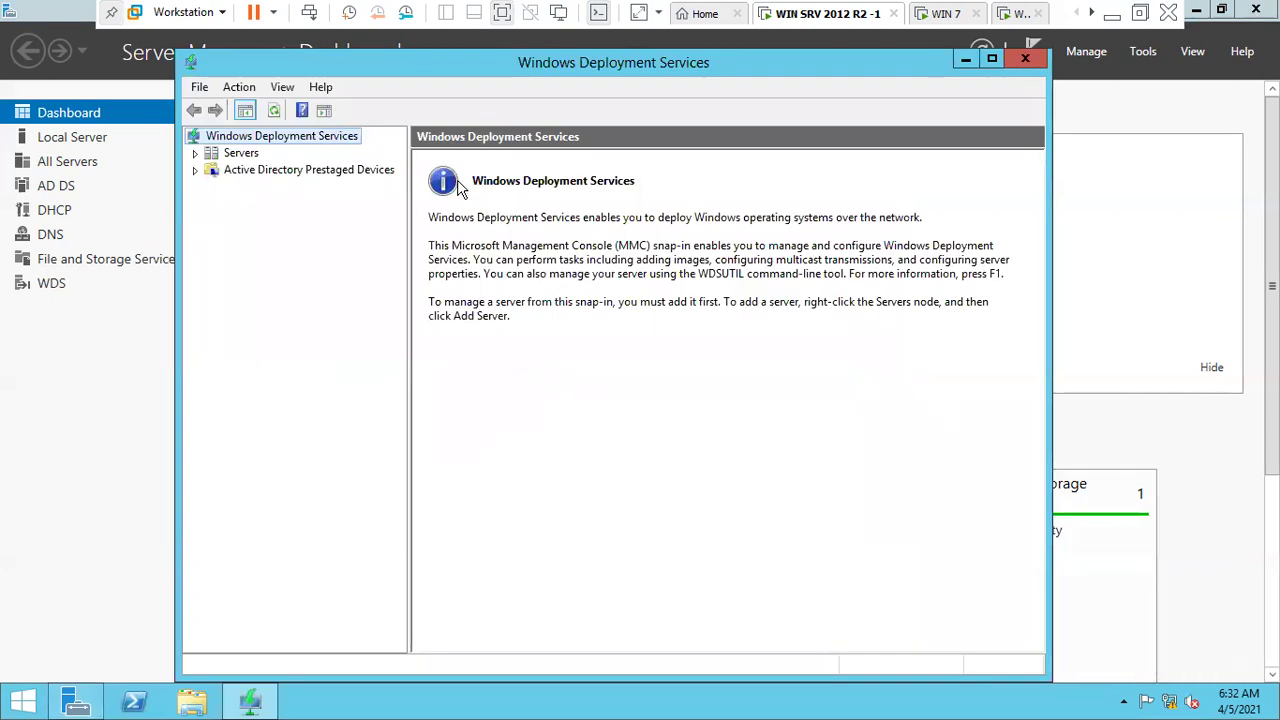
pyautogui.doubleClick(234, 155)
pyautogui.click(255, 172)
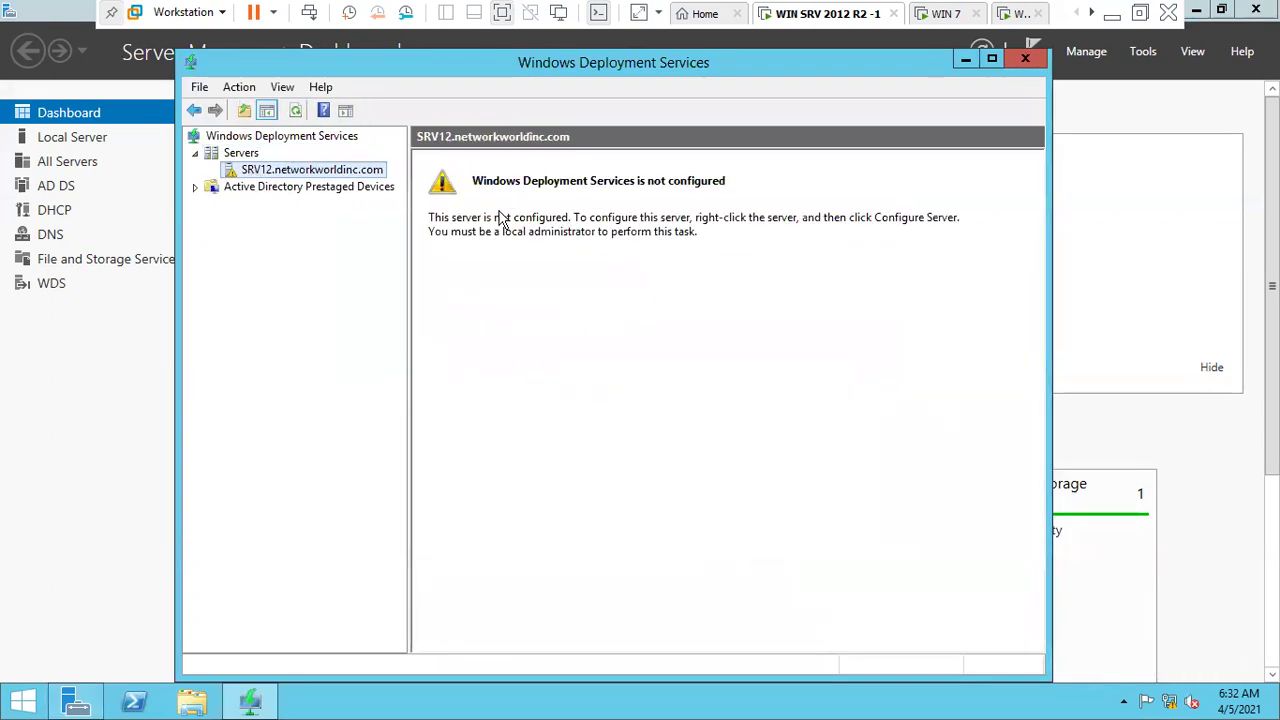
pyautogui.rightClick(371, 172)
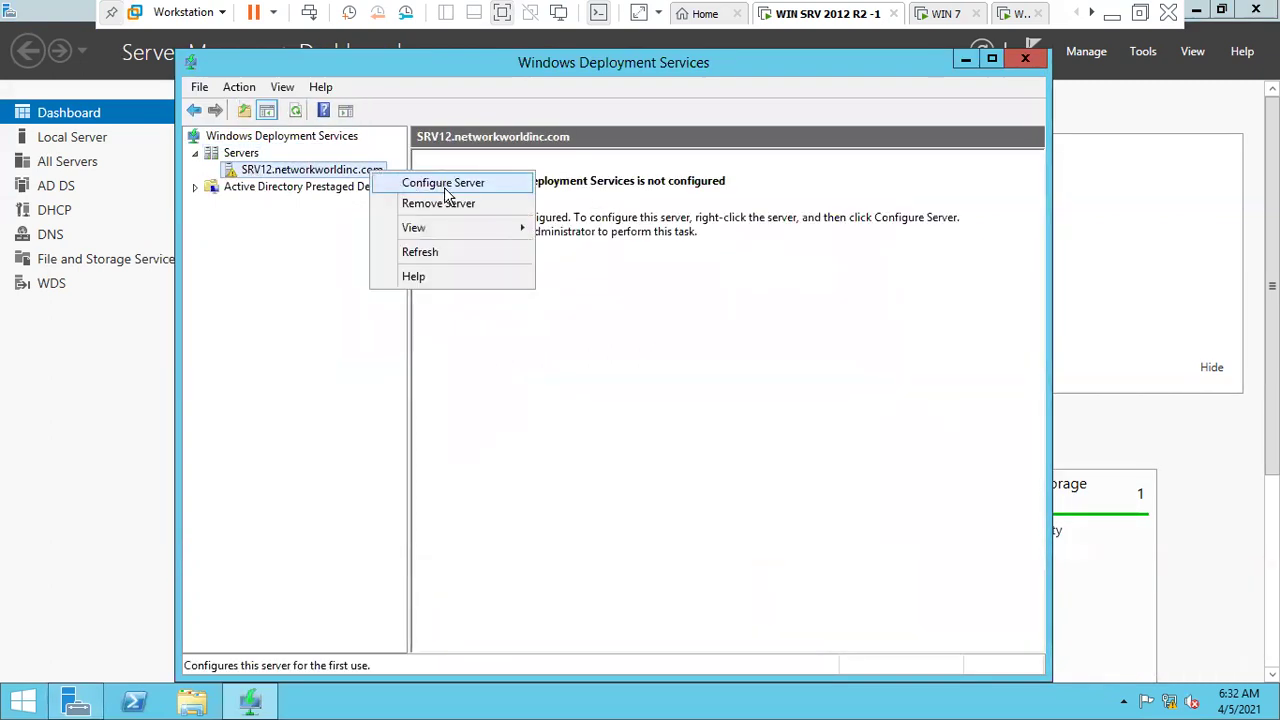
pyautogui.click(445, 188)
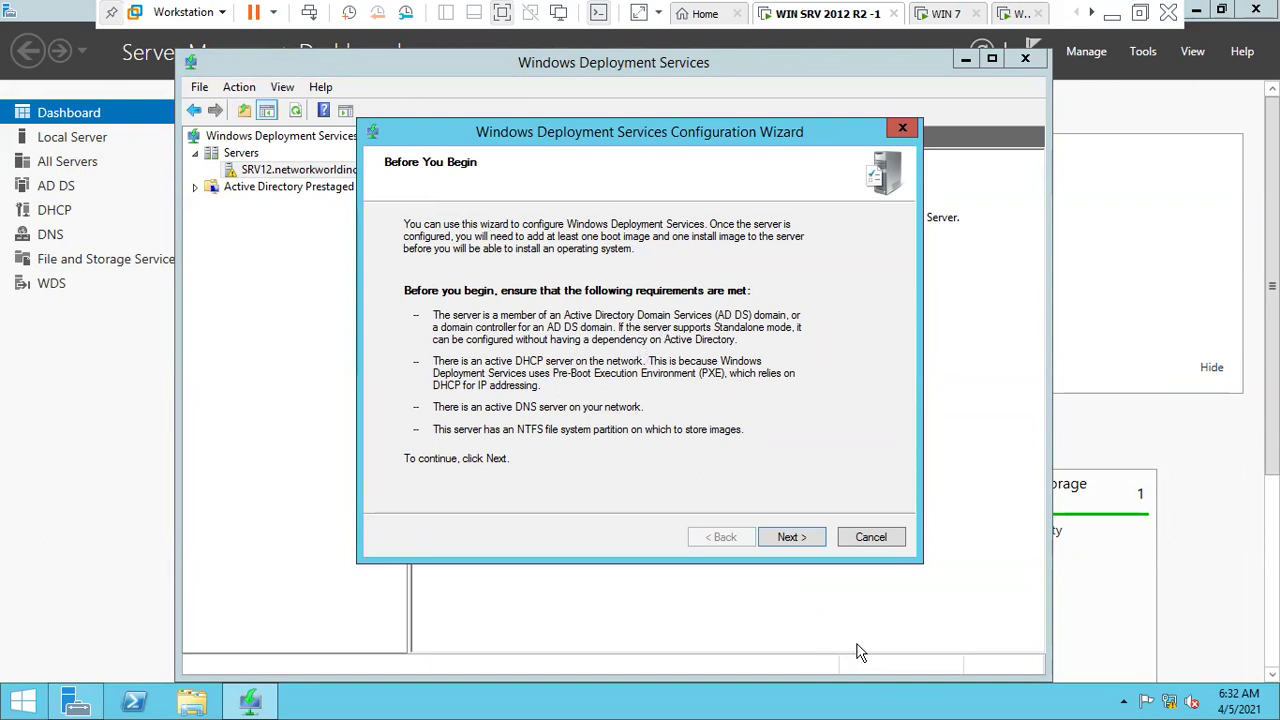
# - Integrate WDS with Active Directory and keep C:\RemoteInstall on the system volume
pyautogui.click(790, 537)
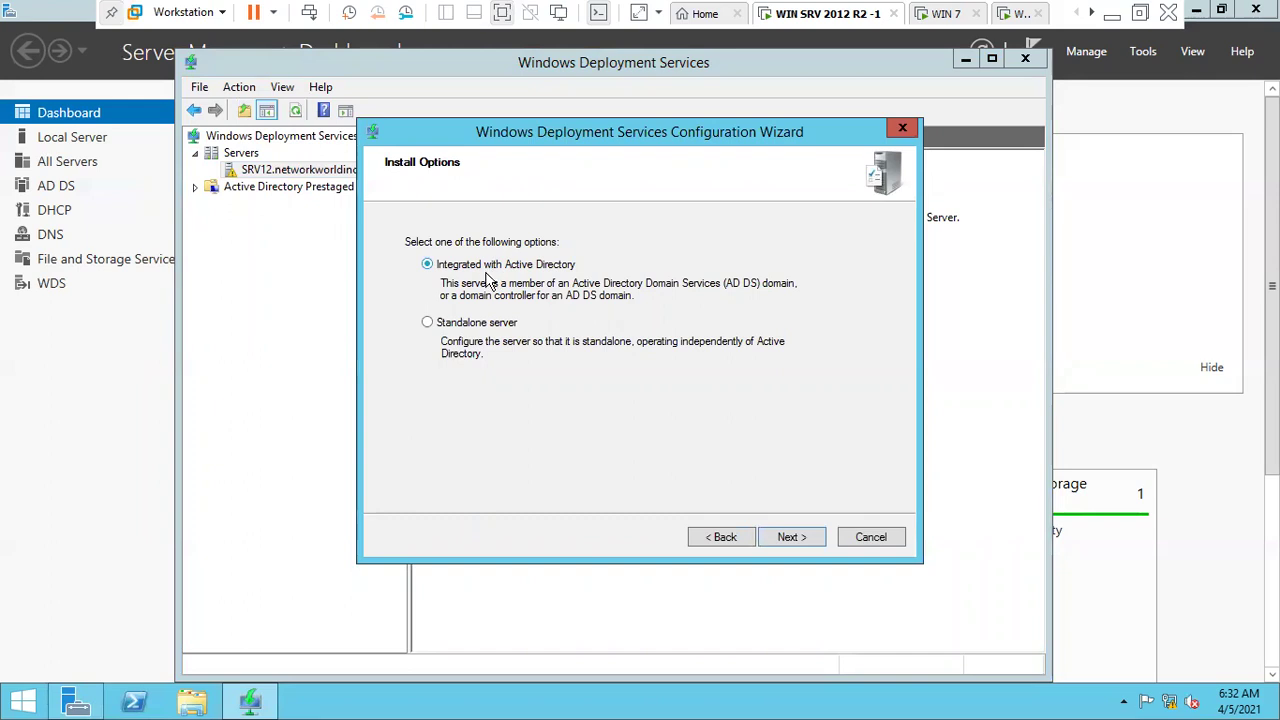
pyautogui.click(497, 323)
pyautogui.click(507, 264)
pyautogui.click(782, 539)
pyautogui.click(576, 349)
pyautogui.moveTo(576, 349); pyautogui.dragTo(378, 343)
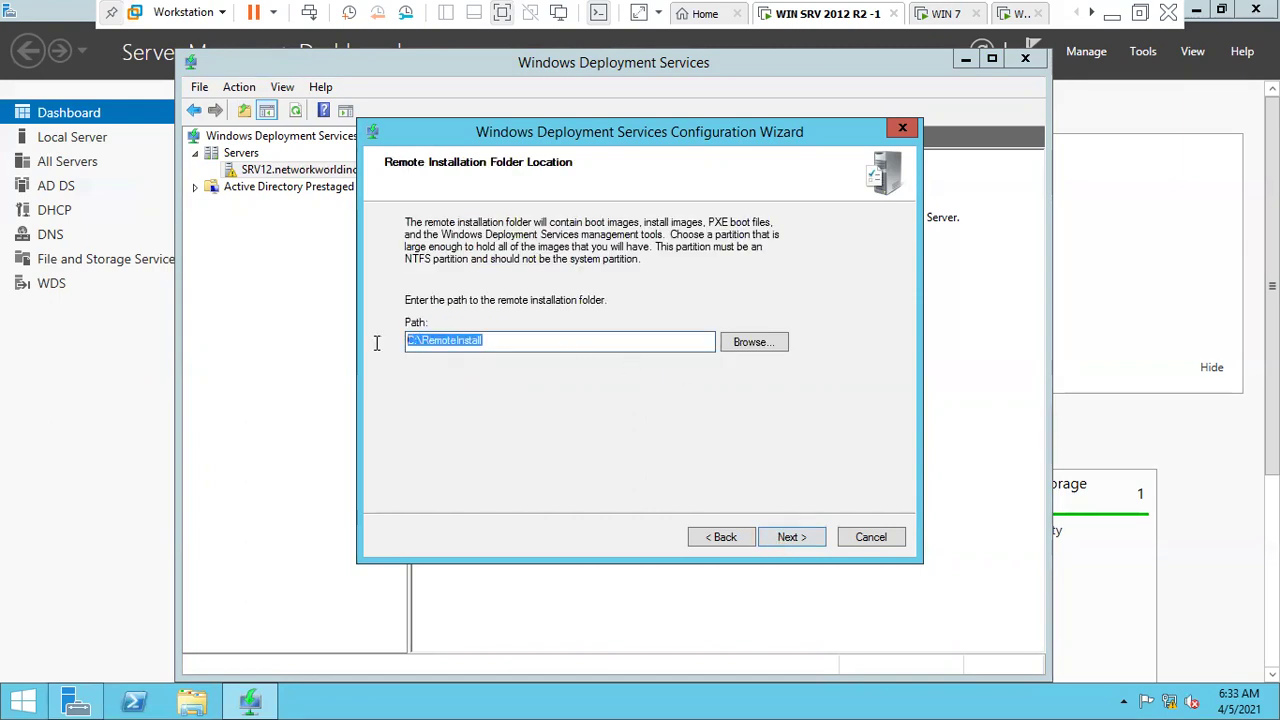
pyautogui.click(795, 539)
pyautogui.click(729, 412)
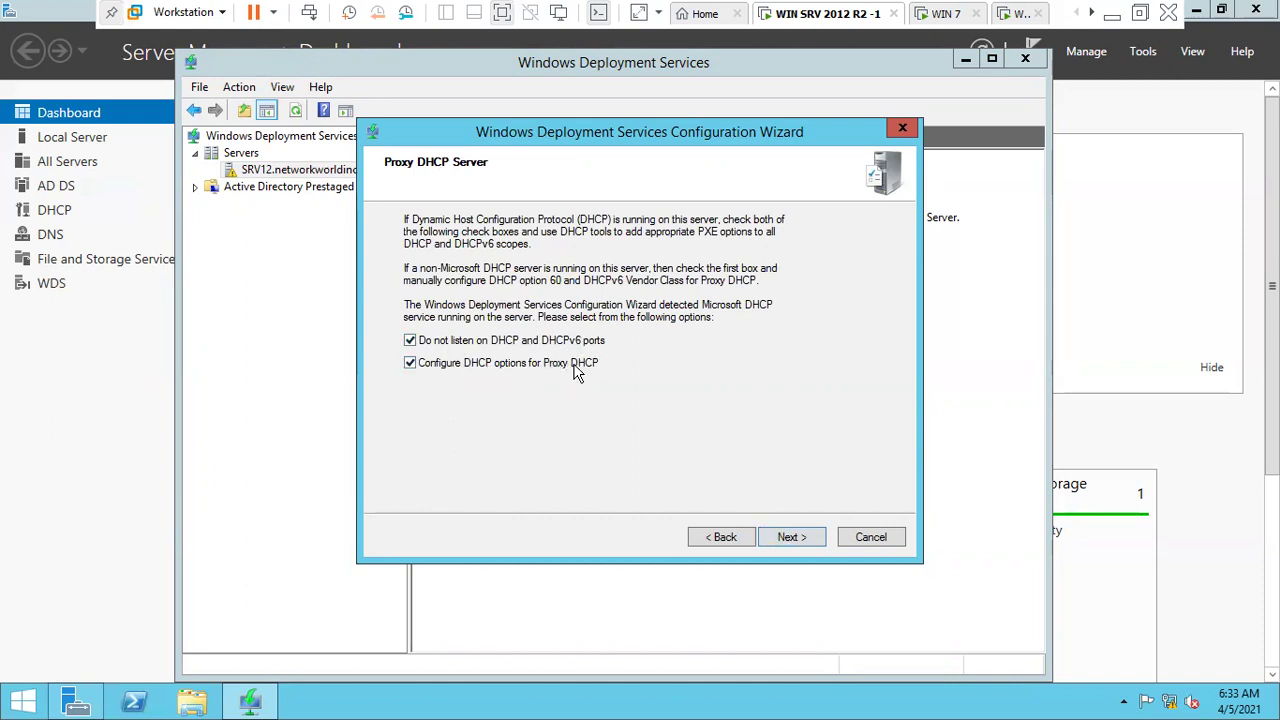
# - Set PXE to respond to all client computers and complete the configuration
pyautogui.click(790, 540)
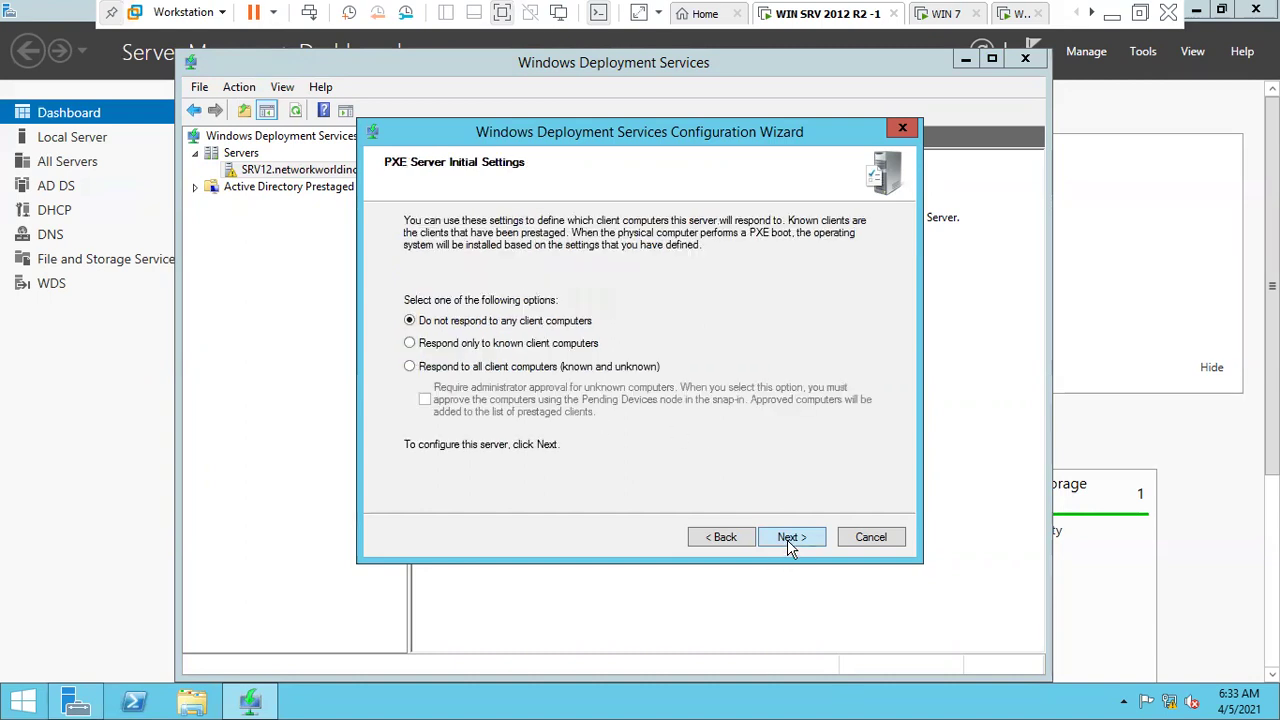
pyautogui.click(452, 368)
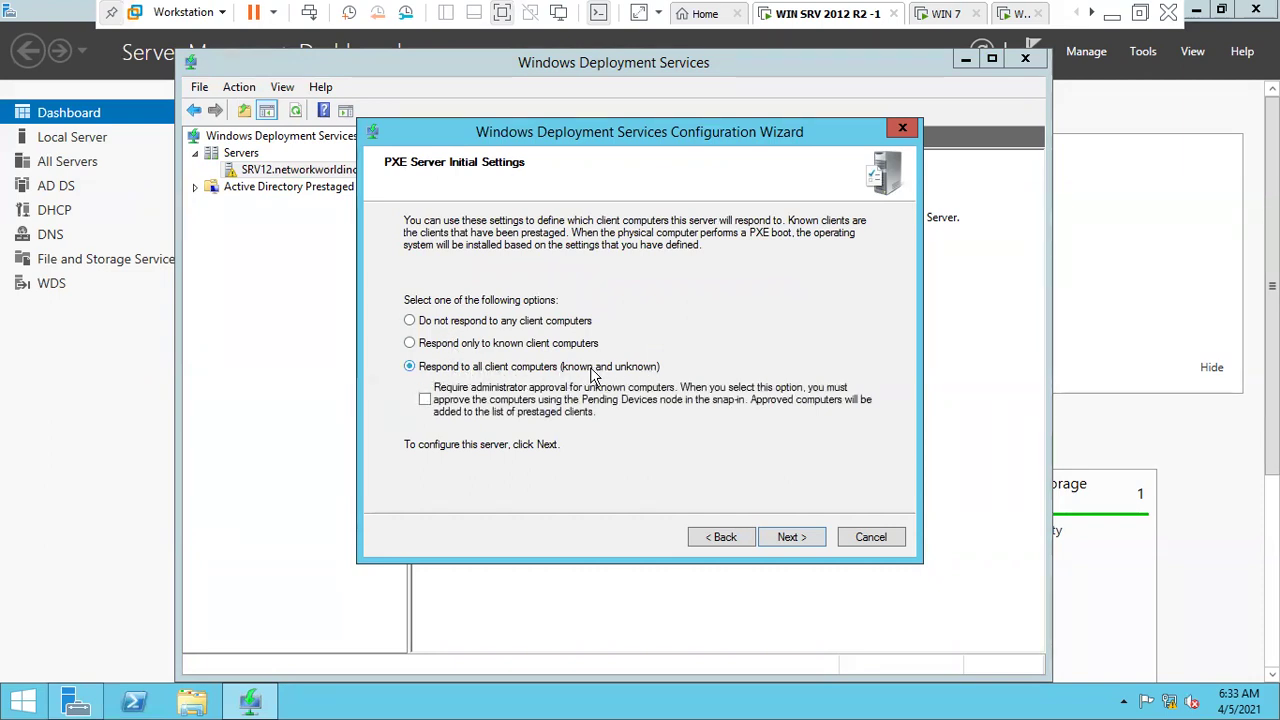
pyautogui.click(790, 537)
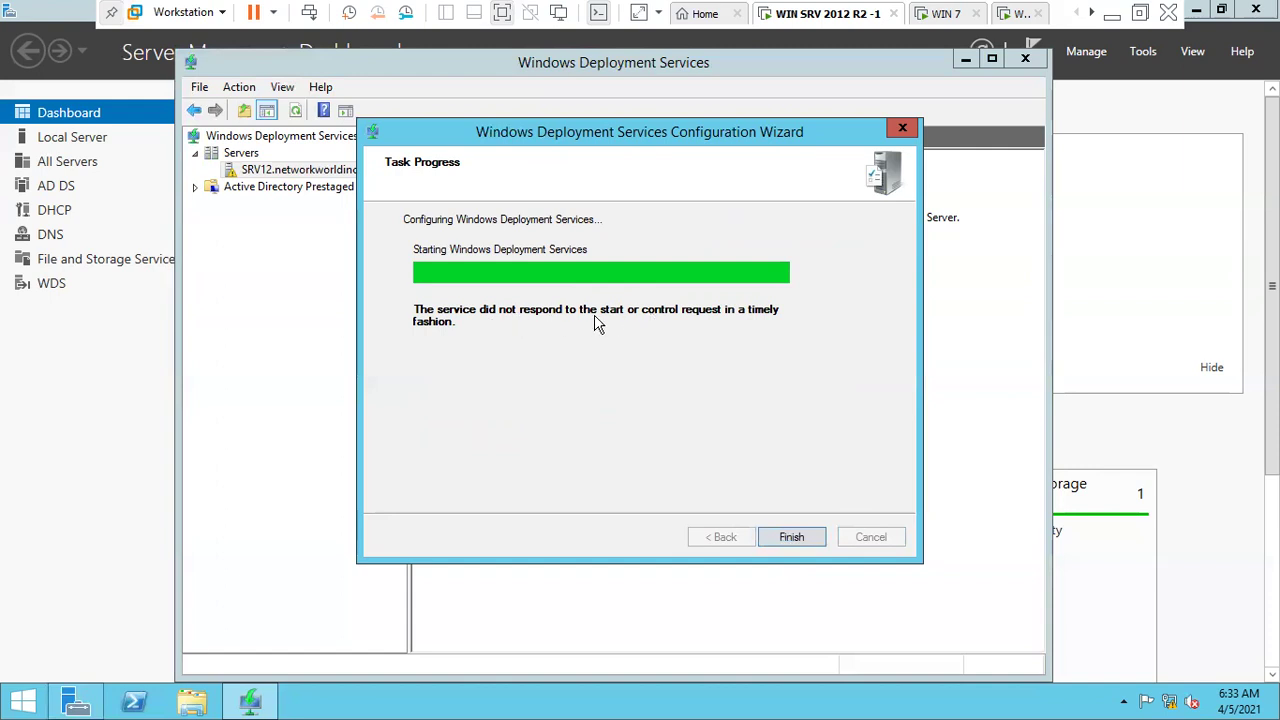
pyautogui.click(792, 538)
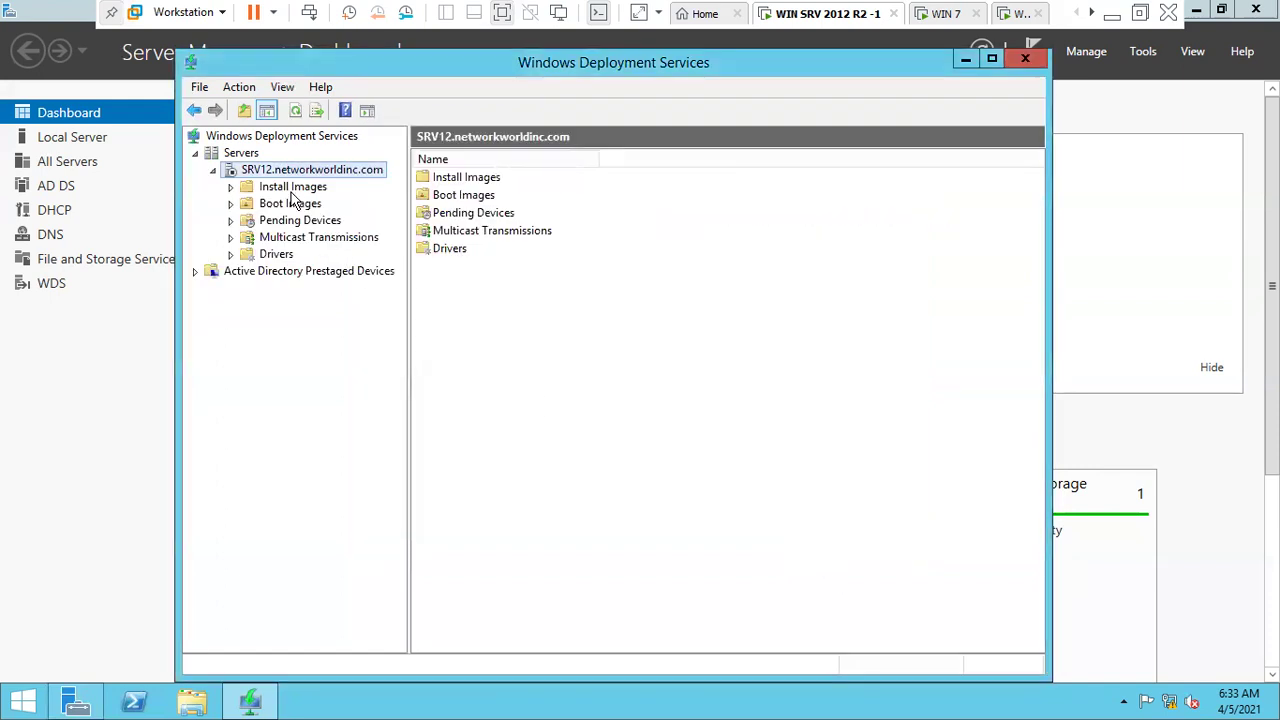
# - Start the Windows Deployment Services service from the server's All Tasks menu
pyautogui.rightClick(307, 179)
pyautogui.moveTo(405, 233)
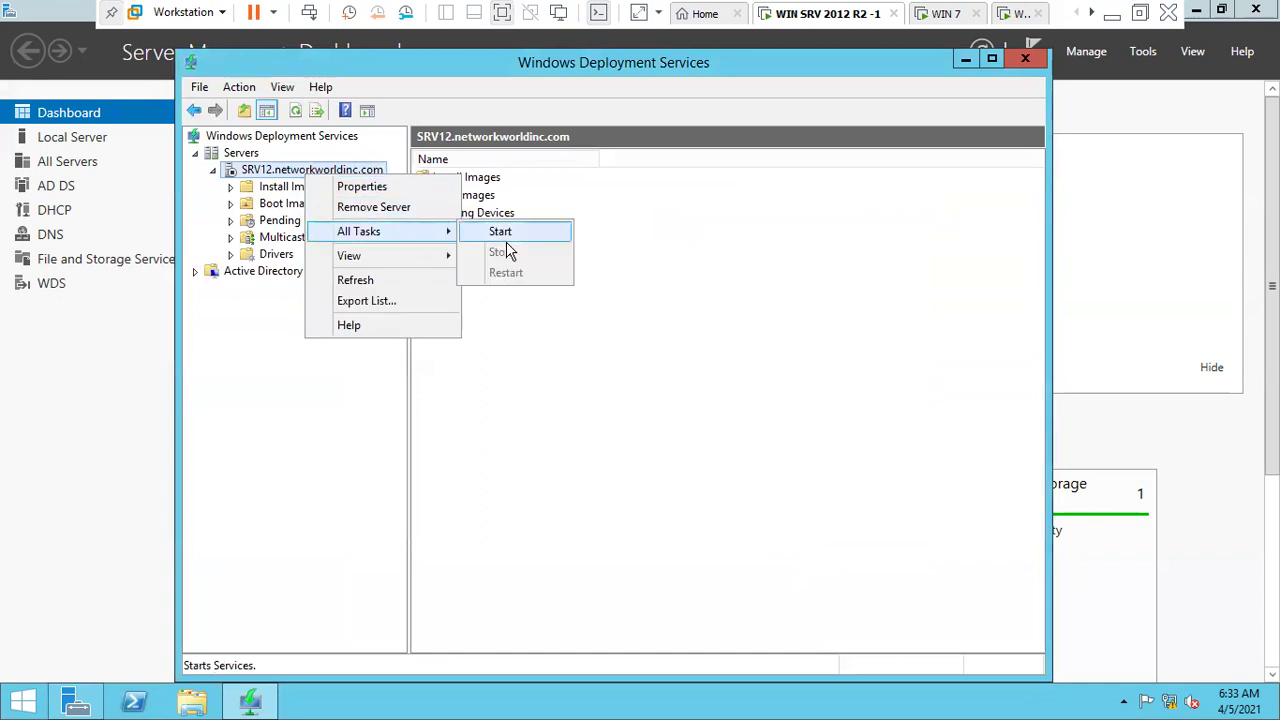
pyautogui.click(504, 230)
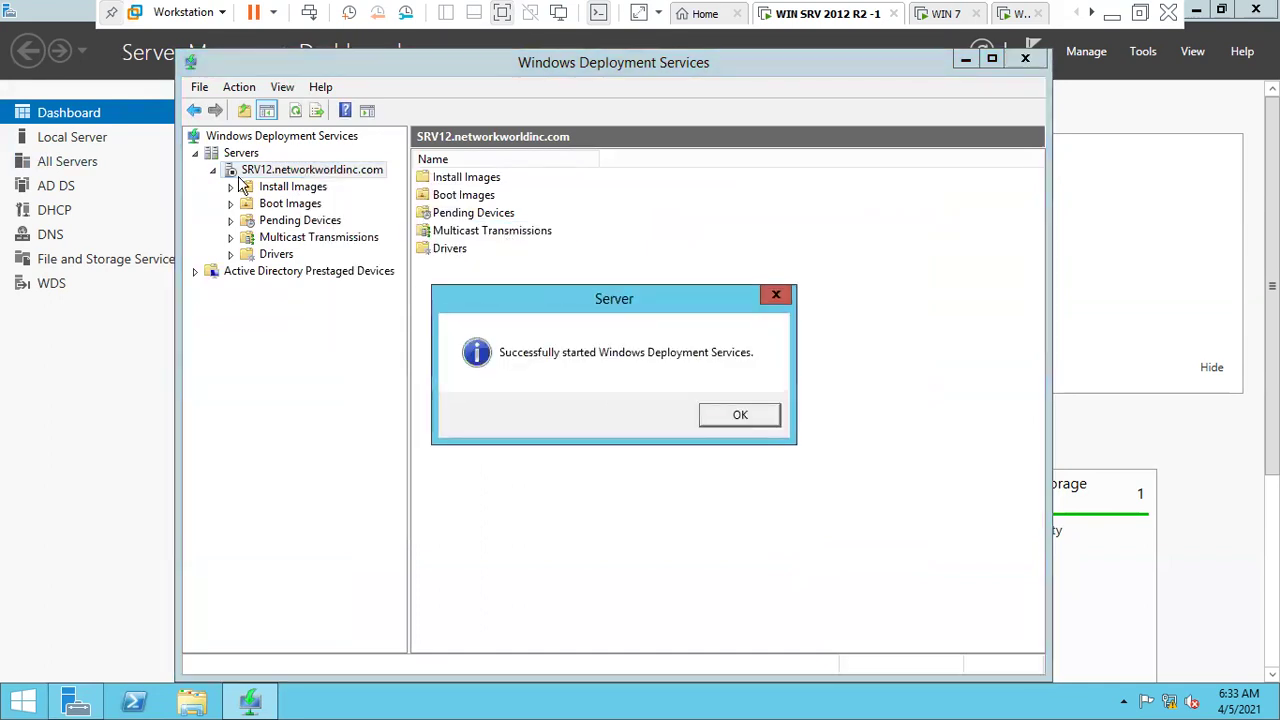
# - Dismiss the confirmation and browse the Install Images, Boot Images, Pending Devices, Multicast and Drivers nodes
pyautogui.click(720, 422)
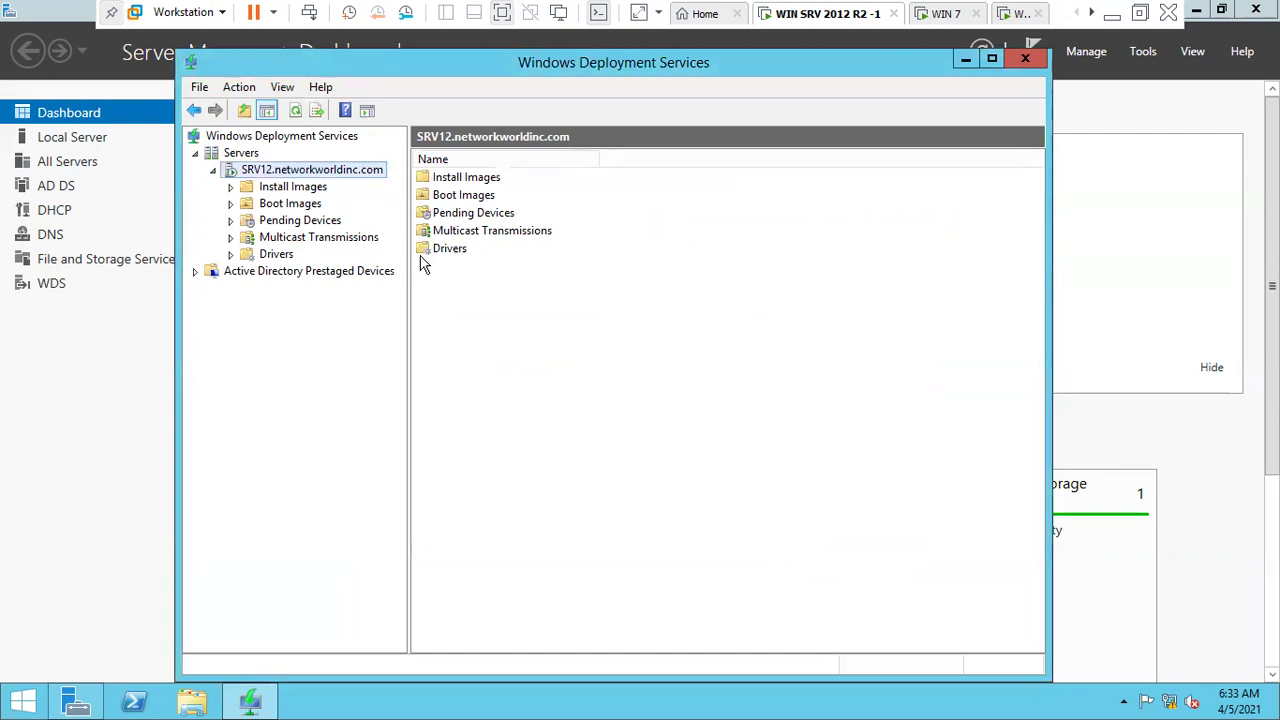
pyautogui.click(308, 188)
pyautogui.click(308, 204)
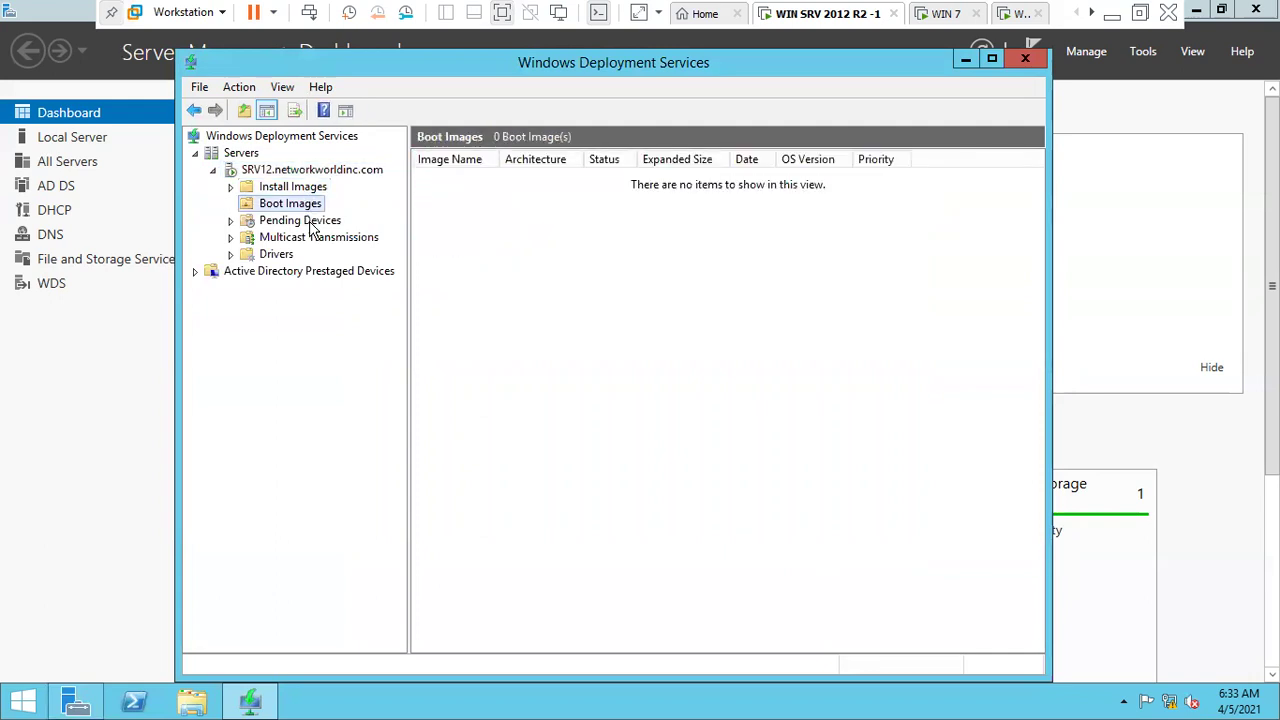
pyautogui.click(310, 221)
pyautogui.click(314, 238)
pyautogui.doubleClick(276, 255)
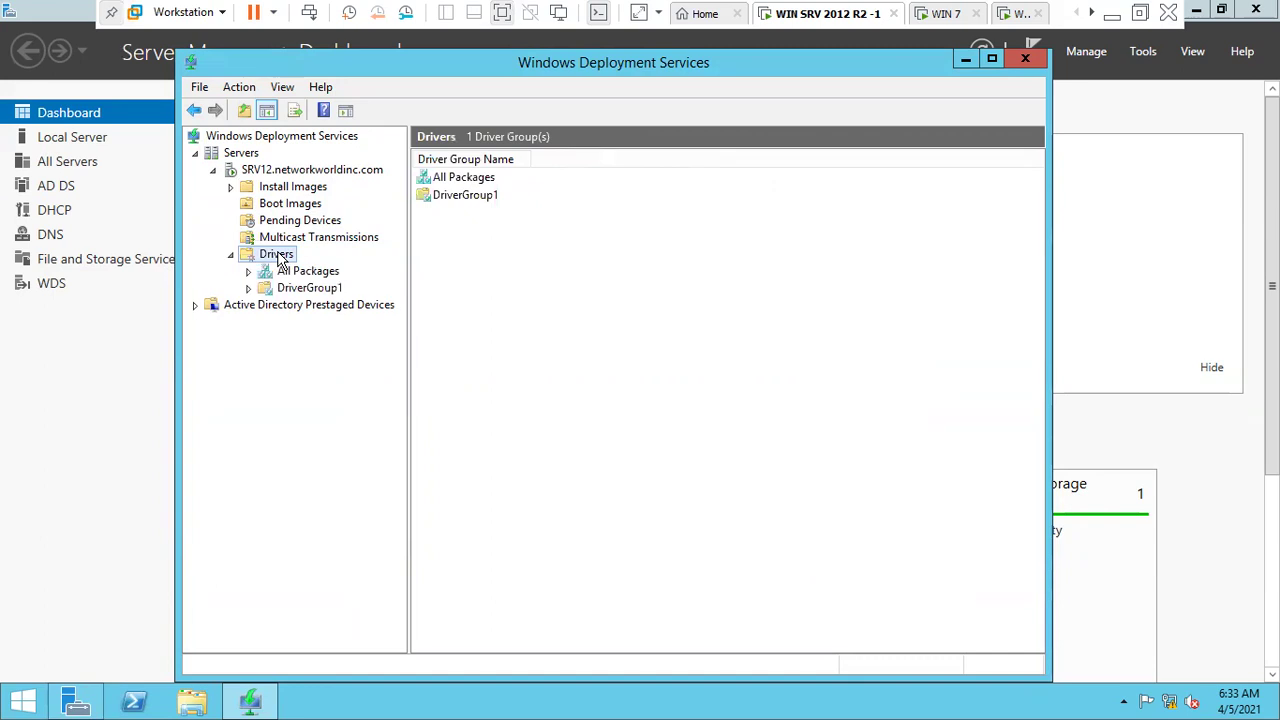
pyautogui.click(231, 256)
pyautogui.click(283, 205)
pyautogui.click(285, 189)
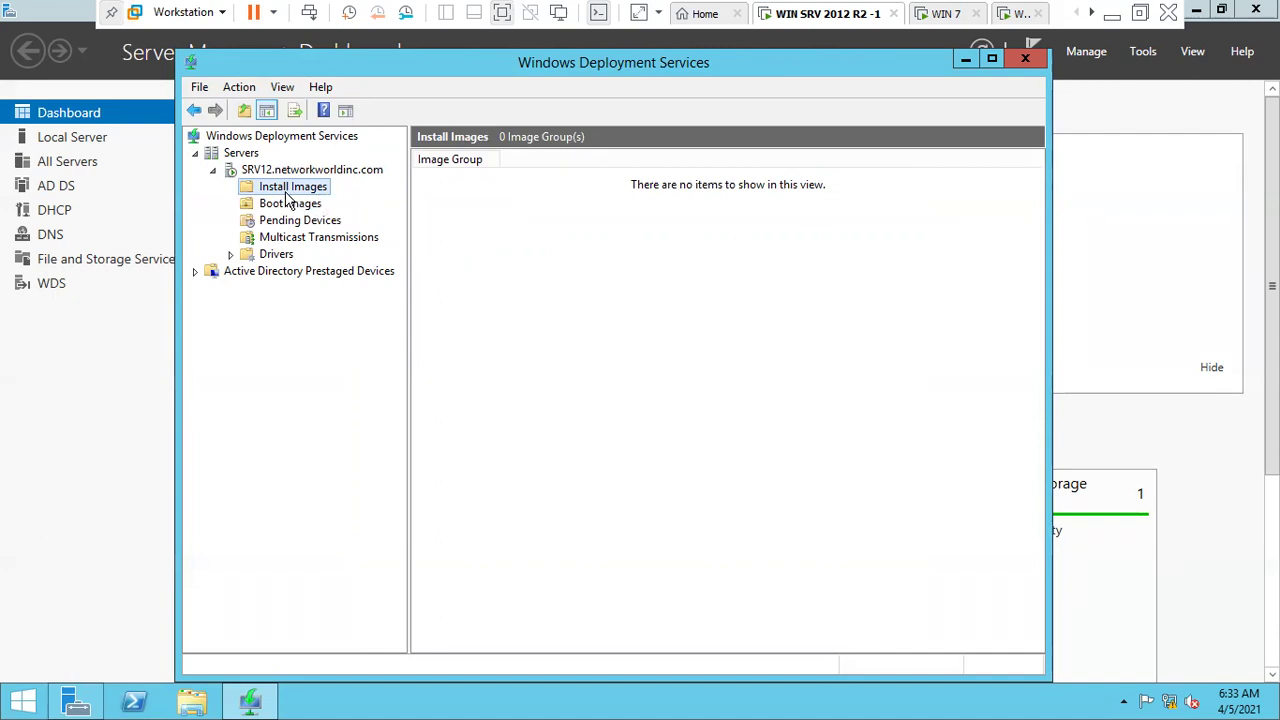
# - Confirm the Boot Images and Install Images lists are empty, then exit full screen
pyautogui.click(300, 205)
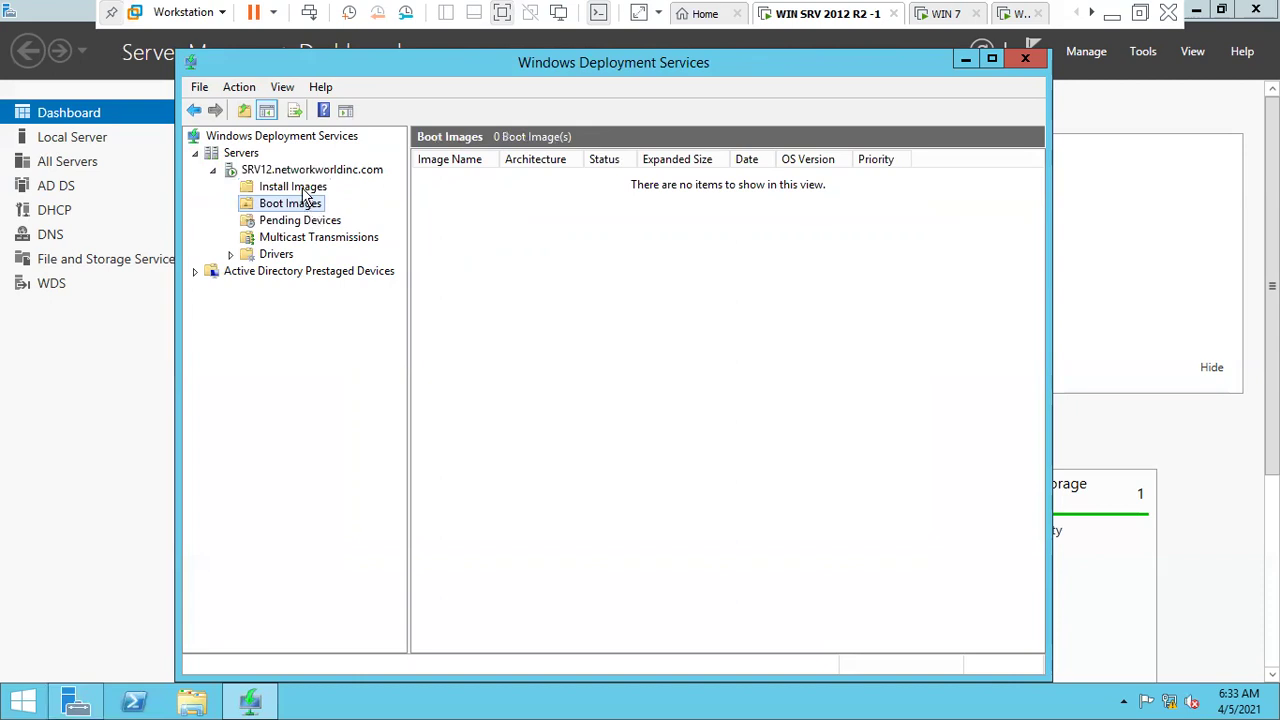
pyautogui.click(300, 188)
pyautogui.click(305, 204)
pyautogui.click(300, 188)
pyautogui.click(301, 203)
pyautogui.click(300, 190)
pyautogui.click(303, 205)
pyautogui.click(297, 189)
pyautogui.click(299, 205)
pyautogui.click(1140, 13)
pyautogui.rightClick(398, 90)
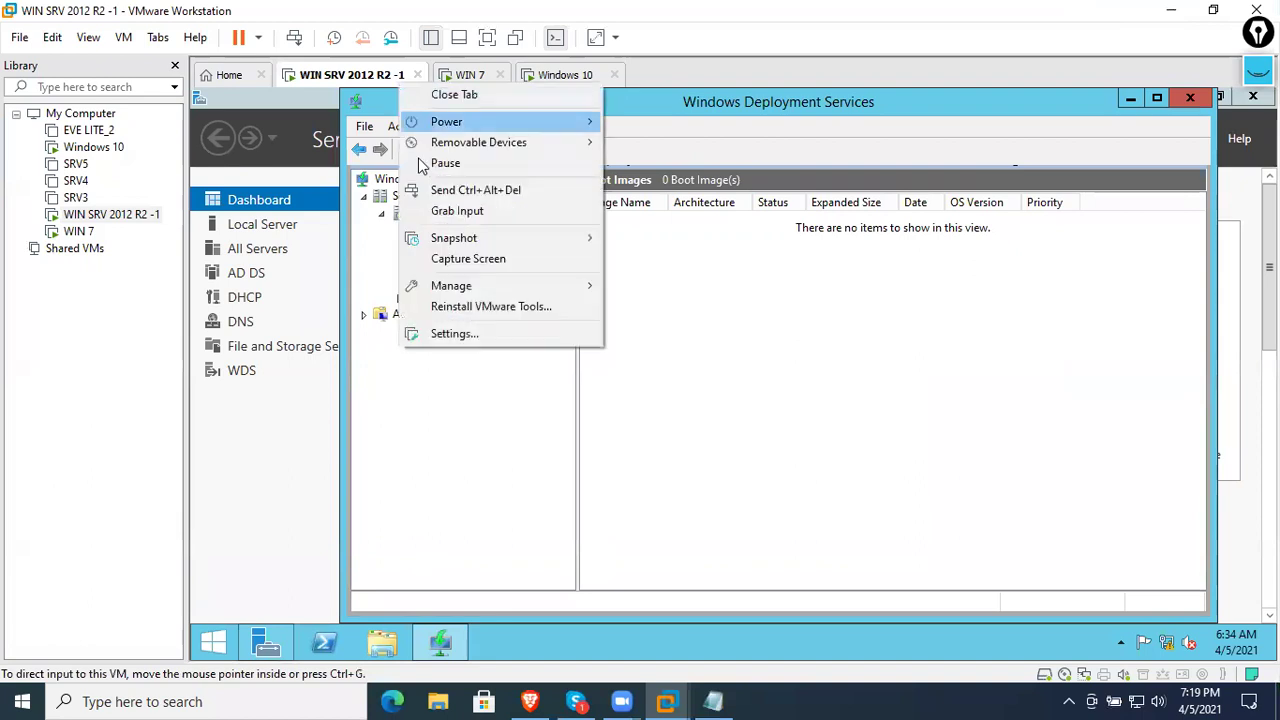
pyautogui.click(457, 334)
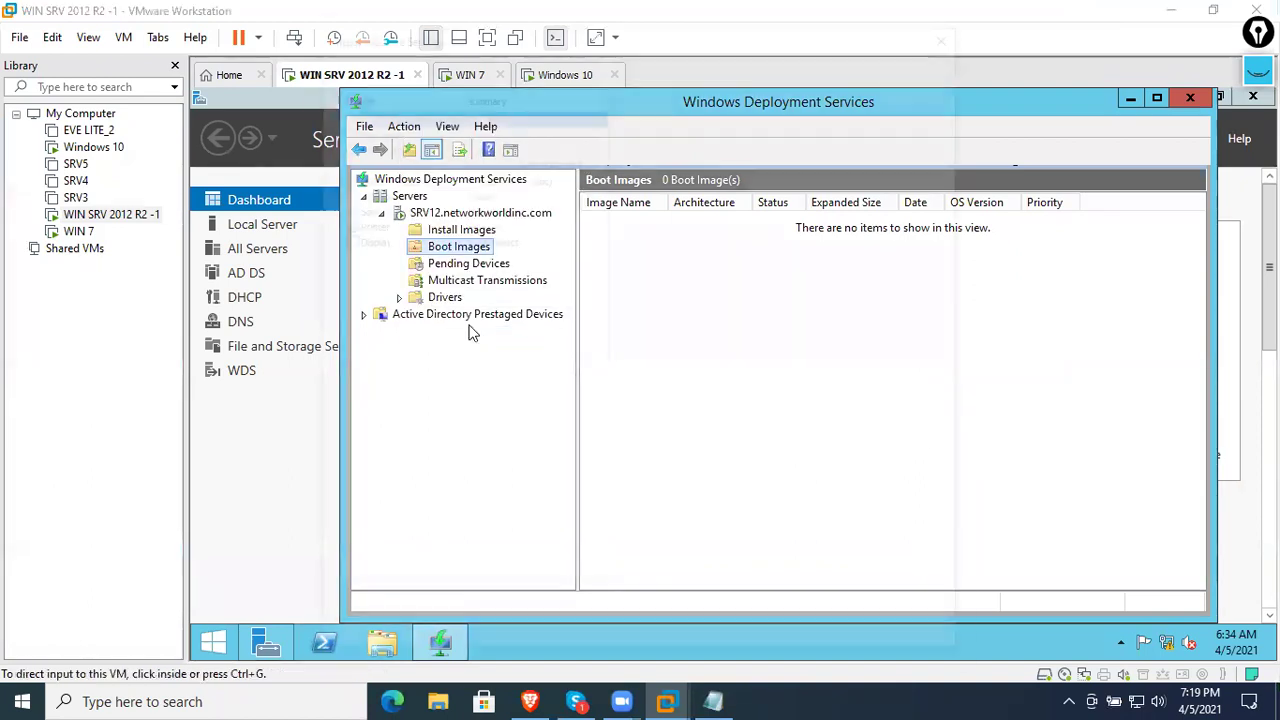
pyautogui.click(455, 163)
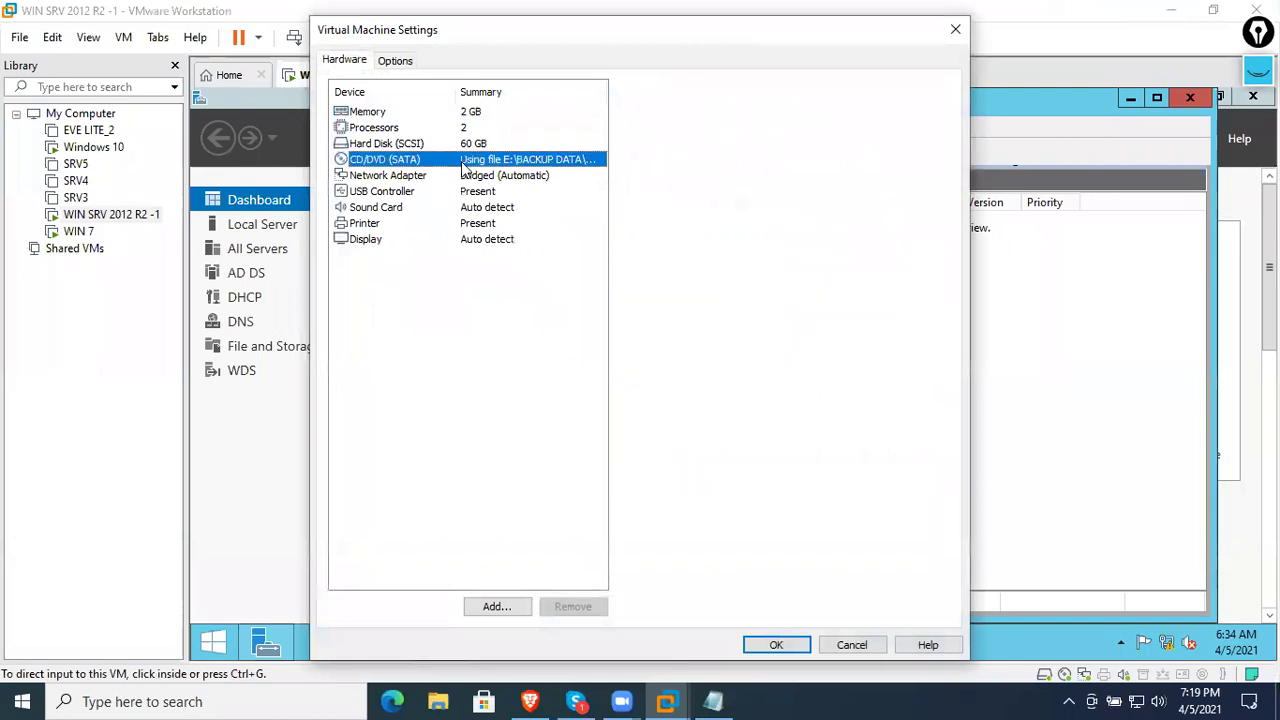
pyautogui.click(808, 240)
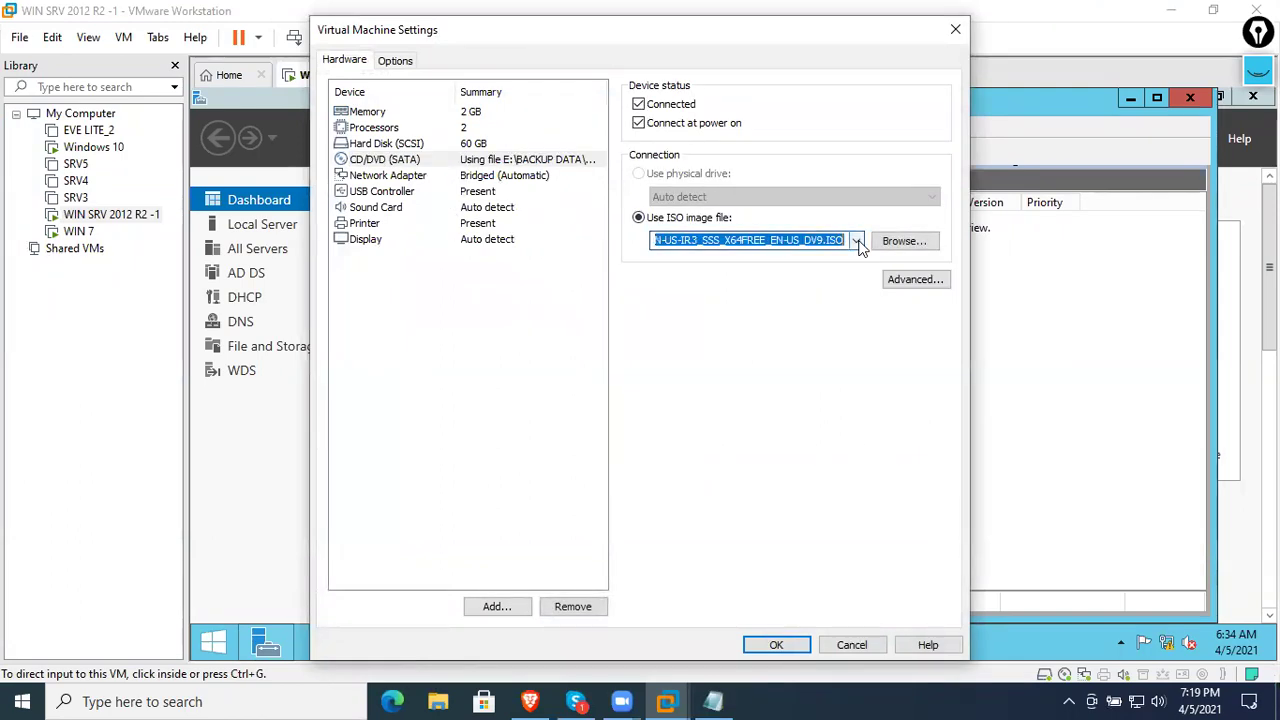
pyautogui.click(851, 646)
pyautogui.click(465, 230)
pyautogui.click(460, 247)
pyautogui.click(372, 642)
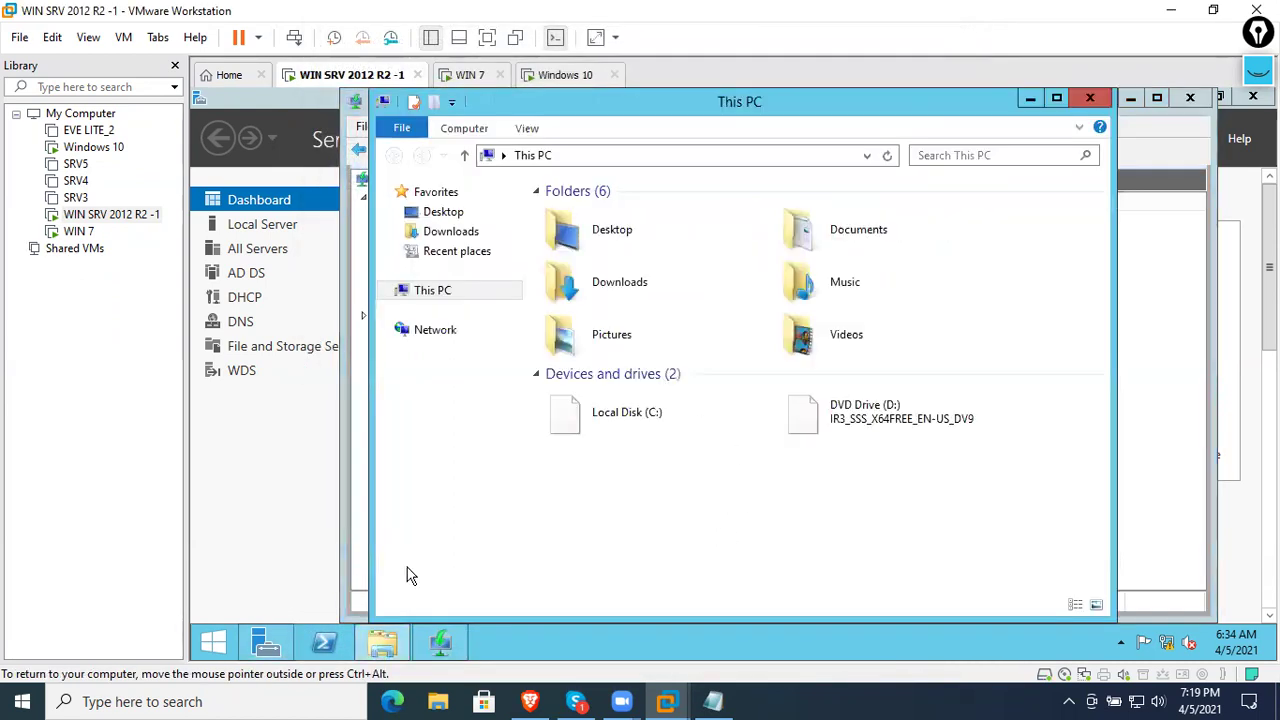
pyautogui.click(931, 423)
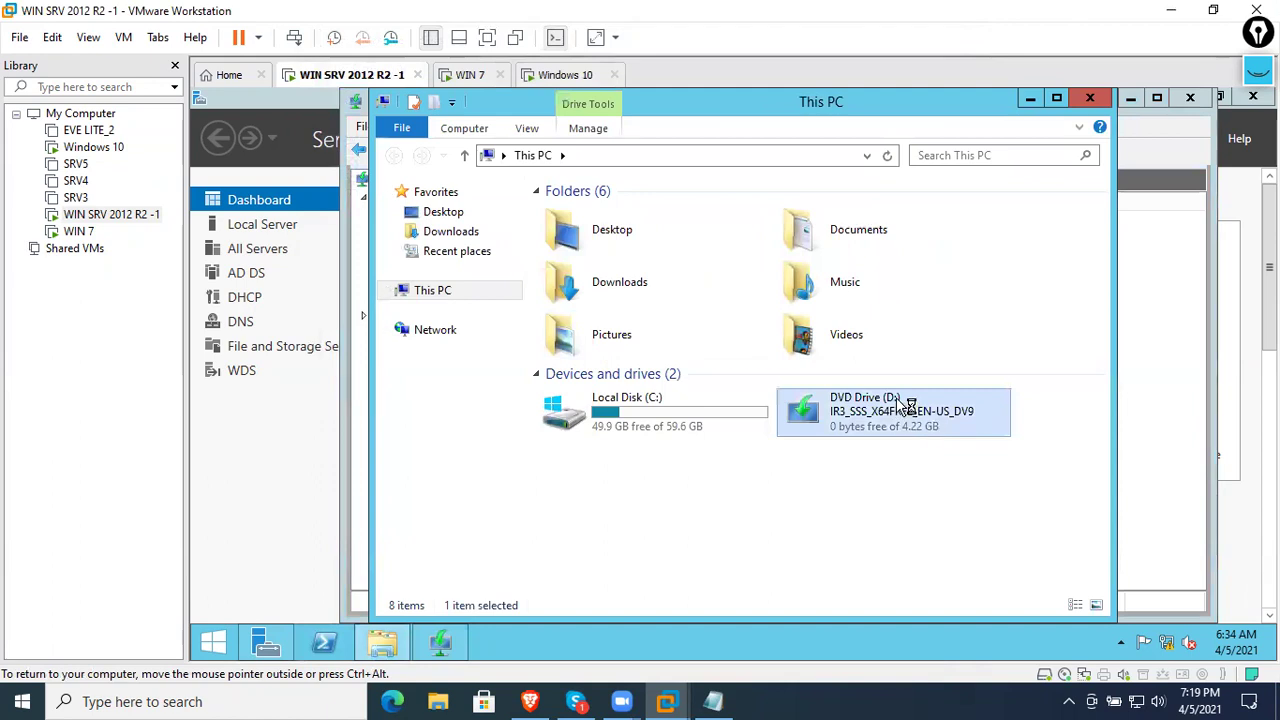
pyautogui.rightClick(873, 423)
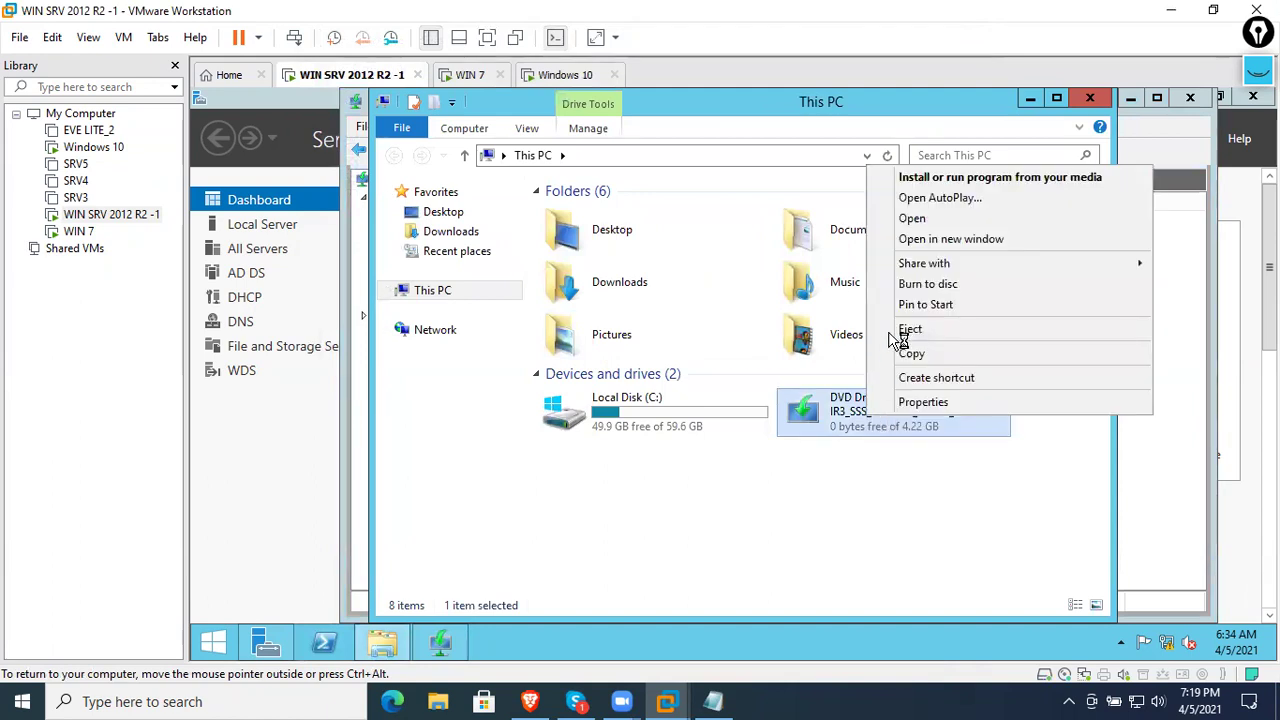
pyautogui.click(910, 216)
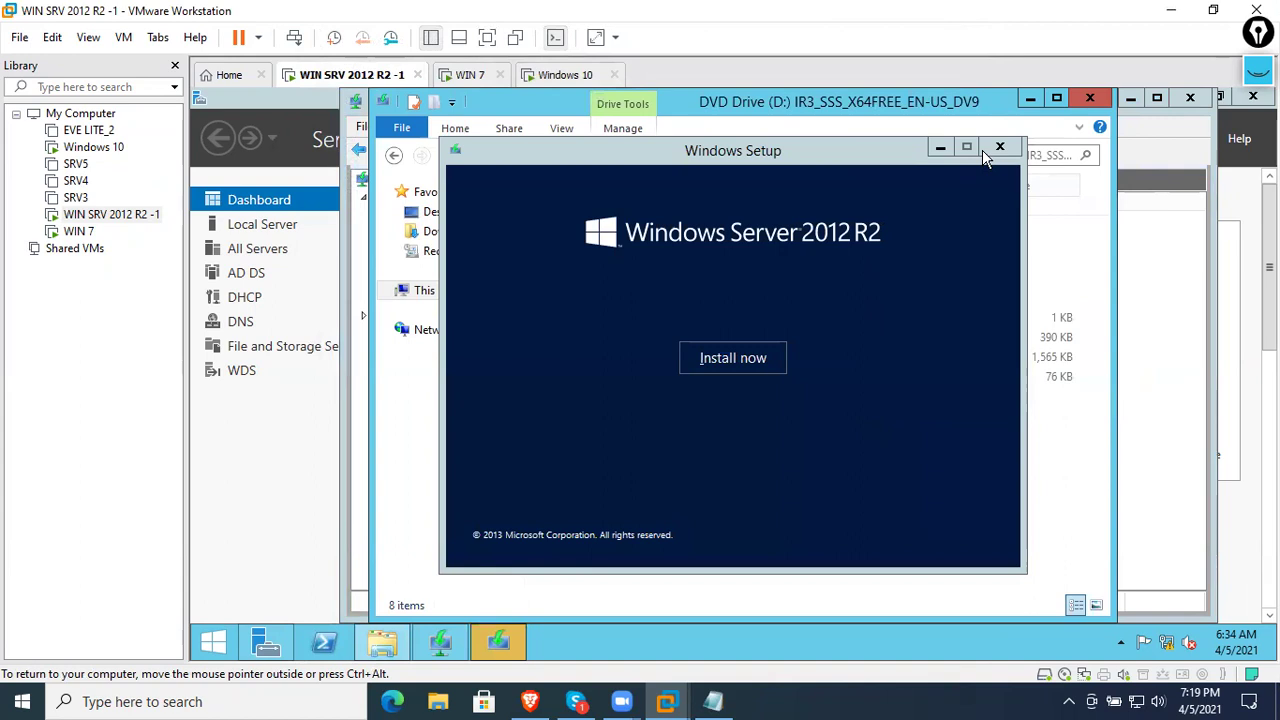
pyautogui.click(999, 147)
pyautogui.doubleClick(590, 280)
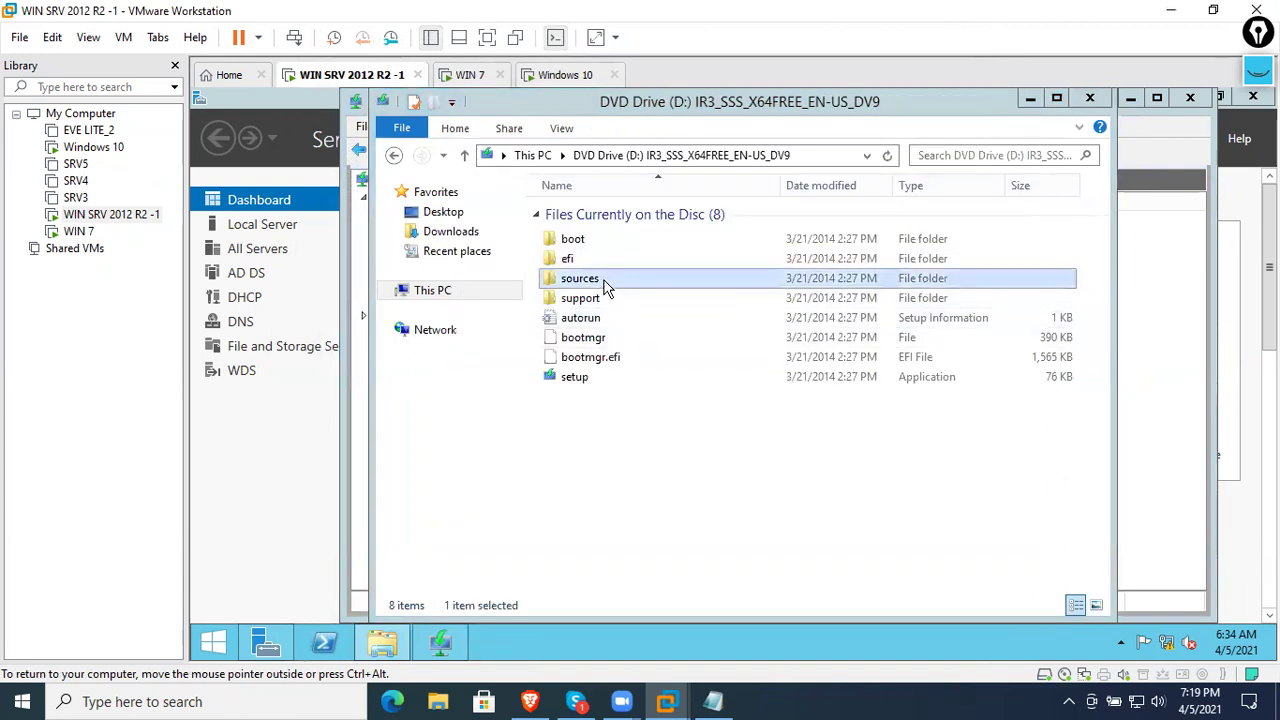
pyautogui.click(617, 500)
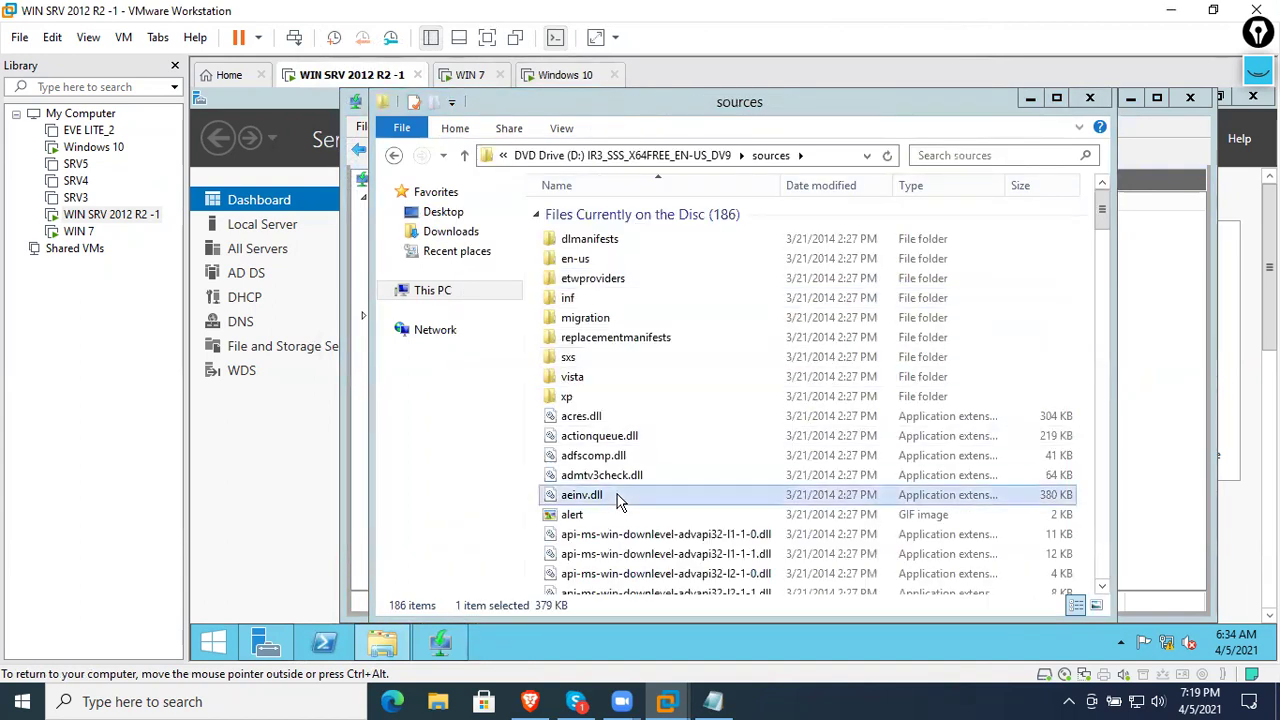
pyautogui.press('b')
pyautogui.press('o')
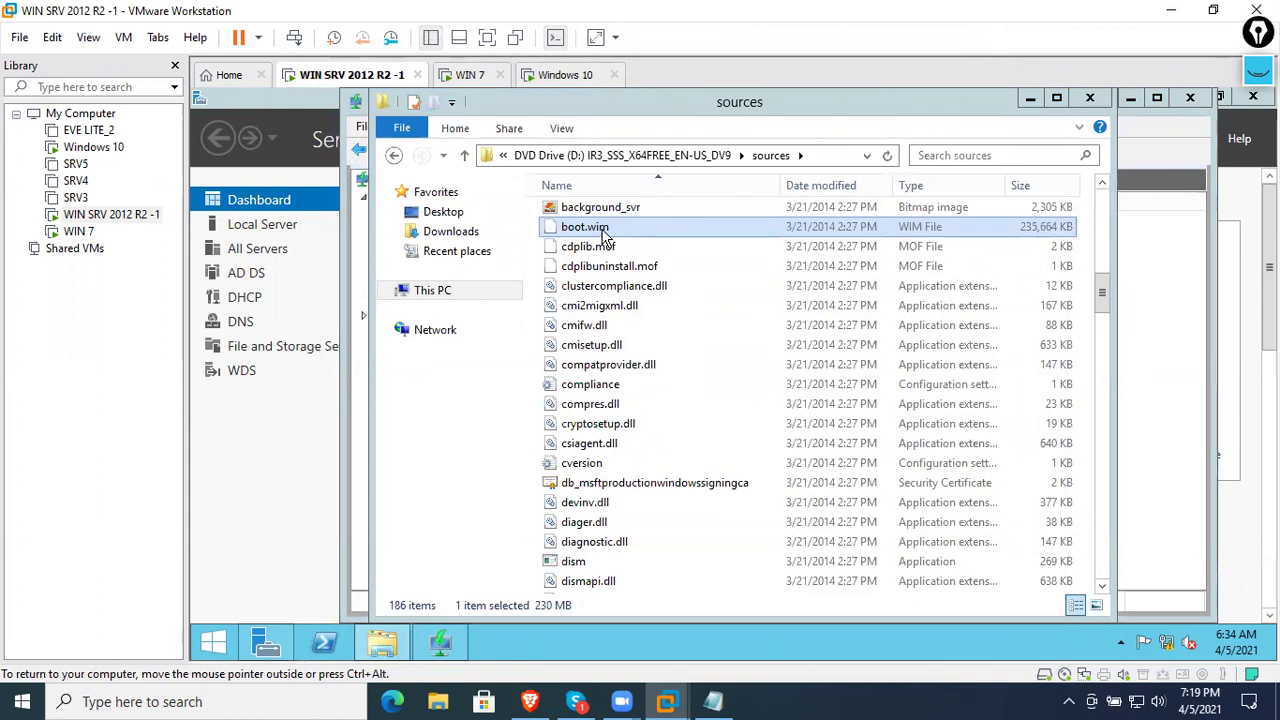
pyautogui.press('i')
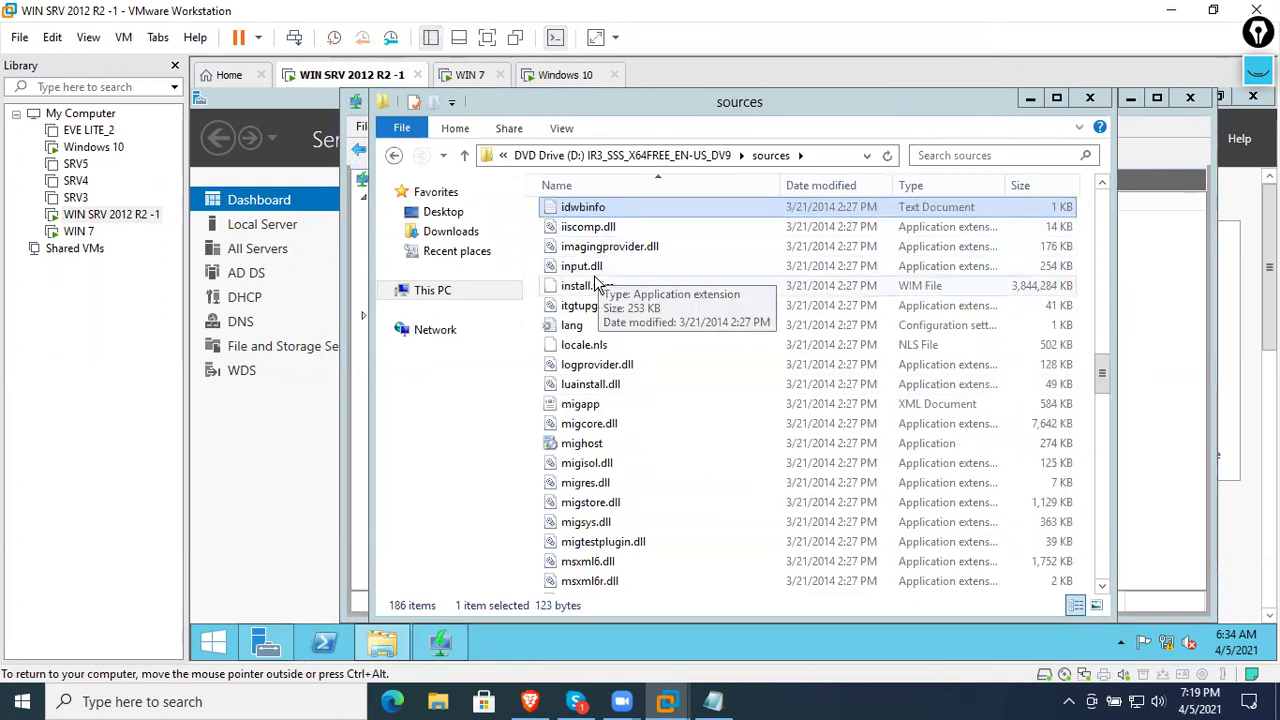
pyautogui.click(596, 285)
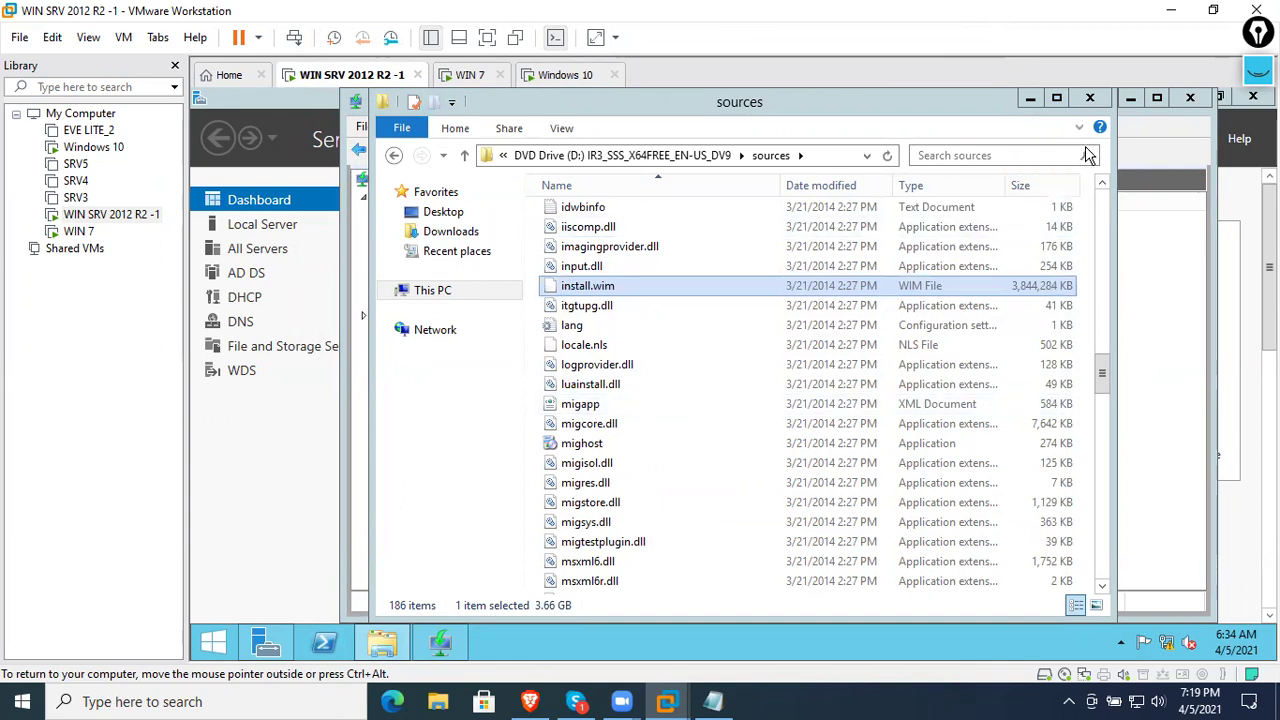
pyautogui.click(1102, 98)
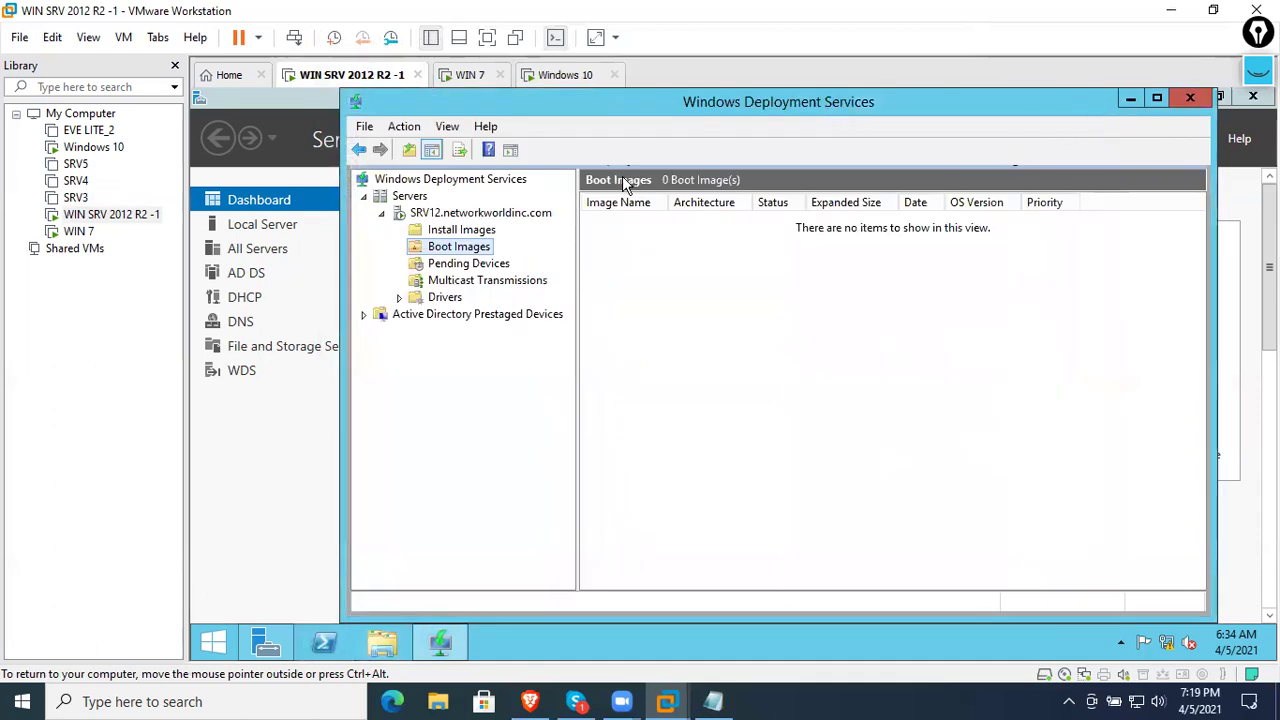
# - Maximize the WDS console and start adding a boot image
pyautogui.doubleClick(717, 110)
pyautogui.click(298, 220)
pyautogui.click(305, 238)
pyautogui.rightClick(306, 240)
pyautogui.click(340, 246)
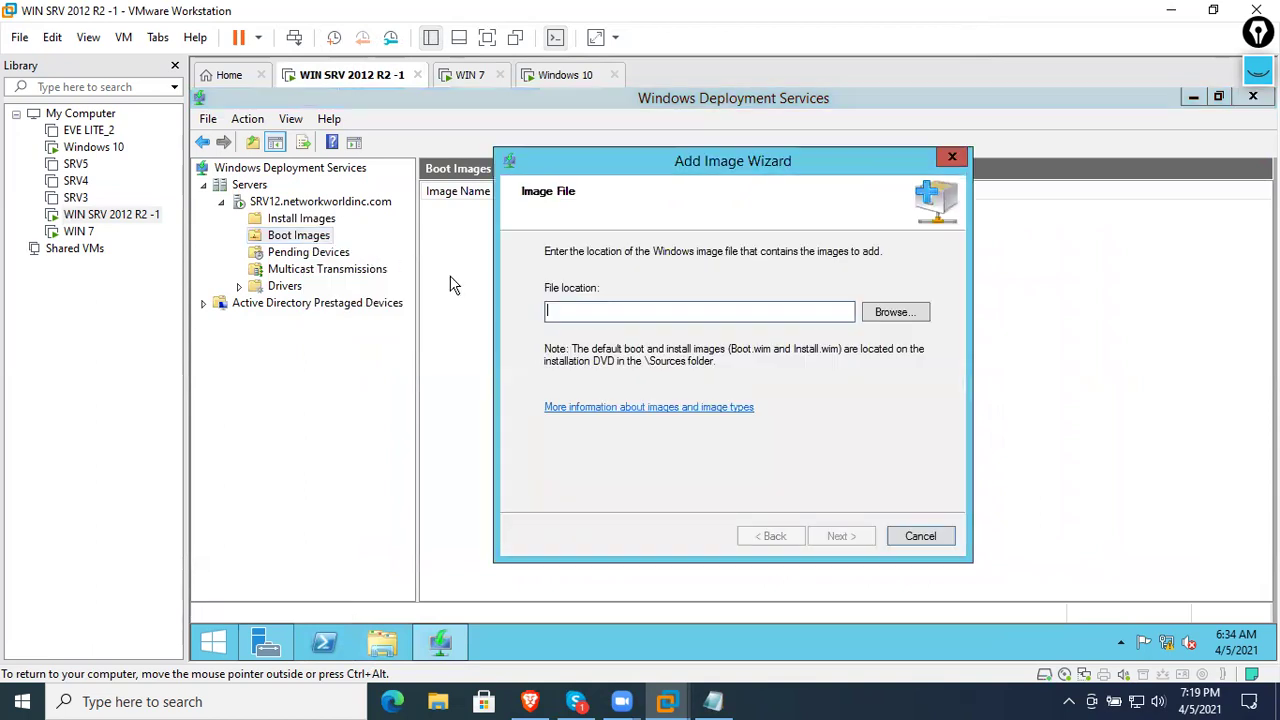
# - Choose D:\sources\boot.wim from the install DVD as the image file
pyautogui.click(880, 312)
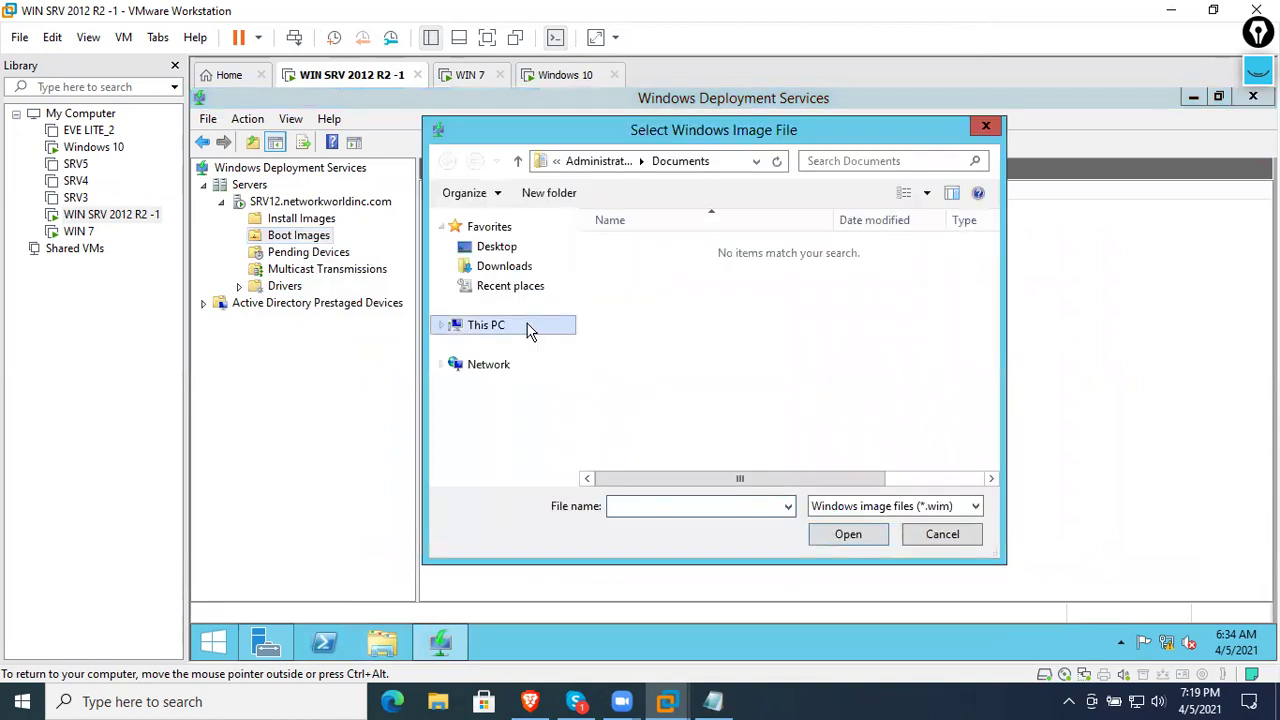
pyautogui.click(530, 332)
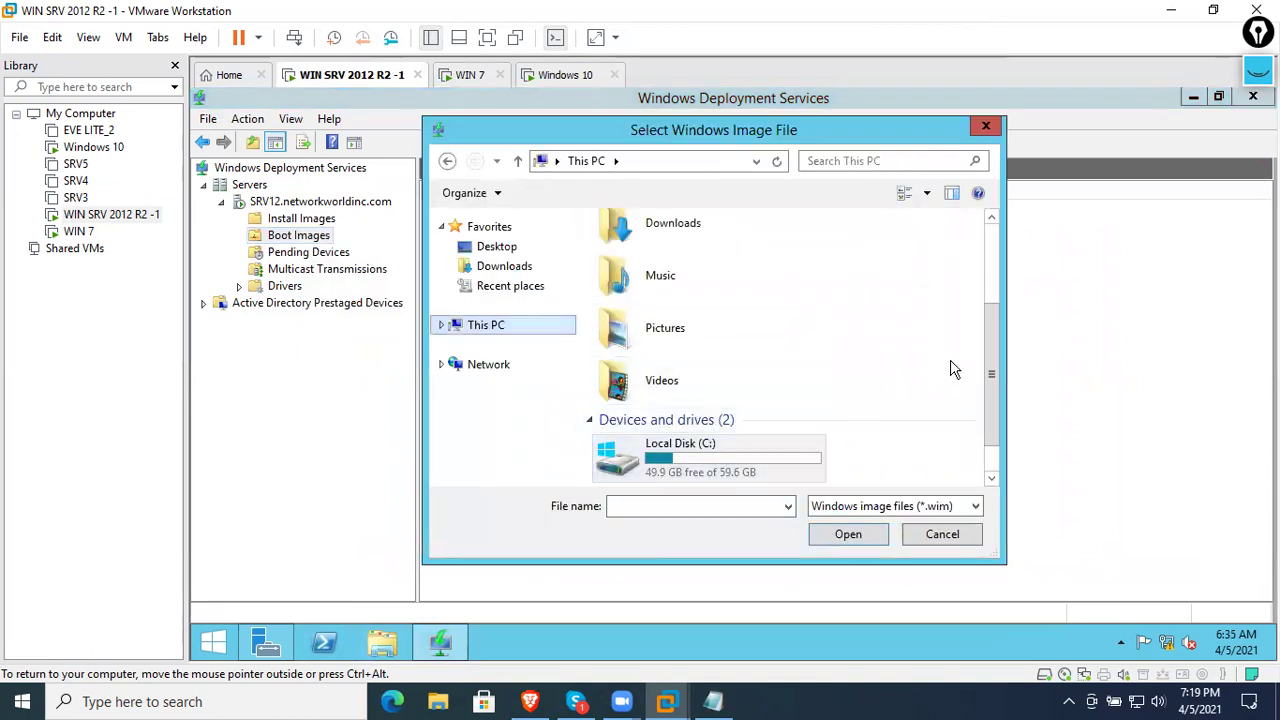
pyautogui.moveTo(988, 351); pyautogui.dragTo(974, 431)
pyautogui.doubleClick(725, 467)
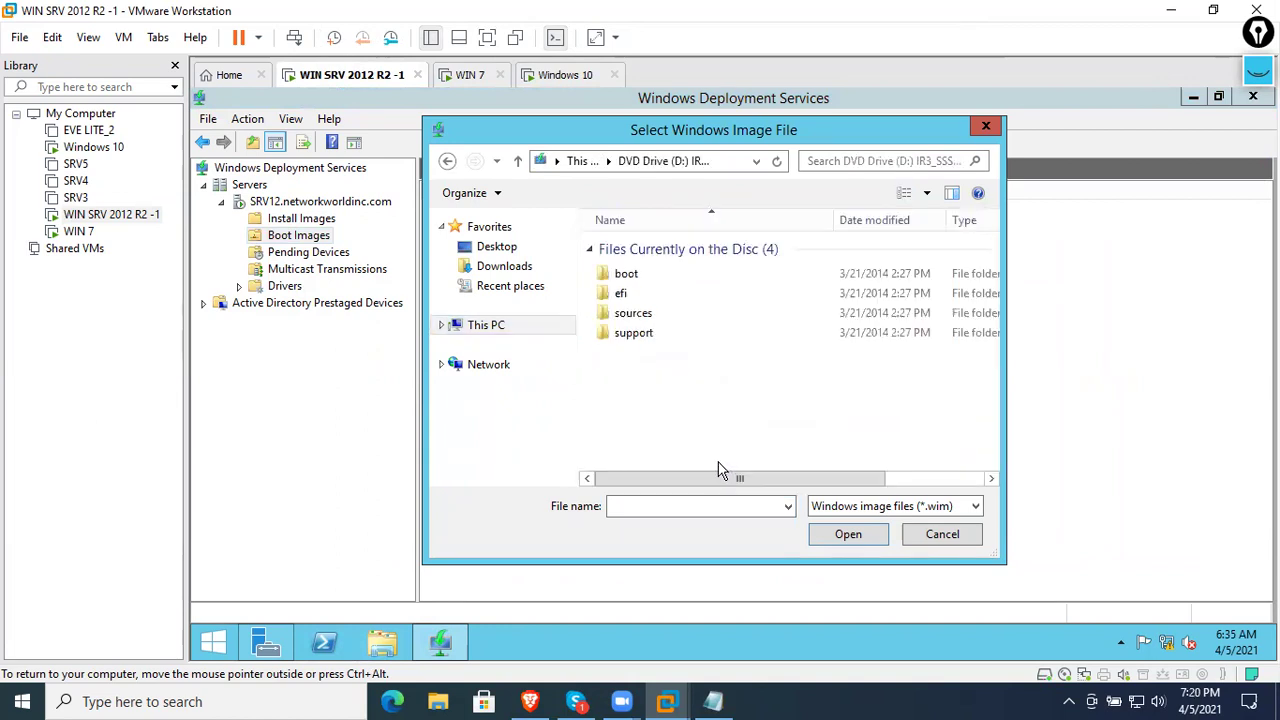
pyautogui.doubleClick(640, 315)
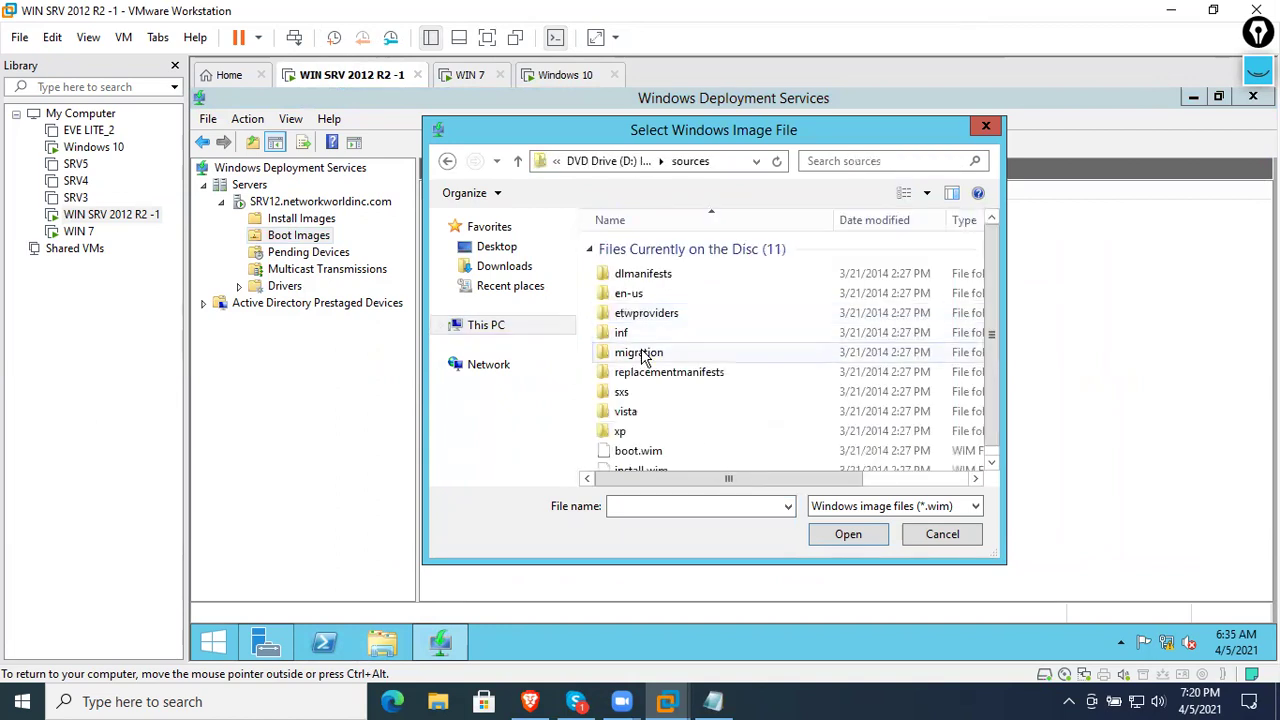
pyautogui.click(665, 452)
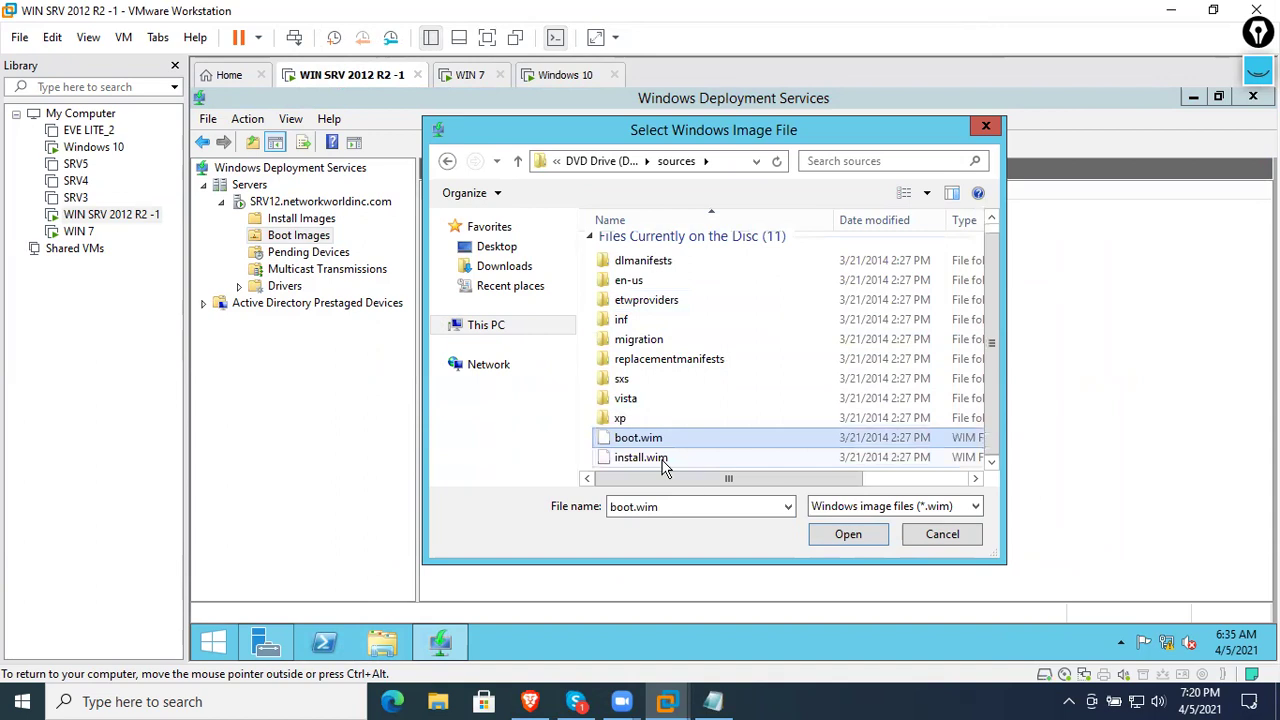
pyautogui.click(845, 536)
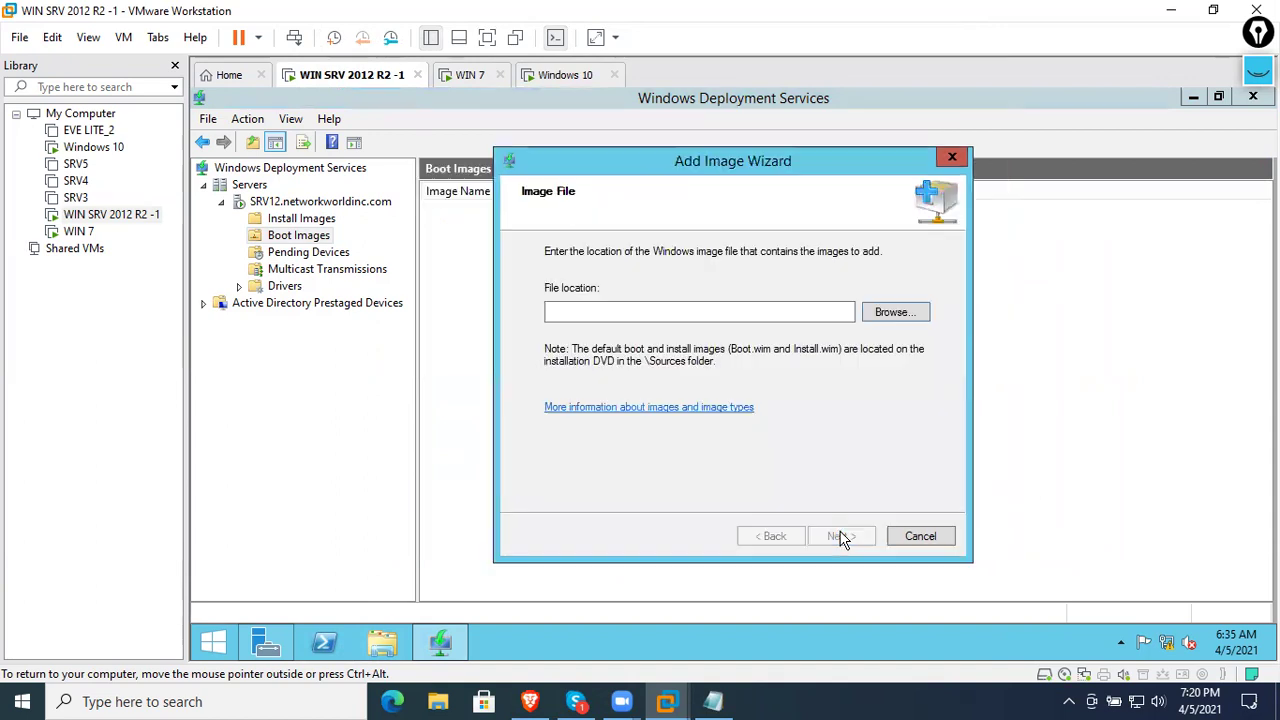
# - Keep the default name and description, add the image, and select the new x64 boot image
pyautogui.click(851, 532)
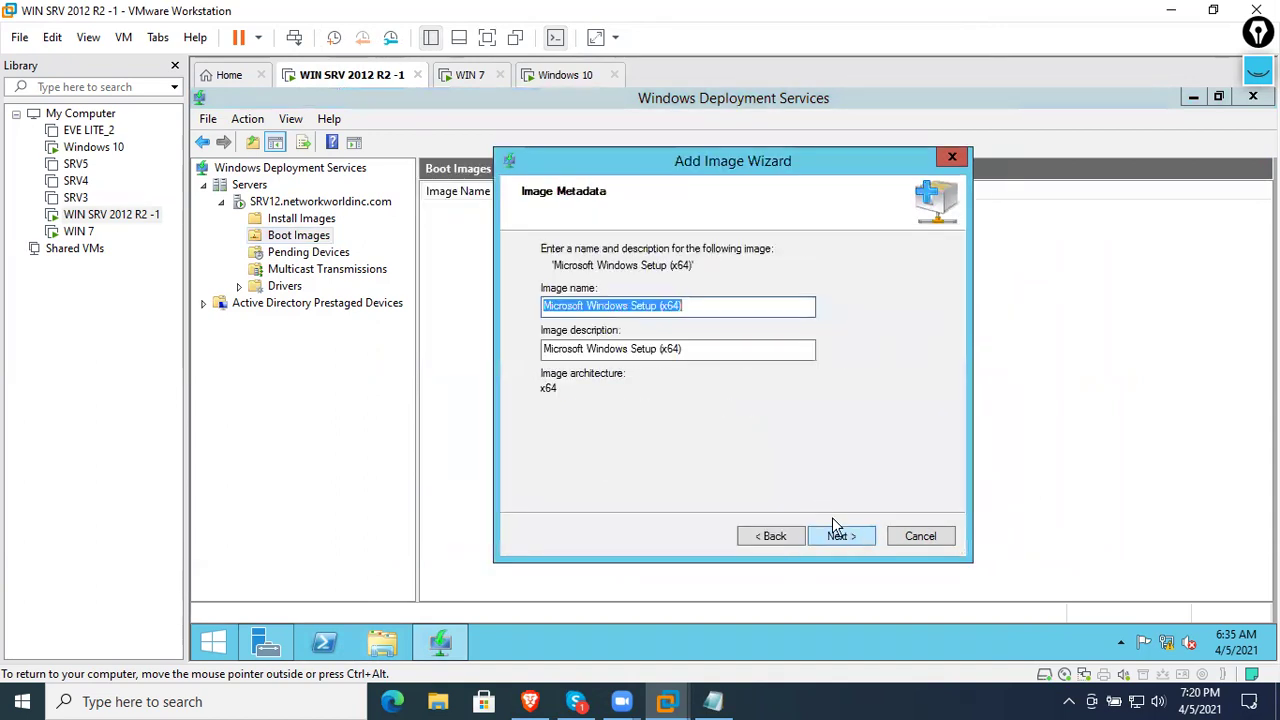
pyautogui.click(714, 346)
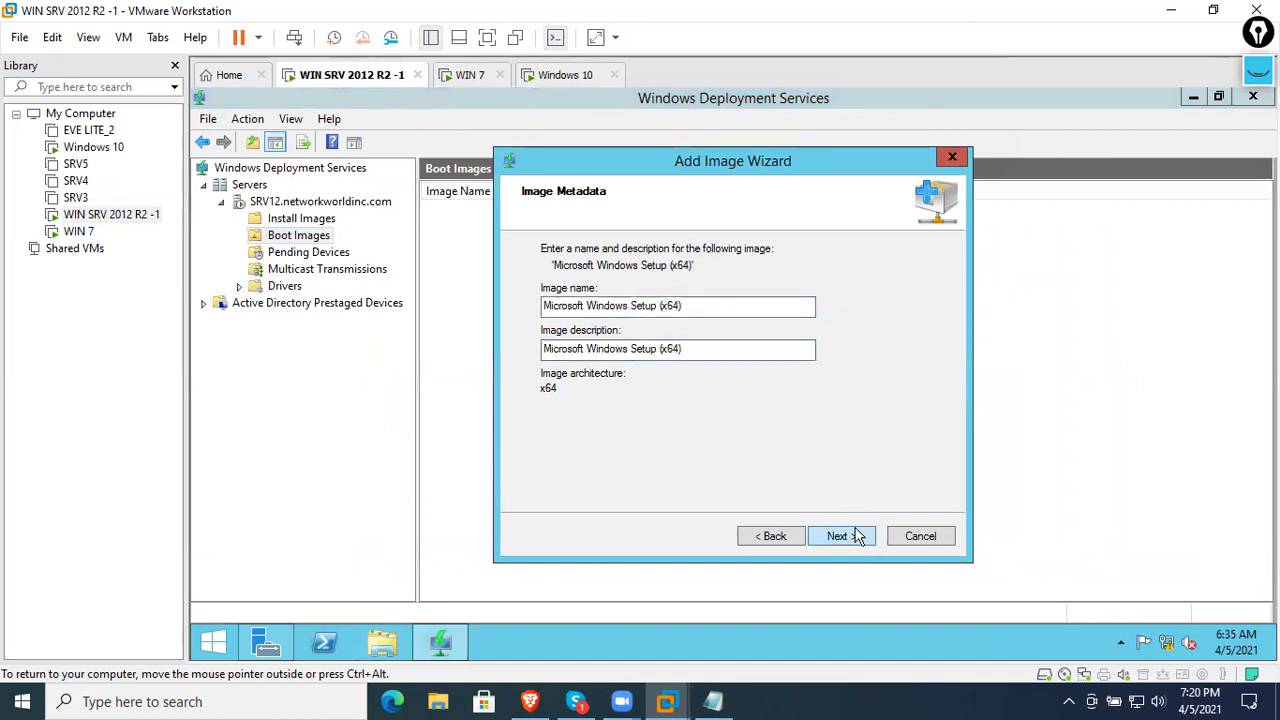
pyautogui.click(840, 536)
pyautogui.click(856, 537)
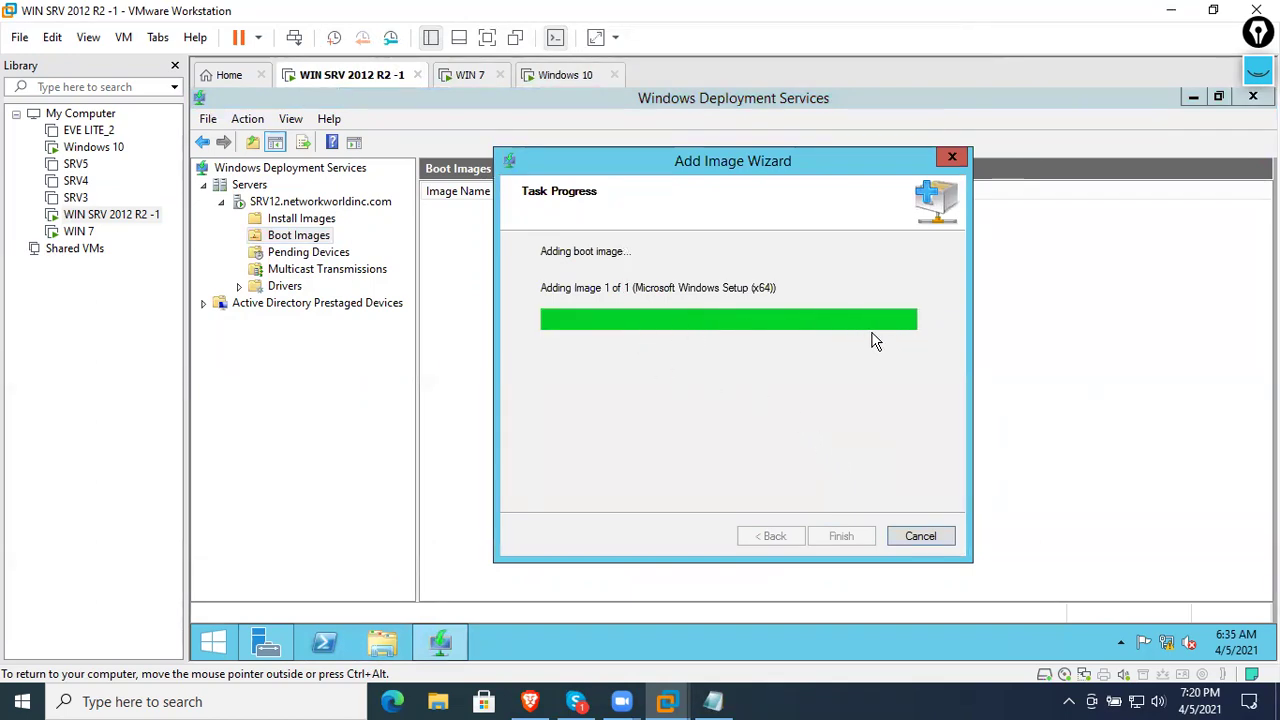
pyautogui.click(843, 536)
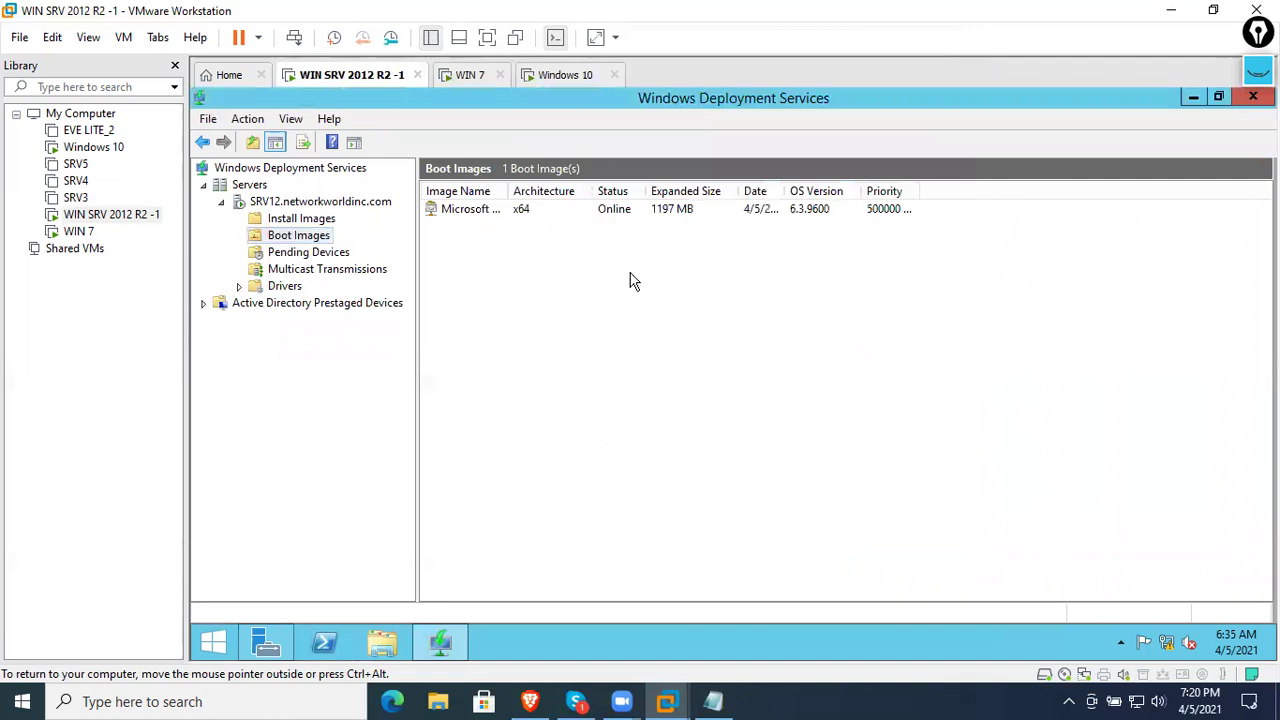
pyautogui.click(610, 214)
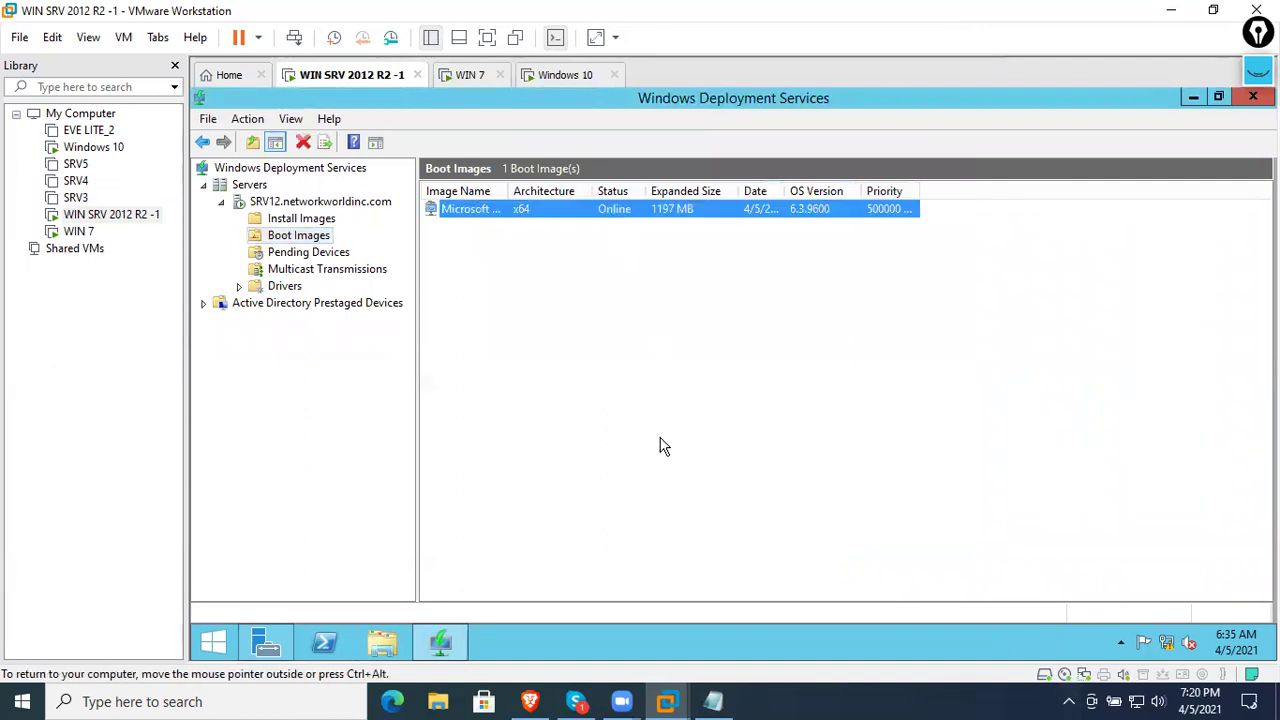
# - Shut down the WIN 7 guest from its Start menu
pyautogui.click(478, 78)
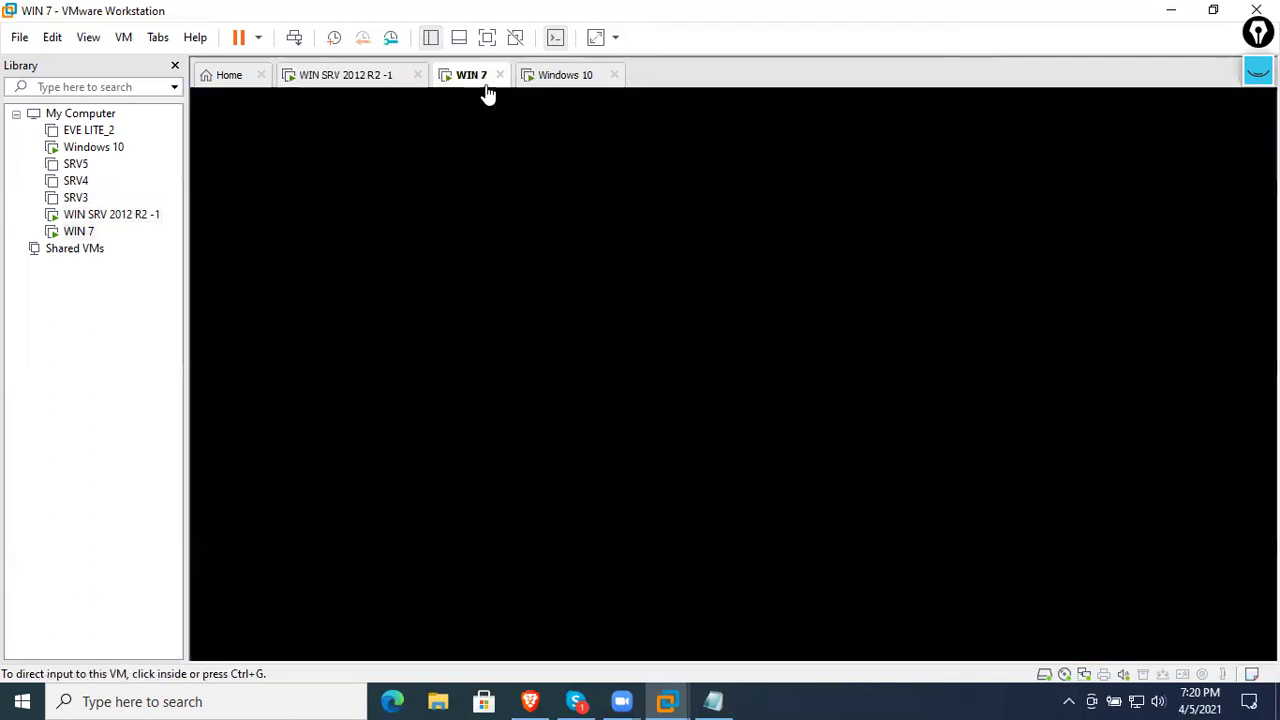
pyautogui.click(383, 637)
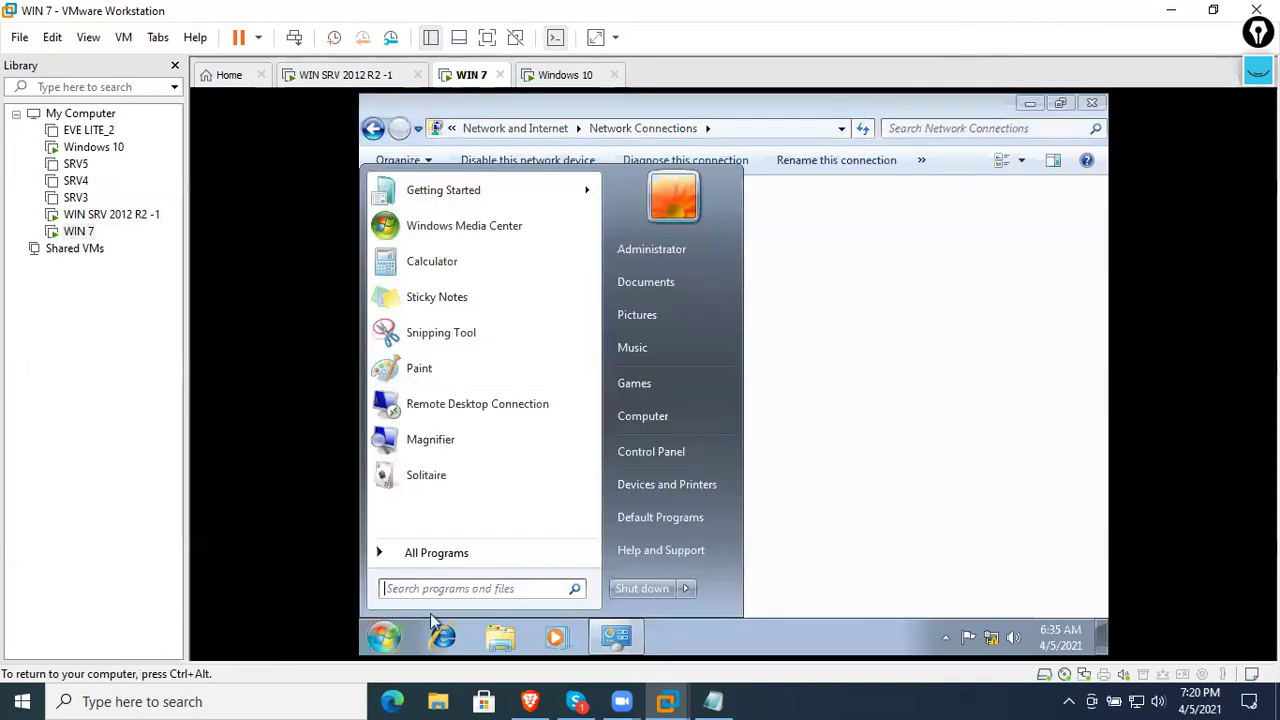
pyautogui.click(643, 587)
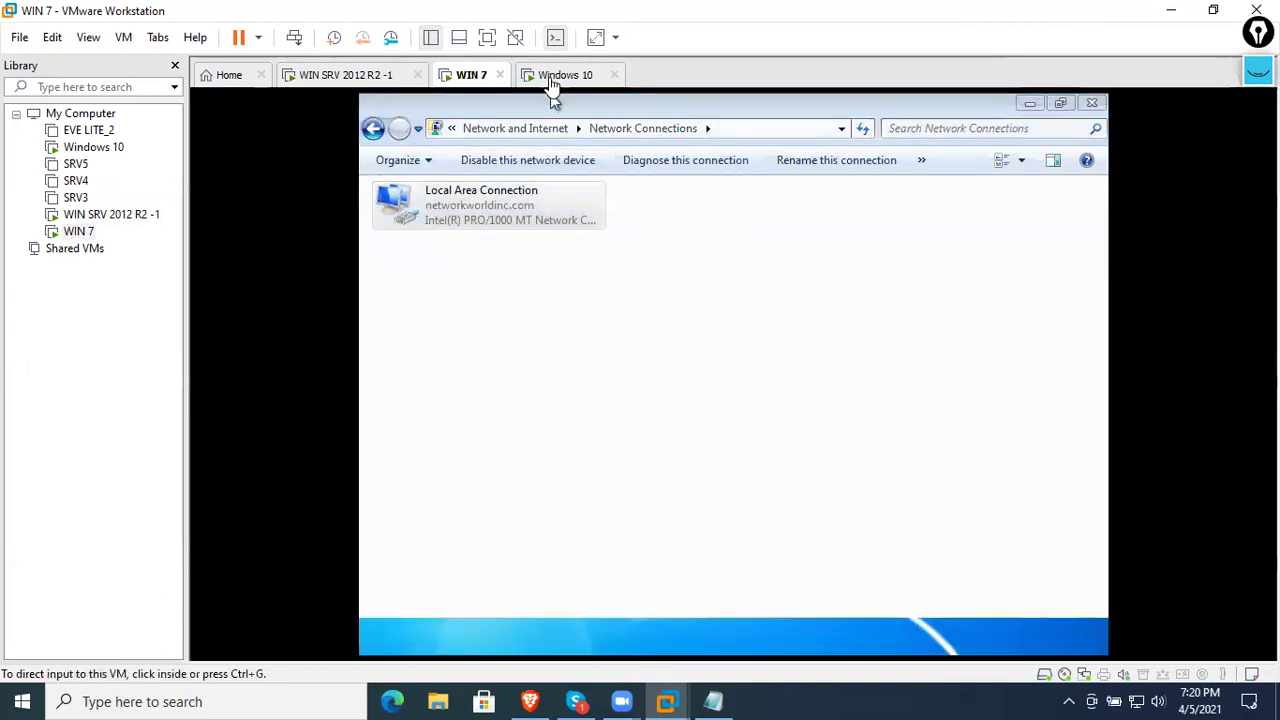
# - Shut down the Windows 10 guest from its power user menu
pyautogui.click(556, 76)
pyautogui.rightClick(212, 642)
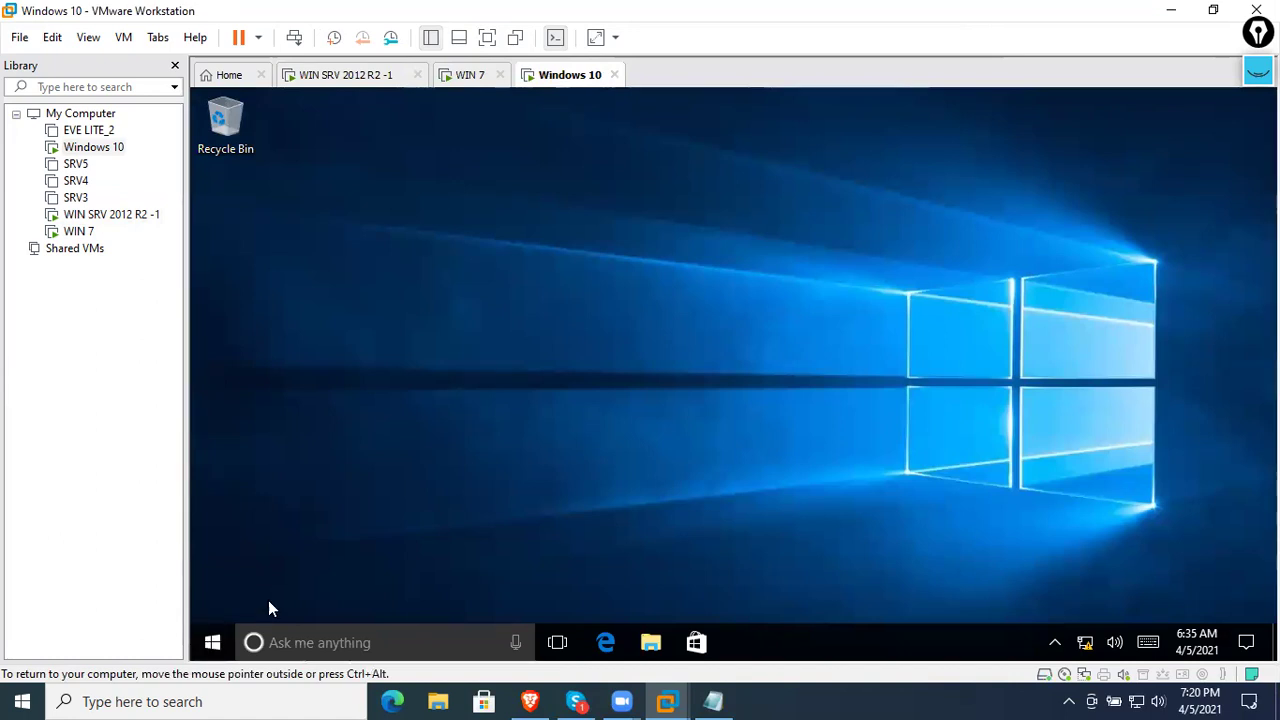
pyautogui.moveTo(307, 594)
pyautogui.click(500, 553)
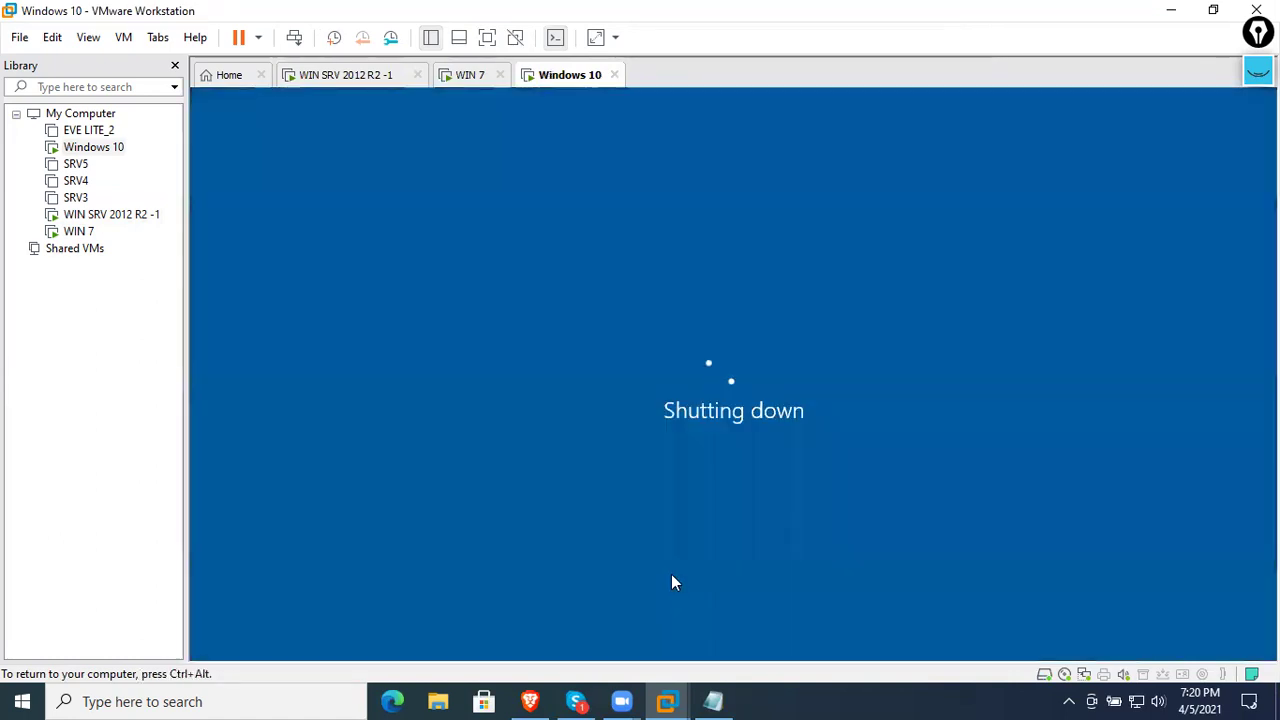
# - Check on both shutdowns and start the New Virtual Machine Wizard
pyautogui.click(492, 80)
pyautogui.click(569, 75)
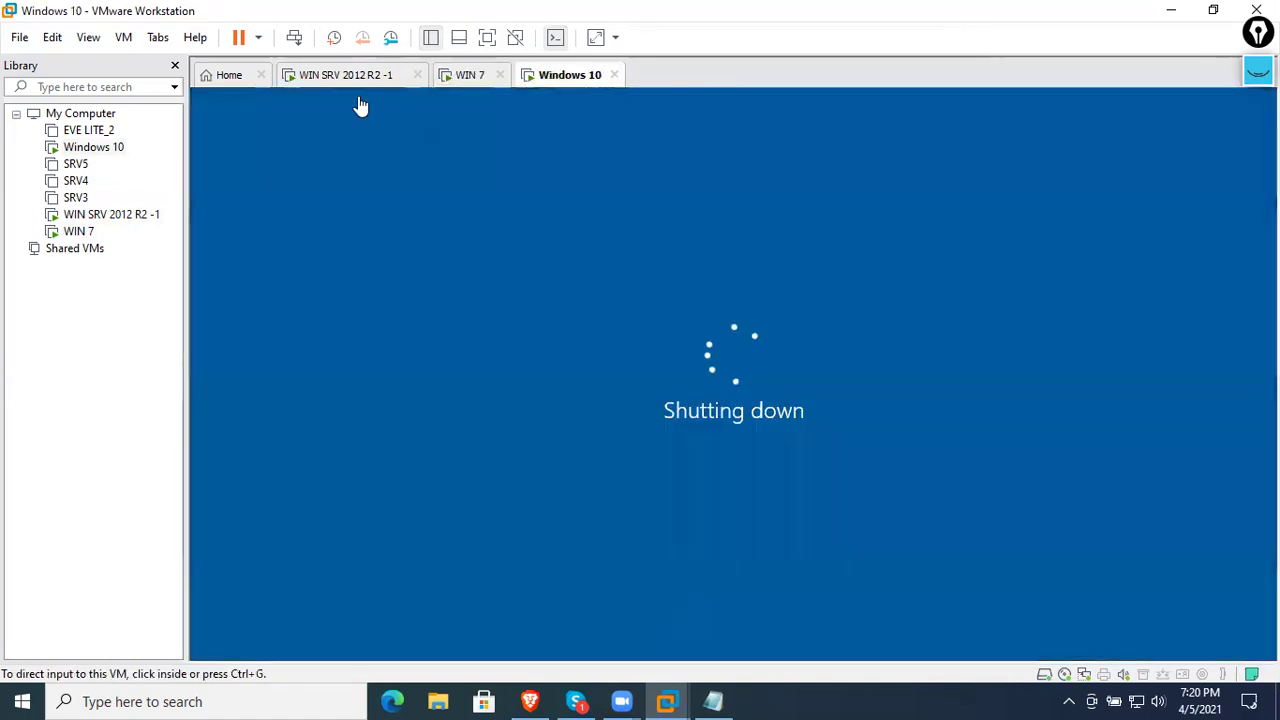
pyautogui.click(19, 37)
pyautogui.click(46, 61)
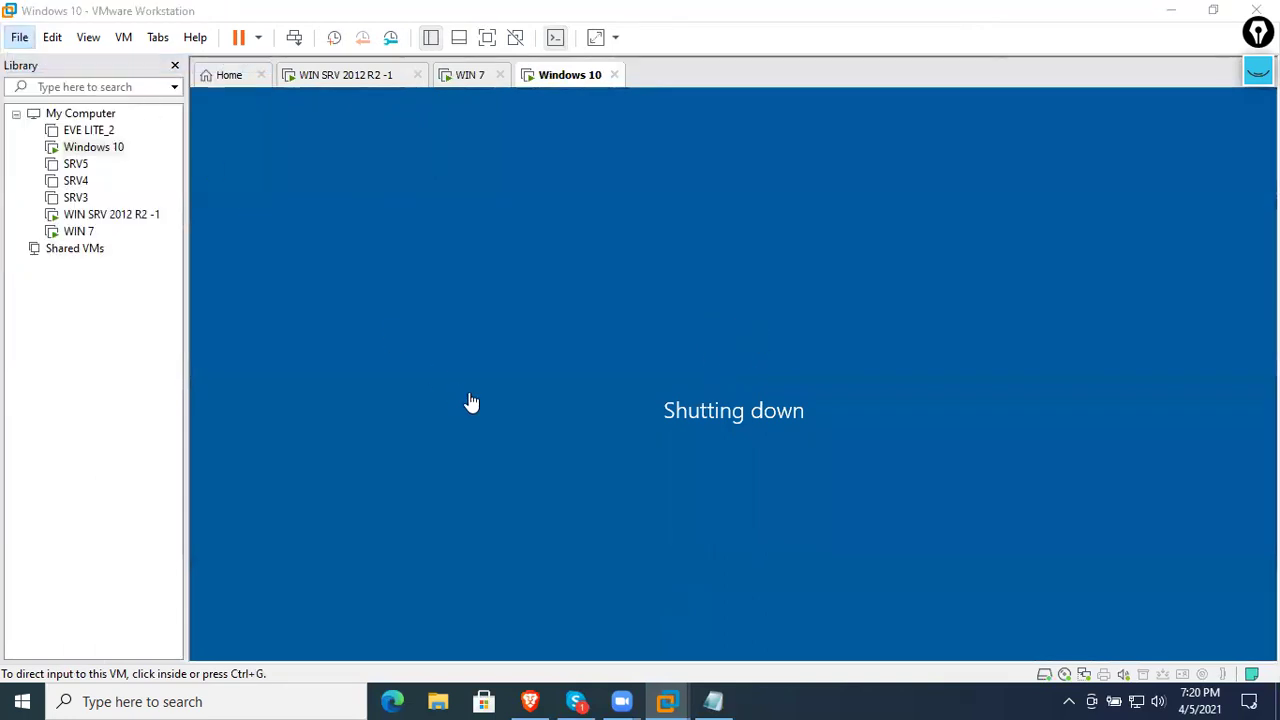
# - Choose Windows Server 2012 as the guest operating system version
pyautogui.click(720, 527)
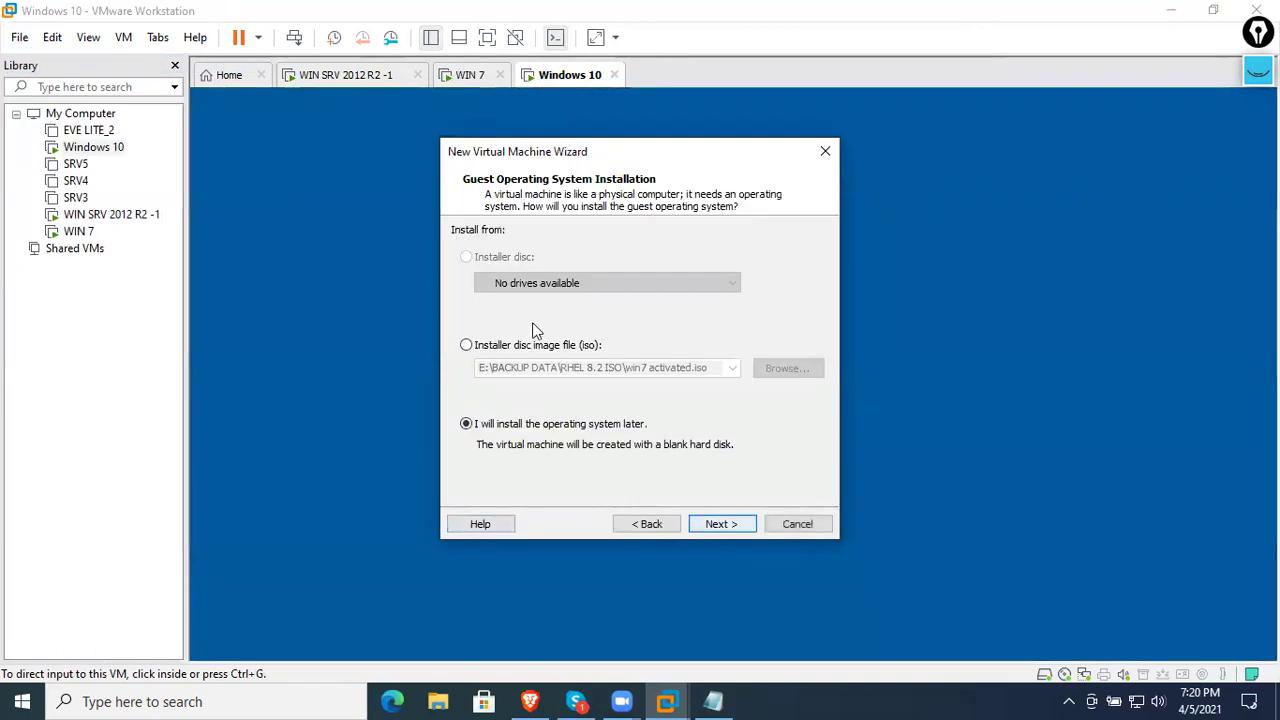
pyautogui.click(712, 518)
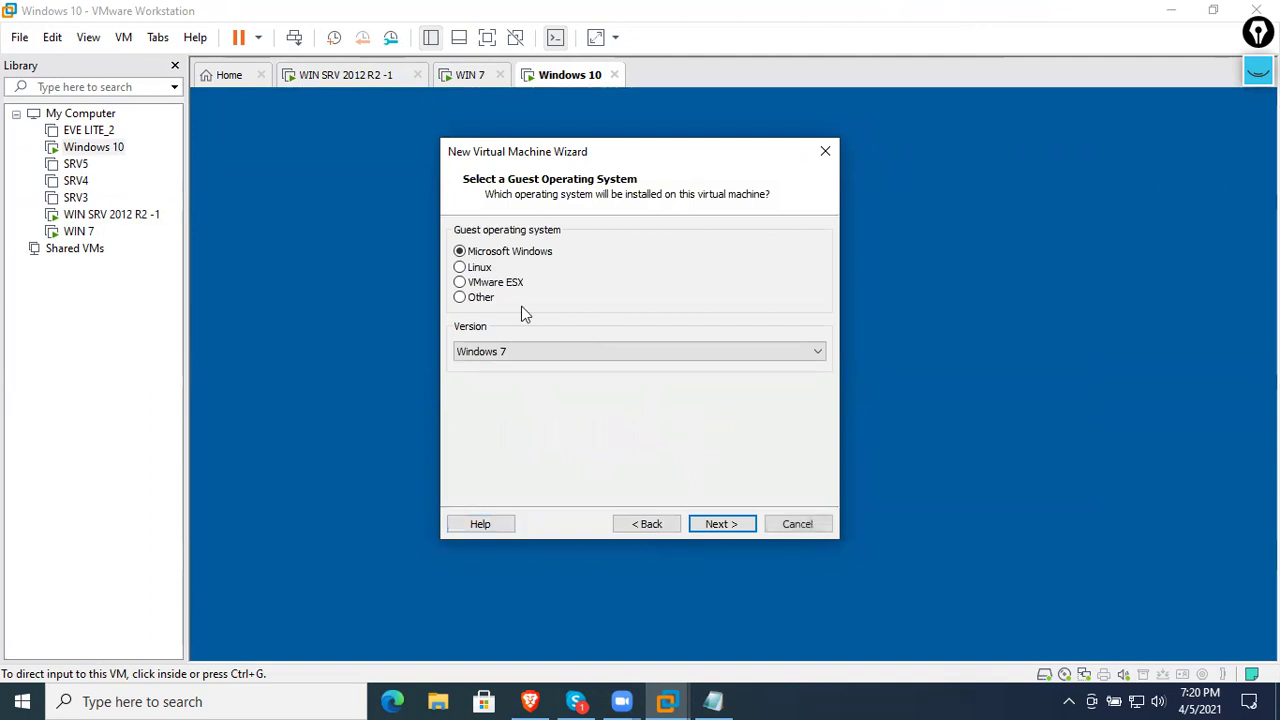
pyautogui.click(529, 351)
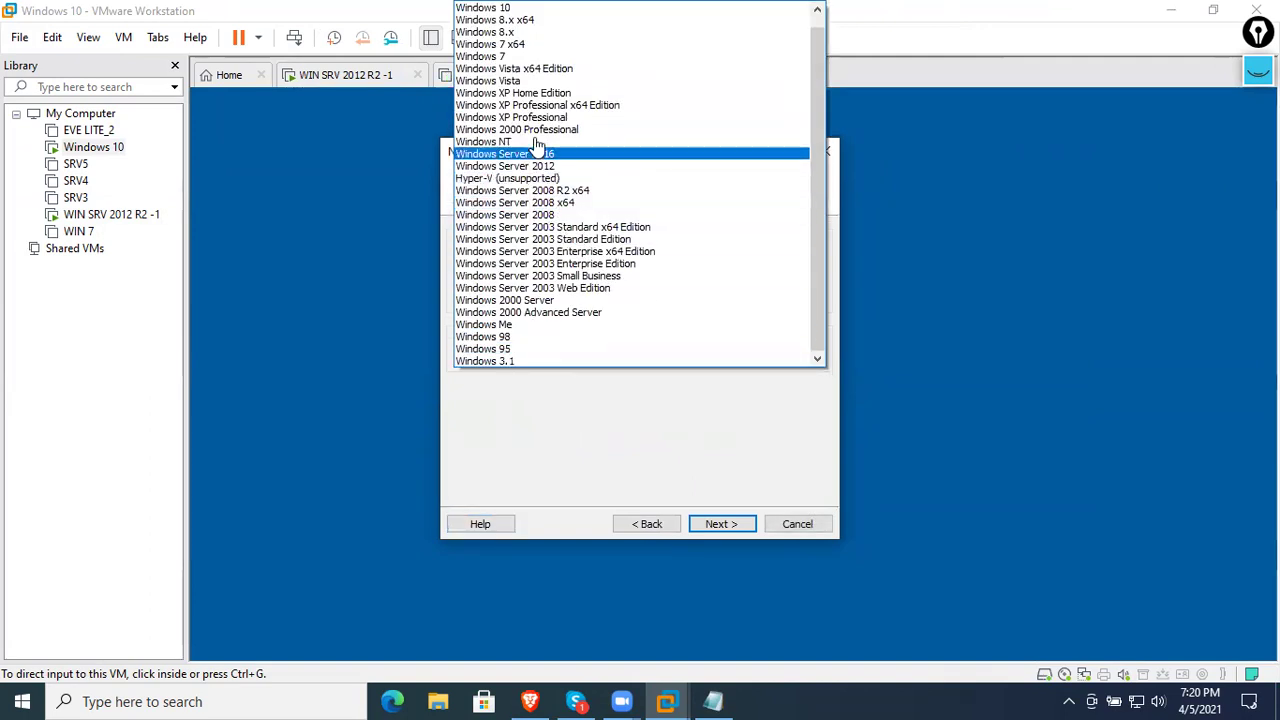
pyautogui.click(557, 167)
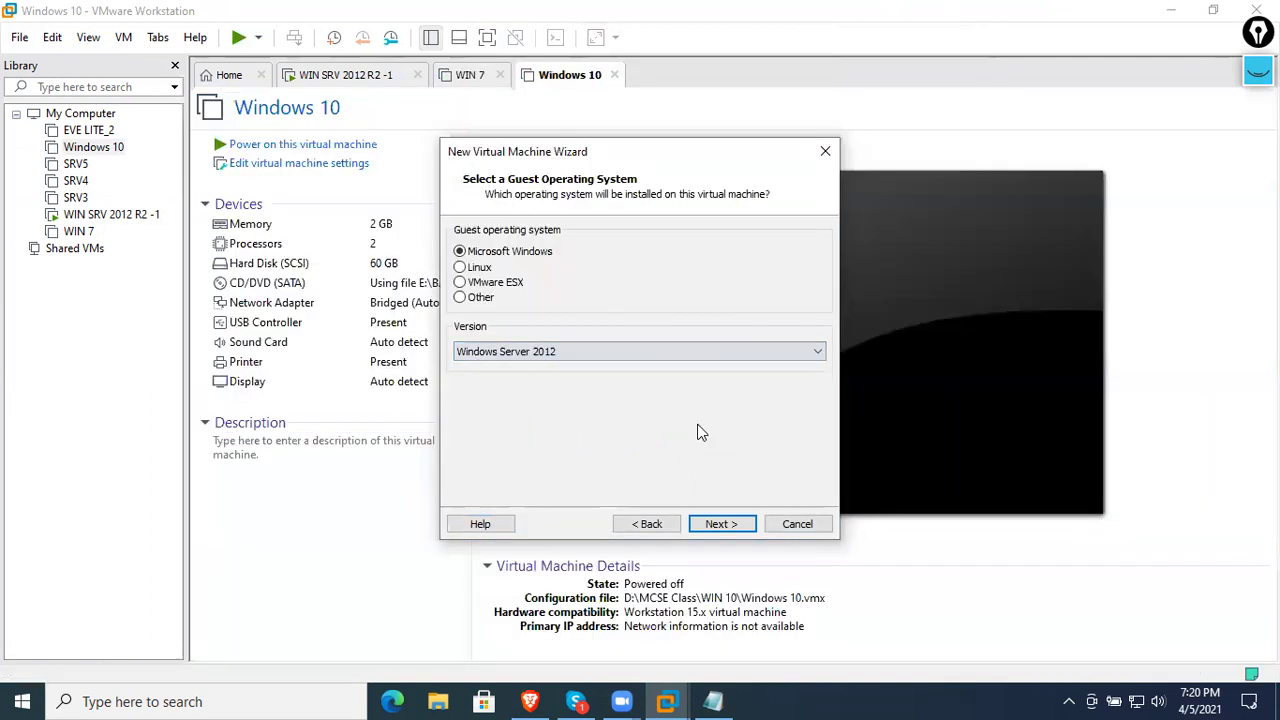
pyautogui.click(744, 525)
# - Create the folder D:\MCSE Class\SRV8 and use it as the VM location
pyautogui.click(790, 308)
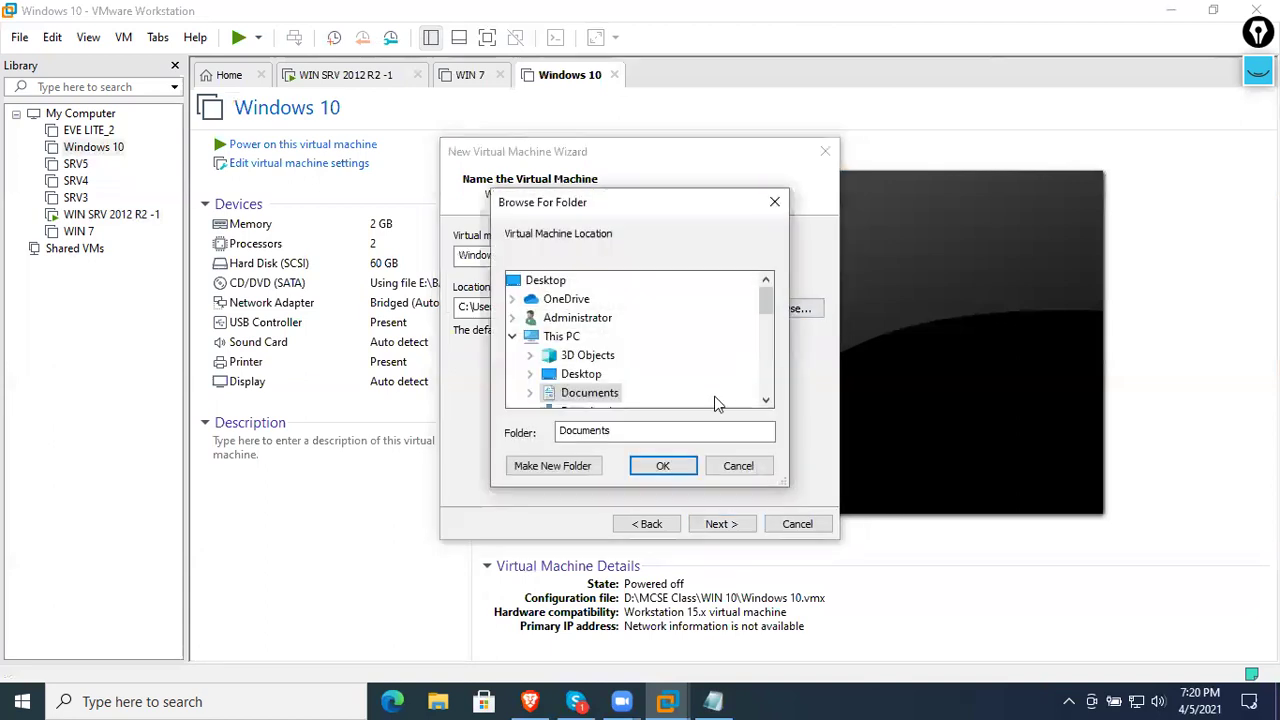
pyautogui.scroll(-2, 672, 388)
pyautogui.click(588, 345)
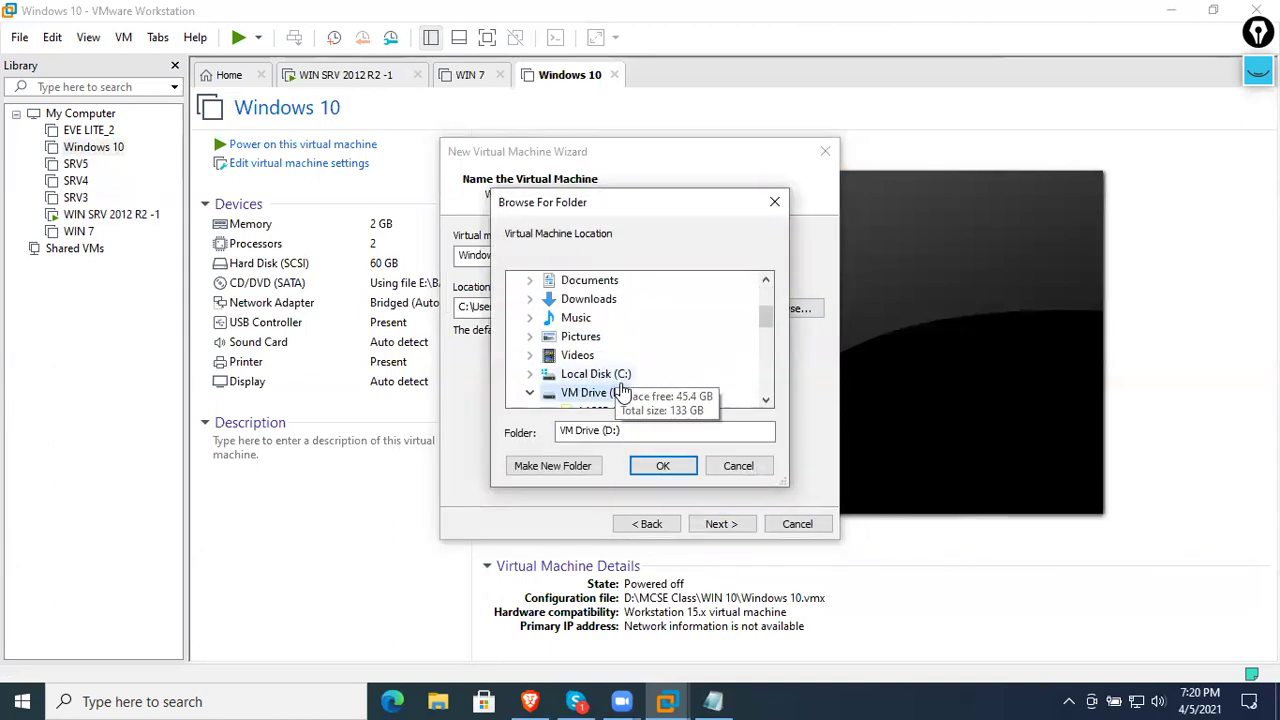
pyautogui.scroll(-1, 617, 392)
pyautogui.click(607, 356)
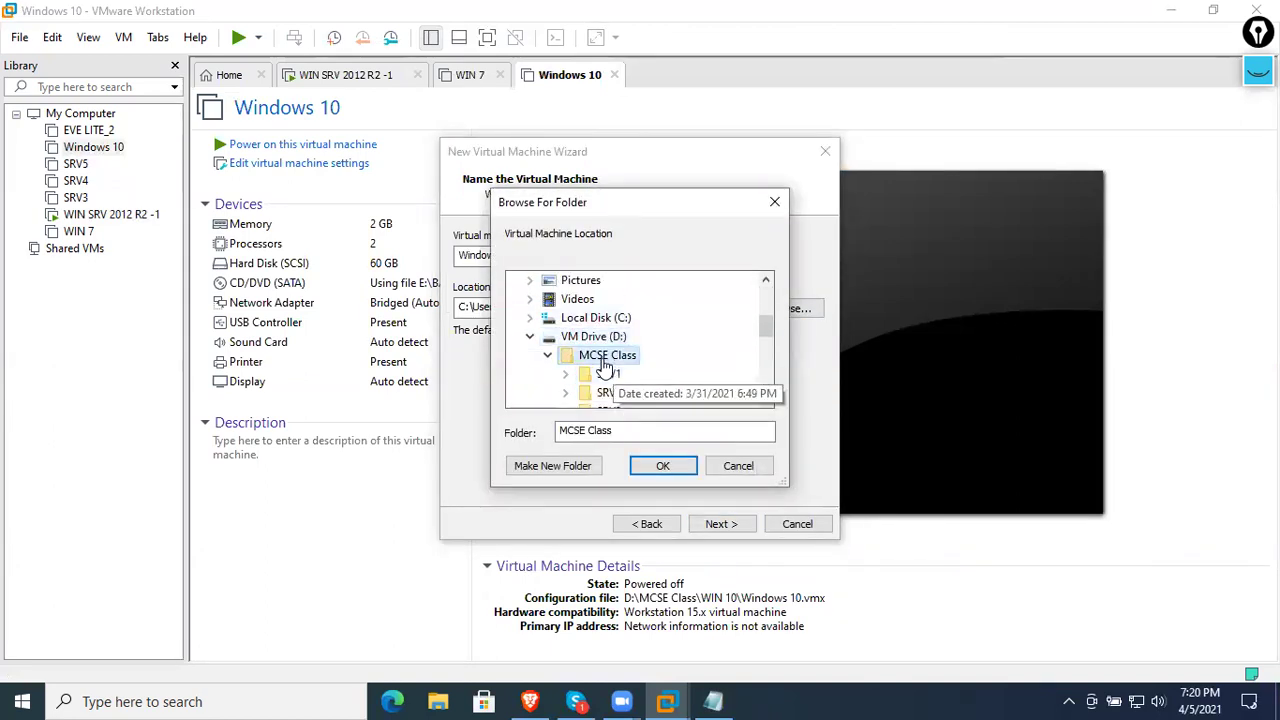
pyautogui.click(593, 466)
pyautogui.press('BackSpace')
pyautogui.write('SRV')
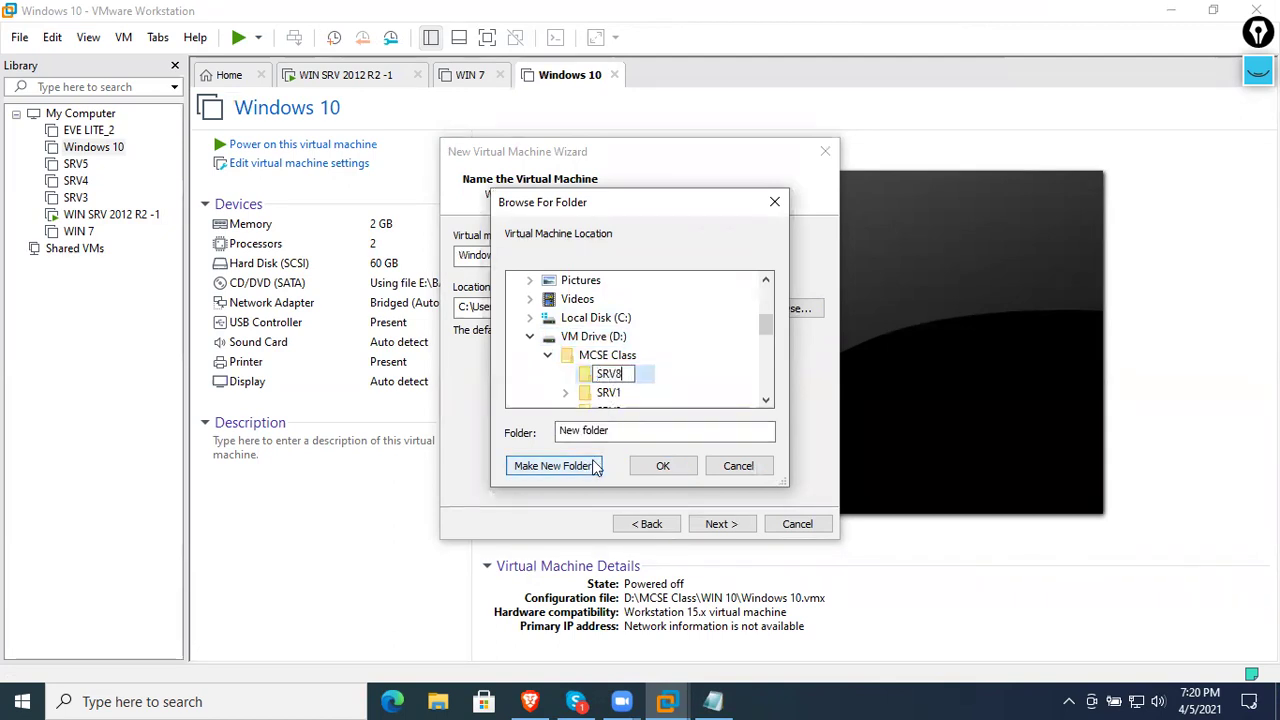
pyautogui.write('8')
pyautogui.click(686, 377)
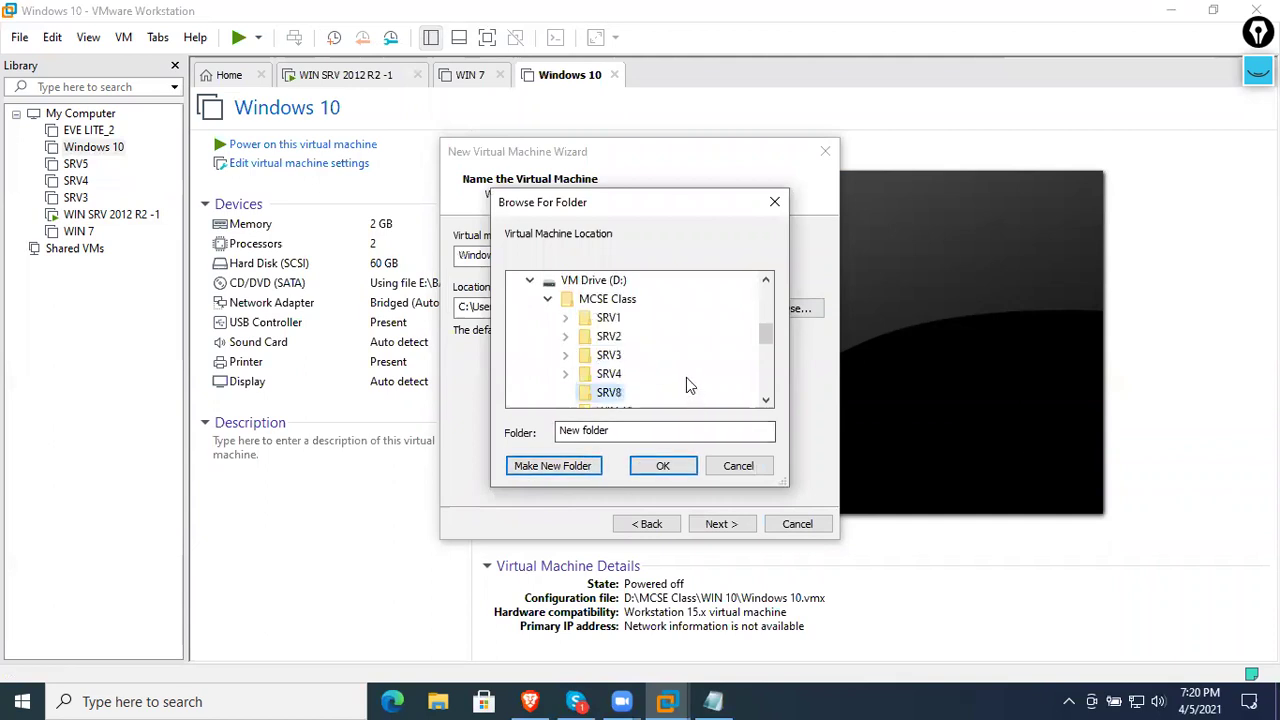
pyautogui.click(686, 466)
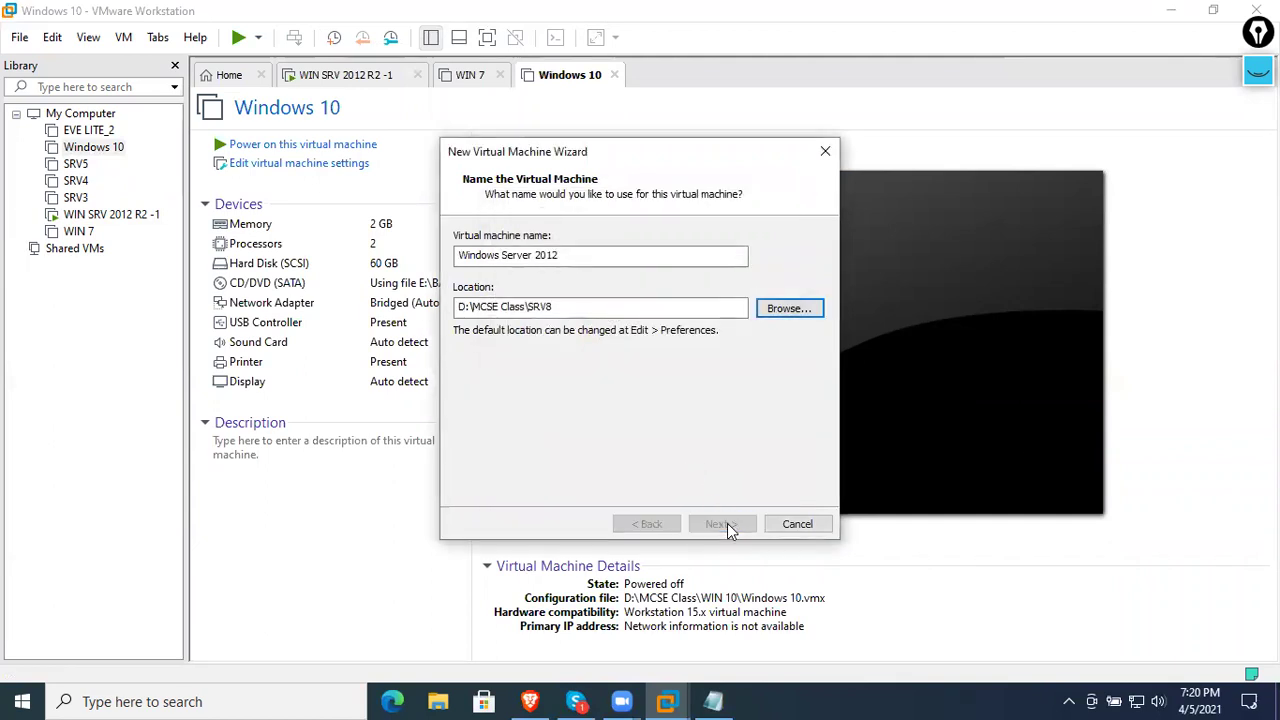
# - Store the virtual disk as a single file
pyautogui.click(727, 523)
pyautogui.click(528, 349)
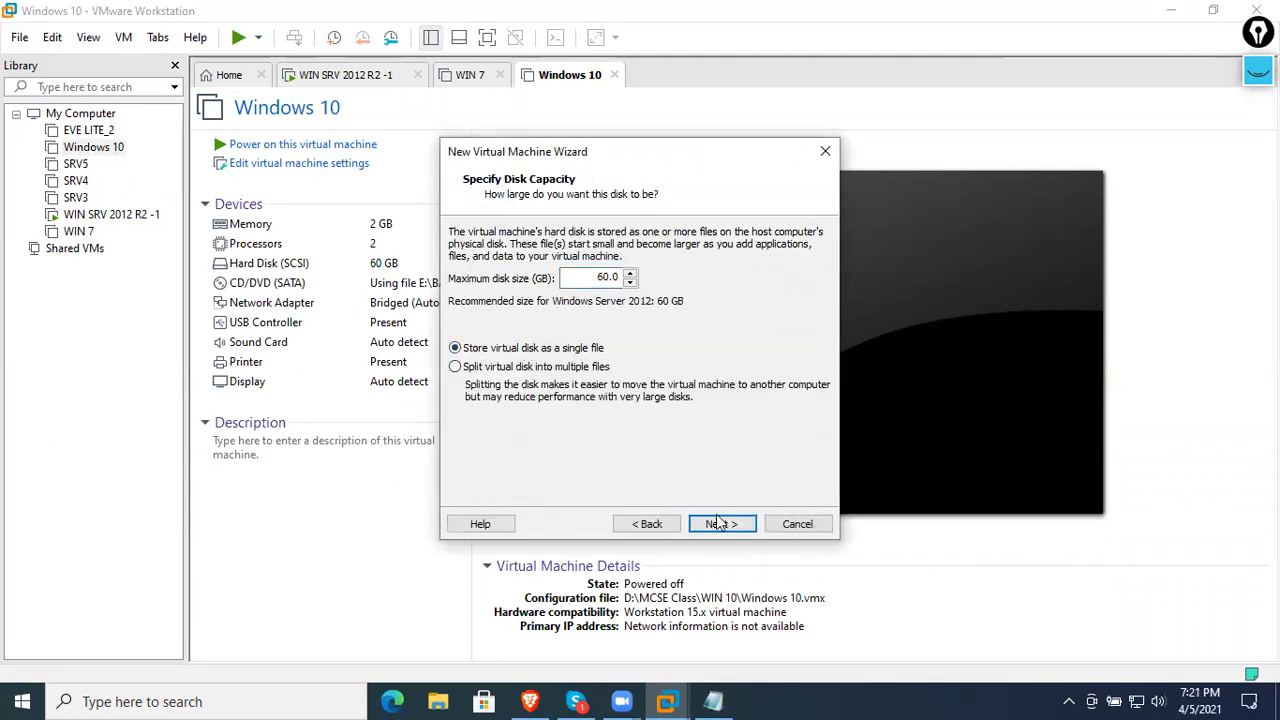
pyautogui.click(718, 523)
# - Set 2 cores per processor and bridged networking, then create the VM
pyautogui.click(555, 417)
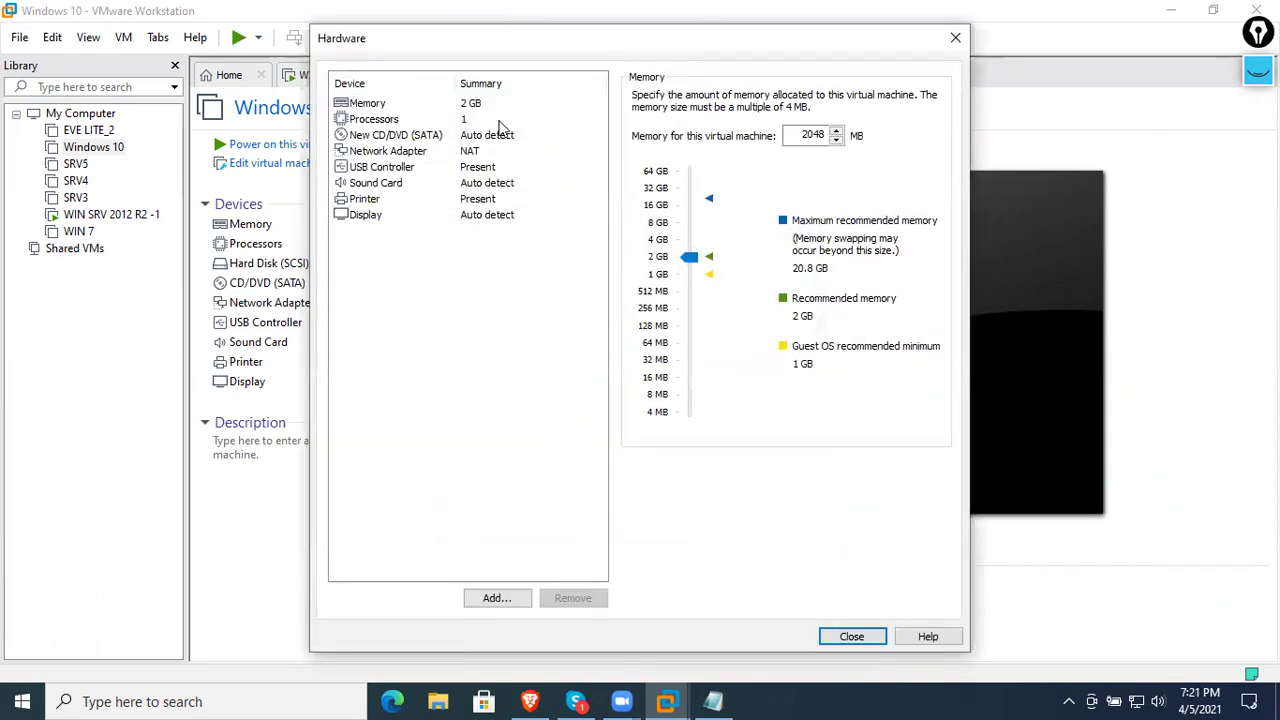
pyautogui.click(499, 121)
pyautogui.click(847, 121)
pyautogui.click(820, 150)
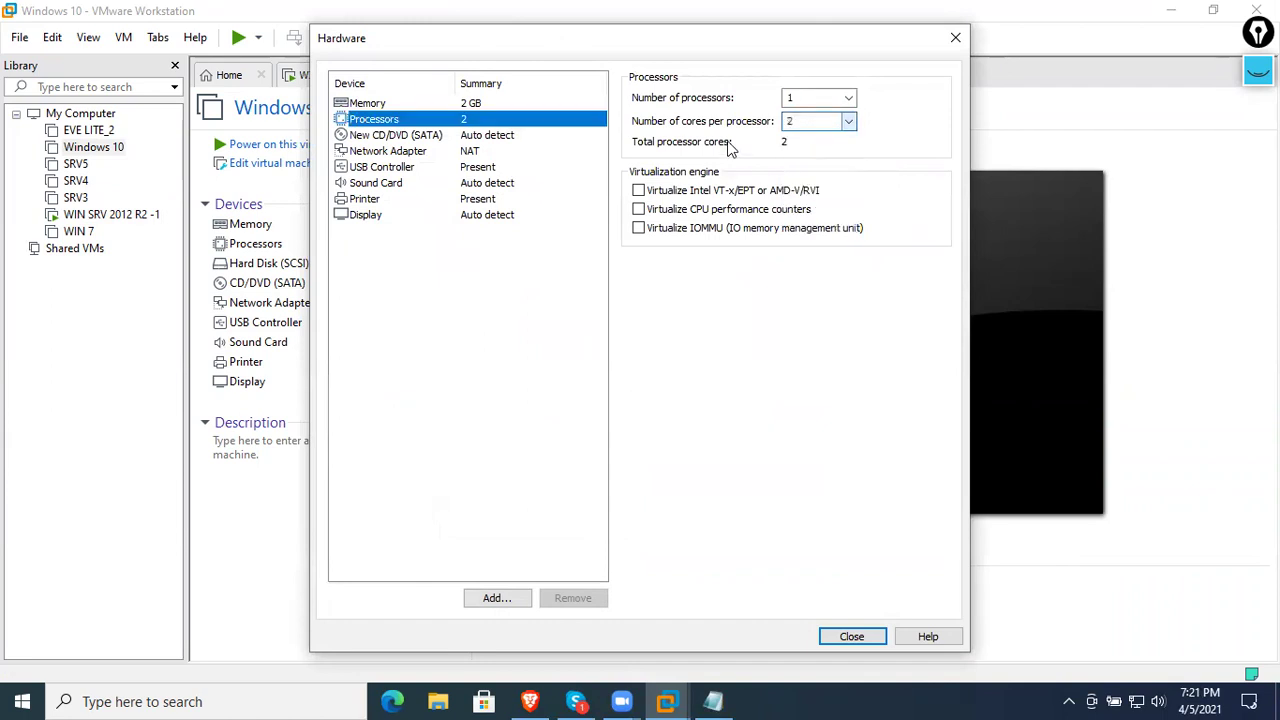
pyautogui.click(534, 104)
pyautogui.click(512, 137)
pyautogui.click(512, 151)
pyautogui.click(690, 167)
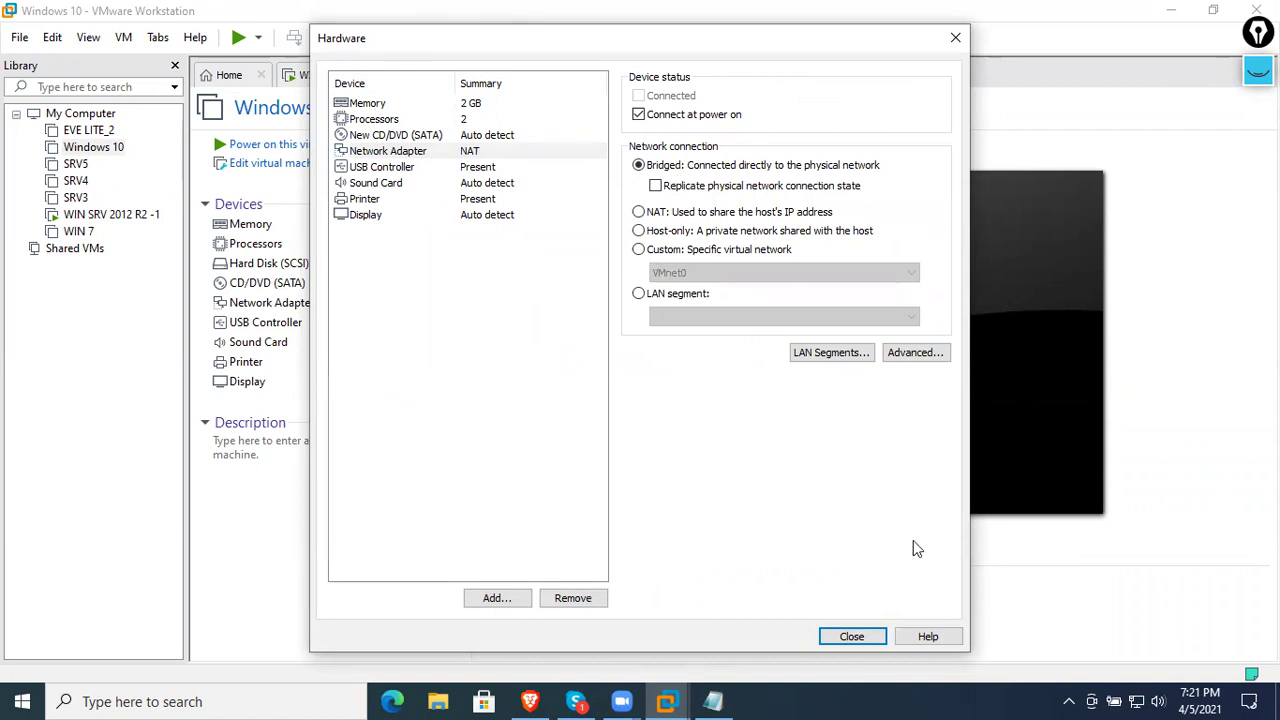
pyautogui.click(862, 641)
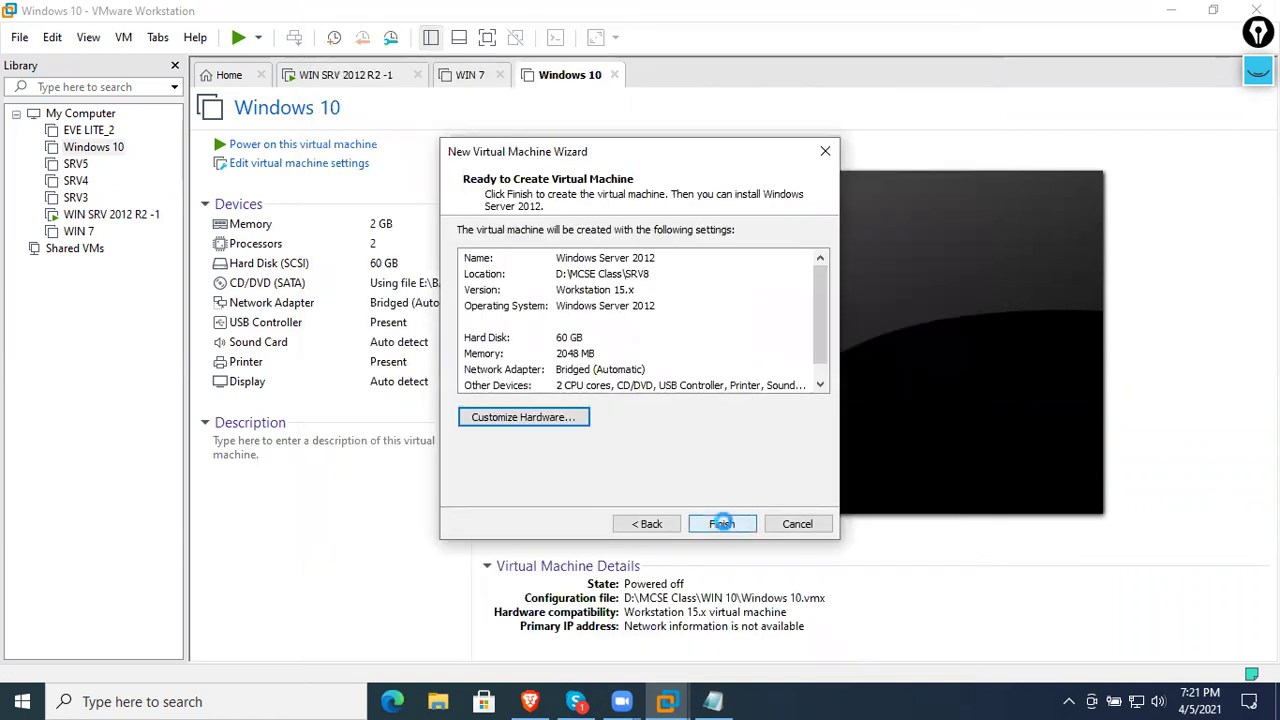
pyautogui.click(722, 524)
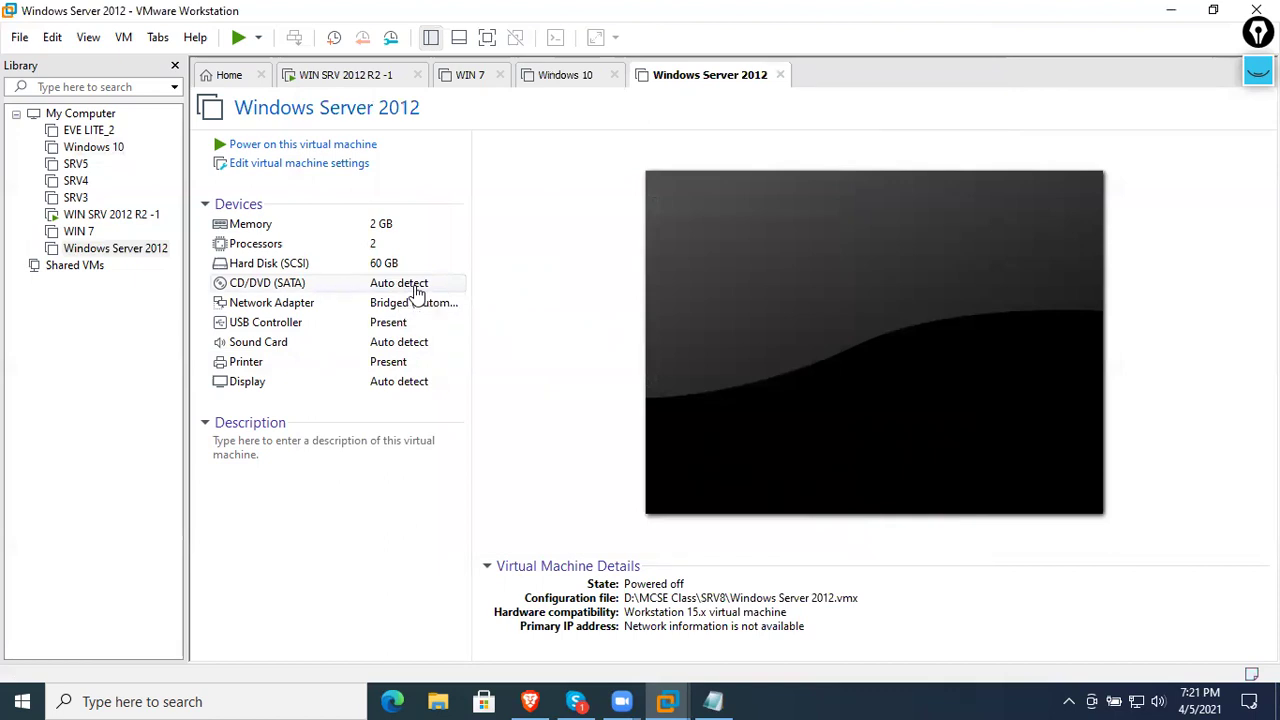
# - Power on the Windows Server 2012 client and boot it from the network with F12
pyautogui.click(360, 150)
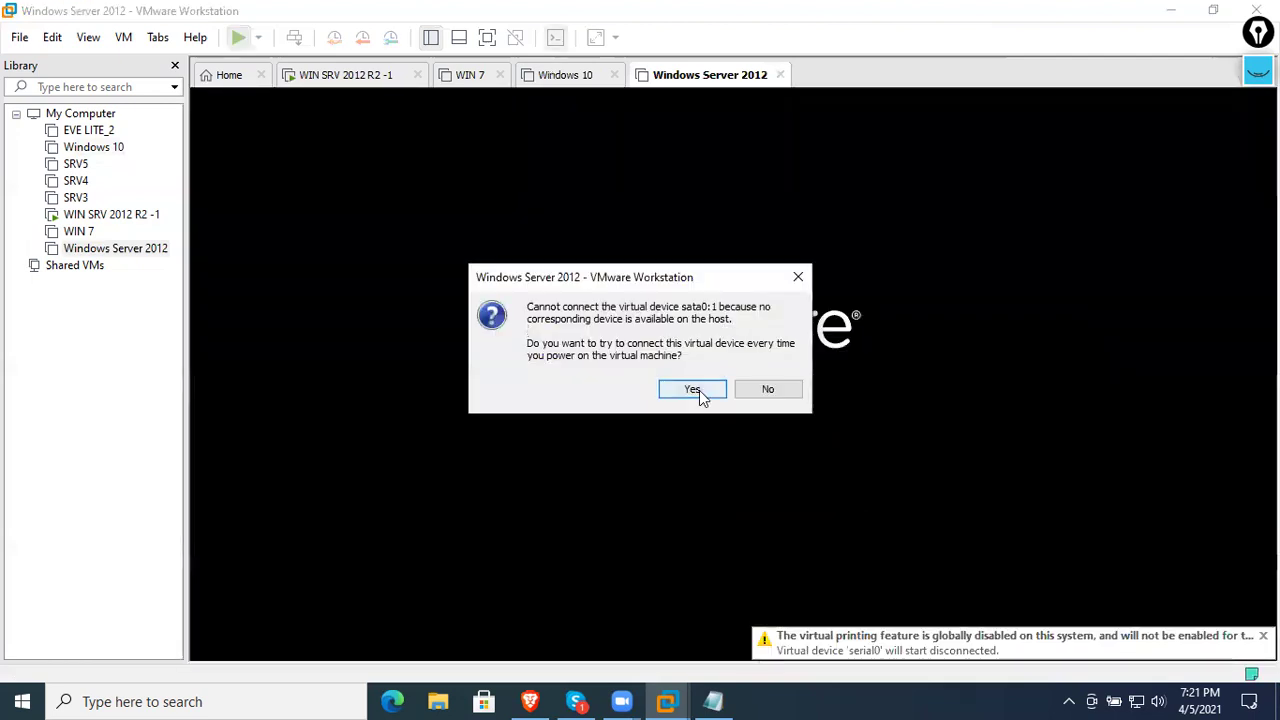
pyautogui.click(693, 389)
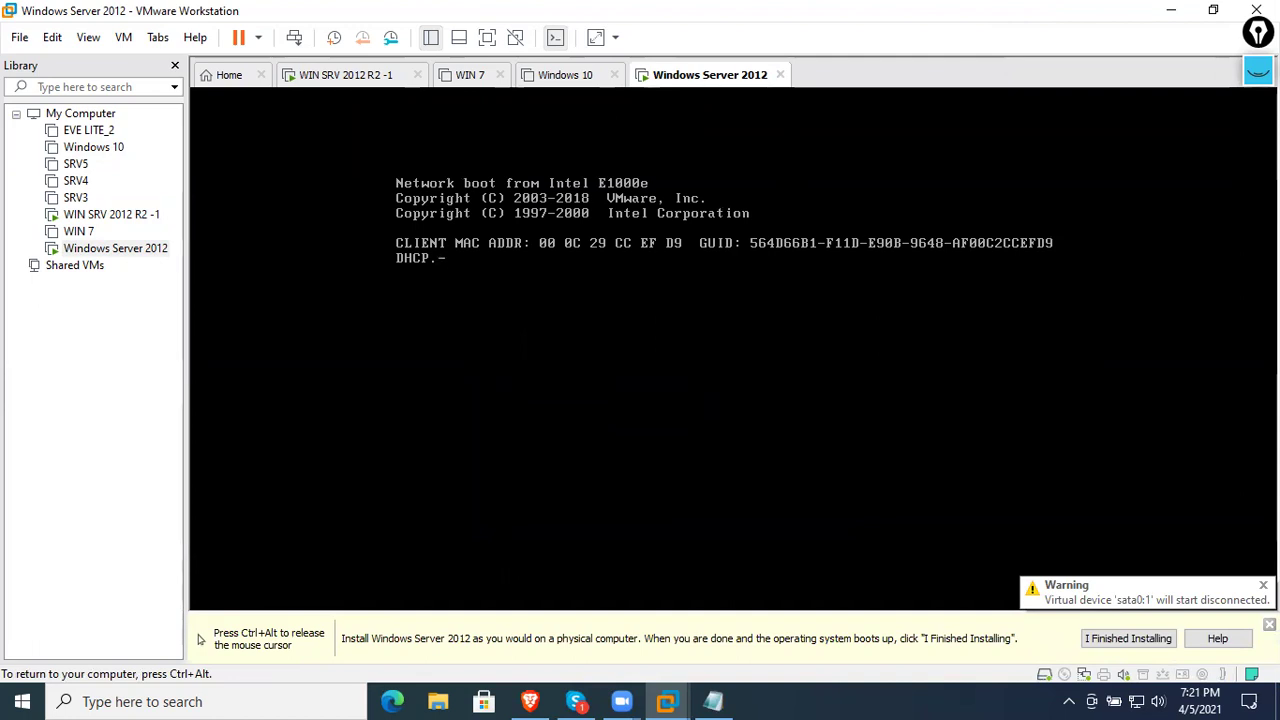
pyautogui.press('F12')
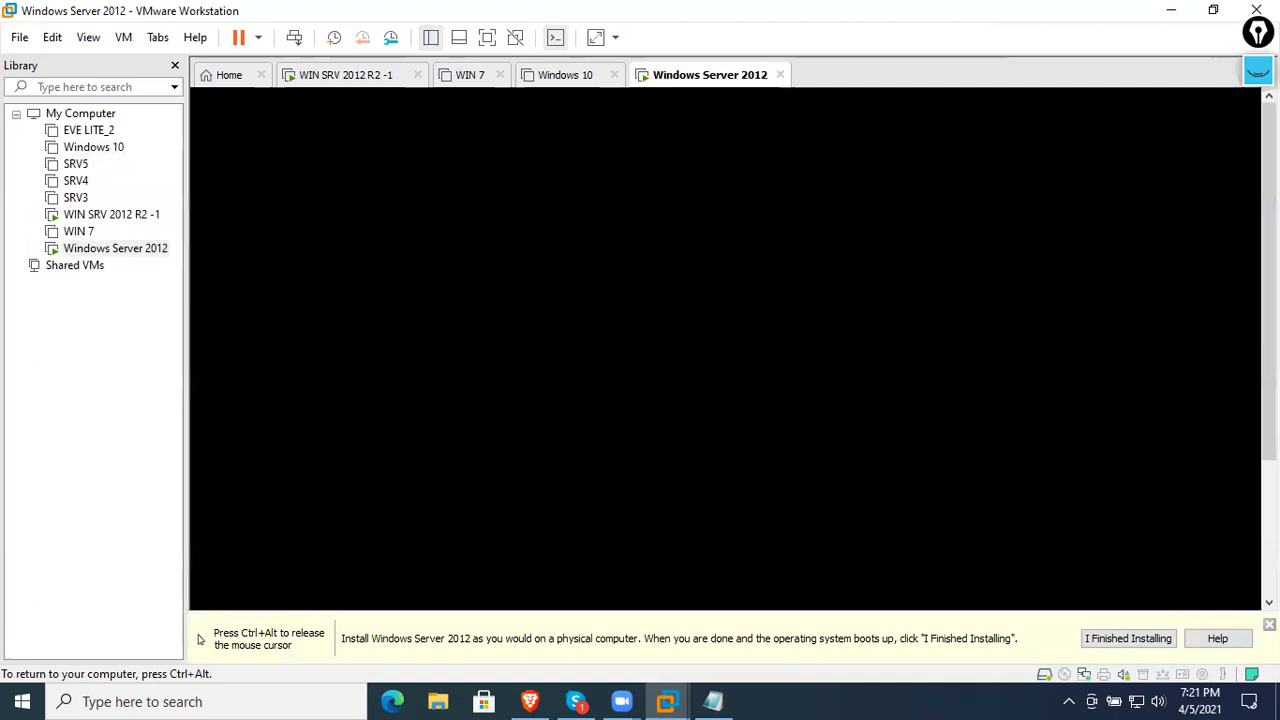
pyautogui.hotkey('ctrl', 'alt')
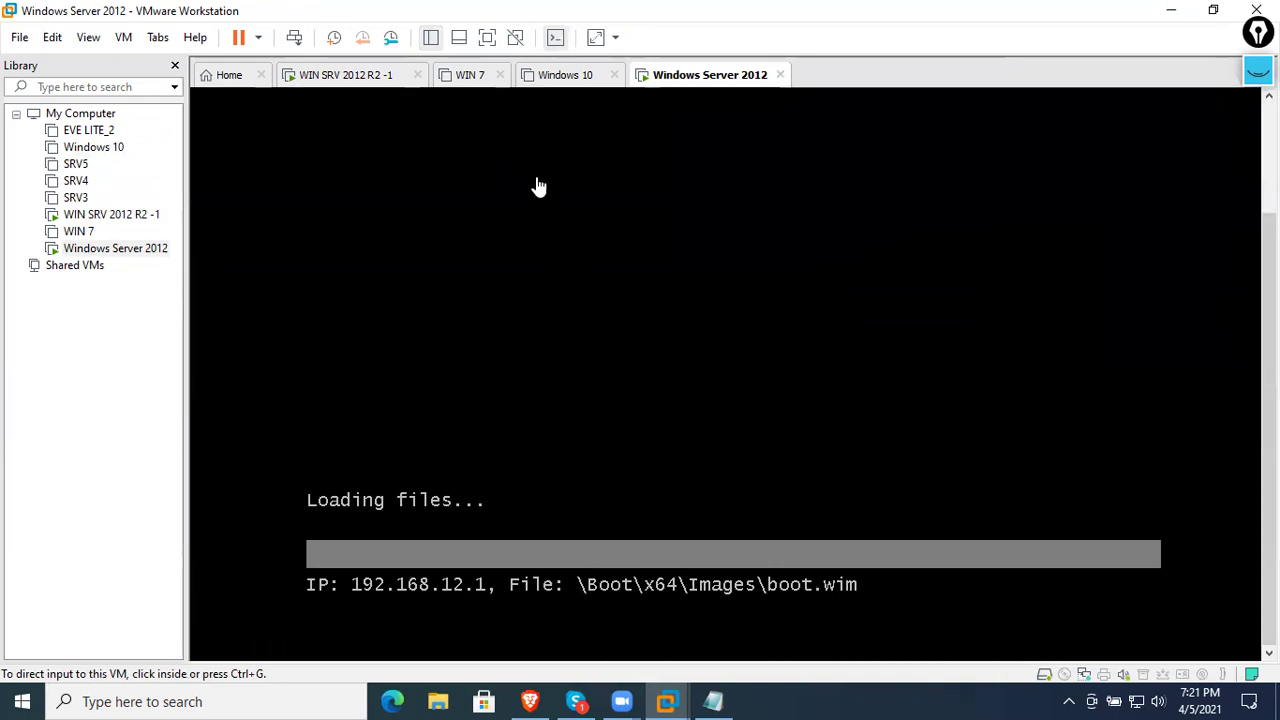
# - Close the Windows 10 and WIN 7 VM tabs
pyautogui.click(570, 78)
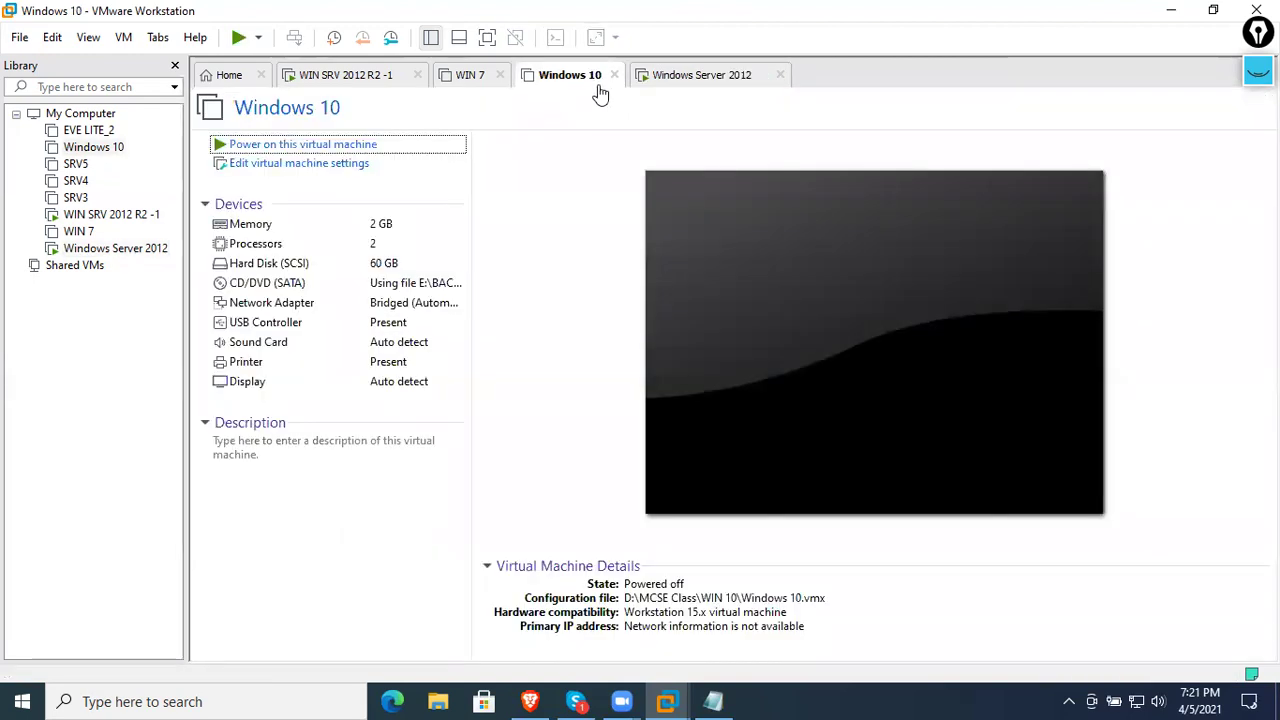
pyautogui.click(614, 75)
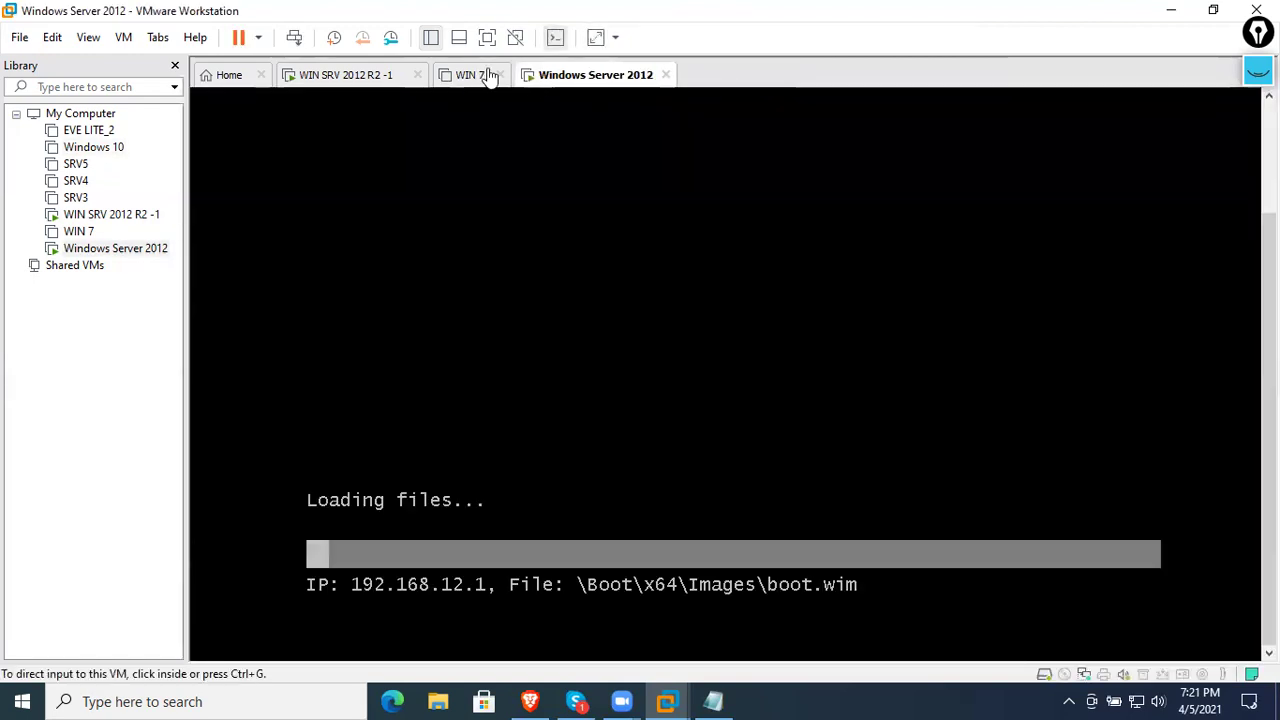
pyautogui.click(489, 76)
pyautogui.click(500, 75)
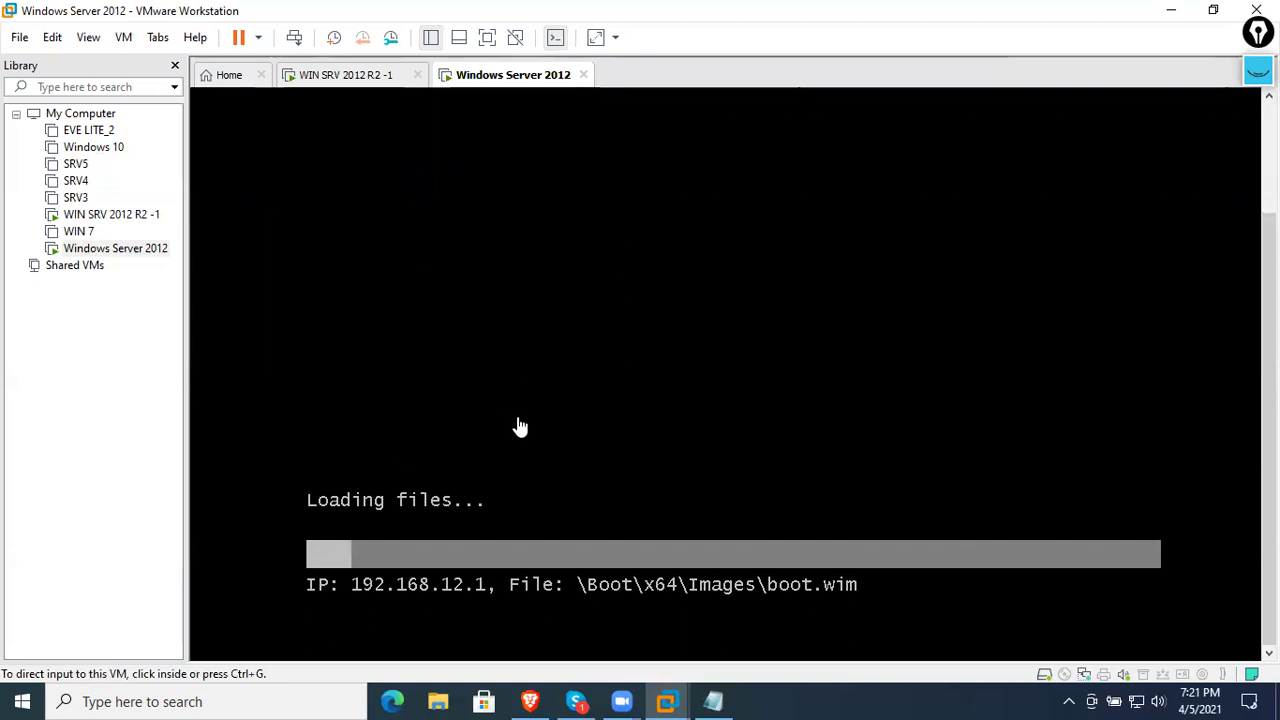
# - Check the client VM as it PXE-boots boot.wim from 192.168.12.1
pyautogui.click(323, 98)
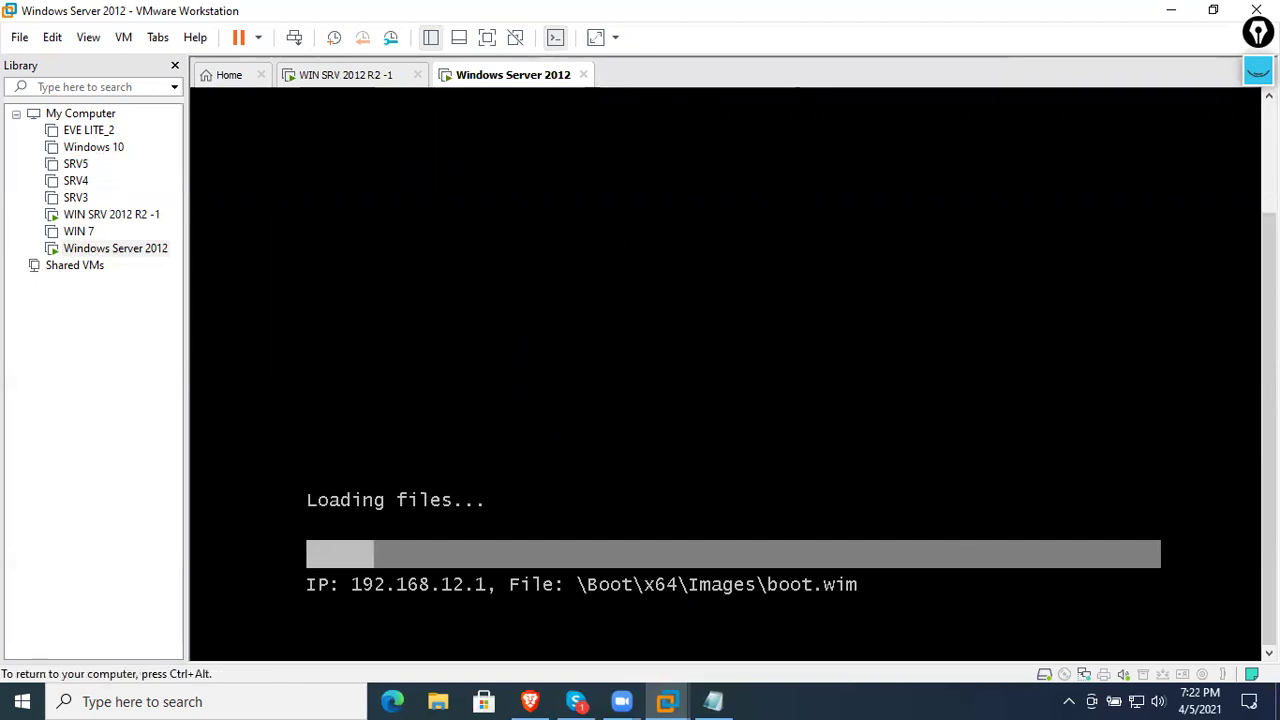
pyautogui.hotkey('ctrl', 'alt')
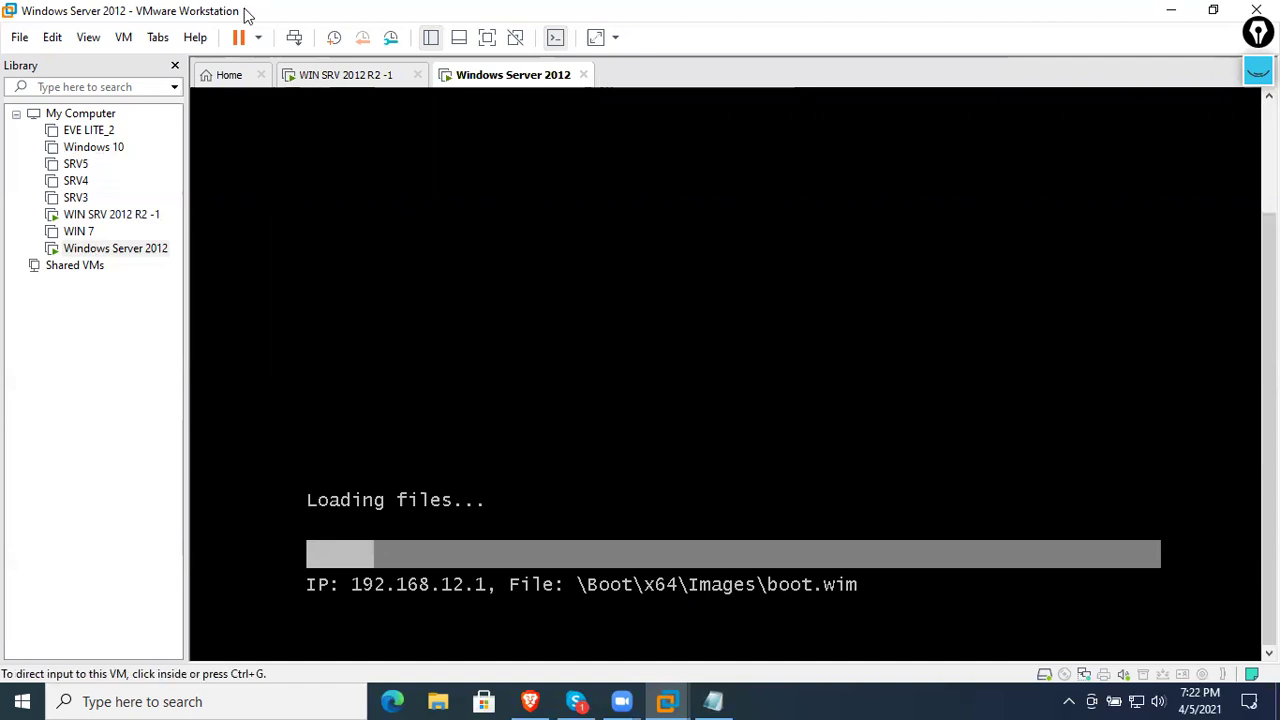
pyautogui.click(332, 89)
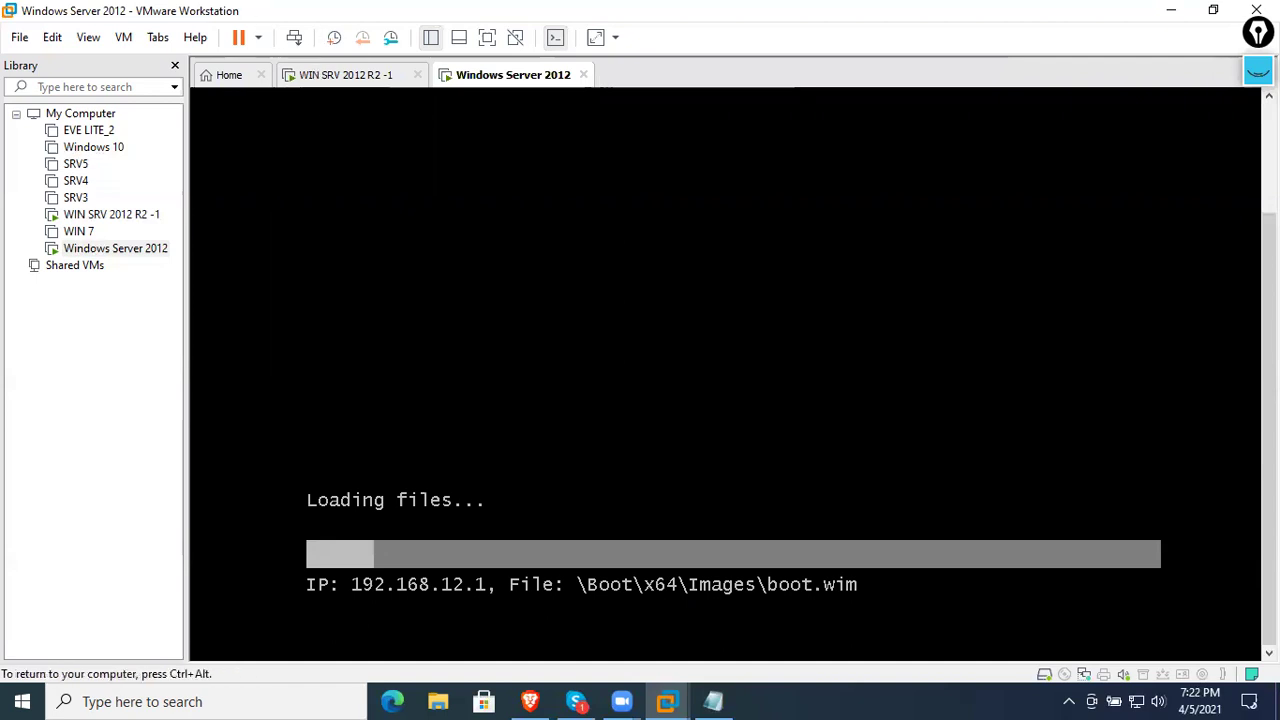
pyautogui.hotkey('ctrl', 'alt')
# - Start adding a boot image on the WDS server, cancel the wizard, and glance at the client VM
pyautogui.click(339, 80)
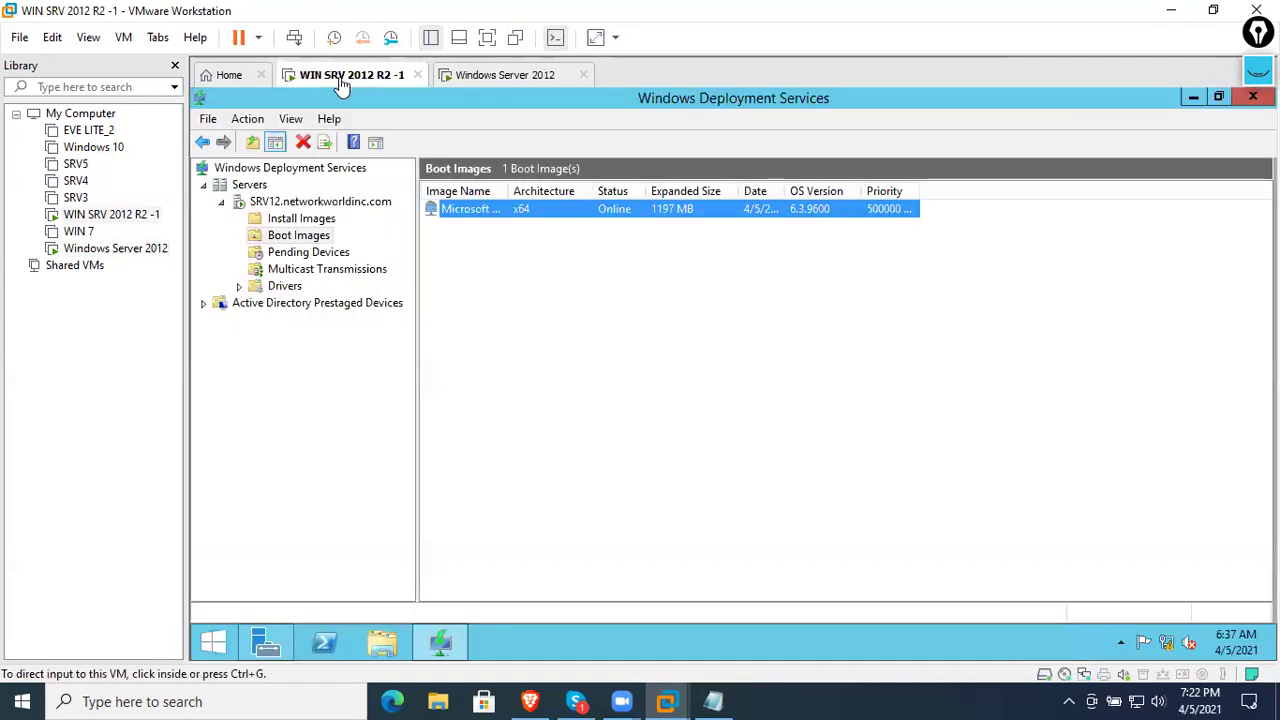
pyautogui.click(330, 236)
pyautogui.rightClick(325, 243)
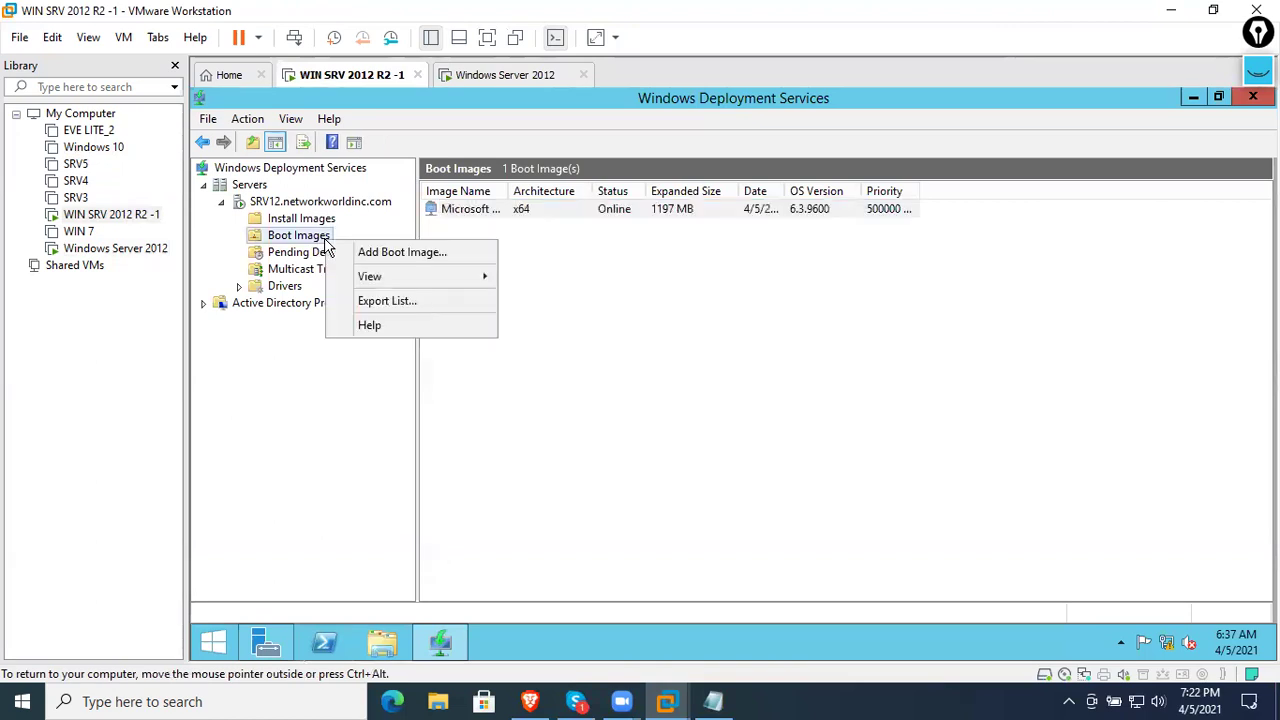
pyautogui.click(364, 252)
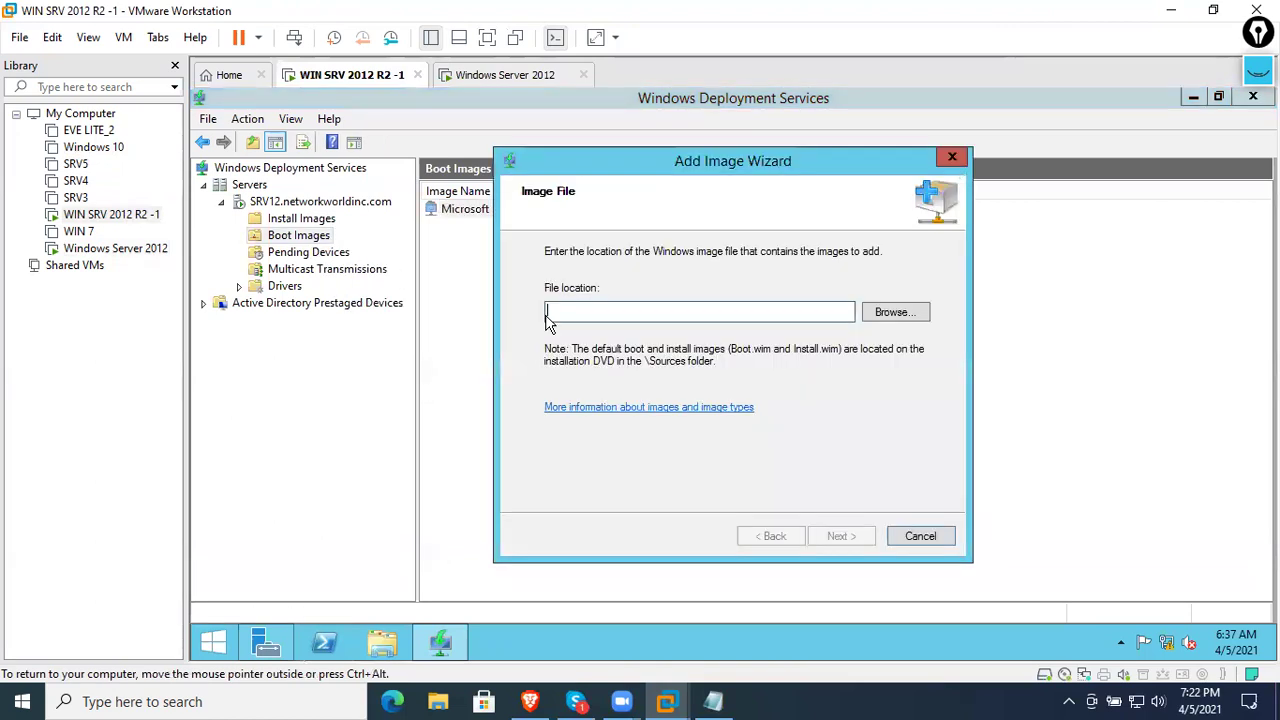
pyautogui.click(910, 535)
pyautogui.click(748, 401)
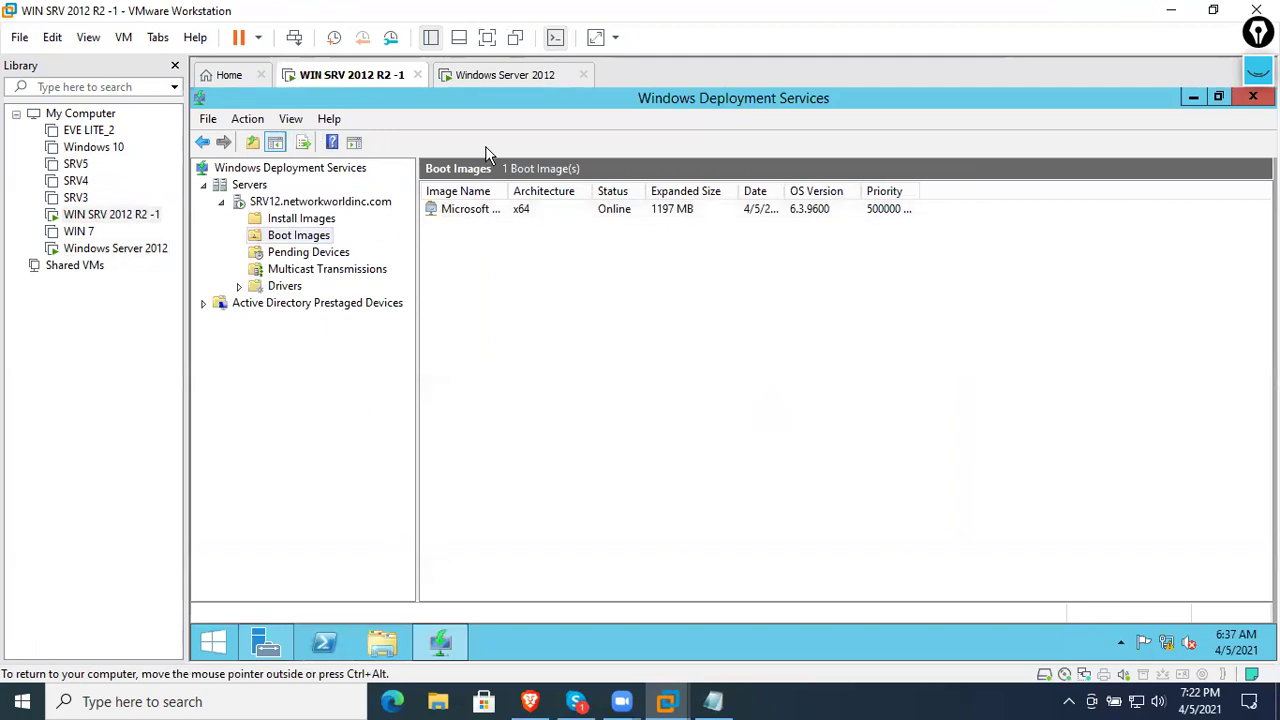
pyautogui.click(504, 78)
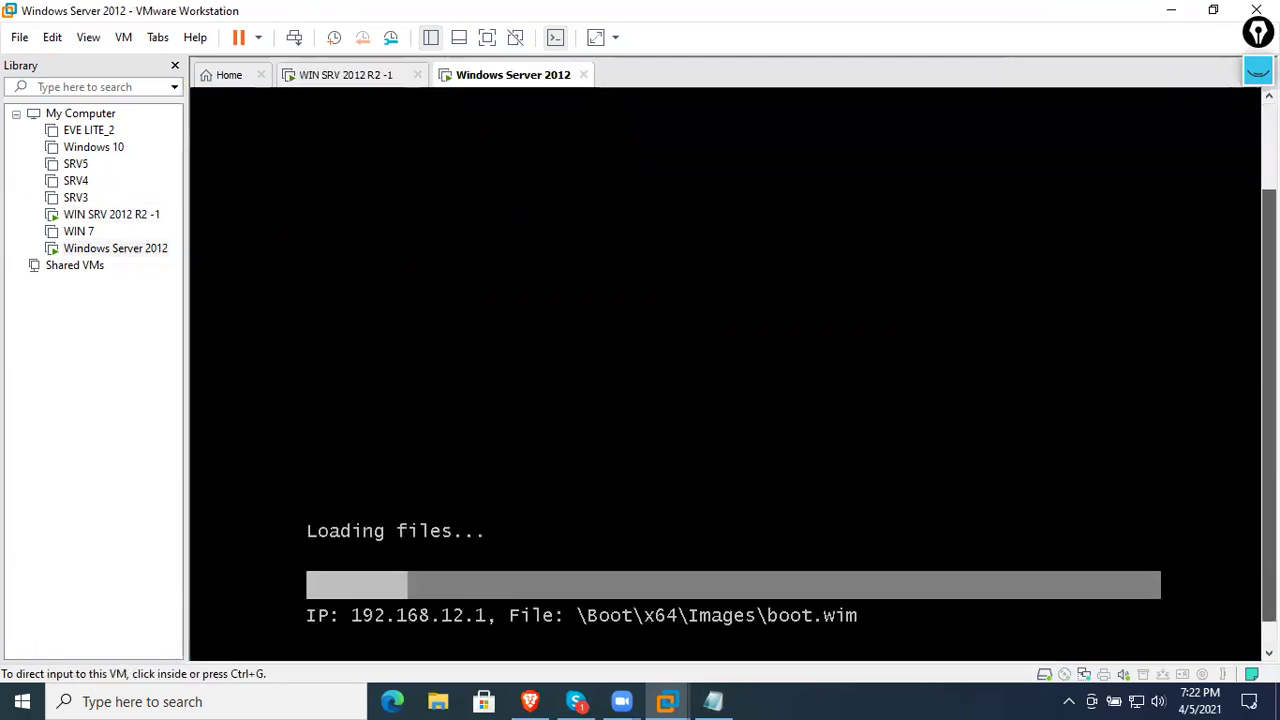
pyautogui.click(340, 78)
# - Point the server VM's CD/DVD drive to the win7 activated ISO in E:\BACKUP DATA\RHEL 8.2 ISO
pyautogui.rightClick(341, 82)
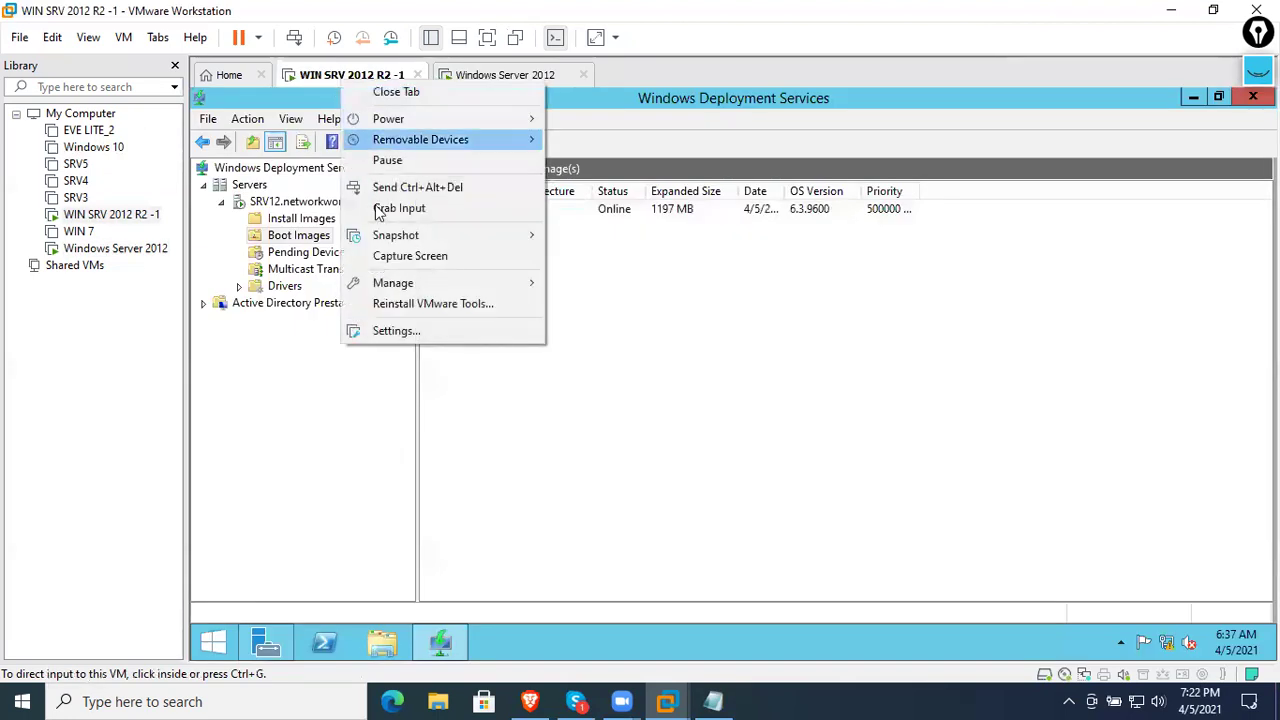
pyautogui.click(410, 333)
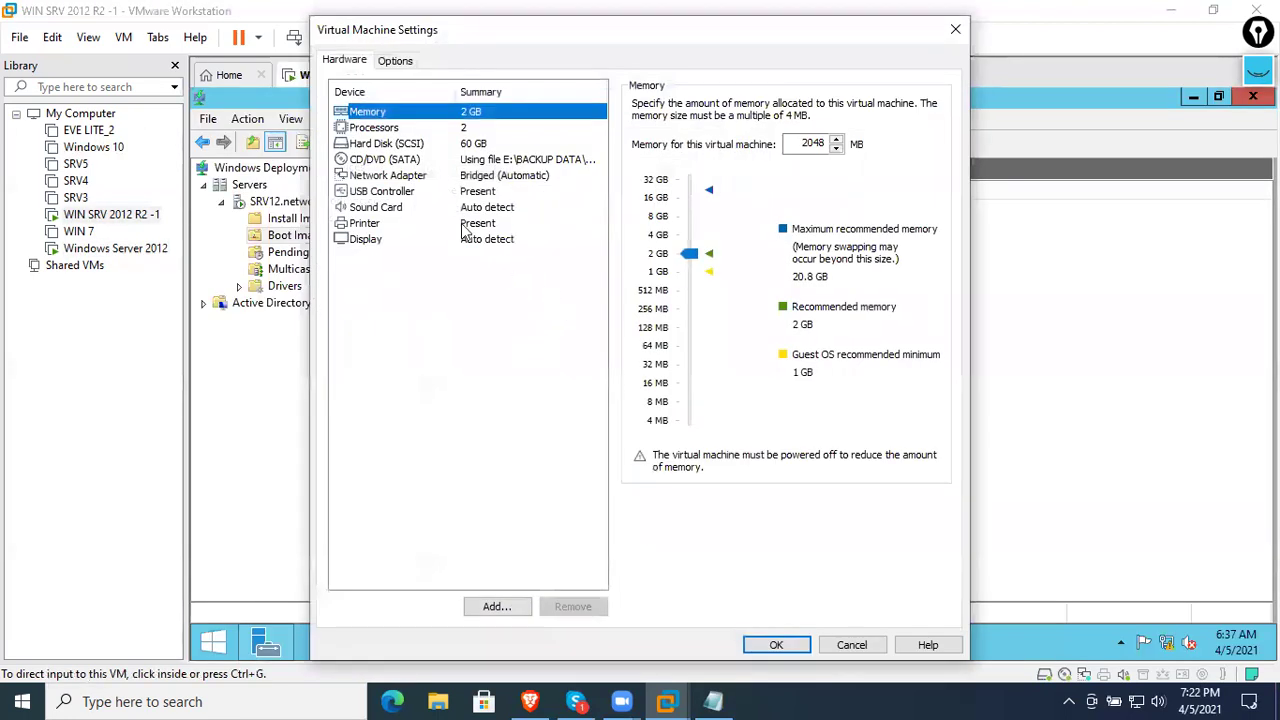
pyautogui.click(425, 162)
pyautogui.click(888, 246)
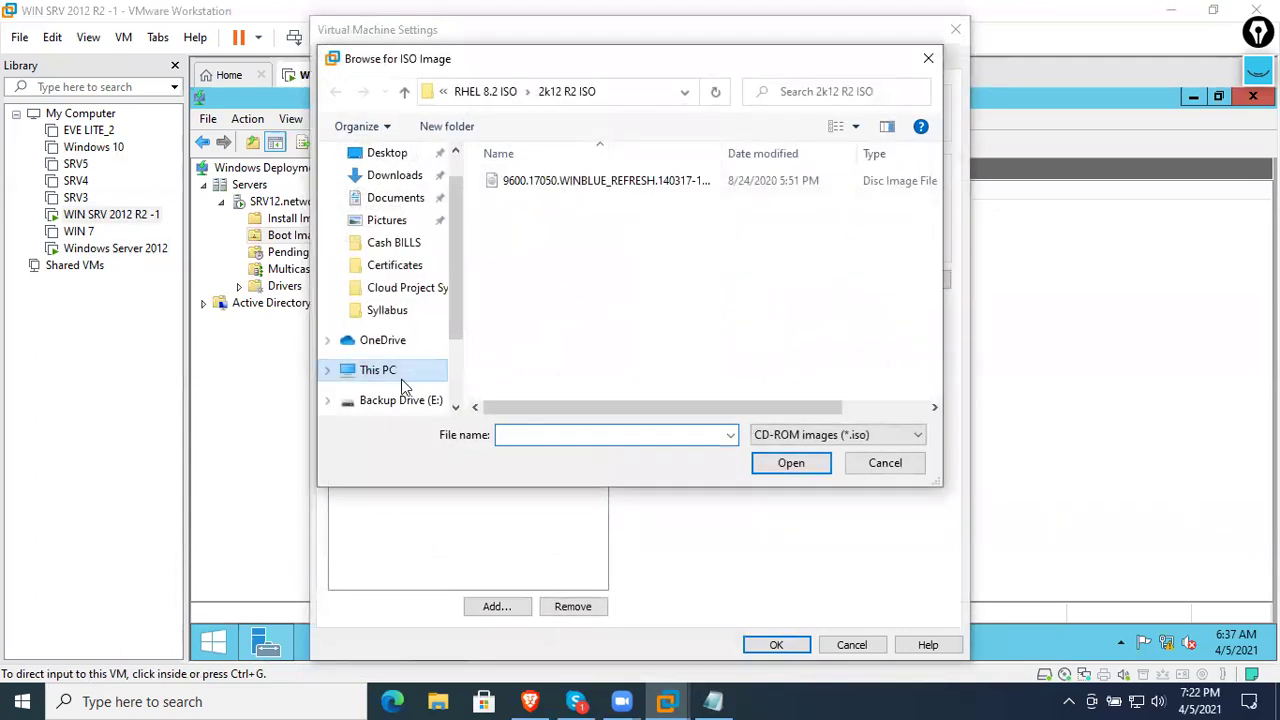
pyautogui.click(412, 400)
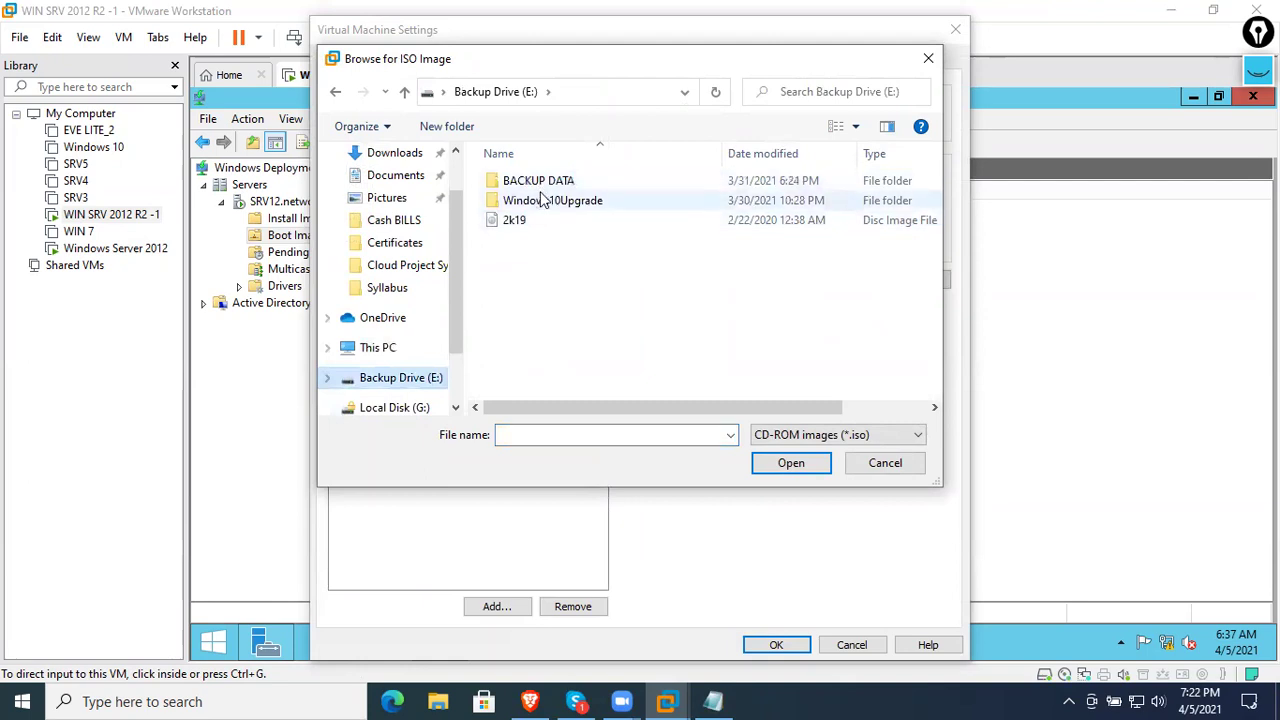
pyautogui.doubleClick(535, 180)
pyautogui.doubleClick(543, 278)
pyautogui.scroll(-2, 538, 293)
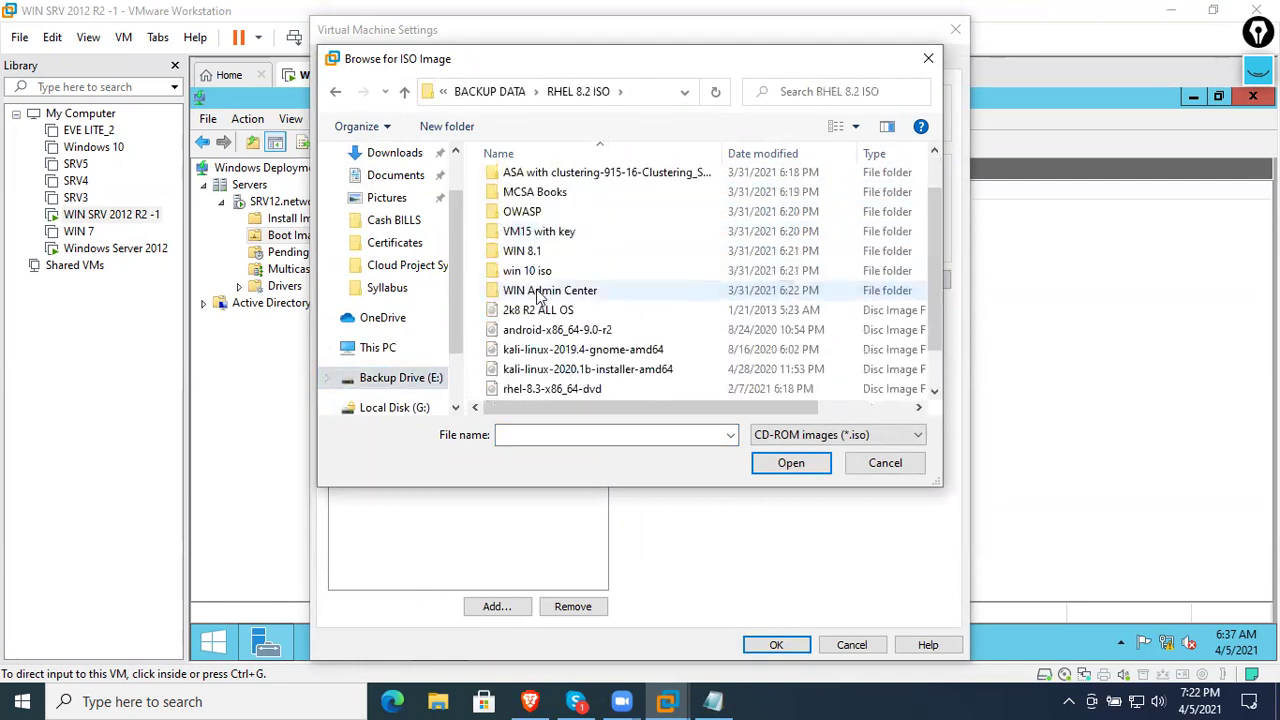
pyautogui.scroll(-1, 538, 293)
pyautogui.click(545, 389)
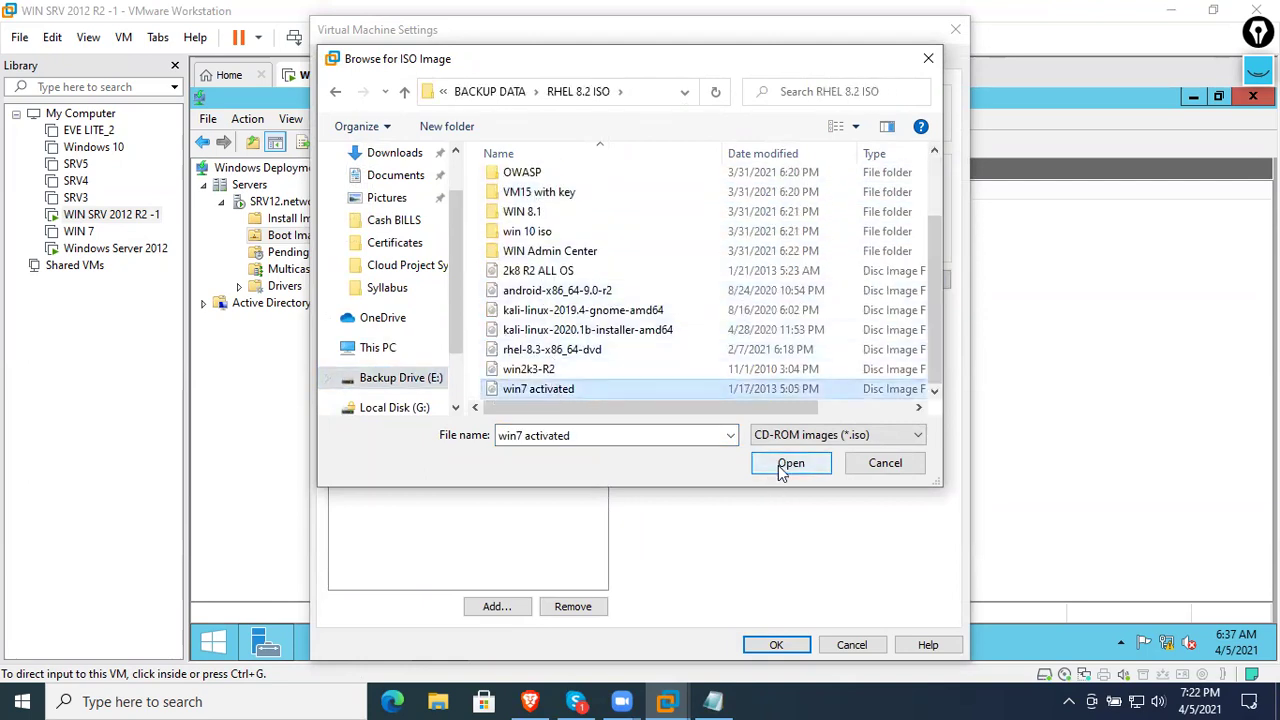
pyautogui.click(790, 463)
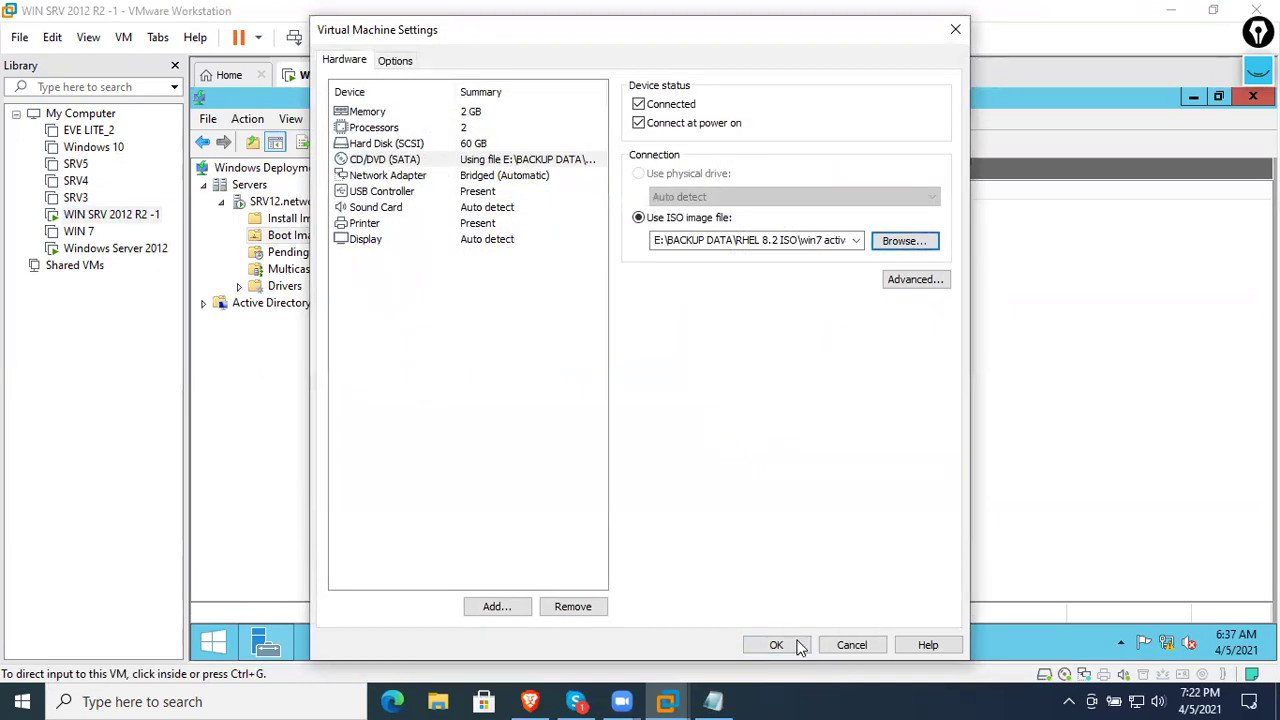
pyautogui.click(798, 646)
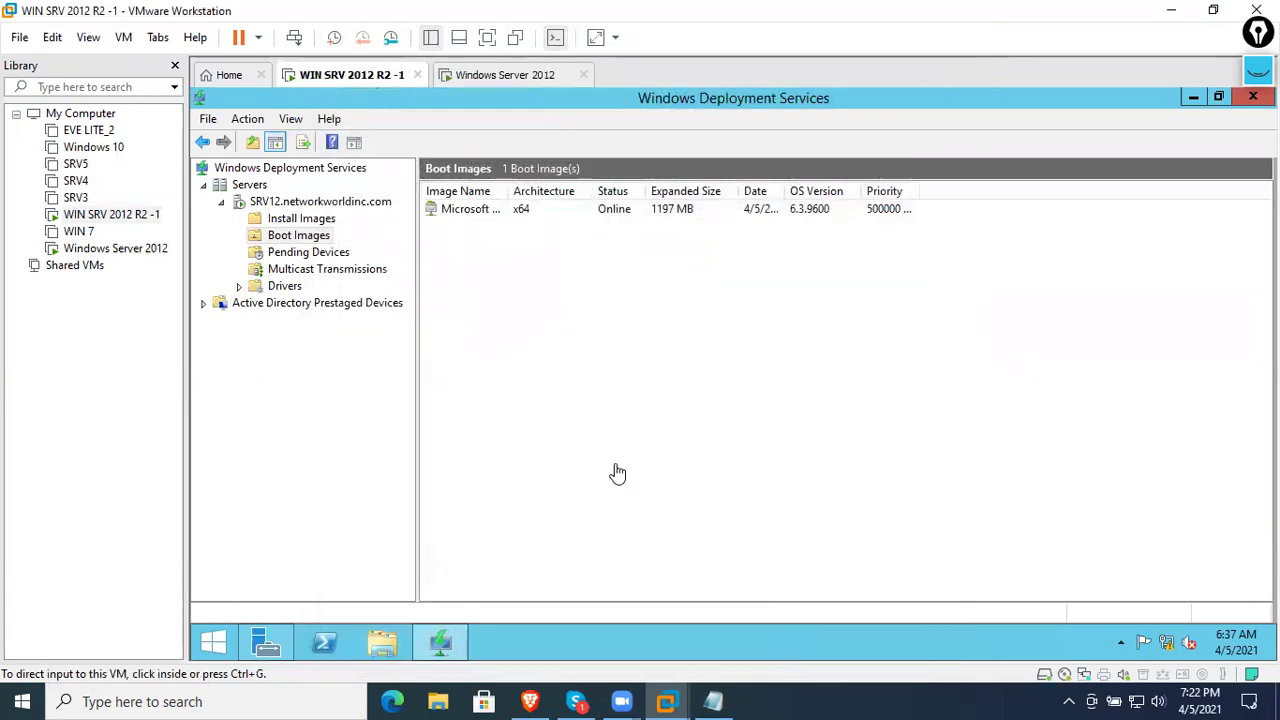
# - Open the Windows 7 DVD on the server and select the WDS Boot Images node
pyautogui.click(385, 642)
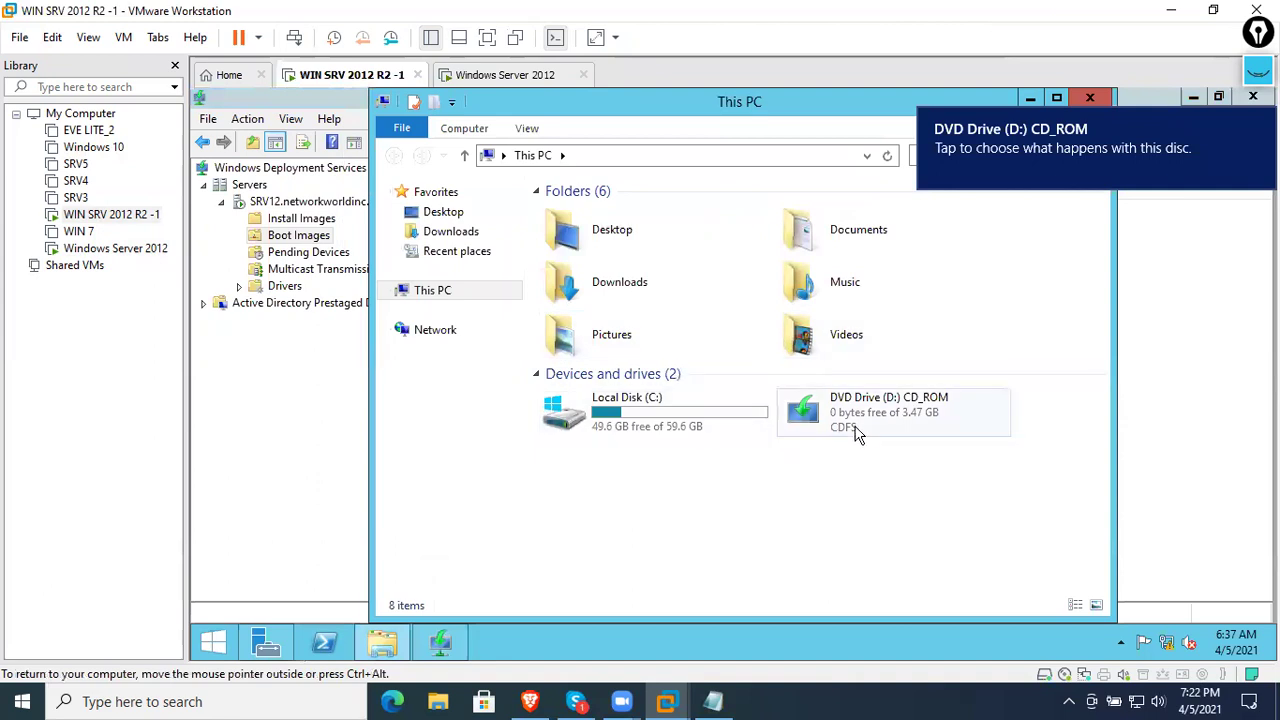
pyautogui.doubleClick(856, 430)
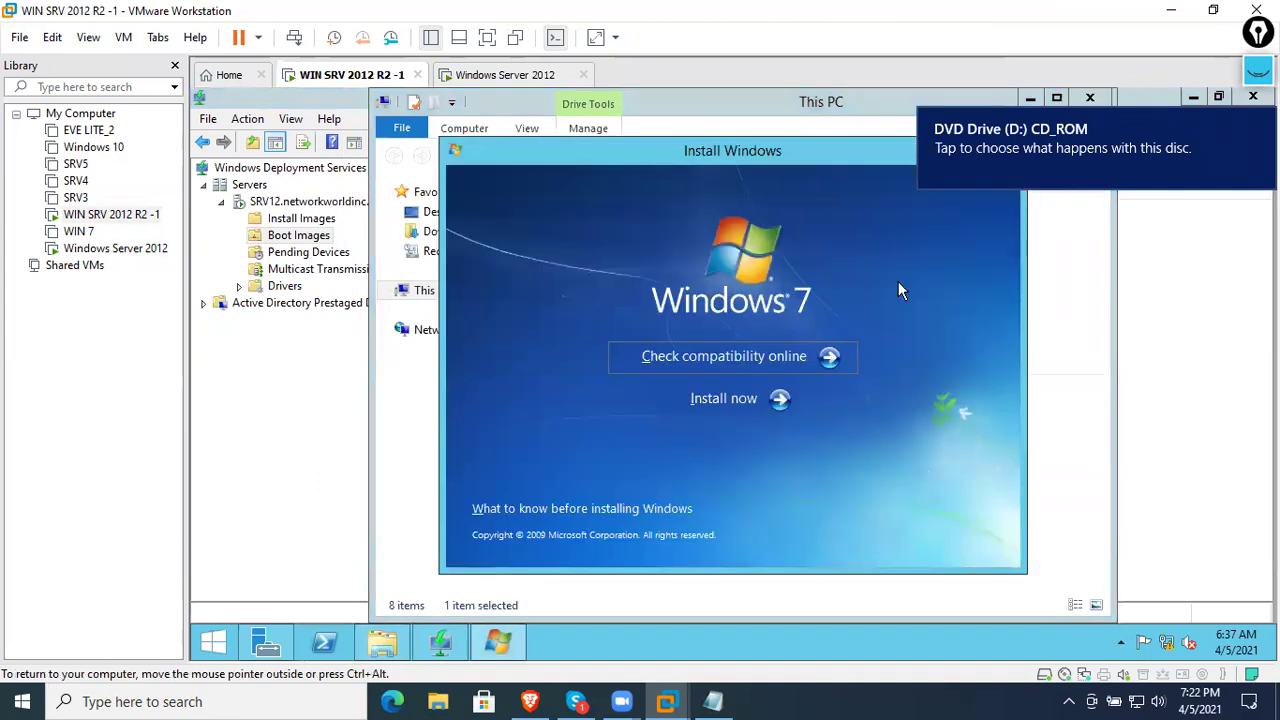
pyautogui.click(297, 221)
pyautogui.rightClick(297, 221)
pyautogui.click(298, 235)
pyautogui.rightClick(306, 238)
# - Add the DVD's BOOT.WIM as the Microsoft Windows Setup (x86) boot image
pyautogui.click(366, 249)
pyautogui.click(892, 389)
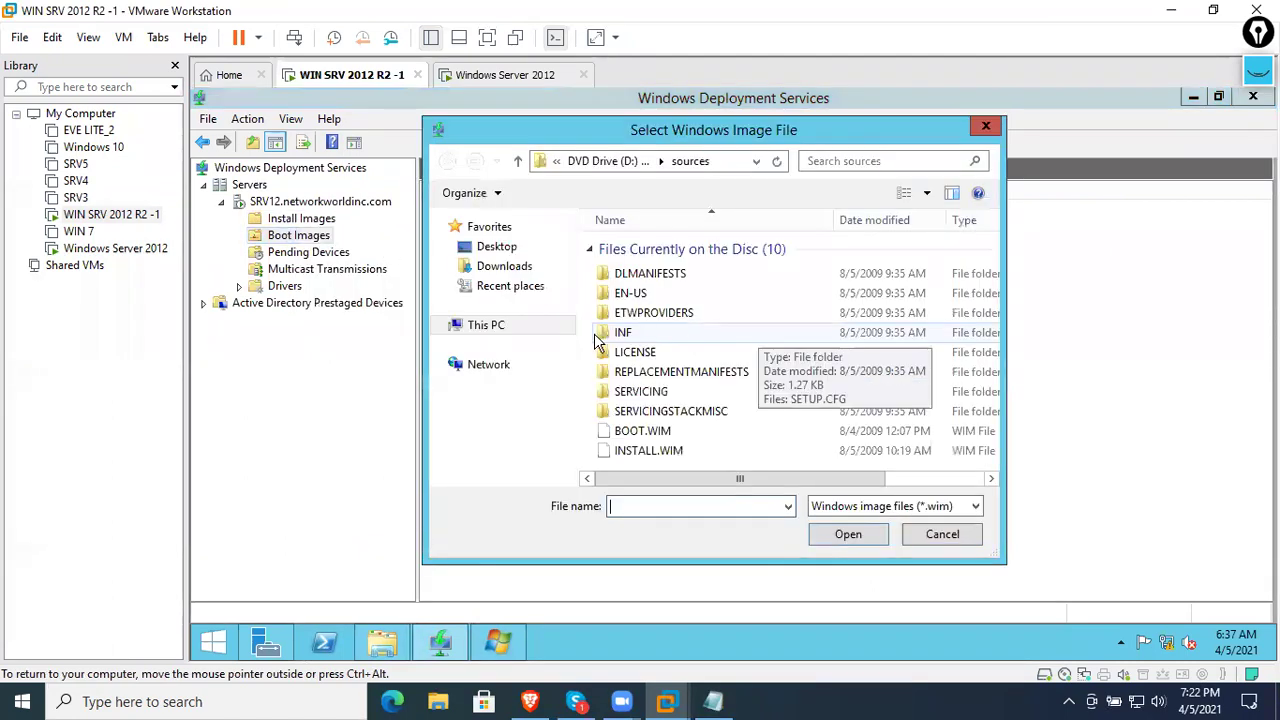
pyautogui.doubleClick(651, 432)
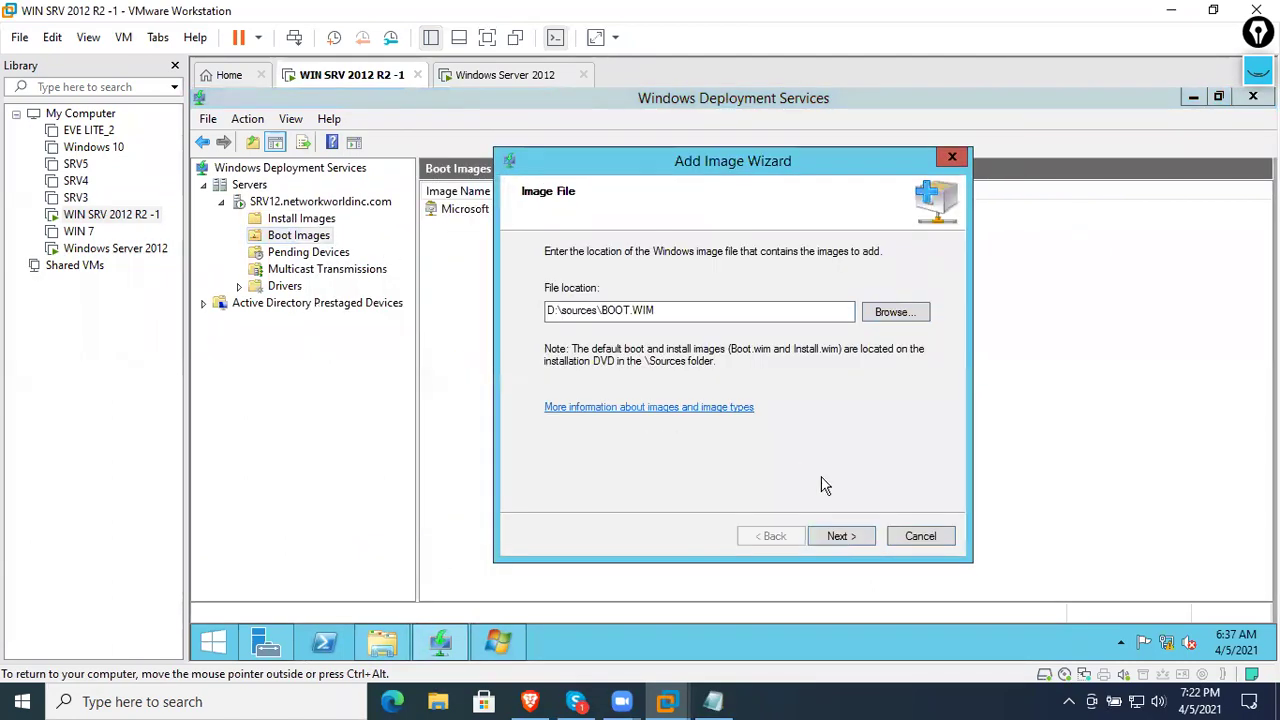
pyautogui.click(840, 533)
pyautogui.moveTo(709, 309); pyautogui.dragTo(433, 302)
pyautogui.click(705, 350)
pyautogui.click(701, 306)
pyautogui.click(840, 540)
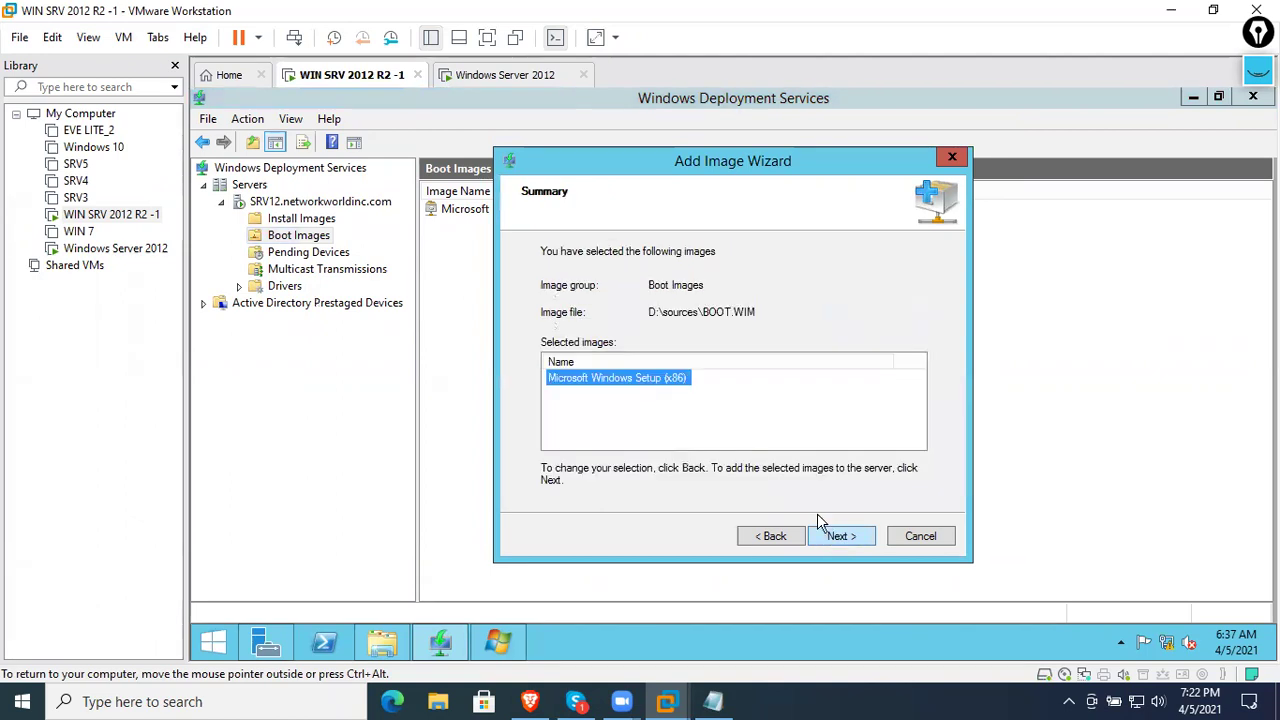
pyautogui.click(840, 535)
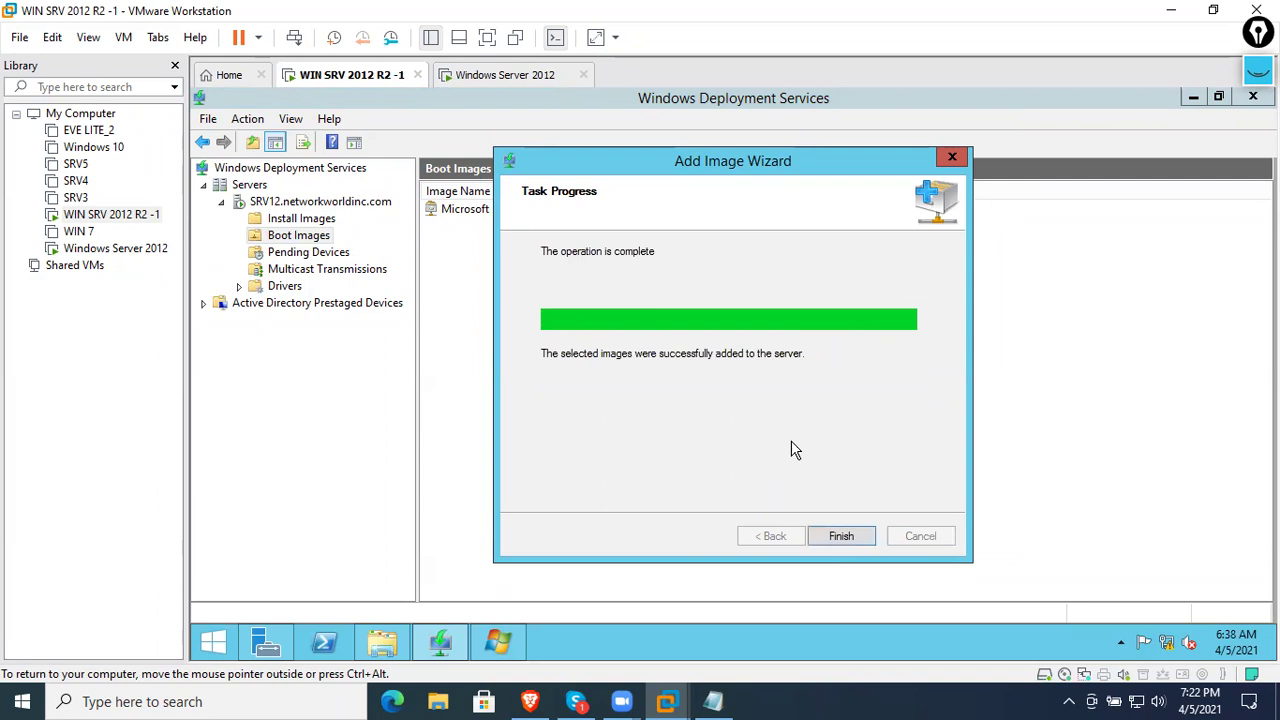
pyautogui.click(839, 535)
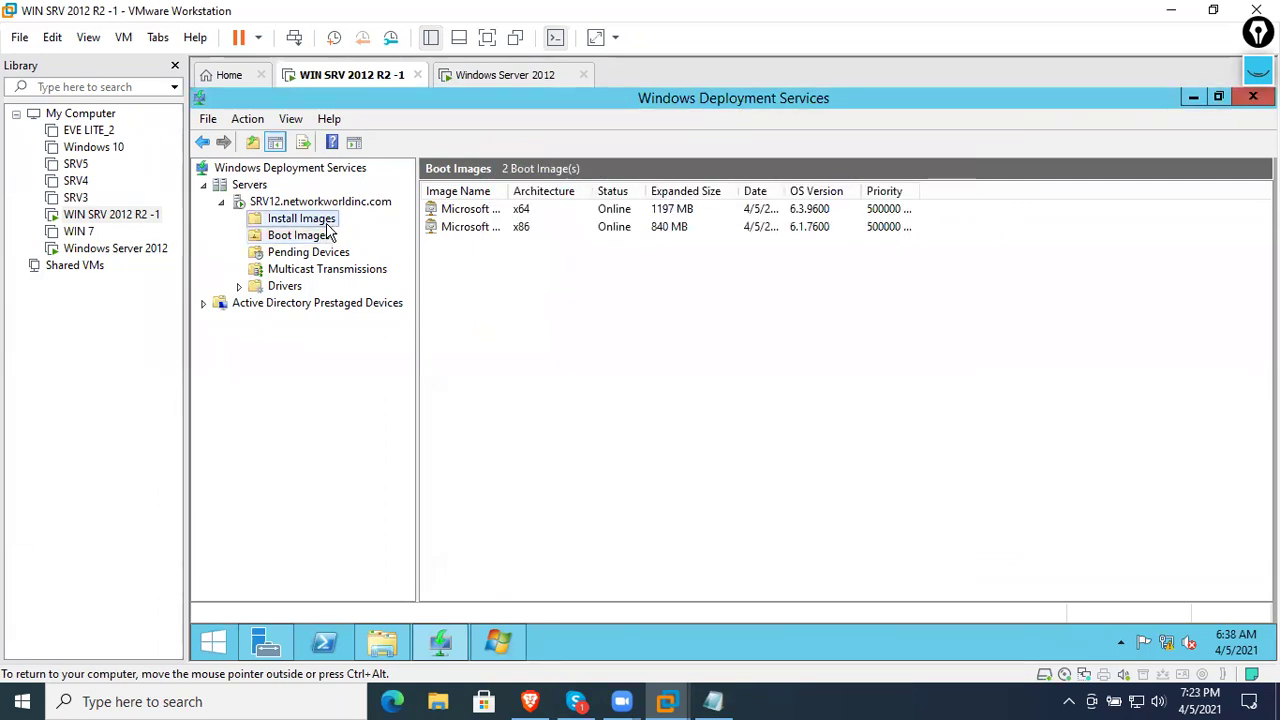
# - Switch to the Windows Server 2012 client VM to watch it load boot.wim from 192.168.12.1
pyautogui.click(518, 76)
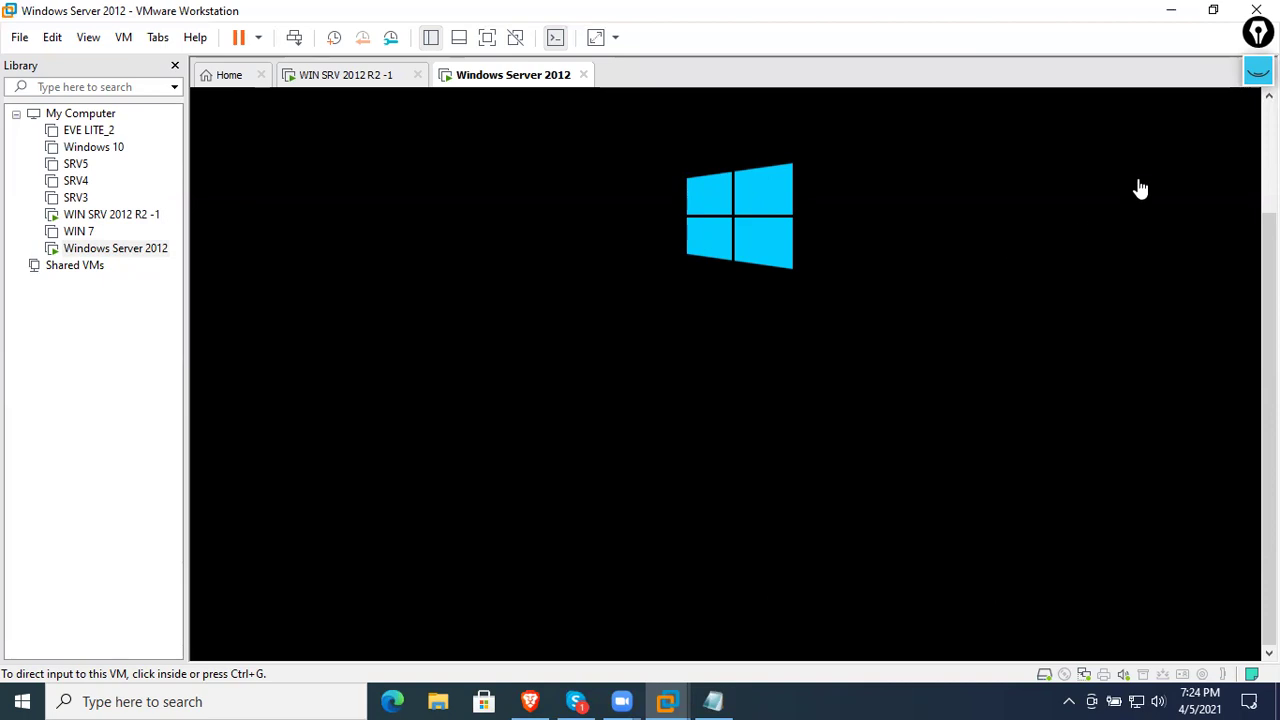
# - Handwrite Boot.wim and Install.wim notes over the WDS setup screen, then erase all annotations
pyautogui.click(1256, 72)
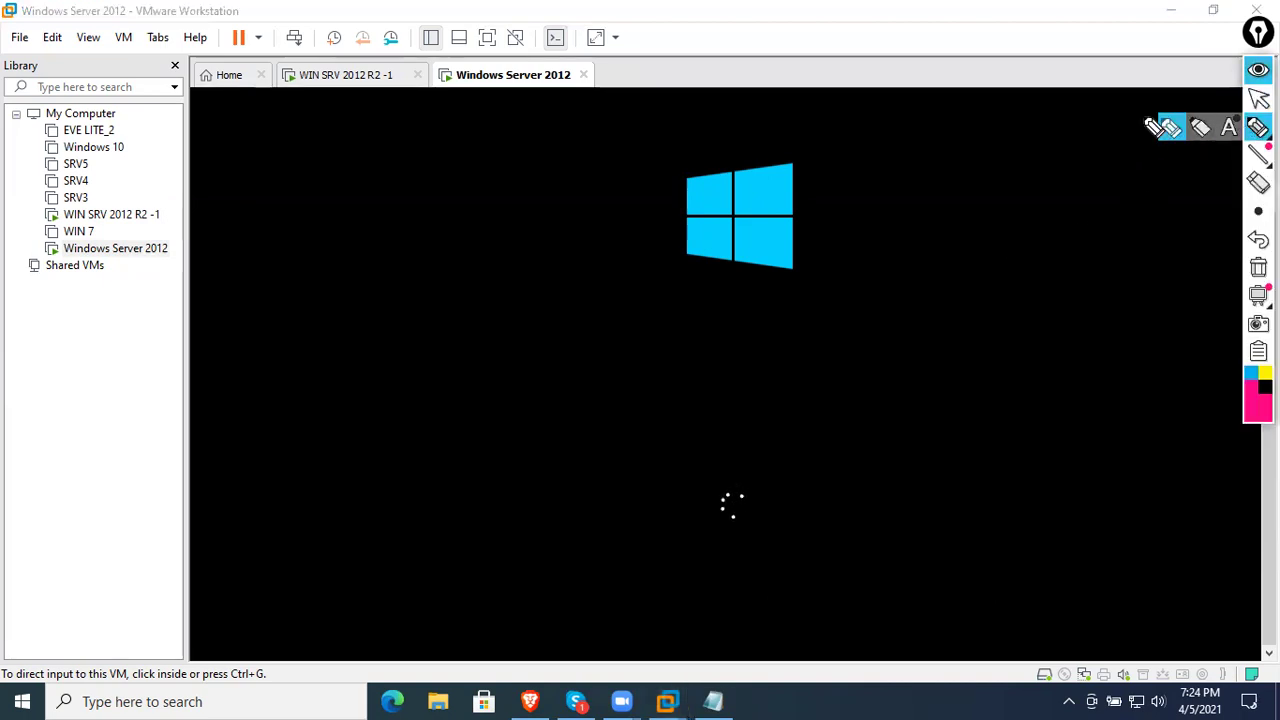
pyautogui.moveTo(322, 255)
pyautogui.mouseDown()
pyautogui.moveTo(337, 294)
pyautogui.moveTo(400, 291)
pyautogui.moveTo(418, 226)
pyautogui.moveTo(449, 243)
pyautogui.moveTo(474, 220)
pyautogui.moveTo(497, 229)
pyautogui.moveTo(534, 186)
pyautogui.mouseUp()
pyautogui.moveTo(346, 374)
pyautogui.mouseDown()
pyautogui.moveTo(380, 380)
pyautogui.moveTo(471, 294)
pyautogui.moveTo(632, 212)
pyautogui.mouseUp()
pyautogui.moveTo(447, 357)
pyautogui.mouseDown()
pyautogui.moveTo(272, 447)
pyautogui.moveTo(636, 244)
pyautogui.mouseUp()
pyautogui.moveTo(293, 352)
pyautogui.mouseDown()
pyautogui.moveTo(614, 158)
pyautogui.moveTo(331, 329)
pyautogui.moveTo(455, 123)
pyautogui.mouseUp()
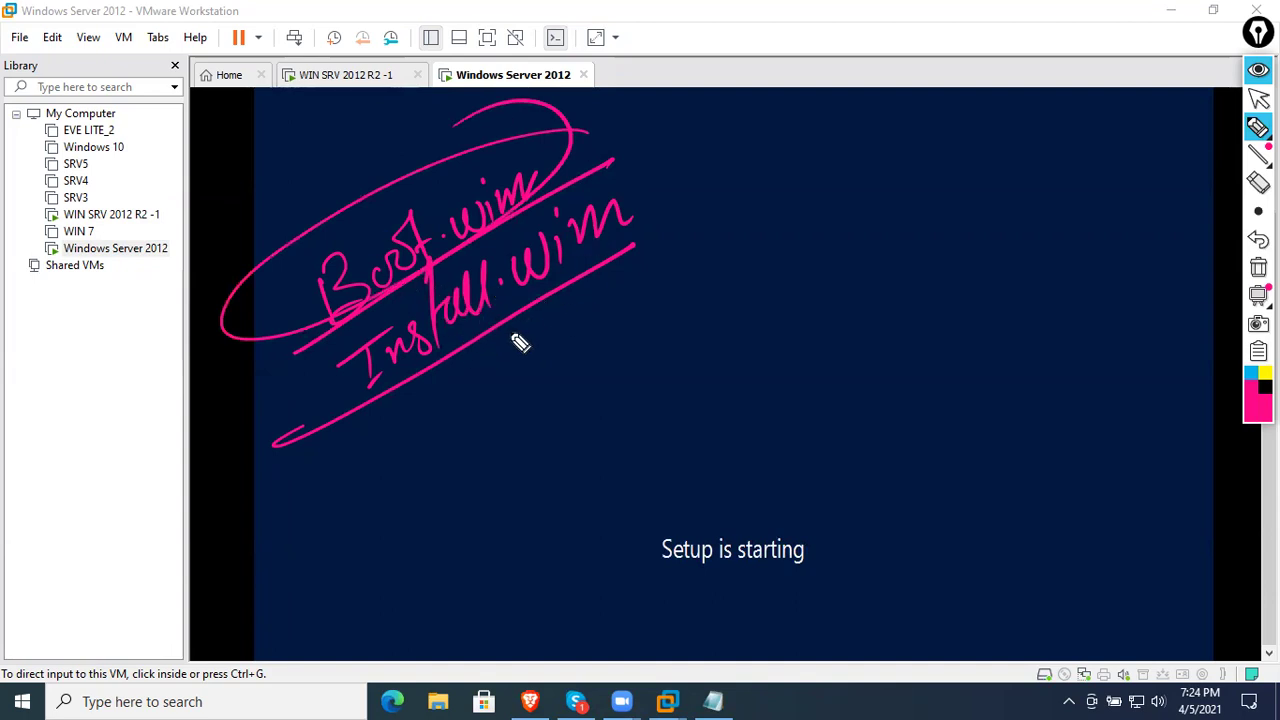
pyautogui.moveTo(655, 364); pyautogui.dragTo(680, 426)
pyautogui.moveTo(685, 343)
pyautogui.mouseDown()
pyautogui.moveTo(700, 400)
pyautogui.moveTo(826, 366)
pyautogui.moveTo(686, 486)
pyautogui.moveTo(609, 443)
pyautogui.mouseUp()
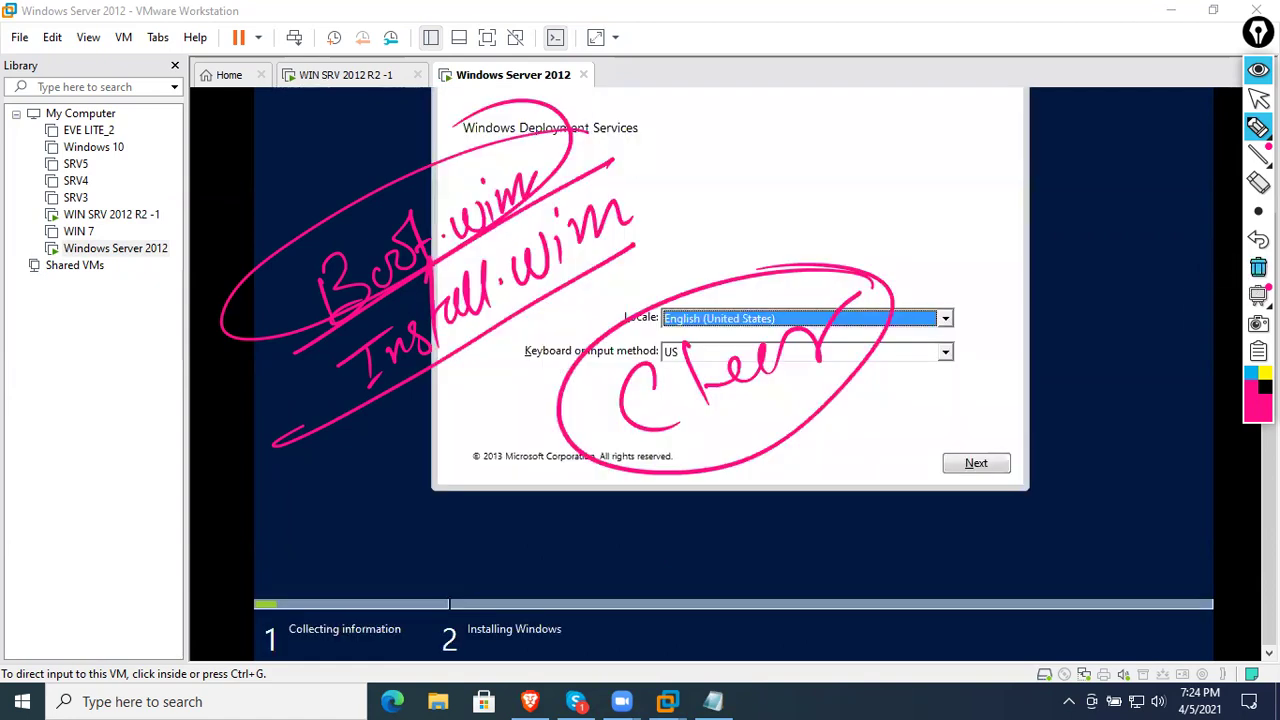
pyautogui.click(1258, 267)
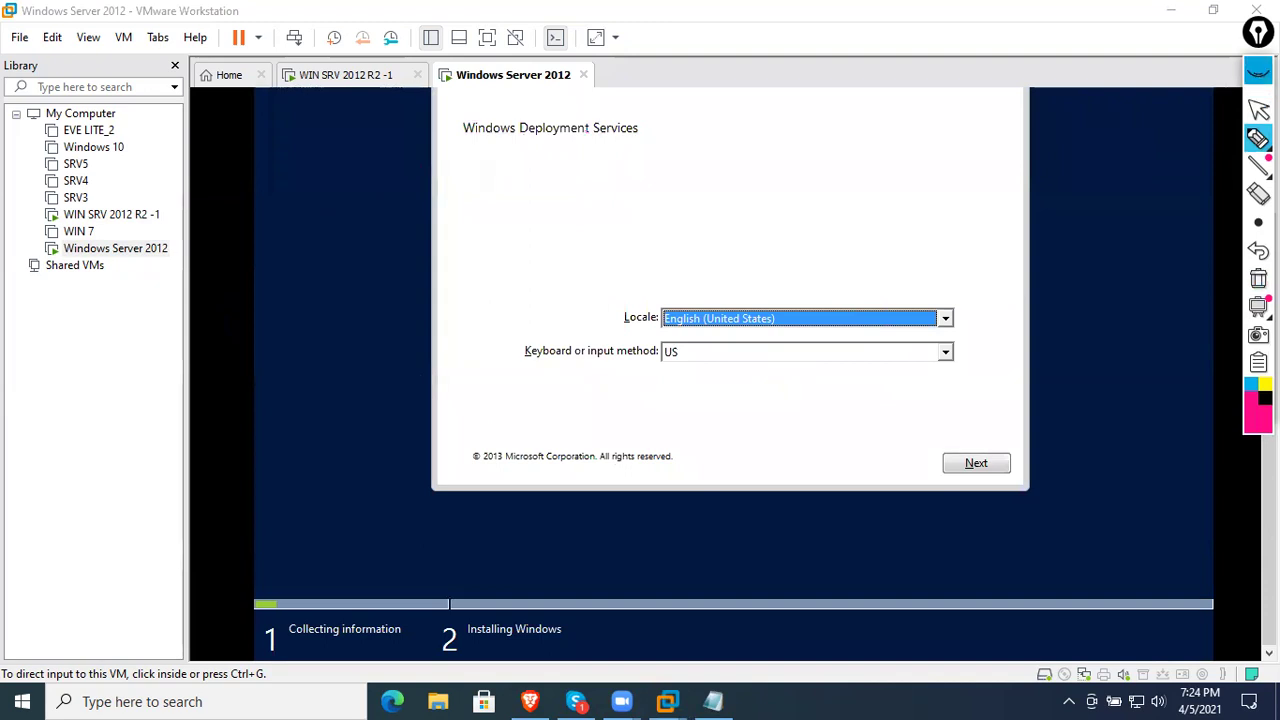
# - Put away the pen tools and accept the English (United States) locale with US keyboard
pyautogui.click(1258, 108)
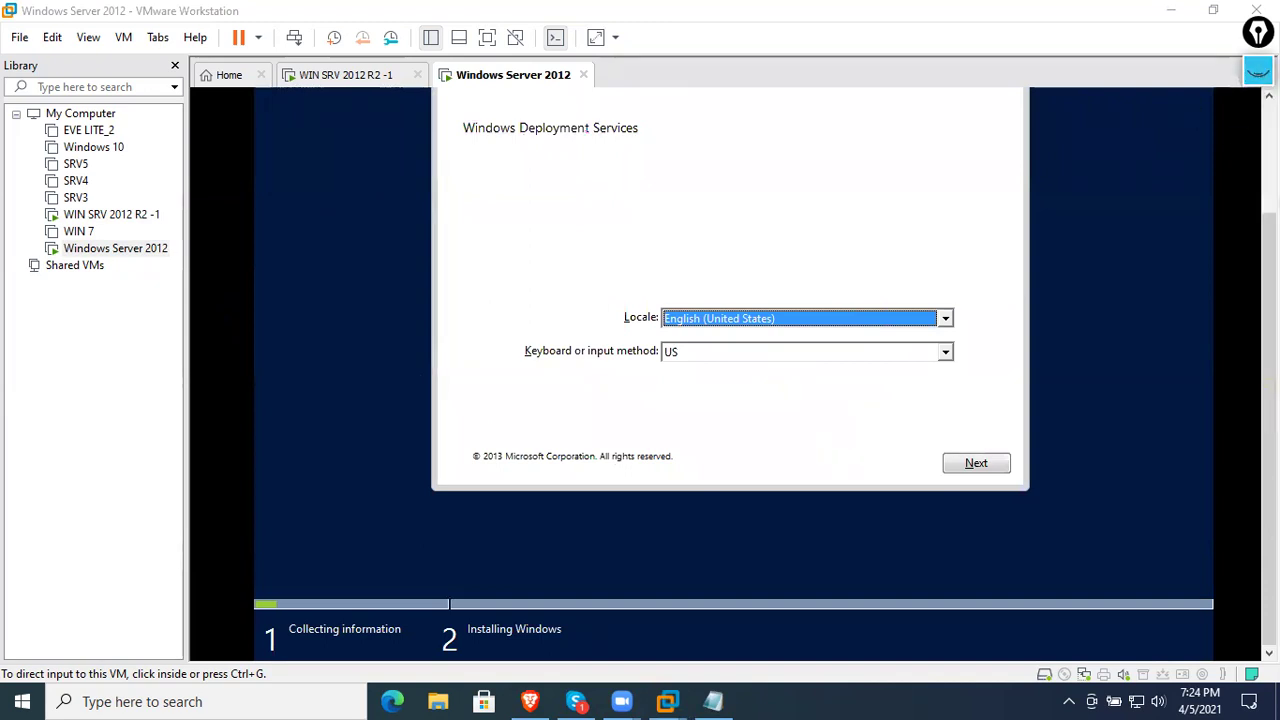
pyautogui.scroll(1, 1178, 107)
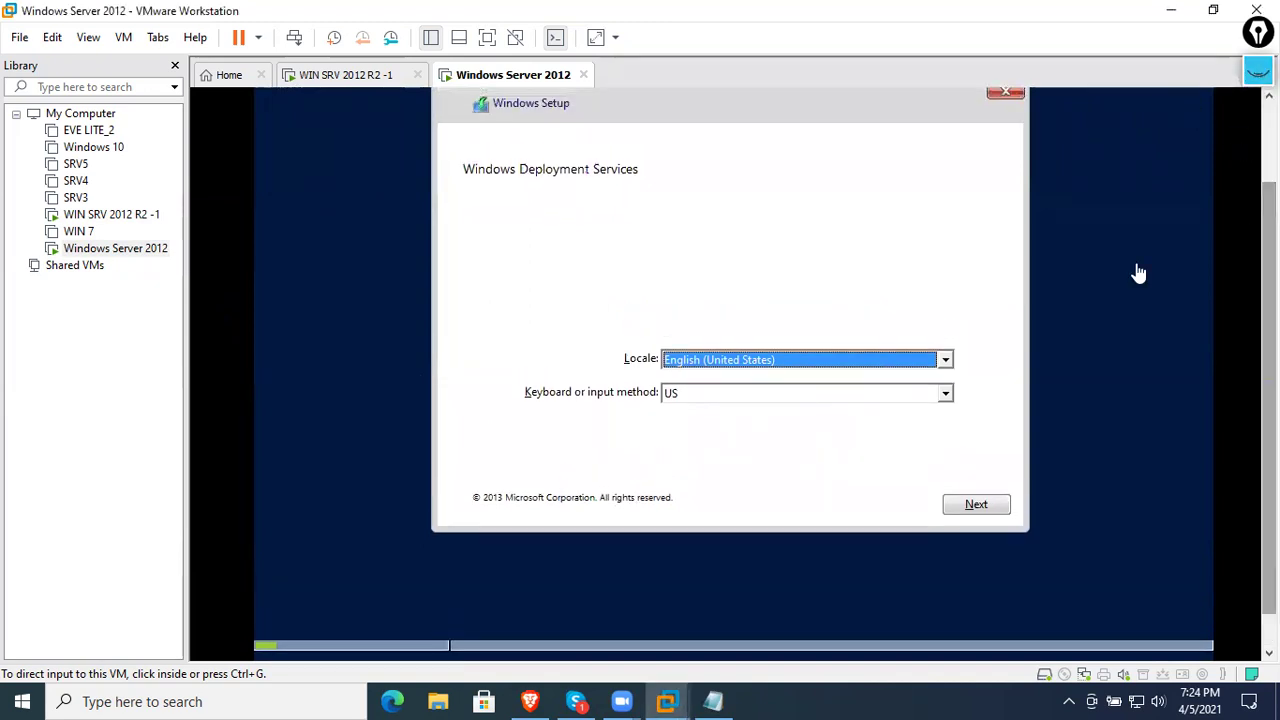
pyautogui.click(968, 506)
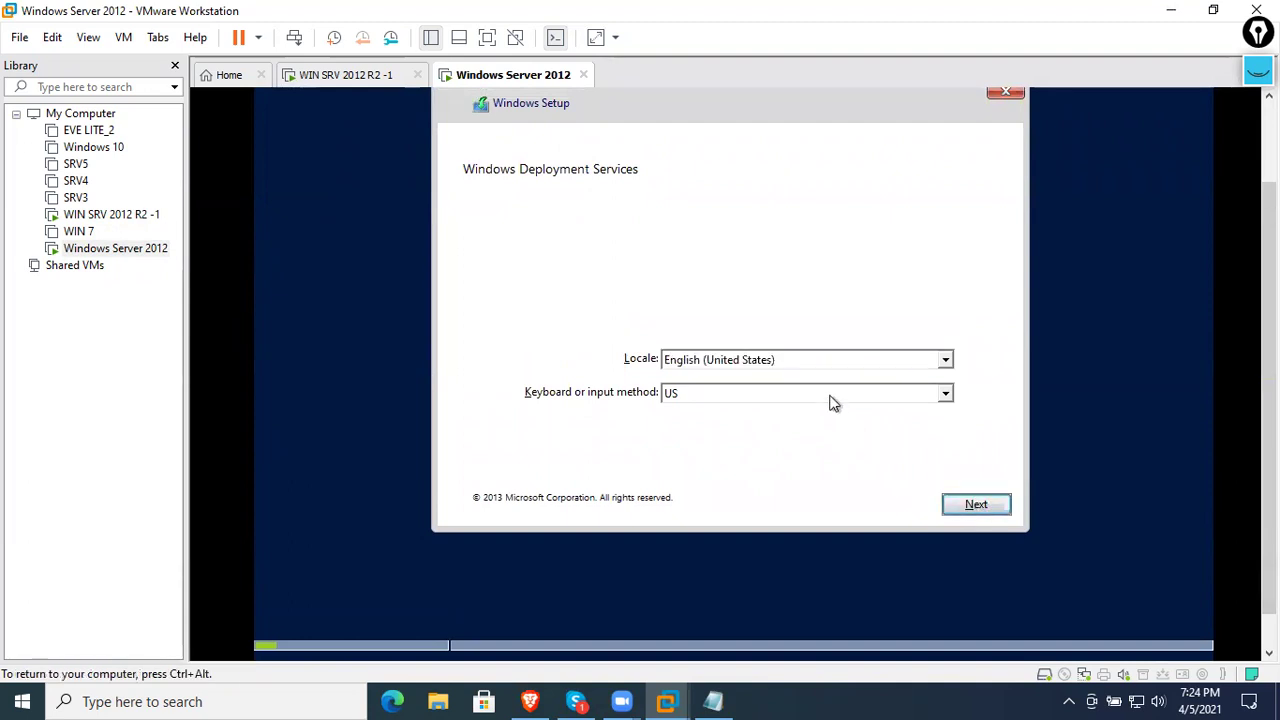
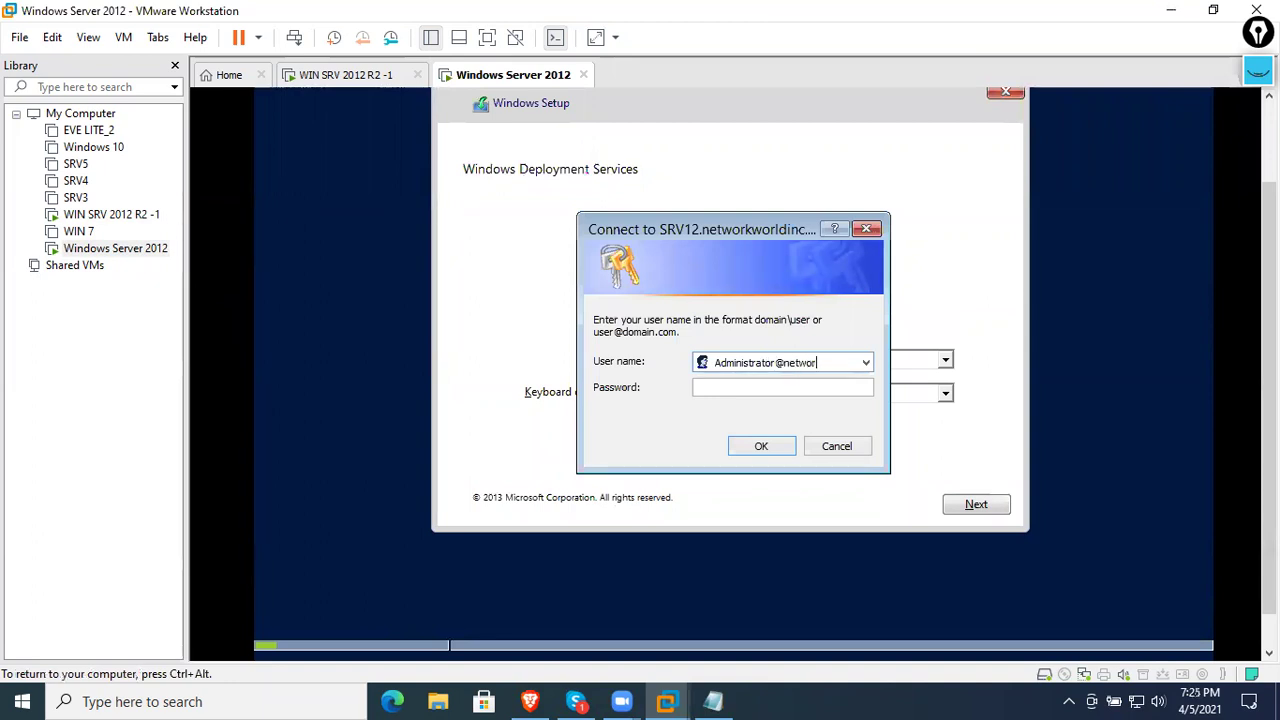
# - Enter the domain administrator's user name and password in the WDS connect prompt
pyautogui.click(740, 387)
pyautogui.write('*****')
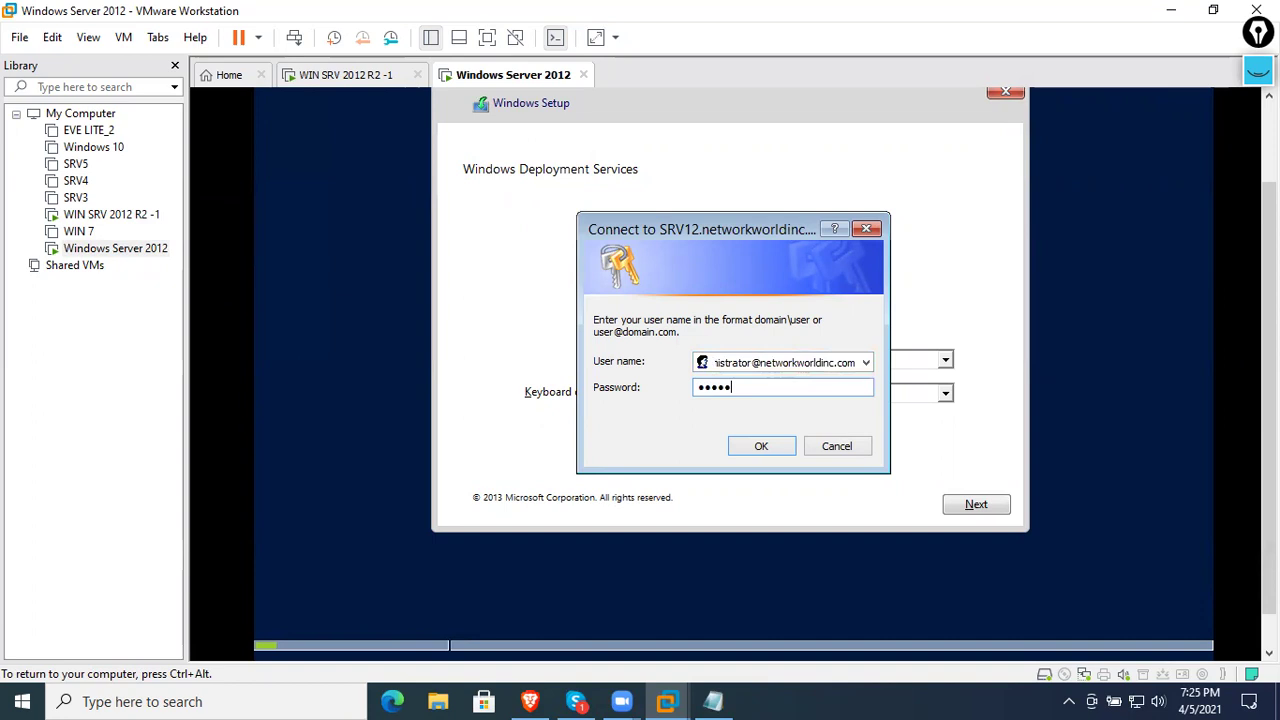
pyautogui.press('BackSpace')
pyautogui.press('BackSpace')
pyautogui.write('******')
# - Sign in from the client, then return to the server VM and inspect its empty Install Images node
pyautogui.click(758, 444)
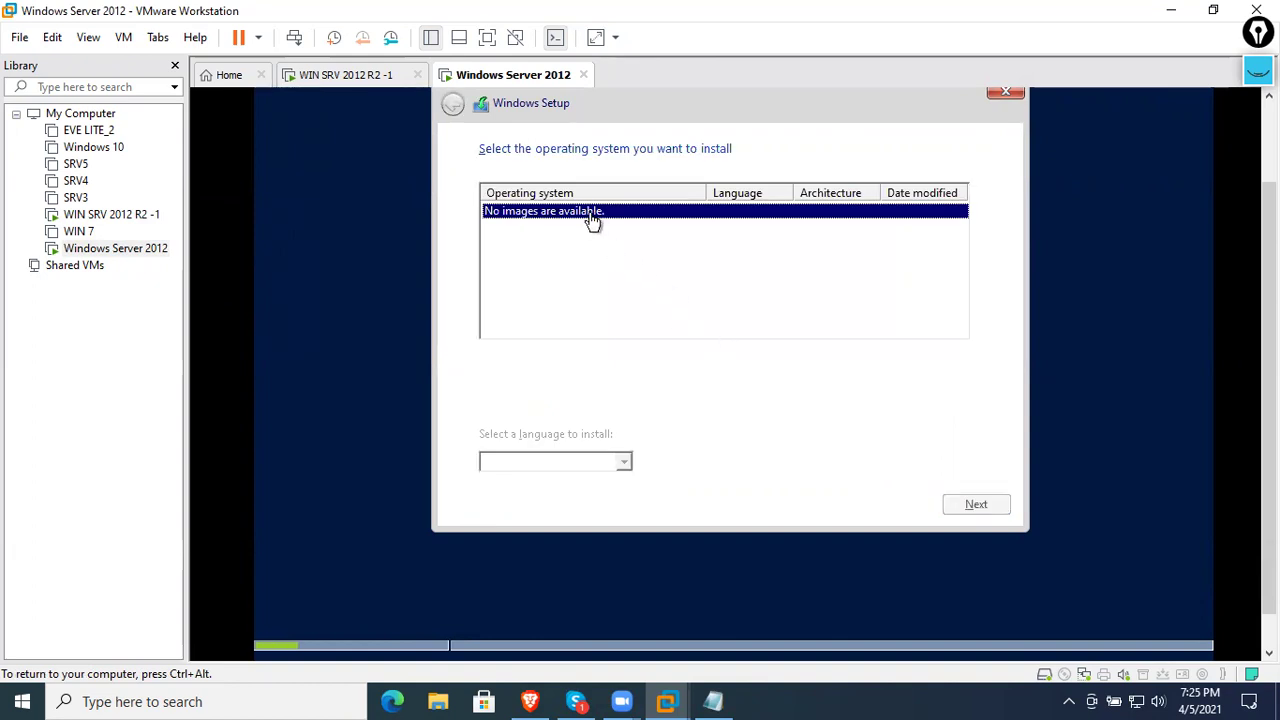
pyautogui.hotkey('ctrl', 'alt')
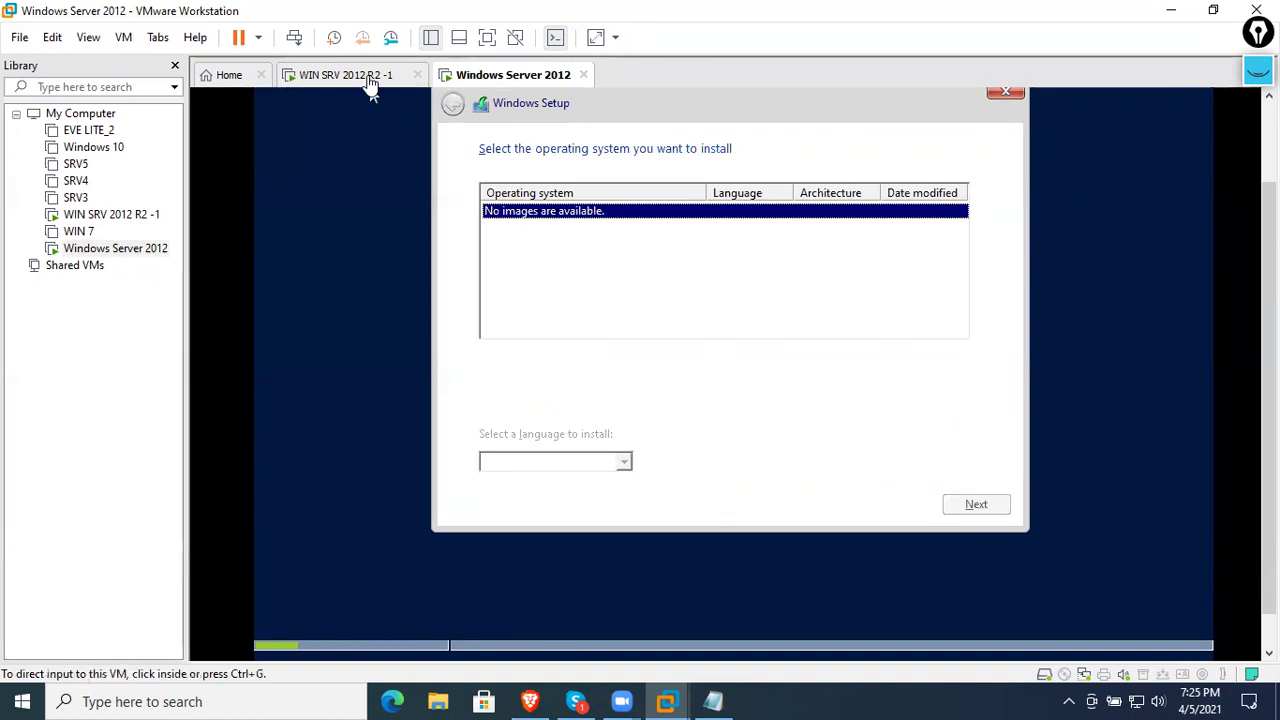
pyautogui.click(370, 86)
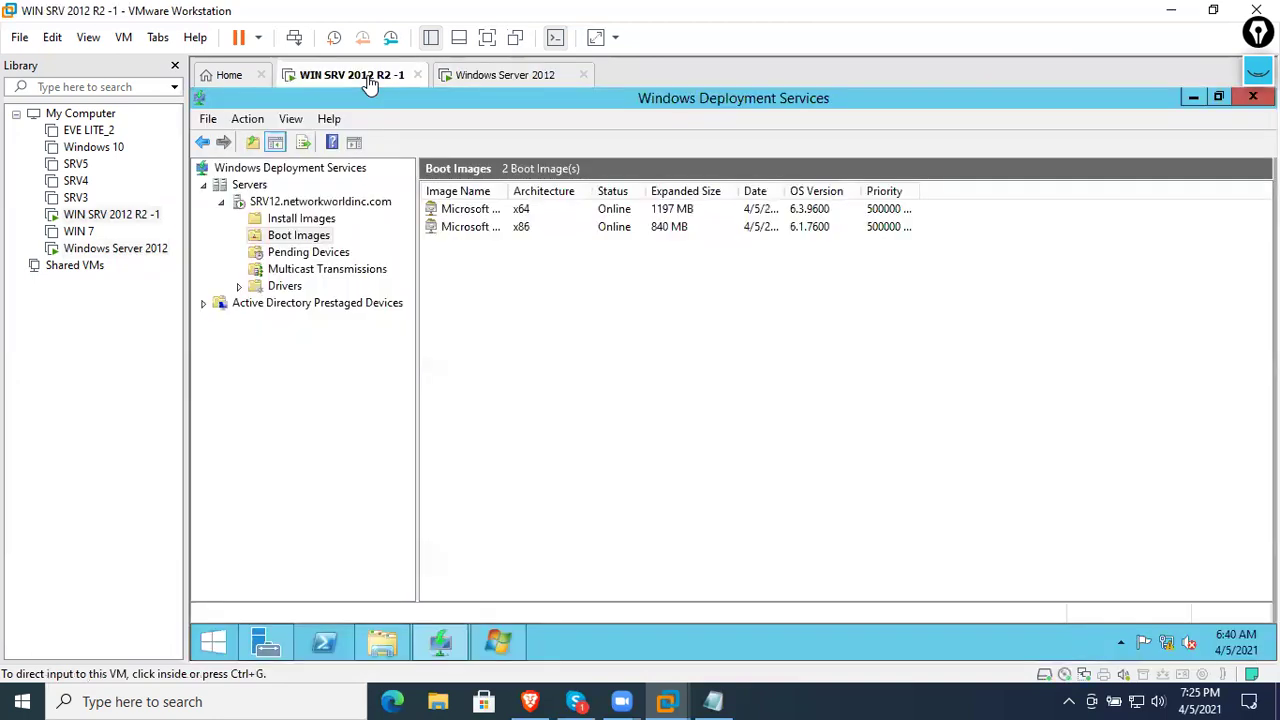
pyautogui.click(324, 224)
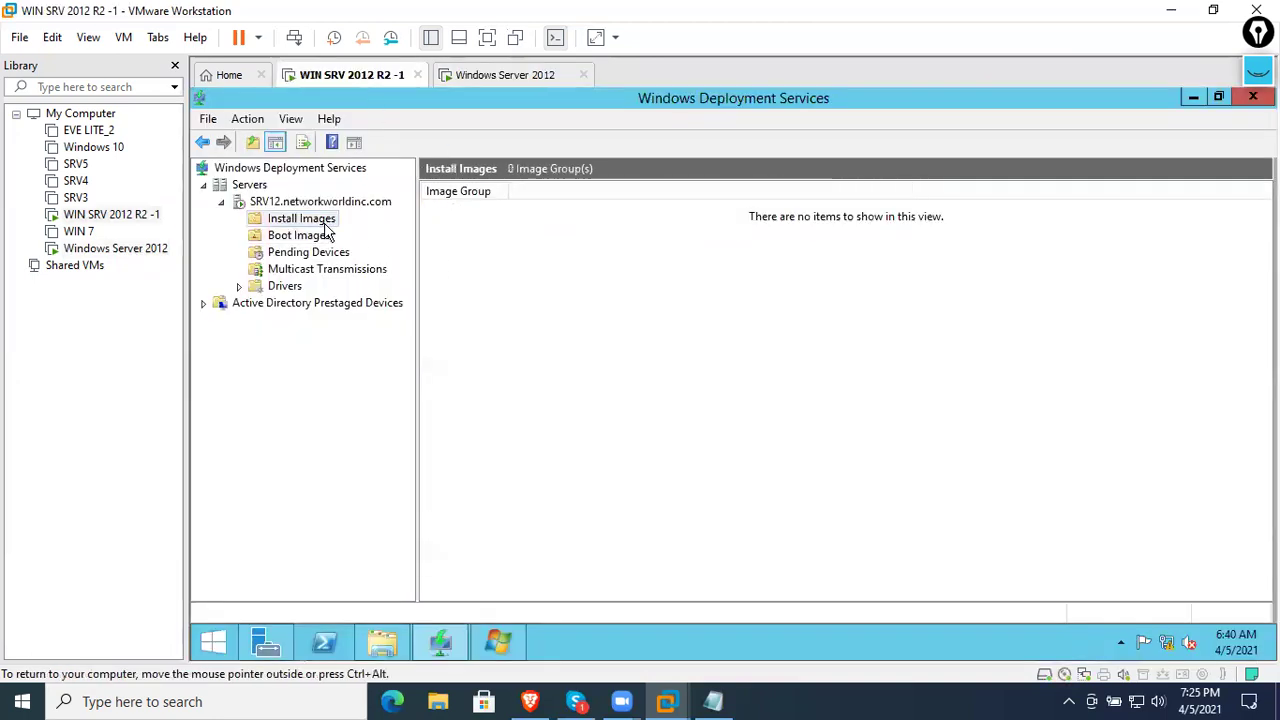
pyautogui.rightClick(325, 226)
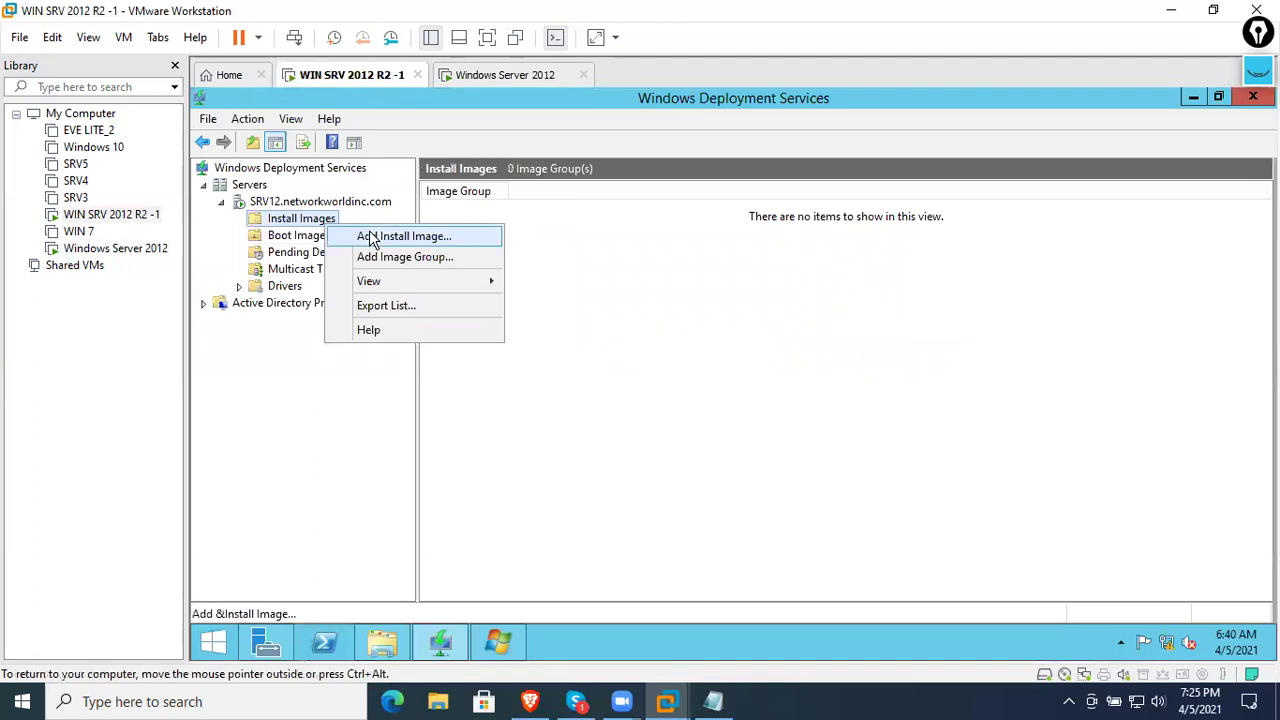
pyautogui.click(484, 83)
pyautogui.click(377, 83)
pyautogui.rightClick(377, 88)
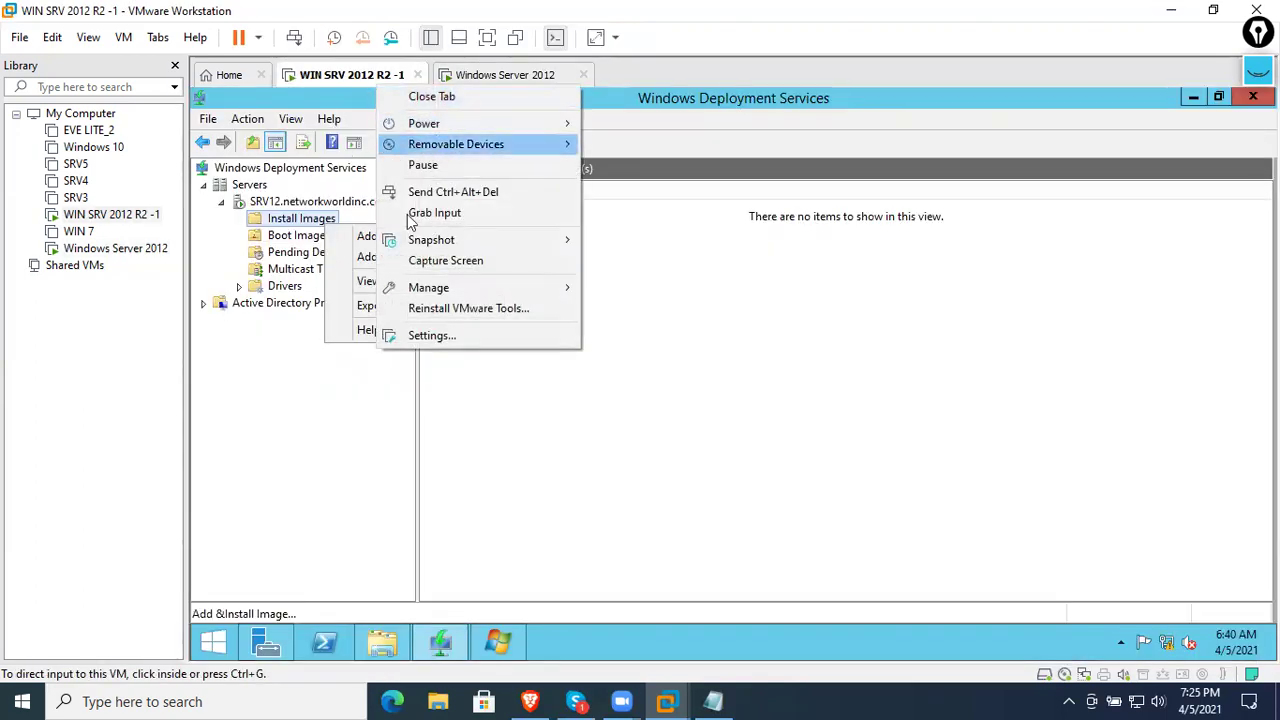
# - Load the Windows Server 2012 R2 ISO from the 2k12 R2 ISO folder into the server's CD/DVD drive
pyautogui.click(437, 335)
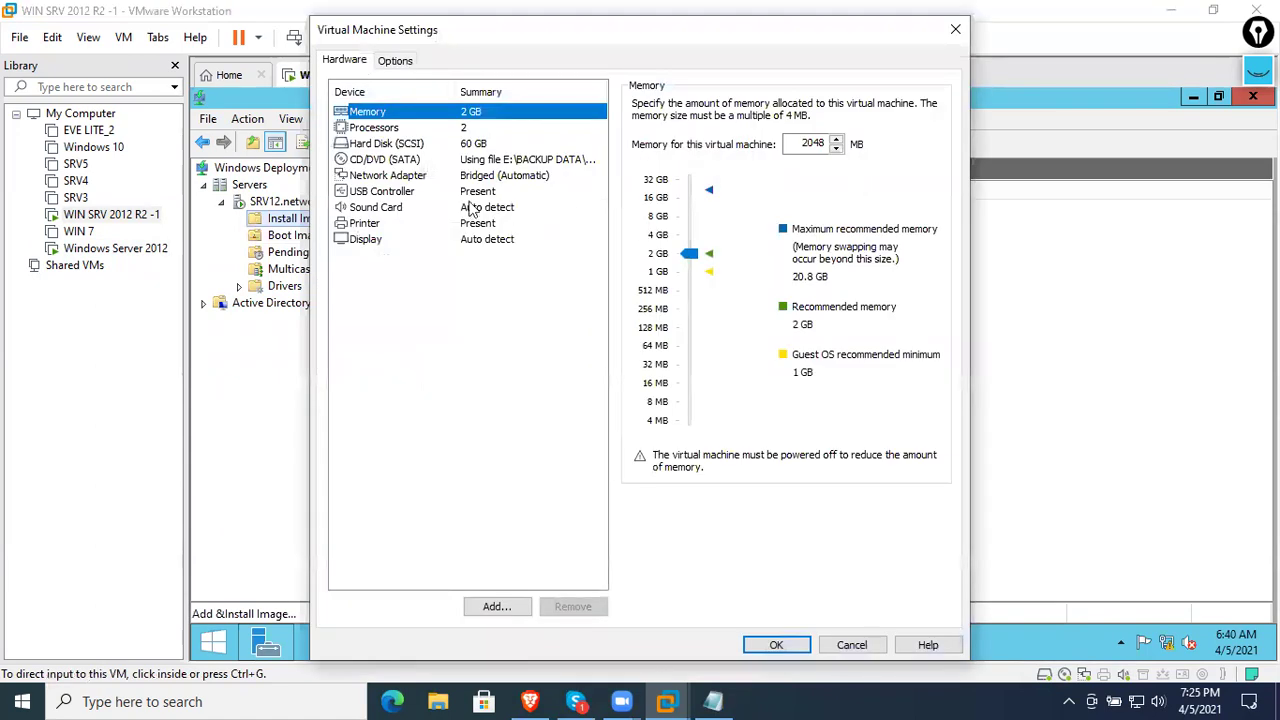
pyautogui.click(497, 162)
pyautogui.click(893, 243)
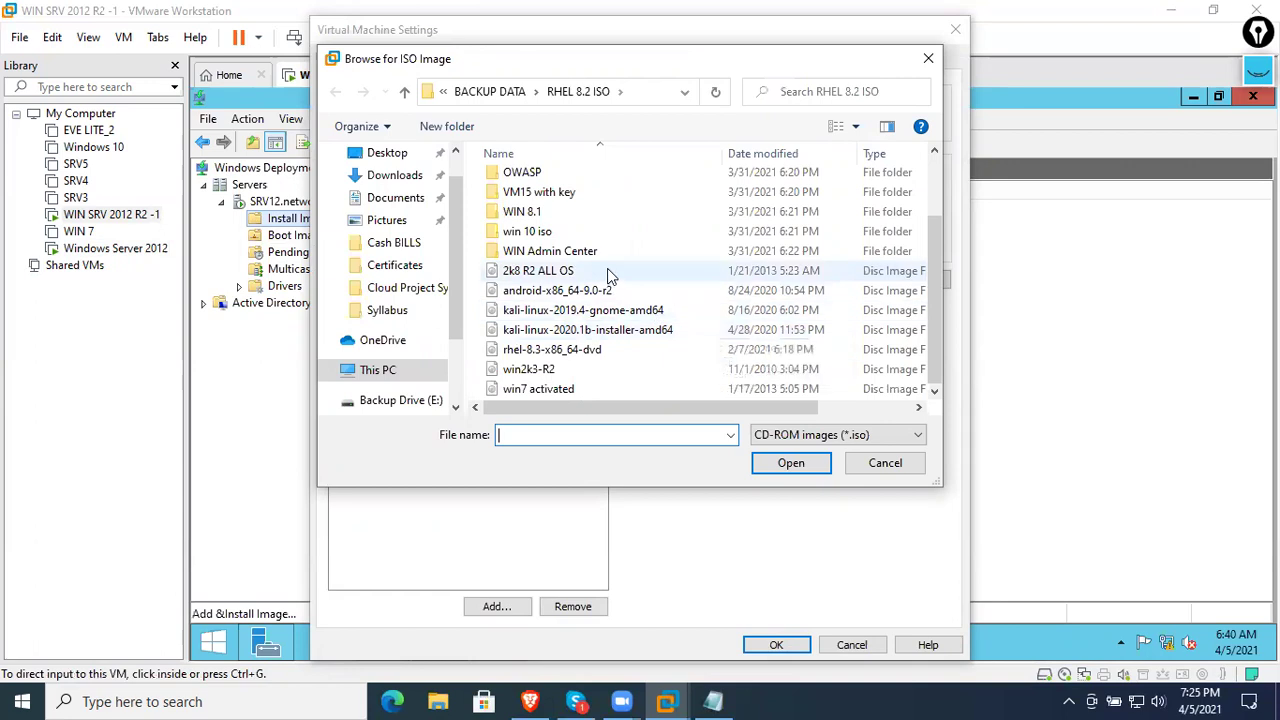
pyautogui.scroll(2, 585, 290)
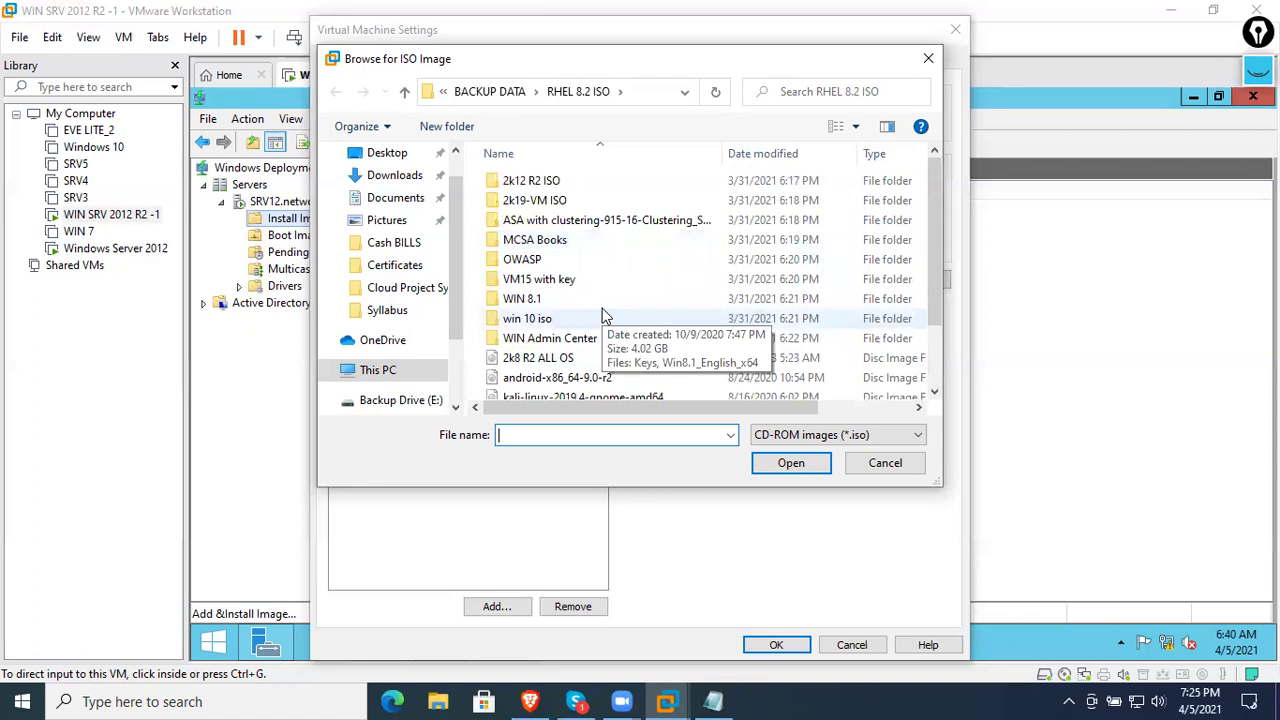
pyautogui.scroll(-2, 600, 310)
pyautogui.scroll(2, 593, 285)
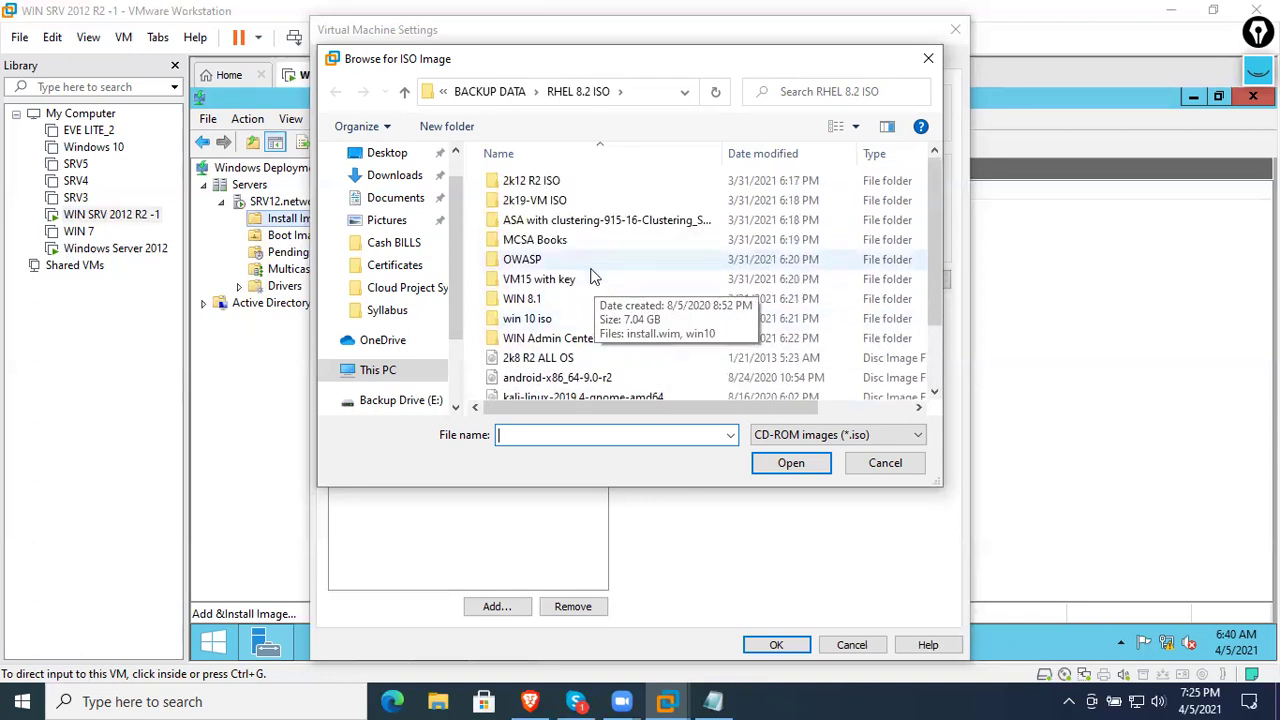
pyautogui.doubleClick(535, 181)
pyautogui.click(561, 185)
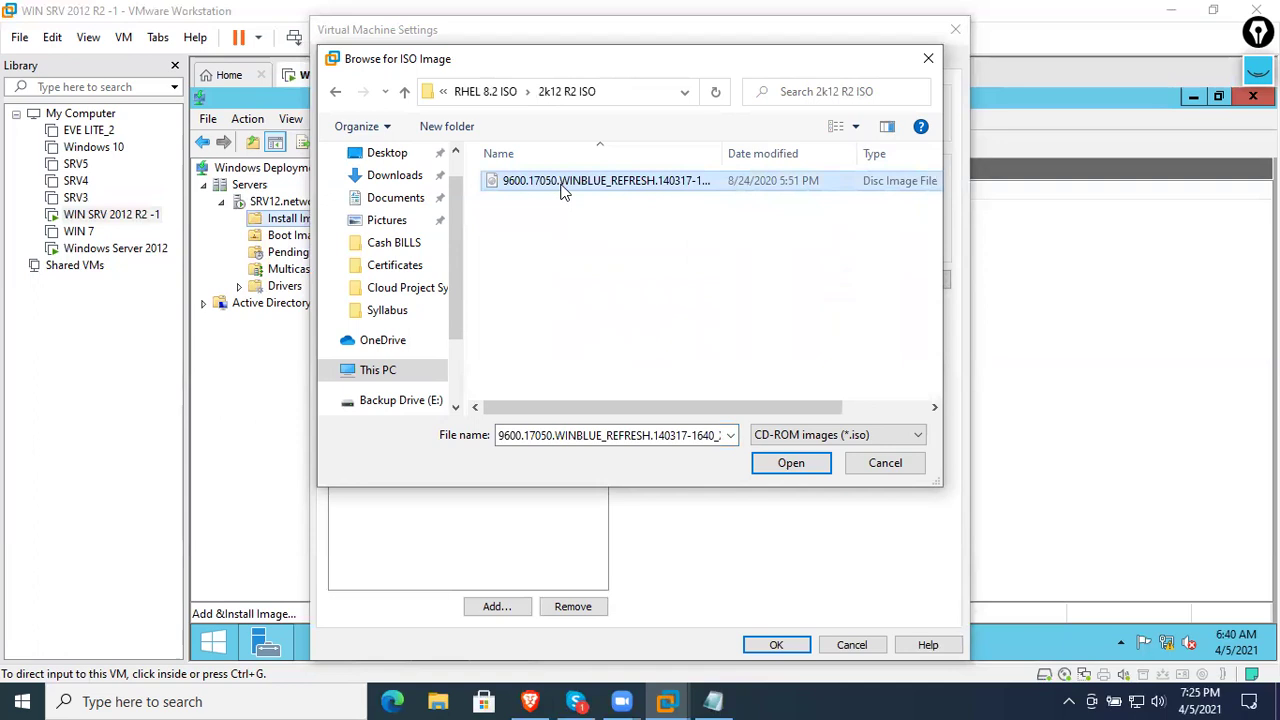
pyautogui.click(791, 463)
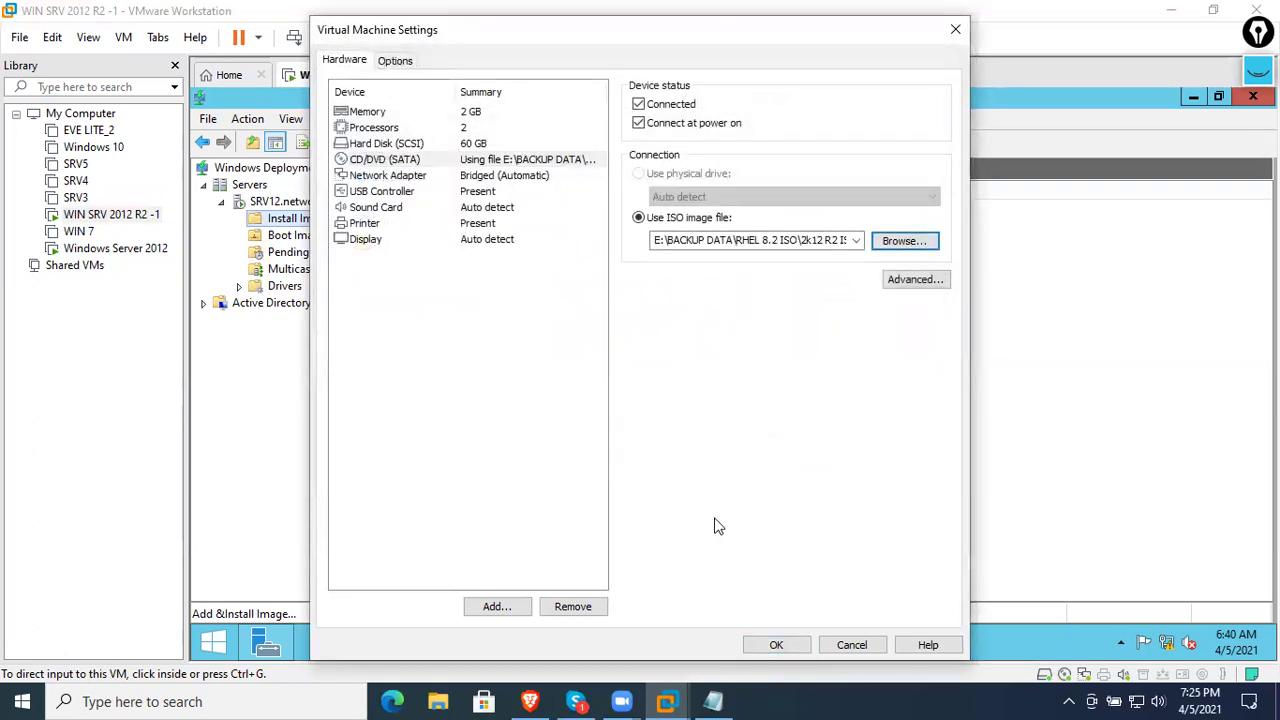
pyautogui.click(780, 644)
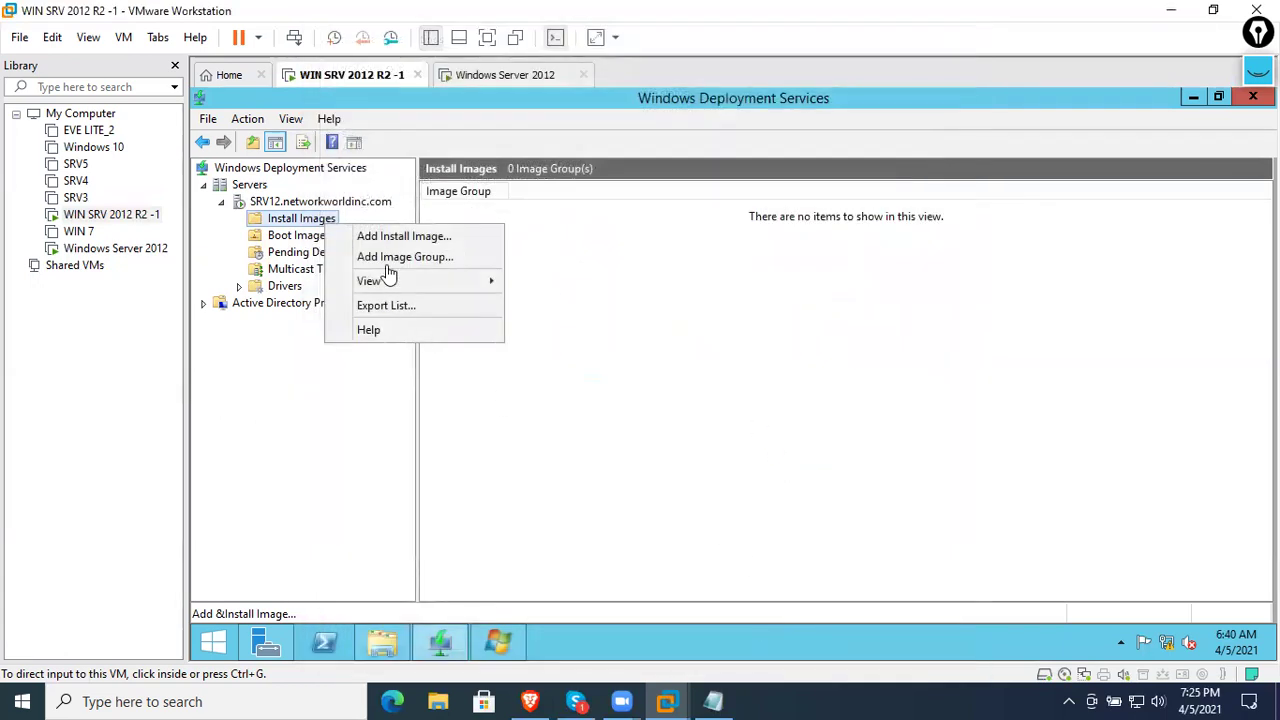
# - Start an install image import into new group ImageGroup1 using install.wim from the disc
pyautogui.click(404, 238)
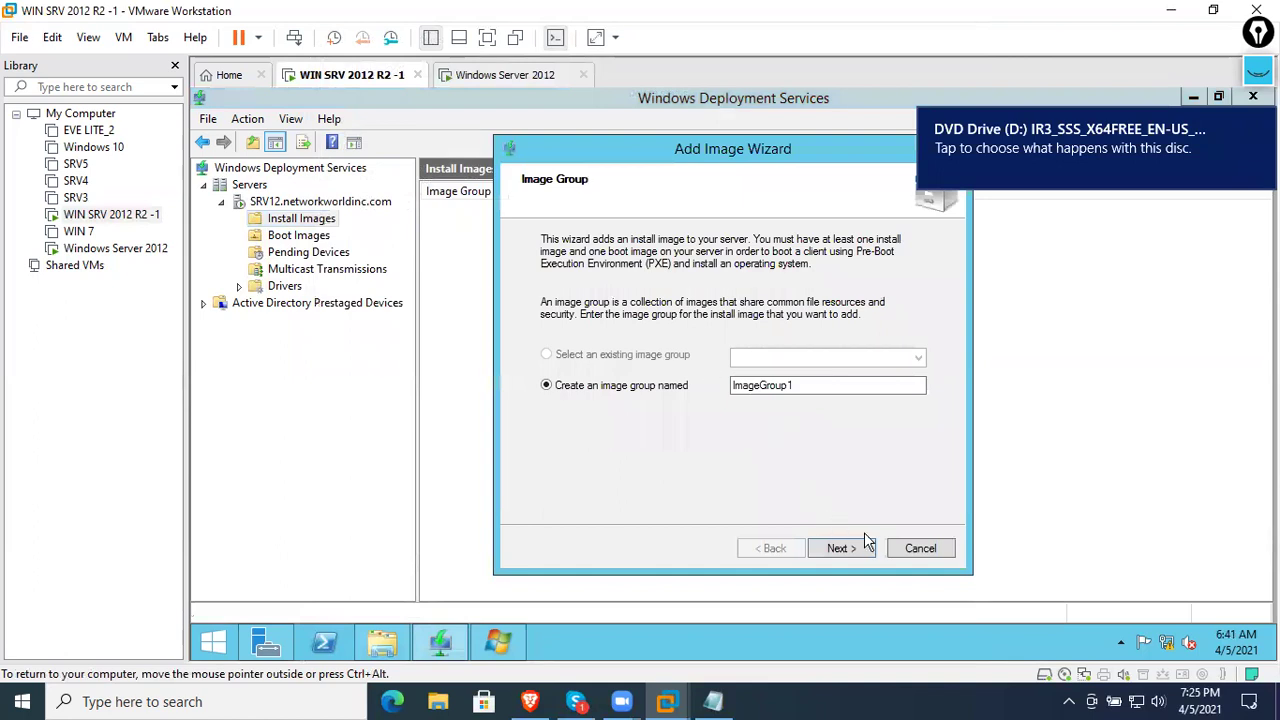
pyautogui.click(918, 548)
pyautogui.click(758, 402)
pyautogui.rightClick(320, 222)
pyautogui.click(343, 227)
pyautogui.click(838, 548)
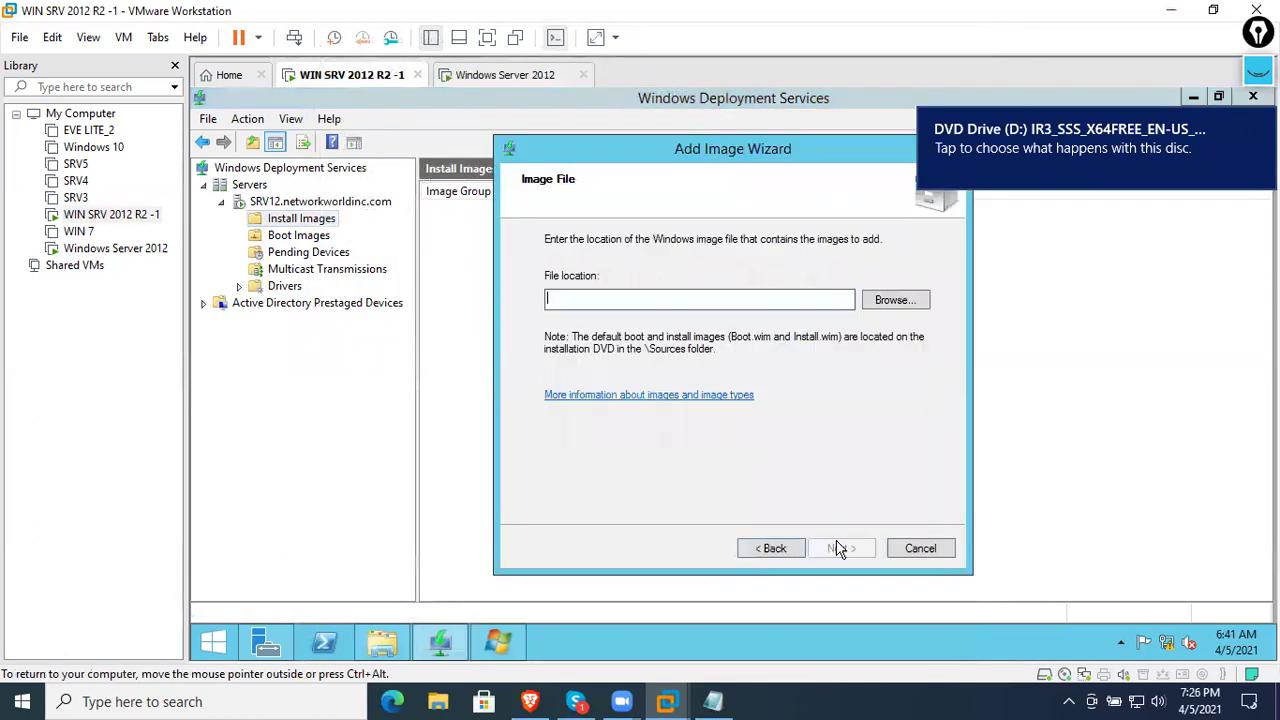
pyautogui.click(893, 300)
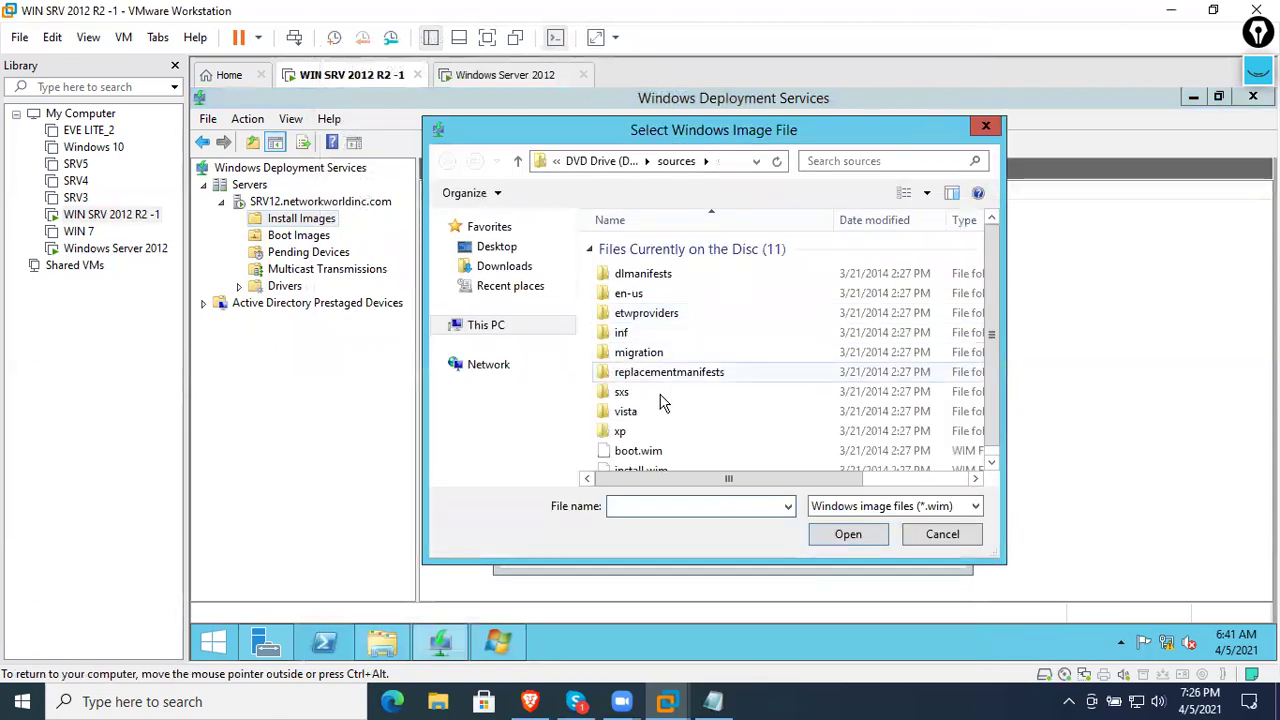
pyautogui.click(680, 468)
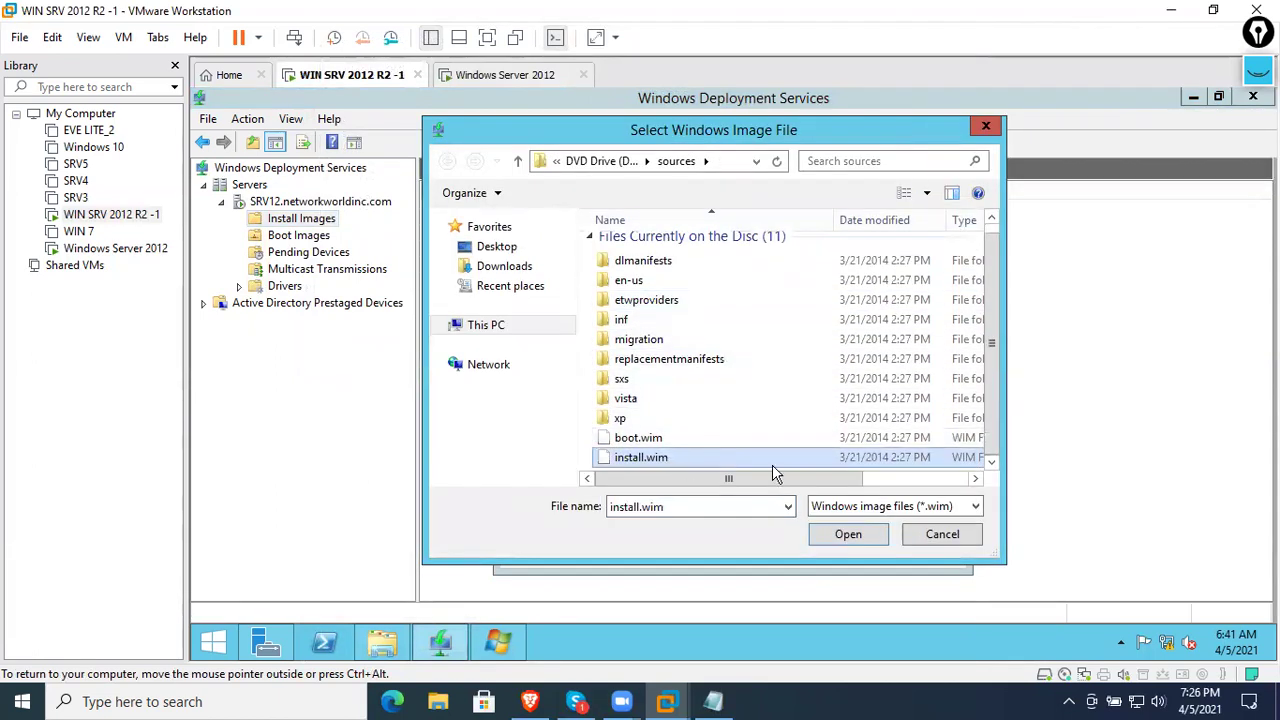
pyautogui.click(866, 545)
pyautogui.click(845, 547)
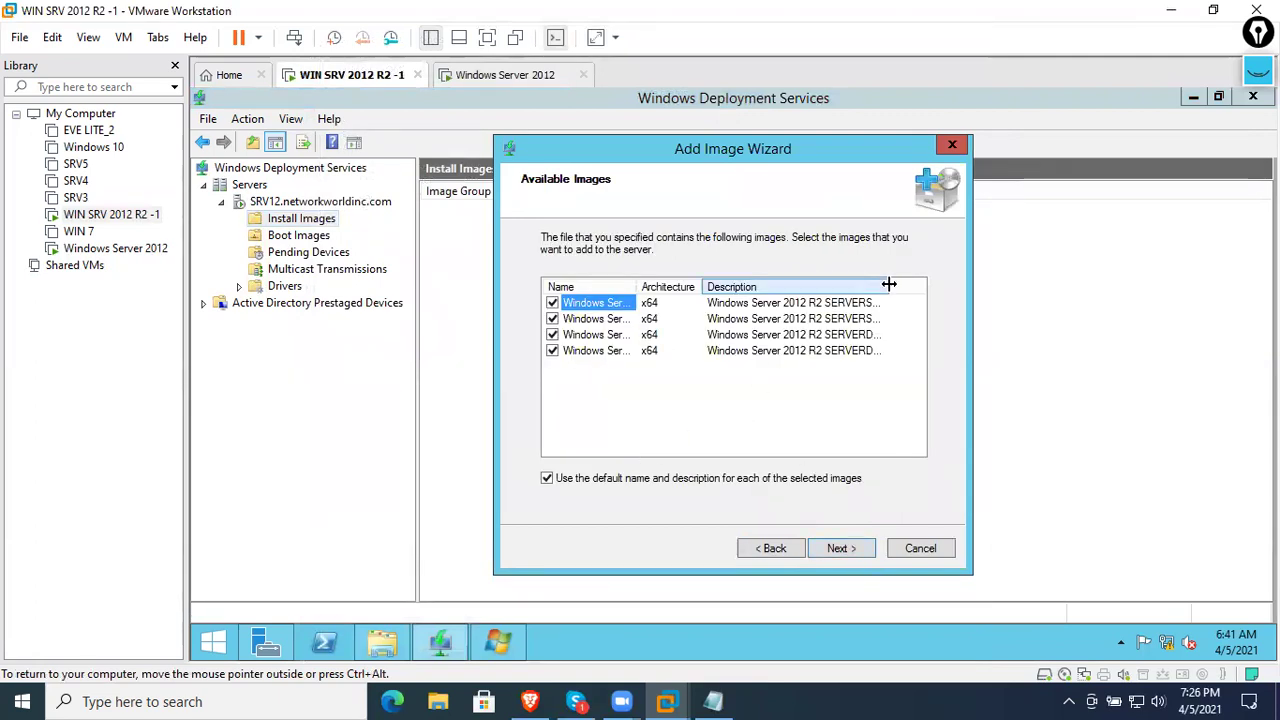
# - Widen the image list columns and keep only the SERVERDATACENTER image selected for import
pyautogui.moveTo(931, 285); pyautogui.dragTo(940, 285)
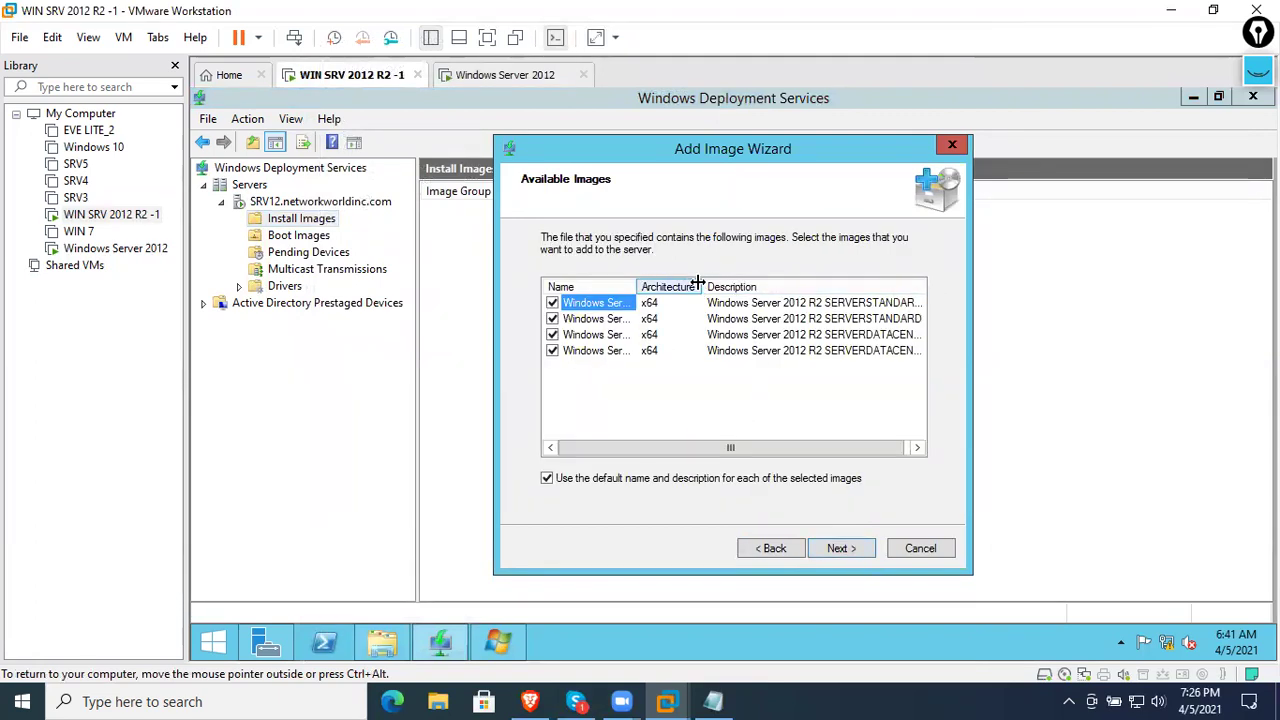
pyautogui.moveTo(698, 285); pyautogui.dragTo(655, 285)
pyautogui.moveTo(882, 286); pyautogui.dragTo(909, 286)
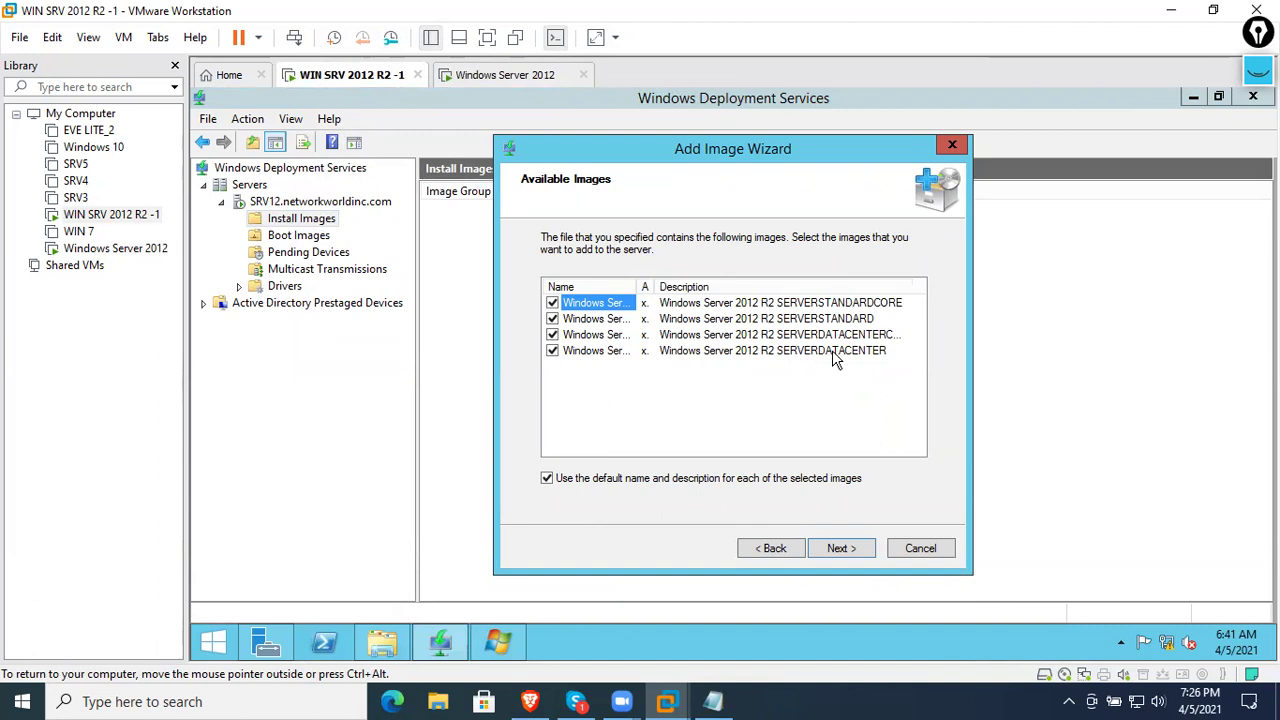
pyautogui.click(552, 334)
pyautogui.click(552, 318)
pyautogui.click(552, 303)
pyautogui.click(840, 549)
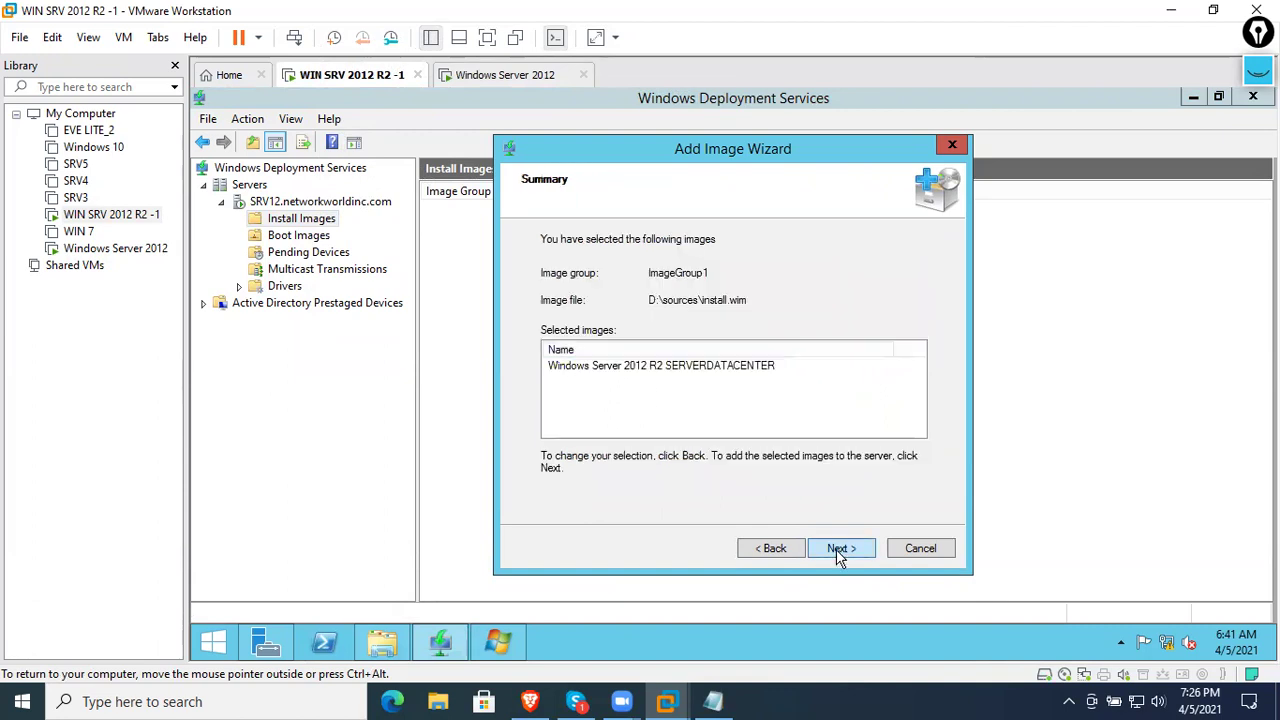
pyautogui.click(840, 549)
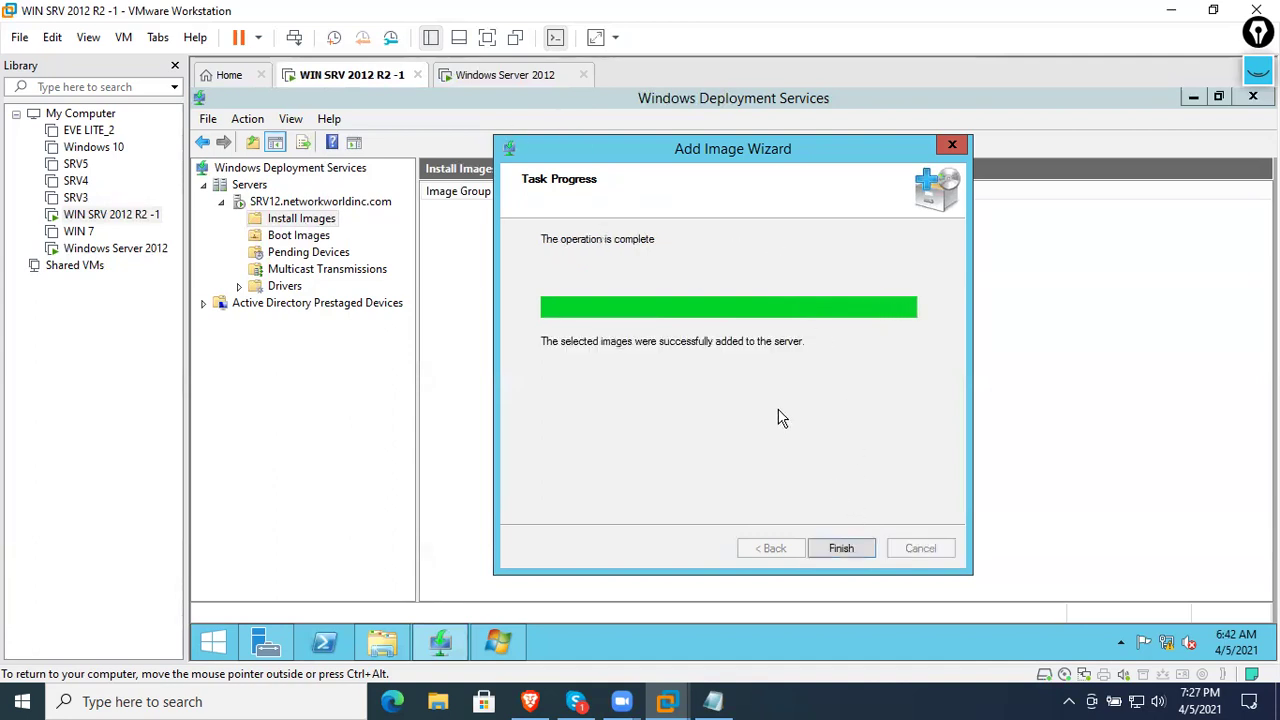
# - Finish the import and view the new x64 Windows Server 2012 R2 install image in ImageGroup1
pyautogui.click(838, 550)
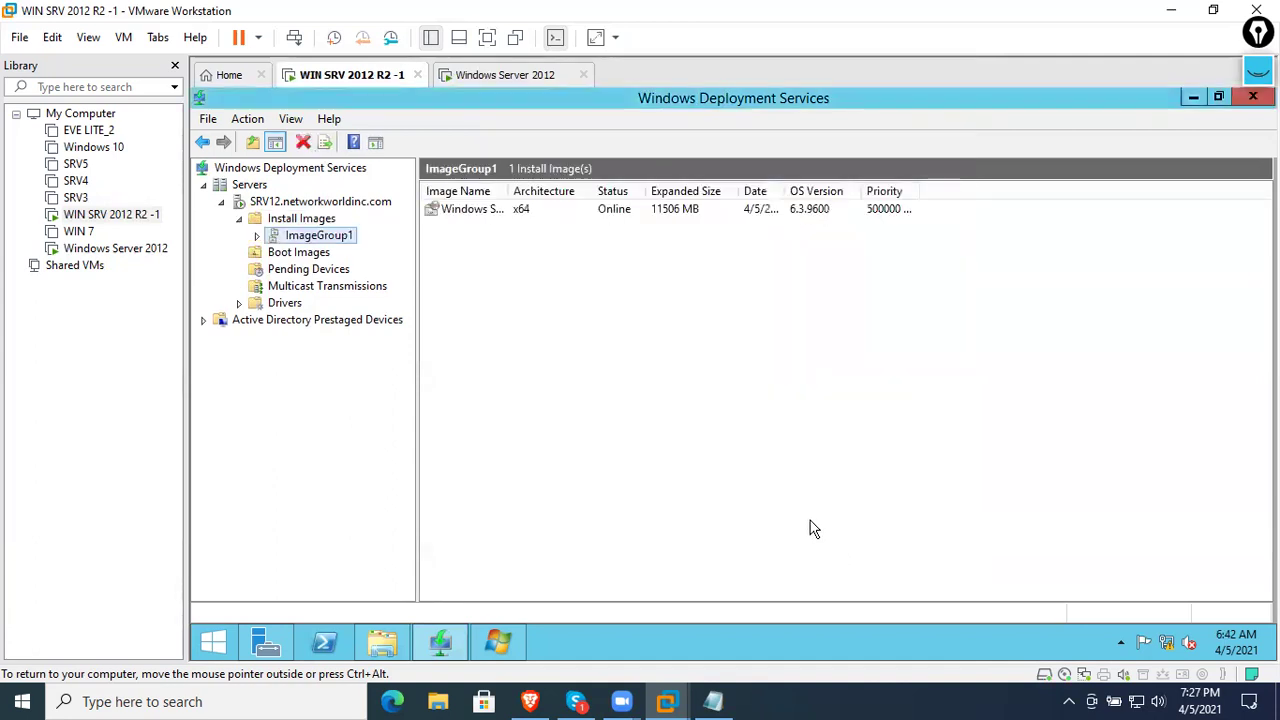
pyautogui.click(521, 213)
# - Cancel Windows Setup on the client and network-boot Microsoft Windows Setup (x64) instead
pyautogui.click(497, 75)
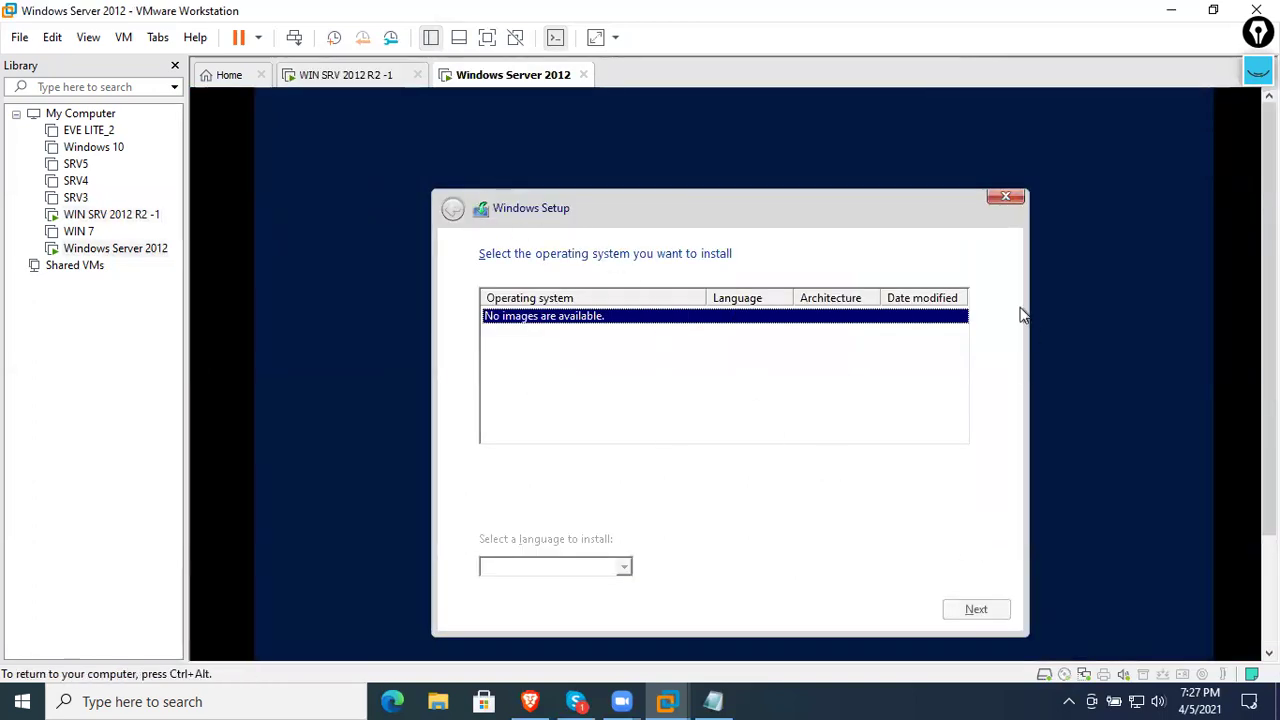
pyautogui.click(1003, 197)
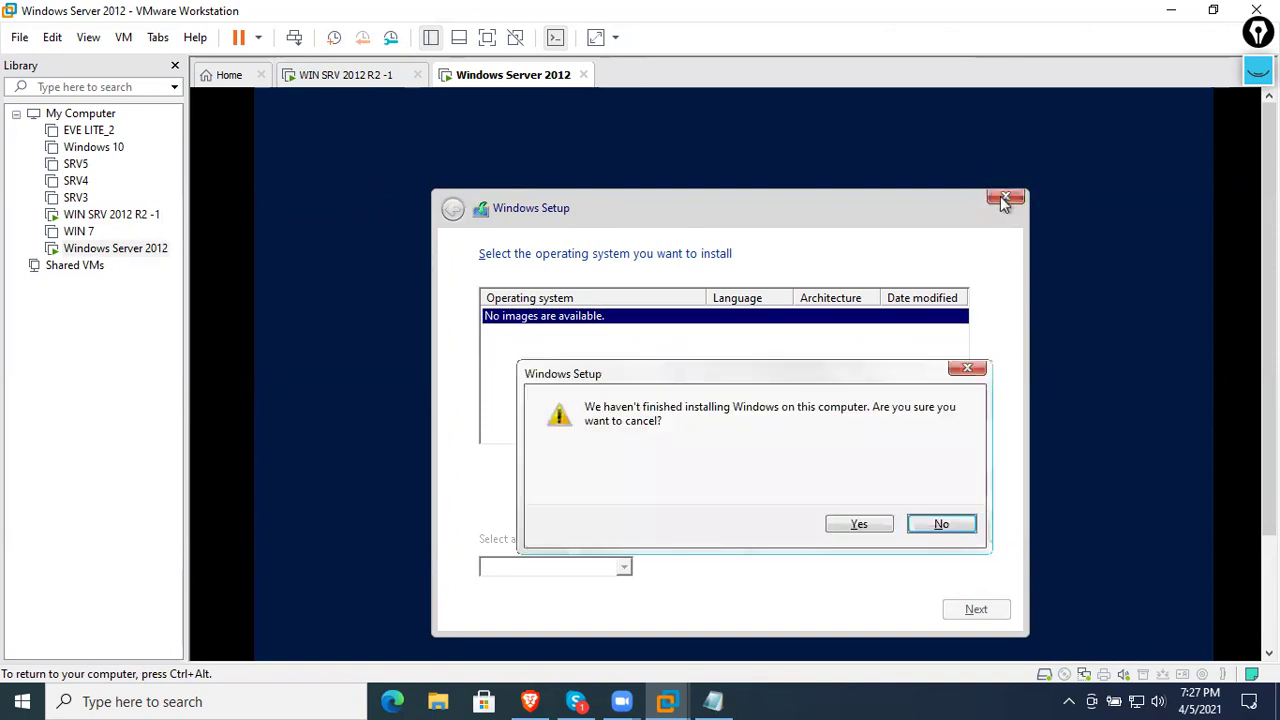
pyautogui.click(866, 525)
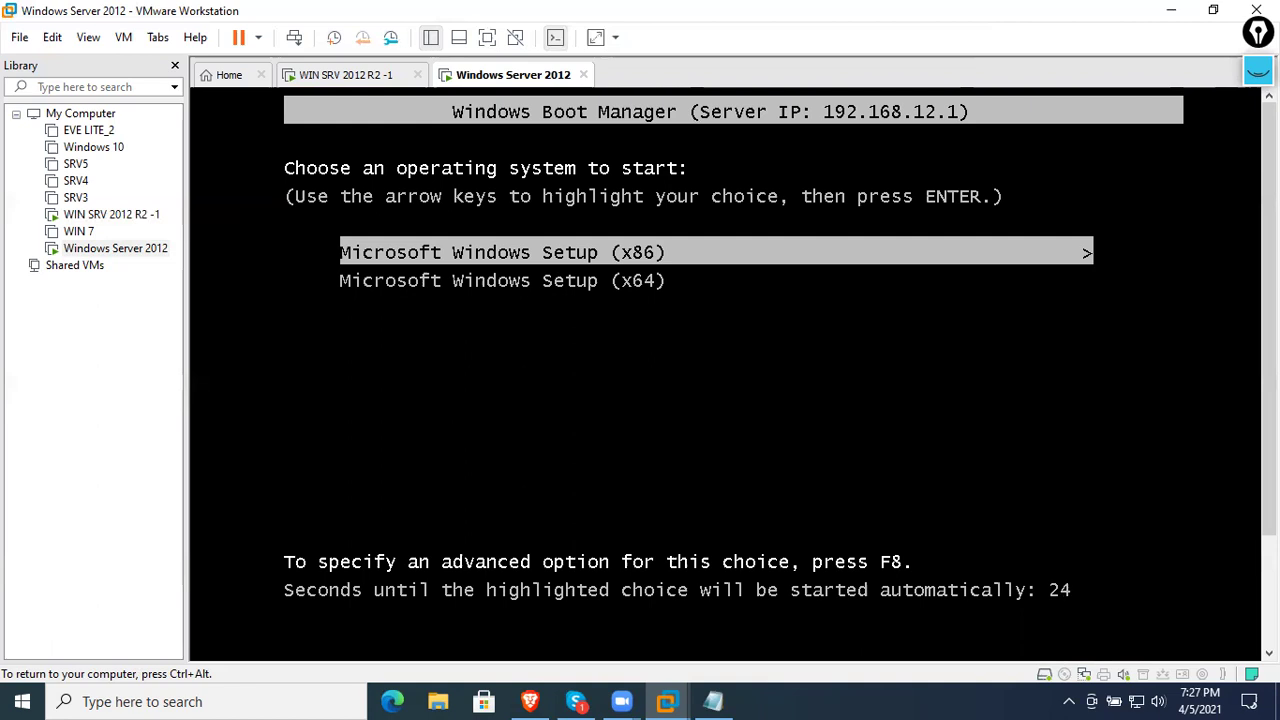
pyautogui.press('Down')
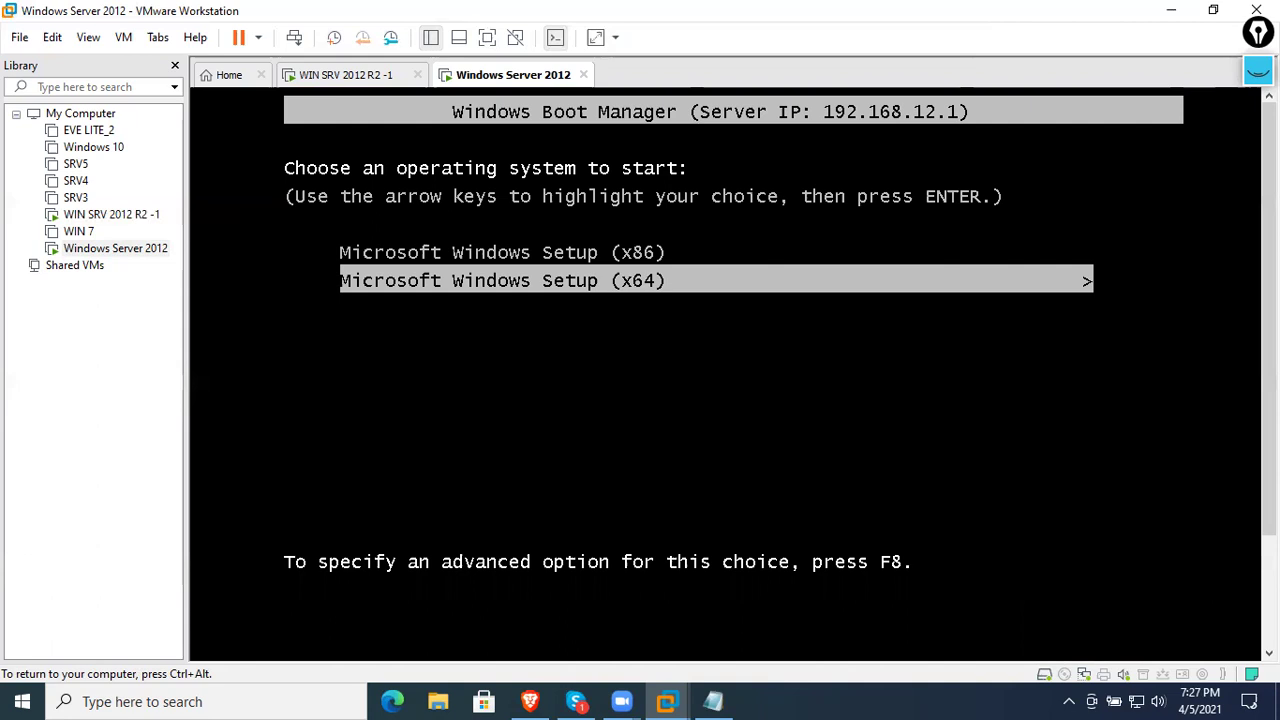
pyautogui.press('Return')
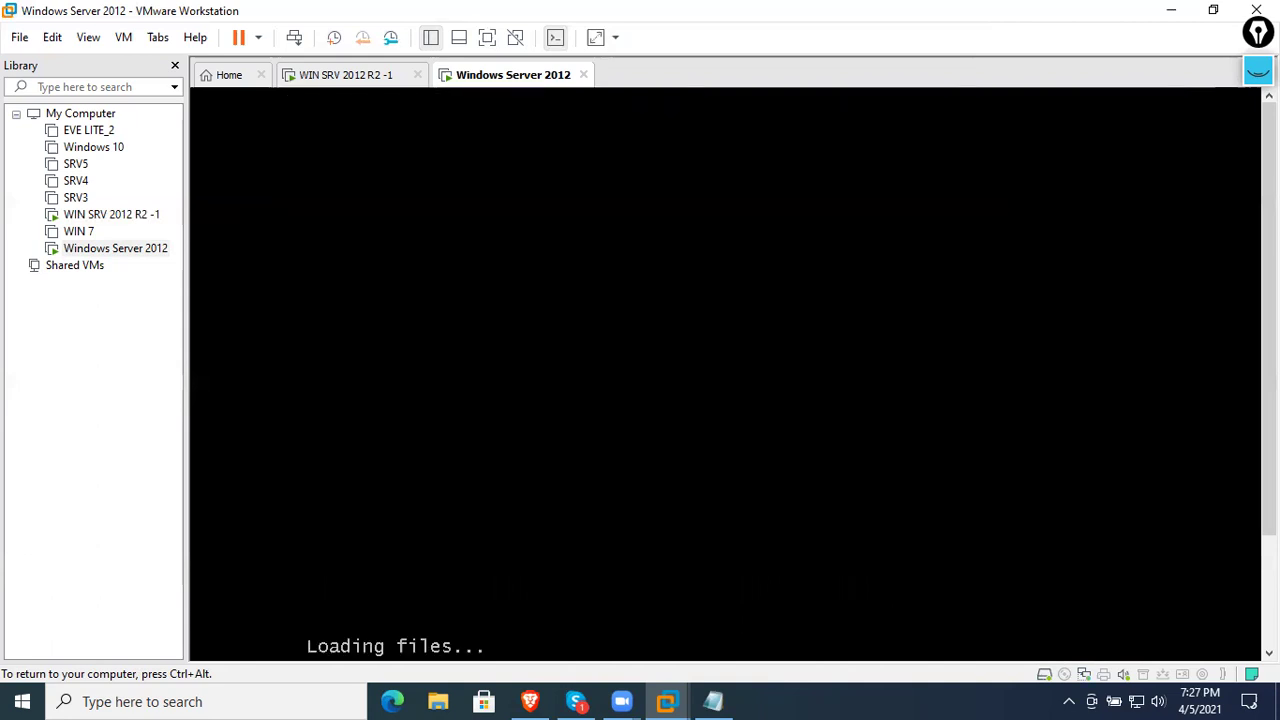
# - Return to the server VM and view its x64 and x86 boot images
pyautogui.hotkey('ctrl', 'alt')
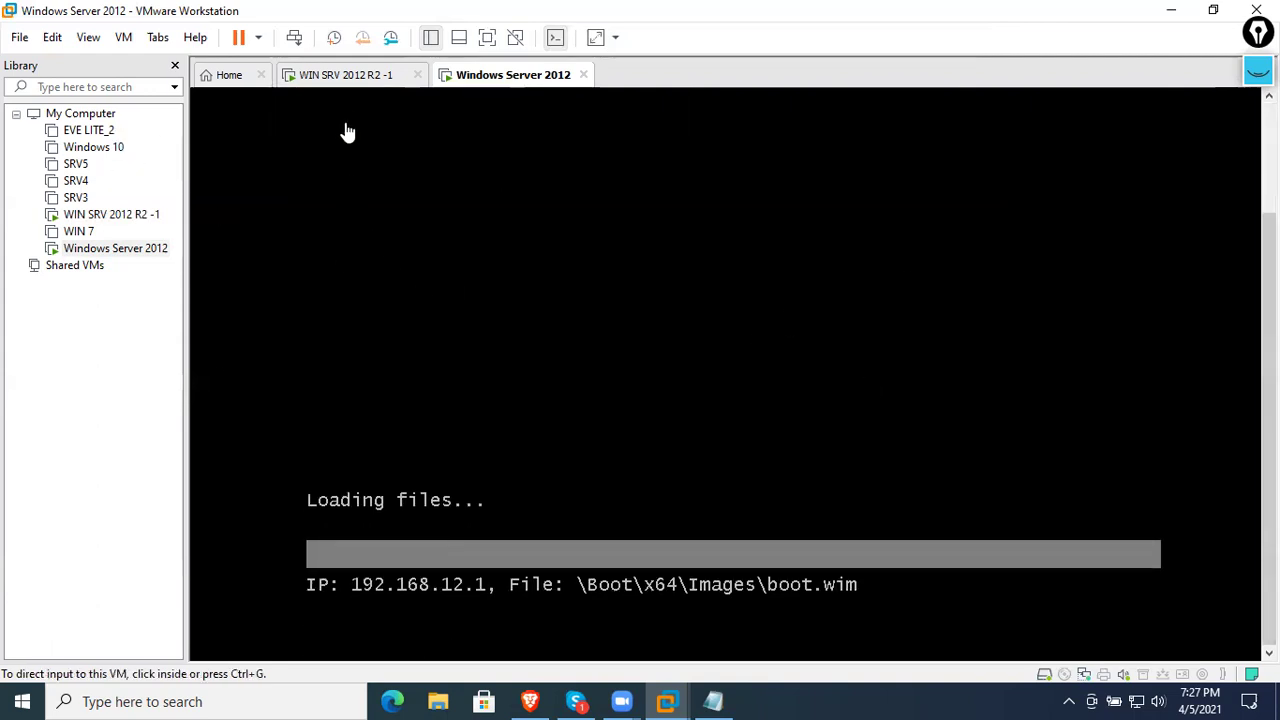
pyautogui.click(338, 78)
pyautogui.click(317, 254)
# - Change the x86 boot image's description to 'Windows 7 32 bit'
pyautogui.rightClick(476, 228)
pyautogui.moveTo(509, 190); pyautogui.dragTo(713, 193)
pyautogui.rightClick(622, 231)
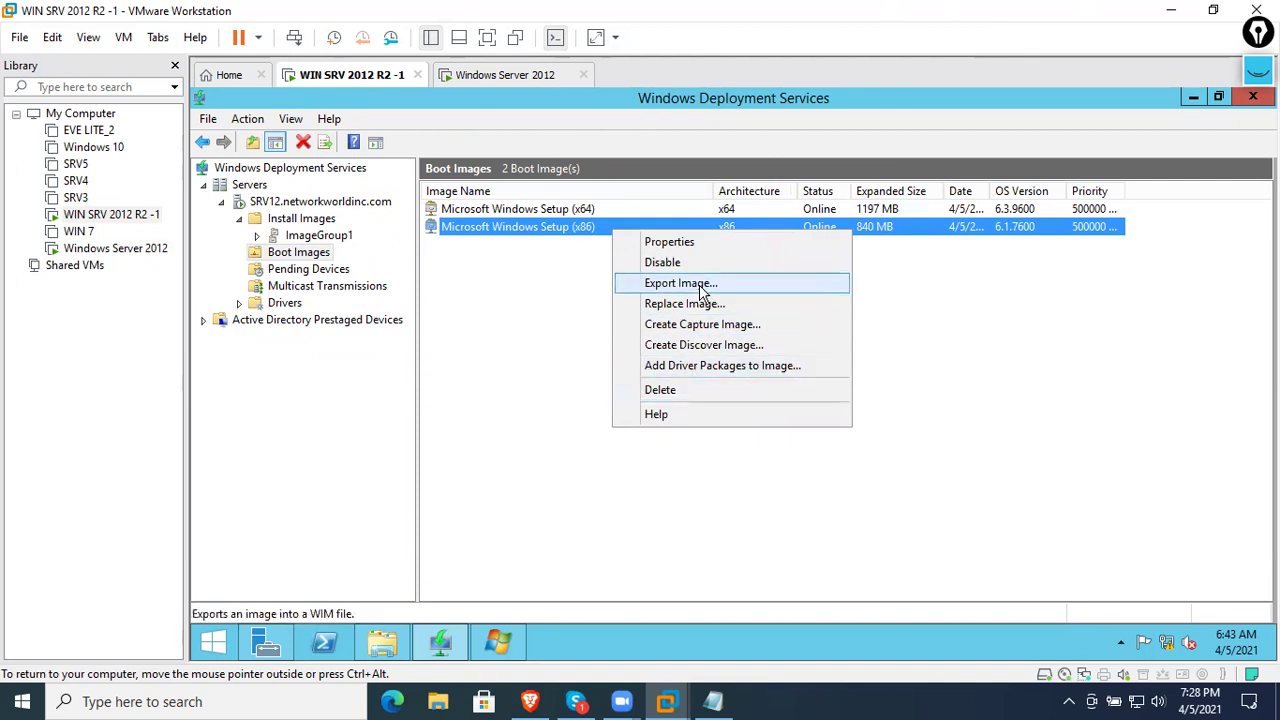
pyautogui.click(690, 242)
pyautogui.moveTo(818, 258); pyautogui.dragTo(622, 232)
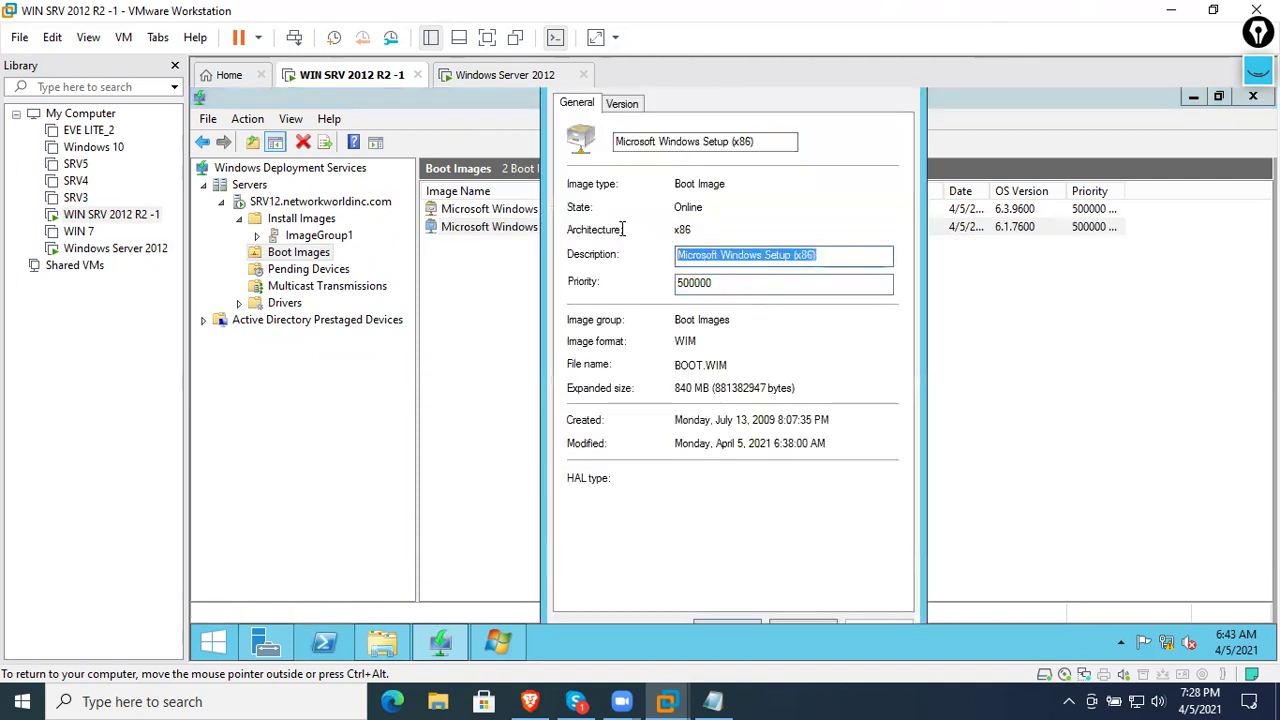
pyautogui.press('BackSpace')
pyautogui.write('Windows 7 32 bit')
pyautogui.press('Return')
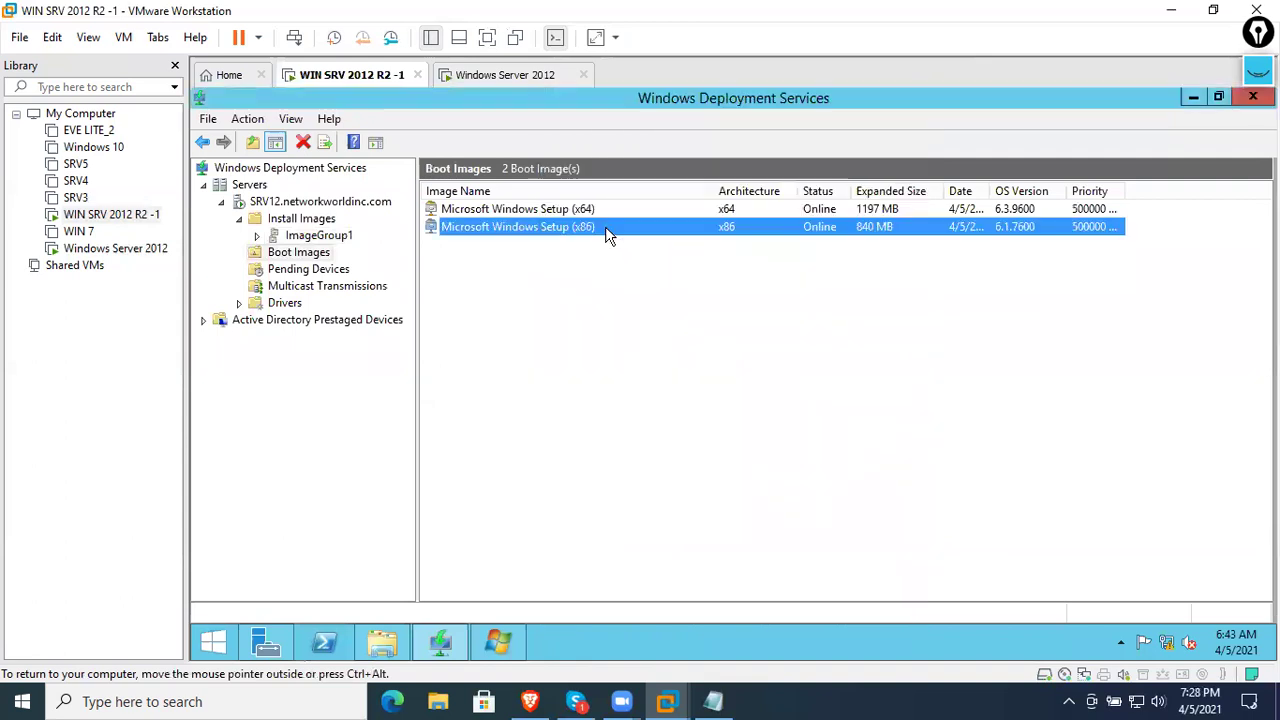
# - Clear the x64 boot image's name in its properties and show the server VM full screen
pyautogui.rightClick(666, 298)
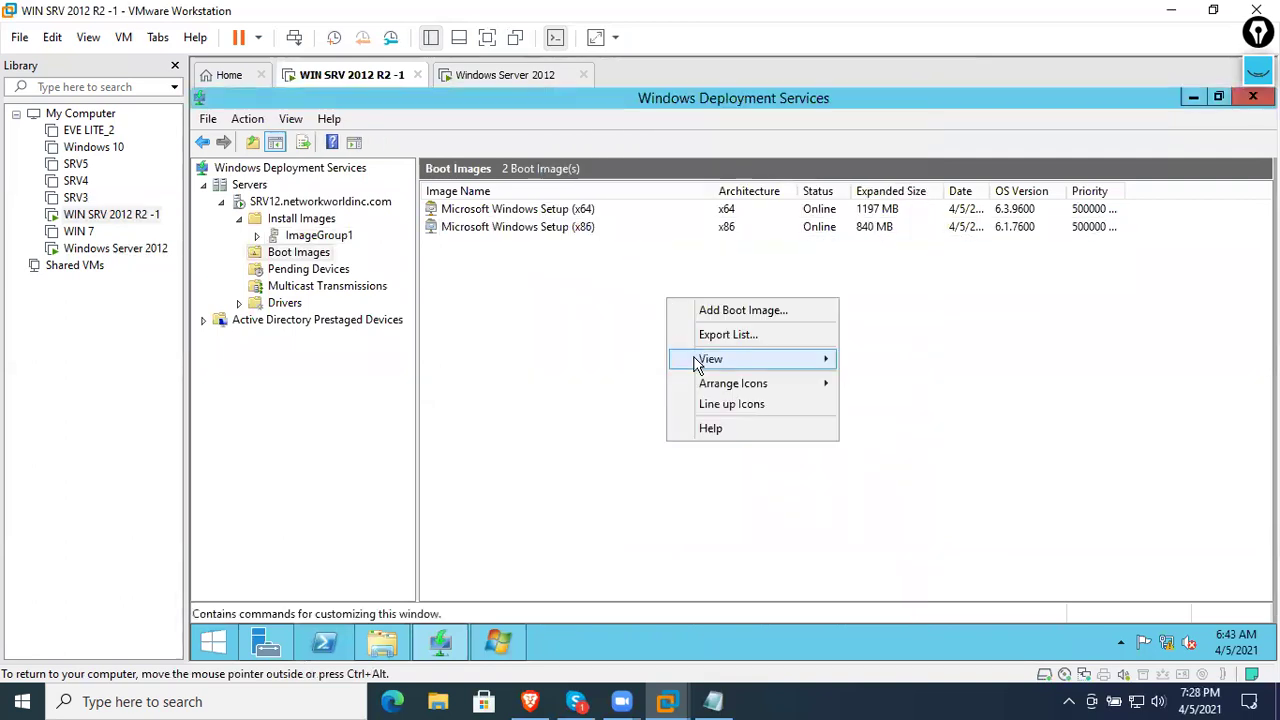
pyautogui.click(628, 337)
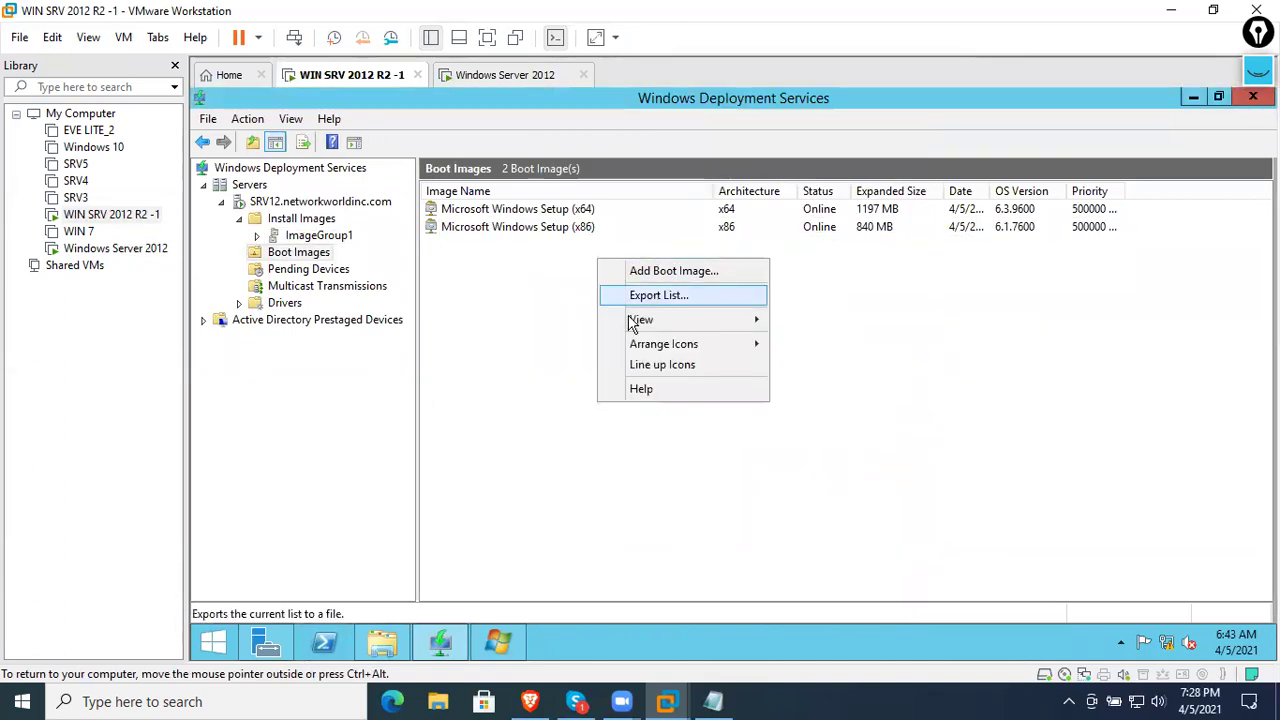
pyautogui.click(504, 340)
pyautogui.click(530, 210)
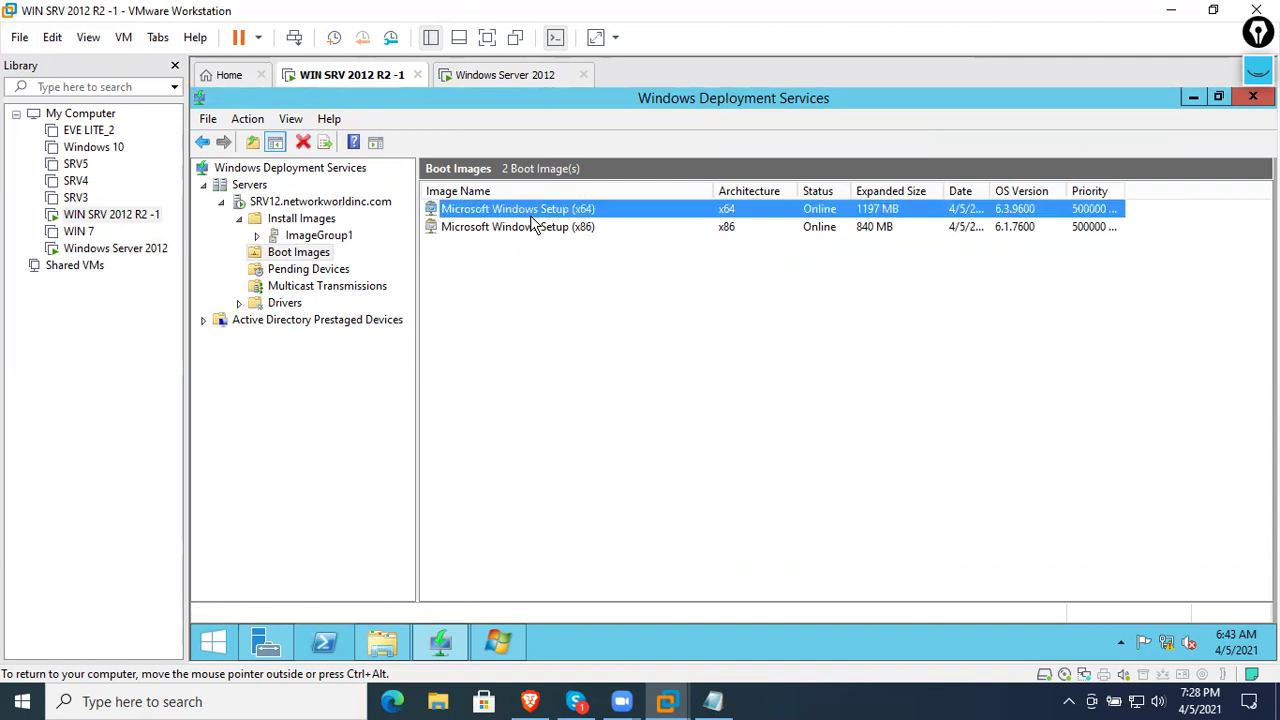
pyautogui.rightClick(539, 217)
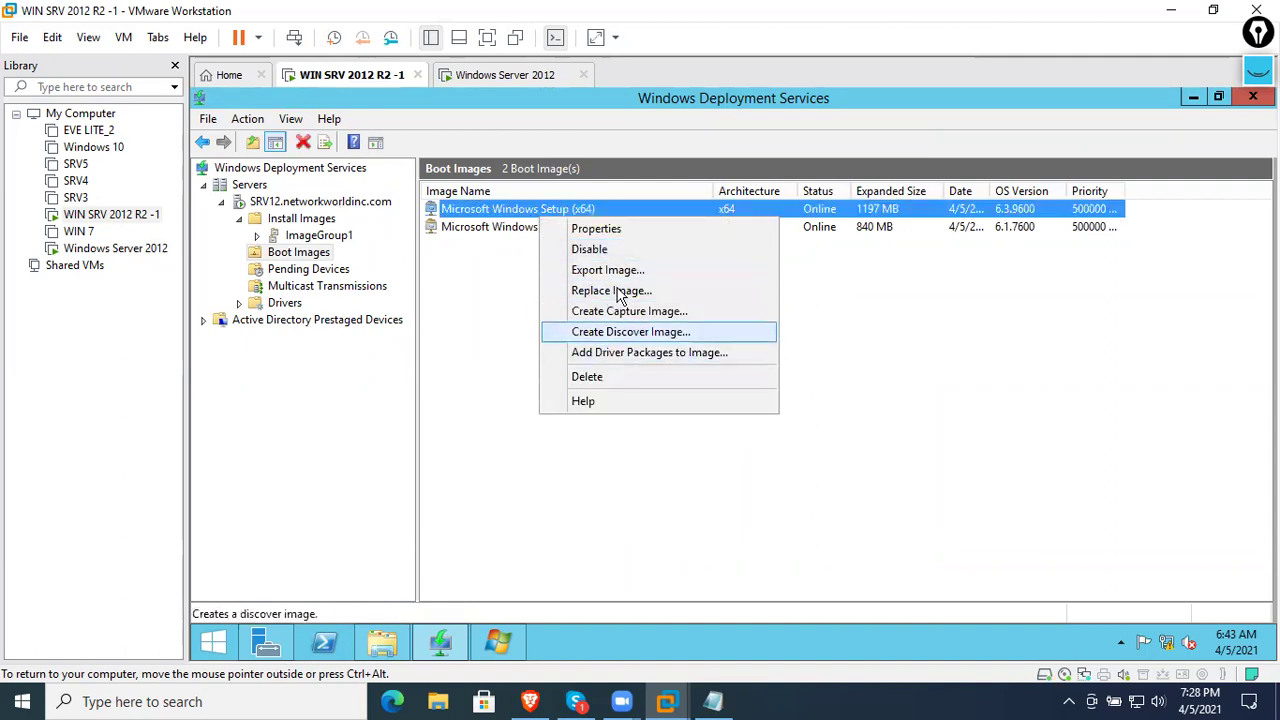
pyautogui.click(618, 232)
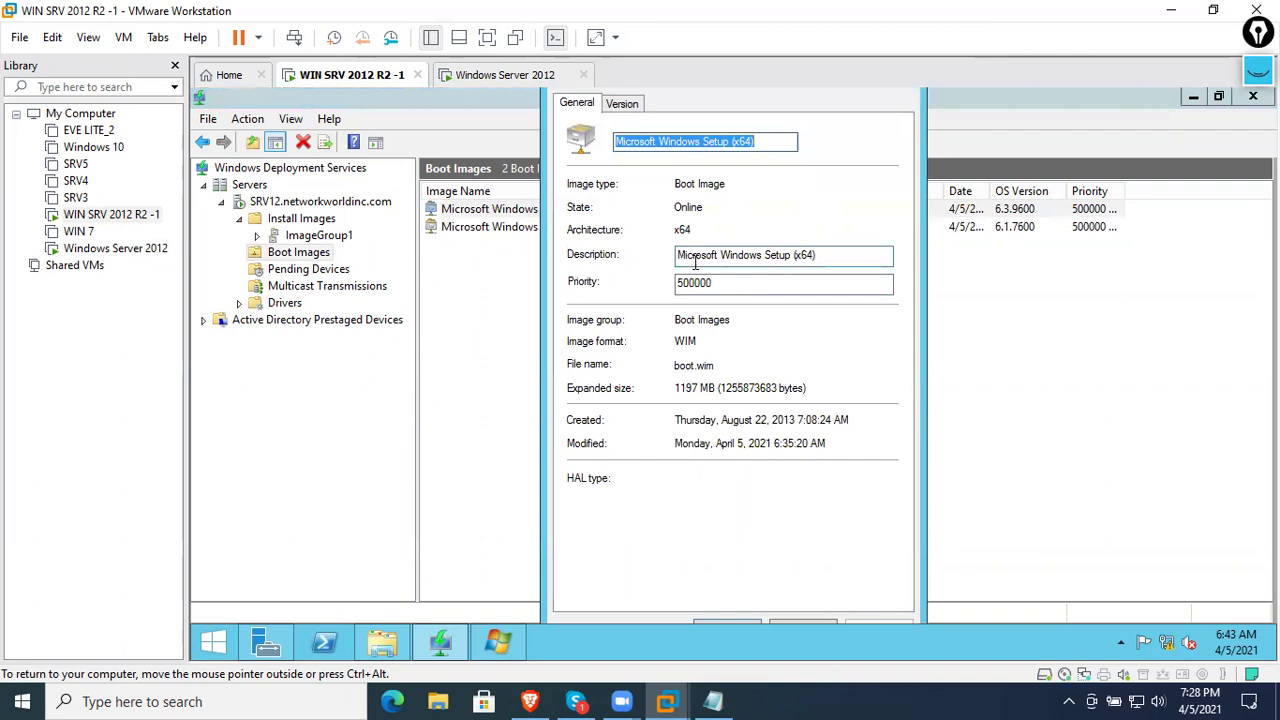
pyautogui.click(764, 147)
pyautogui.moveTo(764, 147); pyautogui.dragTo(578, 140)
pyautogui.press('BackSpace')
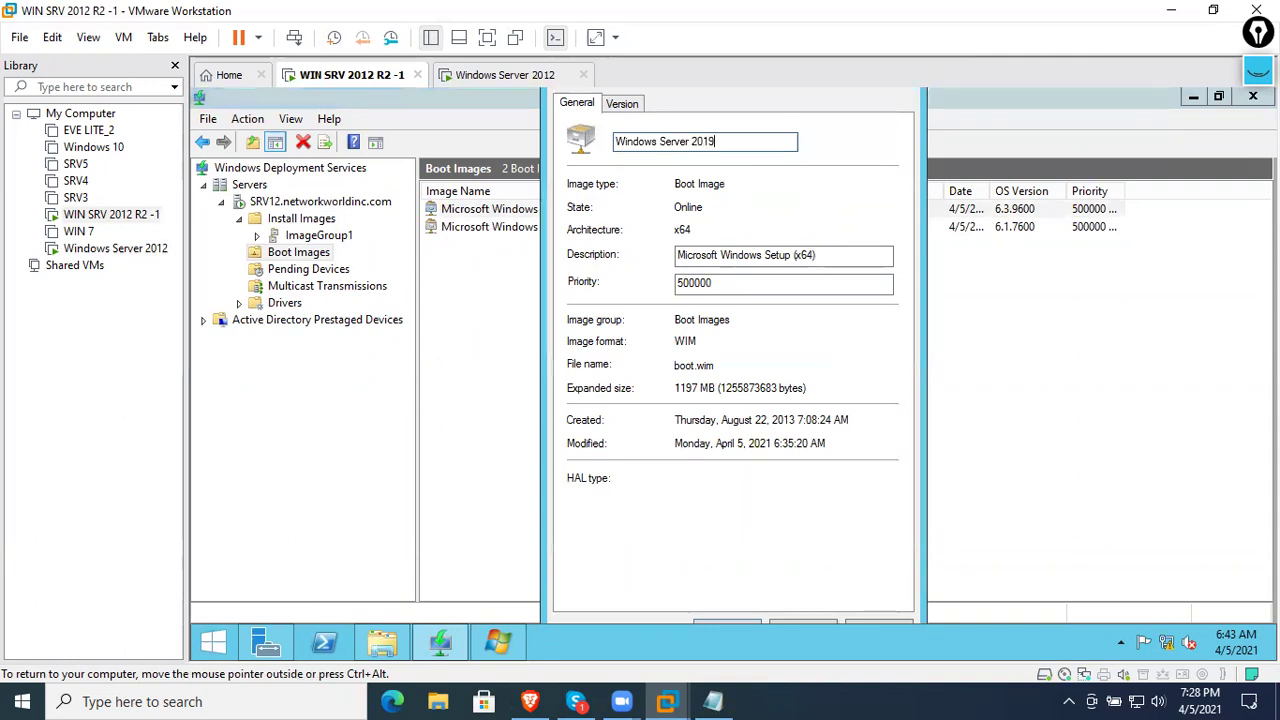
pyautogui.click(89, 38)
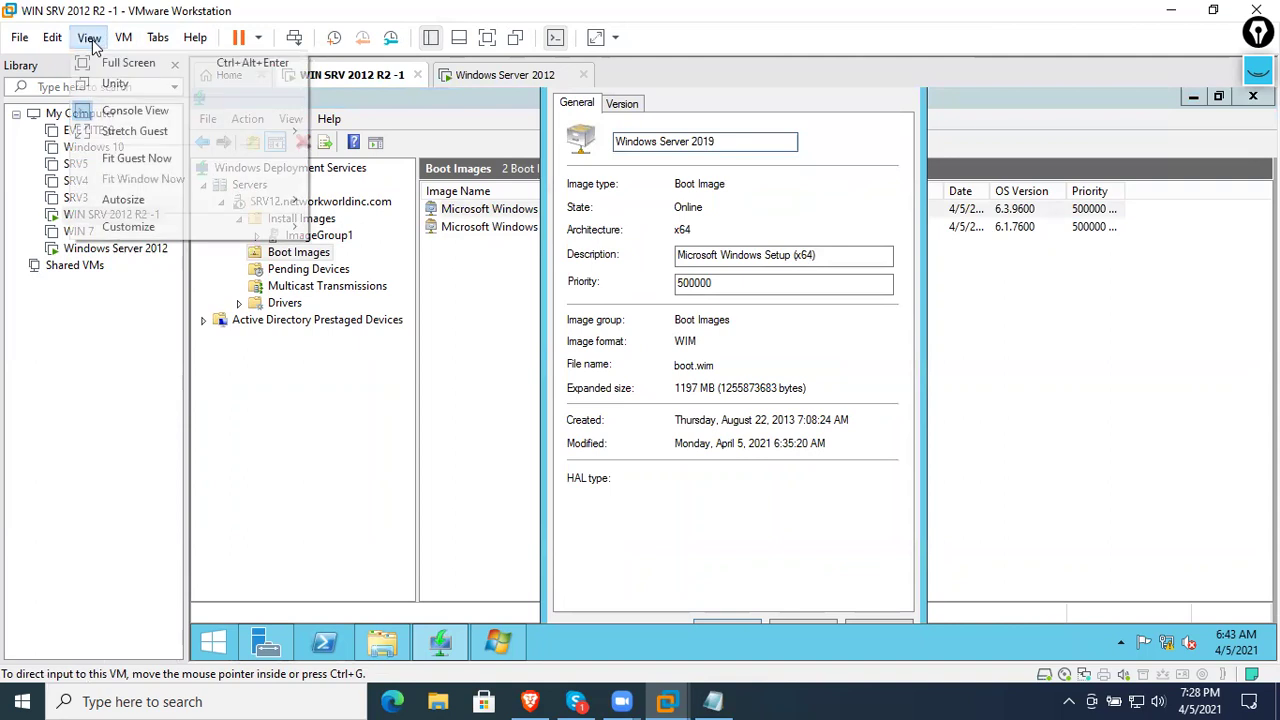
pyautogui.click(118, 62)
# - Try to rename the x64 image to 'Windows Server 2019', then abandon the change after file-in-use errors
pyautogui.click(750, 572)
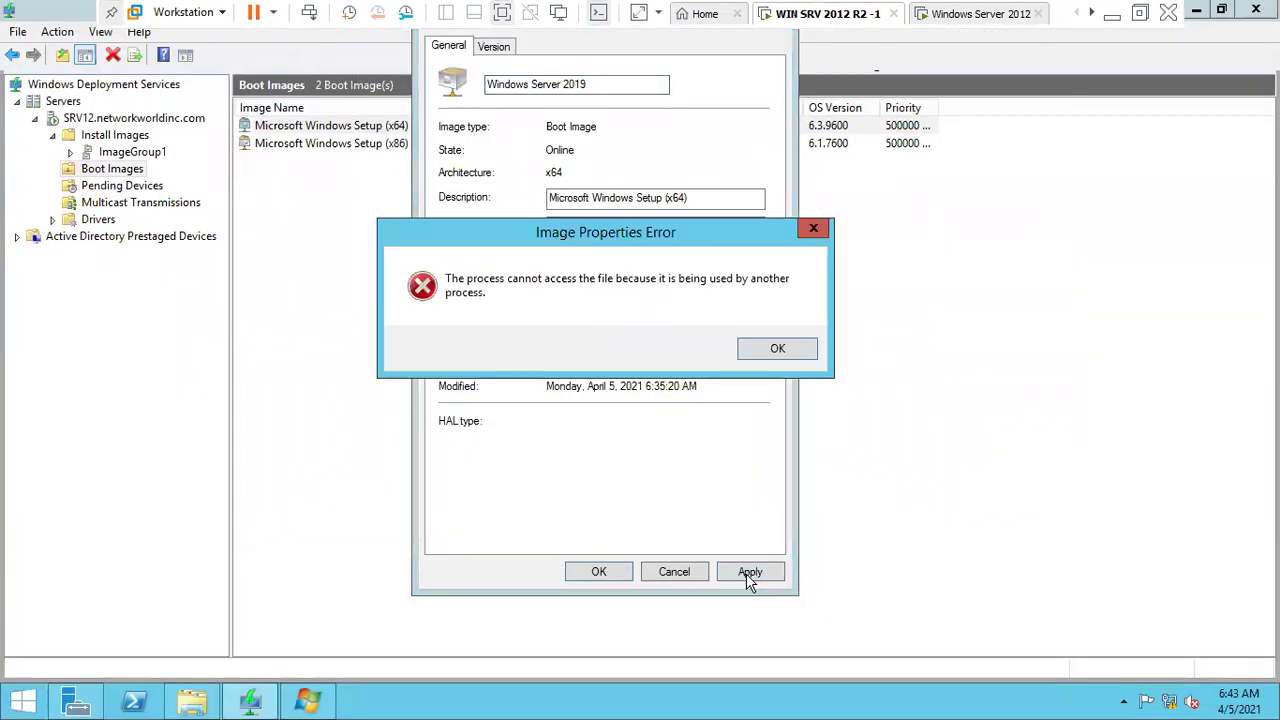
pyautogui.click(771, 355)
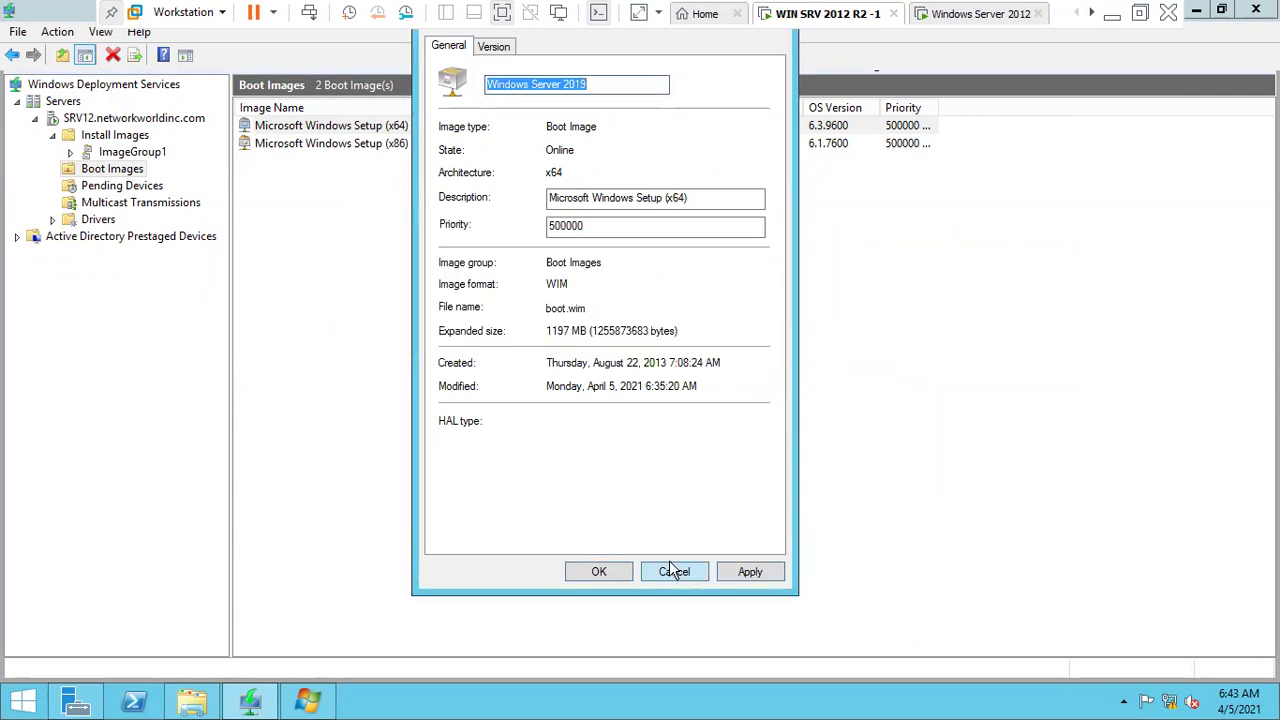
pyautogui.click(618, 574)
pyautogui.click(773, 355)
pyautogui.click(688, 576)
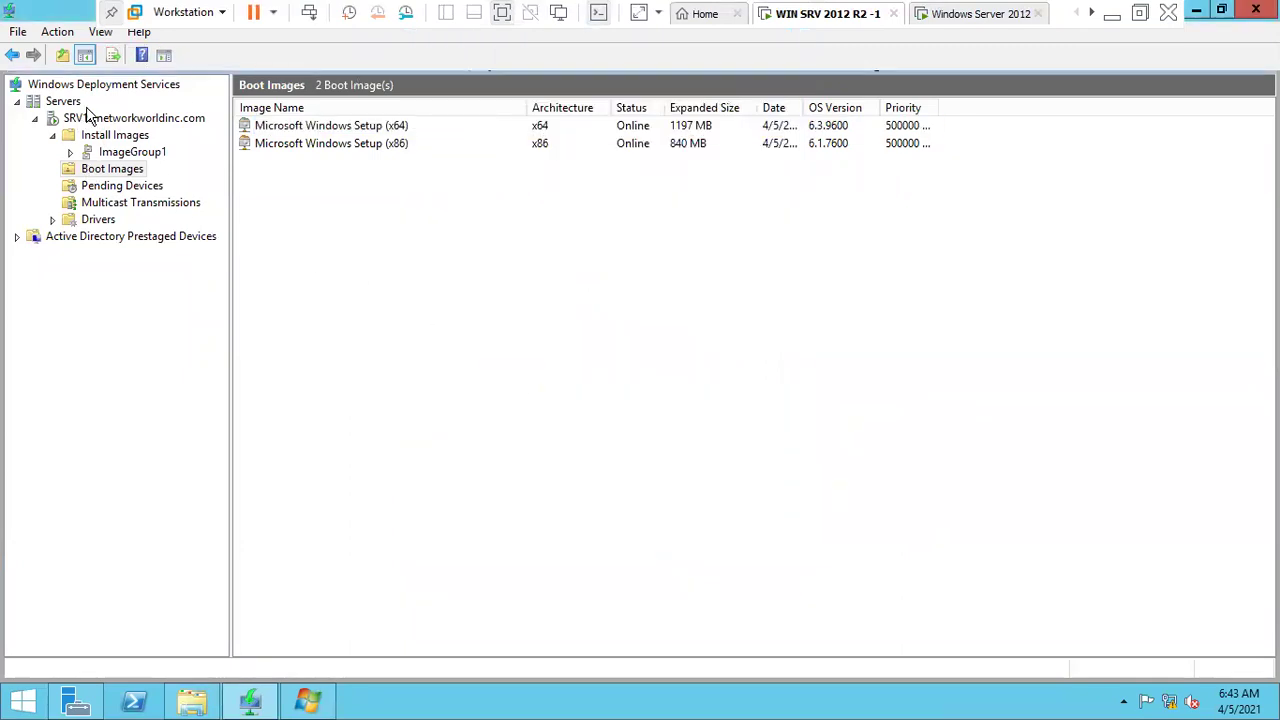
# - Stop the WDS server services, then return to the client VM in windowed view
pyautogui.rightClick(58, 121)
pyautogui.moveTo(166, 181)
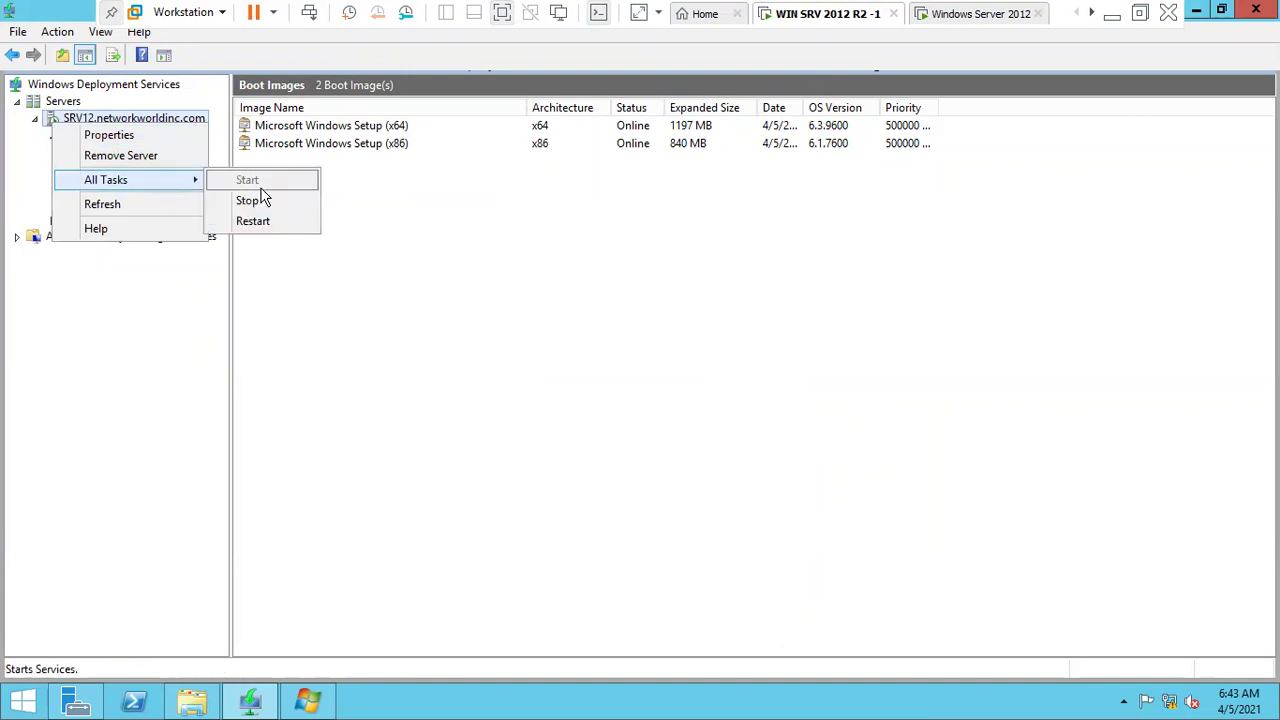
pyautogui.click(268, 200)
pyautogui.click(975, 18)
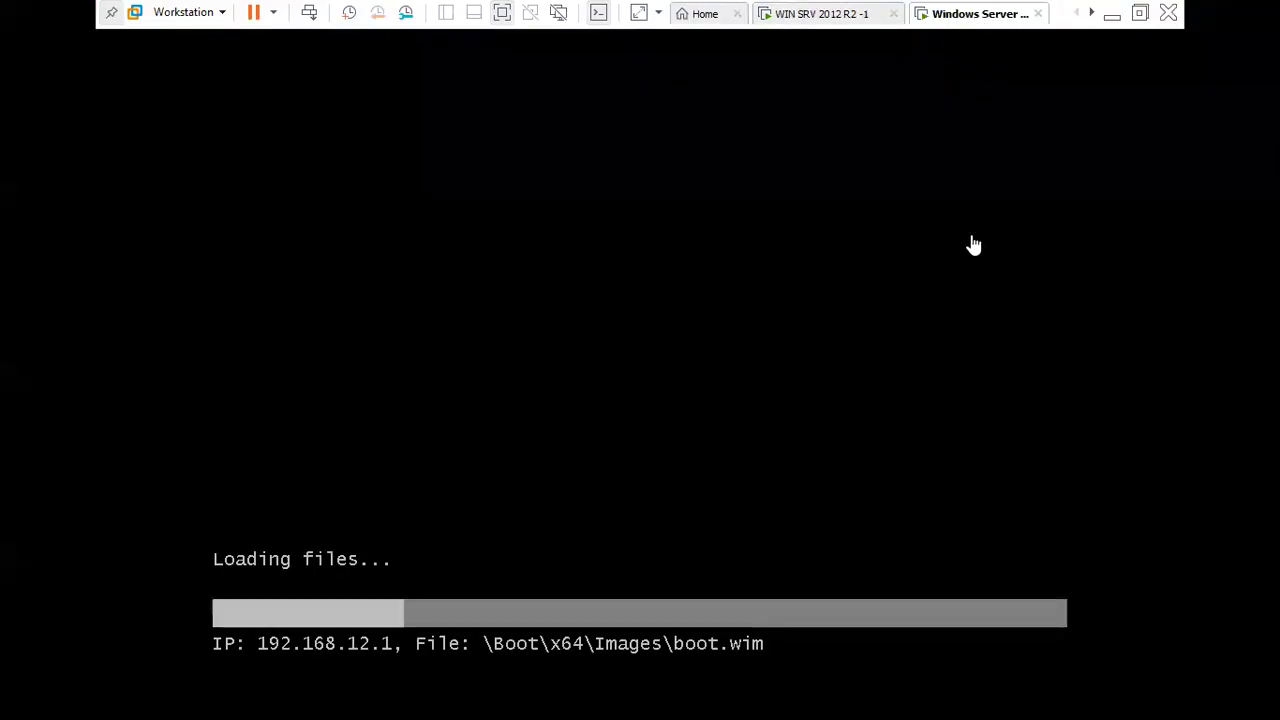
pyautogui.click(1140, 14)
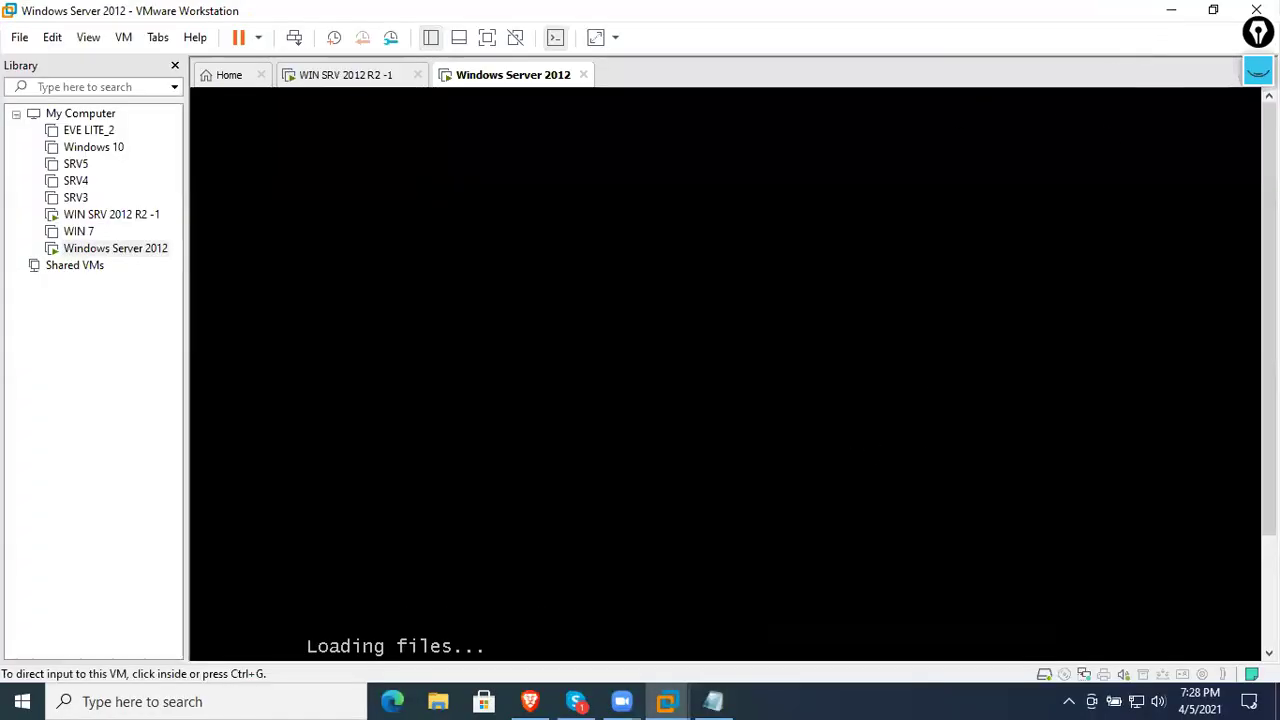
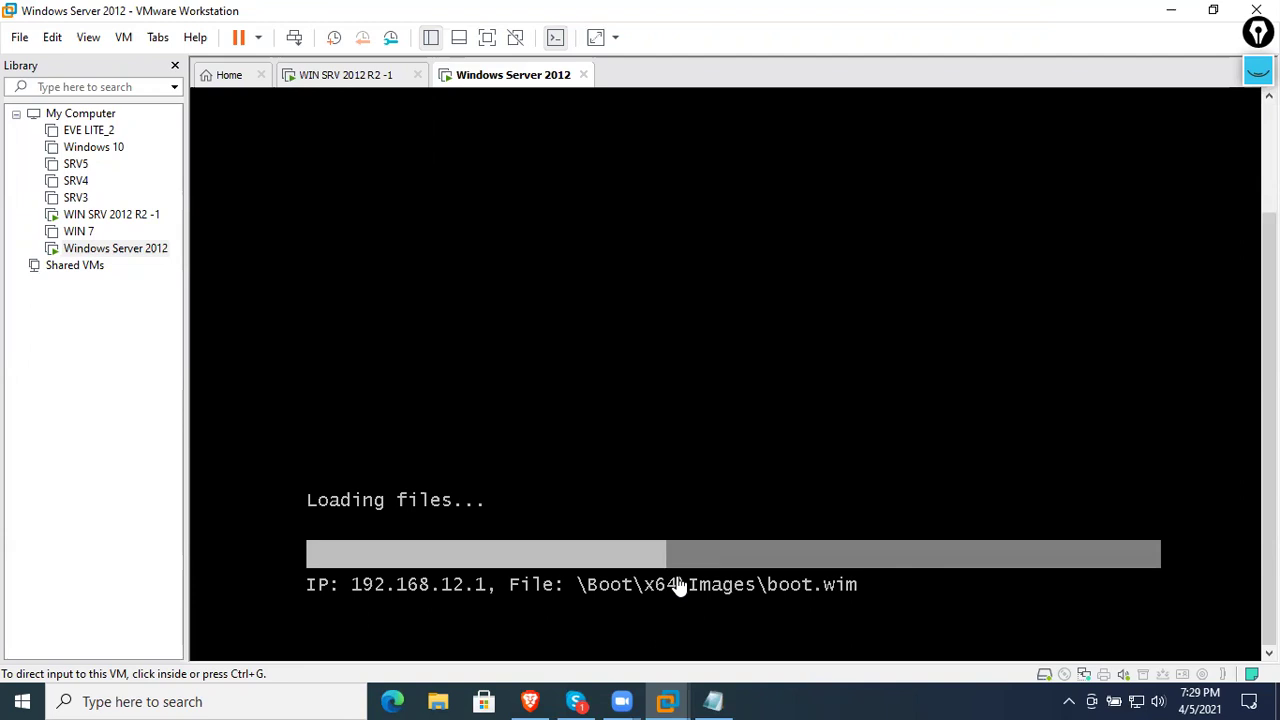
# - On the WDS server VM, select ImageGroup1 and open the machine's Virtual Machine Settings
pyautogui.click(350, 80)
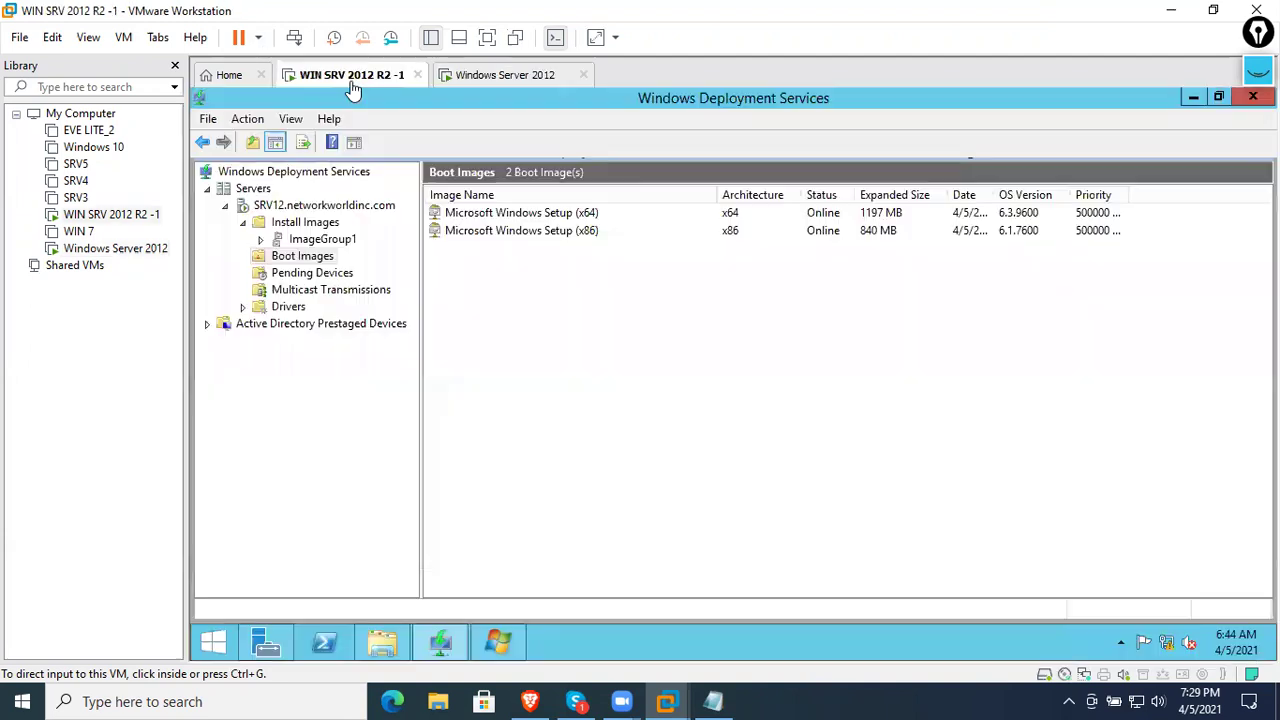
pyautogui.click(336, 244)
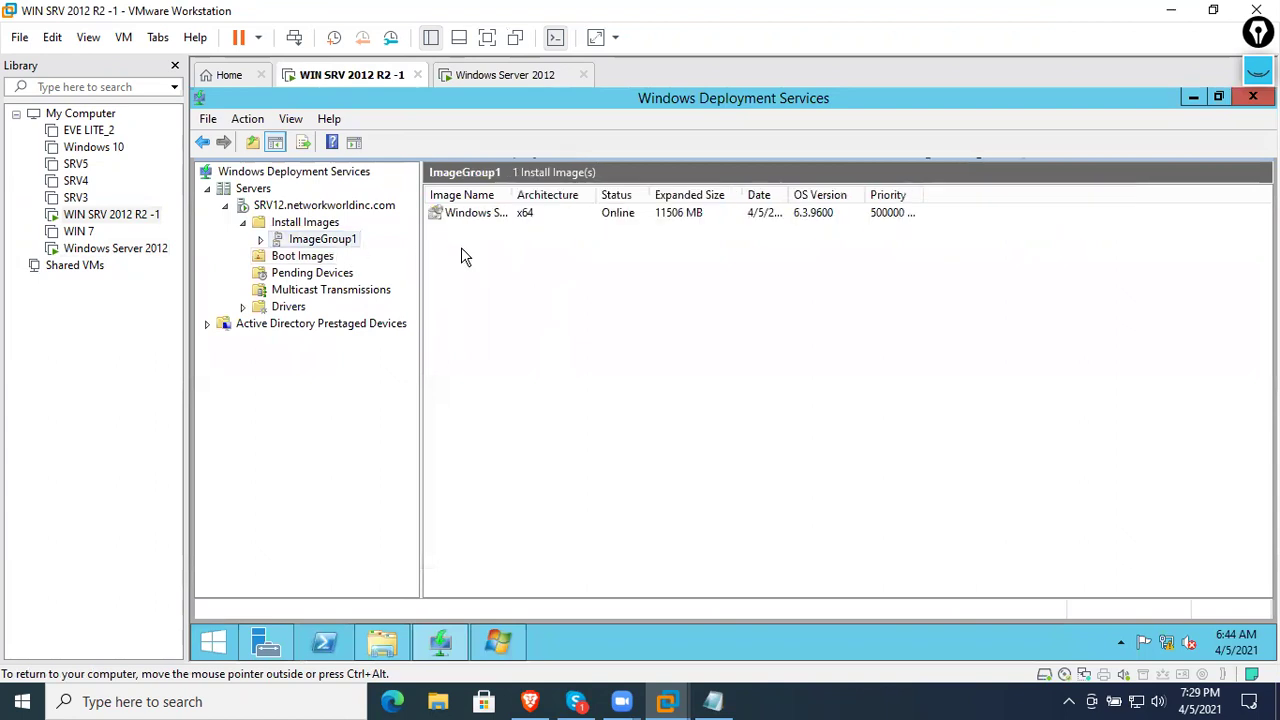
pyautogui.rightClick(382, 80)
pyautogui.click(465, 330)
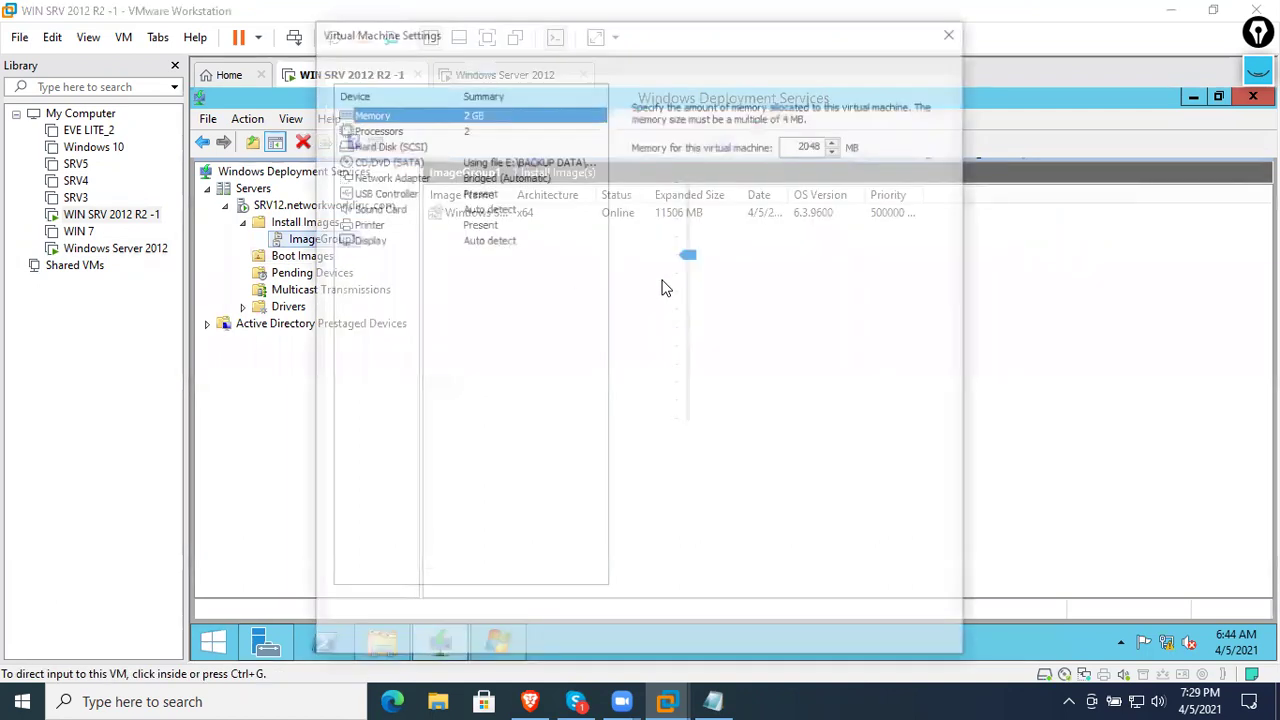
# - Mount the win7 activated ISO in the server VM's virtual CD/DVD drive
pyautogui.click(495, 160)
pyautogui.click(903, 241)
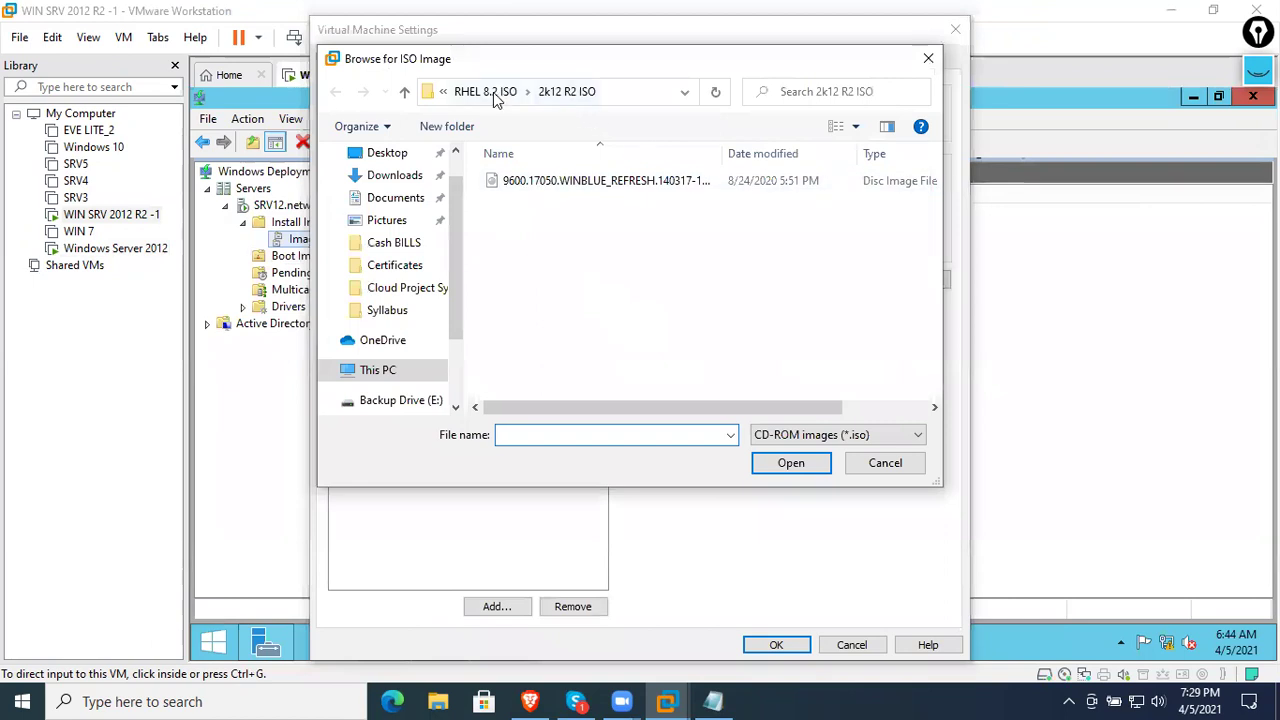
pyautogui.click(495, 92)
pyautogui.scroll(-2, 555, 375)
pyautogui.doubleClick(545, 389)
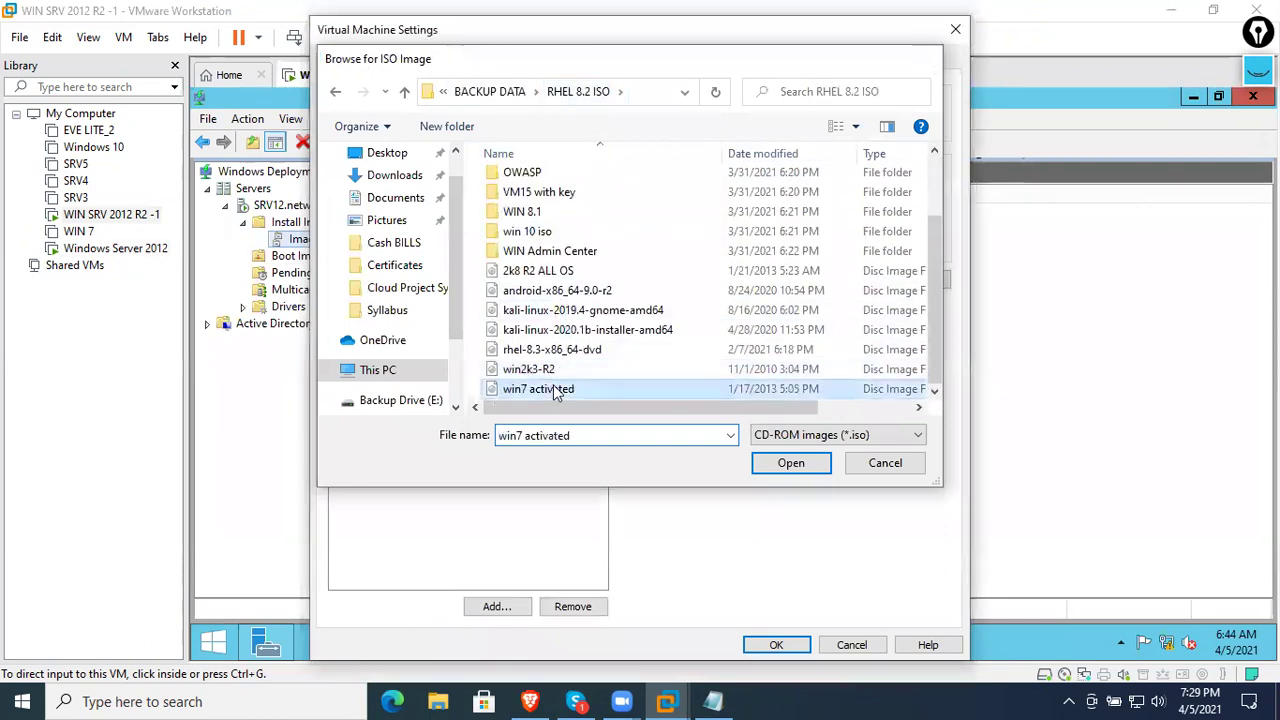
pyautogui.click(785, 646)
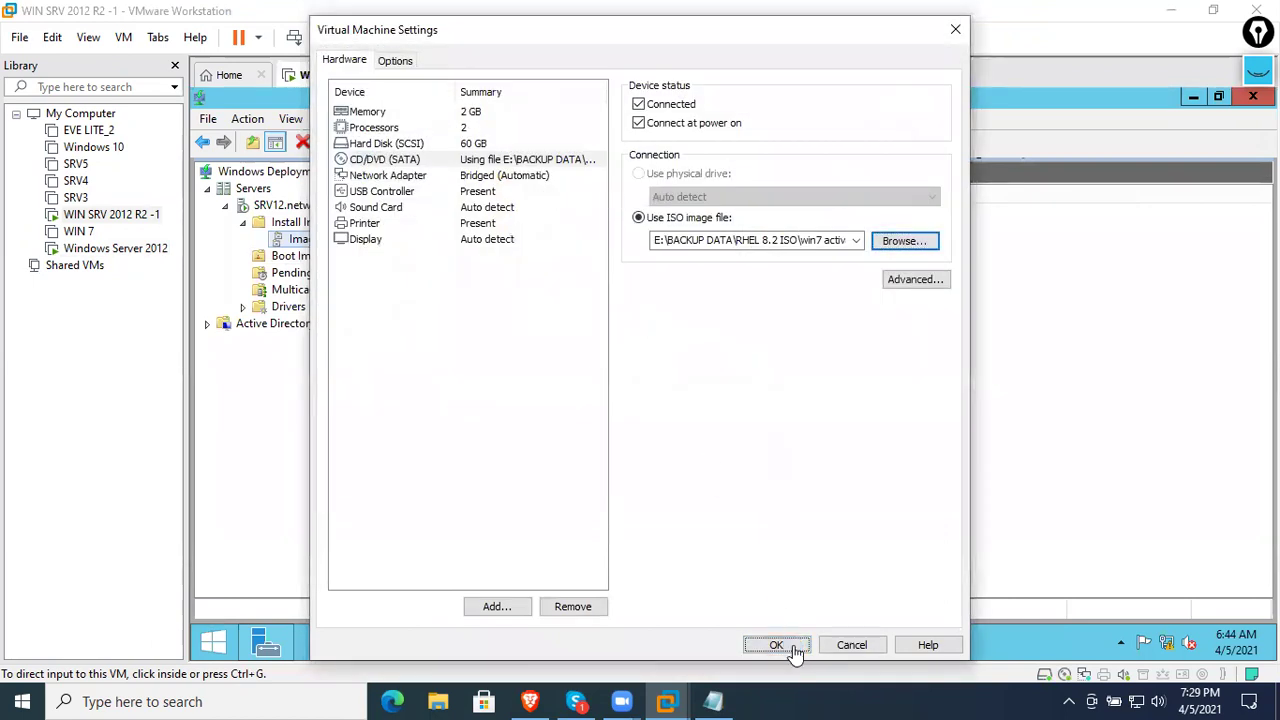
# - Add the 32-bit Windows 7 image from D:\sources\INSTALL.WIM to ImageGroup1
pyautogui.click(320, 249)
pyautogui.rightClick(320, 249)
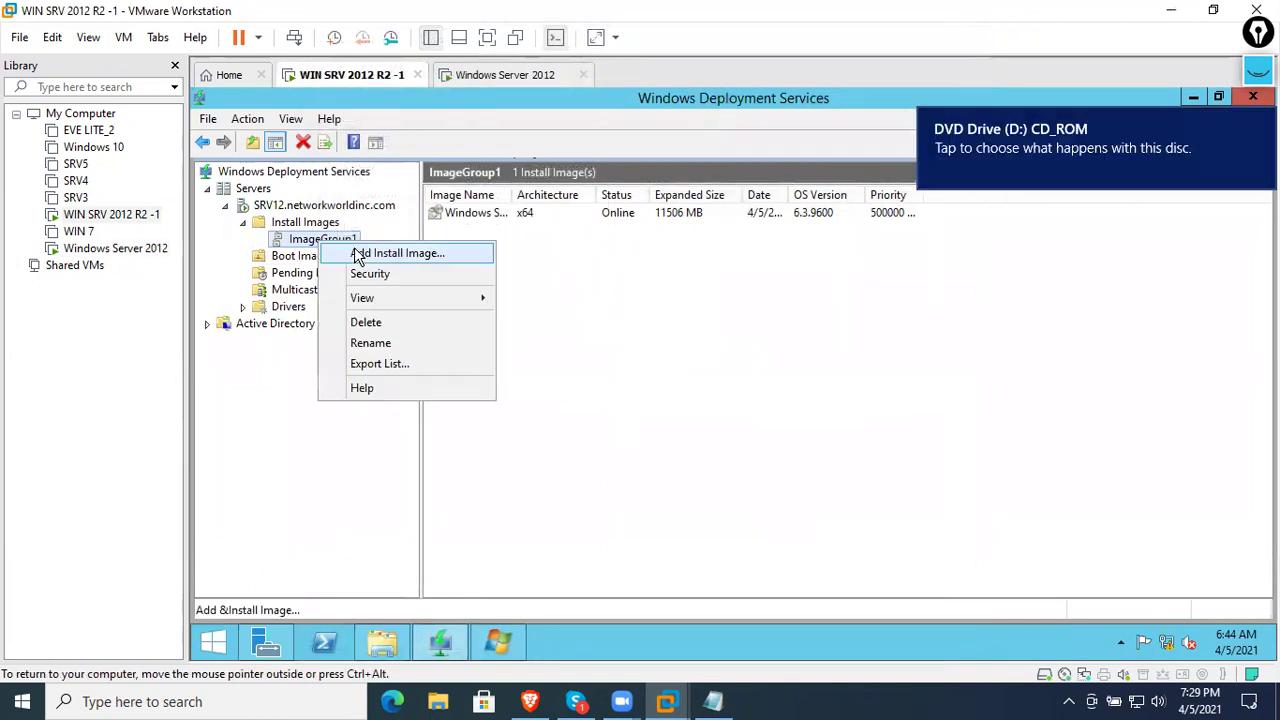
pyautogui.click(378, 252)
pyautogui.click(893, 300)
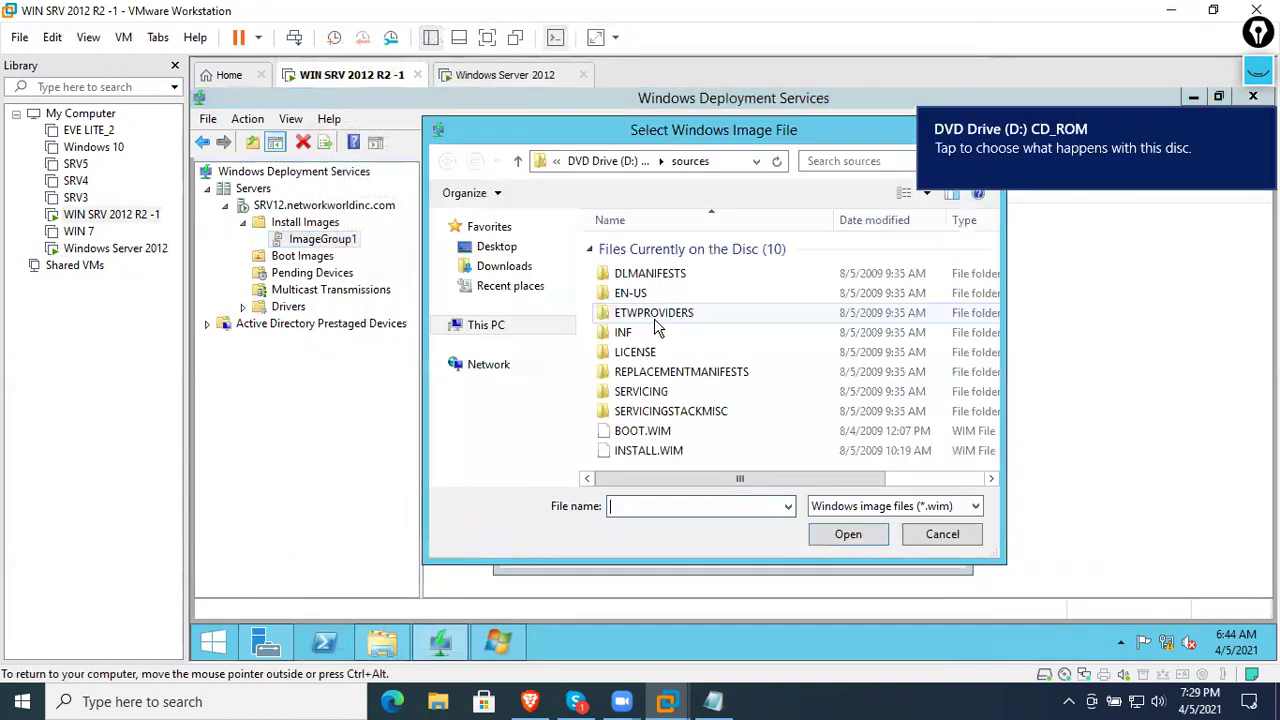
pyautogui.doubleClick(652, 453)
pyautogui.click(847, 548)
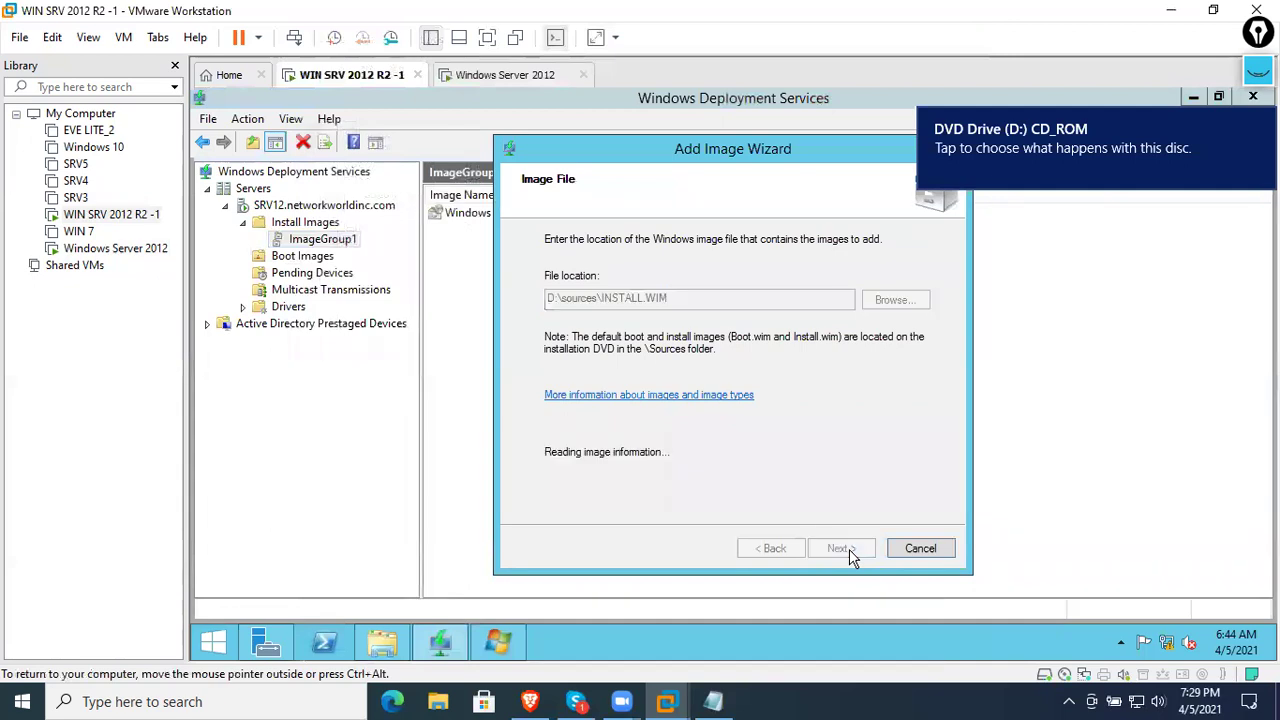
pyautogui.moveTo(638, 283); pyautogui.dragTo(720, 280)
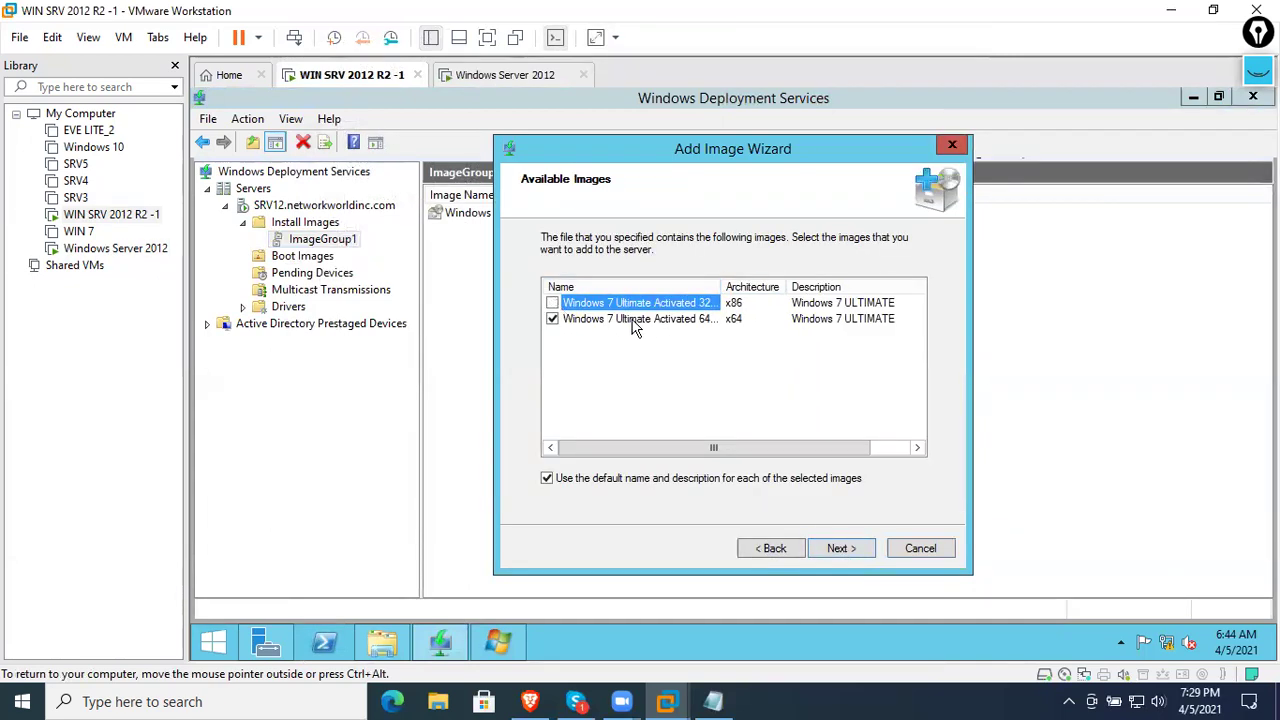
pyautogui.click(552, 318)
pyautogui.click(552, 302)
pyautogui.click(847, 551)
pyautogui.click(847, 551)
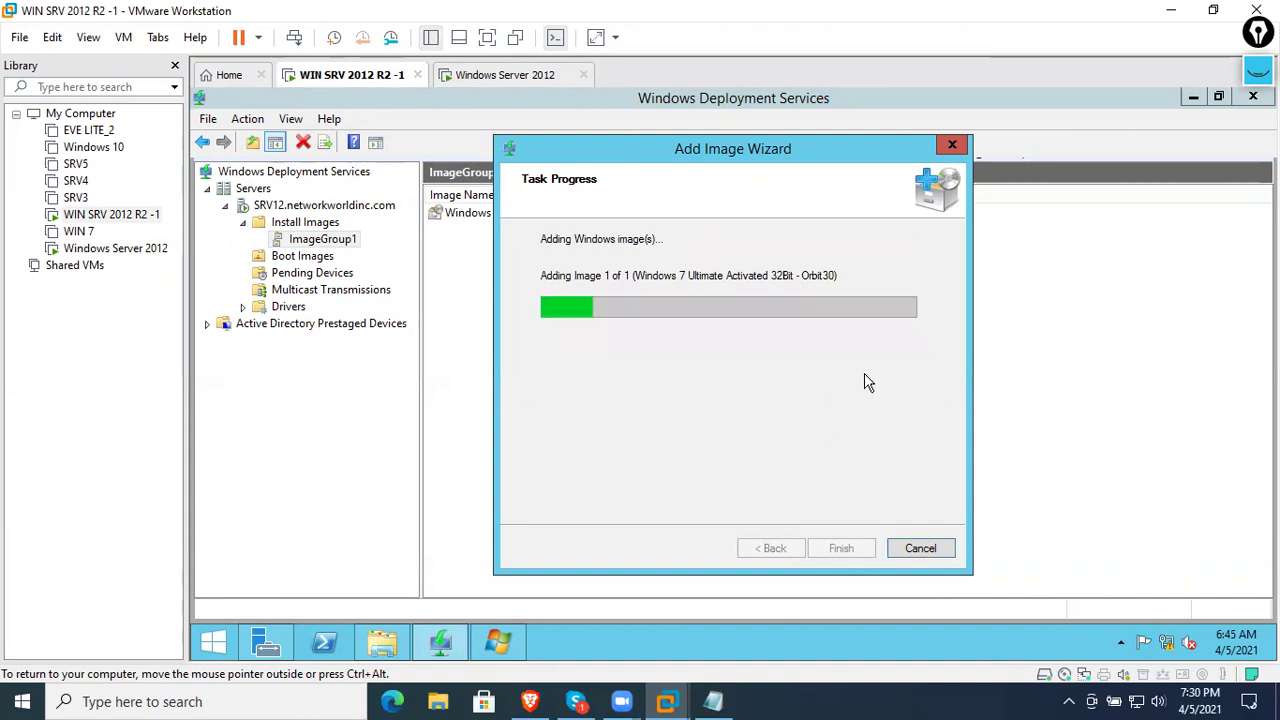
# - Check on the booting Windows Server 2012 VM, then return to the image-adding progress
pyautogui.click(505, 75)
pyautogui.click(628, 282)
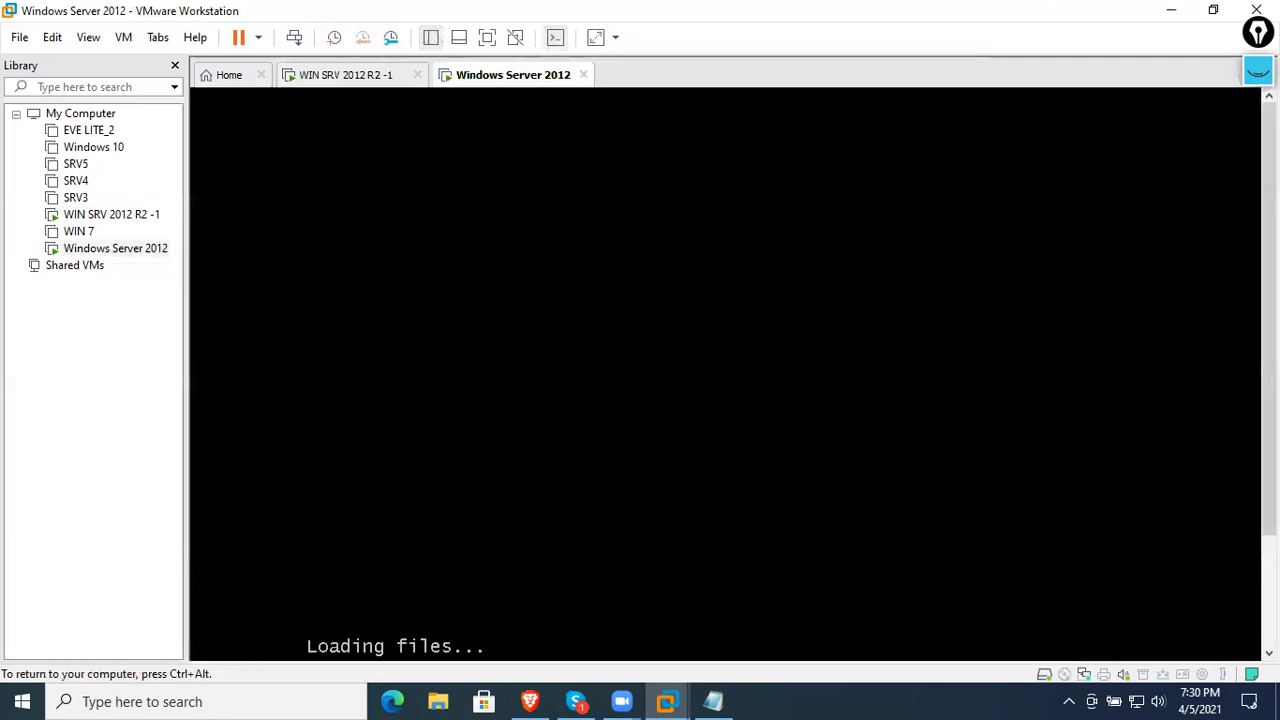
pyautogui.hotkey('ctrl', 'alt')
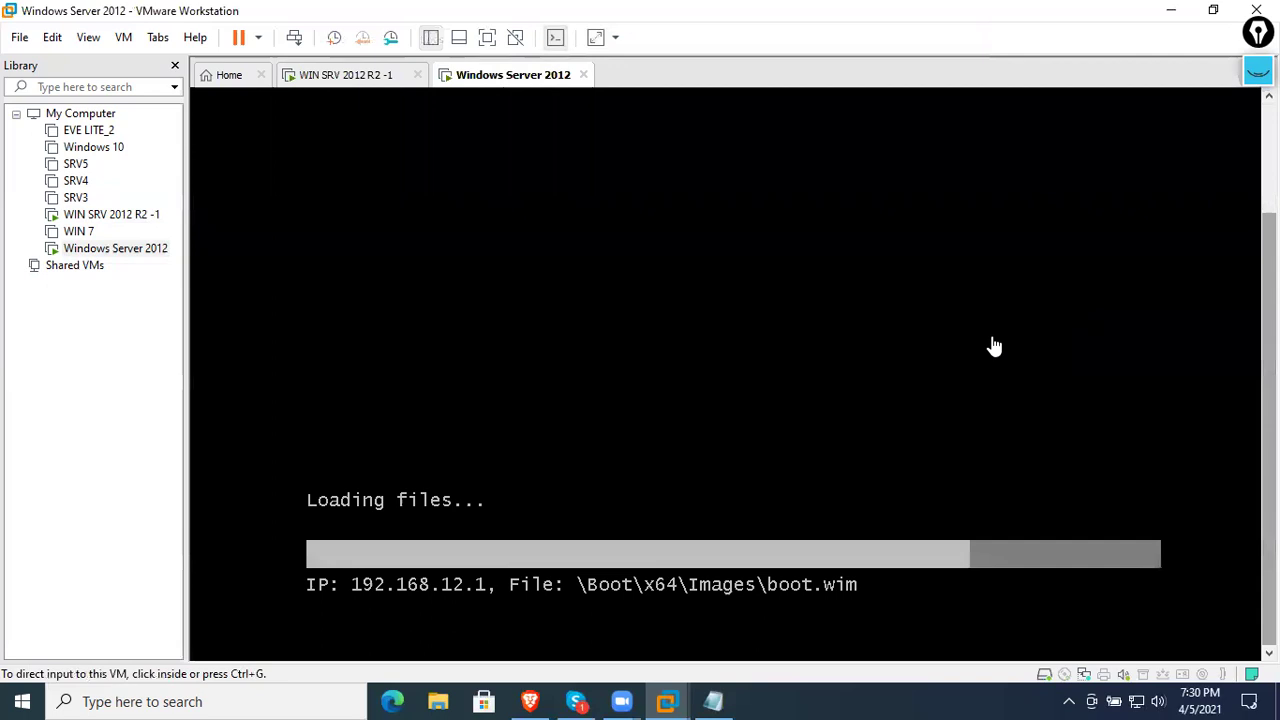
pyautogui.click(372, 84)
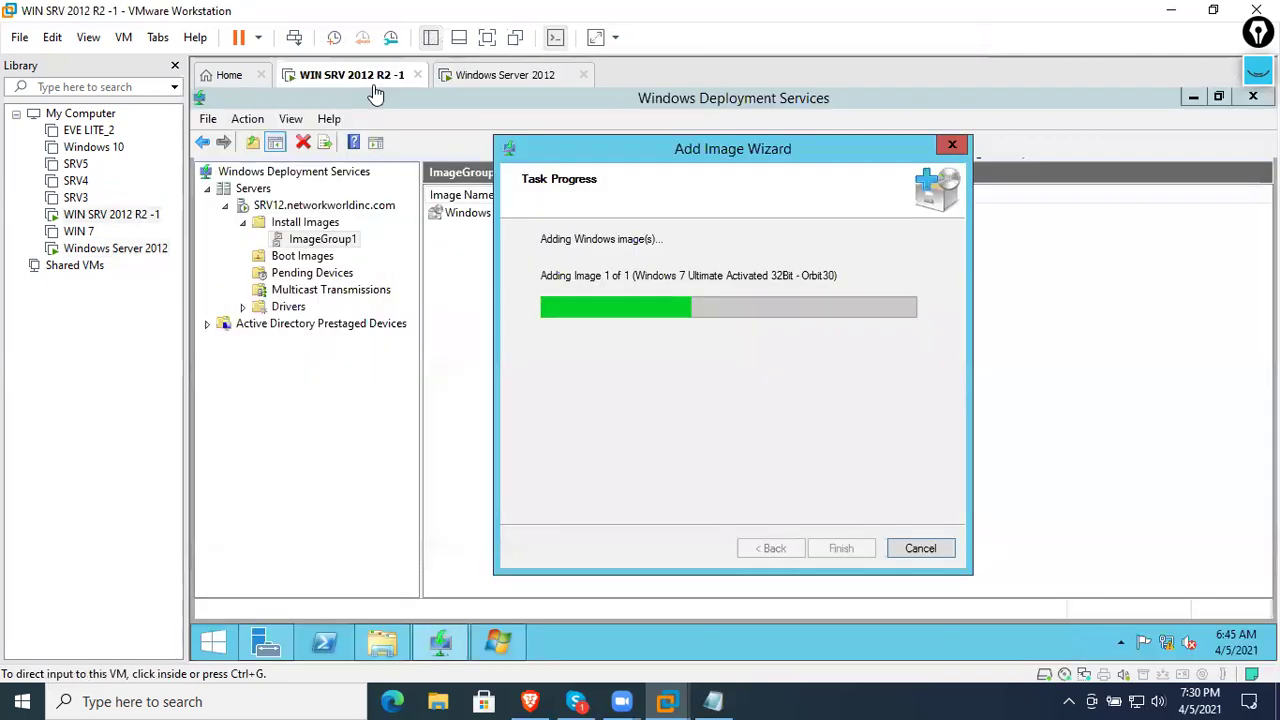
pyautogui.click(19, 37)
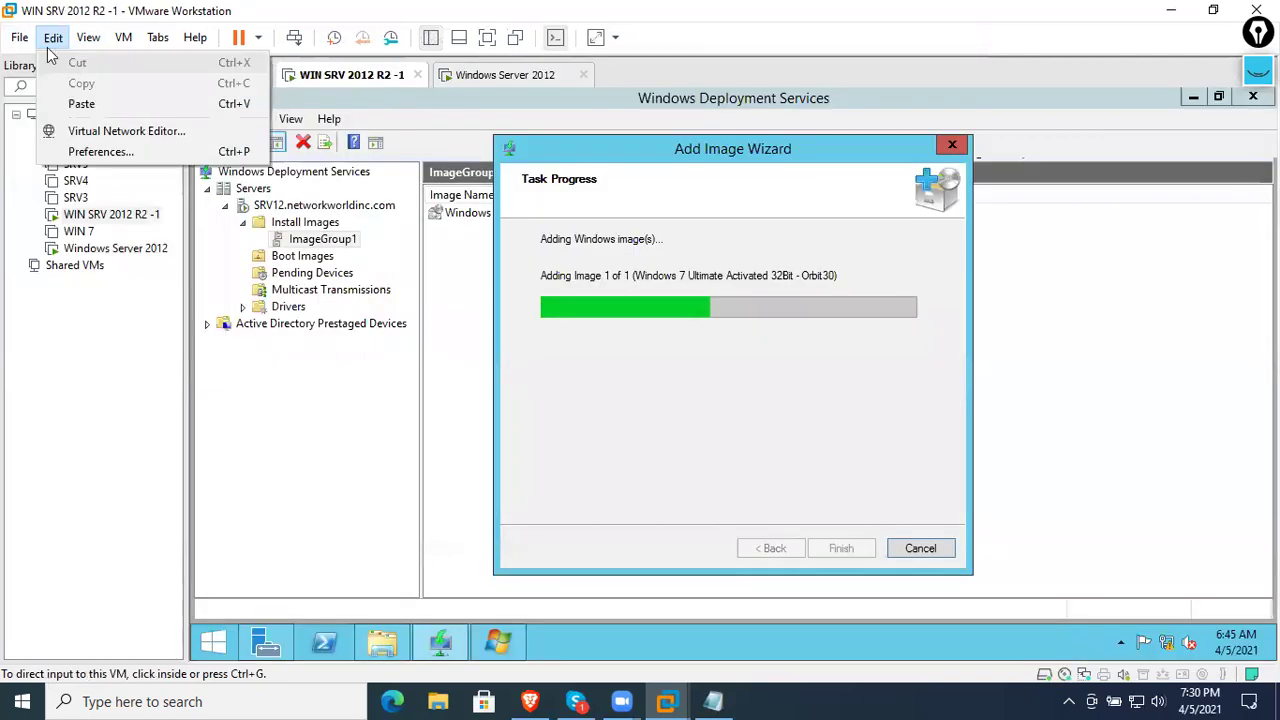
# - Start a new virtual machine with Windows 7 as the guest operating system
pyautogui.click(470, 278)
pyautogui.hotkey('ctrl', 'n')
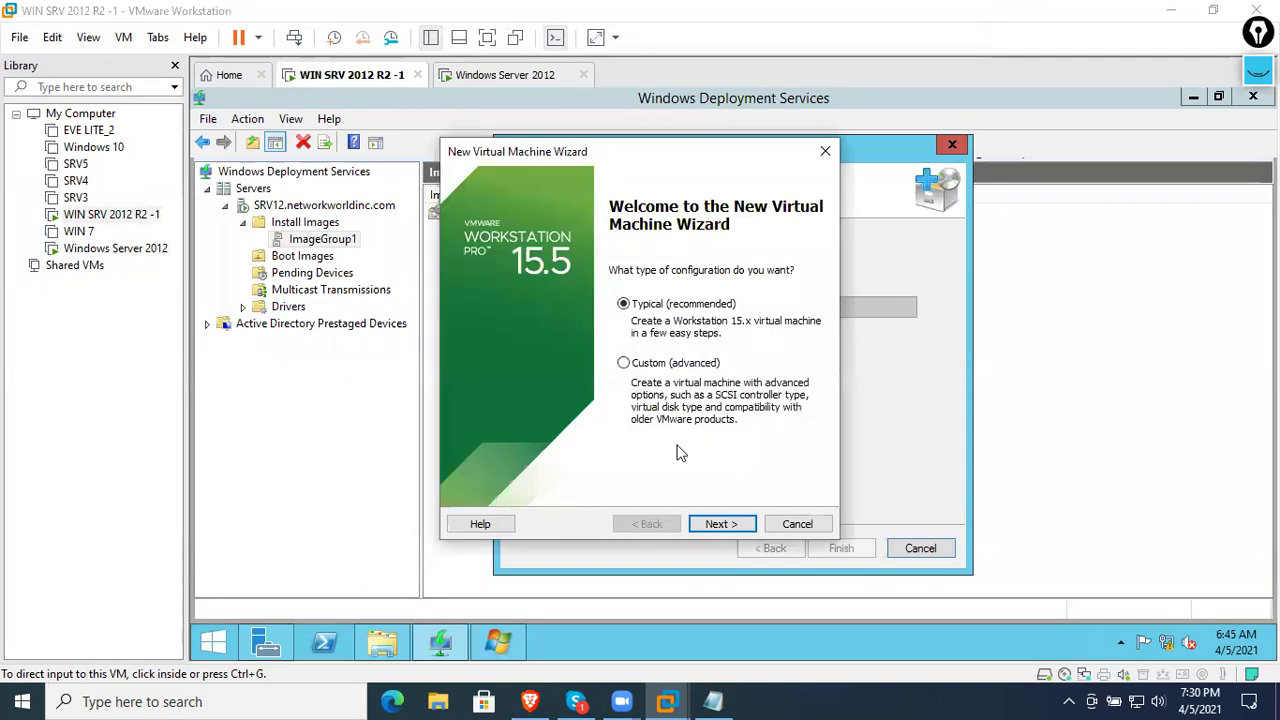
pyautogui.click(719, 523)
pyautogui.click(716, 523)
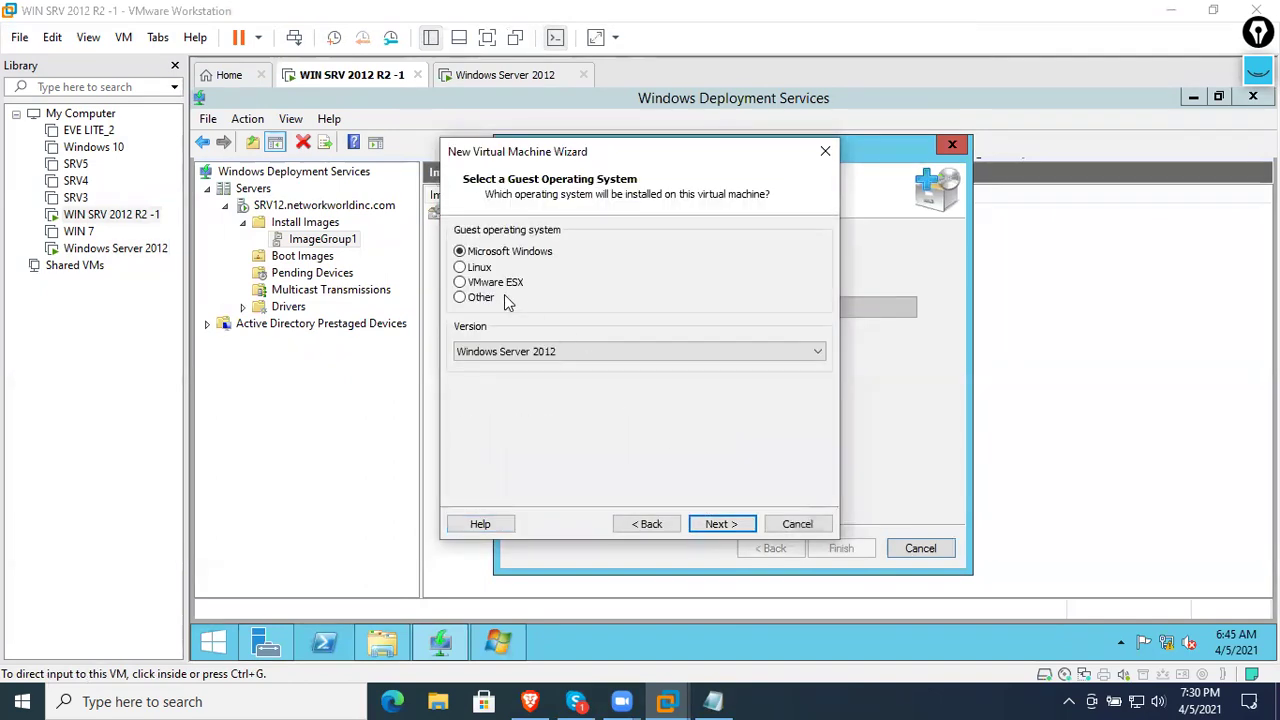
pyautogui.click(566, 352)
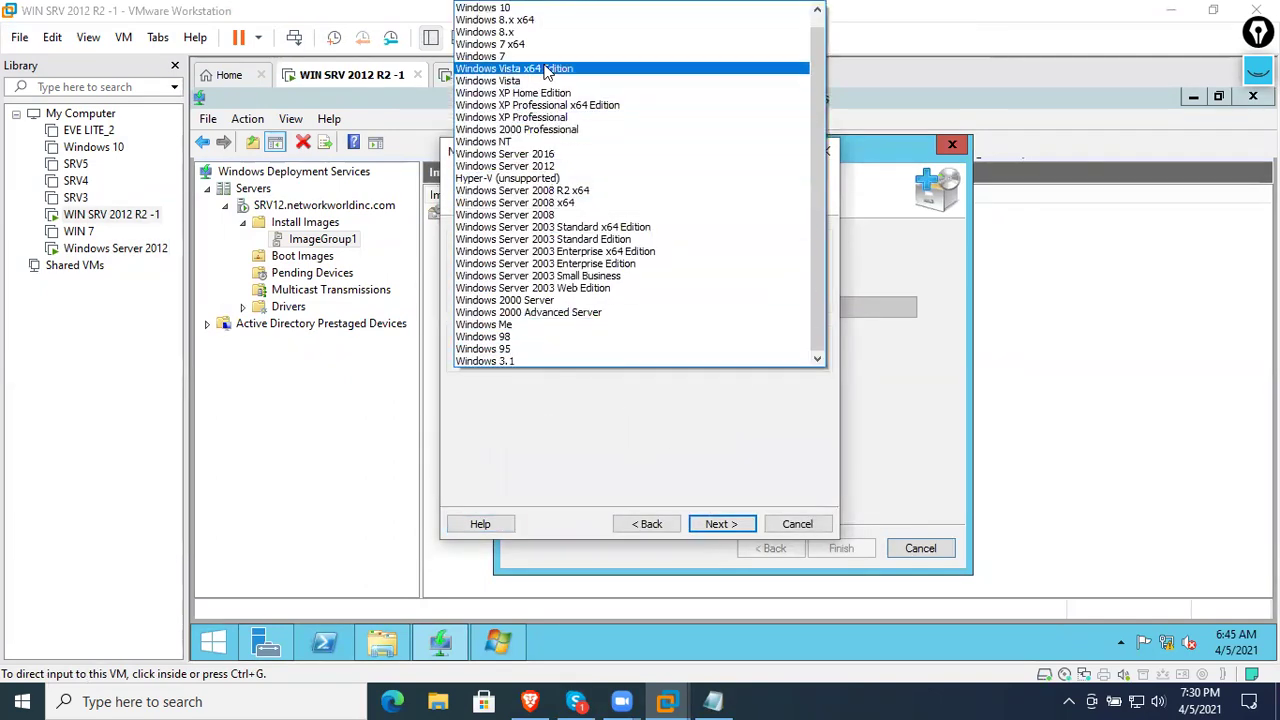
pyautogui.click(560, 52)
pyautogui.click(726, 523)
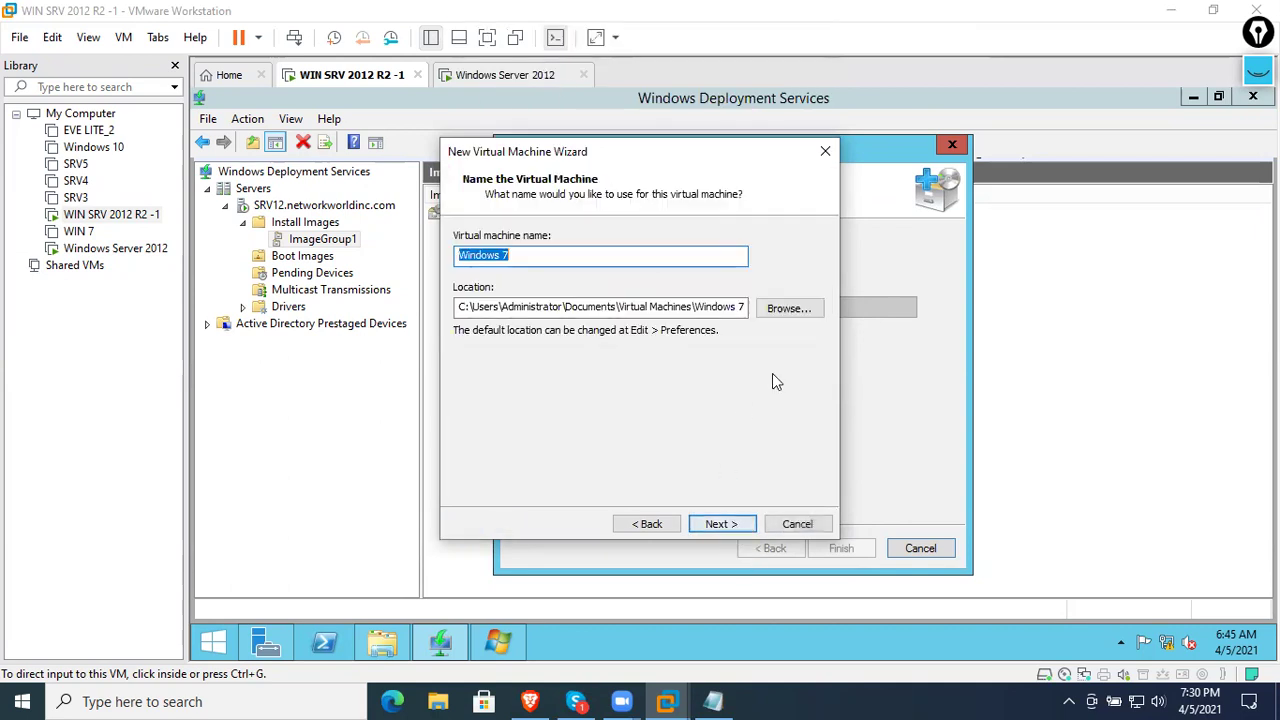
# - Store the new VM in a new 'WIN 7' folder under VM Drive (D:)\MCSE Class
pyautogui.click(782, 307)
pyautogui.scroll(-3, 566, 383)
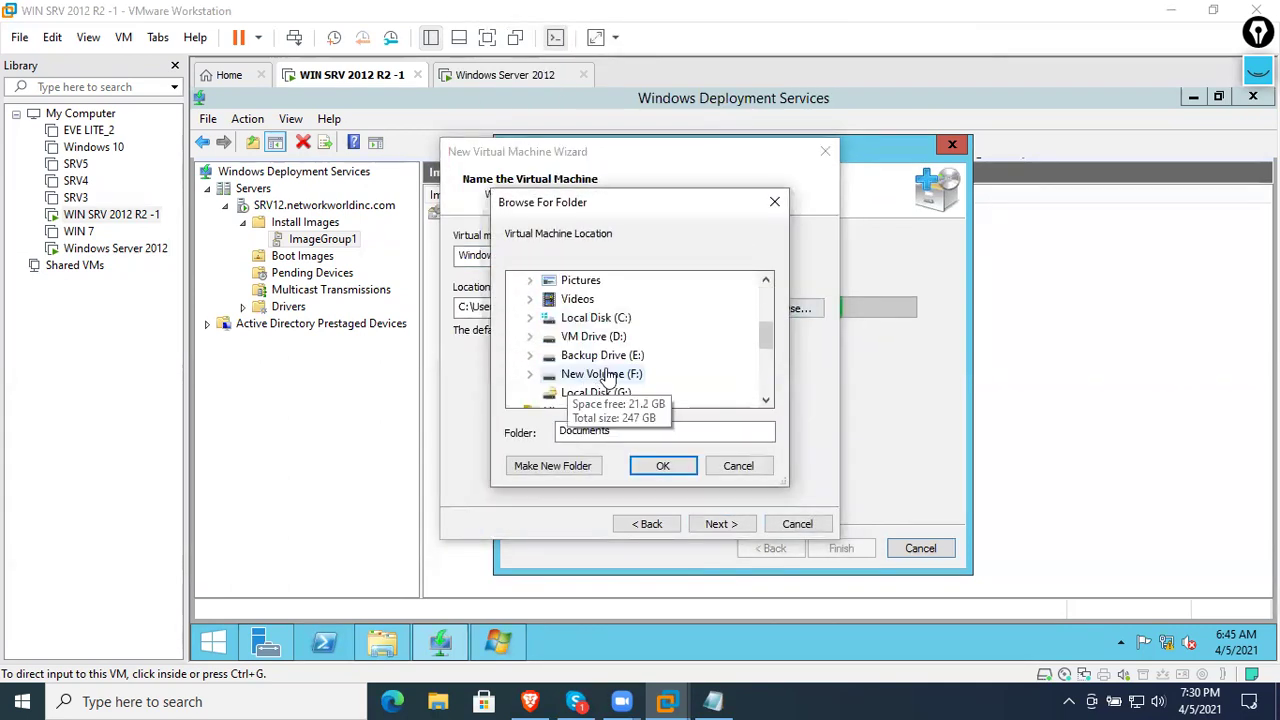
pyautogui.click(575, 338)
pyautogui.scroll(1, 606, 346)
pyautogui.scroll(-3, 575, 400)
pyautogui.doubleClick(605, 355)
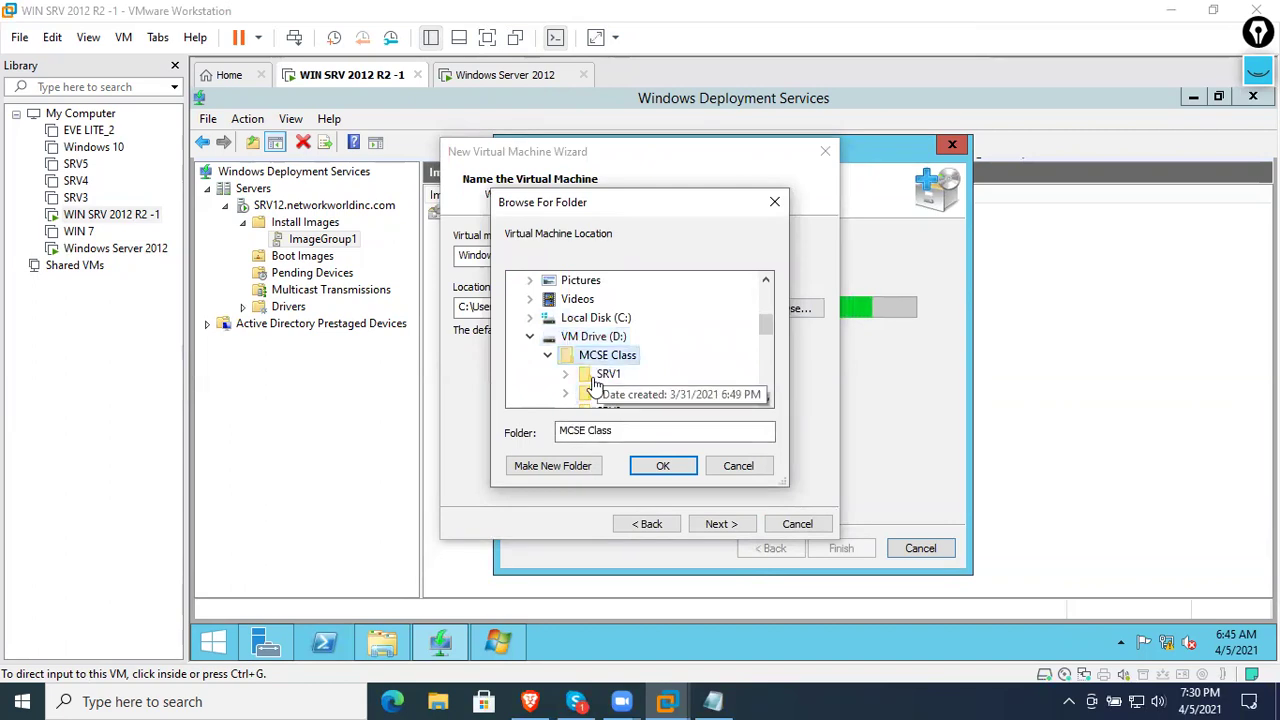
pyautogui.click(568, 468)
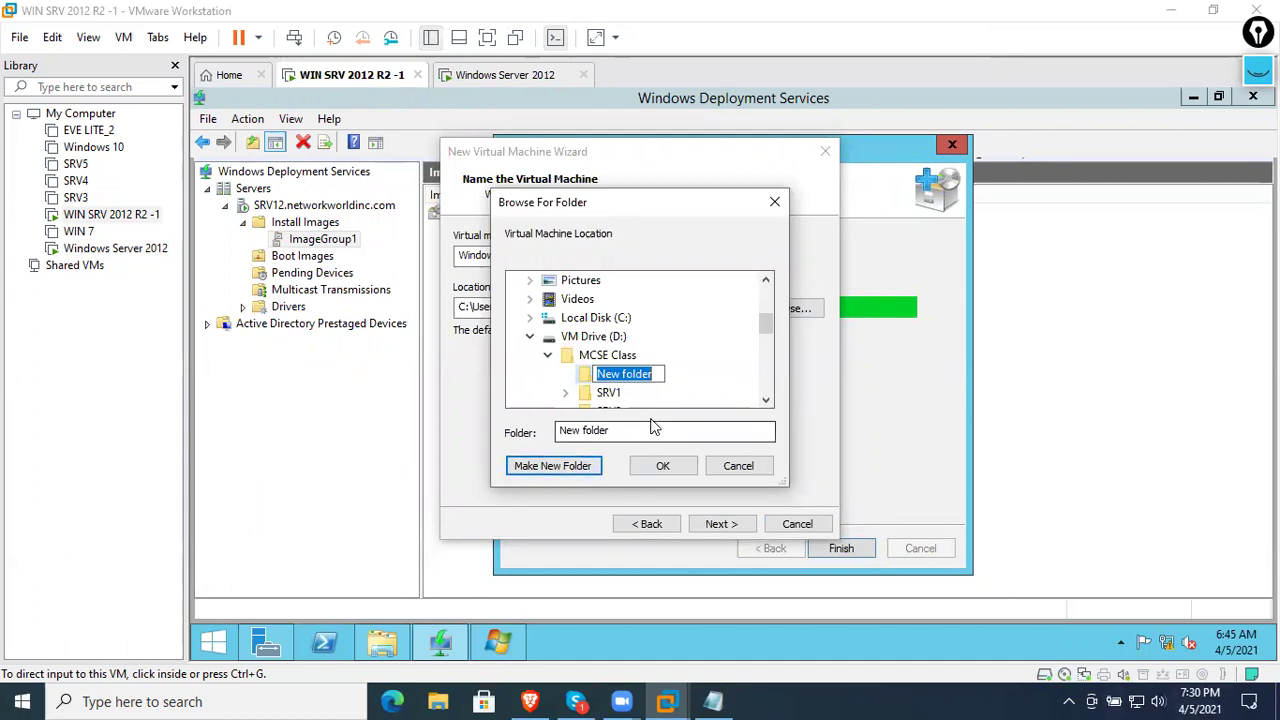
pyautogui.press('BackSpace')
pyautogui.write('WIN')
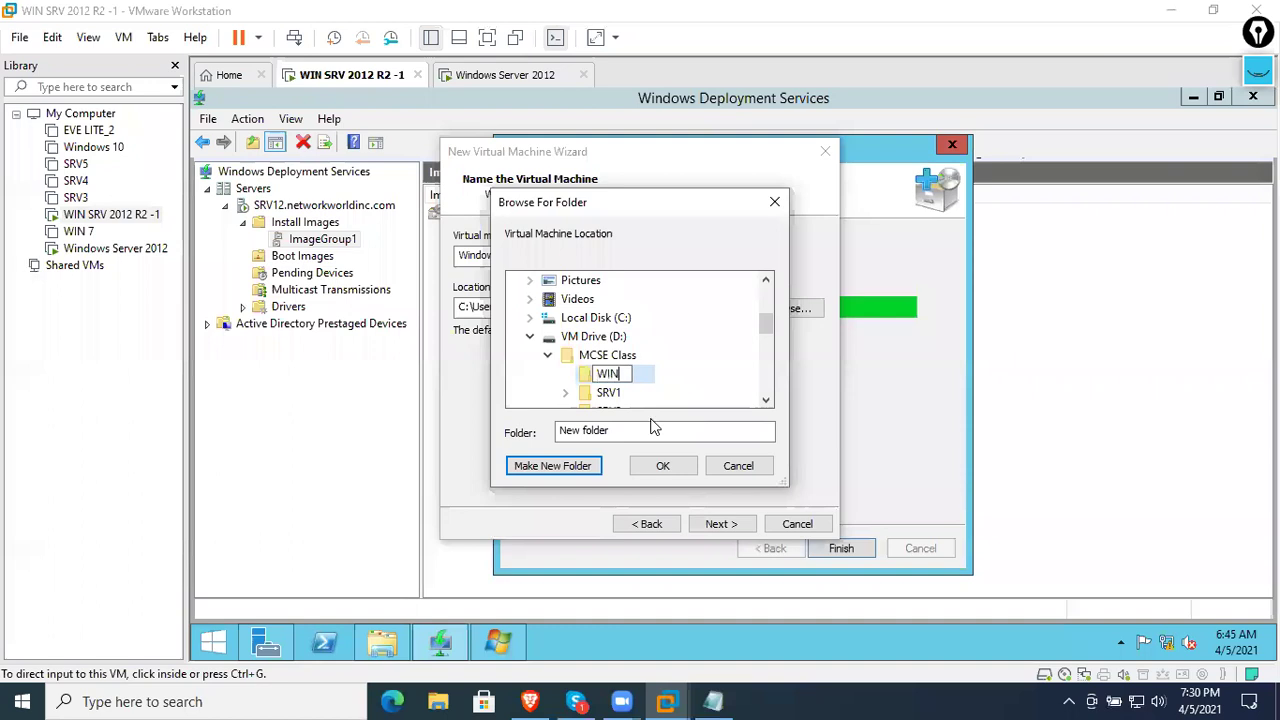
pyautogui.write(' 7')
pyautogui.press('Return')
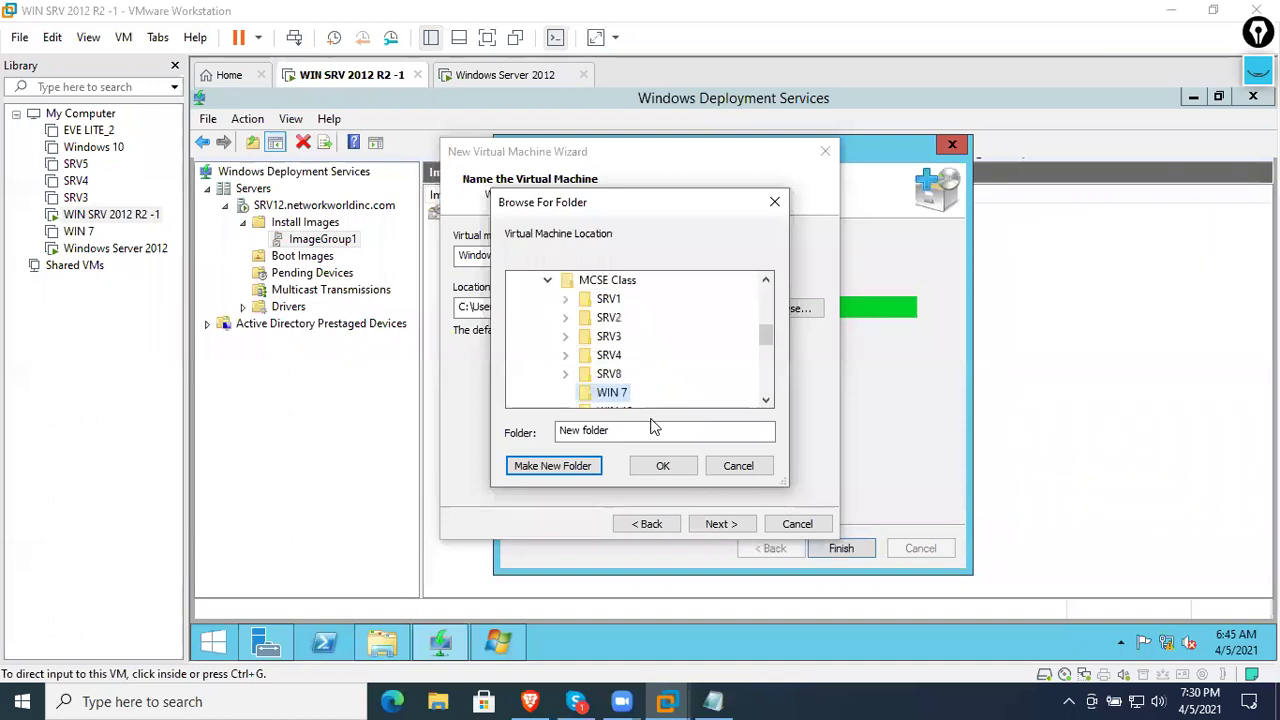
pyautogui.click(663, 466)
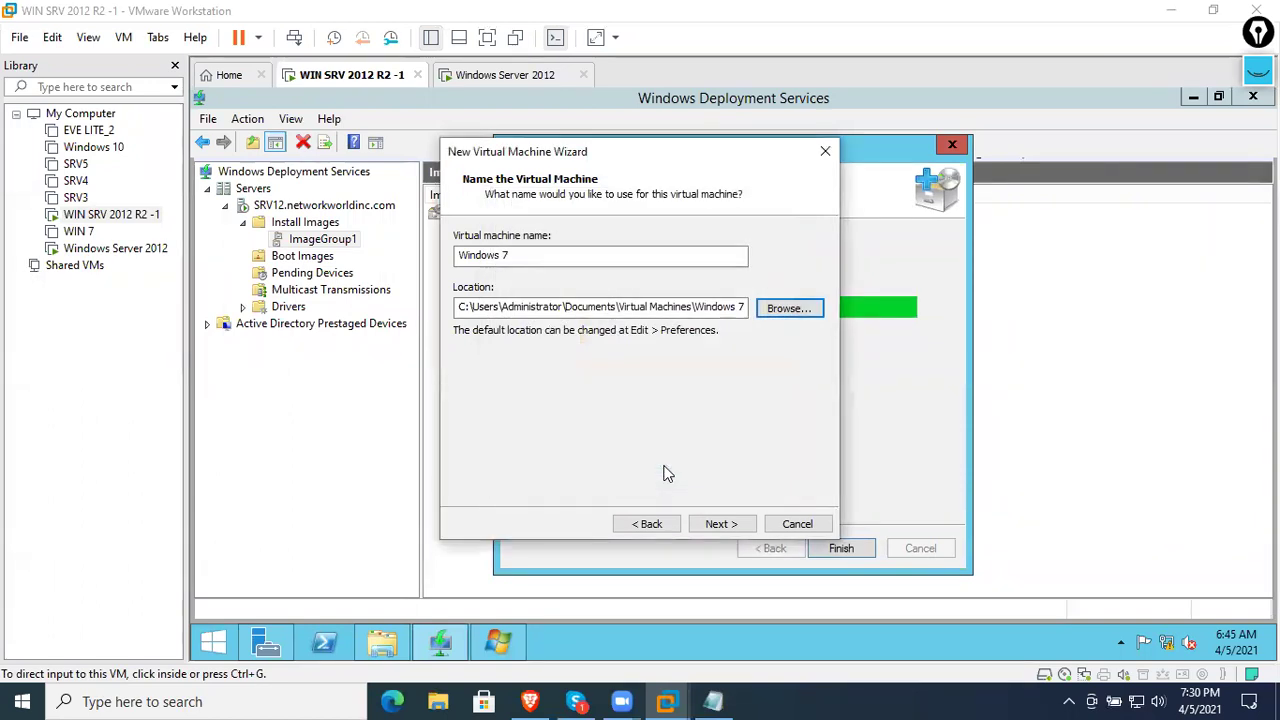
# - Use a single-file virtual disk, bridged networking and 2 processor cores, then finish the VM
pyautogui.click(720, 523)
pyautogui.click(546, 349)
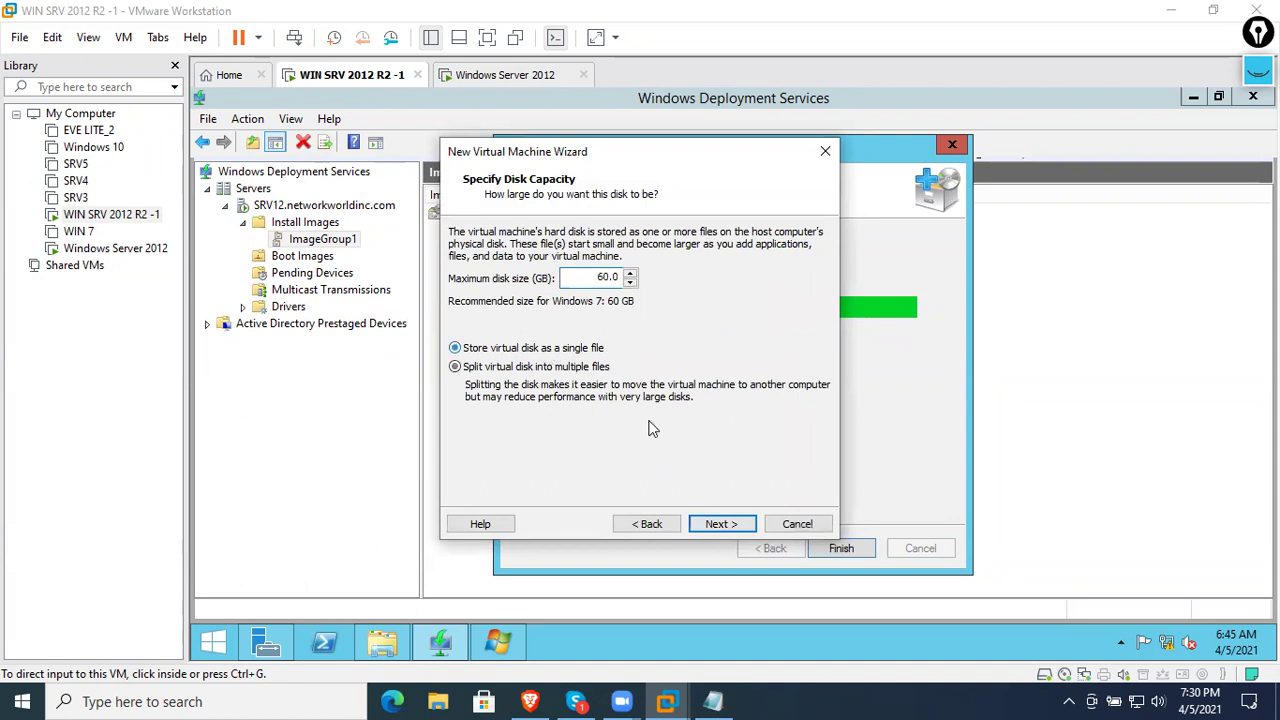
pyautogui.click(722, 524)
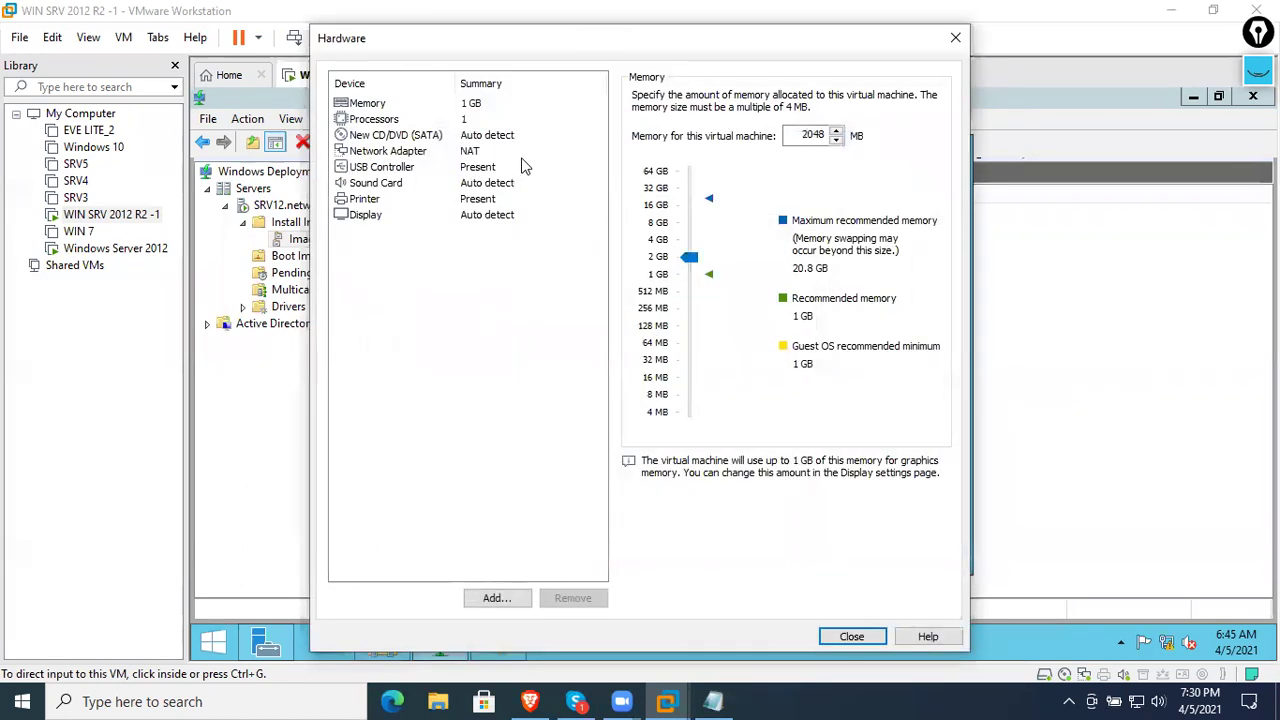
pyautogui.click(528, 151)
pyautogui.click(660, 165)
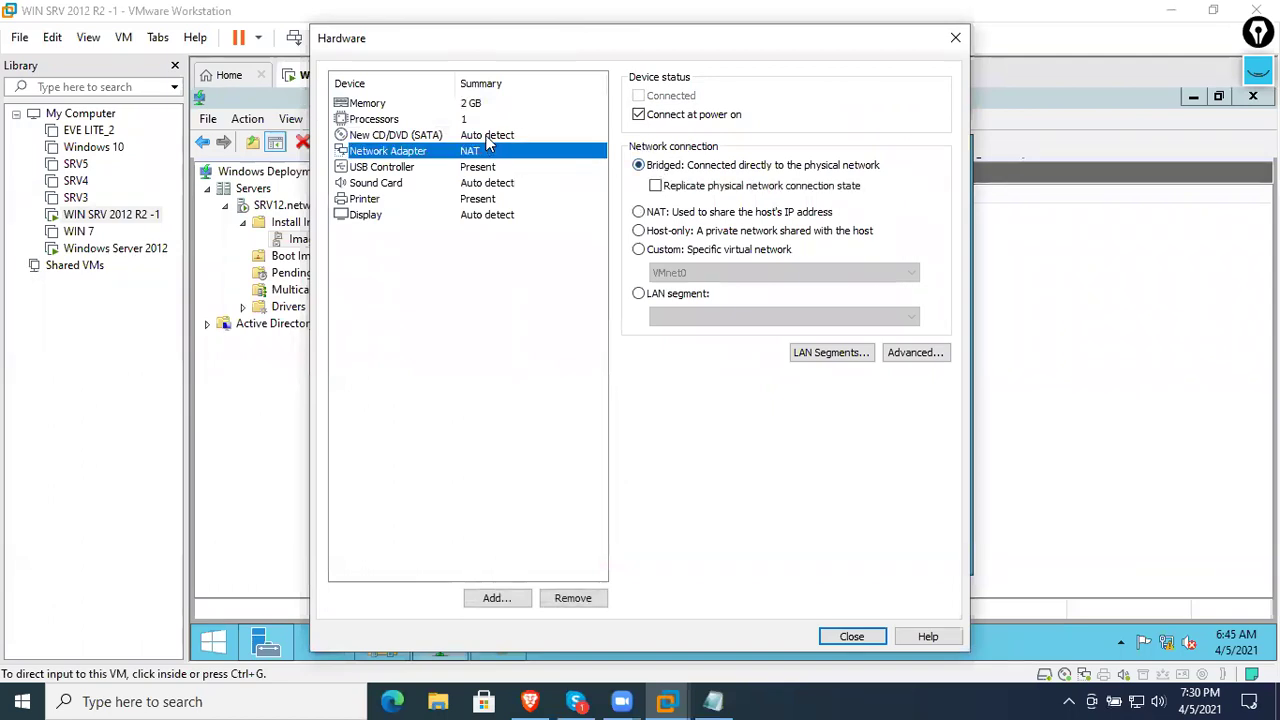
pyautogui.click(537, 136)
pyautogui.click(484, 120)
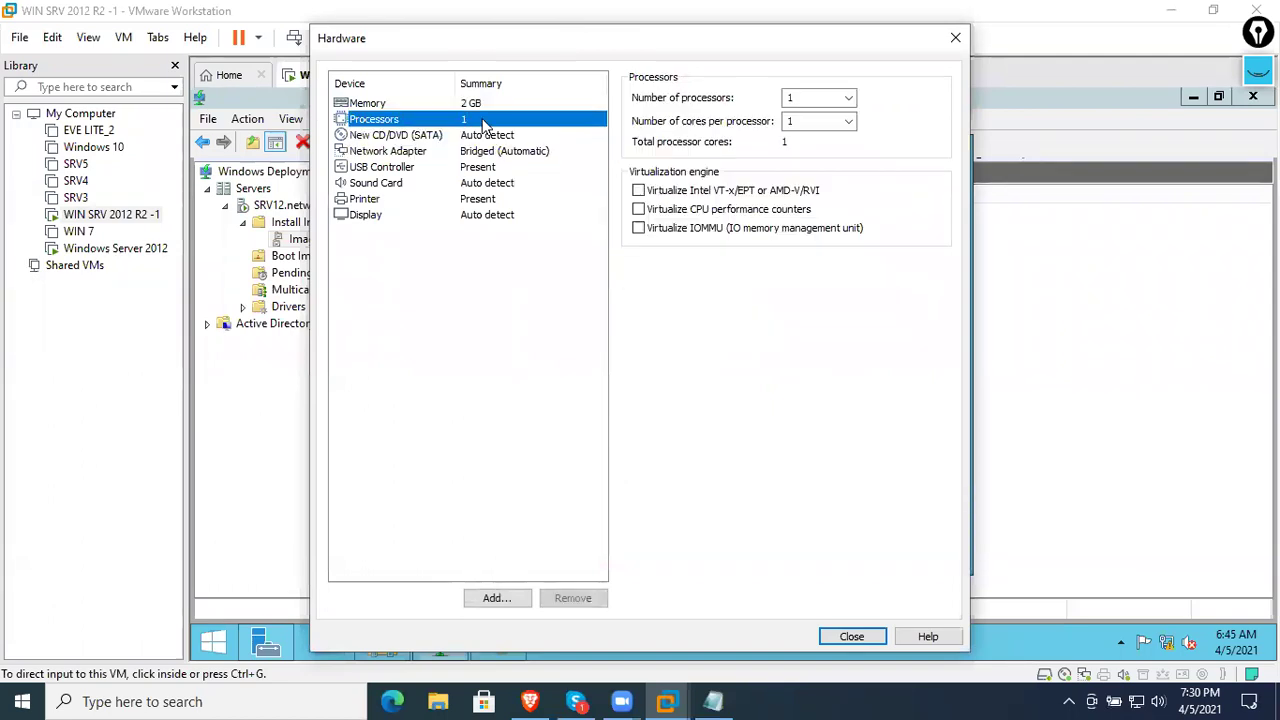
pyautogui.click(815, 121)
pyautogui.click(806, 150)
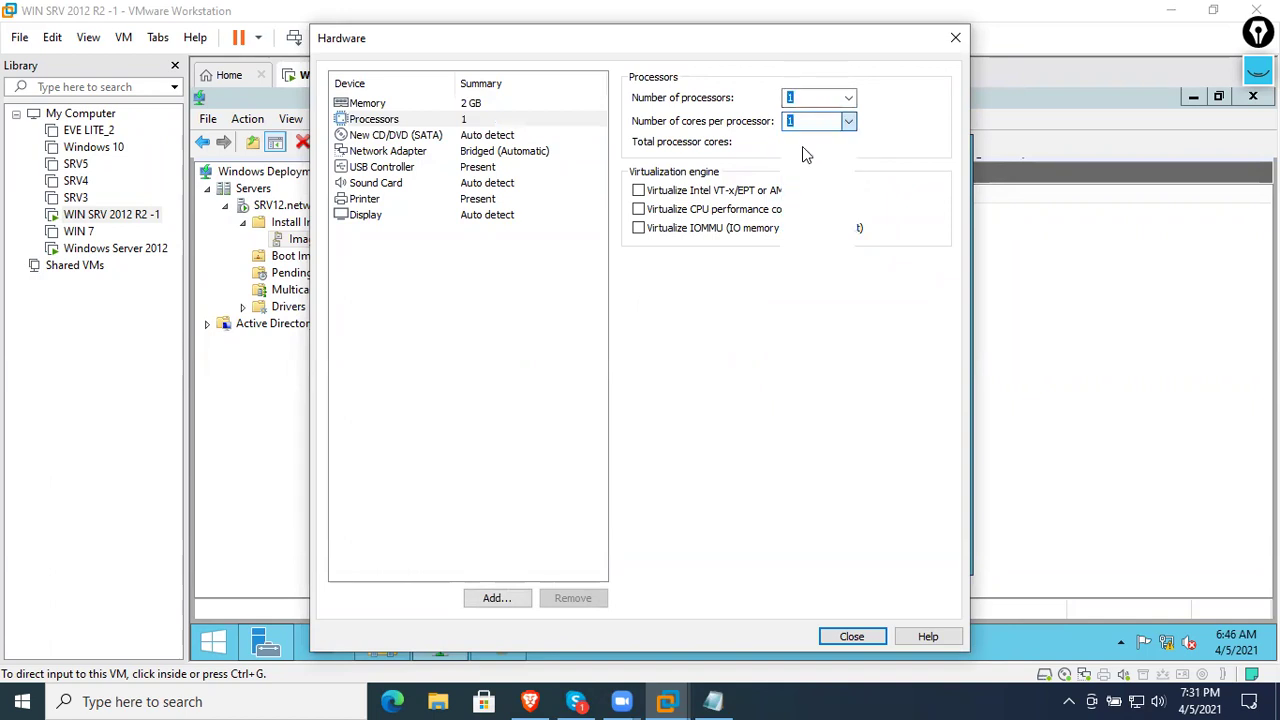
pyautogui.click(840, 636)
pyautogui.click(728, 522)
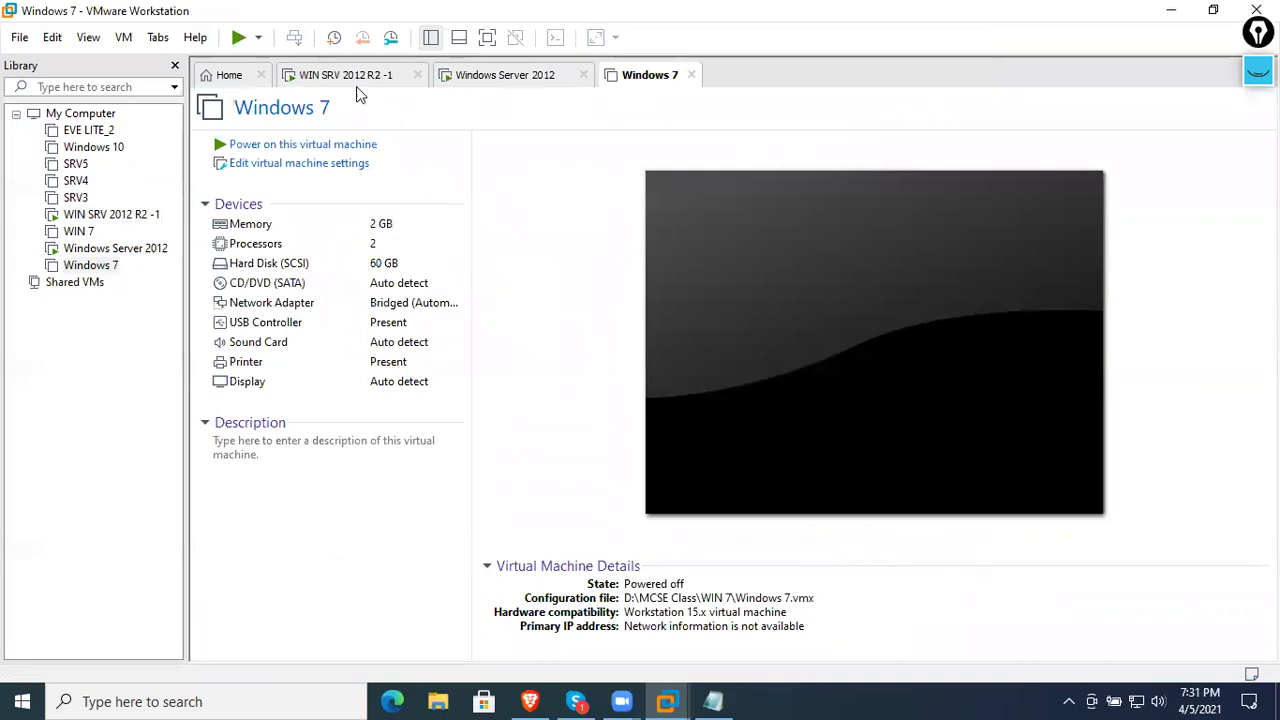
# - Close the completed Add Image Wizard and switch to the Windows 7 VM
pyautogui.click(356, 84)
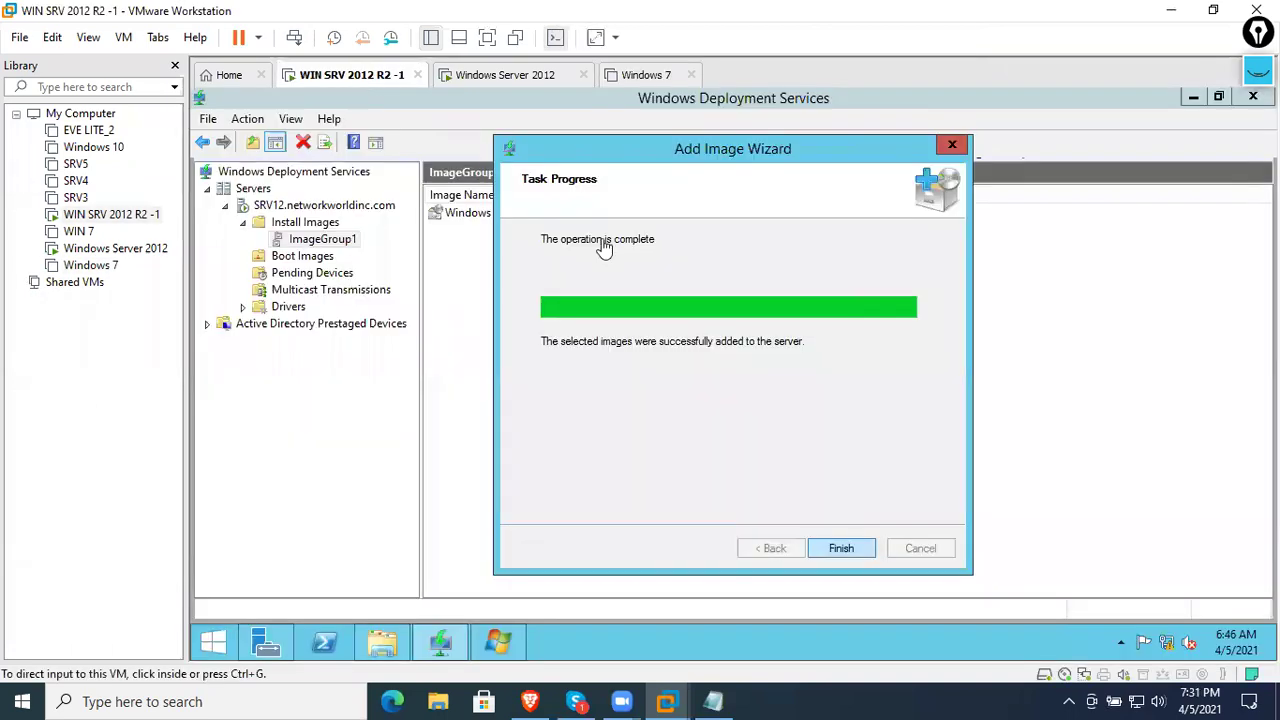
pyautogui.click(840, 548)
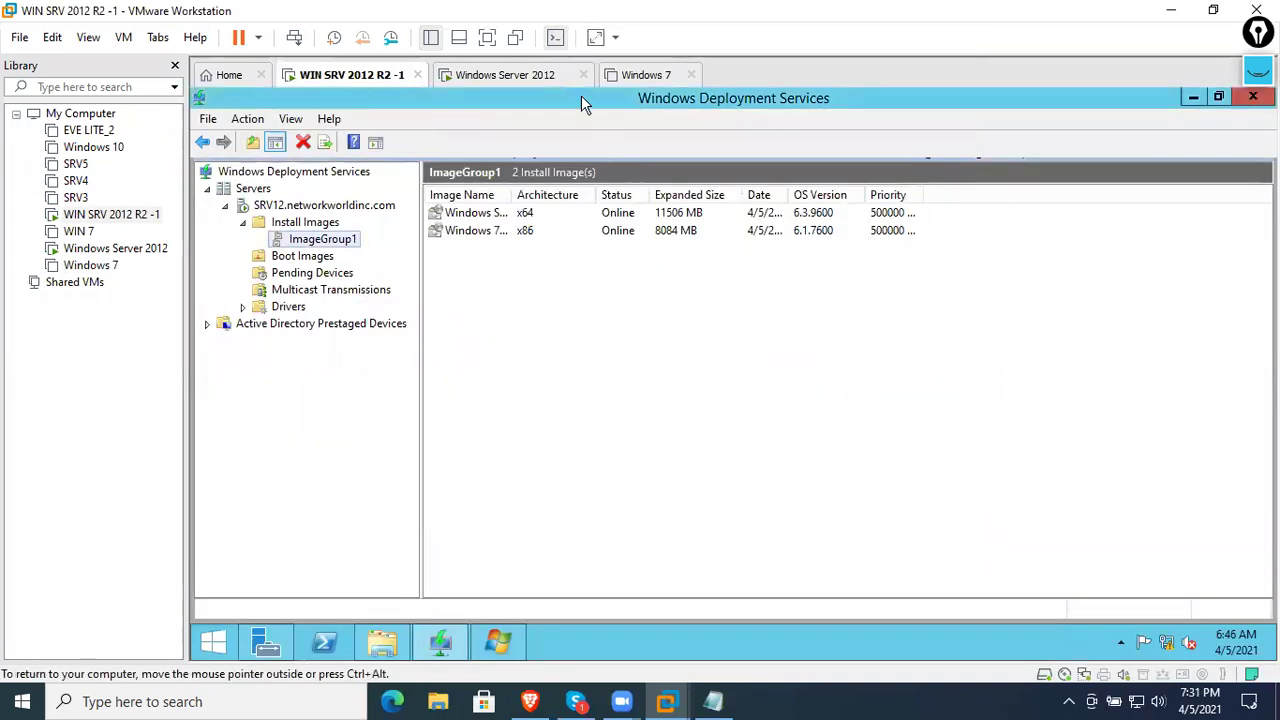
pyautogui.click(642, 75)
# - Power on the Windows 7 VM and dismiss the virtual device connection warning
pyautogui.click(342, 146)
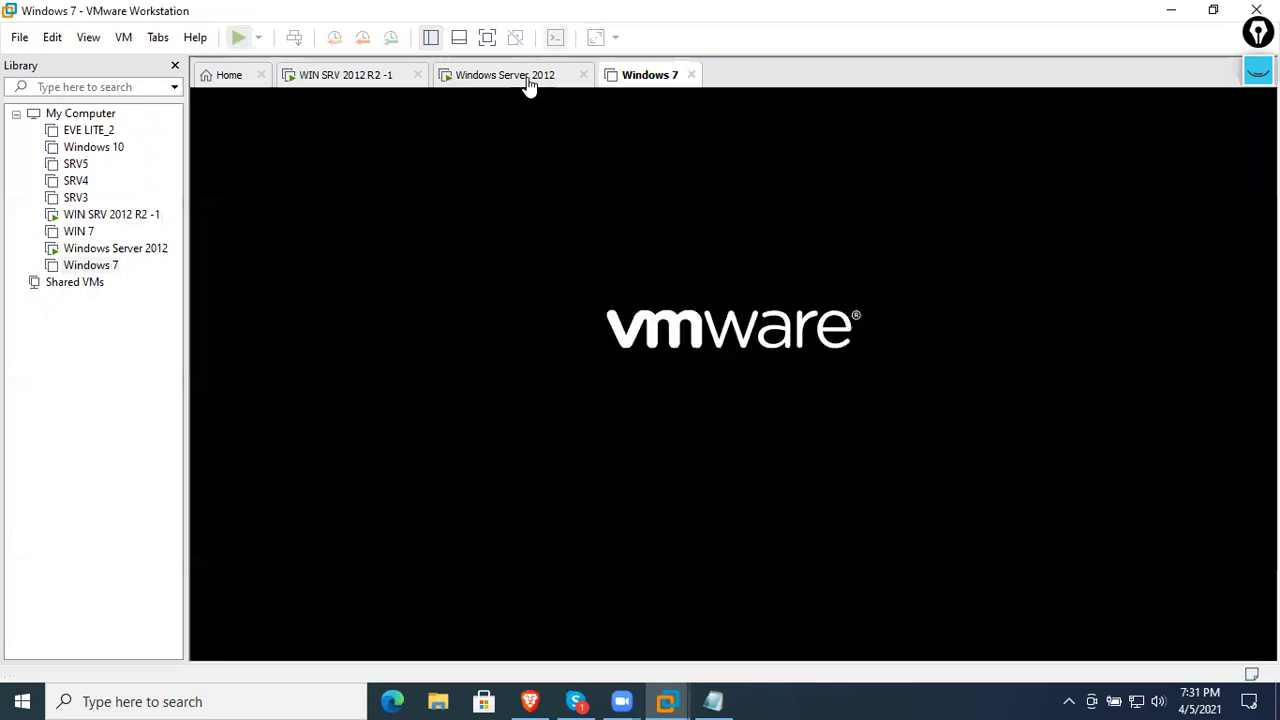
pyautogui.click(510, 76)
pyautogui.click(726, 330)
pyautogui.hotkey('ctrl', 'alt')
pyautogui.click(634, 86)
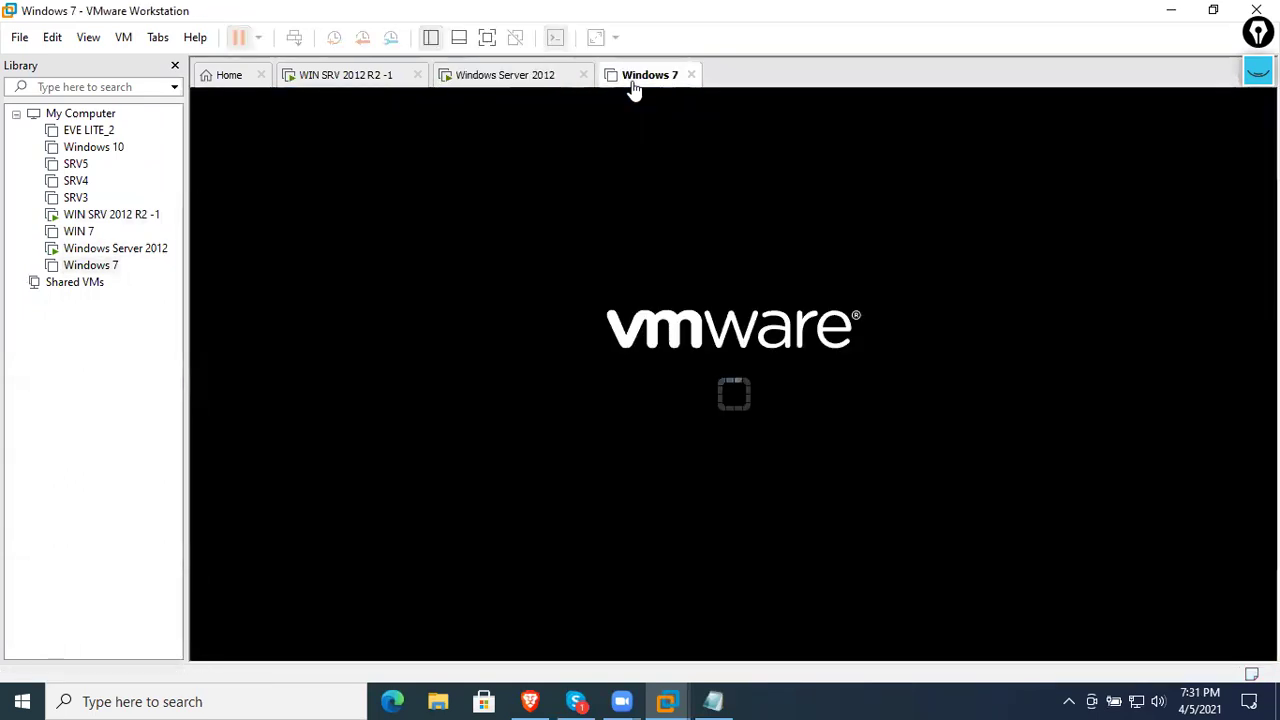
pyautogui.click(680, 386)
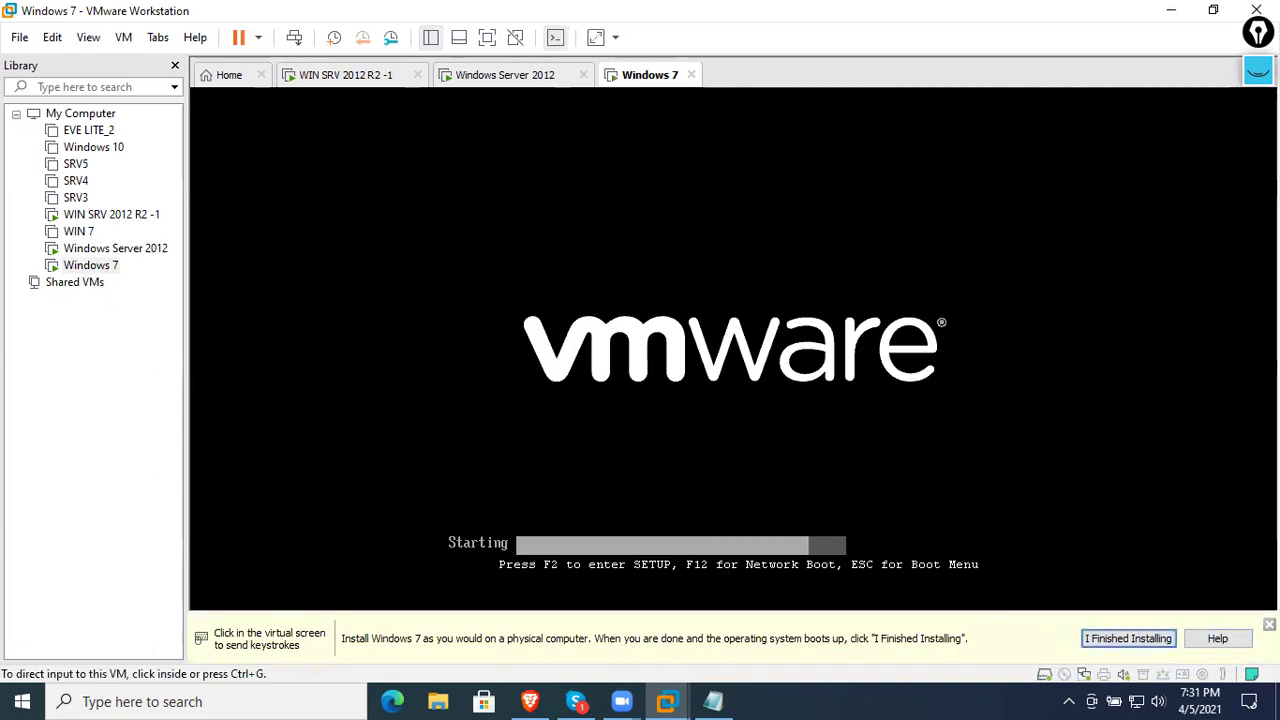
# - Network-boot the Windows 7 VM with F12, then return to the WDS server VM
pyautogui.click(1128, 638)
pyautogui.click(1128, 566)
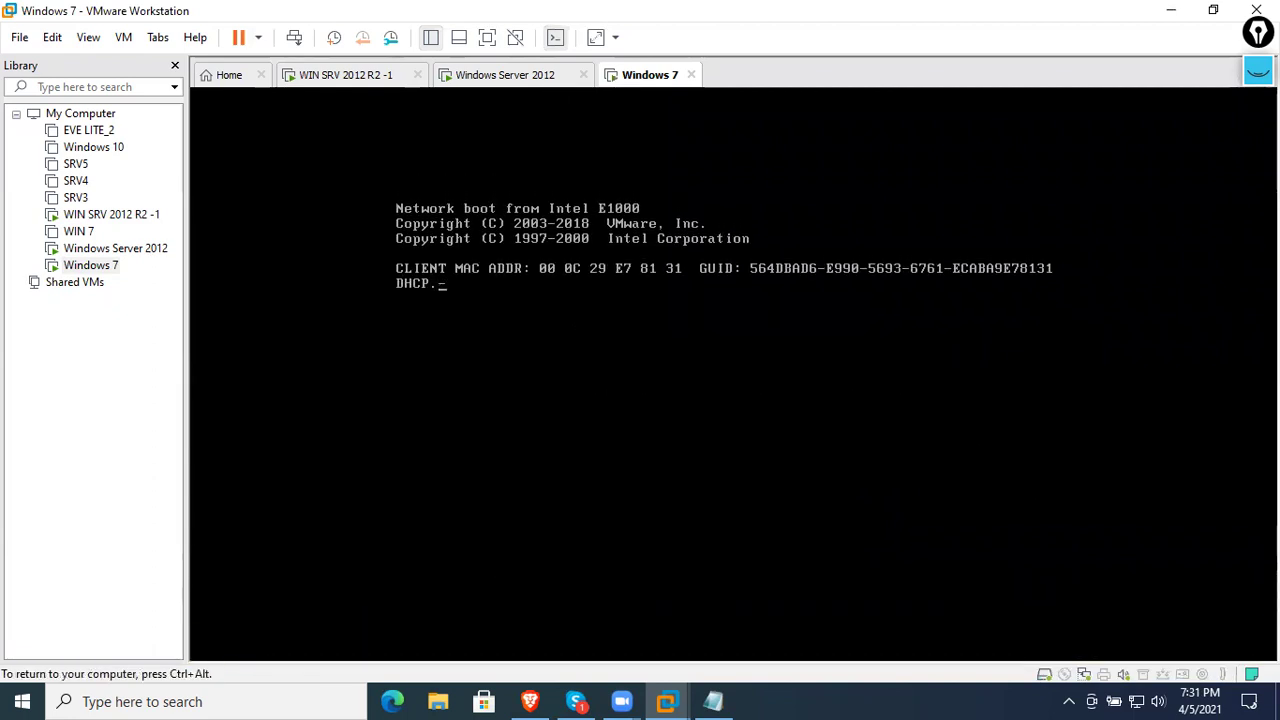
pyautogui.press('F12')
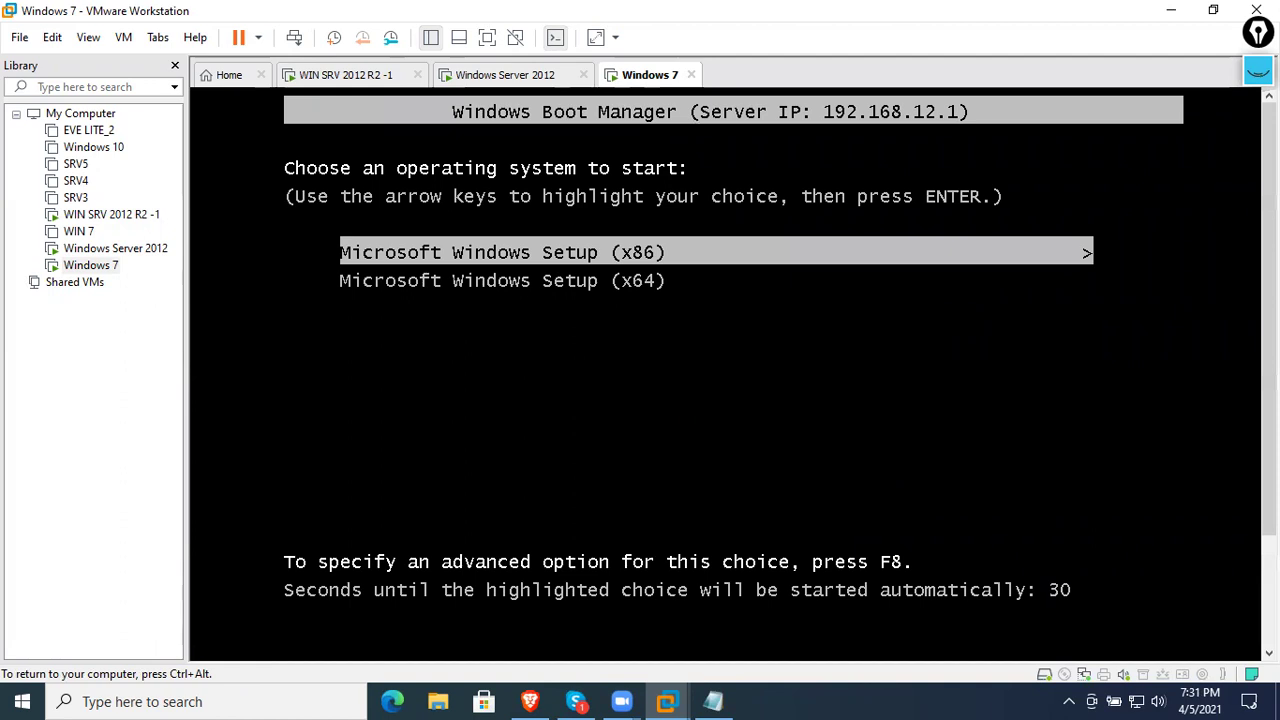
pyautogui.hotkey('ctrl', 'alt')
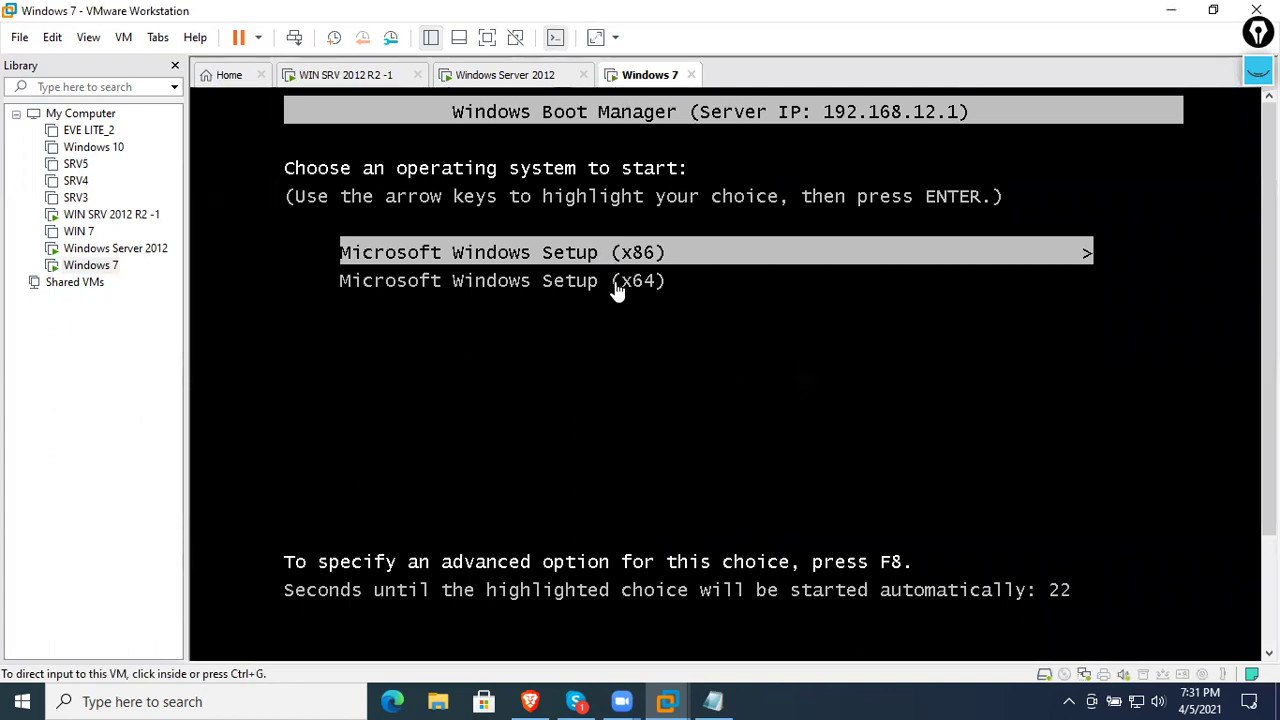
pyautogui.click(519, 79)
# - Open Active Directory Users and Computers at networkworldinc.com's Users container
pyautogui.click(366, 80)
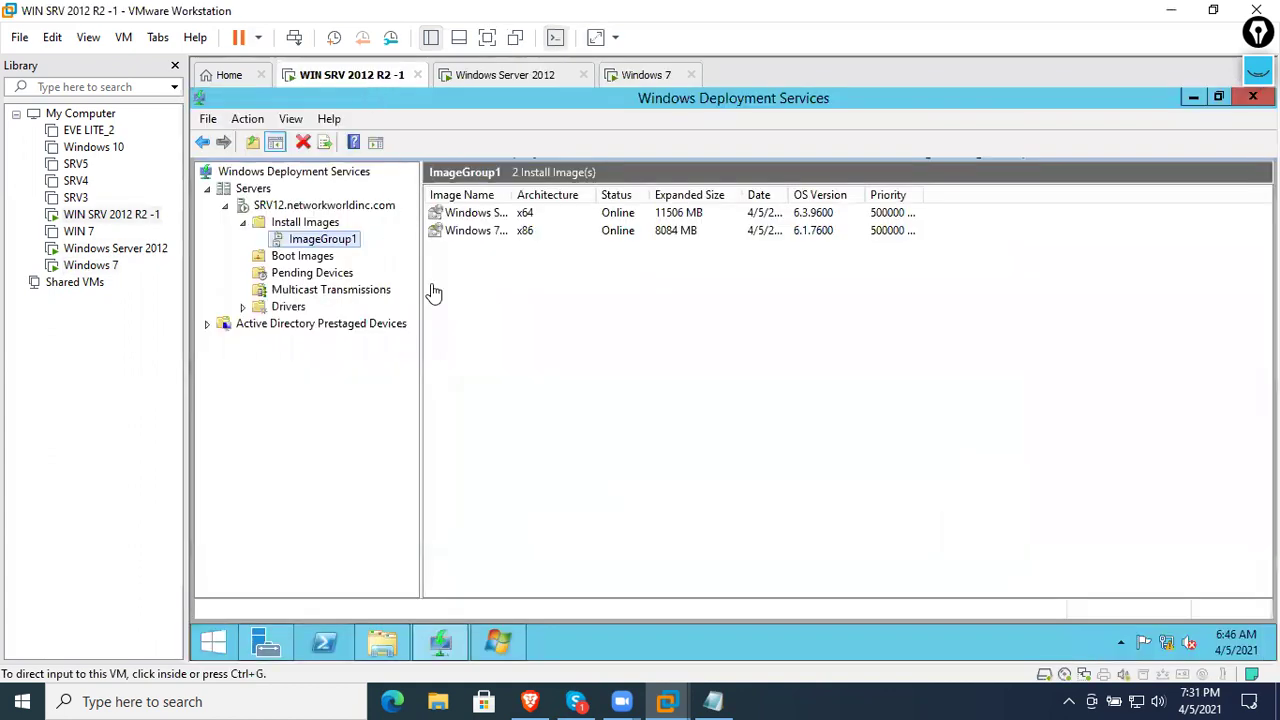
pyautogui.click(266, 642)
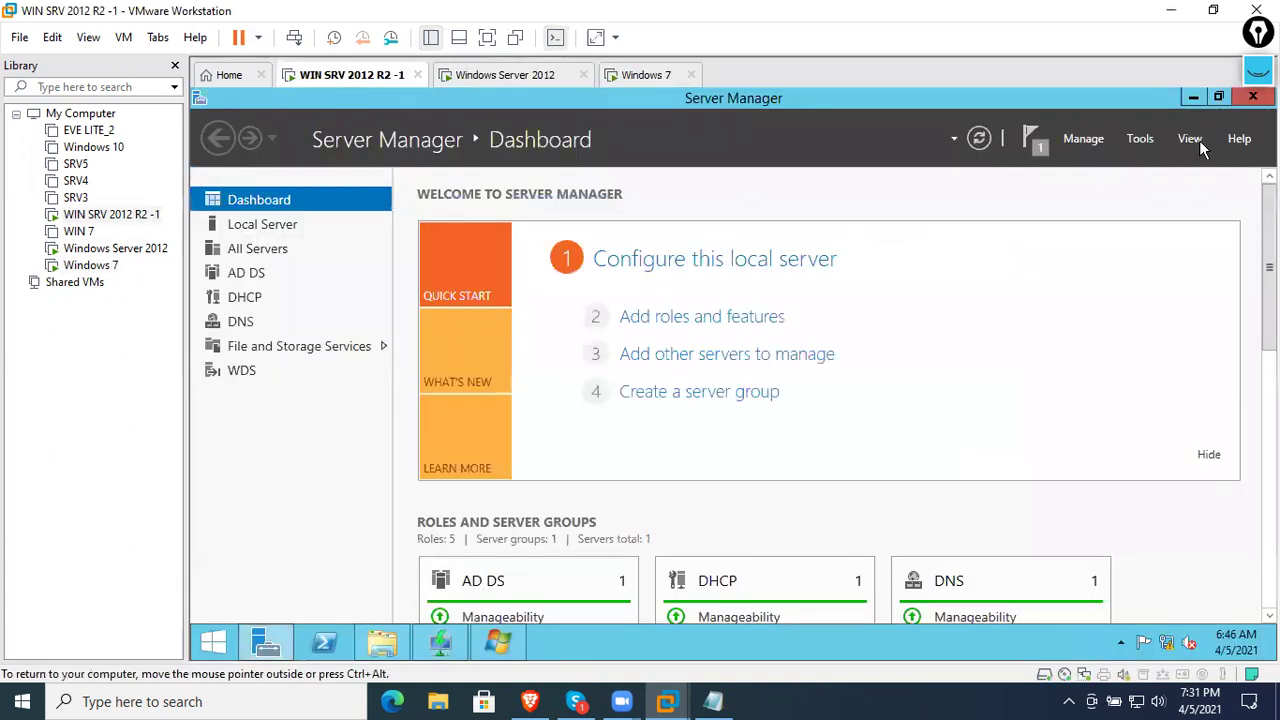
pyautogui.click(1141, 139)
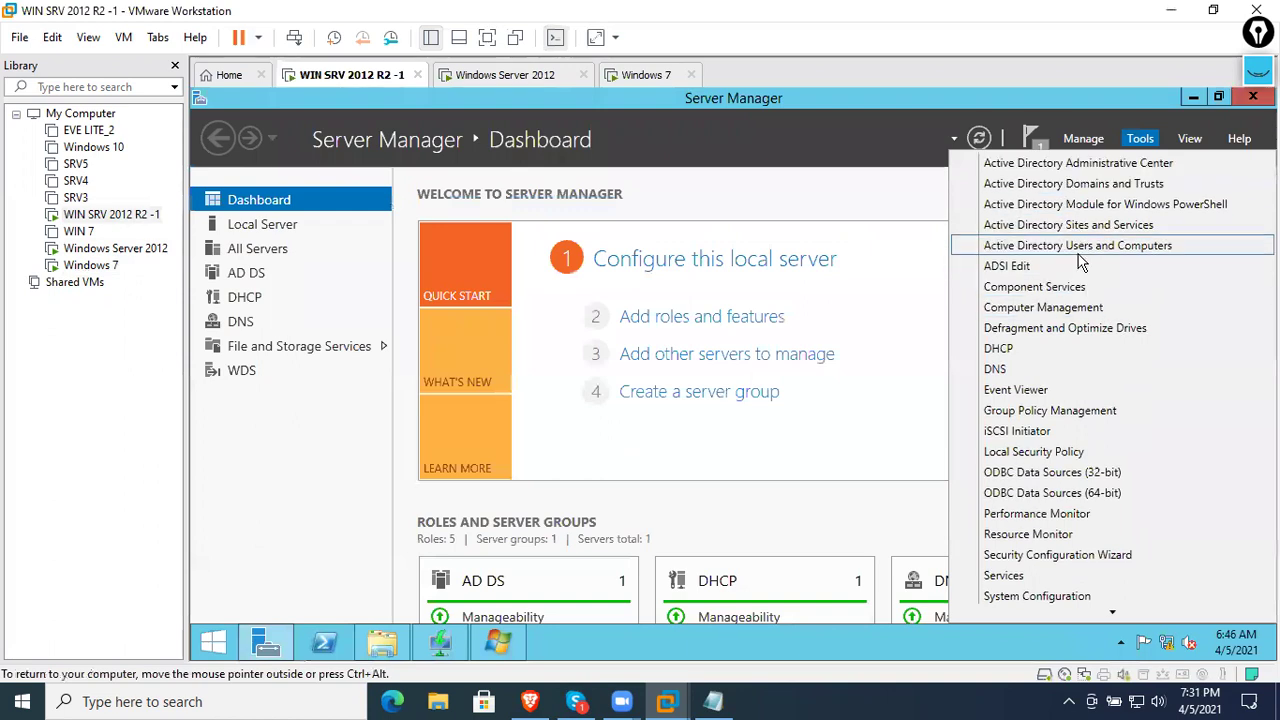
pyautogui.click(1078, 250)
pyautogui.click(414, 243)
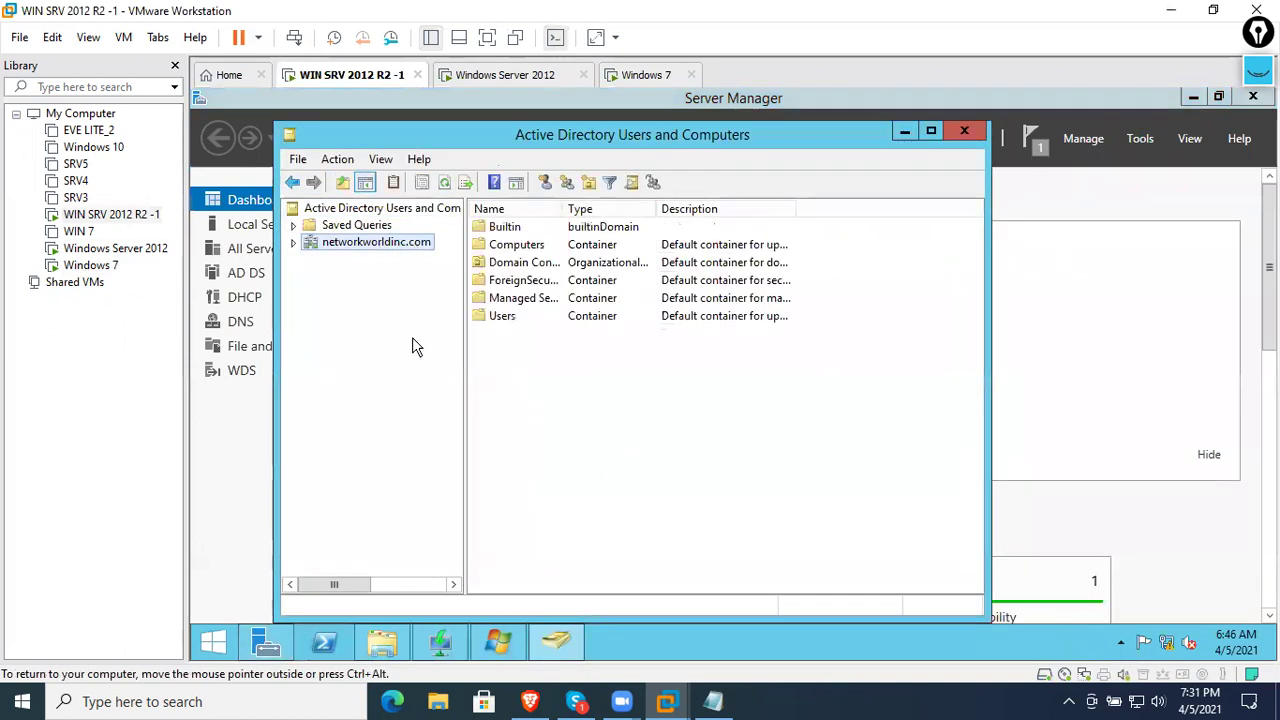
pyautogui.doubleClick(358, 249)
pyautogui.click(365, 345)
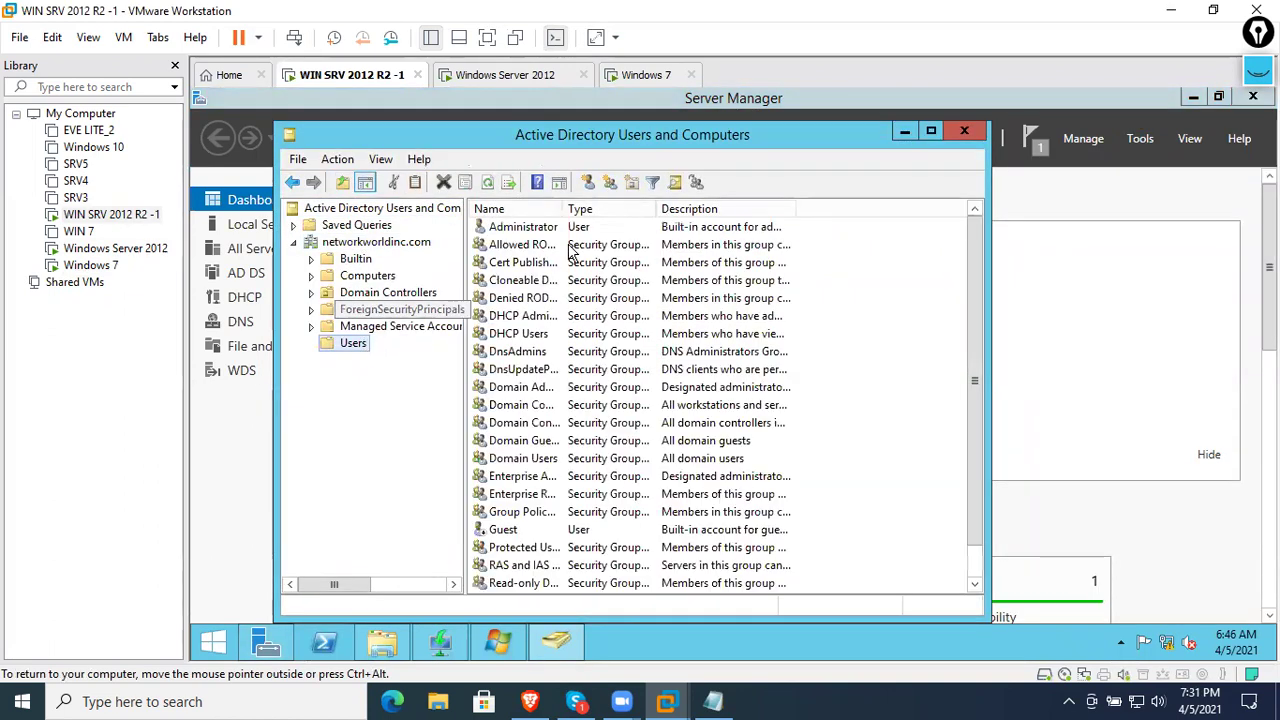
# - Create a new user with matching name and logon name, a password, and Password never expires
pyautogui.click(588, 182)
pyautogui.write('amit')
pyautogui.press('Tab')
pyautogui.press('Tab')
pyautogui.press('Tab')
pyautogui.press('Tab')
pyautogui.write('amit')
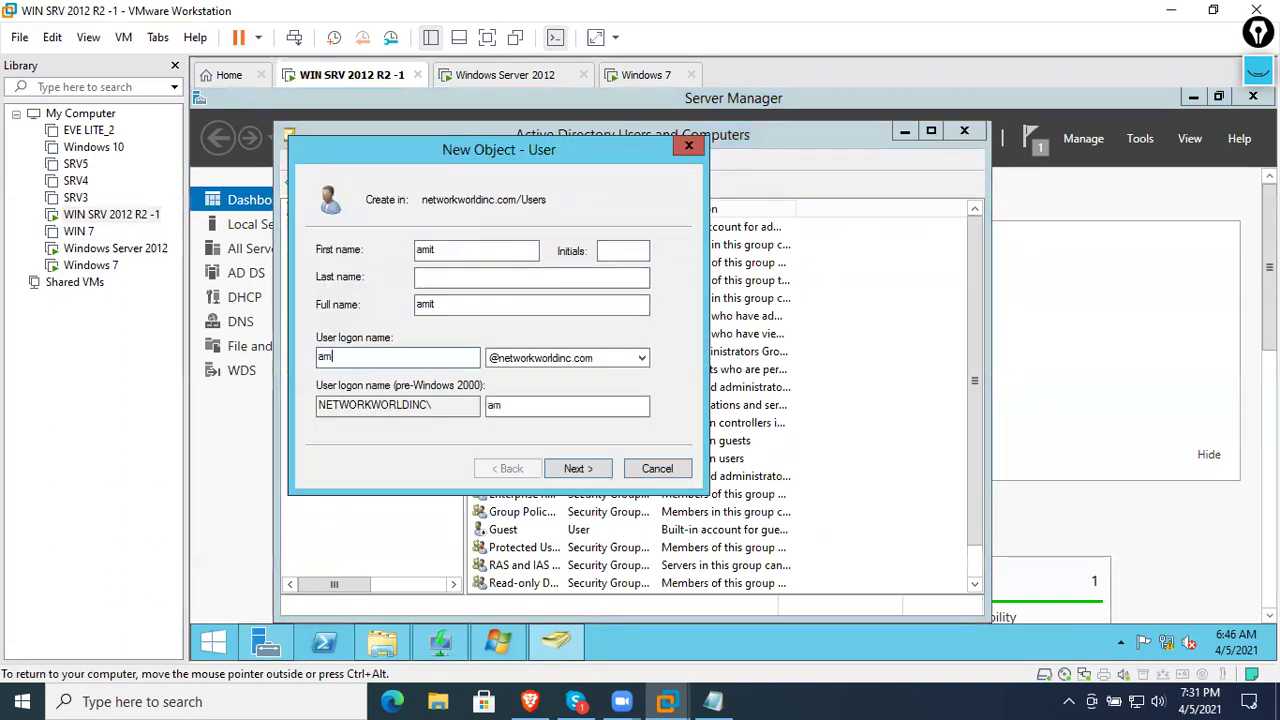
pyautogui.press('Return')
pyautogui.write('P@ssw0rd')
pyautogui.press('Tab')
pyautogui.write('P@ssw0rd')
pyautogui.press('Tab')
pyautogui.press('space')
pyautogui.press('Tab')
pyautogui.press('Tab')
pyautogui.press('space')
pyautogui.hotkey('shift', 'Tab')
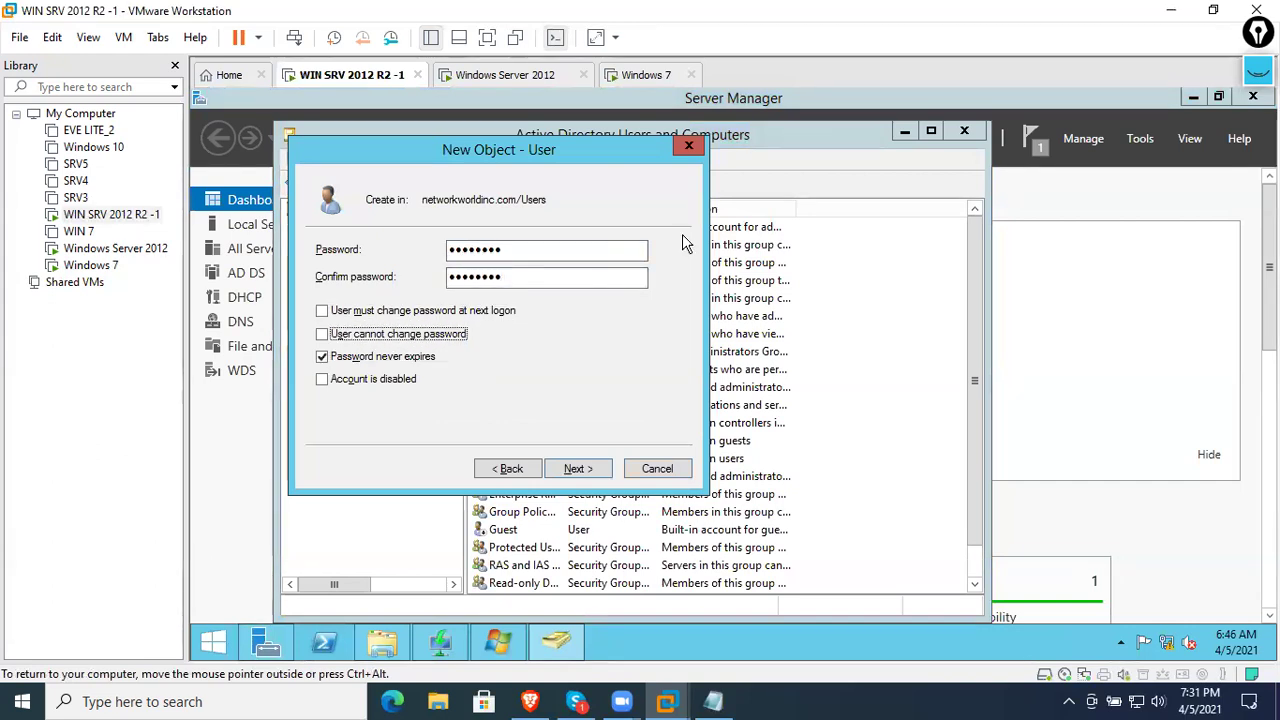
pyautogui.press('Return')
pyautogui.press('Return')
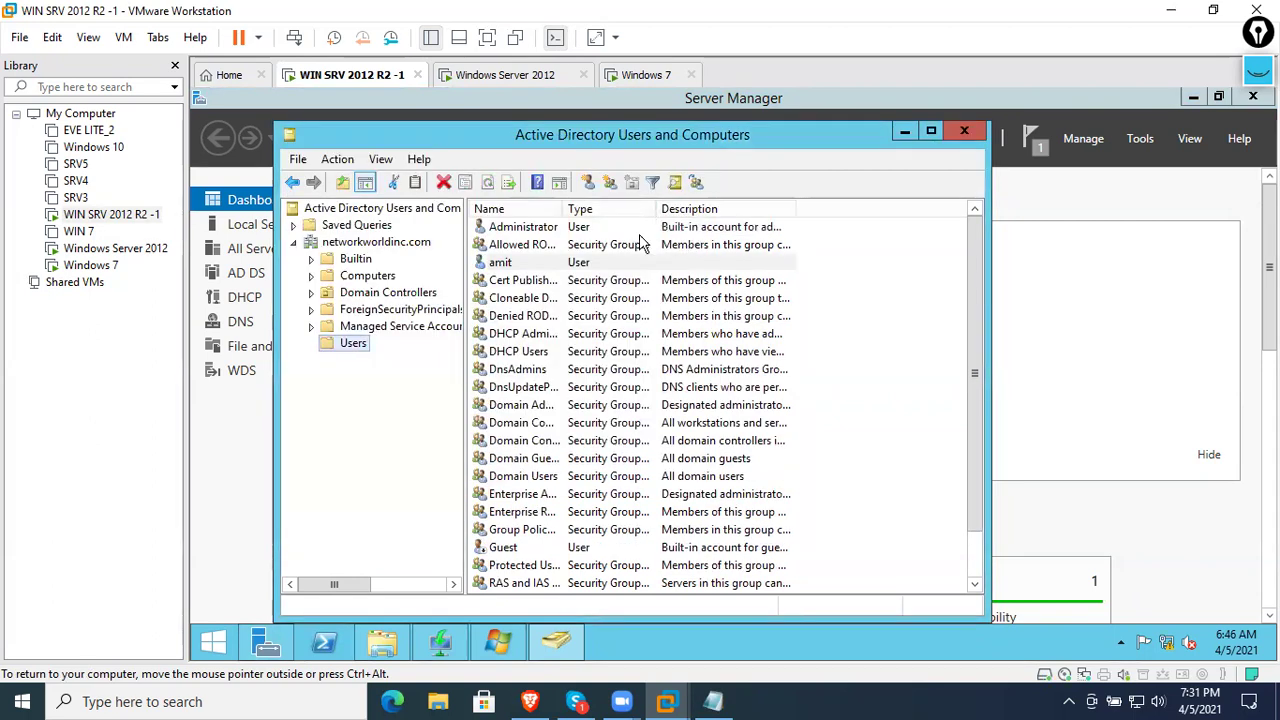
pyautogui.click(510, 78)
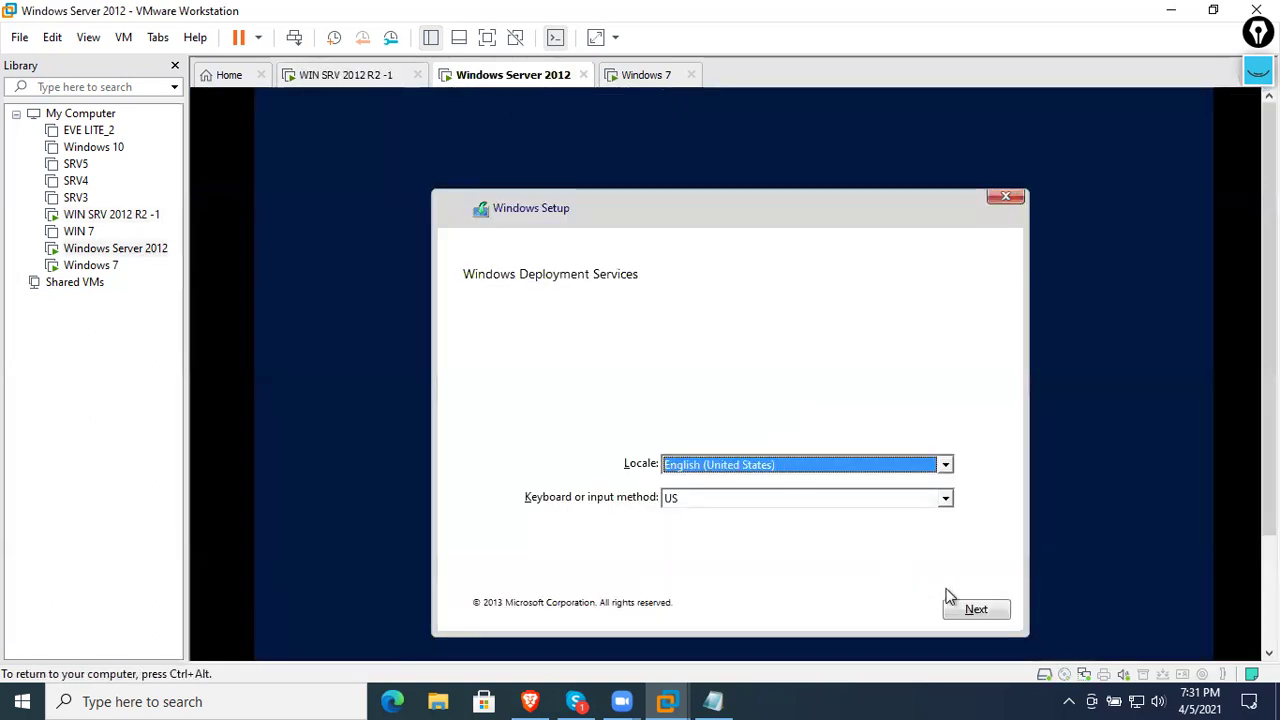
# - Accept the locale settings and sign in to WDS Setup with domain credentials
pyautogui.click(974, 612)
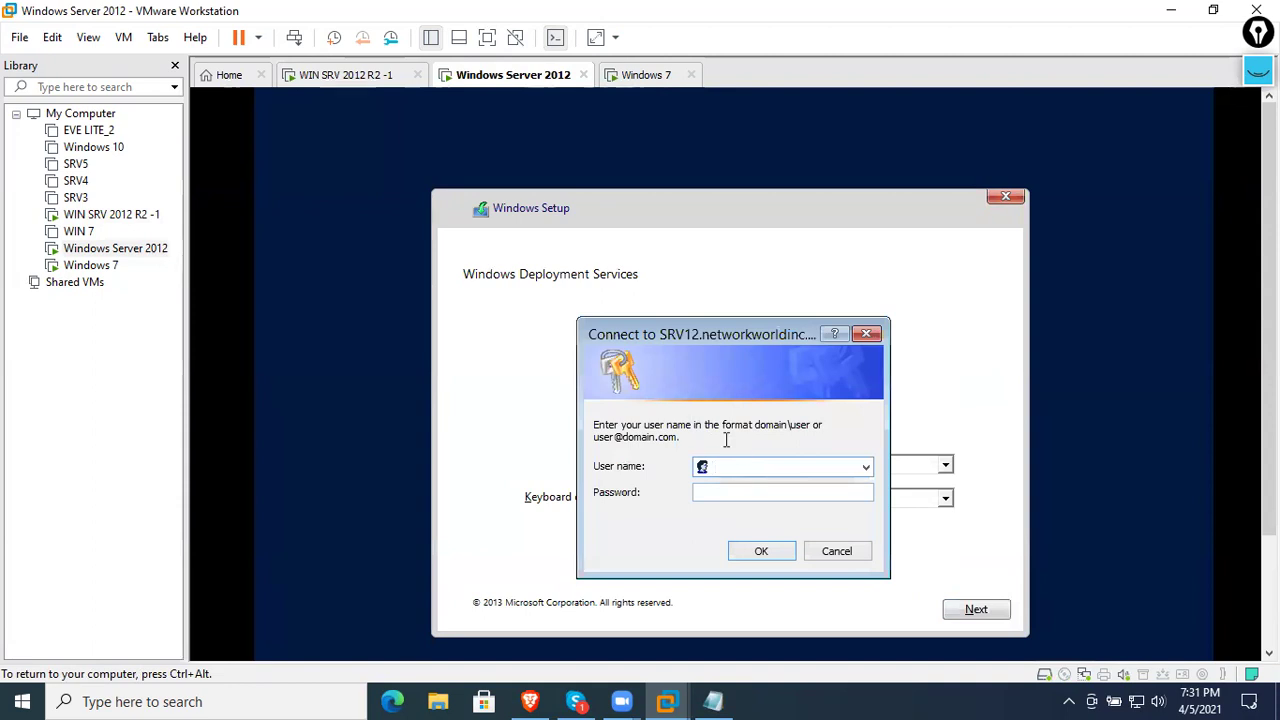
pyautogui.moveTo(753, 428); pyautogui.dragTo(802, 428)
pyautogui.click(774, 465)
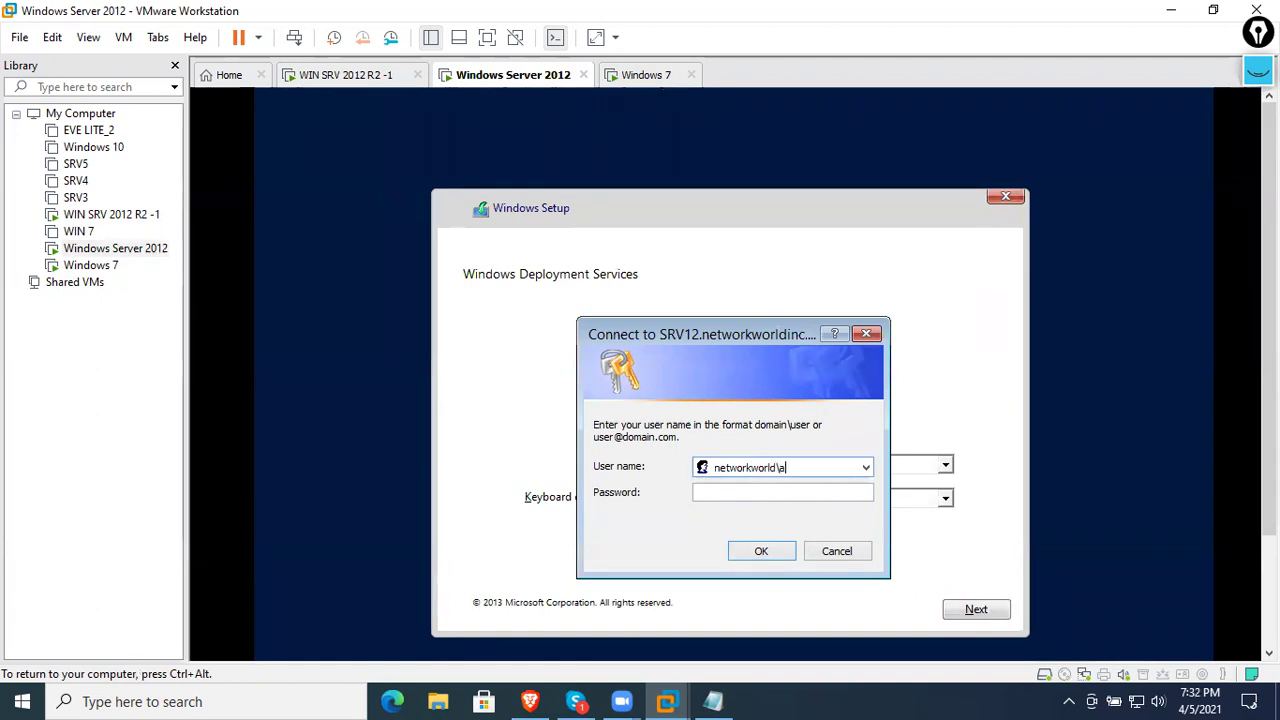
pyautogui.press('Tab')
pyautogui.write('••')
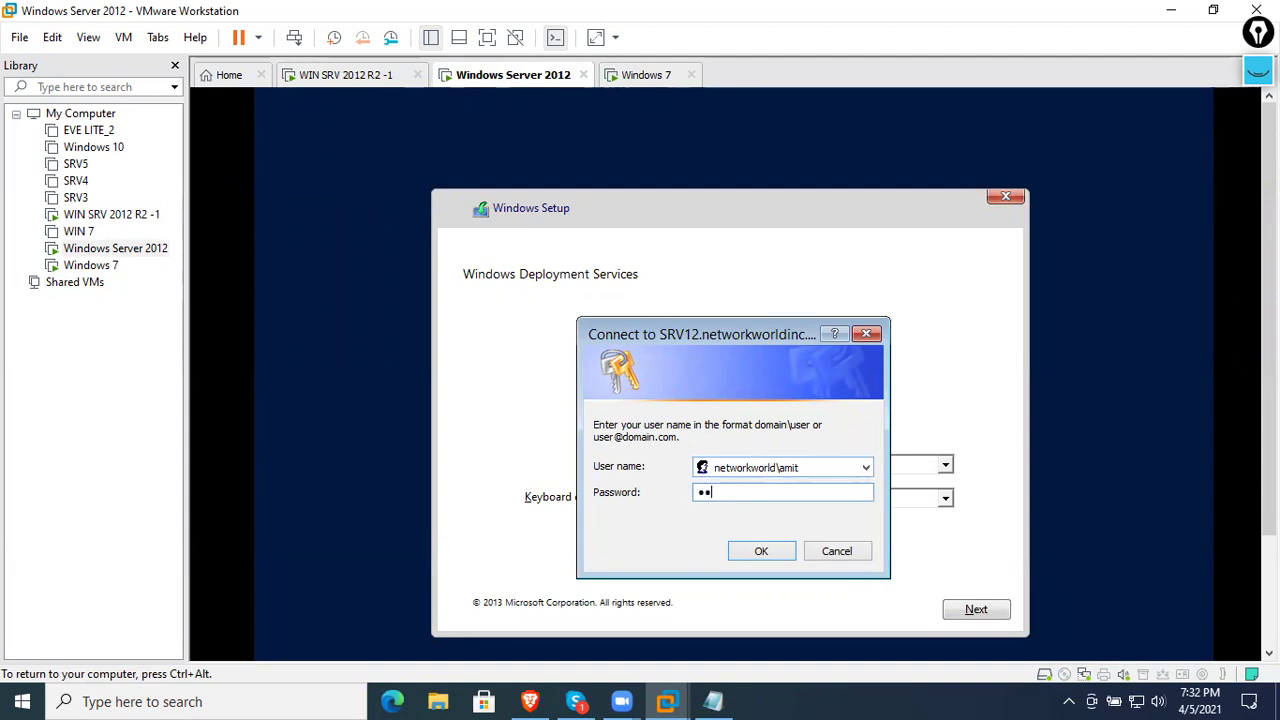
pyautogui.write('••••')
pyautogui.press('Return')
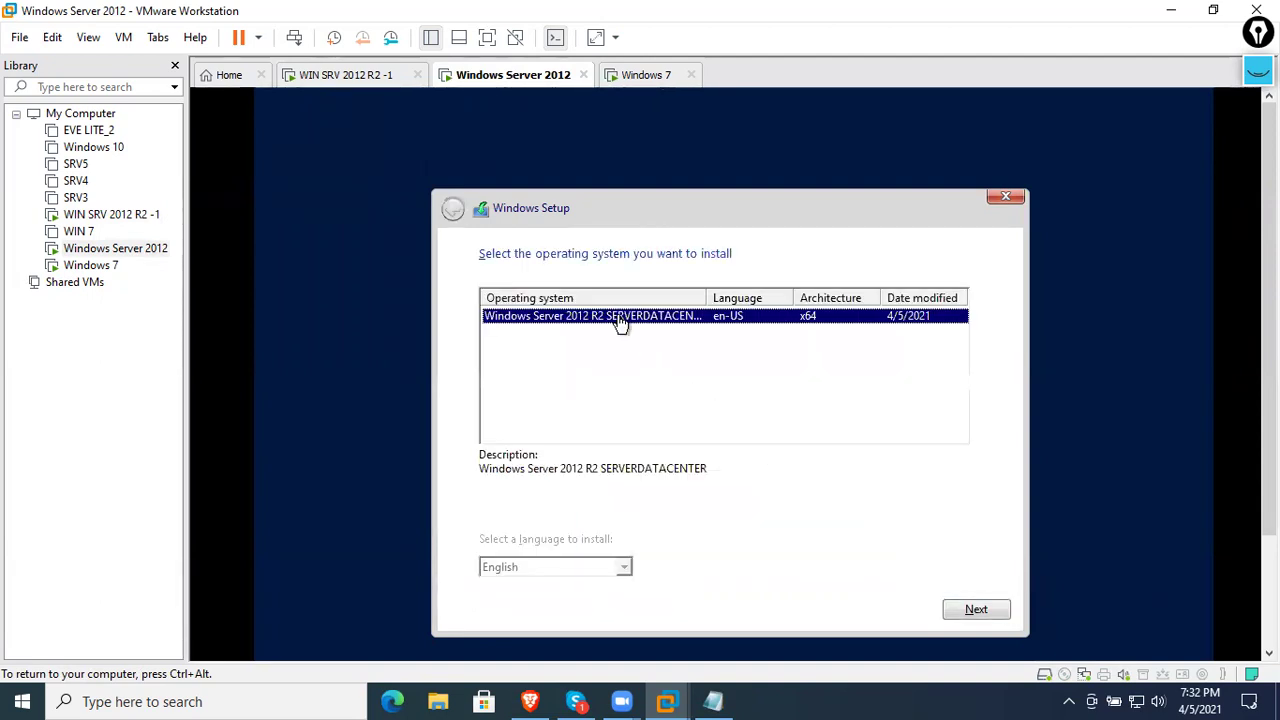
# - Pick the Windows Server 2012 R2 image, create a 61440 MB partition, and start installing
pyautogui.click(968, 611)
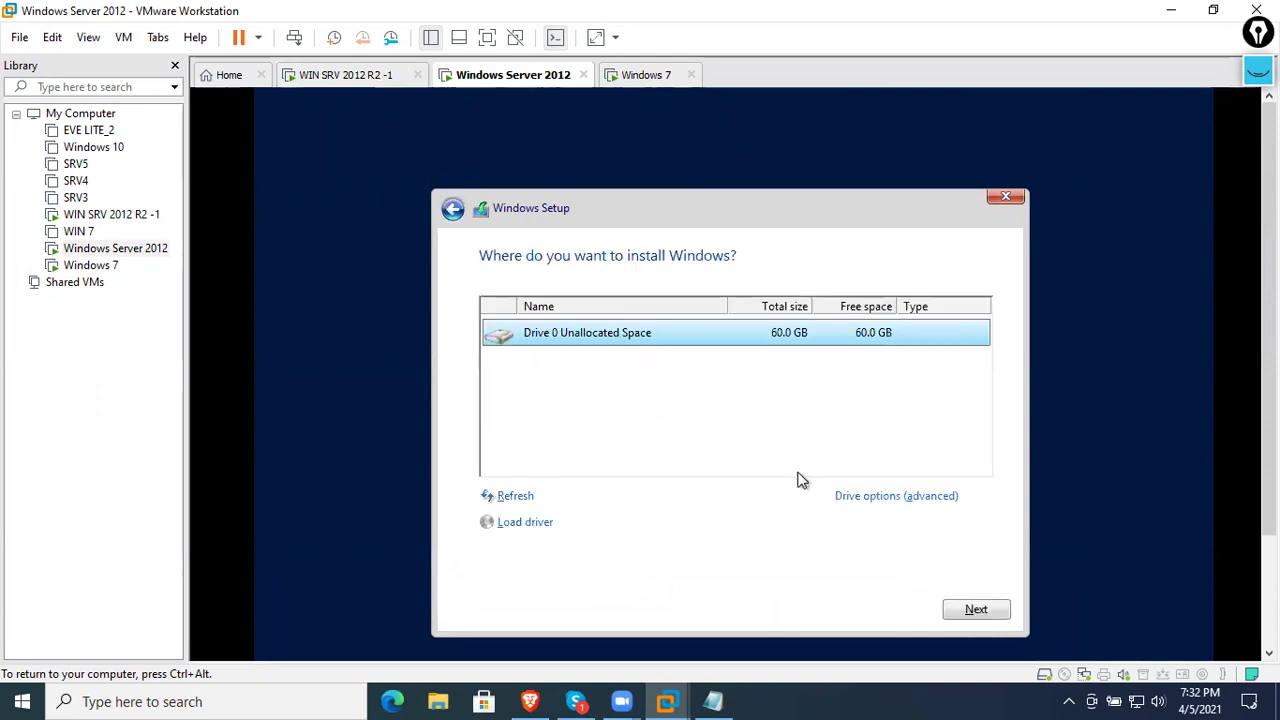
pyautogui.click(872, 495)
pyautogui.click(876, 495)
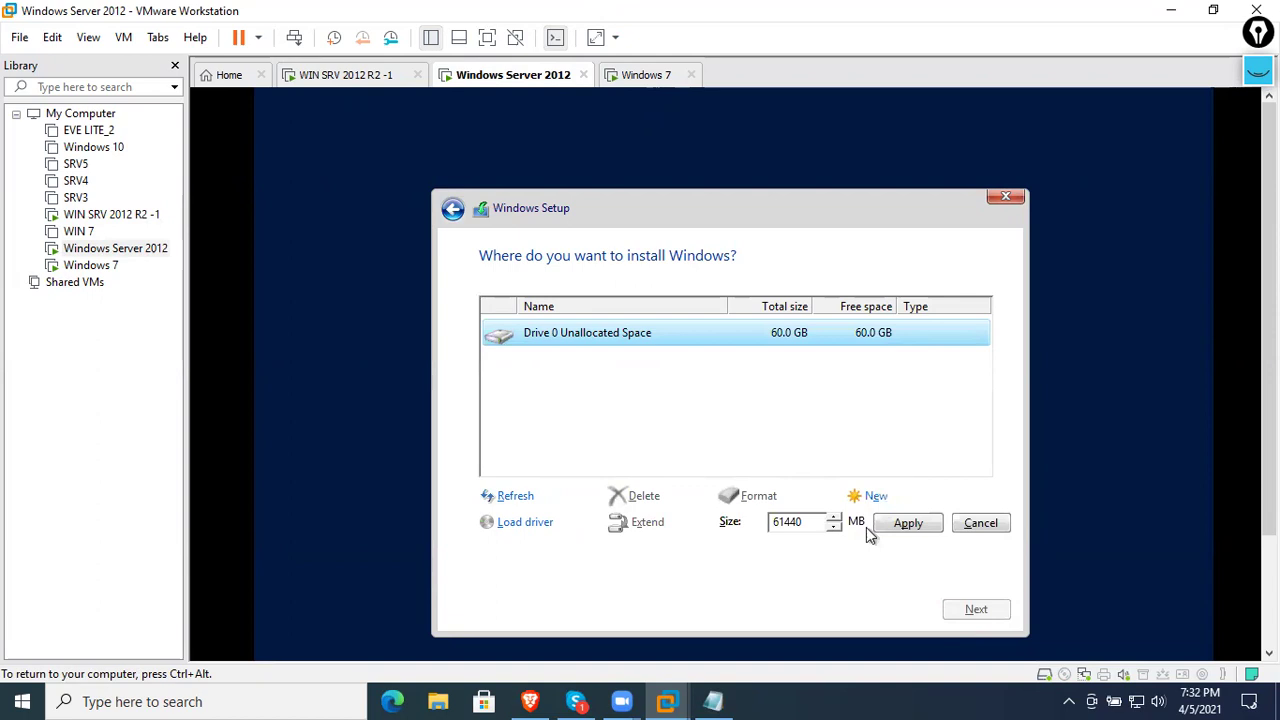
pyautogui.click(885, 525)
pyautogui.click(857, 524)
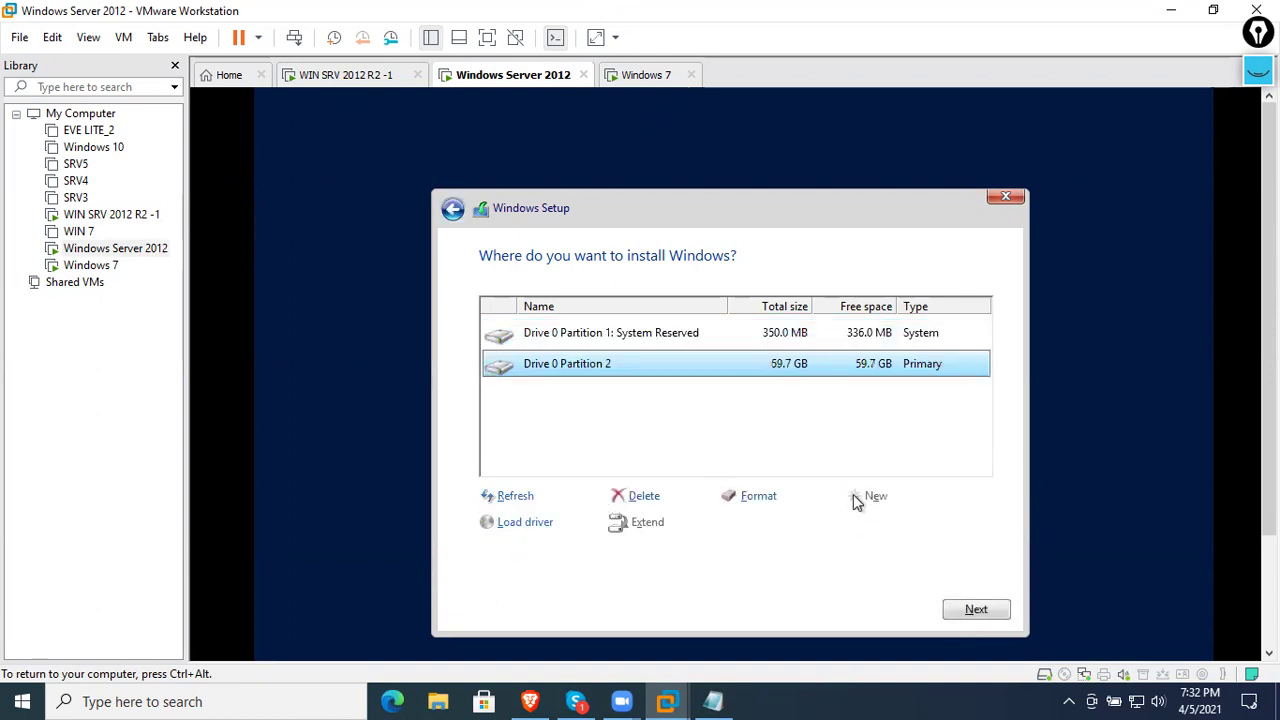
pyautogui.click(972, 610)
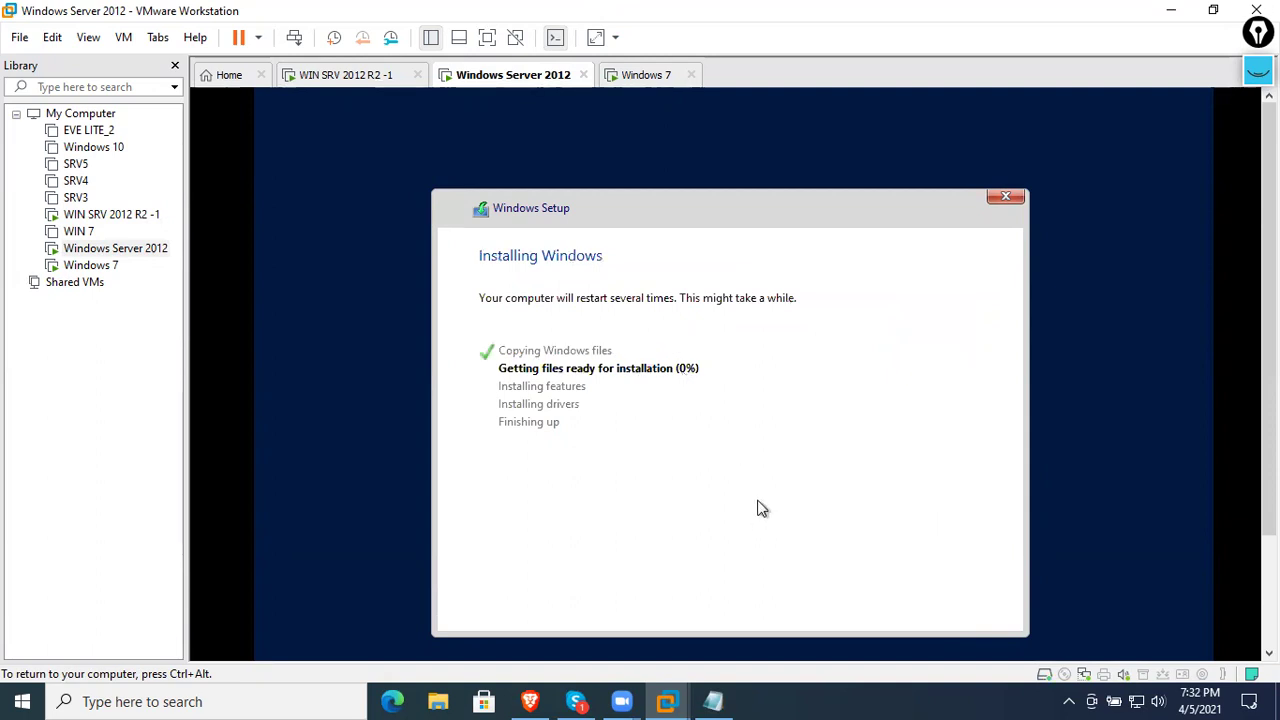
# - Close Active Directory Users and Computers and bring up the WDS console's Install Images
pyautogui.click(362, 80)
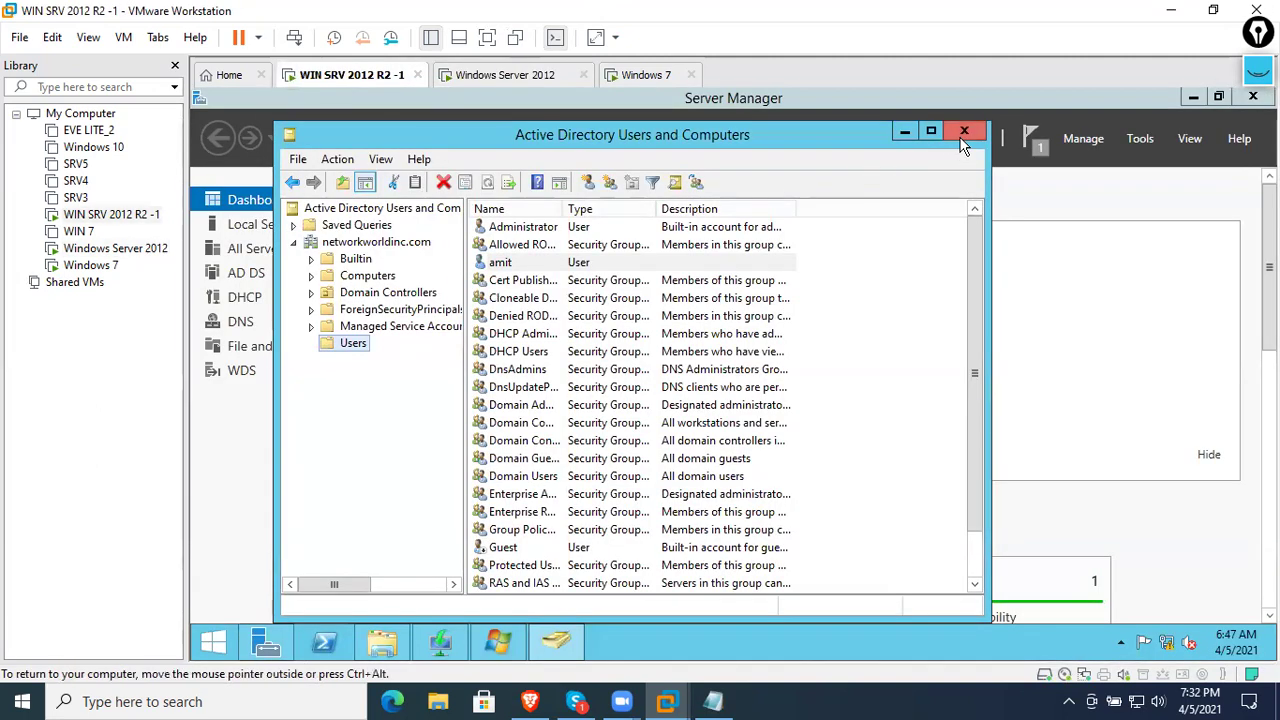
pyautogui.click(965, 132)
pyautogui.click(440, 642)
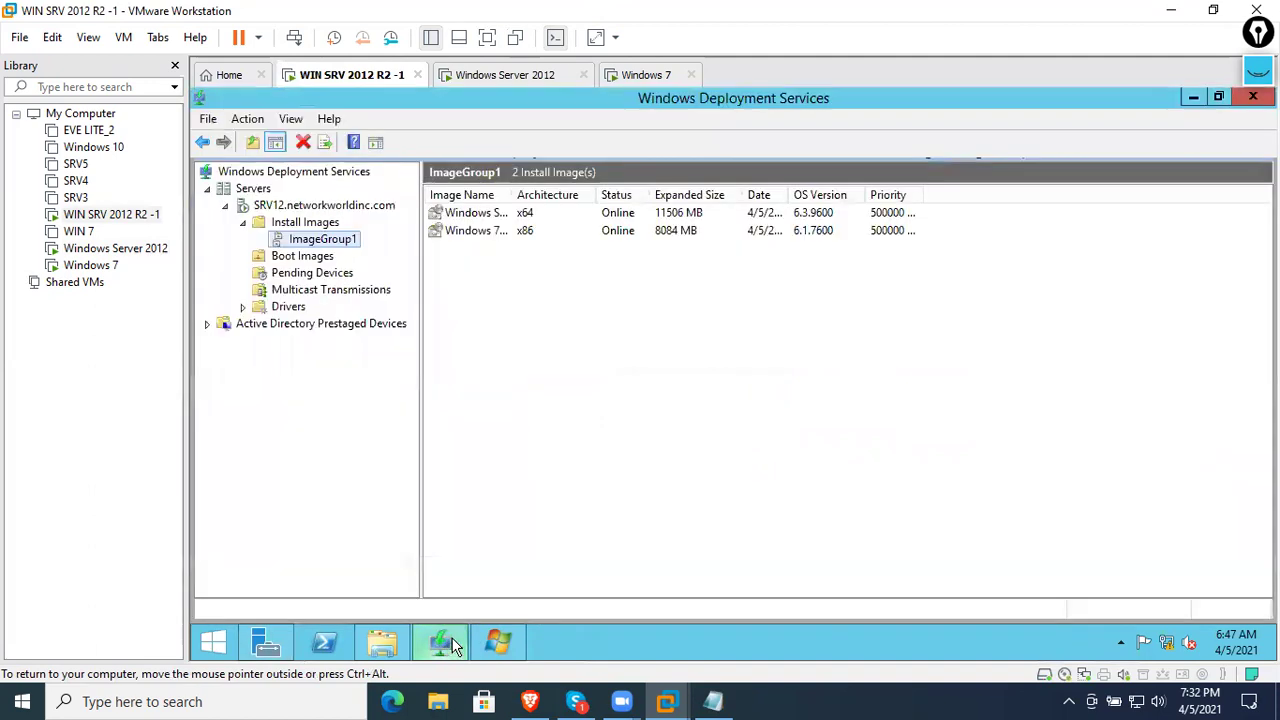
pyautogui.click(243, 222)
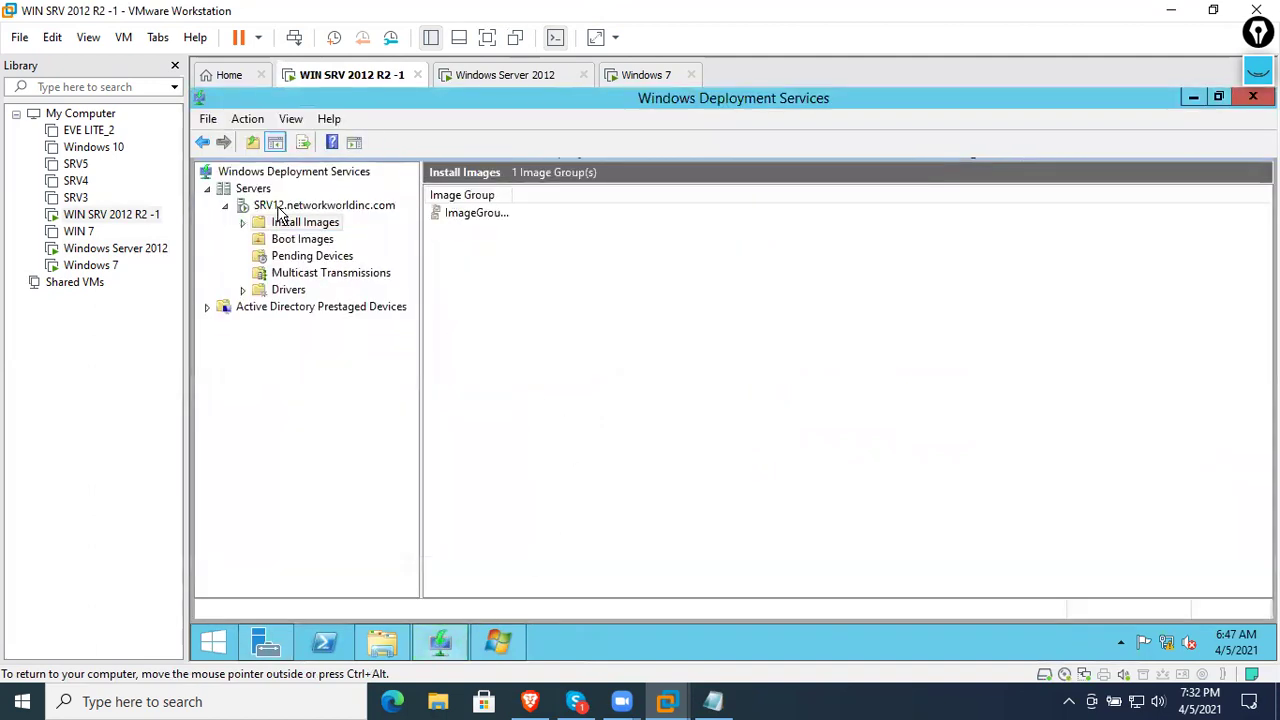
# - Make SRV12 respond to all PXE clients, requiring administrator approval for unknown computers
pyautogui.rightClick(354, 207)
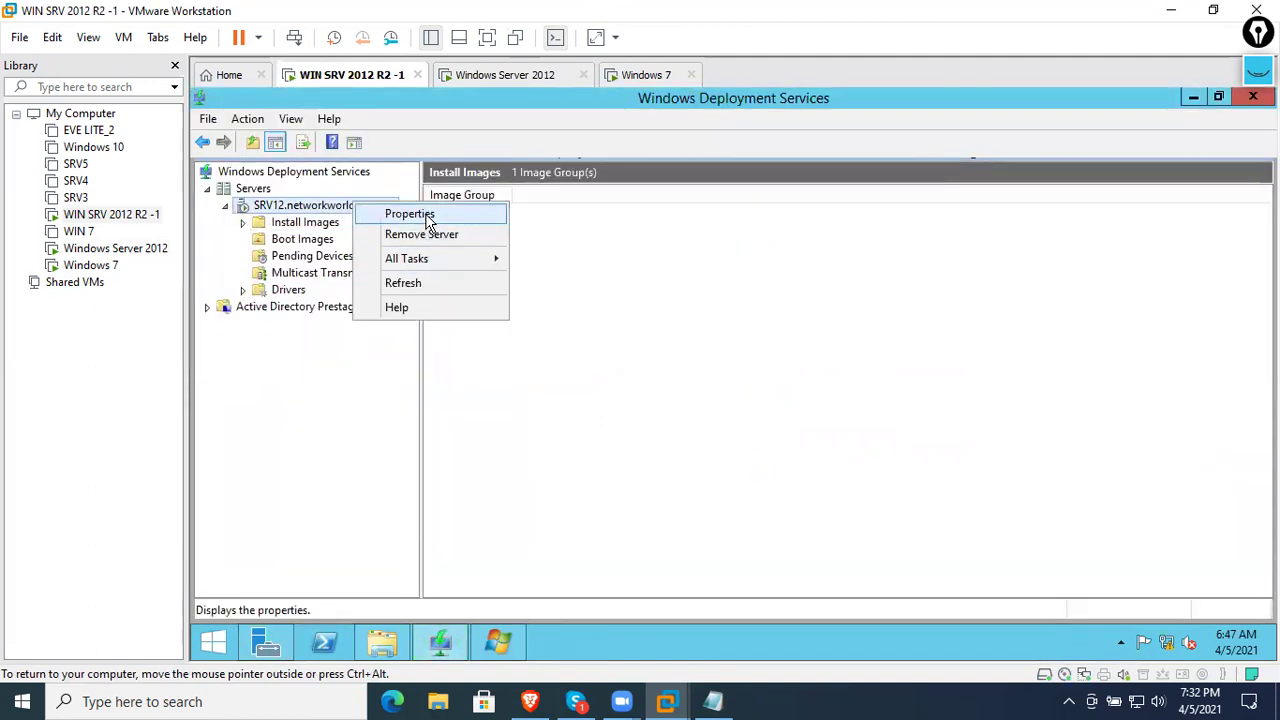
pyautogui.click(405, 213)
pyautogui.click(662, 148)
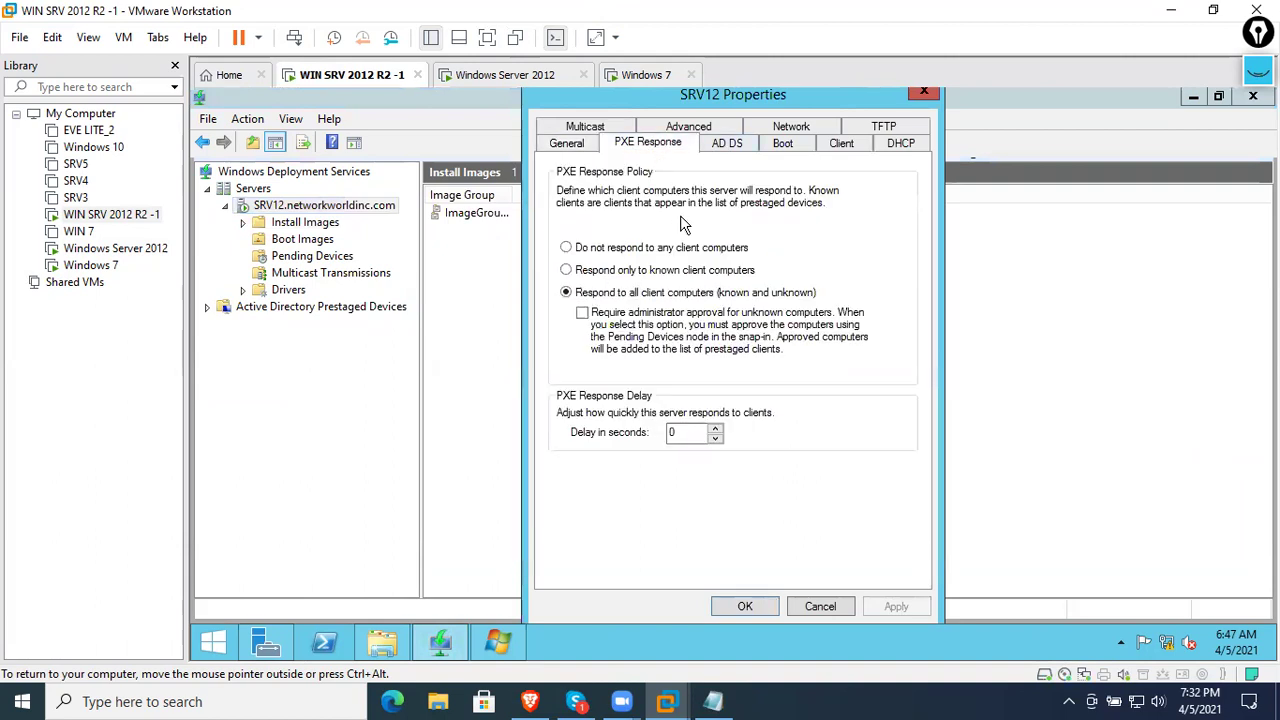
pyautogui.click(588, 316)
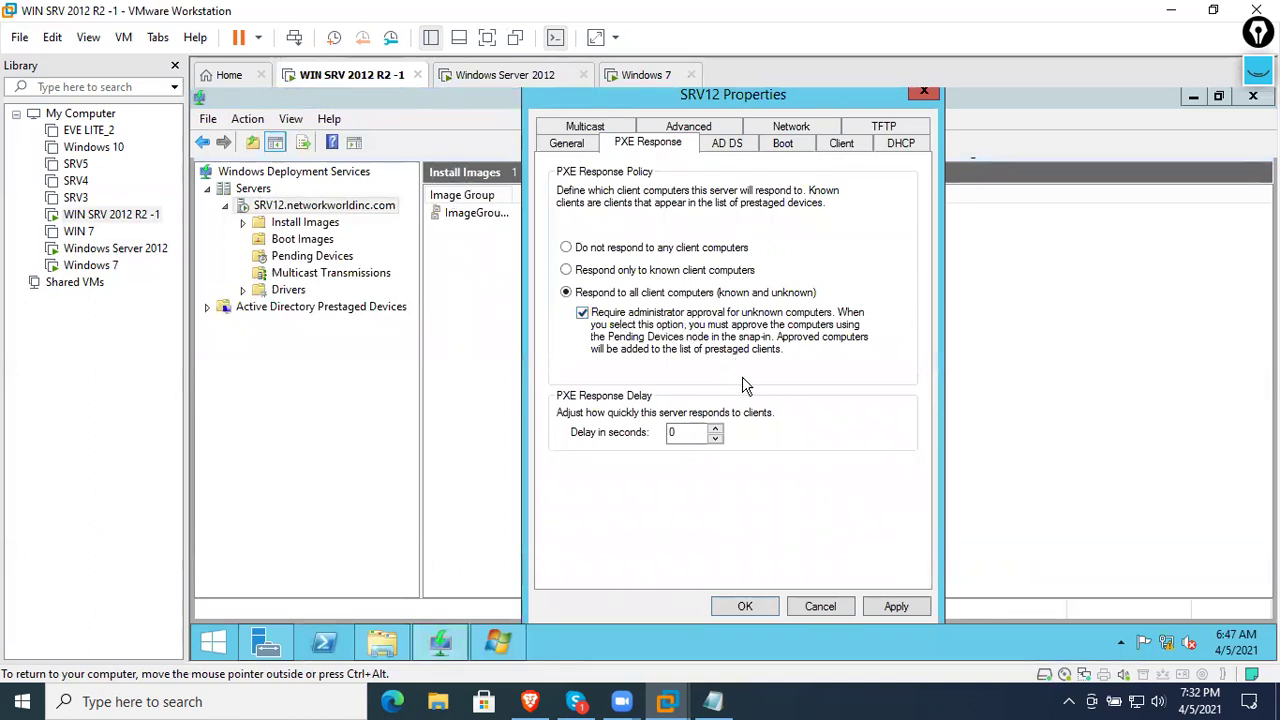
pyautogui.click(896, 605)
pyautogui.click(760, 610)
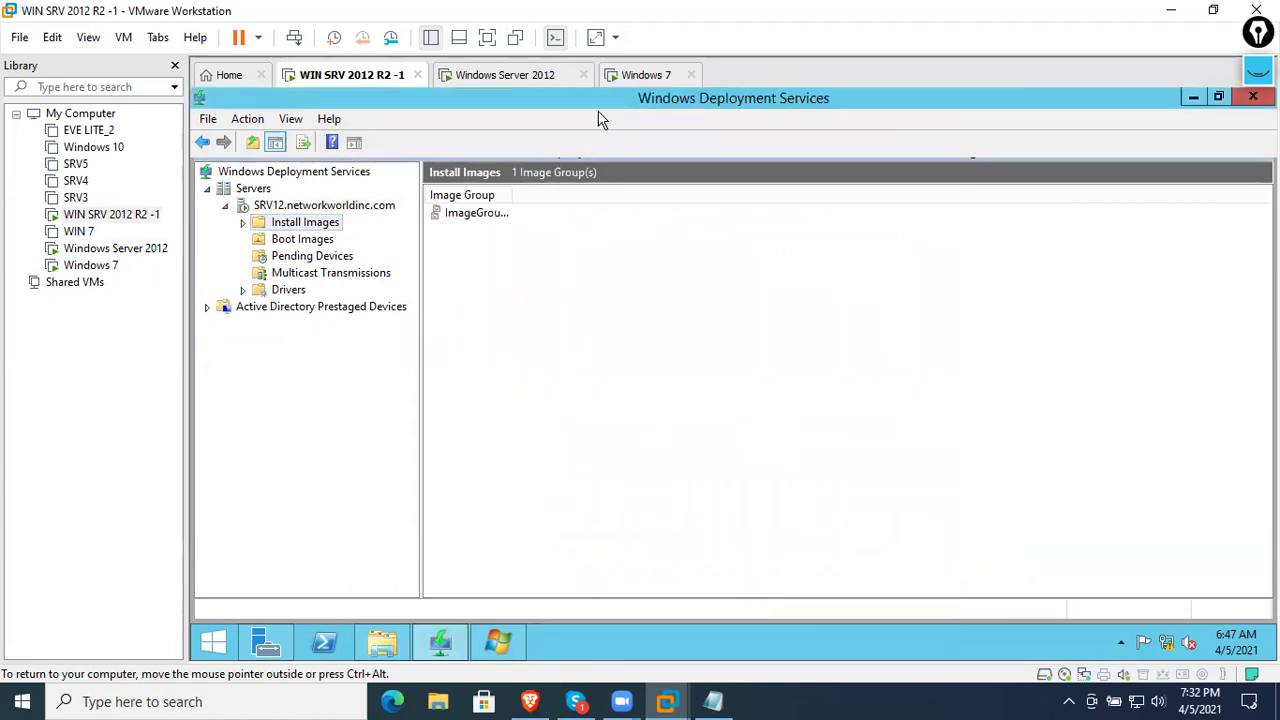
pyautogui.click(640, 76)
pyautogui.rightClick(633, 80)
# - Reset the Windows 7 VM and PXE-boot it with F12 until it waits as pending request 1
pyautogui.moveTo(680, 111)
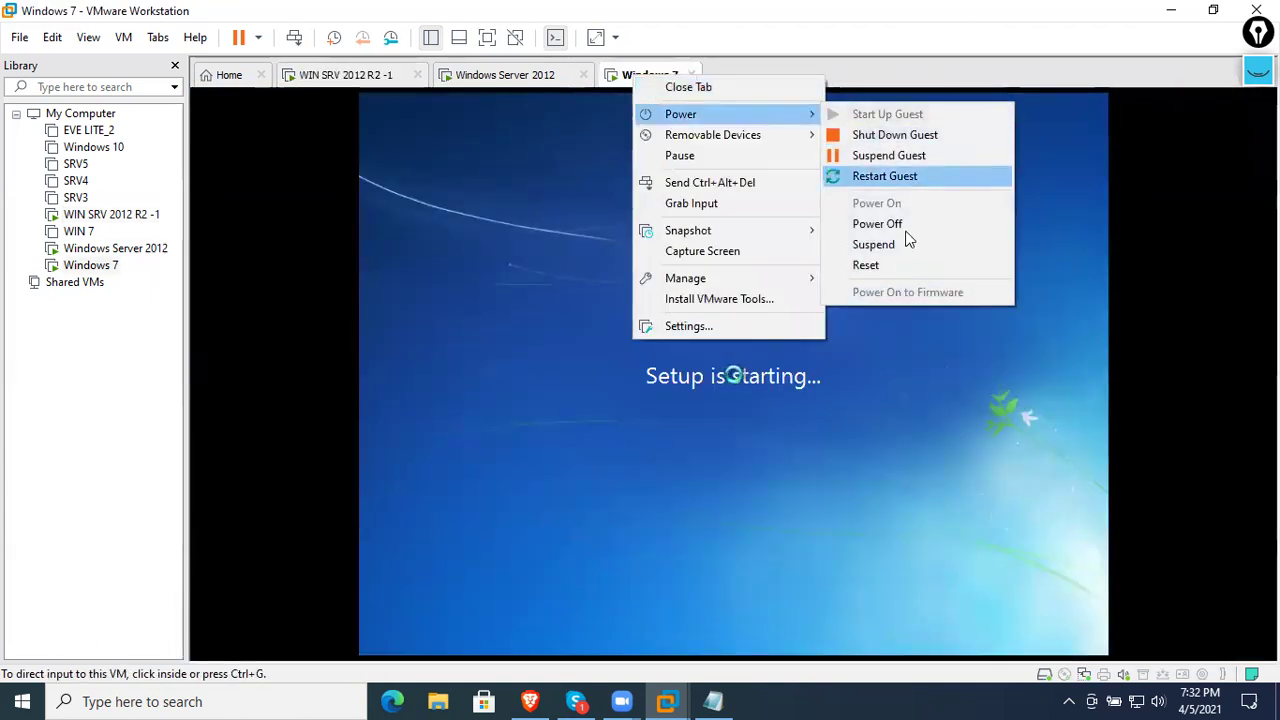
pyautogui.click(880, 264)
pyautogui.click(673, 385)
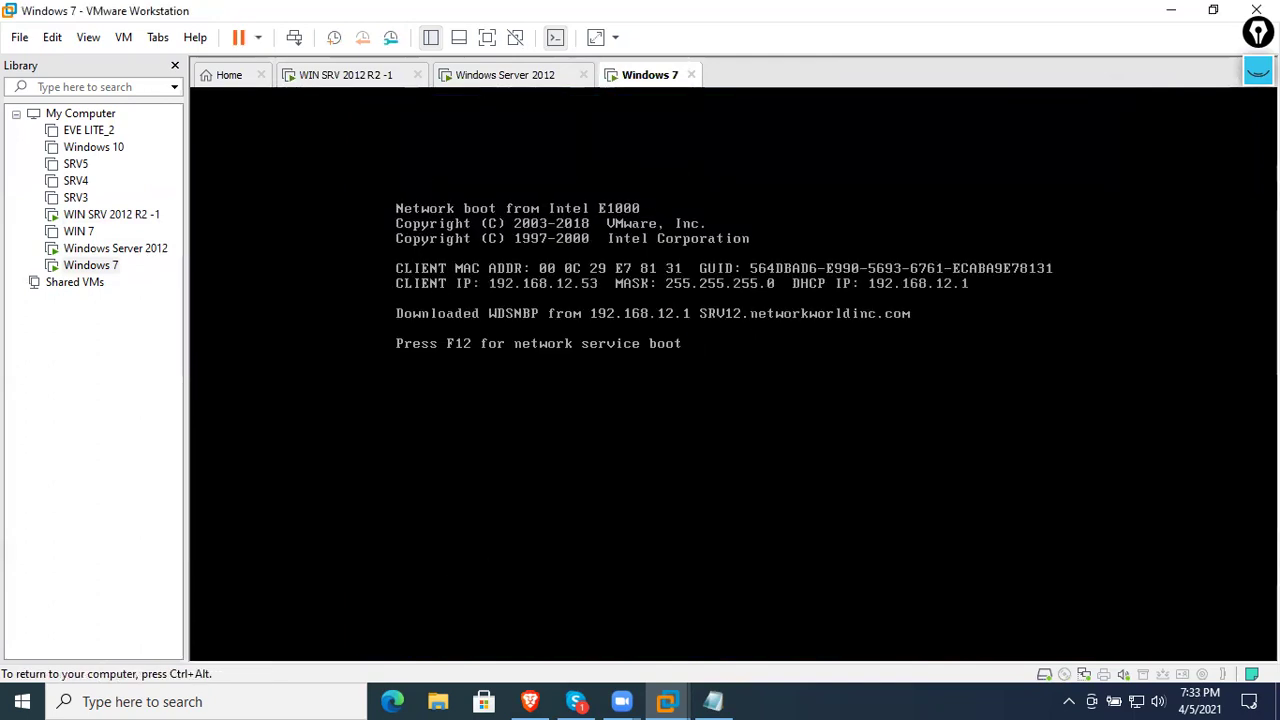
pyautogui.press('F12')
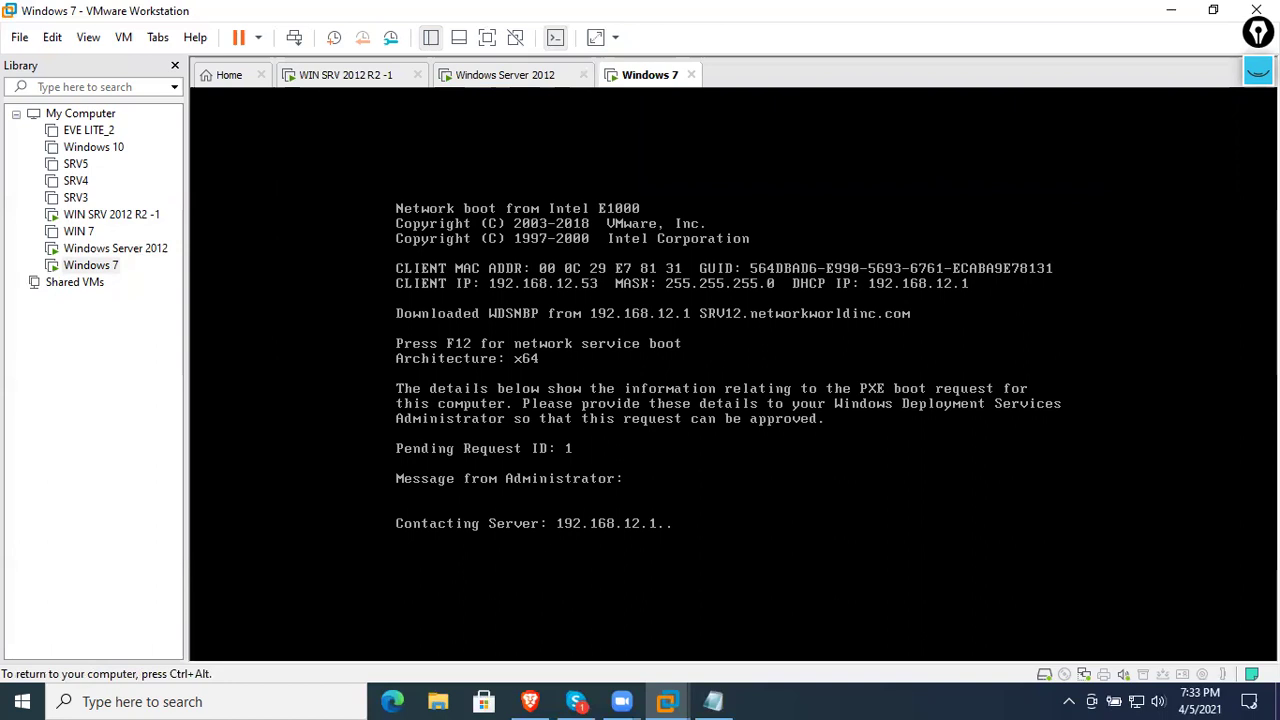
pyautogui.hotkey('ctrl', 'alt')
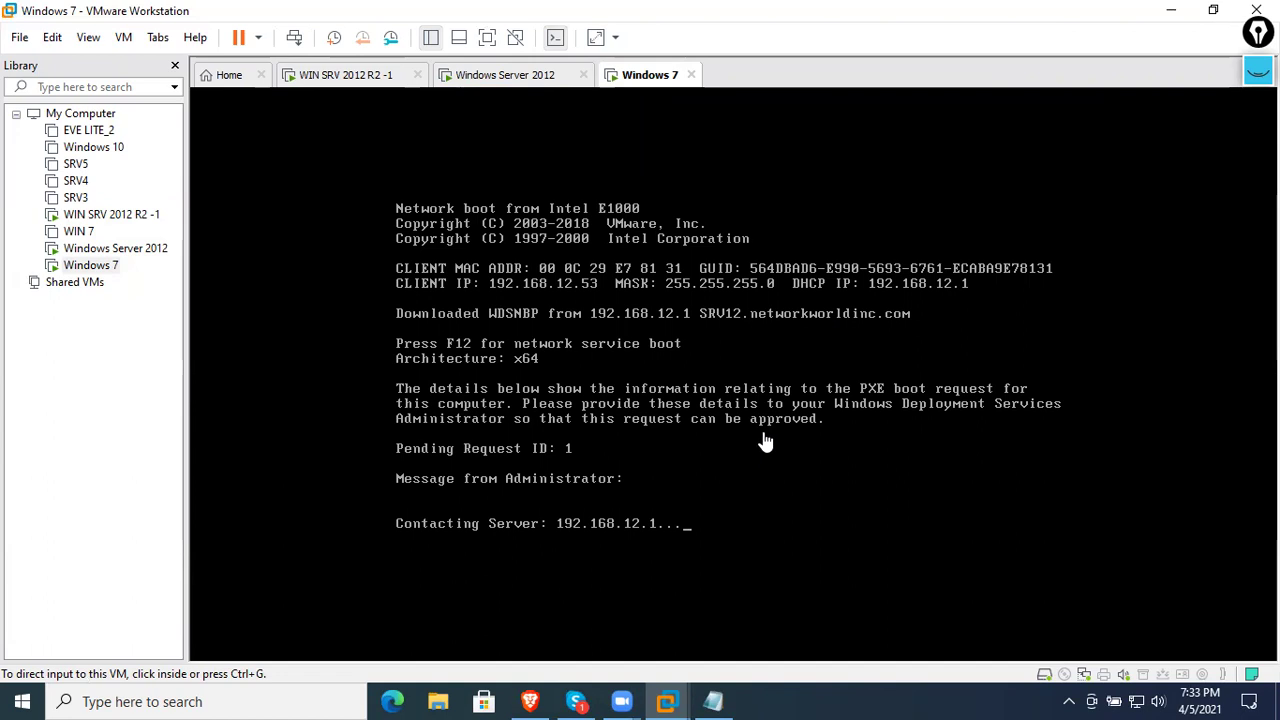
# - Open Pending Devices and choose Name and Approve for request 1
pyautogui.click(368, 77)
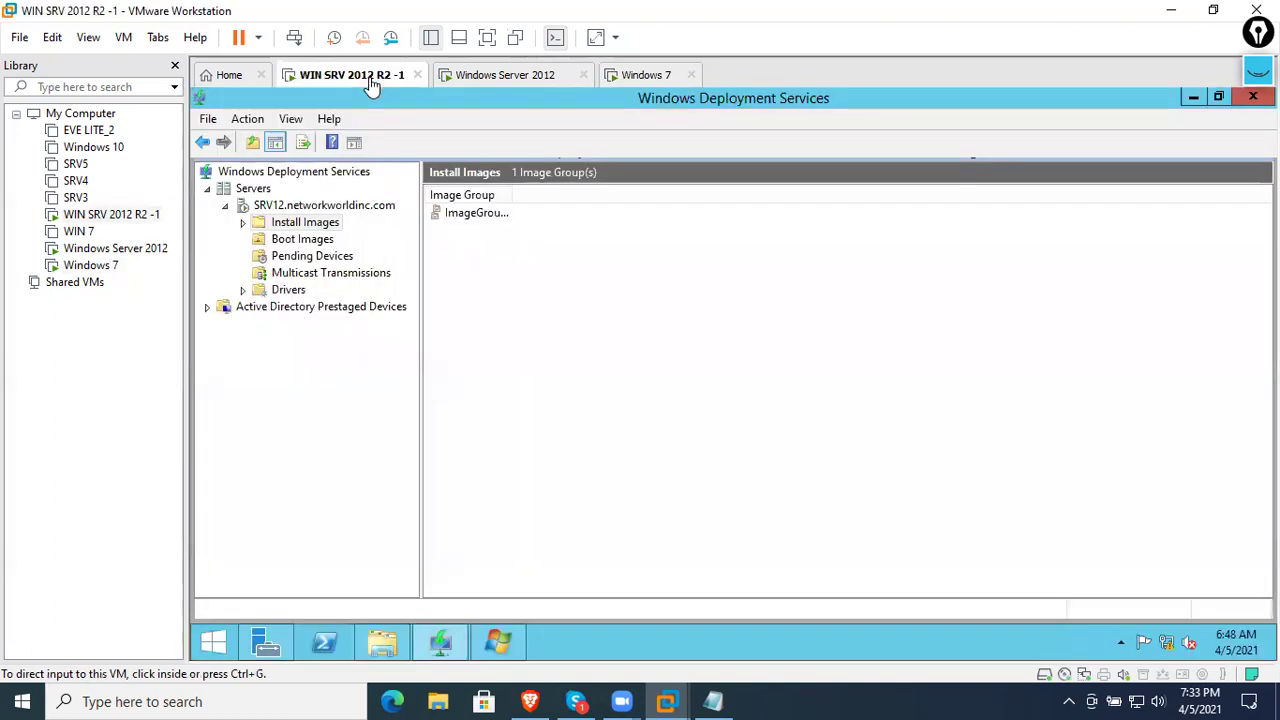
pyautogui.click(312, 255)
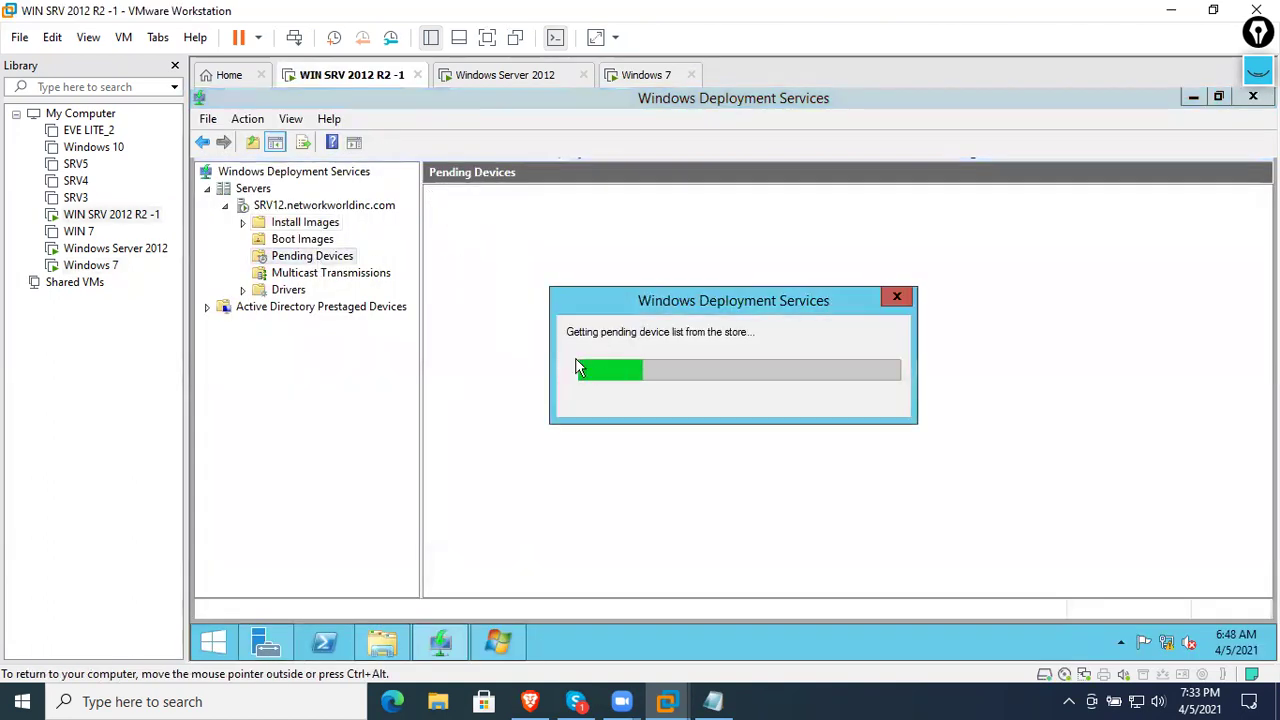
pyautogui.click(534, 219)
pyautogui.click(606, 249)
pyautogui.click(645, 218)
pyautogui.rightClick(645, 218)
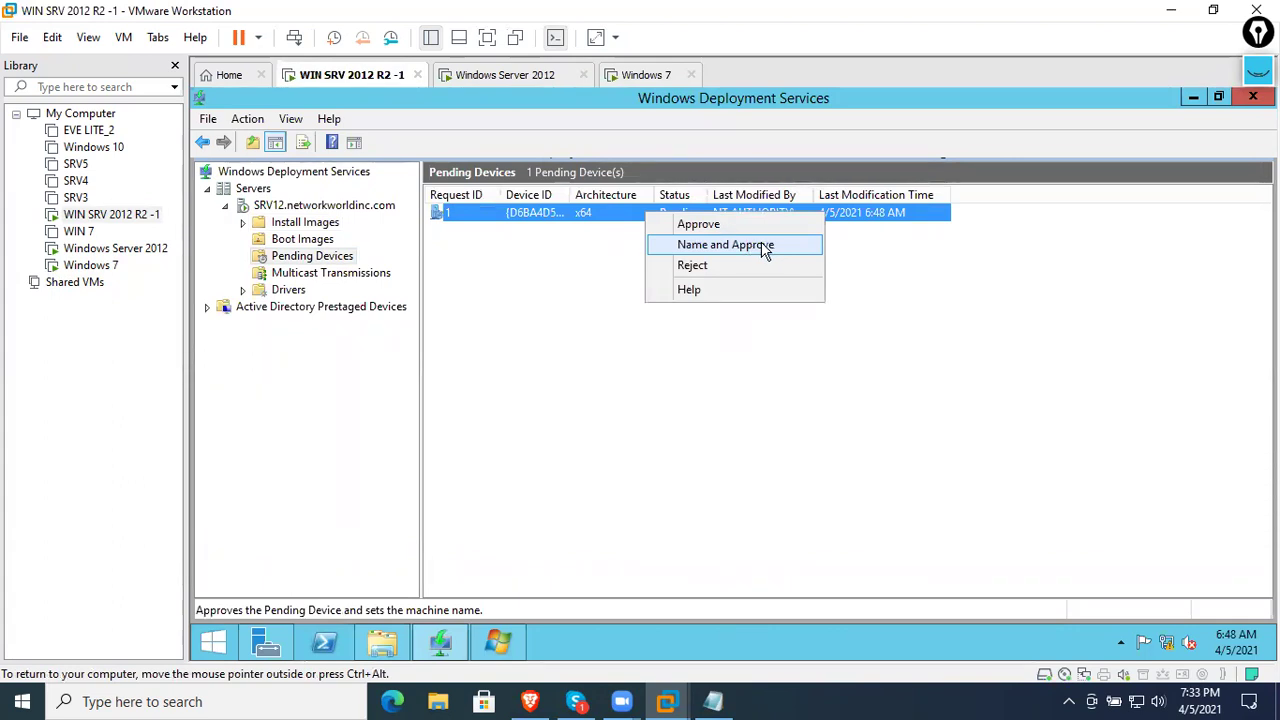
pyautogui.click(765, 245)
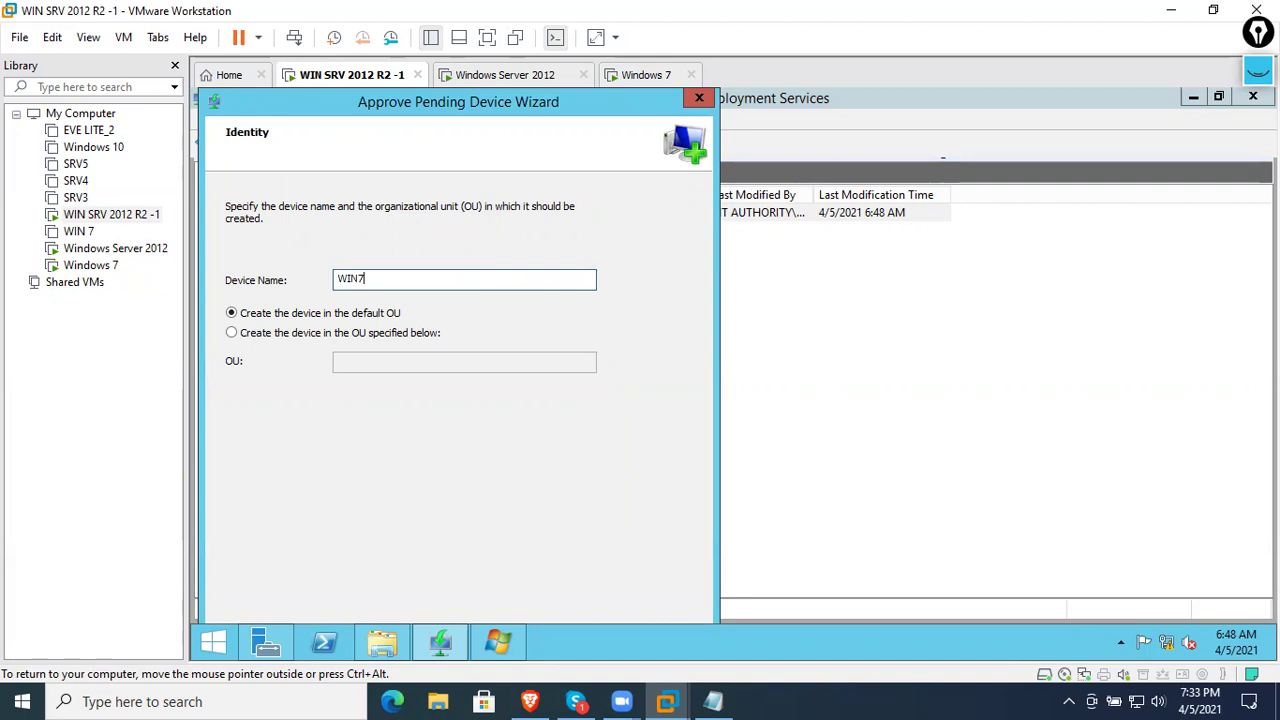
# - Switch to full screen and complete the approval of the device as WIN72
pyautogui.click(89, 37)
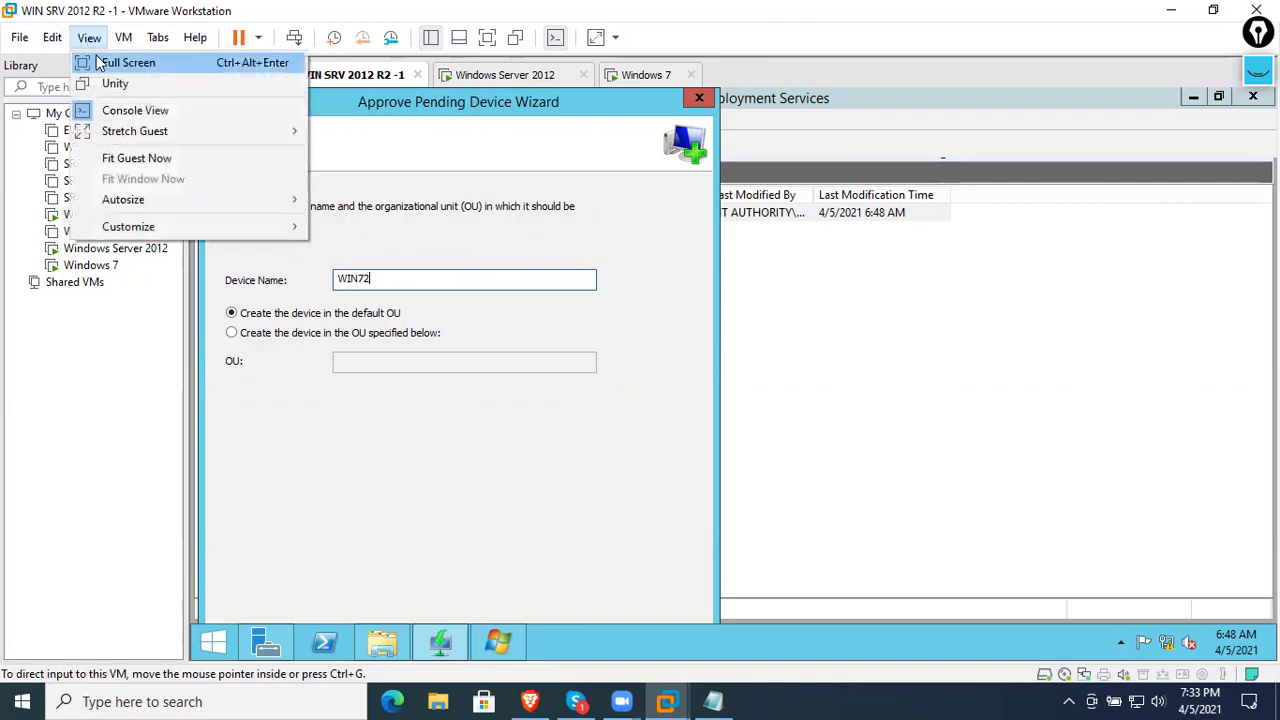
pyautogui.click(100, 63)
pyautogui.click(427, 563)
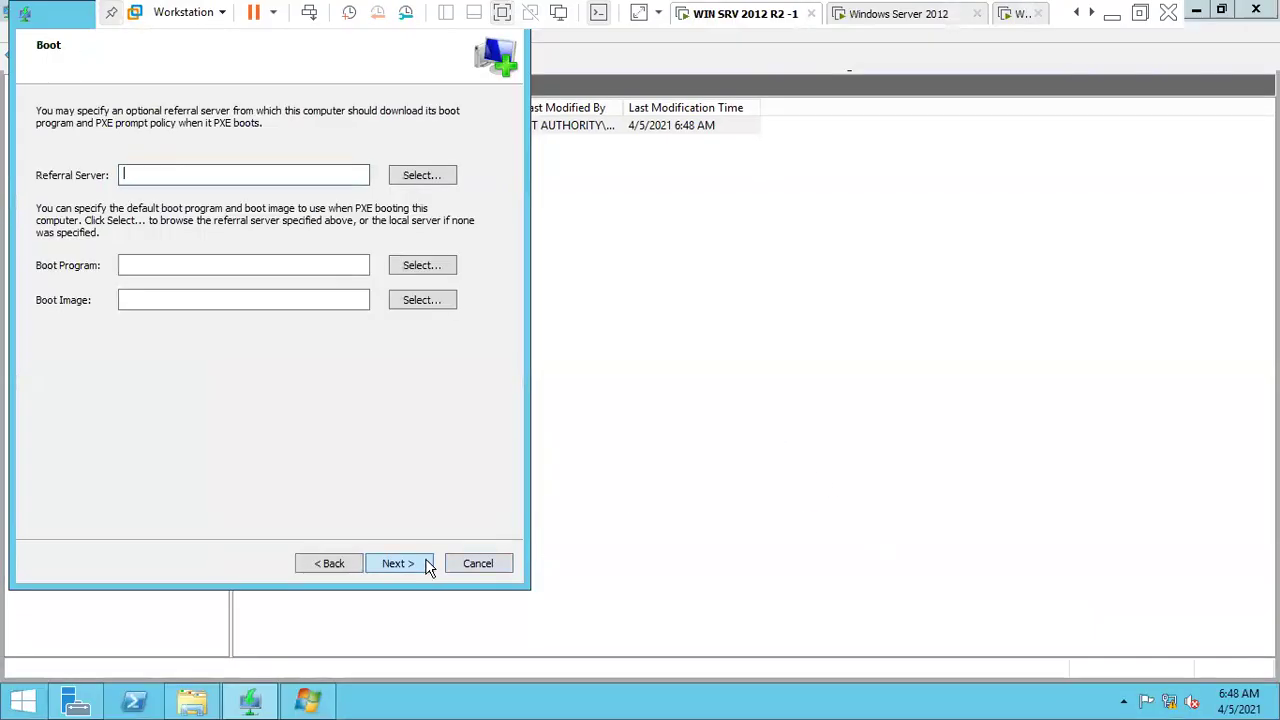
pyautogui.click(414, 563)
pyautogui.click(414, 563)
pyautogui.click(414, 563)
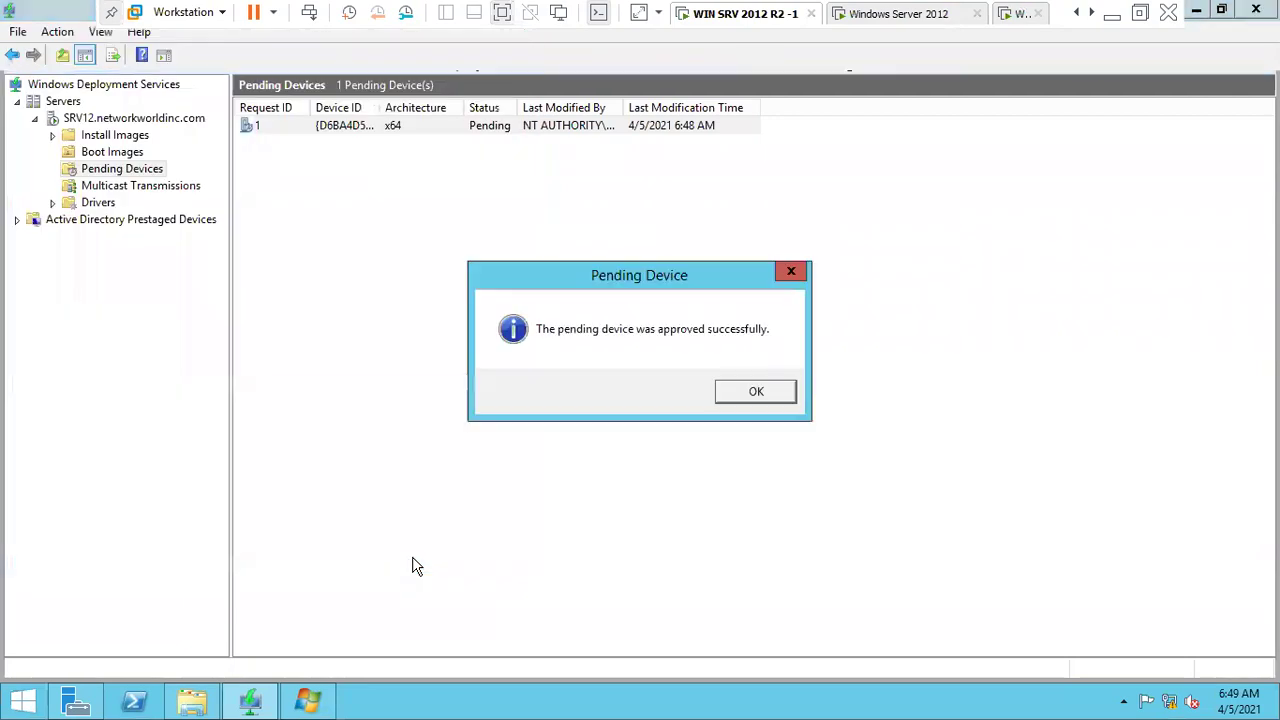
pyautogui.click(742, 397)
# - Boot the Windows 7 VM into Microsoft Windows Setup (x86) from Boot Manager
pyautogui.click(1018, 16)
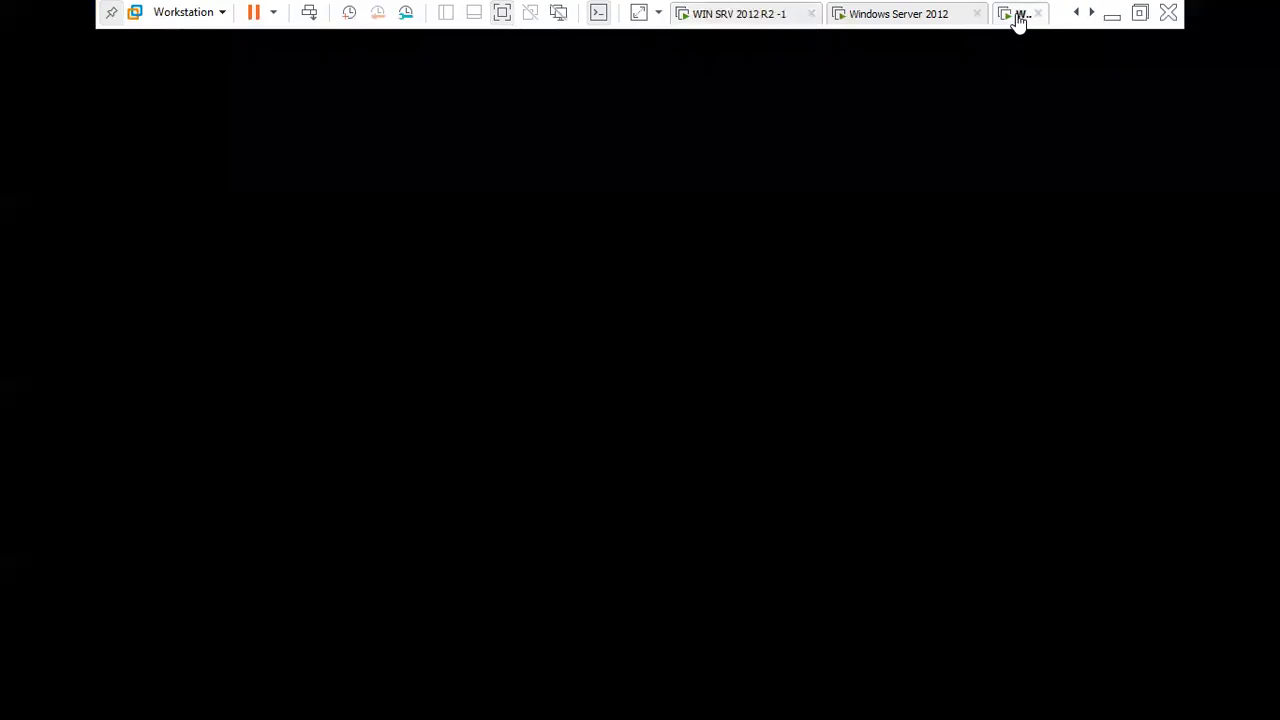
pyautogui.click(640, 36)
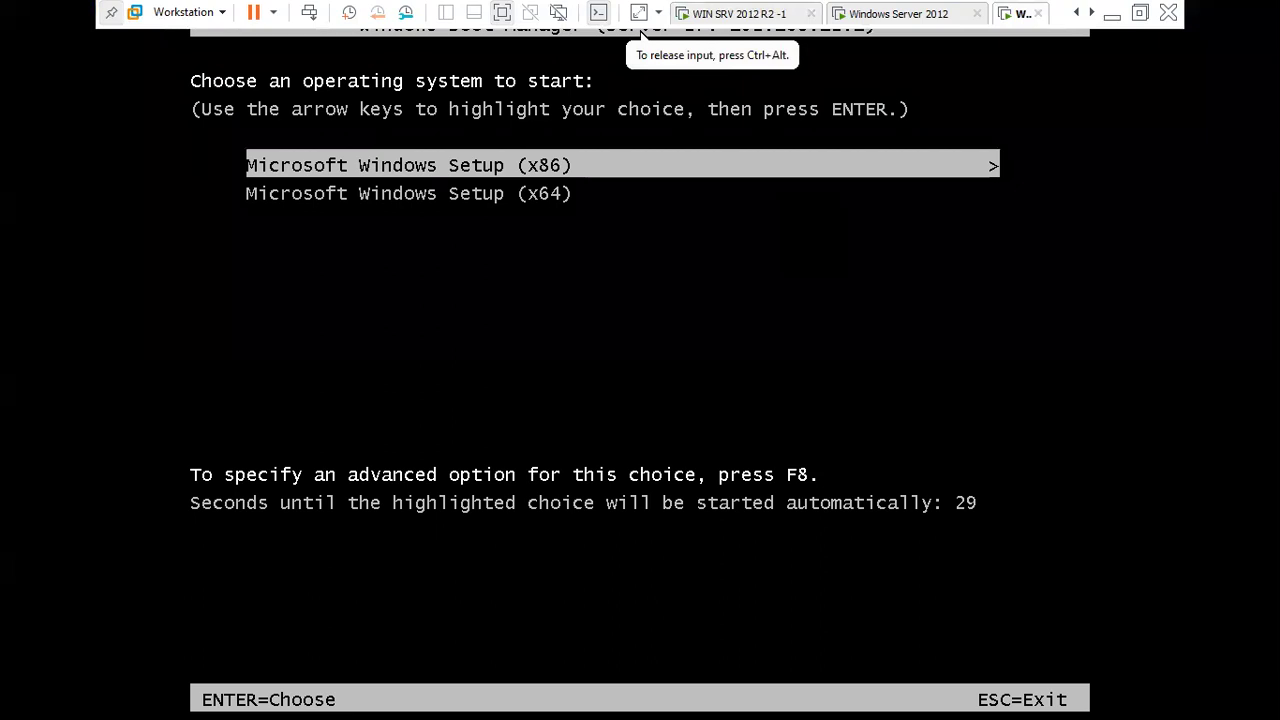
pyautogui.press('Return')
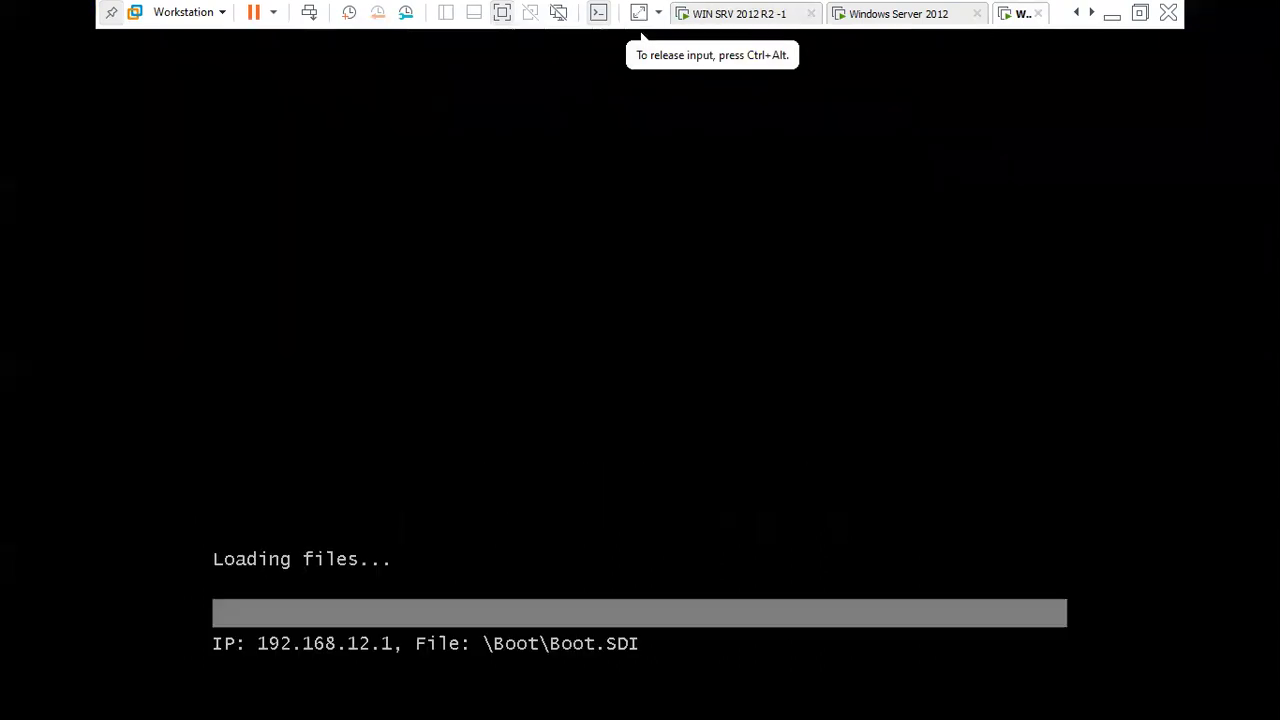
pyautogui.hotkey('ctrl', 'alt')
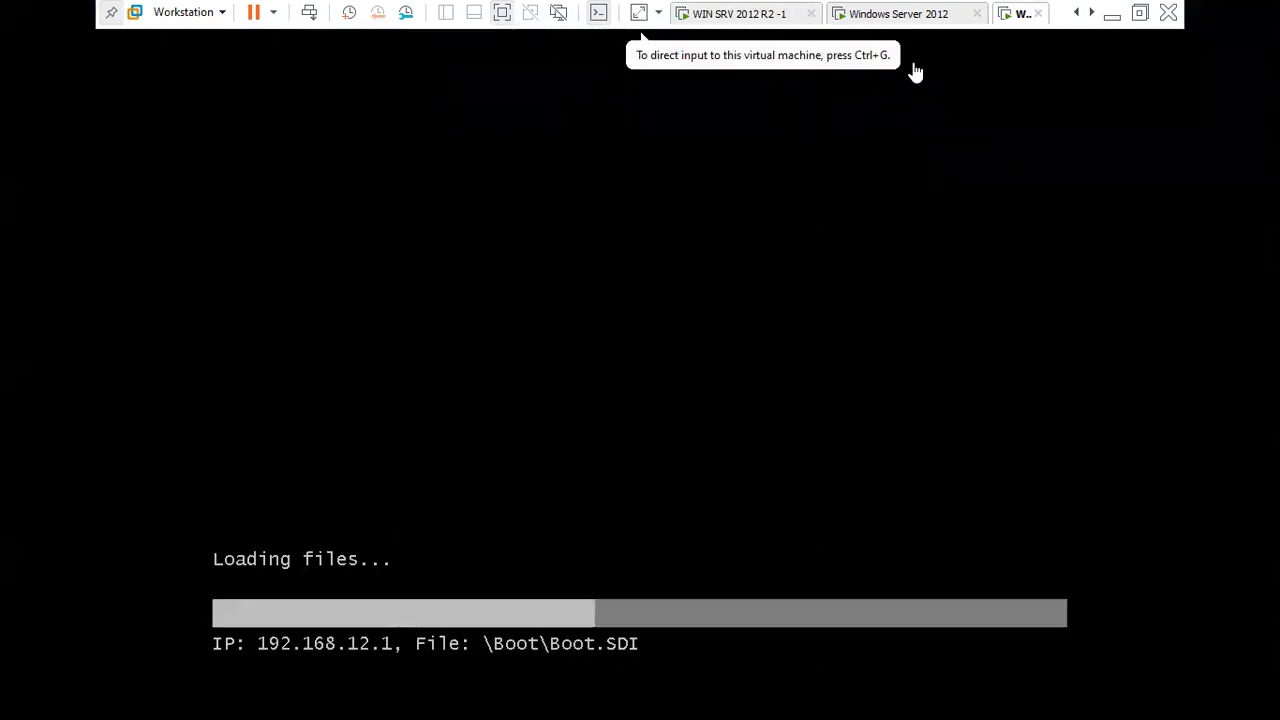
# - Exit full screen and cycle through the VM tabs, ending on the restarting Windows Server 2012 VM
pyautogui.click(770, 18)
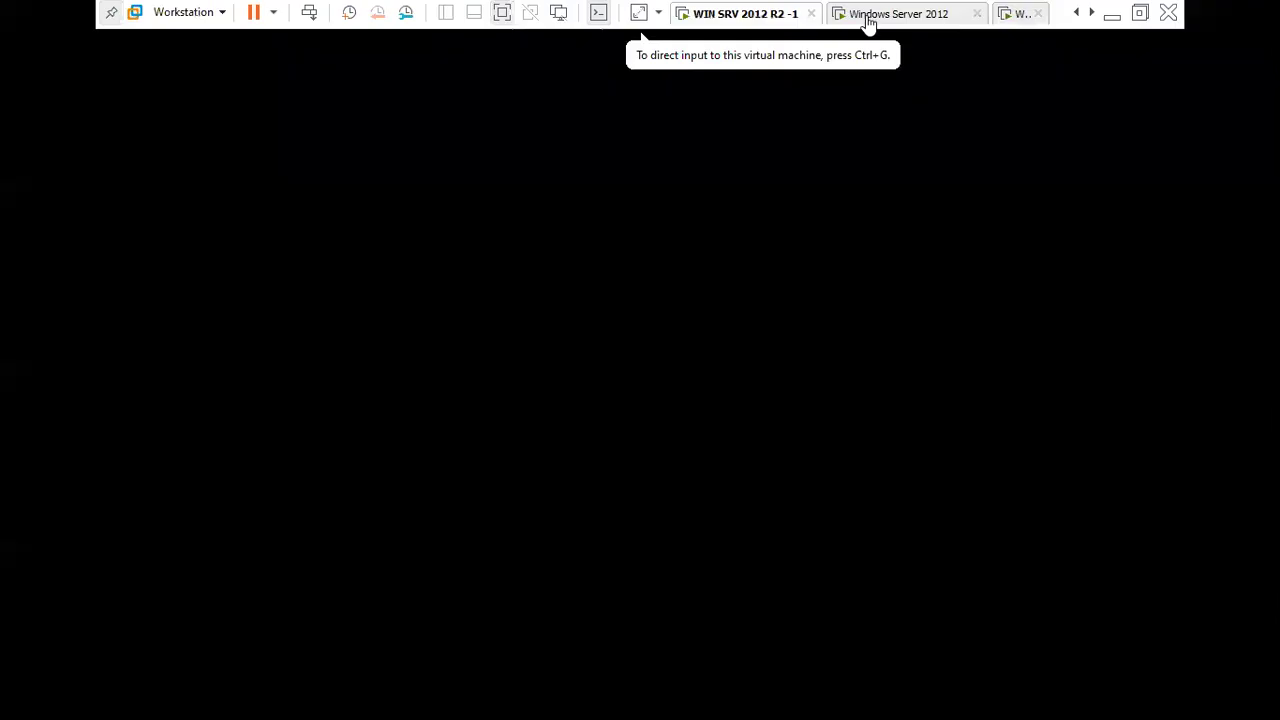
pyautogui.click(869, 16)
pyautogui.click(746, 360)
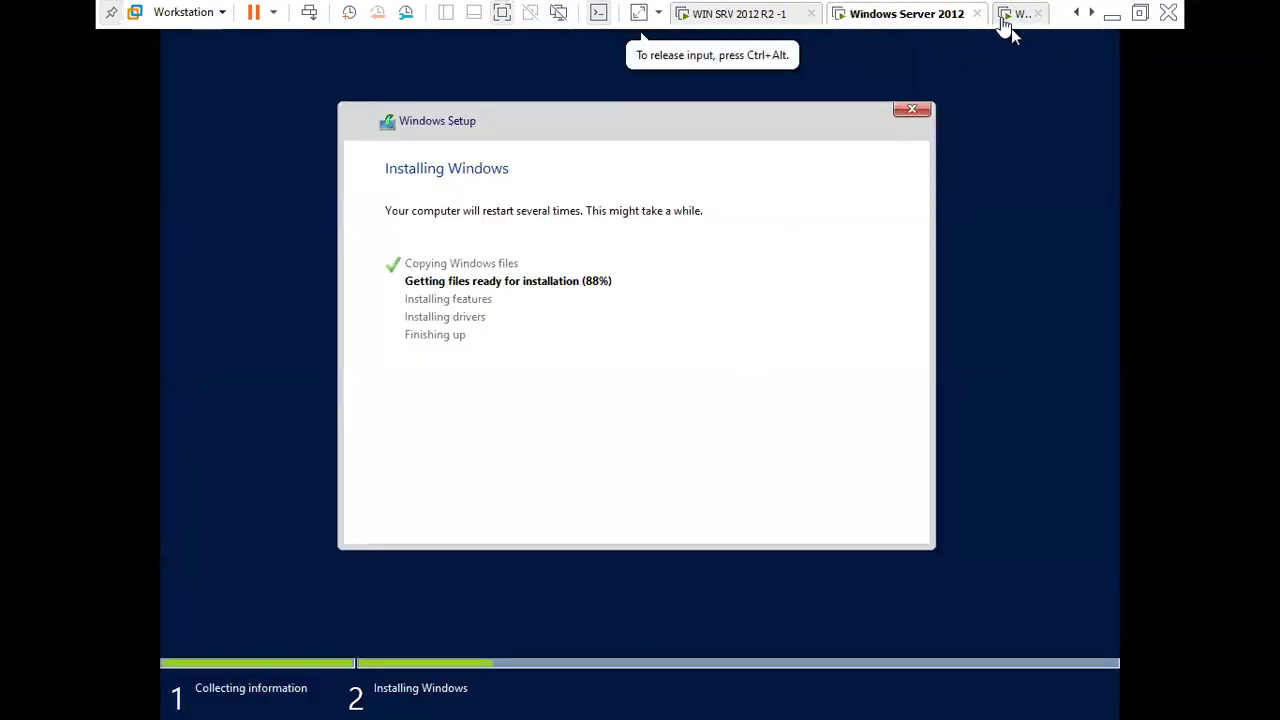
pyautogui.click(1014, 18)
pyautogui.click(1145, 12)
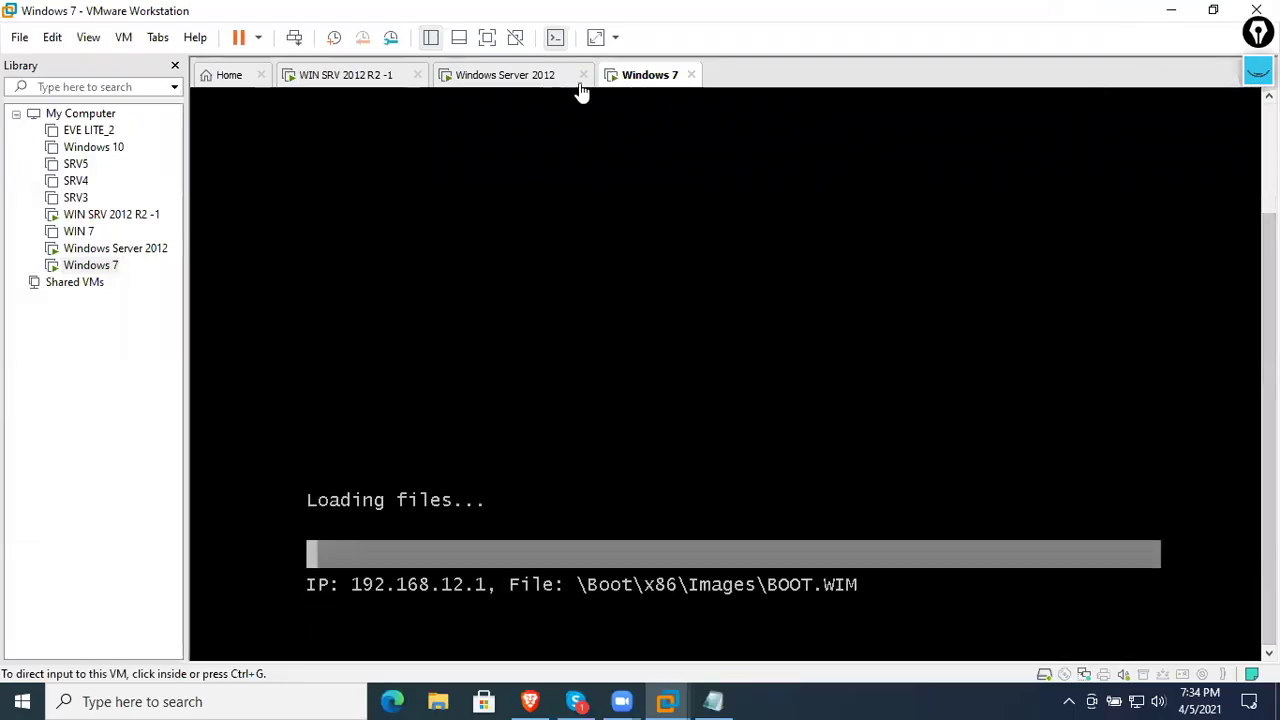
pyautogui.click(541, 80)
pyautogui.click(378, 82)
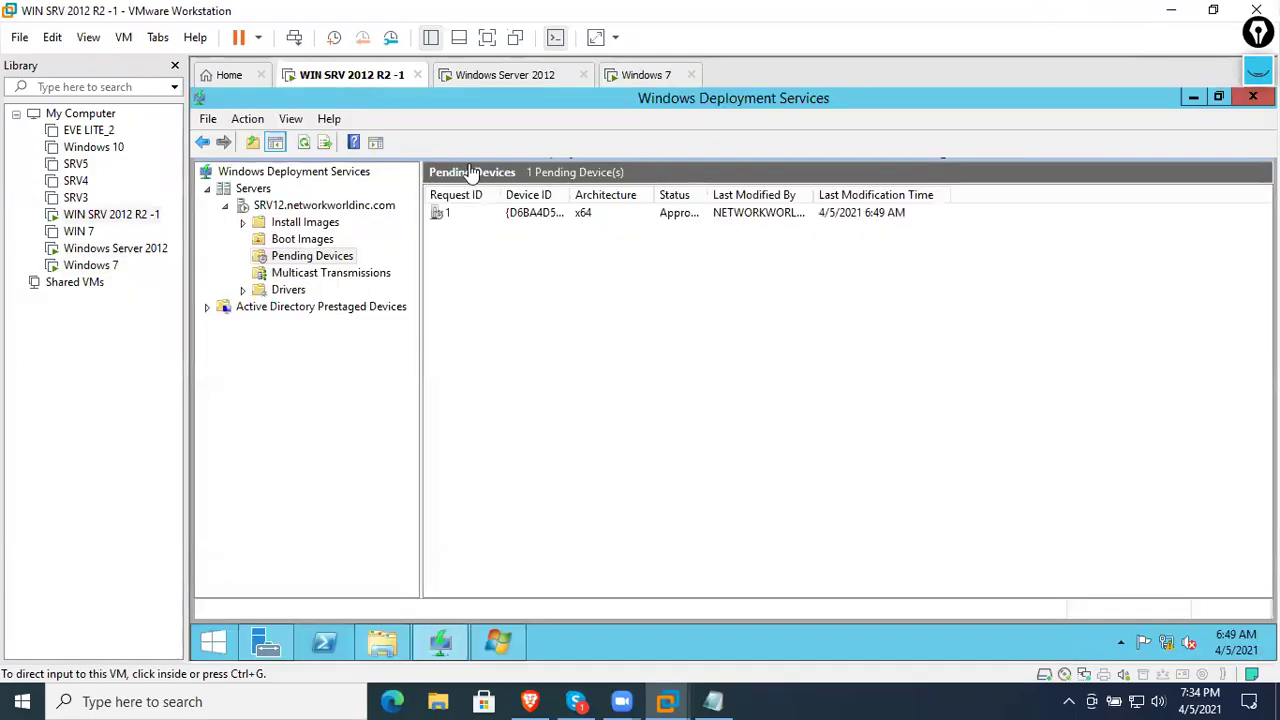
pyautogui.click(509, 80)
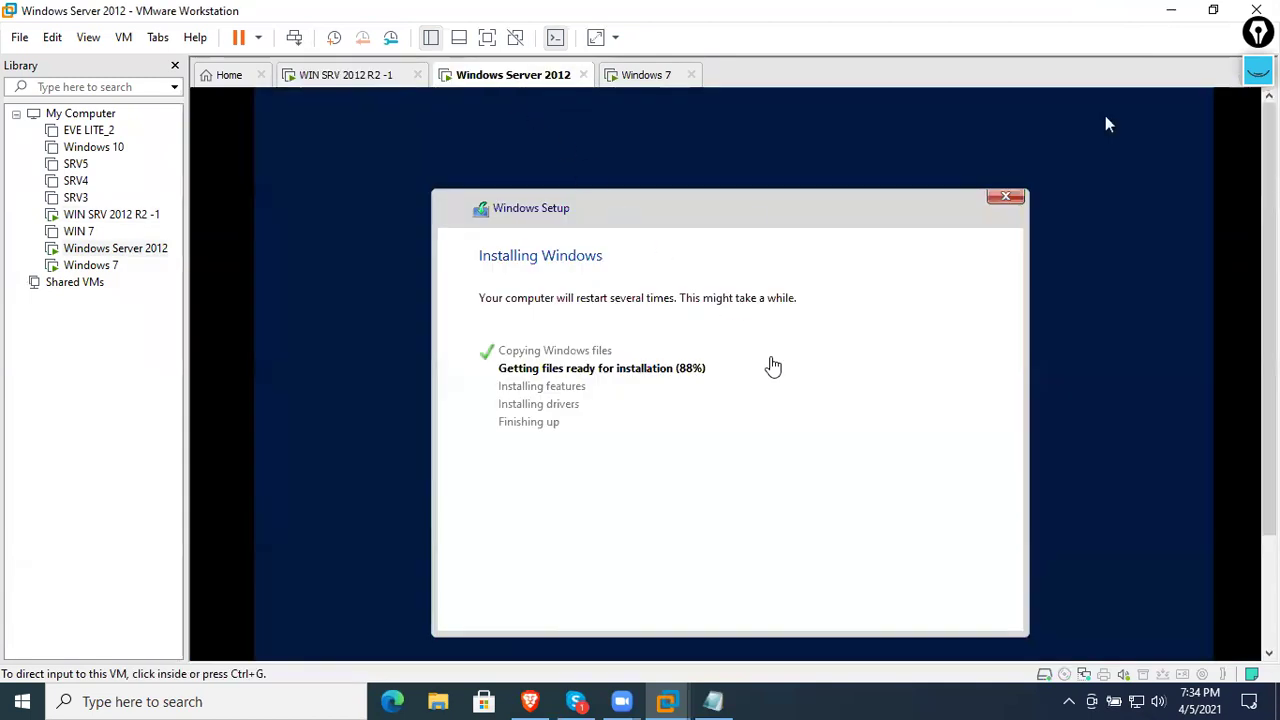
pyautogui.click(655, 80)
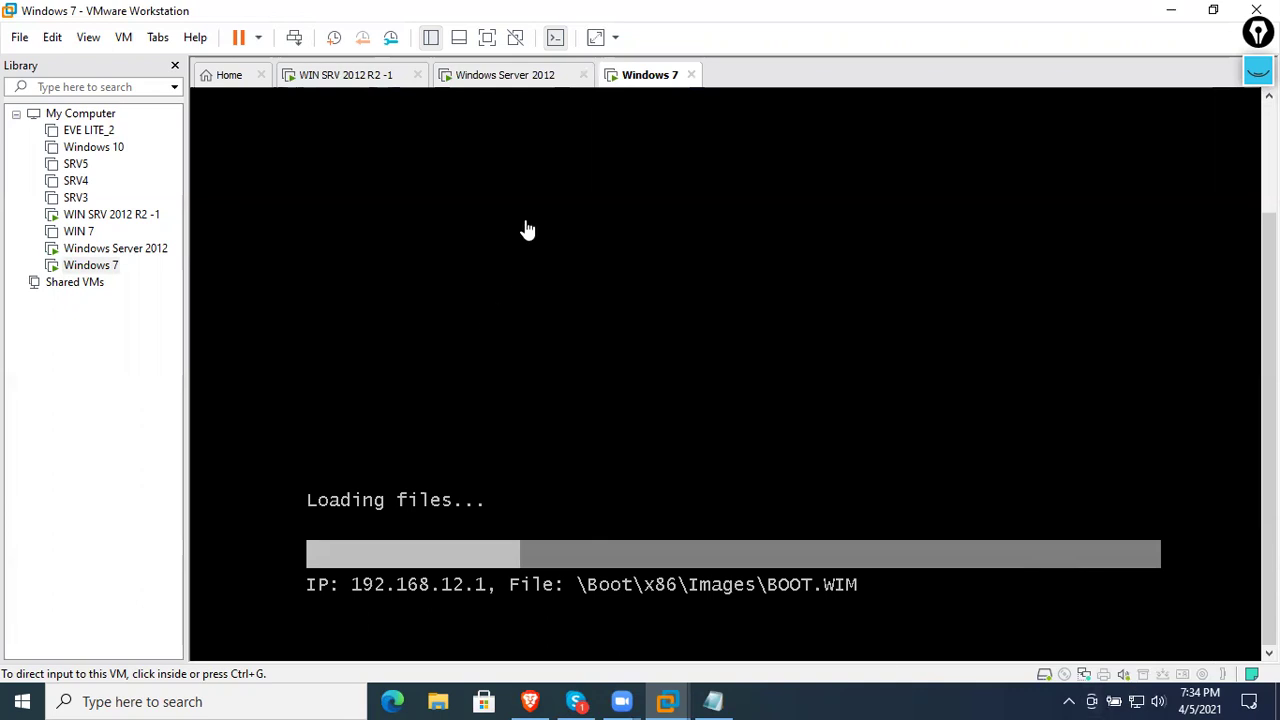
pyautogui.click(495, 82)
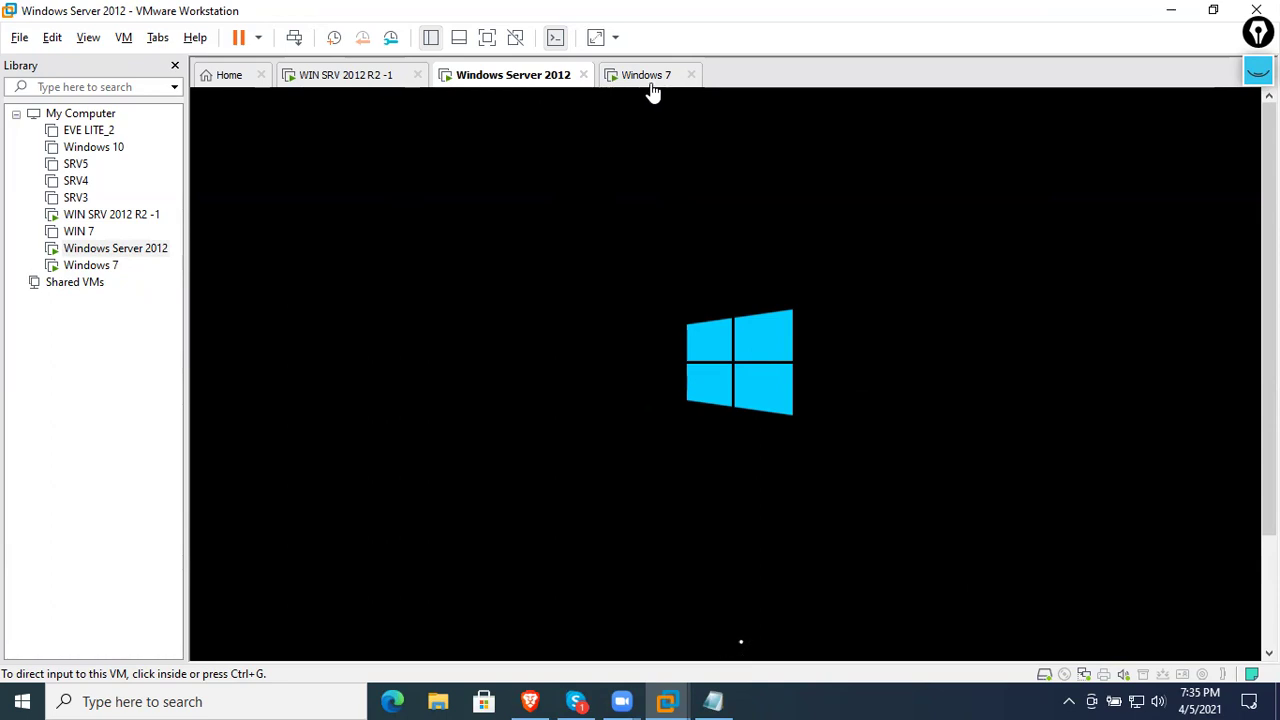
# - On the deployment server, close the WDS console, Server Manager, Install Windows and This PC windows
pyautogui.click(713, 701)
pyautogui.click(715, 701)
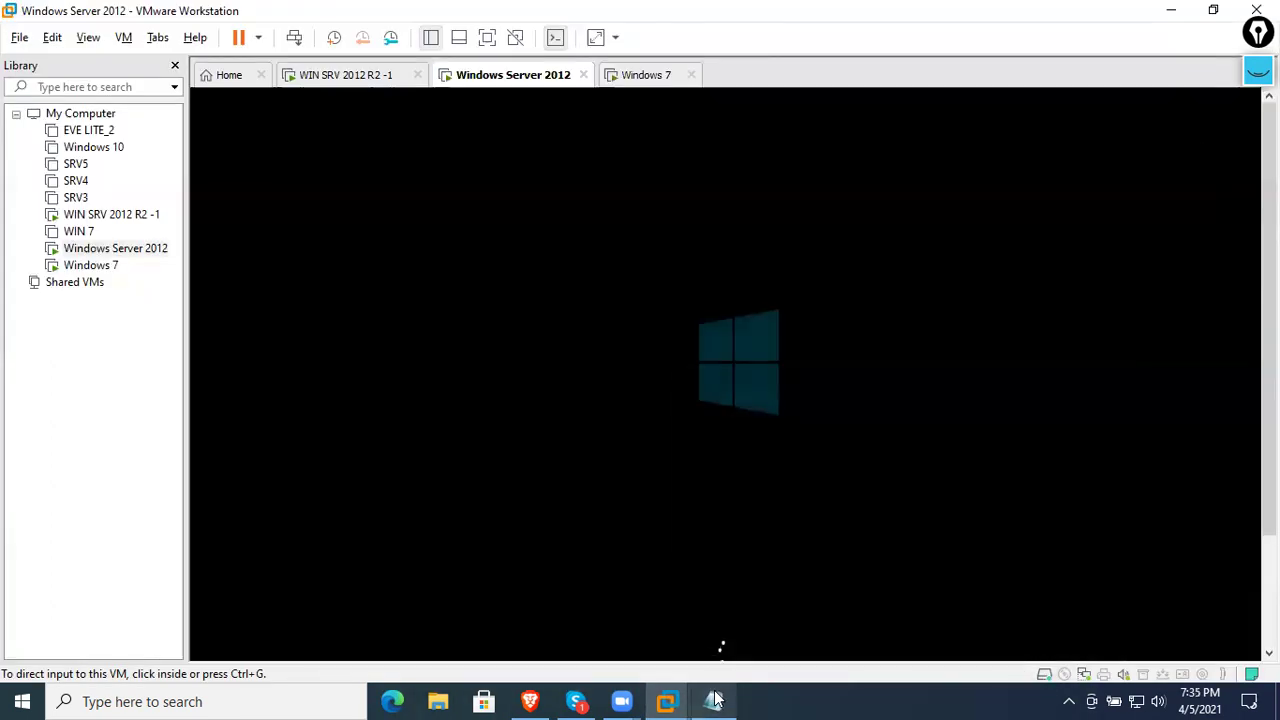
pyautogui.moveTo(683, 699)
pyautogui.click(673, 660)
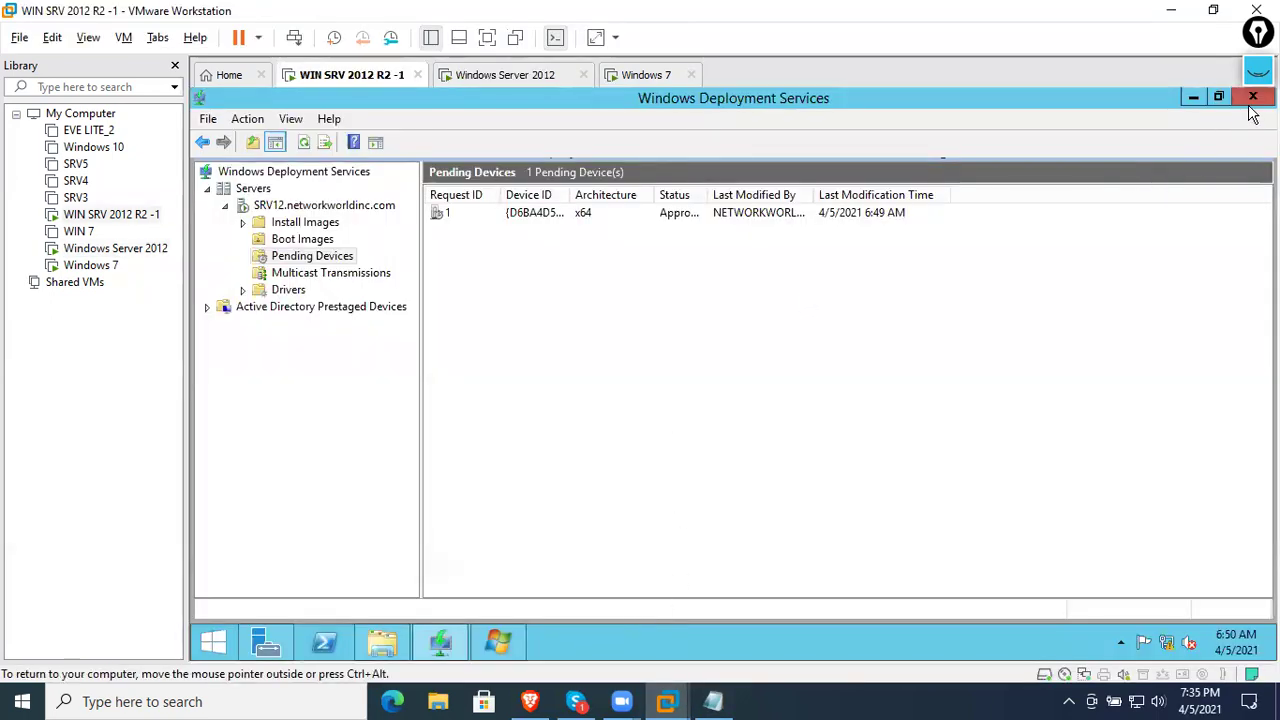
pyautogui.click(1253, 96)
pyautogui.click(1253, 96)
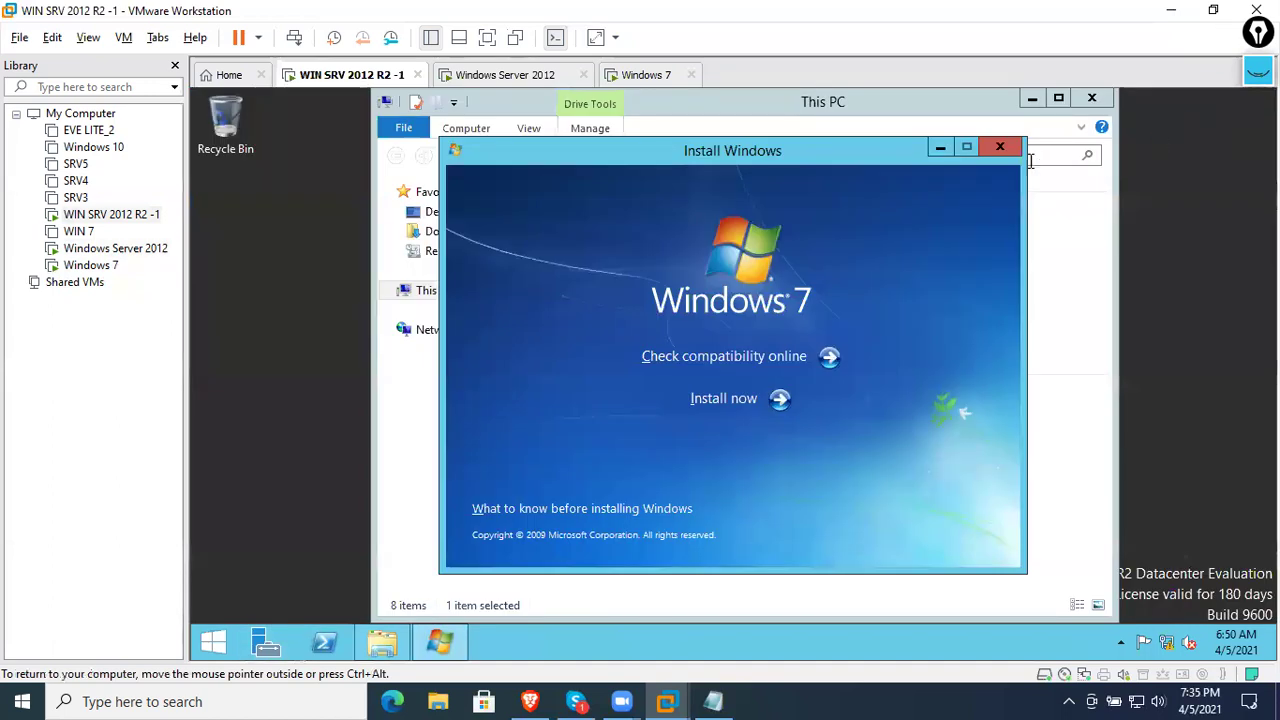
pyautogui.click(999, 148)
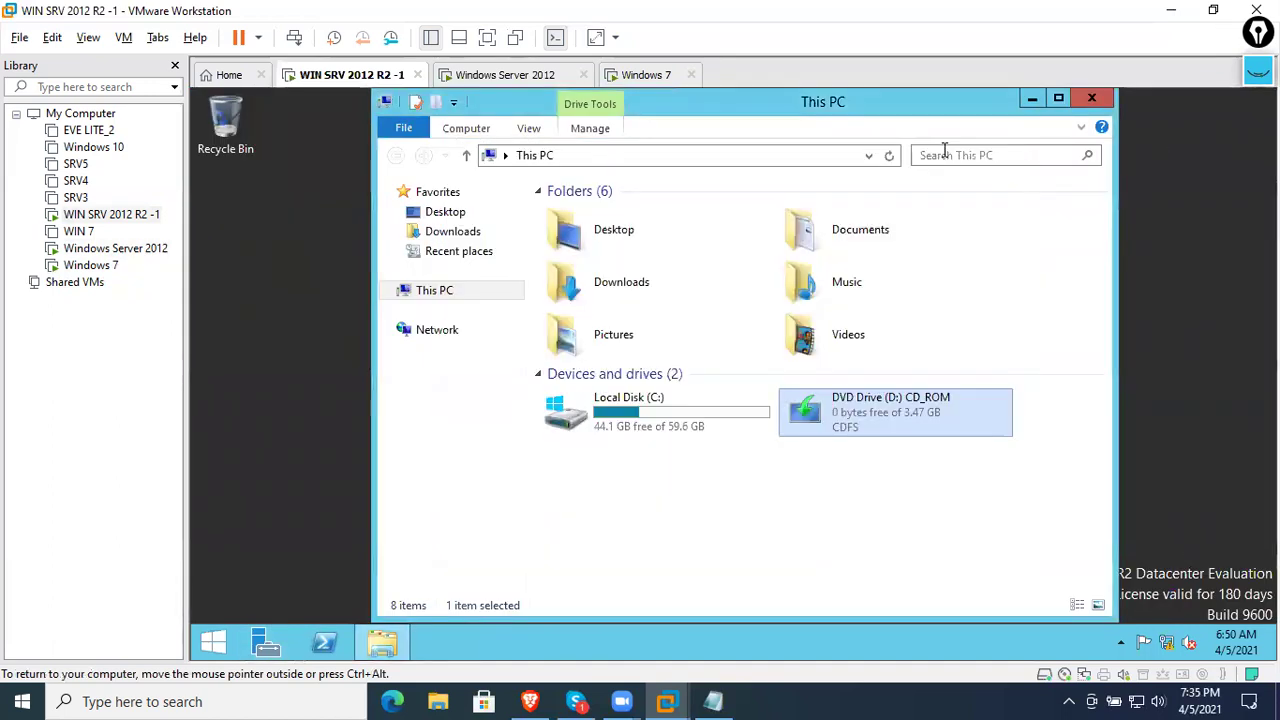
pyautogui.click(1084, 101)
# - Accept region settings on Windows Server 2012 and set the Administrator password, entered twice
pyautogui.click(648, 78)
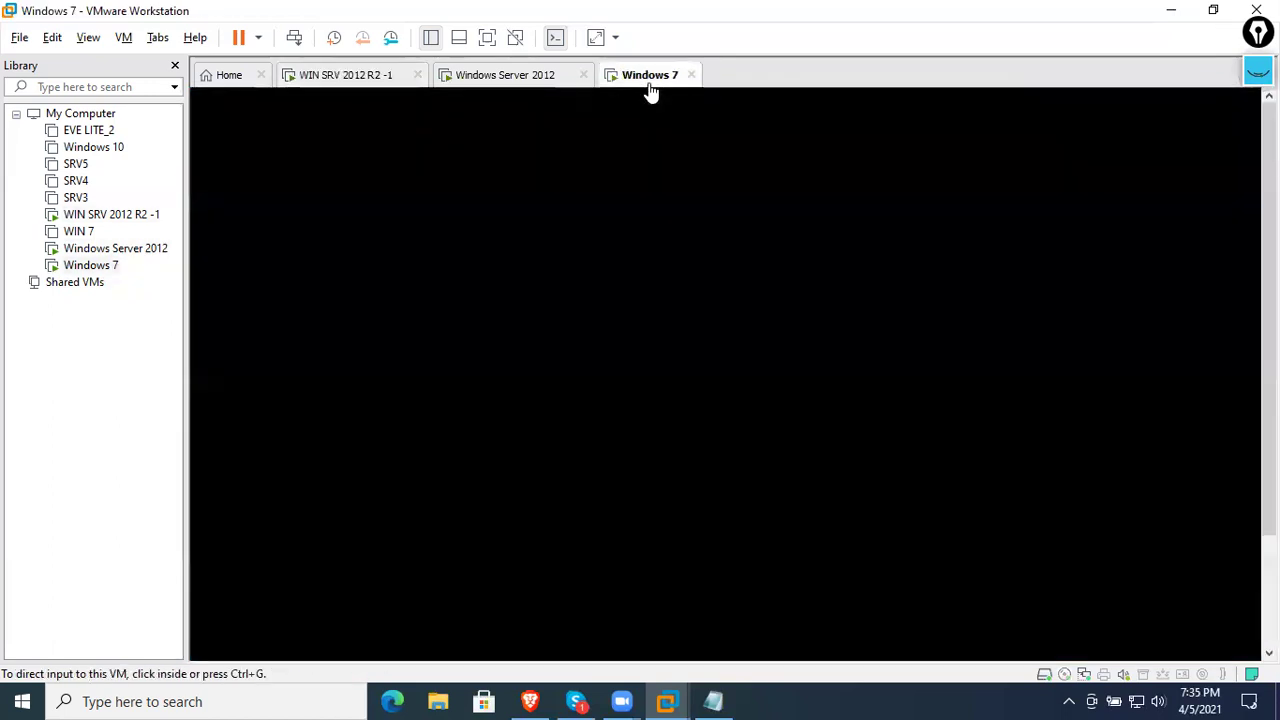
pyautogui.click(522, 78)
pyautogui.click(1062, 600)
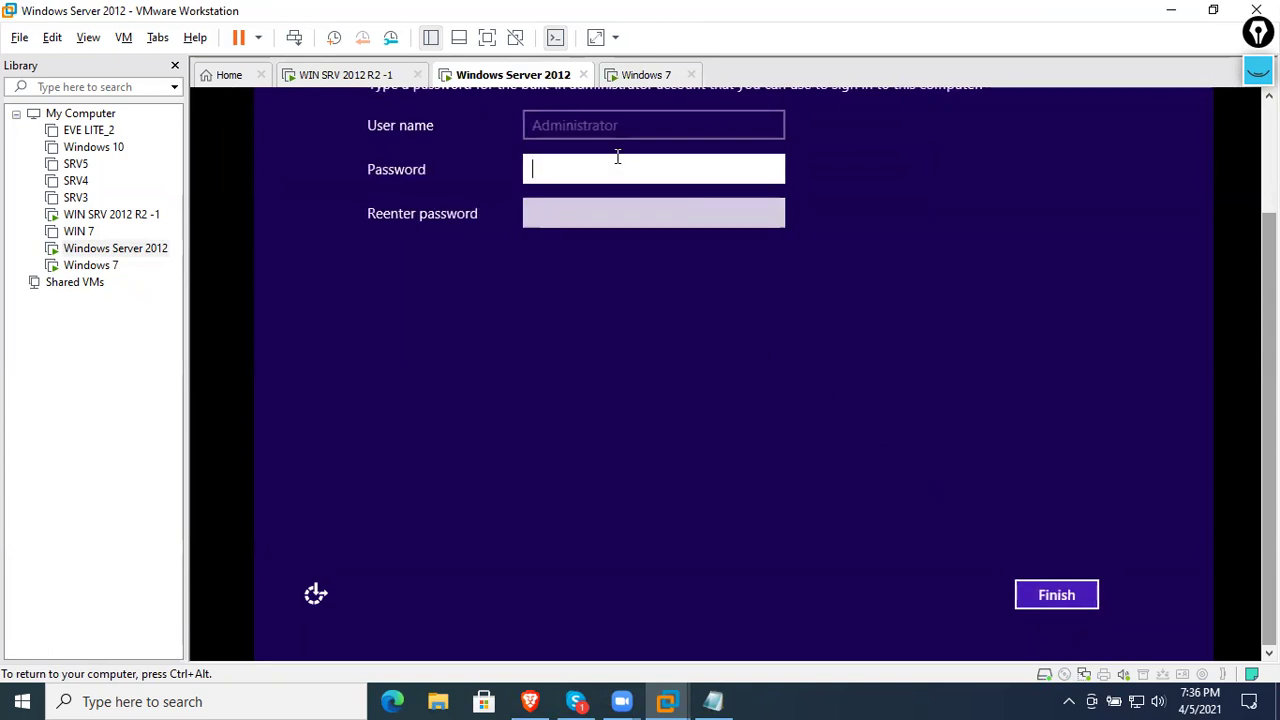
pyautogui.write('P')
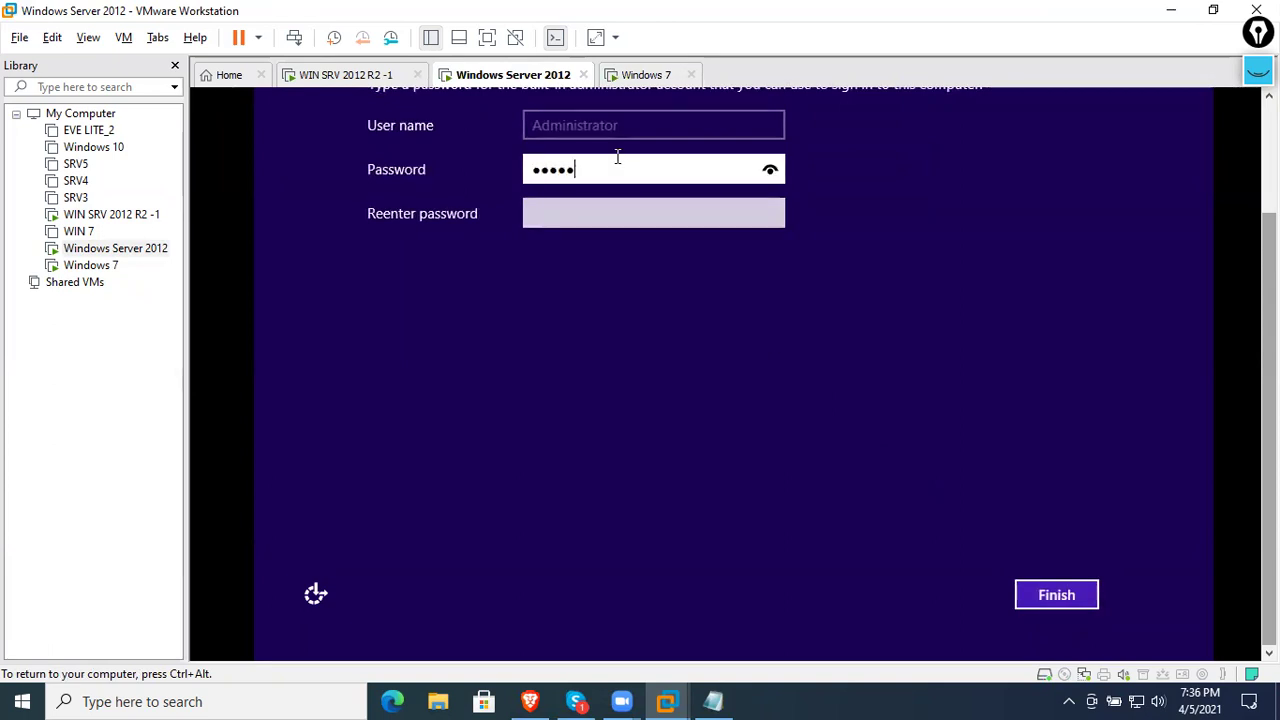
pyautogui.press('Tab')
pyautogui.write('Pa$$w0rd')
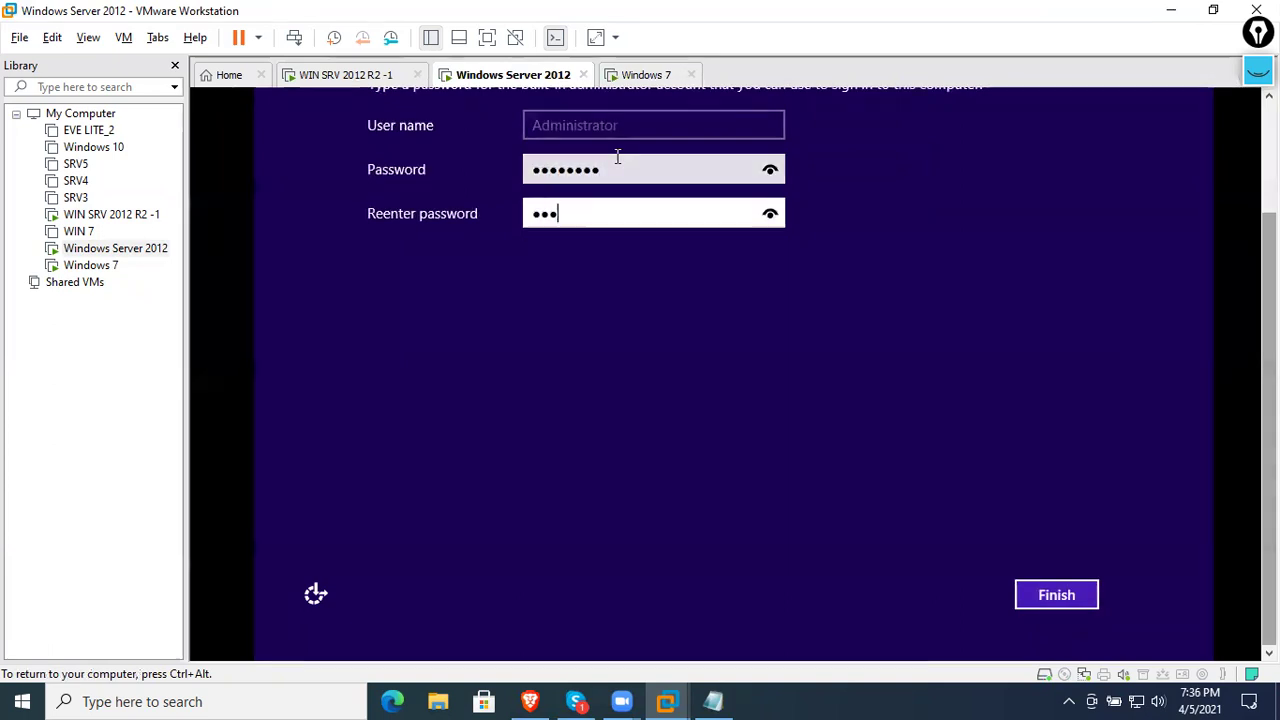
pyautogui.press('Return')
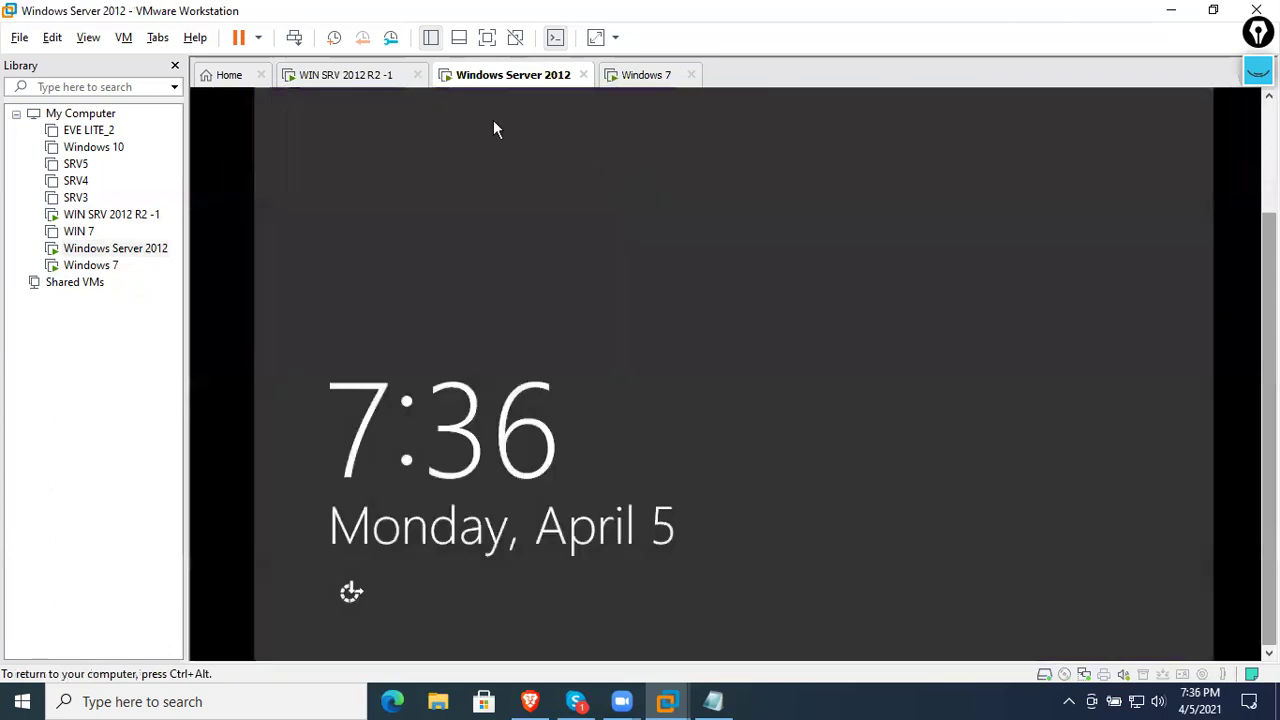
pyautogui.hotkey('ctrl', 'alt')
# - Power off the Windows Server 2012 VM and close its tab
pyautogui.rightClick(489, 87)
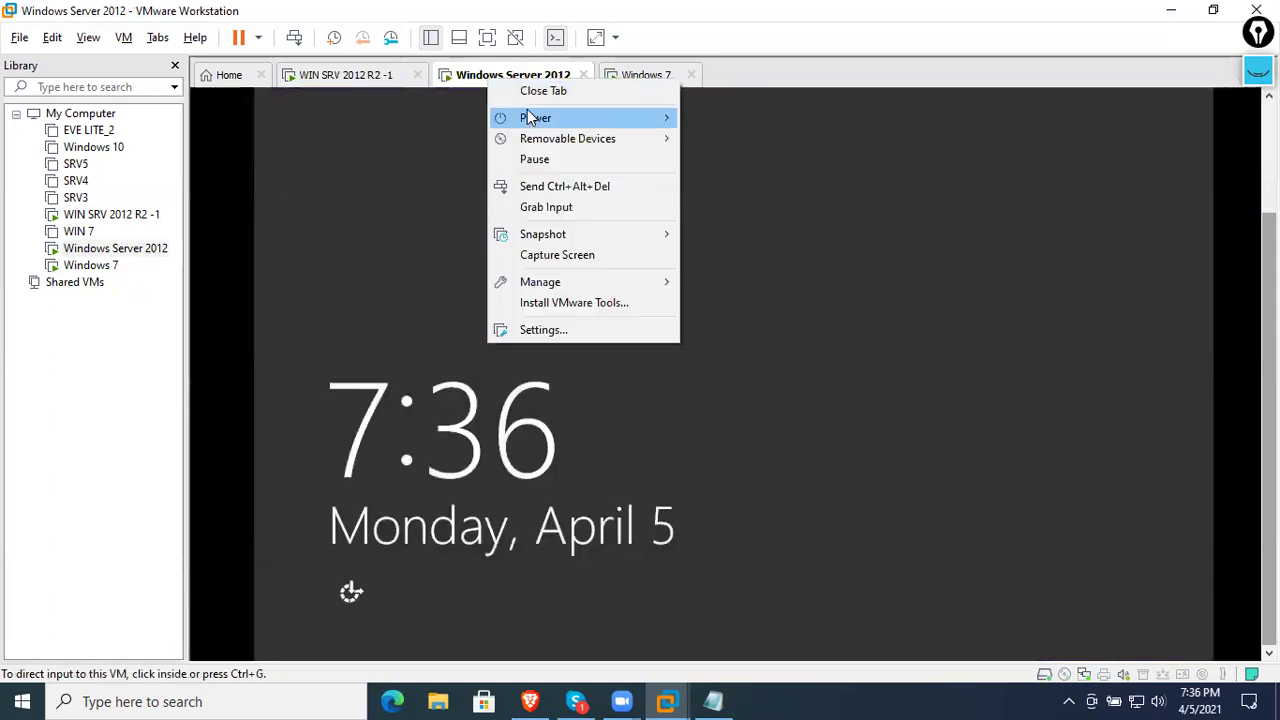
pyautogui.moveTo(530, 115)
pyautogui.click(729, 229)
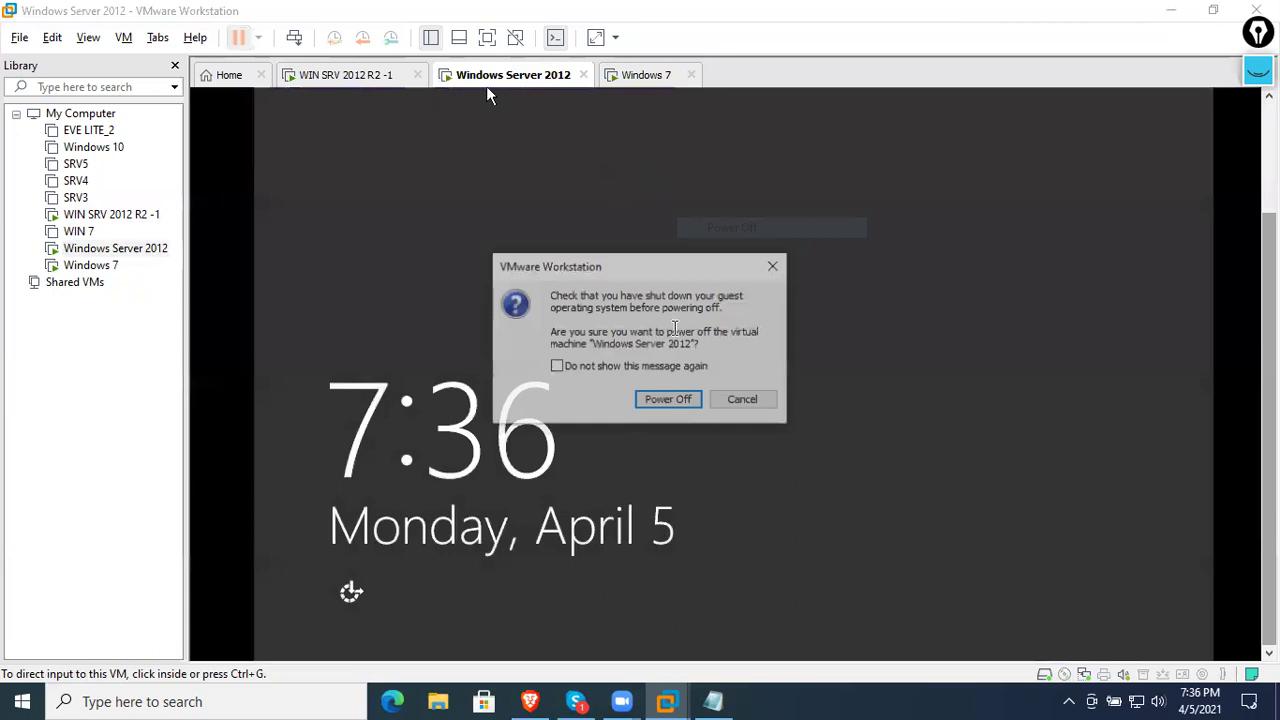
pyautogui.click(668, 398)
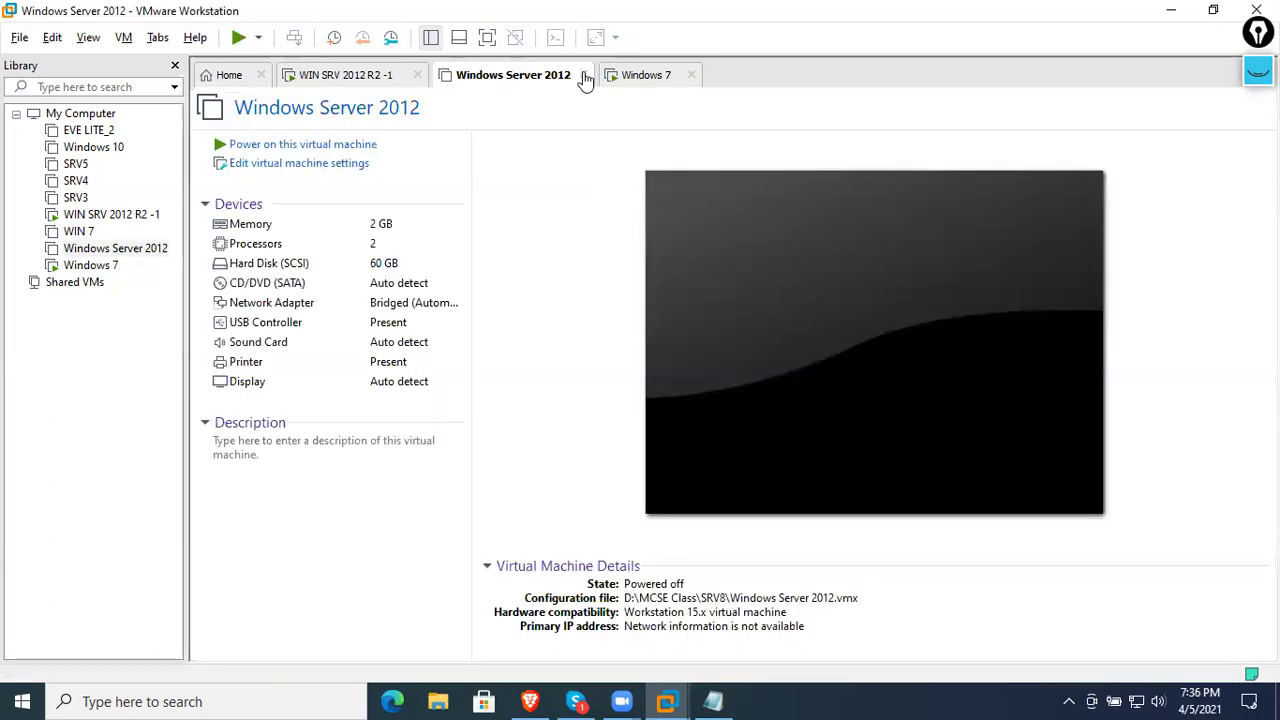
pyautogui.click(583, 75)
# - Switch between the Windows 7 and WIN SRV 2012 R2 -1 tabs, ending on the server desktop
pyautogui.click(335, 80)
pyautogui.click(462, 80)
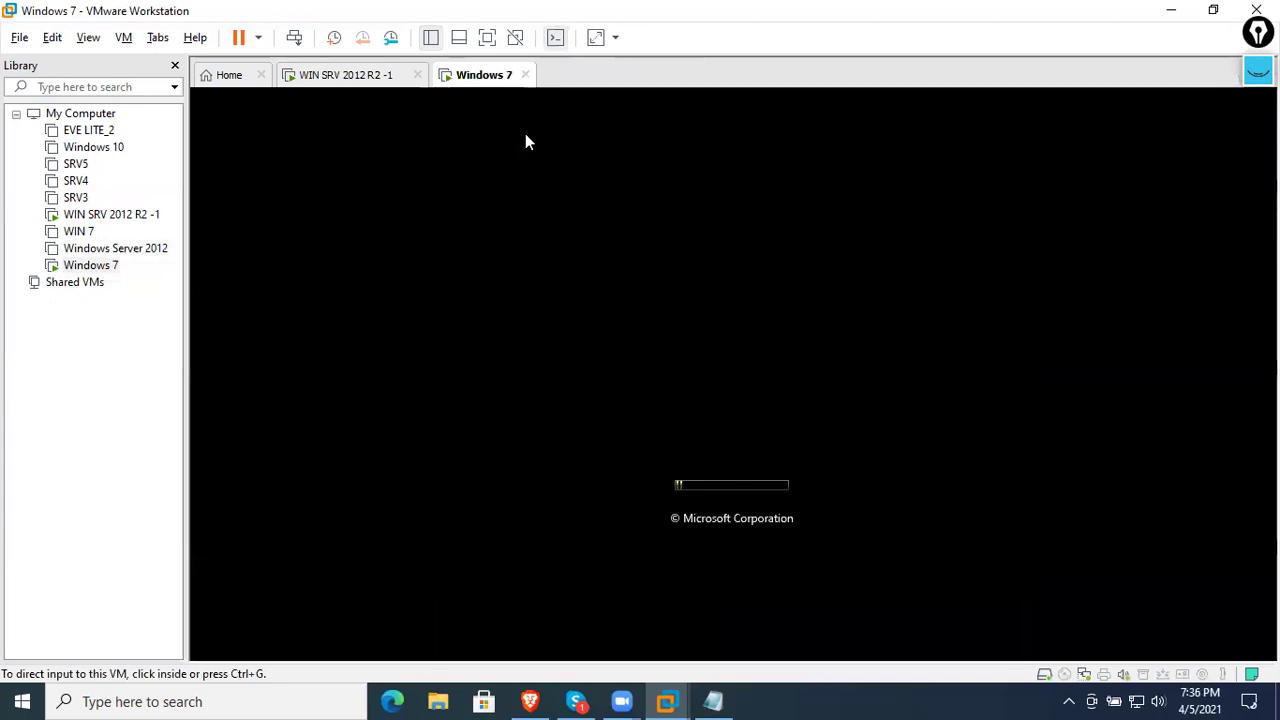
pyautogui.click(372, 80)
pyautogui.click(476, 80)
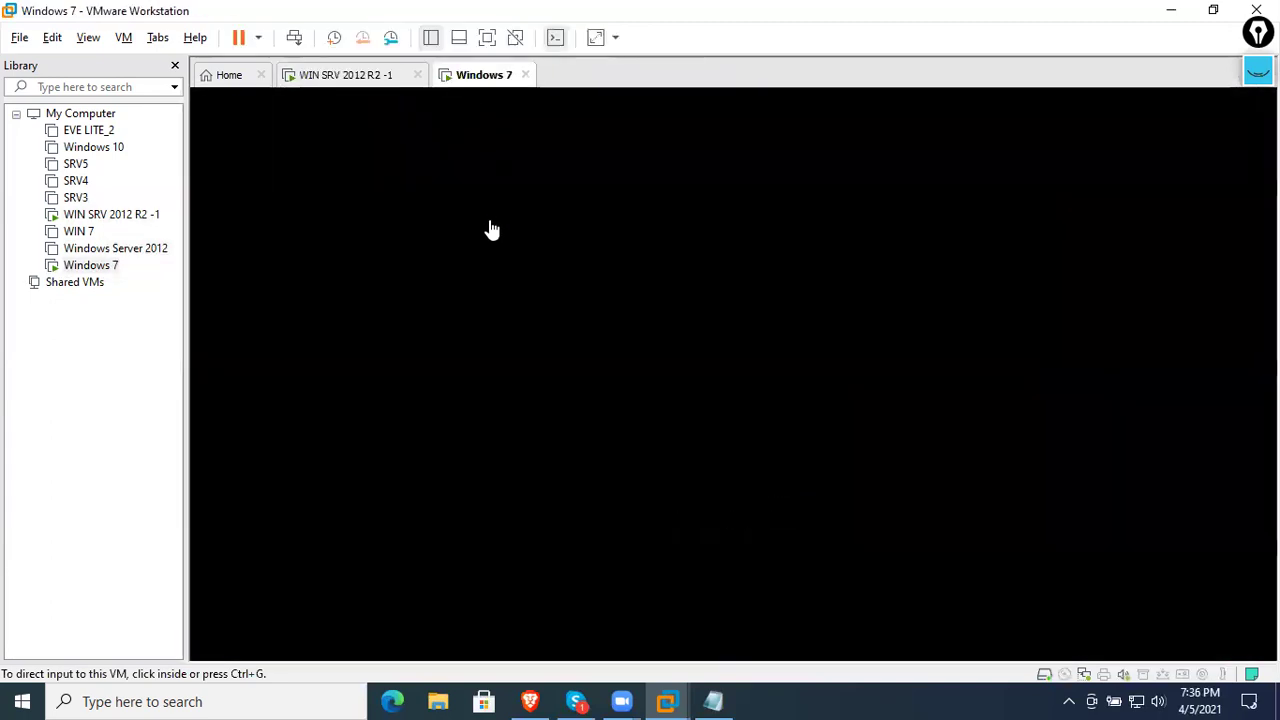
pyautogui.click(362, 80)
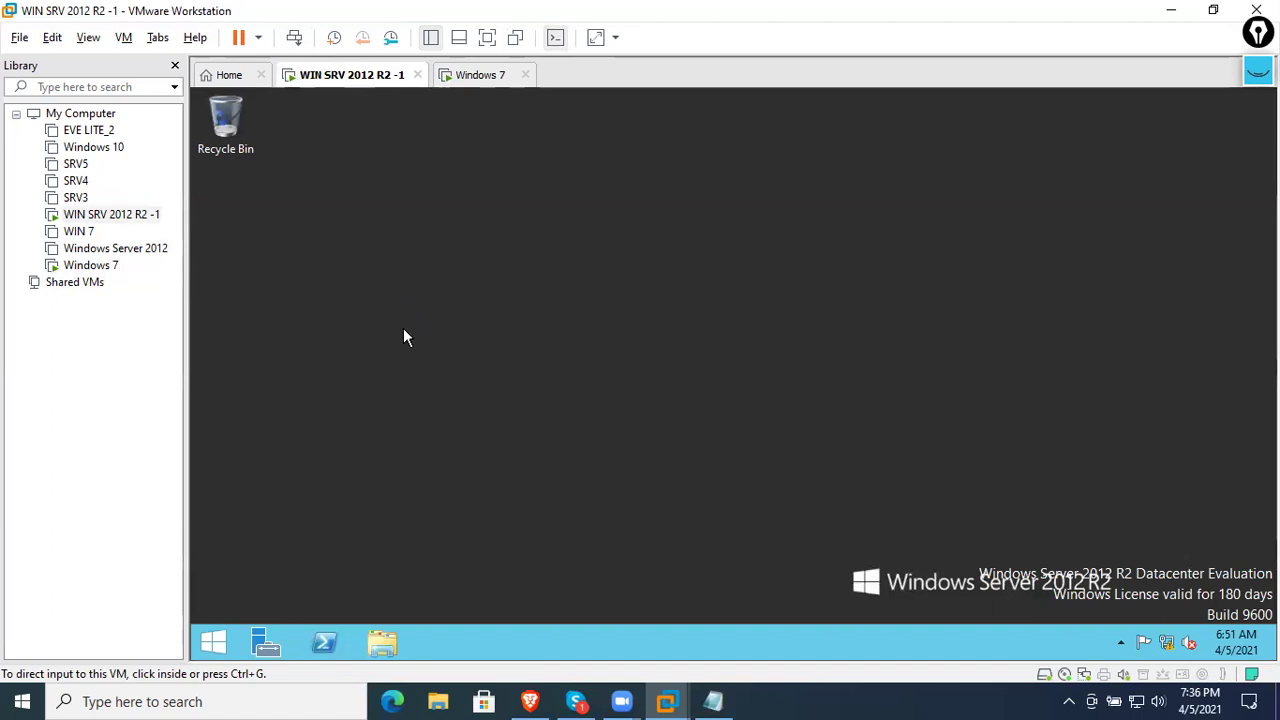
# - Launch Windows Deployment Services from Server Manager's Tools menu on the server
pyautogui.click(215, 640)
pyautogui.click(368, 350)
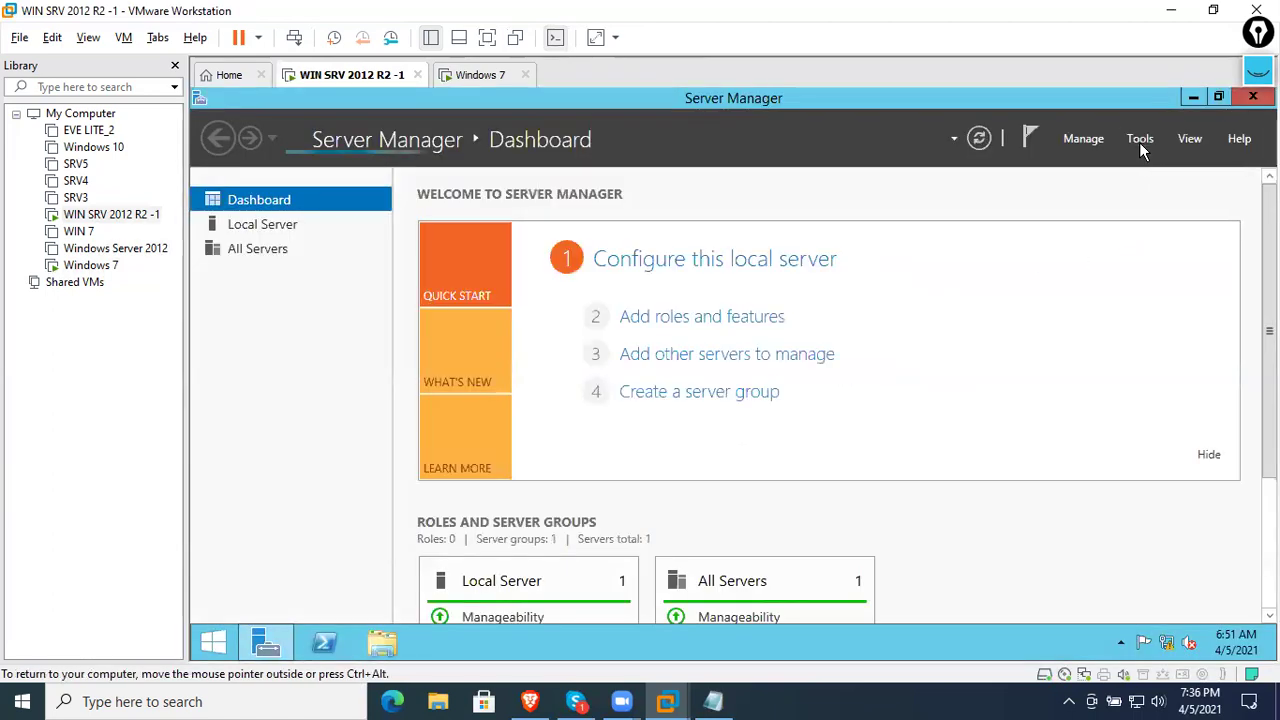
pyautogui.click(1140, 140)
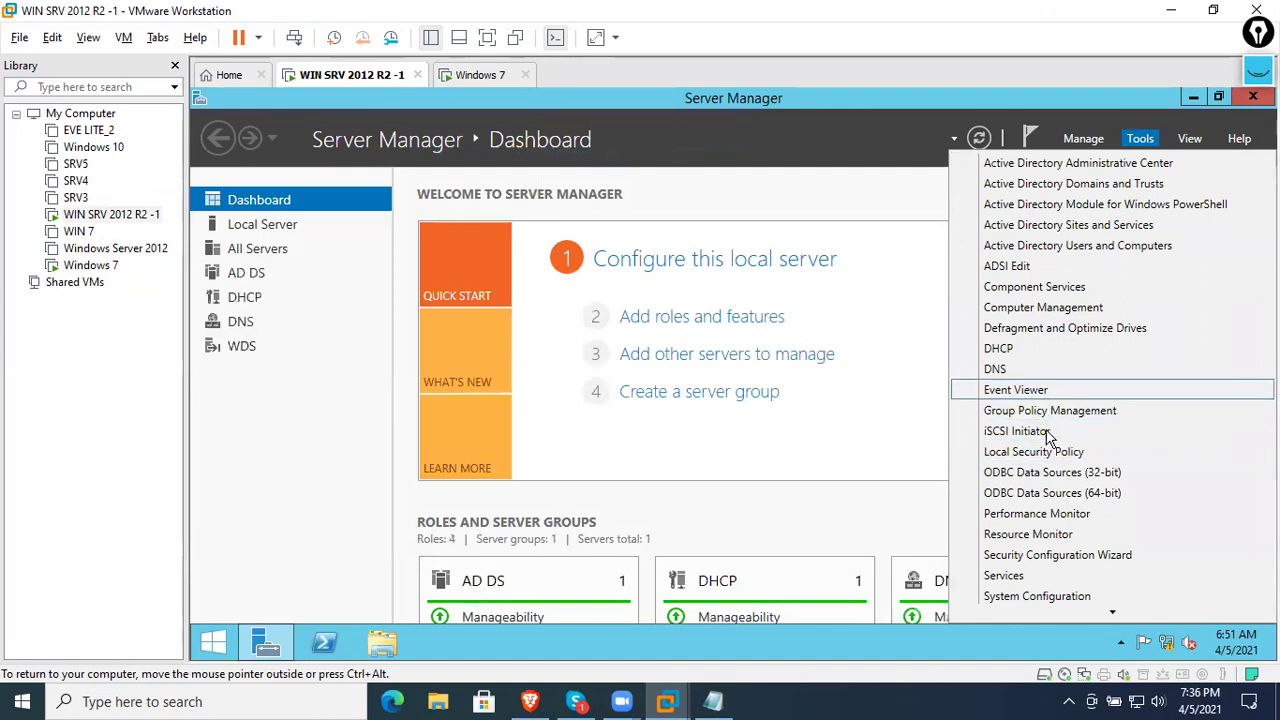
pyautogui.scroll(-3, 1030, 400)
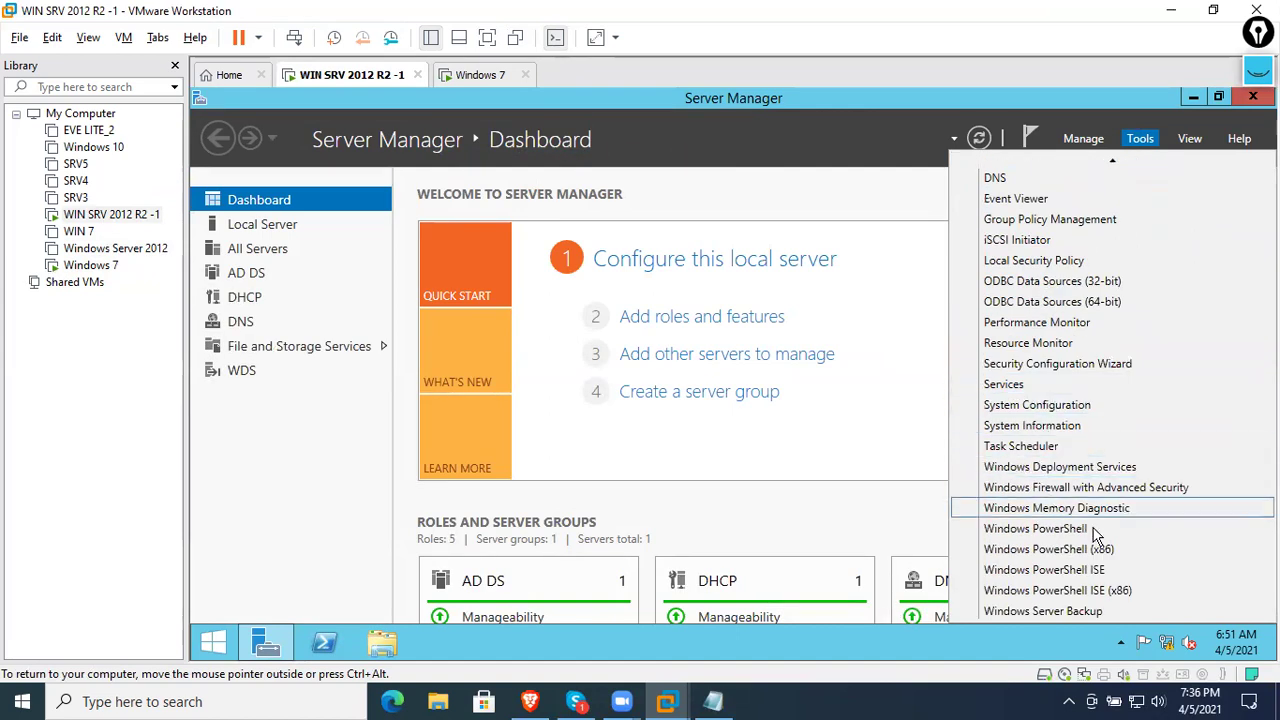
pyautogui.click(1088, 470)
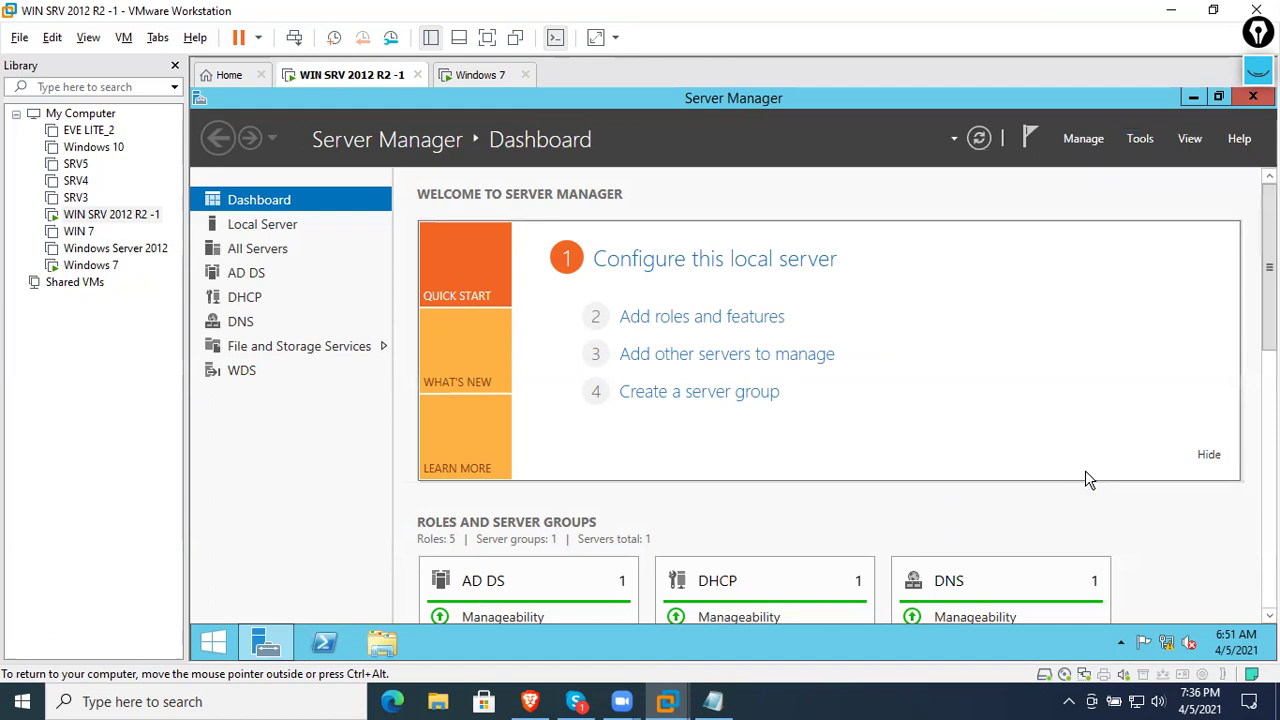
# - Expand Servers, SRV12.networkworldinc.com and Drivers to show DriverGroup1, then view the Windows 7 VM
pyautogui.click(300, 205)
pyautogui.doubleClick(256, 188)
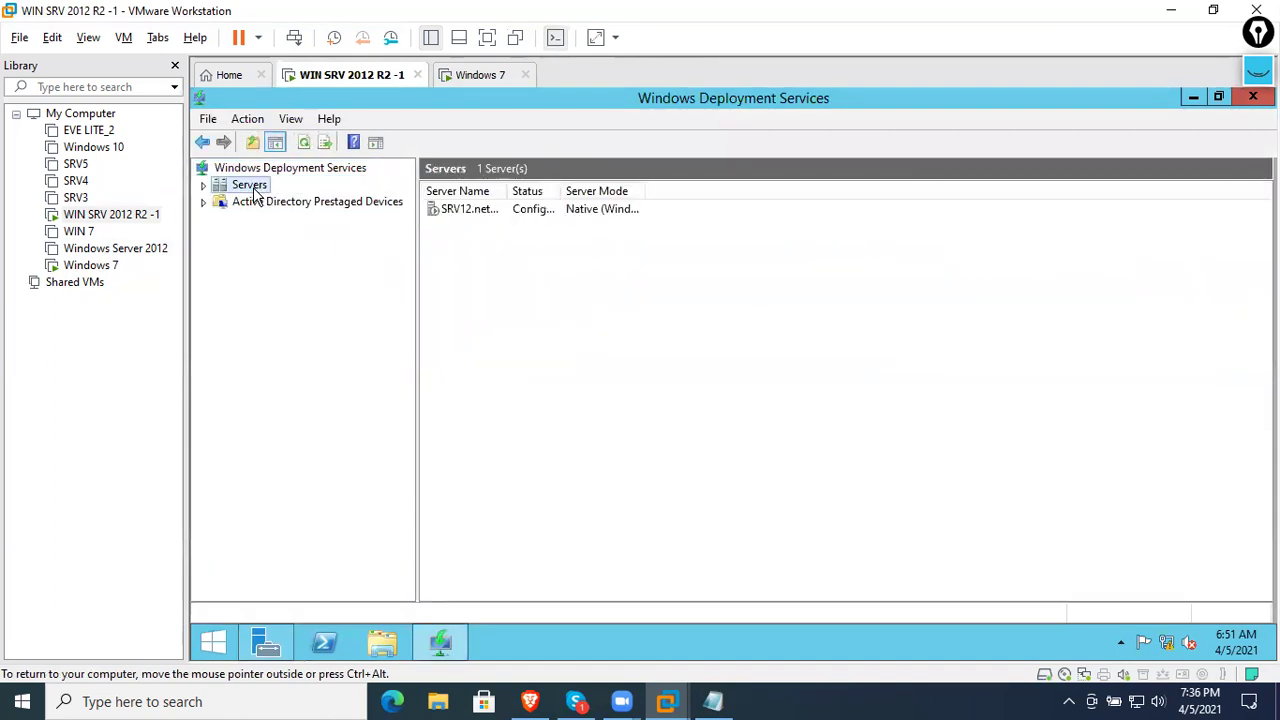
pyautogui.doubleClick(262, 201)
pyautogui.click(288, 289)
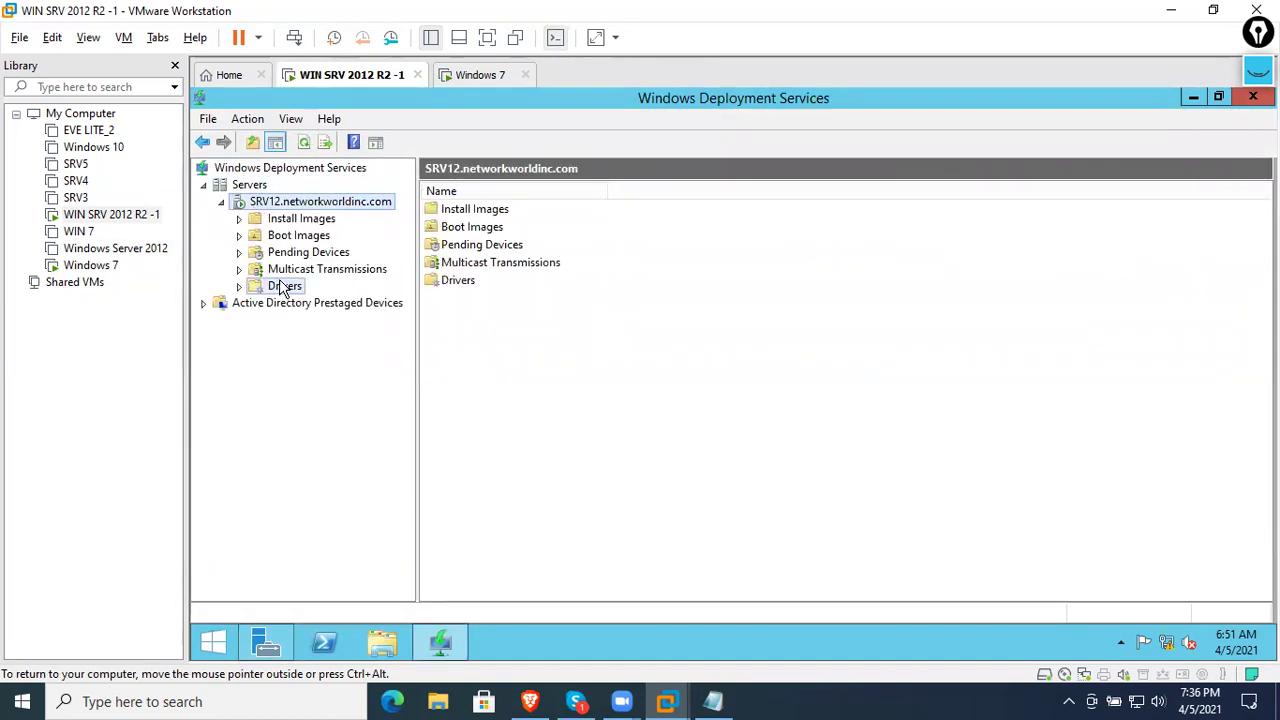
pyautogui.doubleClick(288, 289)
pyautogui.rightClick(291, 290)
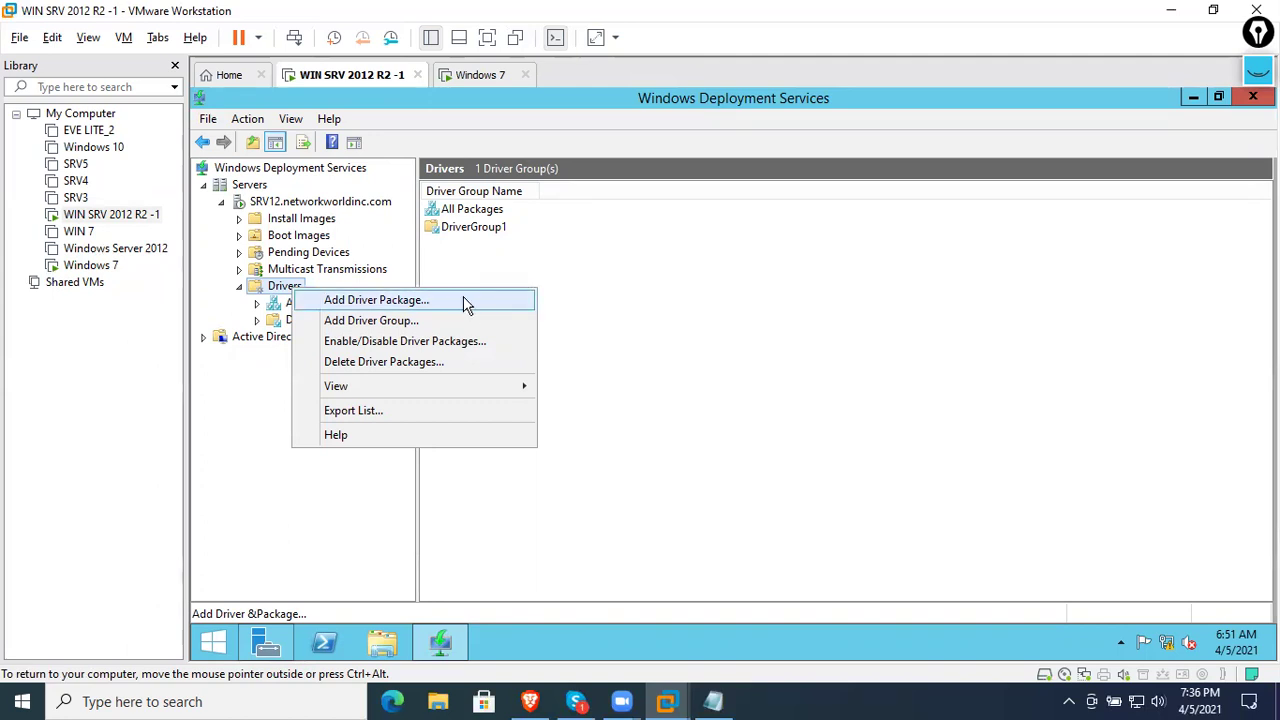
pyautogui.click(534, 264)
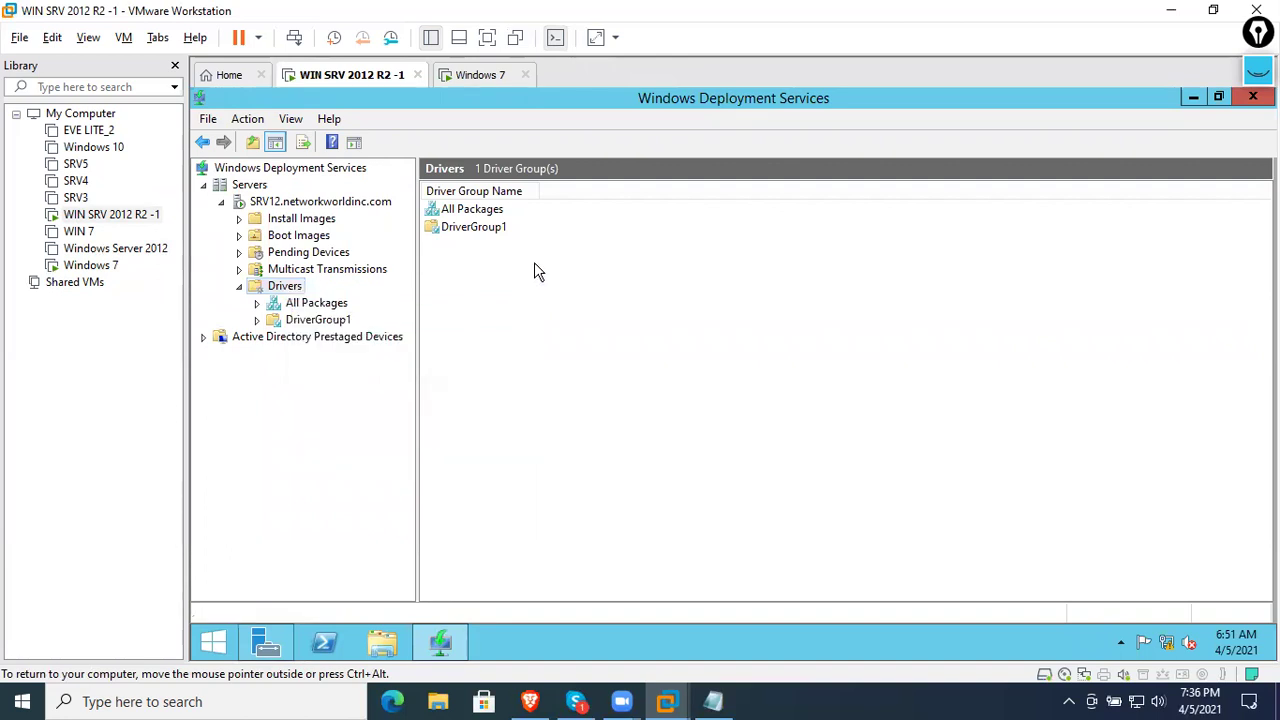
pyautogui.click(243, 288)
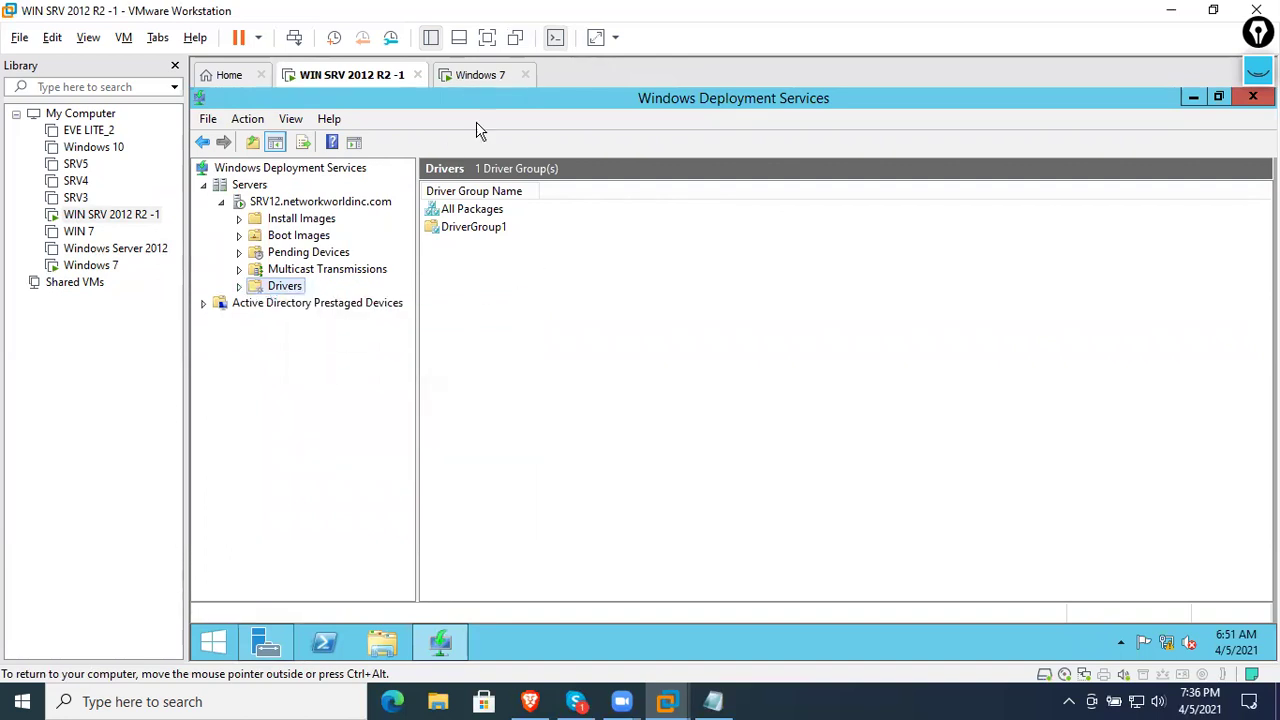
pyautogui.click(495, 76)
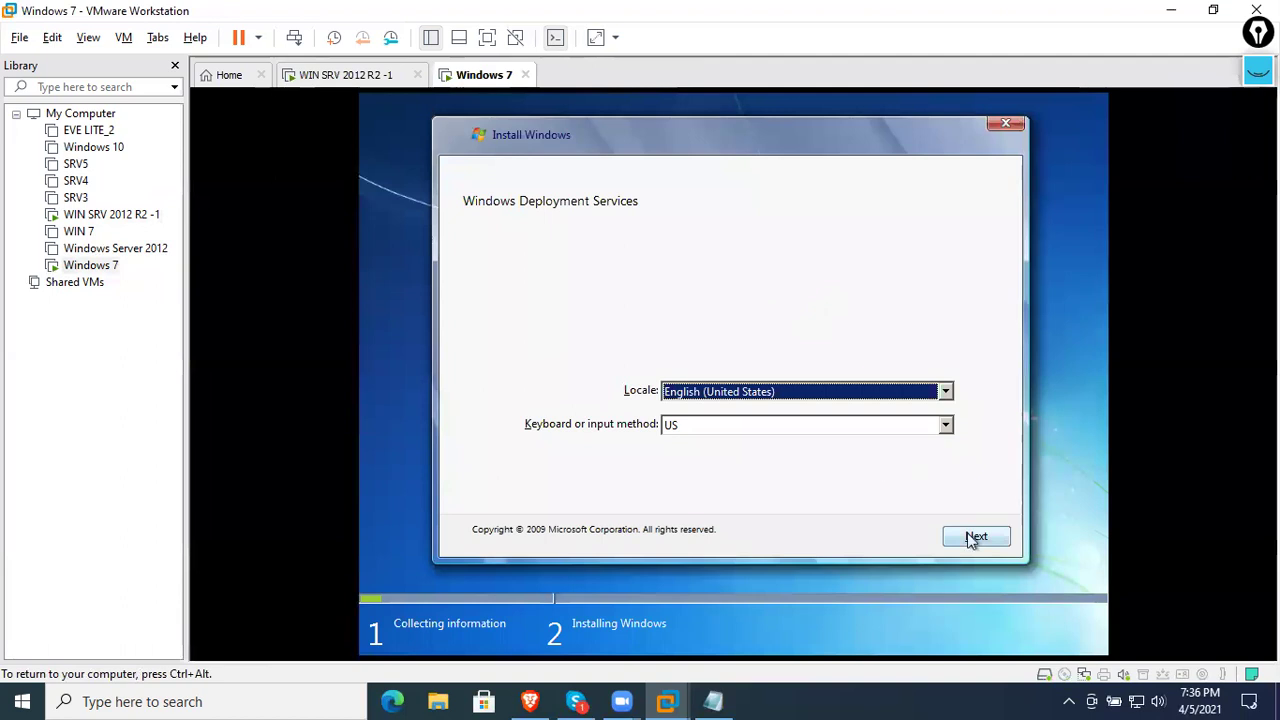
# - Connect the Windows 7 setup to SRV12 with a networkworldinc domain user name and password
pyautogui.click(972, 538)
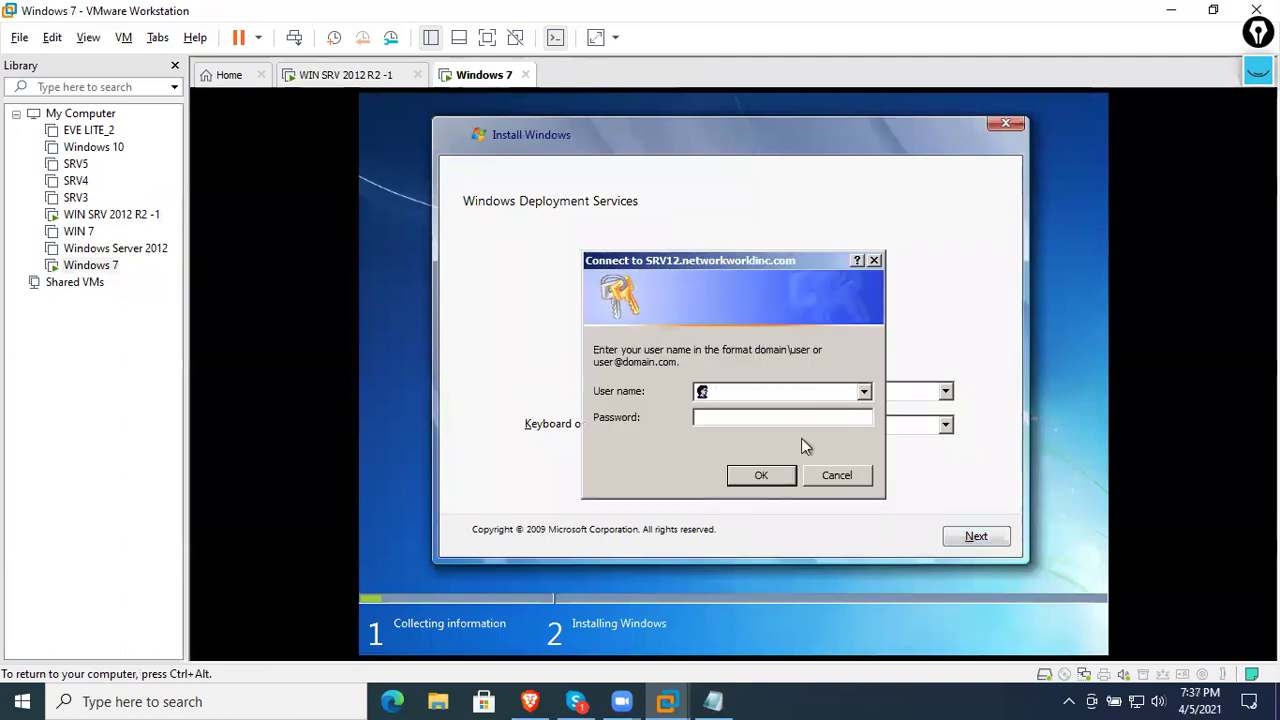
pyautogui.write('networ')
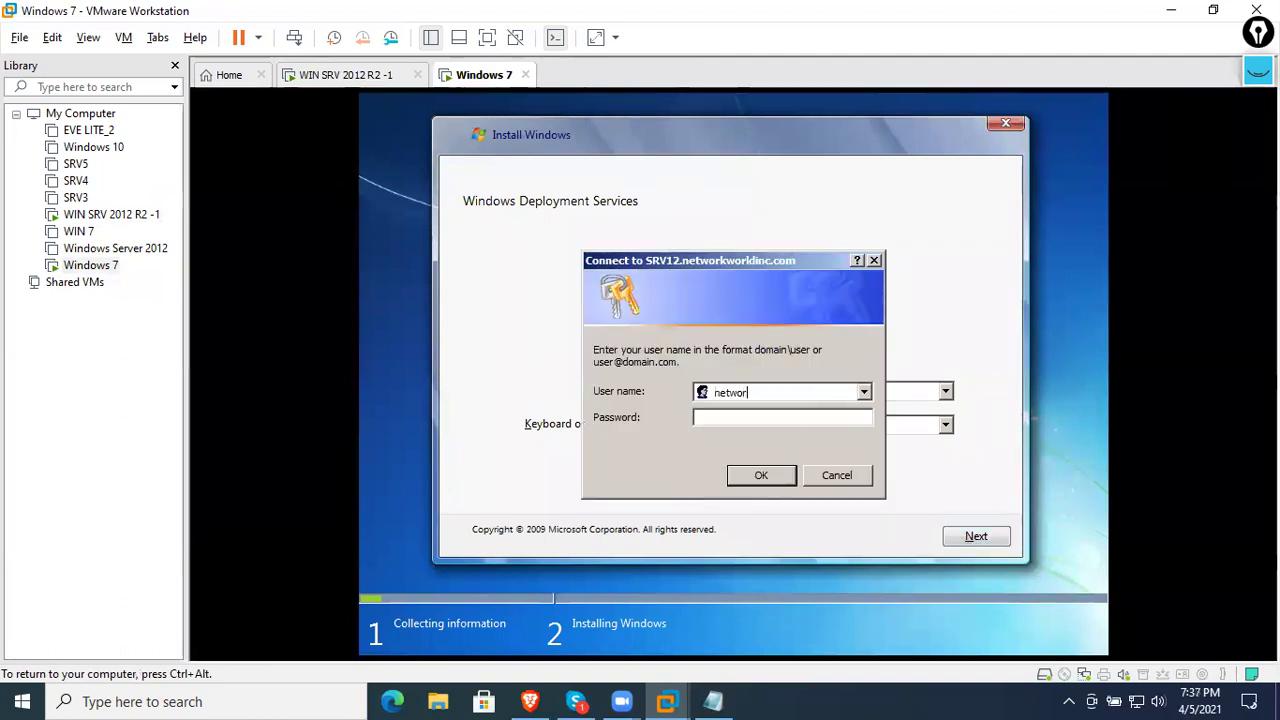
pyautogui.write('kworldin')
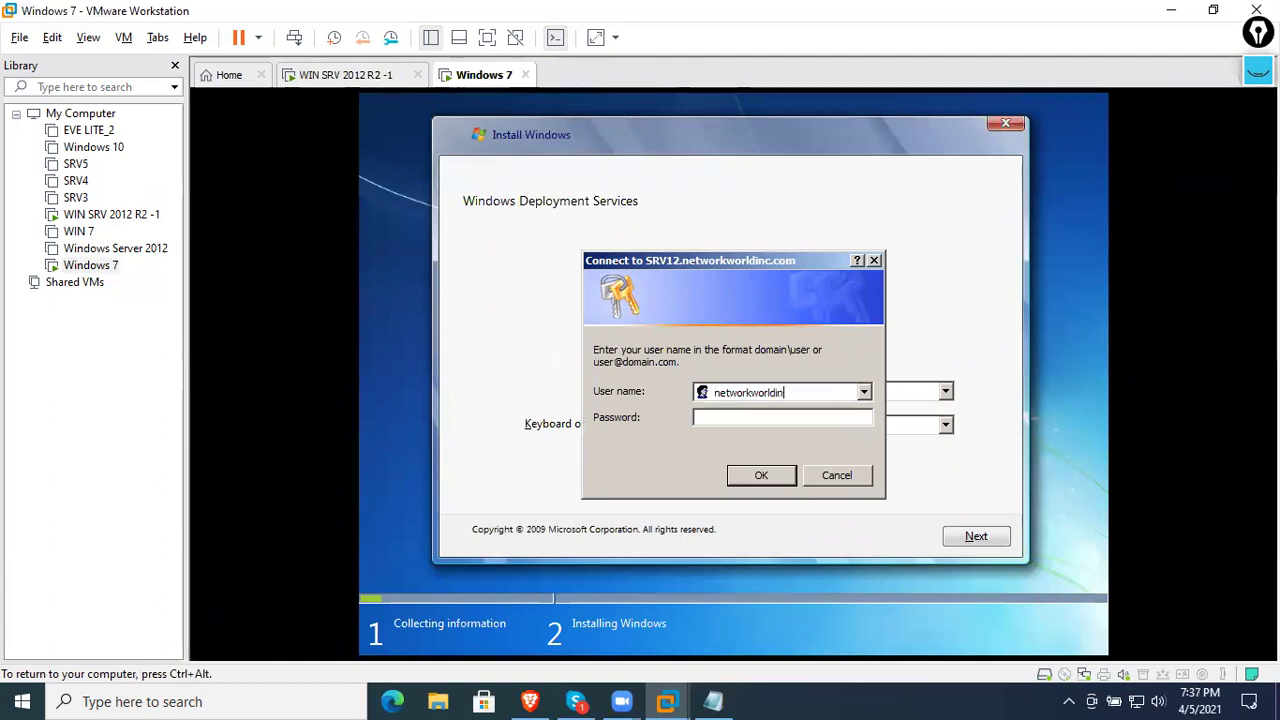
pyautogui.write('c\\am,it')
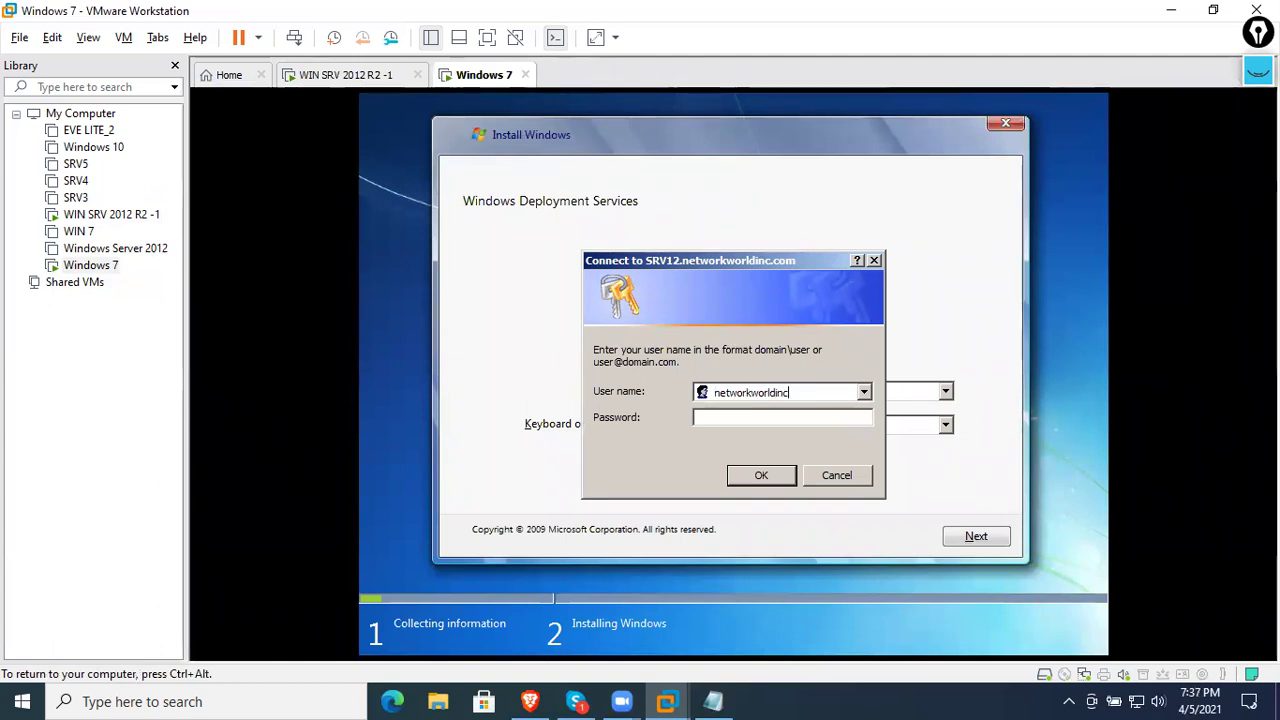
pyautogui.press('BackSpace')
pyautogui.press('BackSpace')
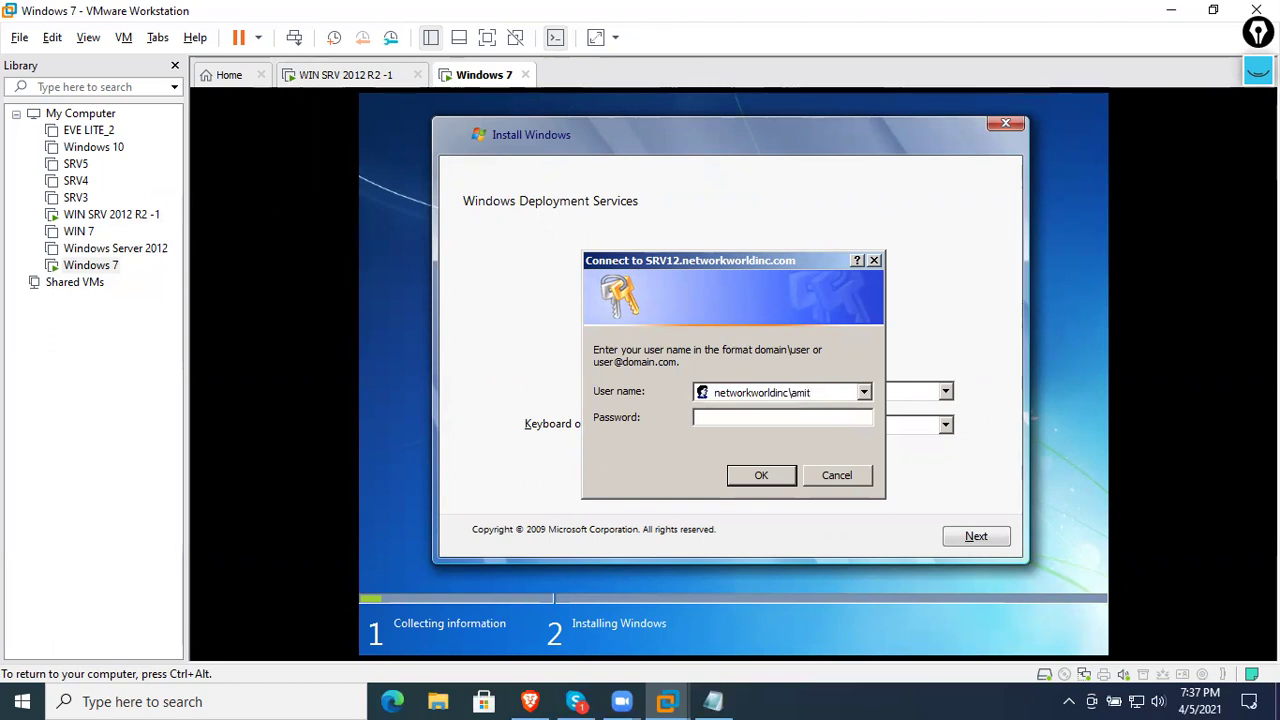
pyautogui.write('*****')
pyautogui.press('Return')
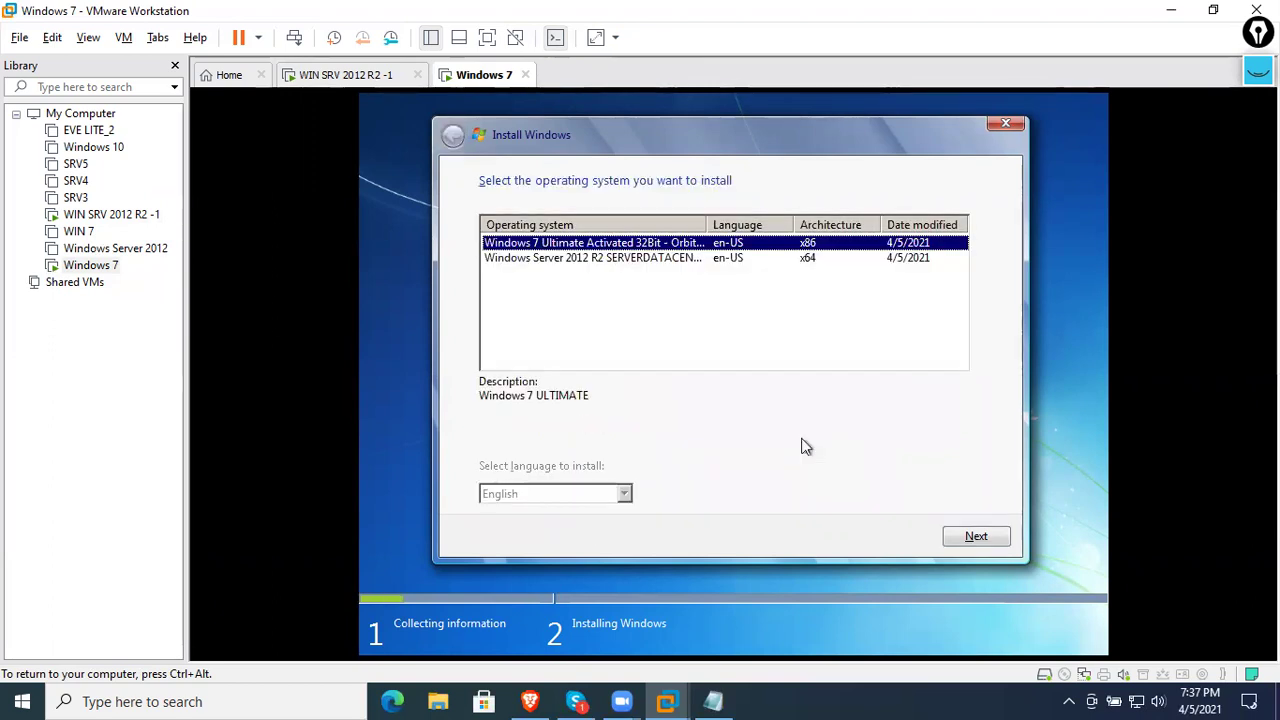
# - Select Windows Server 2012 R2 SERVERDATACENTER from the image list
pyautogui.click(700, 282)
pyautogui.click(702, 262)
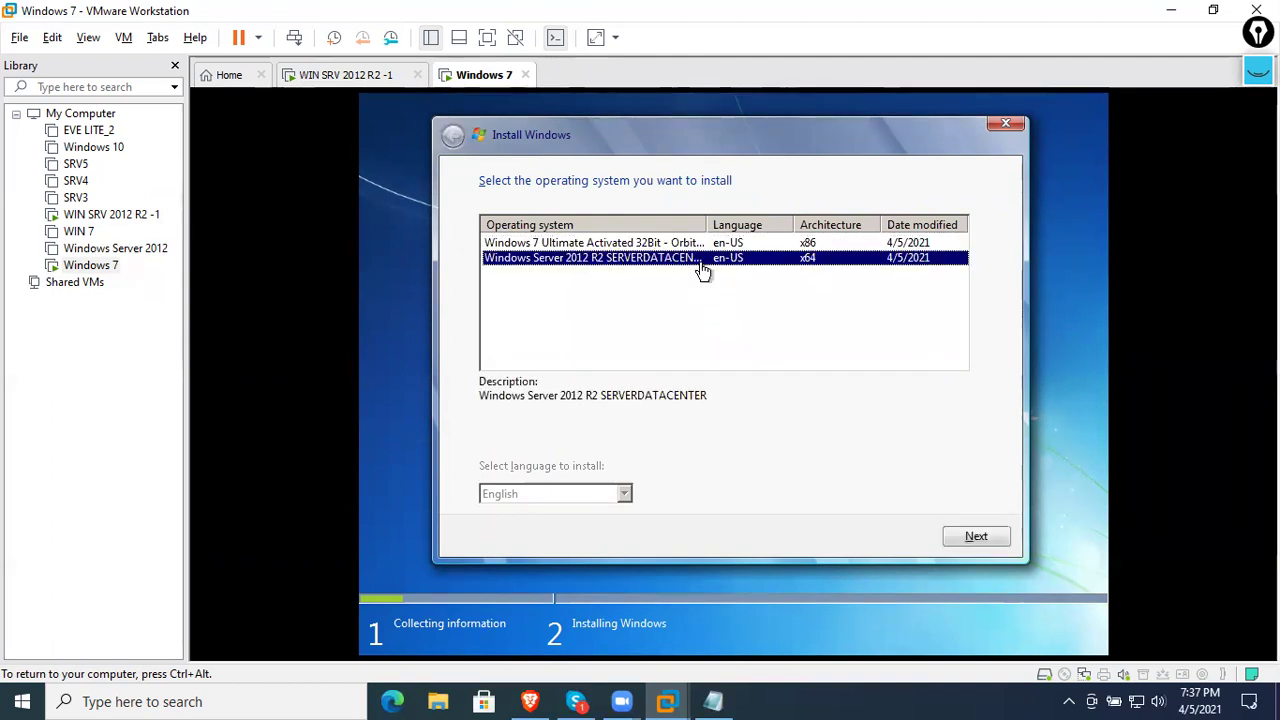
pyautogui.moveTo(707, 225); pyautogui.dragTo(758, 225)
pyautogui.click(716, 244)
pyautogui.click(720, 258)
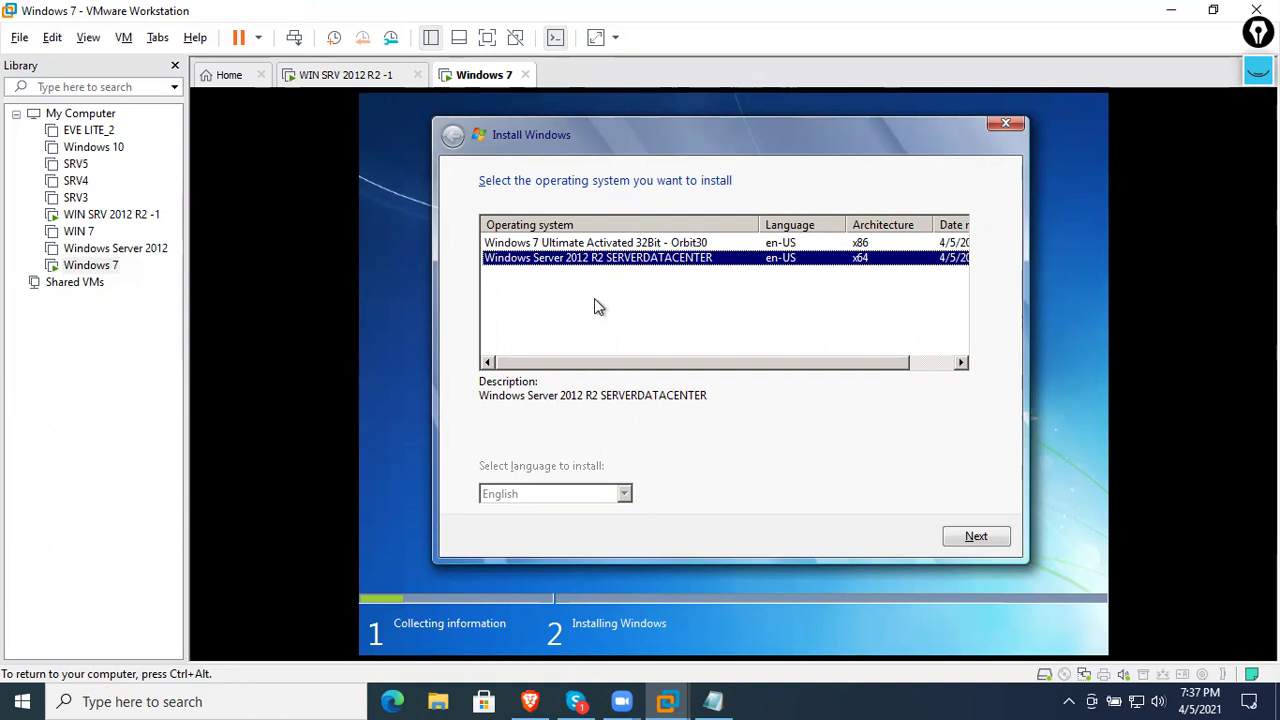
# - Search Google for 'ris server' in Edge and highlight the Remote Installation Services definition
pyautogui.hotkey('ctrl', 'alt')
pyautogui.click(392, 699)
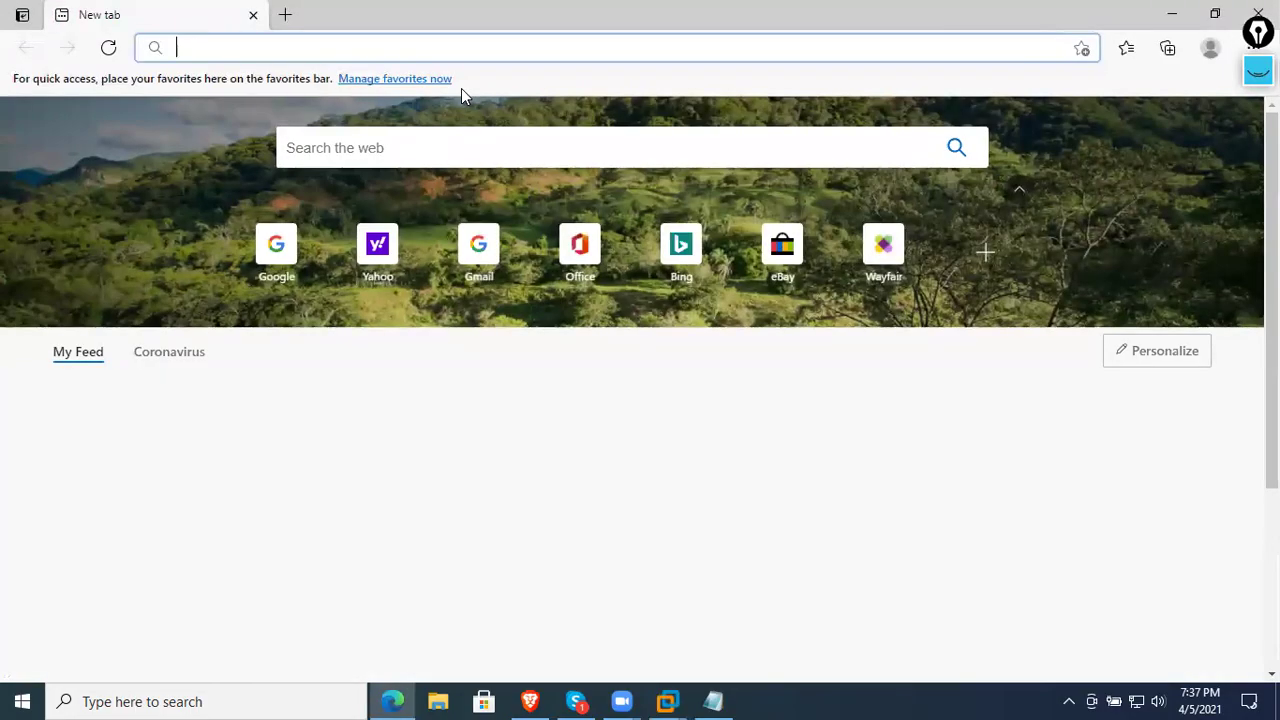
pyautogui.write('google.com')
pyautogui.press('Return')
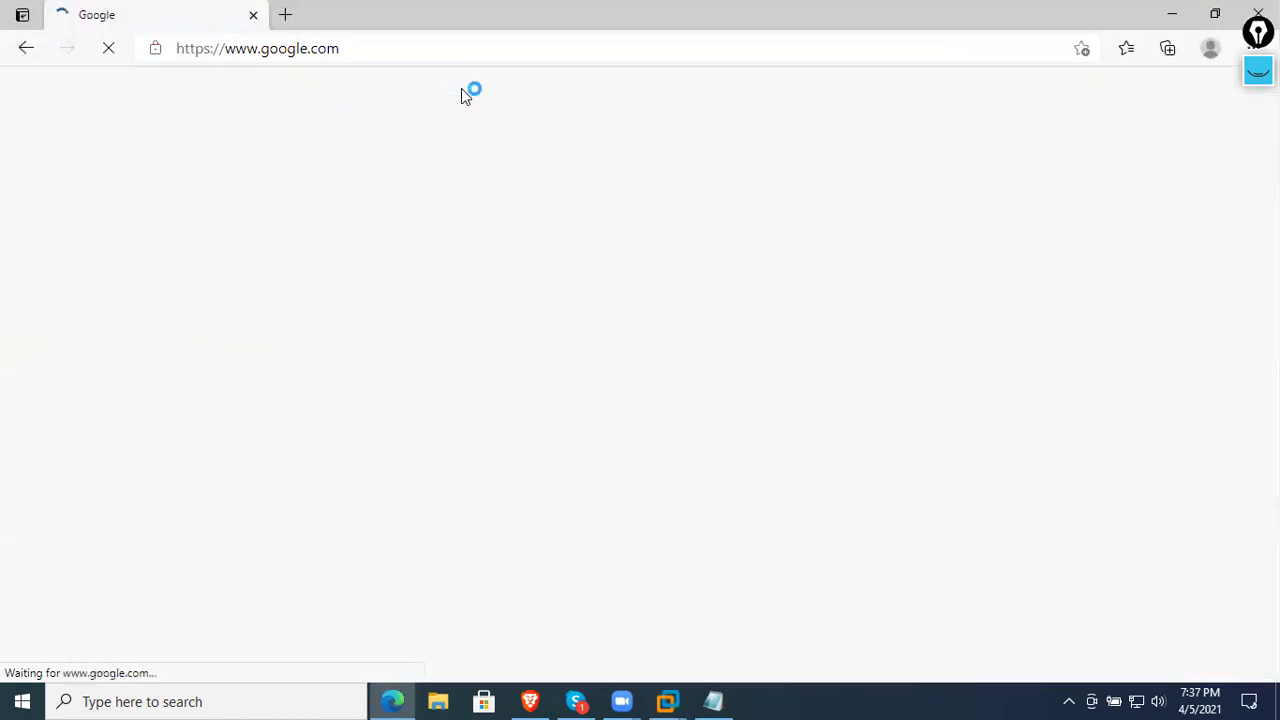
pyautogui.write('ris server')
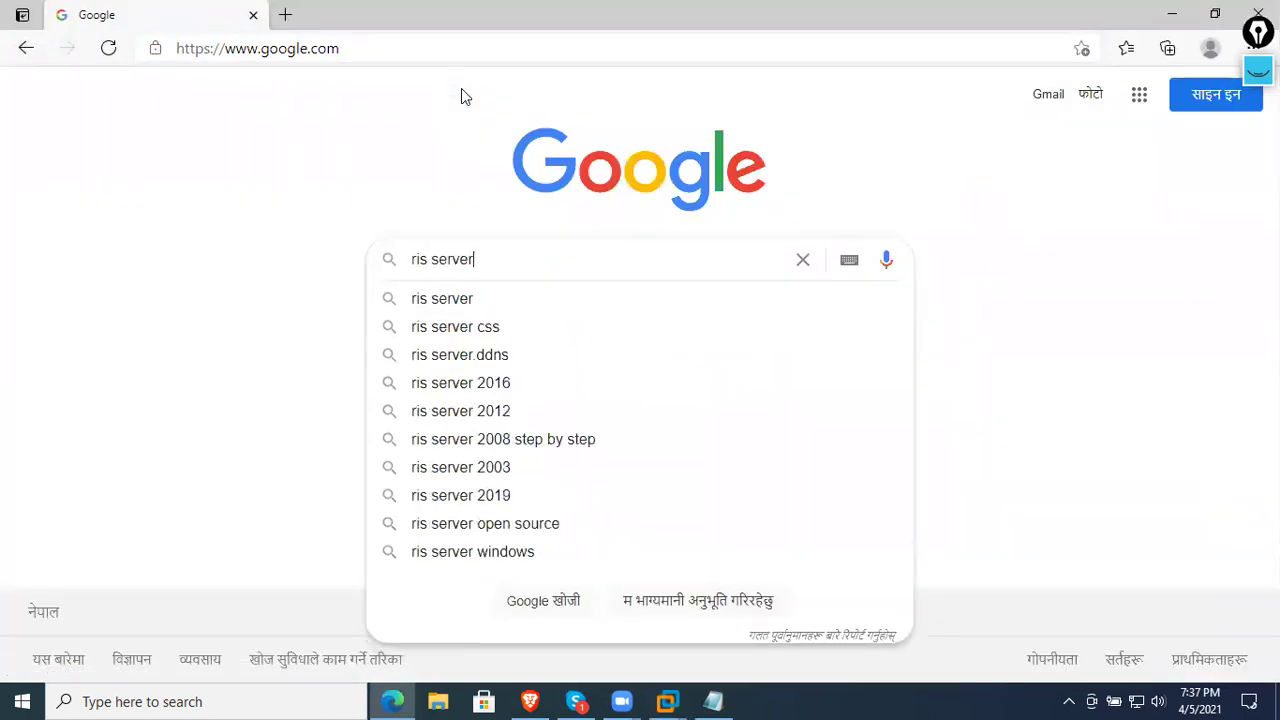
pyautogui.press('Return')
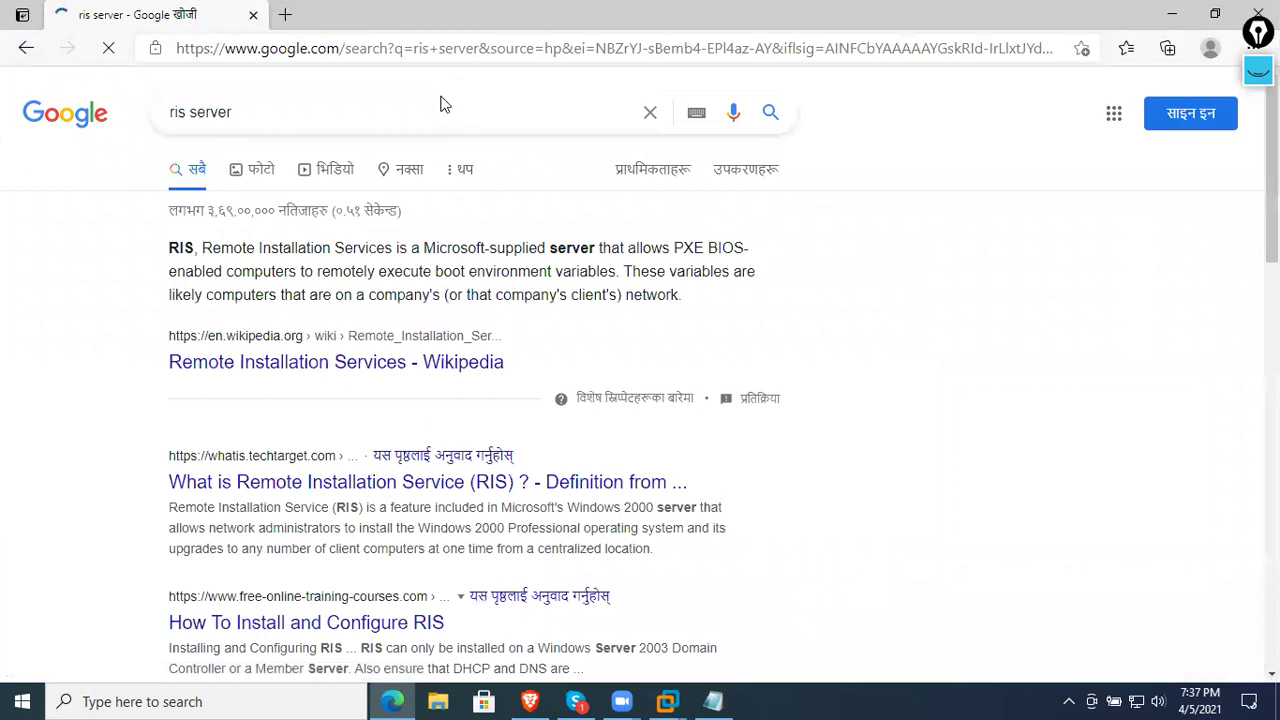
pyautogui.moveTo(210, 248); pyautogui.dragTo(576, 240)
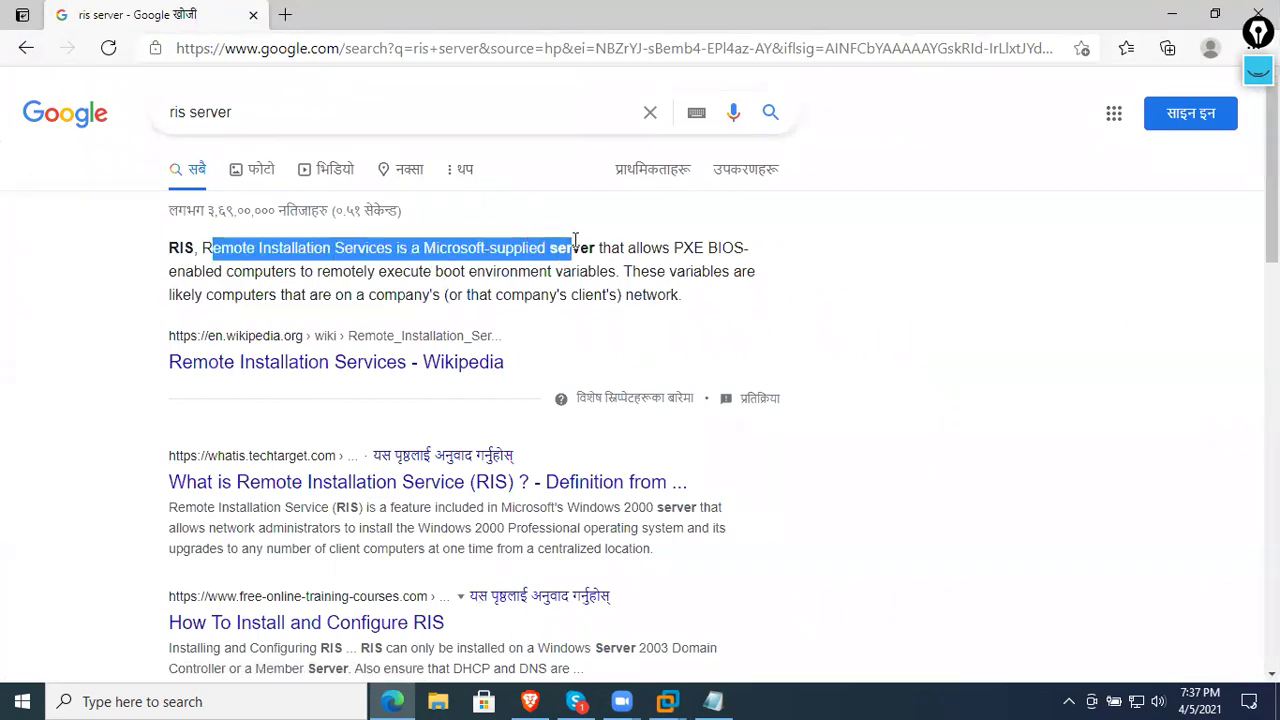
# - Browse image results, preview the RIS Windows Components Wizard screenshot, then minimize Edge
pyautogui.click(258, 169)
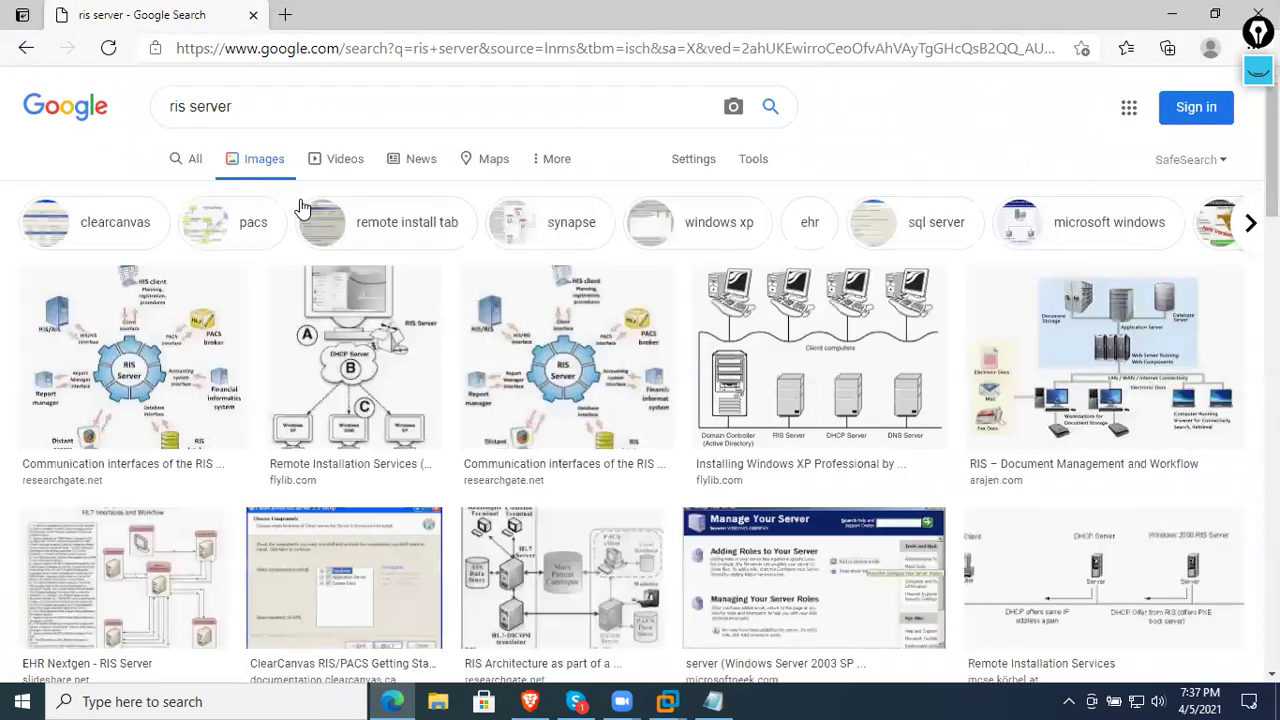
pyautogui.scroll(-1, 650, 300)
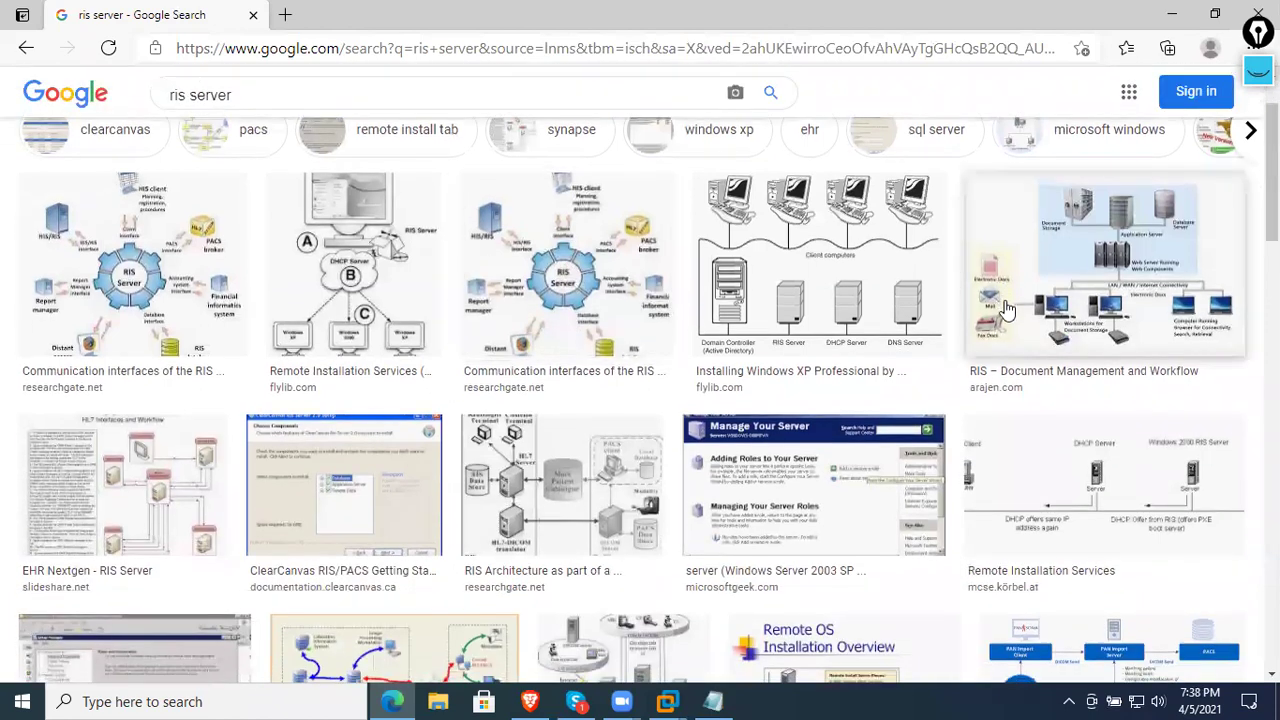
pyautogui.scroll(-3, 737, 465)
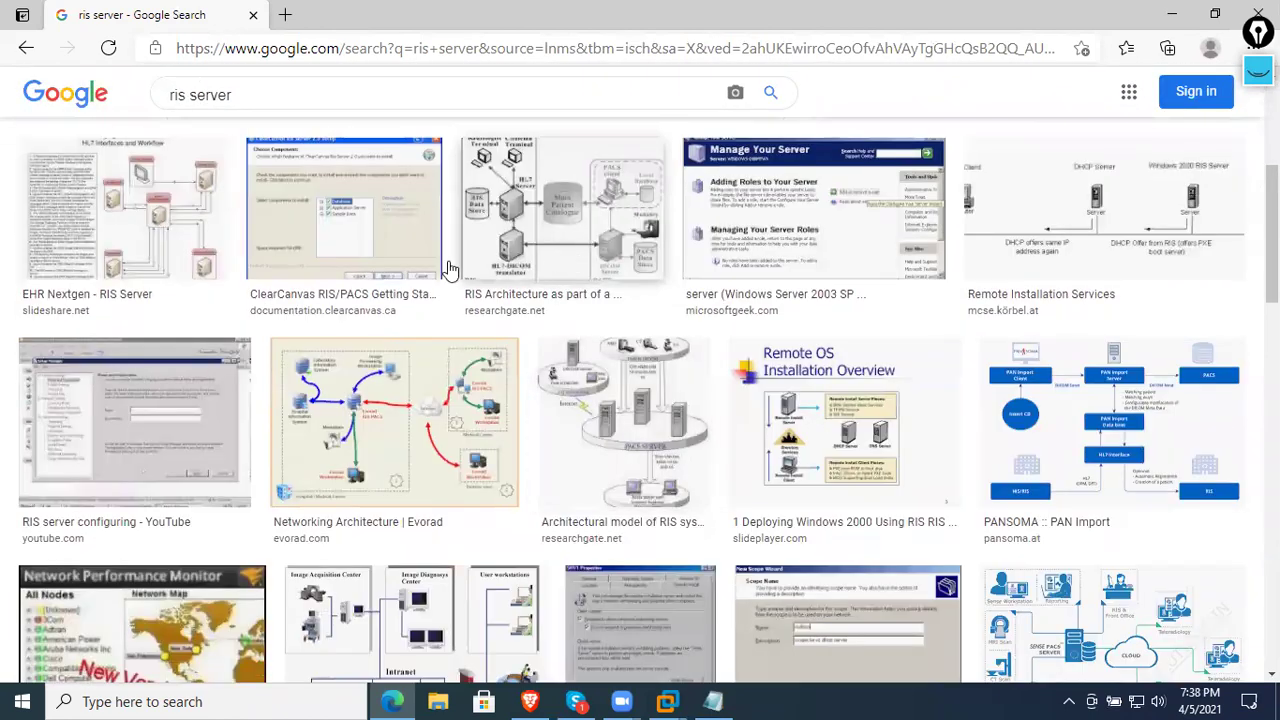
pyautogui.scroll(-5, 325, 362)
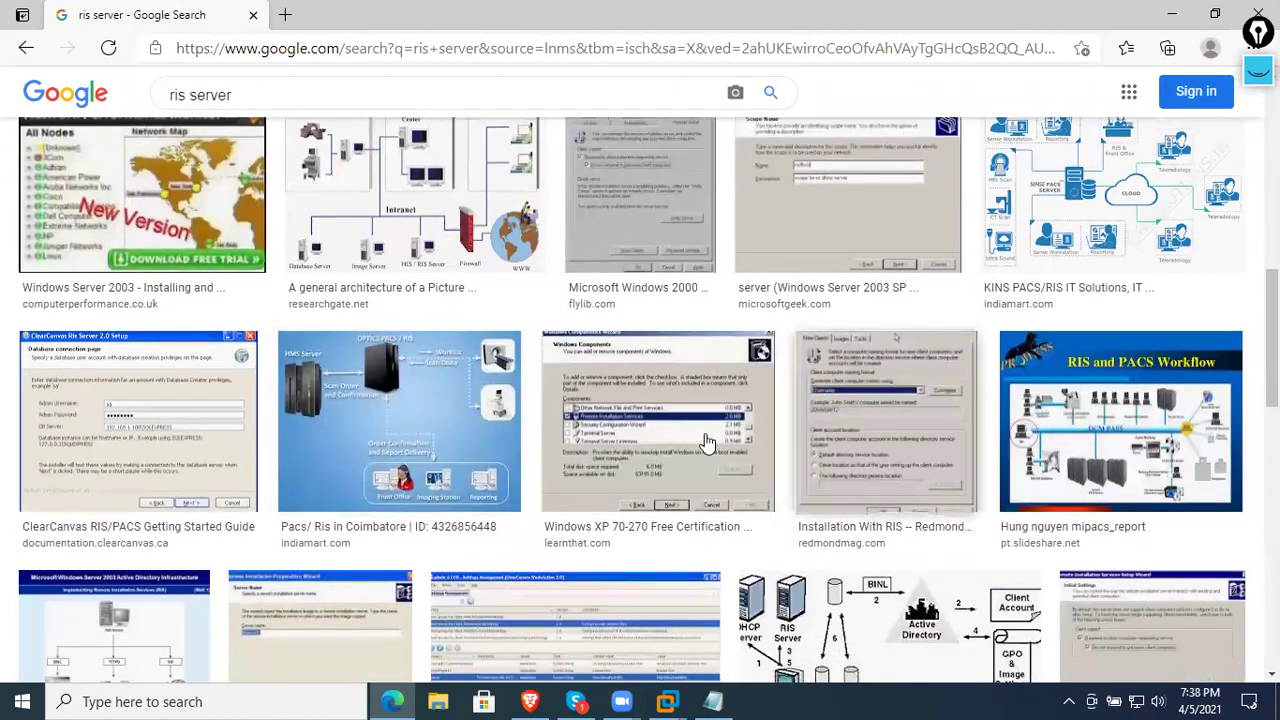
pyautogui.click(690, 437)
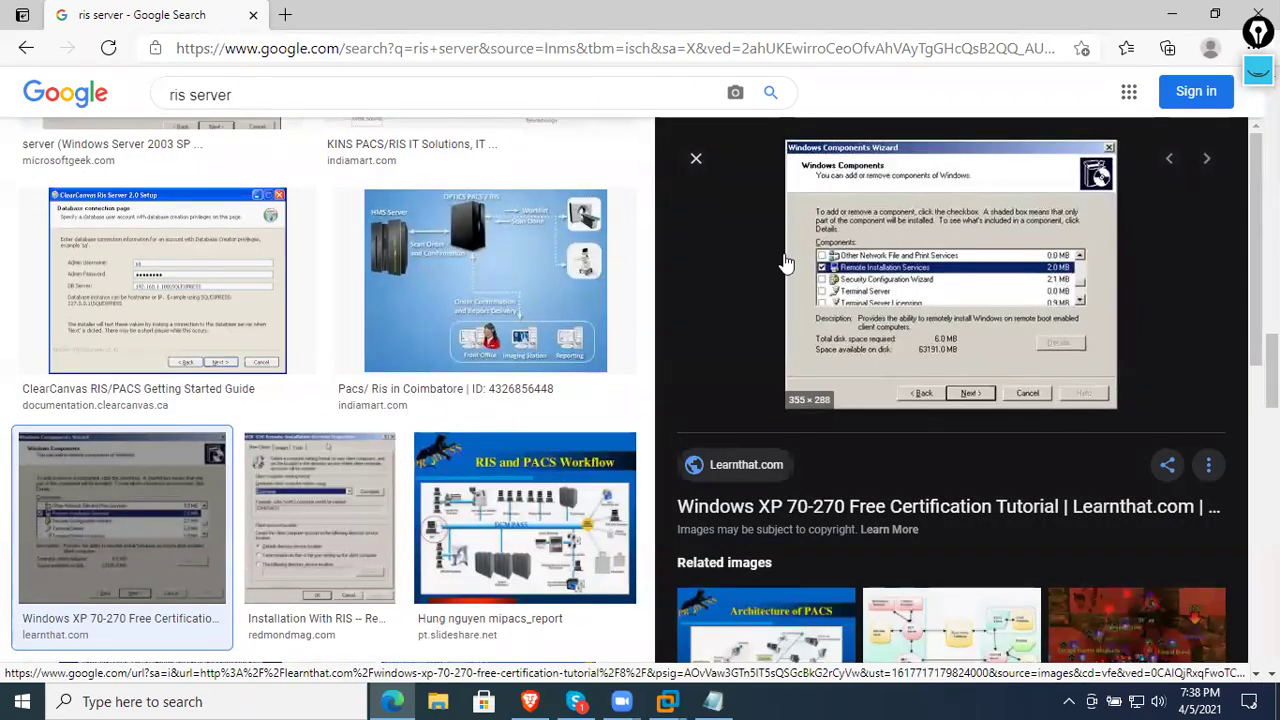
pyautogui.click(1172, 15)
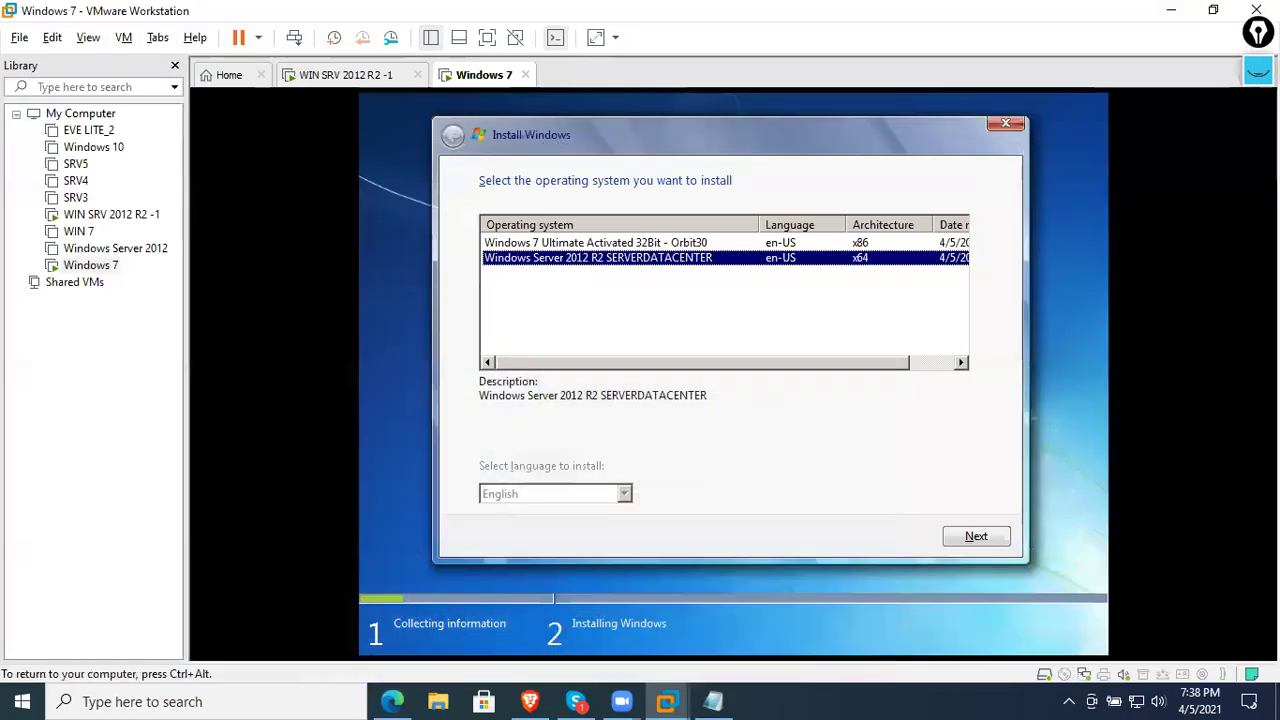
# - Pick Windows 7 Ultimate, open advanced drive options, then return to the image list
pyautogui.click(891, 291)
pyautogui.click(817, 257)
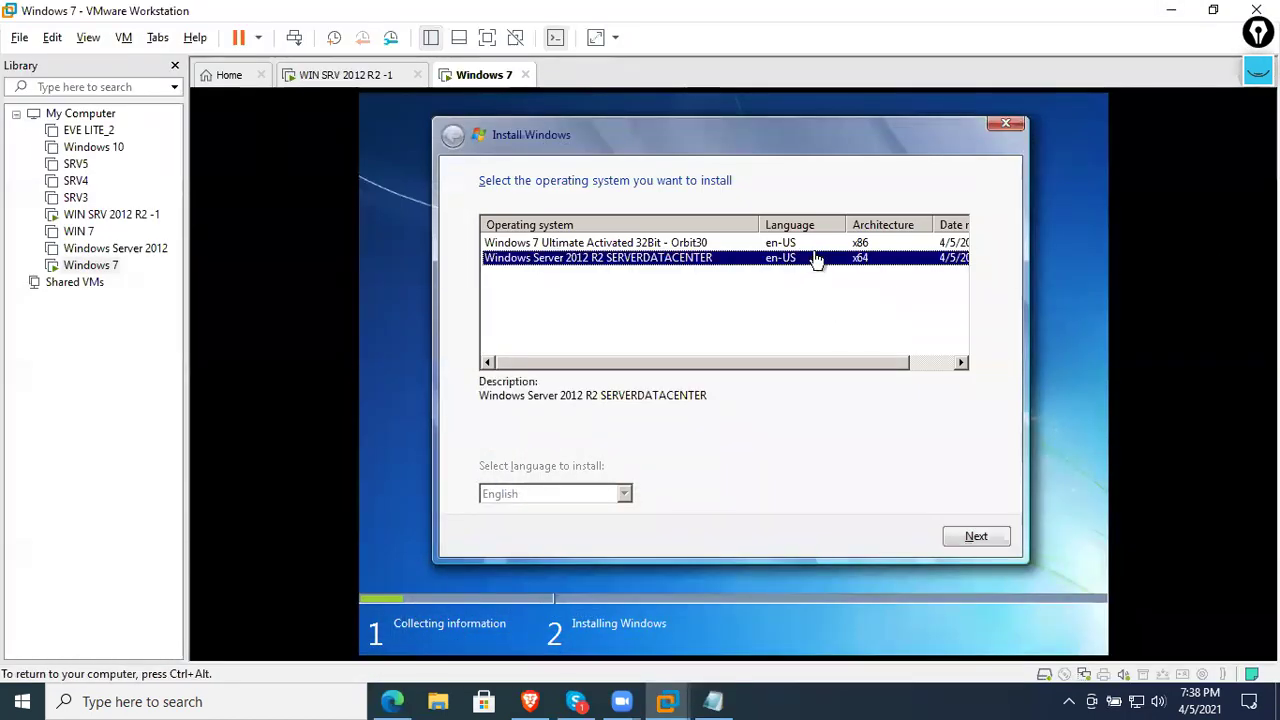
pyautogui.click(811, 246)
pyautogui.click(815, 259)
pyautogui.click(727, 246)
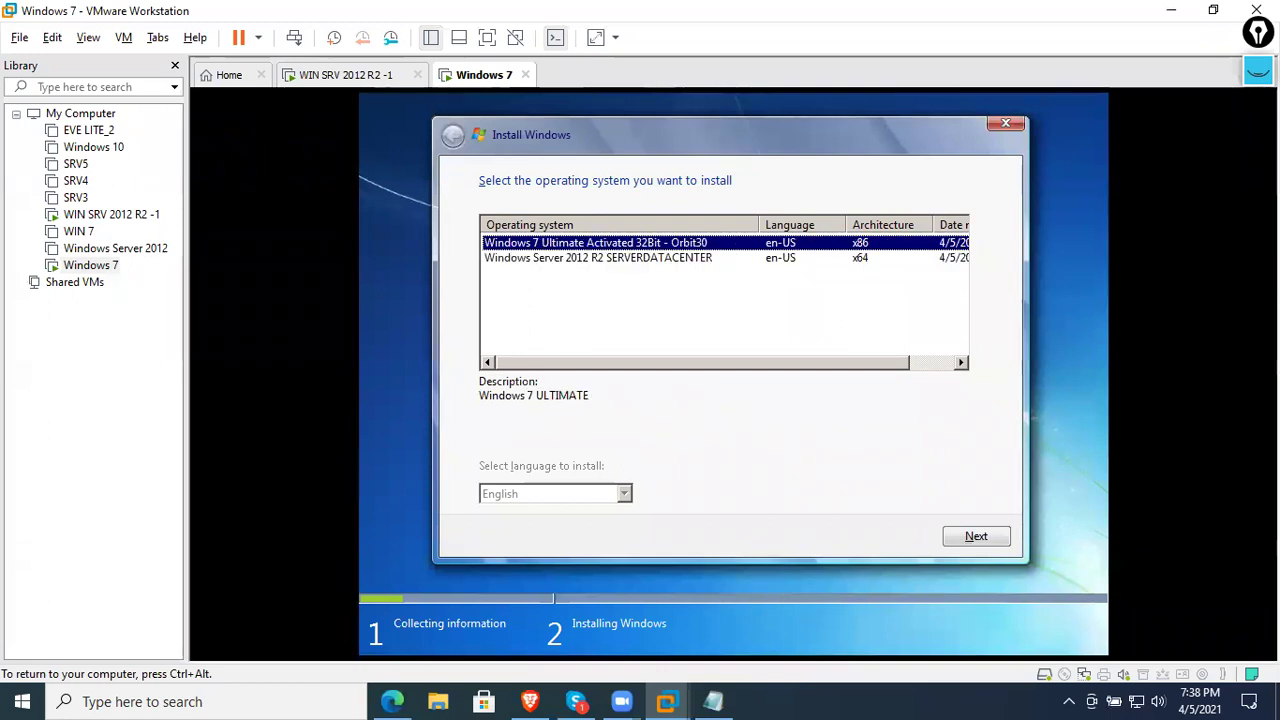
pyautogui.click(970, 536)
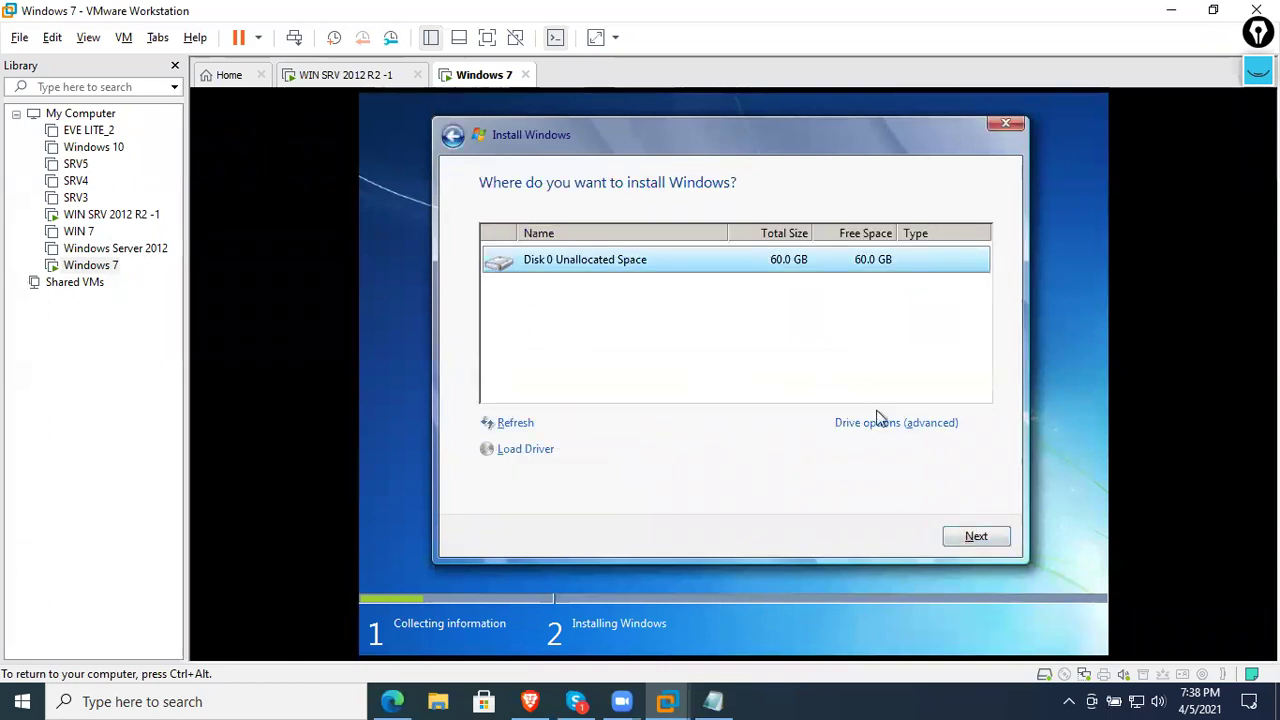
pyautogui.click(878, 423)
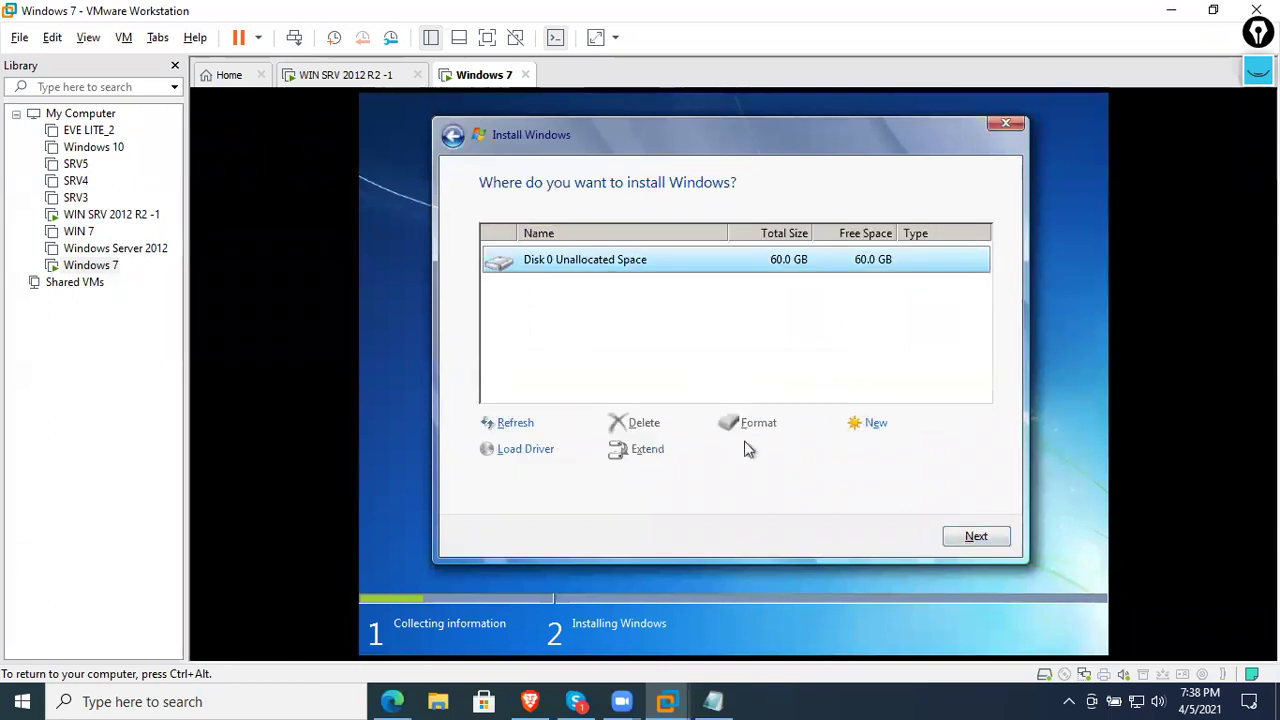
pyautogui.click(864, 428)
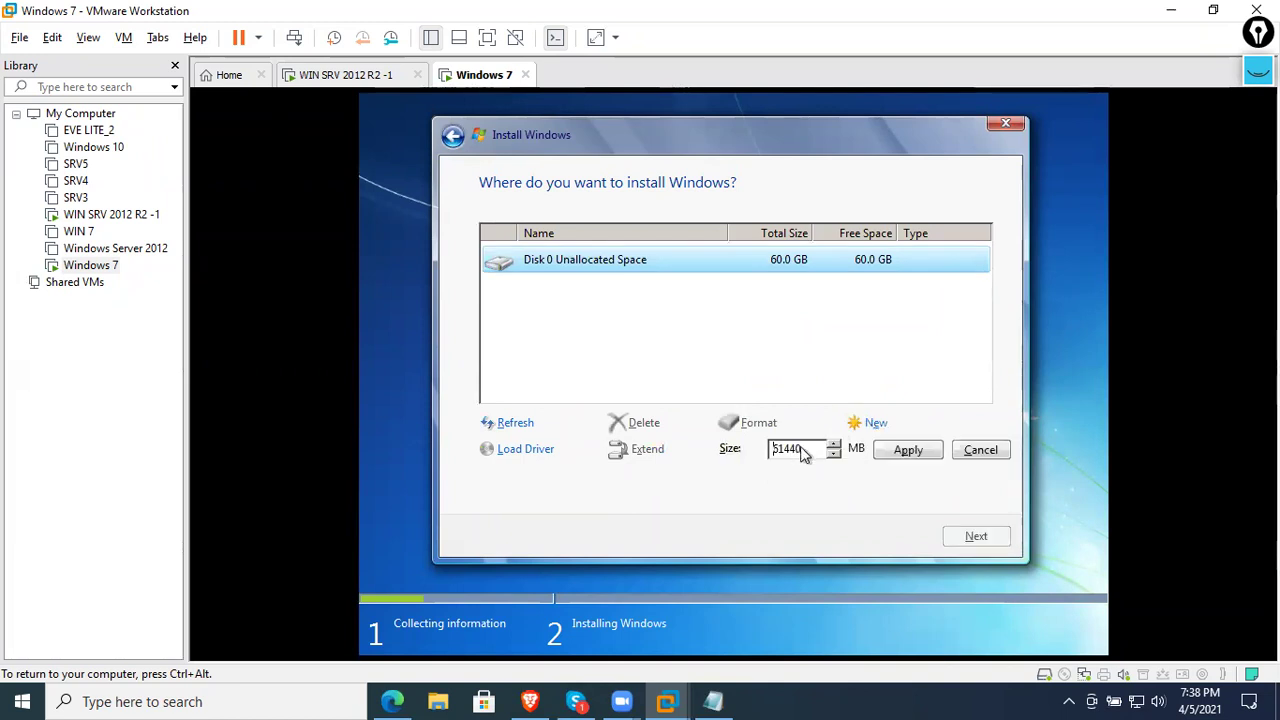
pyautogui.click(455, 137)
# - Choose Windows Server 2012 R2 SERVERDATACENTER and install it onto a new full-size Disk 0 partition
pyautogui.click(646, 258)
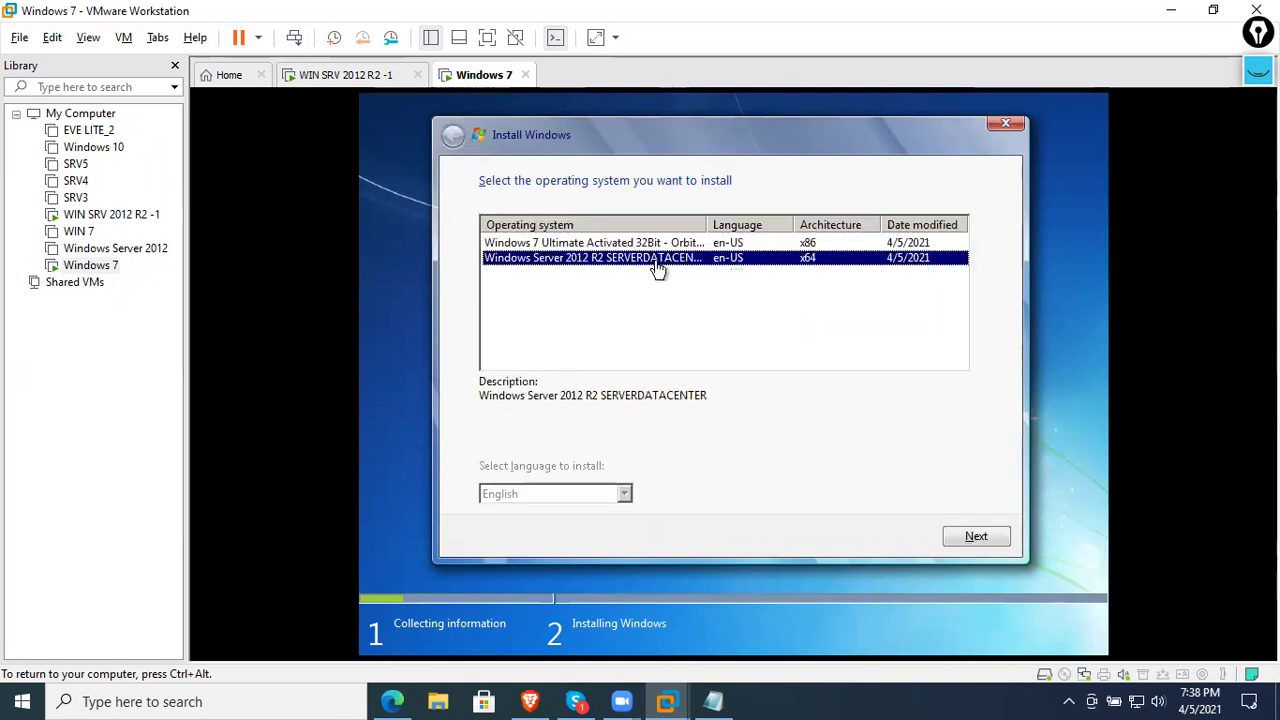
pyautogui.click(972, 536)
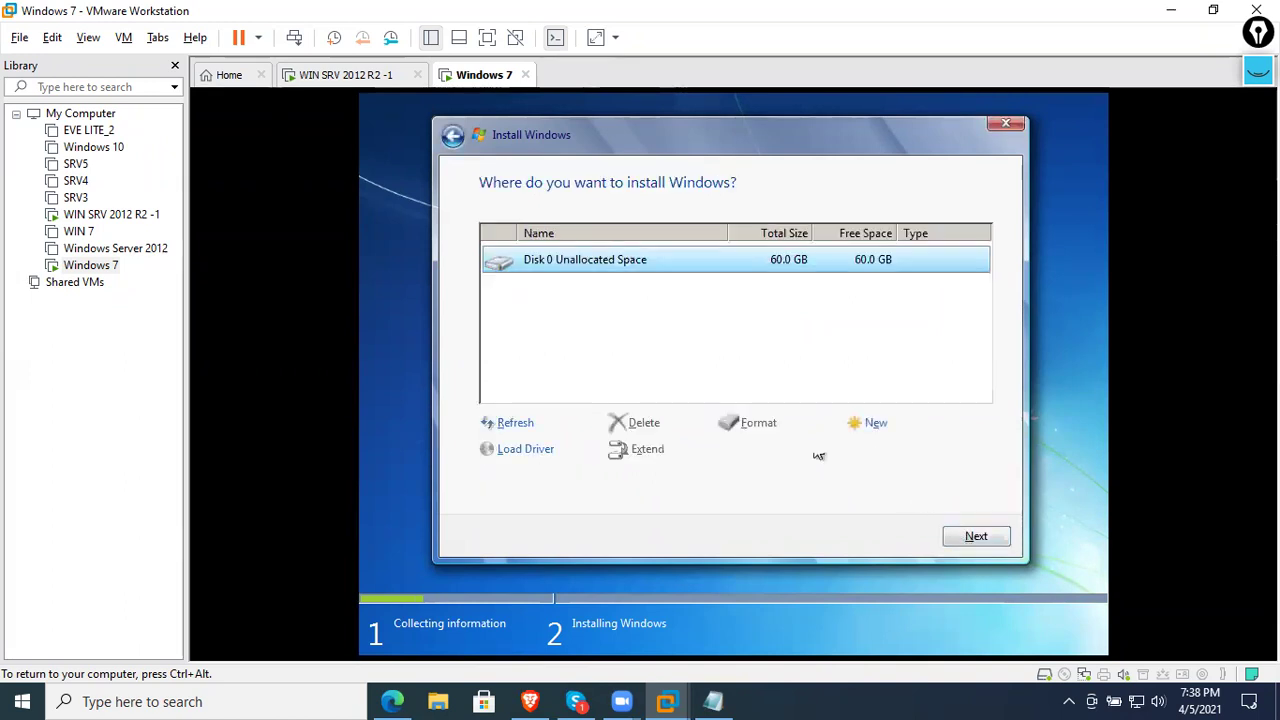
pyautogui.click(858, 430)
pyautogui.click(885, 455)
pyautogui.click(860, 452)
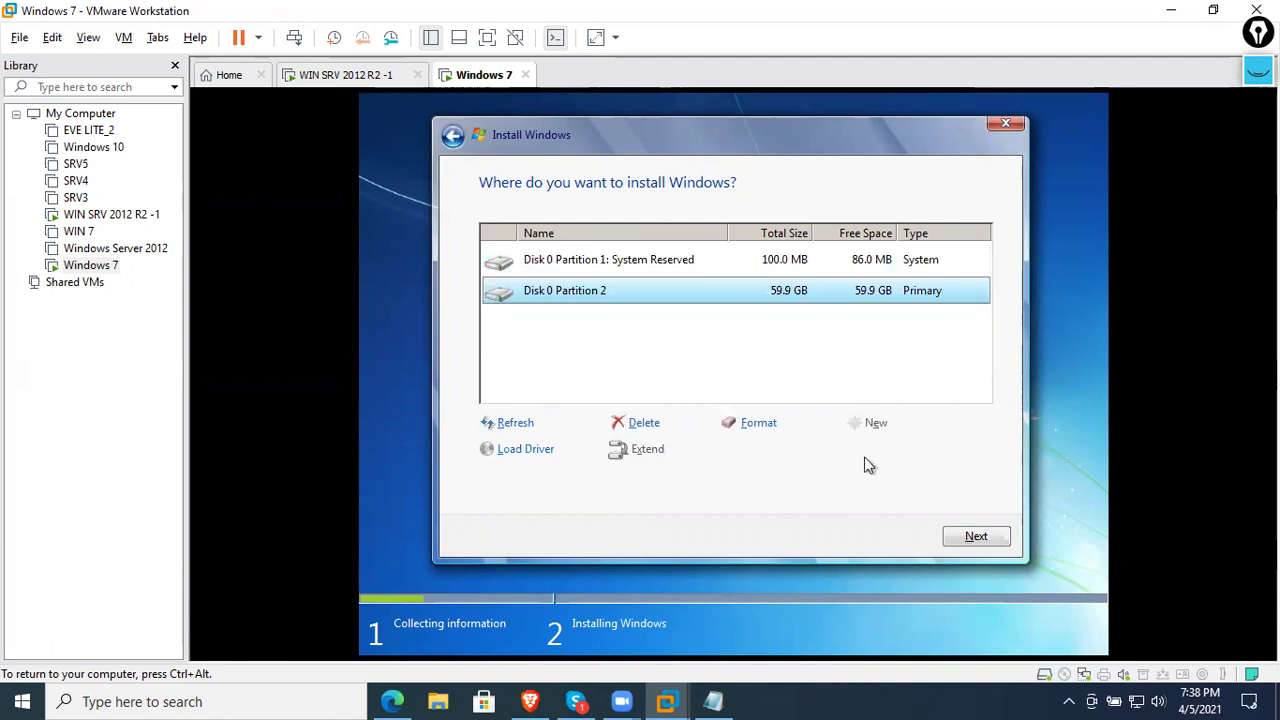
pyautogui.click(989, 539)
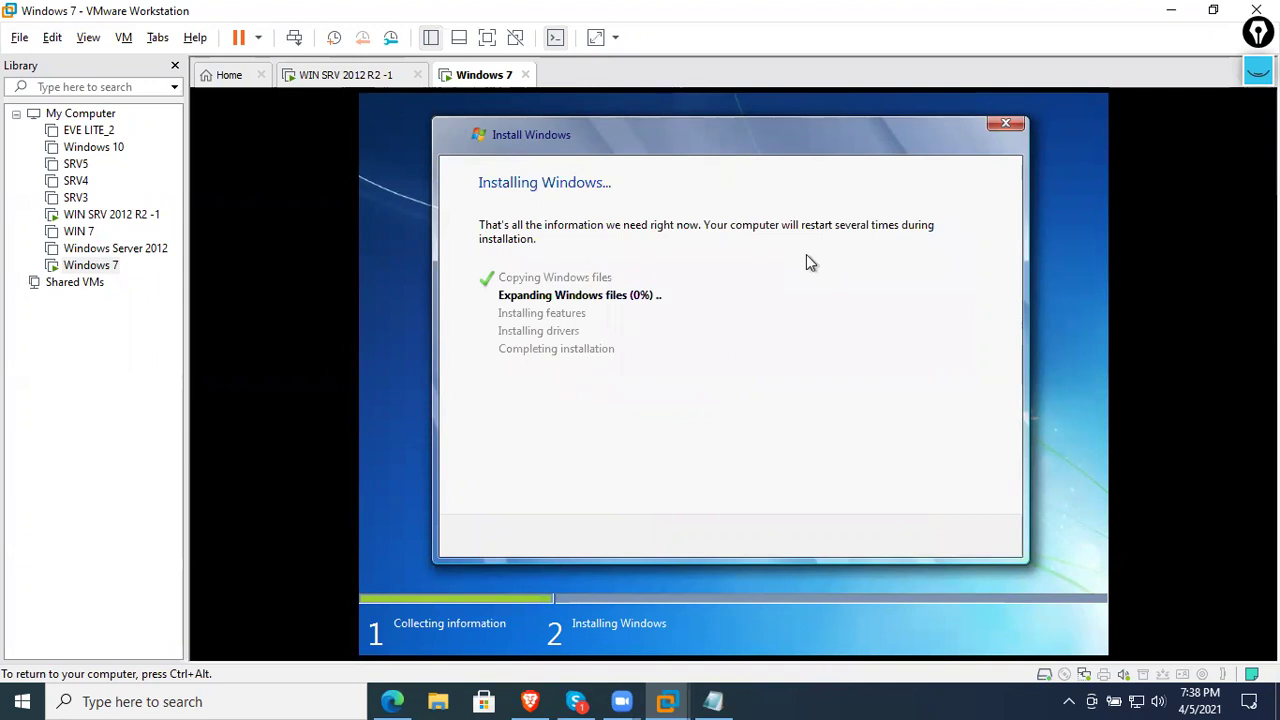
# - Check the WIN SRV 2012 R2 -1 WDS console while the Windows 7 VM expands files
pyautogui.click(400, 76)
pyautogui.click(484, 75)
pyautogui.click(620, 275)
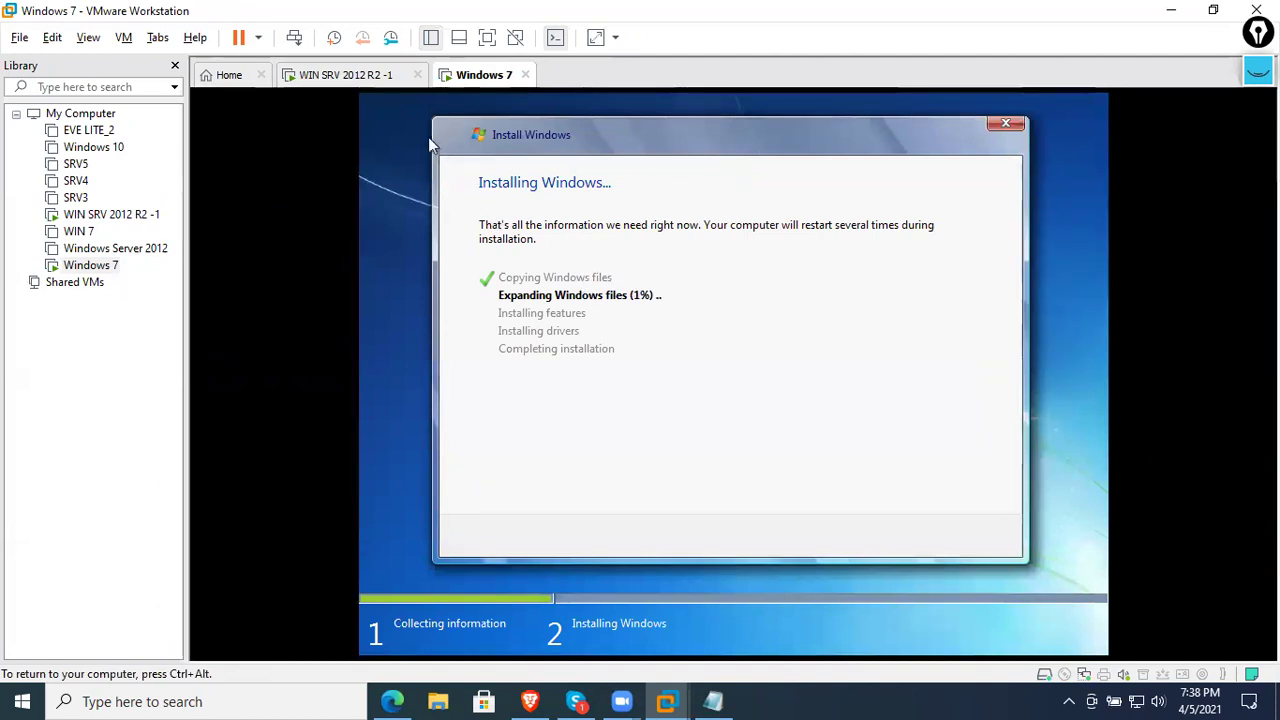
pyautogui.click(356, 76)
pyautogui.click(455, 75)
# - Inspect the WDS Pending Devices and Multicast Transmissions nodes on WIN SRV 2012 R2 -1
pyautogui.click(376, 77)
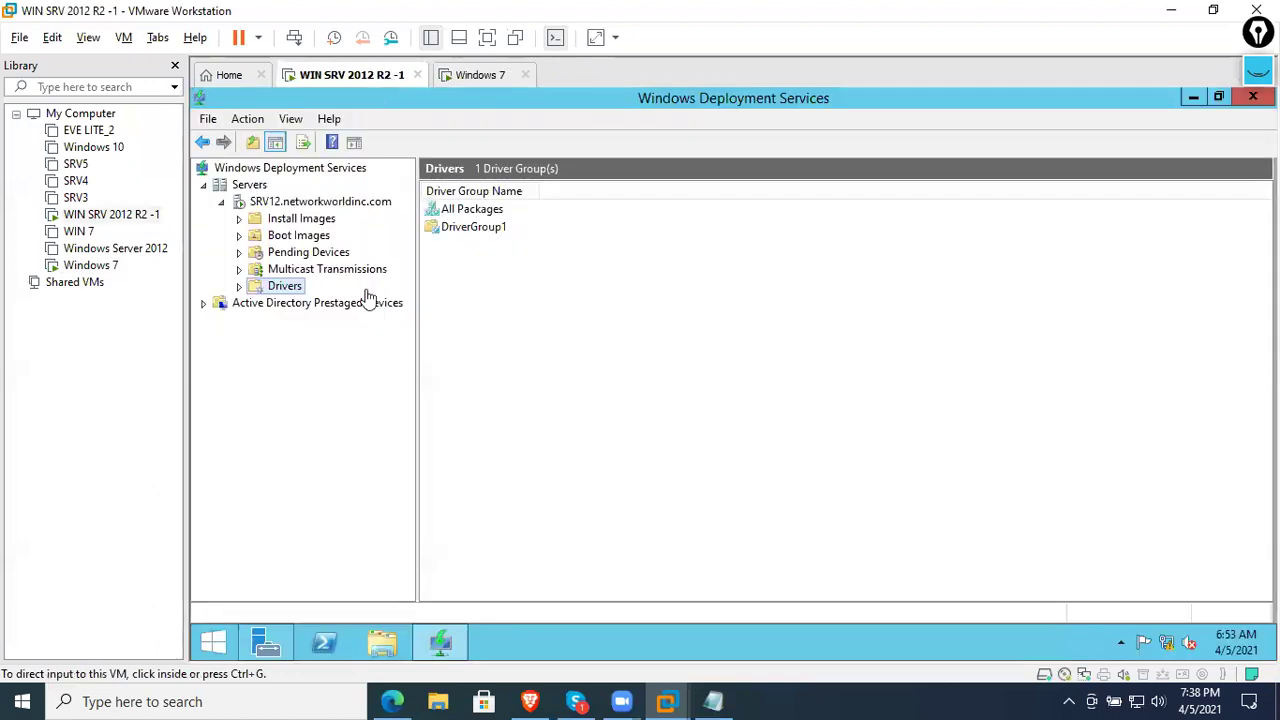
pyautogui.click(310, 252)
pyautogui.click(318, 269)
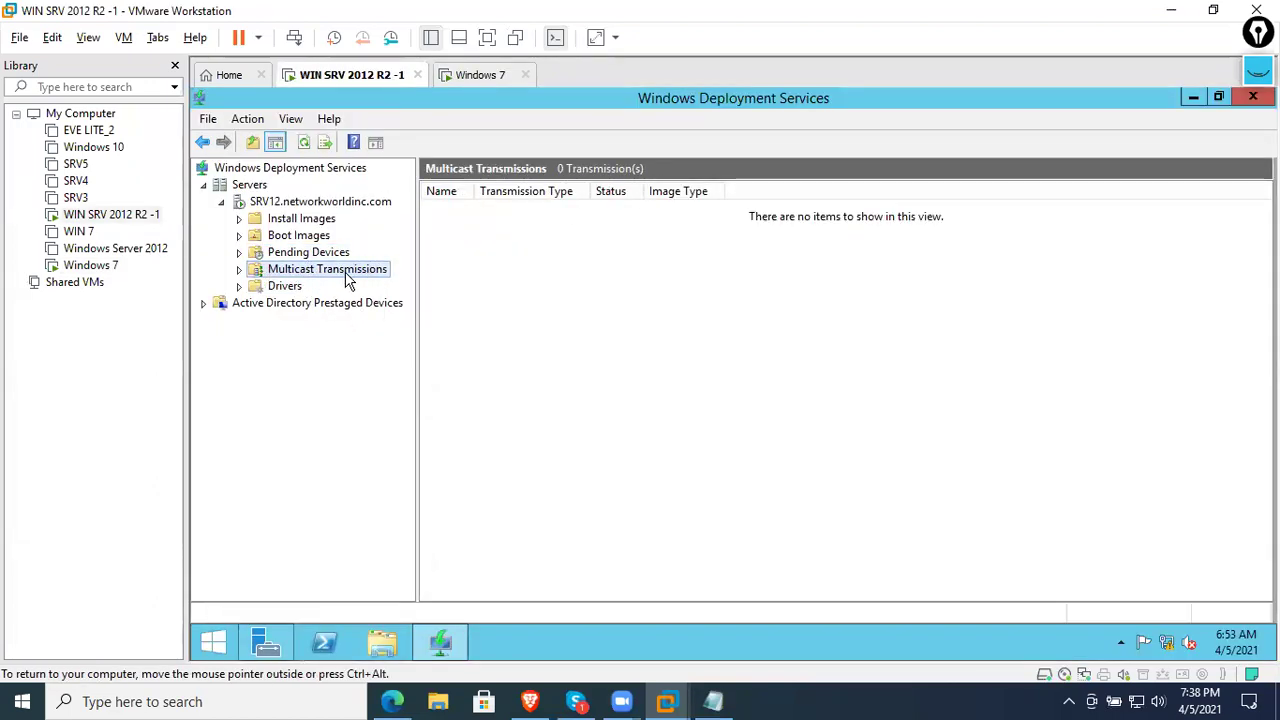
pyautogui.rightClick(346, 276)
pyautogui.click(272, 276)
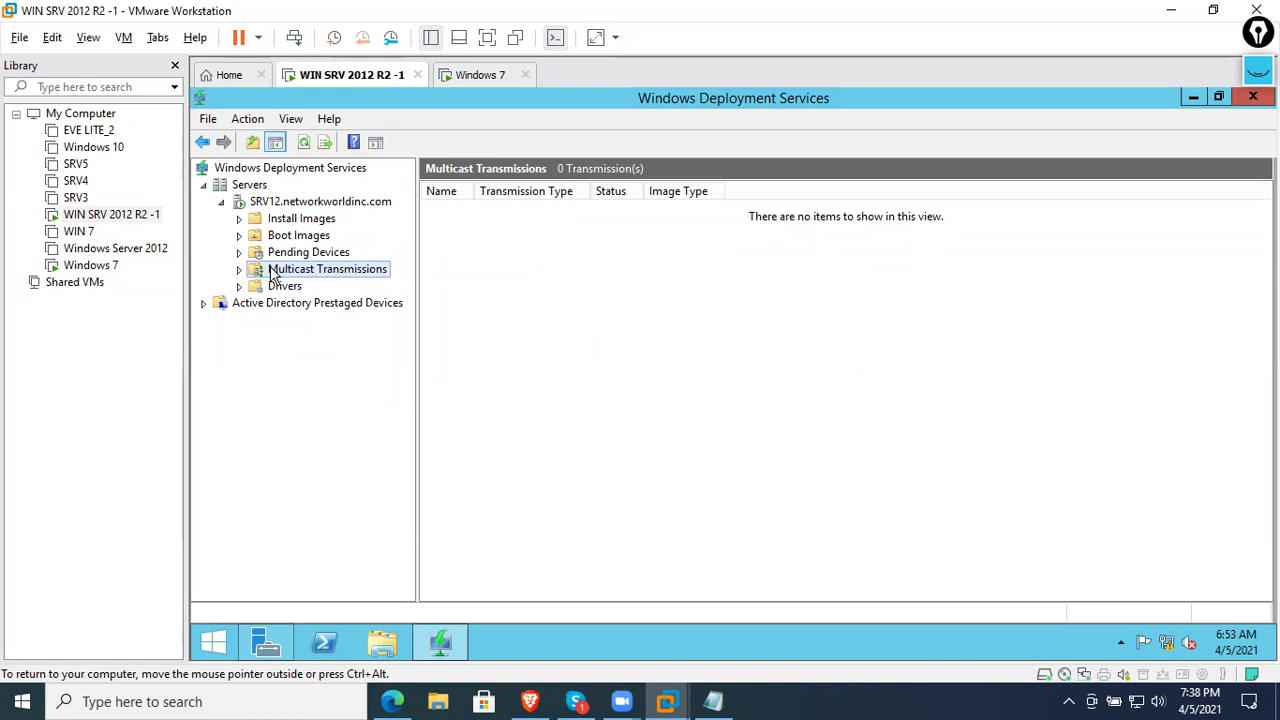
pyautogui.rightClick(313, 272)
pyautogui.click(305, 254)
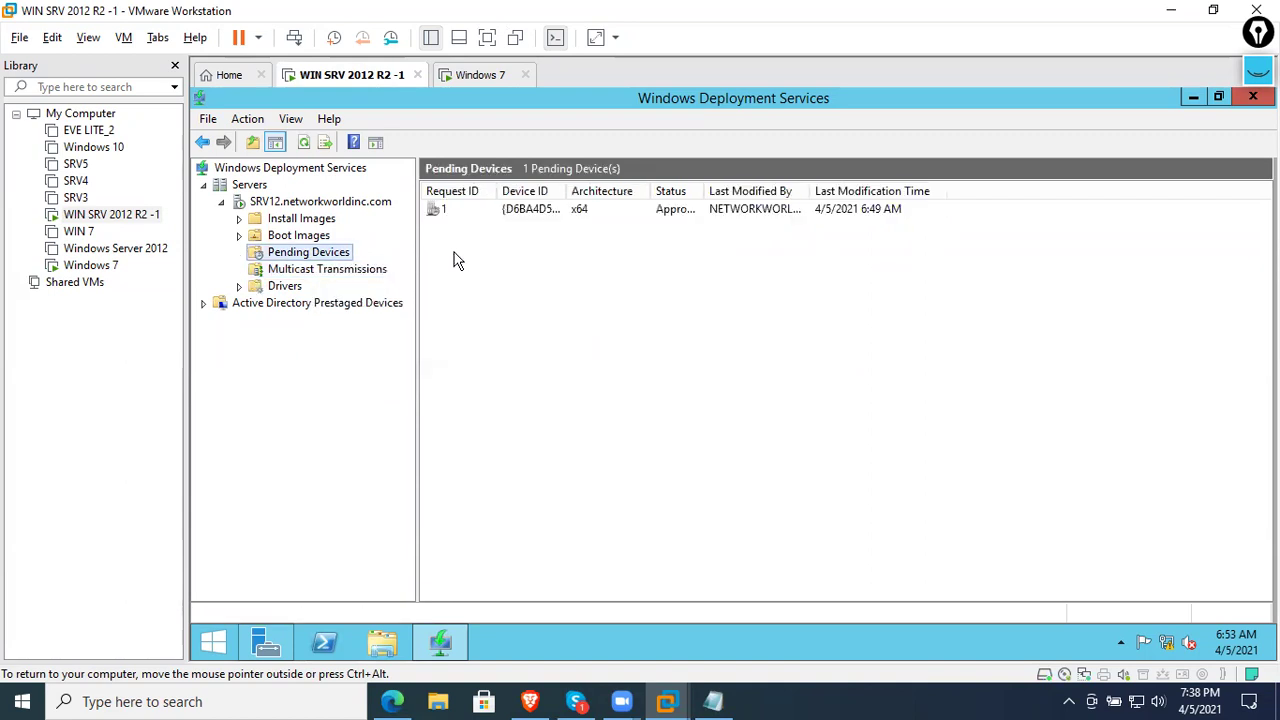
# - View the WDS boot images and the two install images in ImageGroup1
pyautogui.click(312, 237)
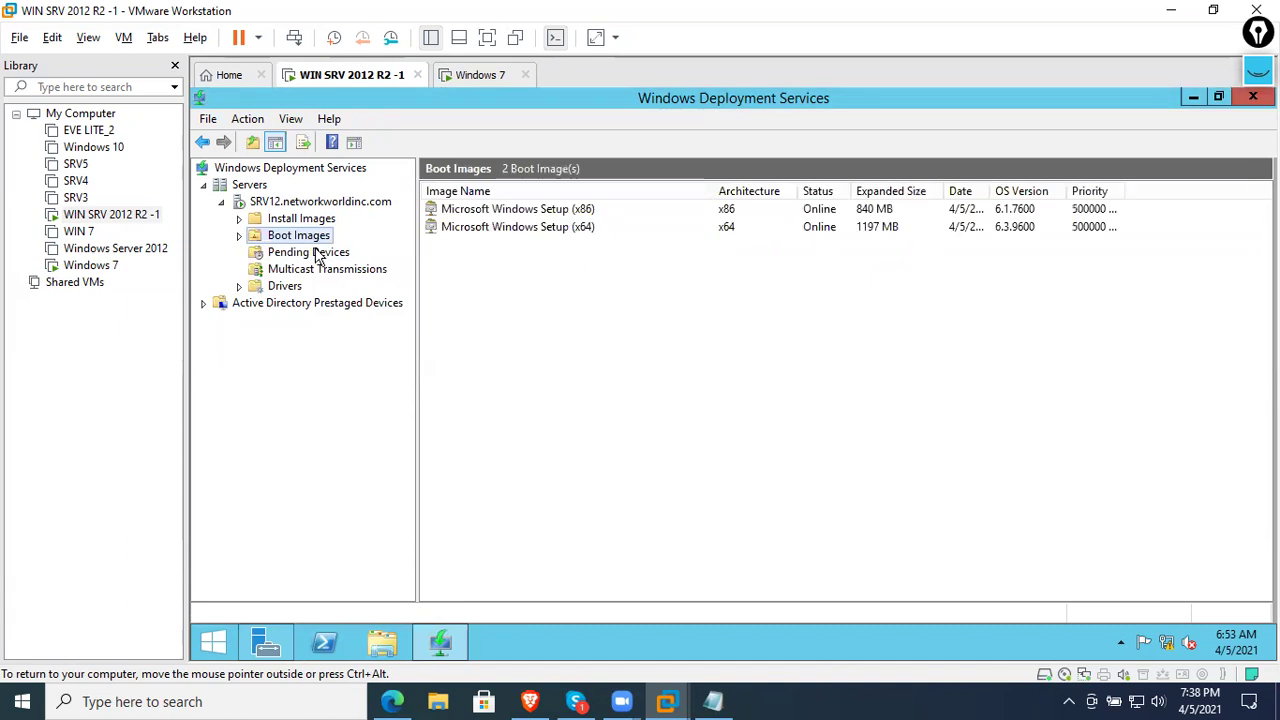
pyautogui.doubleClick(275, 222)
pyautogui.click(318, 236)
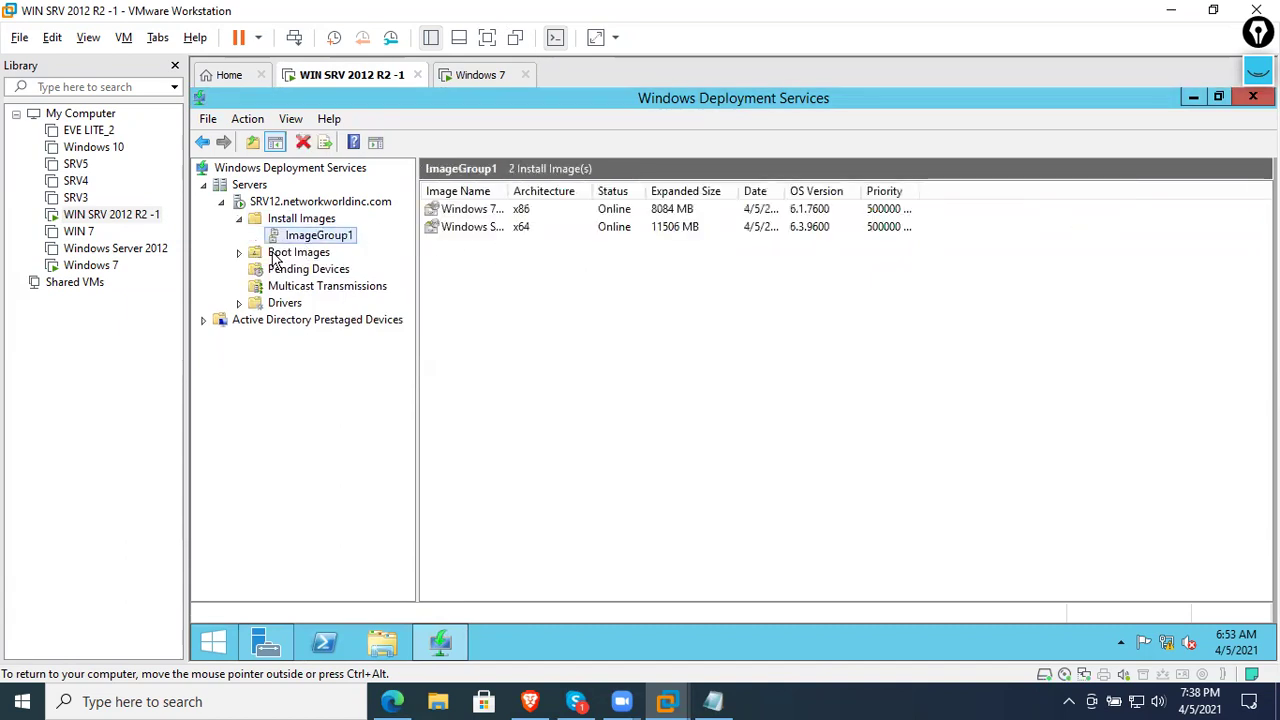
pyautogui.click(240, 219)
pyautogui.click(295, 236)
pyautogui.click(300, 218)
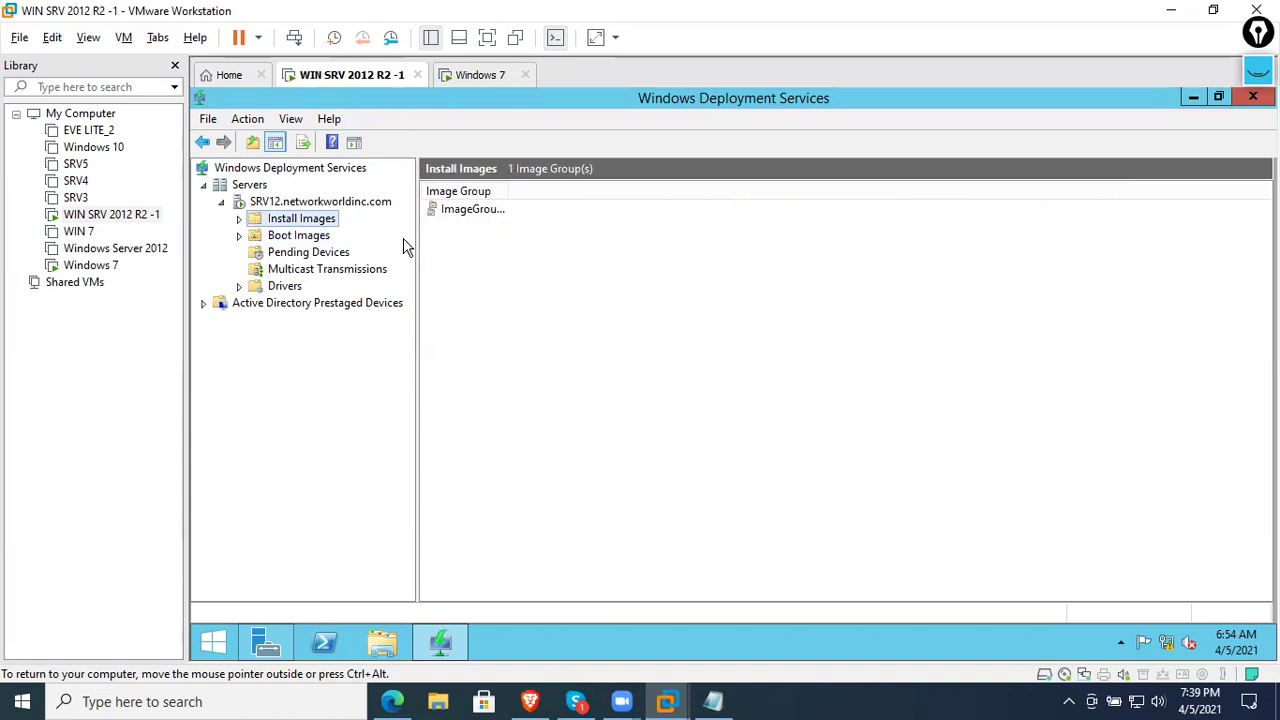
# - Browse the Drivers folder's All Packages list and the prestaged Active Directory devices
pyautogui.click(285, 286)
pyautogui.click(239, 286)
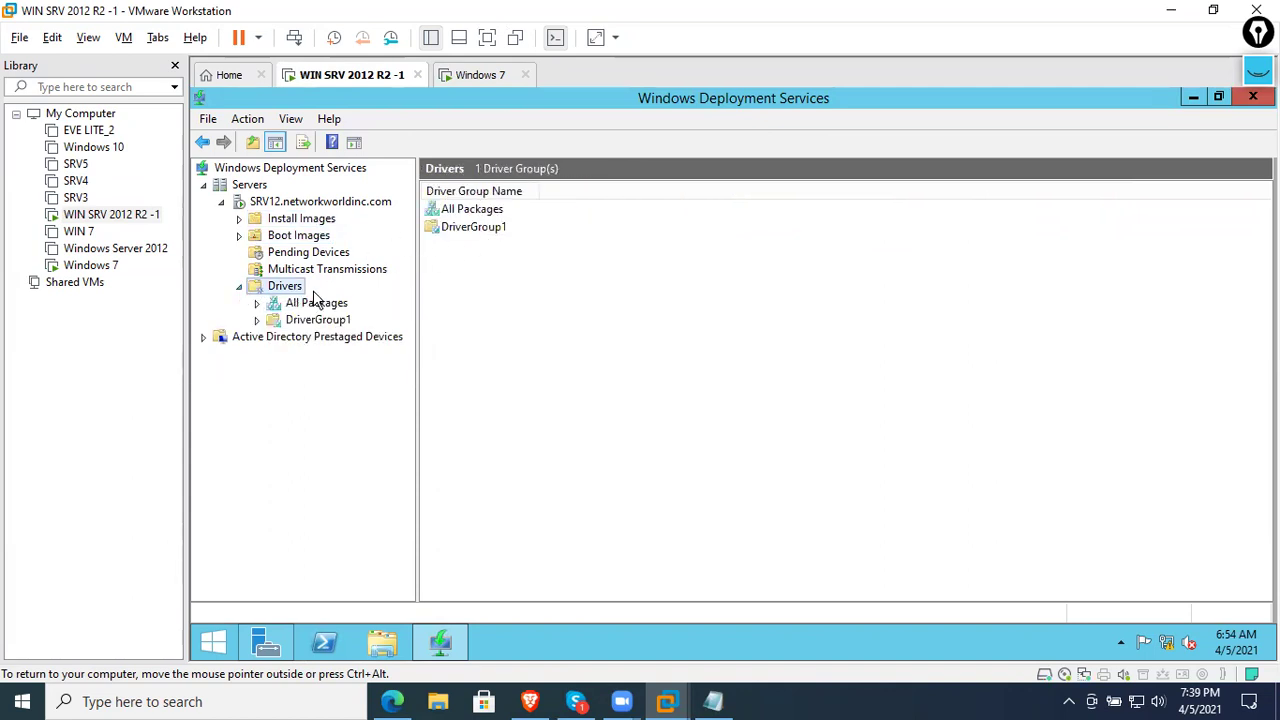
pyautogui.click(302, 305)
pyautogui.click(255, 338)
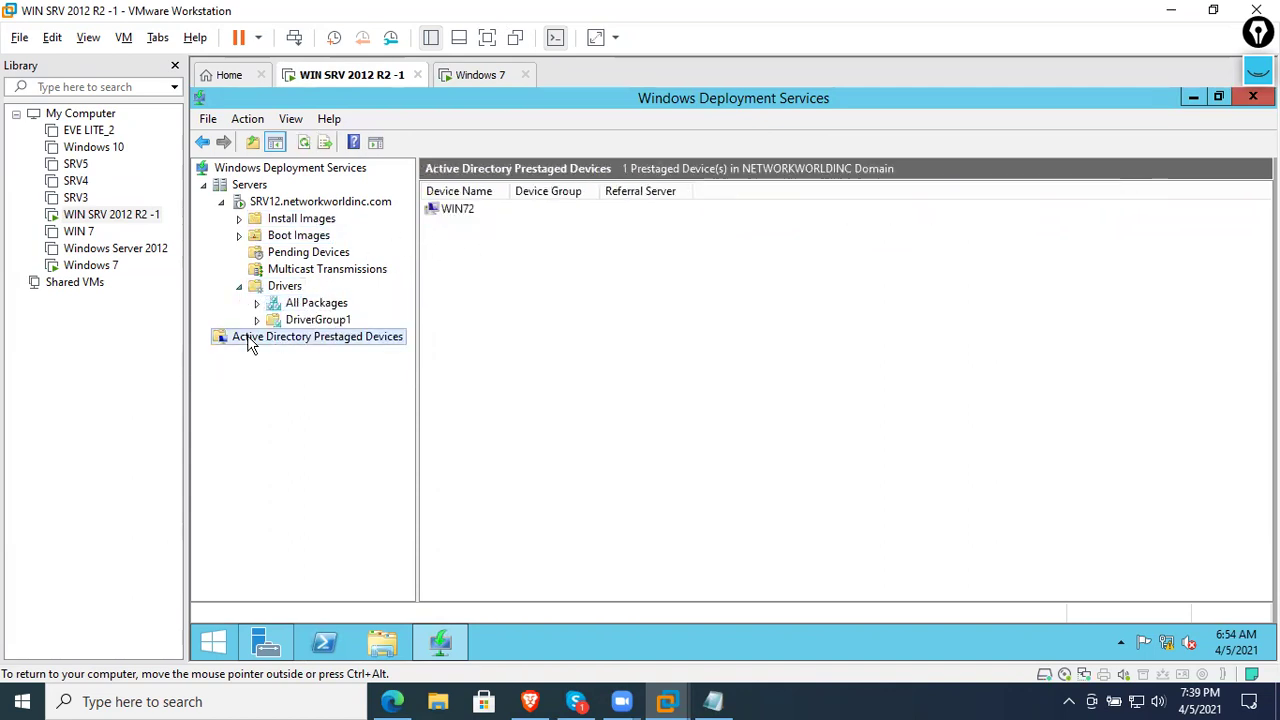
pyautogui.click(292, 302)
pyautogui.doubleClick(284, 288)
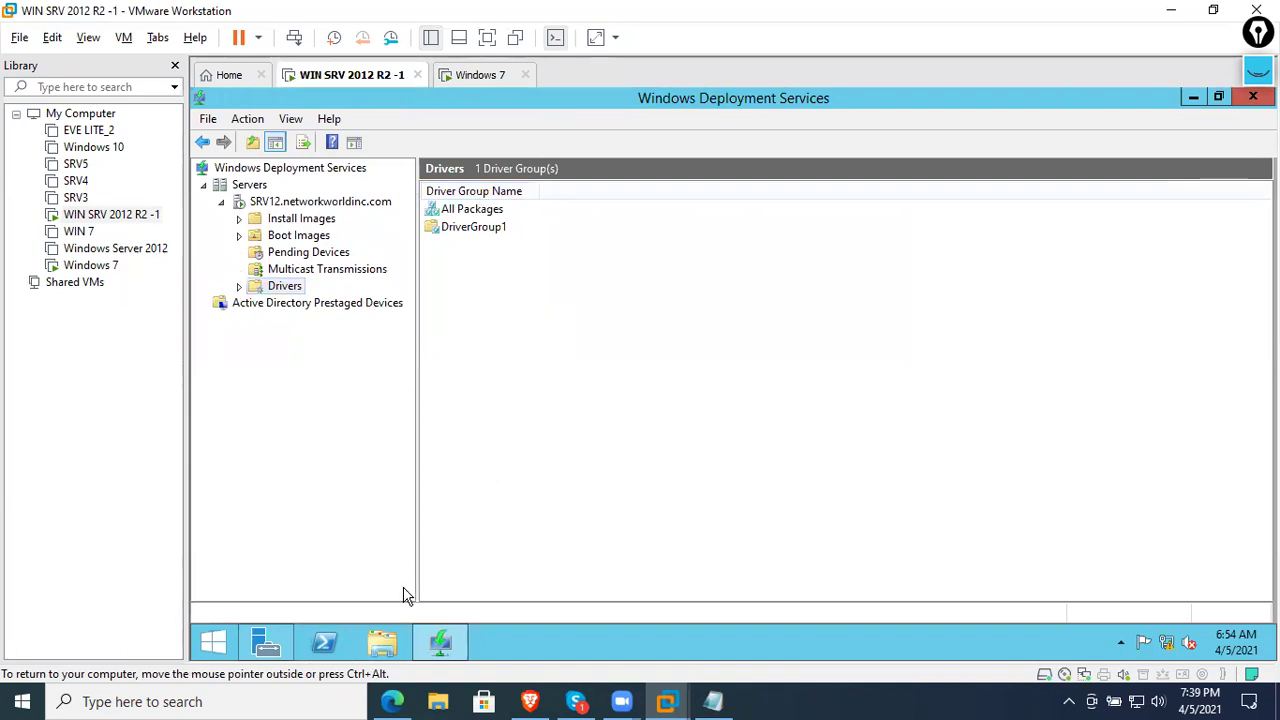
# - Minimize Server Manager and the WDS console, refresh the server desktop, then view Windows 7
pyautogui.click(266, 642)
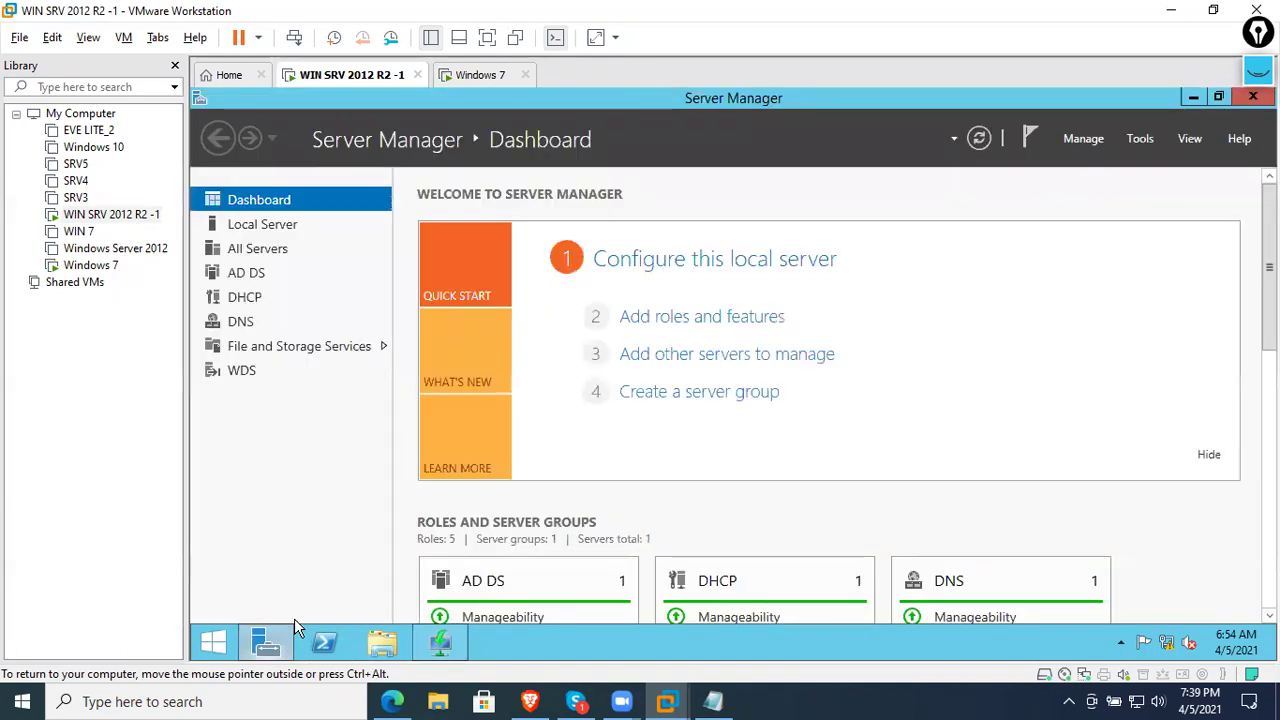
pyautogui.click(1190, 99)
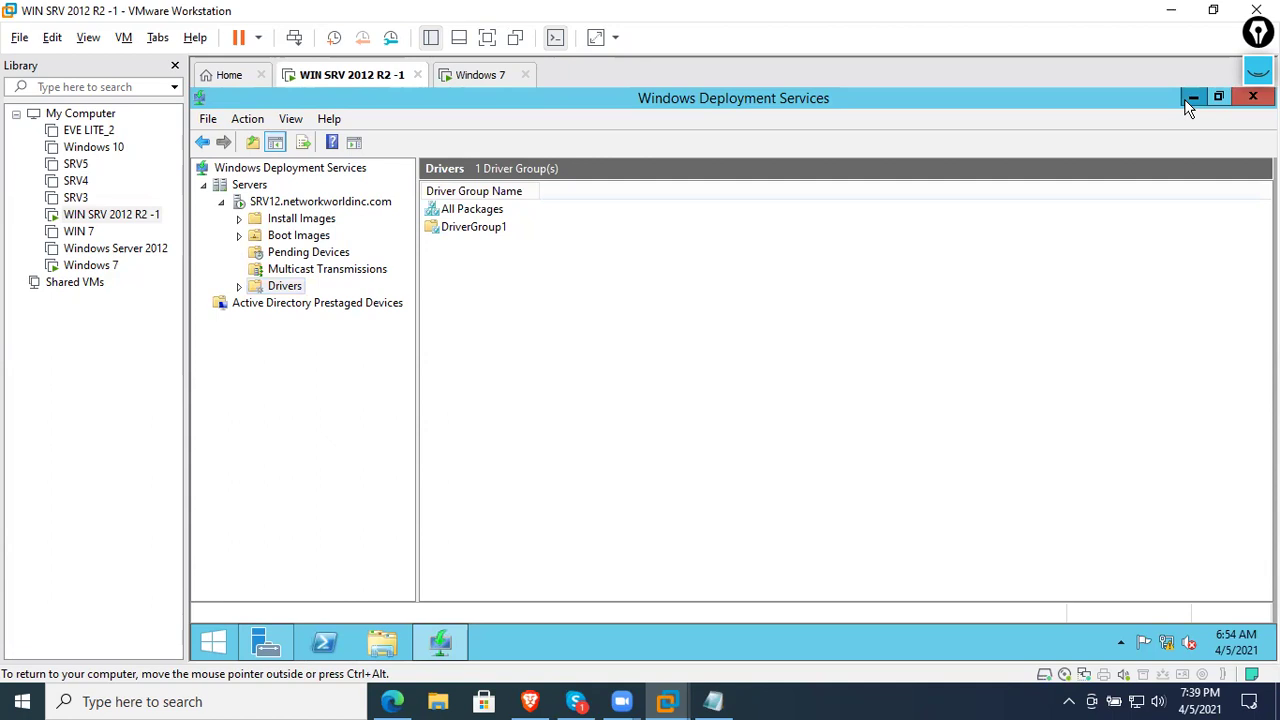
pyautogui.click(1189, 98)
pyautogui.rightClick(632, 304)
pyautogui.click(676, 354)
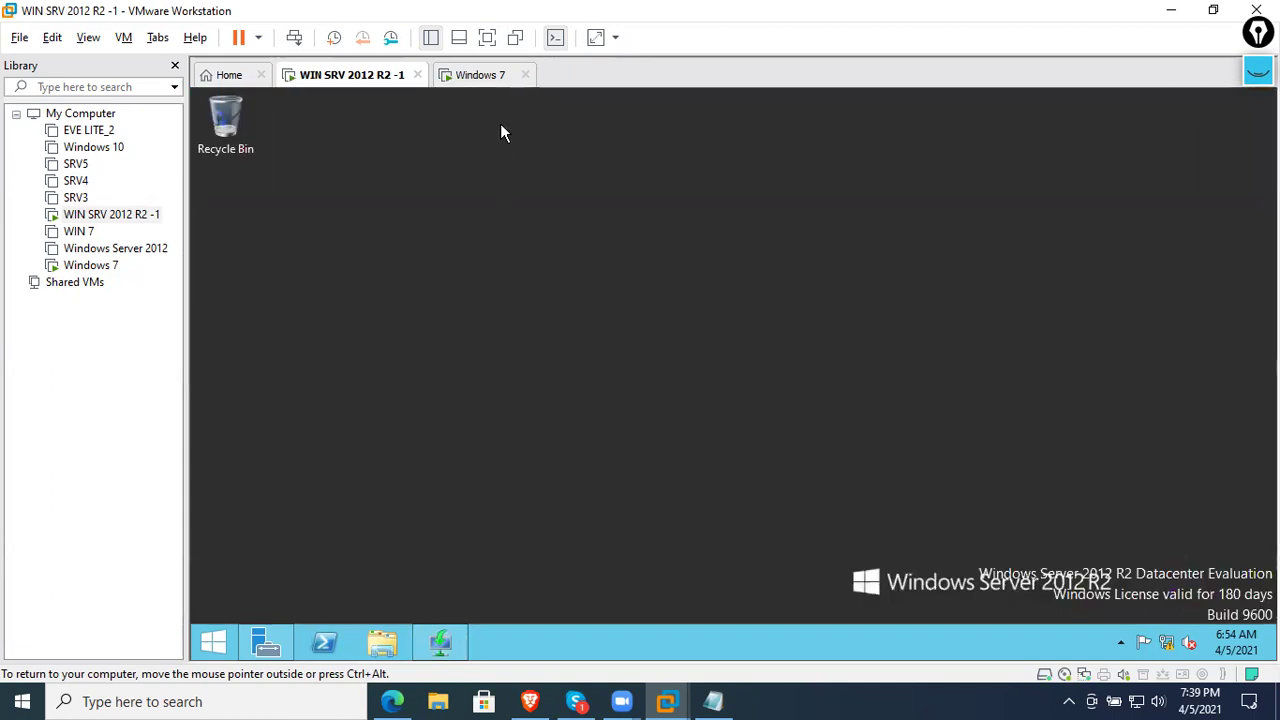
pyautogui.click(485, 80)
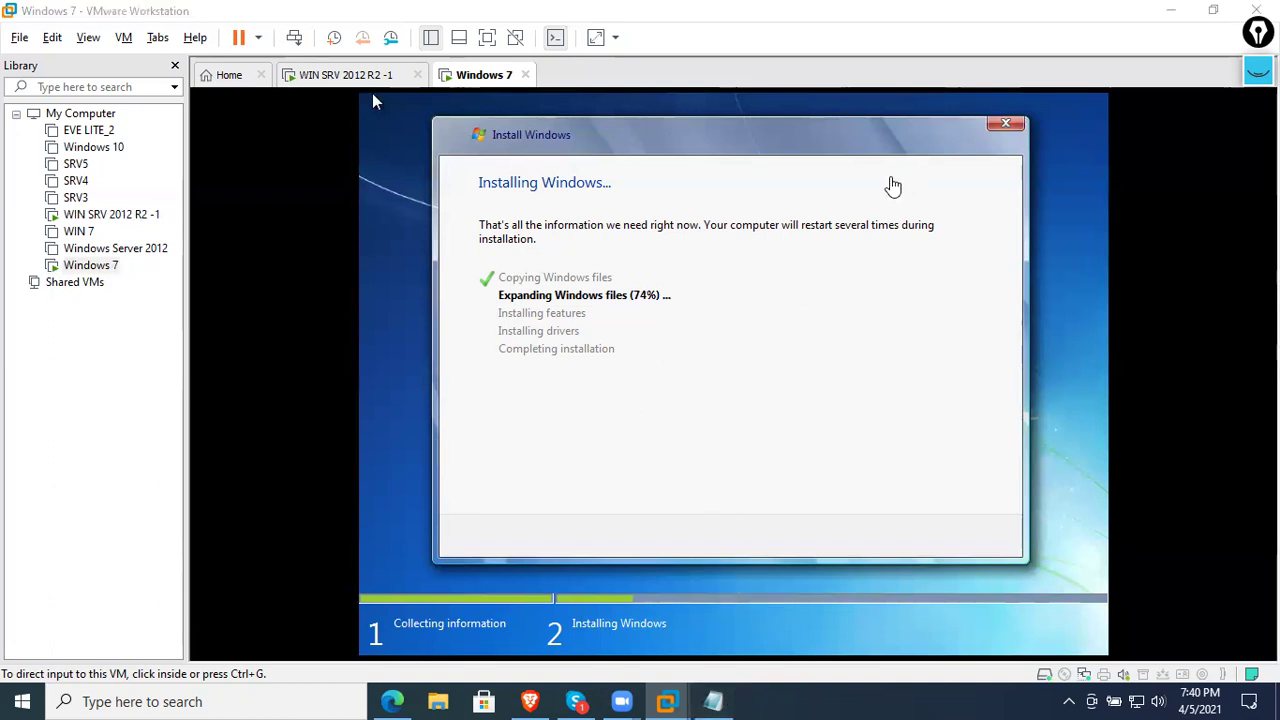
# - Handwrite 'WAP – Network Access Protection' and DHCP notes with the screen-annotation pen over blank Notepad
pyautogui.click(716, 700)
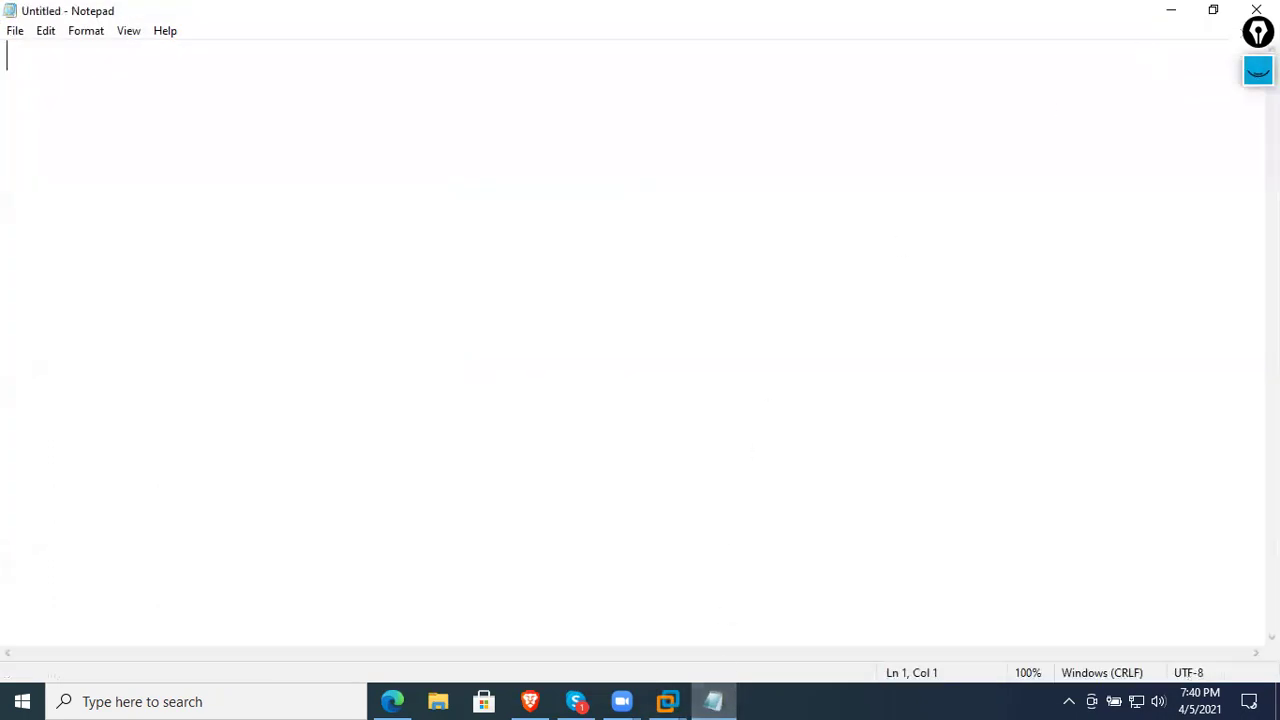
pyautogui.click(1258, 70)
pyautogui.click(1170, 130)
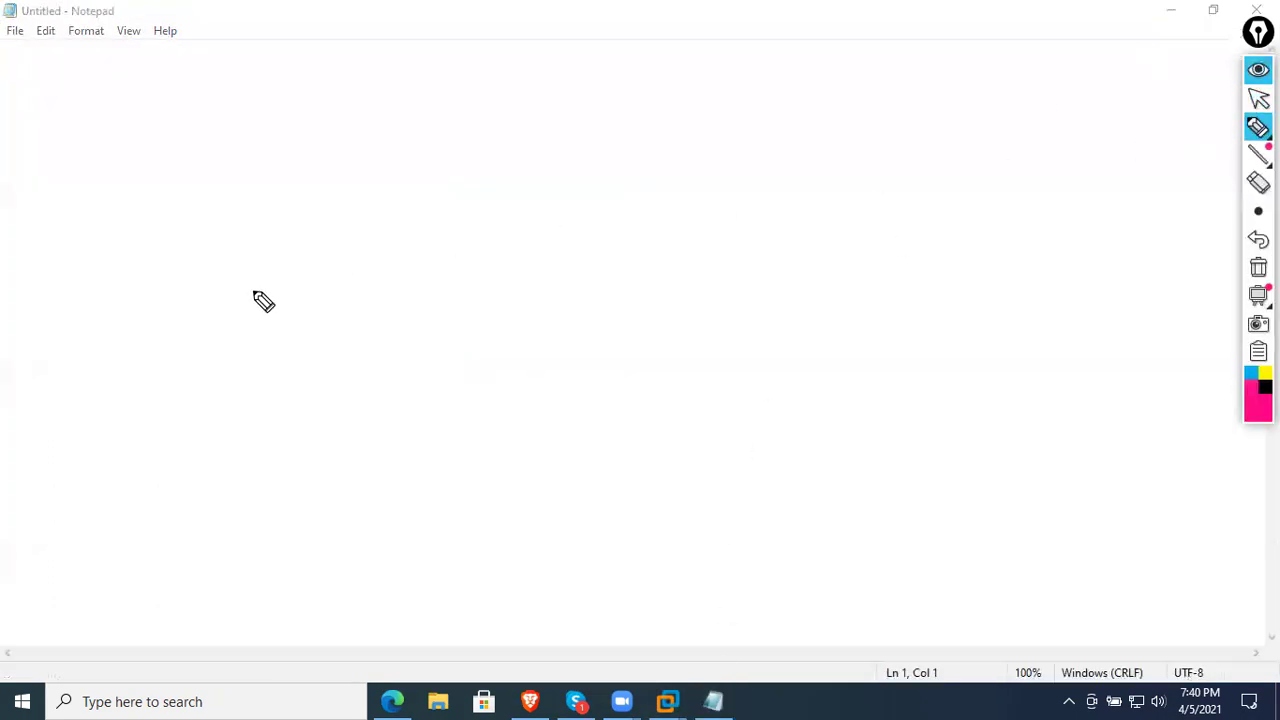
pyautogui.moveTo(245, 268); pyautogui.dragTo(310, 168)
pyautogui.click(335, 232)
pyautogui.moveTo(336, 280)
pyautogui.mouseDown()
pyautogui.moveTo(368, 250)
pyautogui.moveTo(374, 185)
pyautogui.mouseUp()
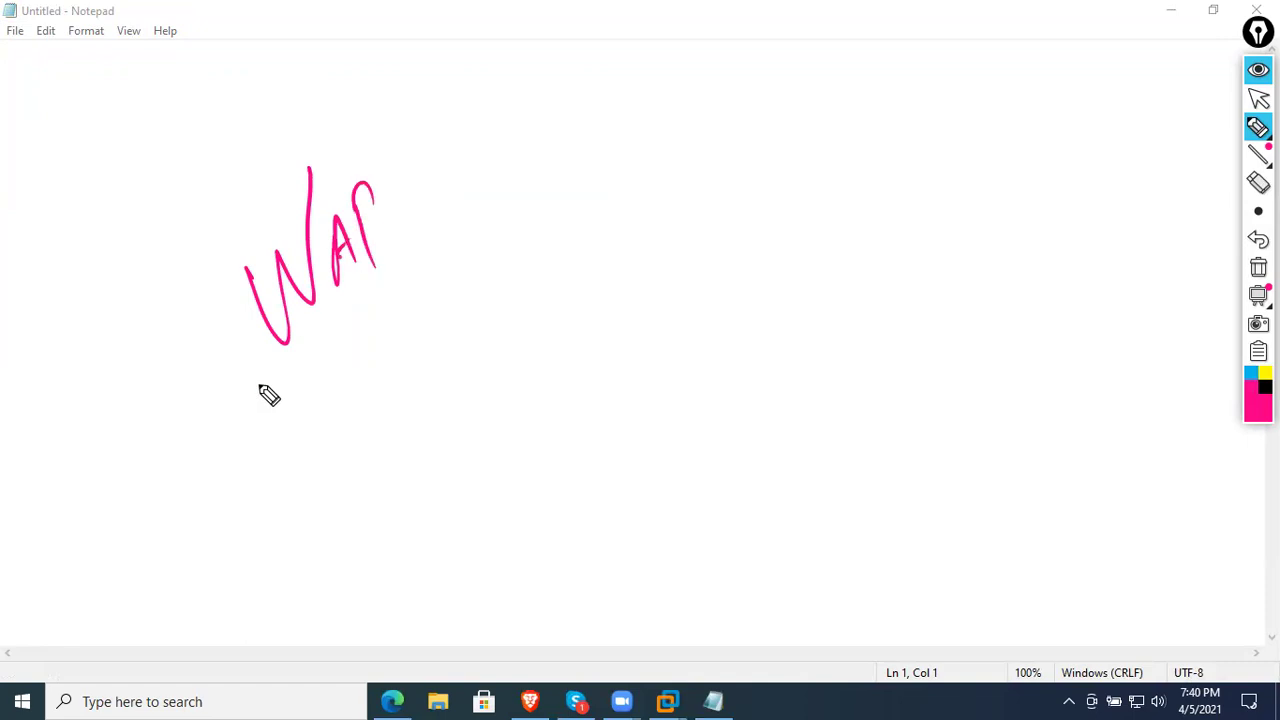
pyautogui.moveTo(245, 410); pyautogui.dragTo(422, 238)
pyautogui.moveTo(235, 466)
pyautogui.mouseDown()
pyautogui.moveTo(280, 526)
pyautogui.moveTo(302, 449)
pyautogui.moveTo(420, 400)
pyautogui.mouseUp()
pyautogui.moveTo(416, 298)
pyautogui.mouseDown()
pyautogui.moveTo(443, 356)
pyautogui.moveTo(480, 254)
pyautogui.moveTo(513, 240)
pyautogui.moveTo(518, 222)
pyautogui.mouseUp()
pyautogui.moveTo(545, 160)
pyautogui.mouseDown()
pyautogui.moveTo(589, 229)
pyautogui.moveTo(603, 63)
pyautogui.moveTo(628, 80)
pyautogui.moveTo(710, 36)
pyautogui.mouseUp()
pyautogui.moveTo(212, 600); pyautogui.dragTo(780, 38)
pyautogui.moveTo(530, 342)
pyautogui.mouseDown()
pyautogui.moveTo(556, 368)
pyautogui.moveTo(597, 299)
pyautogui.moveTo(654, 266)
pyautogui.moveTo(595, 235)
pyautogui.mouseUp()
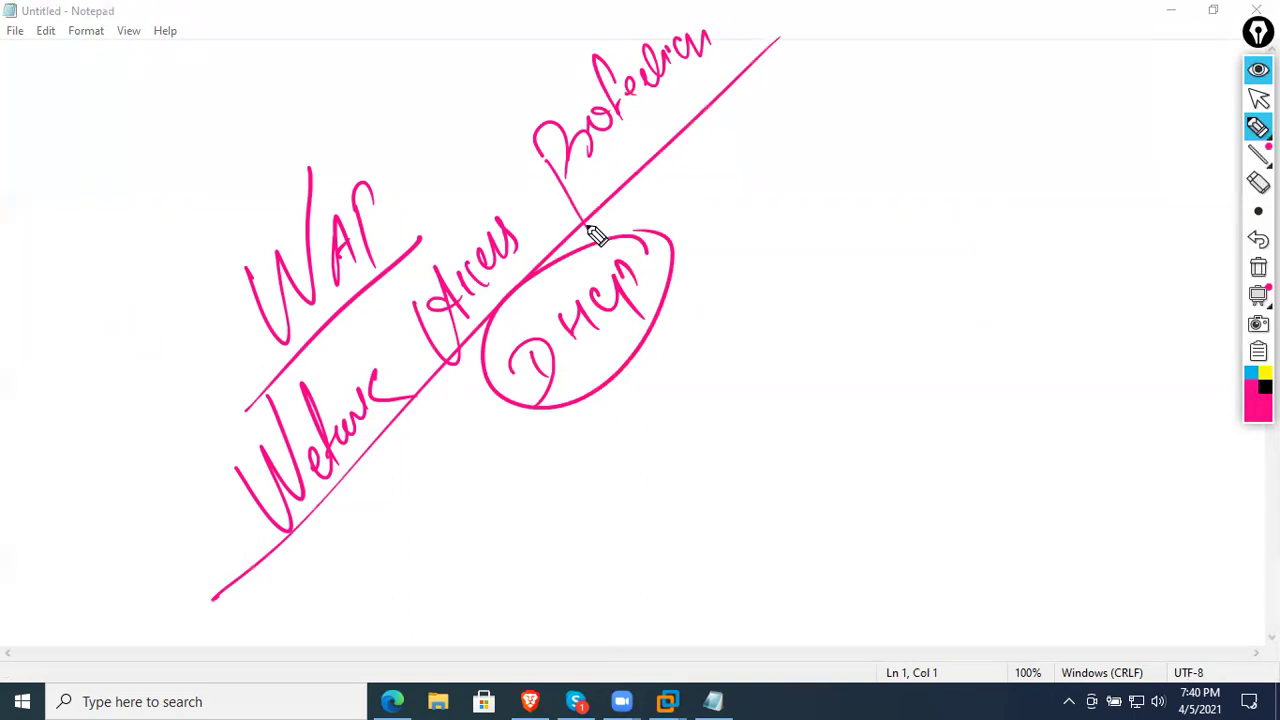
# - Clear the notes and sketch an ADDS/DHCP Server box connected to a switch
pyautogui.click(1258, 267)
pyautogui.moveTo(332, 241)
pyautogui.mouseDown()
pyautogui.moveTo(368, 218)
pyautogui.moveTo(331, 298)
pyautogui.mouseUp()
pyautogui.moveTo(296, 190); pyautogui.dragTo(508, 130)
pyautogui.moveTo(283, 136)
pyautogui.mouseDown()
pyautogui.moveTo(350, 98)
pyautogui.moveTo(378, 122)
pyautogui.mouseUp()
pyautogui.moveTo(410, 76); pyautogui.dragTo(388, 128)
pyautogui.moveTo(347, 256); pyautogui.dragTo(352, 262)
pyautogui.moveTo(370, 246); pyautogui.dragTo(557, 240)
pyautogui.moveTo(458, 215)
pyautogui.mouseDown()
pyautogui.moveTo(606, 260)
pyautogui.moveTo(470, 262)
pyautogui.mouseUp()
pyautogui.moveTo(578, 256); pyautogui.dragTo(603, 243)
# - Draw a File Server box, label it and connect it to the switch
pyautogui.moveTo(703, 112)
pyautogui.mouseDown()
pyautogui.moveTo(703, 212)
pyautogui.moveTo(748, 207)
pyautogui.mouseUp()
pyautogui.moveTo(710, 152)
pyautogui.mouseDown()
pyautogui.moveTo(722, 148)
pyautogui.moveTo(572, 206)
pyautogui.mouseUp()
pyautogui.moveTo(776, 114)
pyautogui.mouseDown()
pyautogui.moveTo(773, 150)
pyautogui.moveTo(790, 100)
pyautogui.mouseUp()
pyautogui.moveTo(762, 136)
pyautogui.mouseDown()
pyautogui.moveTo(820, 94)
pyautogui.moveTo(851, 129)
pyautogui.moveTo(976, 46)
pyautogui.mouseUp()
pyautogui.moveTo(516, 256)
pyautogui.mouseDown()
pyautogui.moveTo(535, 408)
pyautogui.moveTo(573, 450)
pyautogui.moveTo(597, 512)
pyautogui.mouseUp()
# - Draw the client computers linked to the switch, plus a long baseline
pyautogui.moveTo(700, 405)
pyautogui.mouseDown()
pyautogui.moveTo(694, 434)
pyautogui.moveTo(716, 453)
pyautogui.mouseUp()
pyautogui.moveTo(777, 346); pyautogui.dragTo(840, 378)
pyautogui.moveTo(888, 272)
pyautogui.mouseDown()
pyautogui.moveTo(920, 309)
pyautogui.moveTo(855, 357)
pyautogui.mouseUp()
pyautogui.moveTo(552, 238); pyautogui.dragTo(680, 410)
pyautogui.moveTo(603, 235)
pyautogui.mouseDown()
pyautogui.moveTo(800, 355)
pyautogui.moveTo(915, 310)
pyautogui.mouseUp()
pyautogui.moveTo(495, 248)
pyautogui.mouseDown()
pyautogui.moveTo(380, 520)
pyautogui.moveTo(436, 548)
pyautogui.mouseUp()
pyautogui.moveTo(368, 522)
pyautogui.mouseDown()
pyautogui.moveTo(362, 541)
pyautogui.moveTo(445, 575)
pyautogui.mouseUp()
pyautogui.moveTo(335, 650); pyautogui.dragTo(1095, 345)
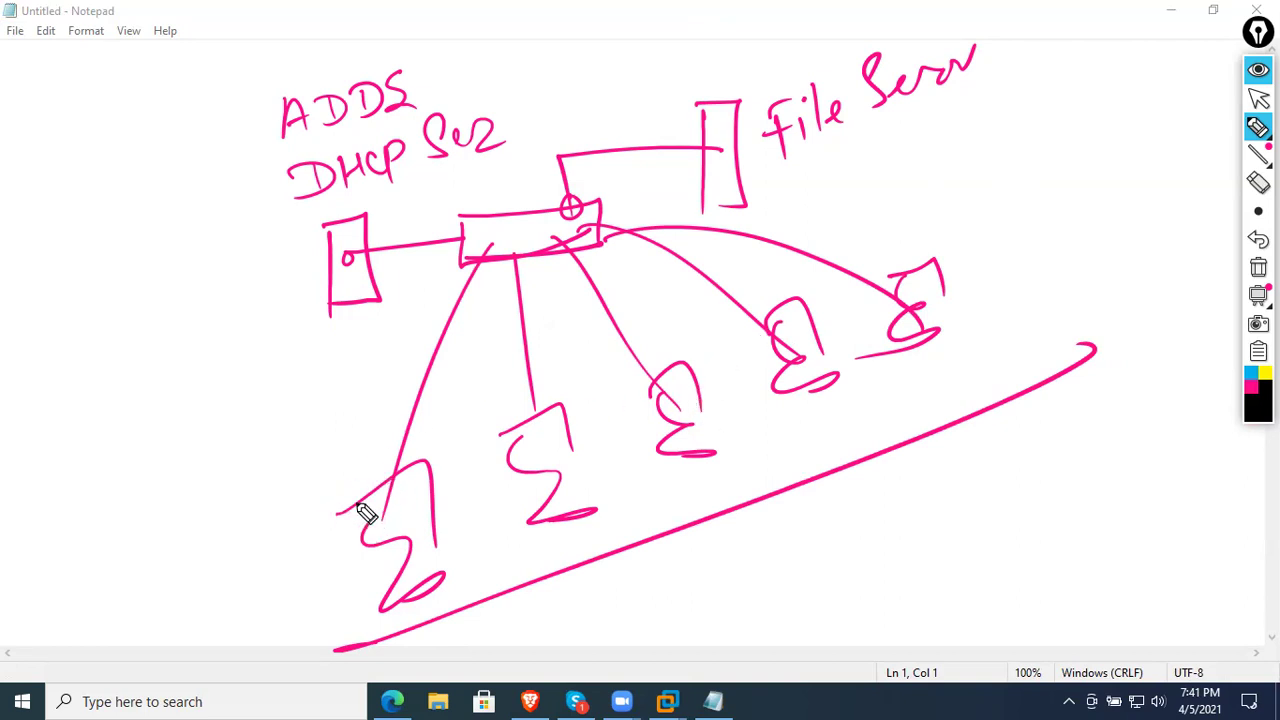
# - Write black 'Health Network' and 'NAP' notes listing firewall, Windows update and antivirus checks
pyautogui.moveTo(203, 543)
pyautogui.mouseDown()
pyautogui.moveTo(200, 514)
pyautogui.moveTo(240, 503)
pyautogui.moveTo(270, 467)
pyautogui.mouseUp()
pyautogui.moveTo(188, 593)
pyautogui.mouseDown()
pyautogui.moveTo(294, 466)
pyautogui.moveTo(286, 510)
pyautogui.mouseUp()
pyautogui.moveTo(254, 612)
pyautogui.mouseDown()
pyautogui.moveTo(238, 580)
pyautogui.moveTo(308, 572)
pyautogui.moveTo(343, 486)
pyautogui.moveTo(370, 512)
pyautogui.mouseUp()
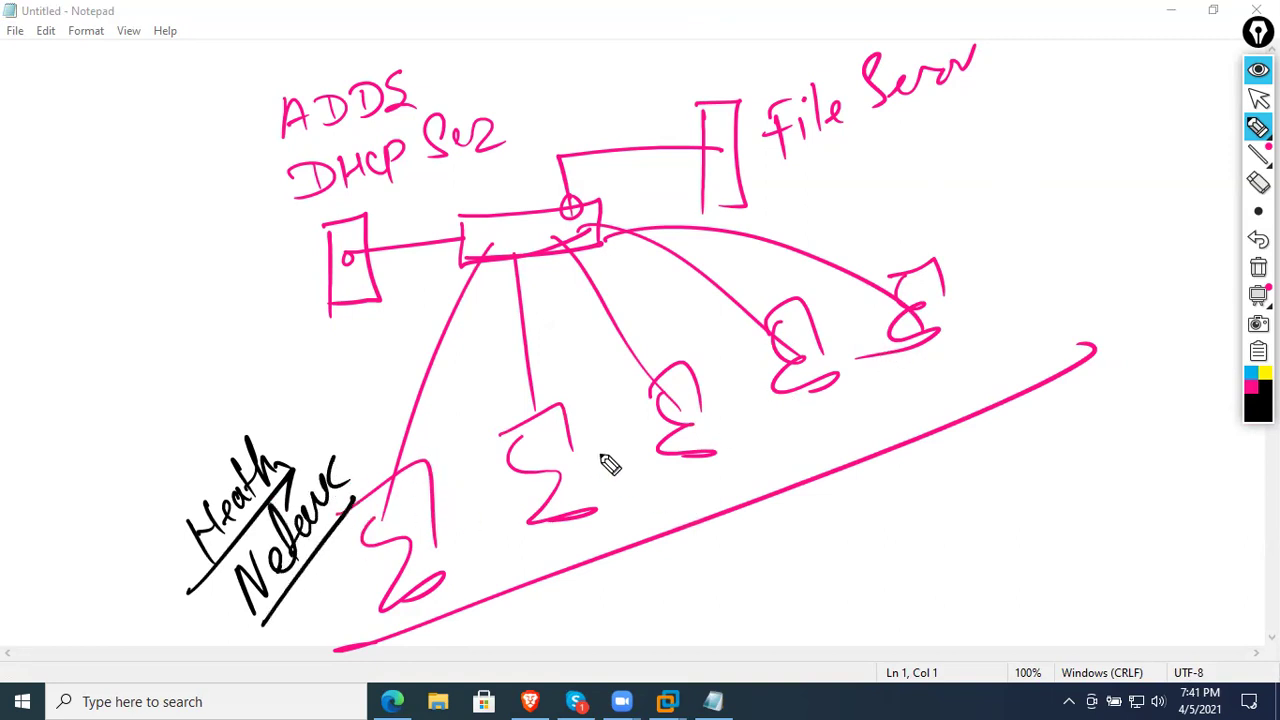
pyautogui.moveTo(51, 294)
pyautogui.mouseDown()
pyautogui.moveTo(86, 251)
pyautogui.moveTo(106, 295)
pyautogui.mouseUp()
pyautogui.moveTo(30, 400)
pyautogui.mouseDown()
pyautogui.moveTo(195, 200)
pyautogui.moveTo(179, 252)
pyautogui.mouseUp()
pyautogui.moveTo(166, 203); pyautogui.dragTo(189, 218)
pyautogui.moveTo(109, 333)
pyautogui.mouseDown()
pyautogui.moveTo(129, 384)
pyautogui.moveTo(186, 290)
pyautogui.moveTo(208, 288)
pyautogui.moveTo(232, 205)
pyautogui.mouseUp()
pyautogui.moveTo(96, 412); pyautogui.dragTo(120, 390)
pyautogui.moveTo(131, 437)
pyautogui.mouseDown()
pyautogui.moveTo(165, 372)
pyautogui.moveTo(237, 328)
pyautogui.moveTo(294, 240)
pyautogui.moveTo(232, 178)
pyautogui.mouseUp()
pyautogui.moveTo(100, 332)
pyautogui.mouseDown()
pyautogui.moveTo(160, 462)
pyautogui.moveTo(180, 432)
pyautogui.moveTo(242, 398)
pyautogui.moveTo(284, 325)
pyautogui.mouseUp()
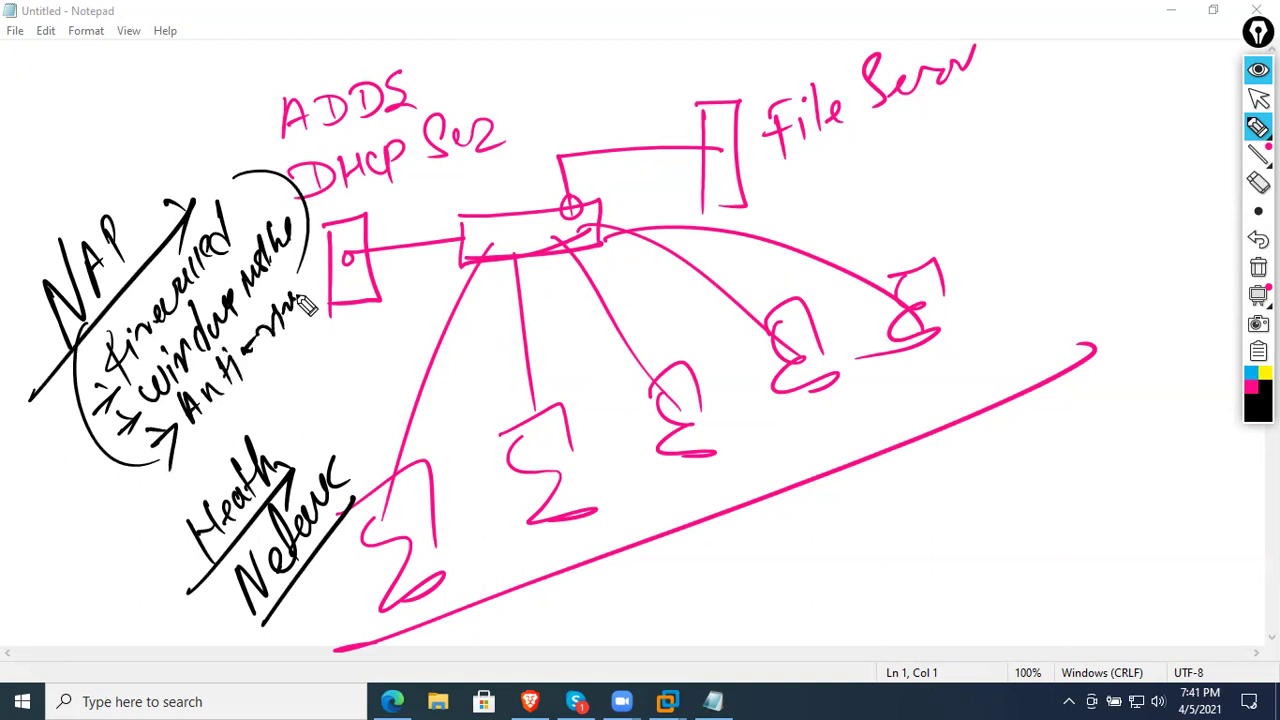
# - Circle each client computer and link every client to the File Server
pyautogui.moveTo(412, 424)
pyautogui.mouseDown()
pyautogui.moveTo(429, 608)
pyautogui.moveTo(400, 424)
pyautogui.mouseUp()
pyautogui.moveTo(548, 374); pyautogui.dragTo(540, 416)
pyautogui.moveTo(686, 340)
pyautogui.mouseDown()
pyautogui.moveTo(729, 371)
pyautogui.moveTo(848, 351)
pyautogui.moveTo(905, 245)
pyautogui.mouseUp()
pyautogui.moveTo(432, 480)
pyautogui.mouseDown()
pyautogui.moveTo(534, 289)
pyautogui.moveTo(738, 188)
pyautogui.mouseUp()
pyautogui.moveTo(543, 448); pyautogui.dragTo(728, 192)
pyautogui.moveTo(670, 392); pyautogui.dragTo(738, 182)
pyautogui.moveTo(765, 355); pyautogui.dragTo(740, 185)
pyautogui.moveTo(908, 295); pyautogui.dragTo(712, 176)
# - Draw an X at the right and circle the NAP heading
pyautogui.moveTo(1136, 215); pyautogui.dragTo(1091, 273)
pyautogui.moveTo(1062, 320); pyautogui.dragTo(1050, 323)
pyautogui.moveTo(1032, 250); pyautogui.dragTo(1206, 302)
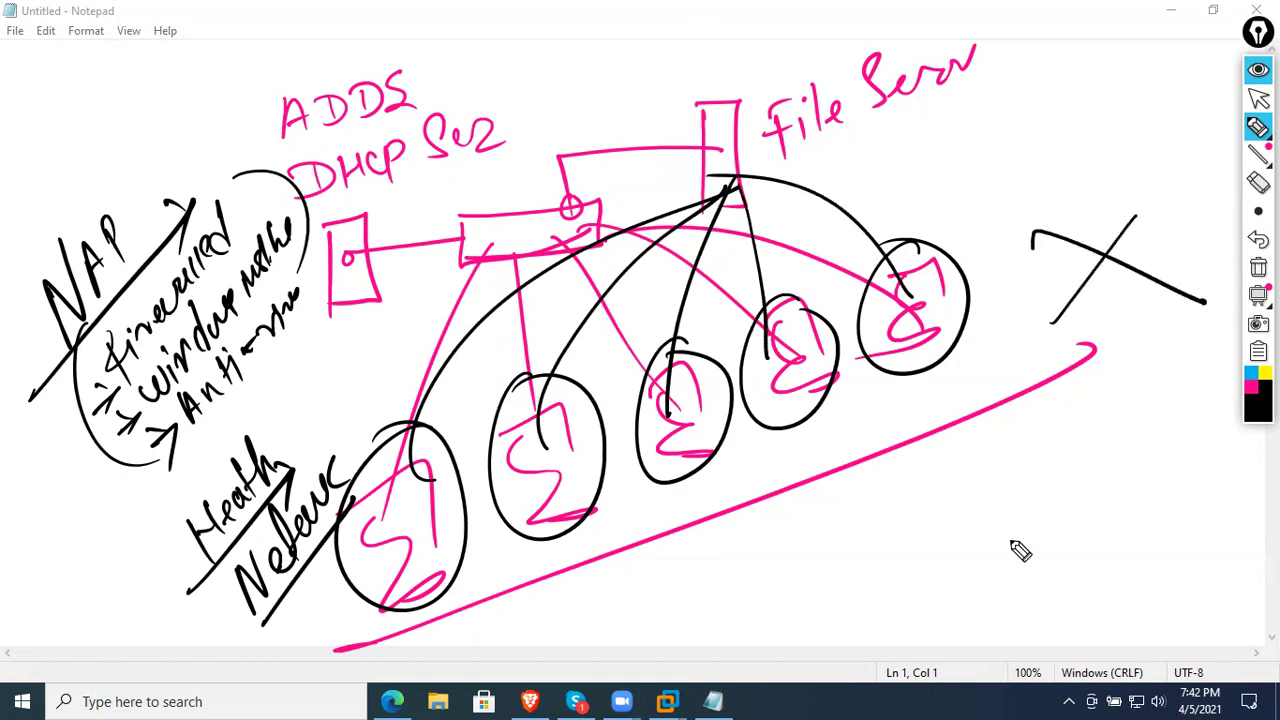
pyautogui.moveTo(122, 194); pyautogui.dragTo(2, 272)
pyautogui.moveTo(13, 388); pyautogui.dragTo(40, 240)
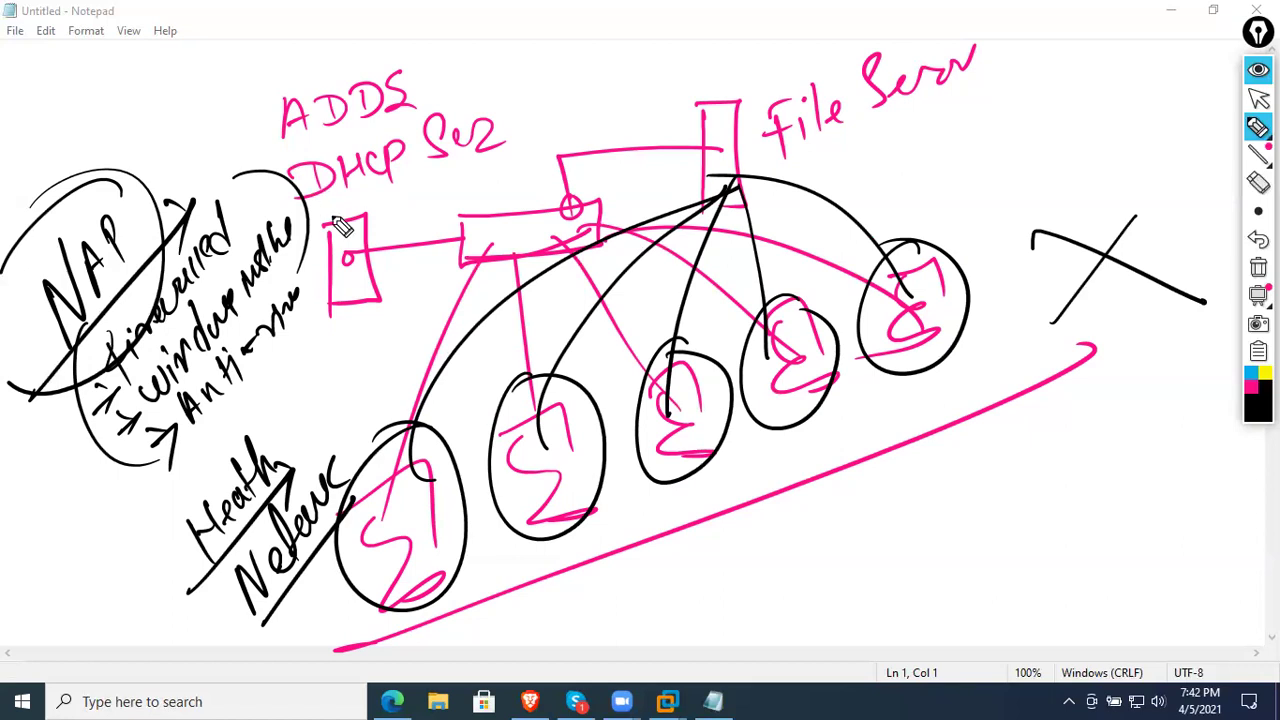
# - Mark the server box with a small circle and write an underlined 'Byond' above the X
pyautogui.moveTo(341, 256); pyautogui.dragTo(346, 262)
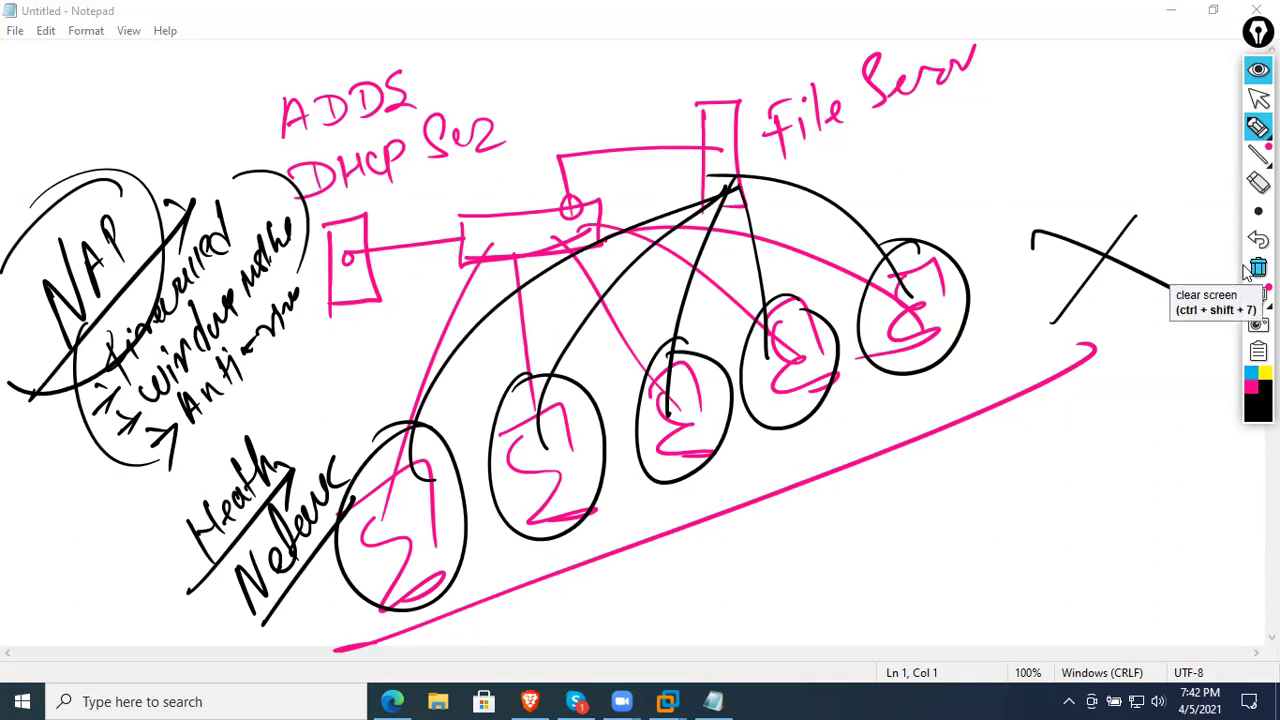
pyautogui.moveTo(1026, 120); pyautogui.dragTo(1034, 180)
pyautogui.moveTo(1068, 128); pyautogui.dragTo(1084, 150)
pyautogui.moveTo(1098, 124)
pyautogui.mouseDown()
pyautogui.moveTo(1090, 182)
pyautogui.moveTo(1140, 126)
pyautogui.moveTo(1211, 97)
pyautogui.moveTo(1196, 150)
pyautogui.mouseUp()
pyautogui.moveTo(996, 210); pyautogui.dragTo(1205, 140)
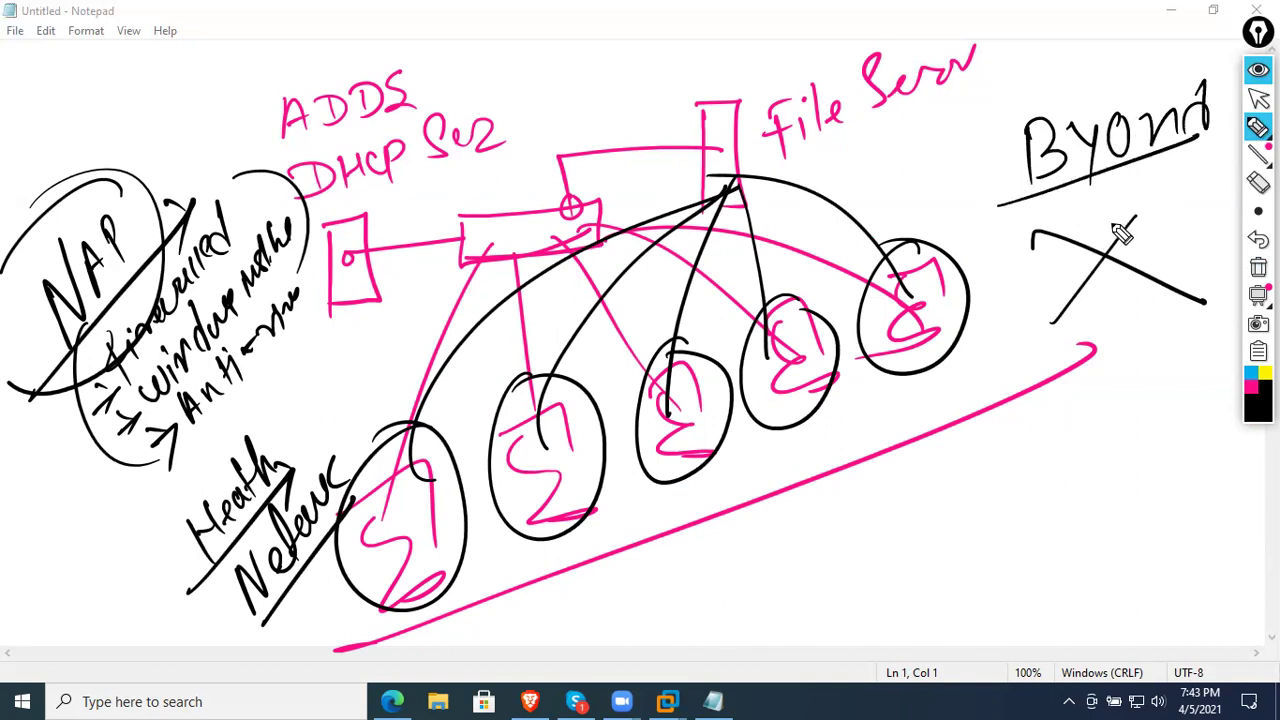
# - Write and underline a second 'Byond' at the lower right
pyautogui.moveTo(1058, 432)
pyautogui.mouseDown()
pyautogui.moveTo(1058, 494)
pyautogui.moveTo(1112, 458)
pyautogui.mouseUp()
pyautogui.moveTo(1134, 430); pyautogui.dragTo(1128, 494)
pyautogui.click(1158, 426)
pyautogui.moveTo(1178, 436); pyautogui.dragTo(1206, 466)
pyautogui.moveTo(1216, 390); pyautogui.dragTo(1212, 466)
pyautogui.moveTo(1008, 532); pyautogui.dragTo(1215, 480)
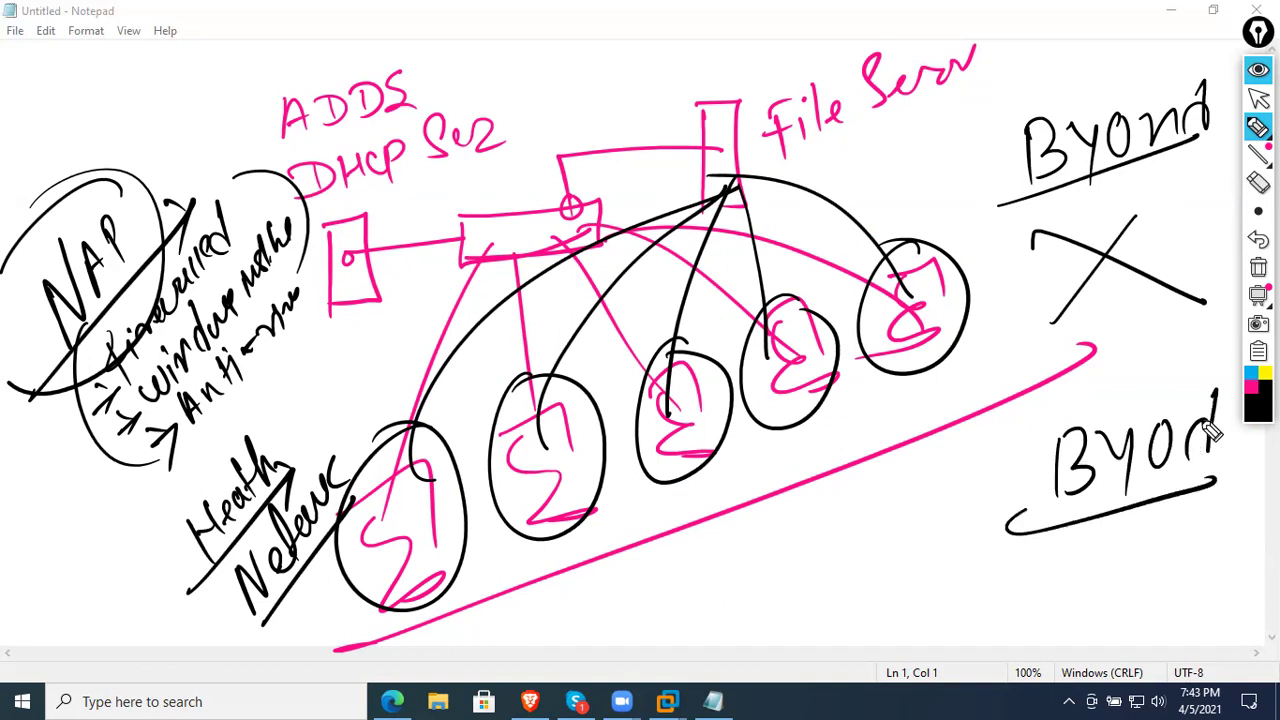
# - Switch the pen to blue, write an underlined label and draw a circled device box
pyautogui.click(1250, 393)
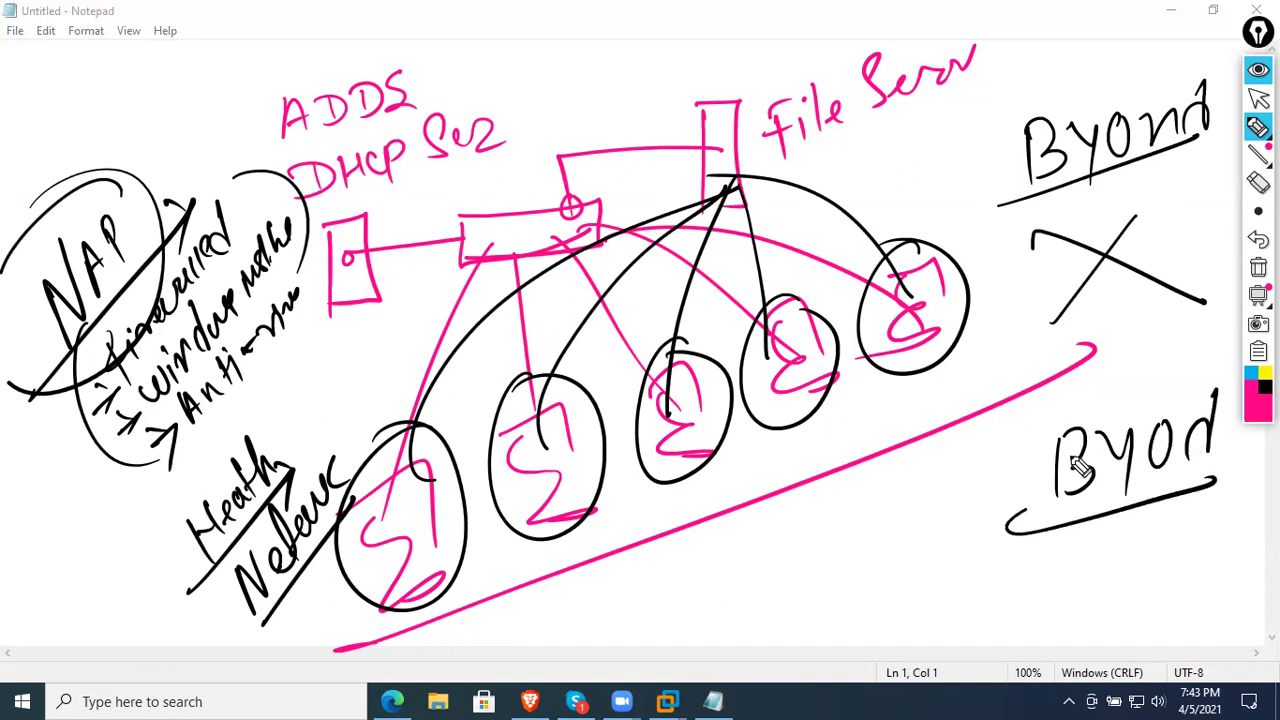
pyautogui.click(1251, 373)
pyautogui.moveTo(714, 584)
pyautogui.mouseDown()
pyautogui.moveTo(766, 560)
pyautogui.moveTo(780, 578)
pyautogui.moveTo(826, 566)
pyautogui.moveTo(845, 585)
pyautogui.mouseUp()
pyautogui.moveTo(744, 630); pyautogui.dragTo(838, 578)
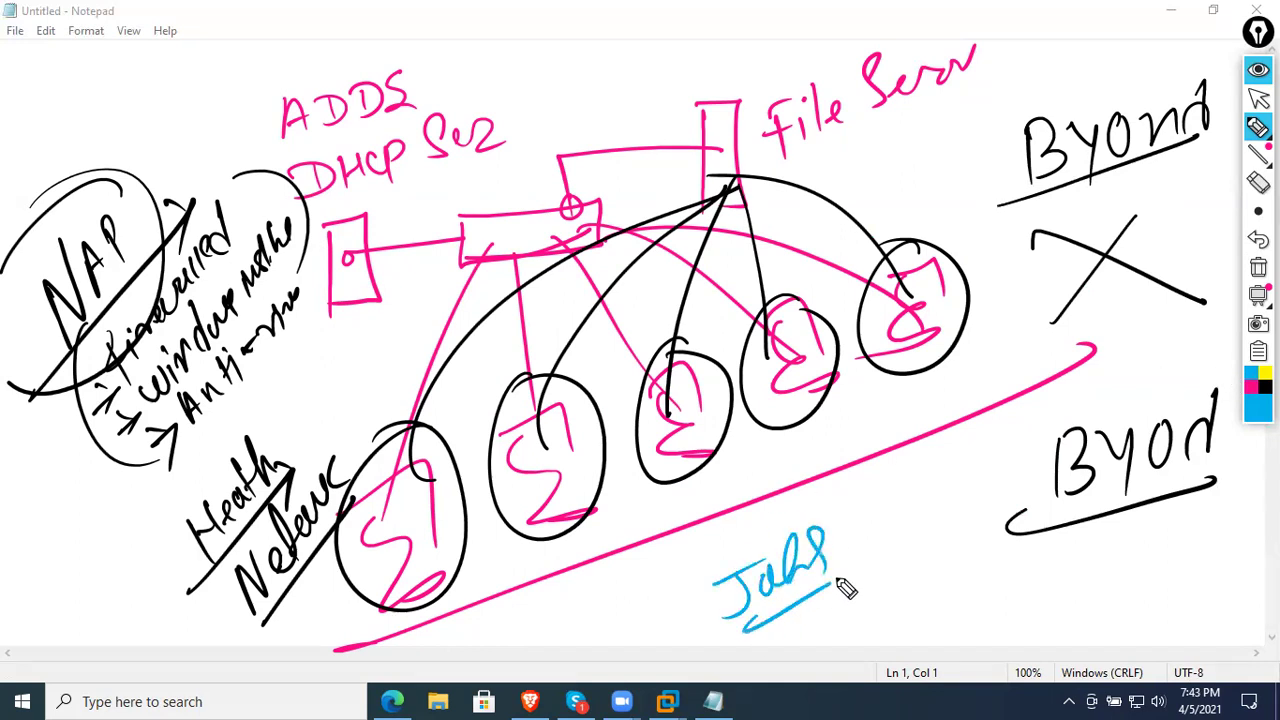
pyautogui.moveTo(908, 510)
pyautogui.mouseDown()
pyautogui.moveTo(978, 552)
pyautogui.moveTo(978, 566)
pyautogui.moveTo(980, 530)
pyautogui.mouseUp()
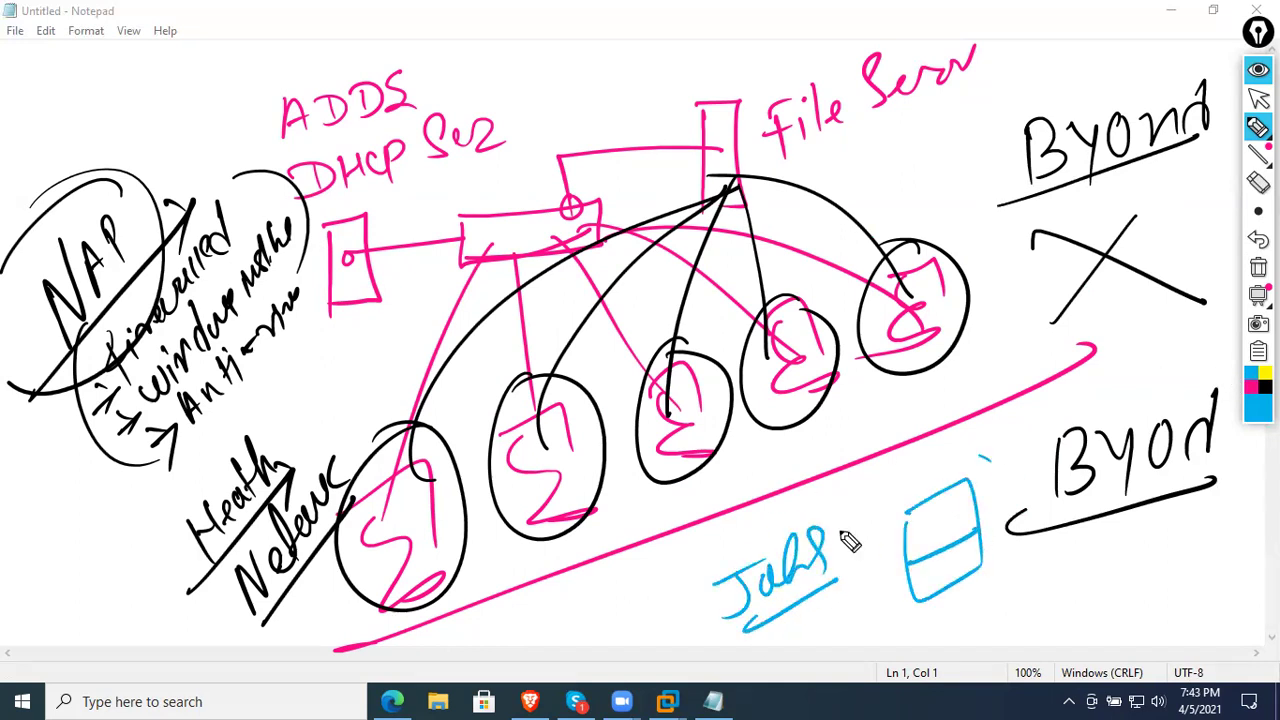
pyautogui.moveTo(846, 531); pyautogui.dragTo(905, 458)
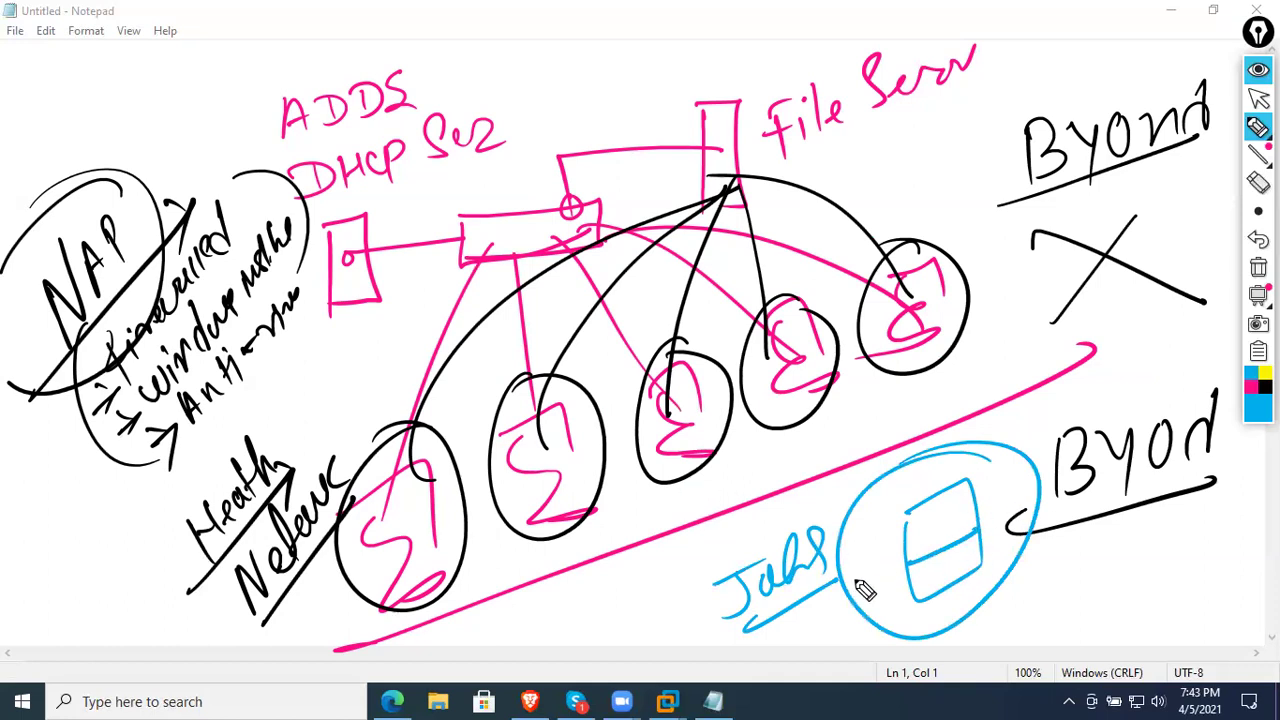
pyautogui.moveTo(903, 590); pyautogui.dragTo(905, 596)
# - Draw blue lines linking the device to the switch and the ADDS/DHCP server
pyautogui.moveTo(904, 584); pyautogui.dragTo(572, 244)
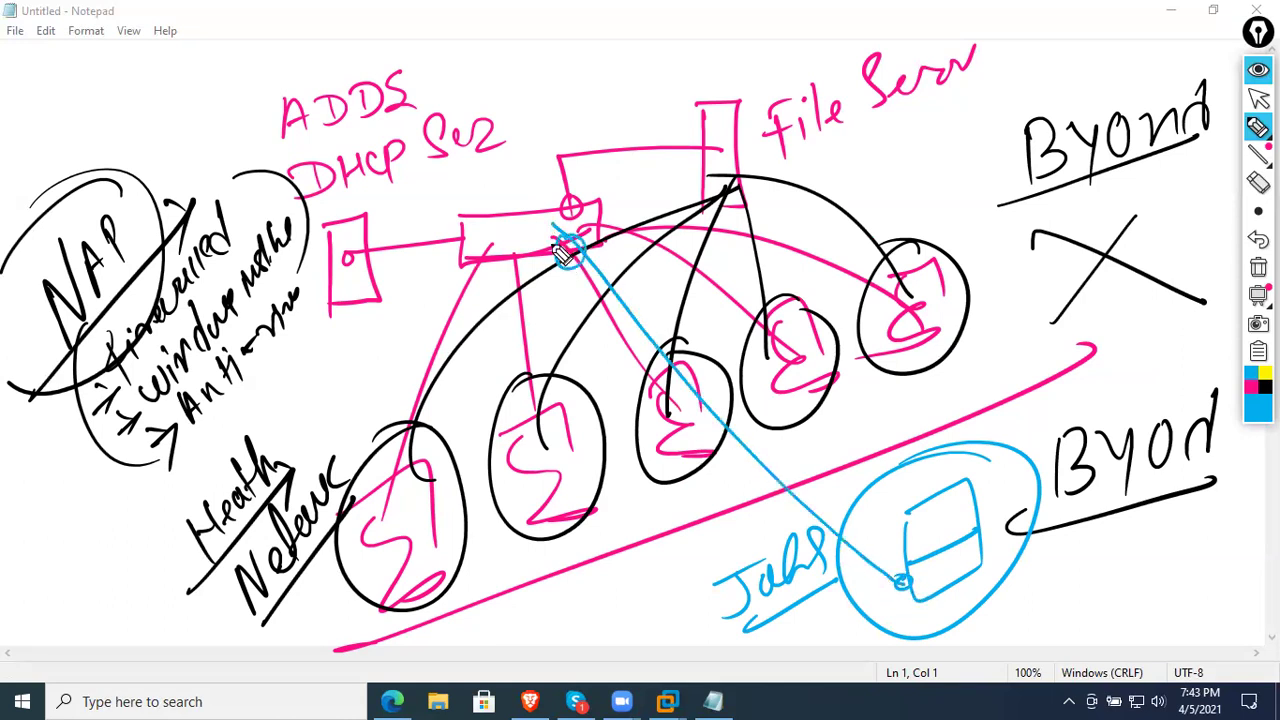
pyautogui.moveTo(400, 206)
pyautogui.mouseDown()
pyautogui.moveTo(400, 349)
pyautogui.moveTo(394, 280)
pyautogui.moveTo(928, 628)
pyautogui.mouseUp()
pyautogui.moveTo(410, 250); pyautogui.dragTo(960, 590)
pyautogui.moveTo(372, 262)
pyautogui.mouseDown()
pyautogui.moveTo(515, 308)
pyautogui.moveTo(920, 560)
pyautogui.moveTo(966, 540)
pyautogui.mouseUp()
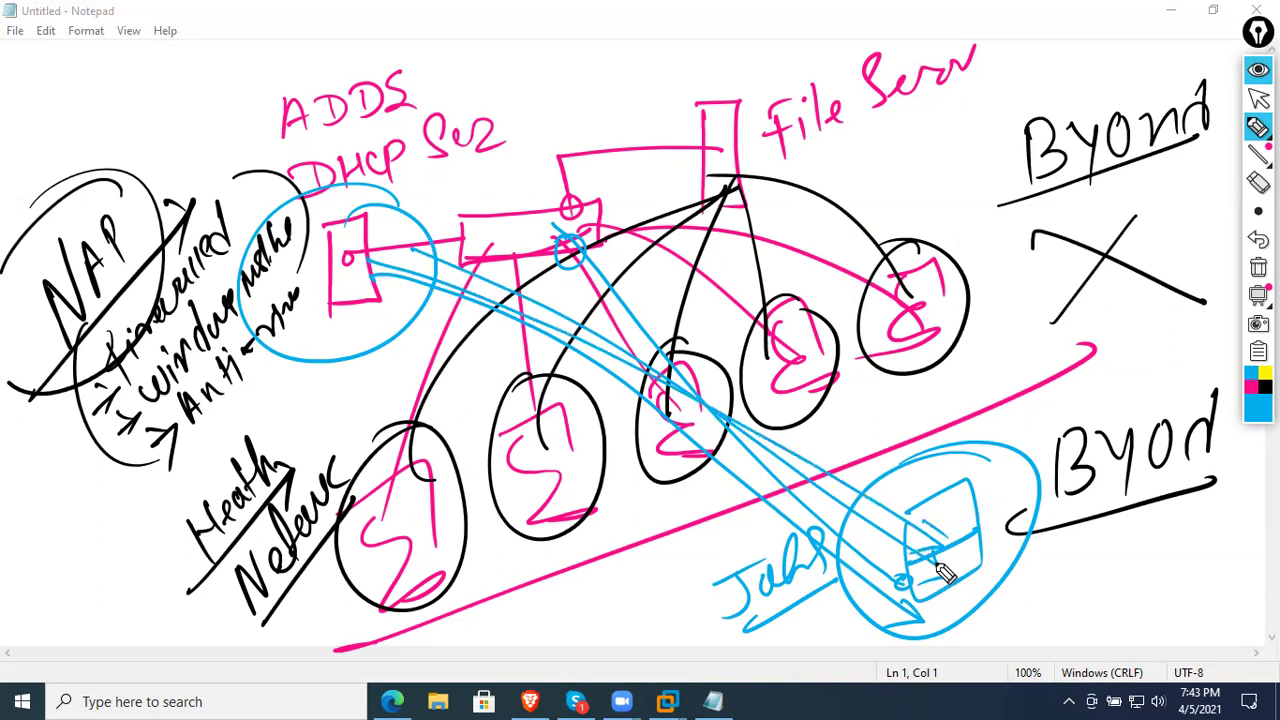
pyautogui.moveTo(905, 585); pyautogui.dragTo(490, 198)
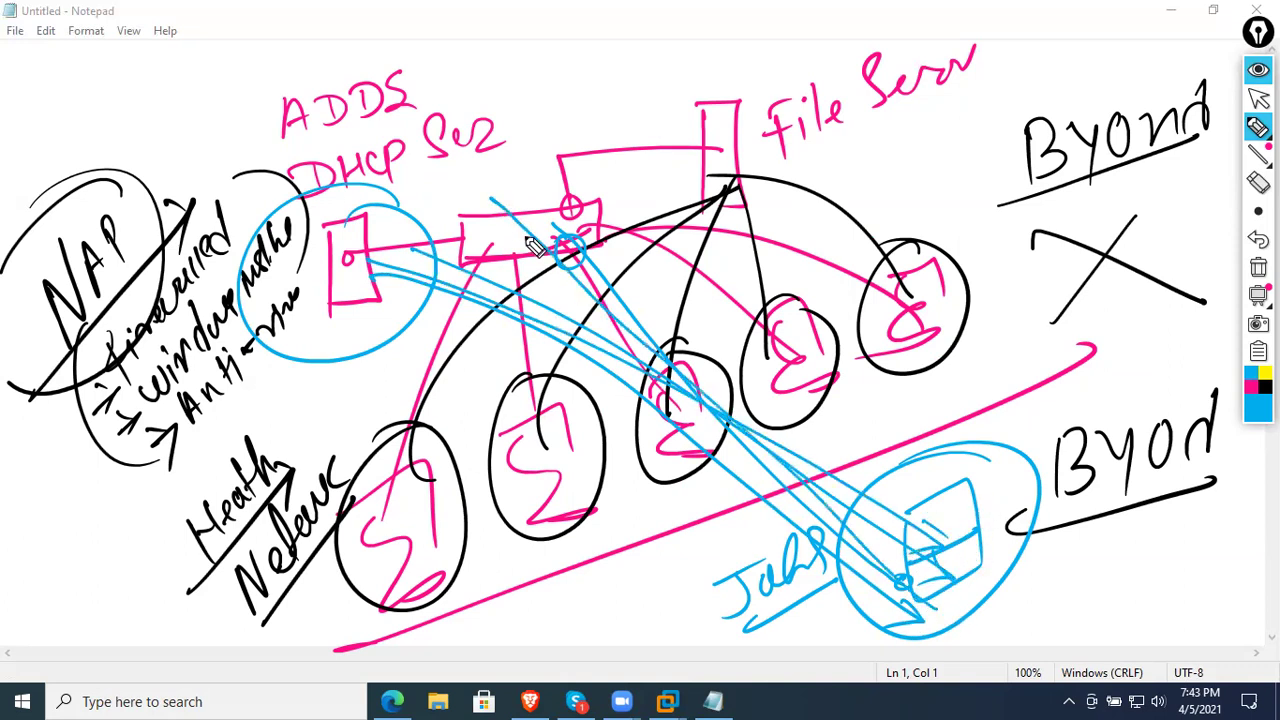
# - Sweep blue arcs from the lower 'Byond' into the device
pyautogui.moveTo(1166, 628); pyautogui.dragTo(962, 548)
pyautogui.moveTo(1222, 596)
pyautogui.mouseDown()
pyautogui.moveTo(1054, 472)
pyautogui.moveTo(986, 471)
pyautogui.mouseUp()
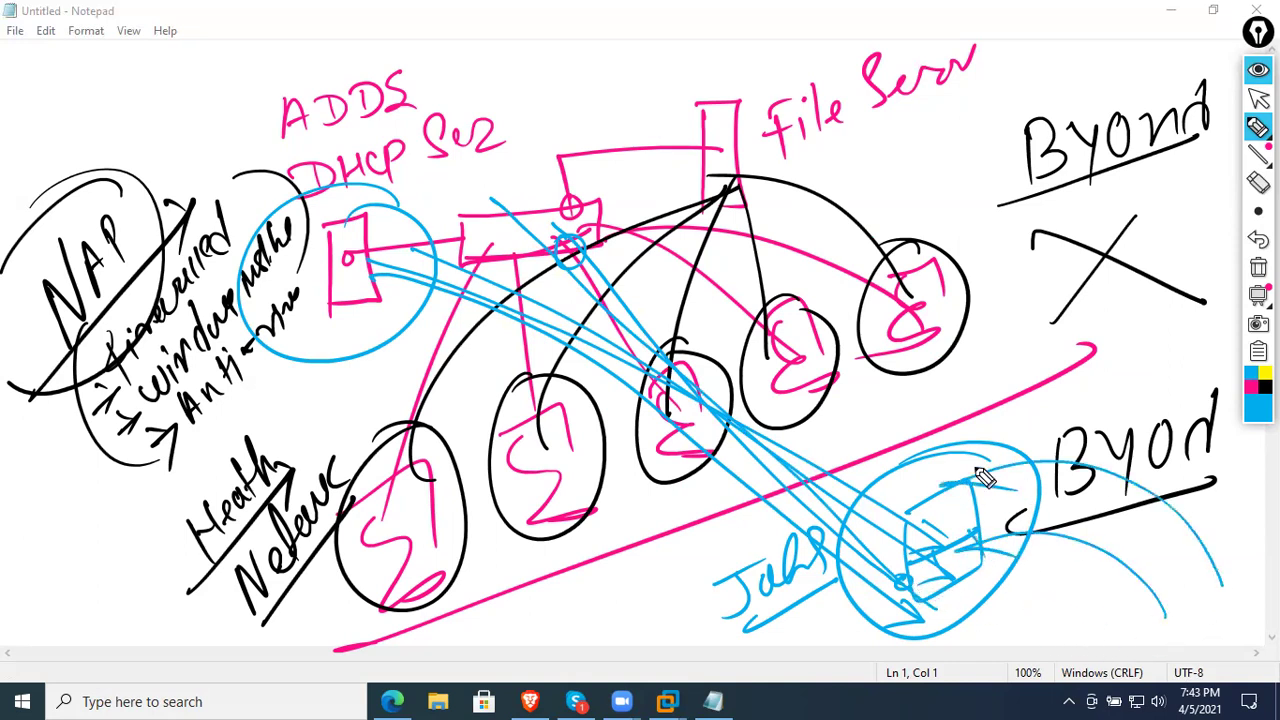
pyautogui.moveTo(1212, 602); pyautogui.dragTo(962, 512)
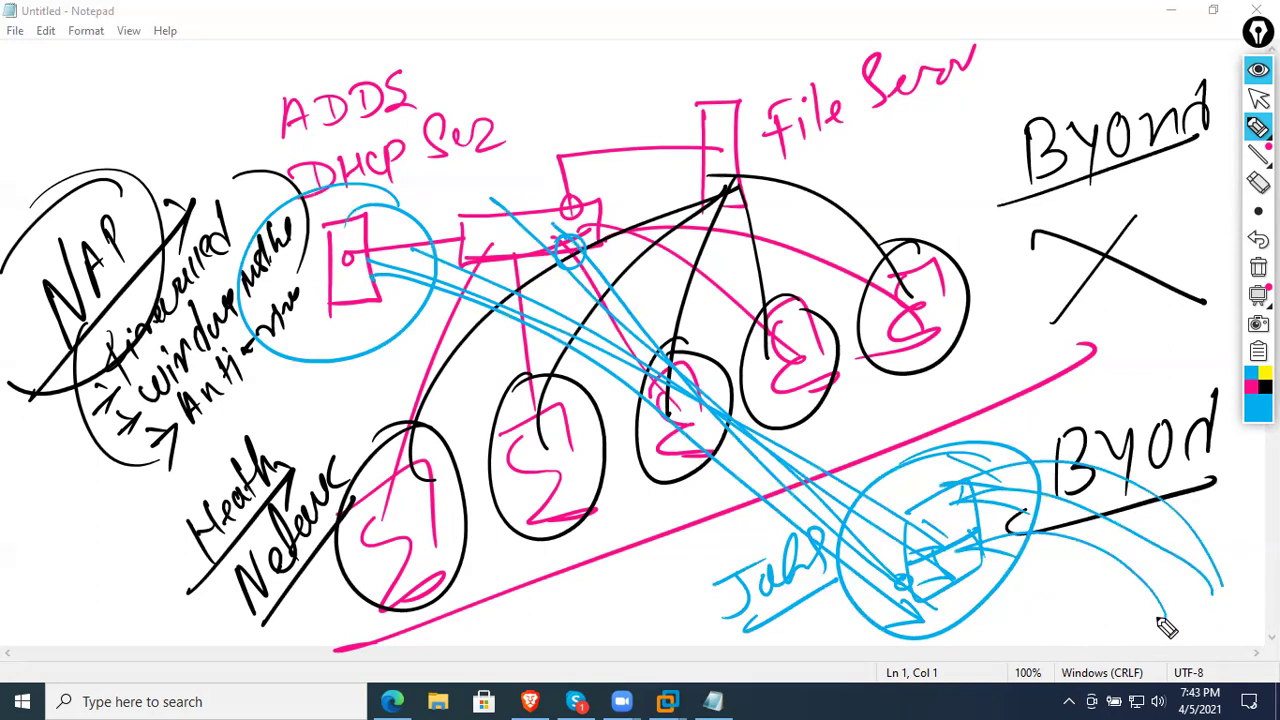
pyautogui.moveTo(1151, 629); pyautogui.dragTo(952, 566)
pyautogui.moveTo(1206, 603)
pyautogui.mouseDown()
pyautogui.moveTo(1063, 531)
pyautogui.moveTo(982, 540)
pyautogui.mouseUp()
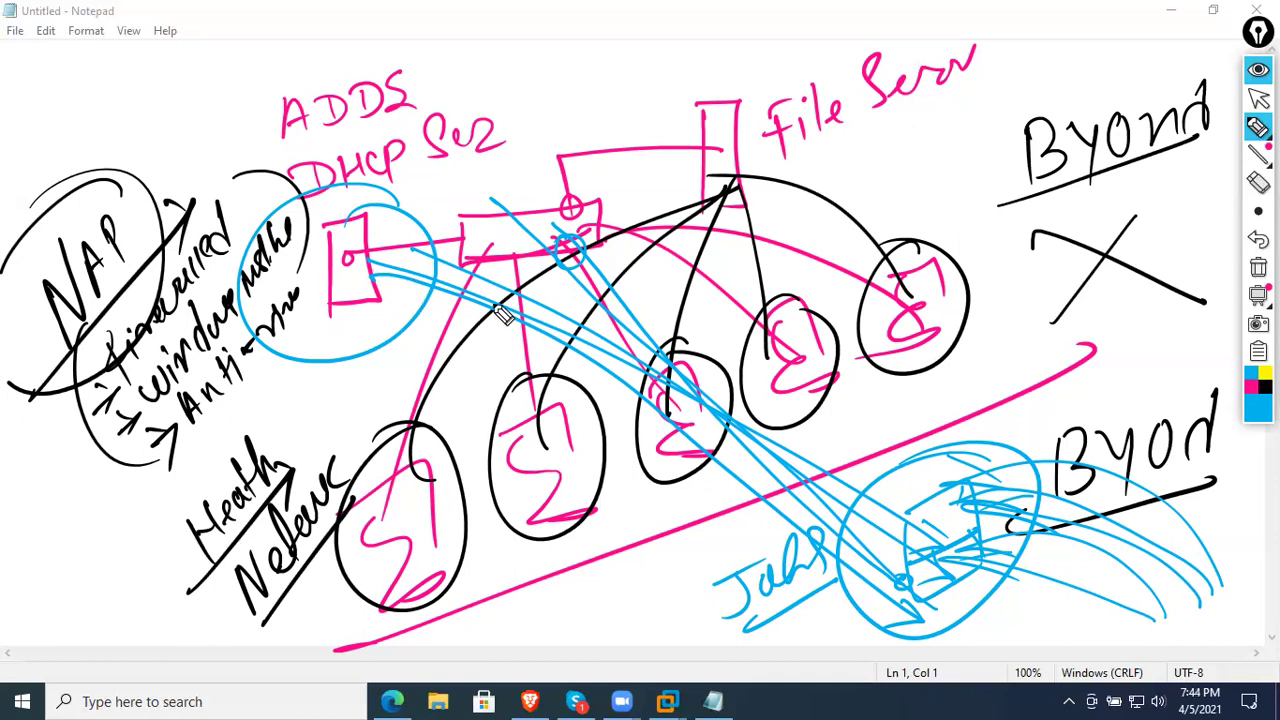
# - Clear the annotations, minimize Notepad and dismiss the Windows 7 installation error
pyautogui.click(1258, 267)
pyautogui.click(1258, 108)
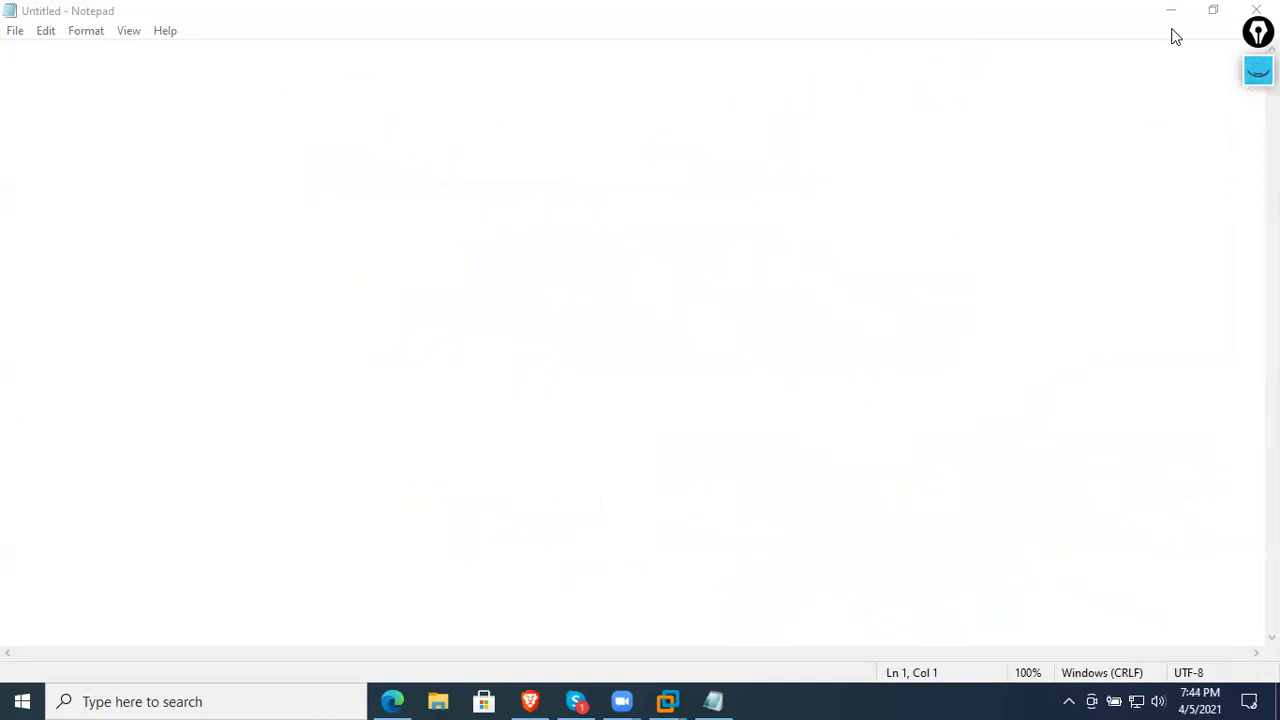
pyautogui.click(1171, 10)
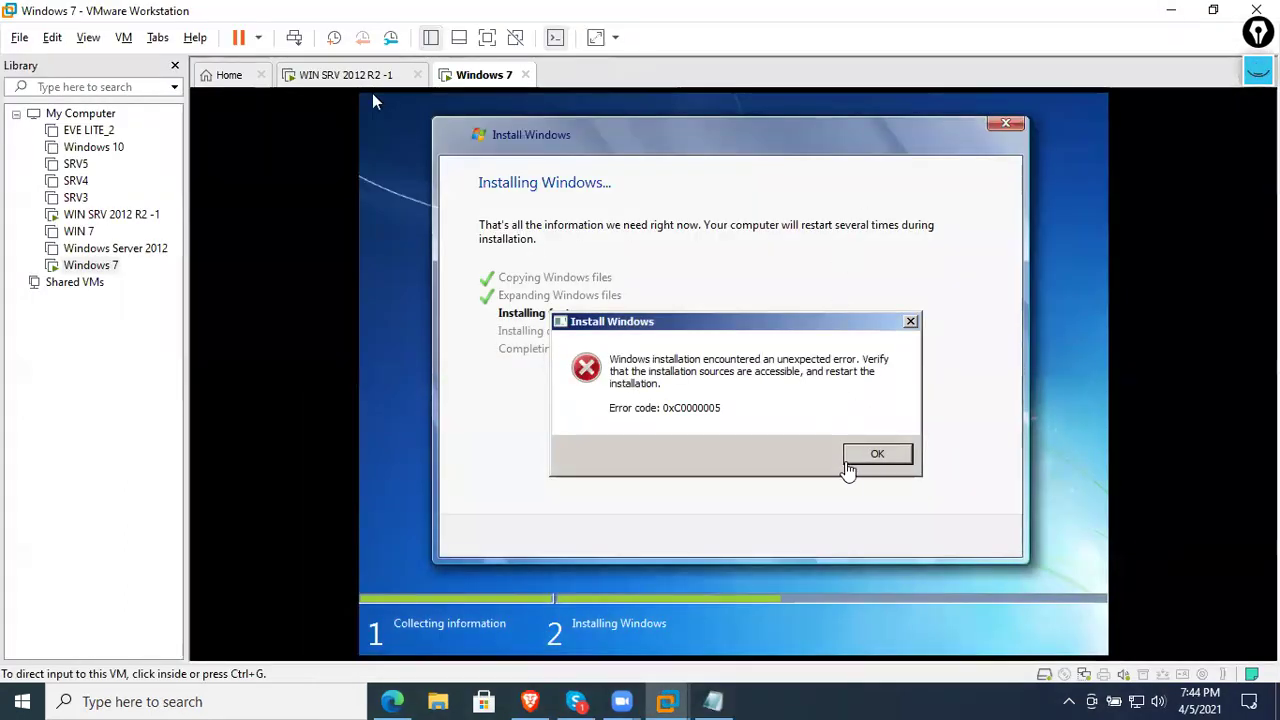
pyautogui.click(855, 458)
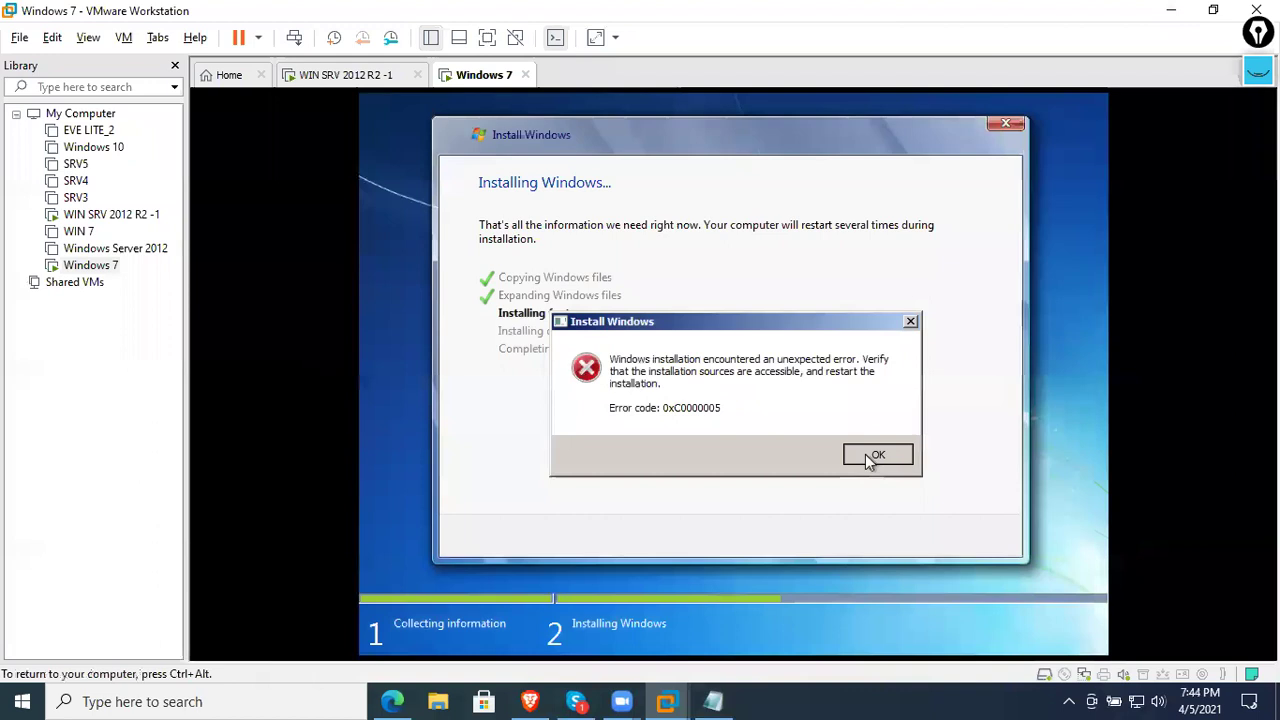
pyautogui.click(868, 458)
# - Power off the Windows 7 virtual machine from its tab menu
pyautogui.hotkey('ctrl', 'alt')
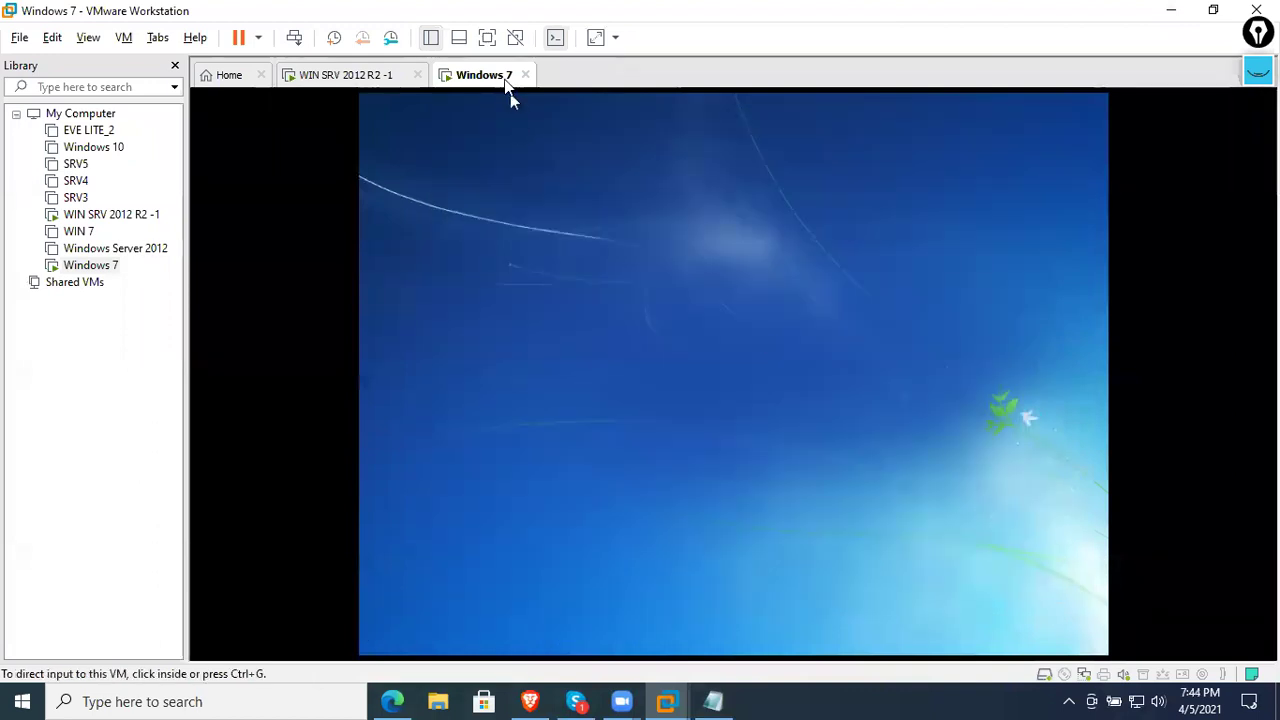
pyautogui.rightClick(507, 80)
pyautogui.moveTo(686, 131)
pyautogui.click(780, 228)
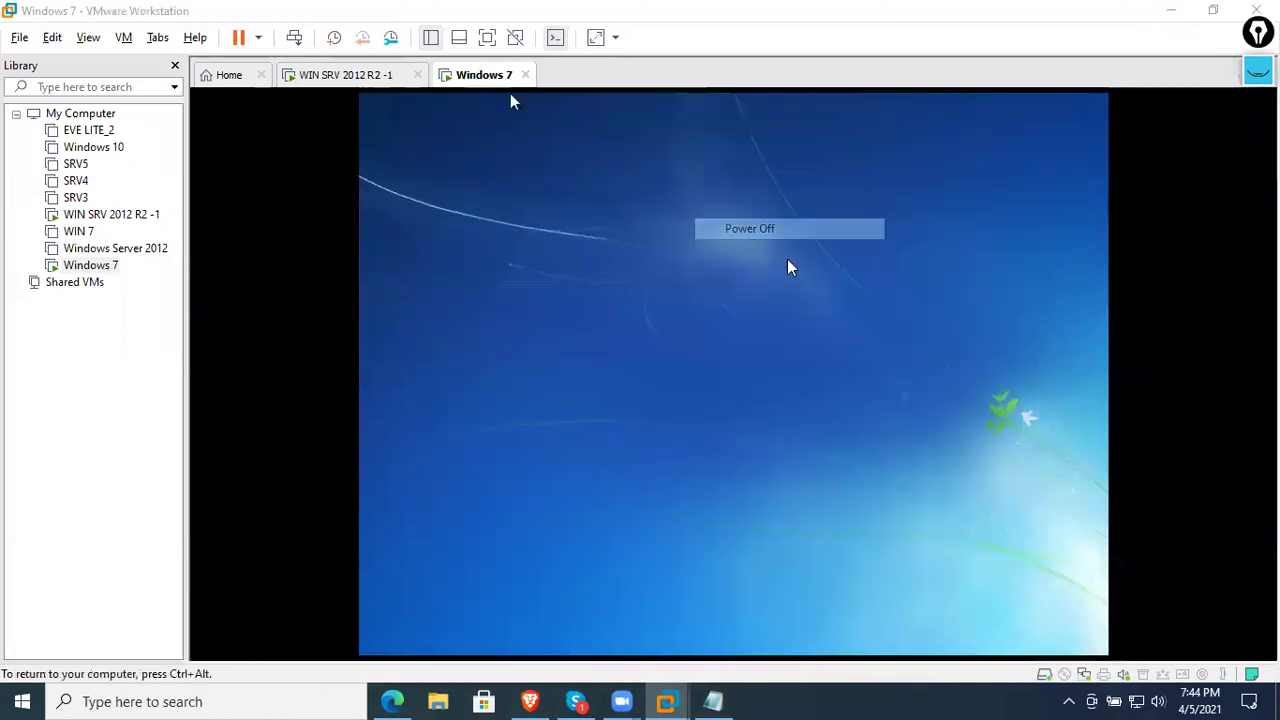
pyautogui.click(678, 401)
# - On WIN SRV 2012 R2 -1, start the Add Roles and Features wizard and reach role selection
pyautogui.click(368, 80)
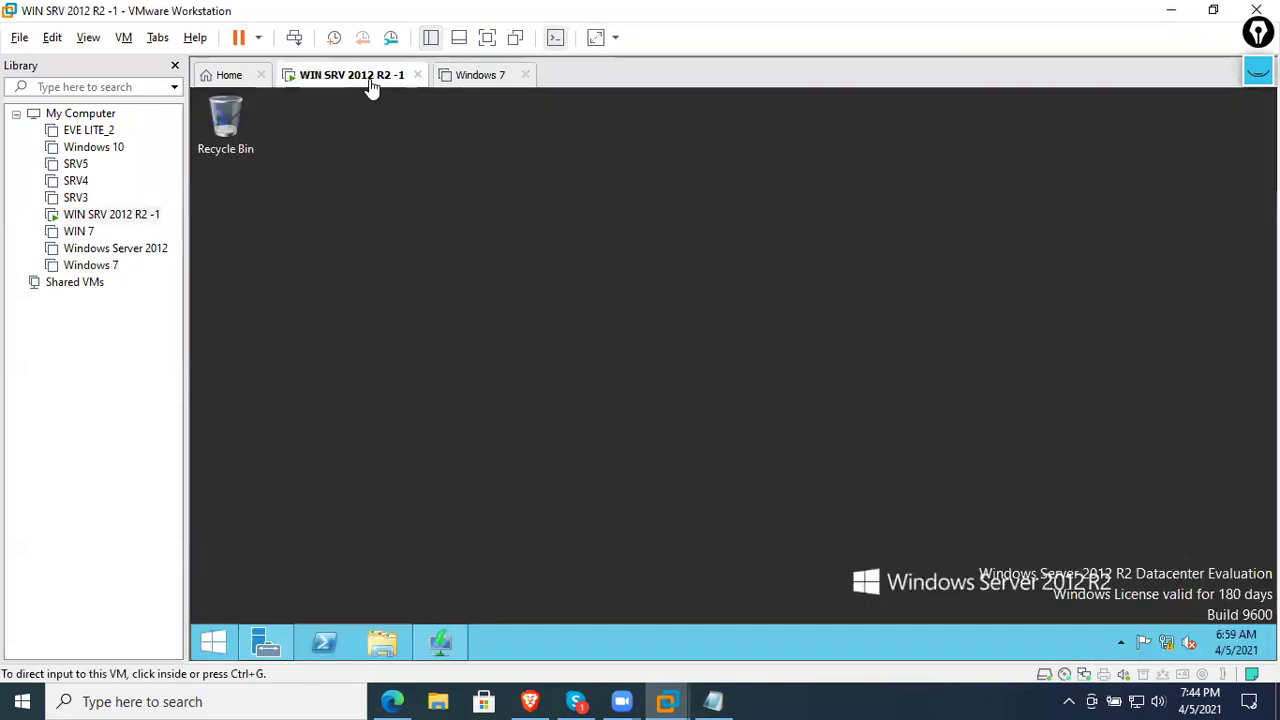
pyautogui.click(442, 642)
pyautogui.click(263, 643)
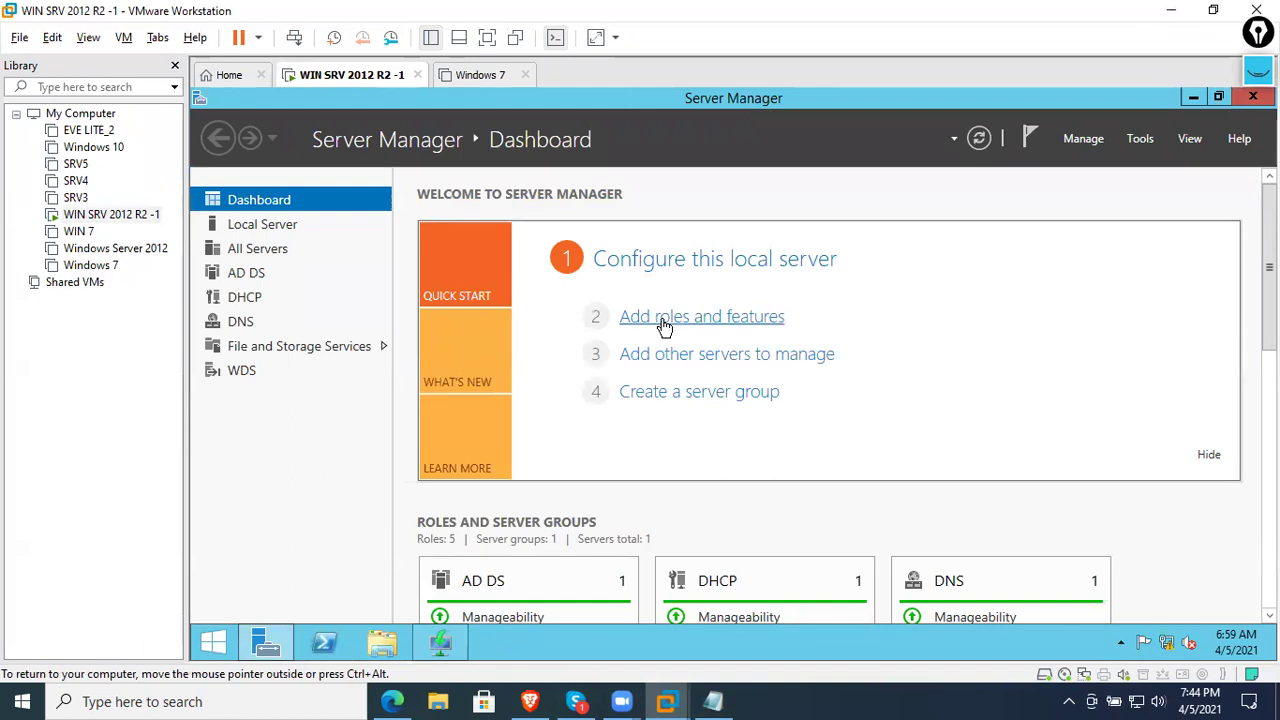
pyautogui.click(664, 318)
pyautogui.click(991, 222)
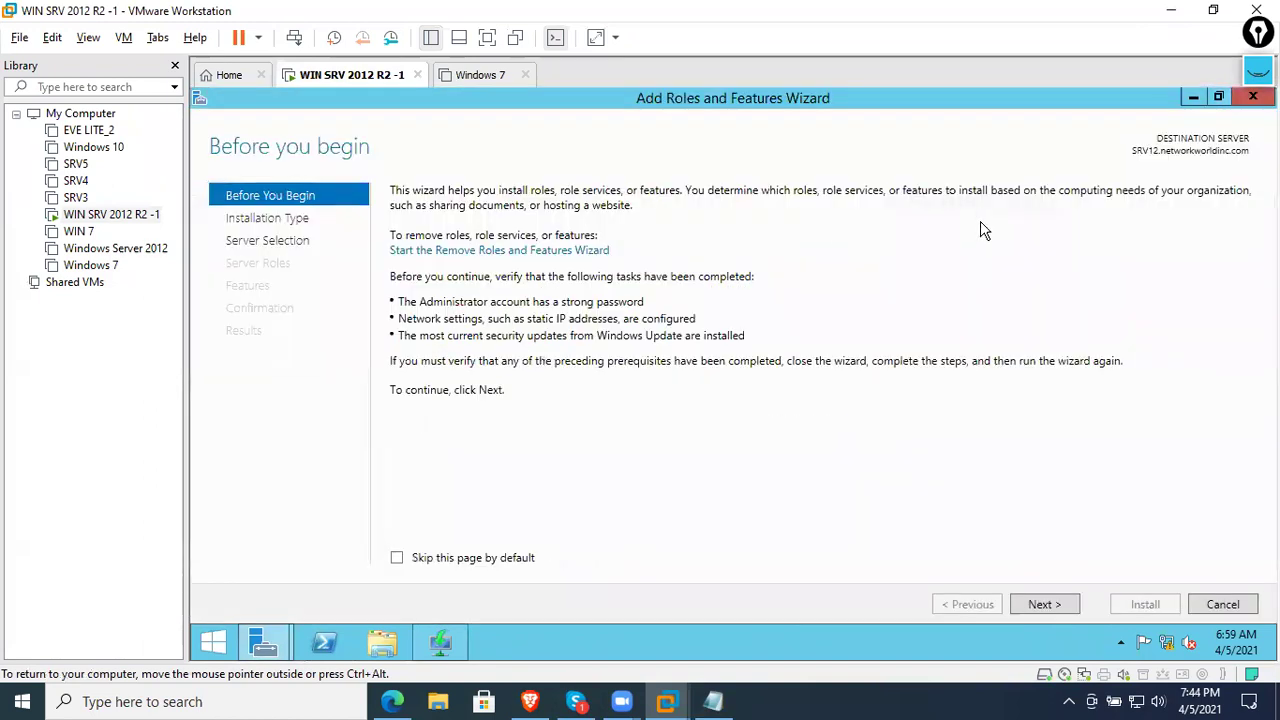
pyautogui.click(1043, 605)
pyautogui.click(1043, 605)
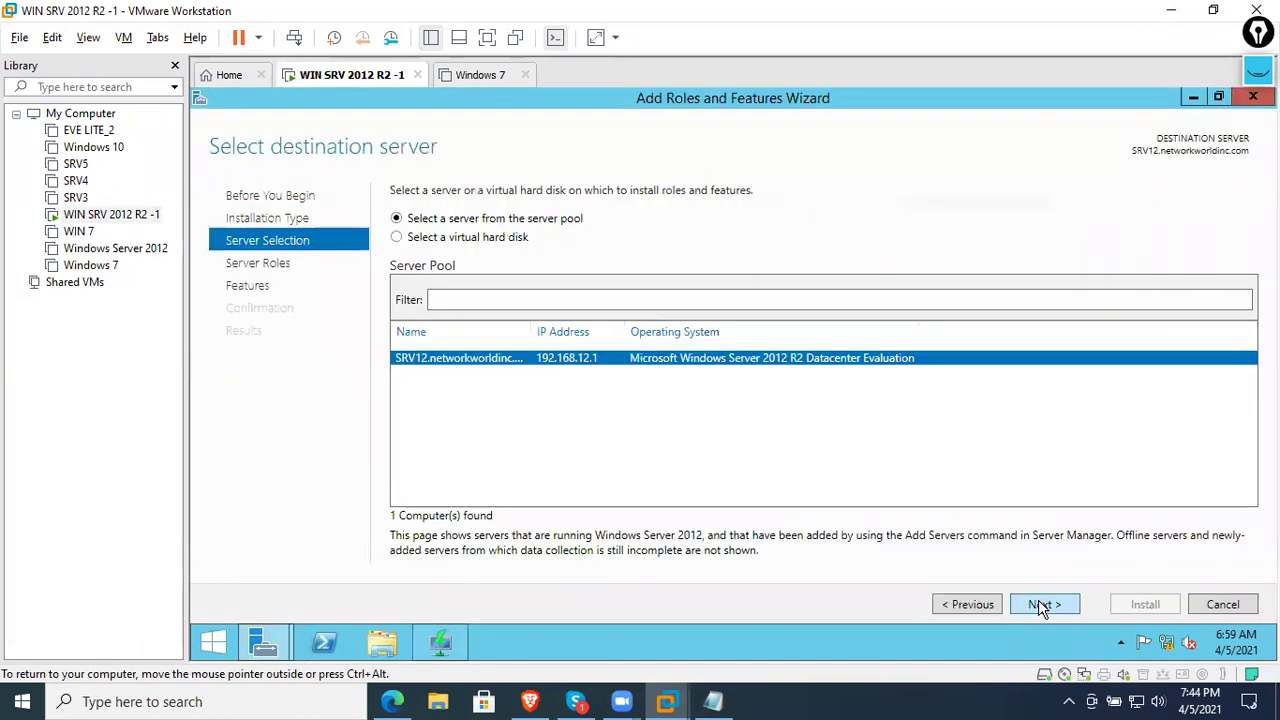
pyautogui.click(1041, 607)
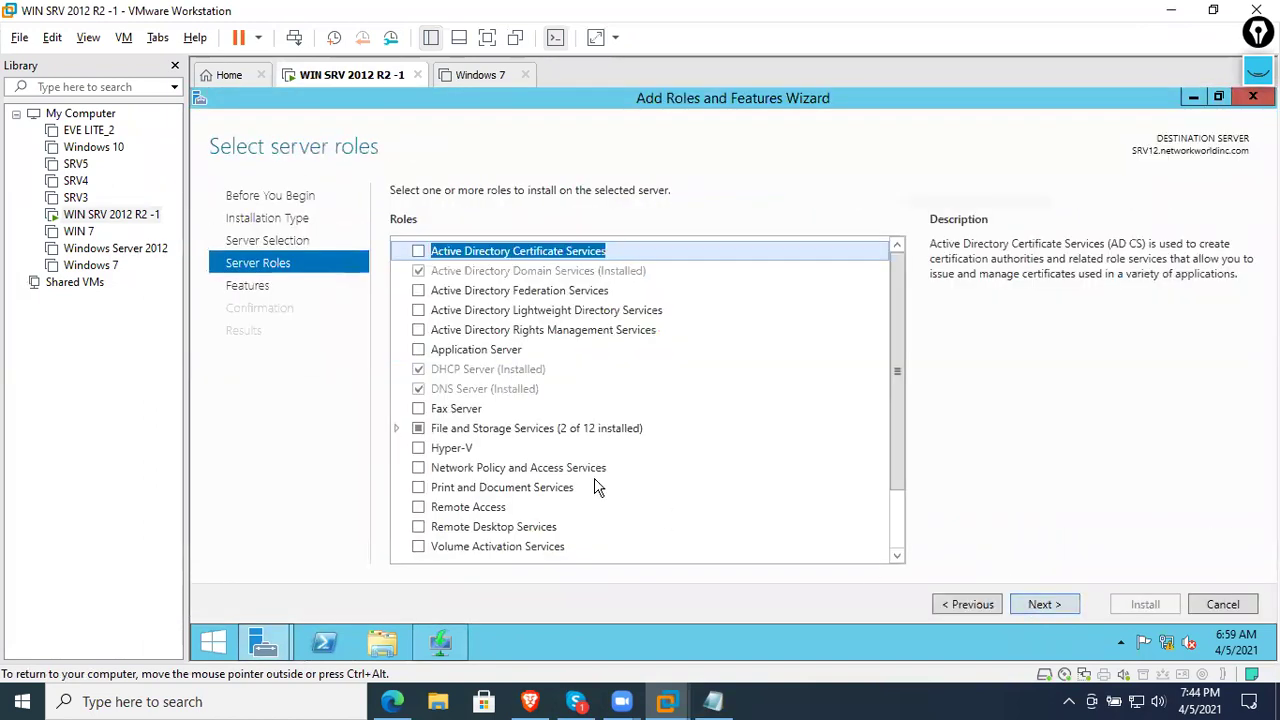
# - Select Network Policy and Access Services with its management features and install it
pyautogui.click(514, 469)
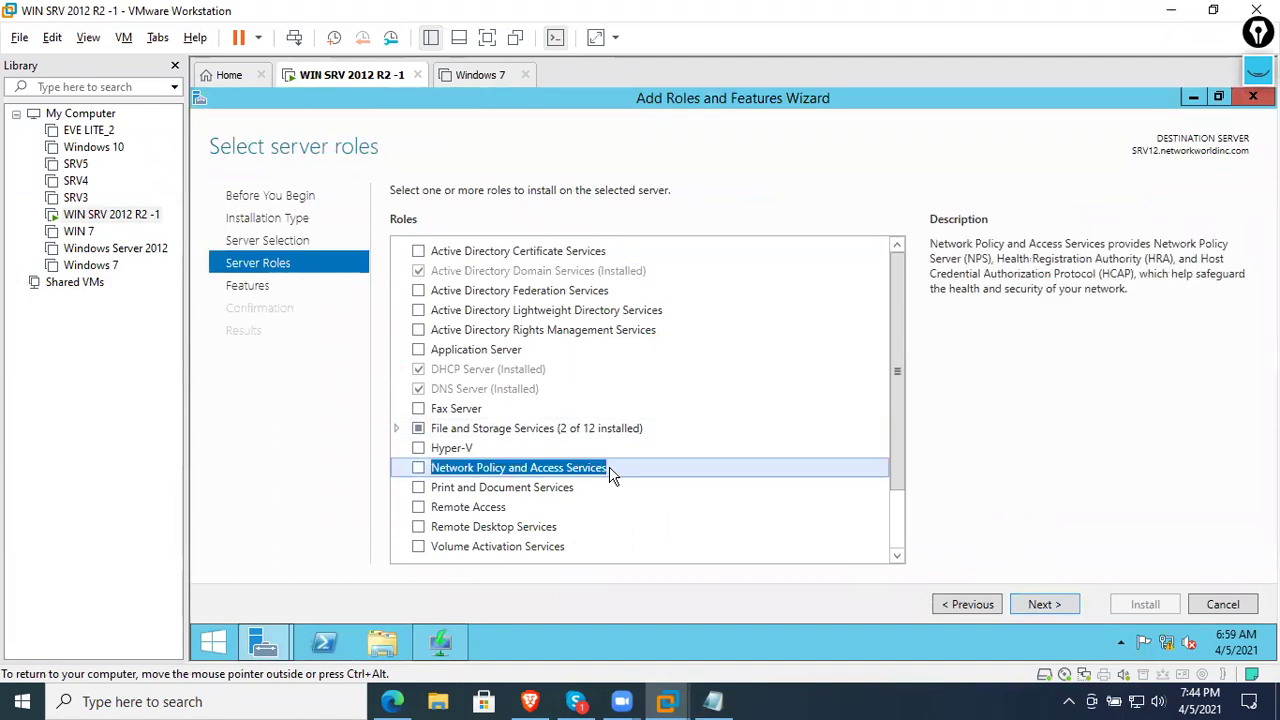
pyautogui.click(418, 467)
pyautogui.click(786, 518)
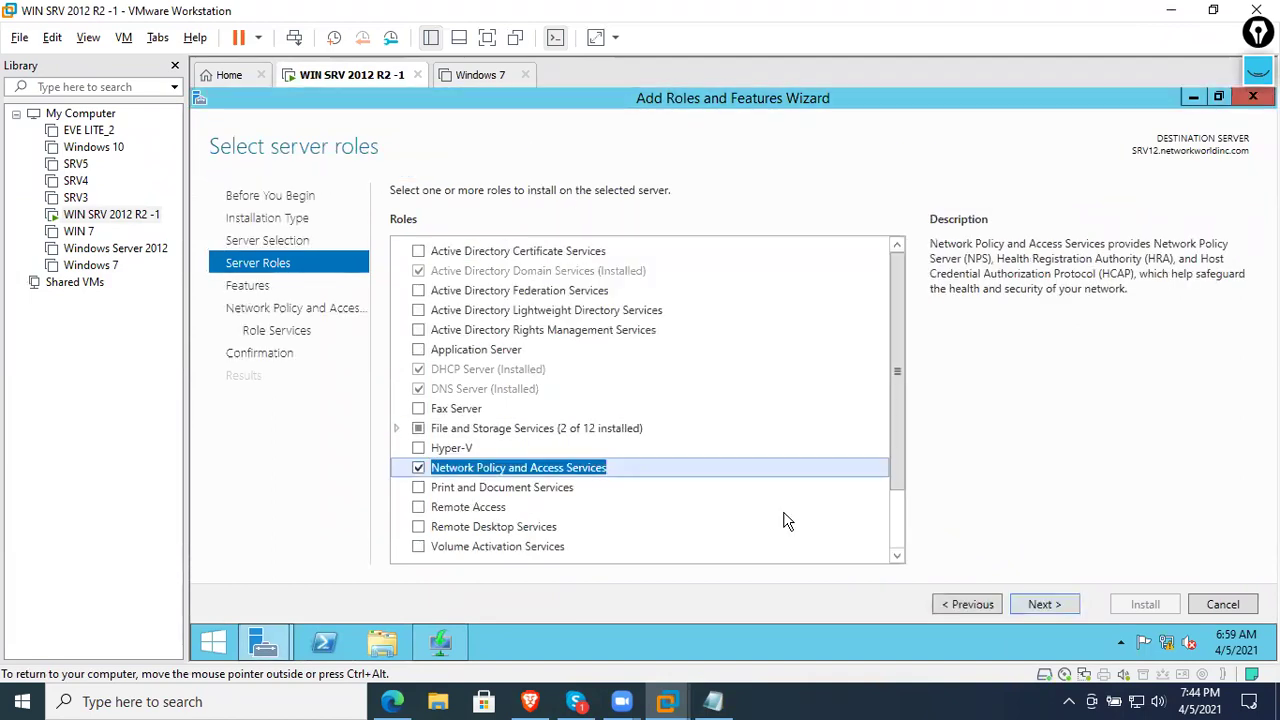
pyautogui.click(1056, 598)
pyautogui.click(1053, 605)
pyautogui.click(1052, 606)
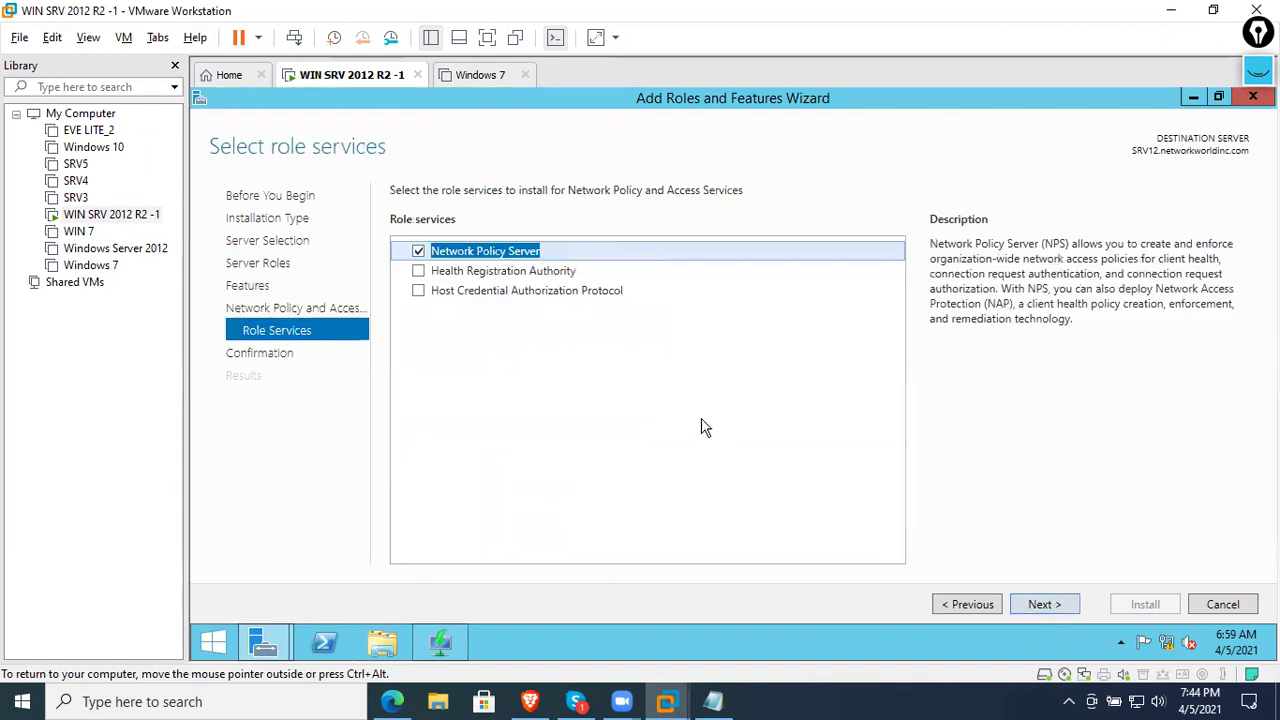
pyautogui.click(1065, 606)
pyautogui.click(1125, 605)
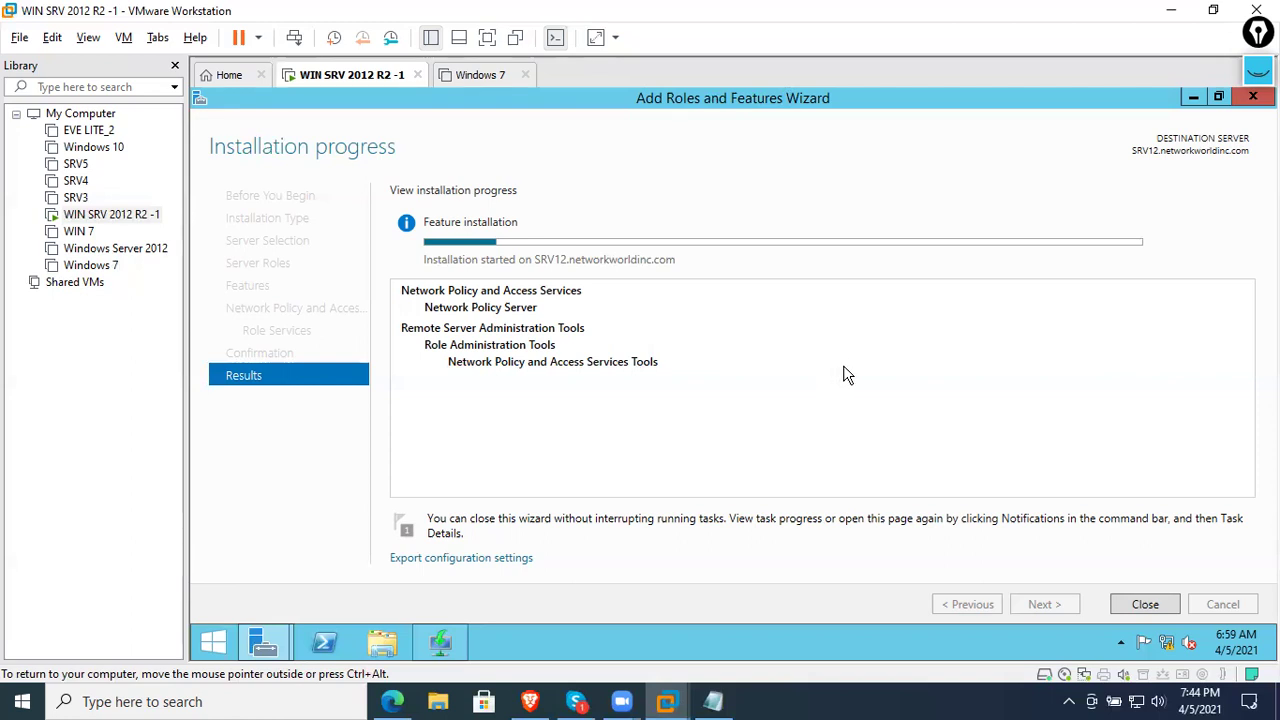
# - Glance at the Windows 7 tab, then close the finished installation wizard
pyautogui.click(484, 77)
pyautogui.click(524, 77)
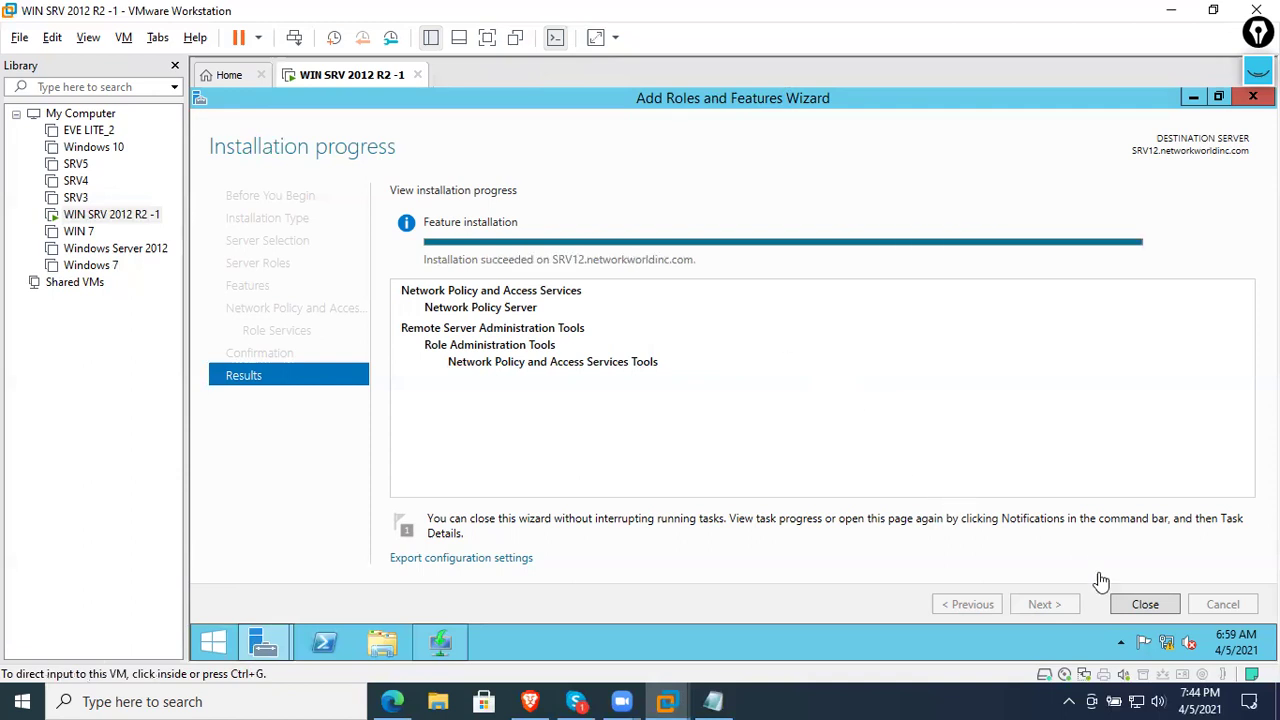
pyautogui.click(1138, 608)
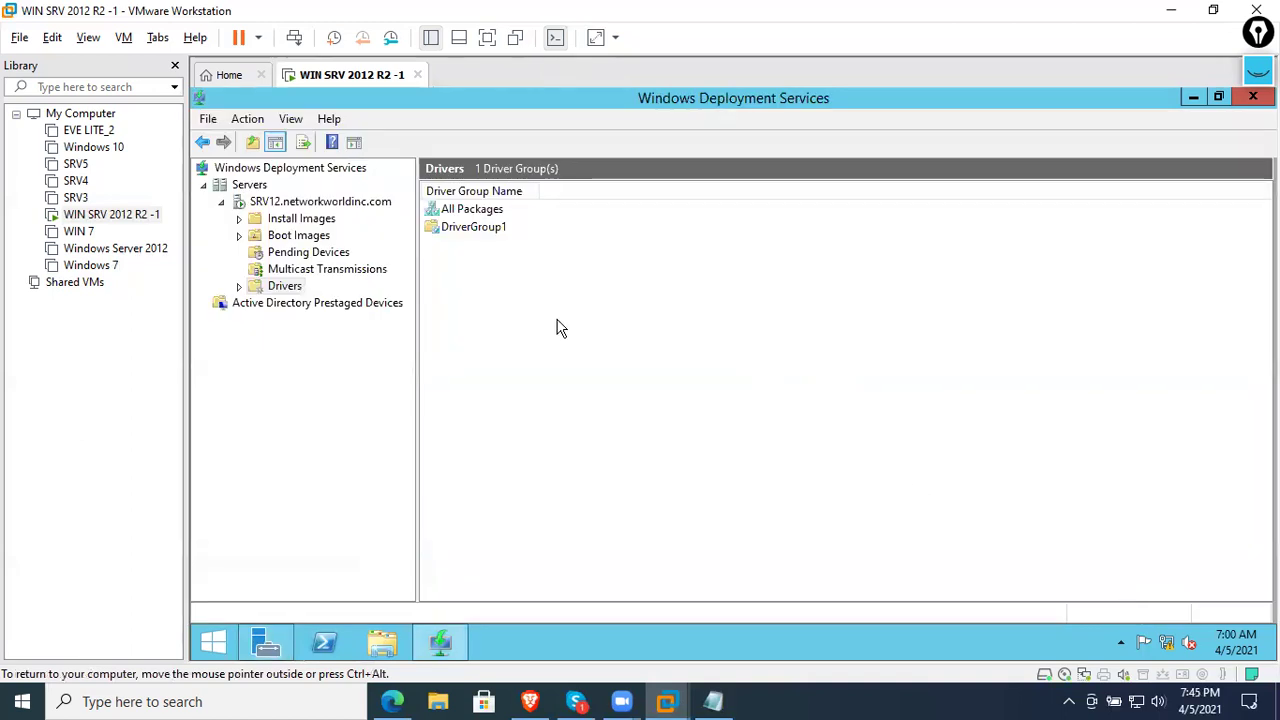
# - Minimize Windows Deployment Services and power on the WIN 7 virtual machine
pyautogui.click(455, 650)
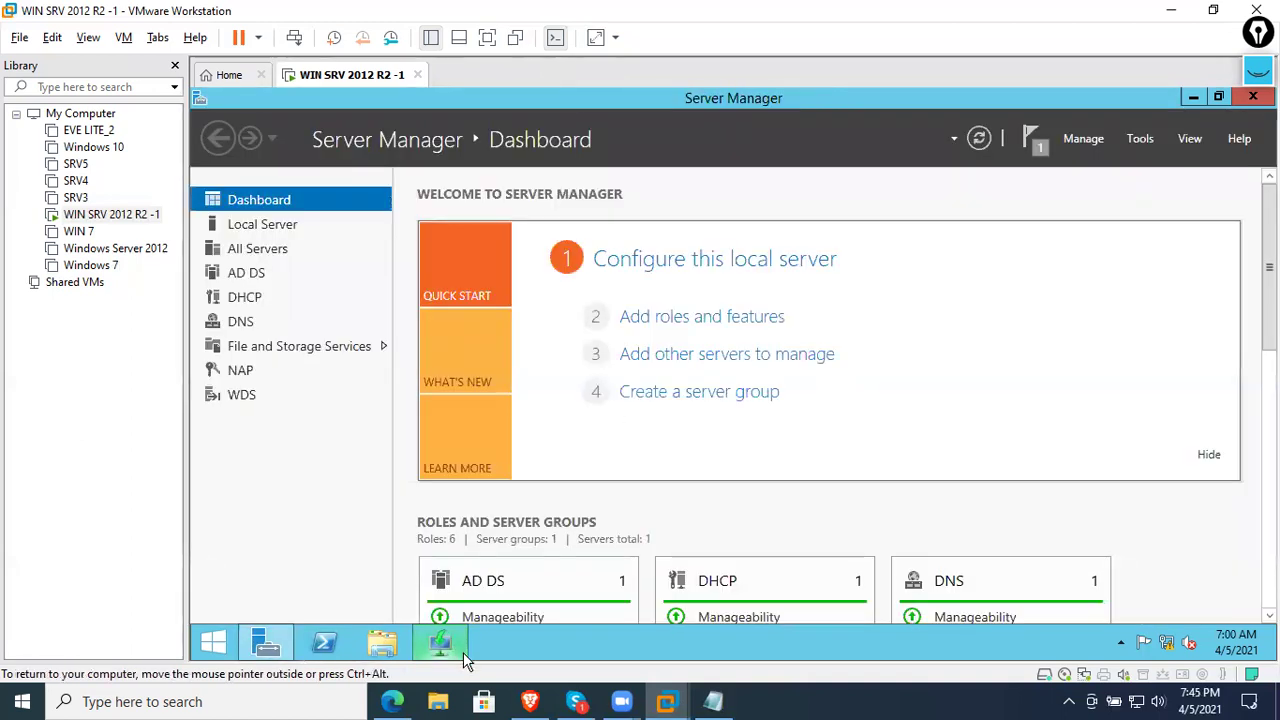
pyautogui.click(460, 650)
pyautogui.click(460, 650)
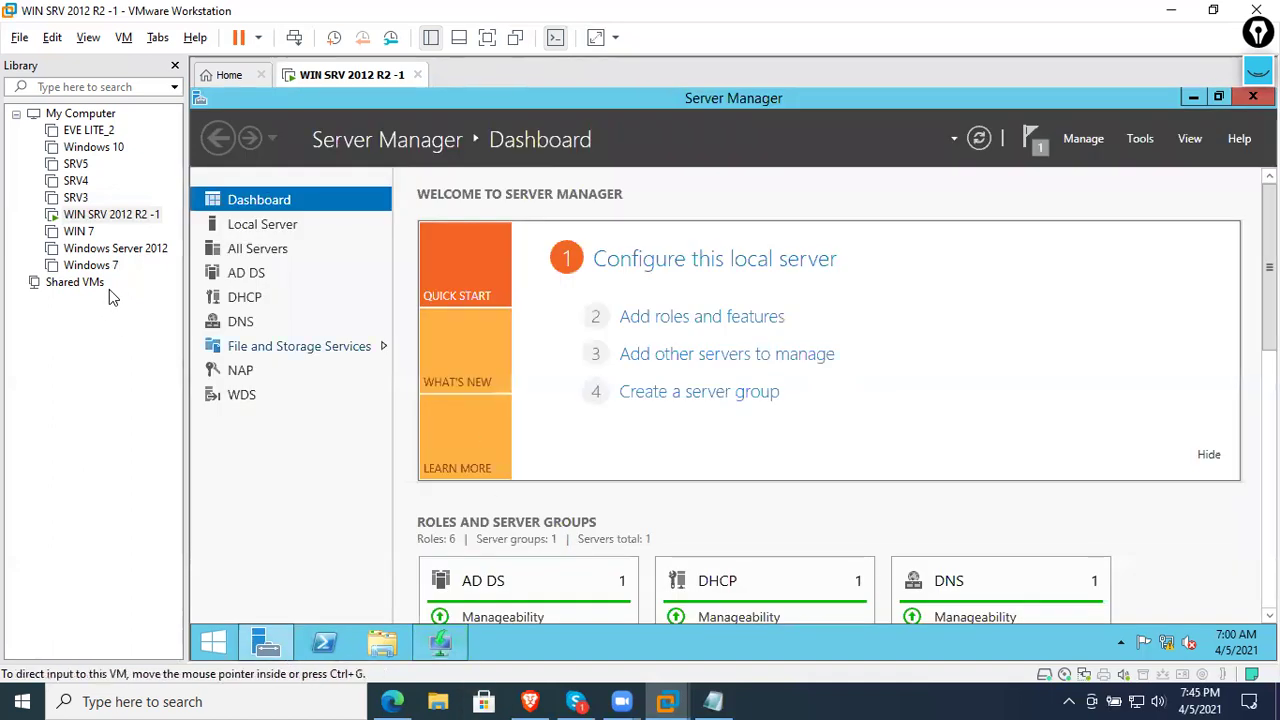
pyautogui.click(79, 231)
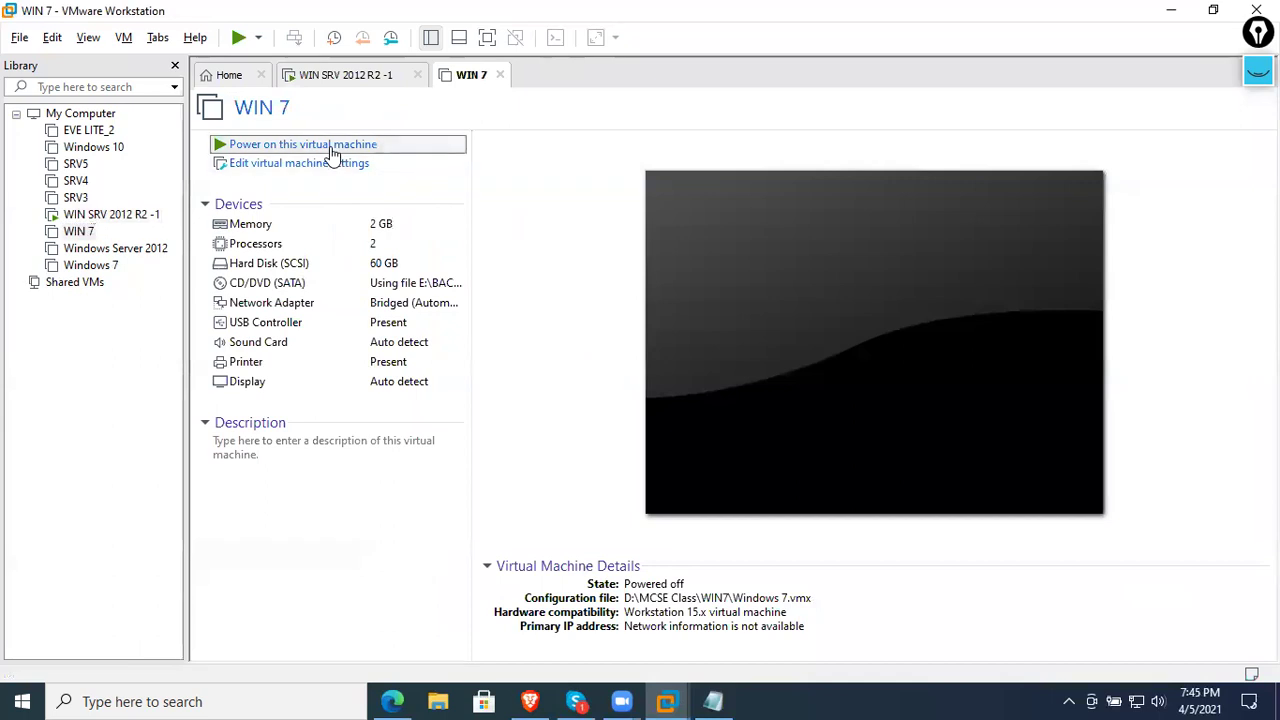
pyautogui.click(330, 142)
pyautogui.click(365, 80)
pyautogui.click(466, 88)
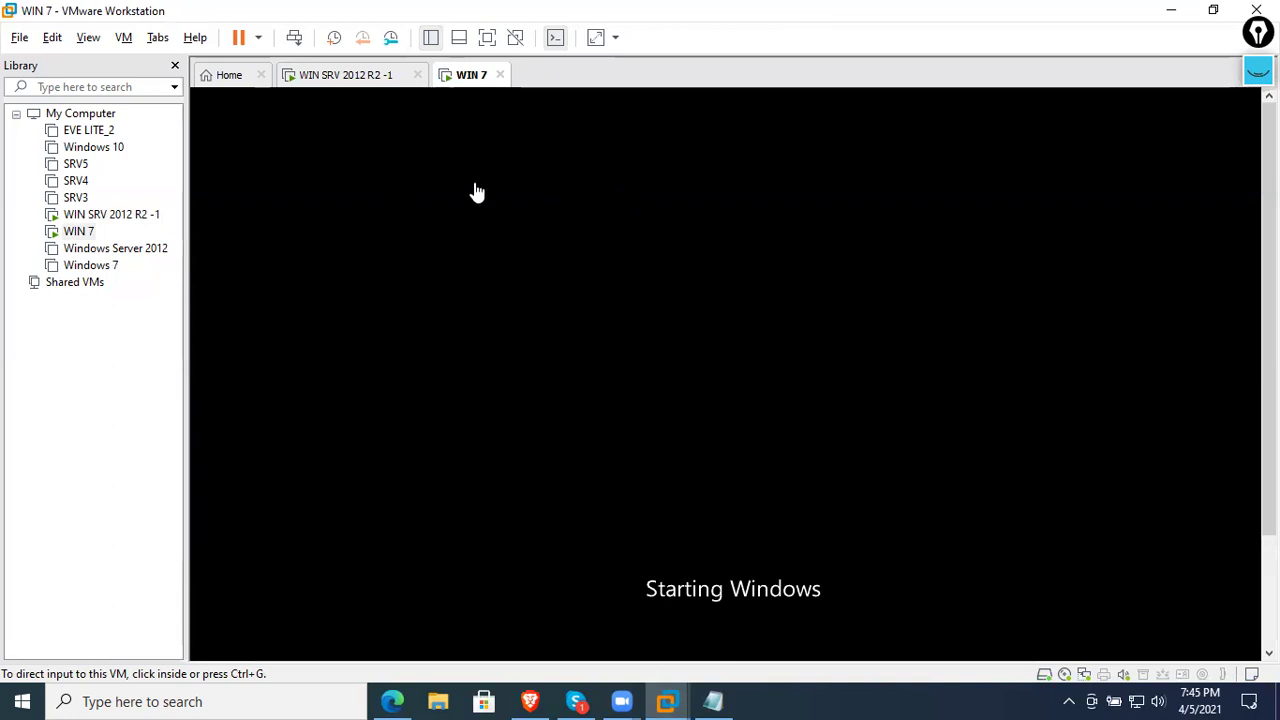
# - Briefly open and close DNS Manager from Server Manager Tools, then return to WIN 7
pyautogui.click(342, 78)
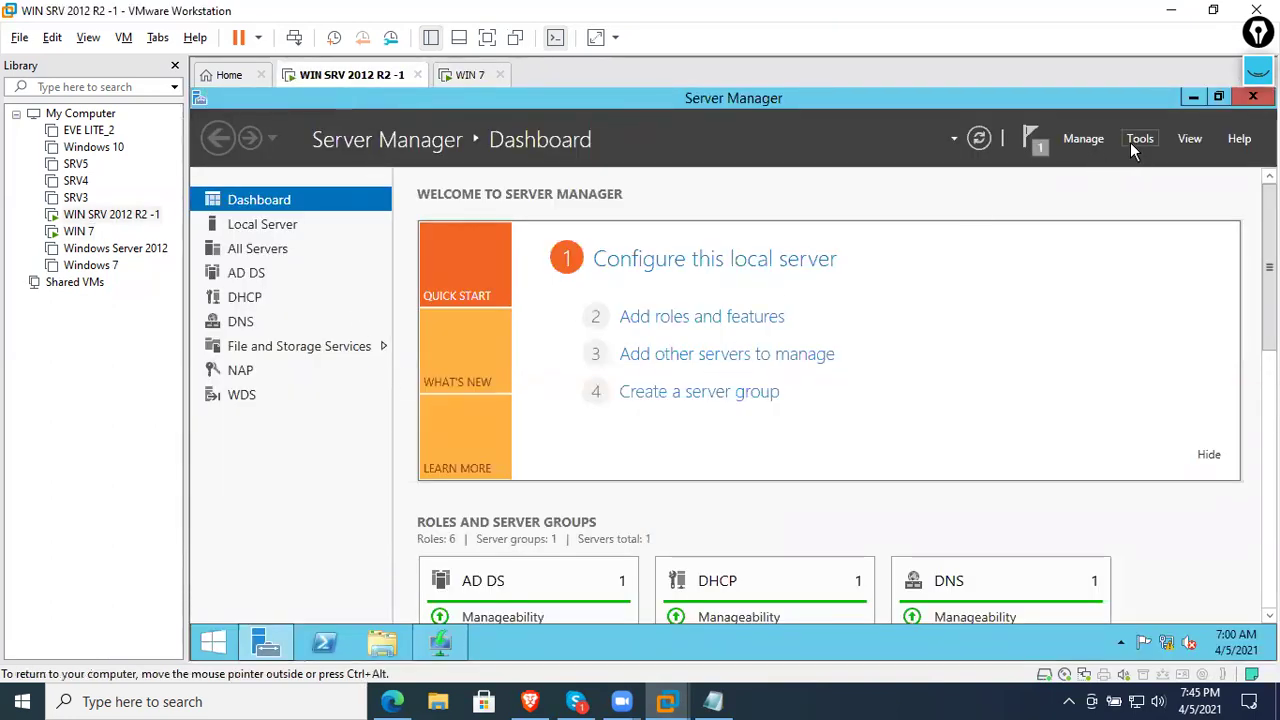
pyautogui.click(1134, 141)
pyautogui.scroll(3, 1070, 380)
pyautogui.scroll(-1, 1055, 395)
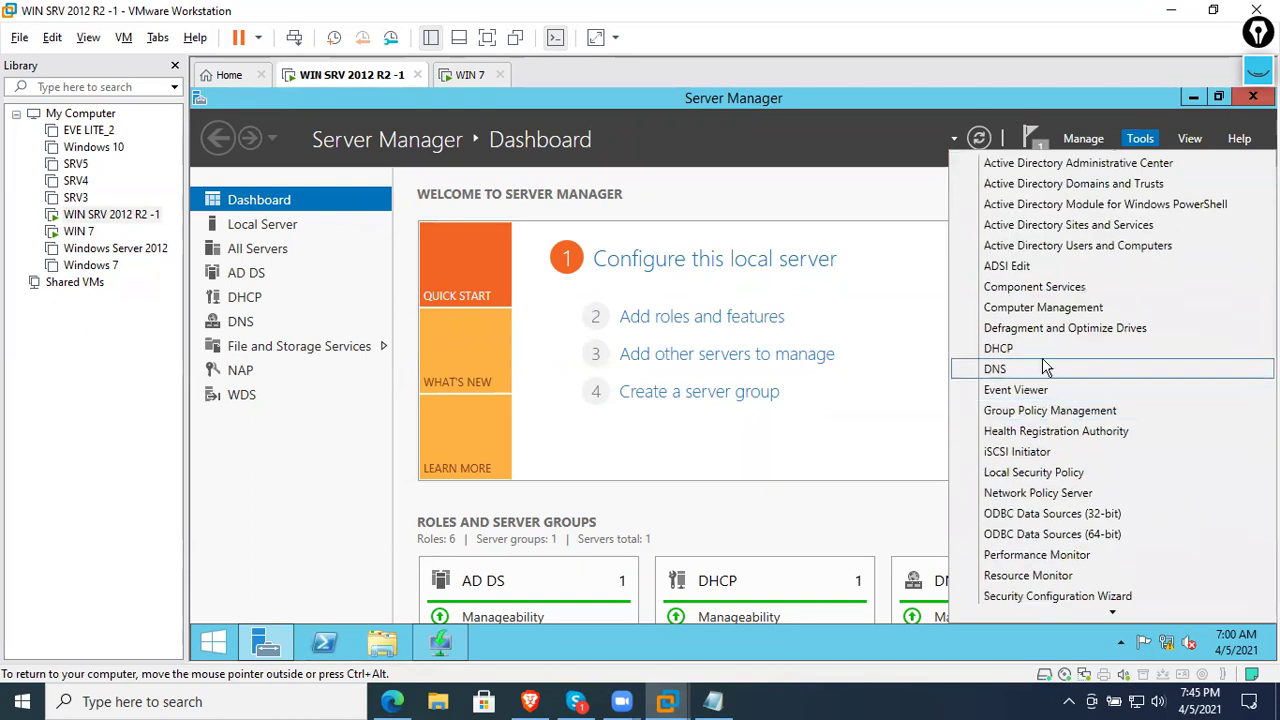
pyautogui.click(1032, 372)
pyautogui.click(920, 131)
pyautogui.click(468, 78)
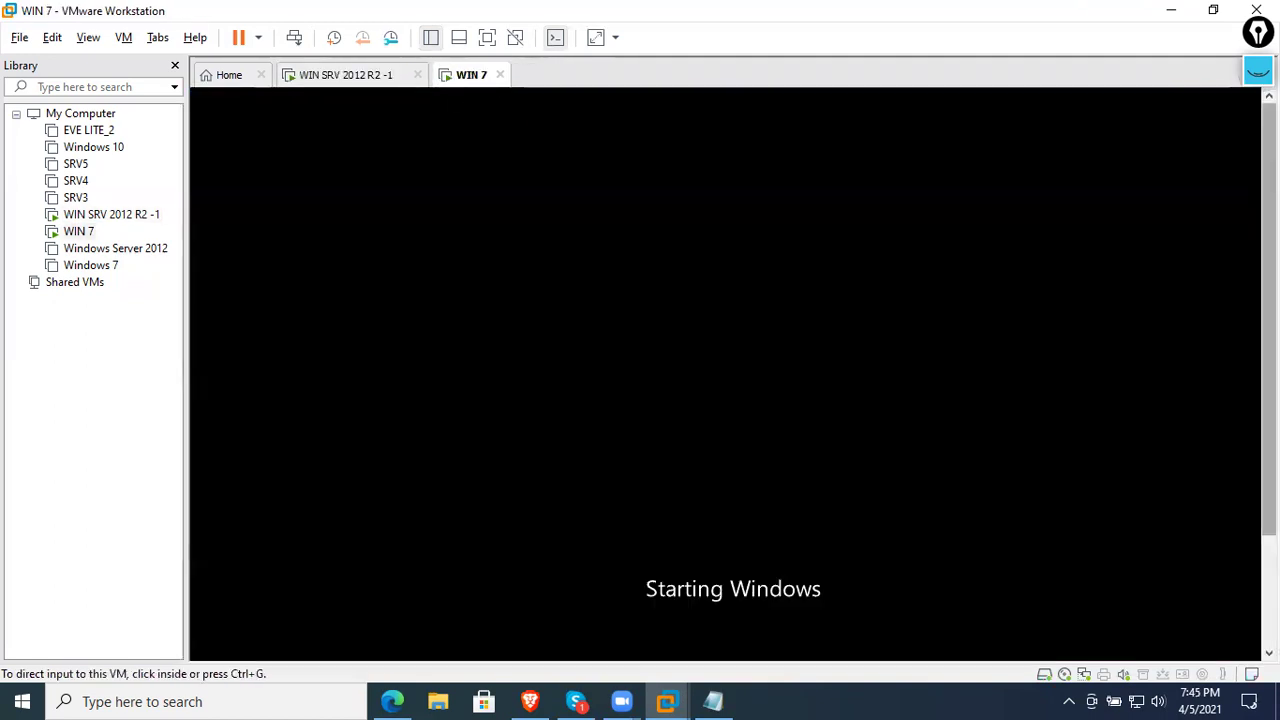
pyautogui.scroll(-2, 725, 375)
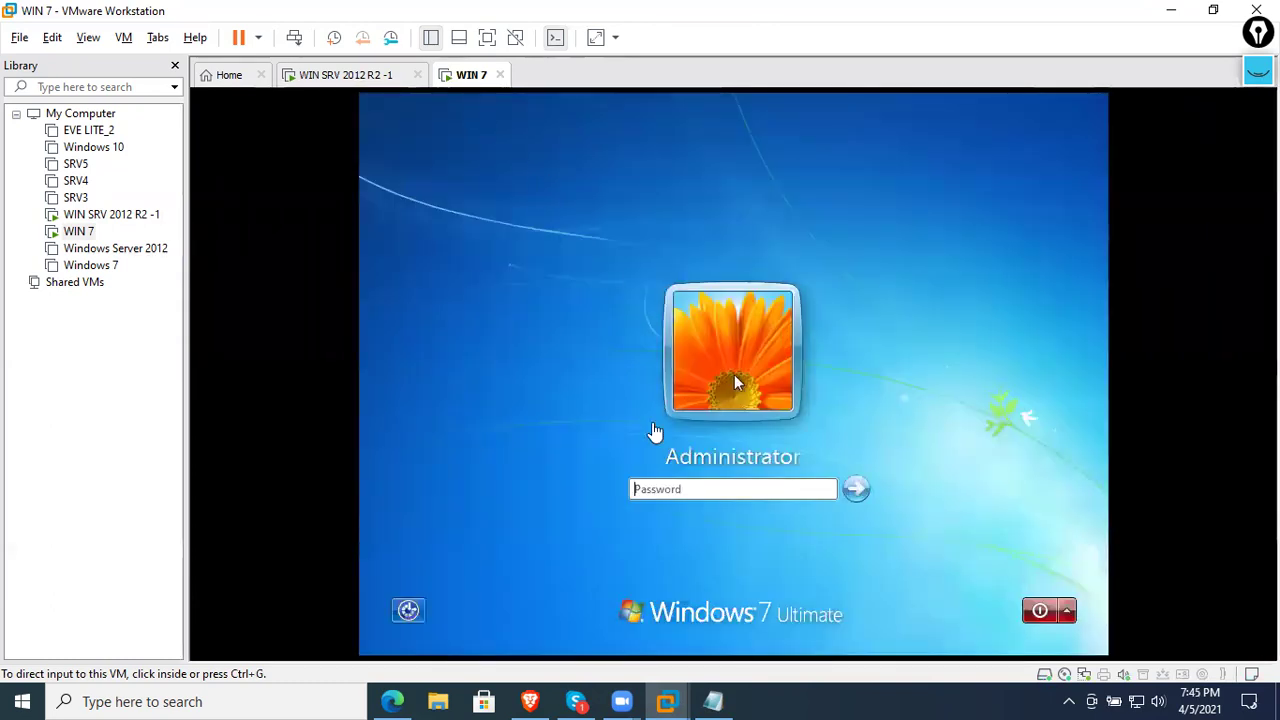
# - Log in to Windows 7 with the Administrator password
pyautogui.click(706, 490)
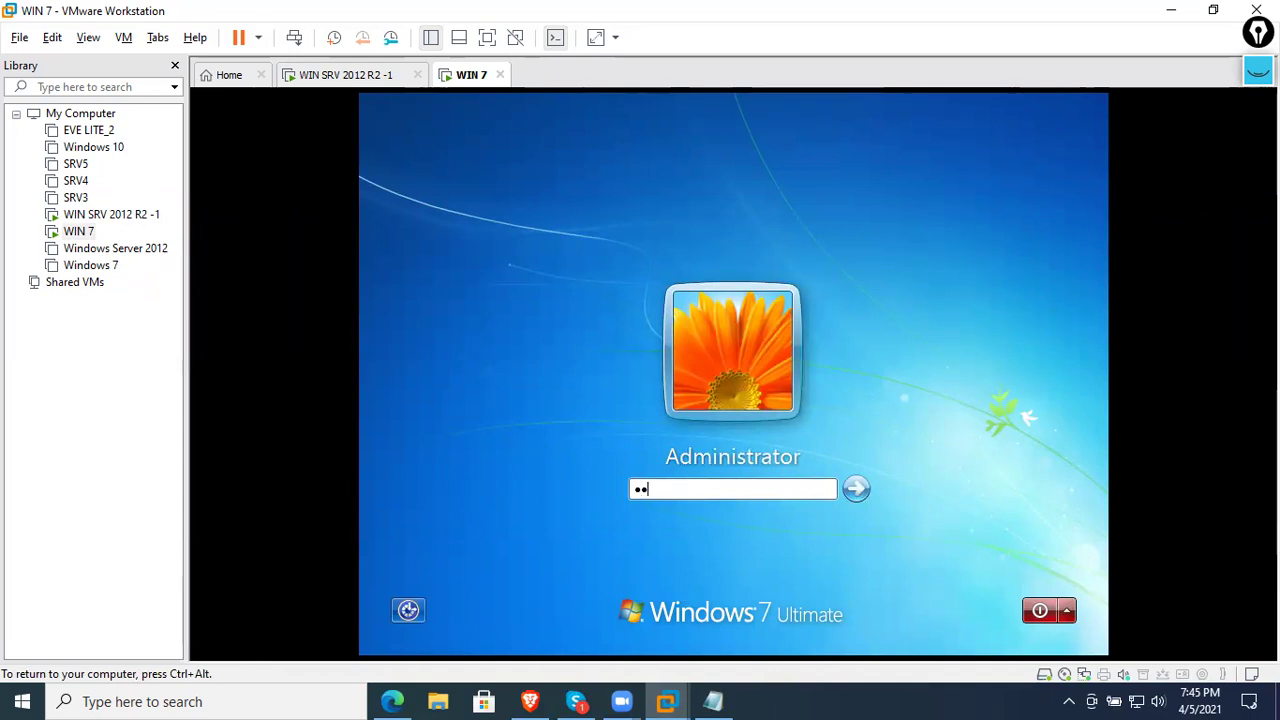
pyautogui.press('Return')
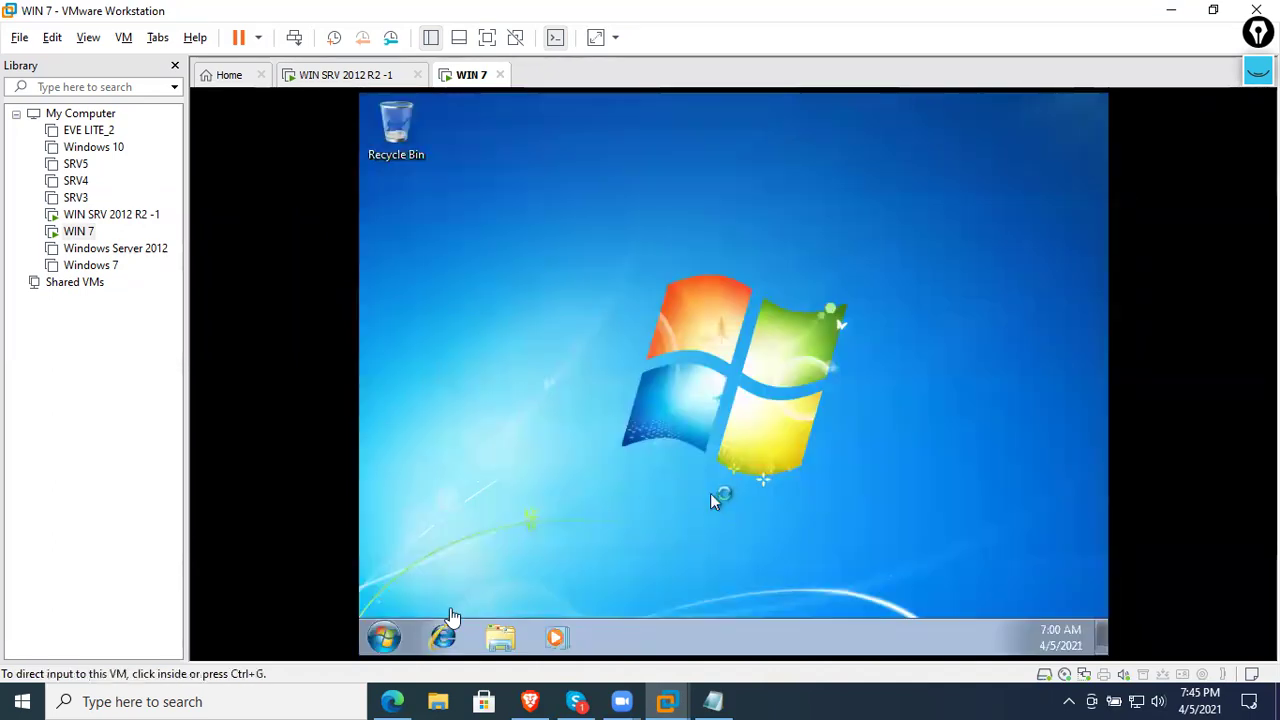
pyautogui.click(386, 640)
pyautogui.click(840, 408)
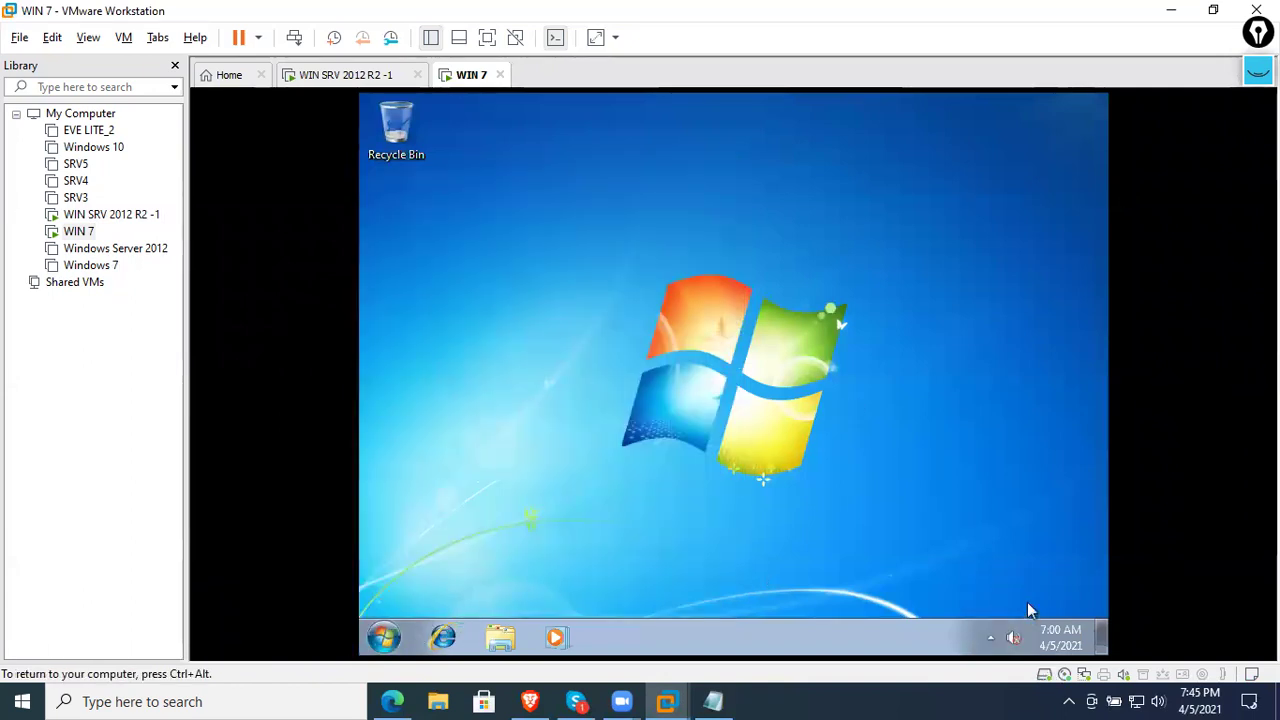
# - Open Local Area Connection status details through Network and Sharing Center's adapter settings
pyautogui.rightClick(988, 645)
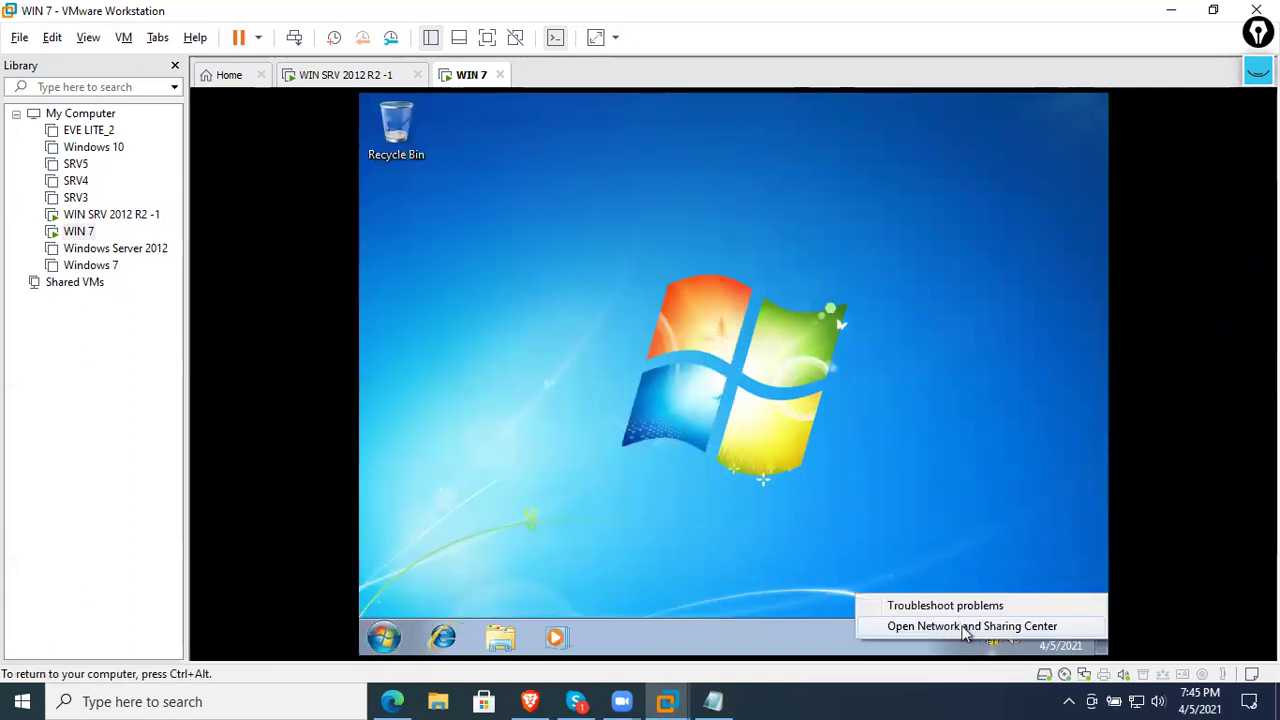
pyautogui.click(966, 627)
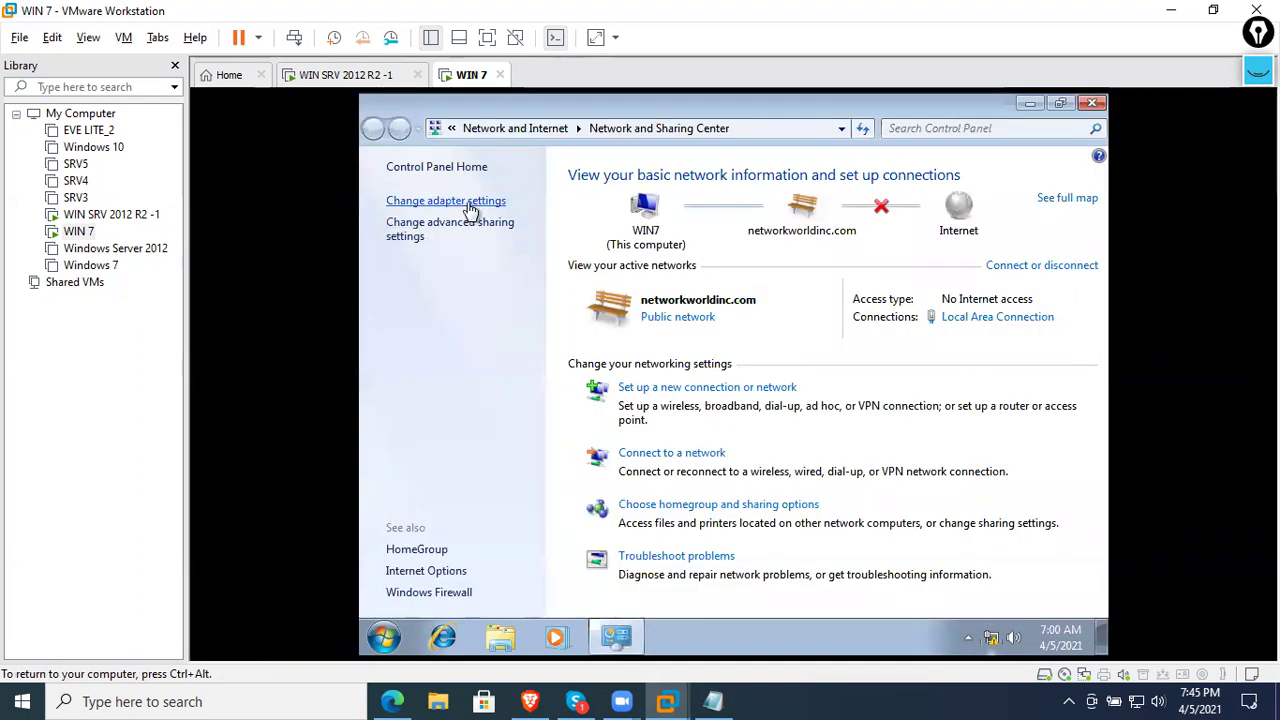
pyautogui.click(470, 202)
pyautogui.click(507, 224)
pyautogui.rightClick(508, 224)
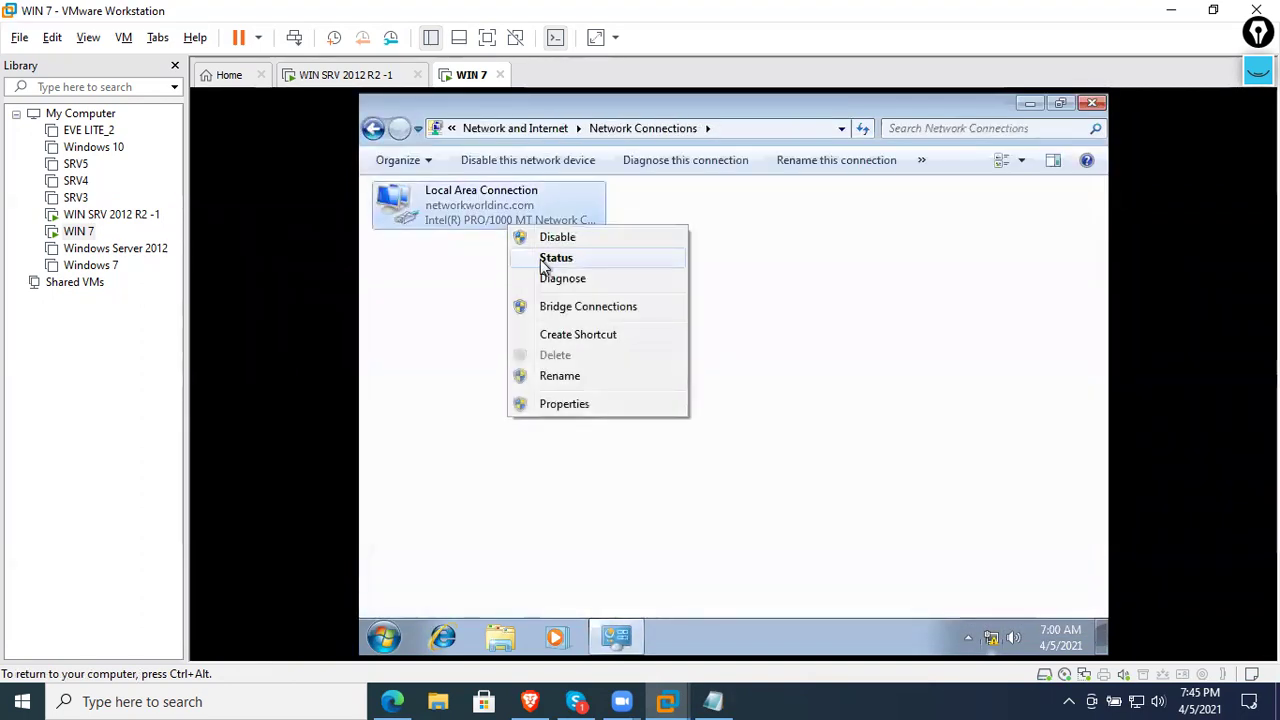
pyautogui.click(545, 262)
pyautogui.click(648, 356)
# - Confirm IPv4 address 192.168.12.51 from DHCP server 192.168.12.1, then close all windows
pyautogui.click(775, 440)
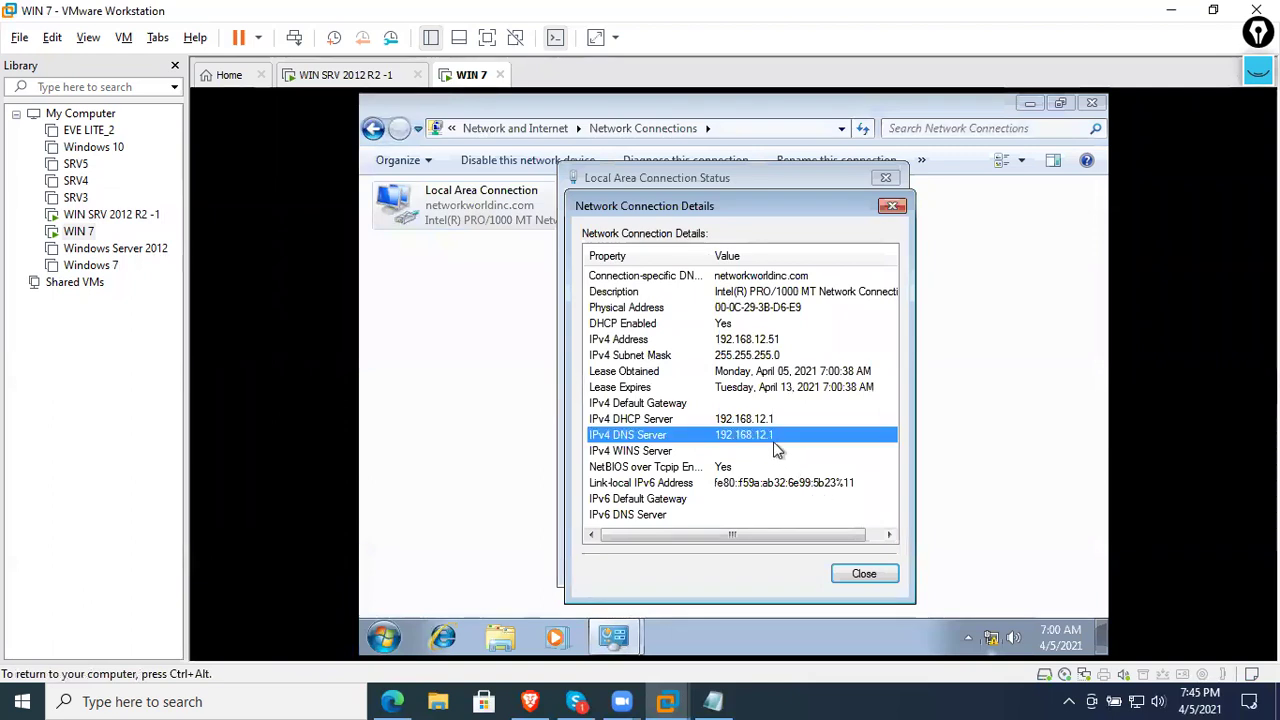
pyautogui.press('Up')
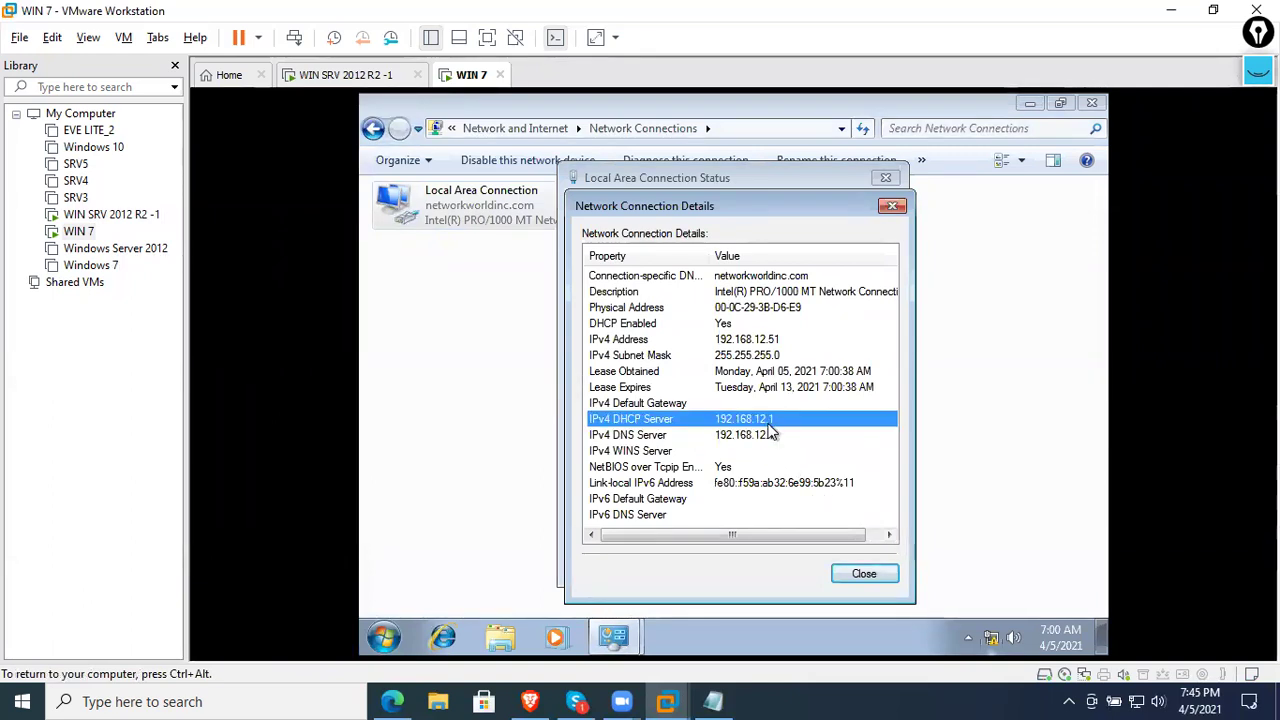
pyautogui.press('Down')
pyautogui.press('Up')
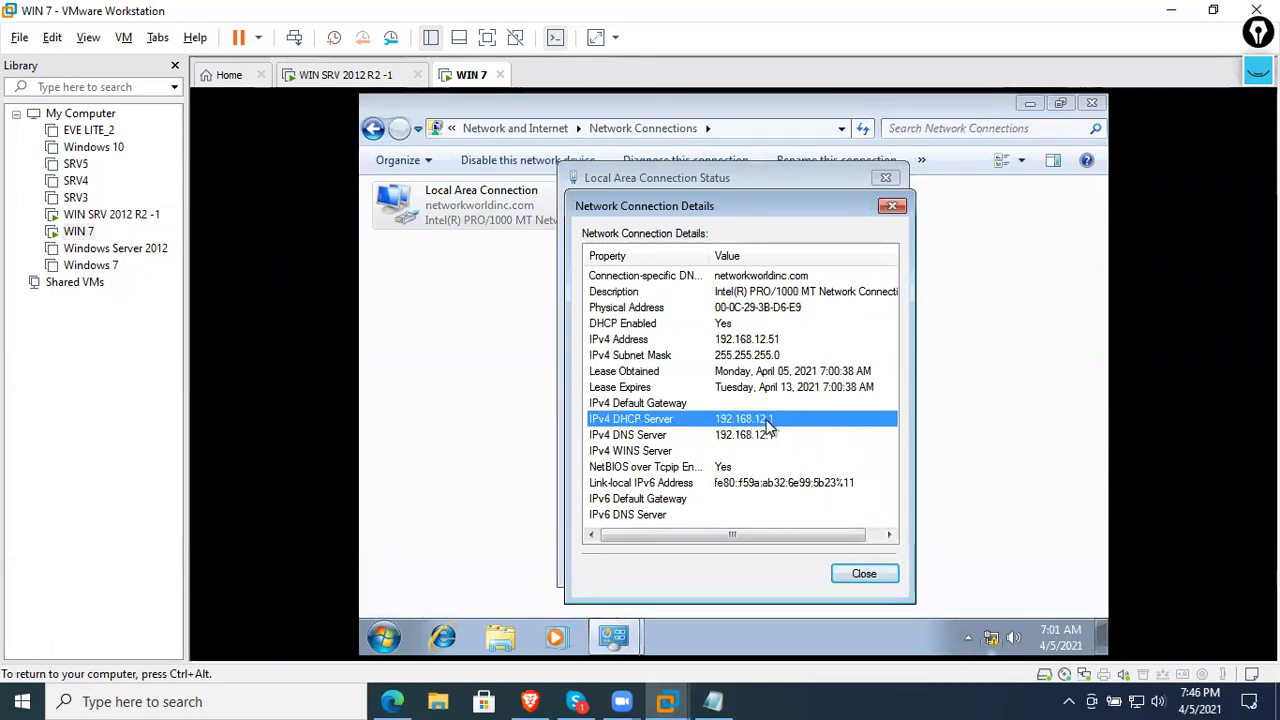
pyautogui.click(786, 339)
pyautogui.click(777, 434)
pyautogui.click(771, 420)
pyautogui.click(866, 571)
pyautogui.click(857, 564)
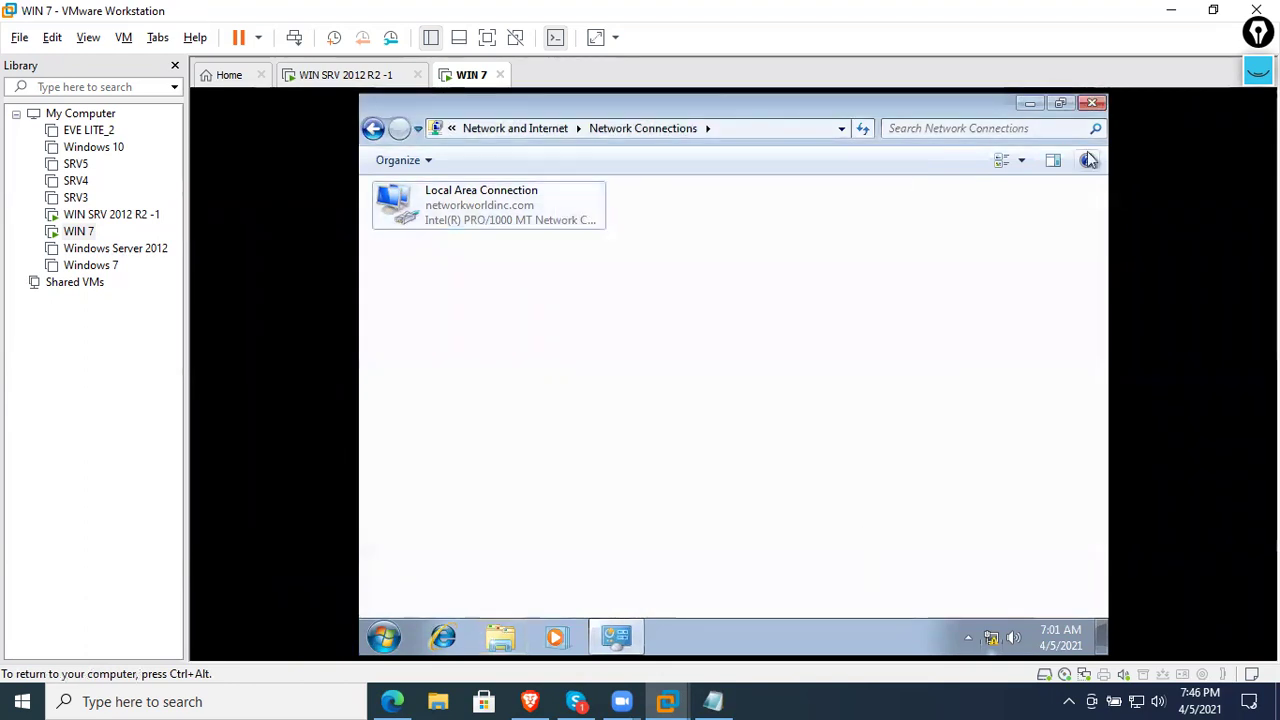
pyautogui.click(1093, 104)
# - Set WIN 7 to become a member of the networkworldinc.com domain in System Properties
pyautogui.click(384, 637)
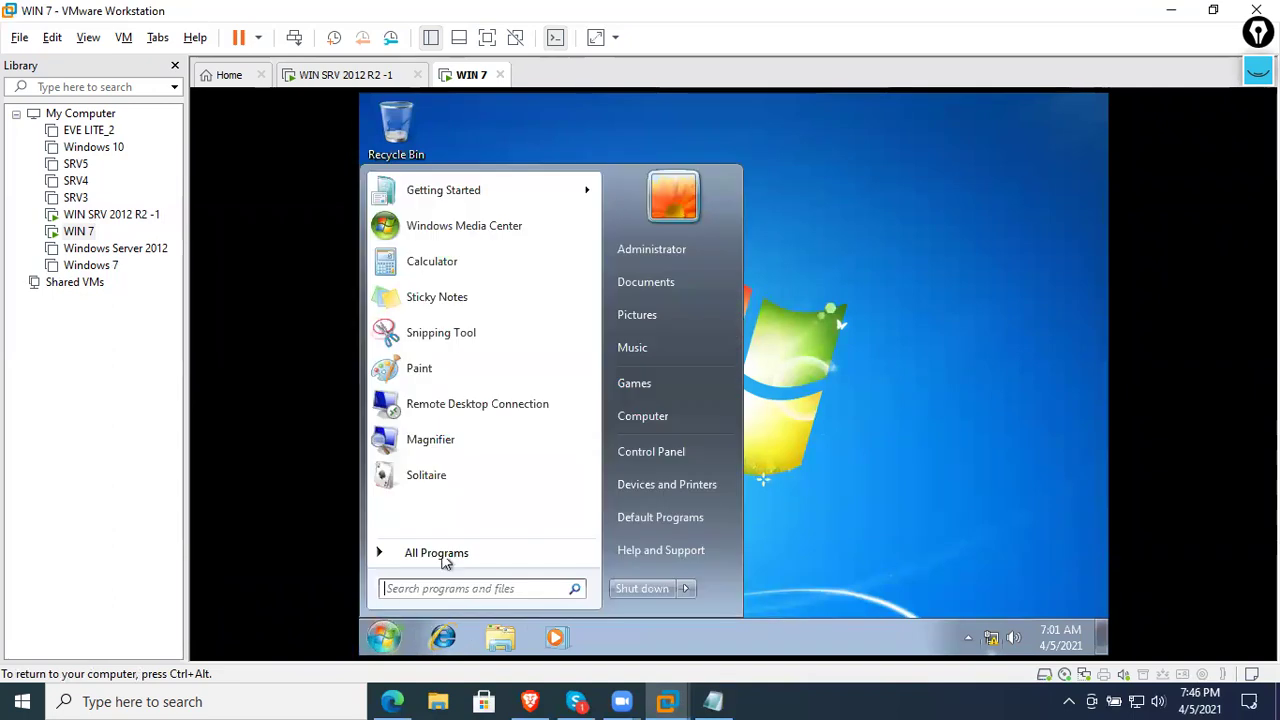
pyautogui.rightClick(640, 427)
pyautogui.click(700, 588)
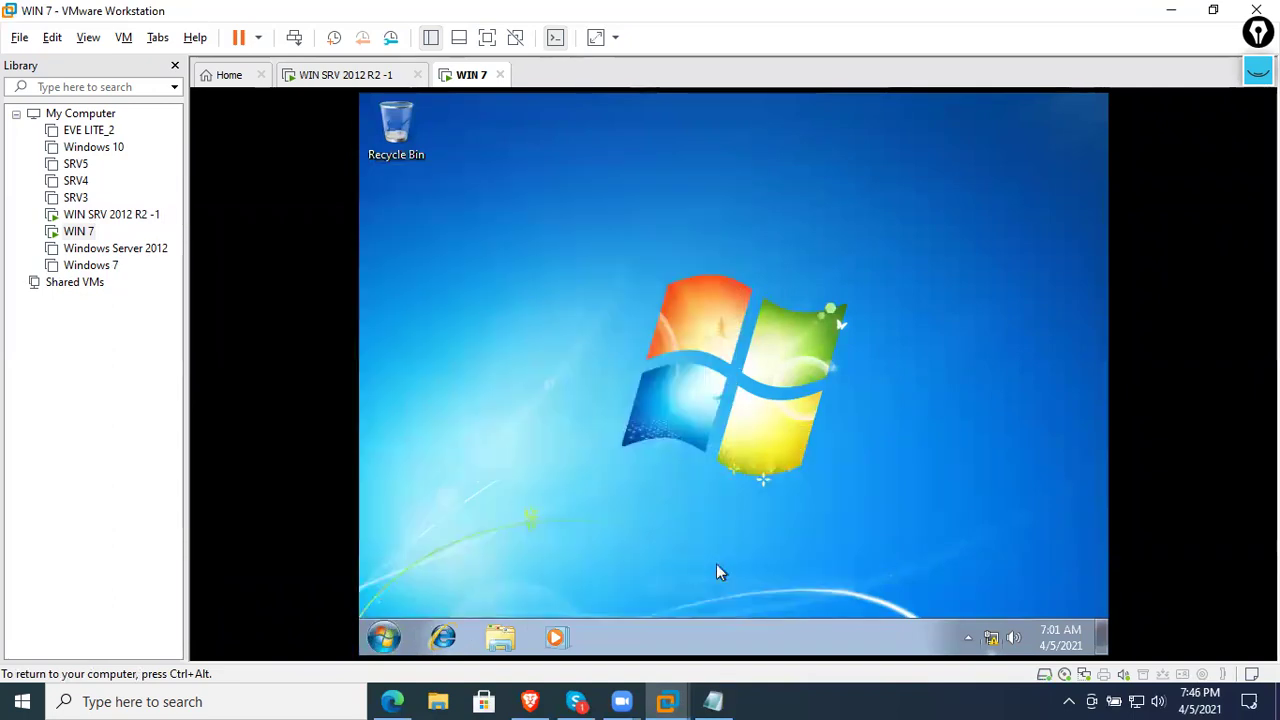
pyautogui.click(1025, 540)
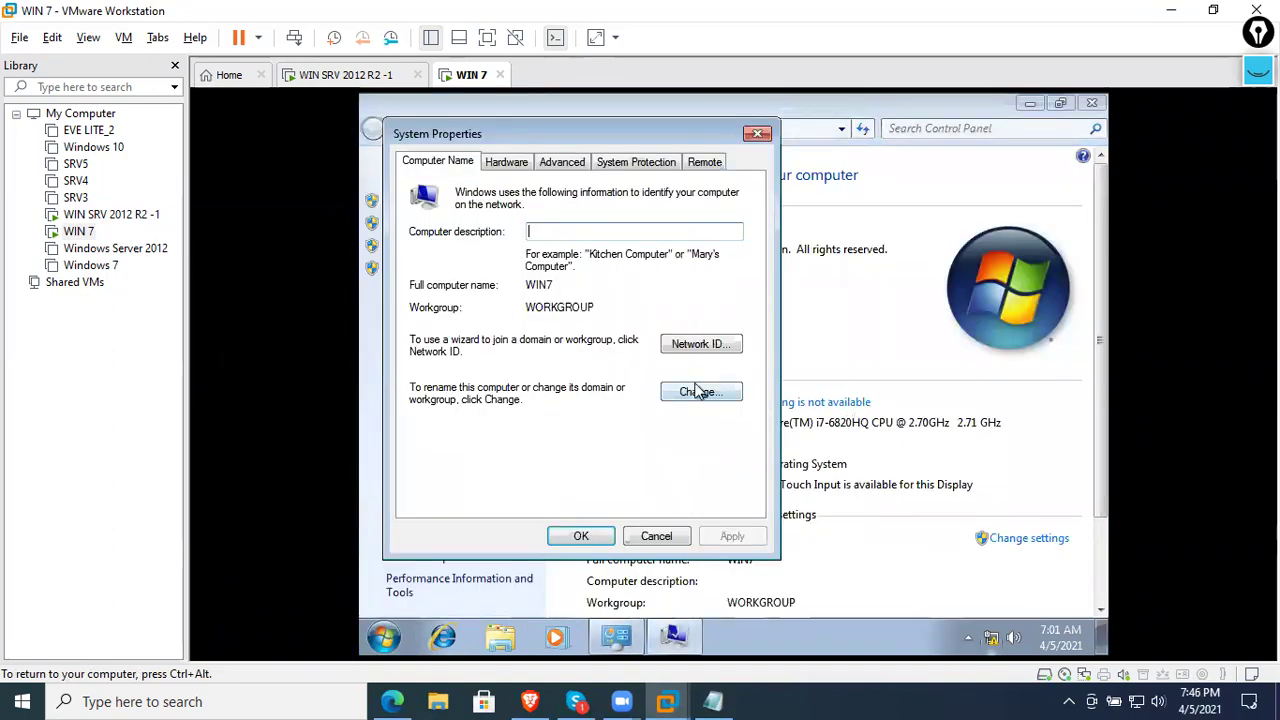
pyautogui.click(700, 391)
pyautogui.click(428, 382)
pyautogui.click(584, 400)
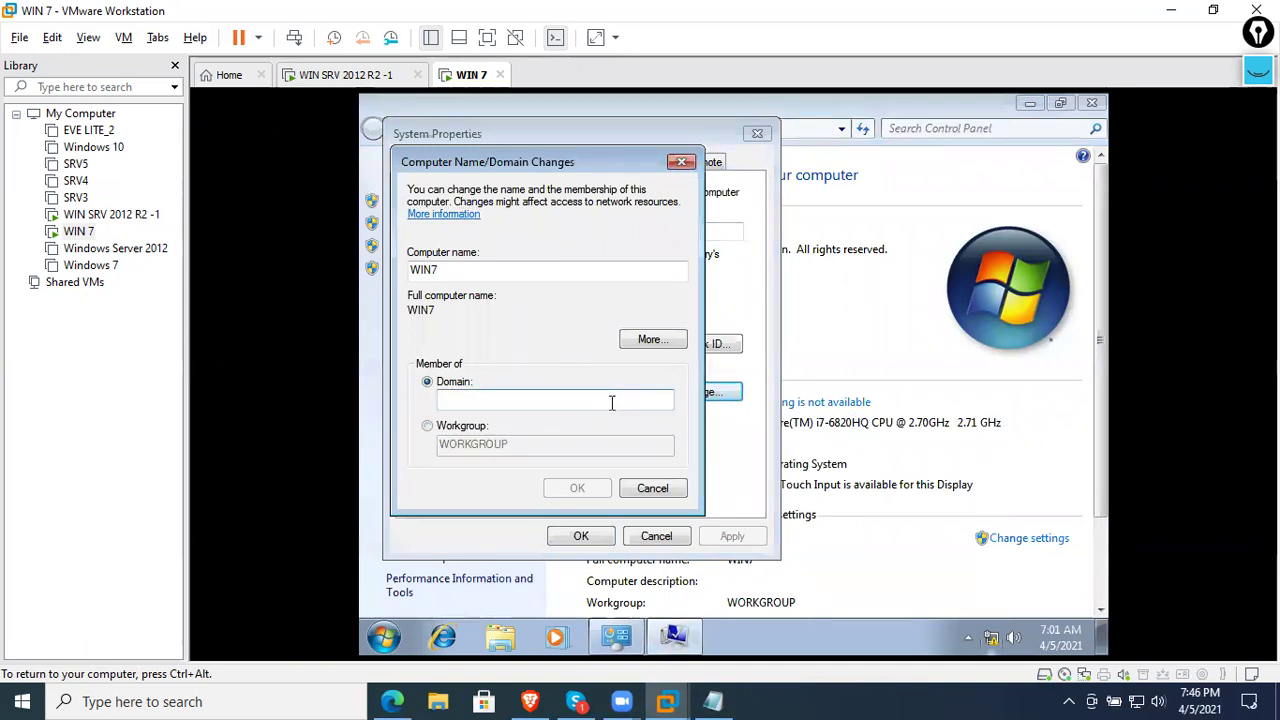
pyautogui.write('networ')
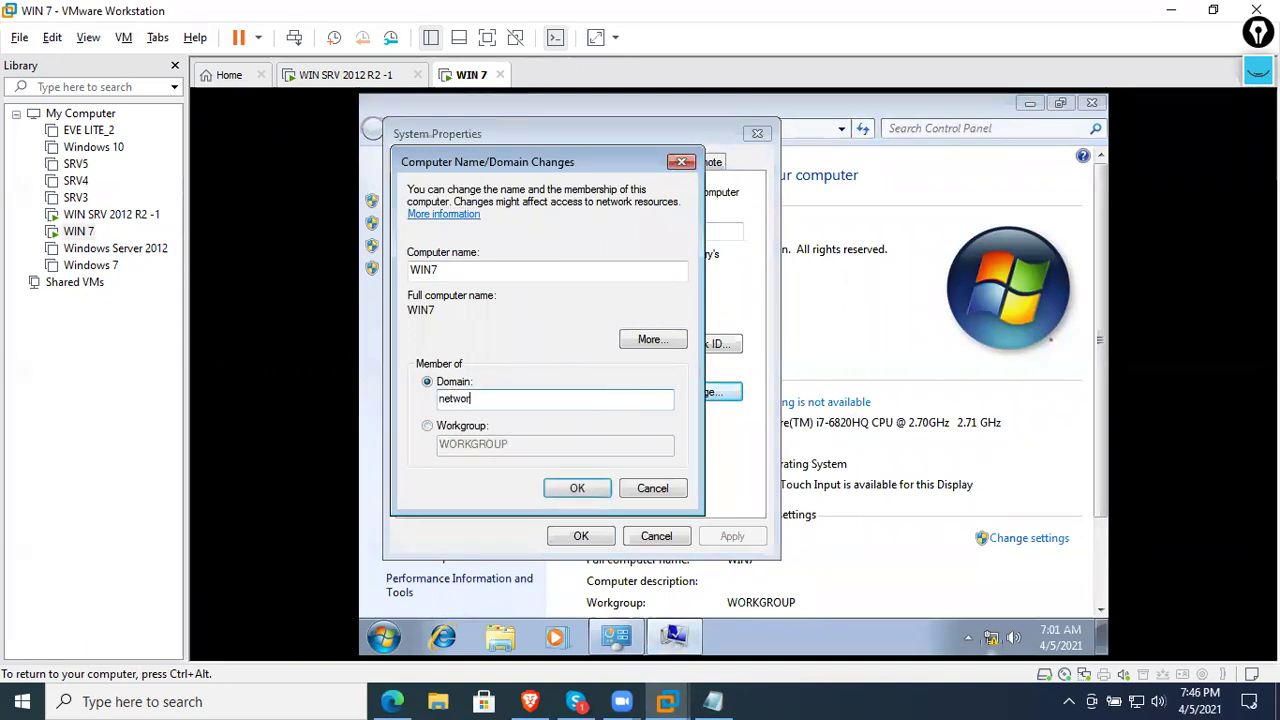
pyautogui.write('kworldinc.com')
pyautogui.click(577, 488)
# - Authenticate as Administrator, acknowledge the welcome and restart notices, and restart now
pyautogui.write('A')
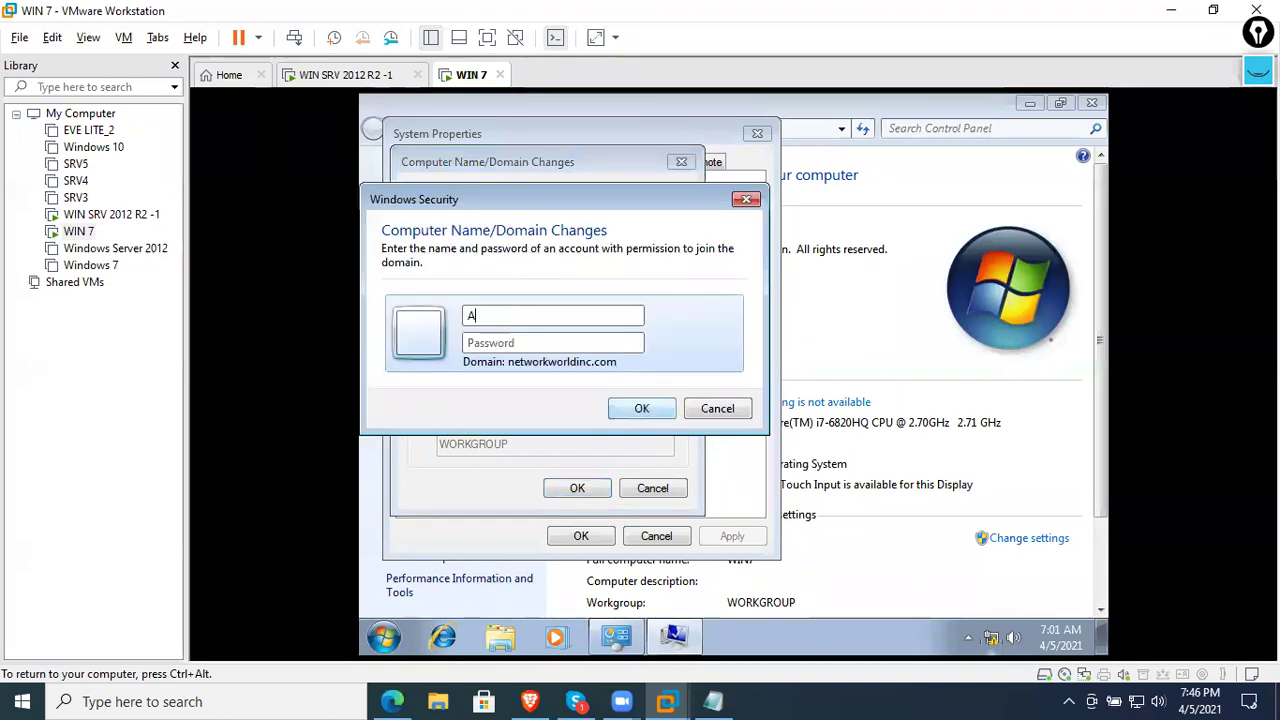
pyautogui.write('dministrator')
pyautogui.press('Tab')
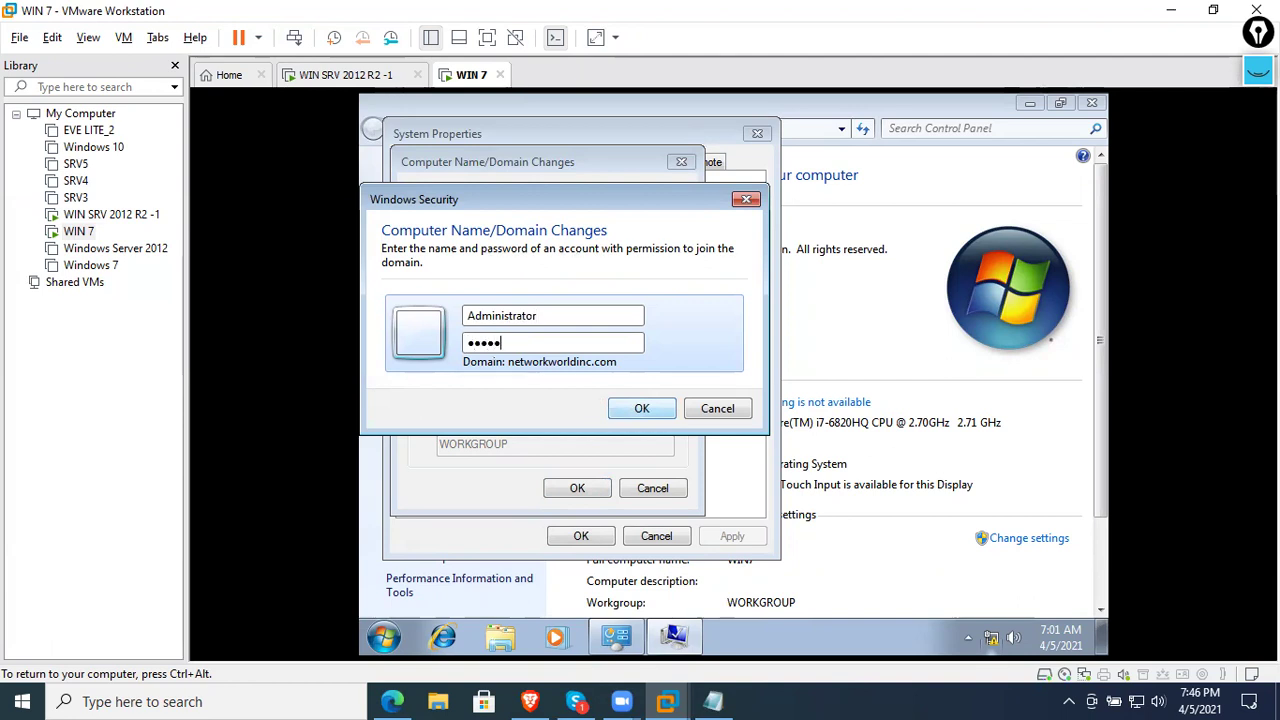
pyautogui.press('Return')
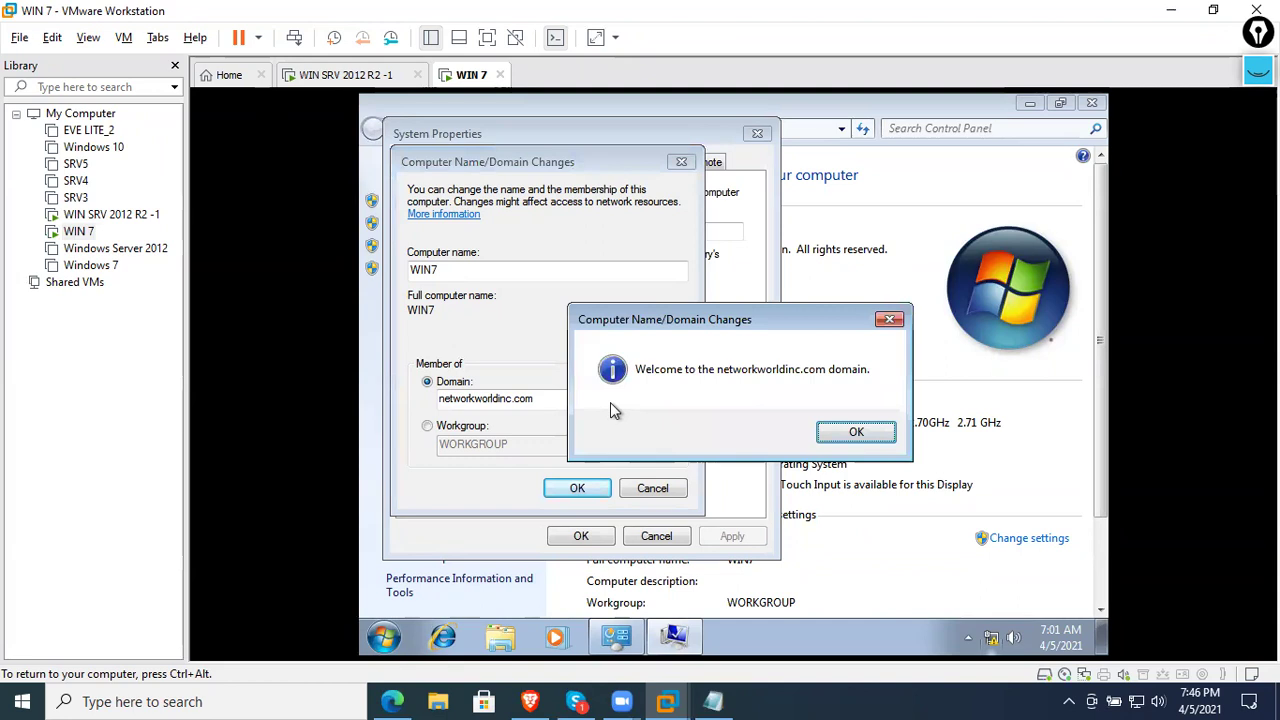
pyautogui.click(856, 437)
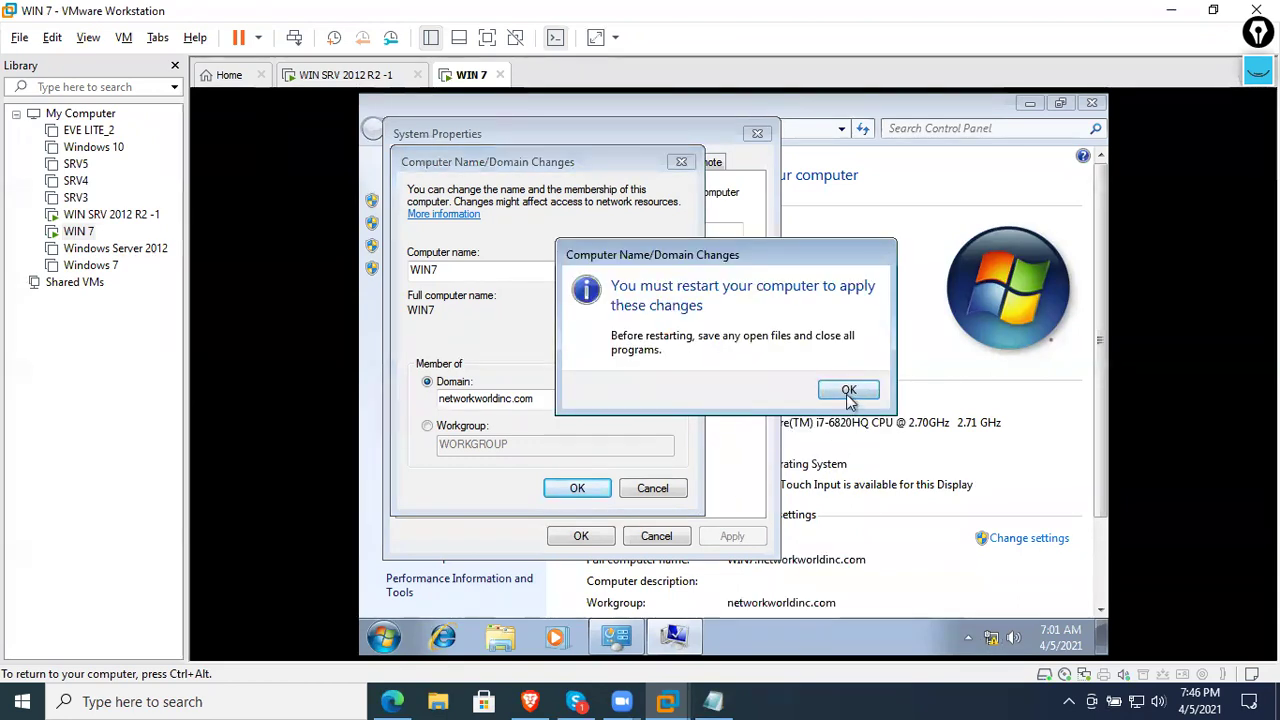
pyautogui.click(851, 389)
pyautogui.click(603, 537)
pyautogui.click(752, 382)
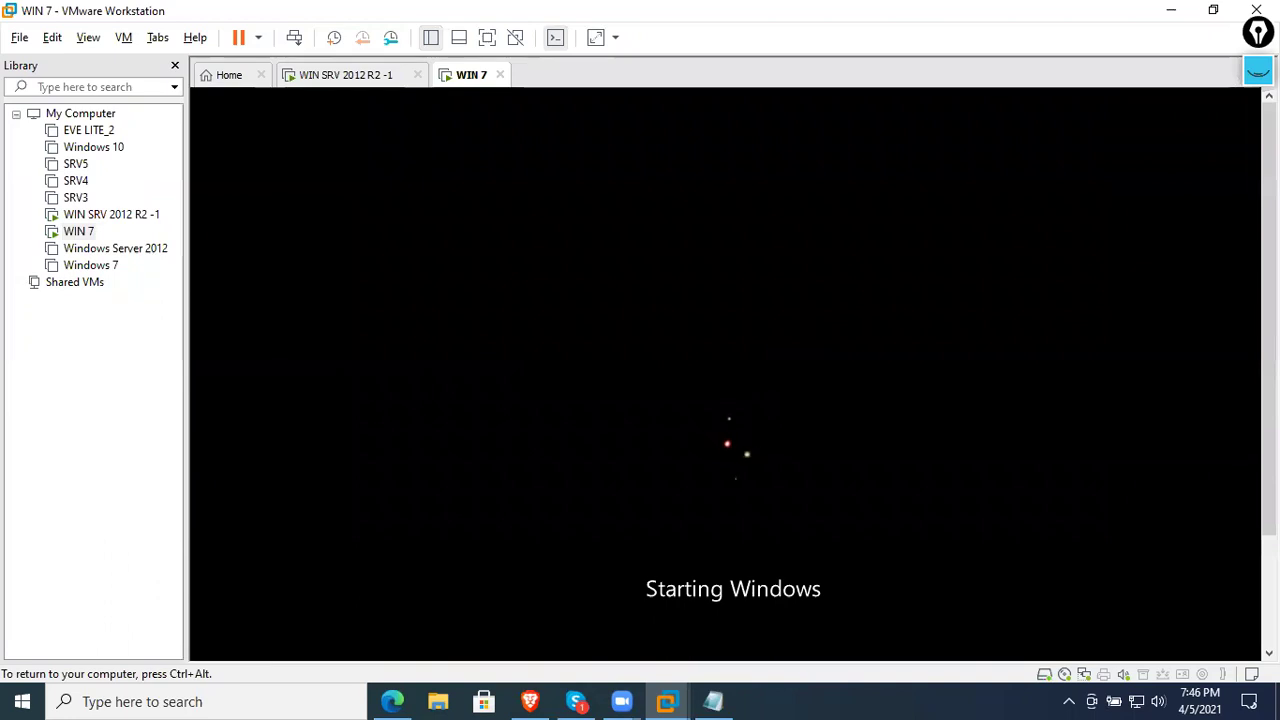
# - Launch Network Policy Server maximized on WIN SRV 2012 R2 -1, then return to WIN 7
pyautogui.click(347, 75)
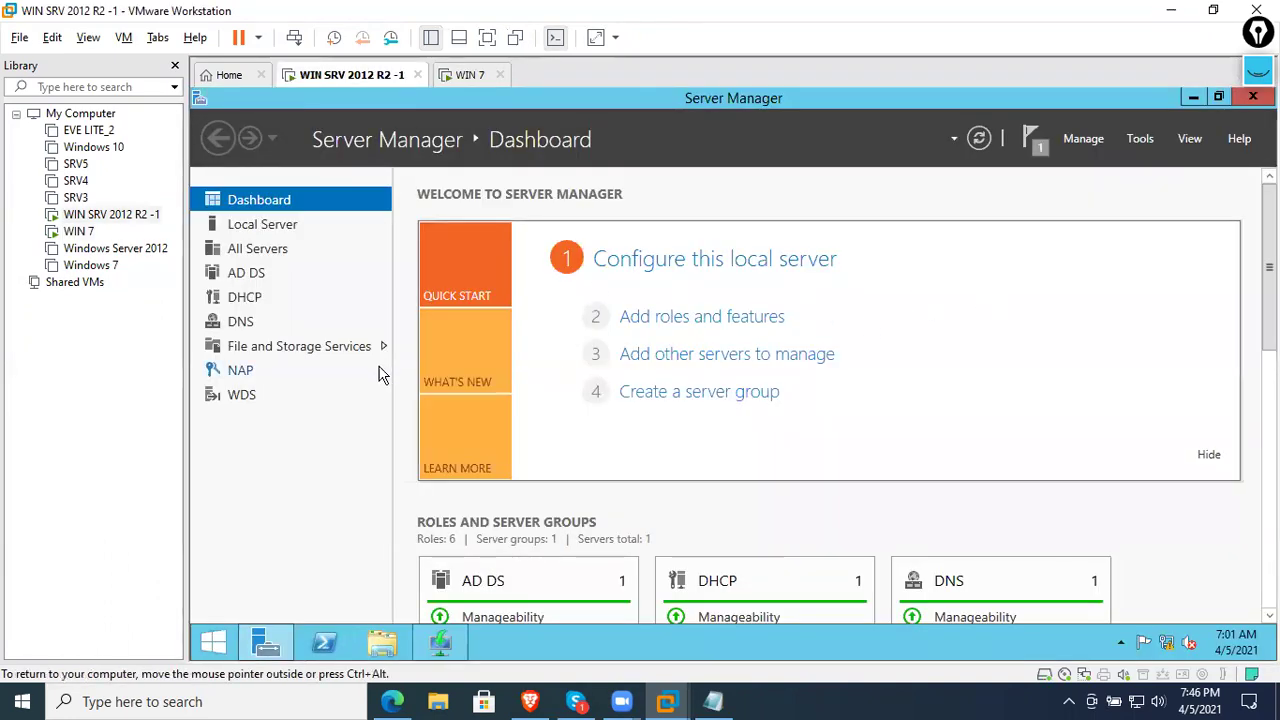
pyautogui.click(1140, 138)
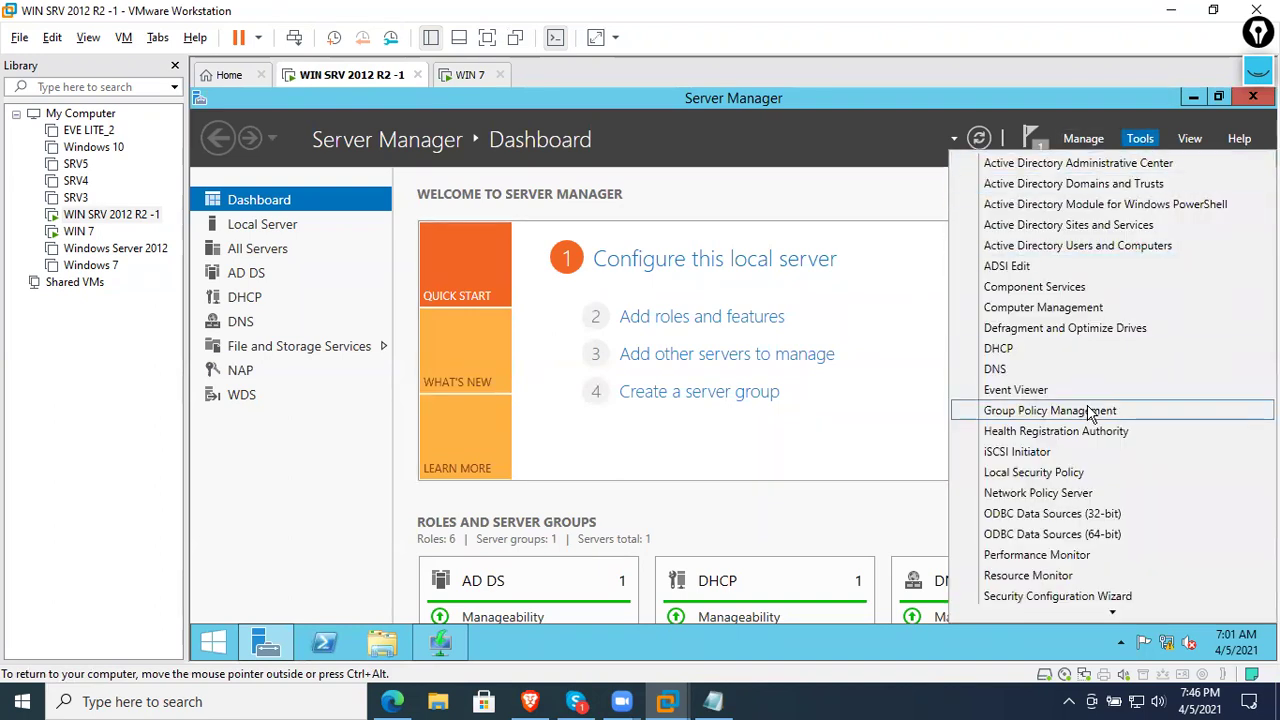
pyautogui.scroll(-3, 1088, 470)
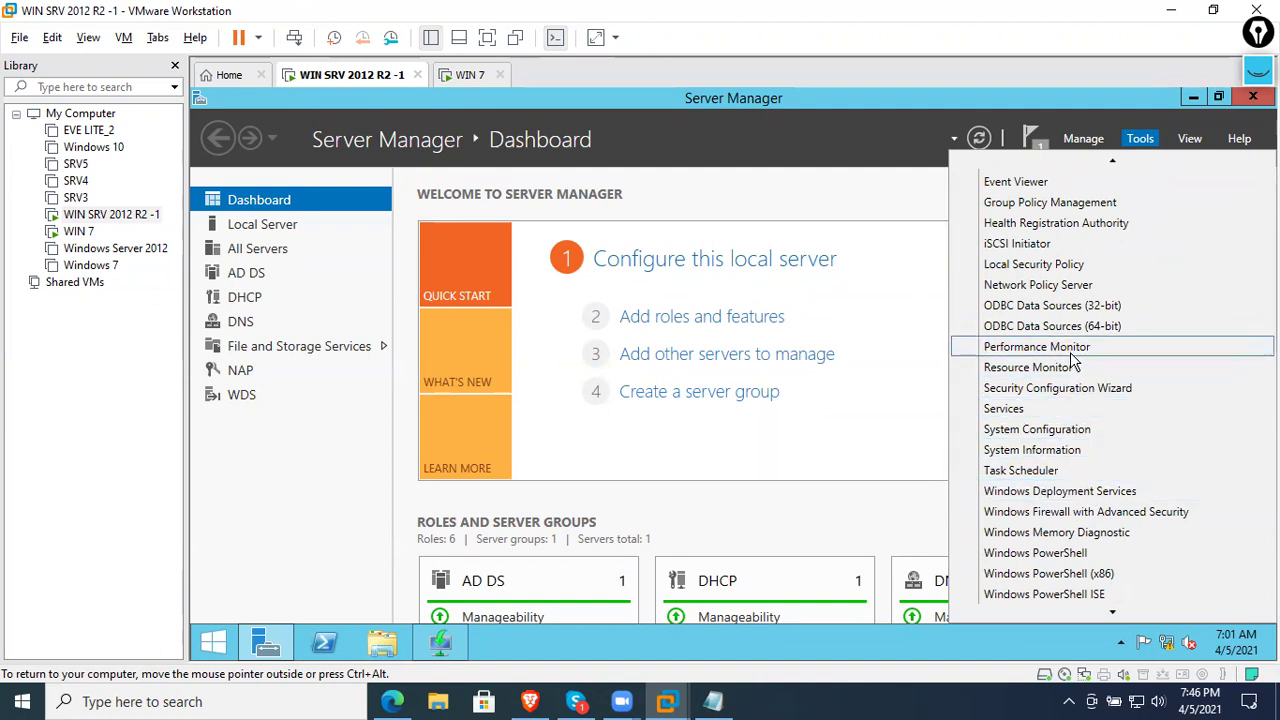
pyautogui.scroll(2, 1063, 360)
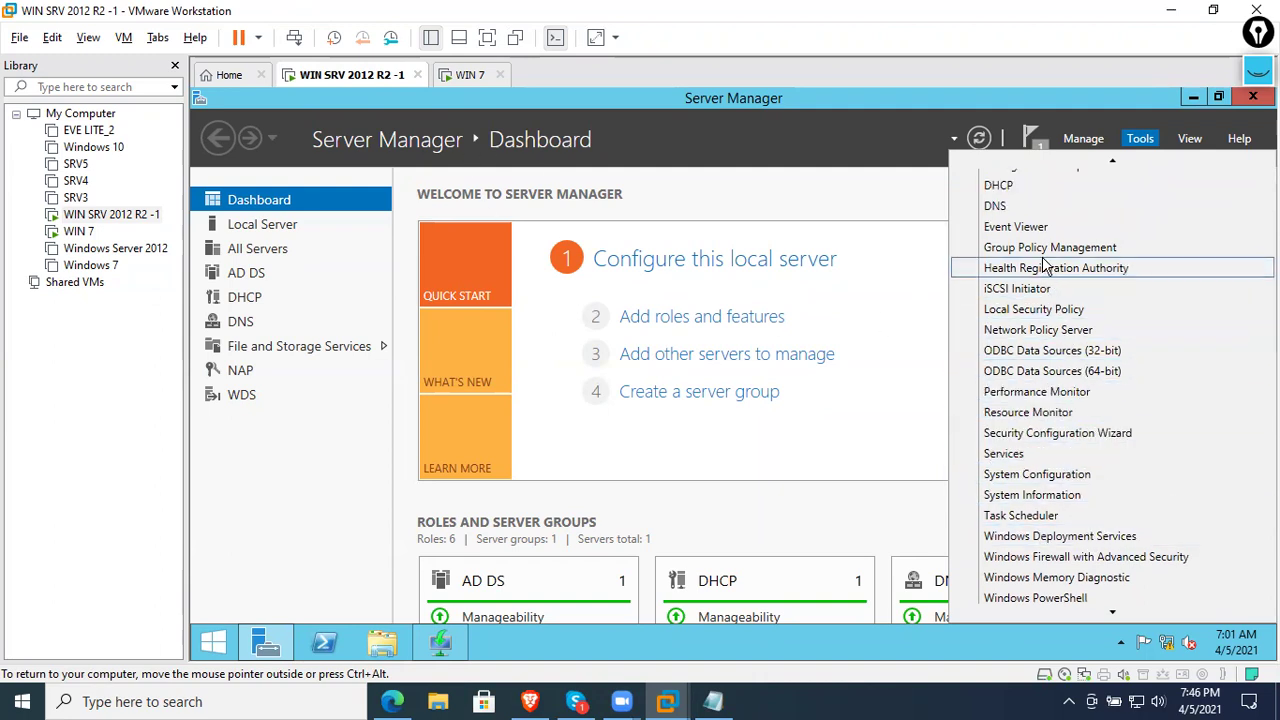
pyautogui.scroll(5, 1050, 297)
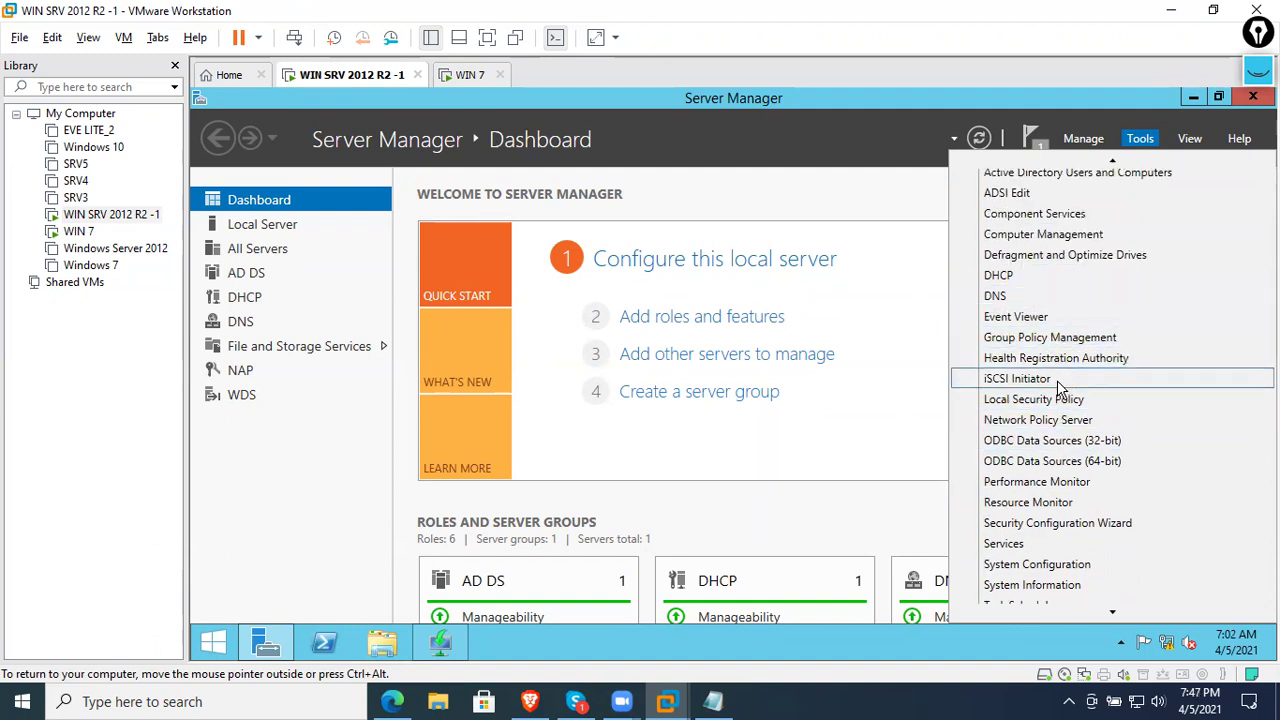
pyautogui.click(1065, 426)
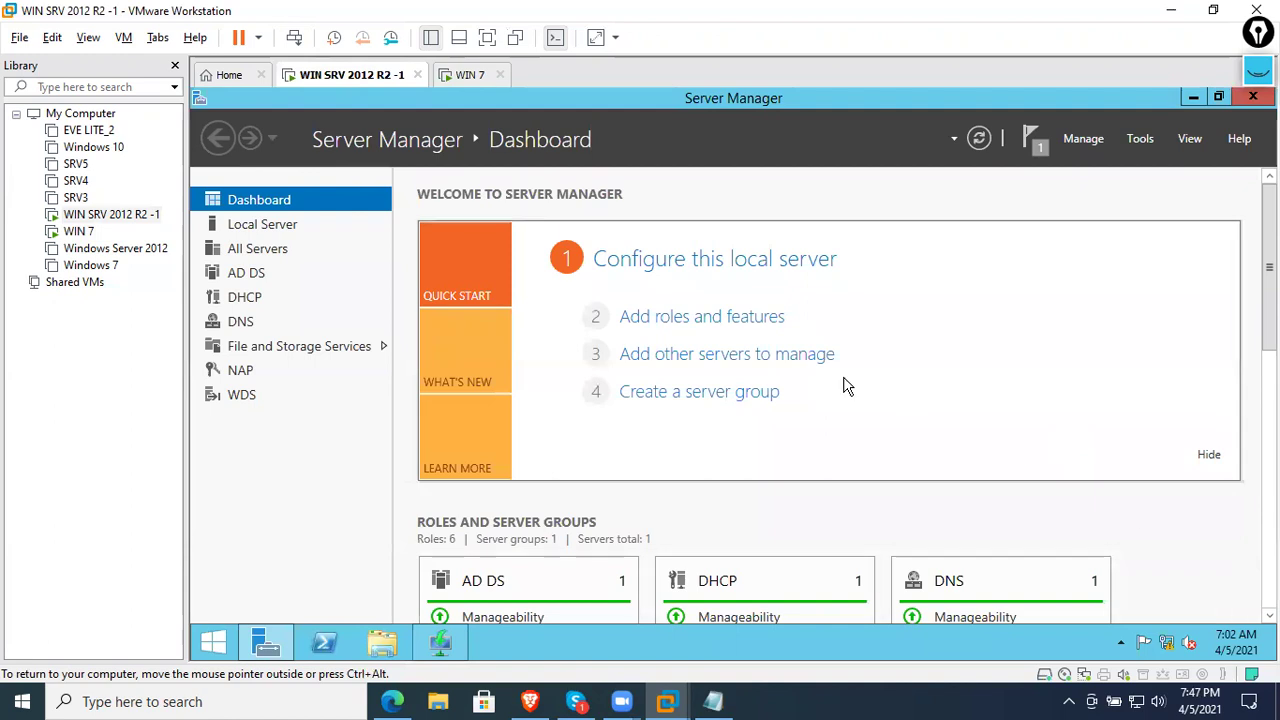
pyautogui.click(1192, 100)
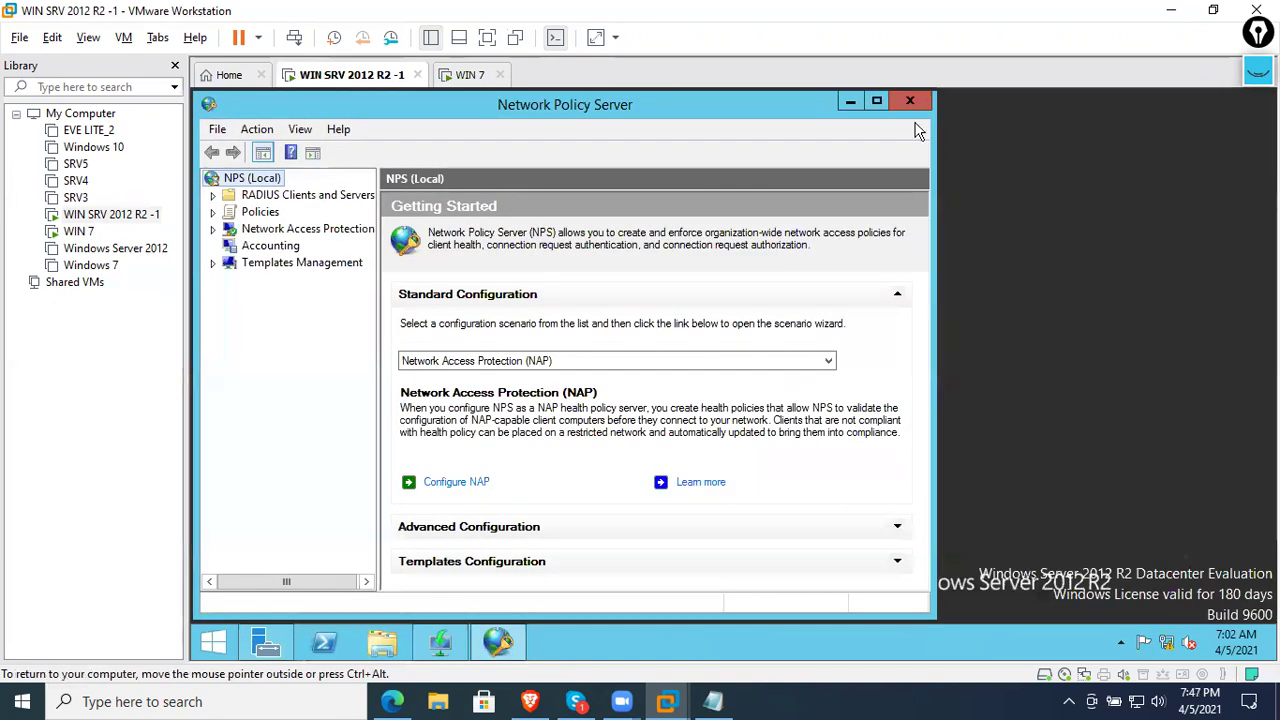
pyautogui.click(876, 102)
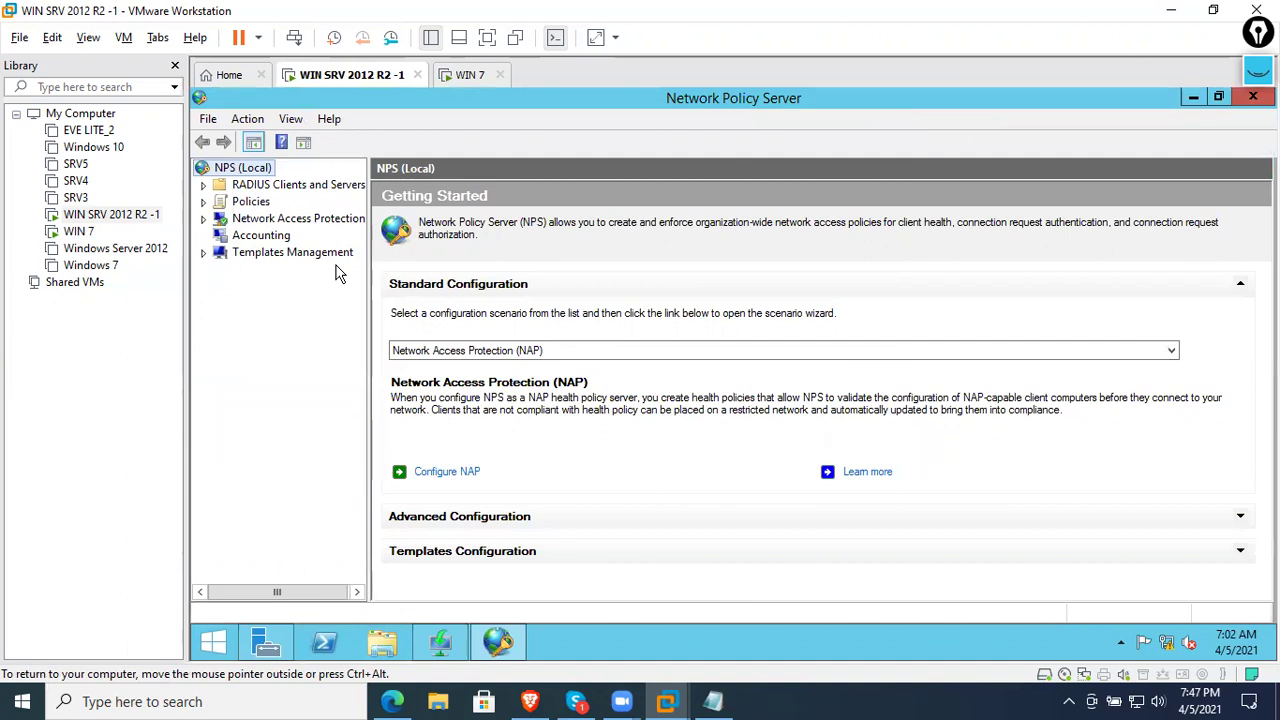
pyautogui.click(458, 80)
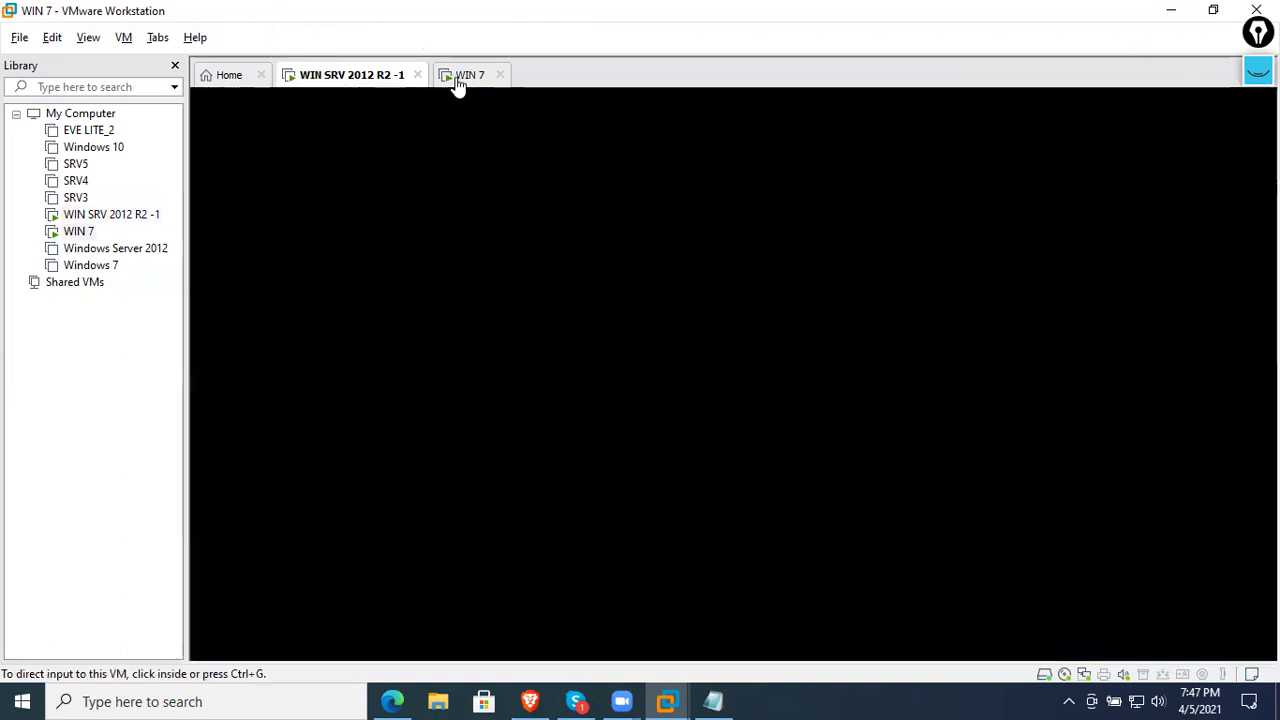
# - Send Ctrl+Alt+Del to WIN 7 and choose Switch User, then Other User
pyautogui.rightClick(458, 80)
pyautogui.click(530, 186)
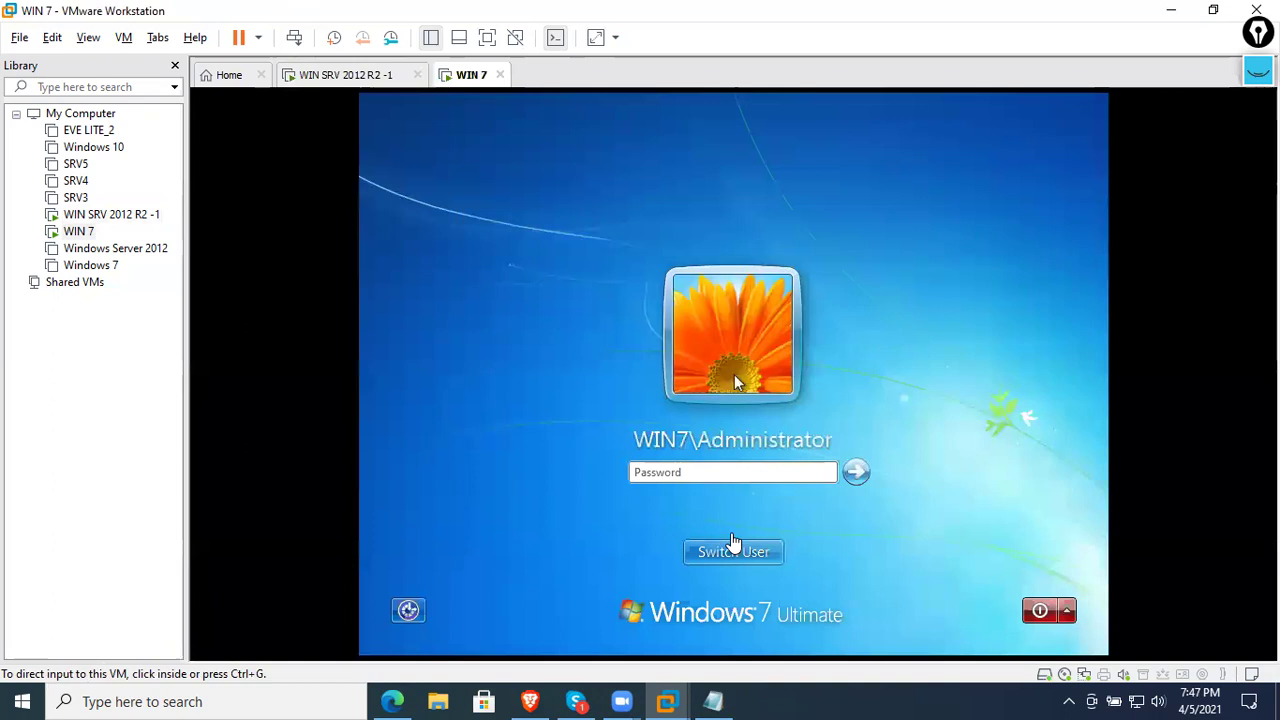
pyautogui.click(736, 548)
pyautogui.click(803, 443)
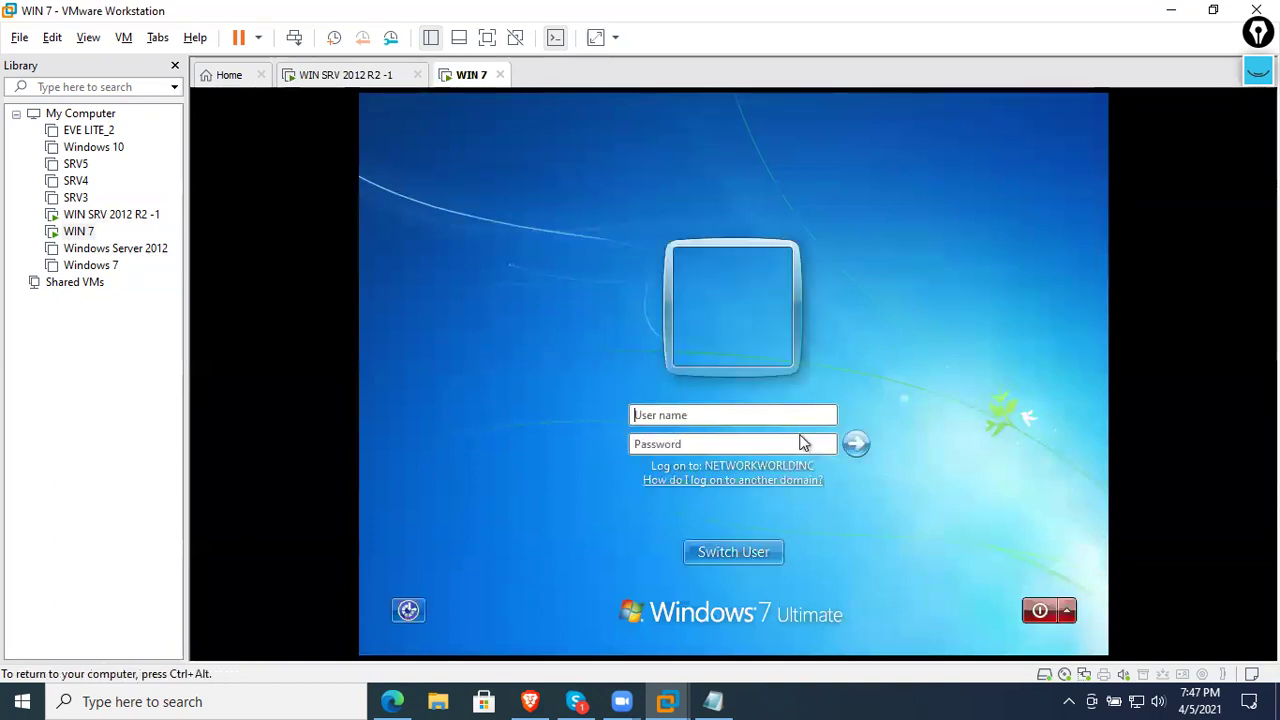
# - Sign in as networkworldinc.com\Administrator with the domain account password
pyautogui.write('networkworldinc.com')
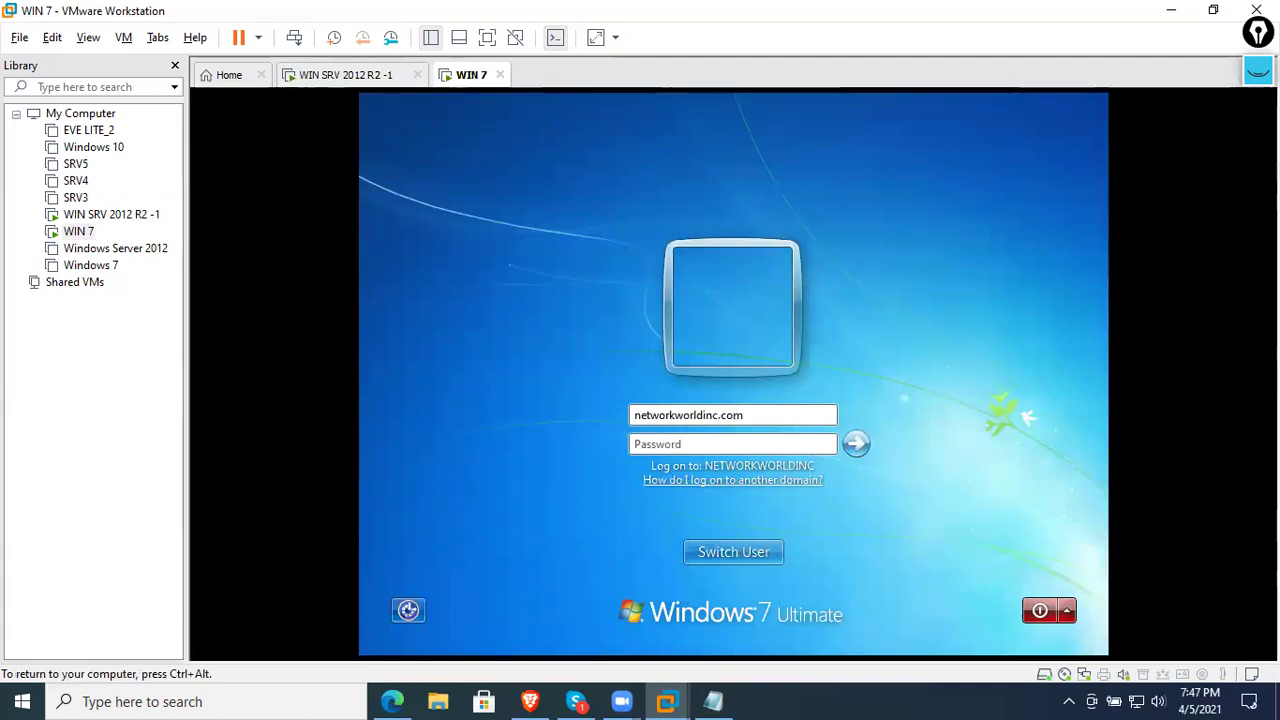
pyautogui.write('\\')
pyautogui.press('Tab')
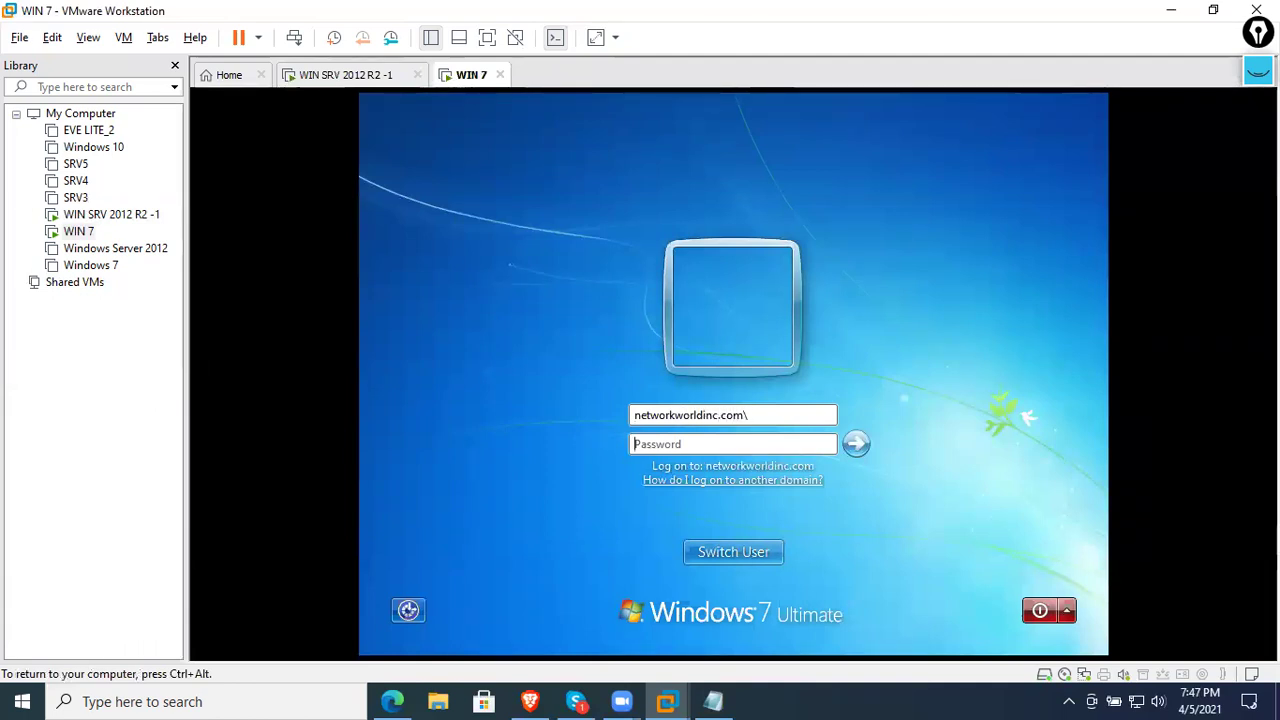
pyautogui.hotkey('shift', 'Tab')
pyautogui.press('End')
pyautogui.write('A')
pyautogui.press('BackSpace')
pyautogui.write('Administrator')
pyautogui.press('Tab')
pyautogui.write('Pa$$w0rd')
pyautogui.press('Return')
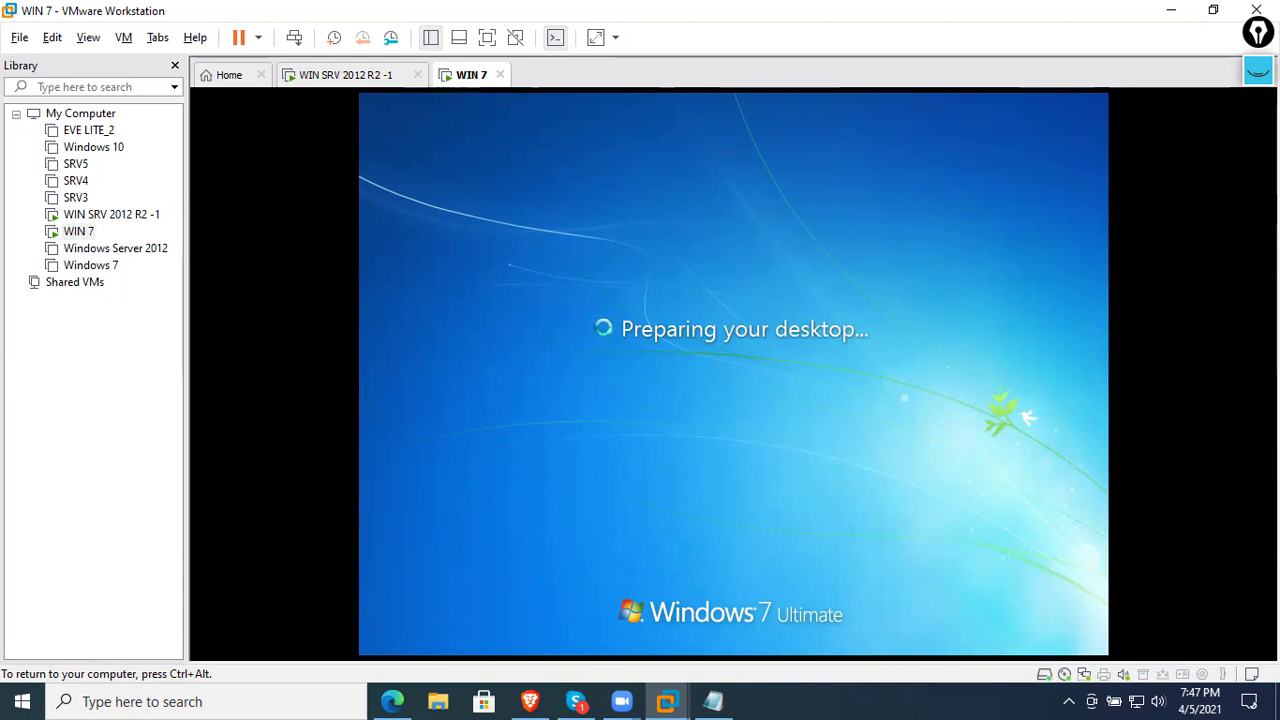
pyautogui.hotkey('ctrl', 'alt')
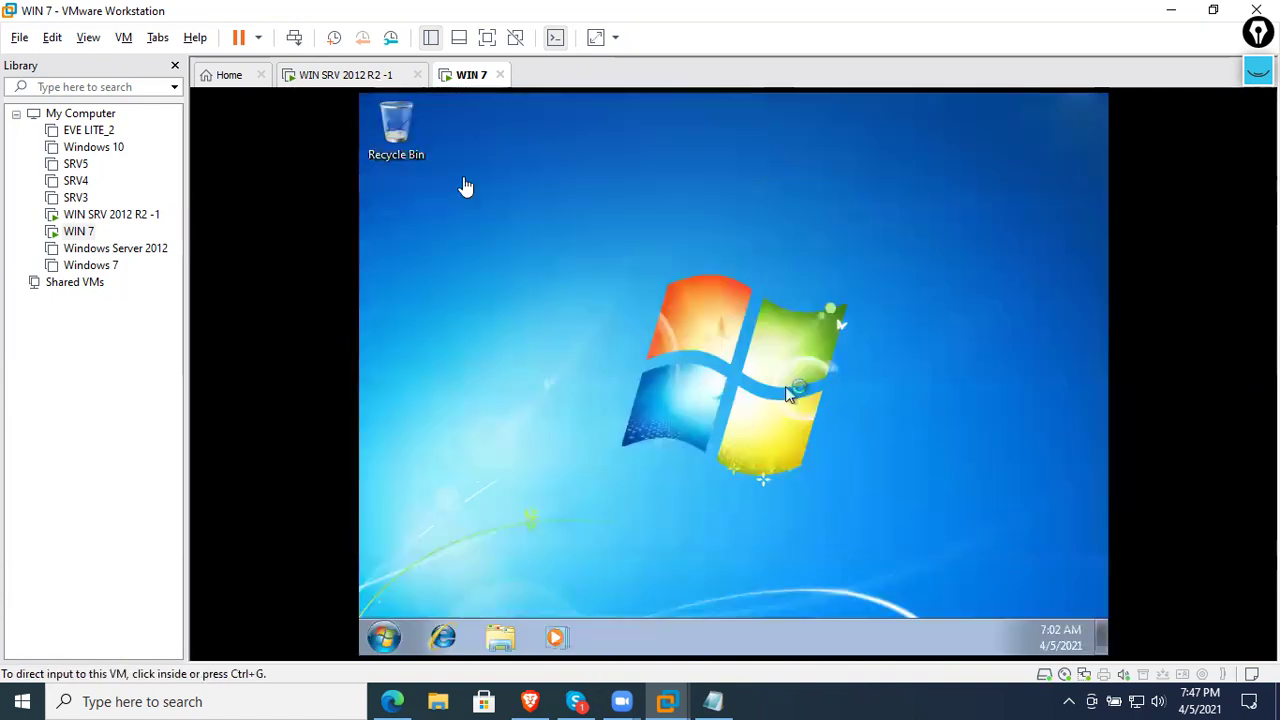
# - View WIN 7's connection details: 192.168.12.51, mask 255.255.255.0, networkworldinc.com suffix
pyautogui.click(599, 344)
pyautogui.click(390, 628)
pyautogui.click(898, 477)
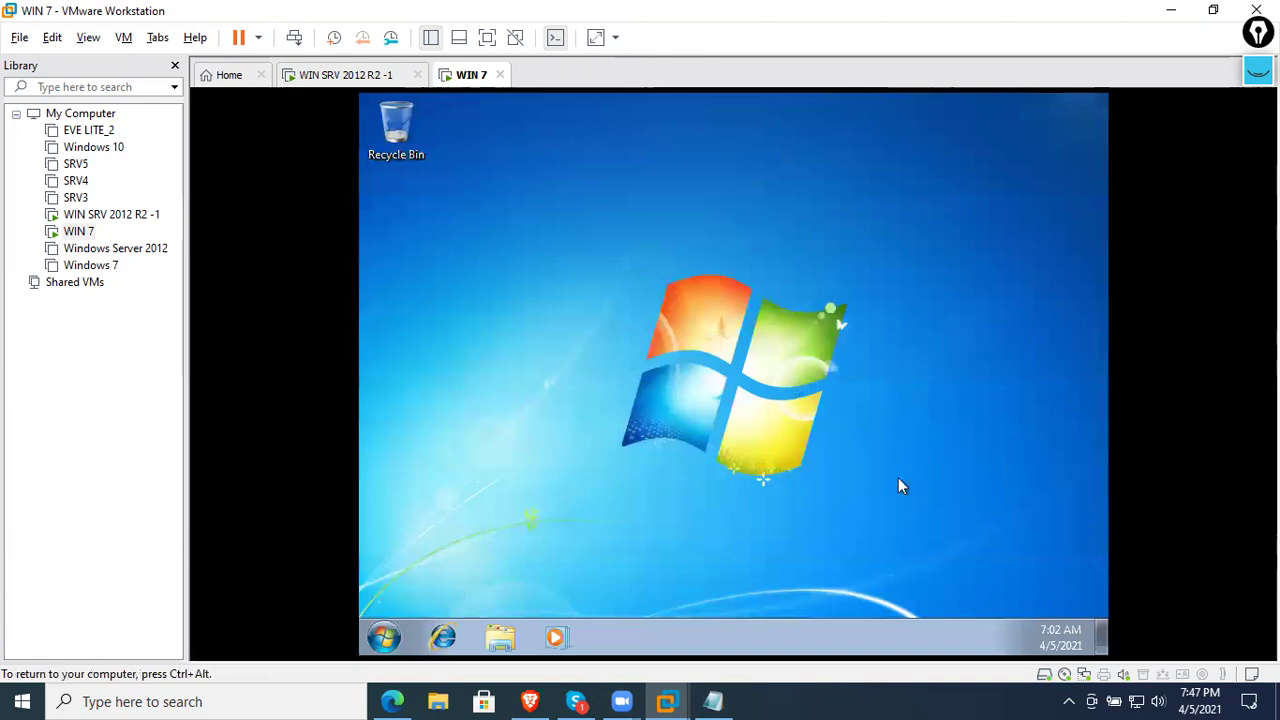
pyautogui.click(398, 642)
pyautogui.click(1058, 505)
pyautogui.rightClick(993, 640)
pyautogui.click(945, 626)
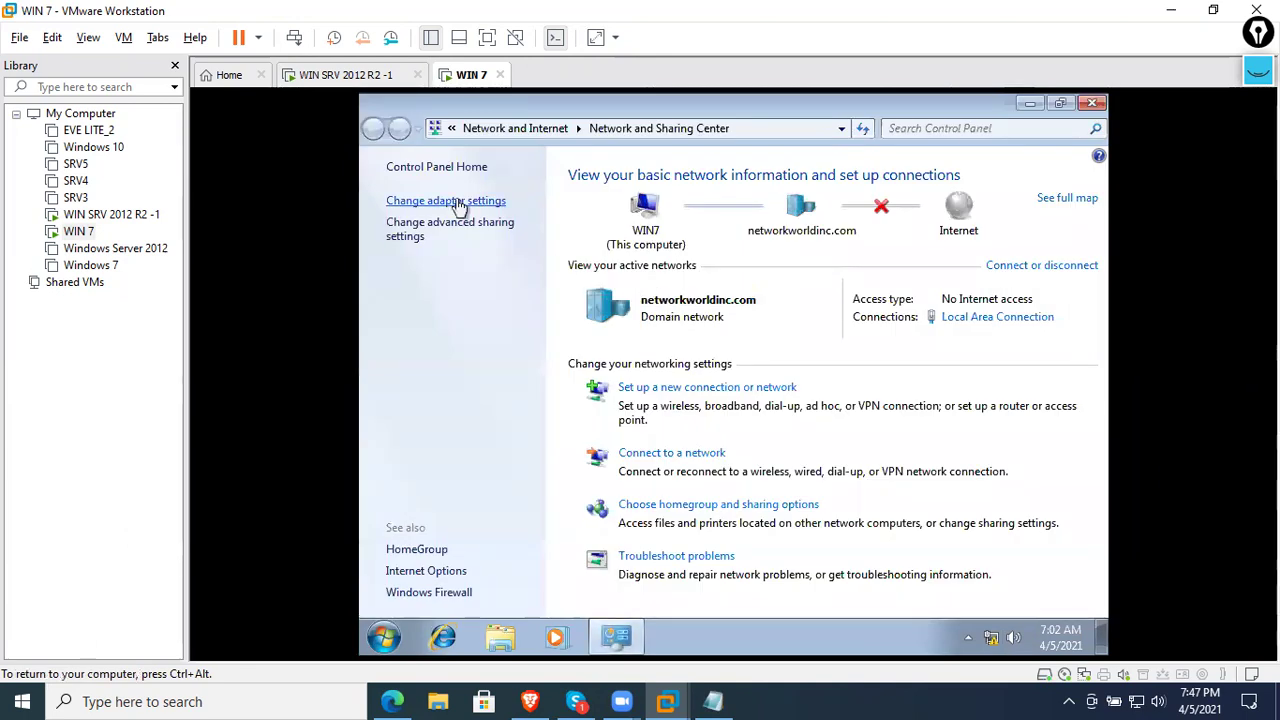
pyautogui.click(458, 204)
pyautogui.rightClick(510, 219)
pyautogui.click(560, 251)
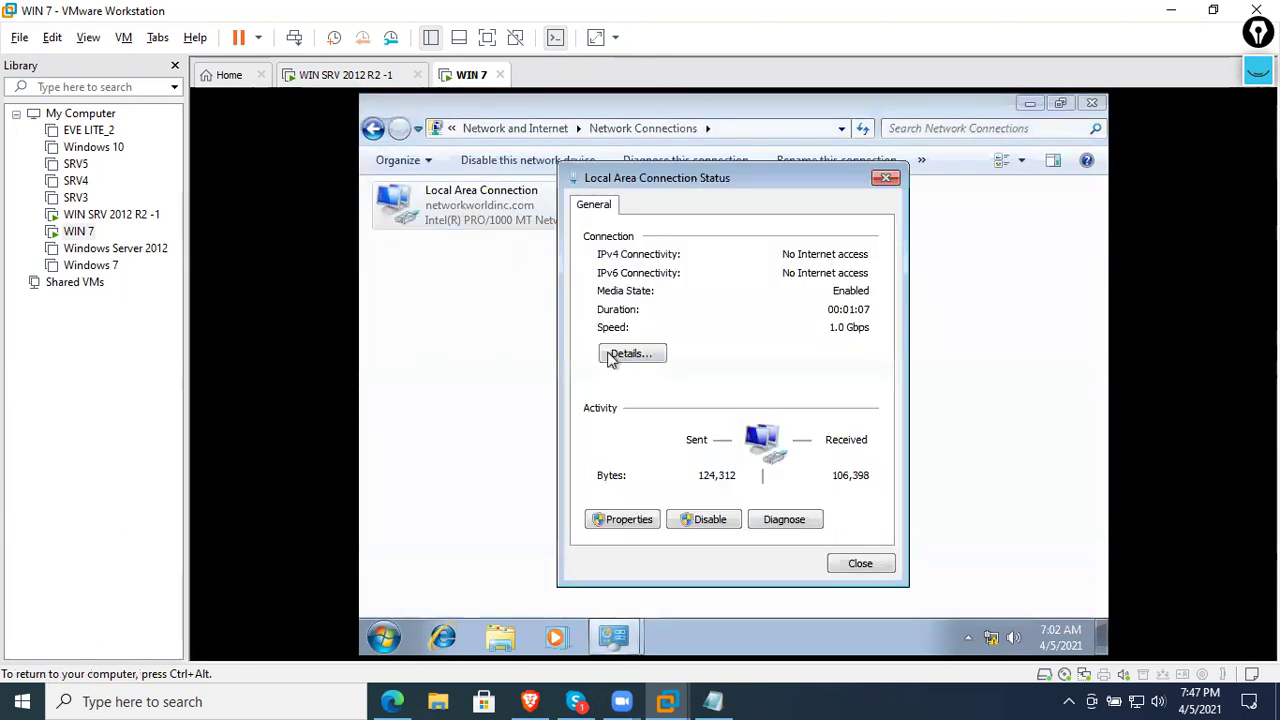
pyautogui.click(612, 357)
pyautogui.click(651, 355)
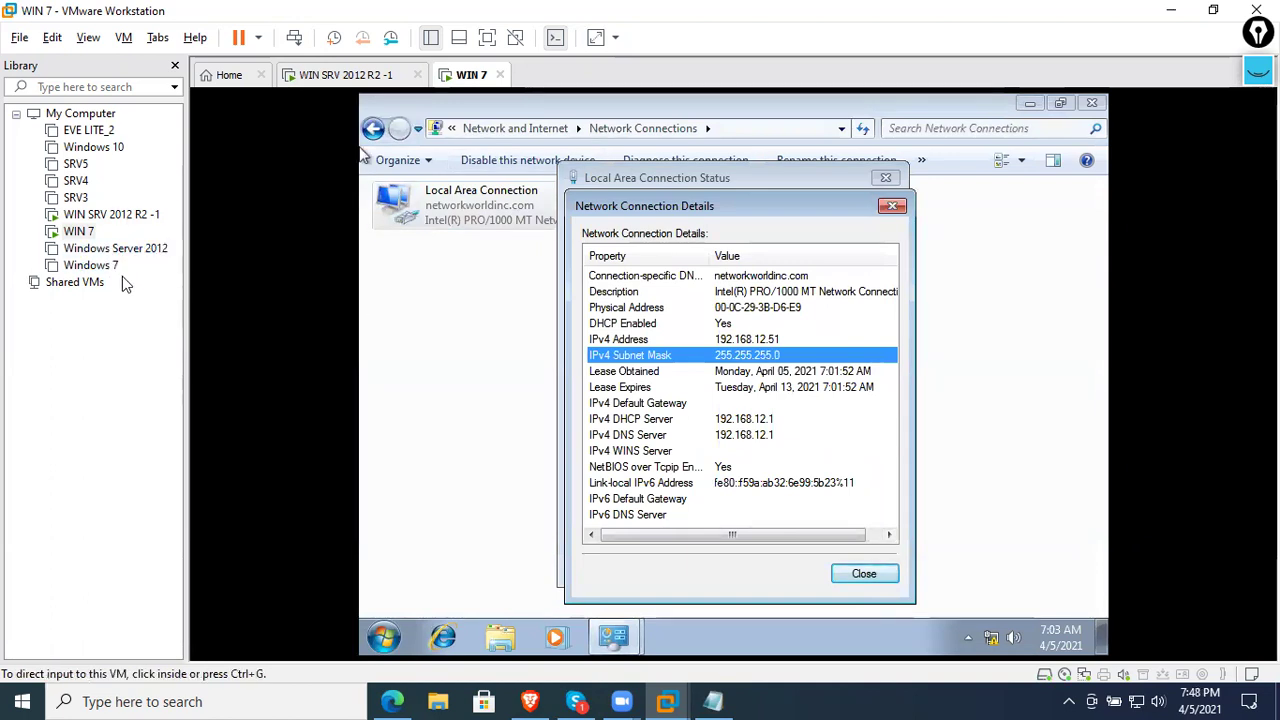
# - Select the SRV5 virtual machine in the library
pyautogui.click(118, 217)
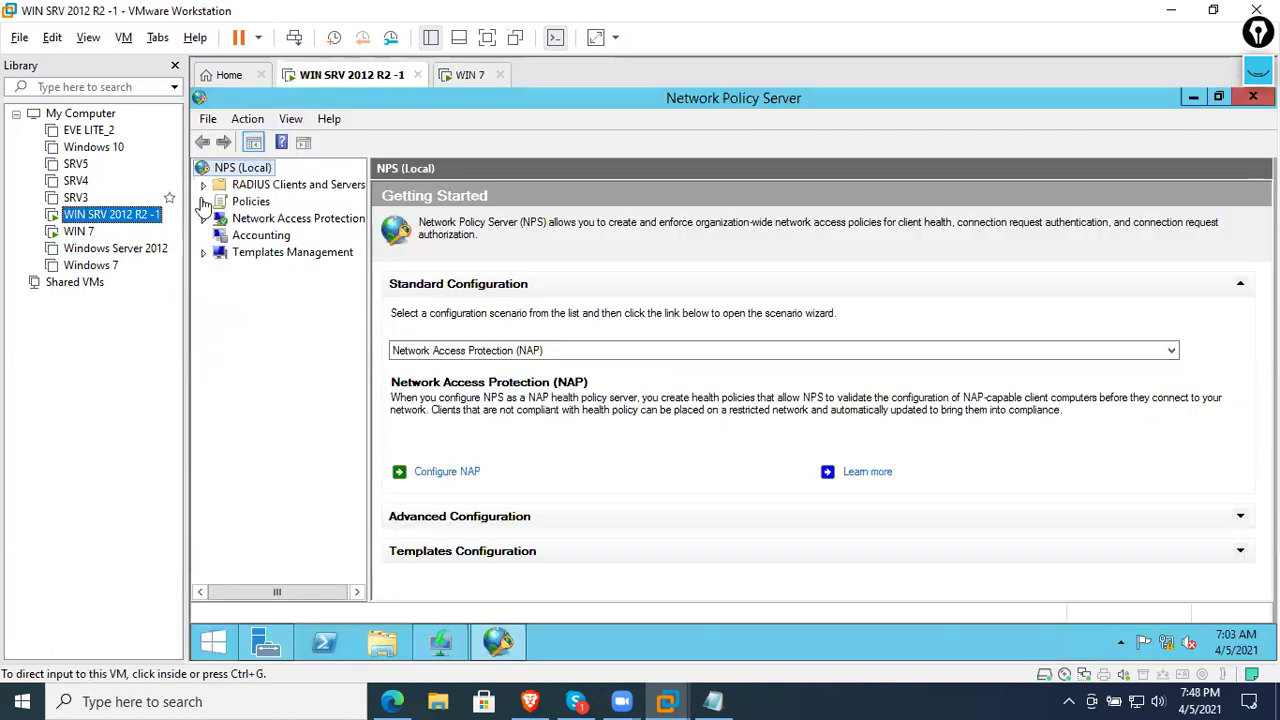
pyautogui.click(110, 248)
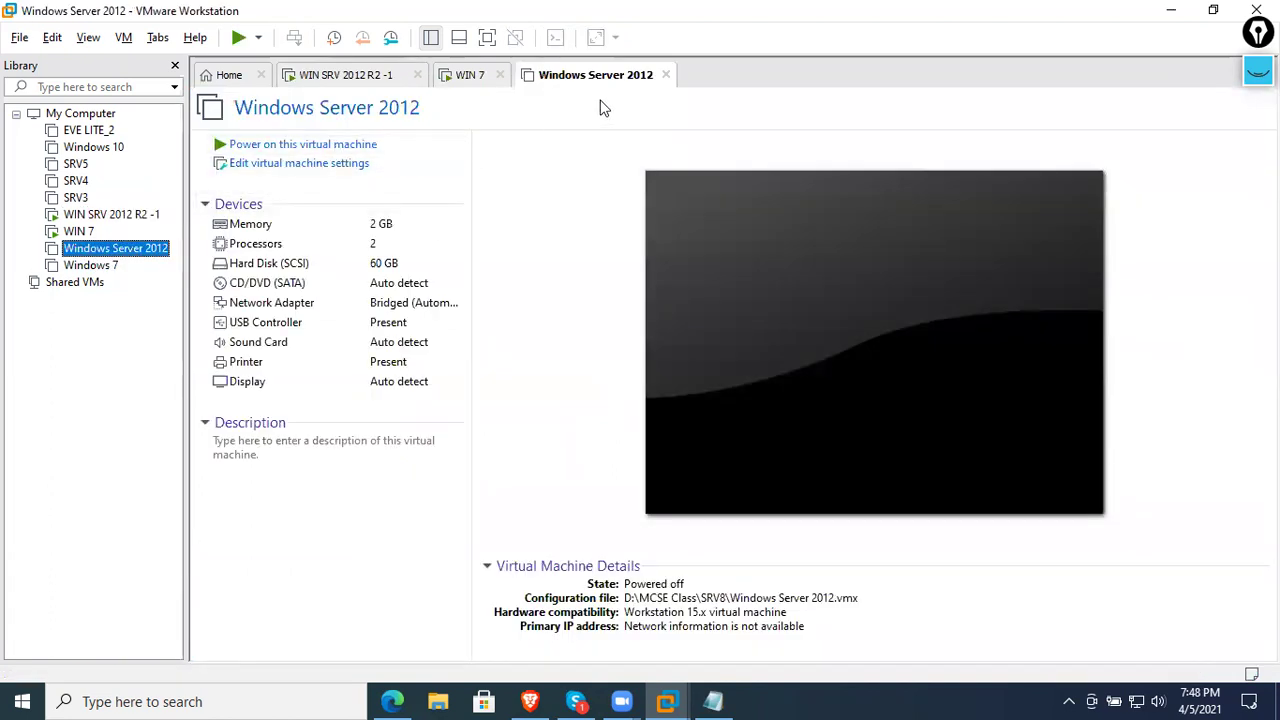
pyautogui.click(666, 76)
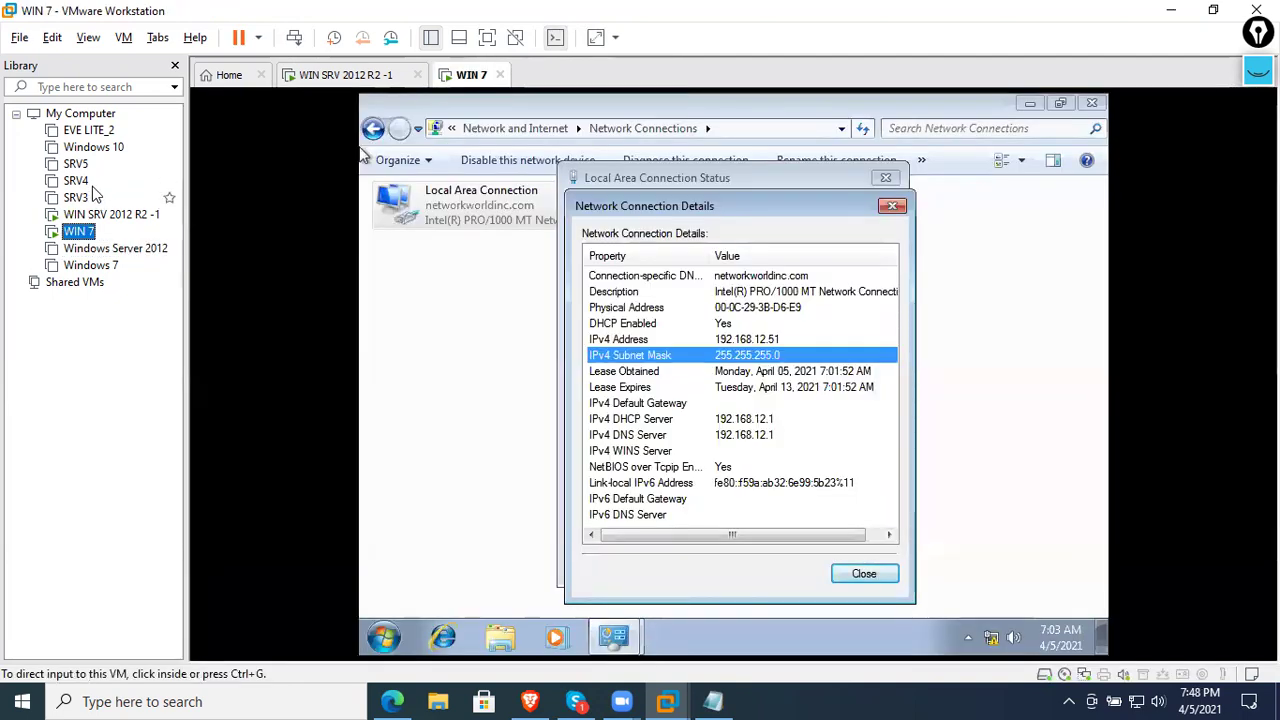
pyautogui.click(76, 164)
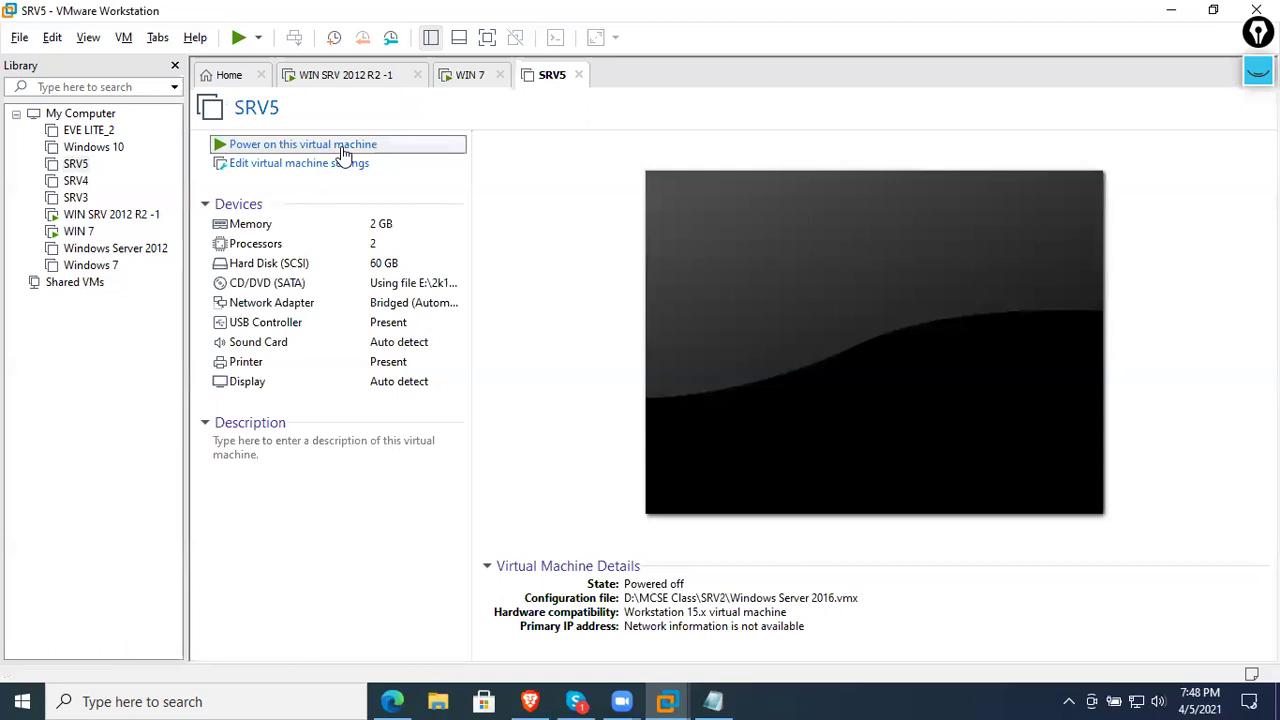
# - Power on SRV5, move its tab ahead of WIN 7, and watch it boot
pyautogui.click(345, 142)
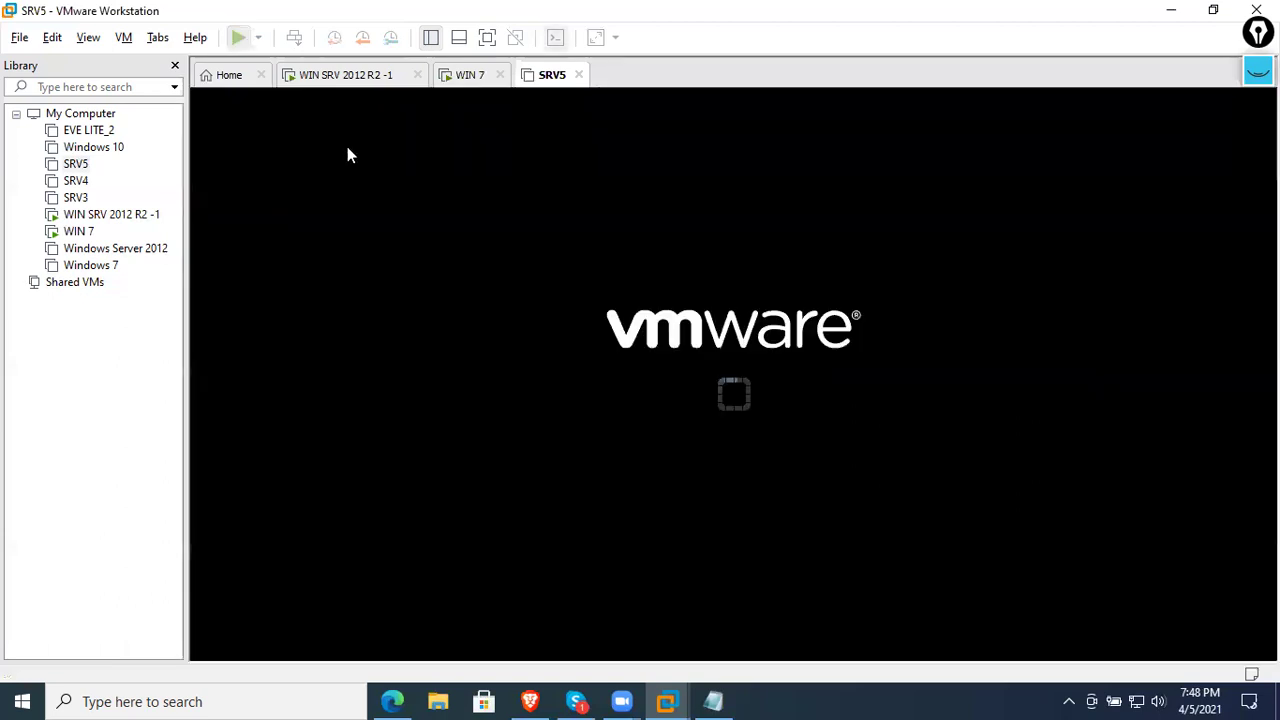
pyautogui.moveTo(549, 86); pyautogui.dragTo(472, 91)
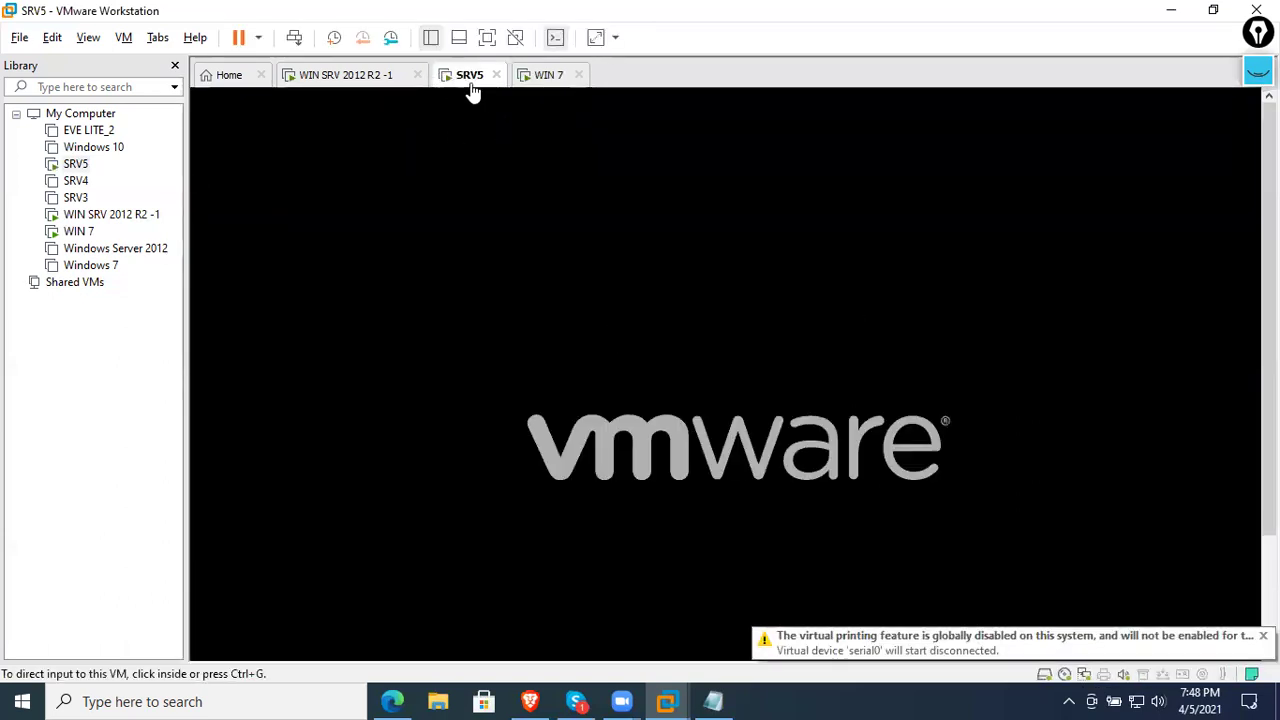
pyautogui.click(540, 80)
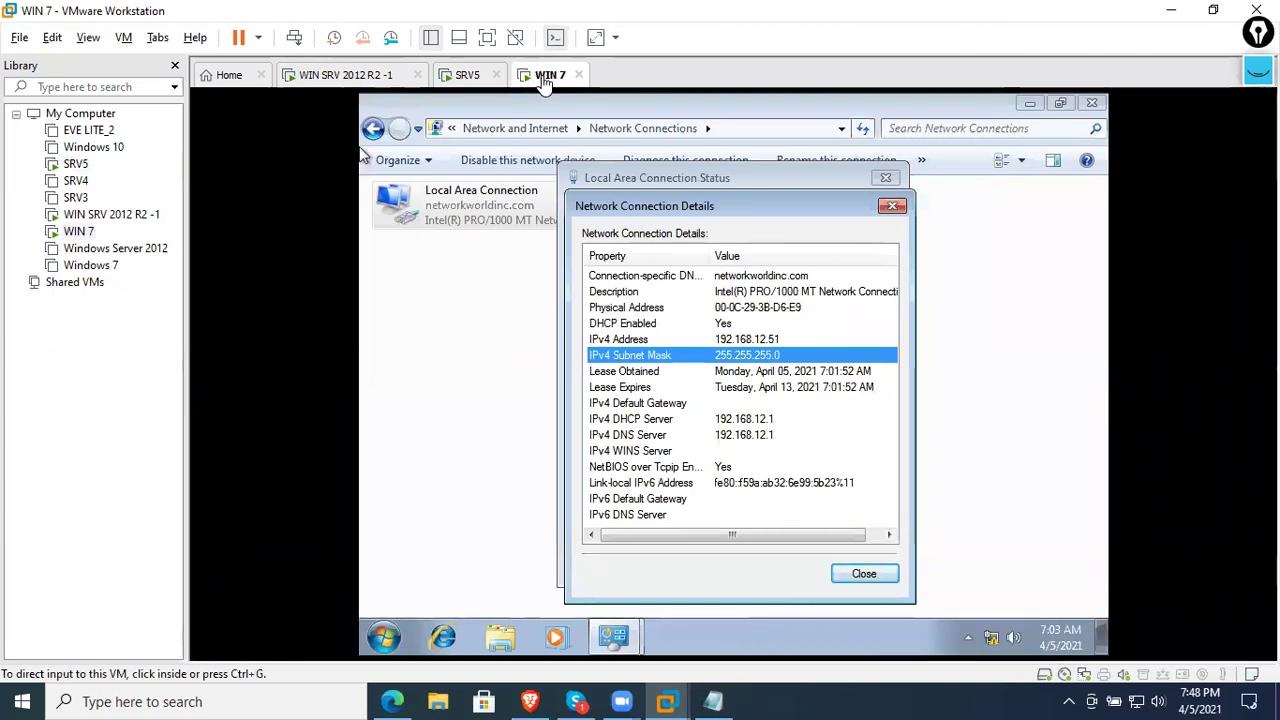
pyautogui.click(477, 80)
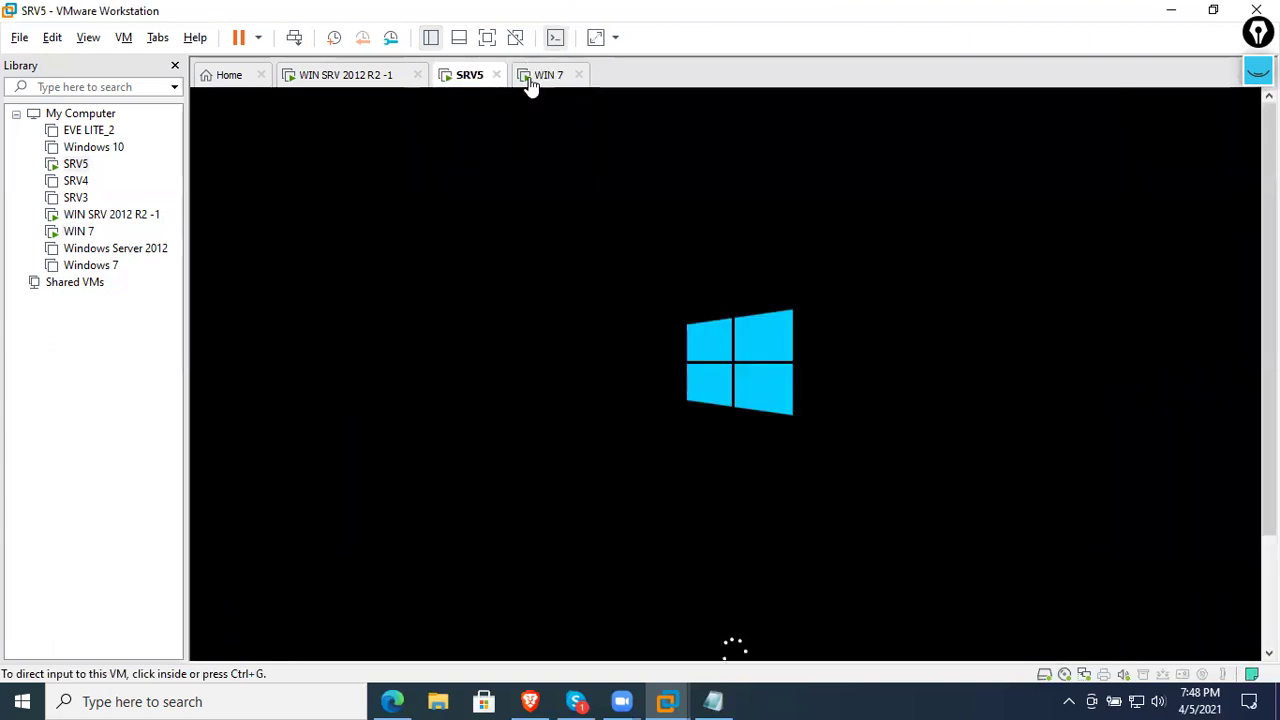
pyautogui.click(536, 82)
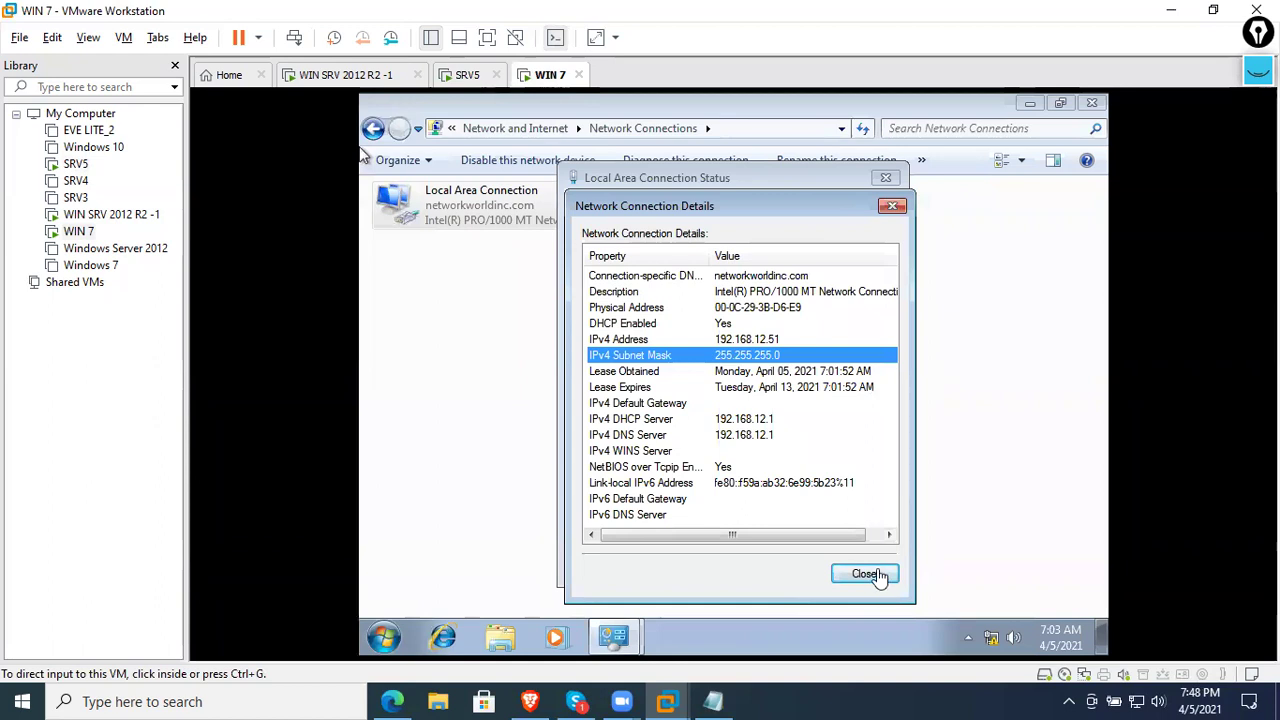
pyautogui.click(455, 82)
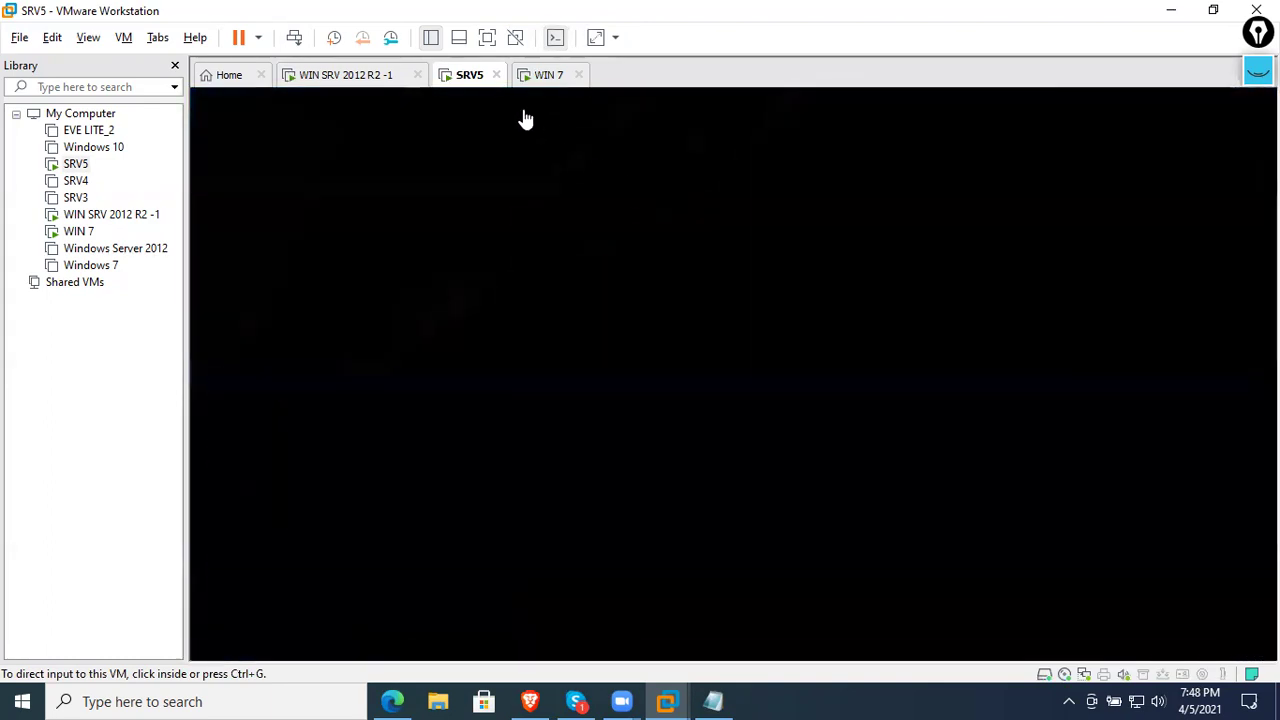
# - Send Ctrl+Alt+Del to SRV5 and sign in with the Administrator password
pyautogui.rightClick(477, 79)
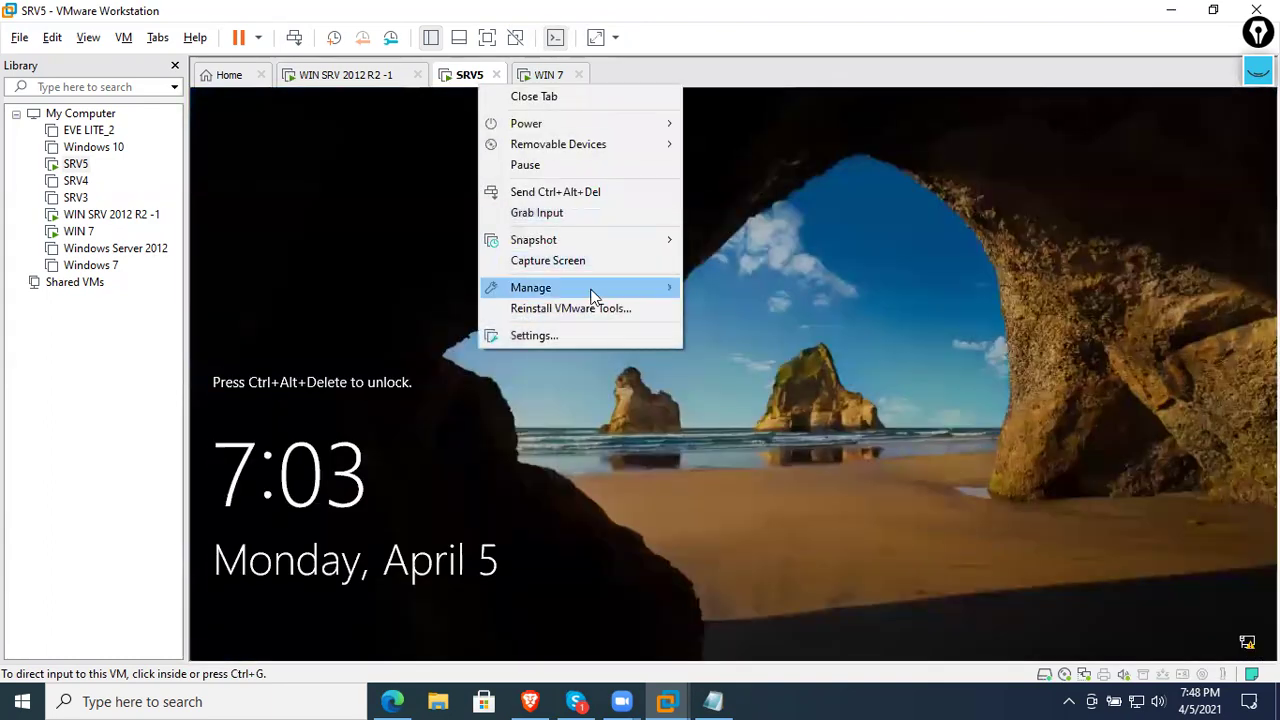
pyautogui.click(586, 194)
pyautogui.click(731, 449)
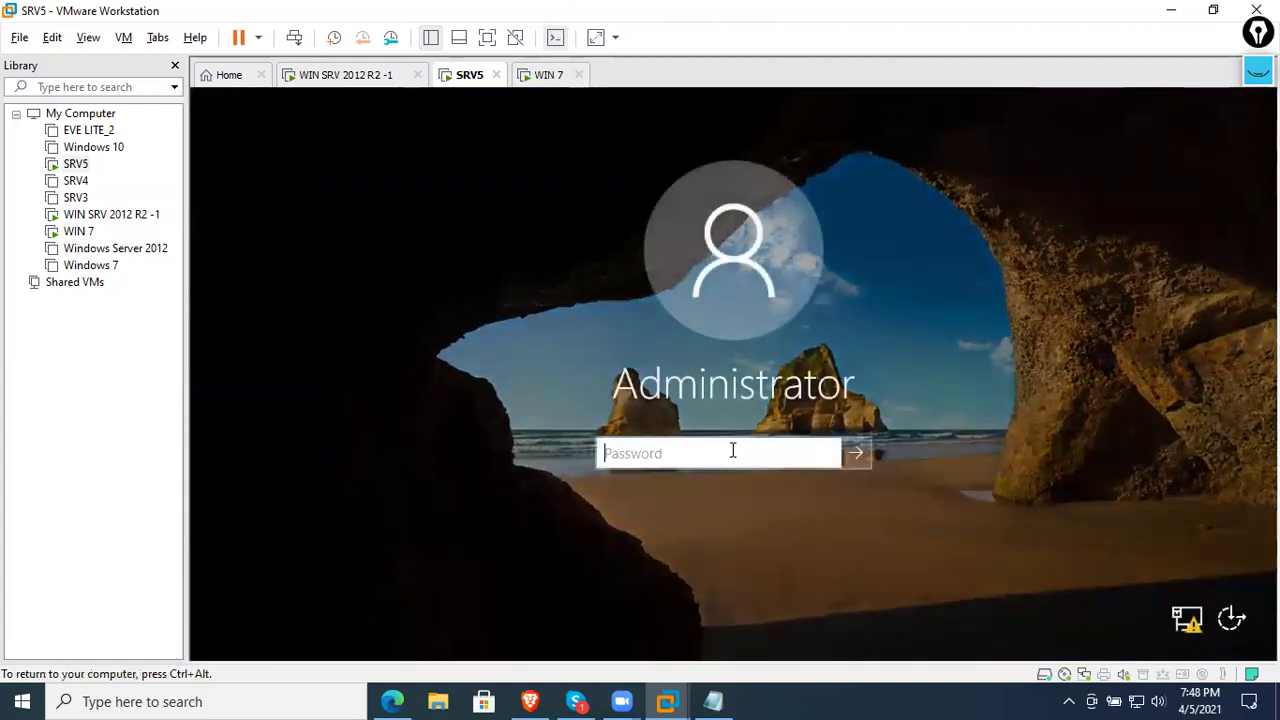
pyautogui.write('********')
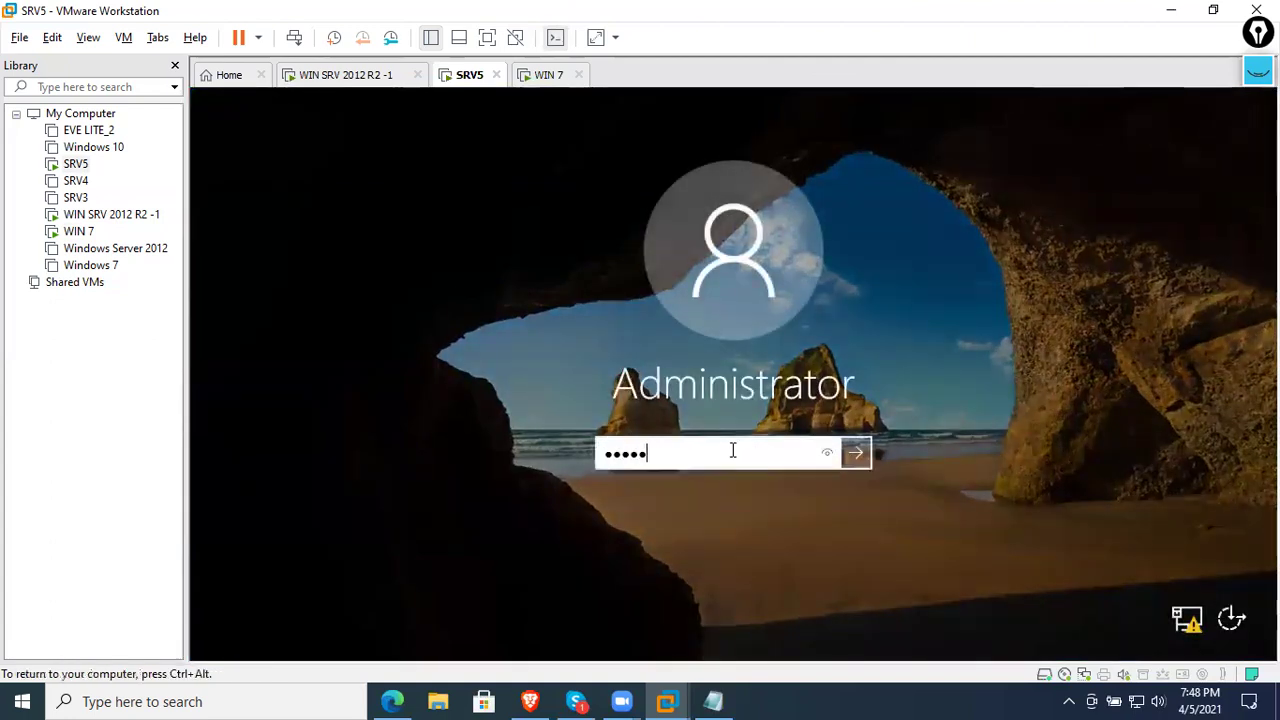
pyautogui.press('Return')
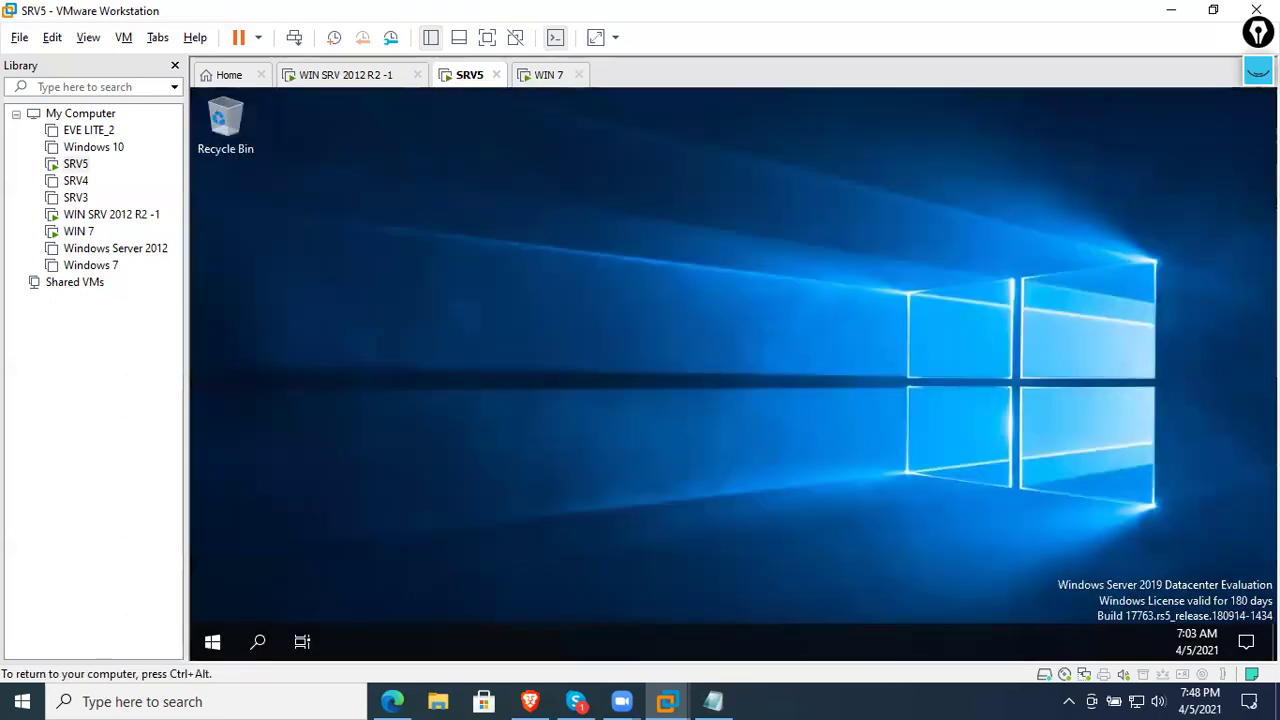
# - Open the Ethernet0 adapter properties from Network & Internet Ethernet settings
pyautogui.rightClick(636, 254)
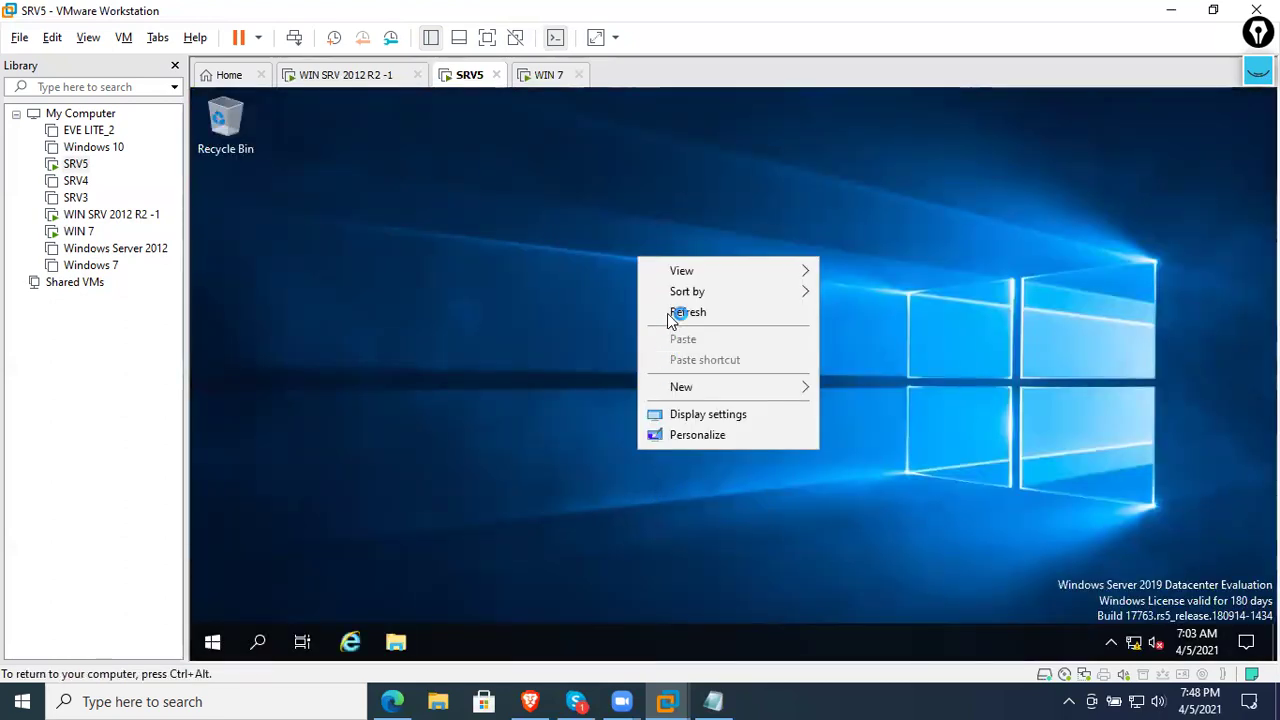
pyautogui.click(672, 310)
pyautogui.rightClick(1143, 648)
pyautogui.click(1118, 617)
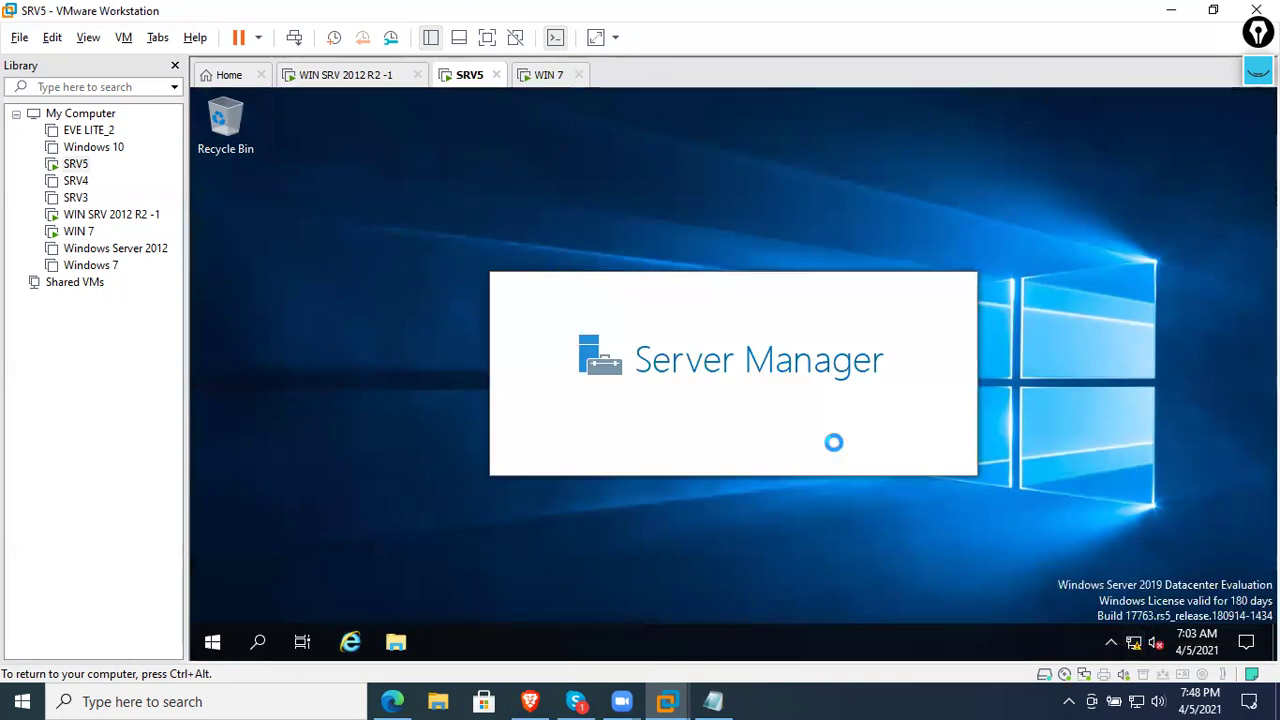
pyautogui.click(636, 110)
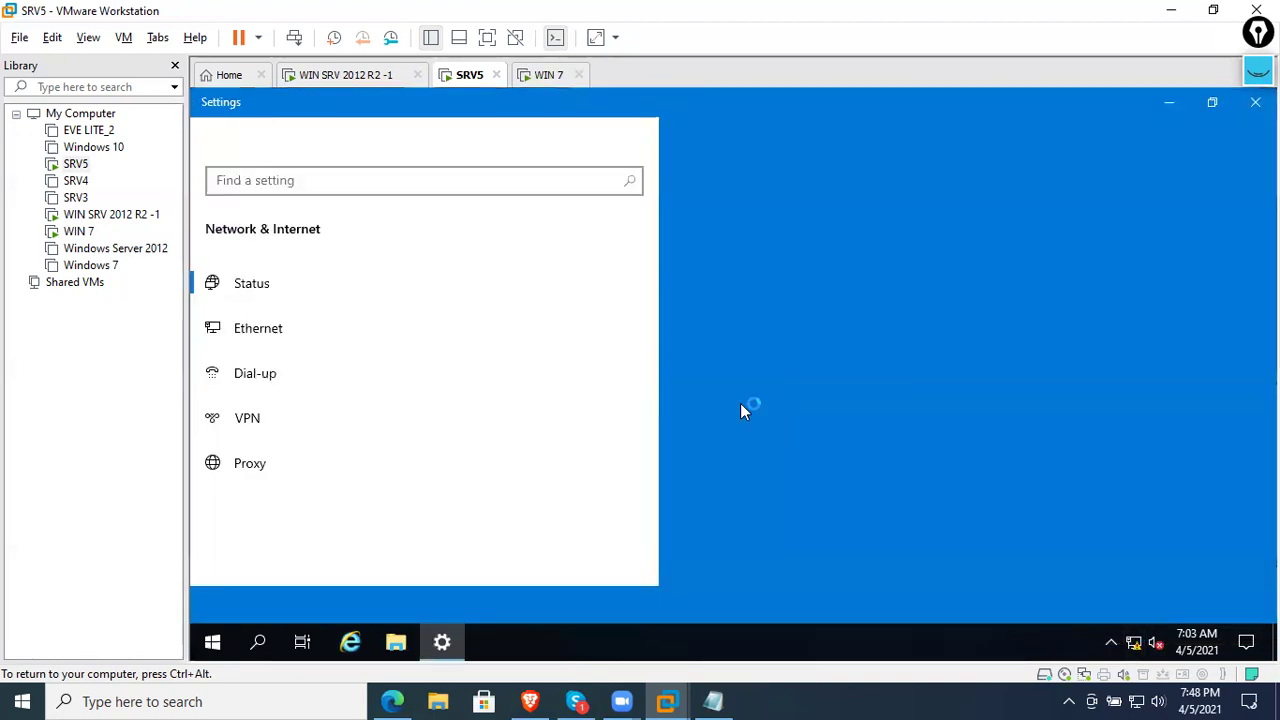
pyautogui.click(300, 340)
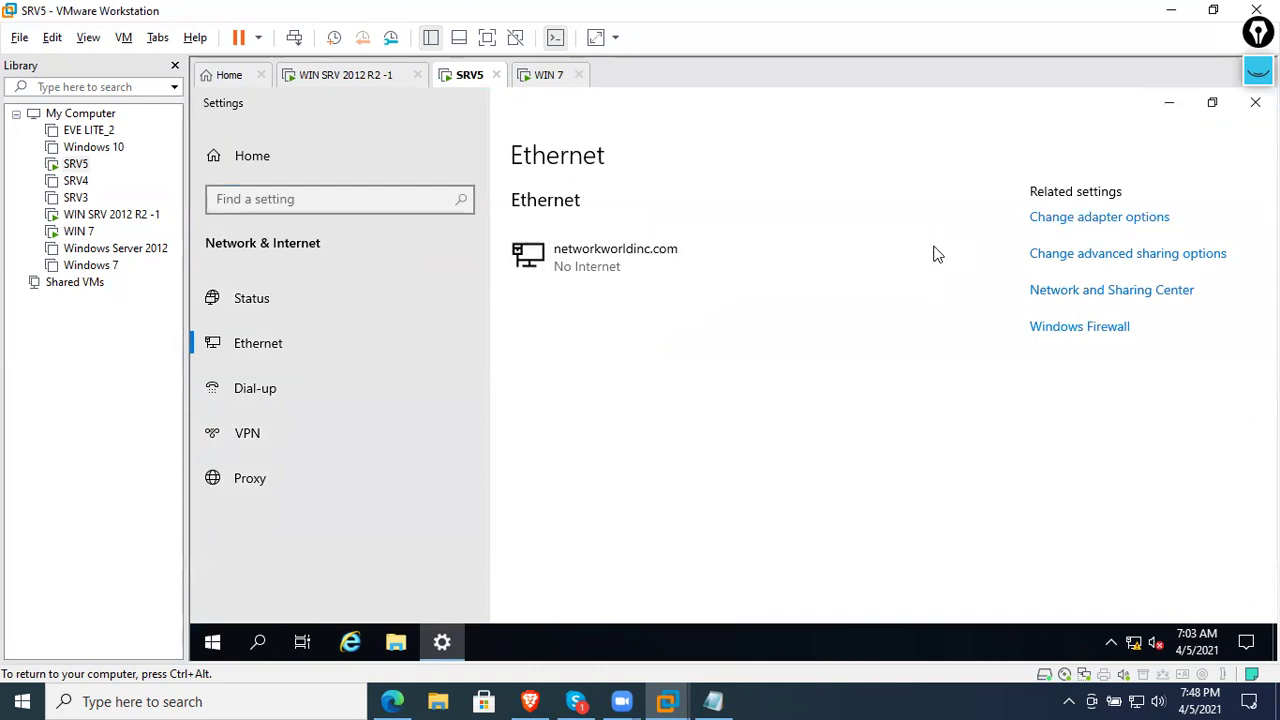
pyautogui.click(1068, 219)
pyautogui.click(528, 228)
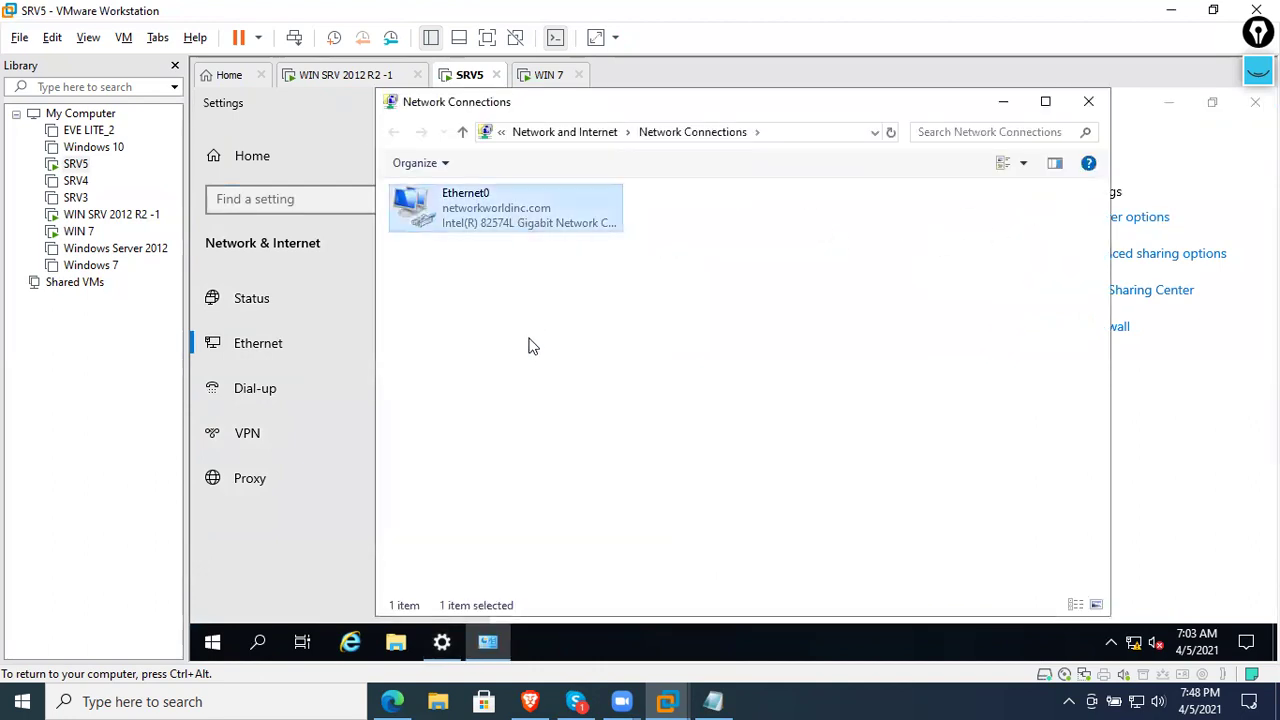
pyautogui.rightClick(520, 216)
pyautogui.click(543, 394)
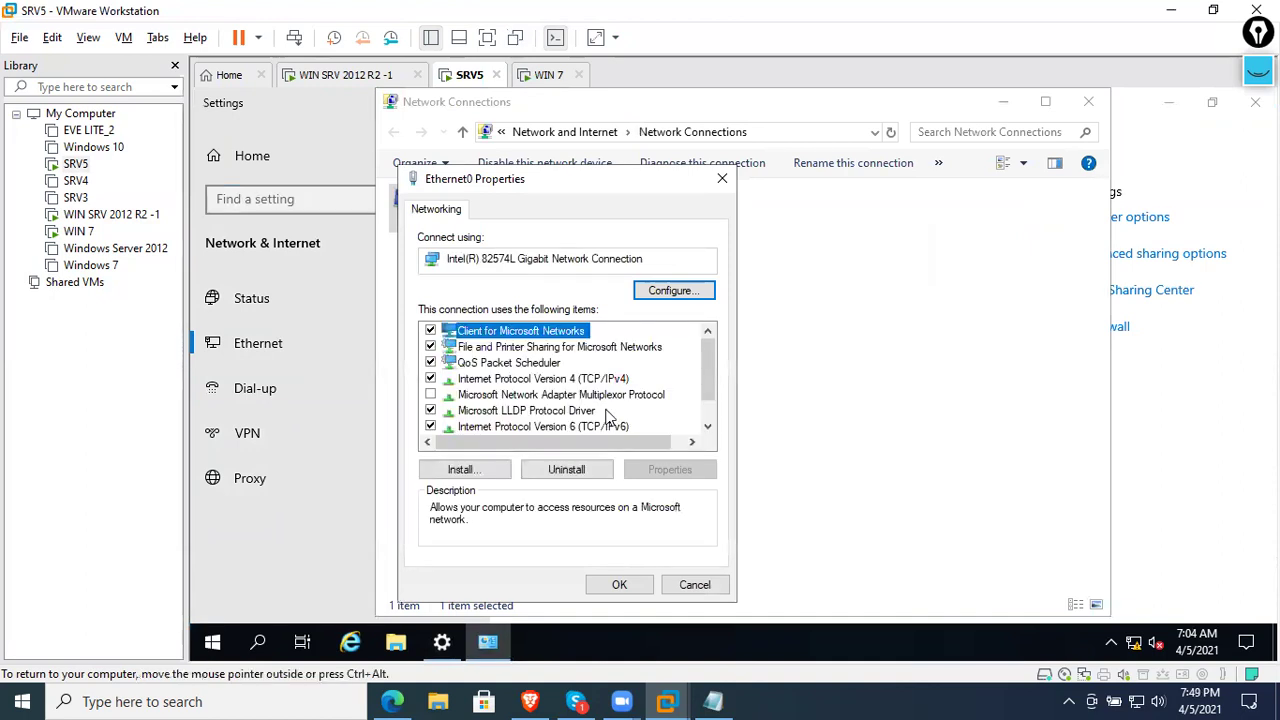
# - Give Ethernet0 static IPv4 192.168.12.2, mask 255.255.255.0, preferred DNS 192.168.12.1
pyautogui.doubleClick(593, 379)
pyautogui.click(570, 337)
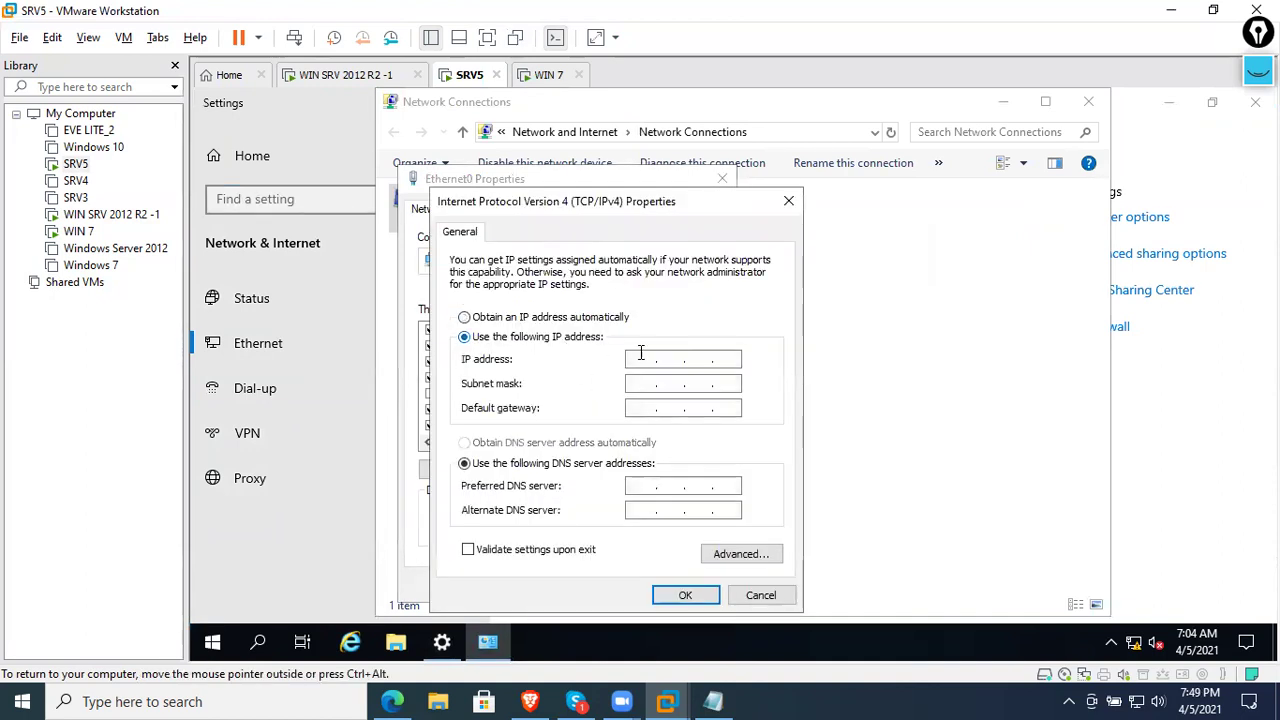
pyautogui.write('192 . 168 . ')
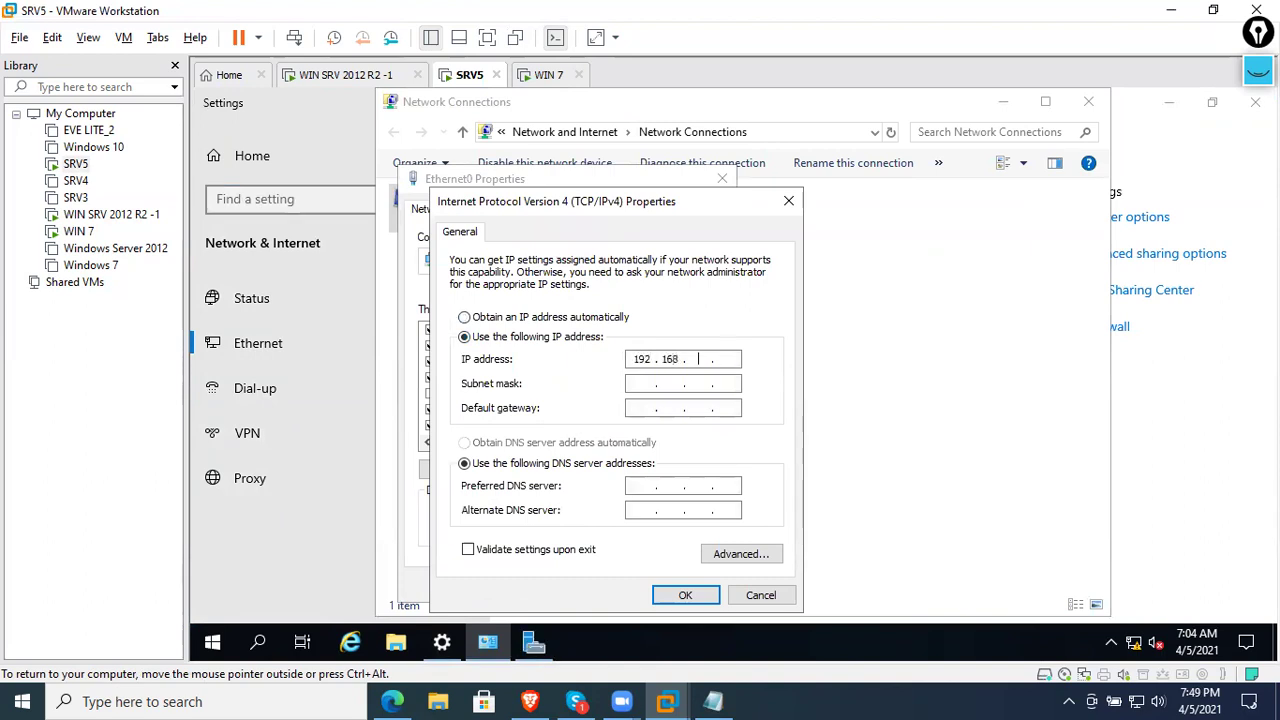
pyautogui.write('12 . 2')
pyautogui.press('Tab')
pyautogui.press('Tab')
pyautogui.press('Tab')
pyautogui.press('Tab')
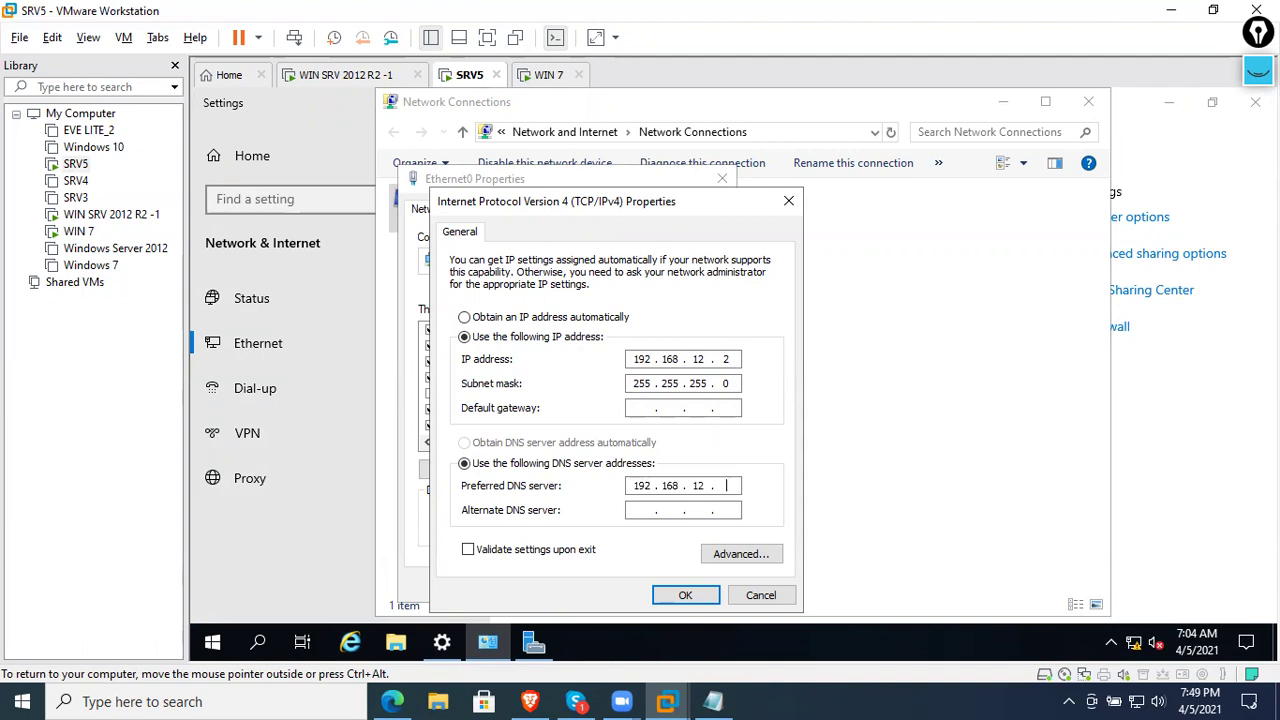
pyautogui.click(685, 595)
pyautogui.click(619, 585)
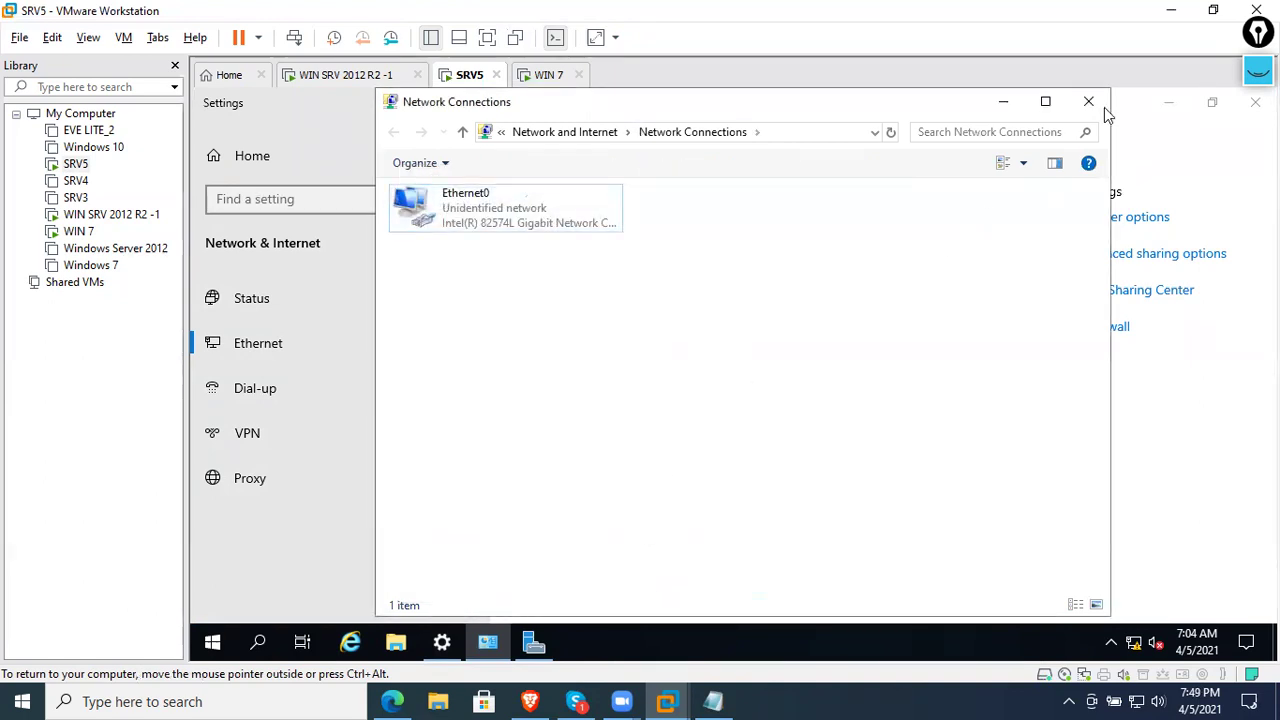
pyautogui.click(1088, 101)
# - Open This PC's computer name settings and choose Domain membership for SRV5
pyautogui.click(1254, 102)
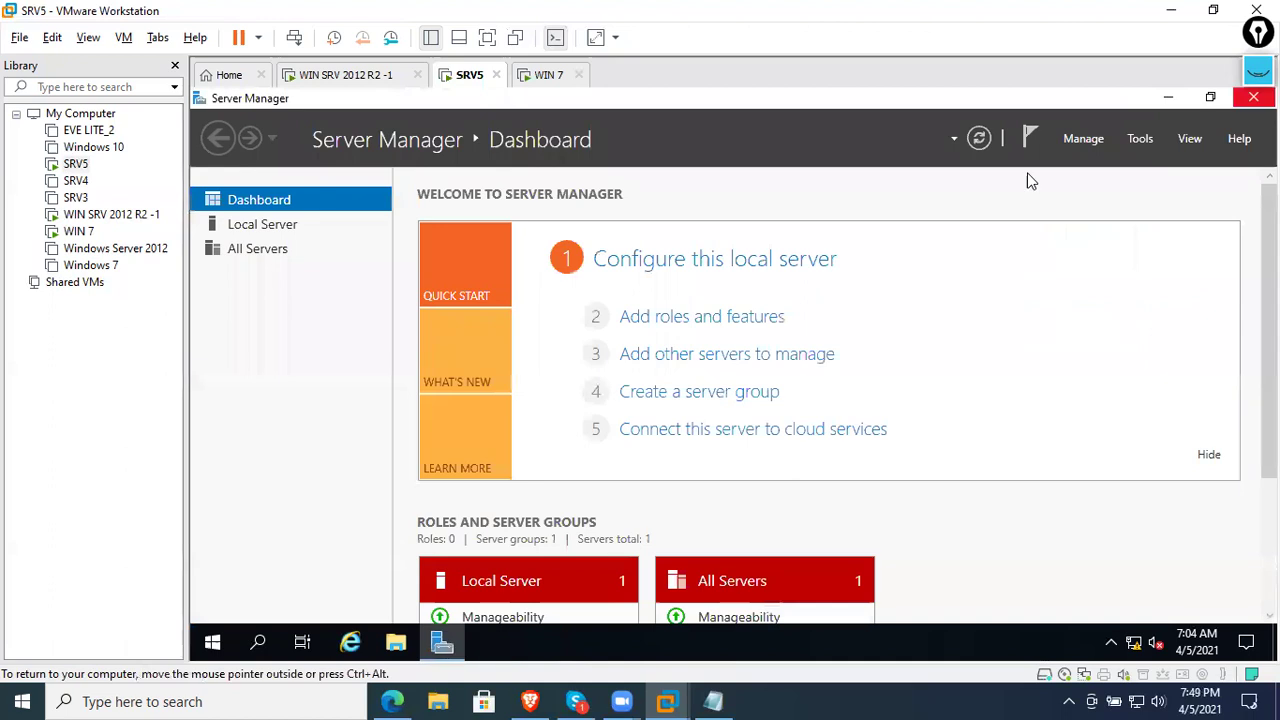
pyautogui.click(396, 643)
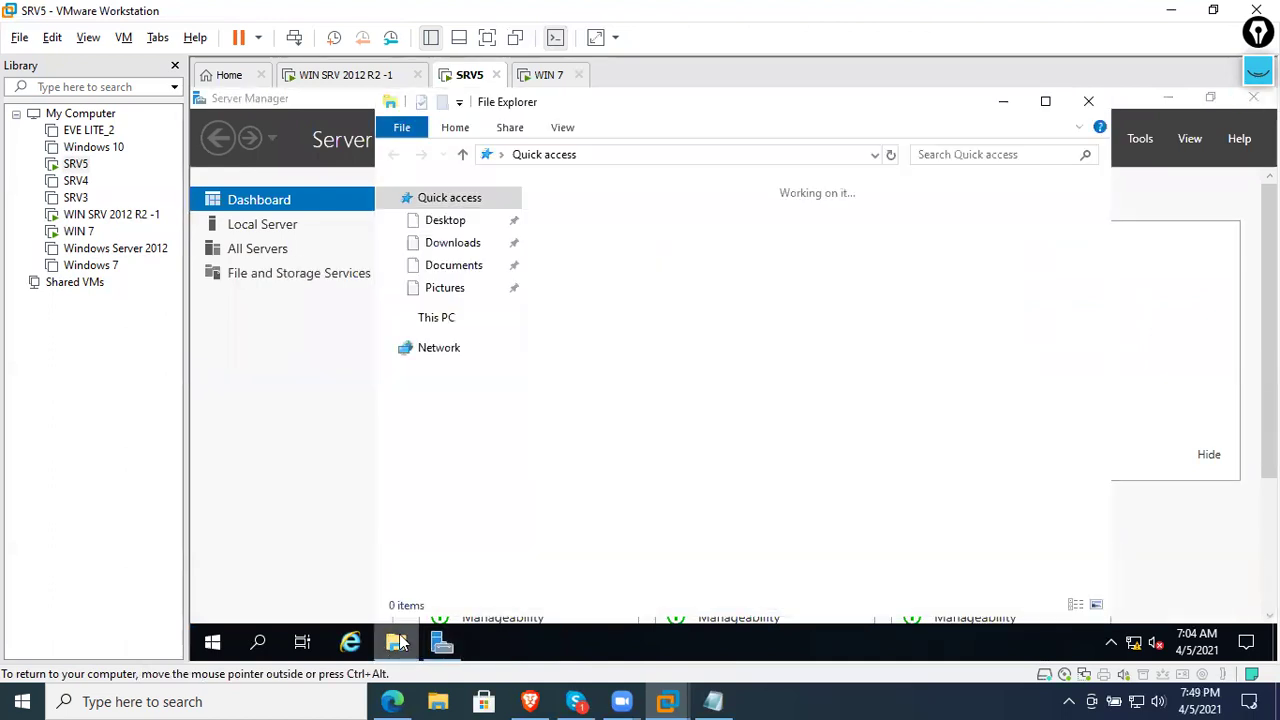
pyautogui.rightClick(440, 322)
pyautogui.click(498, 569)
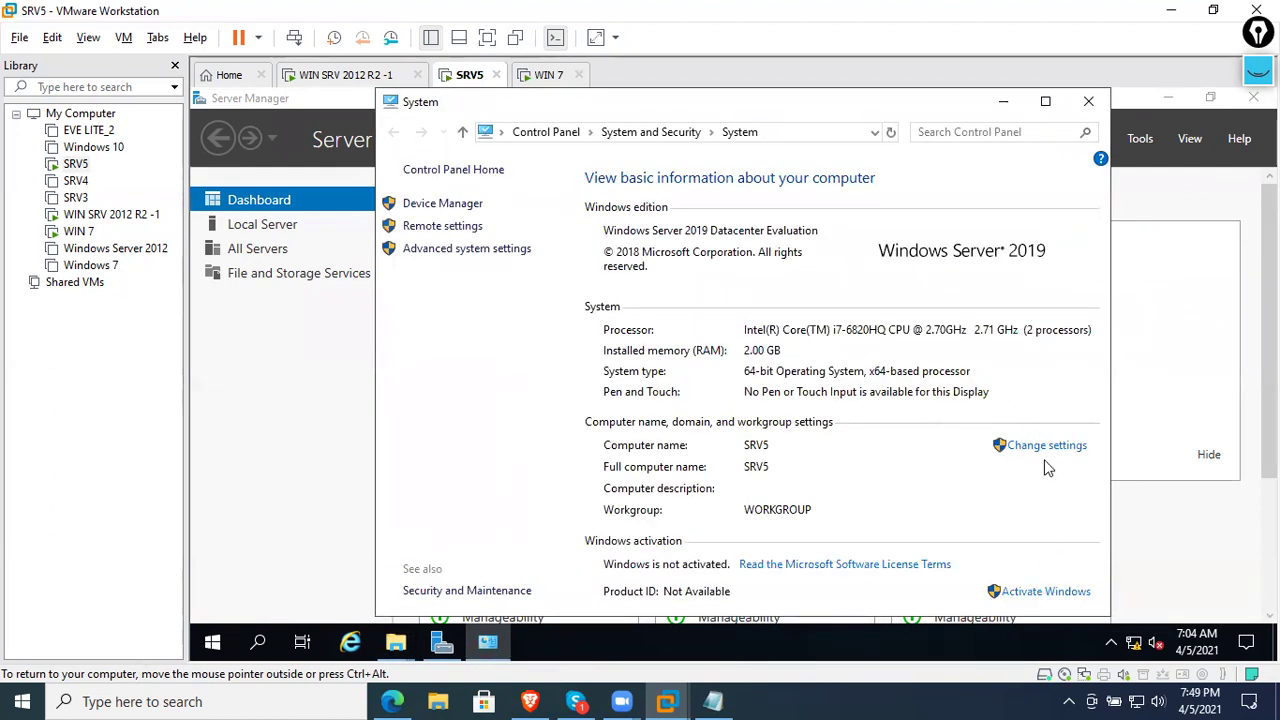
pyautogui.click(1045, 455)
pyautogui.click(640, 402)
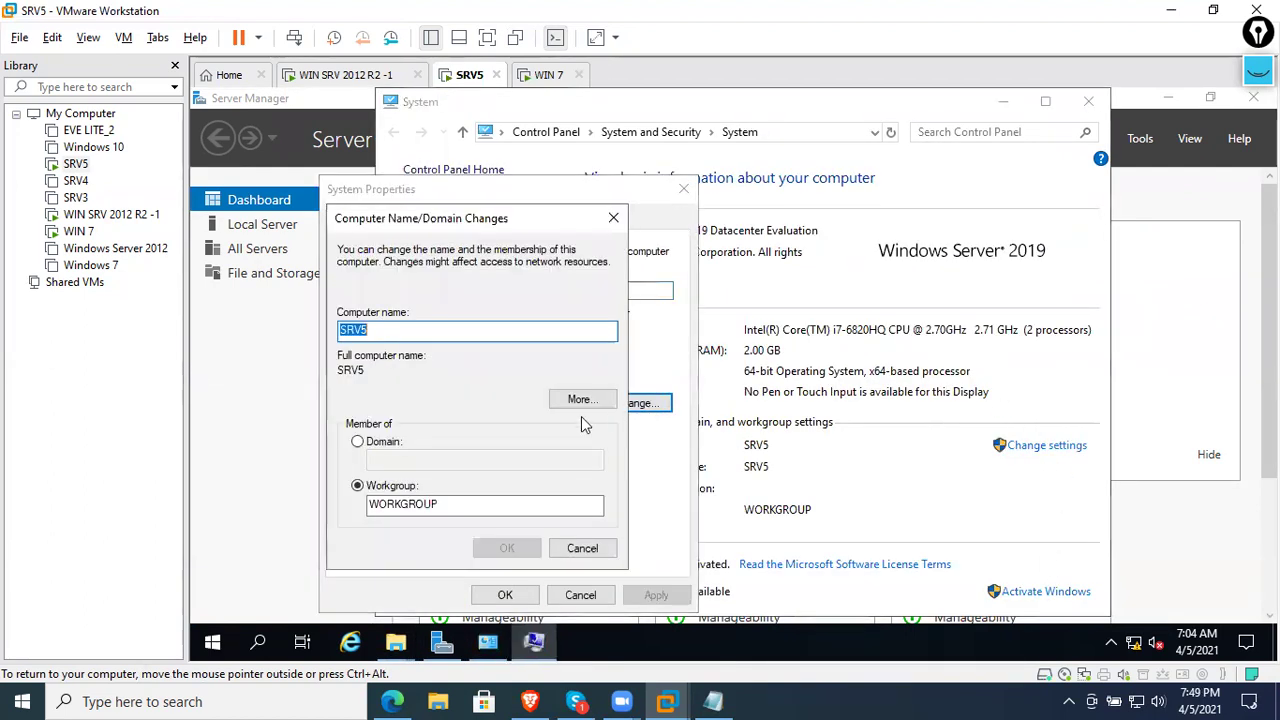
pyautogui.click(386, 443)
pyautogui.click(404, 459)
# - Enter networkworldinc.com, submit Administrator credentials, and dismiss the incorrect-credentials error
pyautogui.write('networkworldinc.com')
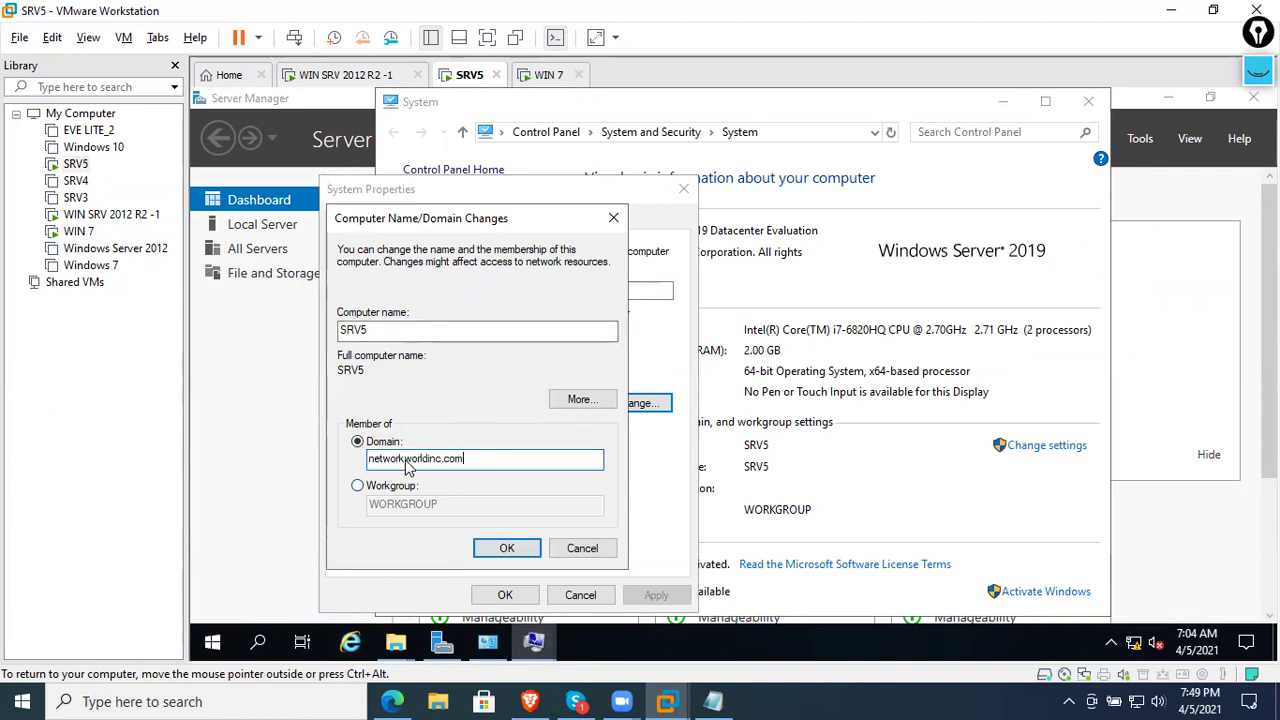
pyautogui.press('Return')
pyautogui.write('Admin')
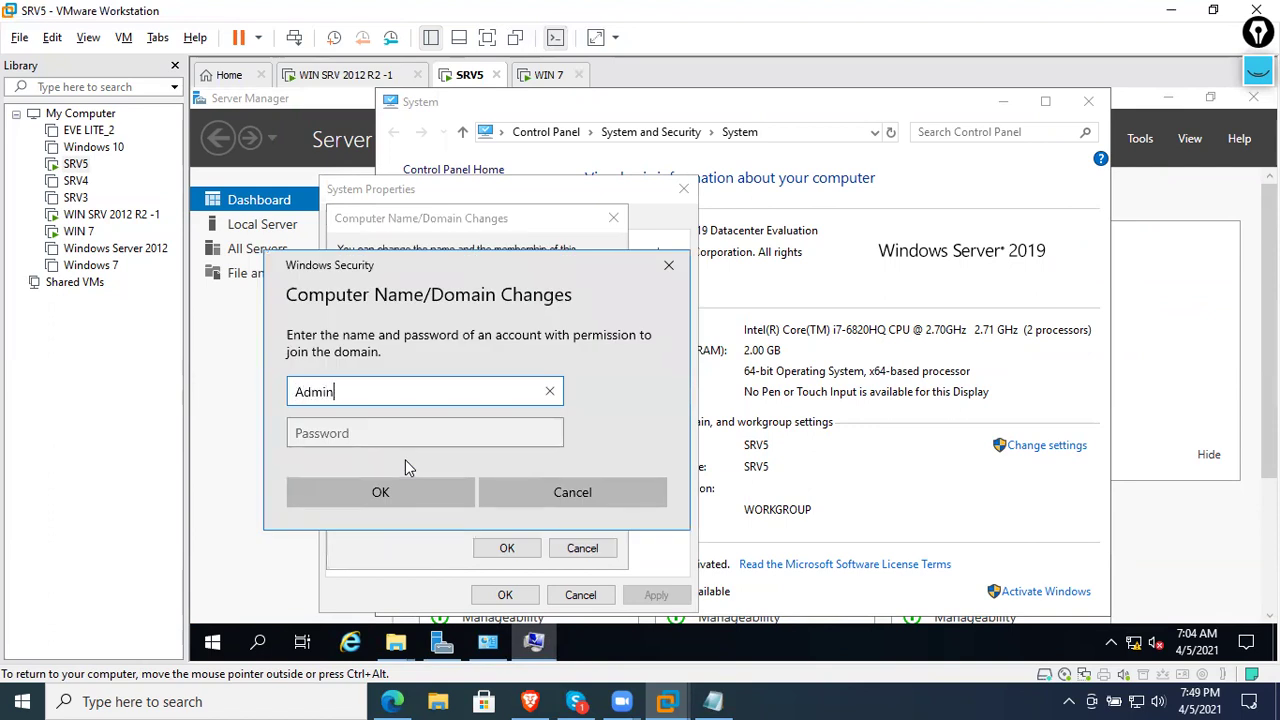
pyautogui.write('istrator')
pyautogui.press('Tab')
pyautogui.write('********')
pyautogui.press('Return')
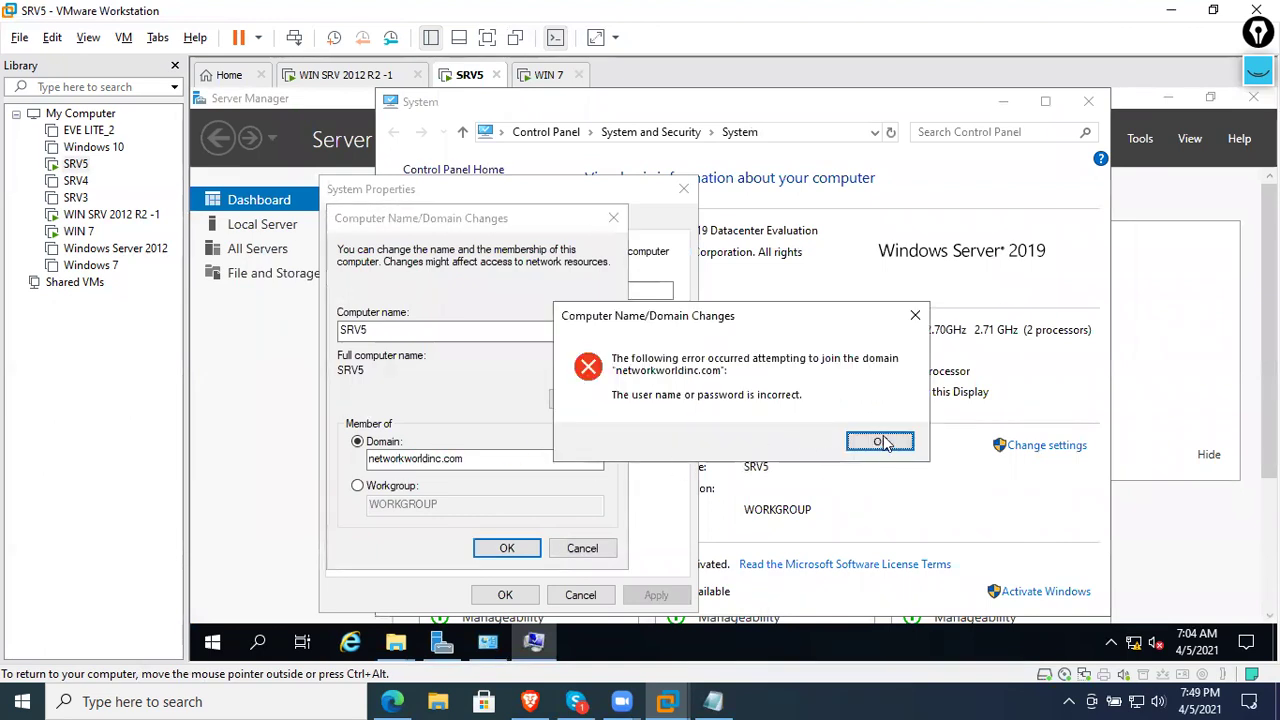
pyautogui.click(880, 442)
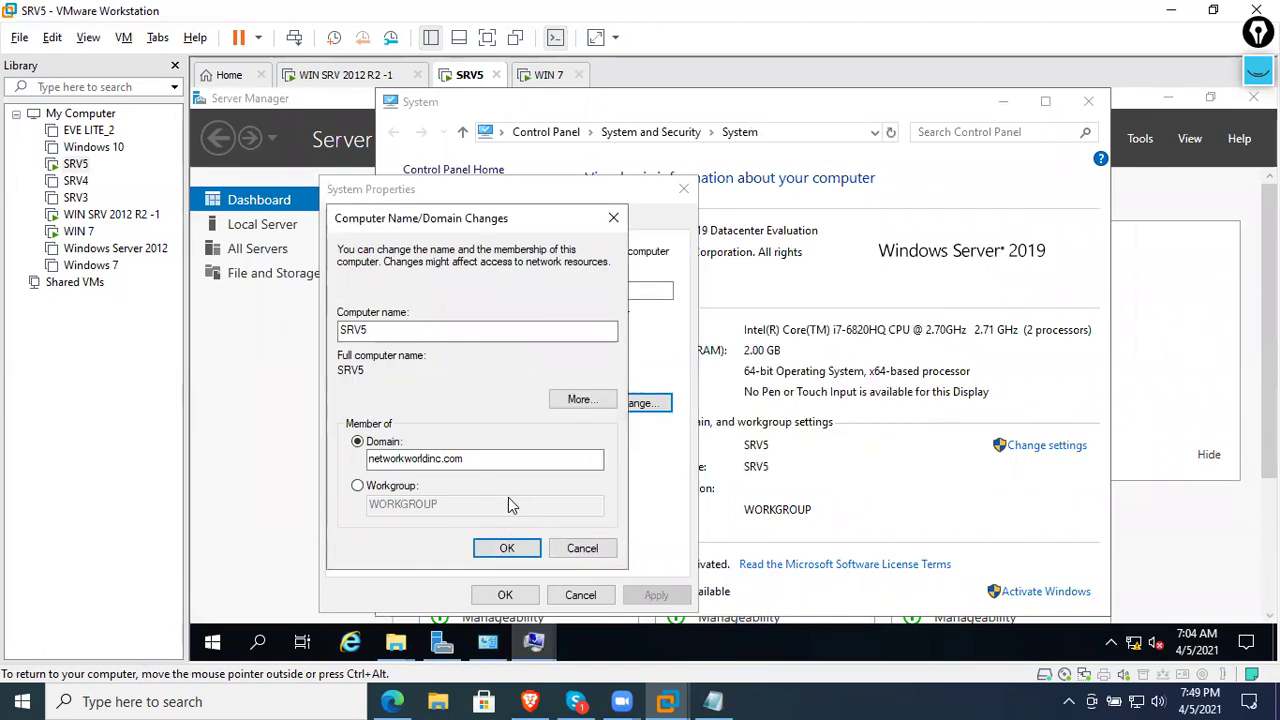
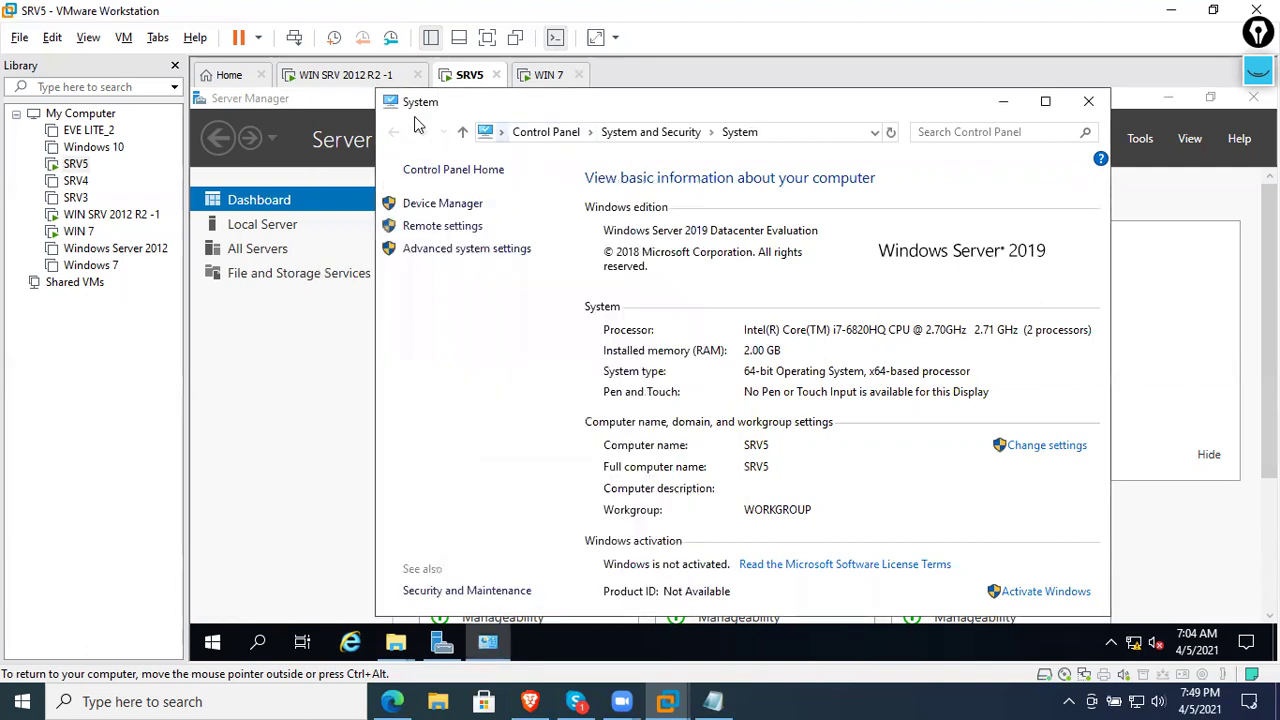
# - In SRV5's computer name settings, choose Domain membership and enter networkworldinc.com
pyautogui.click(489, 645)
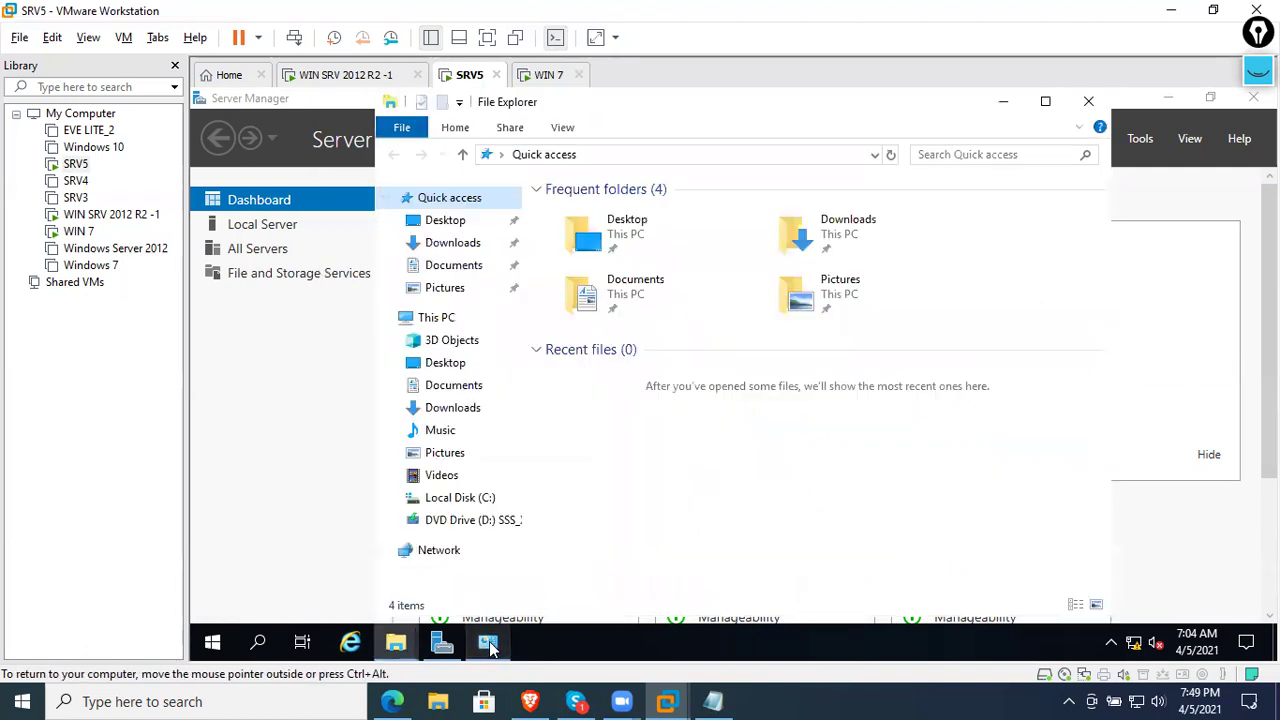
pyautogui.click(489, 647)
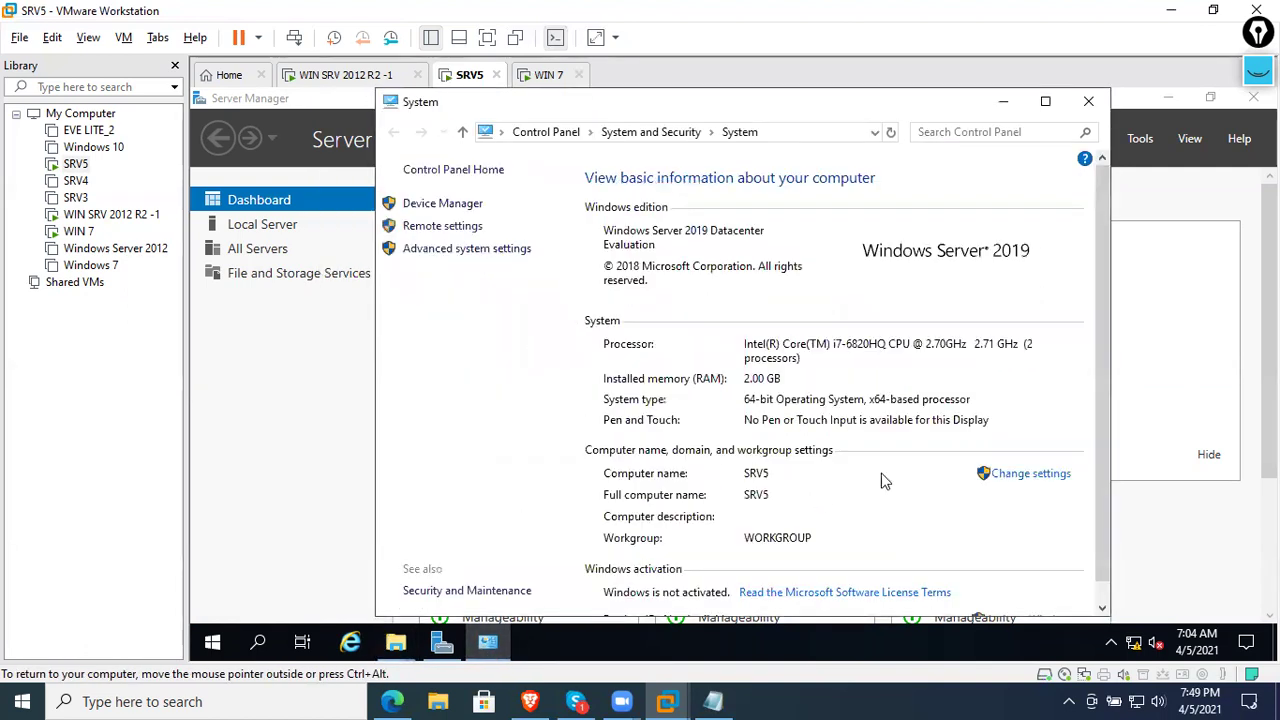
pyautogui.click(1005, 474)
pyautogui.click(536, 341)
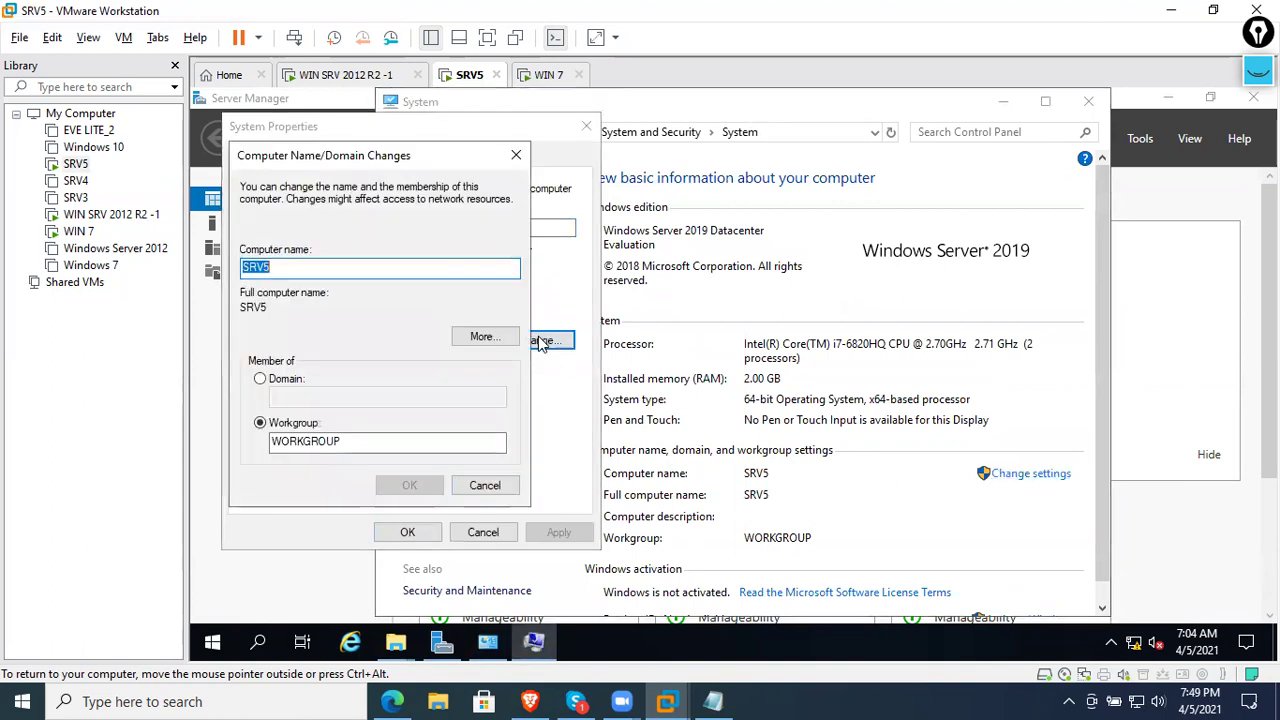
pyautogui.click(311, 386)
pyautogui.write('net')
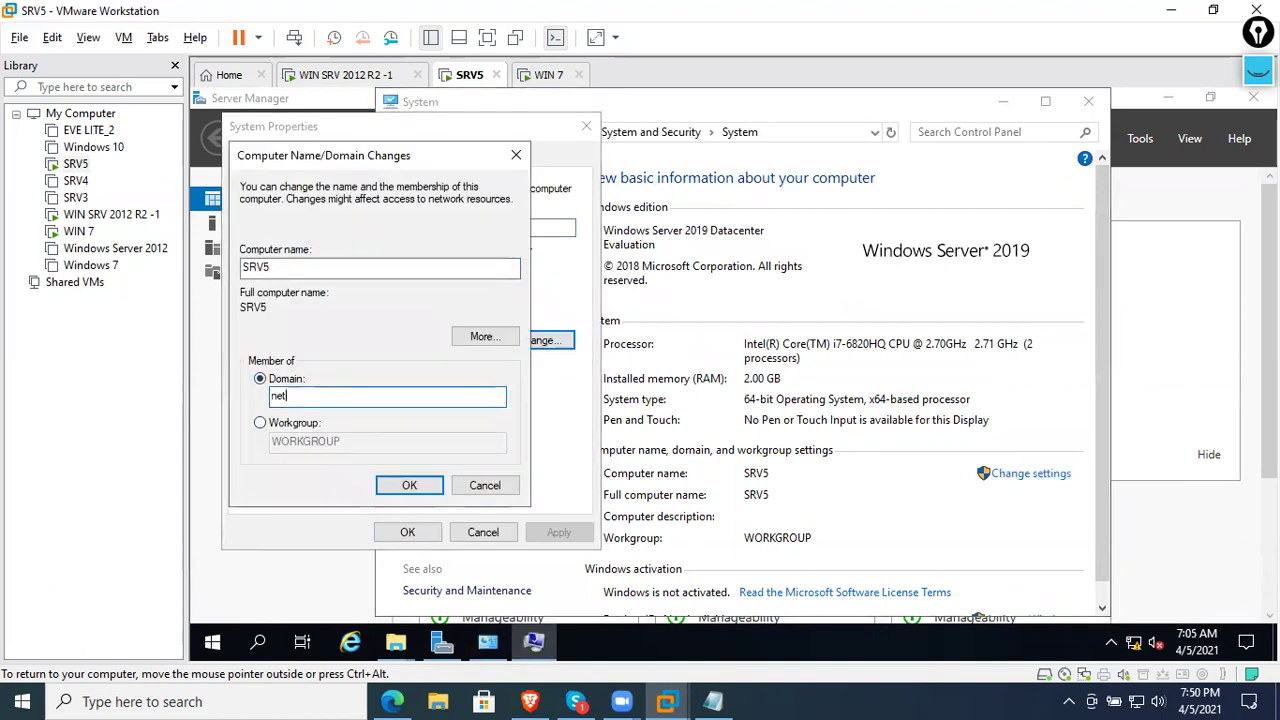
pyautogui.write('workworldinc.com')
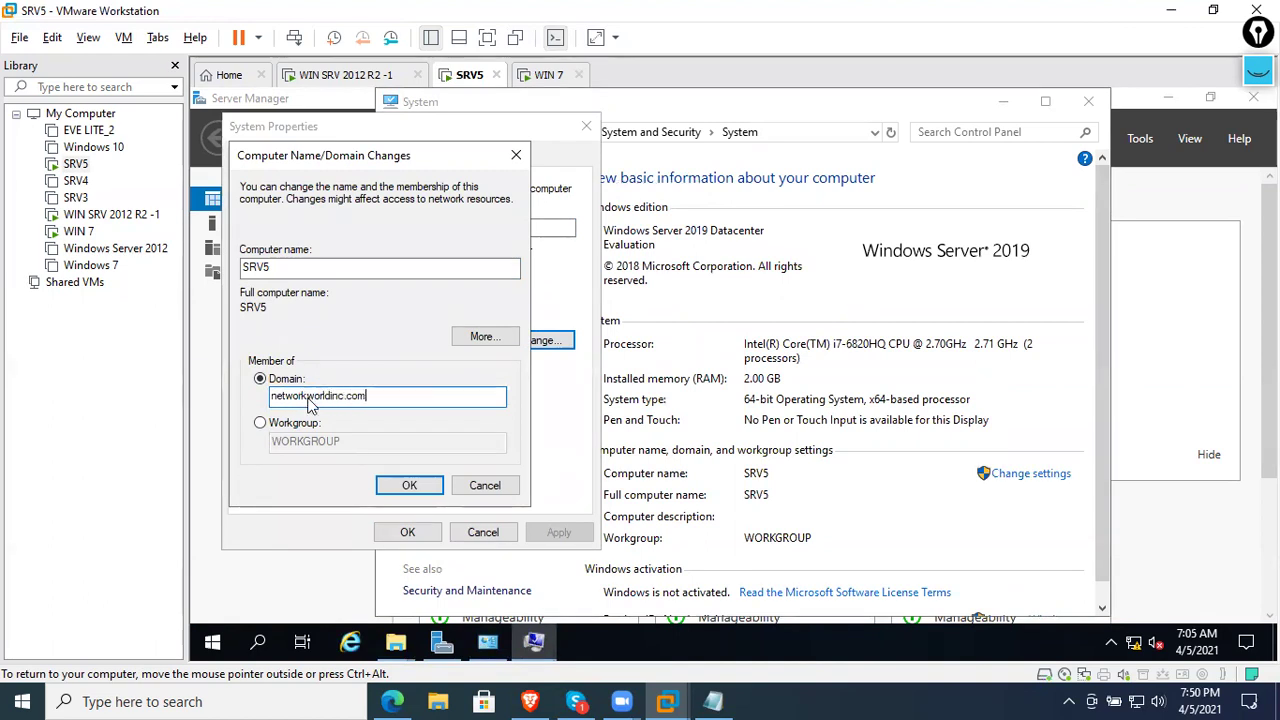
pyautogui.press('Return')
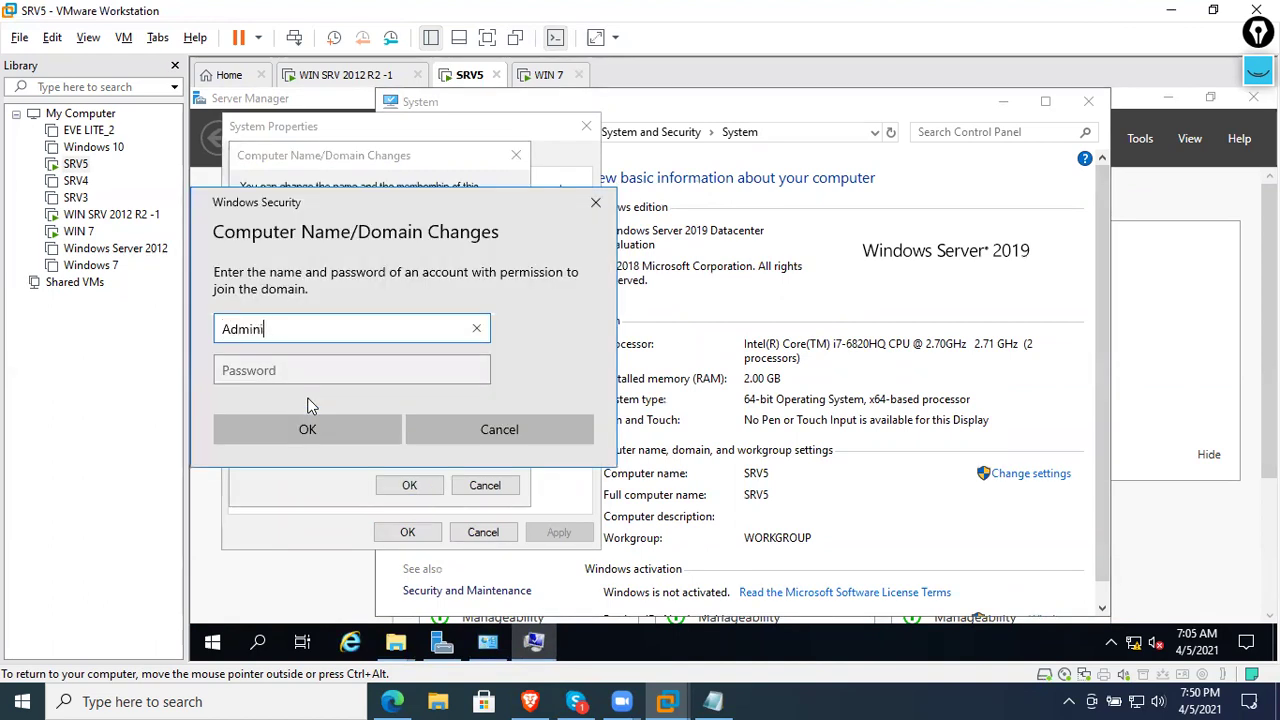
# - Supply the domain admin password, acknowledge the welcome and restart messages, and restart now
pyautogui.press('Tab')
pyautogui.write('P')
pyautogui.press('Return')
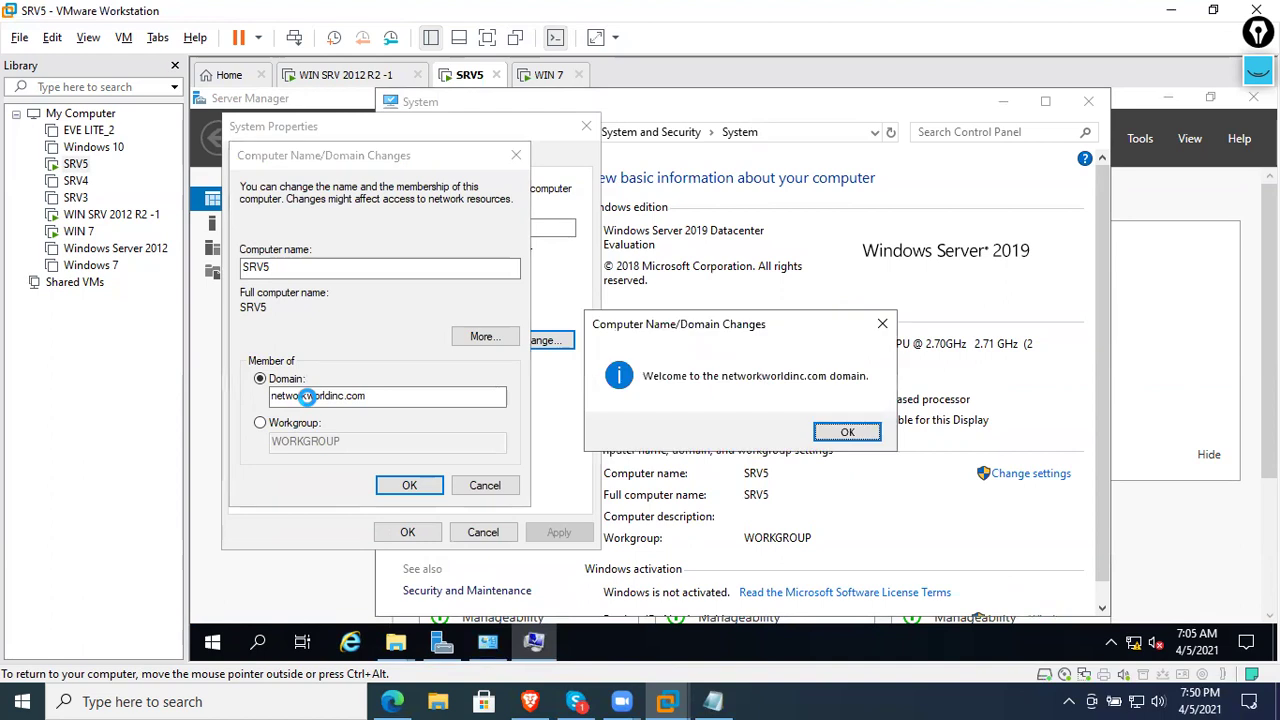
pyautogui.click(838, 432)
pyautogui.click(842, 396)
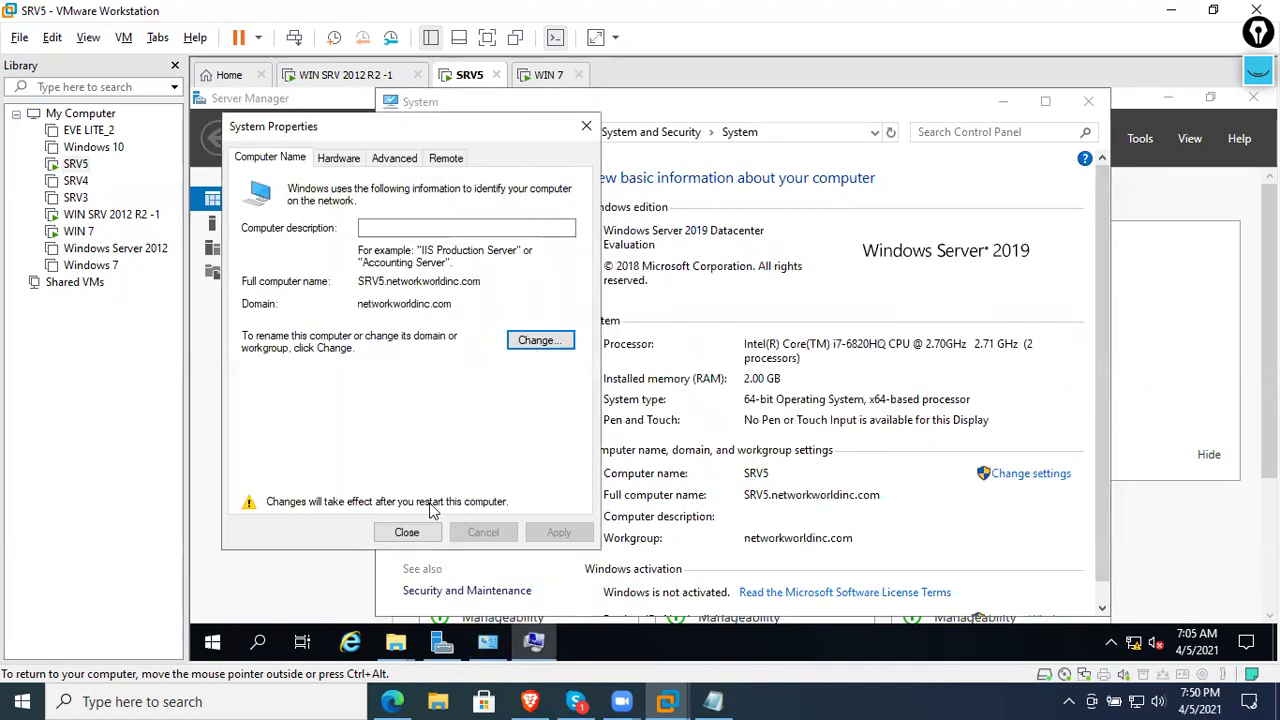
pyautogui.click(406, 532)
pyautogui.click(695, 382)
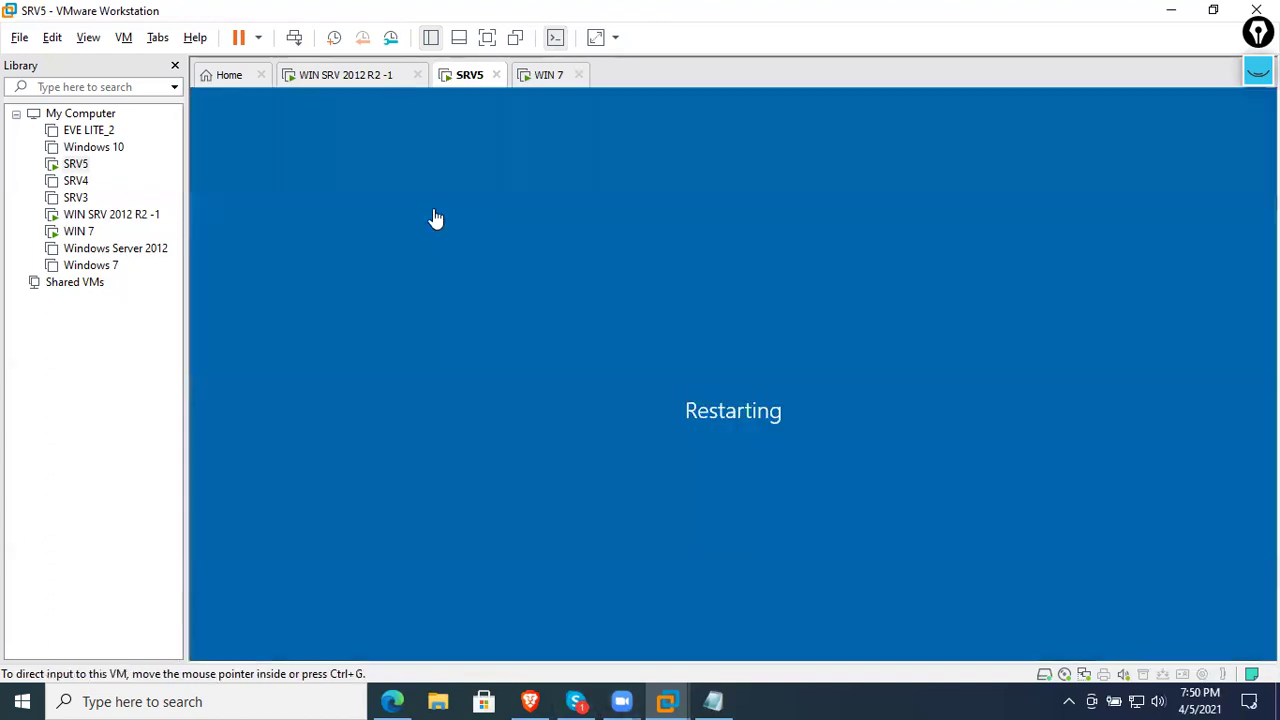
# - On WIN SRV 2012 R2 -1, open Active Directory Users and Computers from Server Manager Tools
pyautogui.click(345, 76)
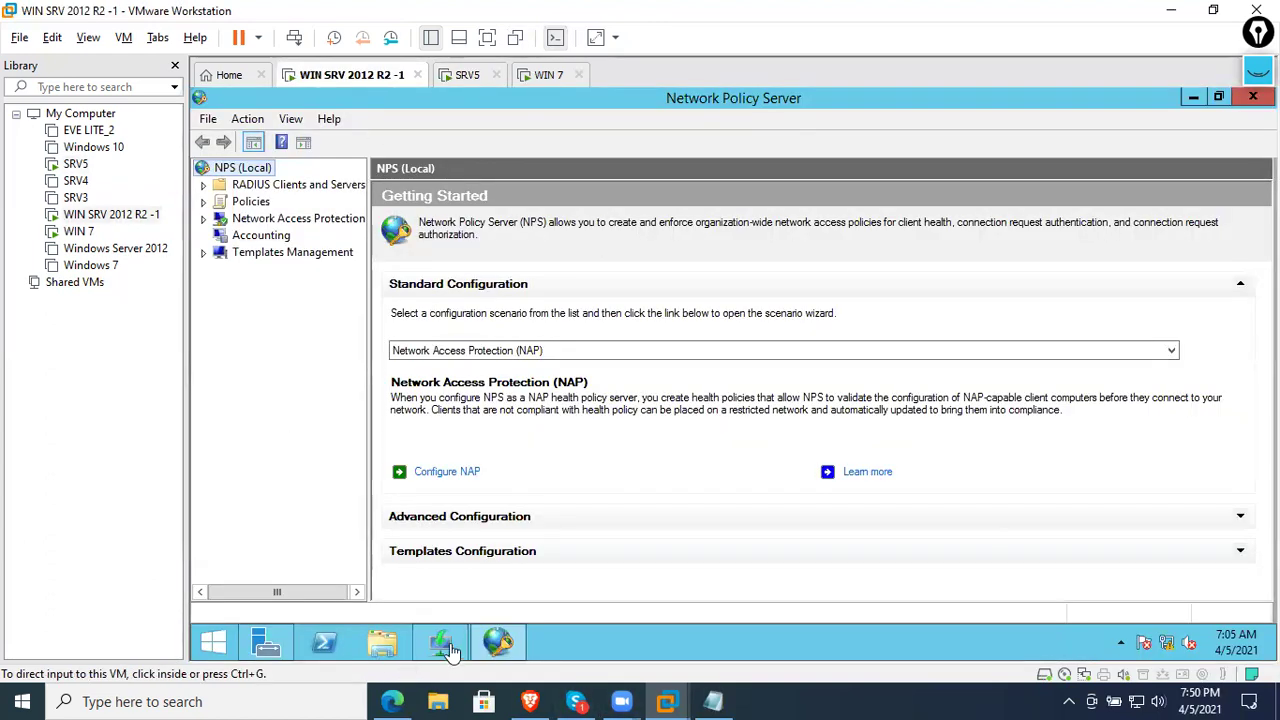
pyautogui.click(264, 645)
pyautogui.click(268, 640)
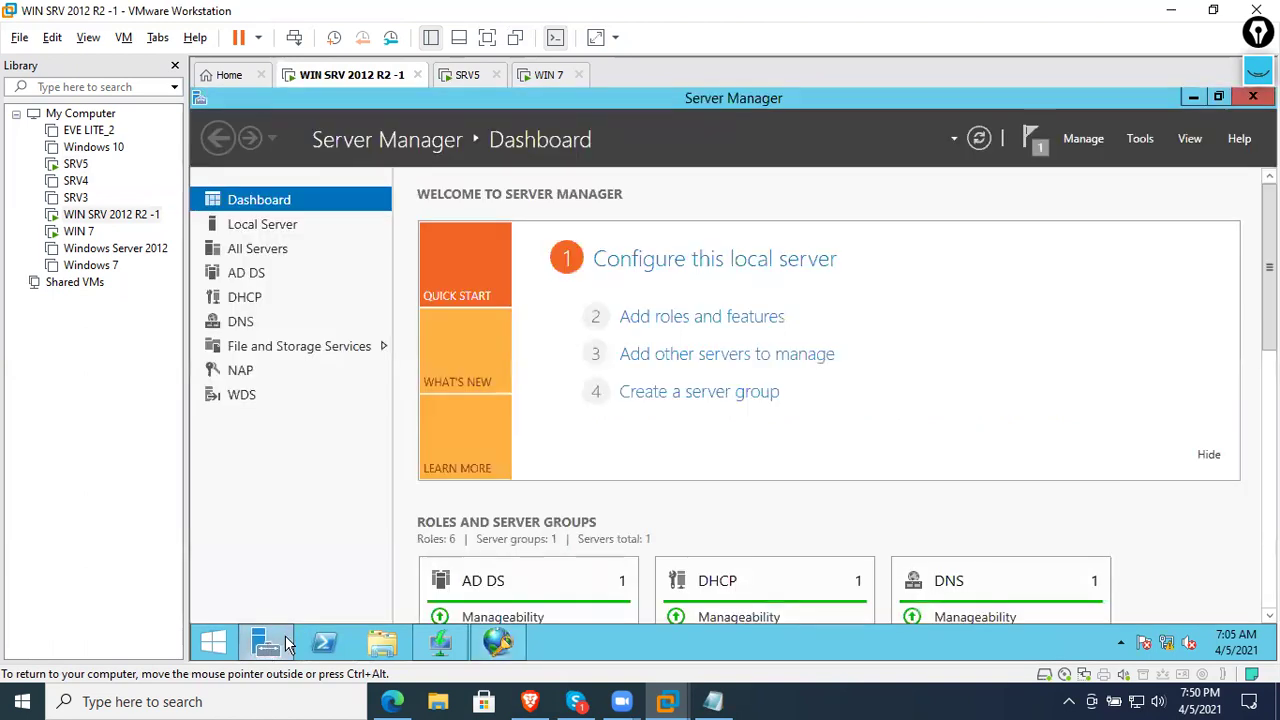
pyautogui.click(1140, 138)
pyautogui.scroll(2, 1047, 290)
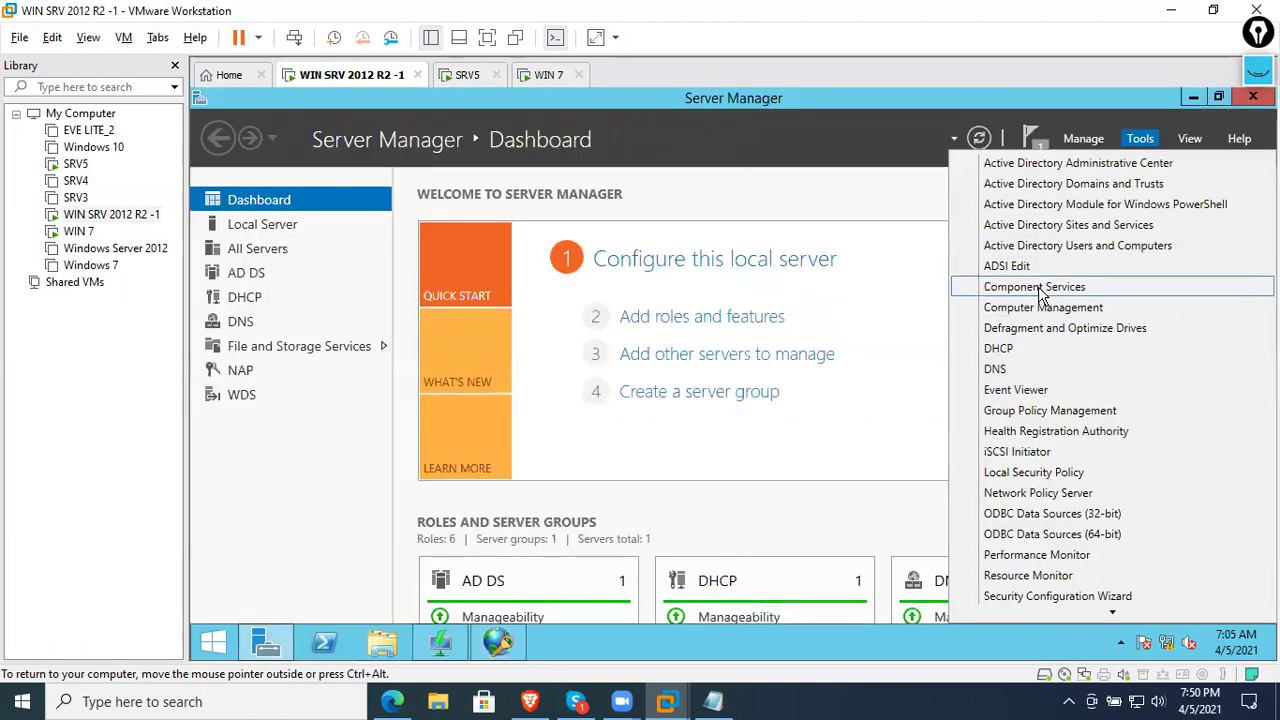
pyautogui.click(1060, 244)
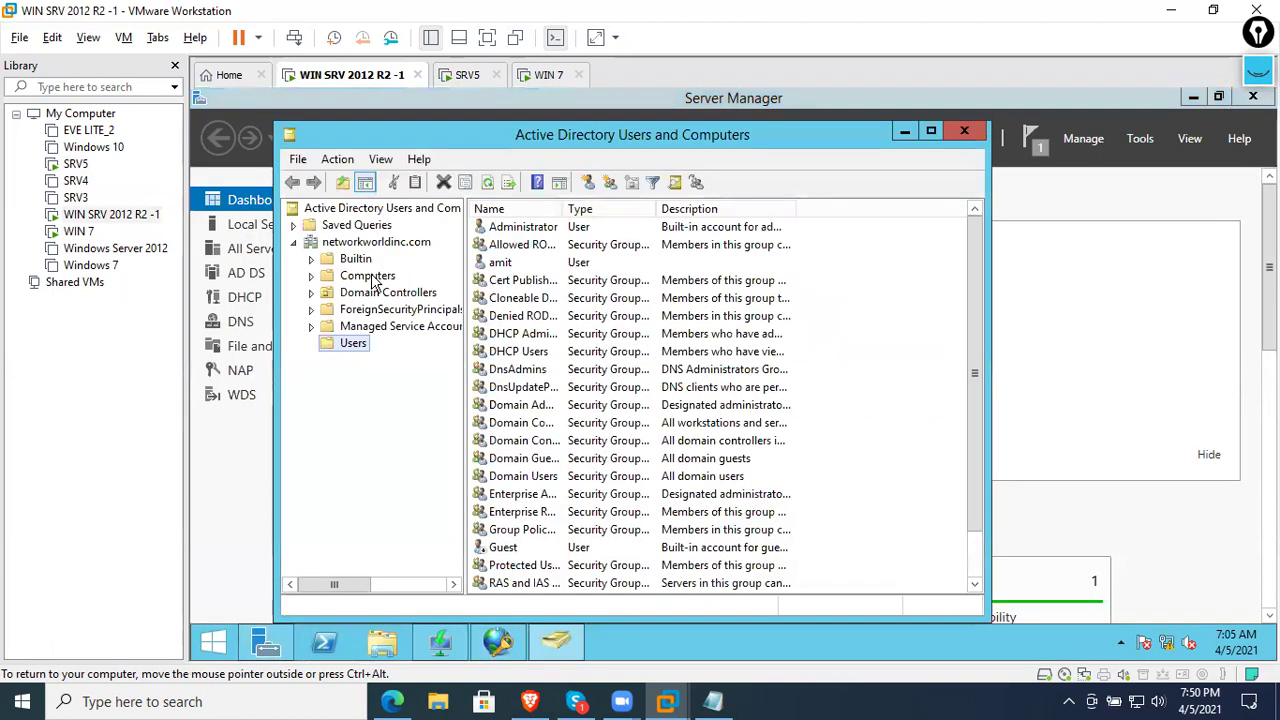
# - Refresh the Computers container to confirm SRV5, WIN7 and WIN72 are listed, then close it
pyautogui.click(370, 277)
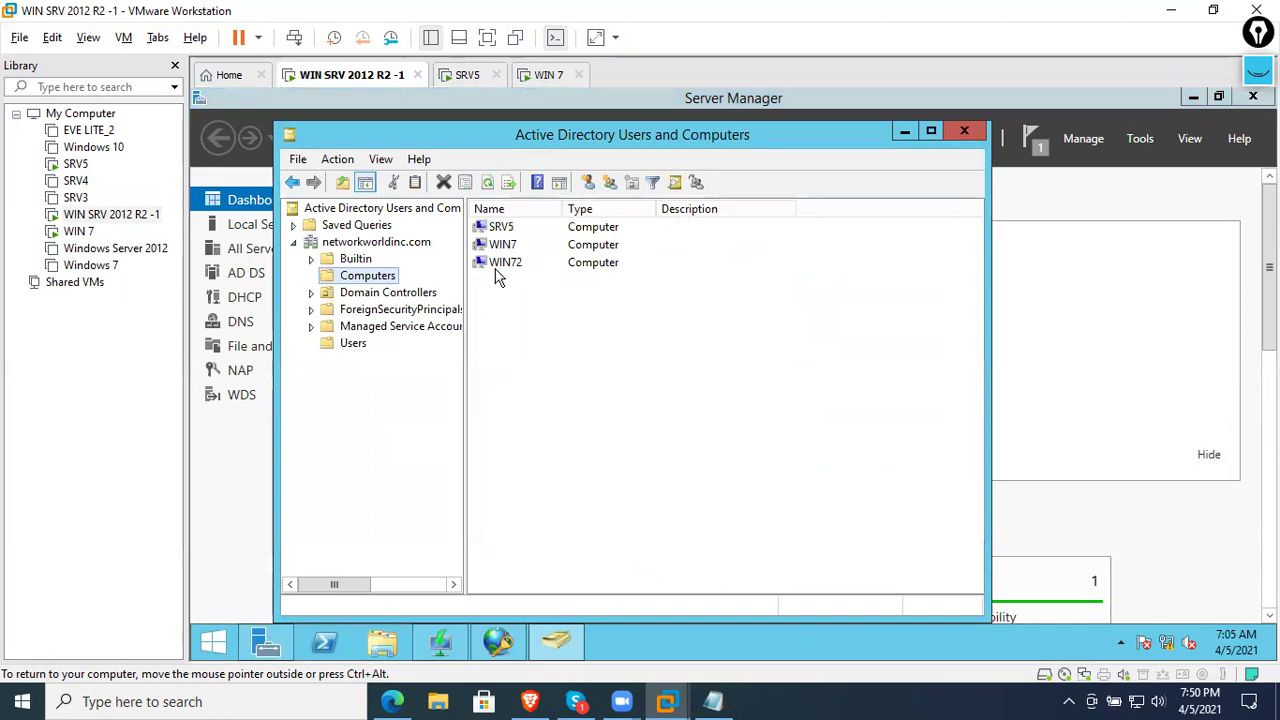
pyautogui.rightClick(530, 307)
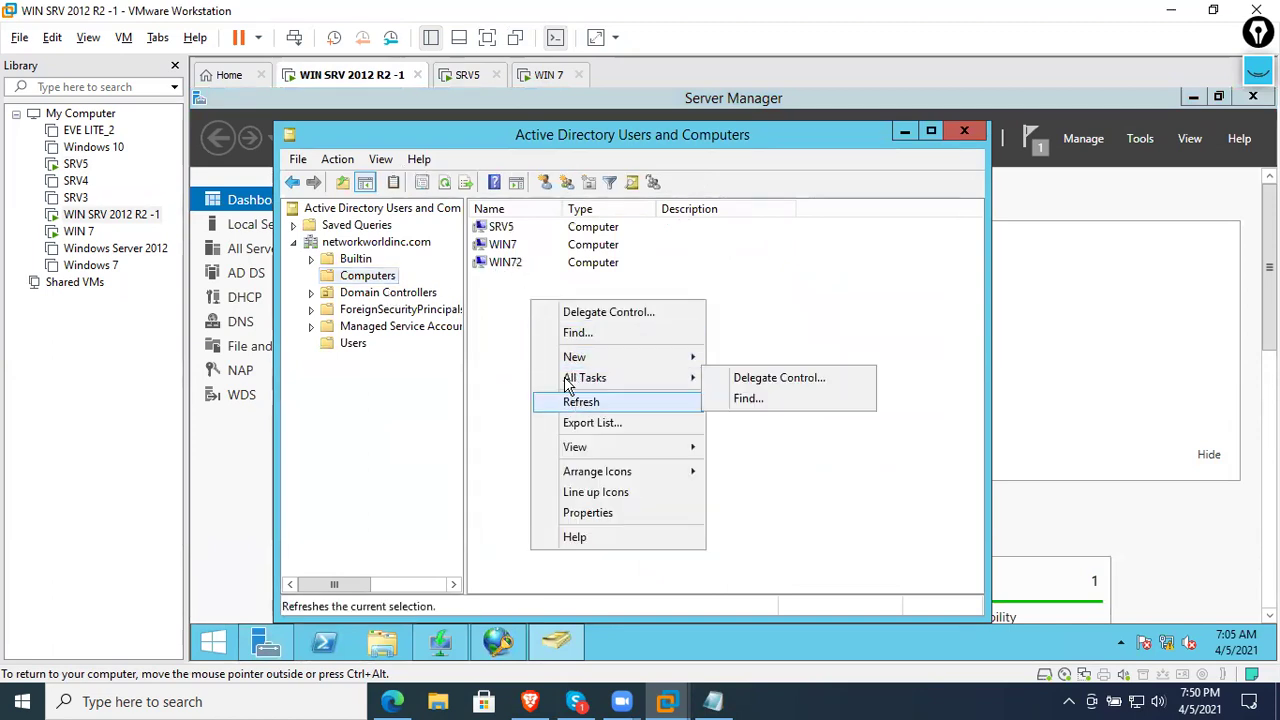
pyautogui.click(574, 401)
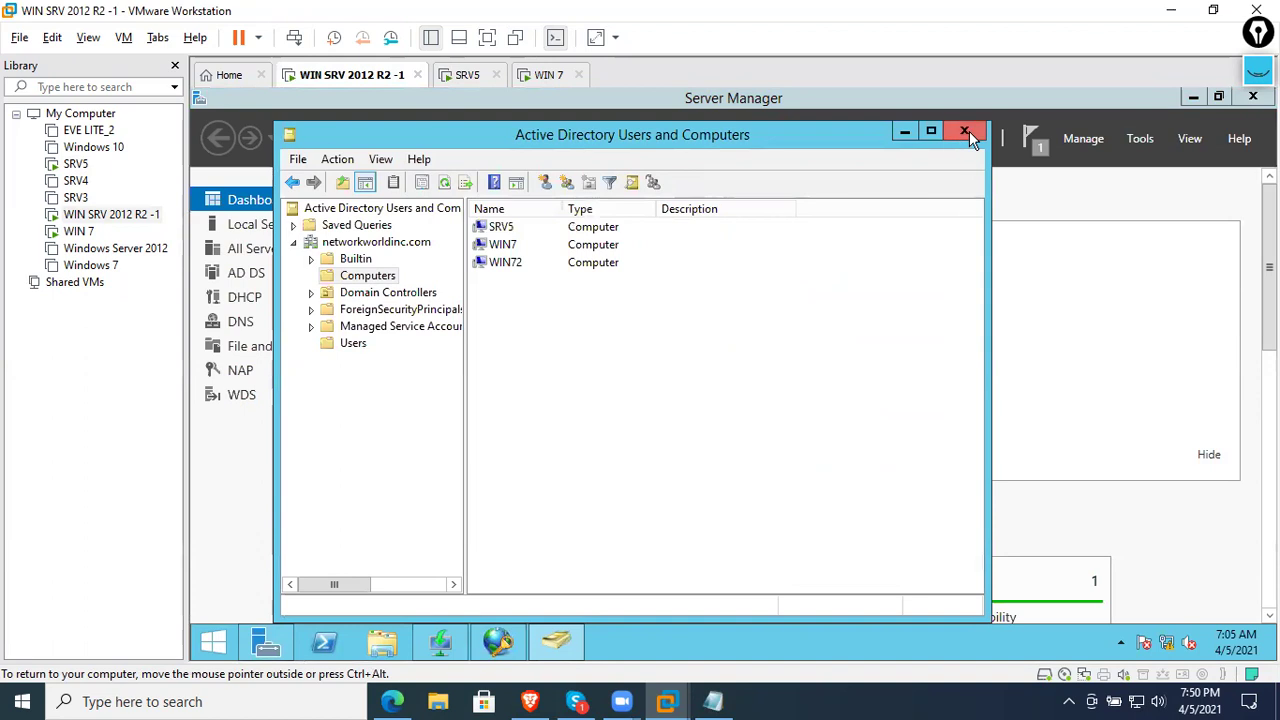
pyautogui.click(966, 131)
pyautogui.click(466, 80)
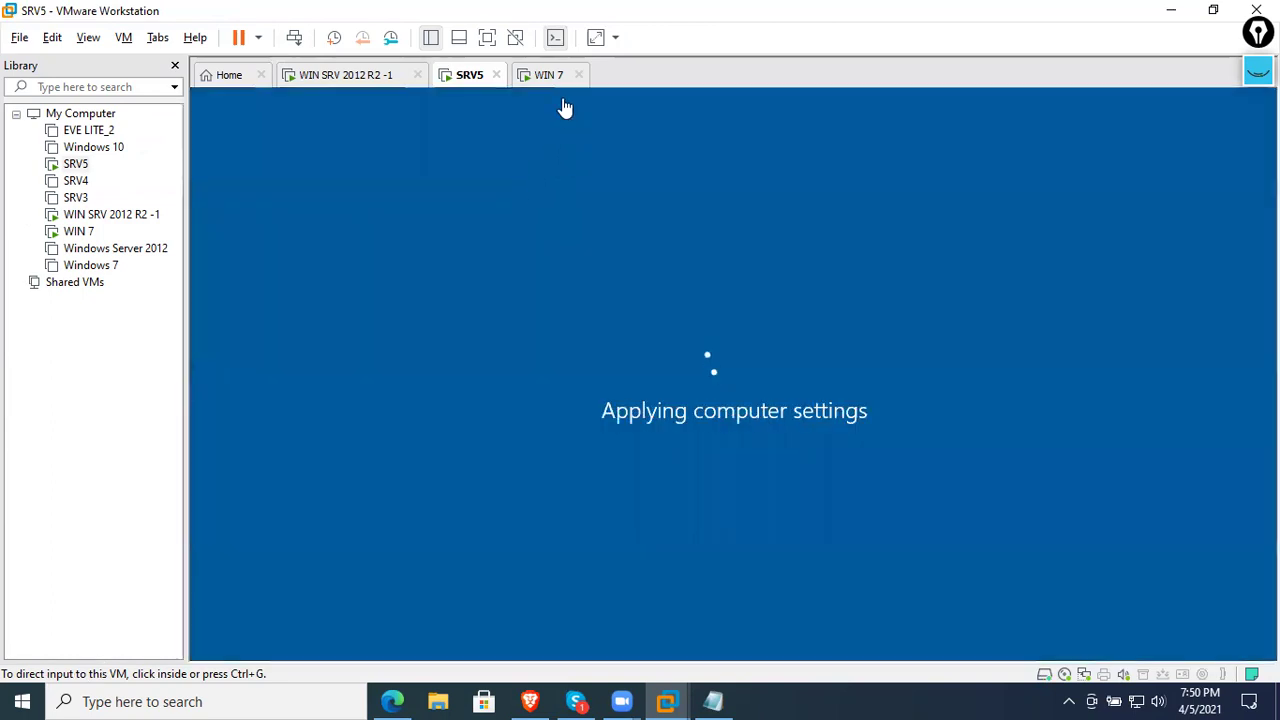
# - Send Ctrl+Alt+Del to the SRV5 machine to bring up its sign-in screen
pyautogui.rightClick(463, 86)
pyautogui.click(413, 151)
pyautogui.hotkey('ctrl', 'alt')
pyautogui.rightClick(466, 90)
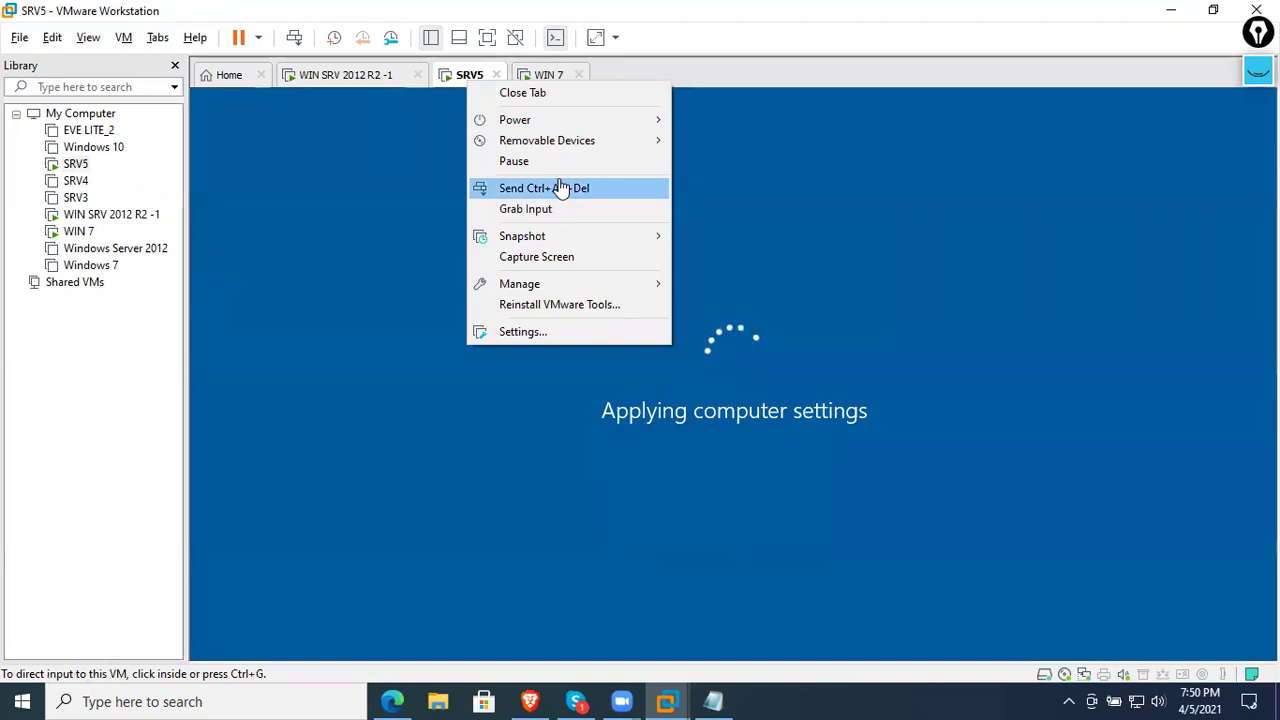
pyautogui.click(558, 80)
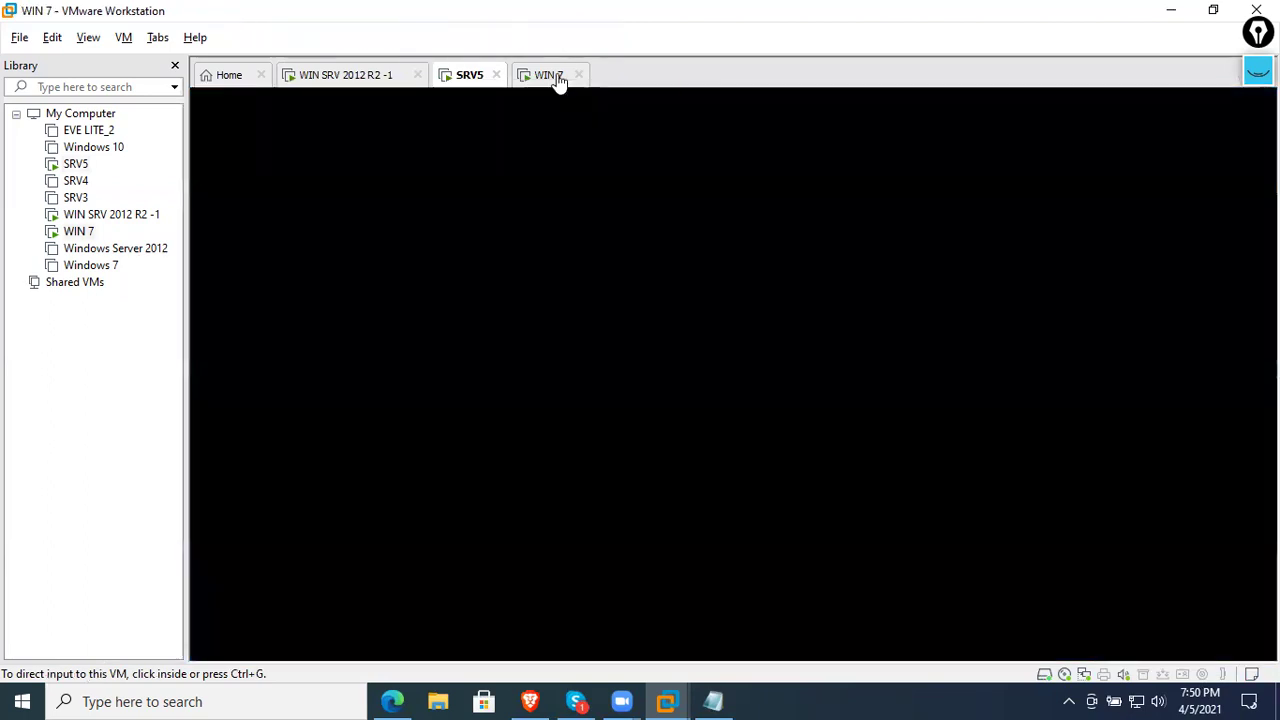
pyautogui.click(478, 84)
pyautogui.rightClick(480, 86)
pyautogui.click(557, 190)
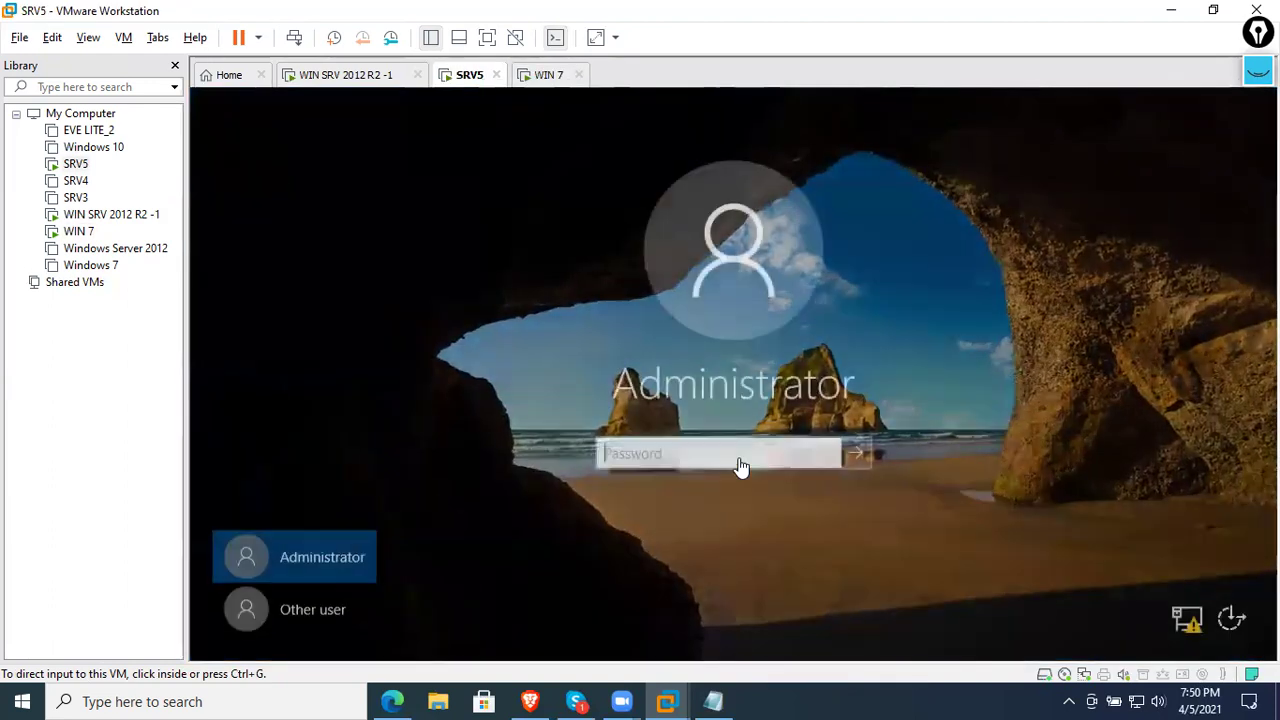
# - Sign in to SRV5 as Other user with the networkworldinc.com domain Administrator account and password
pyautogui.click(345, 608)
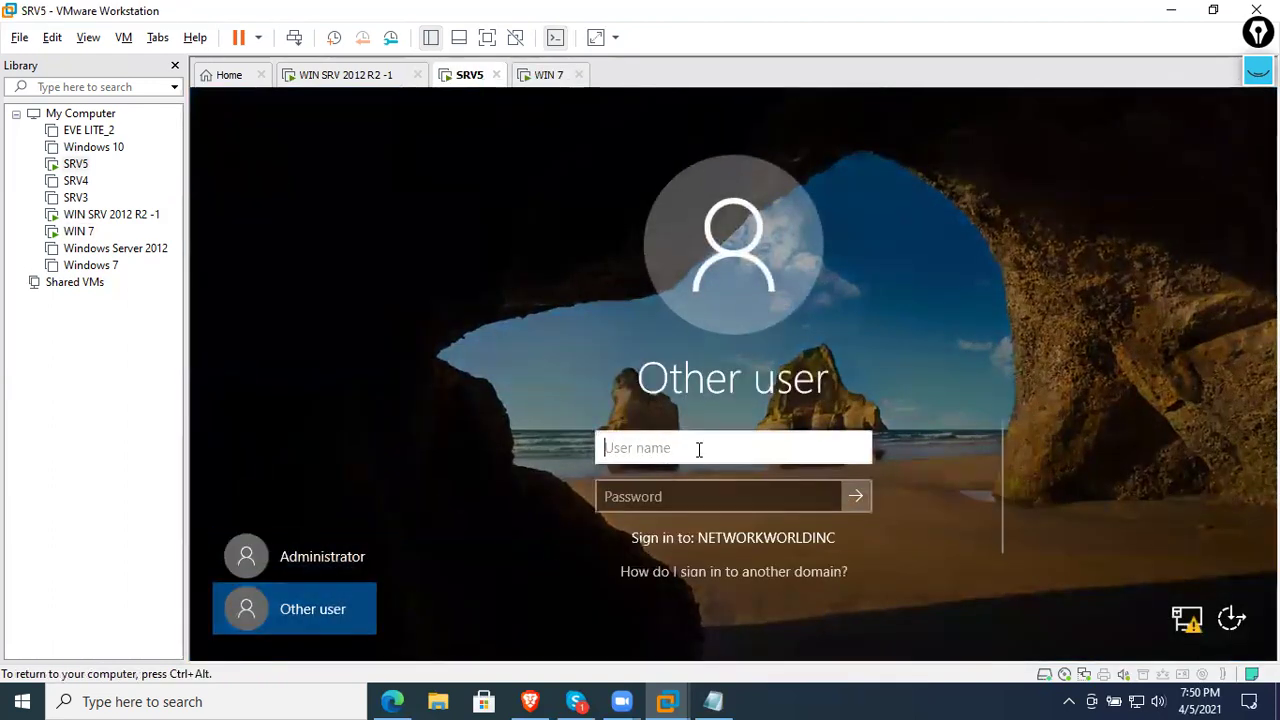
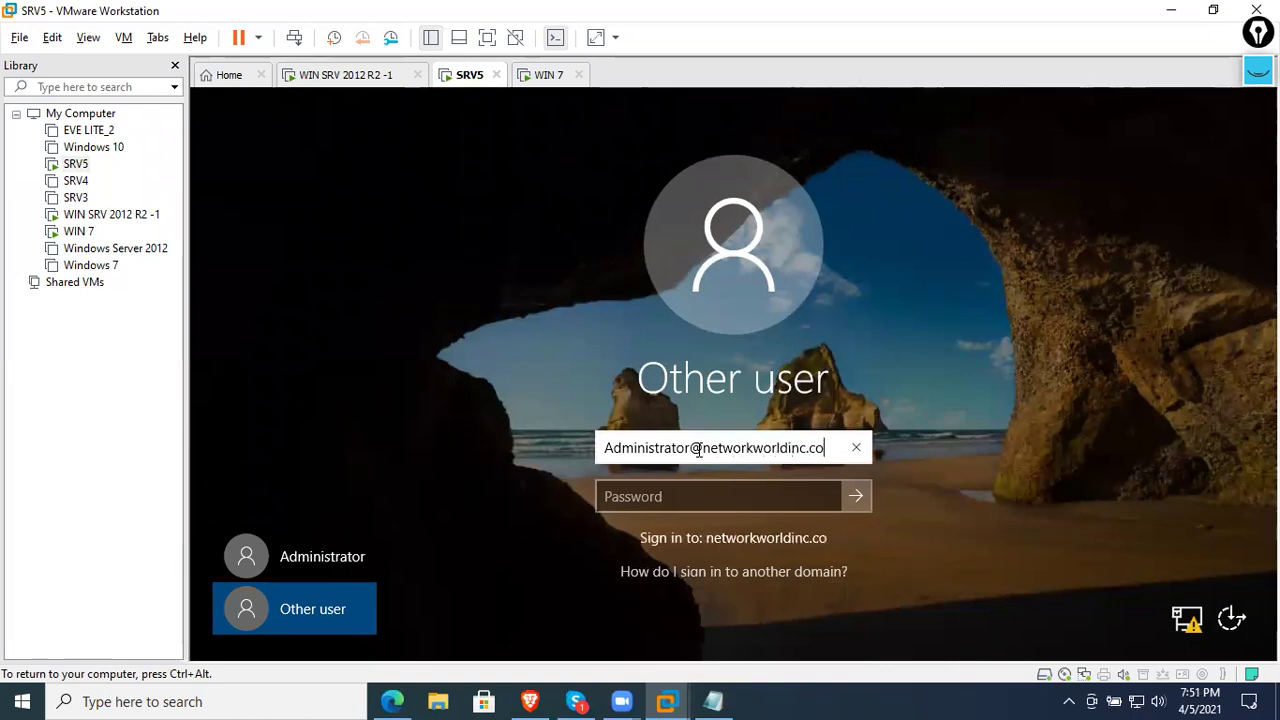
pyautogui.press('Tab')
pyautogui.write('••')
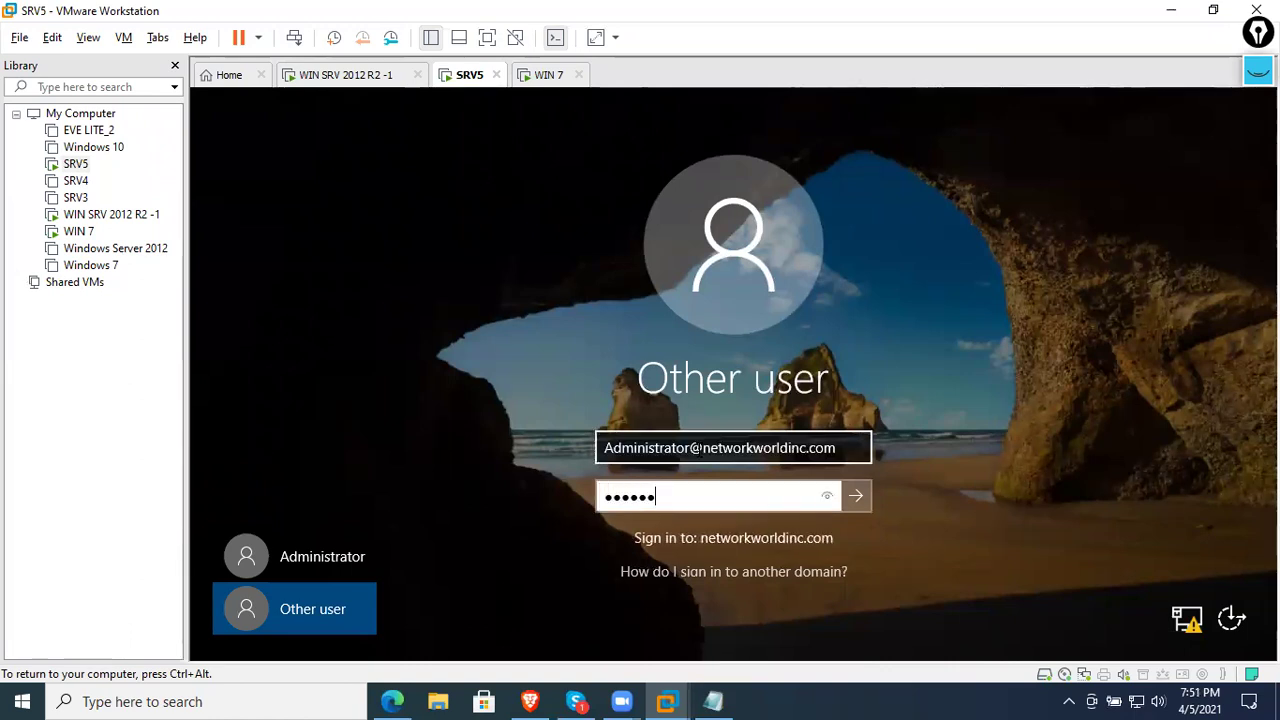
pyautogui.write('••••')
pyautogui.press('Return')
pyautogui.press('Return')
pyautogui.write('••••••')
pyautogui.press('Return')
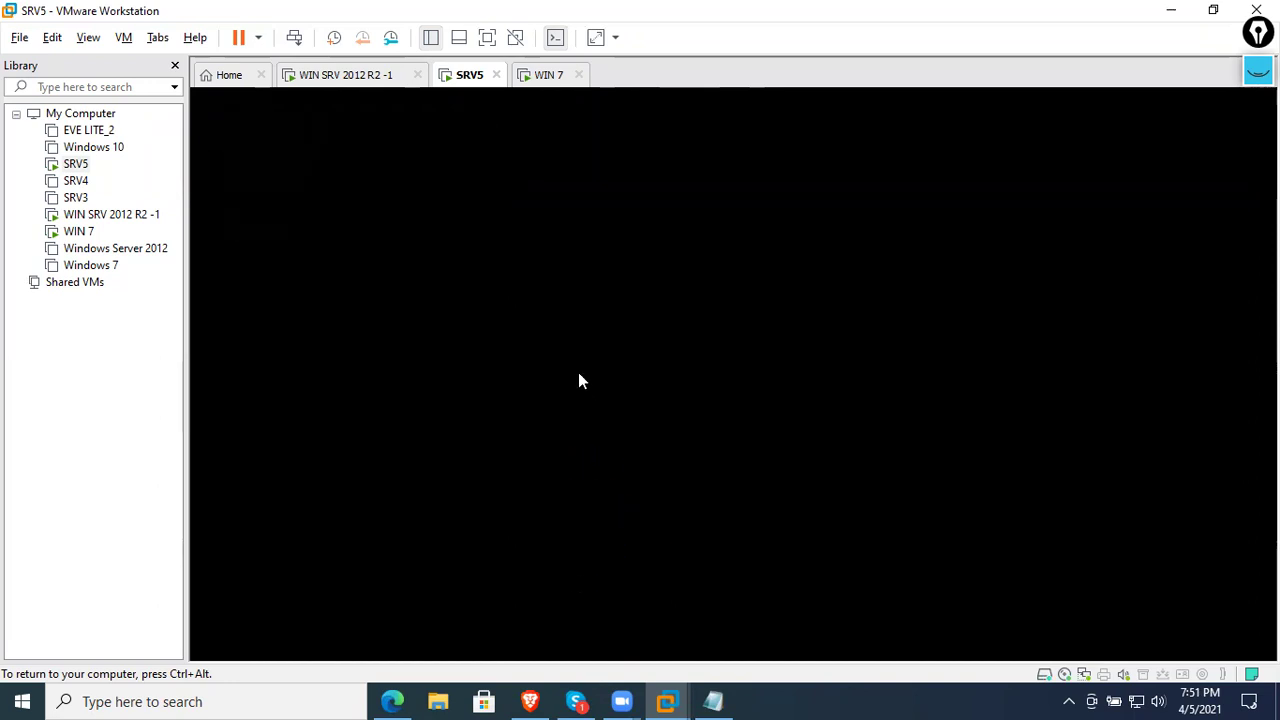
pyautogui.click(371, 80)
pyautogui.click(469, 80)
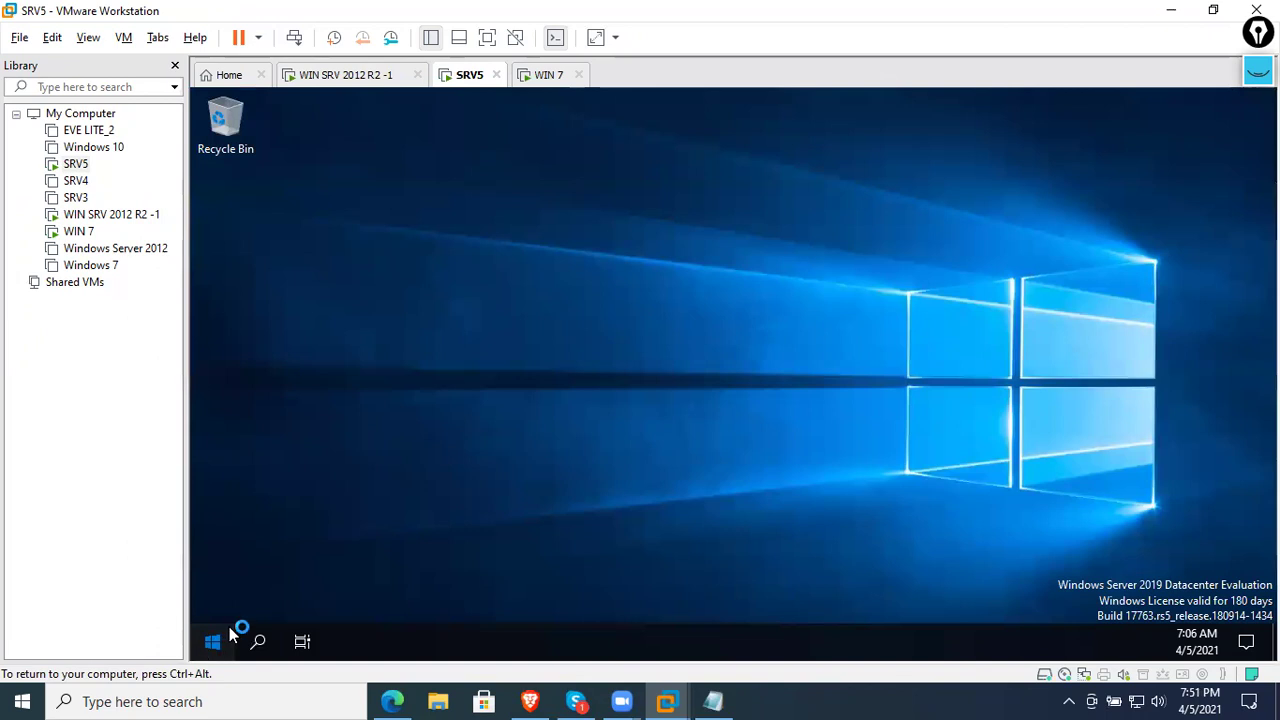
# - Create a new folder named Data1 on SRV5's Local Disk (C:)
pyautogui.click(538, 80)
pyautogui.click(470, 84)
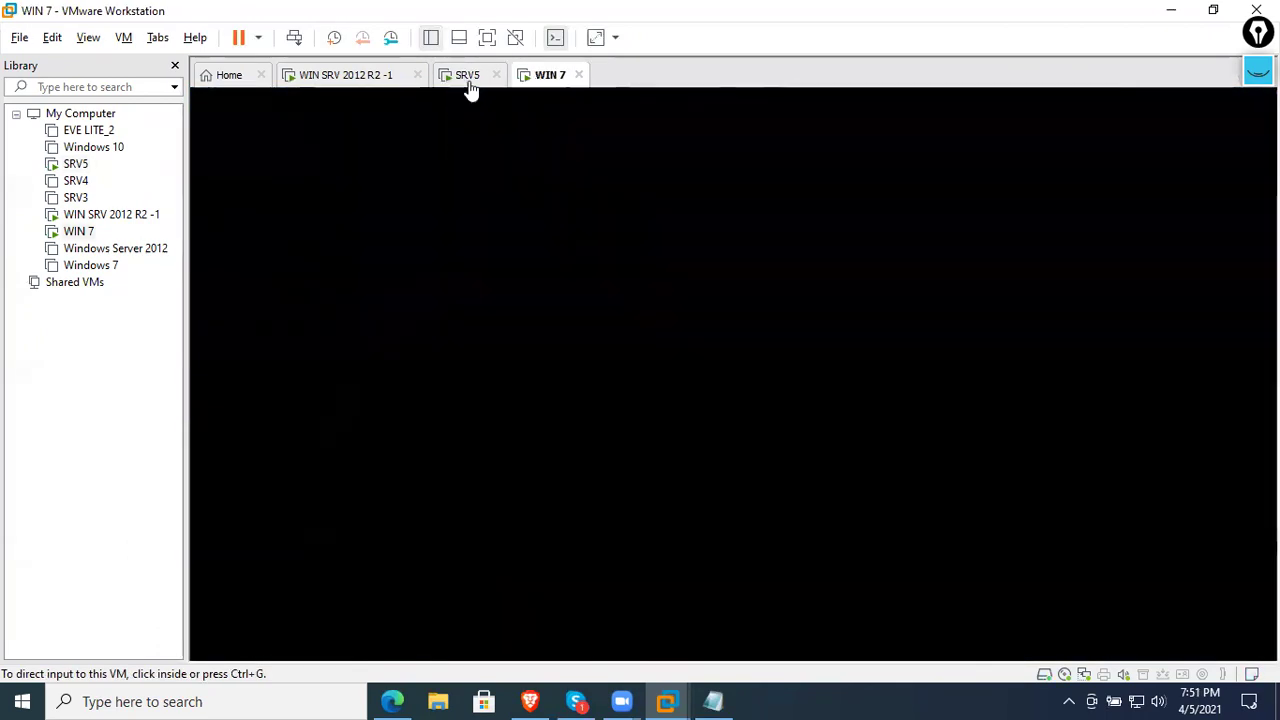
pyautogui.click(419, 639)
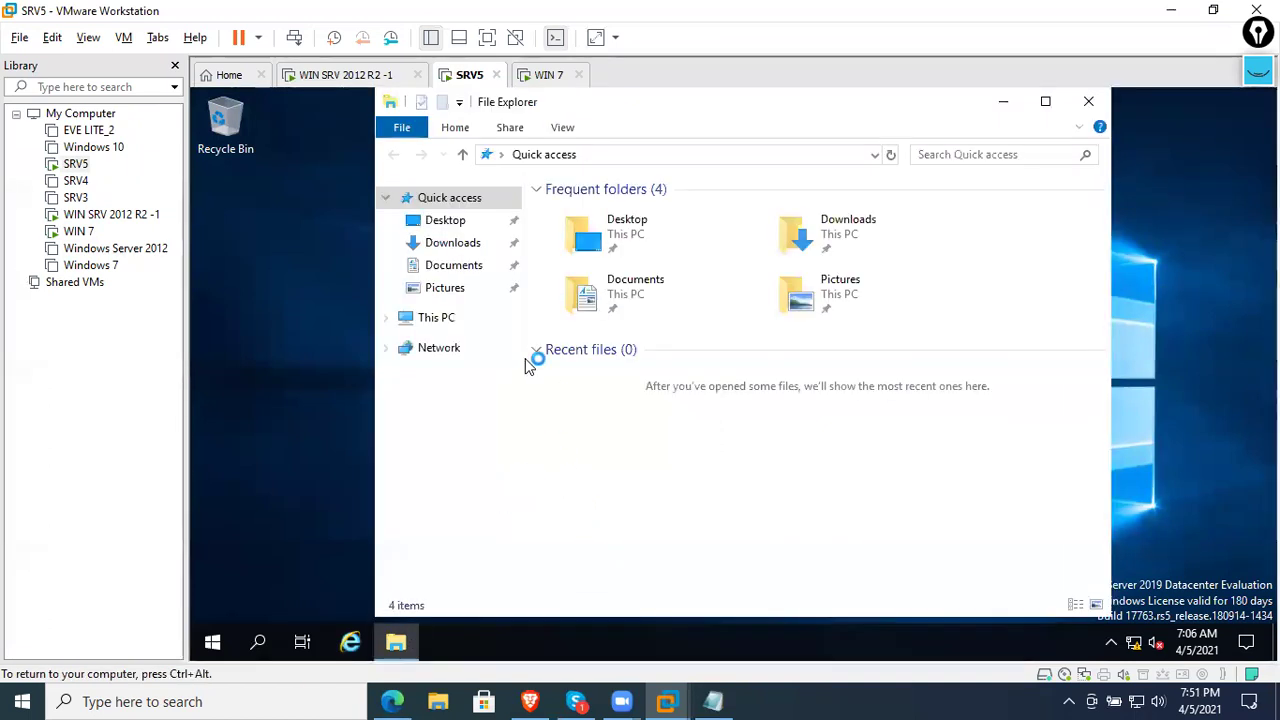
pyautogui.click(447, 320)
pyautogui.click(693, 478)
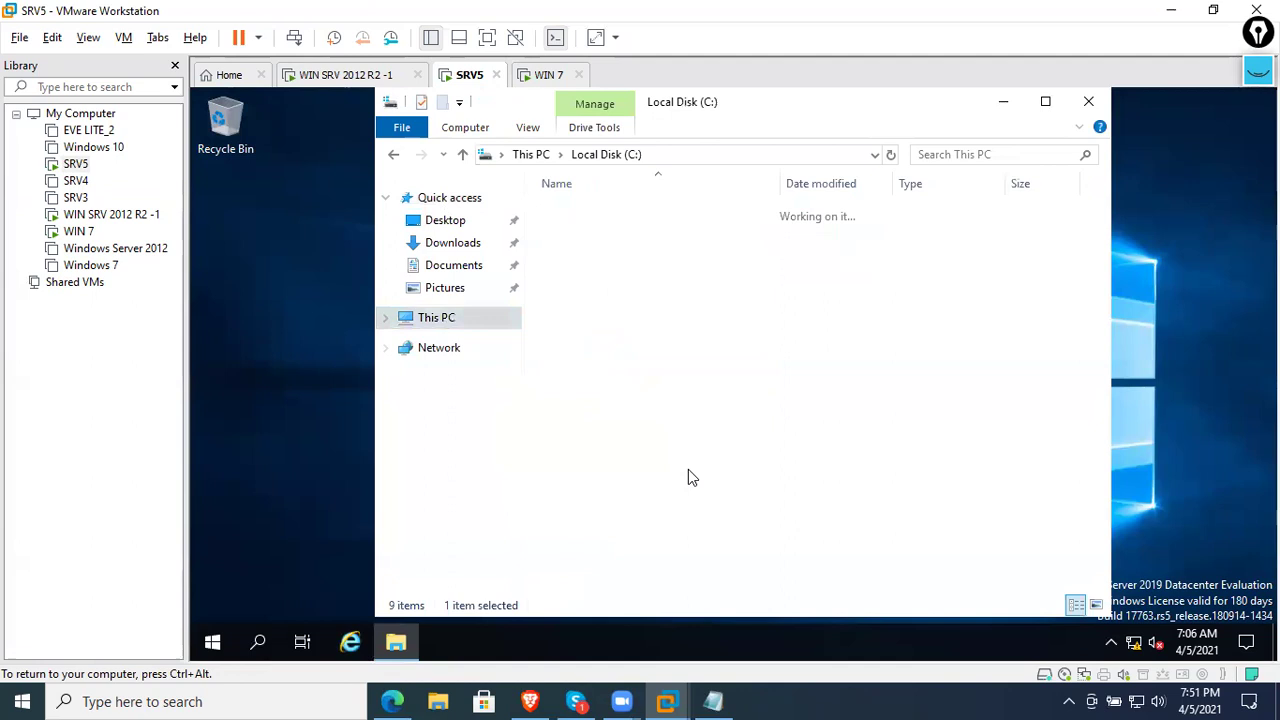
pyautogui.rightClick(654, 361)
pyautogui.moveTo(745, 540)
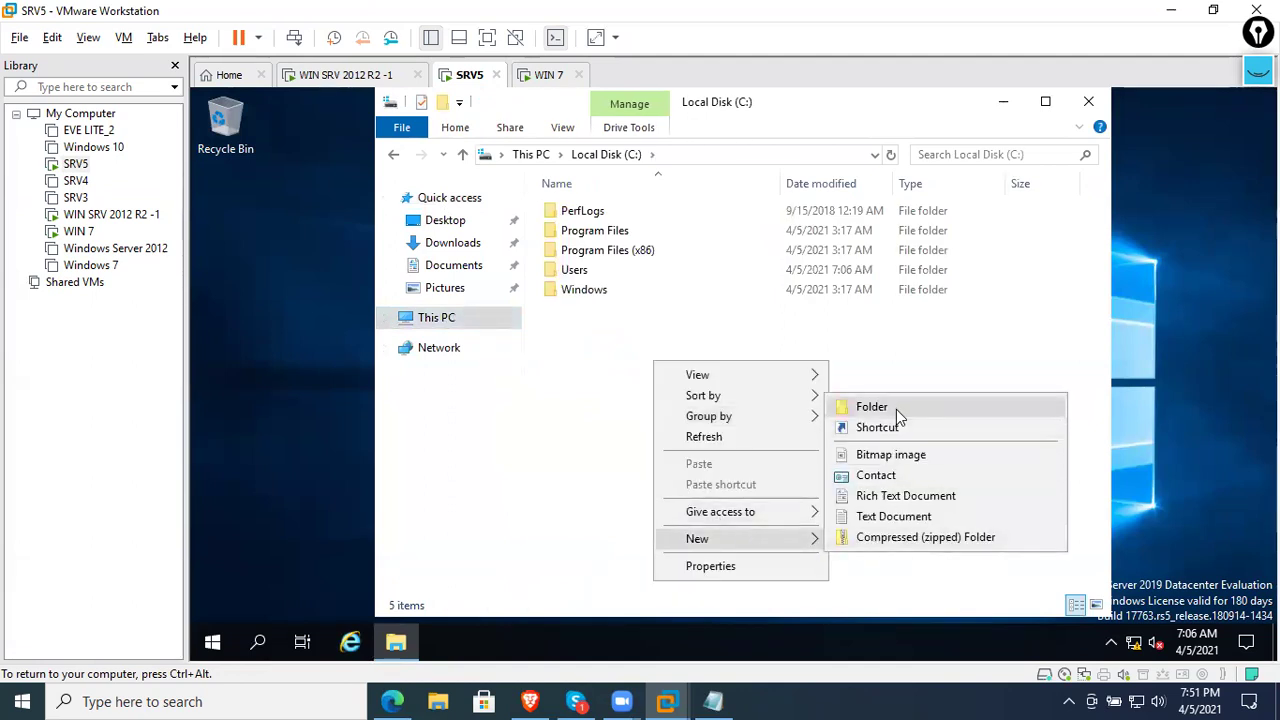
pyautogui.click(880, 406)
pyautogui.press('BackSpace')
pyautogui.write('Data1')
pyautogui.press('Return')
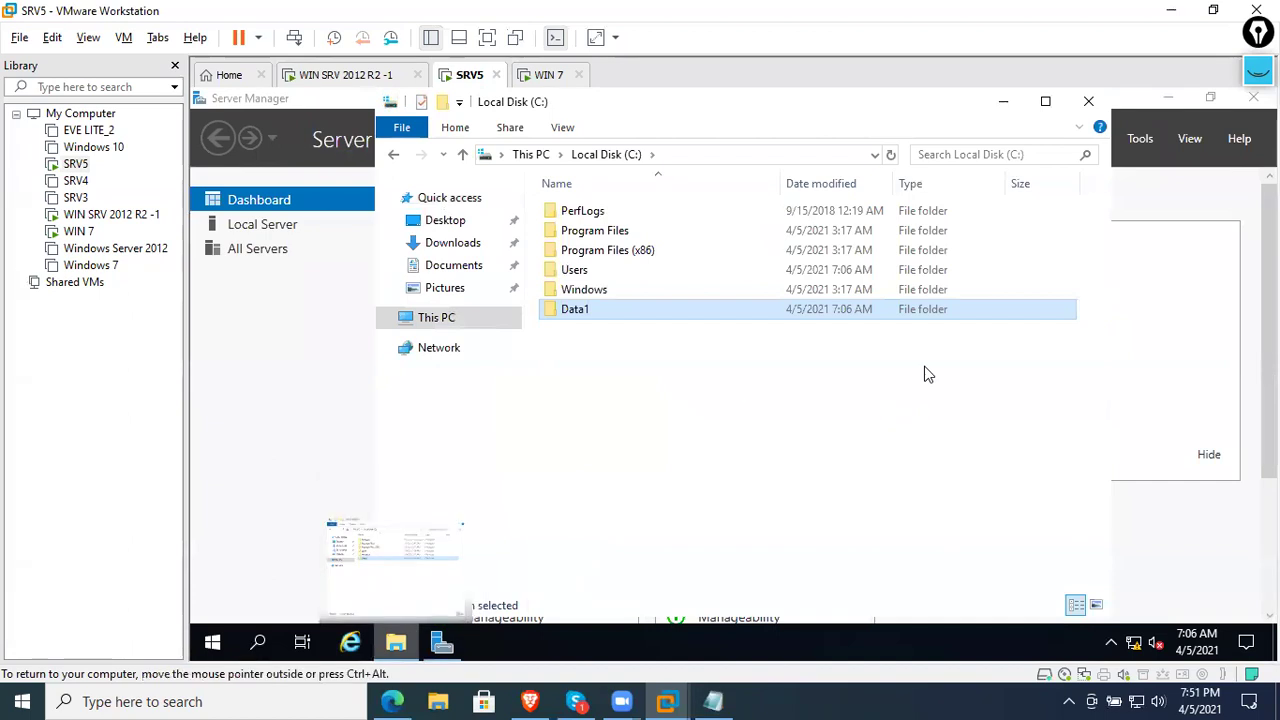
# - Share Data1 under the name Data1 with Full Control allowed, then open the empty folder
pyautogui.rightClick(812, 322)
pyautogui.click(876, 592)
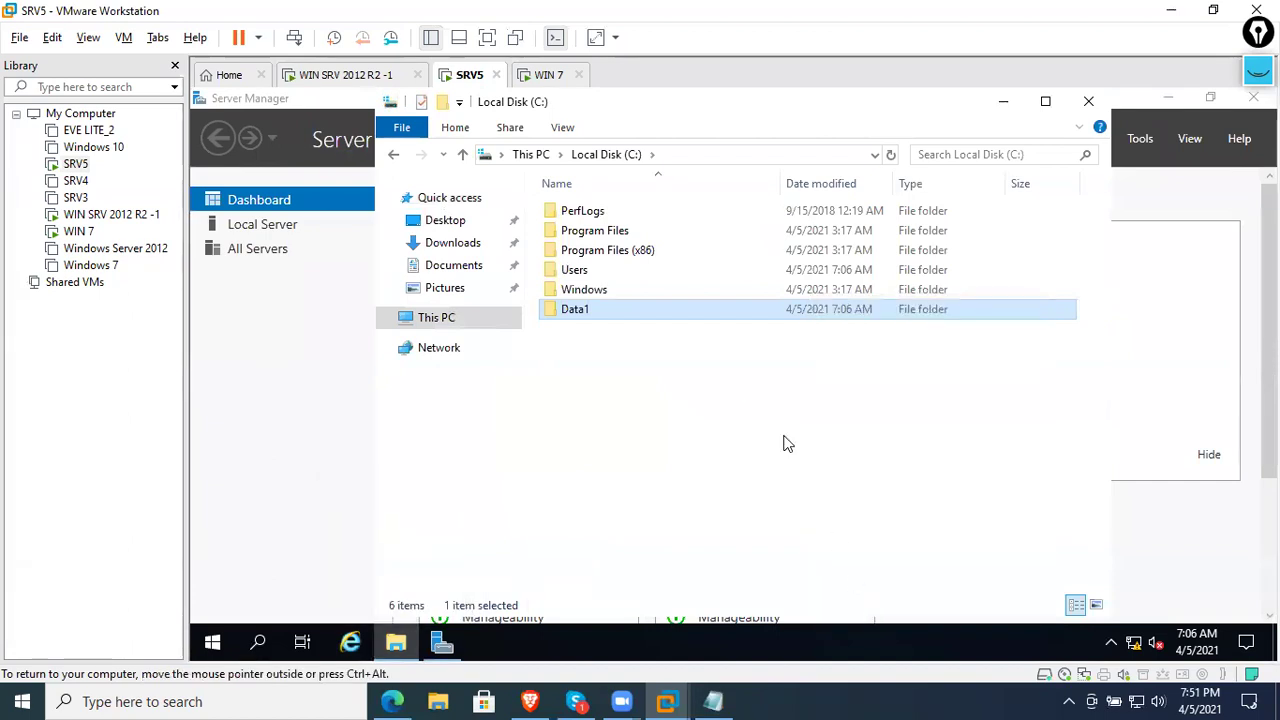
pyautogui.click(906, 216)
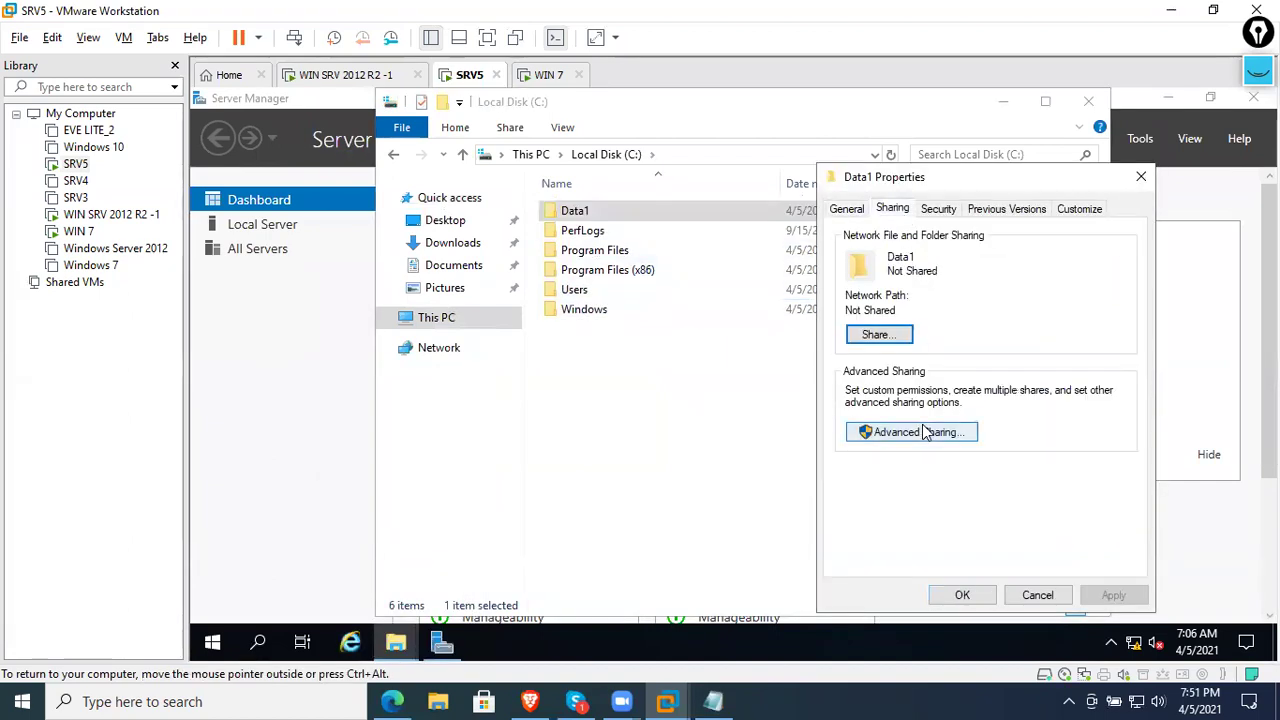
pyautogui.click(933, 430)
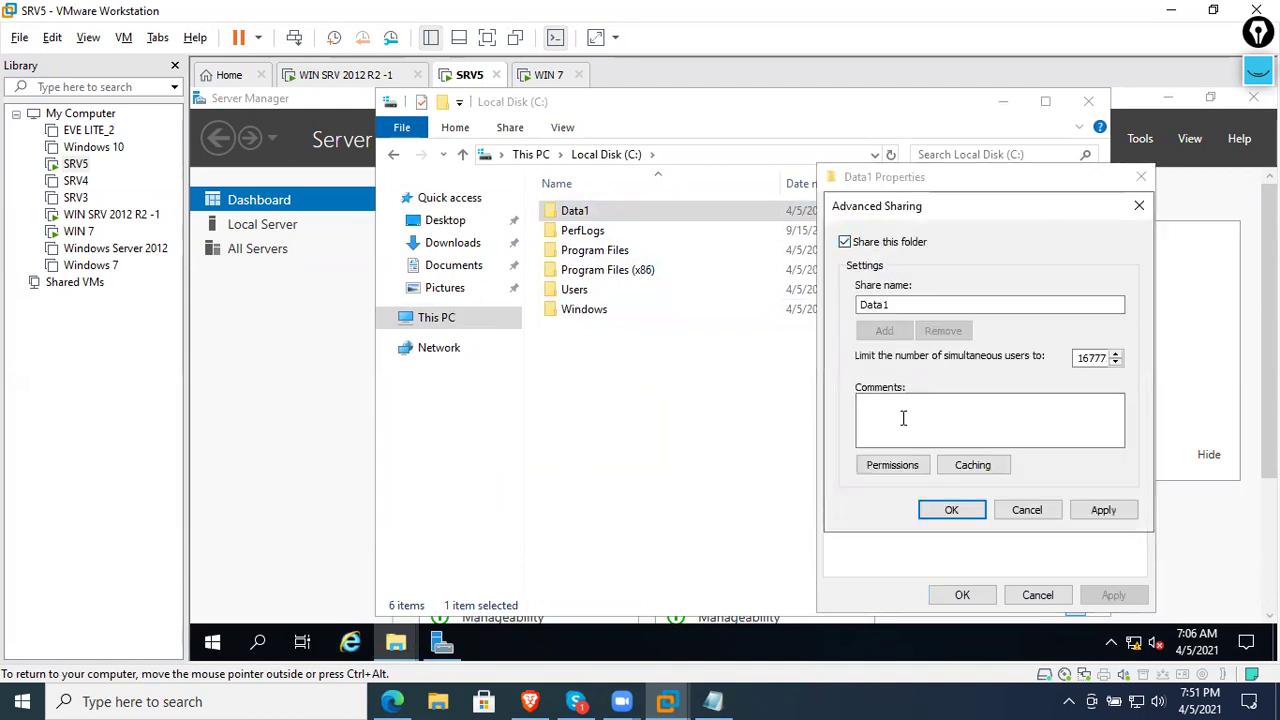
pyautogui.click(892, 464)
pyautogui.click(1062, 433)
pyautogui.click(1136, 595)
pyautogui.click(984, 595)
pyautogui.click(1103, 510)
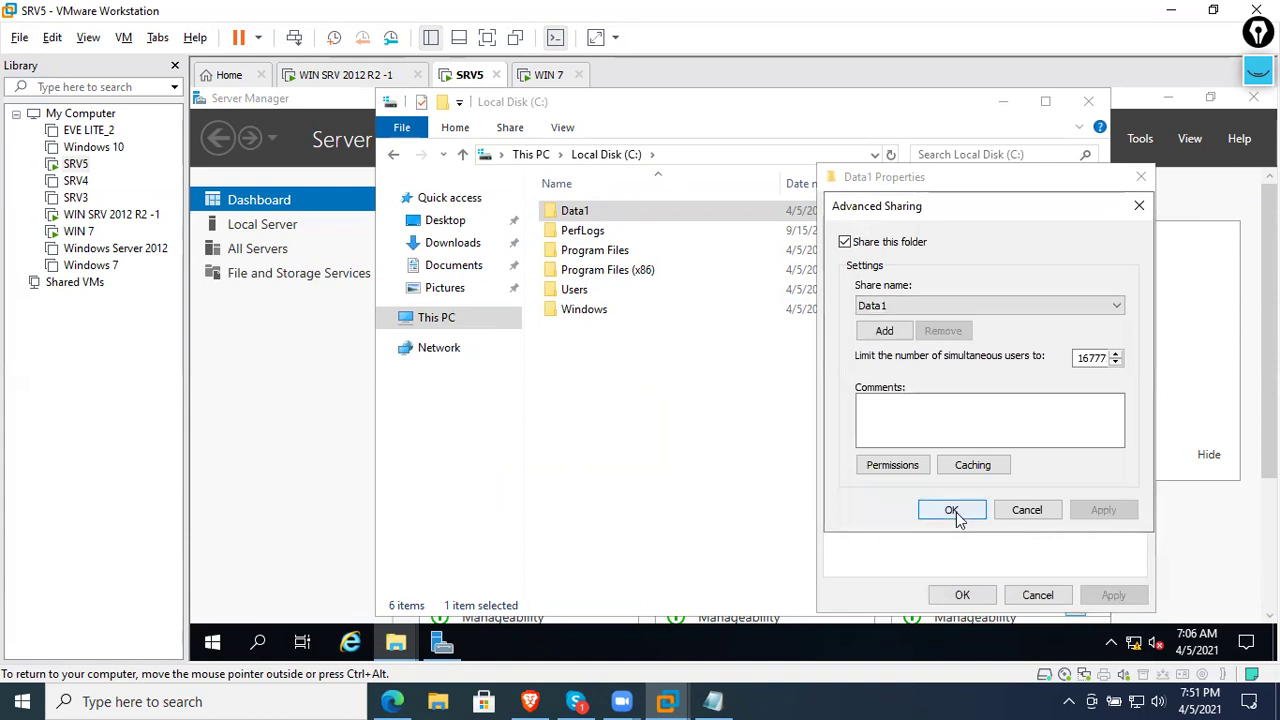
pyautogui.click(955, 512)
pyautogui.click(962, 595)
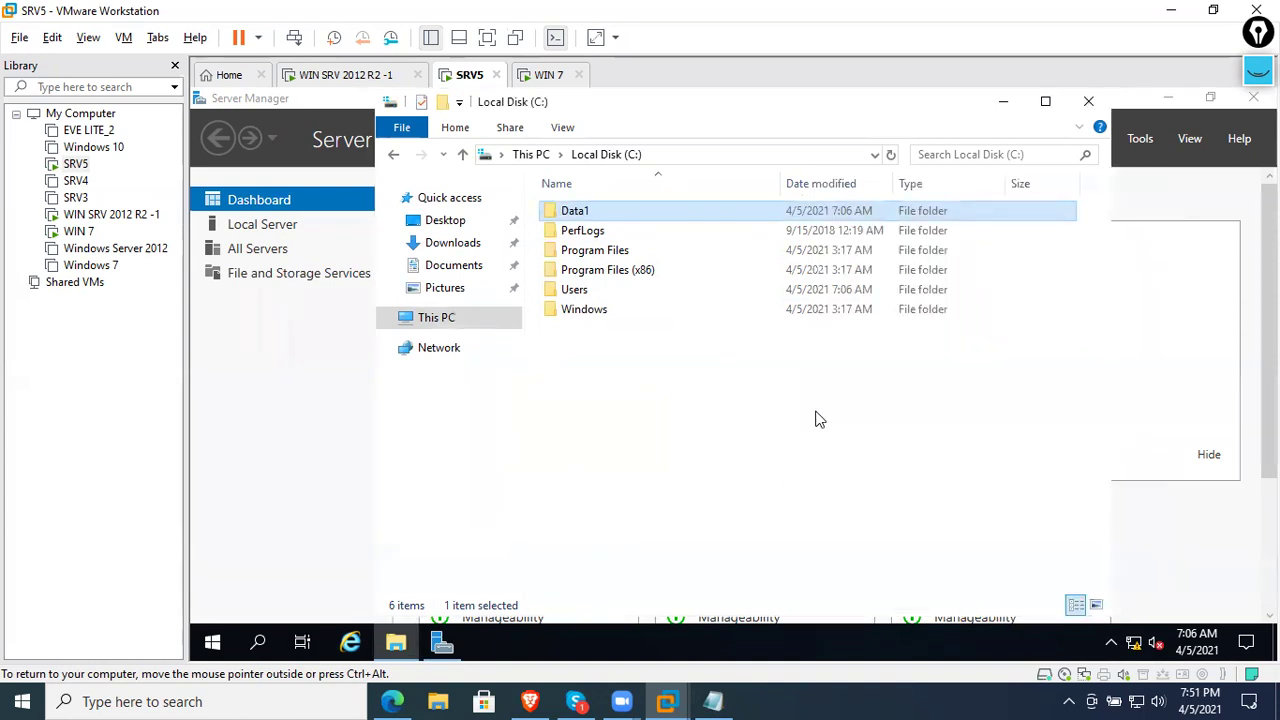
pyautogui.doubleClick(609, 214)
pyautogui.rightClick(642, 278)
# - Create a new text document in Data1 named Secret User Data and open it
pyautogui.moveTo(760, 502)
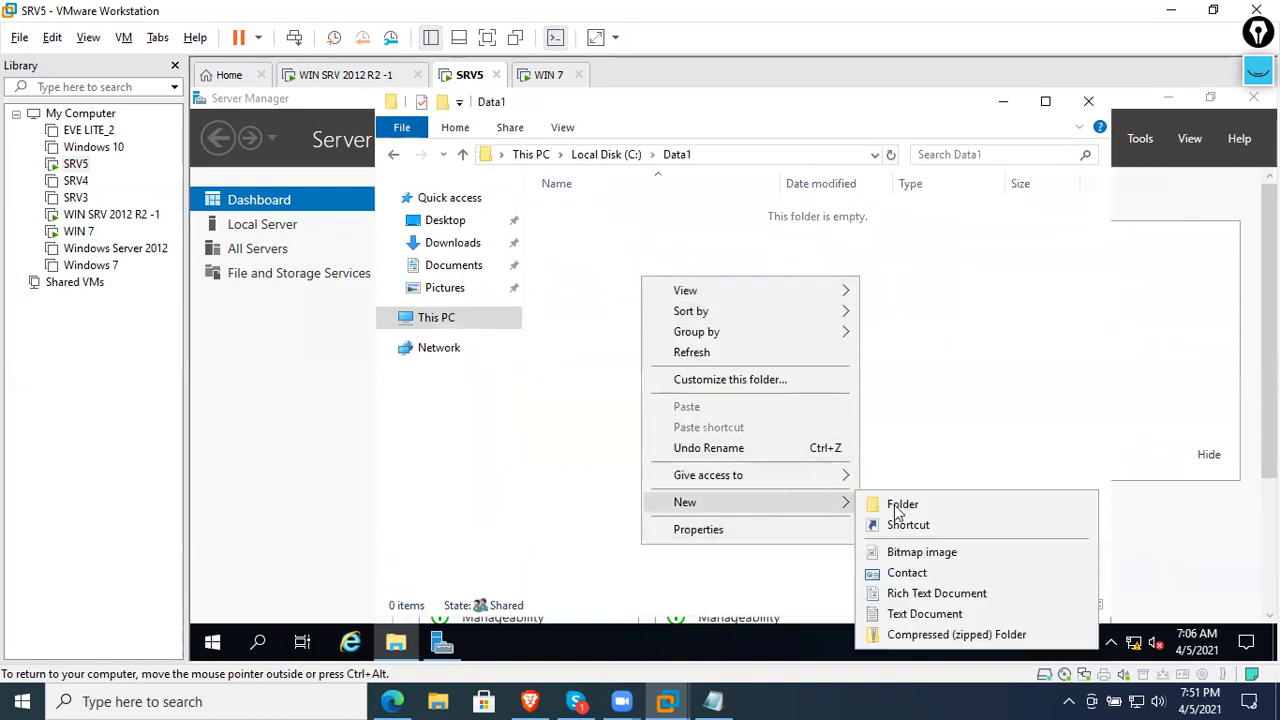
pyautogui.click(912, 613)
pyautogui.write('S')
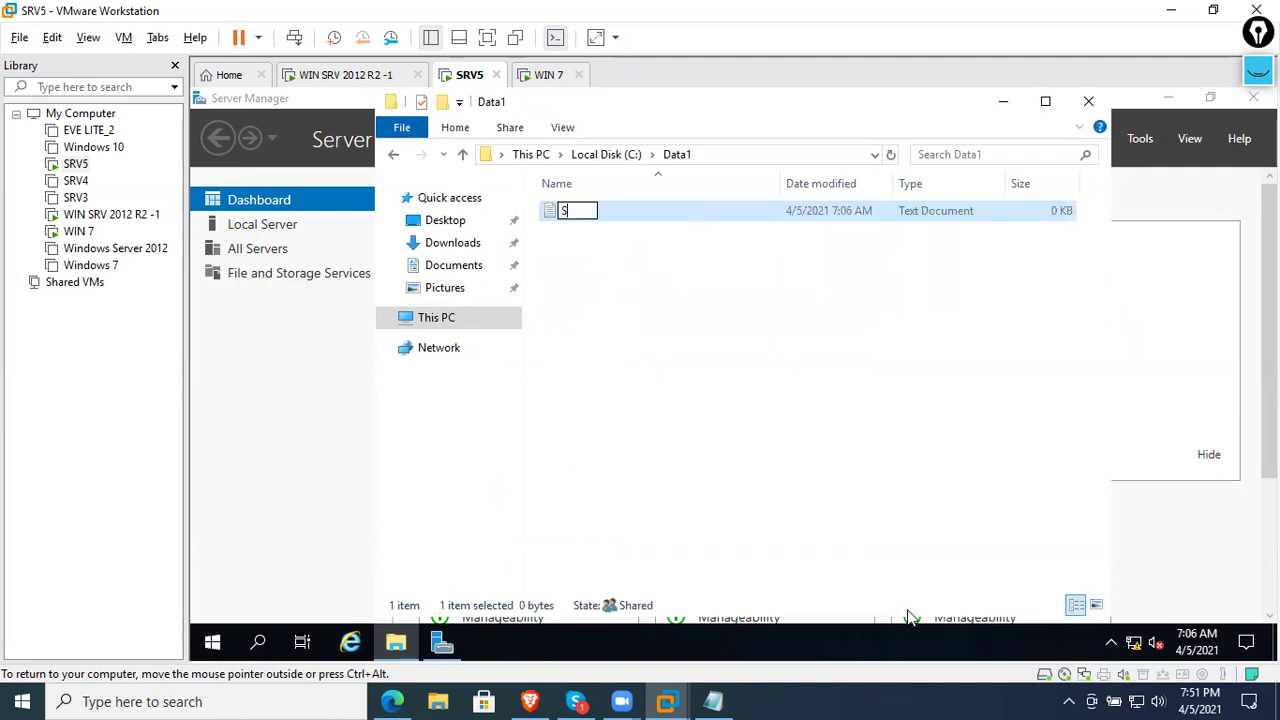
pyautogui.write('ecret User Data')
pyautogui.press('Return')
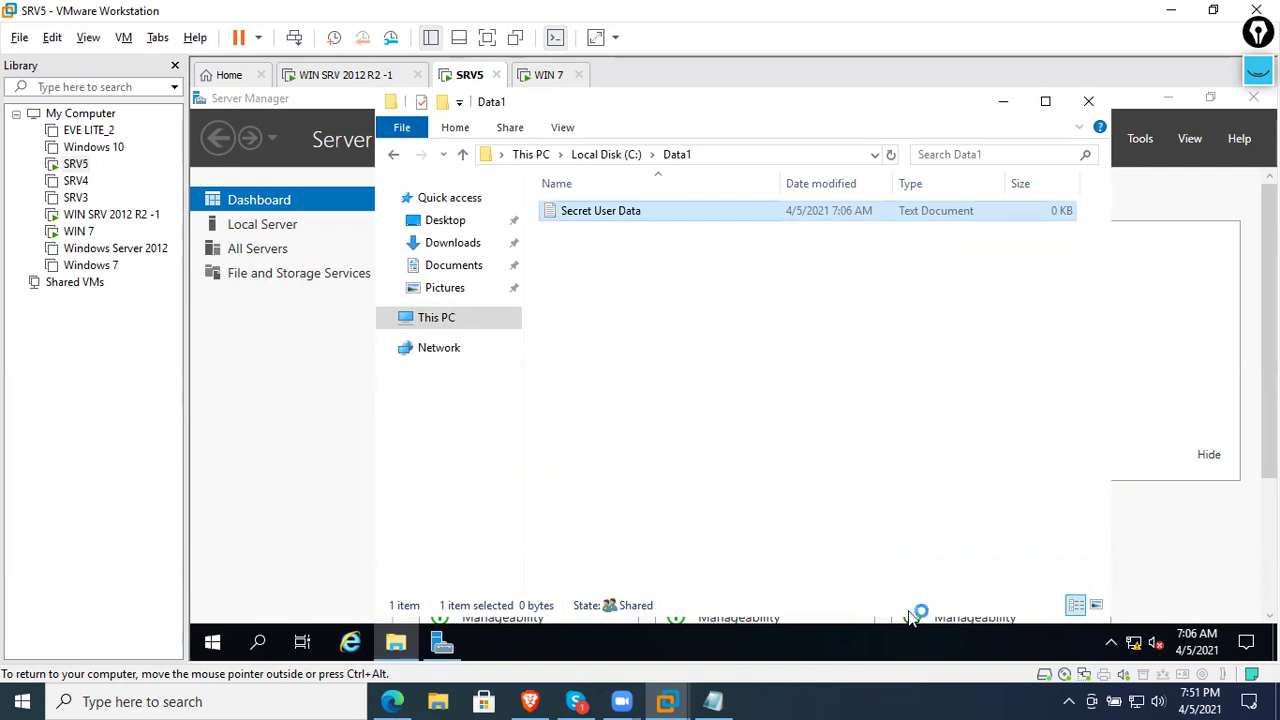
pyautogui.press('Return')
# - Type a masked credit card number and a name into the note, save it, and close
pyautogui.write('Credit card n')
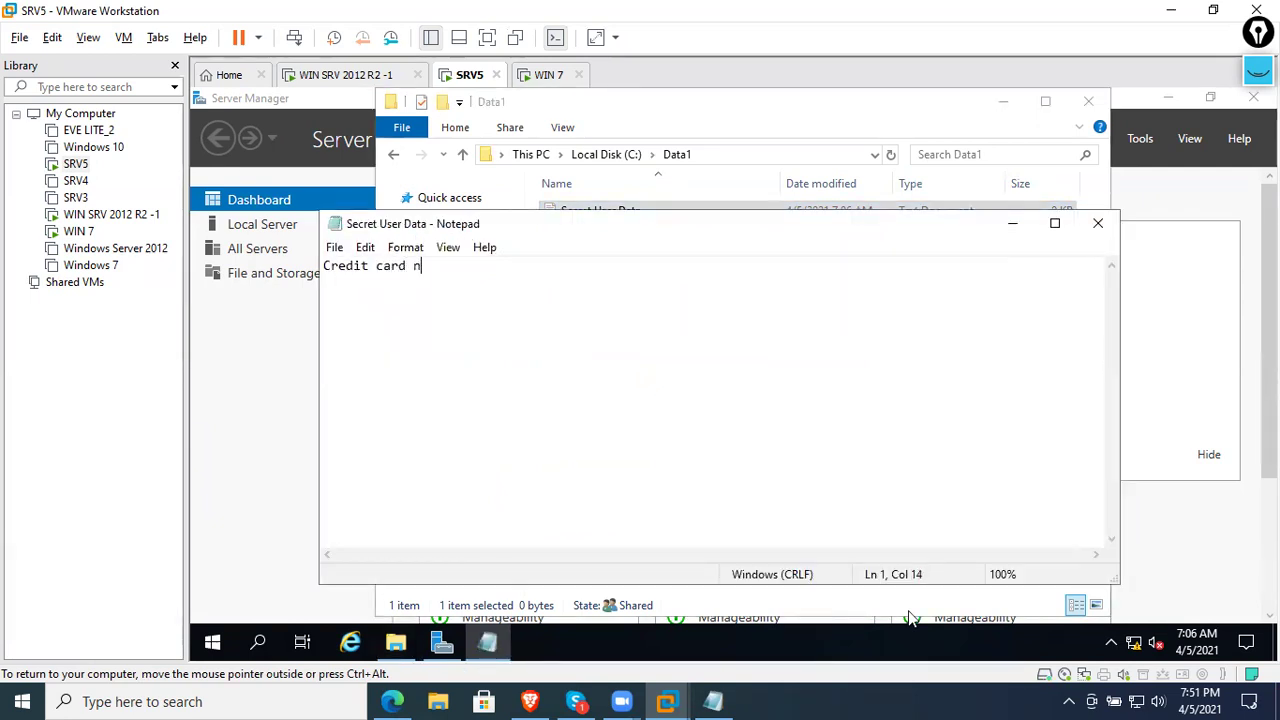
pyautogui.write('o.  XXXXXXXXXXXXXXXXXXXX763')
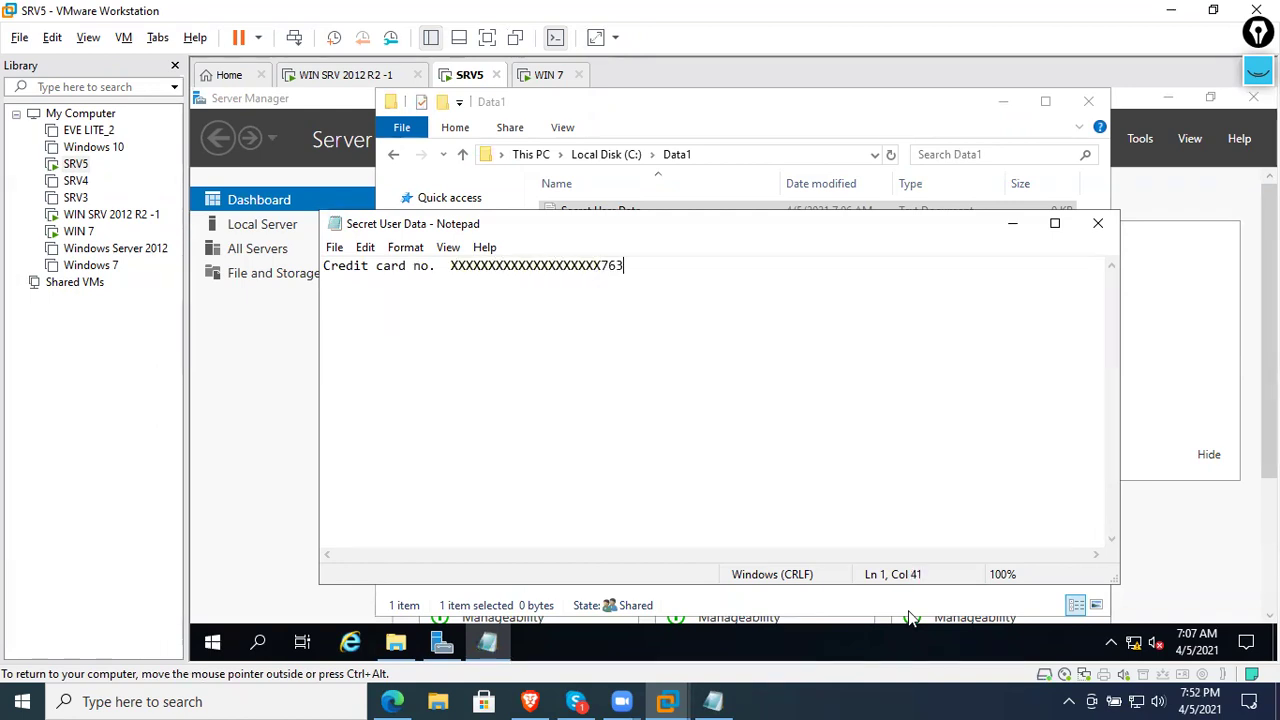
pyautogui.write('67 amit')
pyautogui.press('Return')
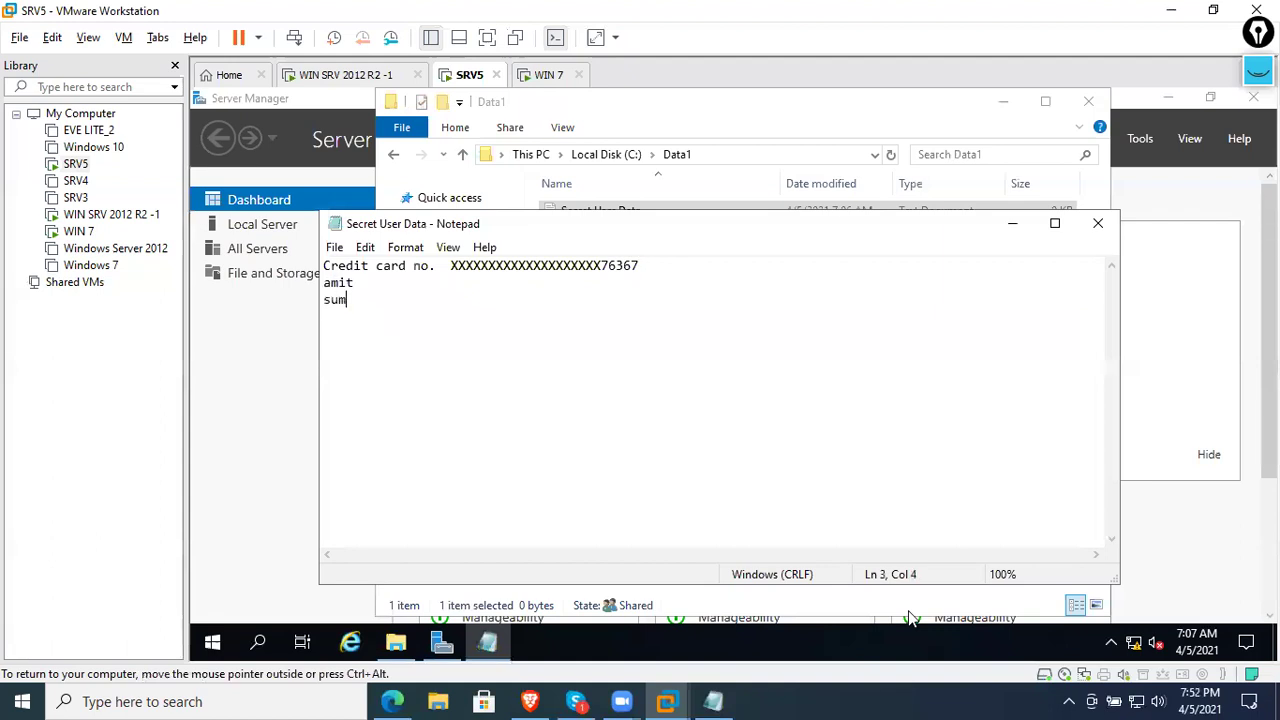
pyautogui.hotkey('ctrl', 's')
pyautogui.click(1097, 223)
pyautogui.click(870, 314)
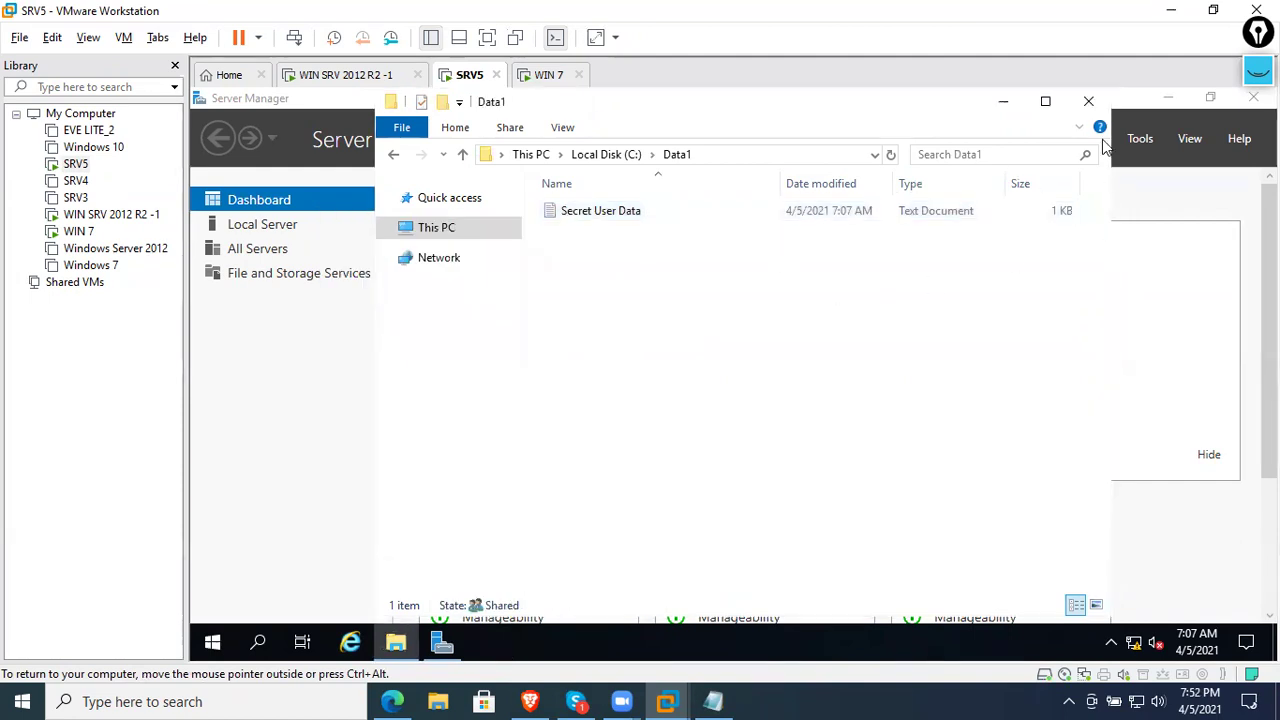
pyautogui.click(1085, 104)
# - From WIN 7, open \\192.168.12.2 and browse into the Data1 share
pyautogui.click(556, 76)
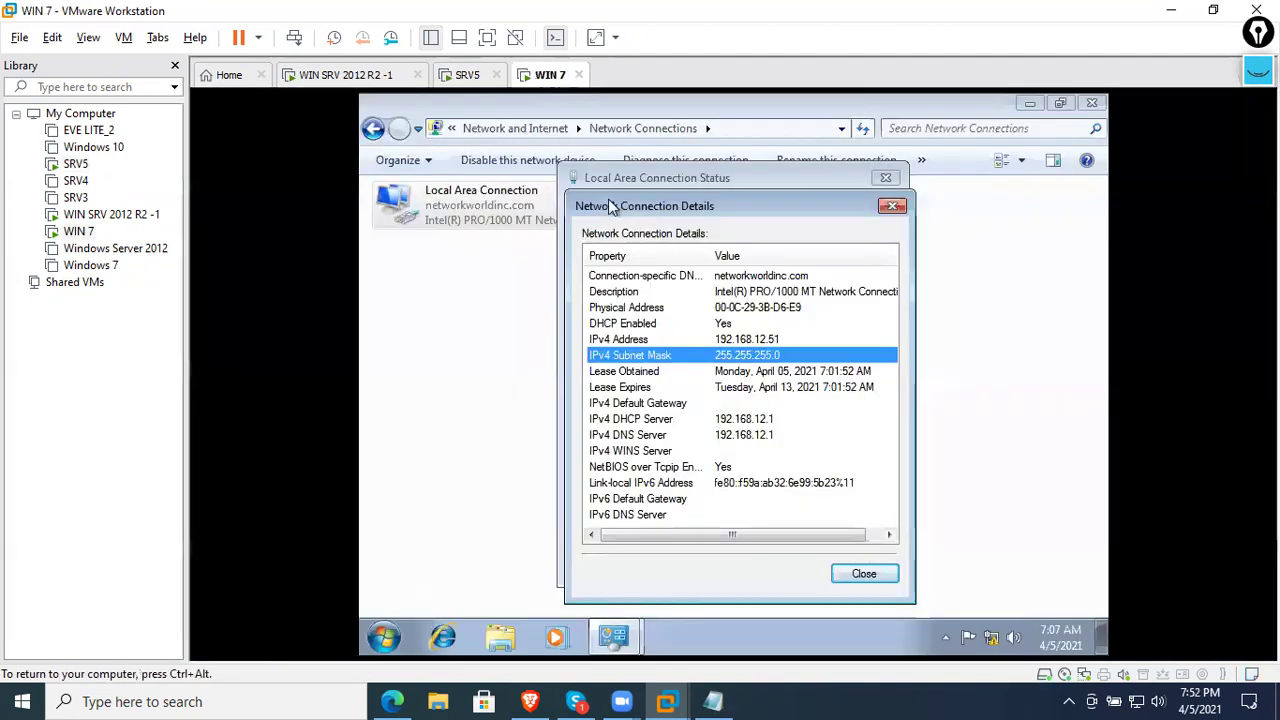
pyautogui.press('super+r')
pyautogui.write('\\\\192.168.12.2')
pyautogui.press('Return')
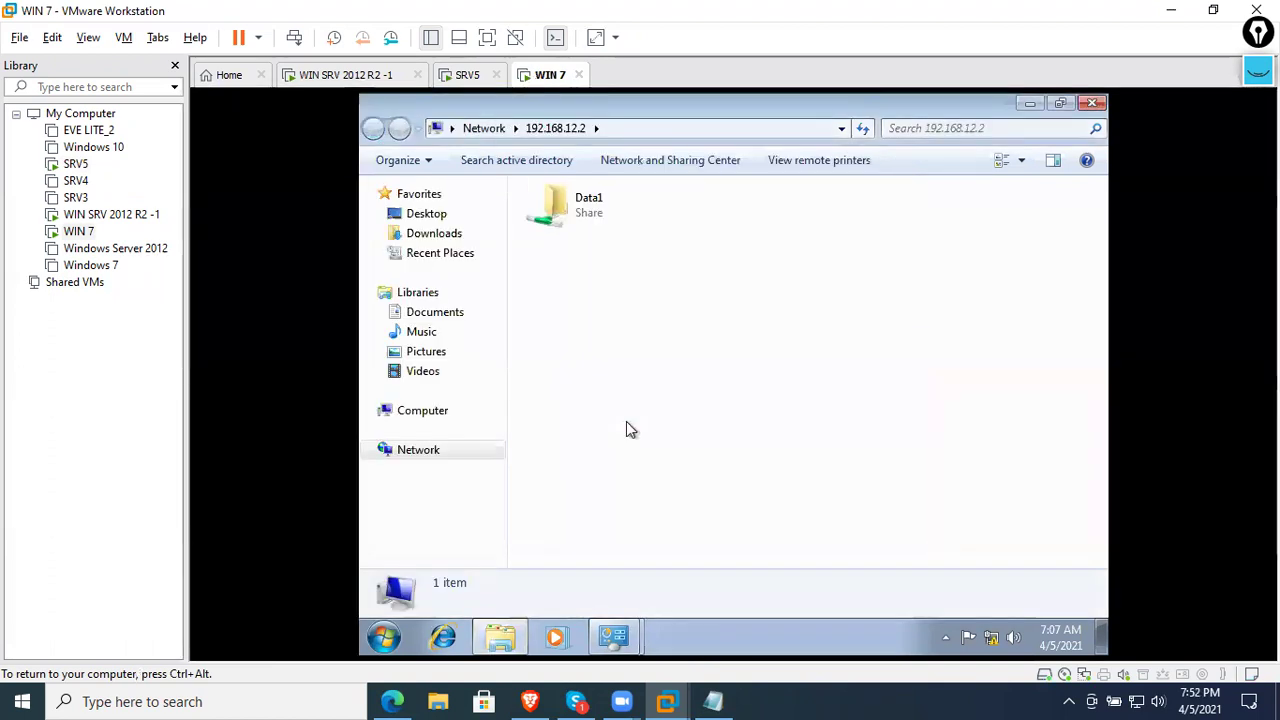
pyautogui.doubleClick(583, 205)
pyautogui.click(575, 218)
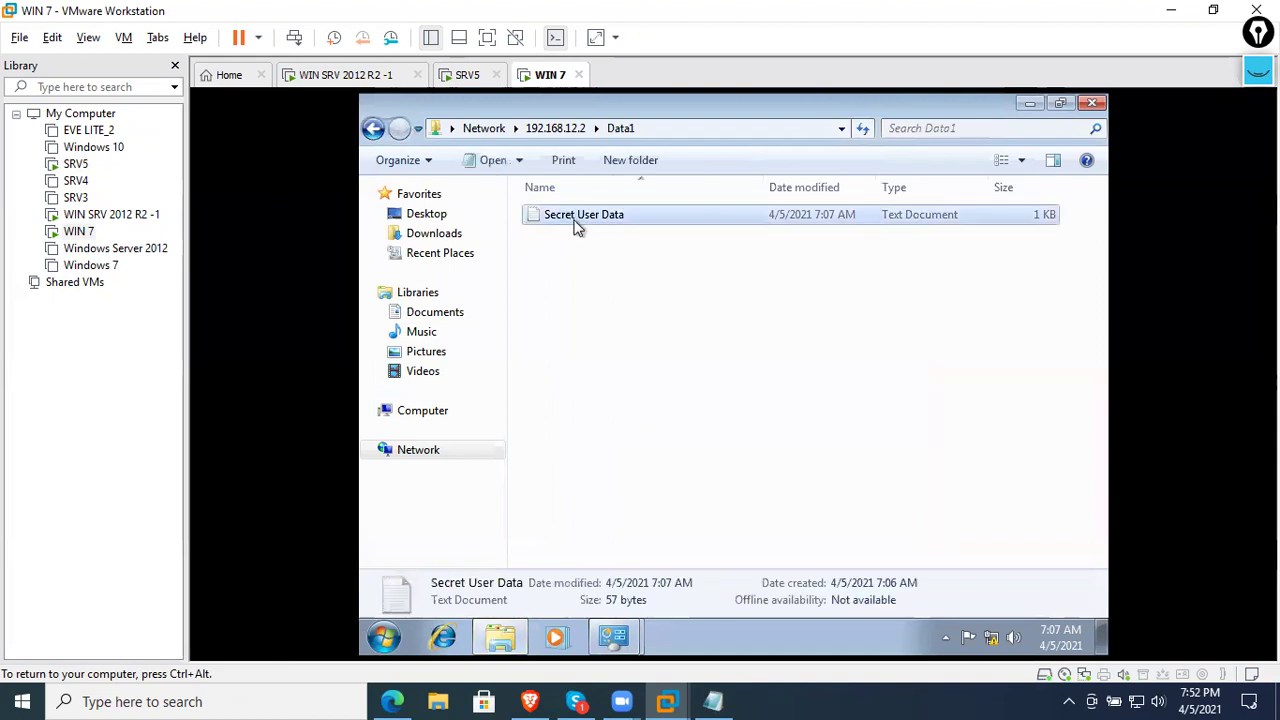
# - Turn off Windows Firewall on WIN 7 for domain, private and public networks
pyautogui.rightClick(988, 634)
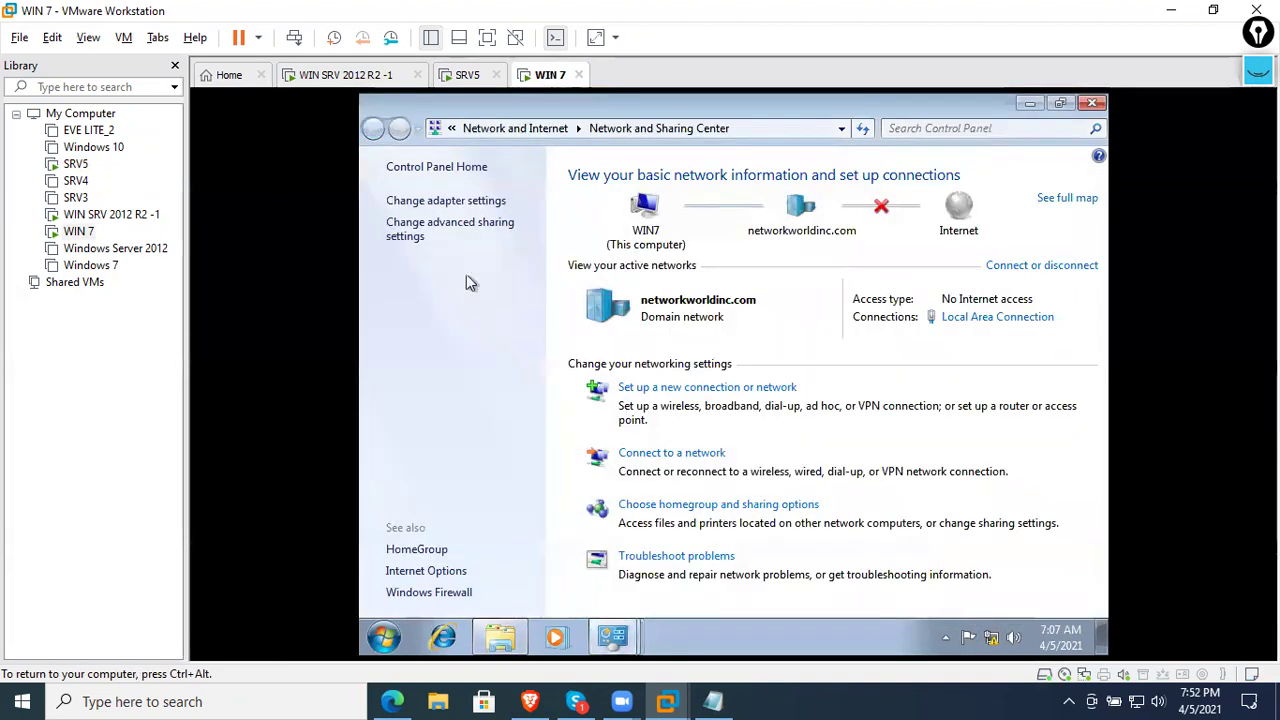
pyautogui.click(443, 592)
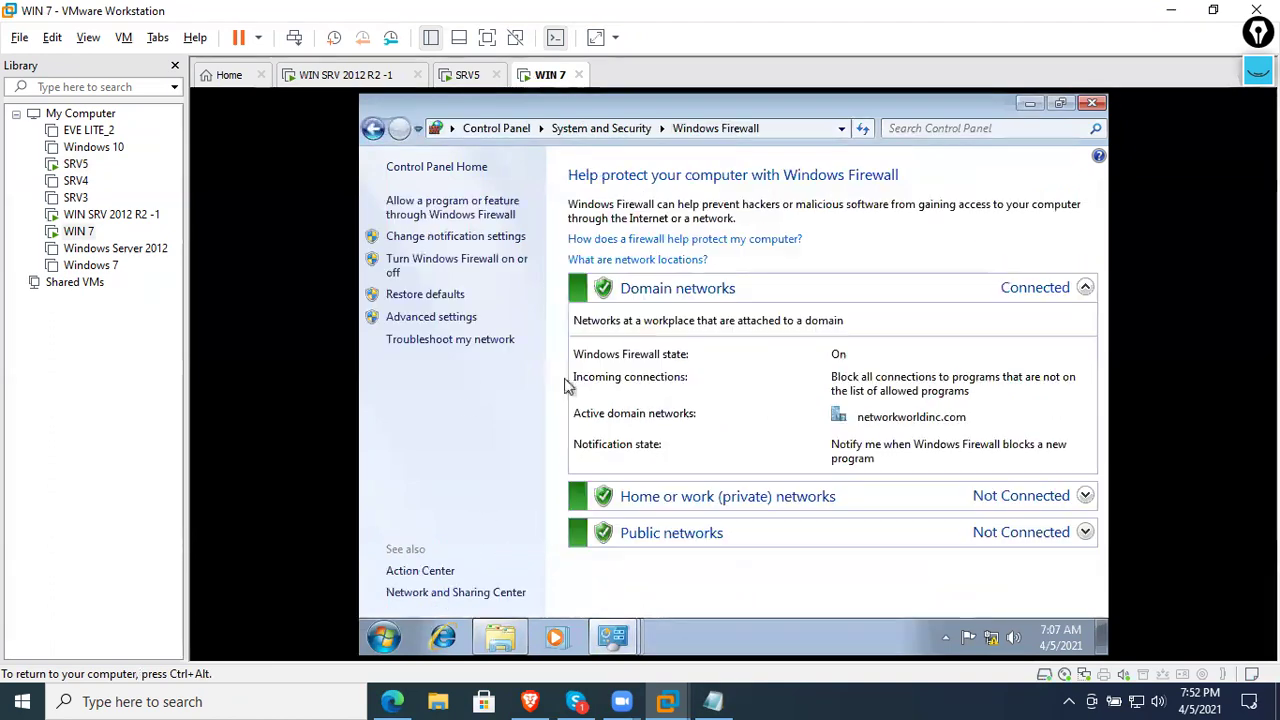
pyautogui.click(410, 259)
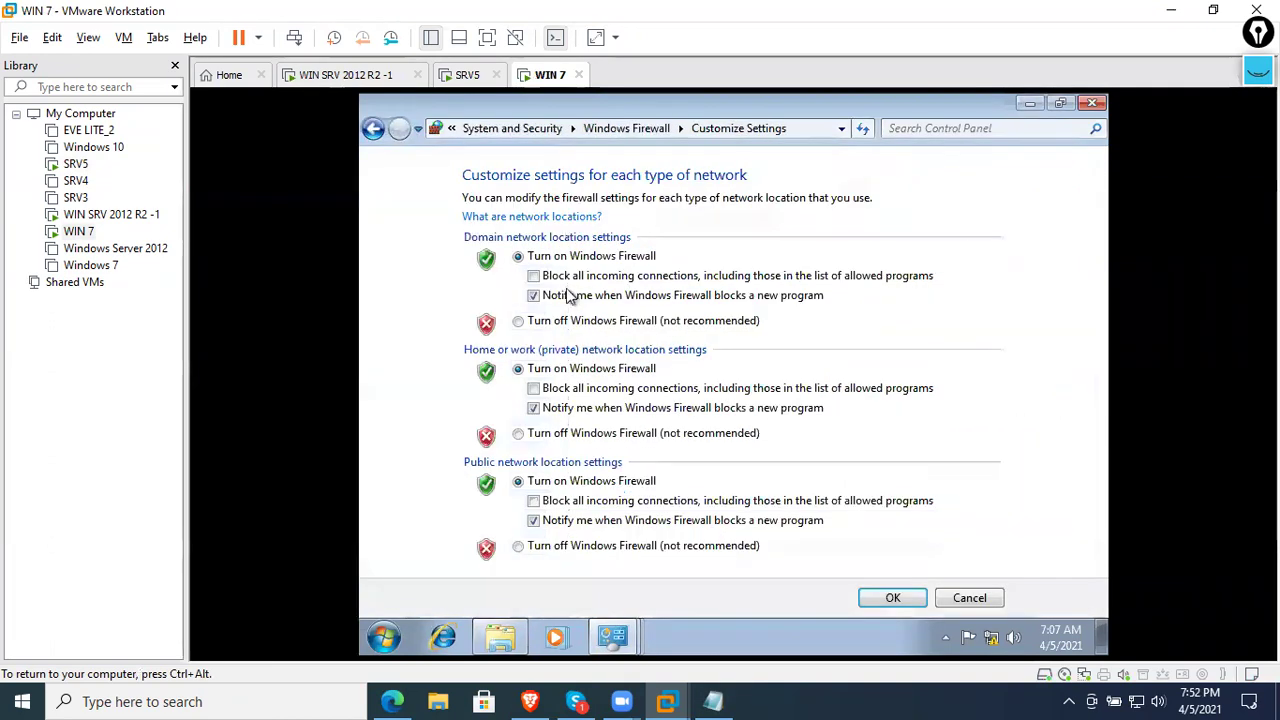
pyautogui.click(572, 322)
pyautogui.click(571, 433)
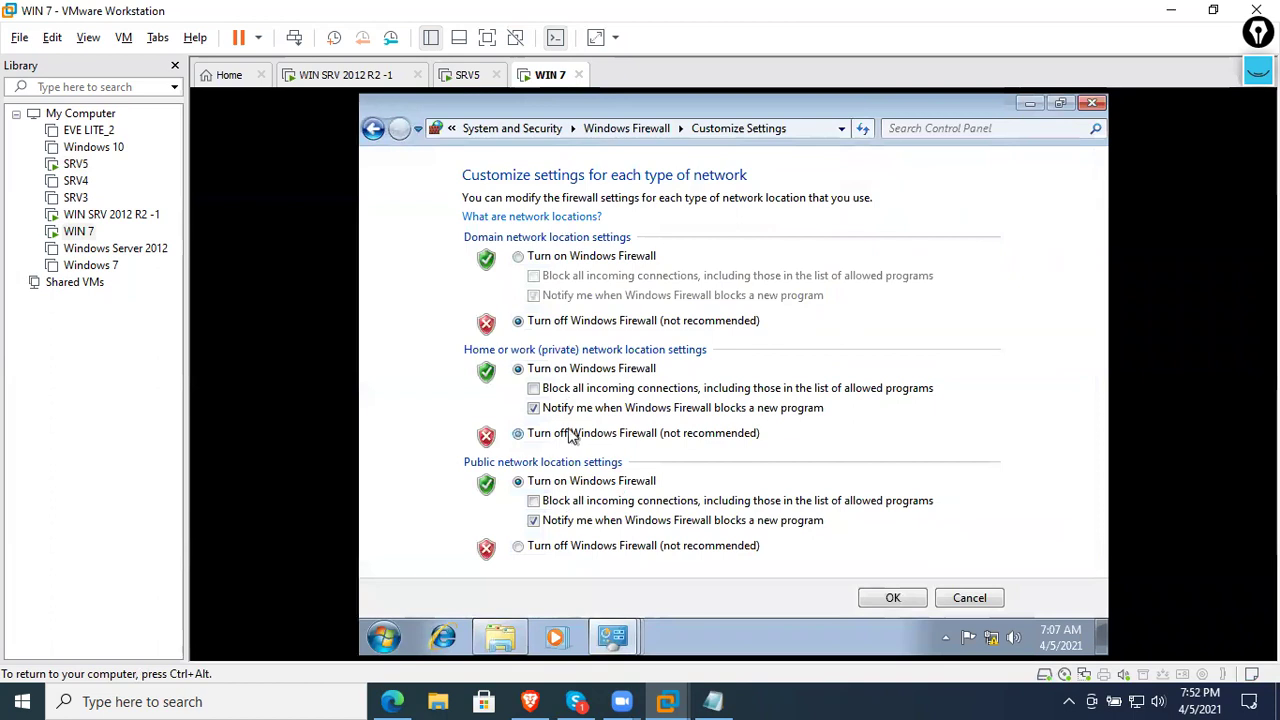
pyautogui.click(570, 545)
pyautogui.click(888, 597)
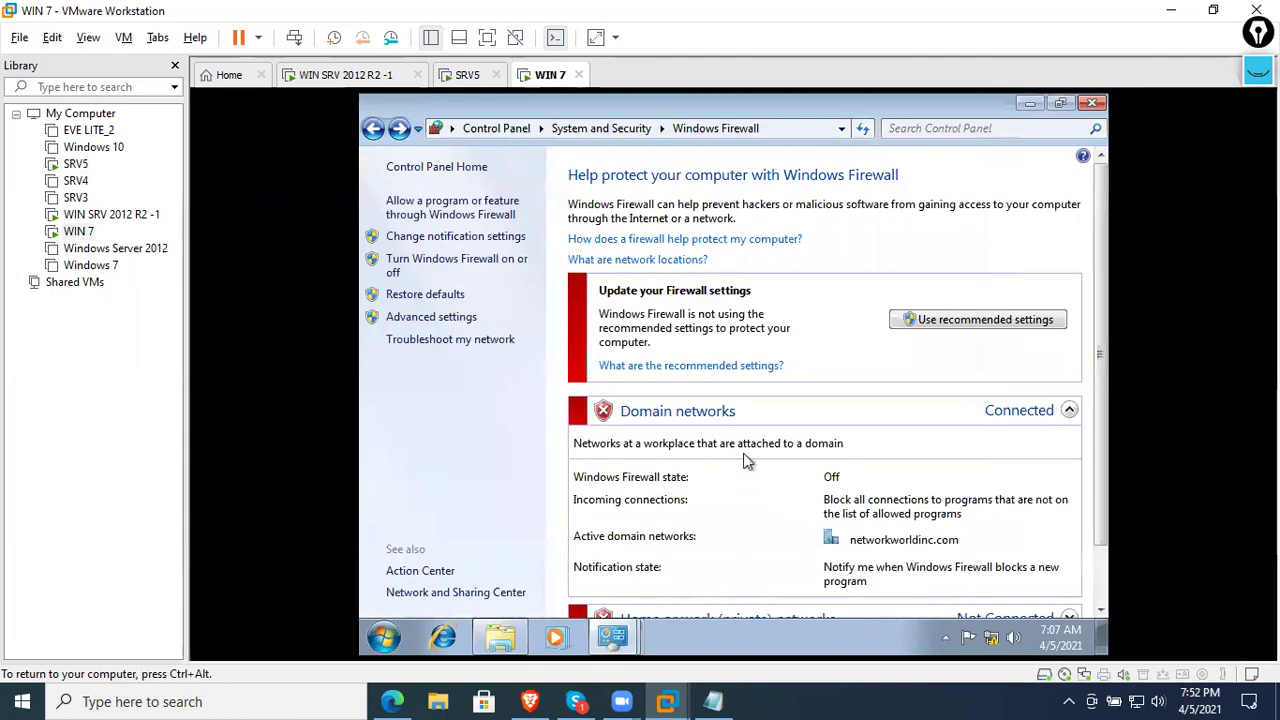
# - Open Secret User Data from the Data1 share to read it, then refresh the share
pyautogui.scroll(-1, 750, 462)
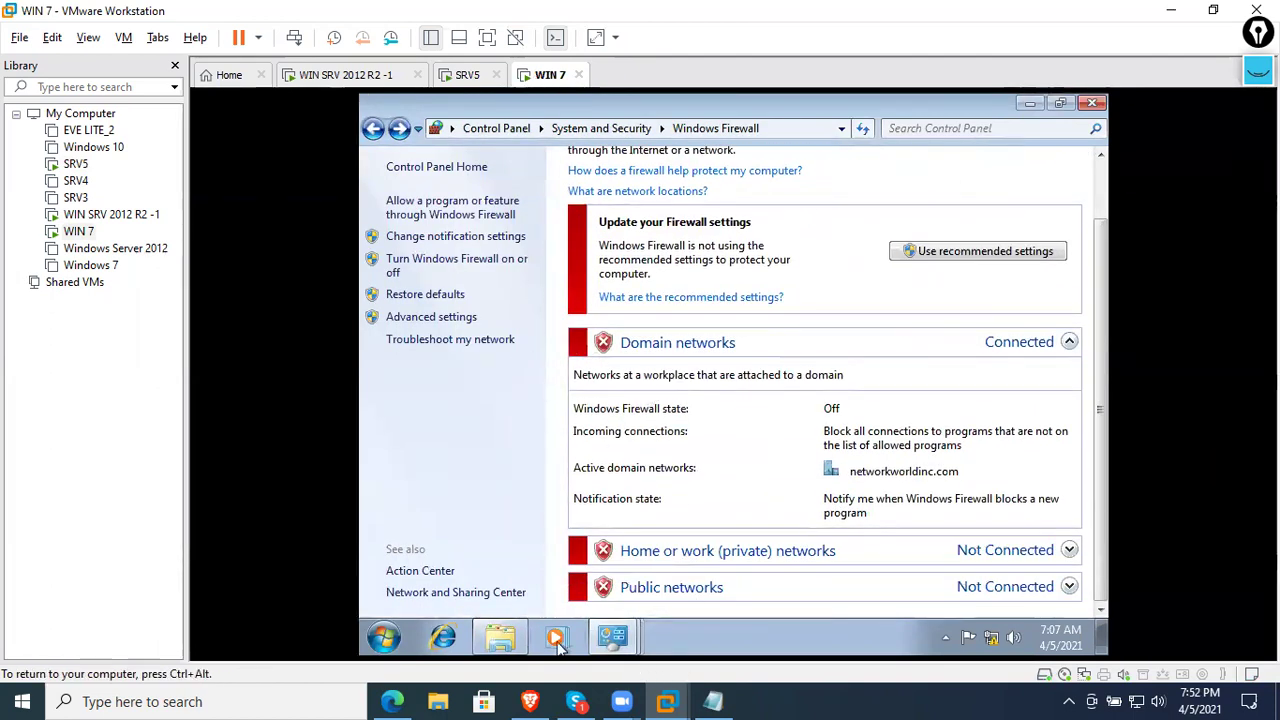
pyautogui.click(500, 640)
pyautogui.doubleClick(606, 216)
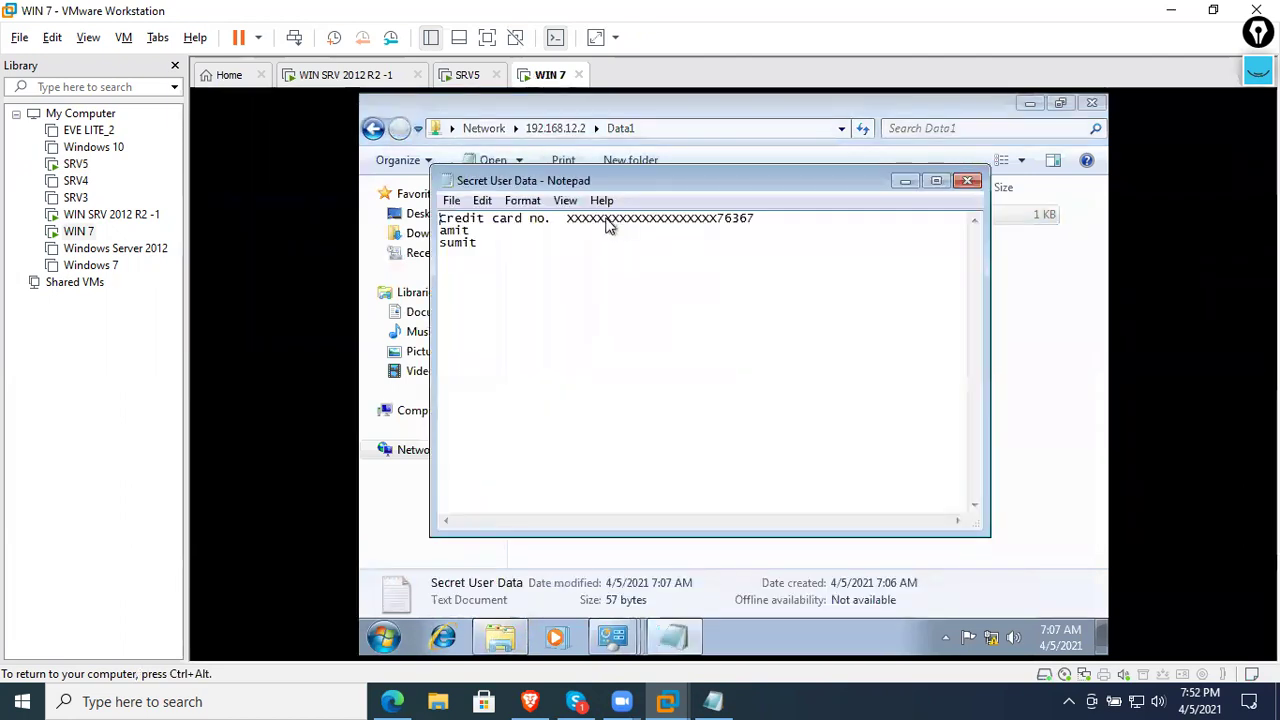
pyautogui.click(967, 181)
pyautogui.rightClick(877, 305)
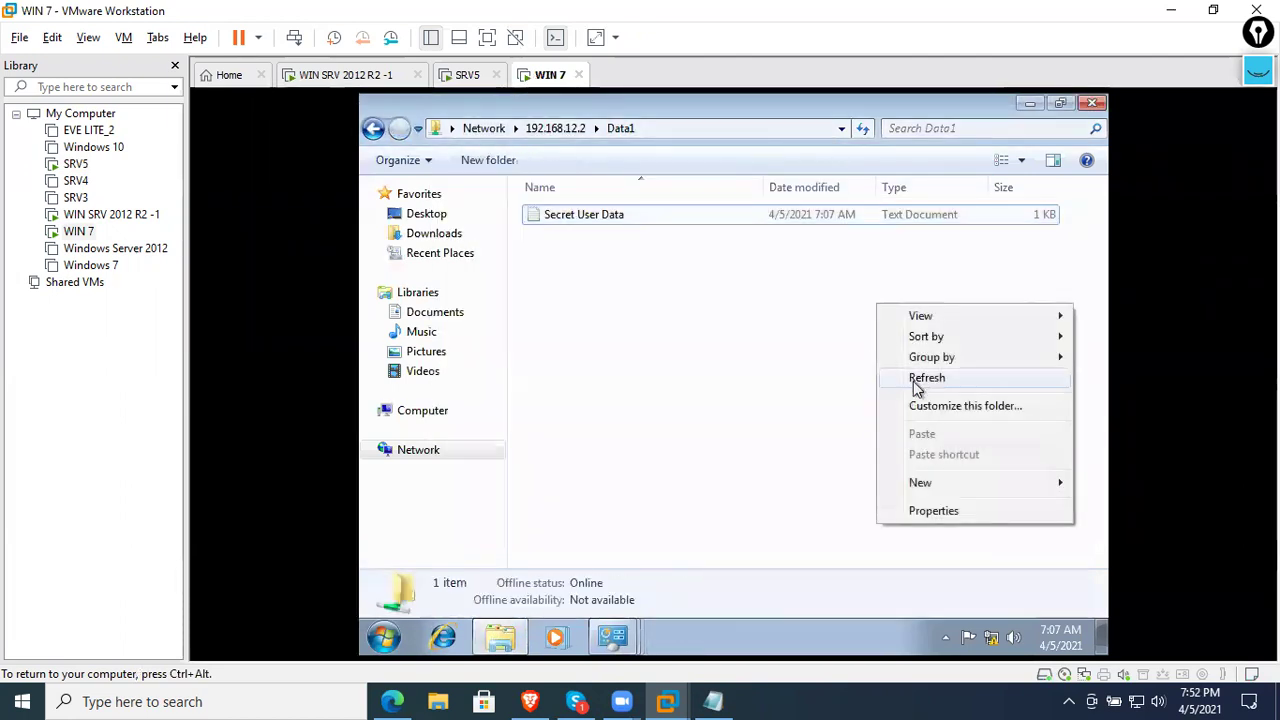
pyautogui.click(917, 383)
# - Open WIN 7's System properties from the Computer entry in the Start menu
pyautogui.click(383, 637)
pyautogui.rightClick(645, 418)
pyautogui.click(694, 581)
# - Set WIN 7's Windows Update to never check for updates and skip recommended updates
pyautogui.scroll(-2, 684, 515)
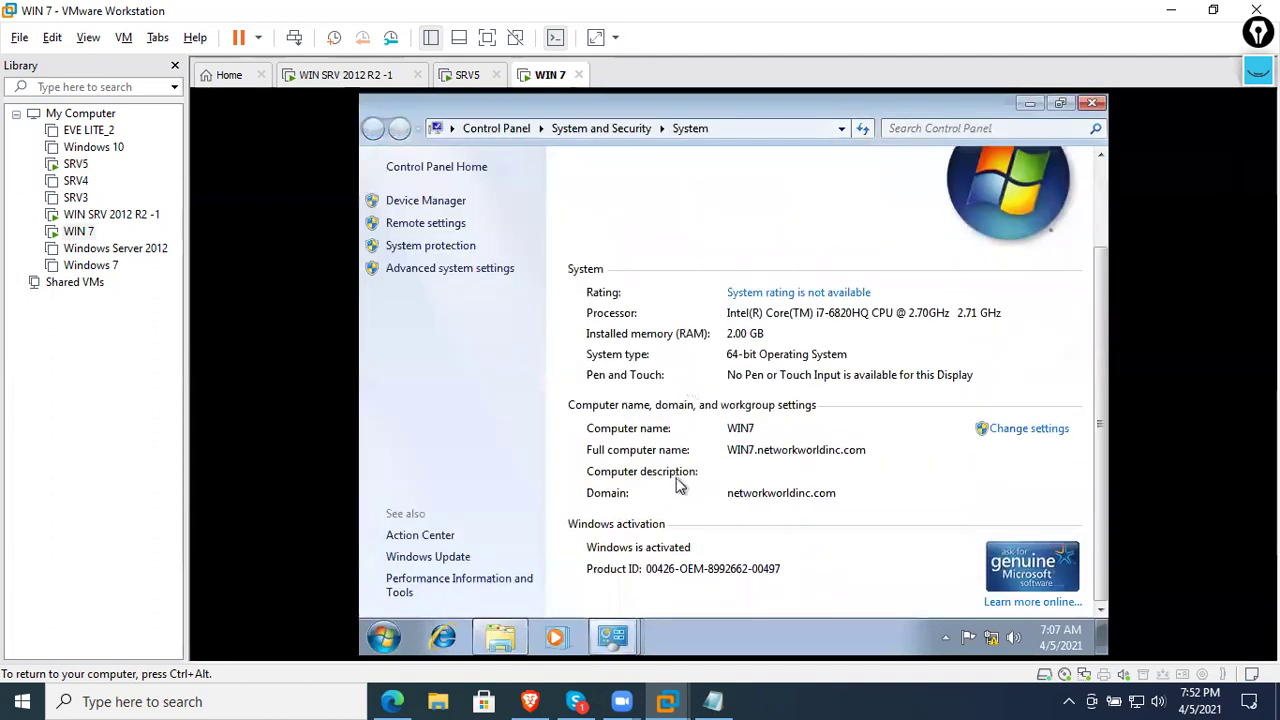
pyautogui.click(450, 557)
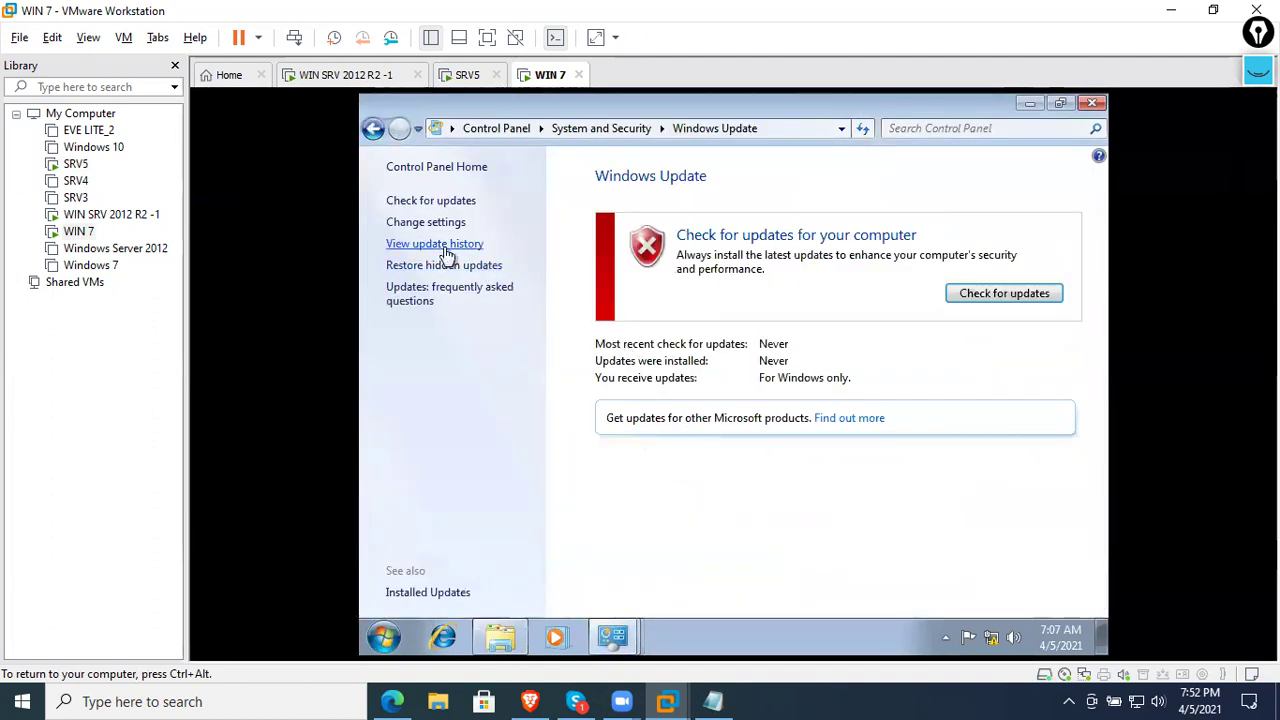
pyautogui.click(445, 250)
pyautogui.click(372, 128)
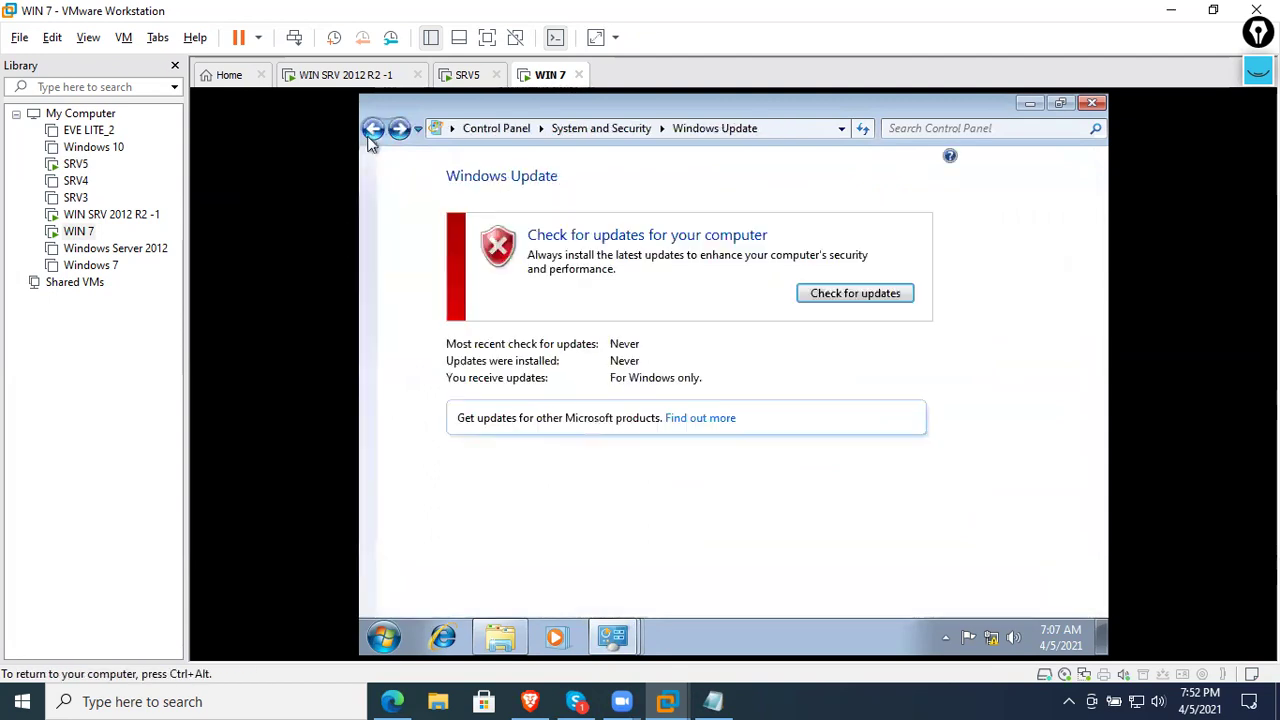
pyautogui.click(427, 222)
pyautogui.click(652, 306)
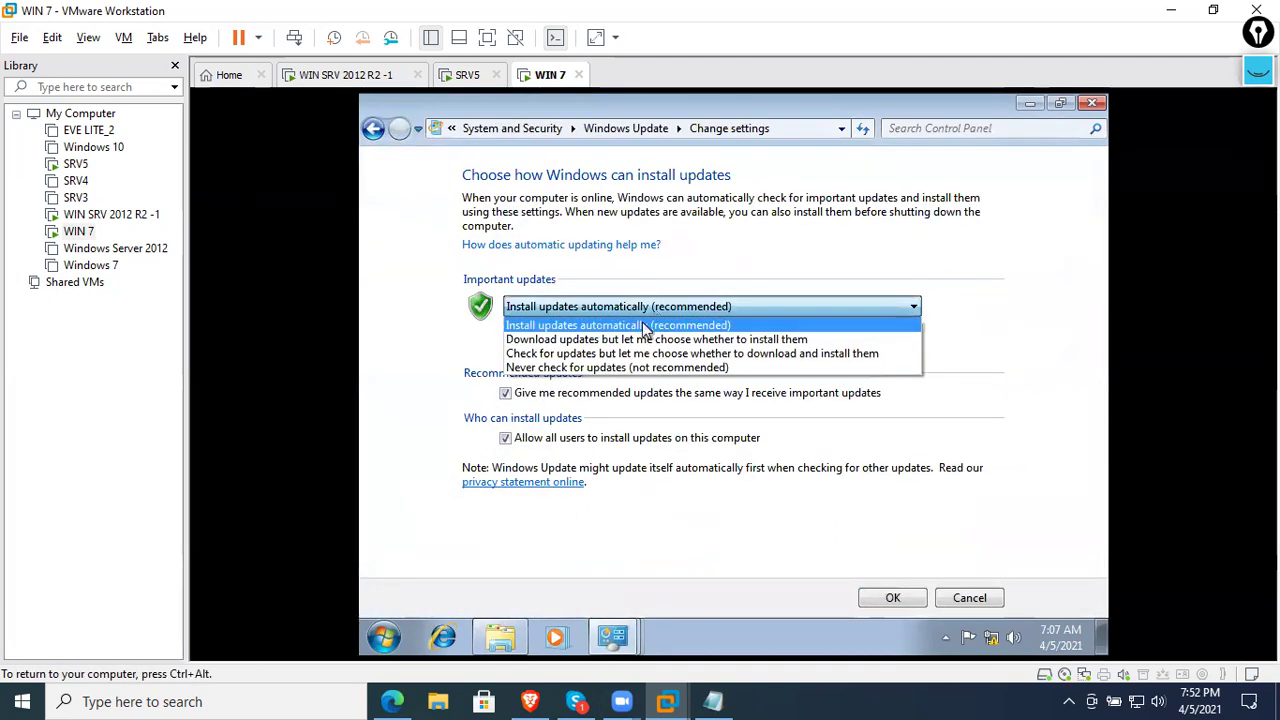
pyautogui.click(602, 367)
pyautogui.click(580, 395)
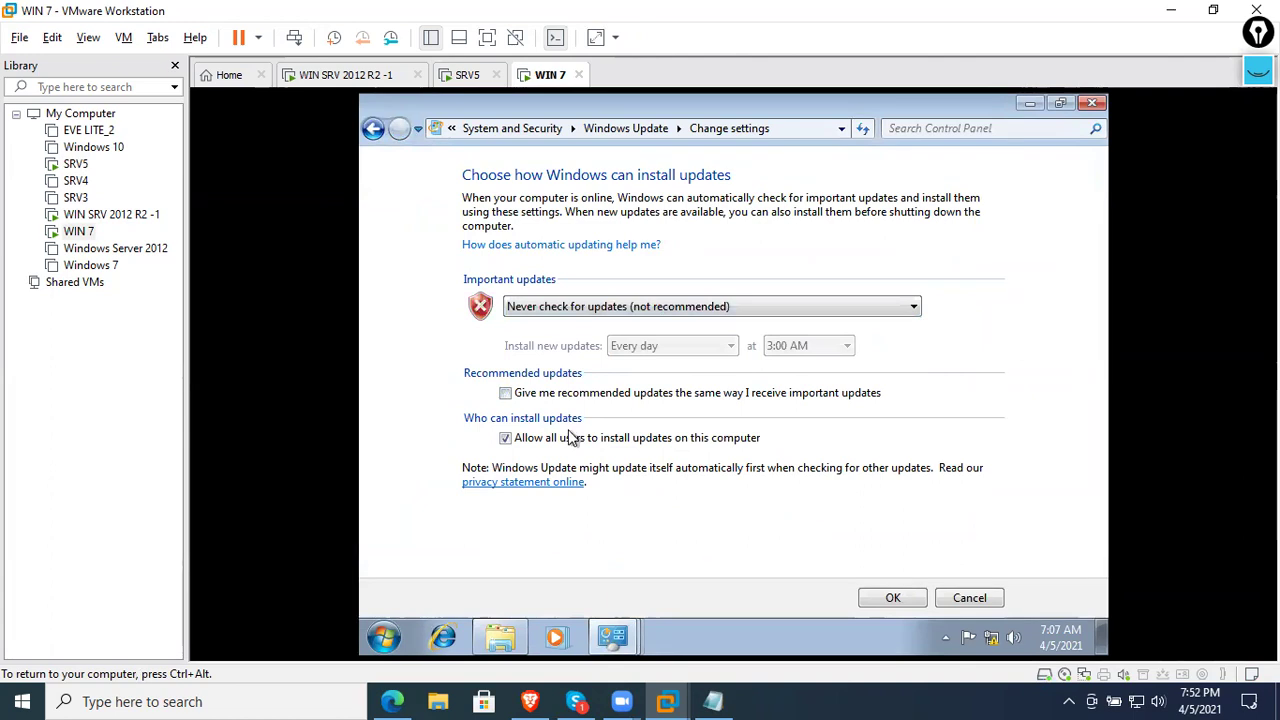
pyautogui.click(892, 597)
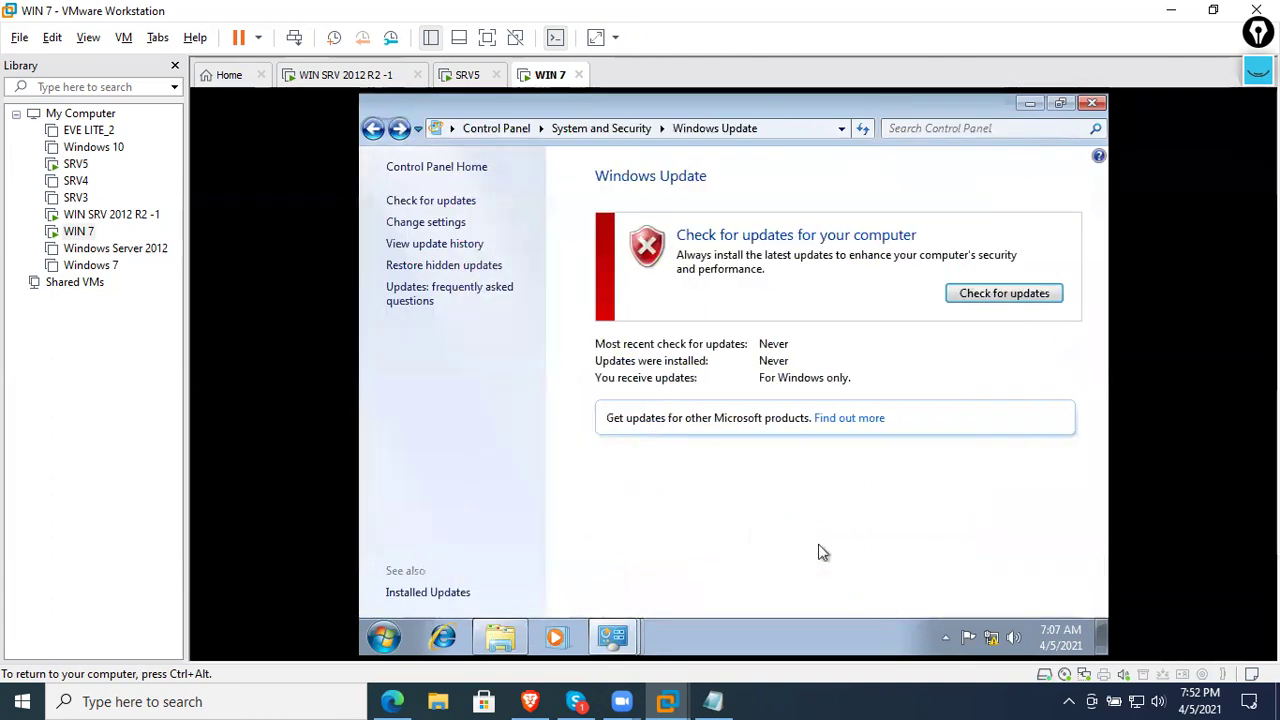
# - Close the Windows Update, Data1, Firewall, connection status and Network Connections windows
pyautogui.click(1090, 104)
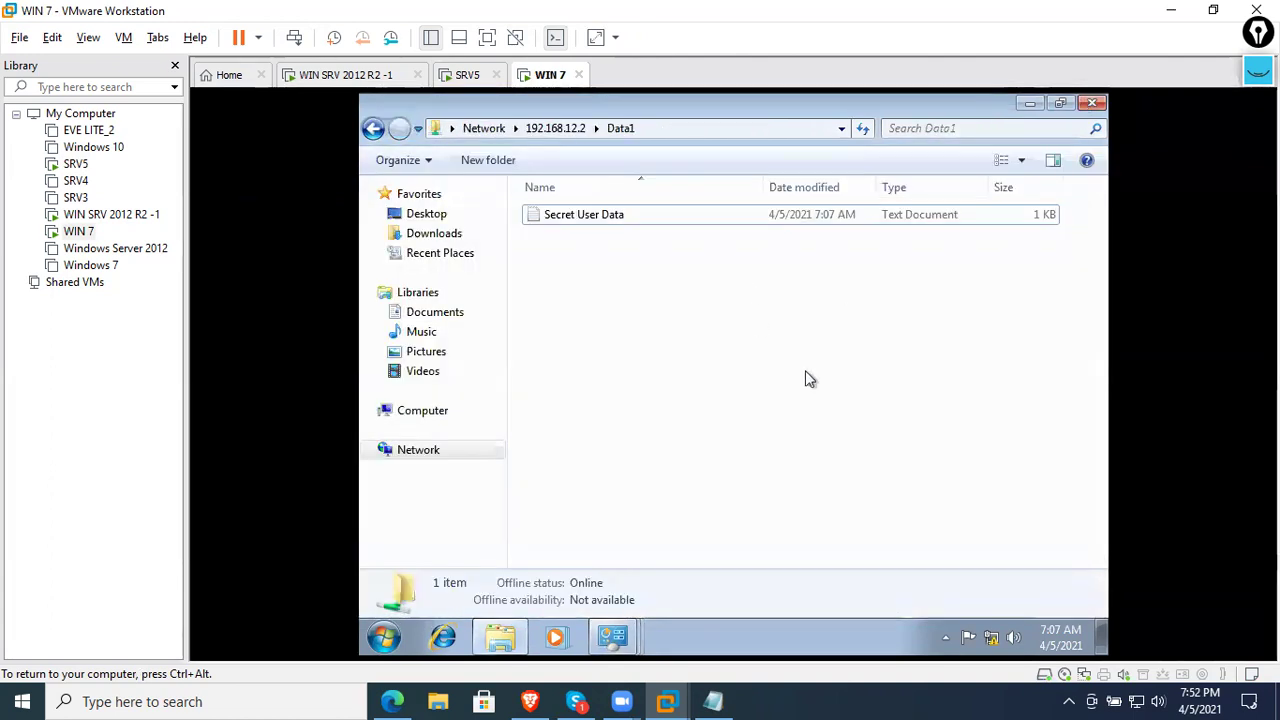
pyautogui.click(1092, 103)
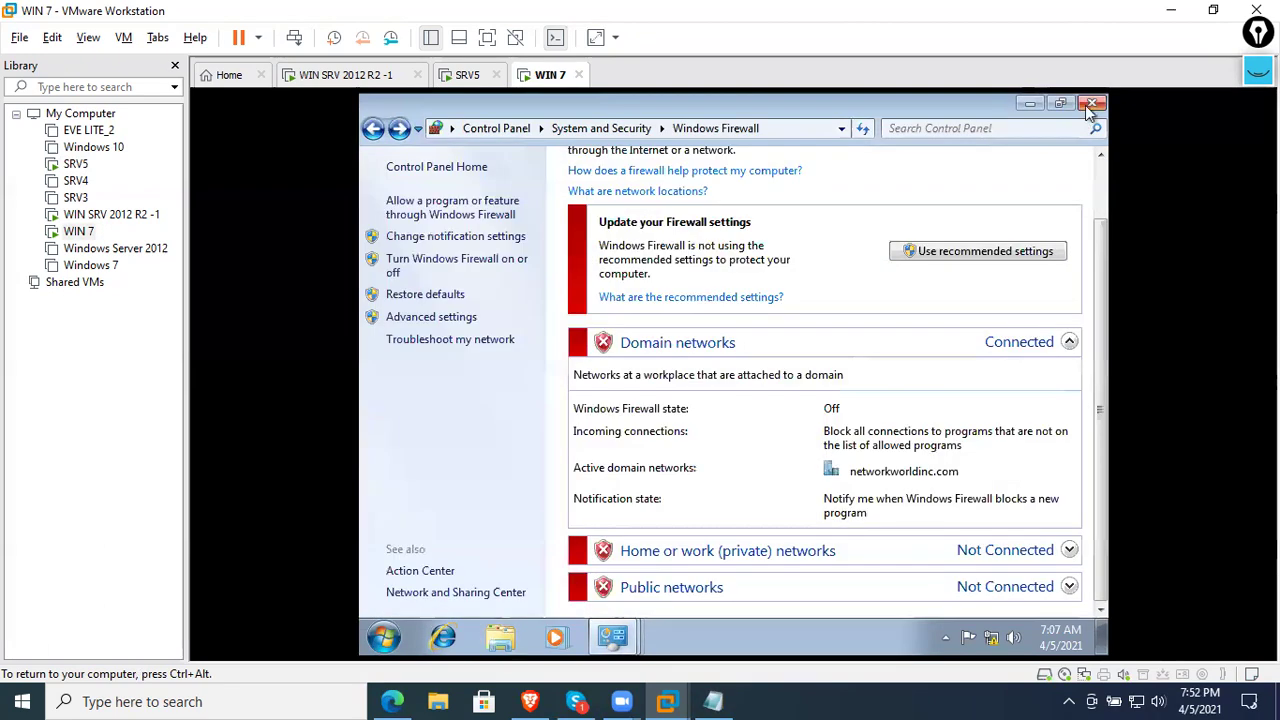
pyautogui.click(1092, 103)
pyautogui.click(892, 205)
pyautogui.click(885, 177)
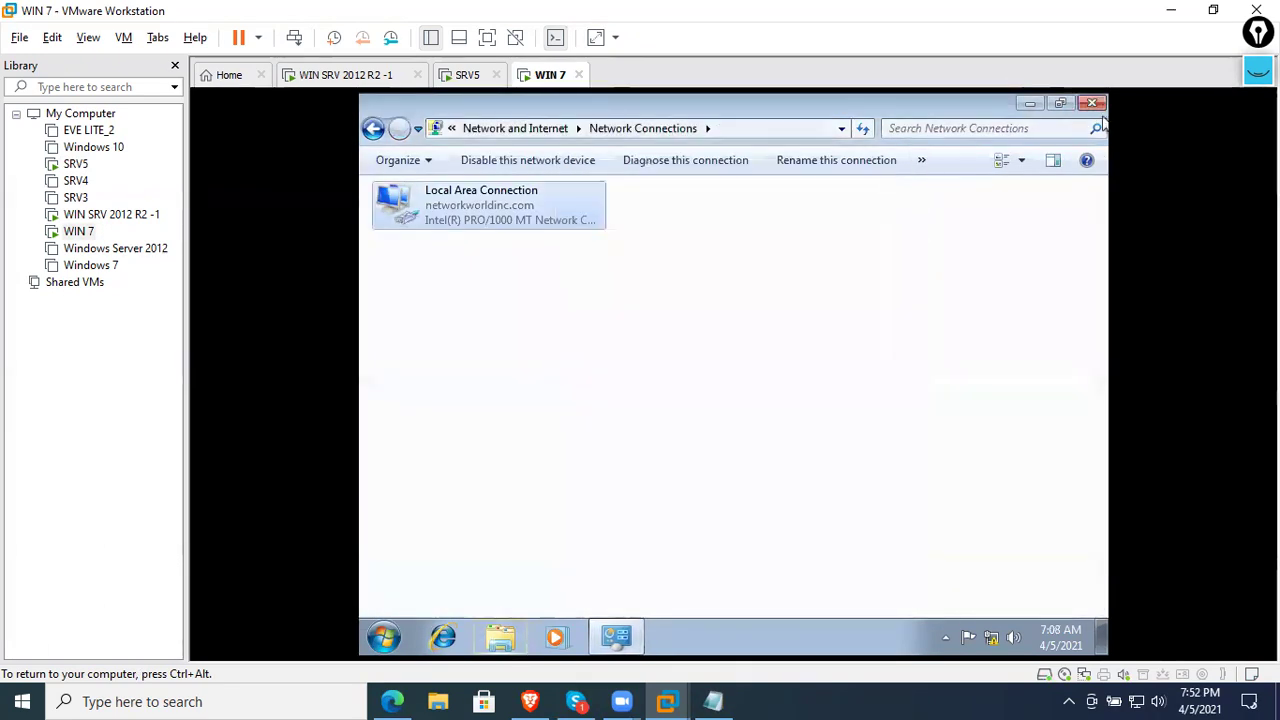
pyautogui.click(1093, 104)
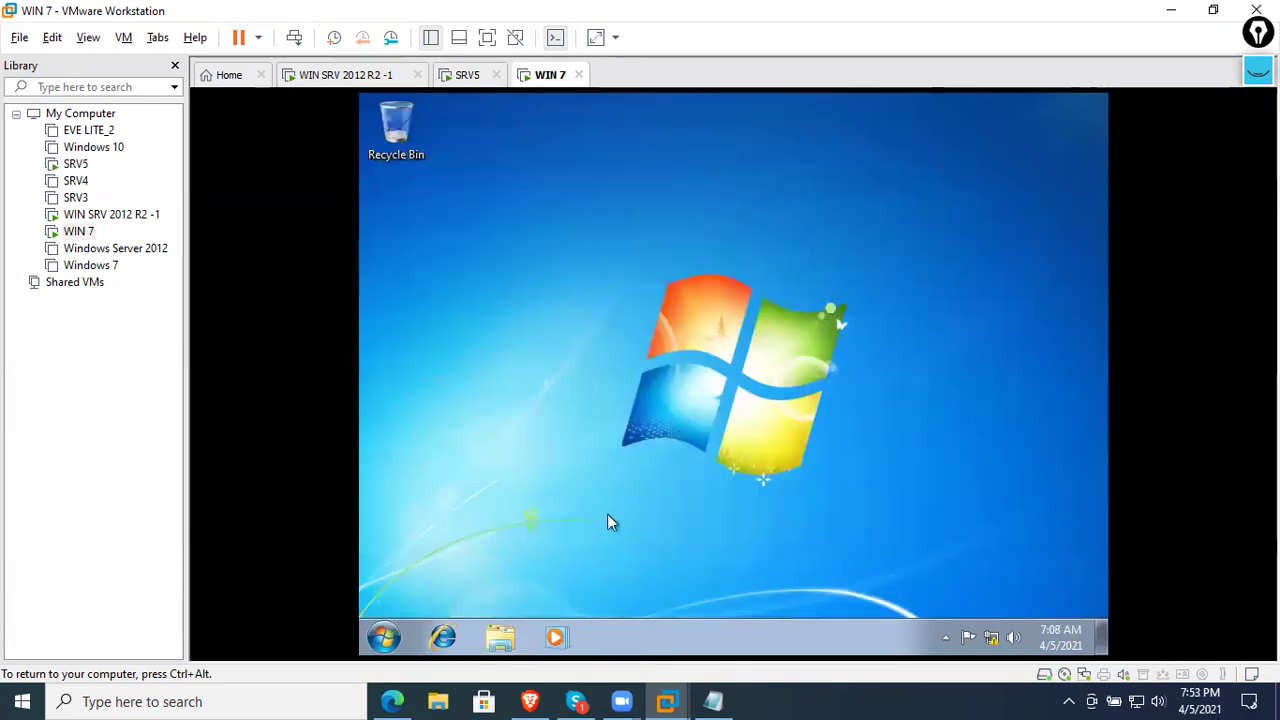
# - Reopen \\192.168.12.2 via Run and open the Data1 share with Secret User Data
pyautogui.press('super+r')
pyautogui.press('Return')
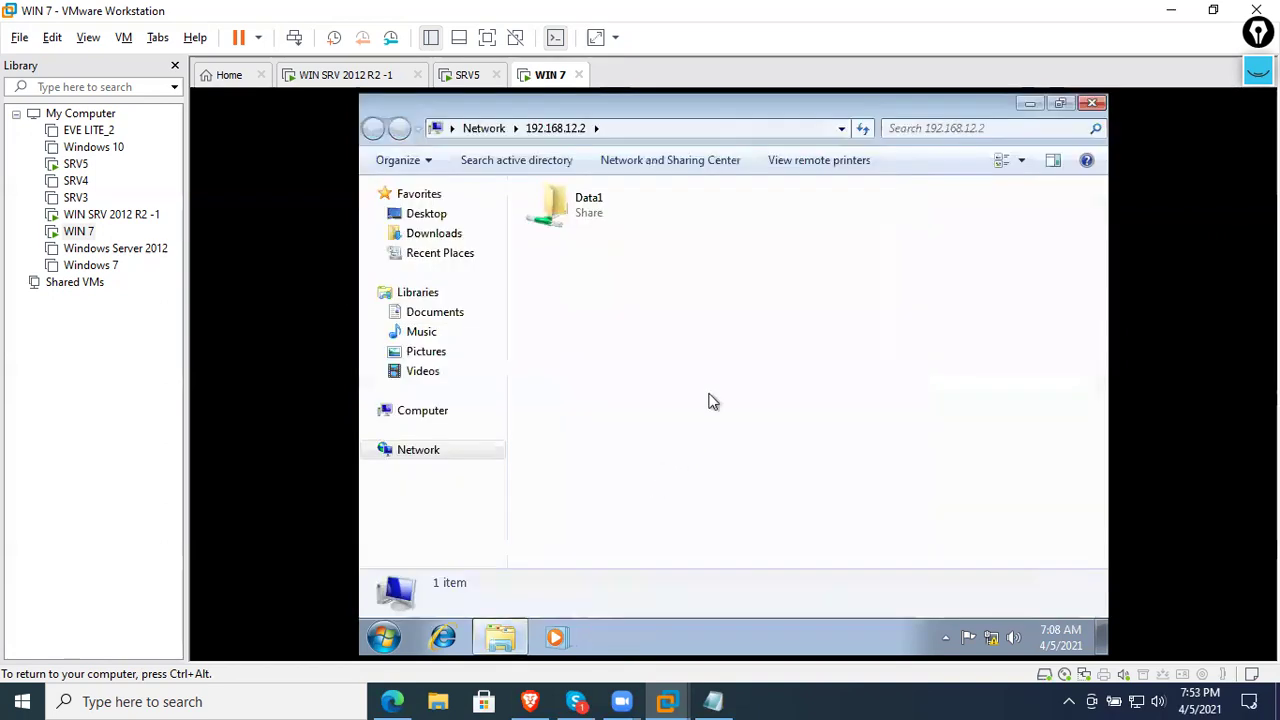
pyautogui.doubleClick(606, 232)
pyautogui.click(607, 232)
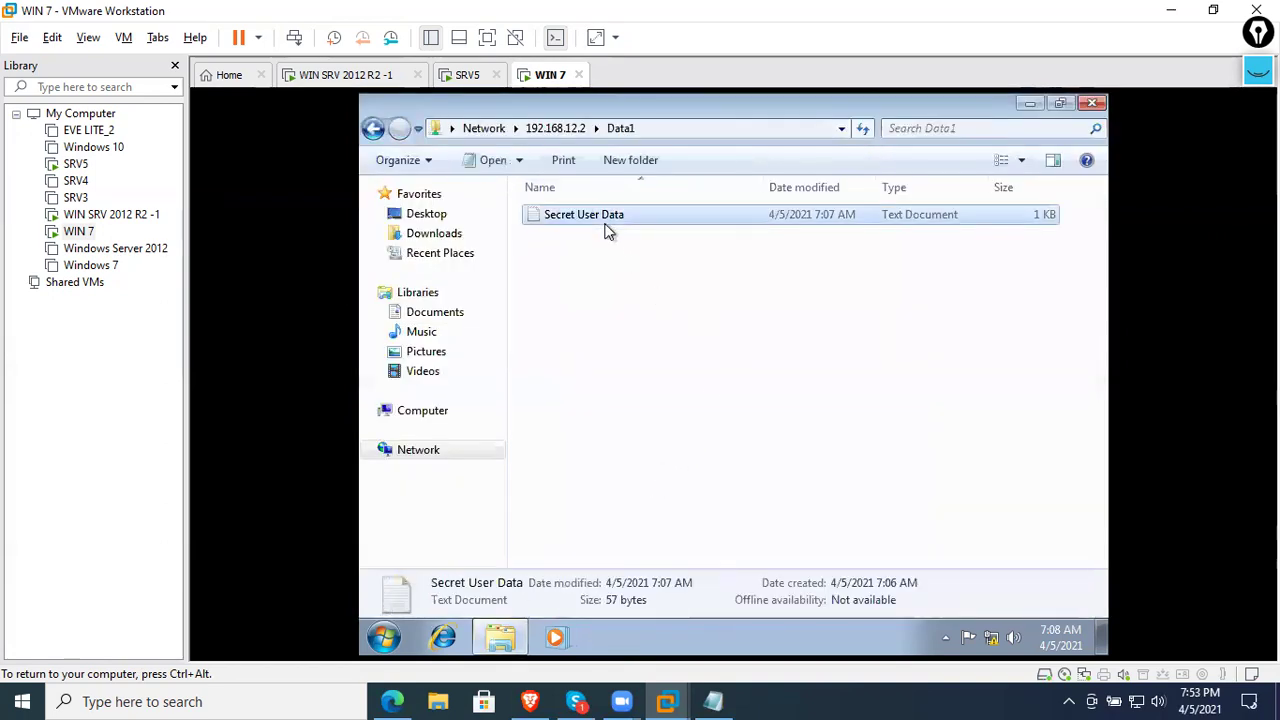
pyautogui.click(713, 344)
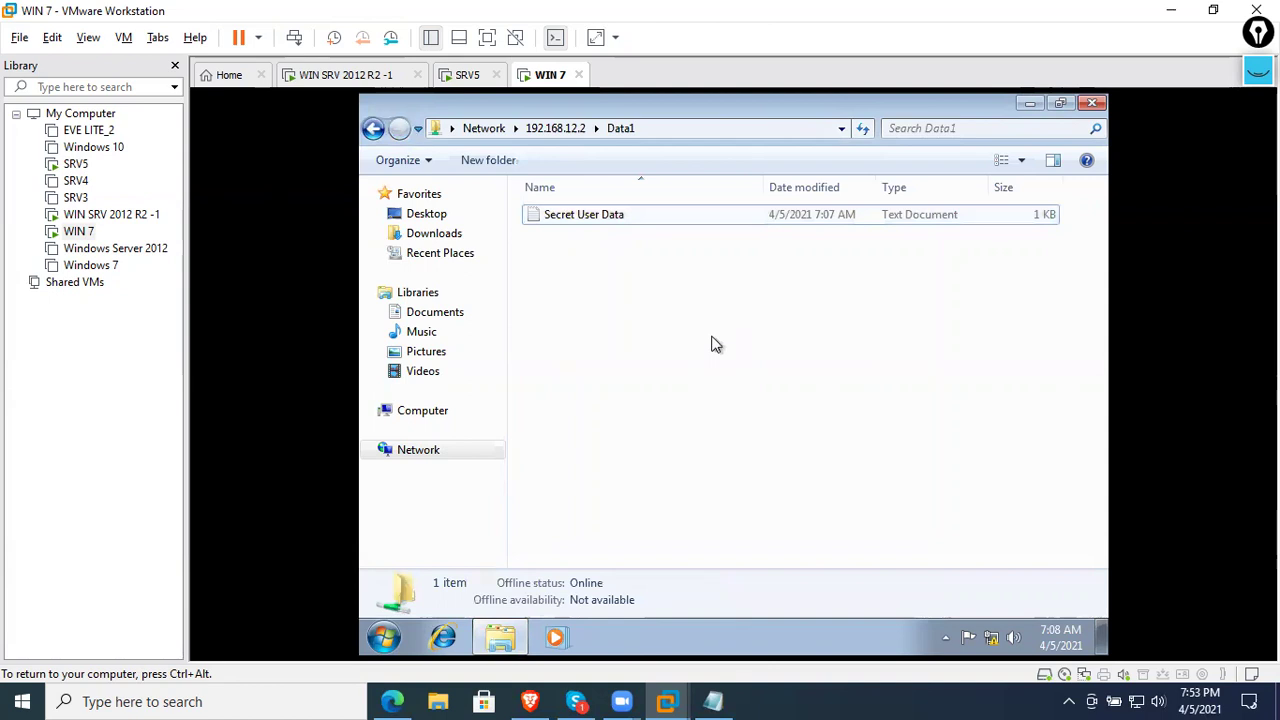
pyautogui.click(345, 74)
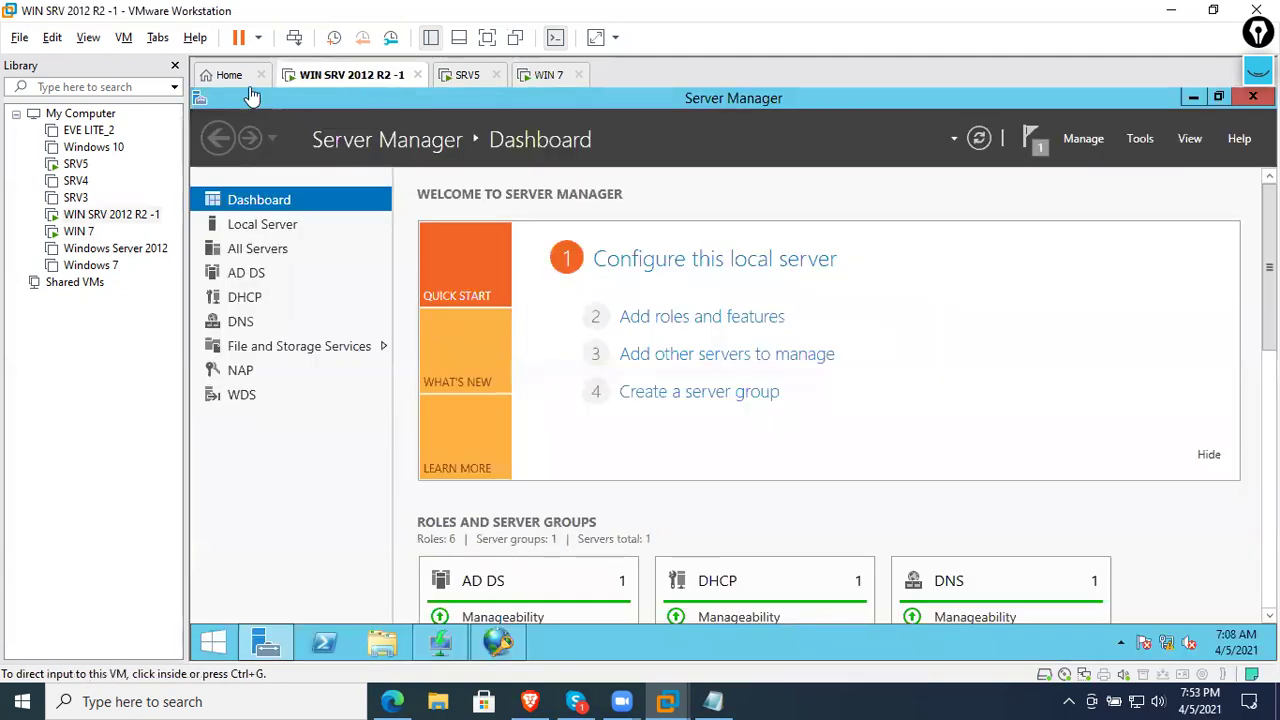
# - Make the server VM full screen, register NPS in Active Directory, and launch Configure NAP
pyautogui.click(88, 37)
pyautogui.click(110, 57)
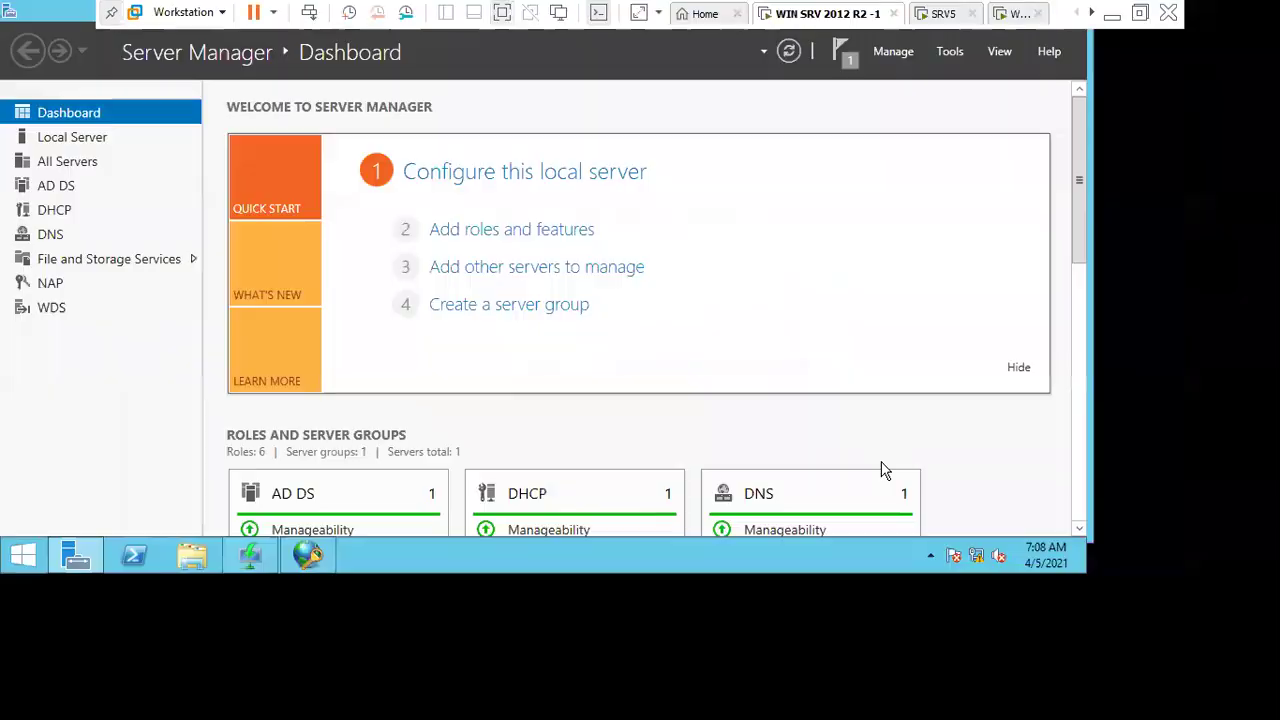
pyautogui.click(310, 702)
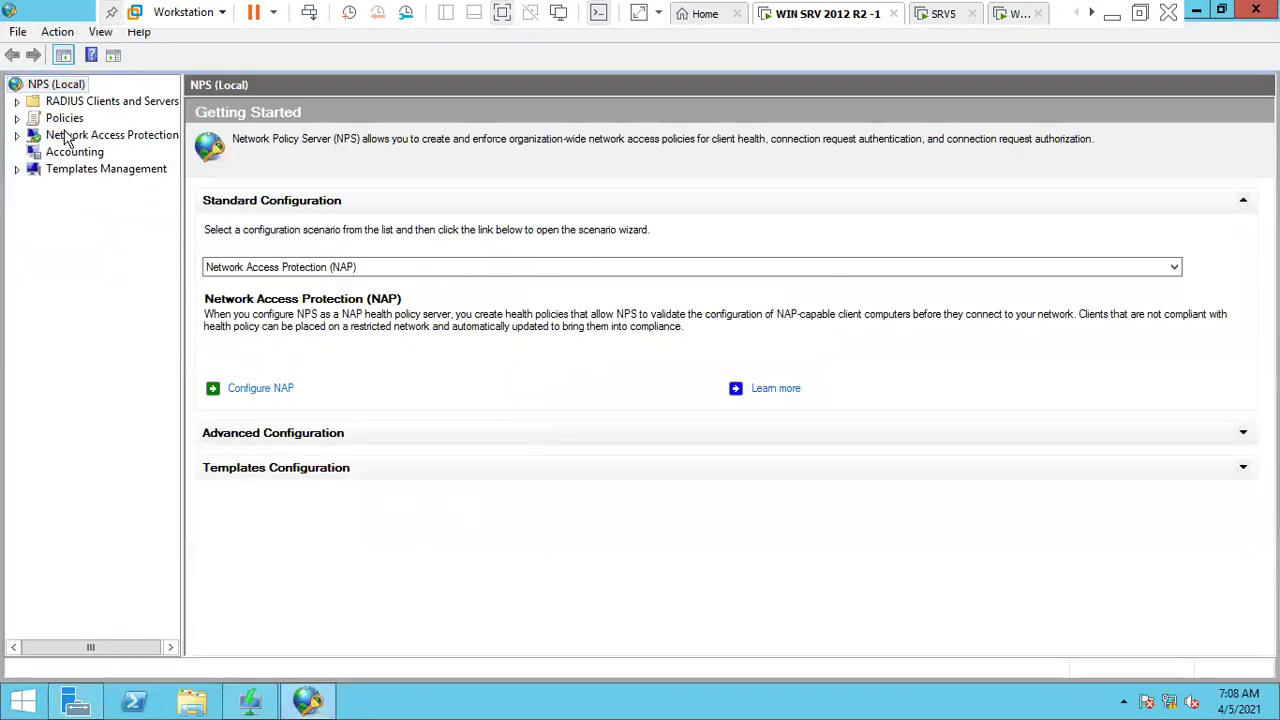
pyautogui.rightClick(55, 88)
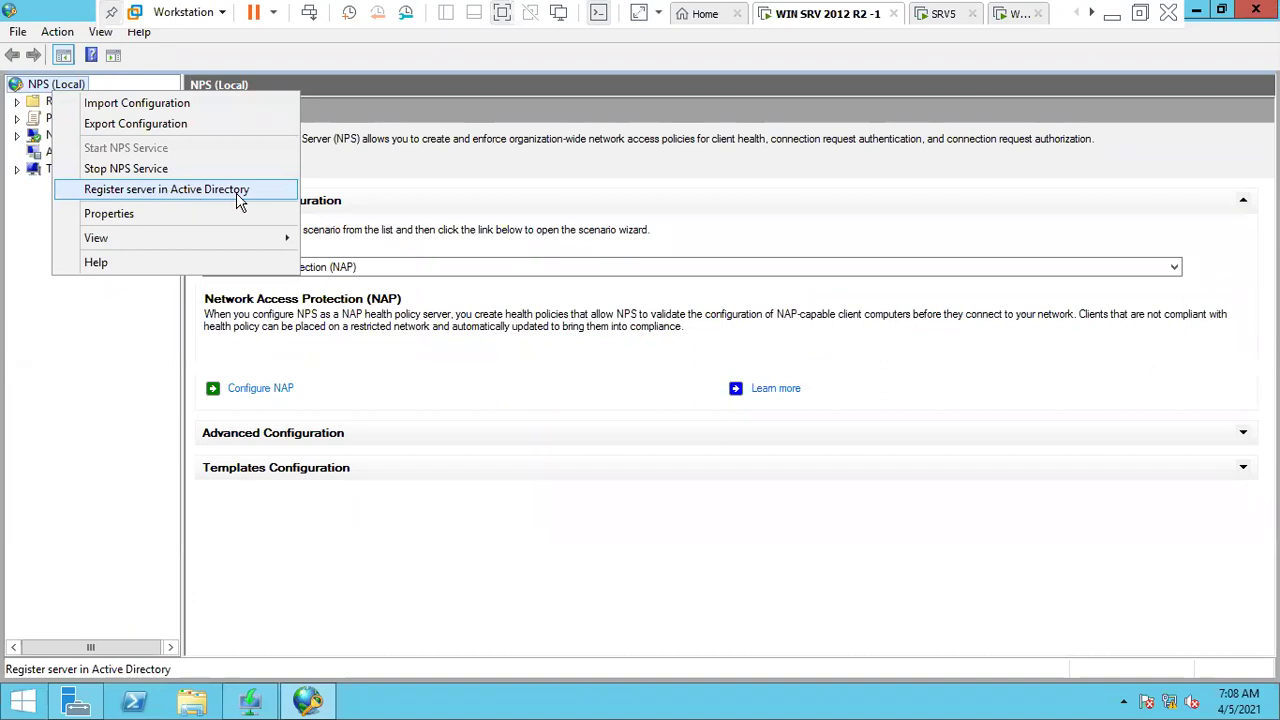
pyautogui.click(237, 200)
pyautogui.click(752, 449)
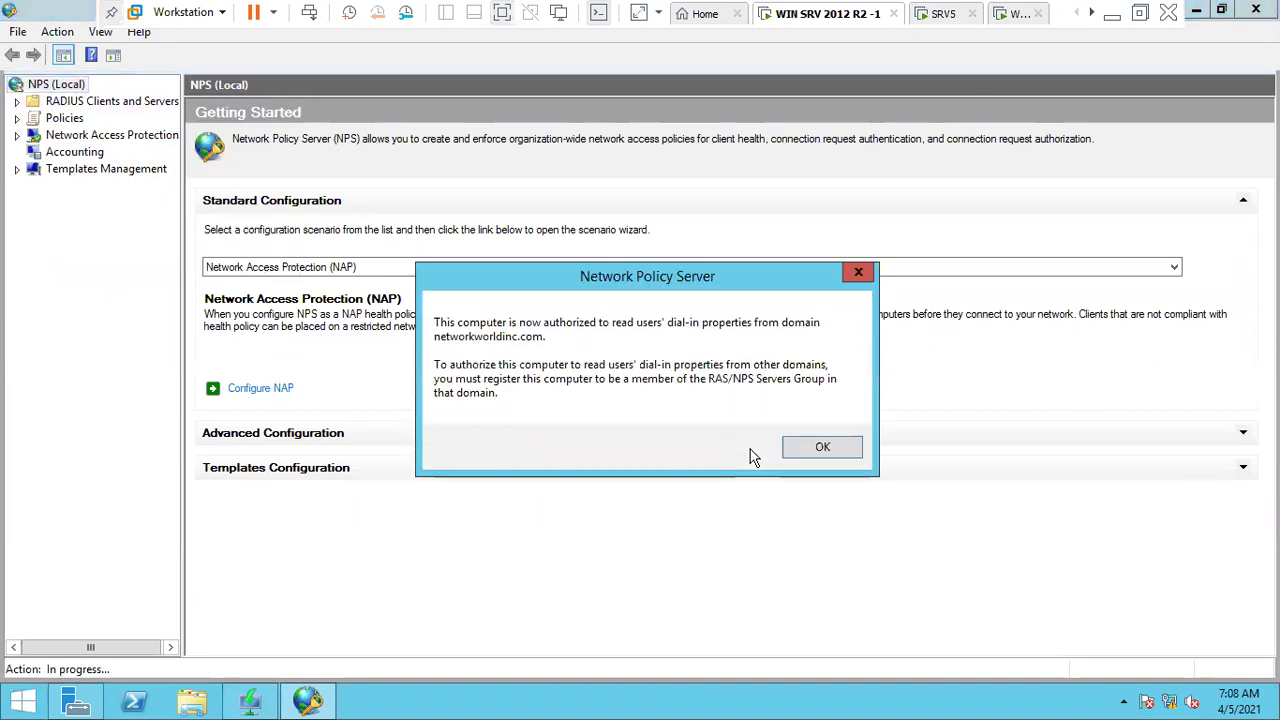
pyautogui.click(818, 449)
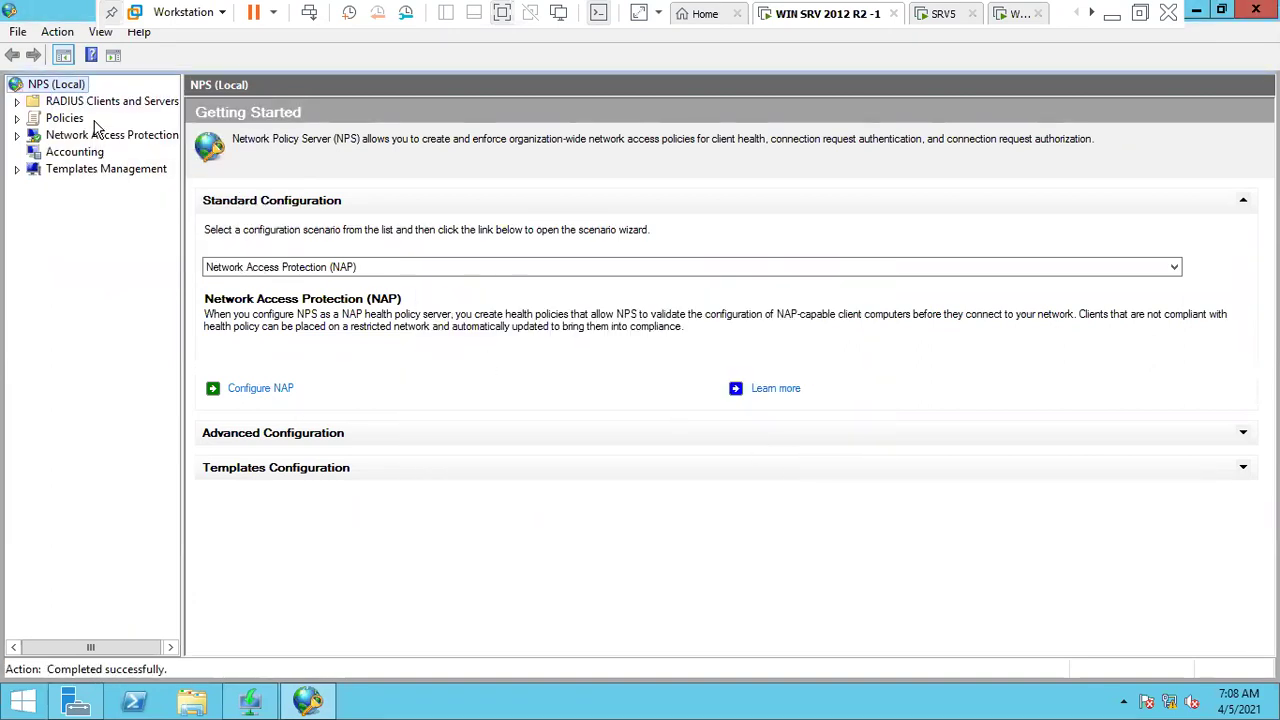
pyautogui.click(266, 393)
# - Choose DHCP as the NAP connection method and name the policy MCSE-NAP
pyautogui.click(508, 248)
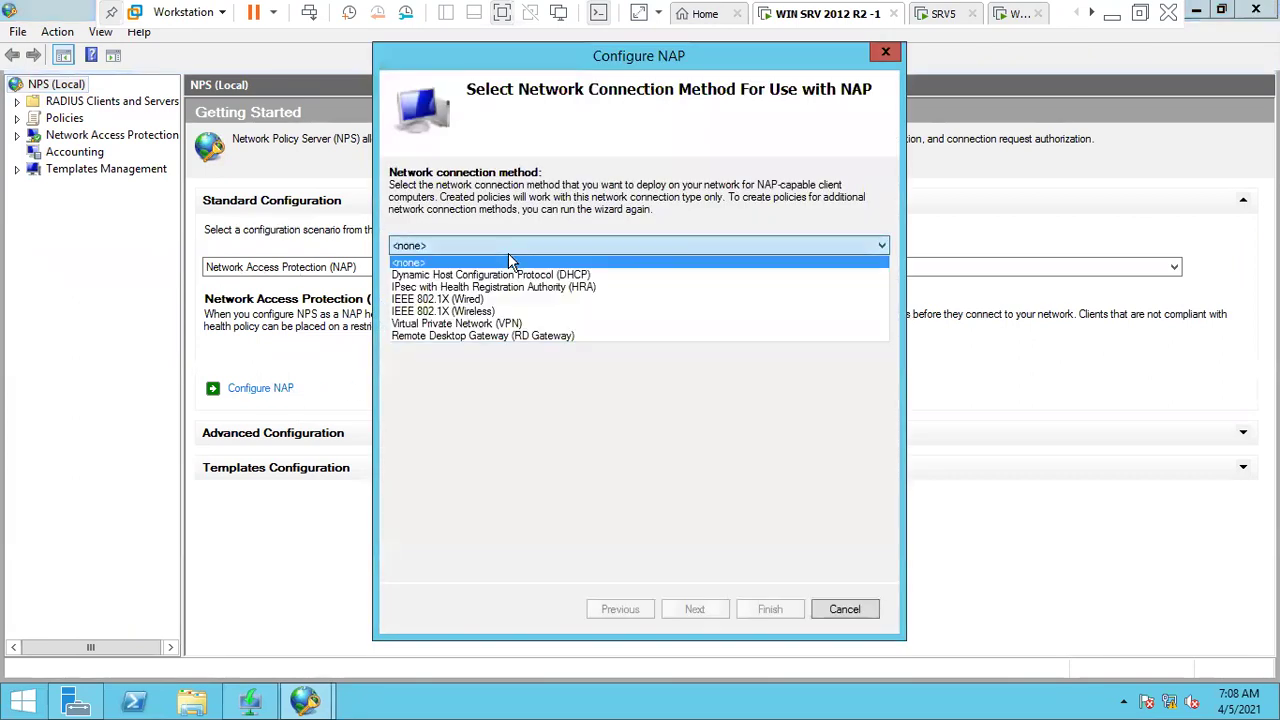
pyautogui.click(578, 275)
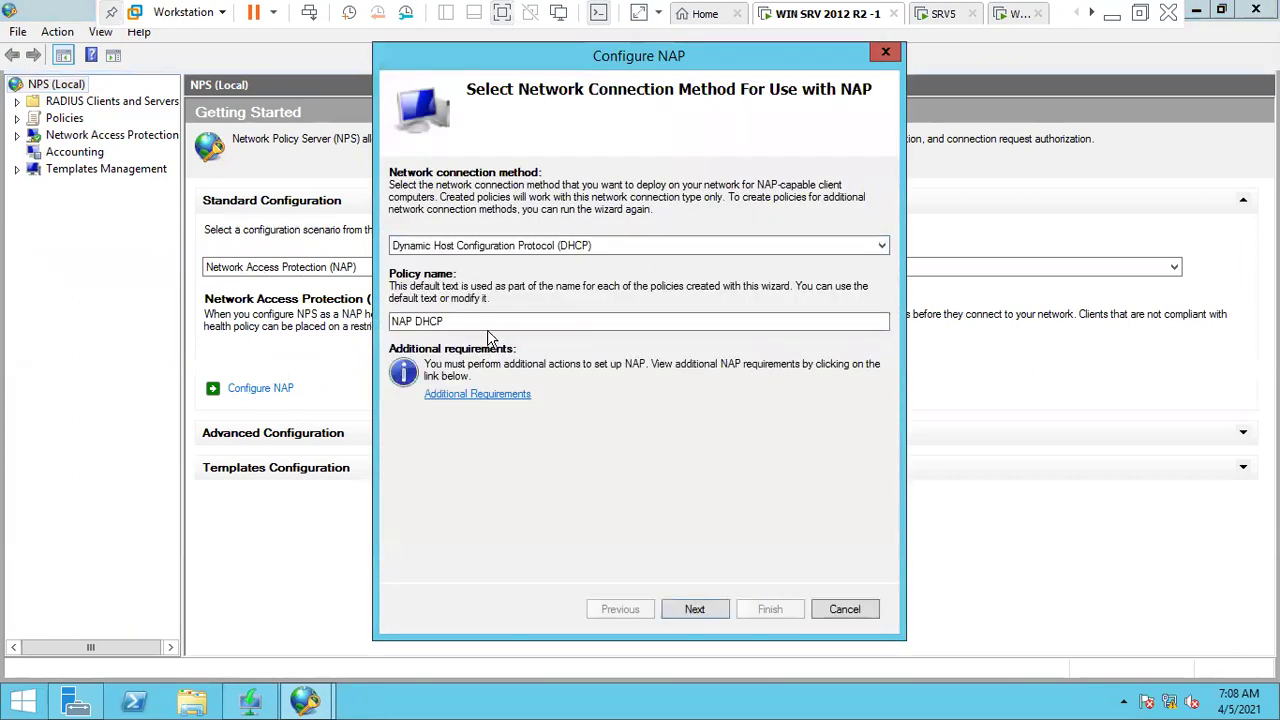
pyautogui.press('Tab')
pyautogui.press('BackSpace')
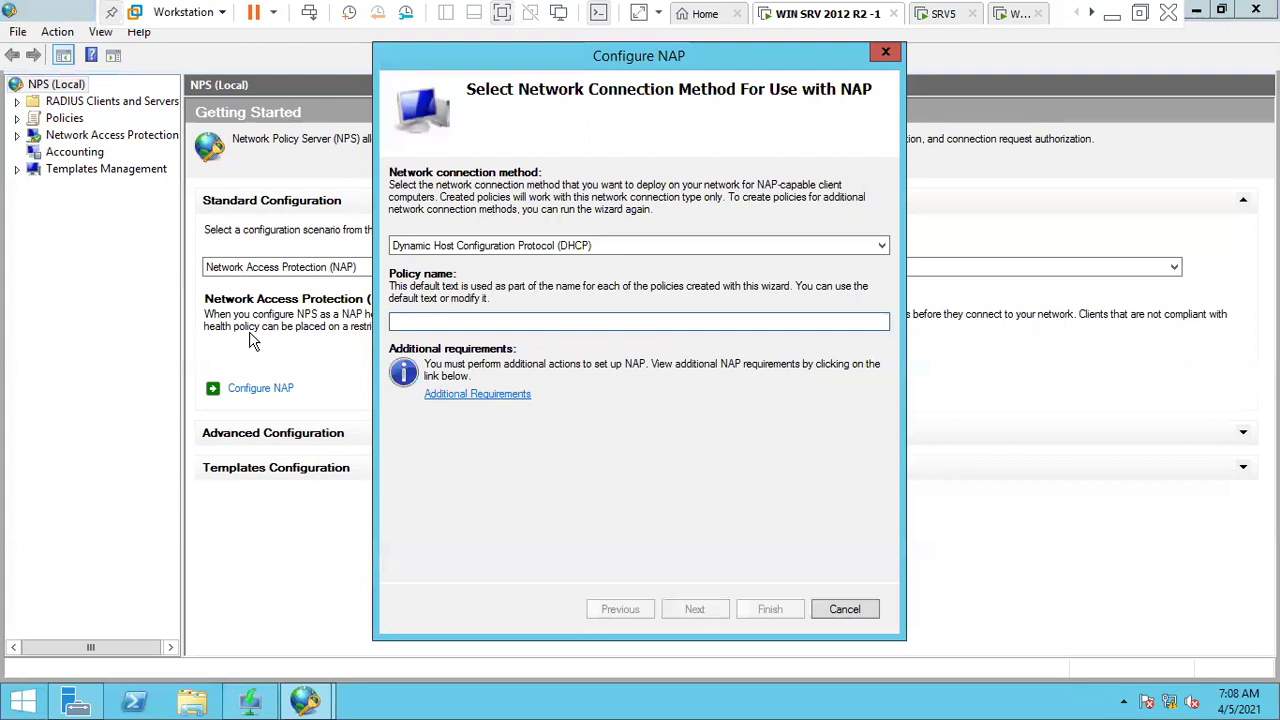
pyautogui.write('MCSE-')
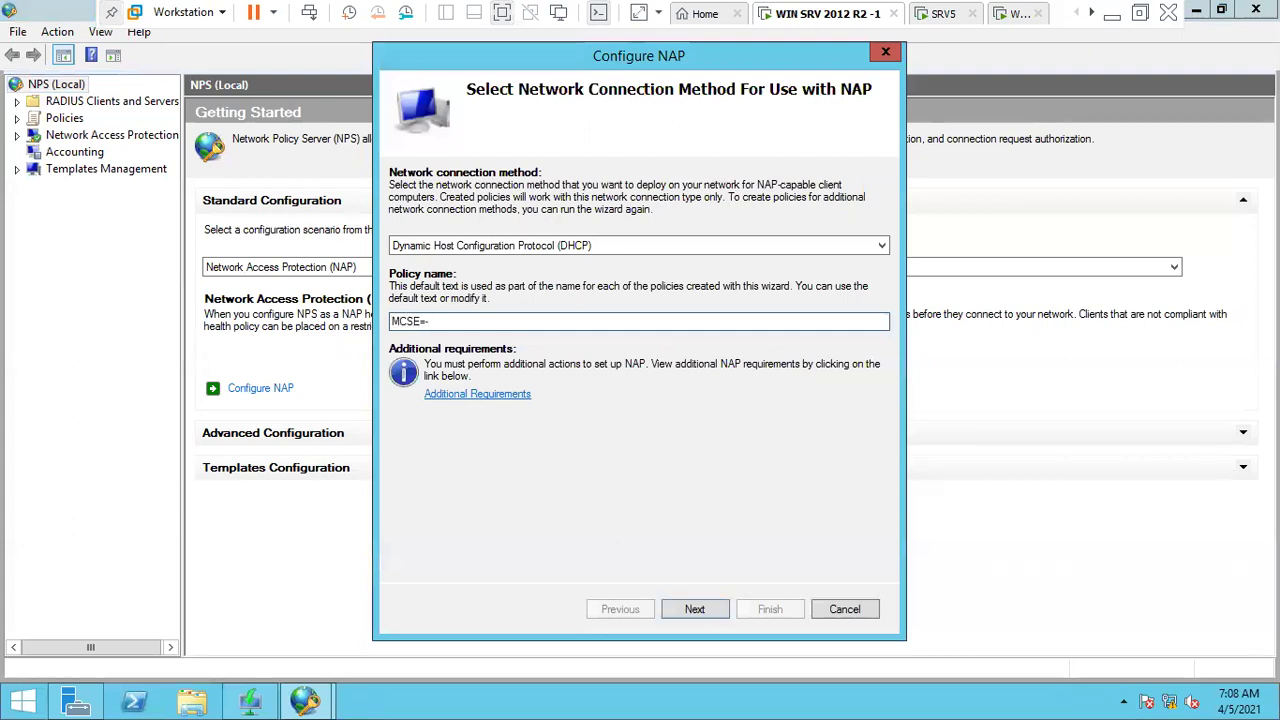
pyautogui.press('BackSpace')
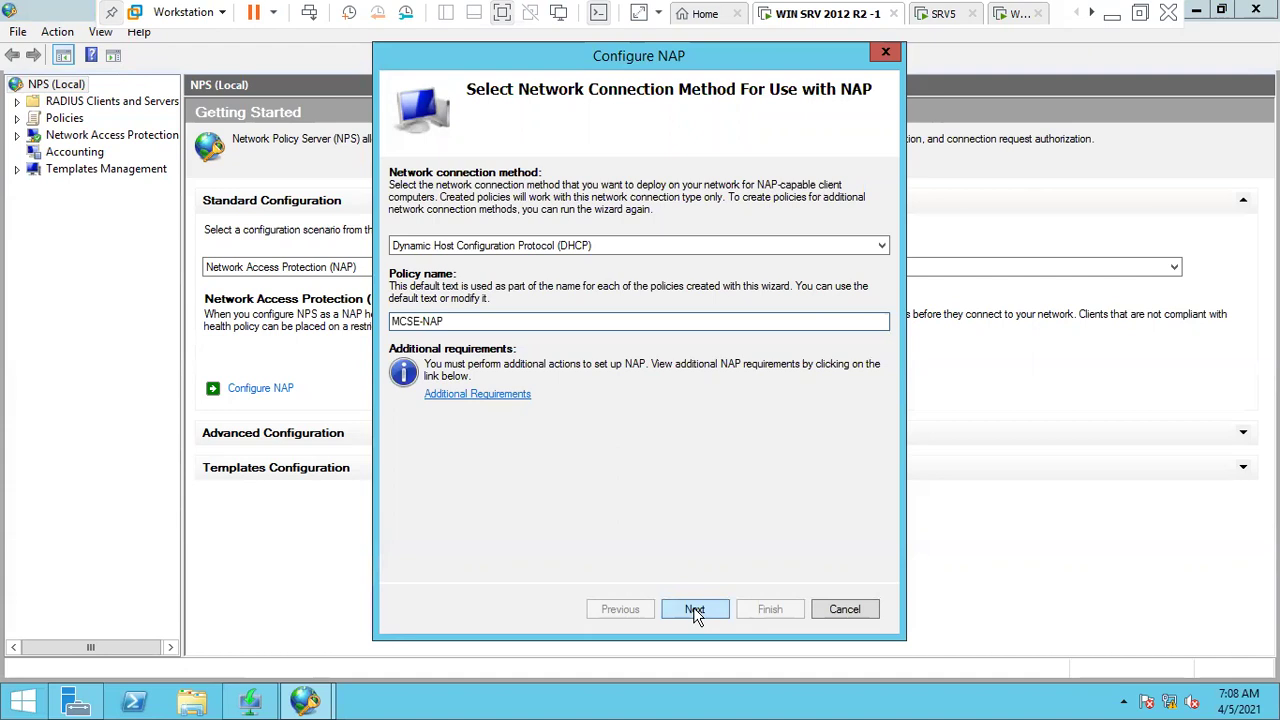
pyautogui.moveTo(452, 321); pyautogui.dragTo(313, 370)
pyautogui.click(712, 612)
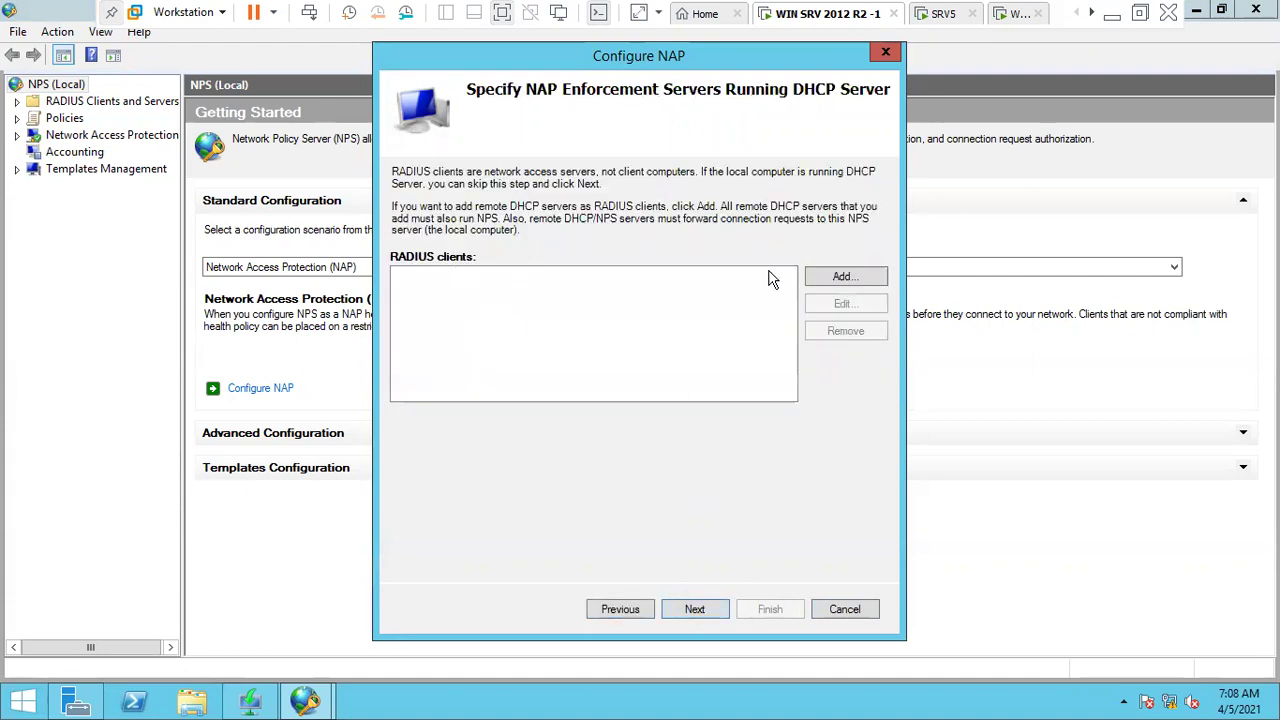
# - Start a new RADIUS client named SRV12, checking the server's name in System properties
pyautogui.click(843, 277)
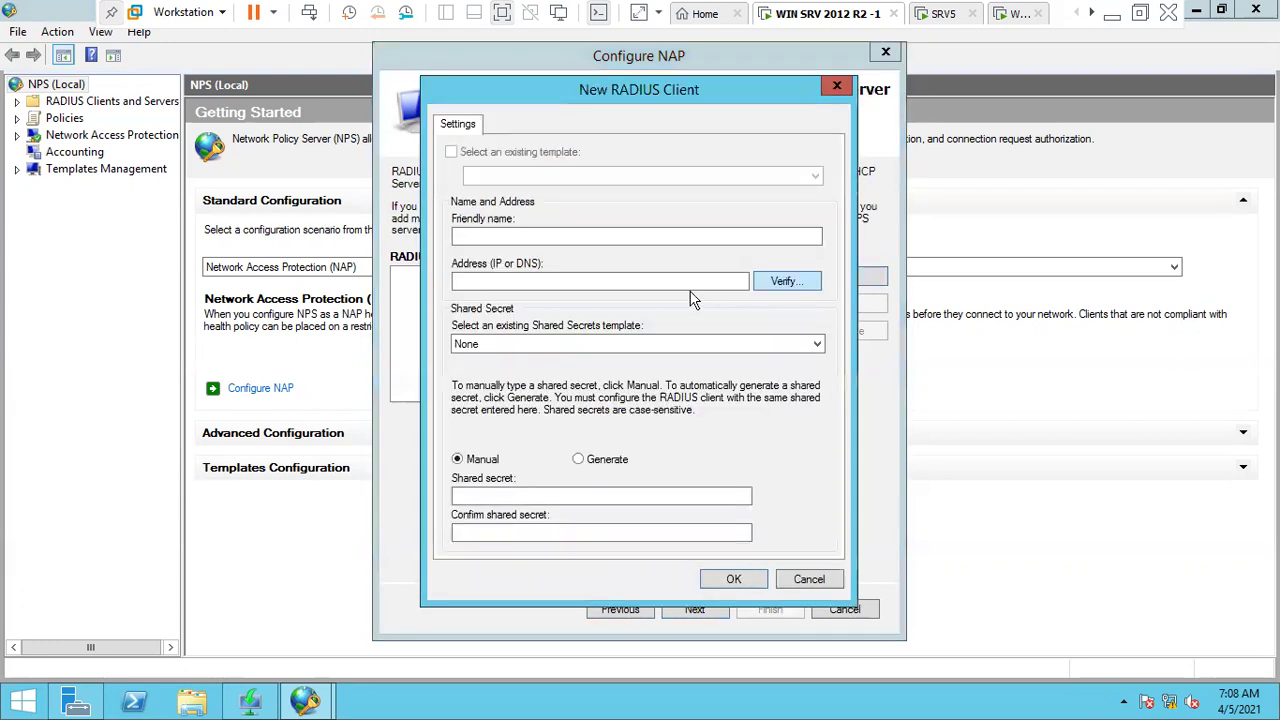
pyautogui.click(580, 237)
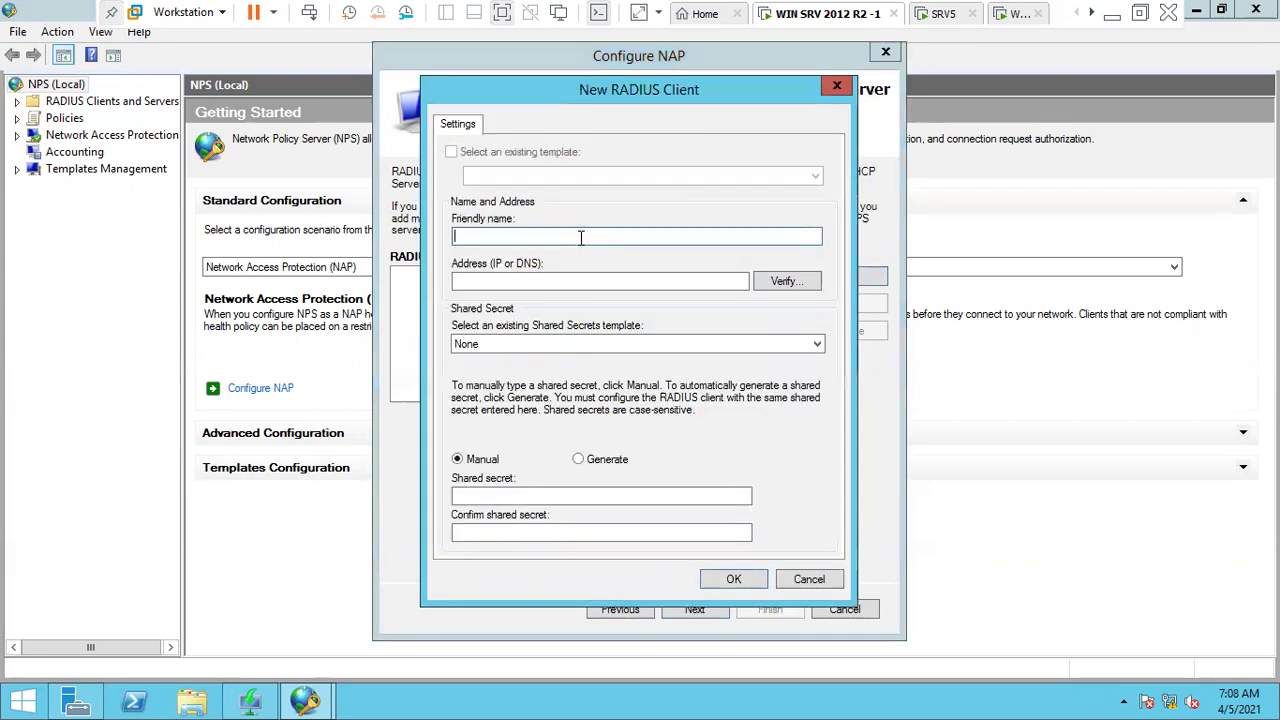
pyautogui.write('SRV12')
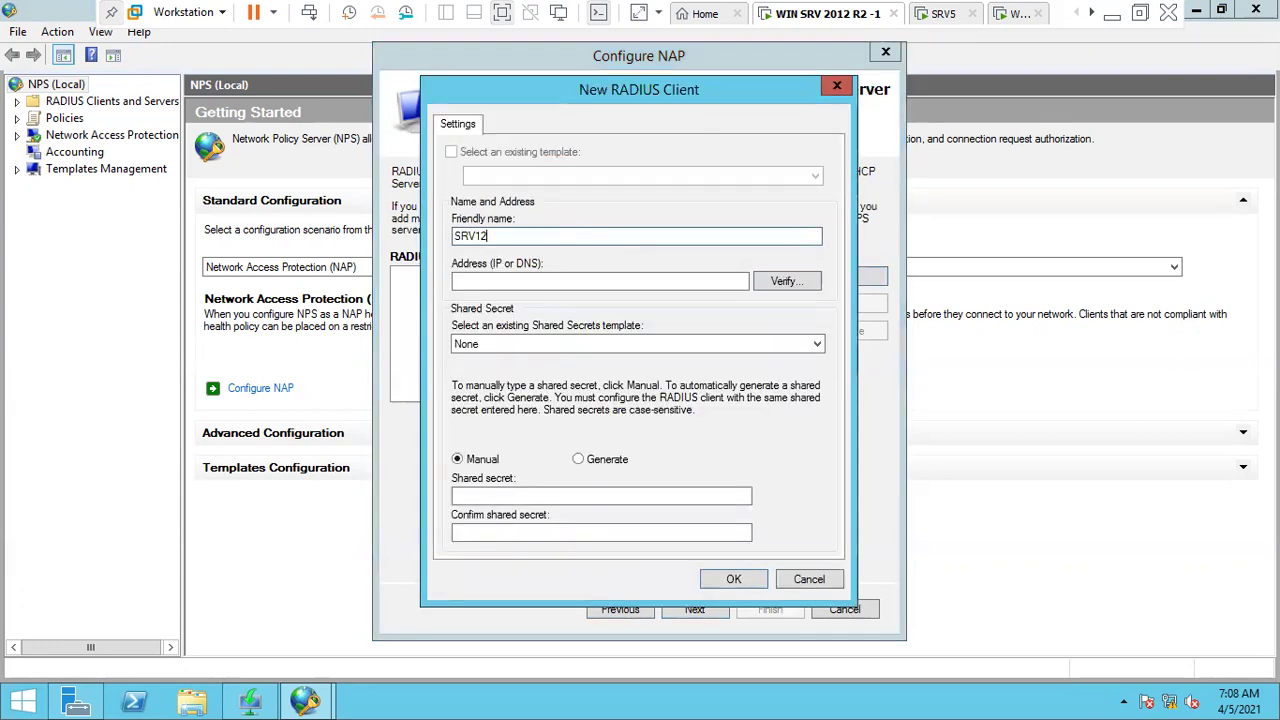
pyautogui.click(205, 694)
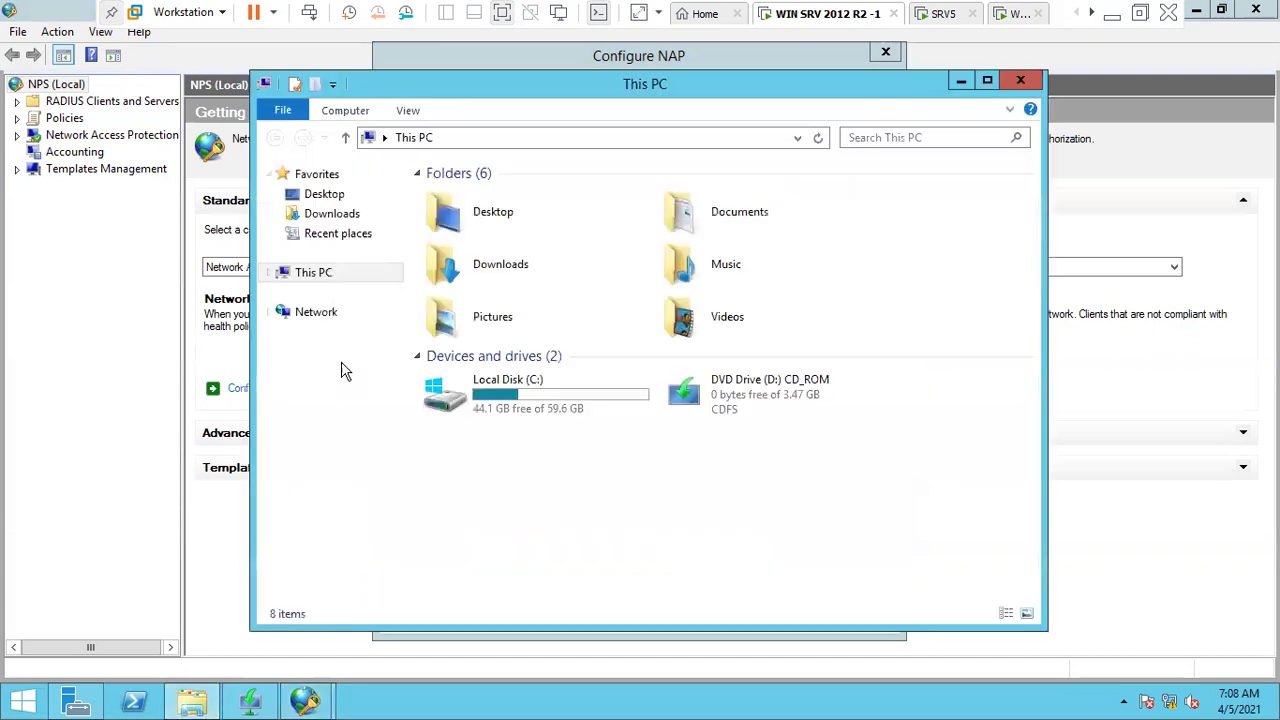
pyautogui.rightClick(326, 275)
pyautogui.click(376, 488)
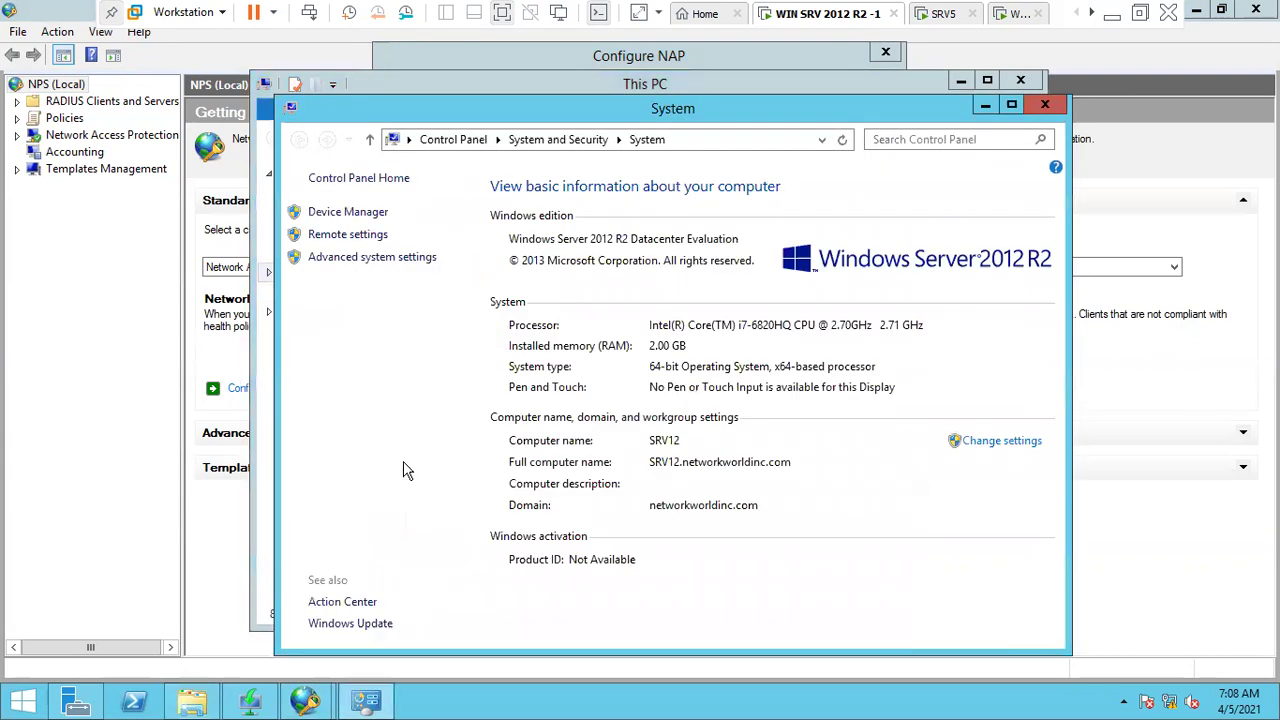
pyautogui.click(1045, 104)
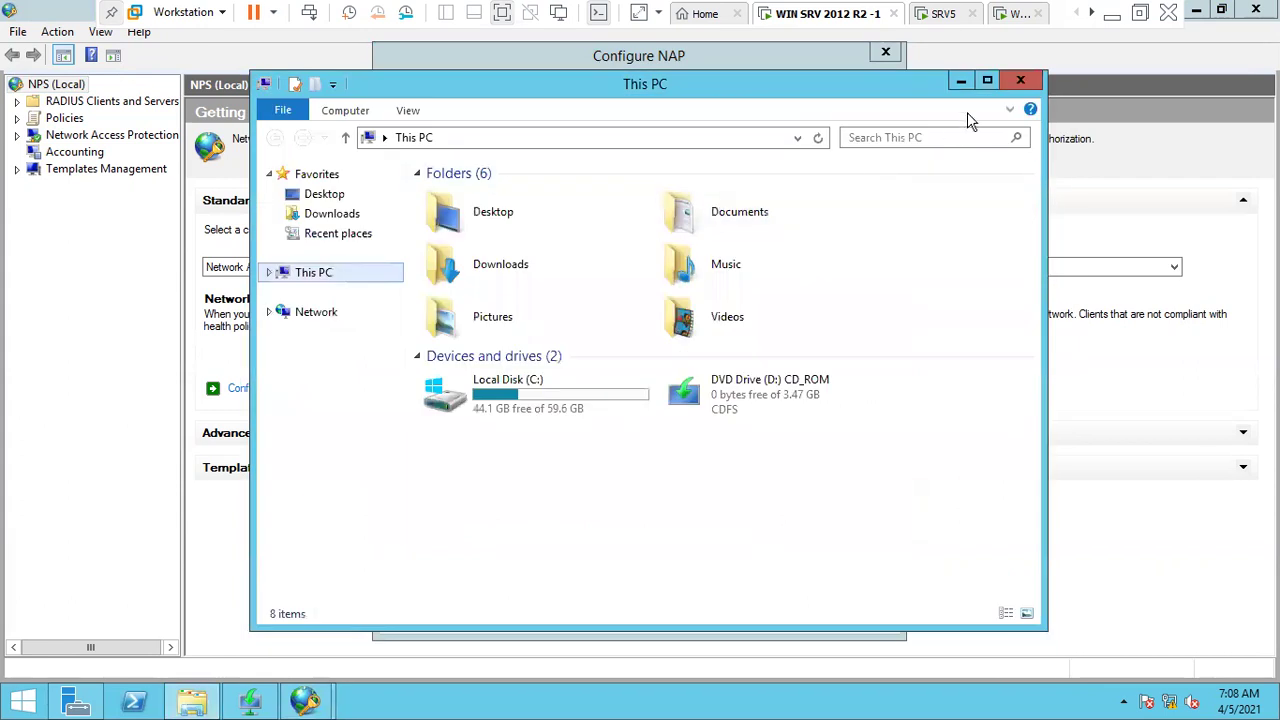
pyautogui.click(1019, 82)
# - Verify and resolve the client address 192.168.12.1, then save RADIUS client SRV12
pyautogui.click(541, 282)
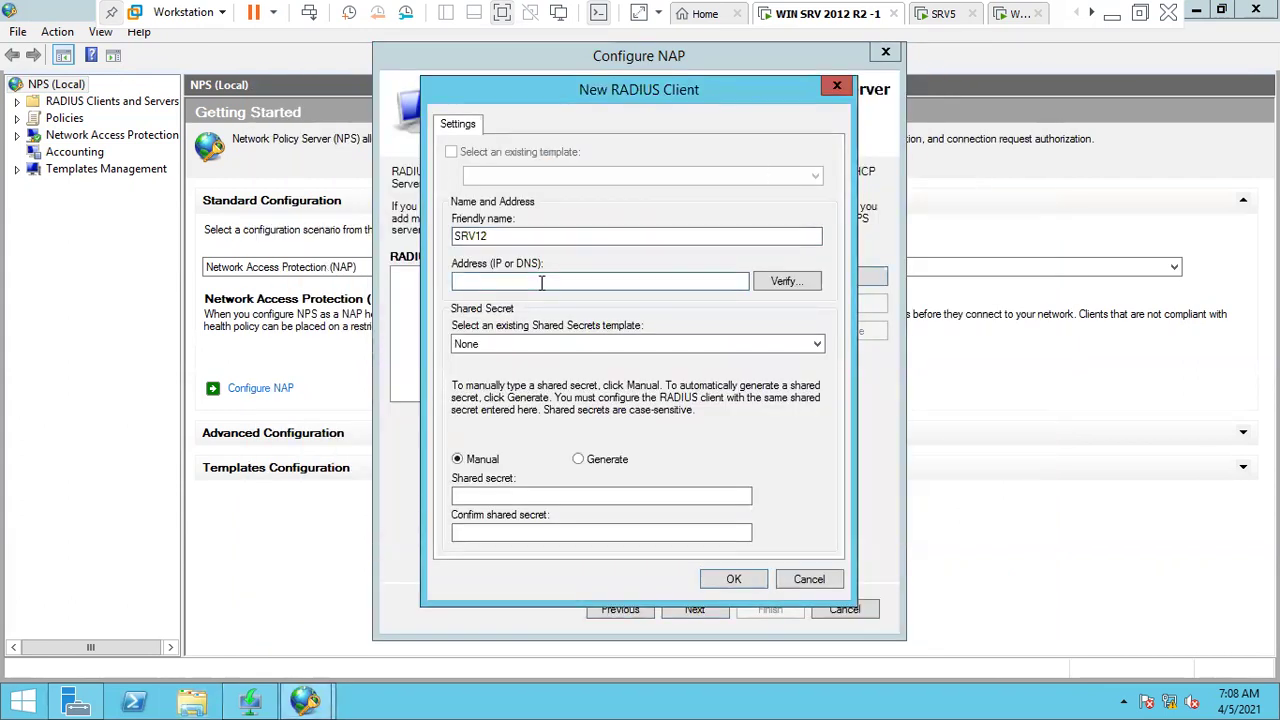
pyautogui.write('192.168.12.1')
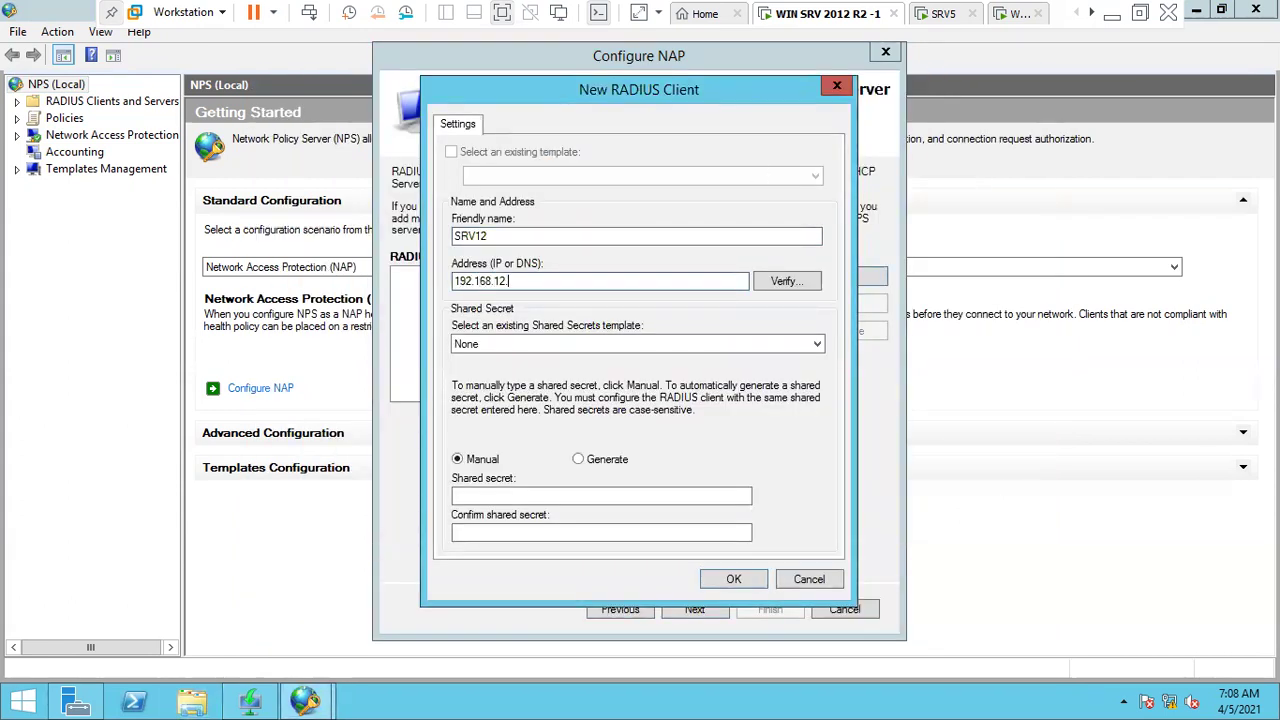
pyautogui.click(770, 281)
pyautogui.click(766, 261)
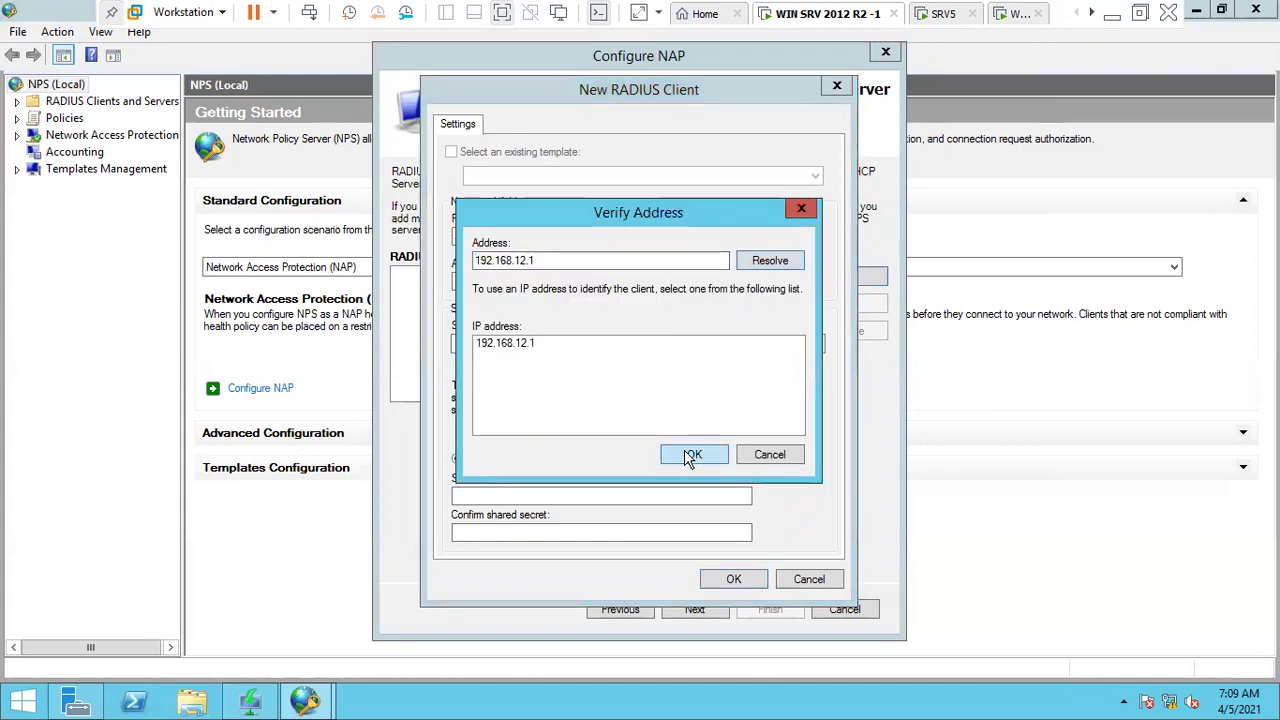
pyautogui.click(692, 454)
pyautogui.click(735, 579)
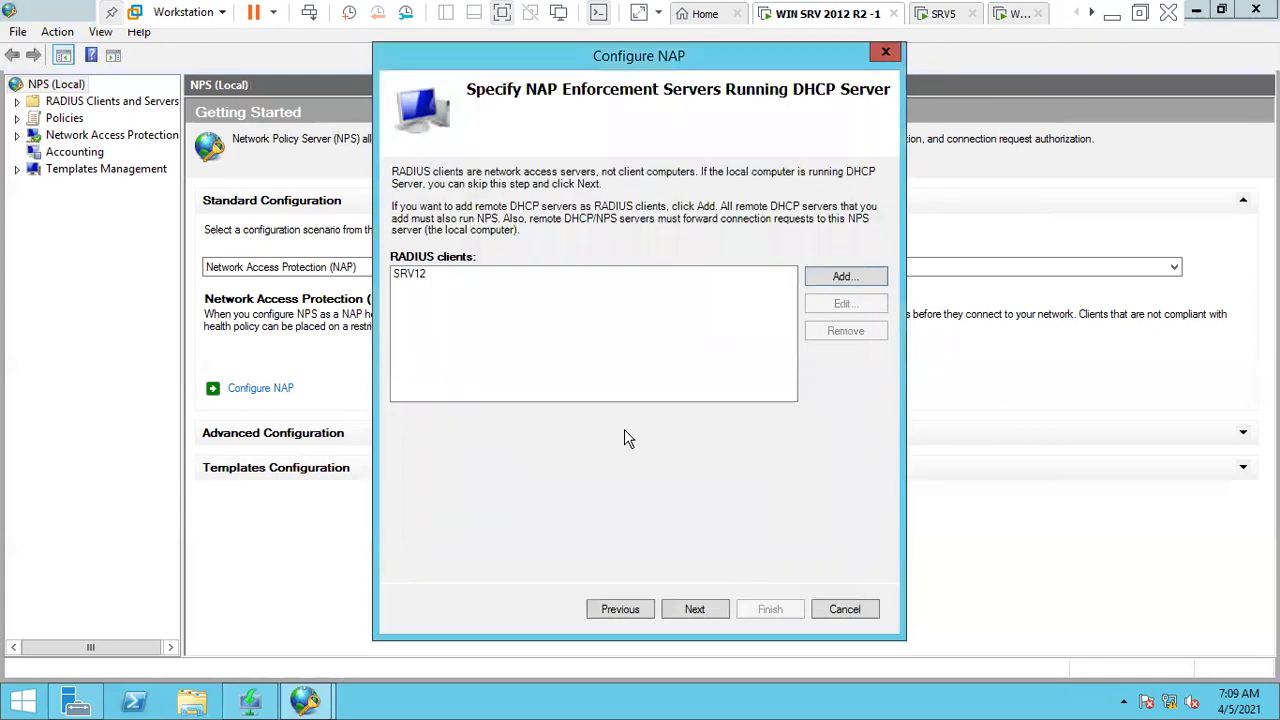
# - Continue past SRV12, leaving DHCP scopes and machine groups empty
pyautogui.click(420, 276)
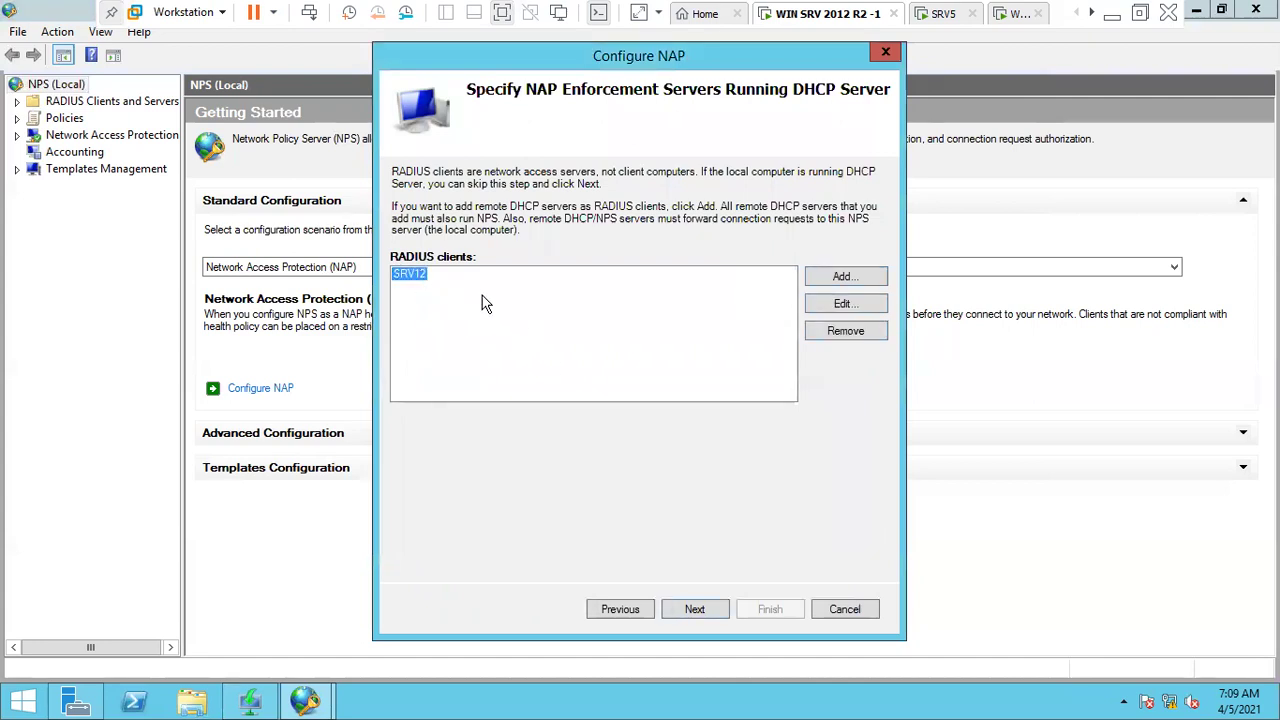
pyautogui.click(712, 612)
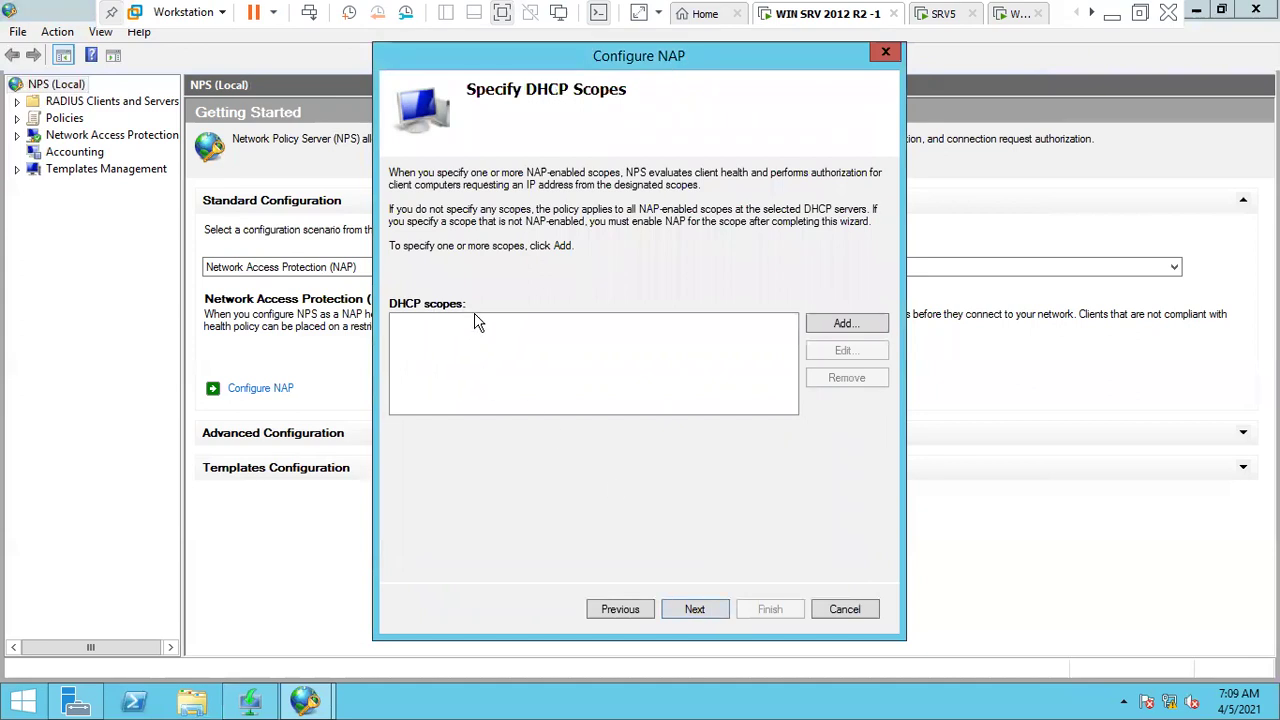
pyautogui.click(706, 612)
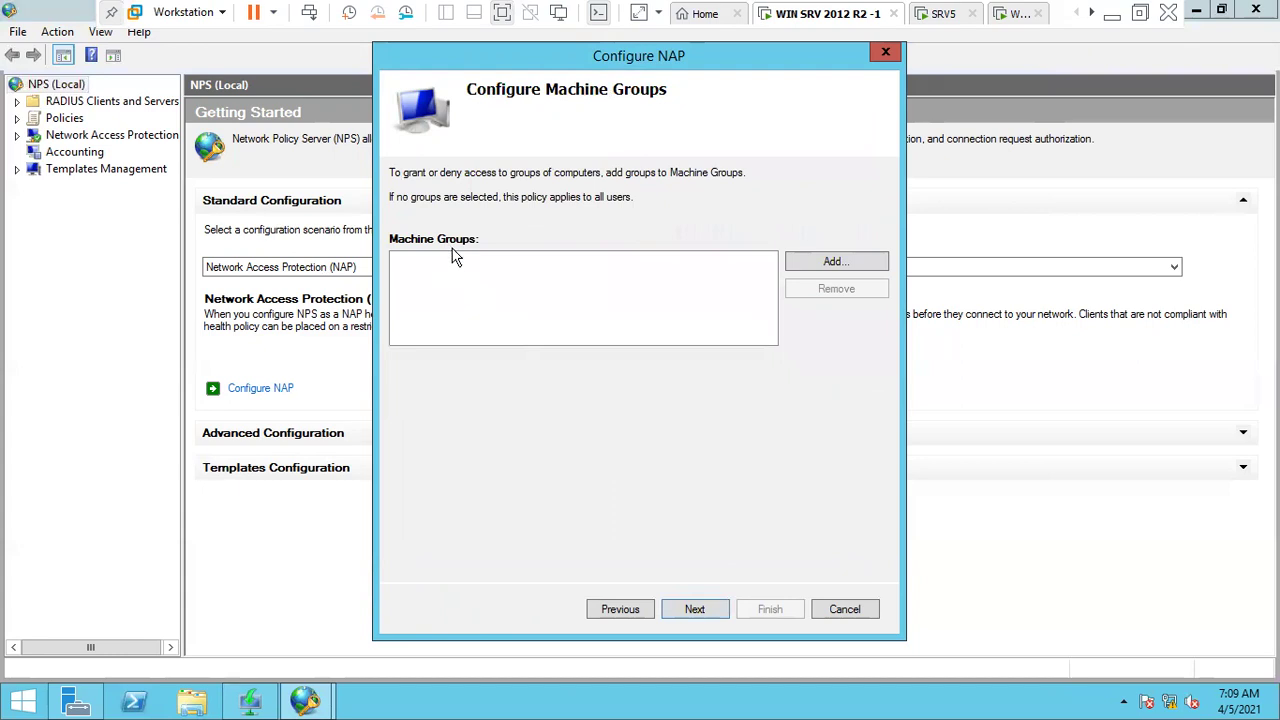
pyautogui.click(694, 612)
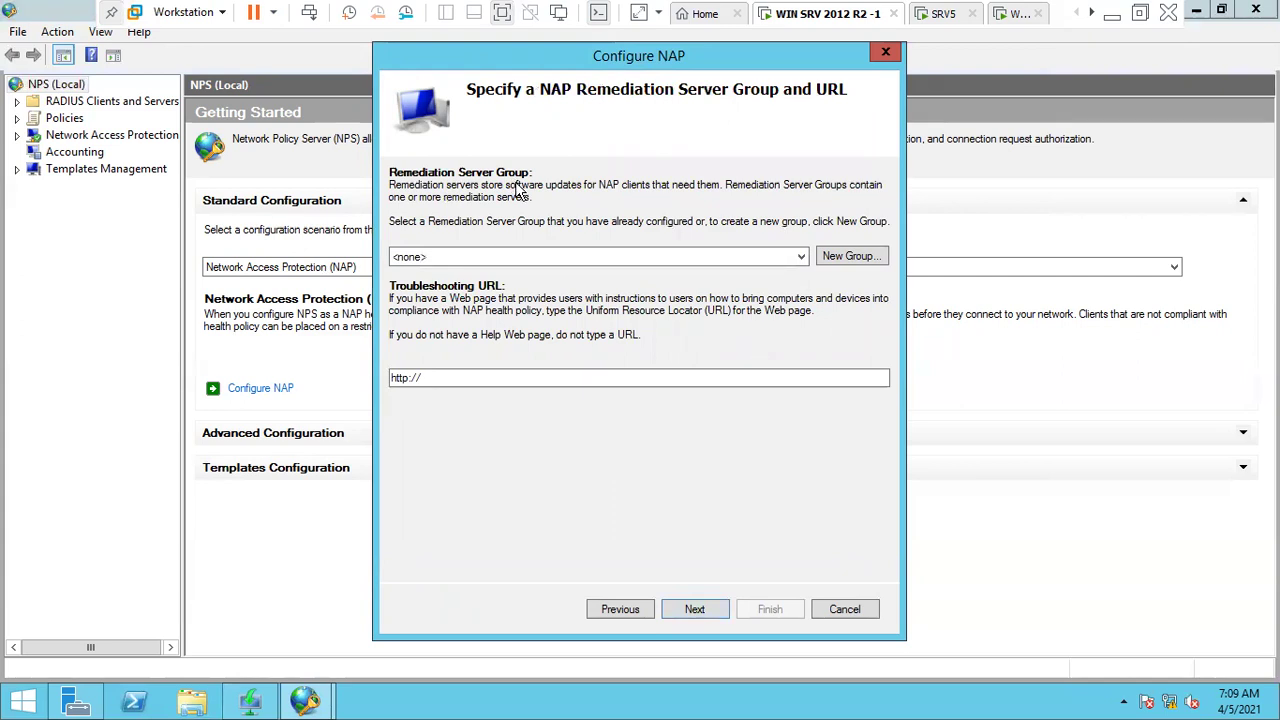
# - Create remediation server group RSG containing server RSG1 at resolved address 192.168.12.1
pyautogui.click(870, 257)
pyautogui.click(639, 265)
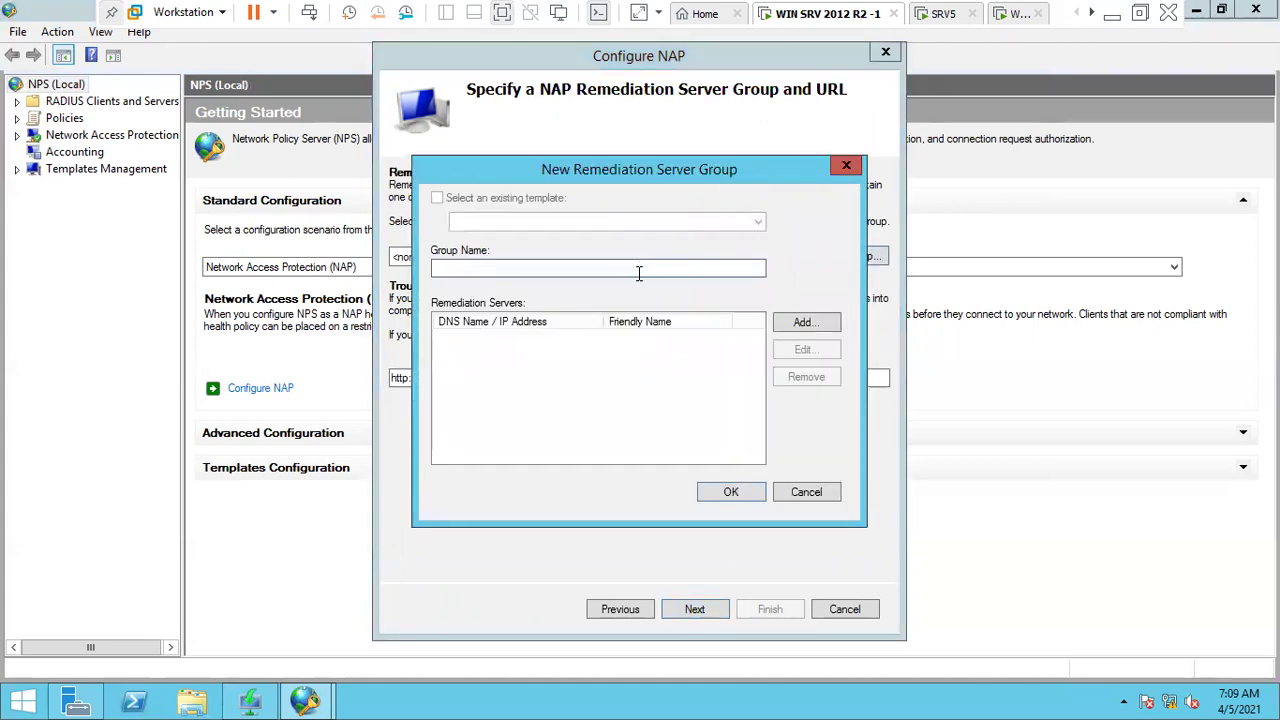
pyautogui.write('RSG')
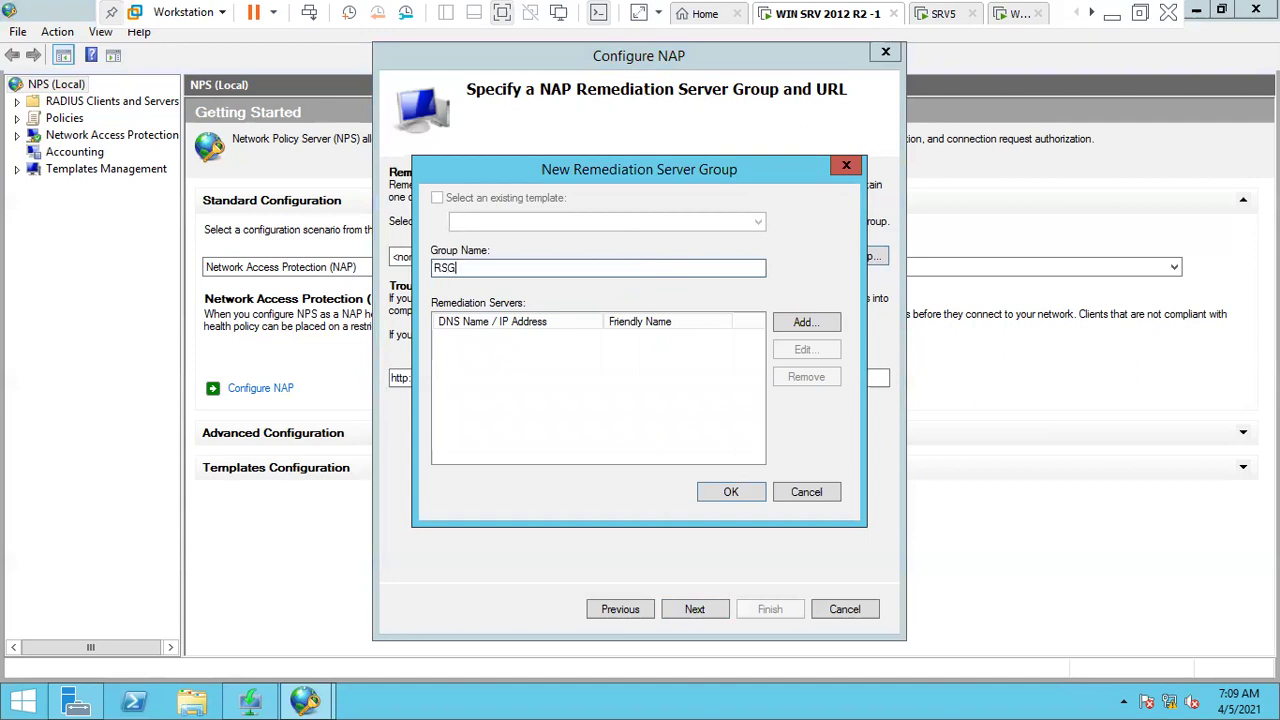
pyautogui.click(830, 323)
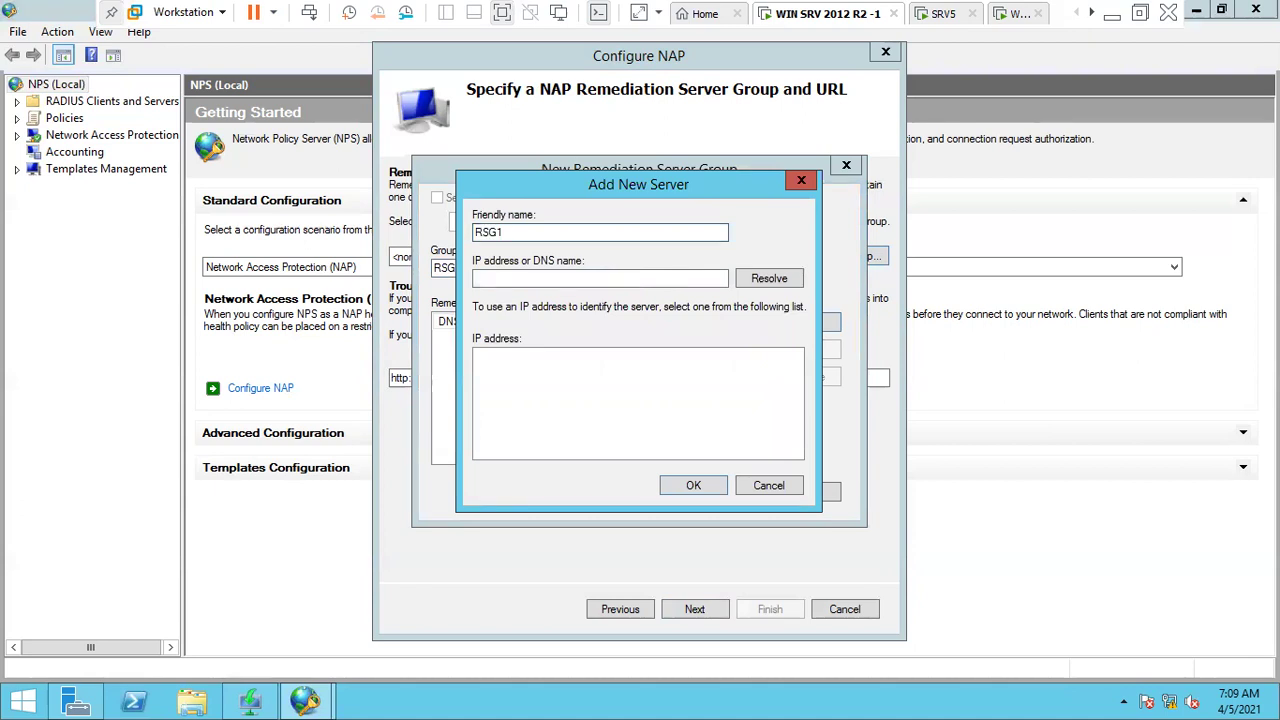
pyautogui.click(617, 278)
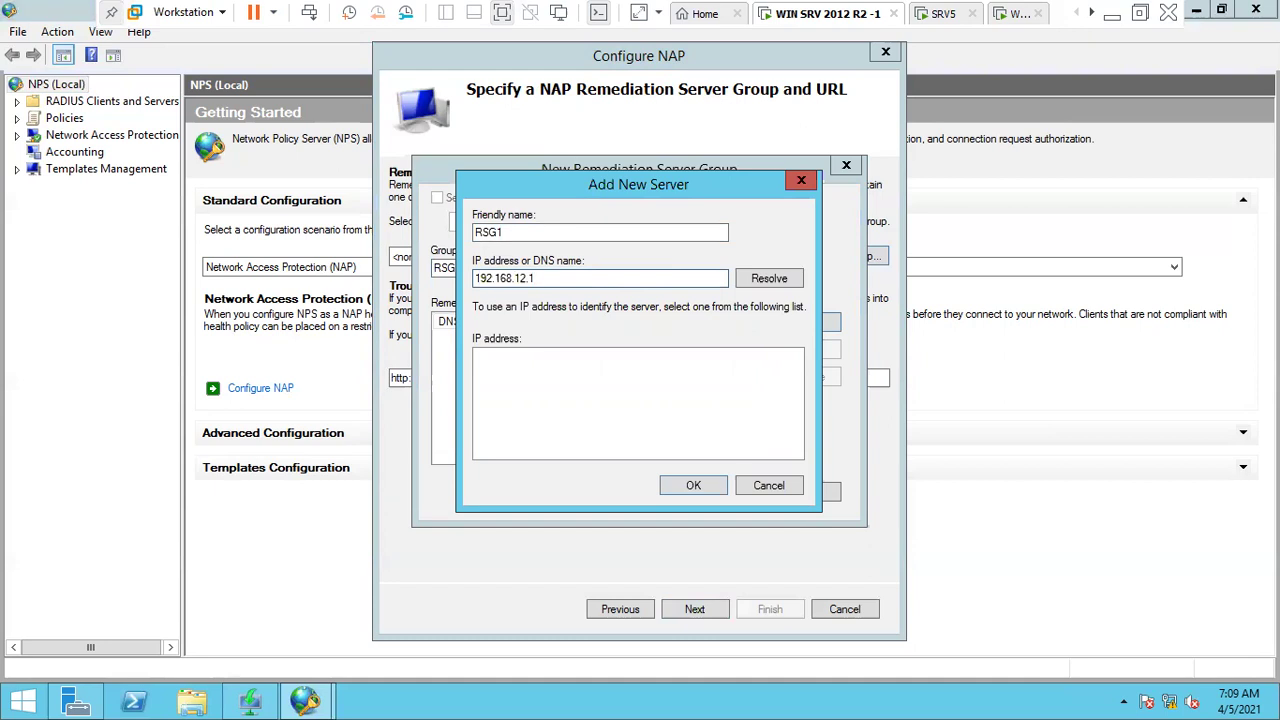
pyautogui.click(748, 280)
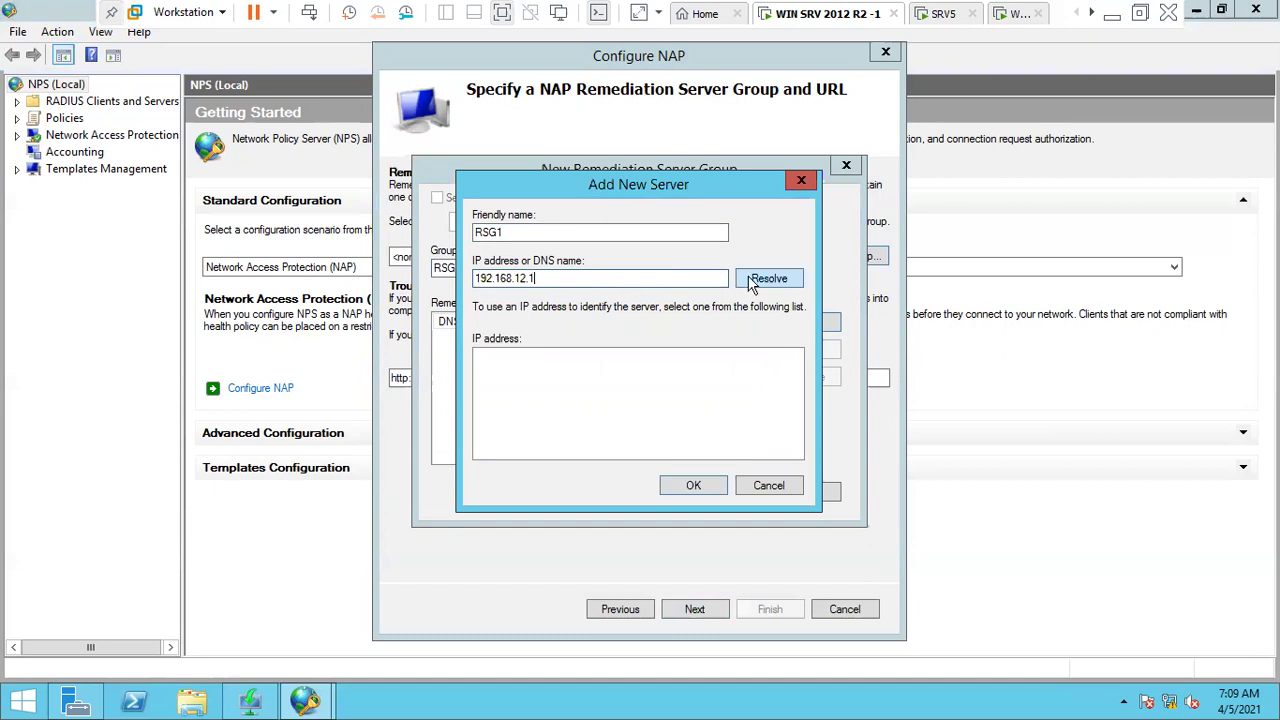
pyautogui.click(699, 478)
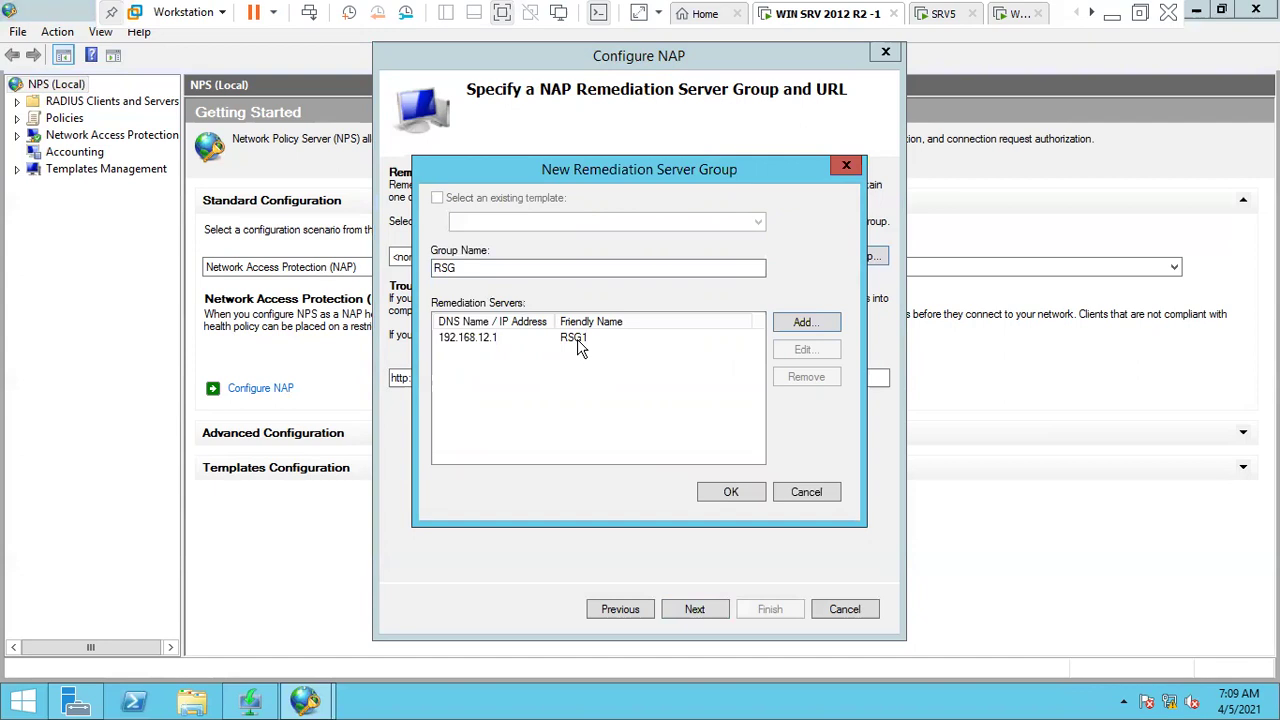
pyautogui.click(731, 491)
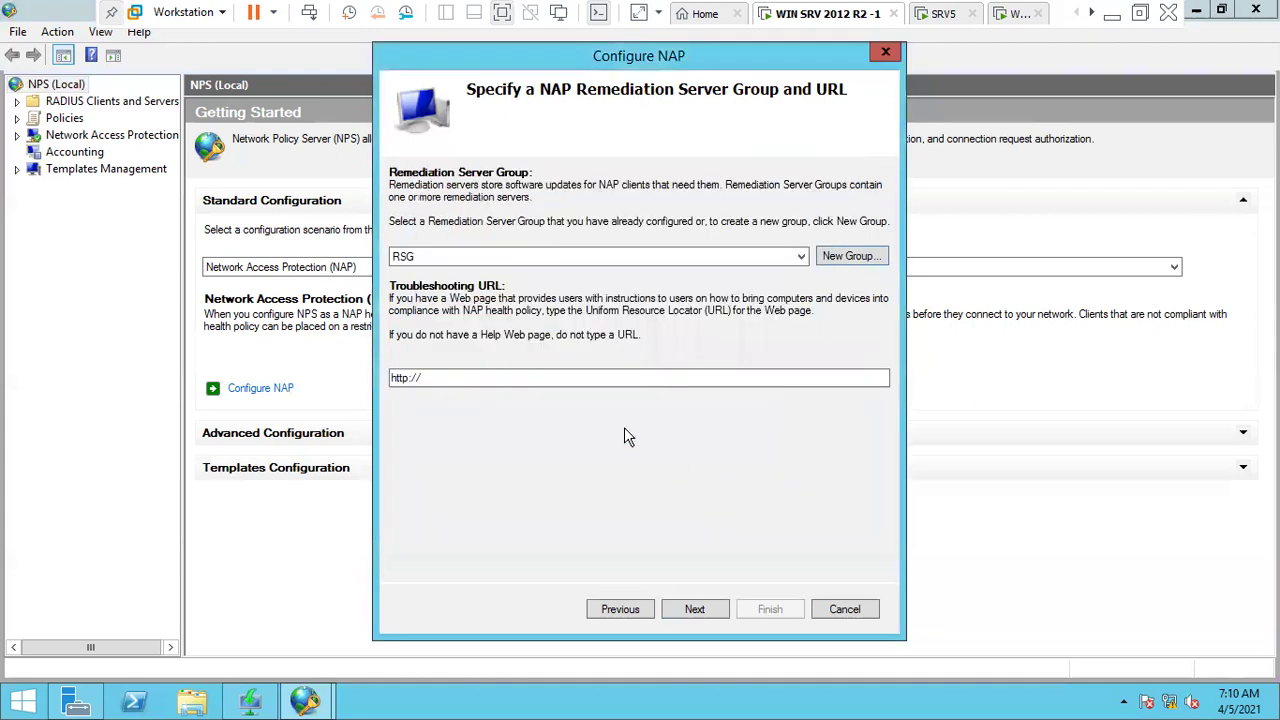
# - Advance through the summary and finish the Configure NAP wizard
pyautogui.click(697, 609)
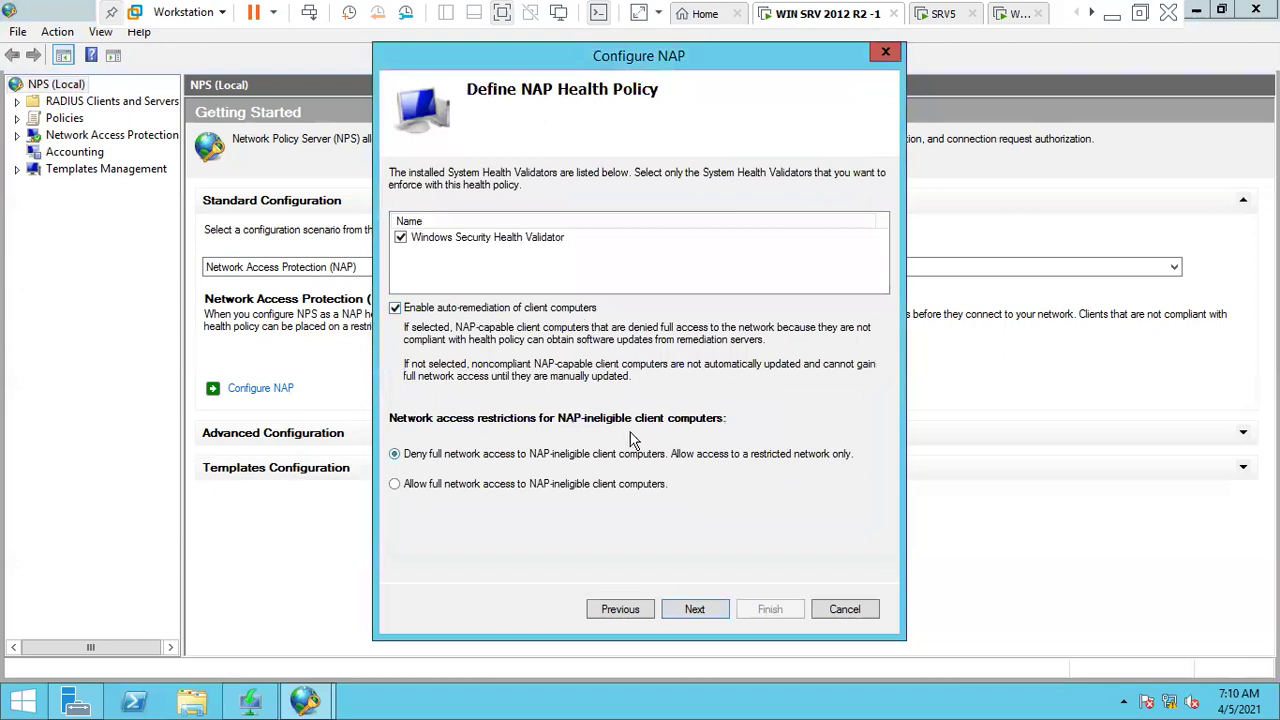
pyautogui.click(695, 611)
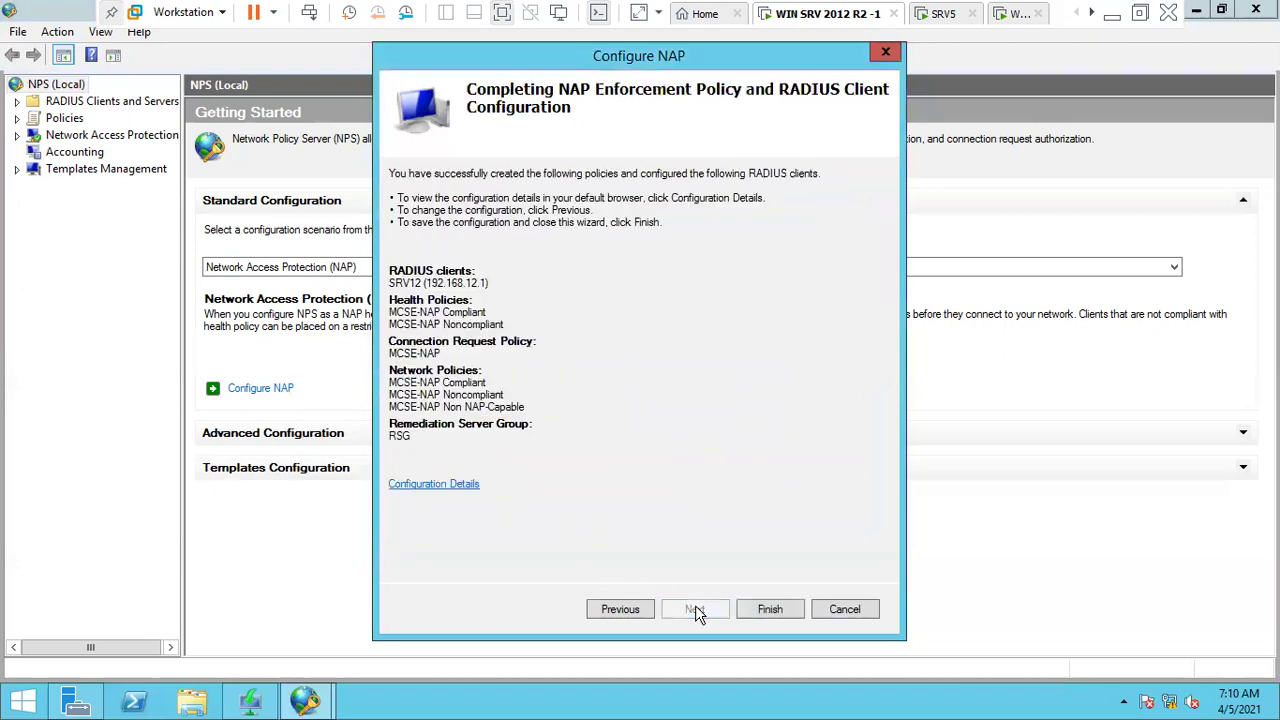
pyautogui.click(776, 605)
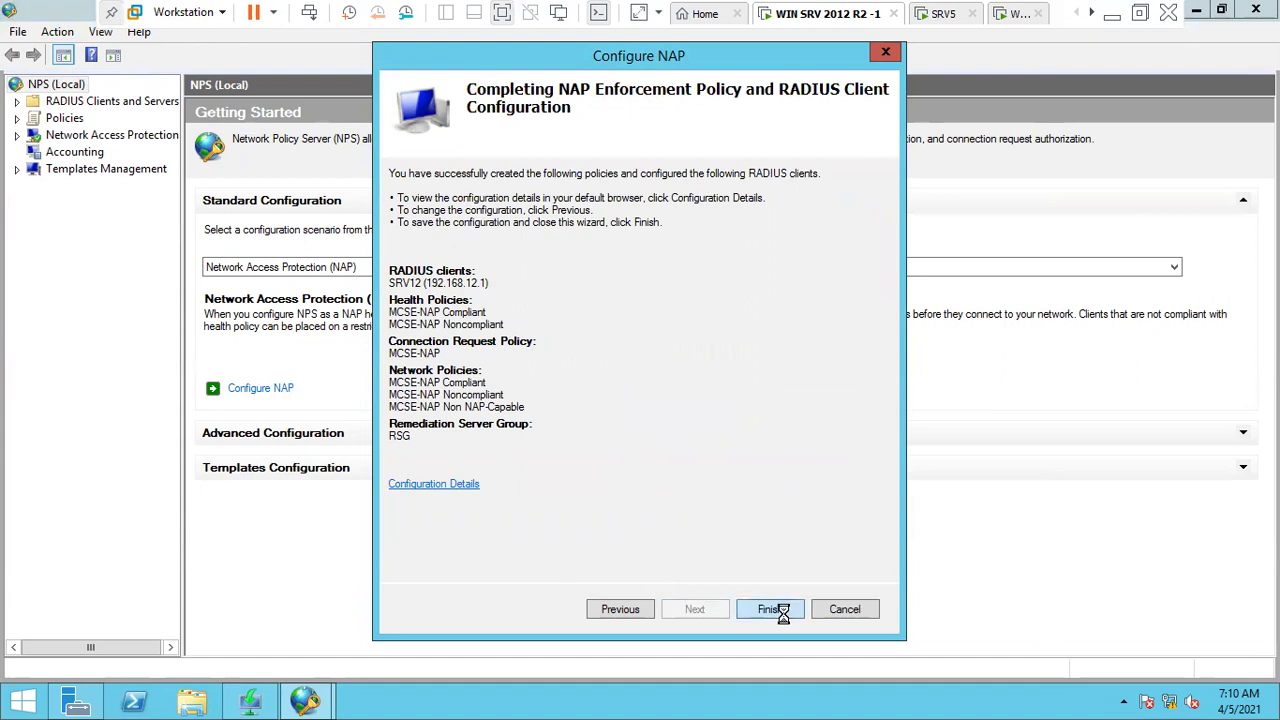
# - Review the MCSE-NAP Compliant, Noncompliant and Non NAP-Capable network policies
pyautogui.click(64, 120)
pyautogui.doubleClick(64, 120)
pyautogui.click(105, 135)
pyautogui.click(100, 152)
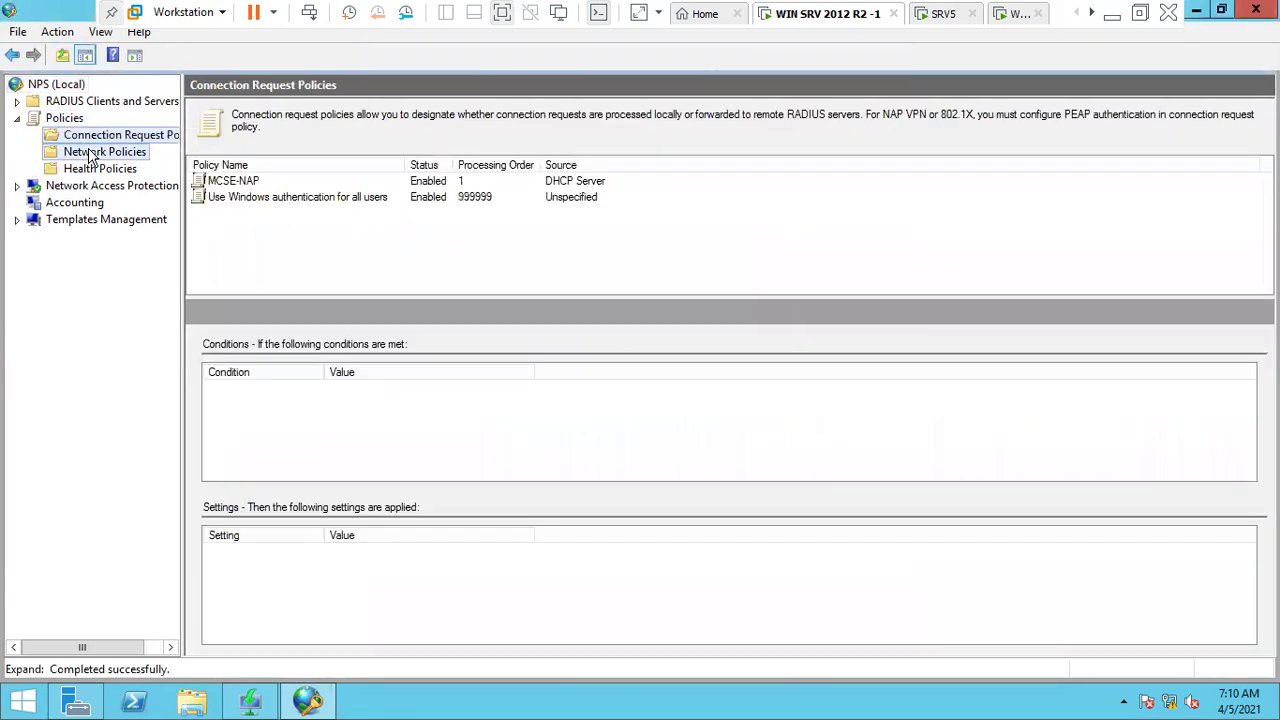
pyautogui.click(259, 181)
pyautogui.click(296, 198)
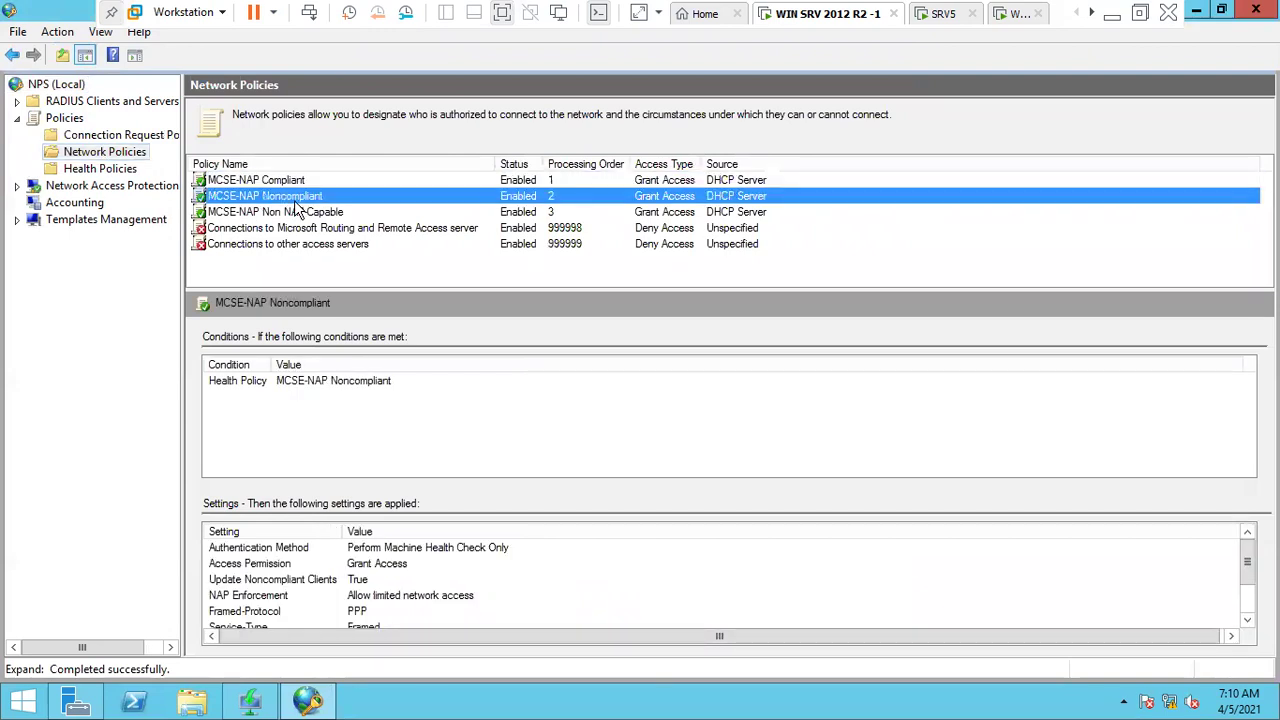
pyautogui.click(306, 214)
pyautogui.press('Up')
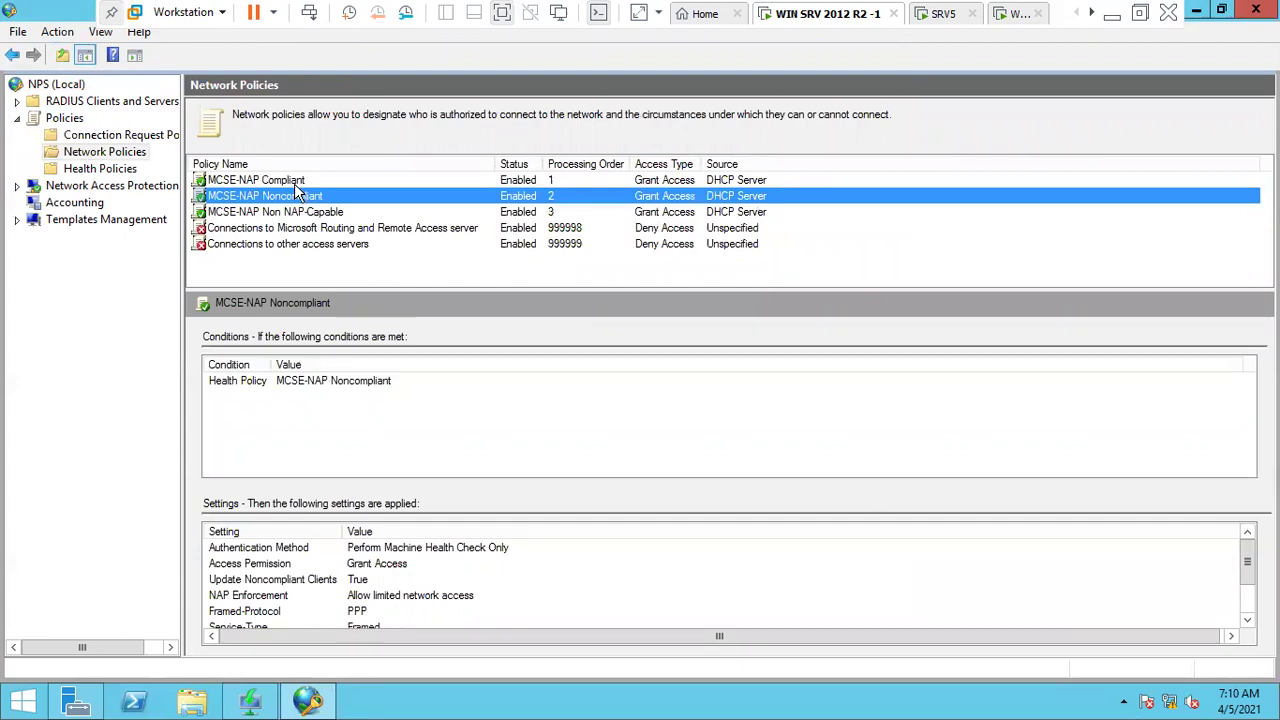
pyautogui.click(296, 186)
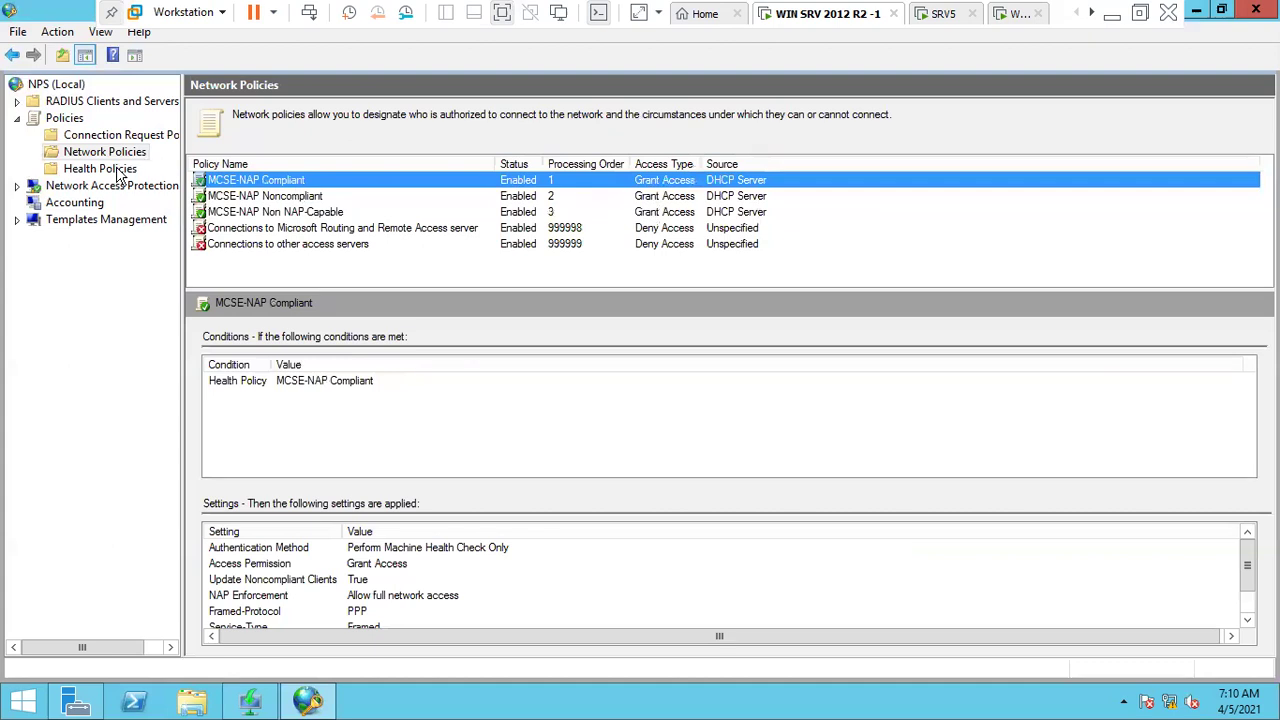
# - Check the health policies, then view the MCSE-NAP connection request policy details
pyautogui.click(100, 169)
pyautogui.click(60, 135)
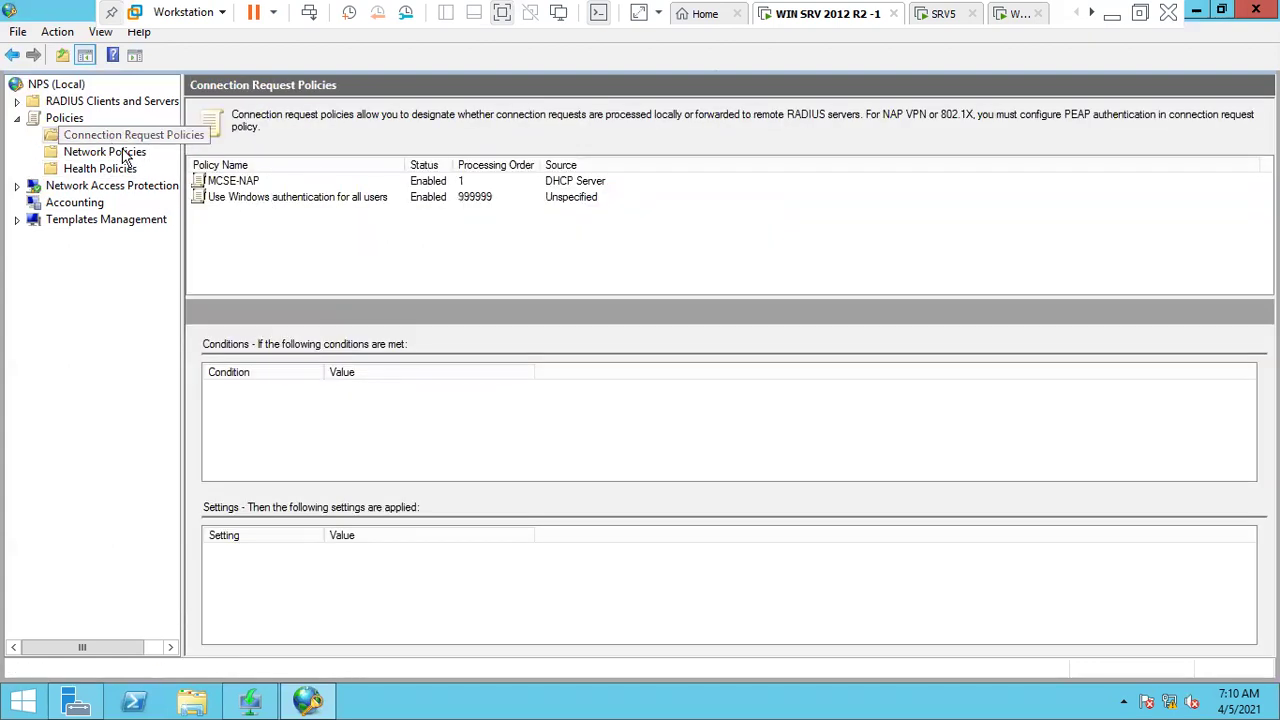
pyautogui.click(287, 185)
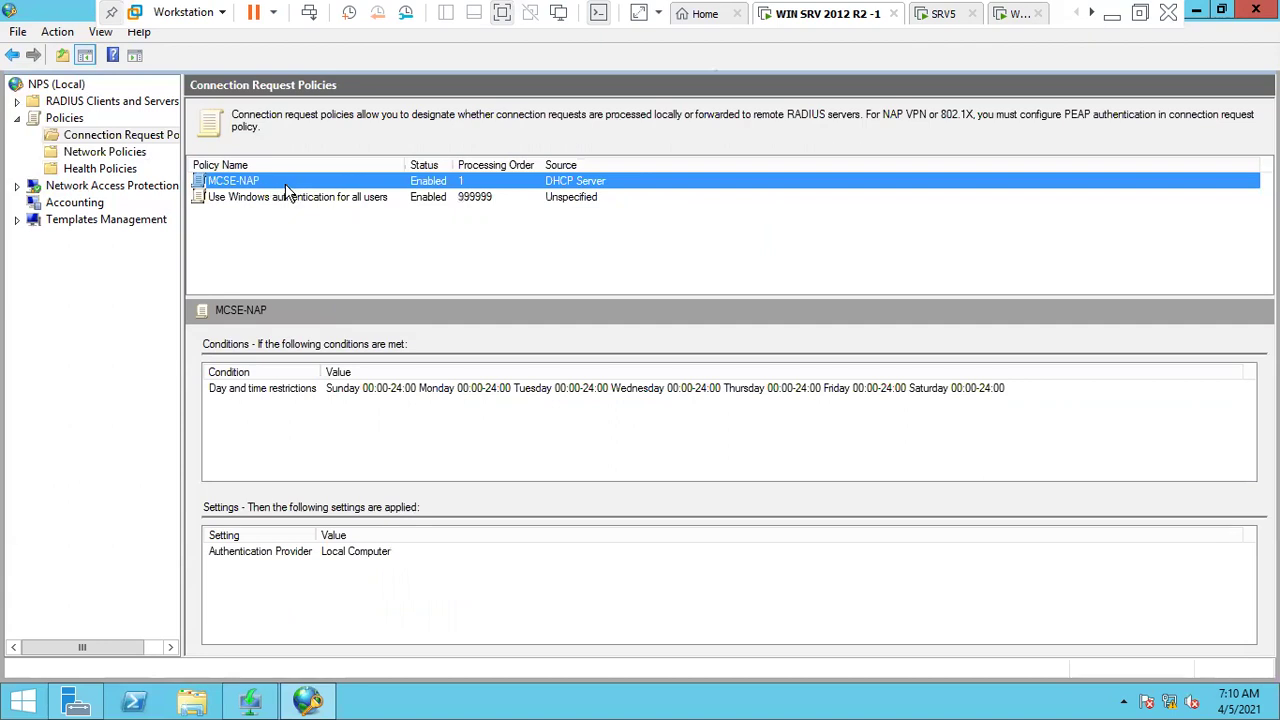
pyautogui.click(388, 235)
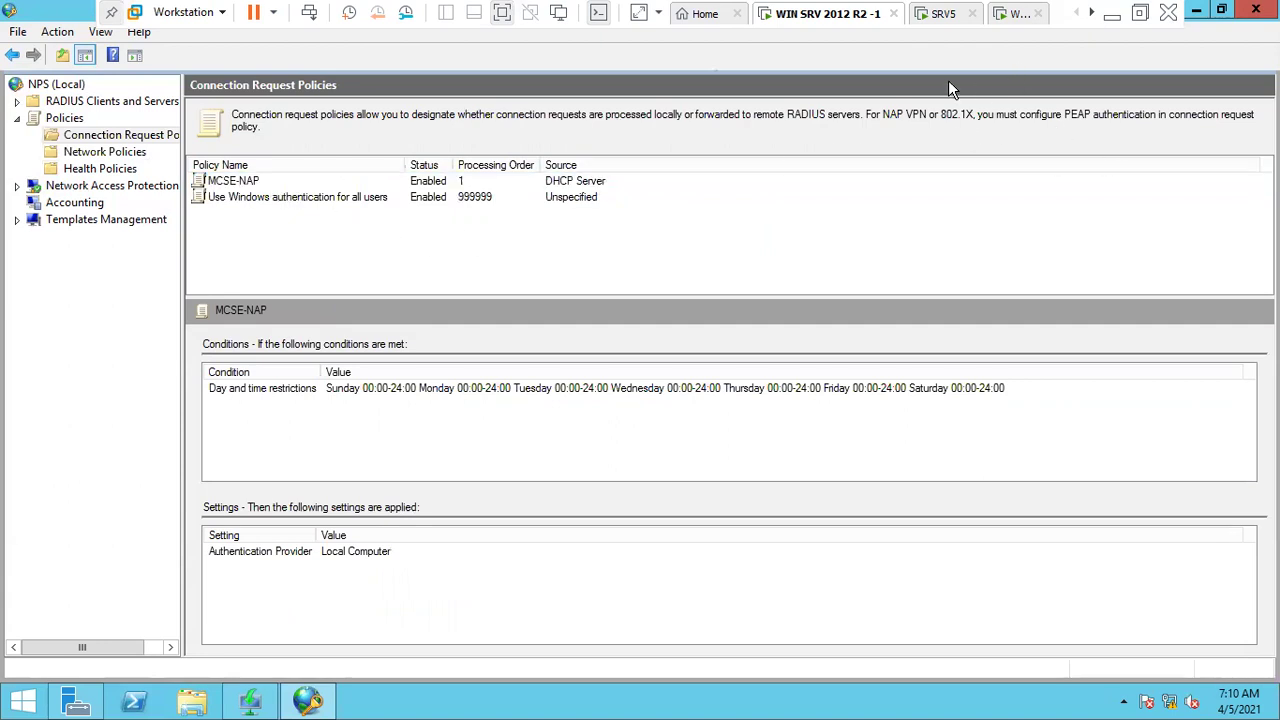
# - Open Group Policy Management and edit the networkworldinc.com Default Domain Policy
pyautogui.click(88, 695)
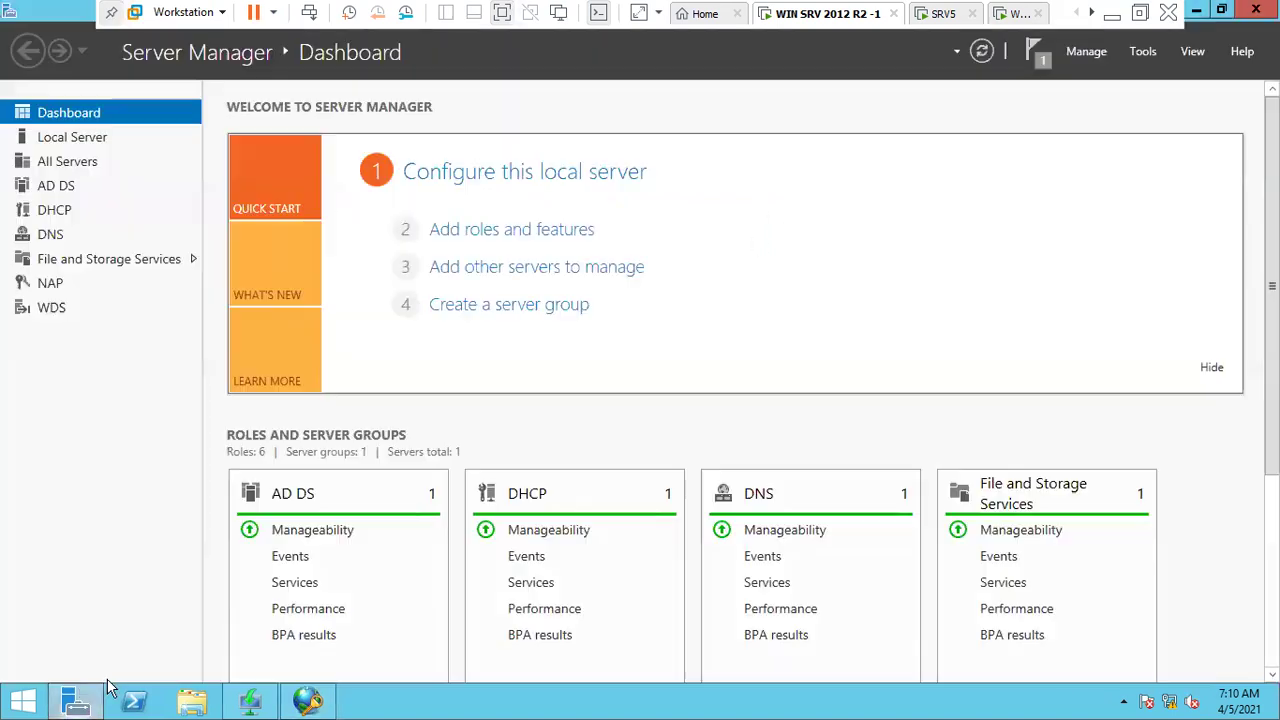
pyautogui.click(1150, 58)
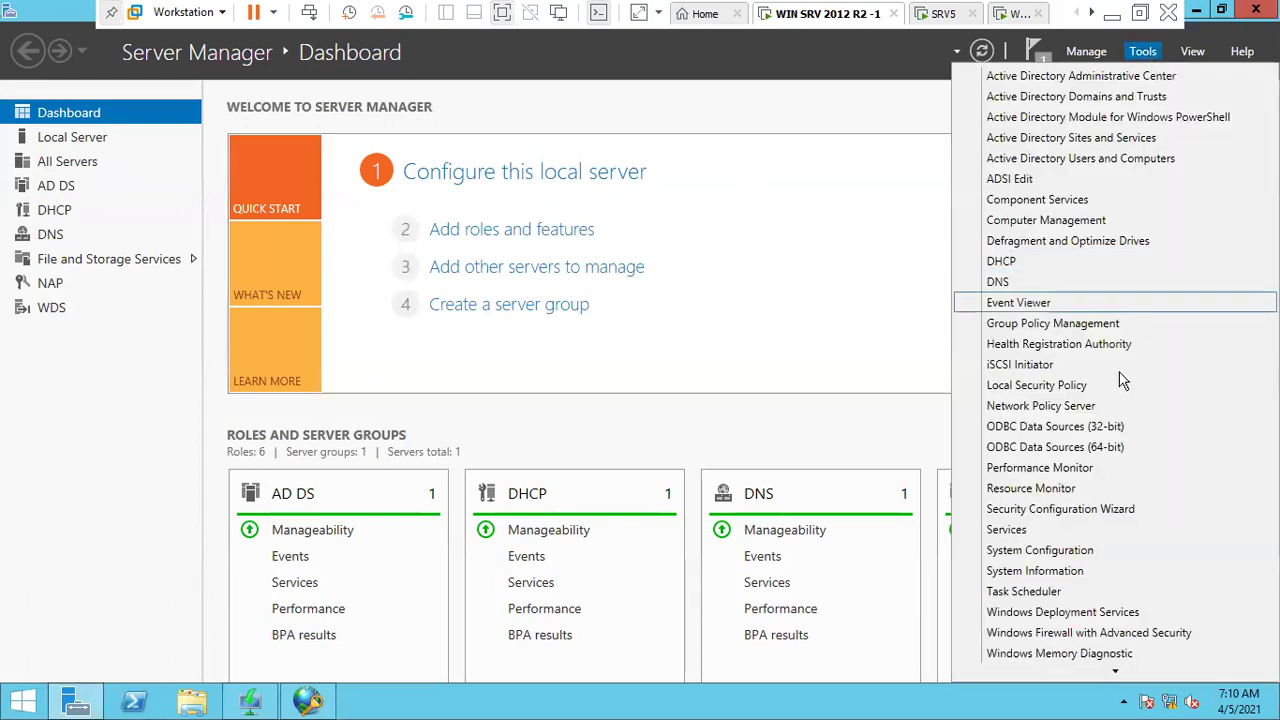
pyautogui.click(1045, 325)
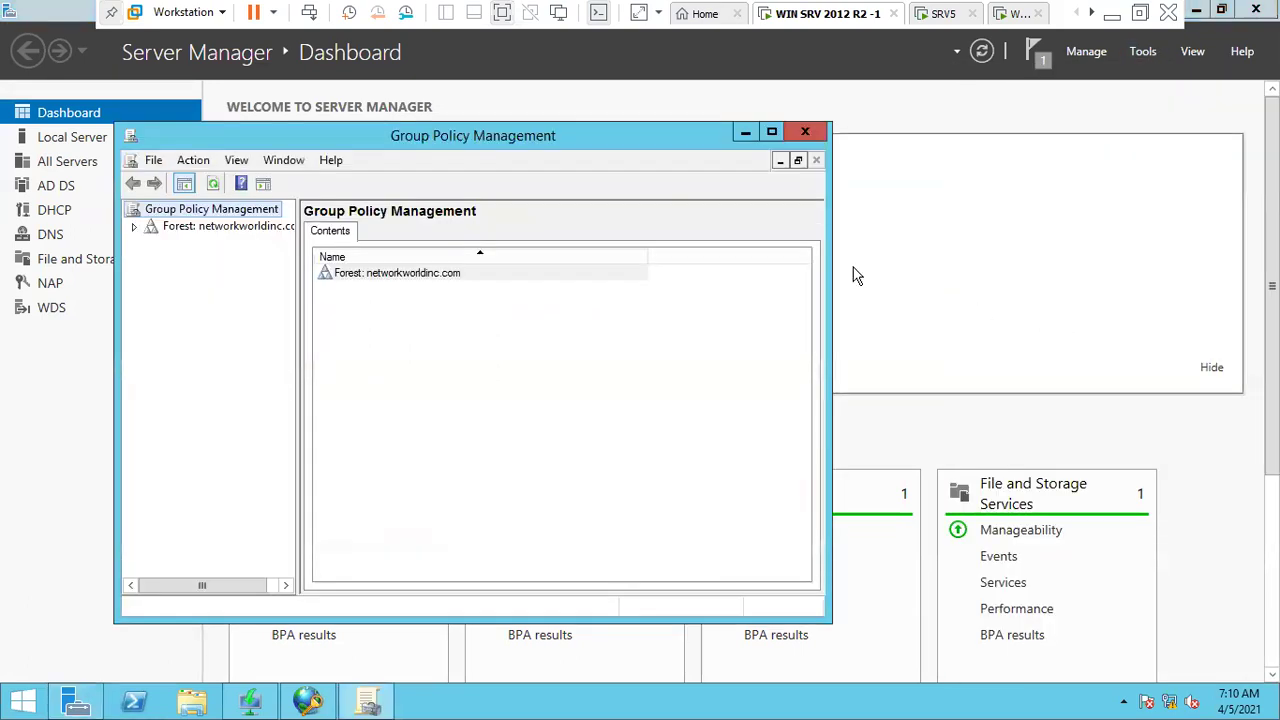
pyautogui.click(774, 131)
pyautogui.doubleClick(92, 100)
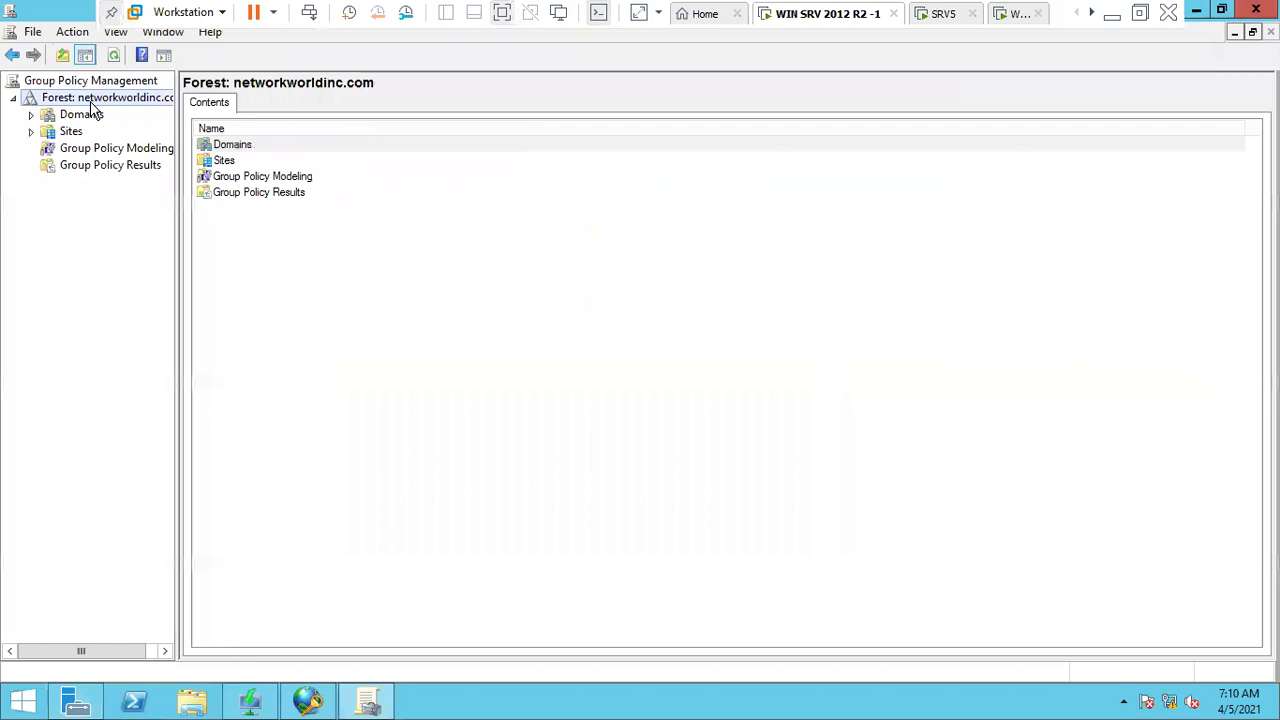
pyautogui.doubleClick(84, 115)
pyautogui.doubleClick(79, 131)
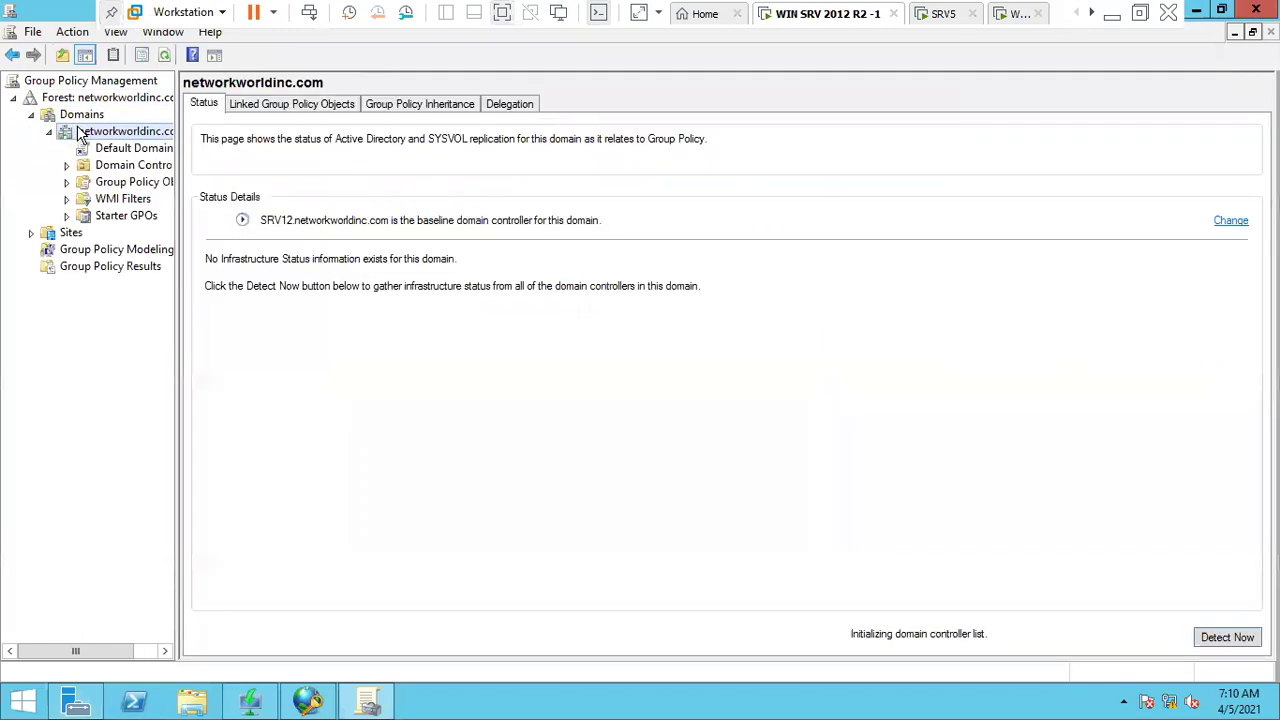
pyautogui.click(140, 148)
pyautogui.click(790, 387)
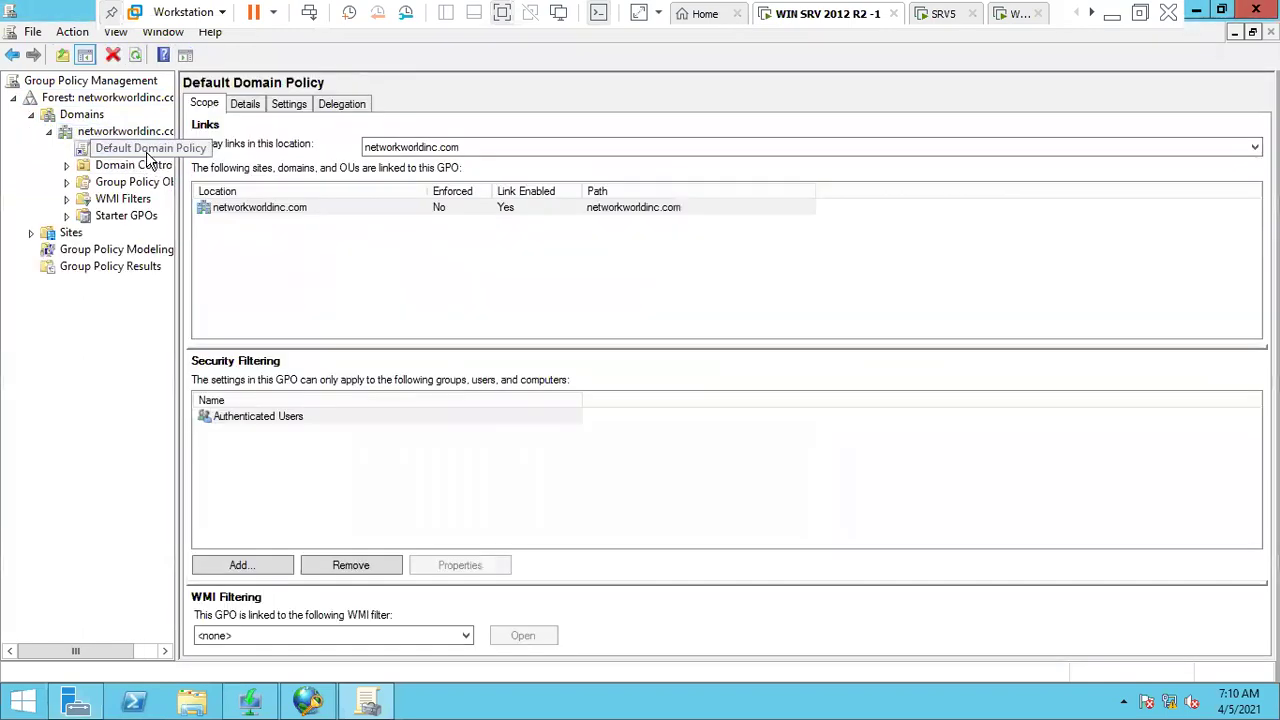
pyautogui.rightClick(150, 157)
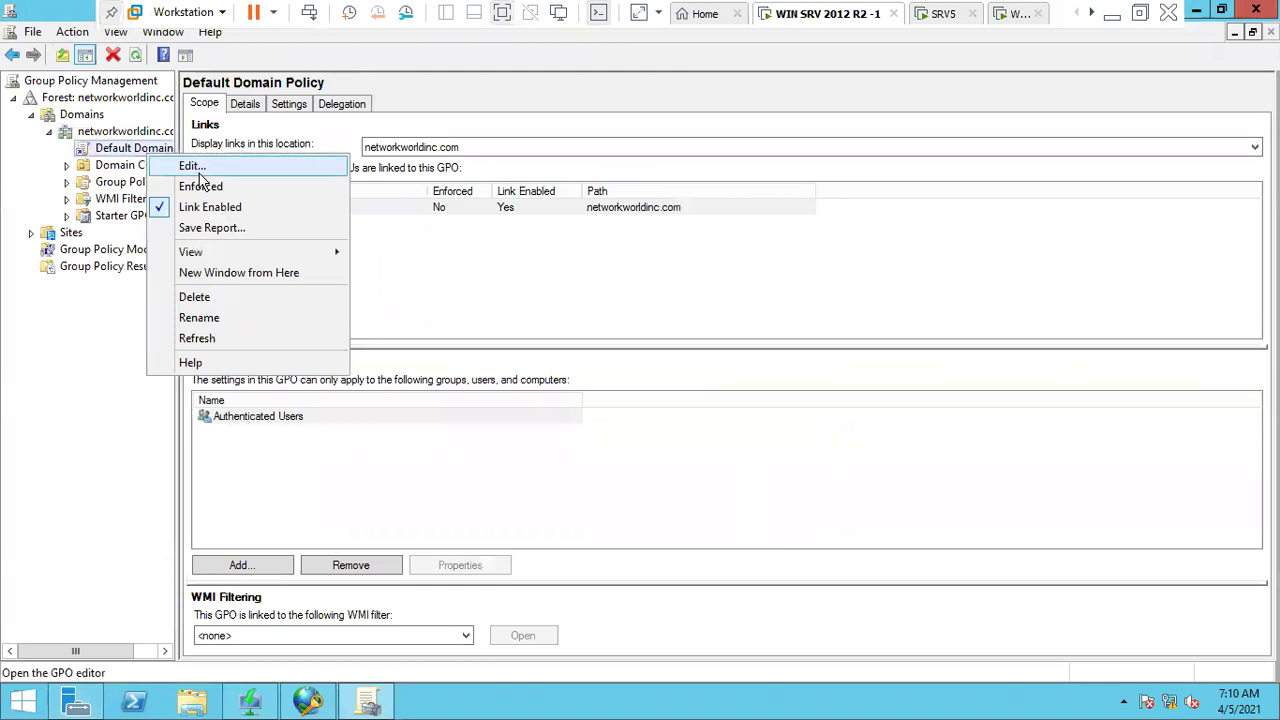
pyautogui.click(199, 168)
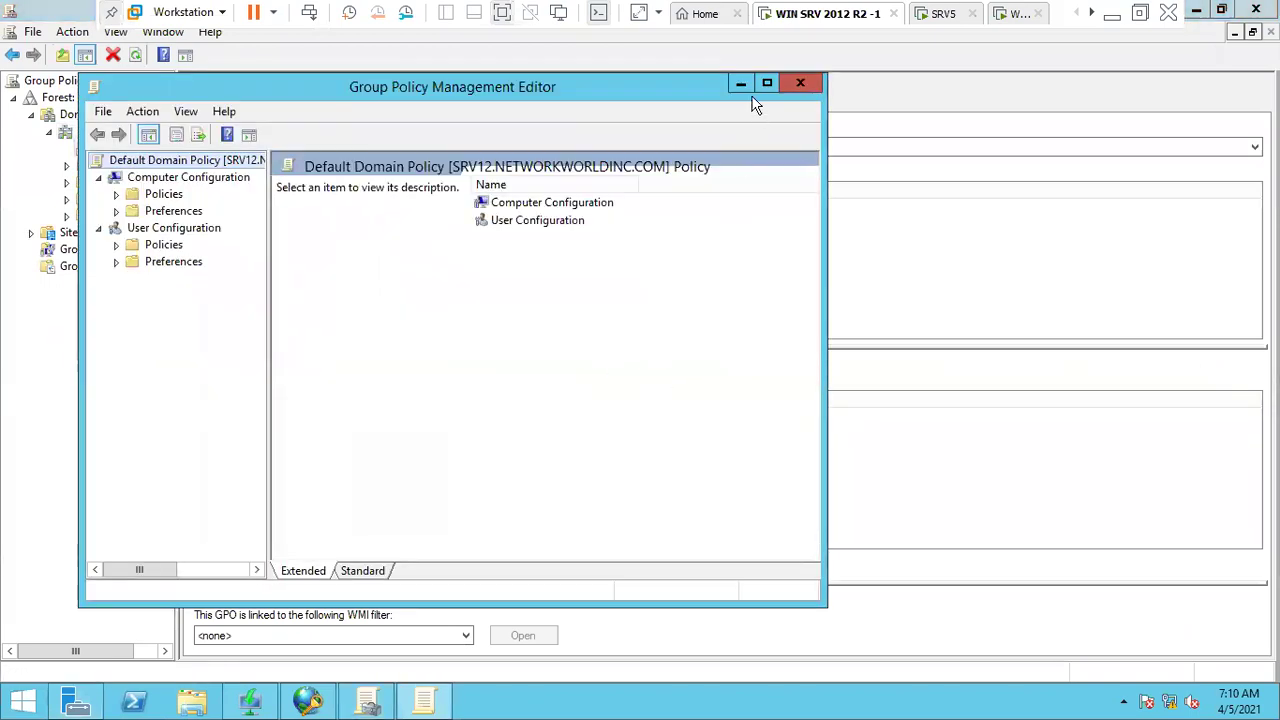
# - Expand Computer Configuration down to Security Settings > Network Access Protection > NAP Client Configuration
pyautogui.click(766, 83)
pyautogui.click(78, 100)
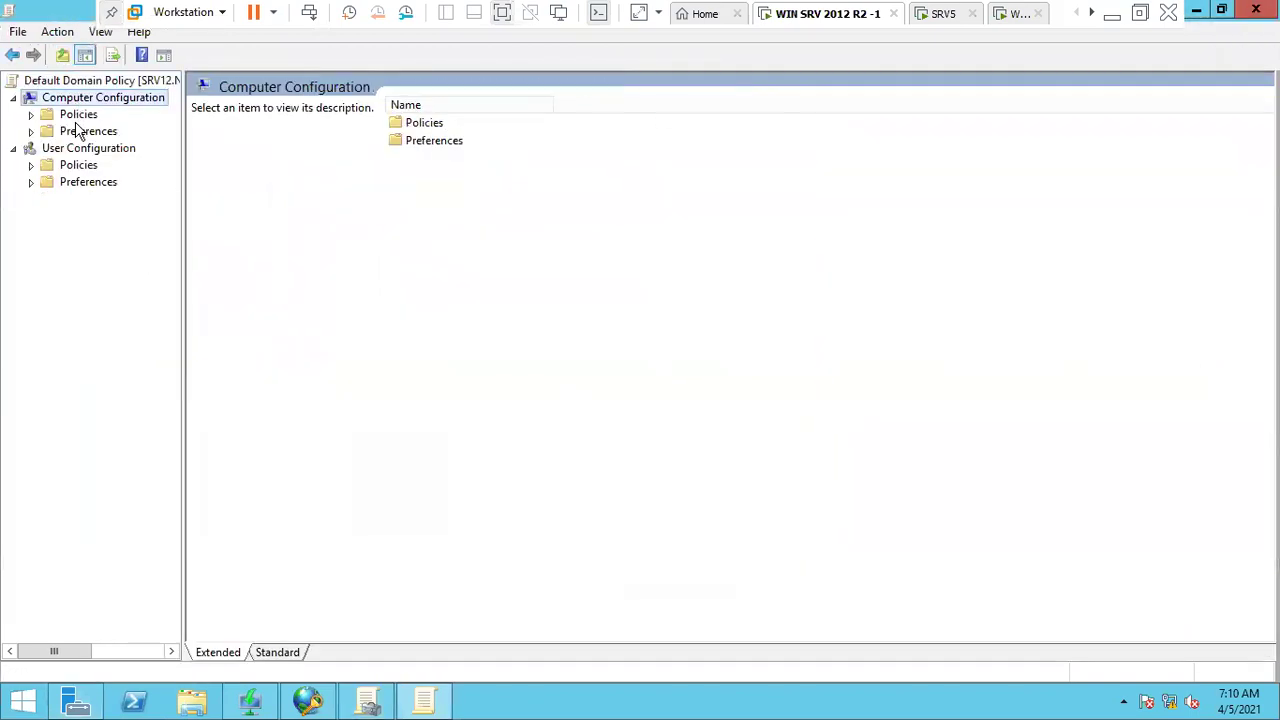
pyautogui.click(86, 148)
pyautogui.click(84, 100)
pyautogui.doubleClick(76, 117)
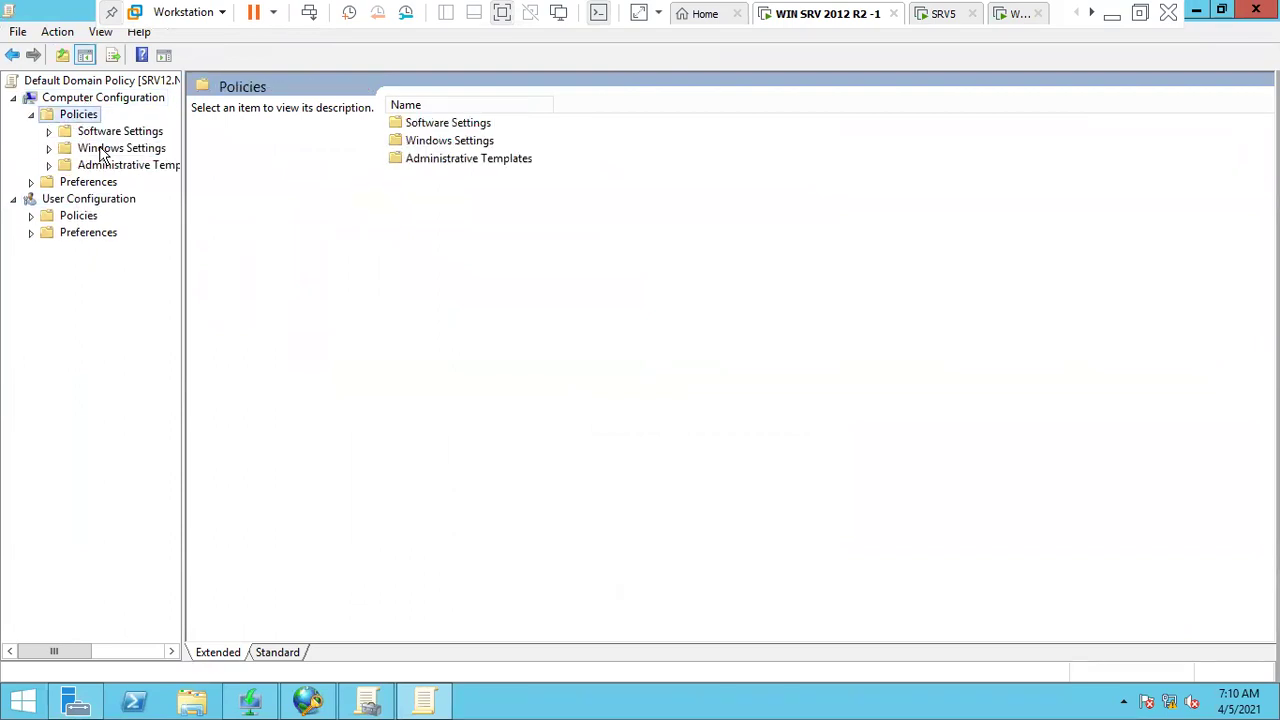
pyautogui.click(101, 150)
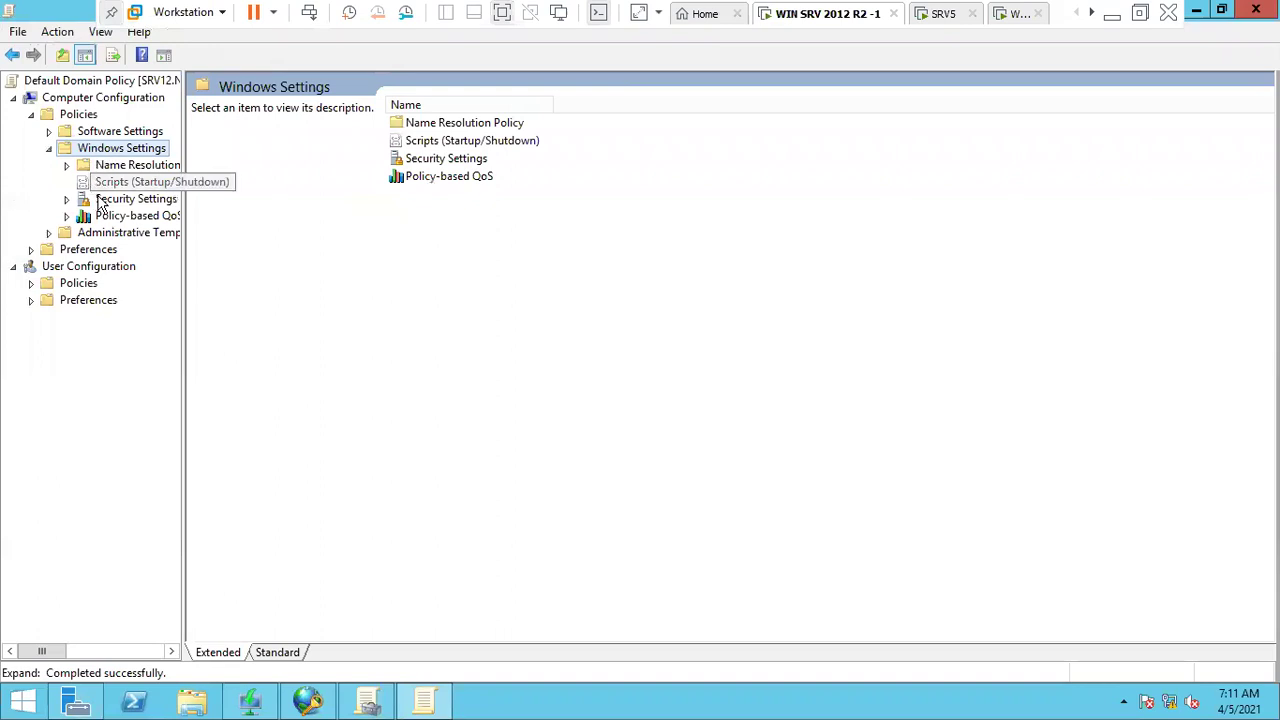
pyautogui.doubleClick(112, 201)
pyautogui.moveTo(182, 403); pyautogui.dragTo(292, 406)
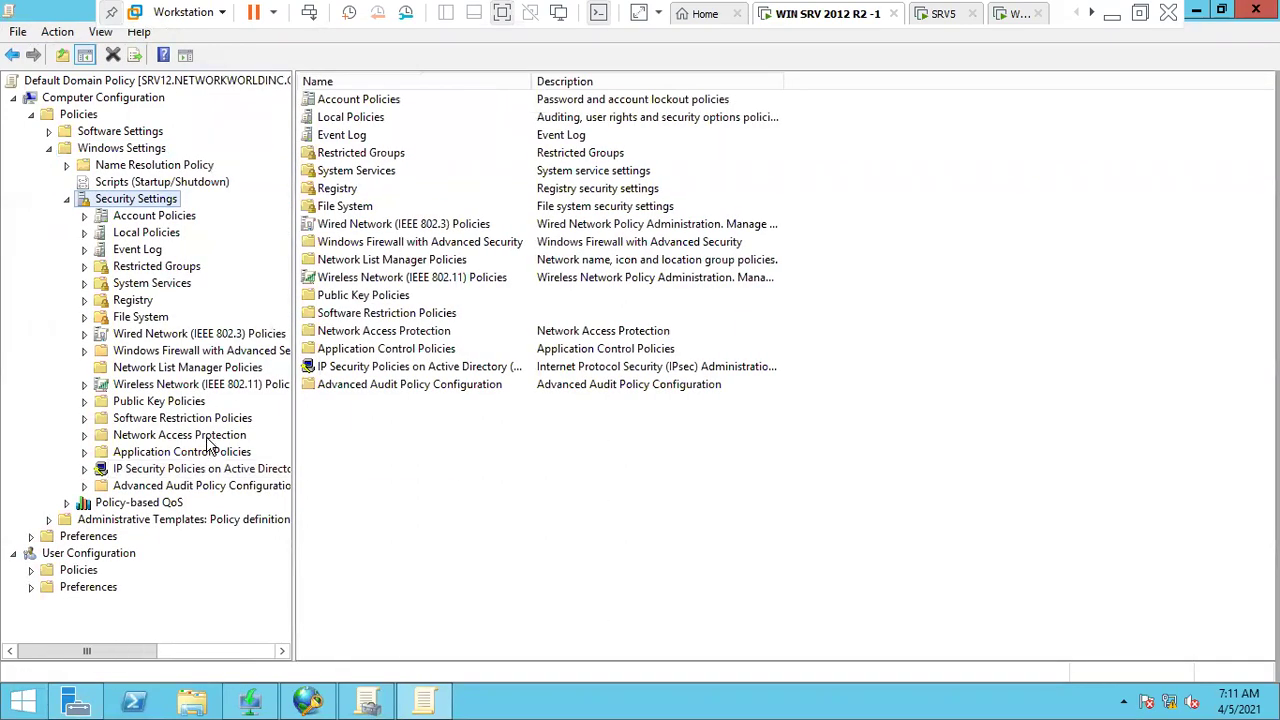
pyautogui.click(207, 436)
pyautogui.doubleClick(207, 436)
pyautogui.click(187, 468)
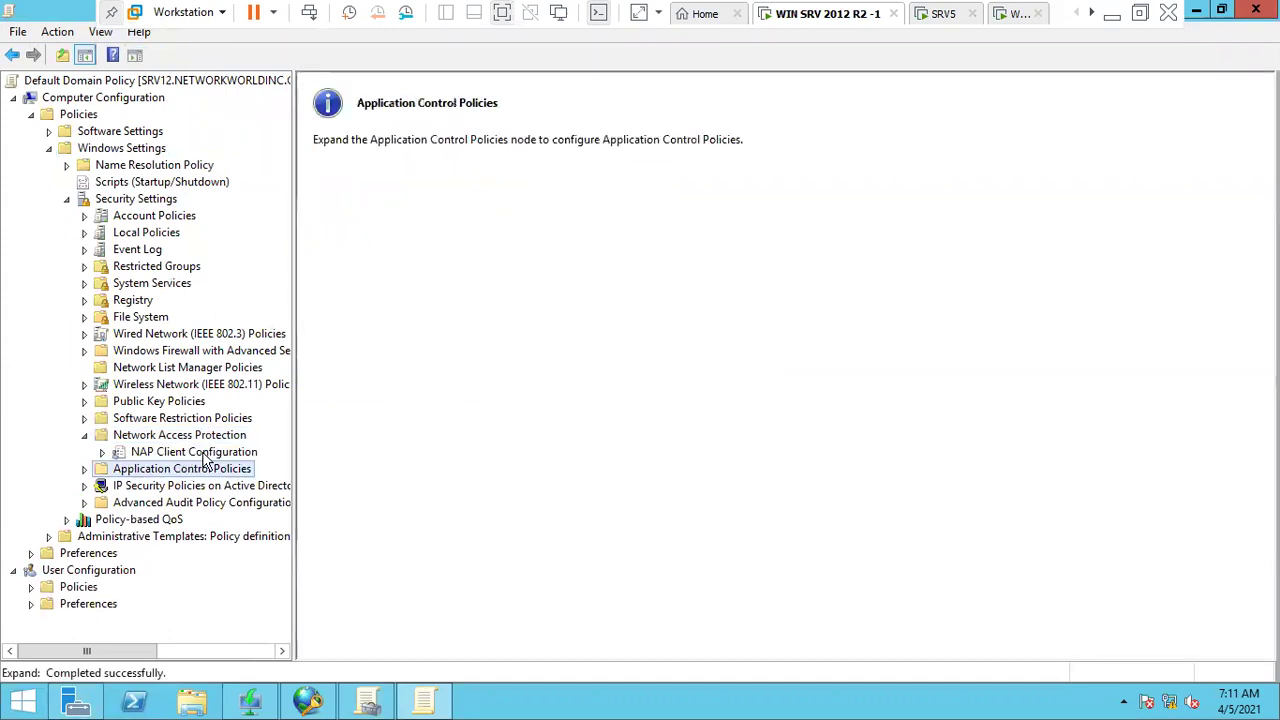
pyautogui.doubleClick(207, 452)
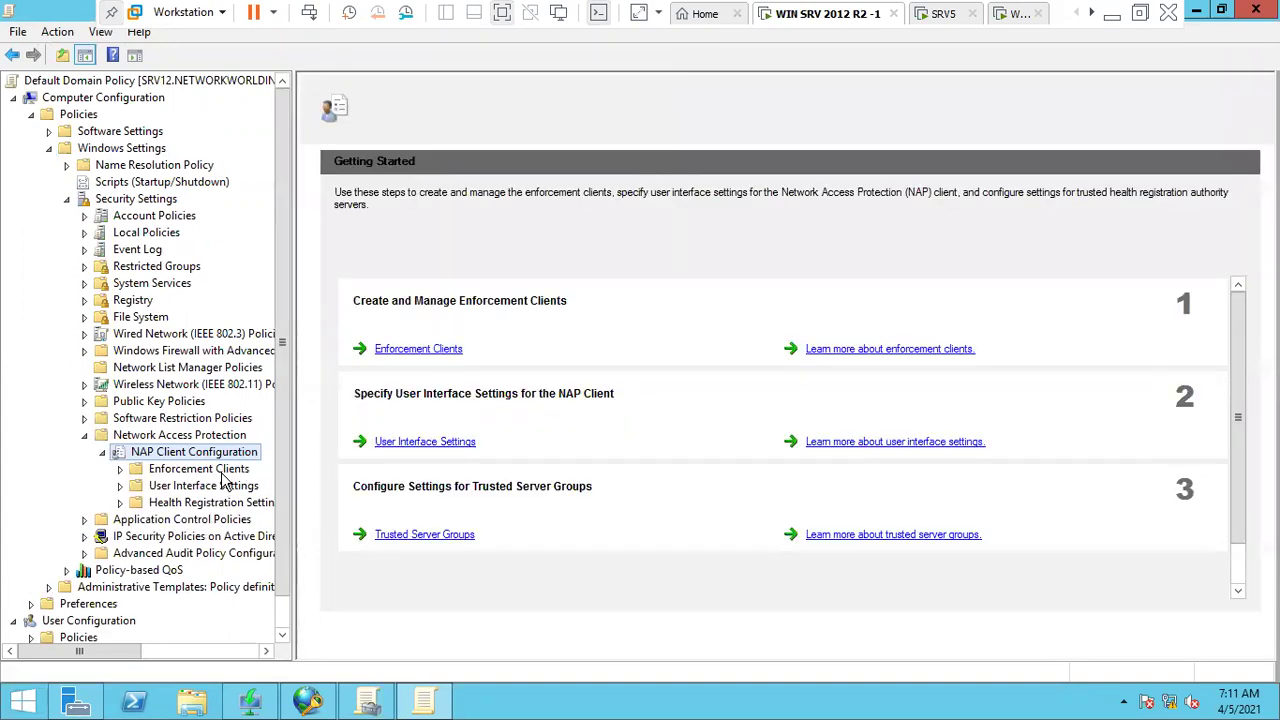
# - Enable the DHCP Quarantine Enforcement Client under Enforcement Clients and apply the change
pyautogui.click(210, 470)
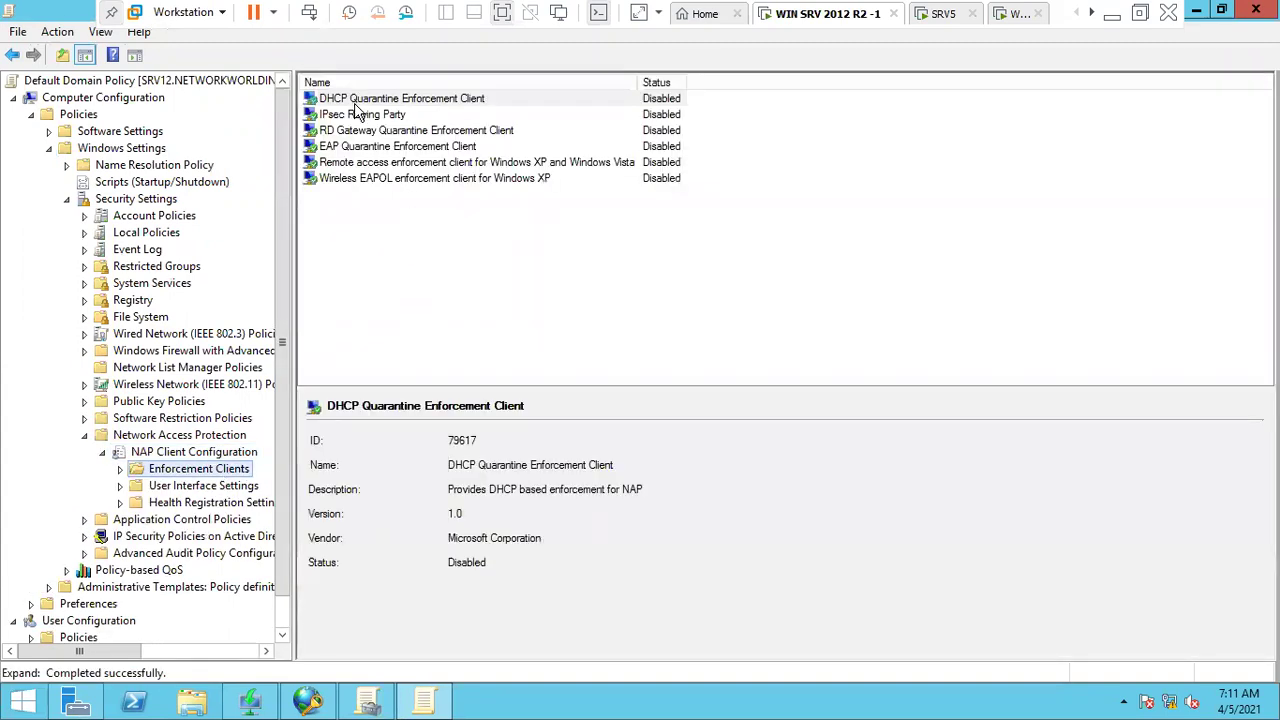
pyautogui.click(354, 104)
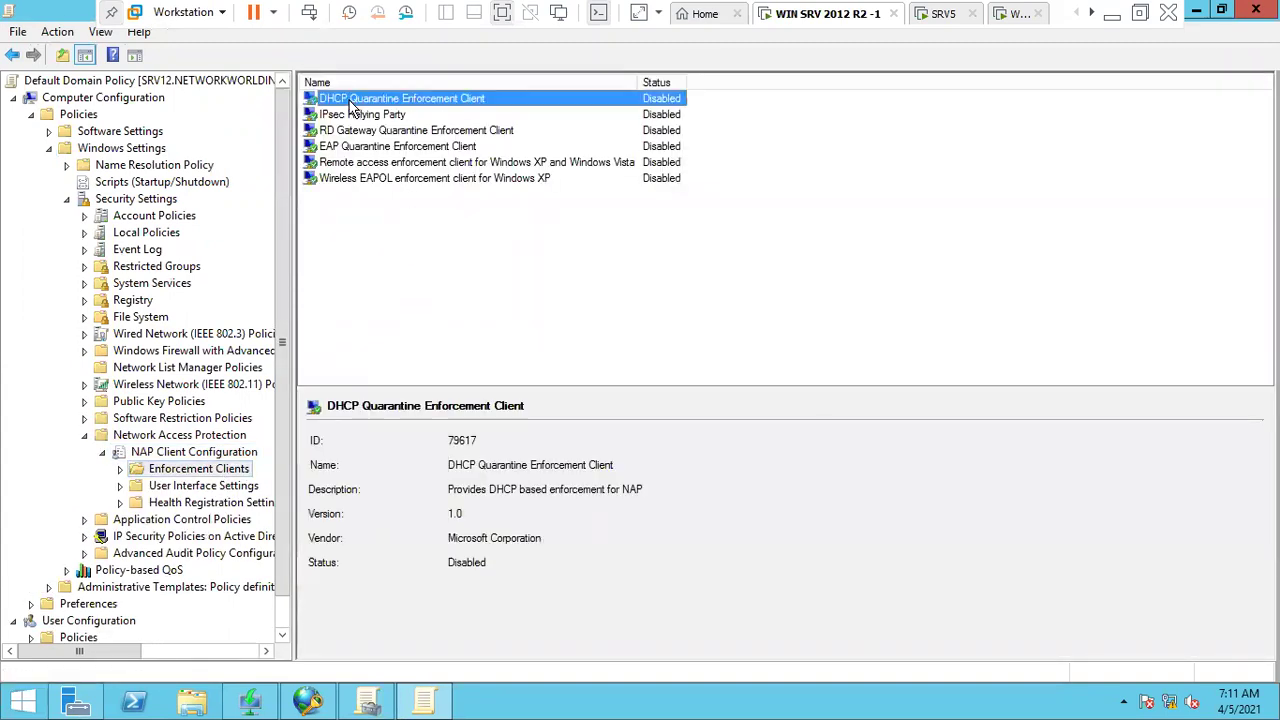
pyautogui.doubleClick(457, 102)
pyautogui.click(516, 252)
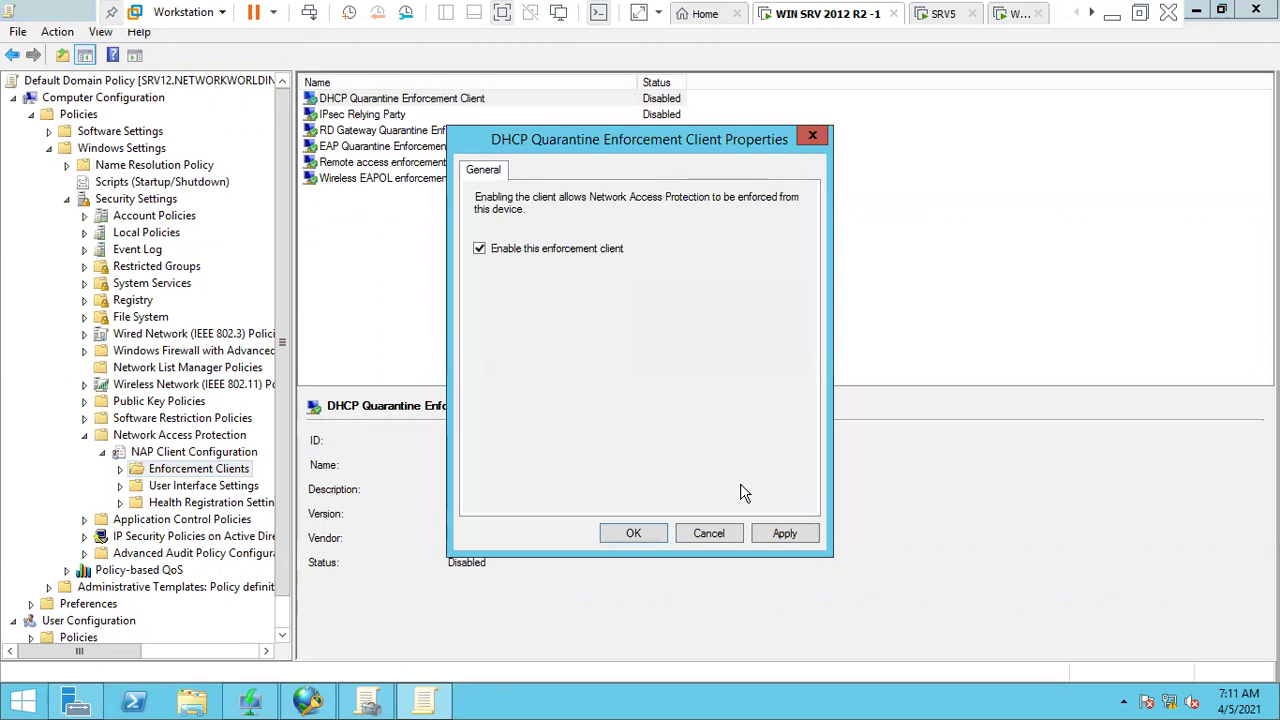
pyautogui.click(785, 532)
pyautogui.click(636, 533)
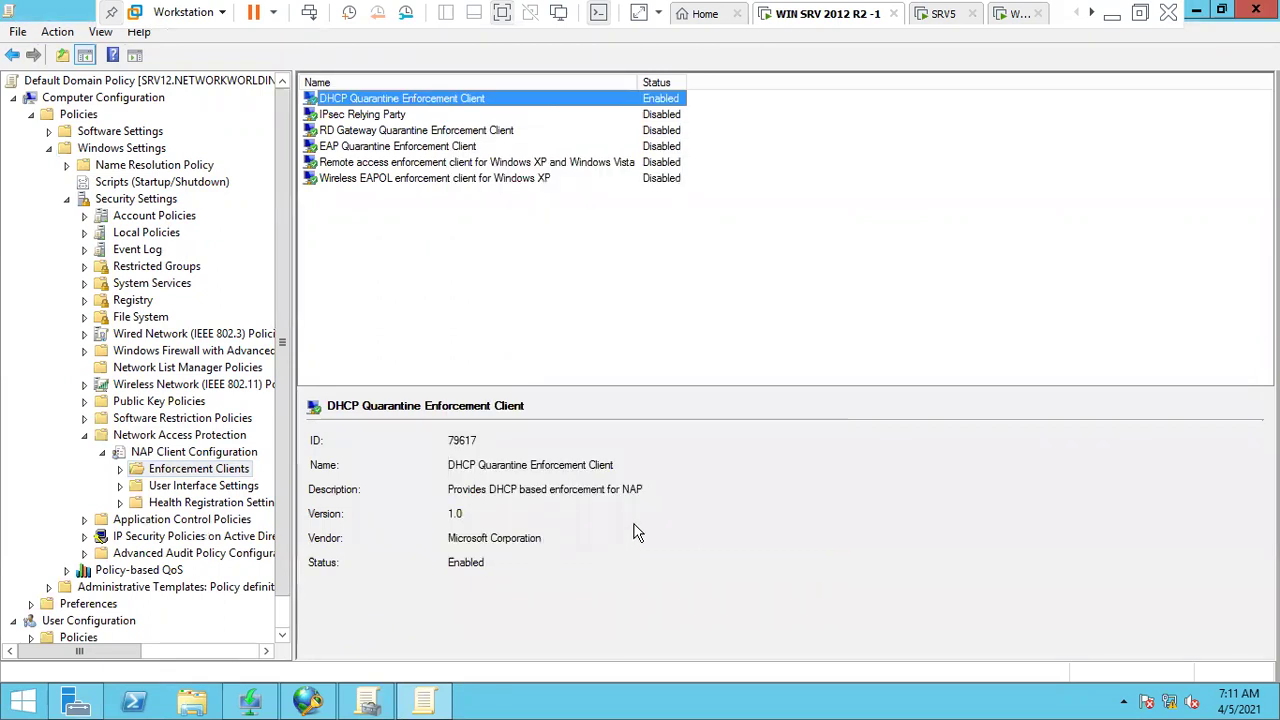
pyautogui.click(86, 438)
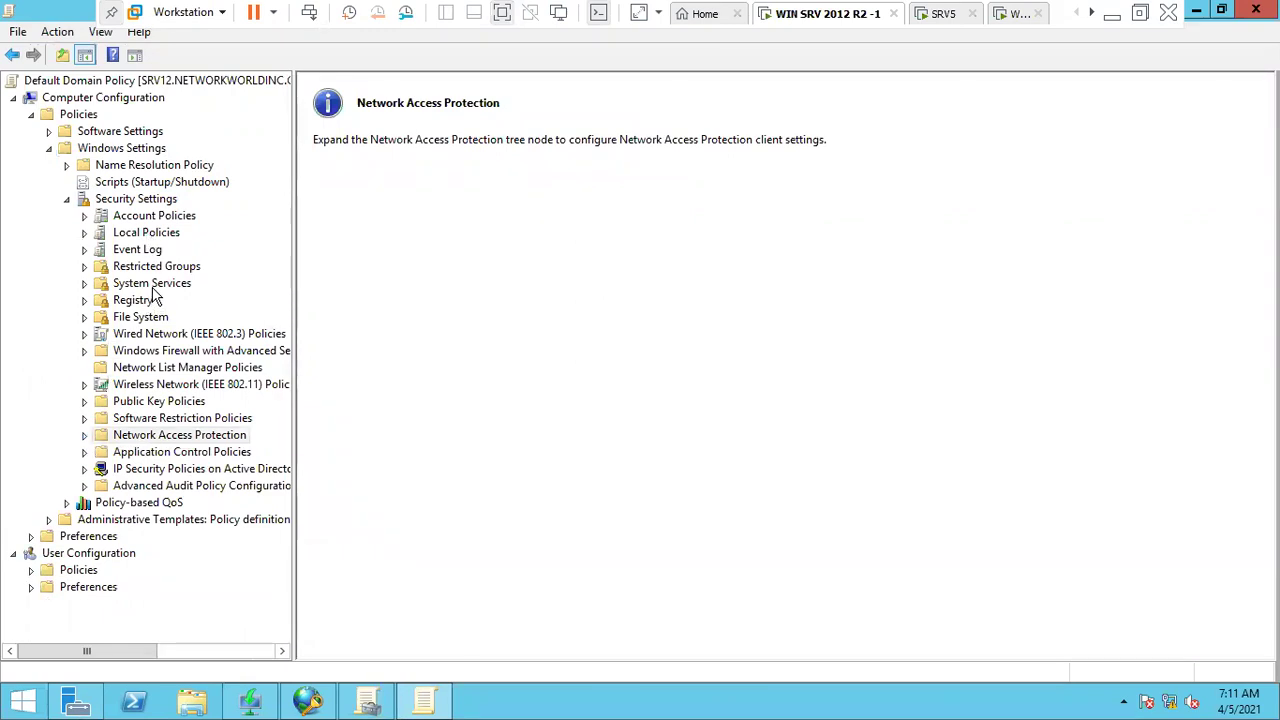
# - Define the Network Access Protection Agent service policy with Automatic startup mode
pyautogui.click(155, 285)
pyautogui.click(375, 261)
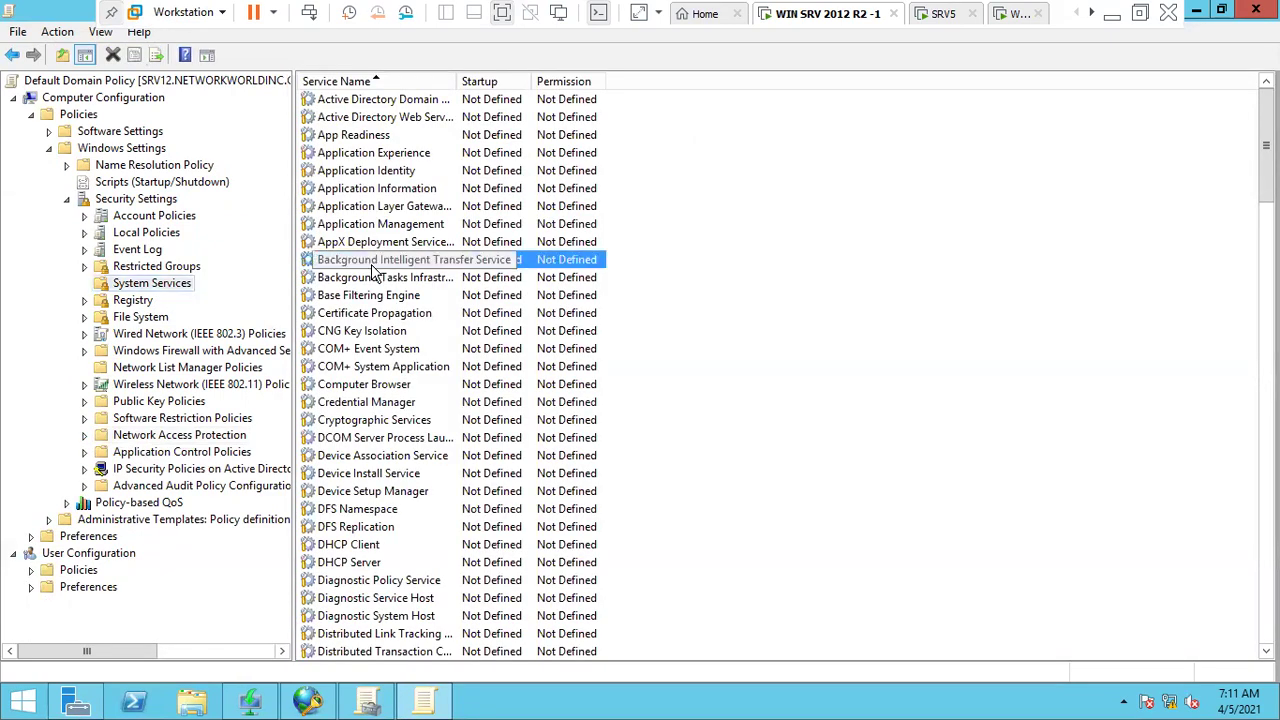
pyautogui.press('n')
pyautogui.press('n')
pyautogui.click(402, 140)
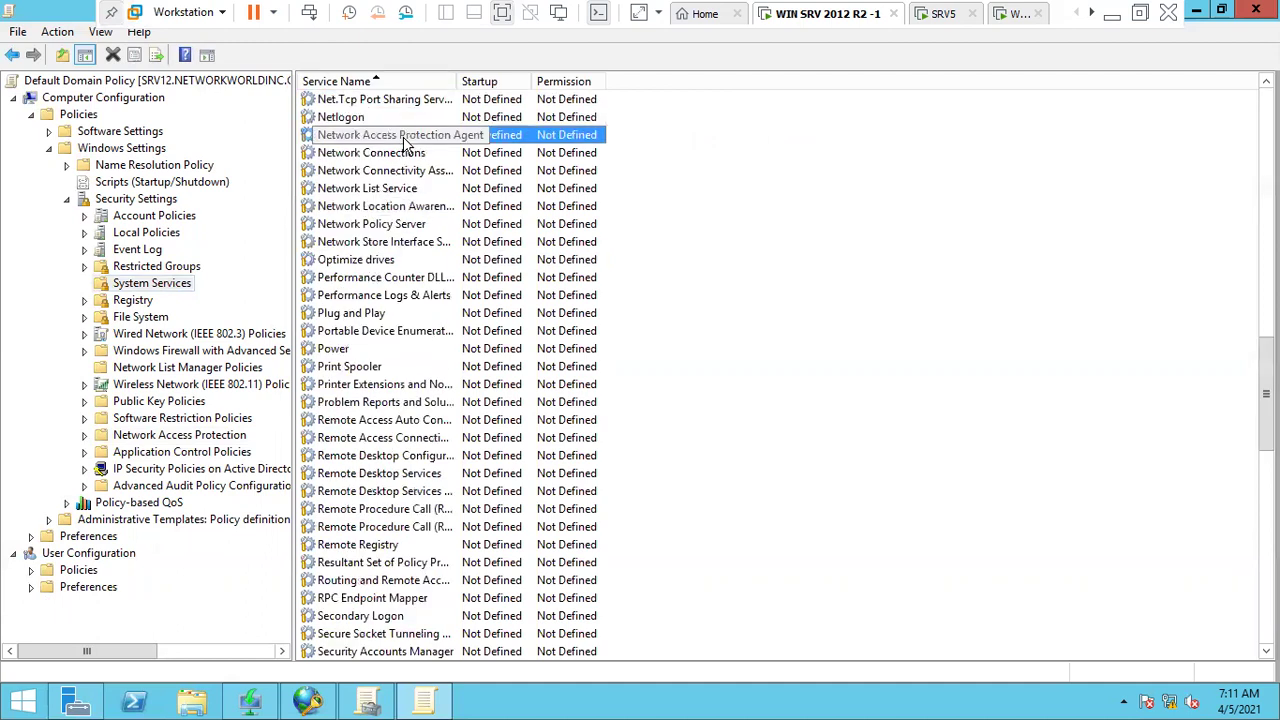
pyautogui.moveTo(458, 81); pyautogui.dragTo(538, 85)
pyautogui.rightClick(512, 138)
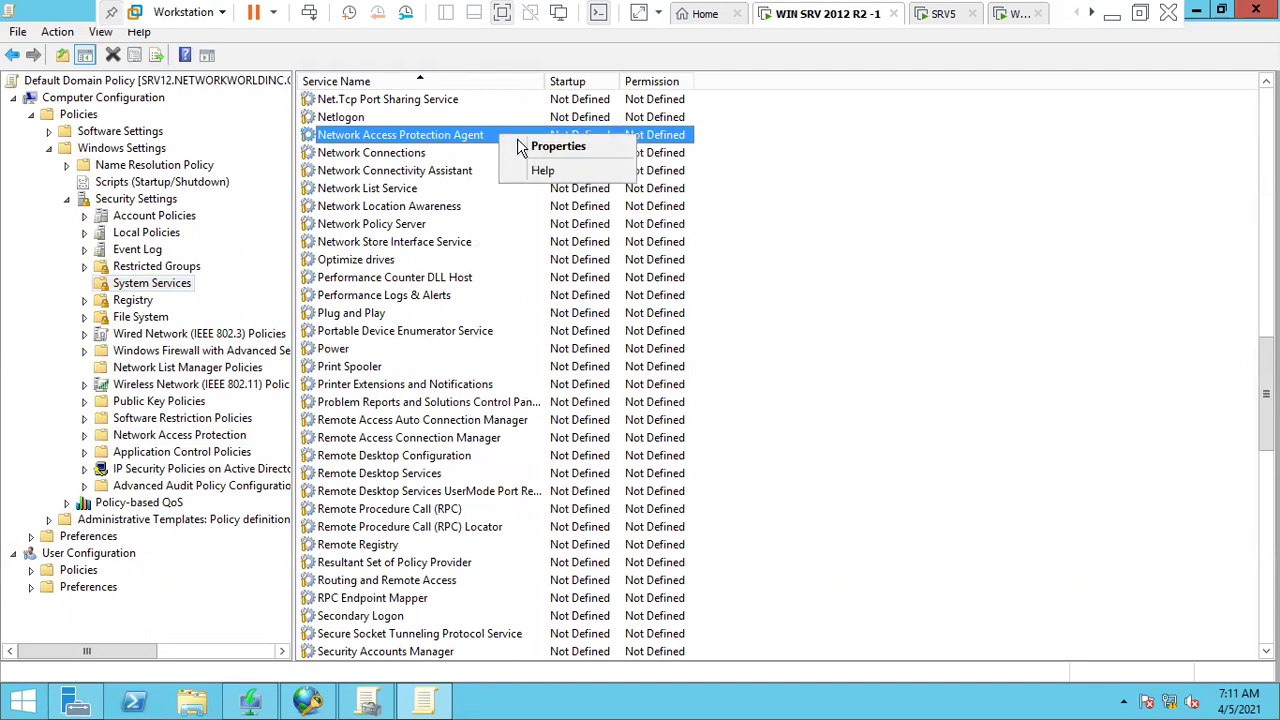
pyautogui.click(560, 145)
pyautogui.click(519, 252)
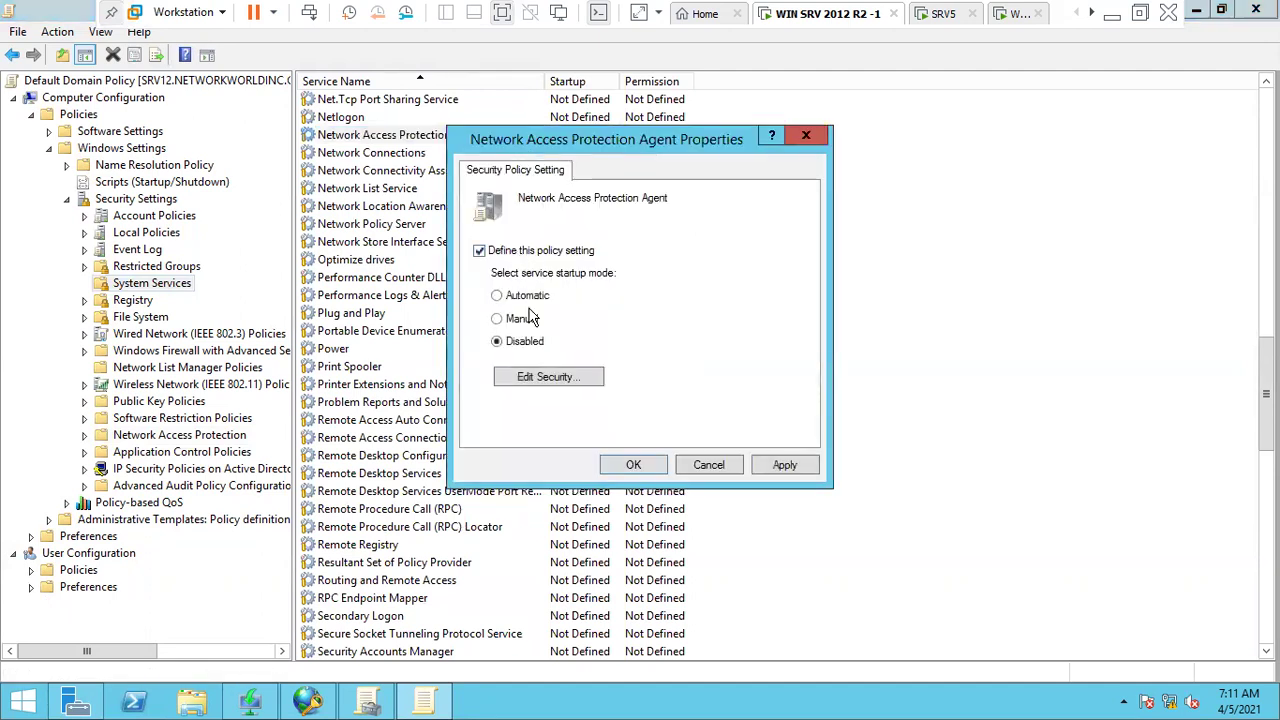
pyautogui.click(782, 466)
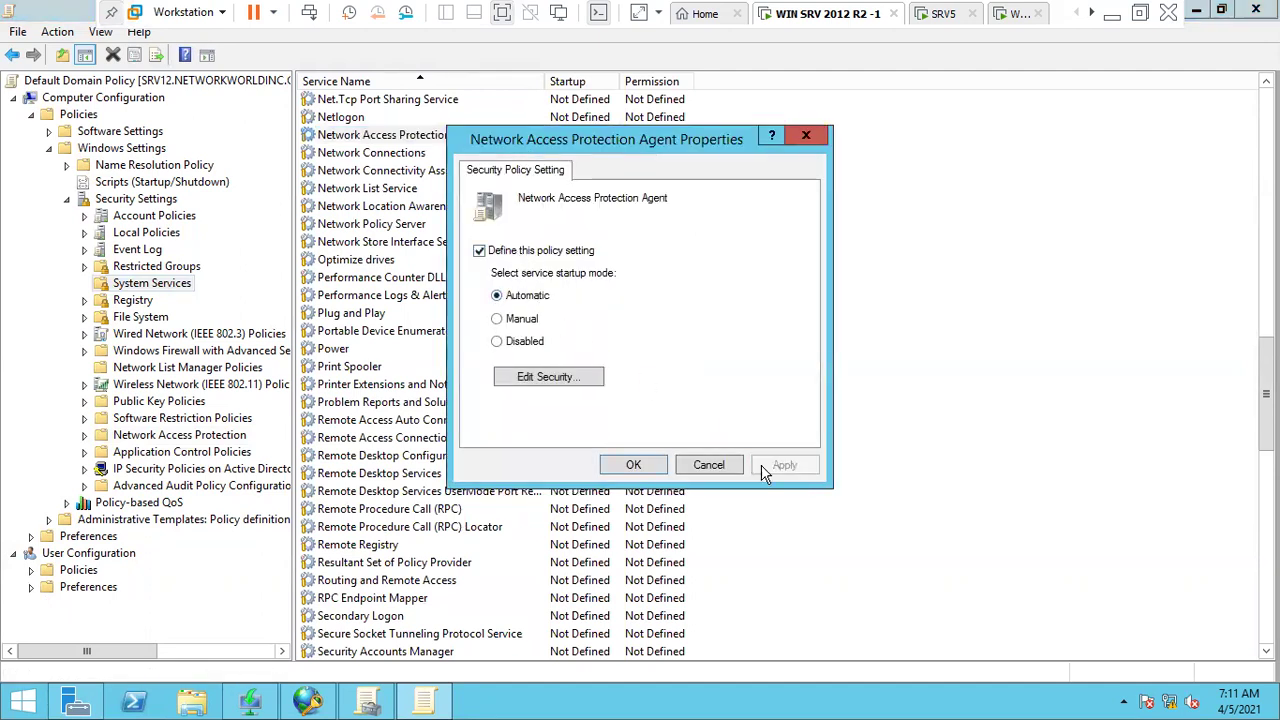
pyautogui.click(650, 468)
# - Reopen the agent's properties to confirm Automatic startup, then collapse Windows Settings
pyautogui.rightClick(483, 142)
pyautogui.click(512, 148)
pyautogui.click(635, 464)
pyautogui.click(148, 285)
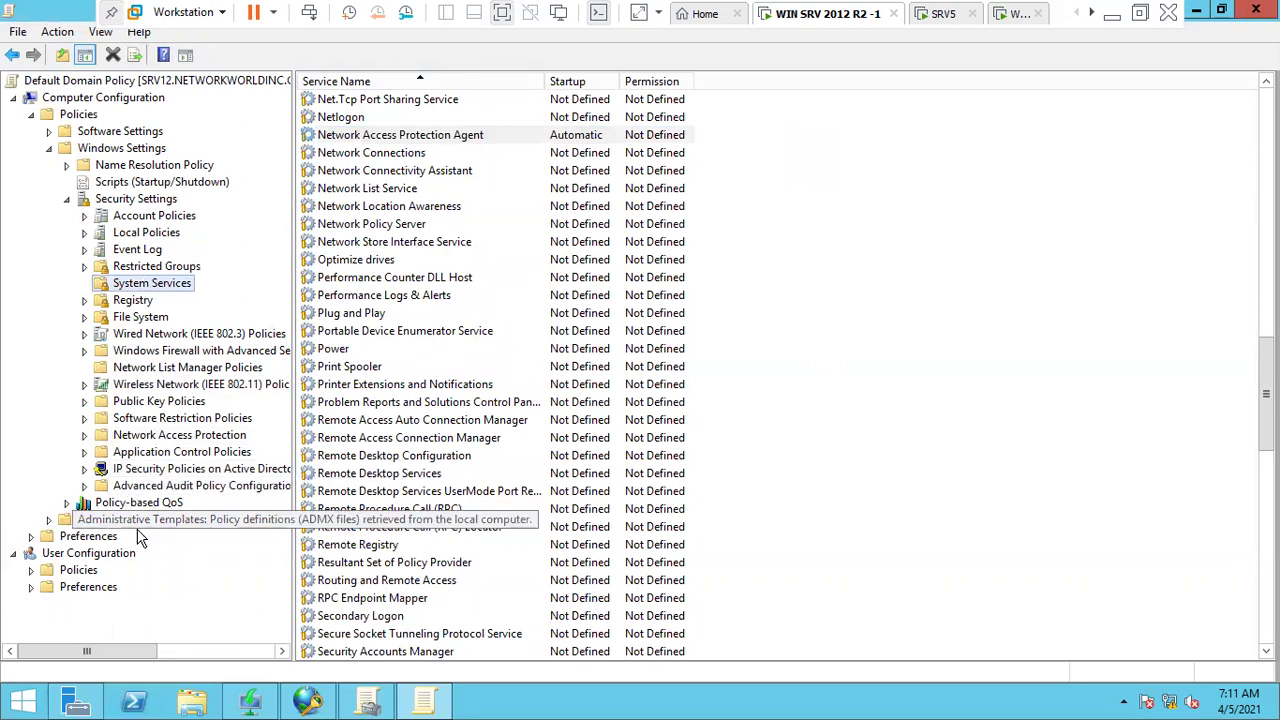
pyautogui.click(50, 149)
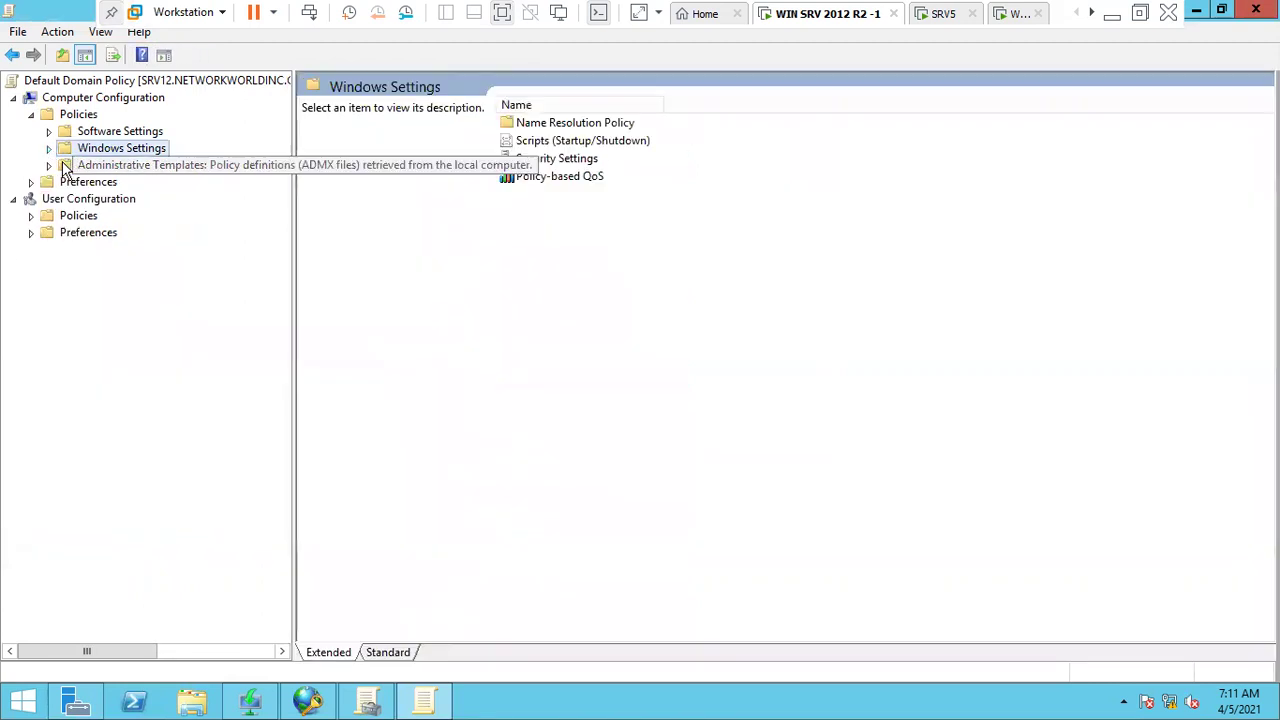
# - Browse Administrative Templates > Windows Components to the Security Center folder
pyautogui.click(50, 165)
pyautogui.click(140, 285)
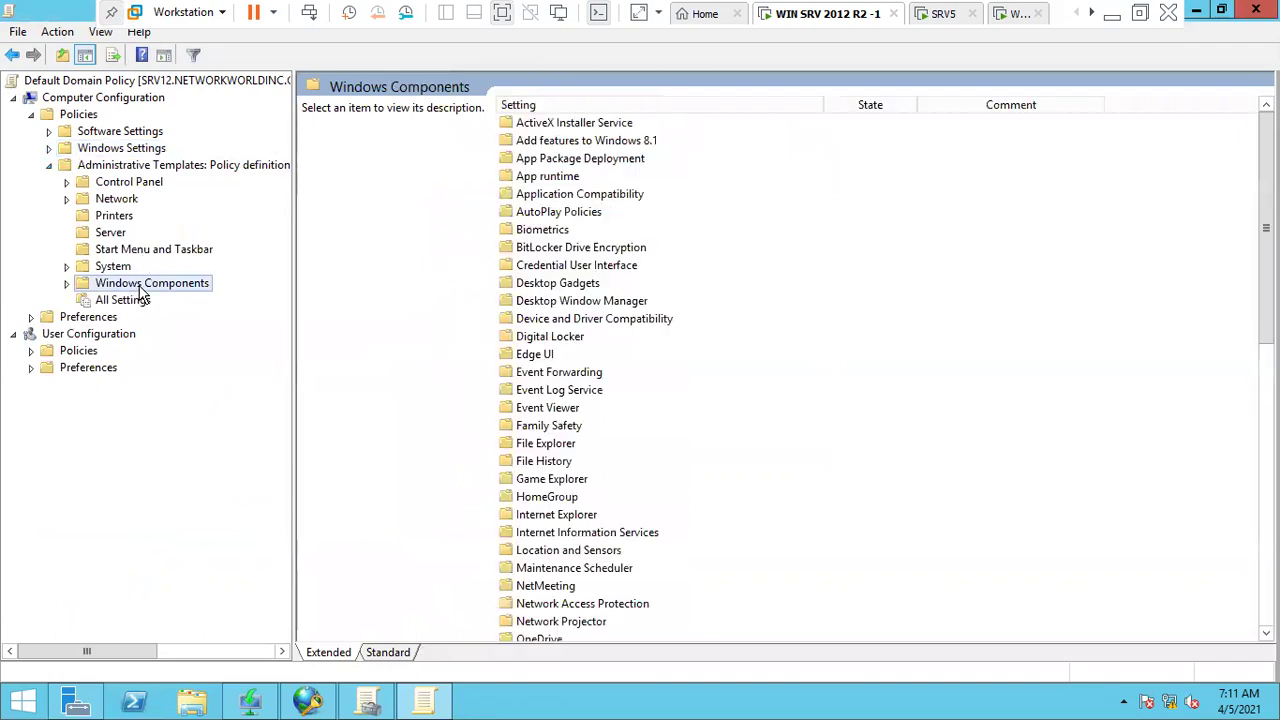
pyautogui.click(563, 375)
pyautogui.scroll(-10, 560, 390)
pyautogui.scroll(-2, 557, 405)
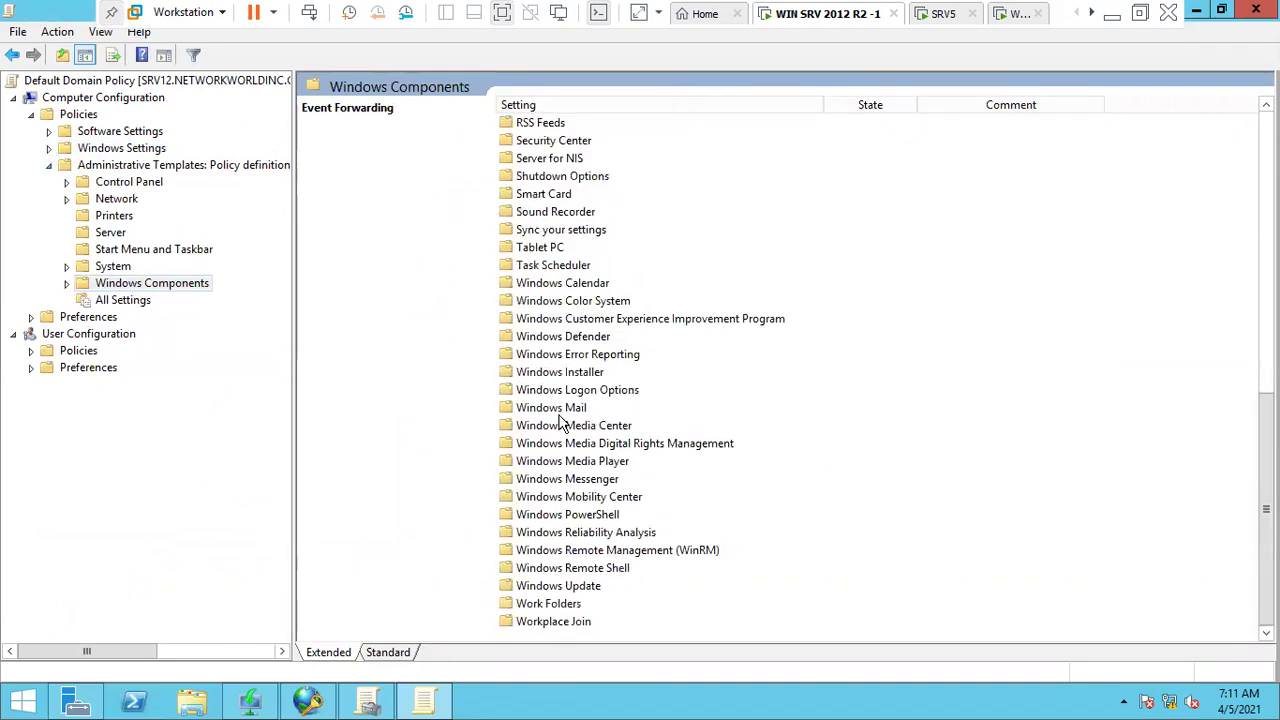
pyautogui.click(610, 497)
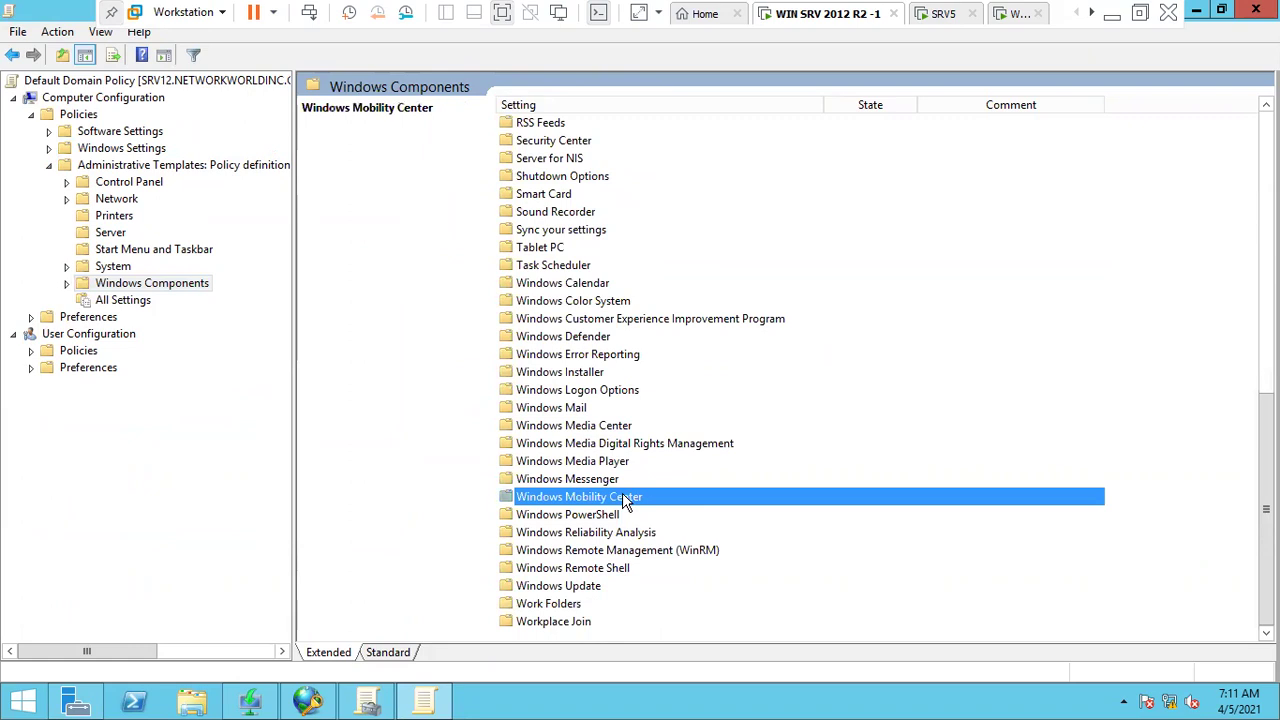
pyautogui.click(620, 428)
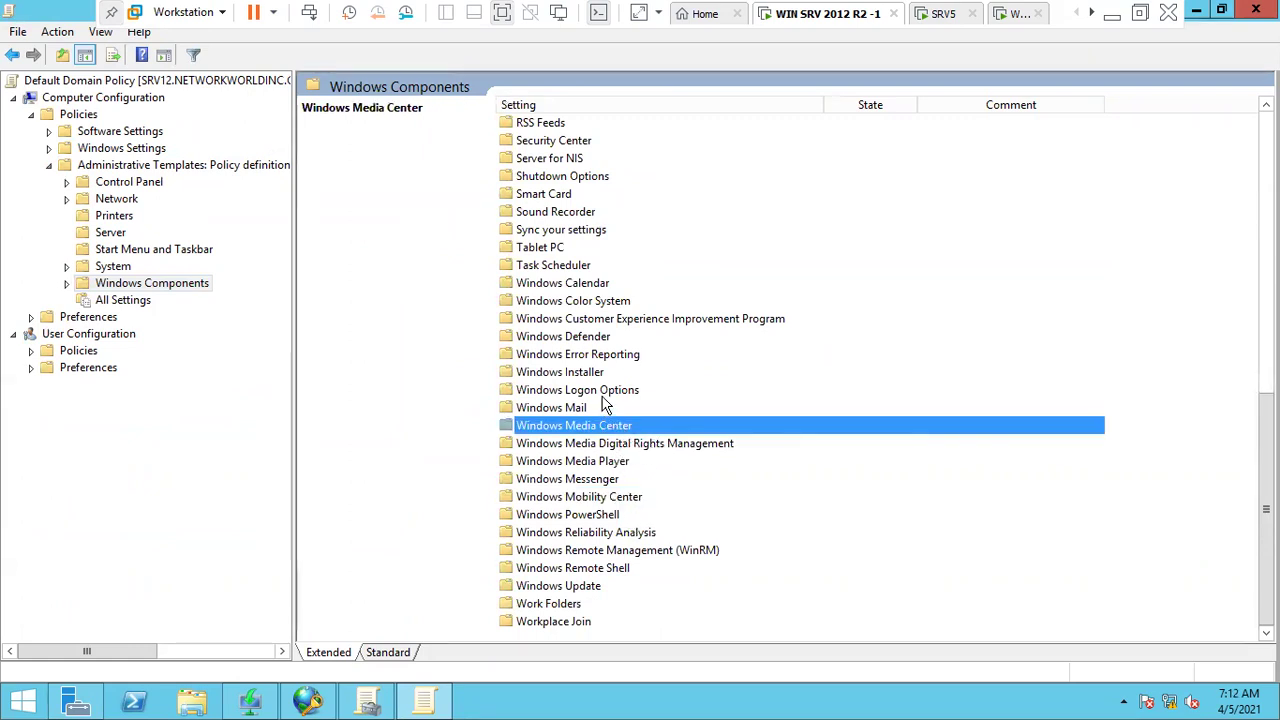
pyautogui.doubleClick(198, 285)
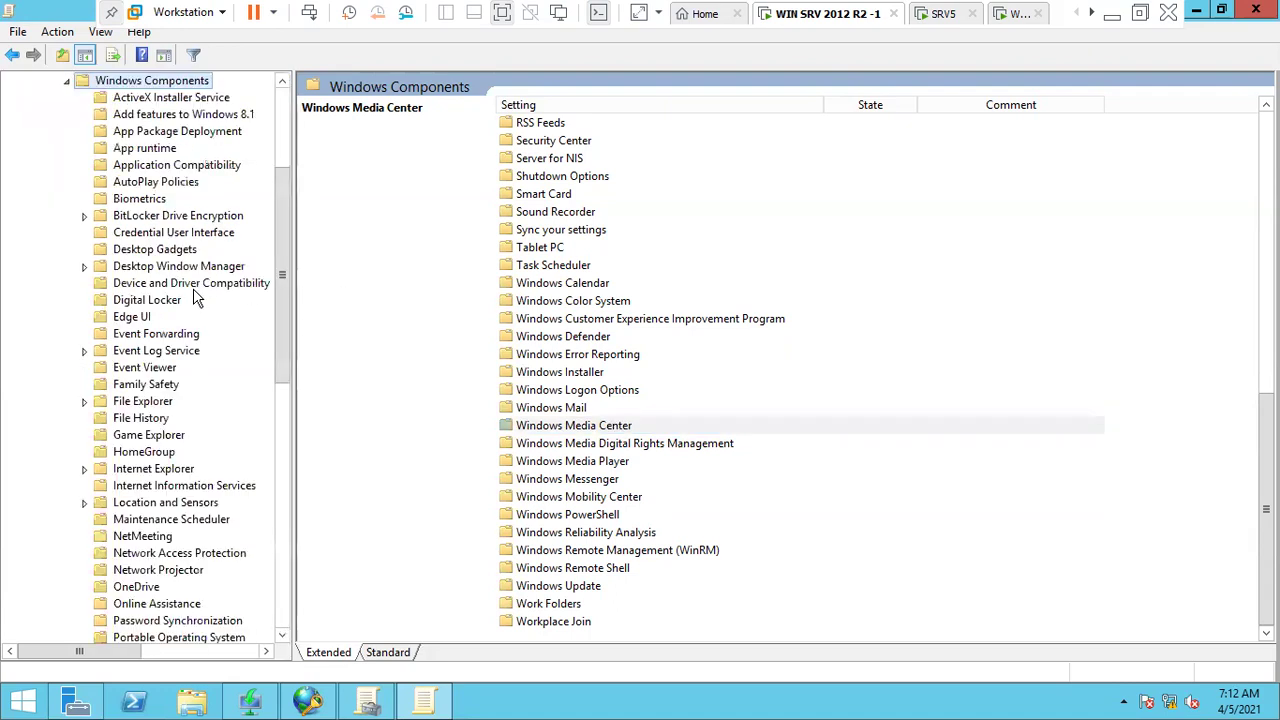
pyautogui.scroll(-8, 168, 420)
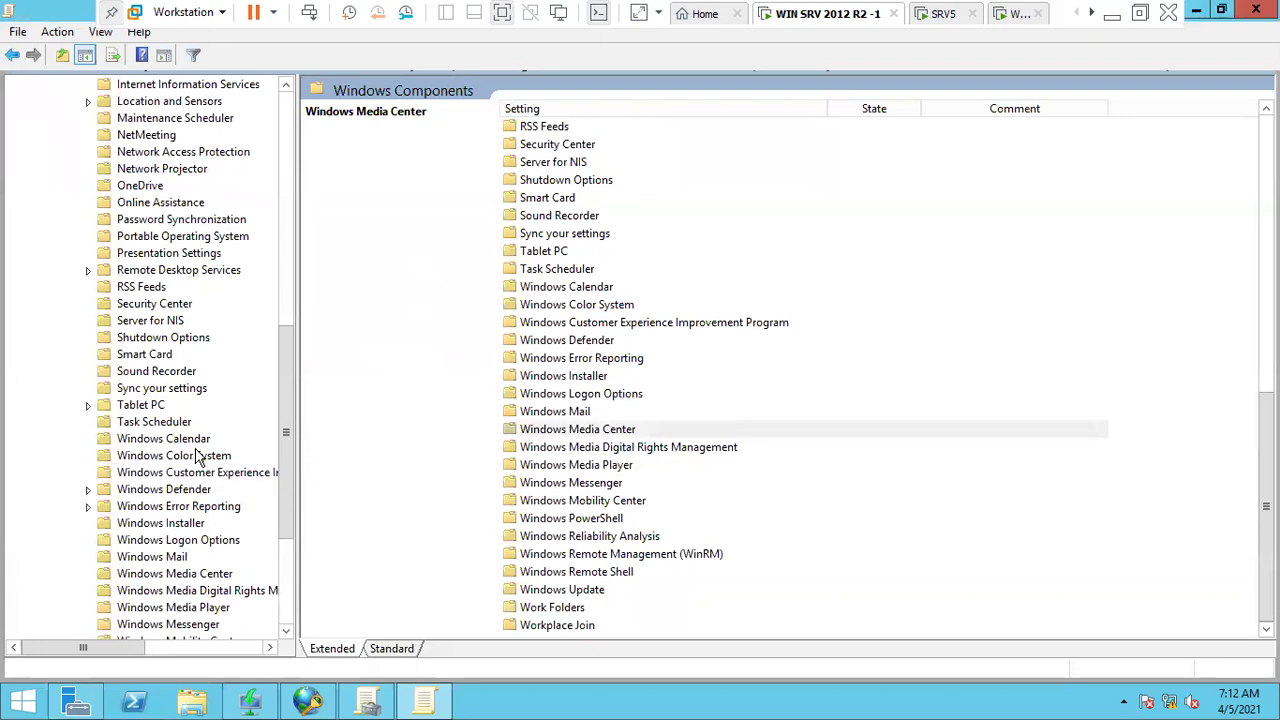
pyautogui.scroll(-3, 176, 428)
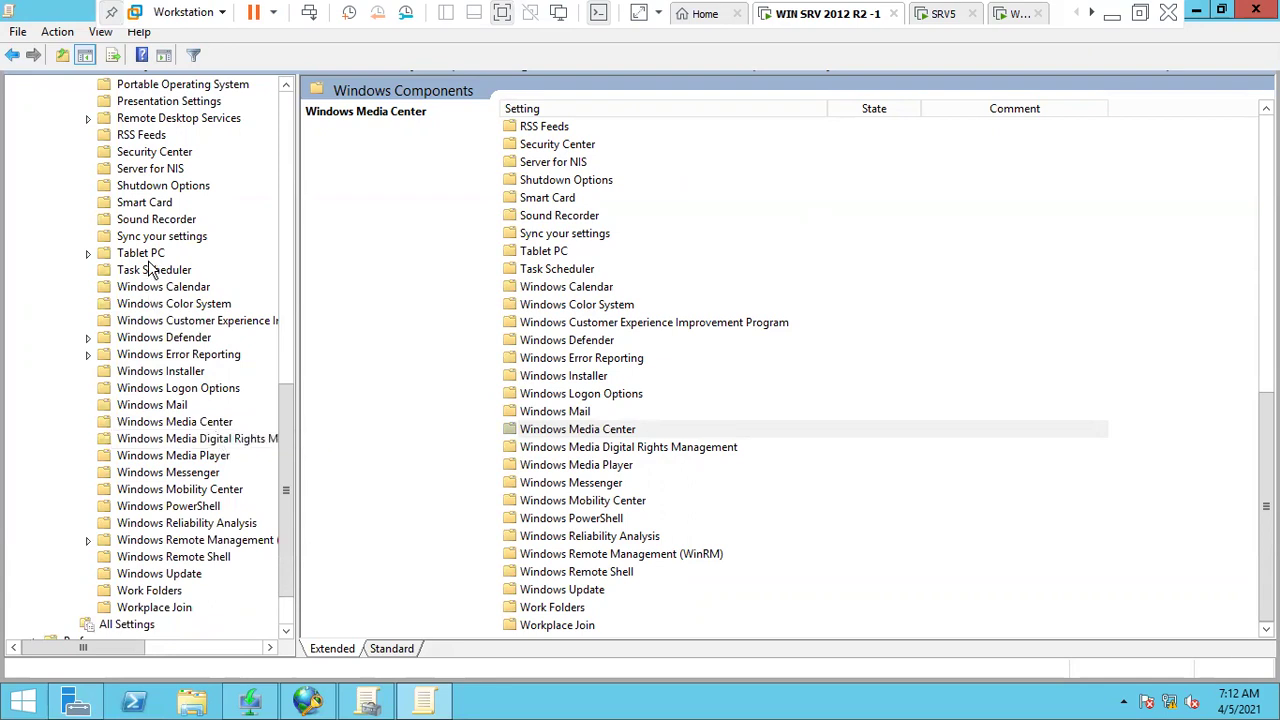
pyautogui.click(162, 153)
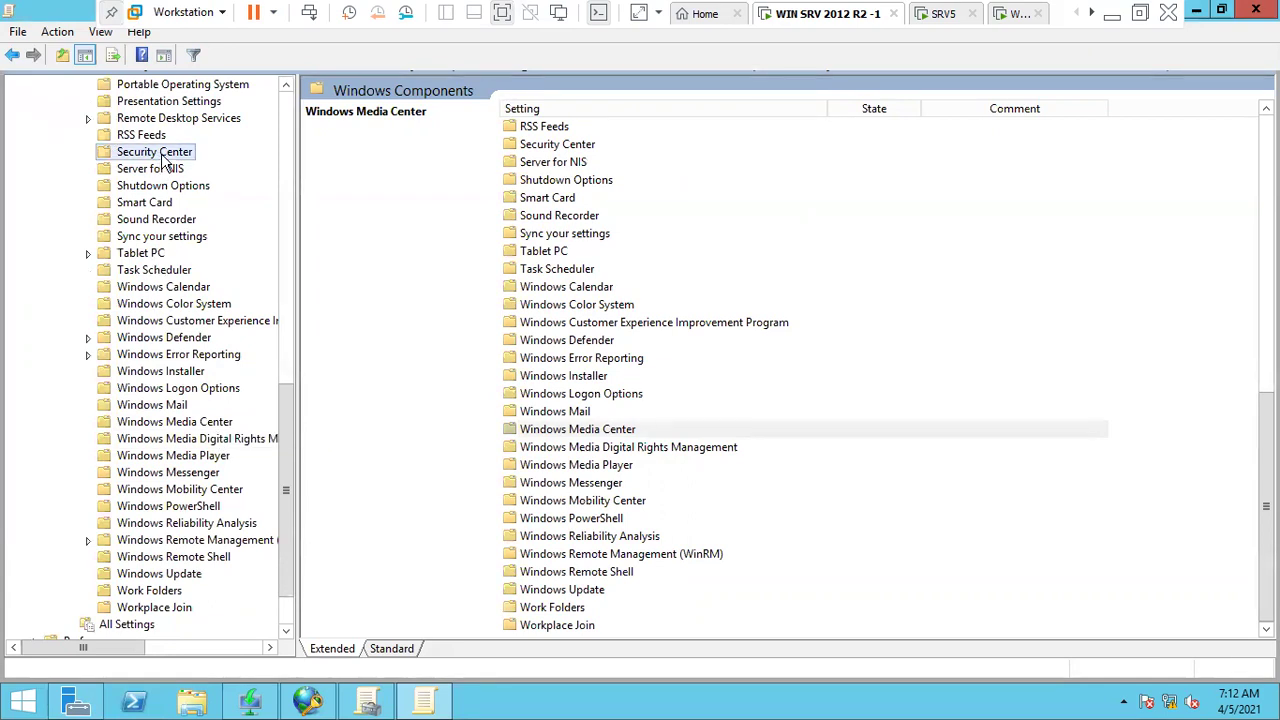
# - Set Turn on Security Center (Domain PCs only) to Enabled and apply it
pyautogui.doubleClick(639, 126)
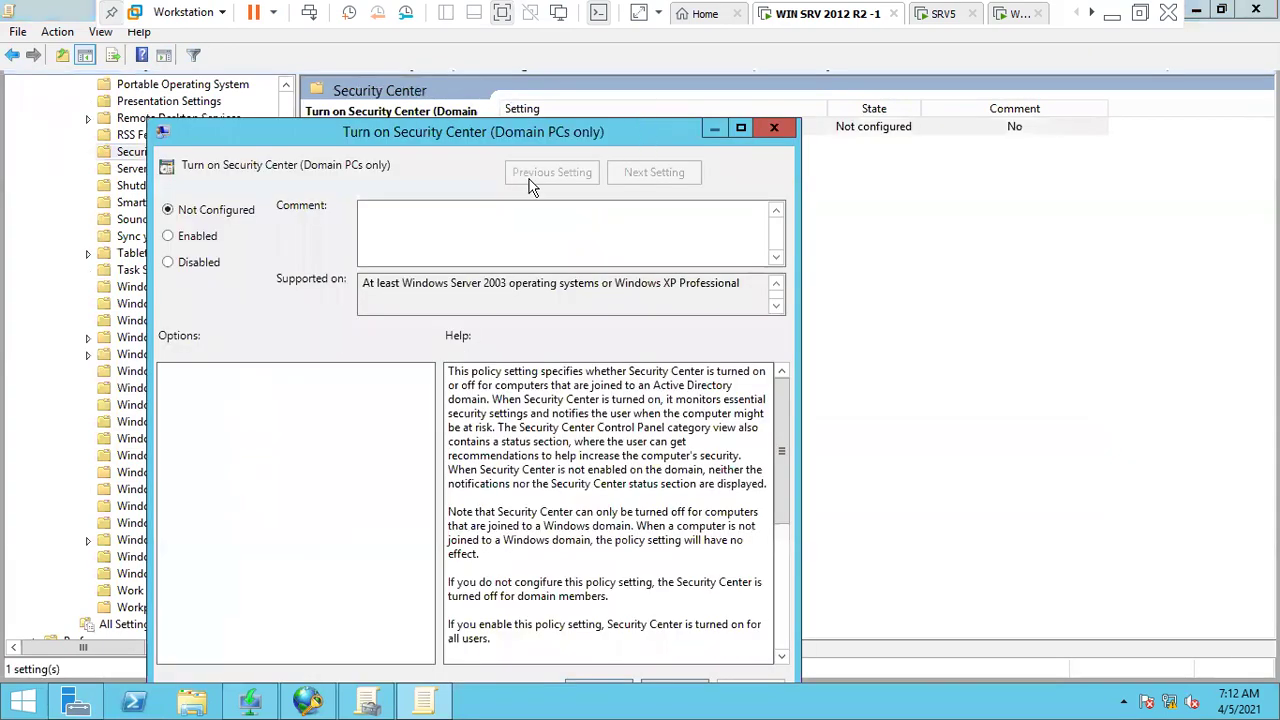
pyautogui.click(745, 127)
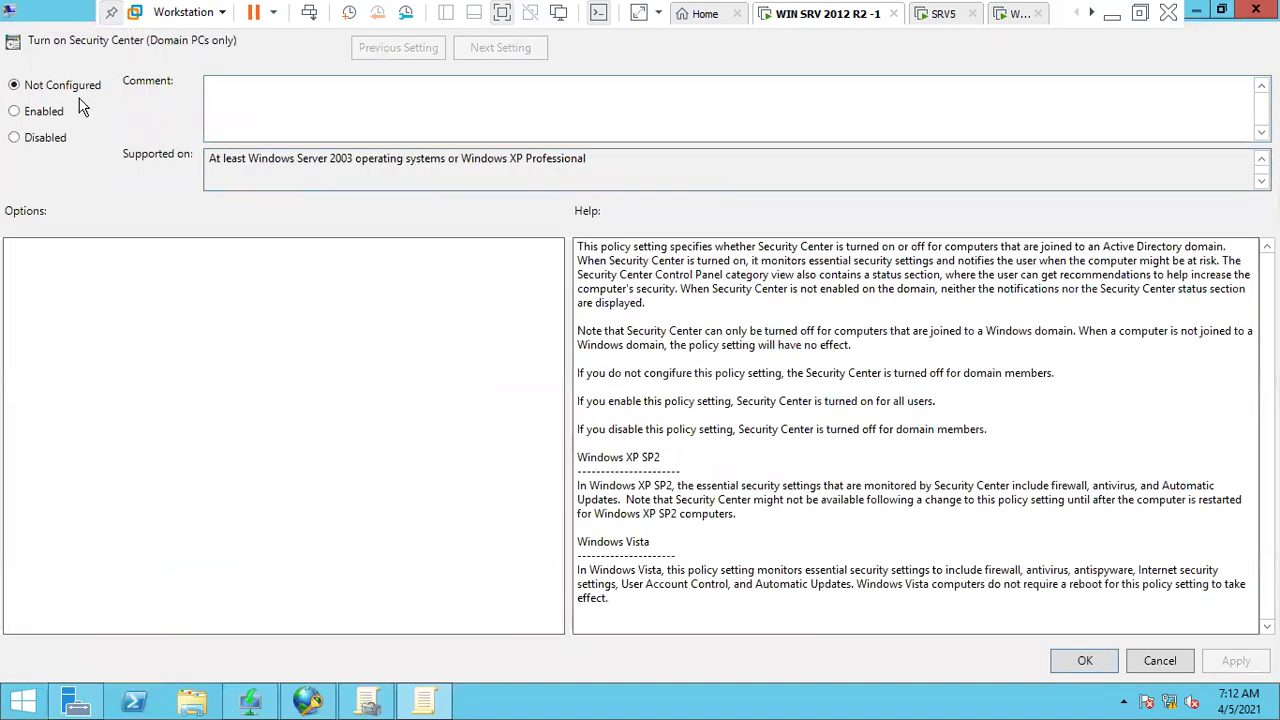
pyautogui.click(46, 111)
pyautogui.click(1245, 660)
pyautogui.click(1092, 664)
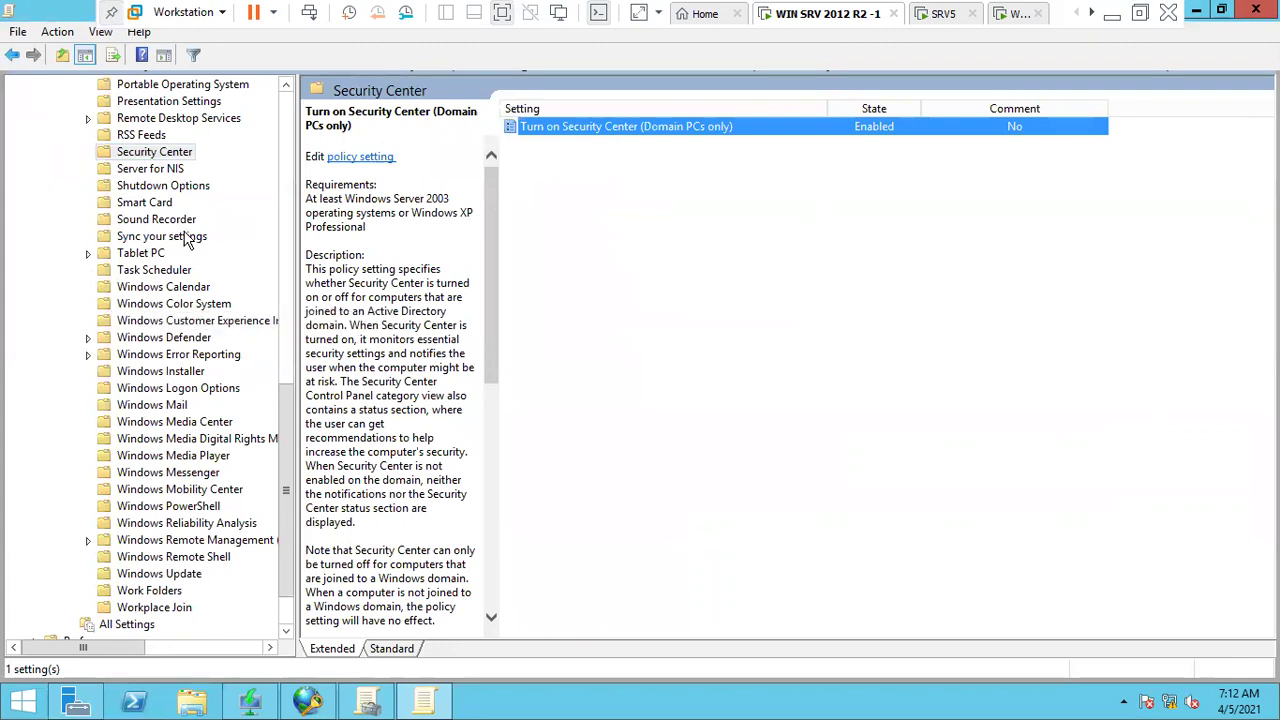
pyautogui.moveTo(287, 400); pyautogui.dragTo(266, 225)
pyautogui.scroll(6, 180, 218)
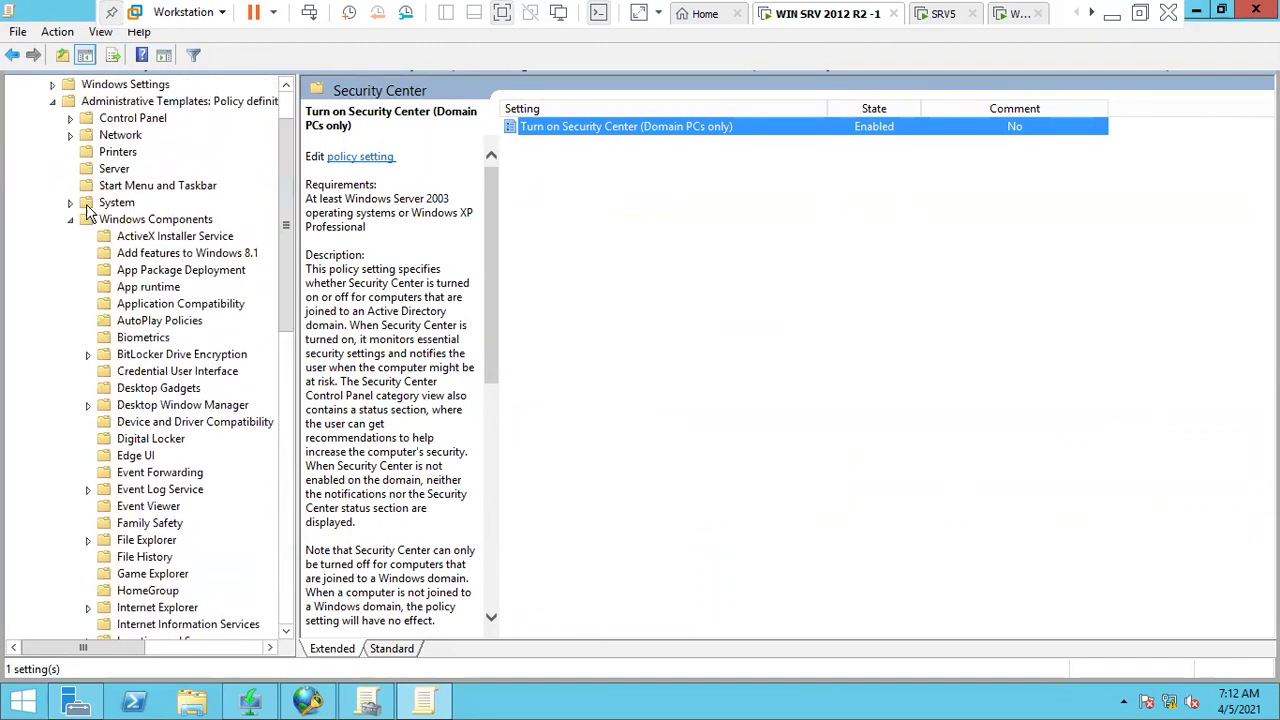
pyautogui.click(73, 219)
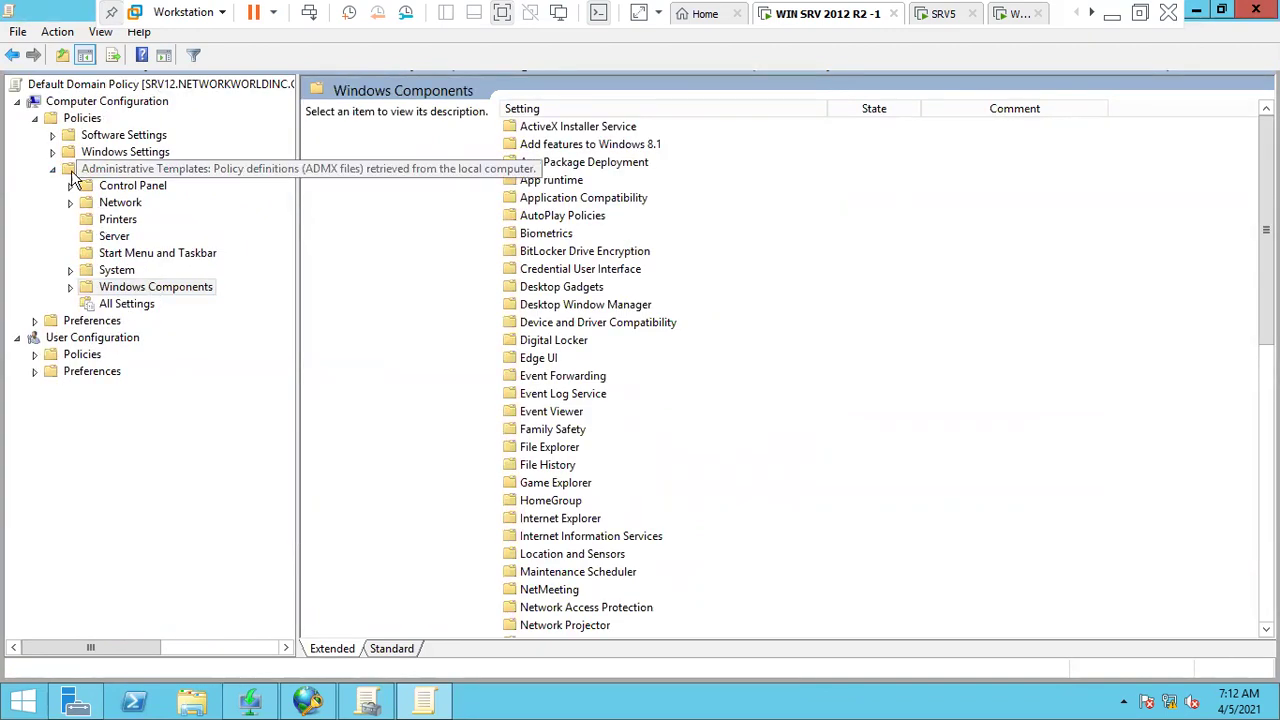
# - Recheck that the DHCP Quarantine Enforcement Client shows Enabled, then close the policy editor
pyautogui.click(54, 168)
pyautogui.click(52, 152)
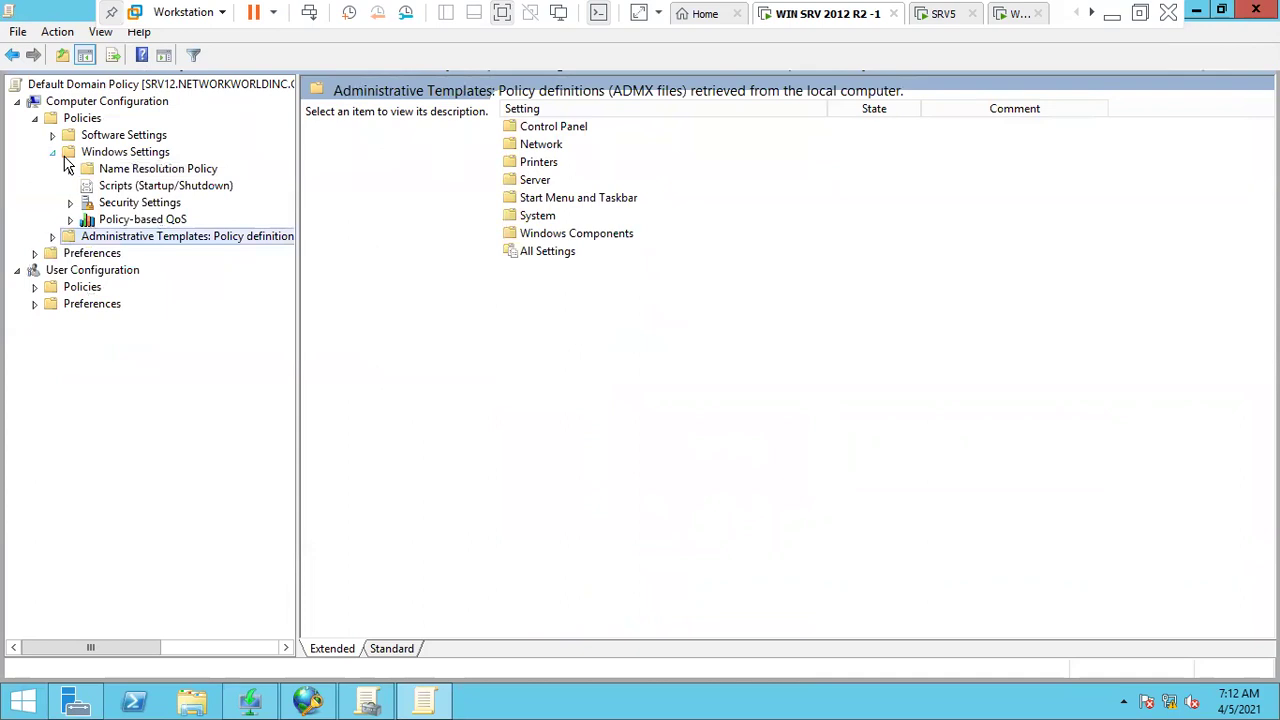
pyautogui.doubleClick(135, 203)
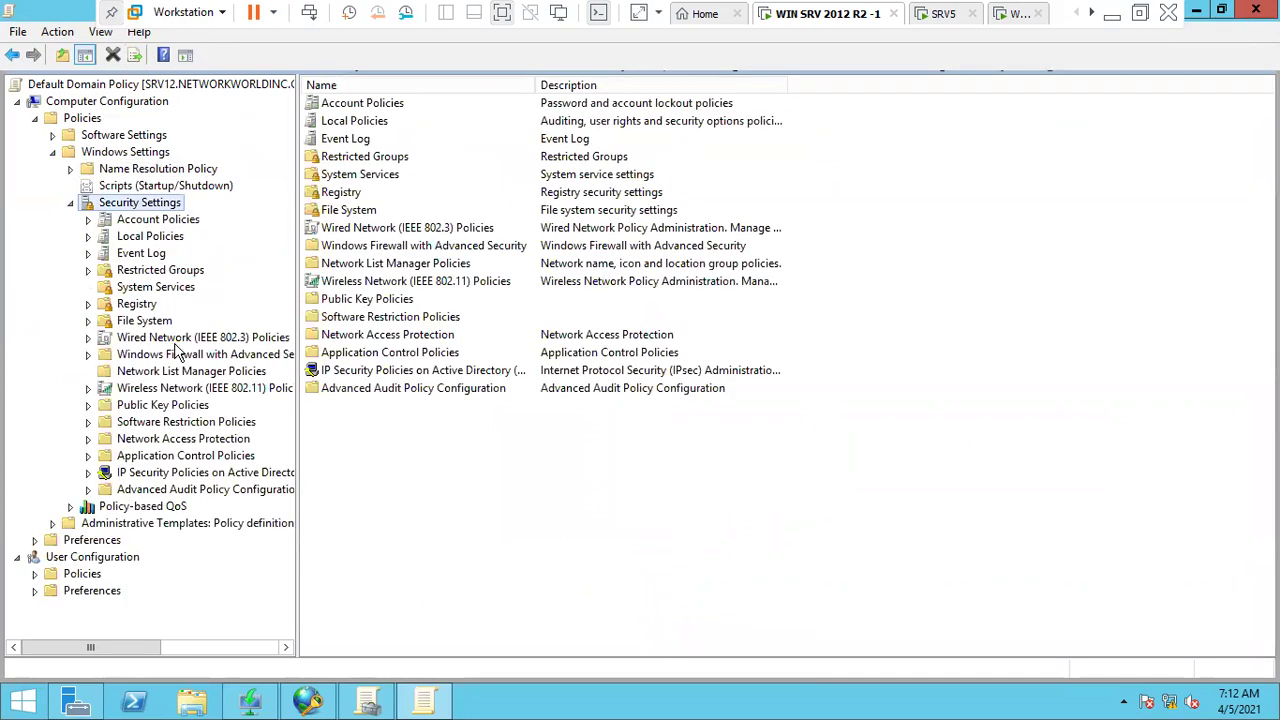
pyautogui.click(155, 287)
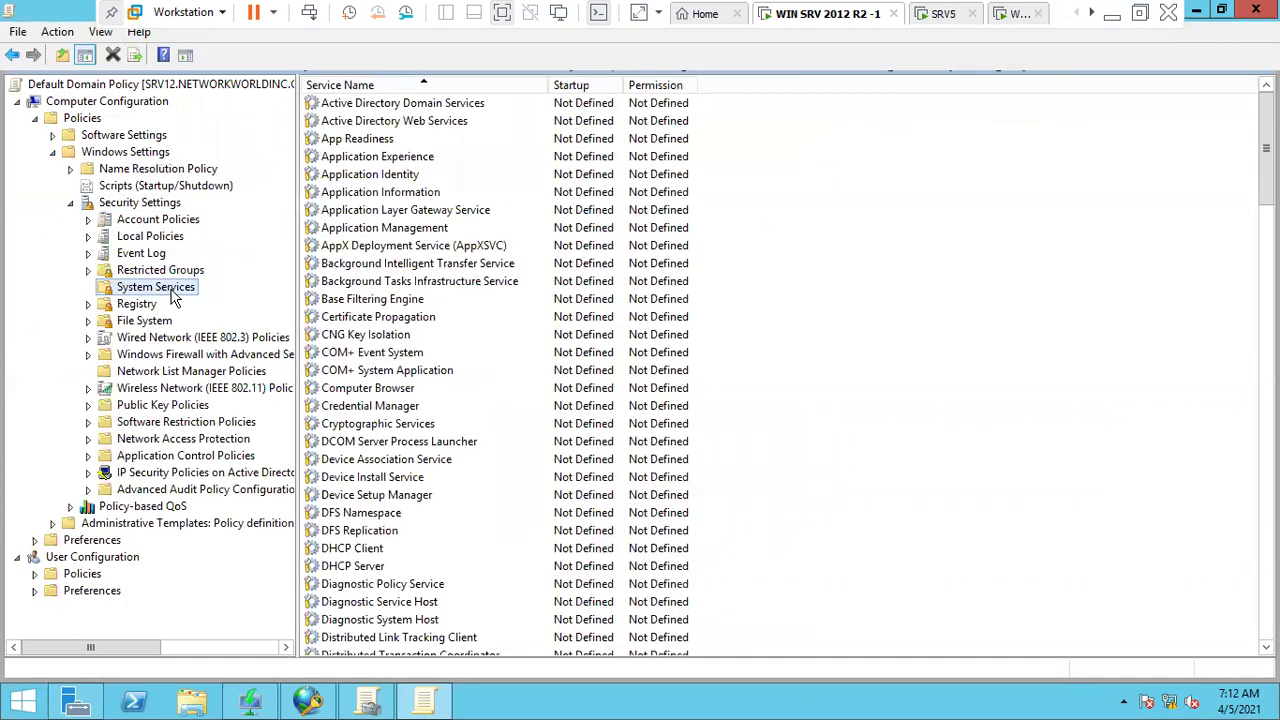
pyautogui.click(352, 371)
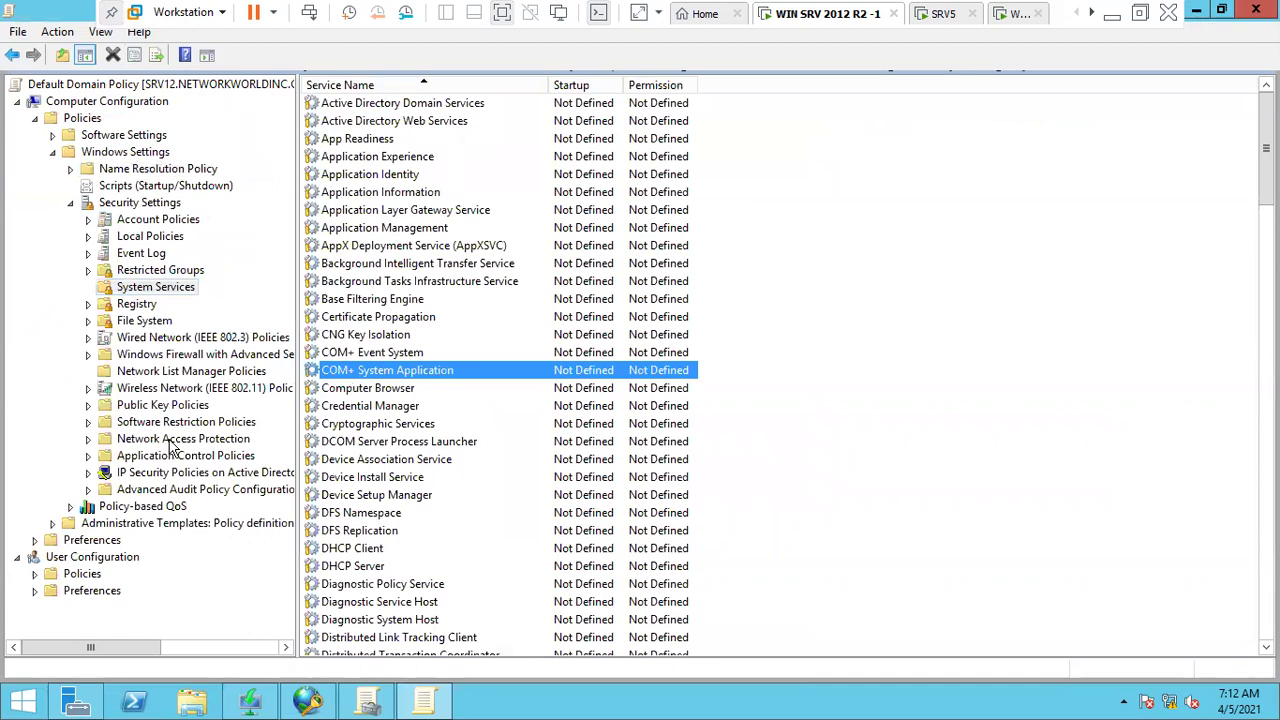
pyautogui.doubleClick(171, 443)
pyautogui.doubleClick(186, 458)
pyautogui.click(195, 472)
pyautogui.click(425, 104)
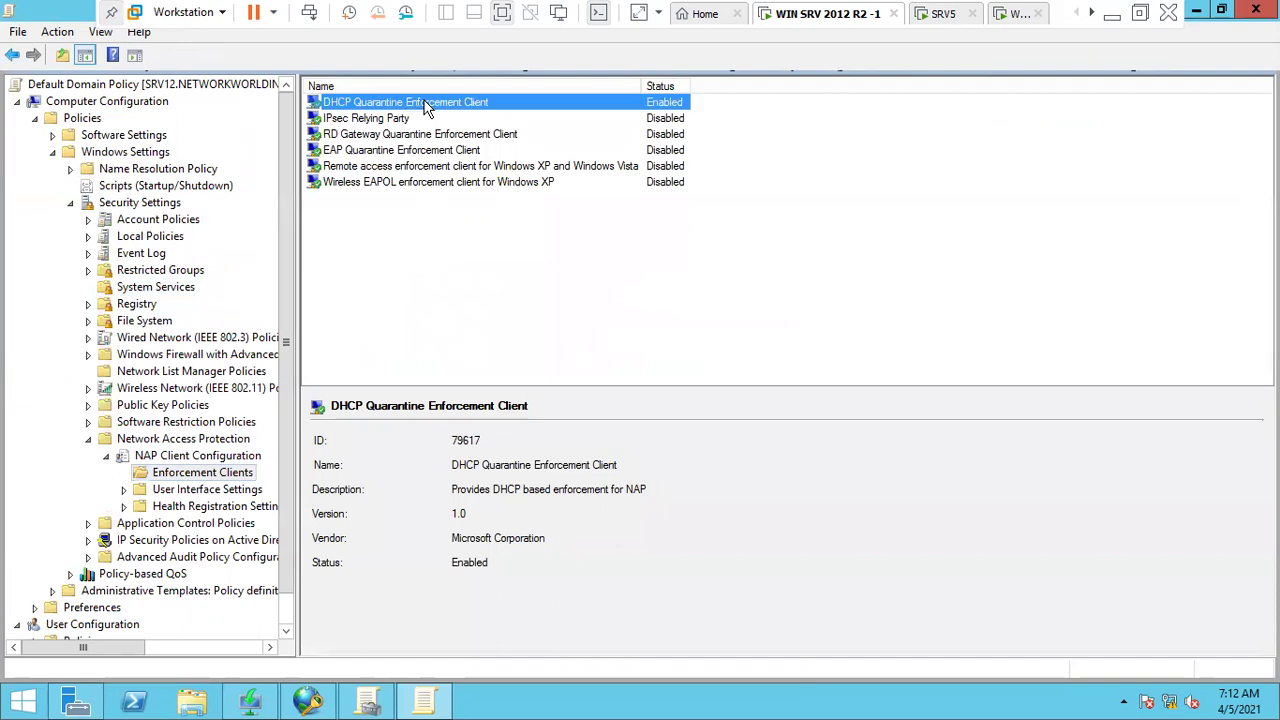
pyautogui.click(54, 152)
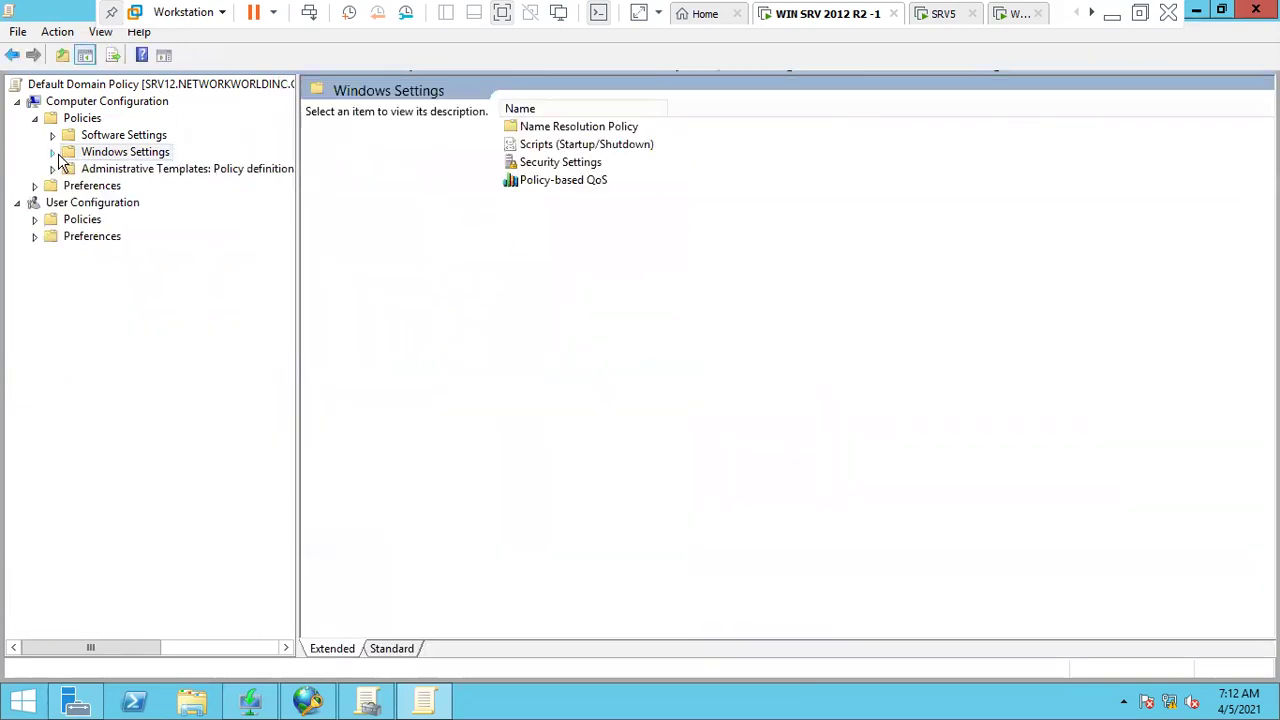
pyautogui.click(1255, 10)
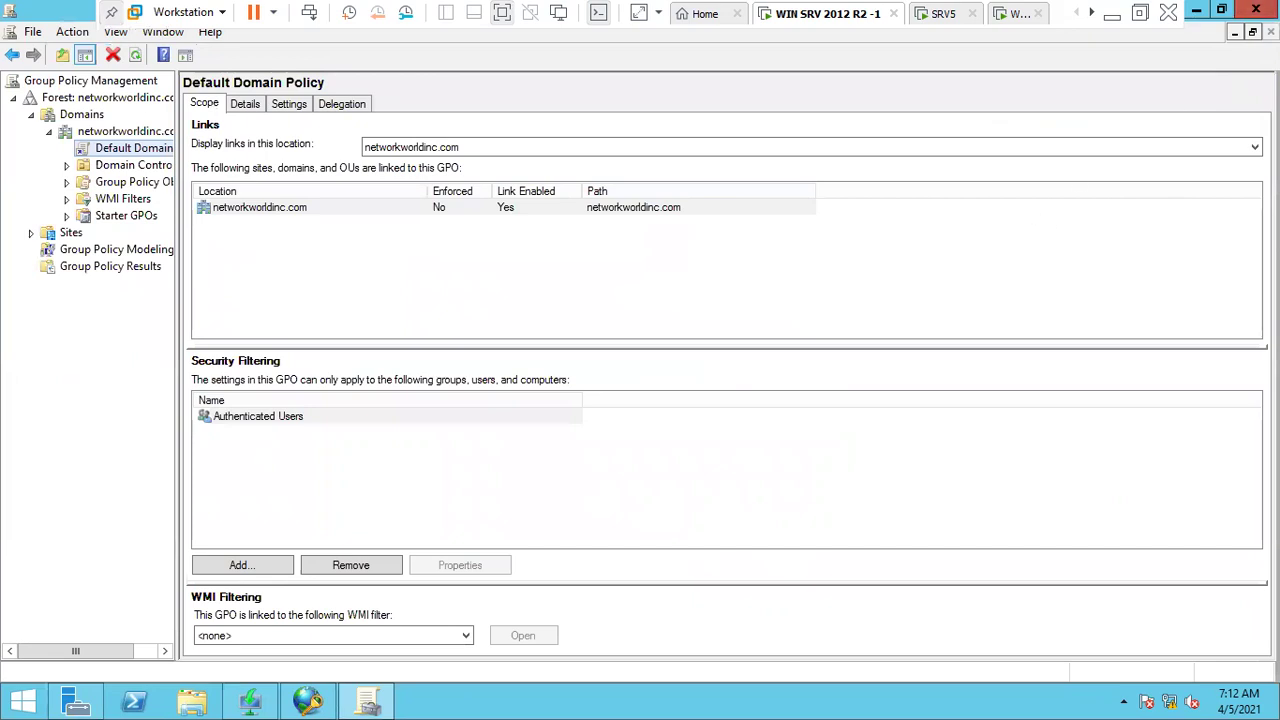
# - Close Group Policy Management and open the DHCP console with srv12's IPv4 node expanded
pyautogui.click(1255, 10)
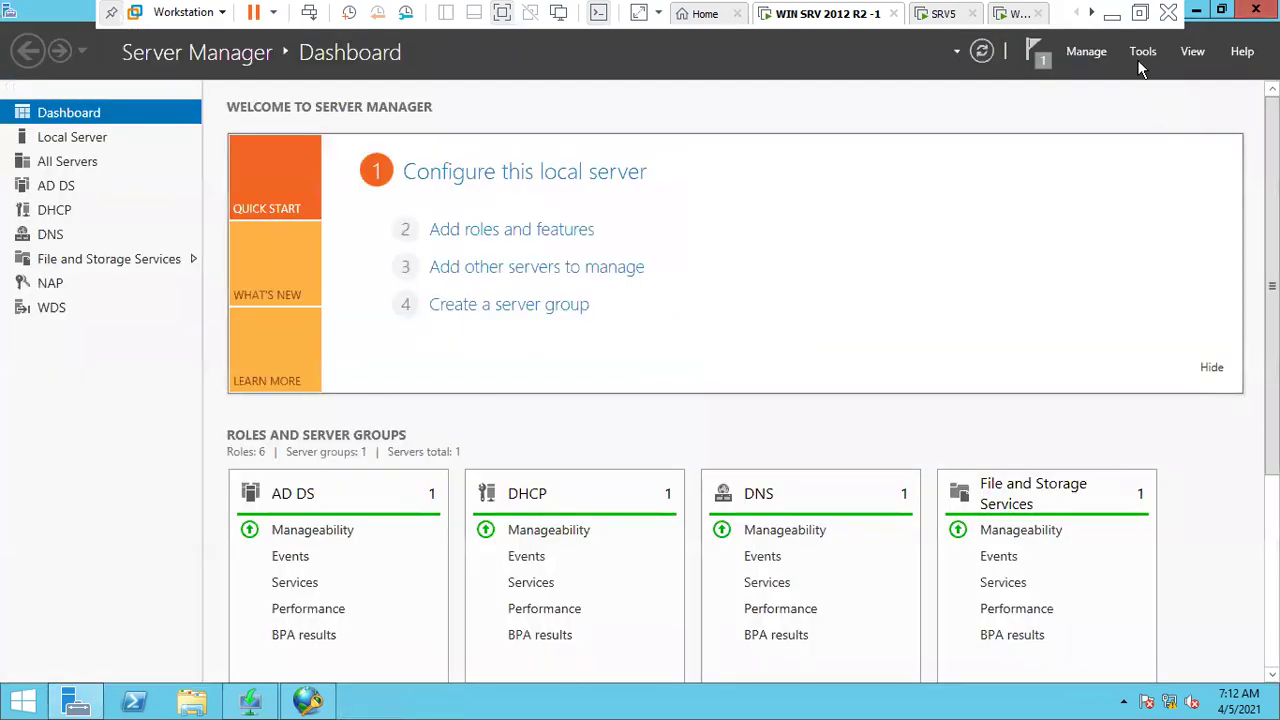
pyautogui.click(1137, 59)
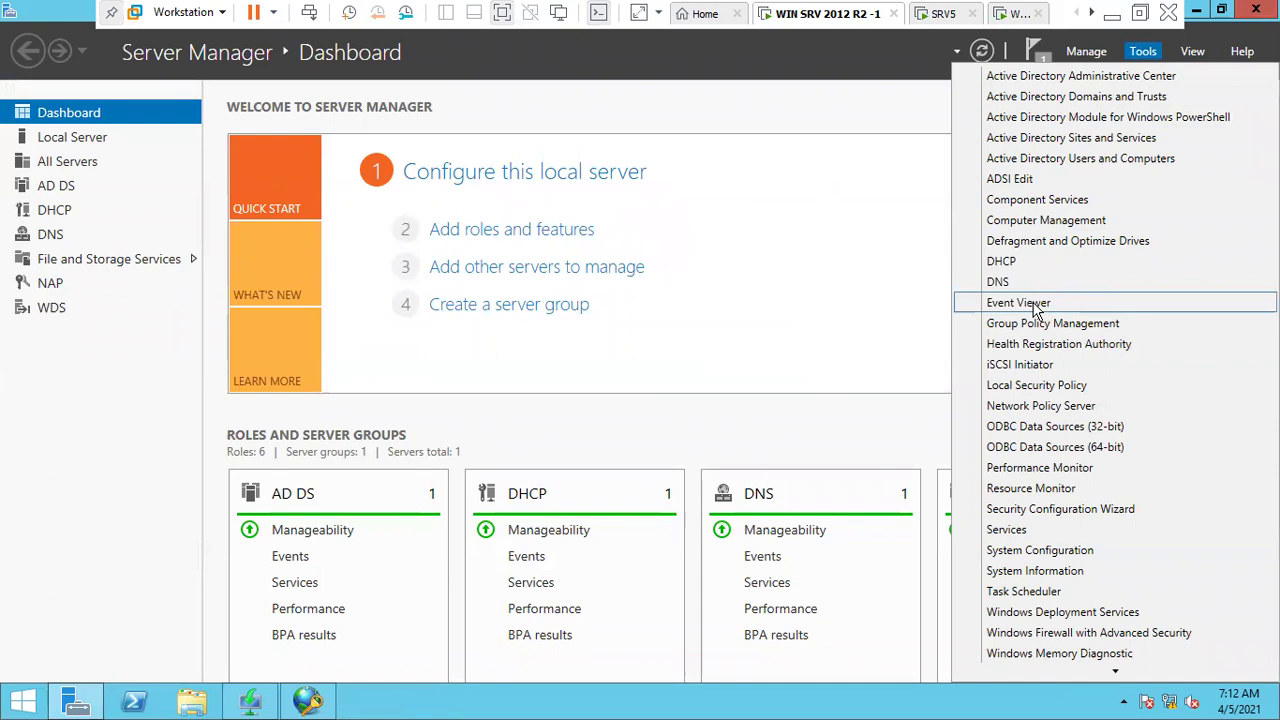
pyautogui.click(1005, 261)
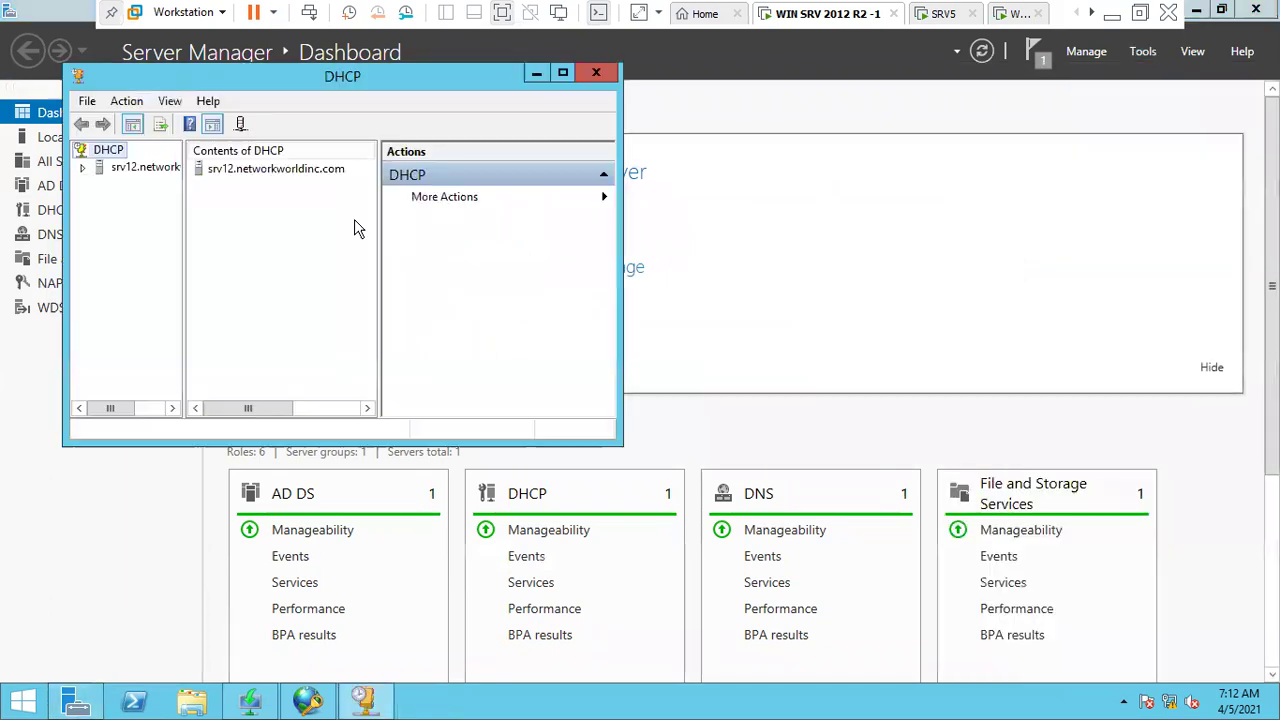
pyautogui.click(138, 168)
pyautogui.click(562, 72)
pyautogui.doubleClick(80, 98)
pyautogui.moveTo(112, 111); pyautogui.dragTo(258, 140)
pyautogui.click(72, 115)
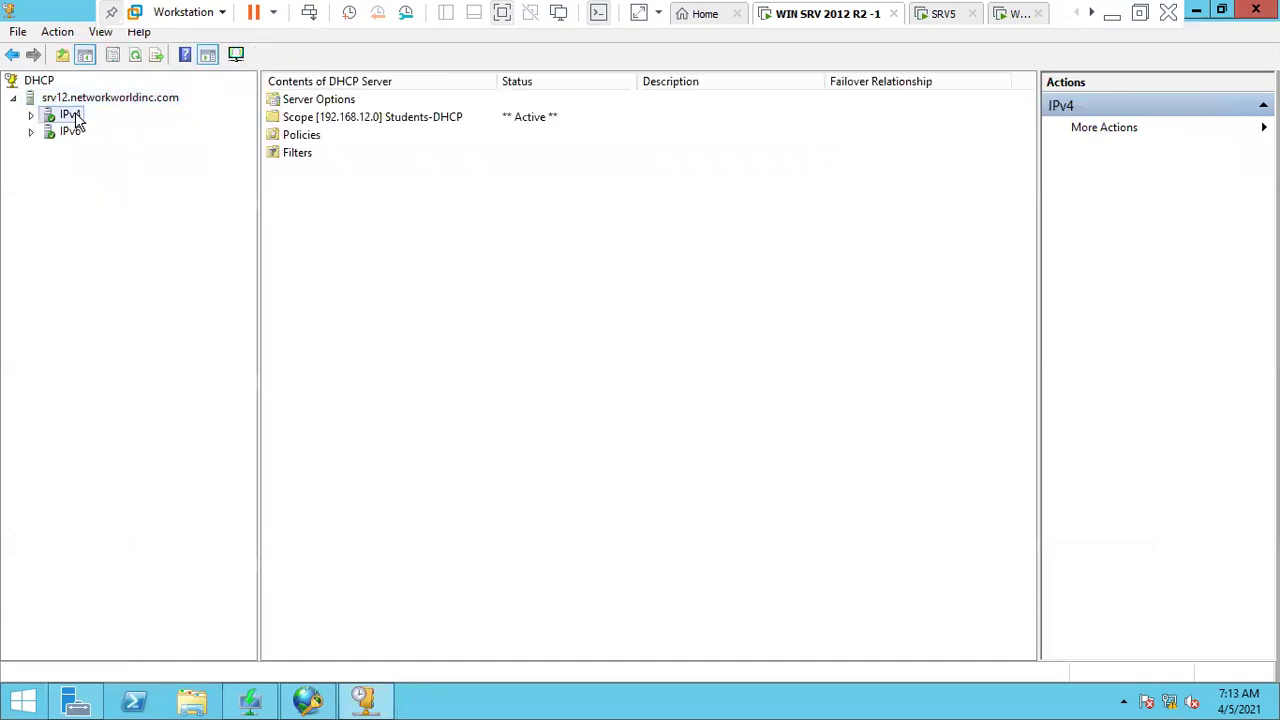
pyautogui.doubleClick(77, 118)
# - In IPv4 properties, enable NAP on all scopes with Restricted Access when NPS is unreachable
pyautogui.rightClick(77, 115)
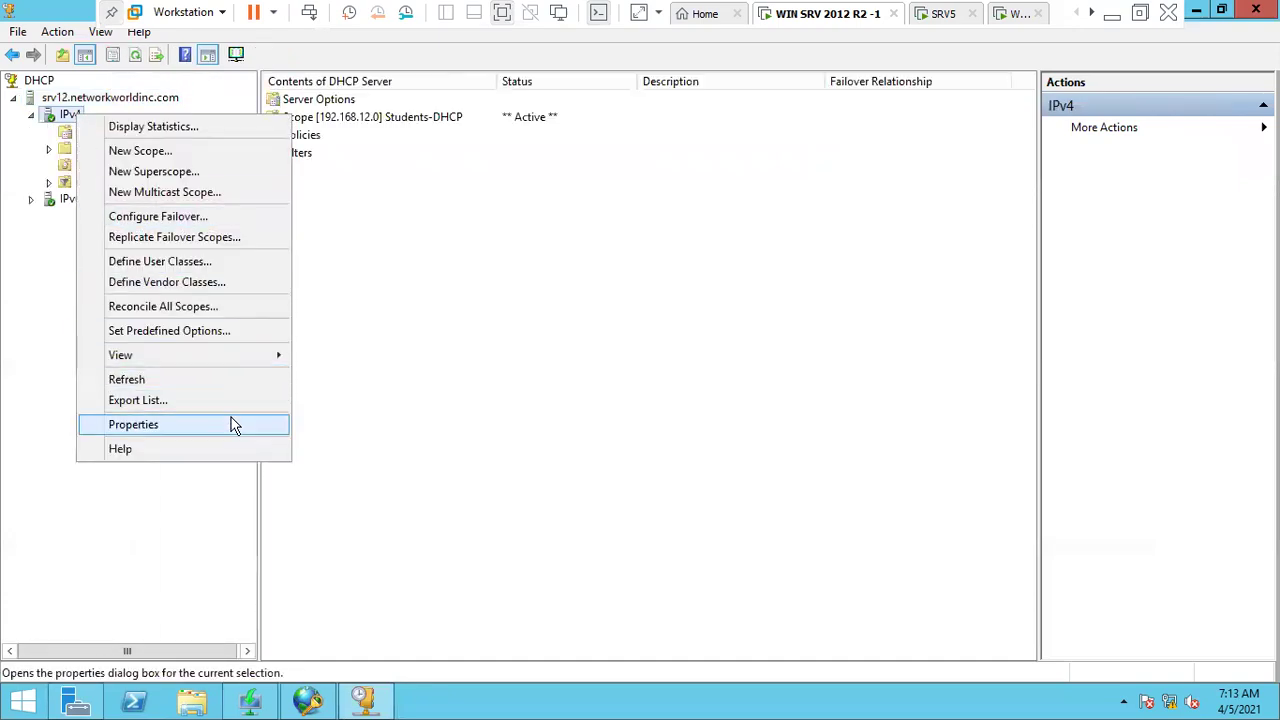
pyautogui.click(133, 424)
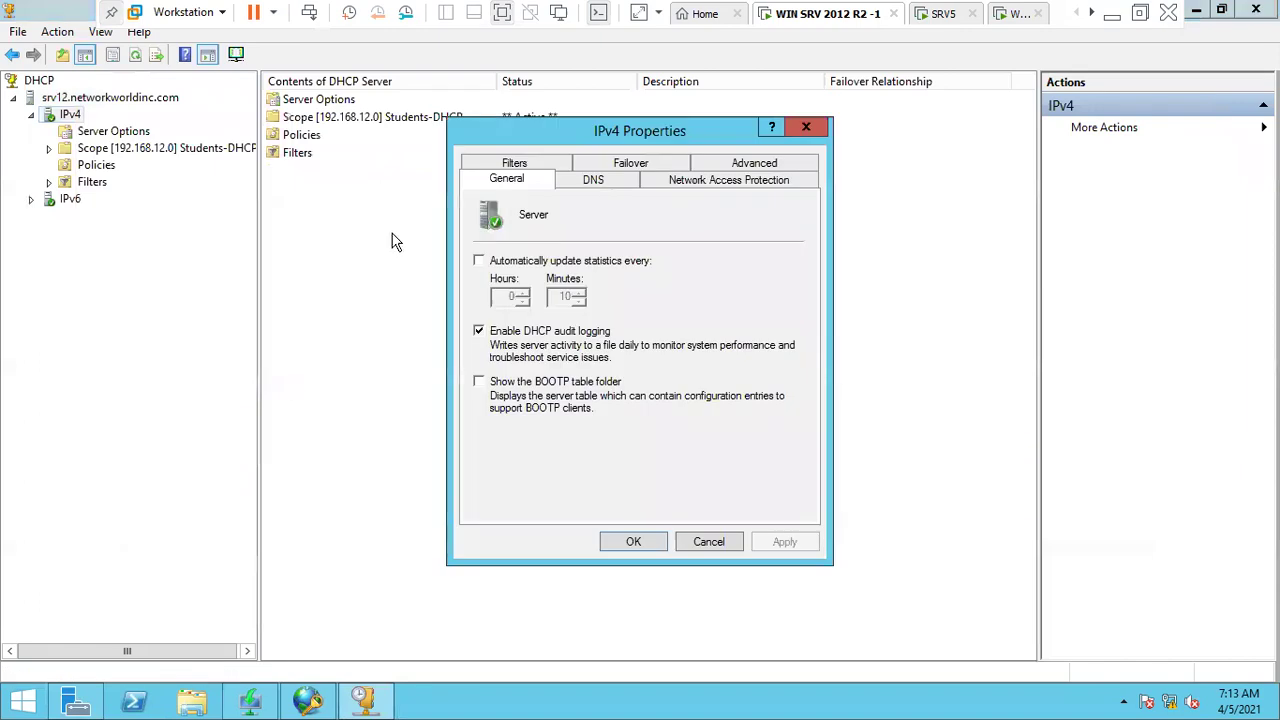
pyautogui.click(790, 182)
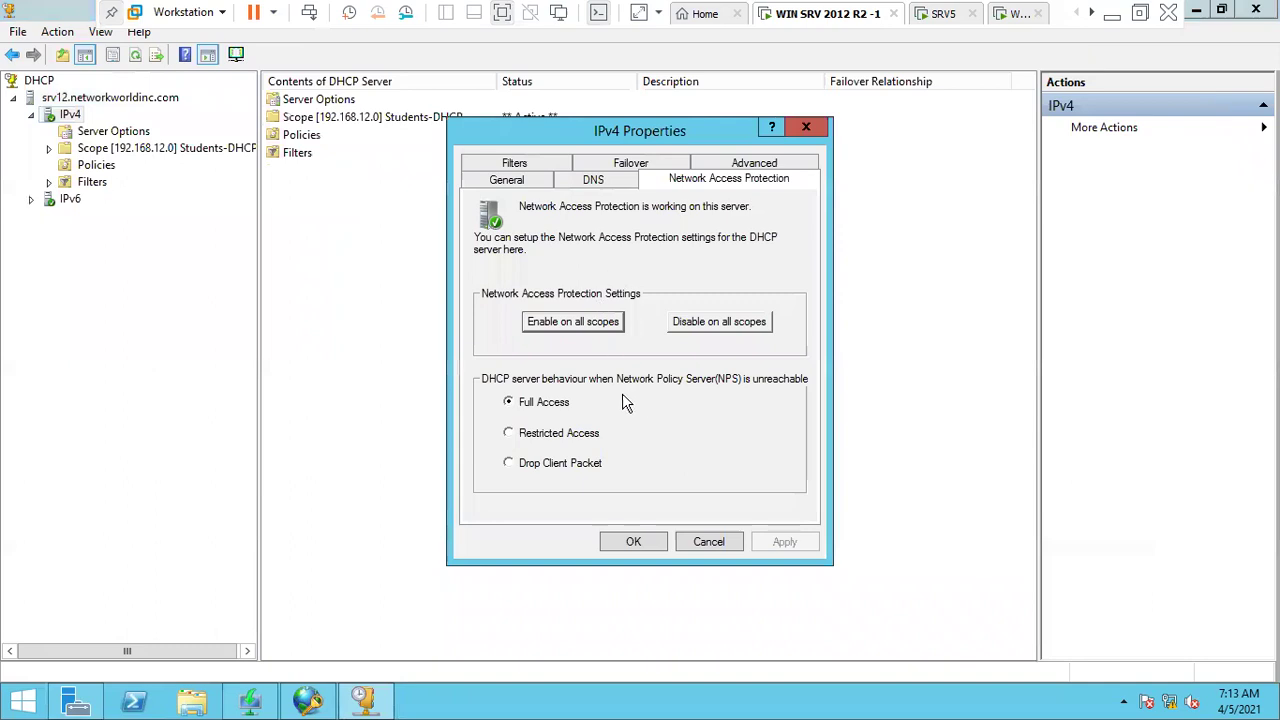
pyautogui.click(587, 438)
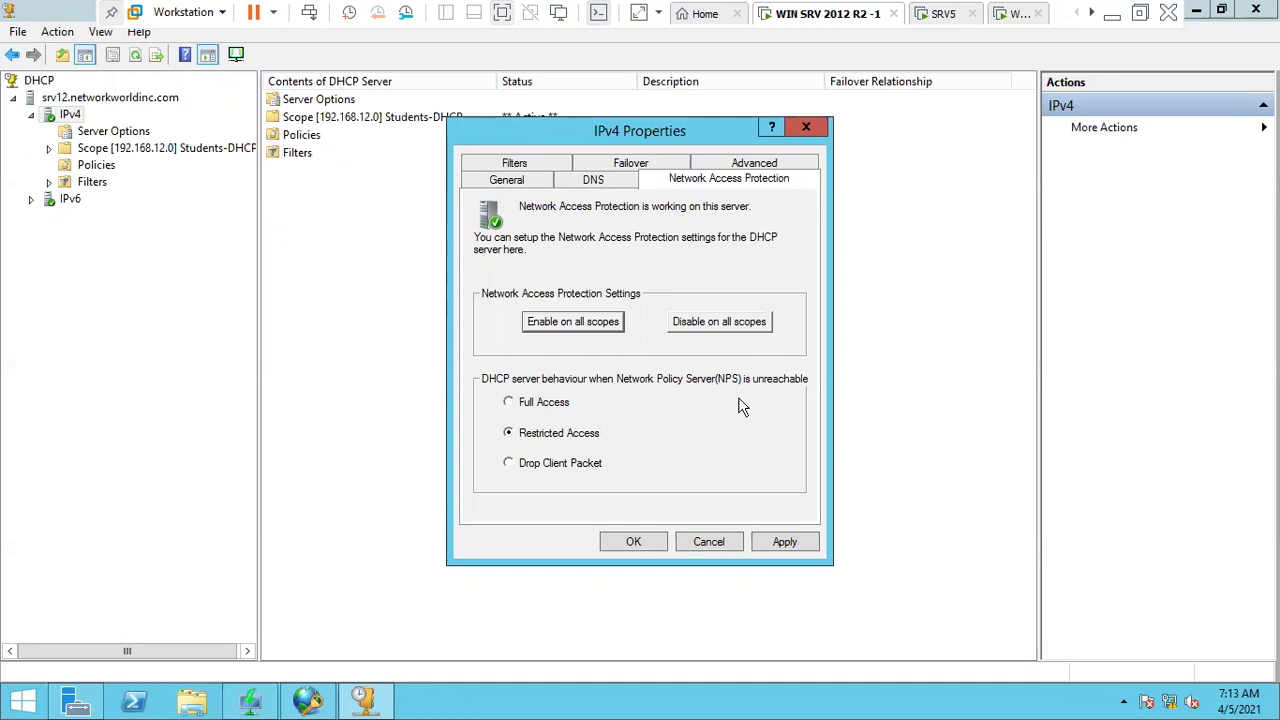
pyautogui.click(600, 330)
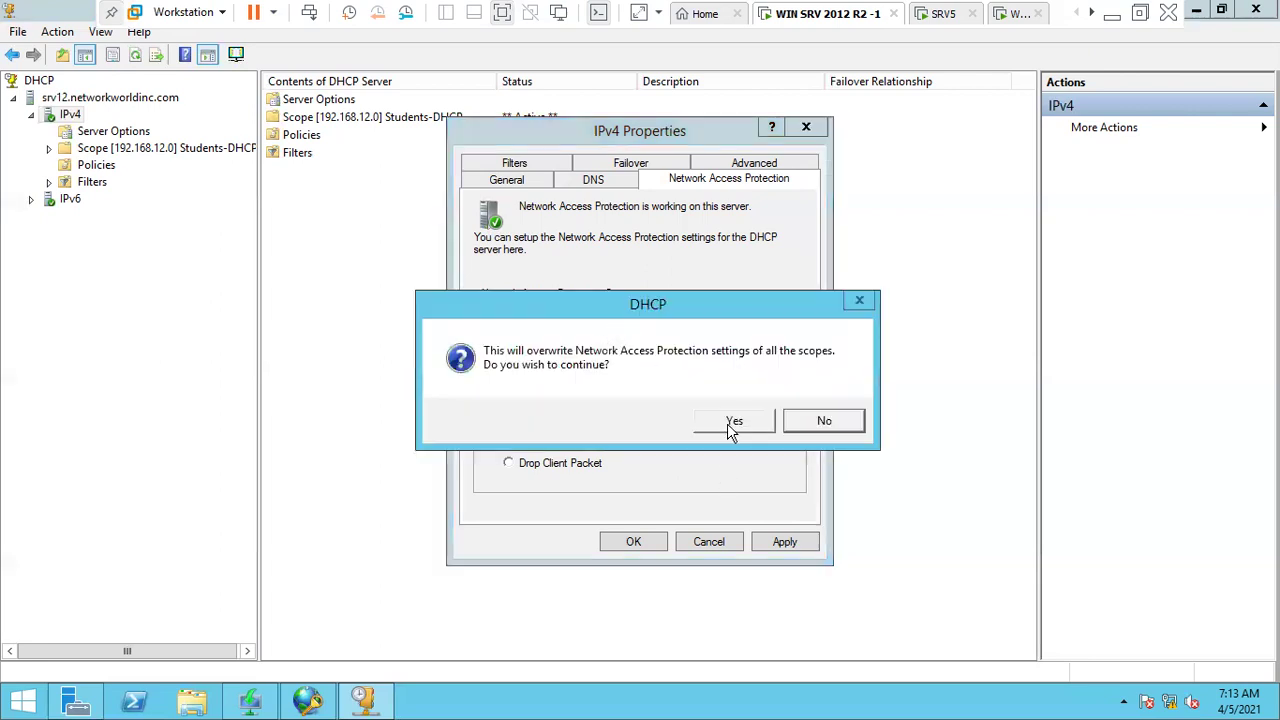
pyautogui.click(729, 423)
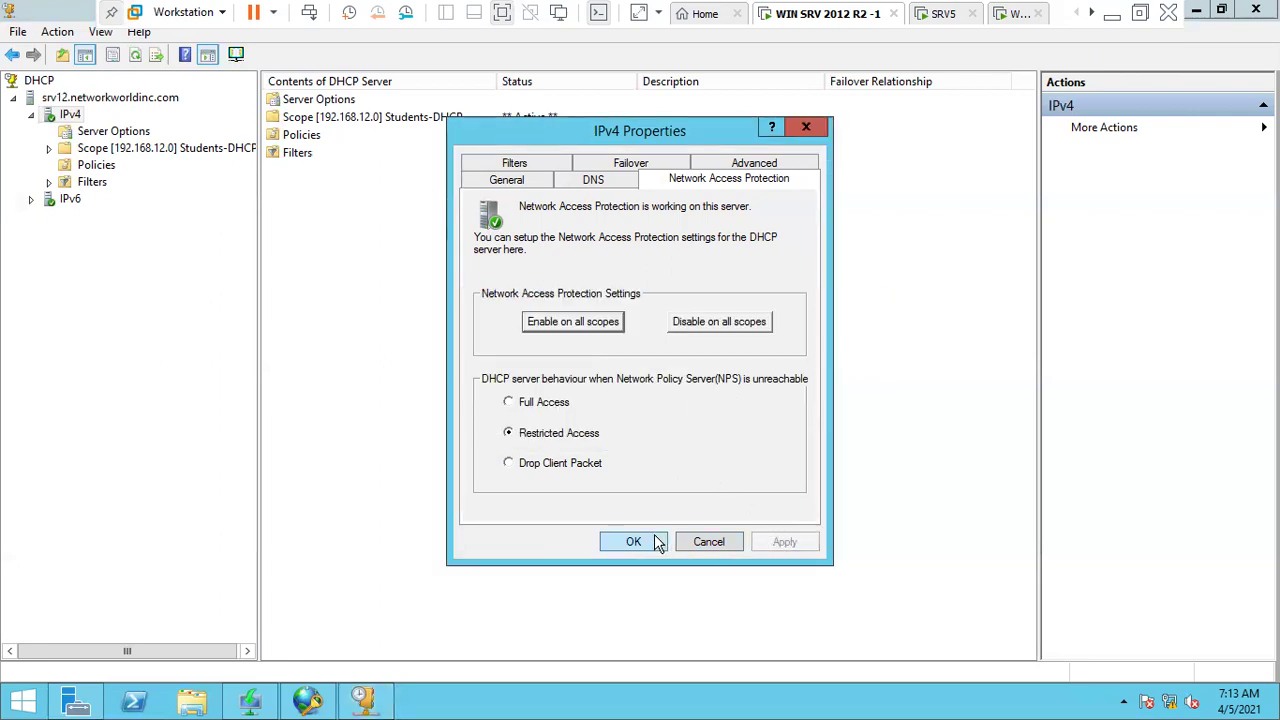
pyautogui.click(657, 541)
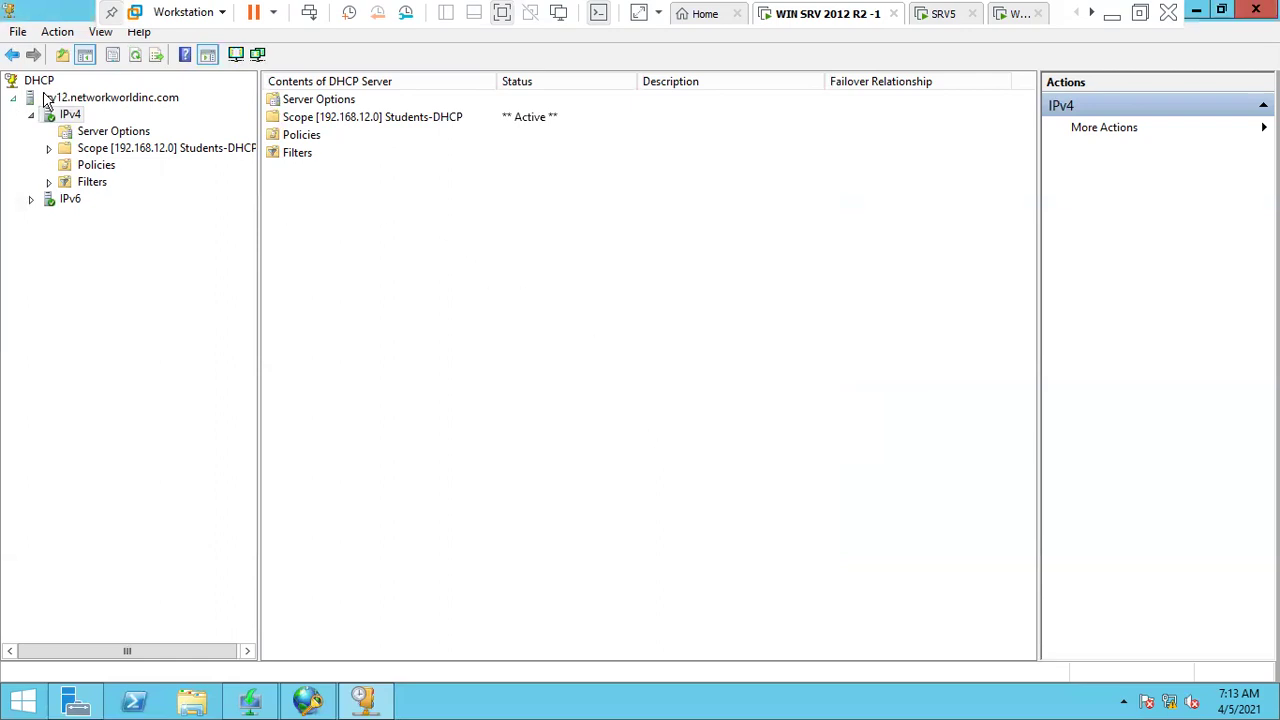
# - Run gpupdate /force twice on the server to refresh group policy
pyautogui.press('super+r')
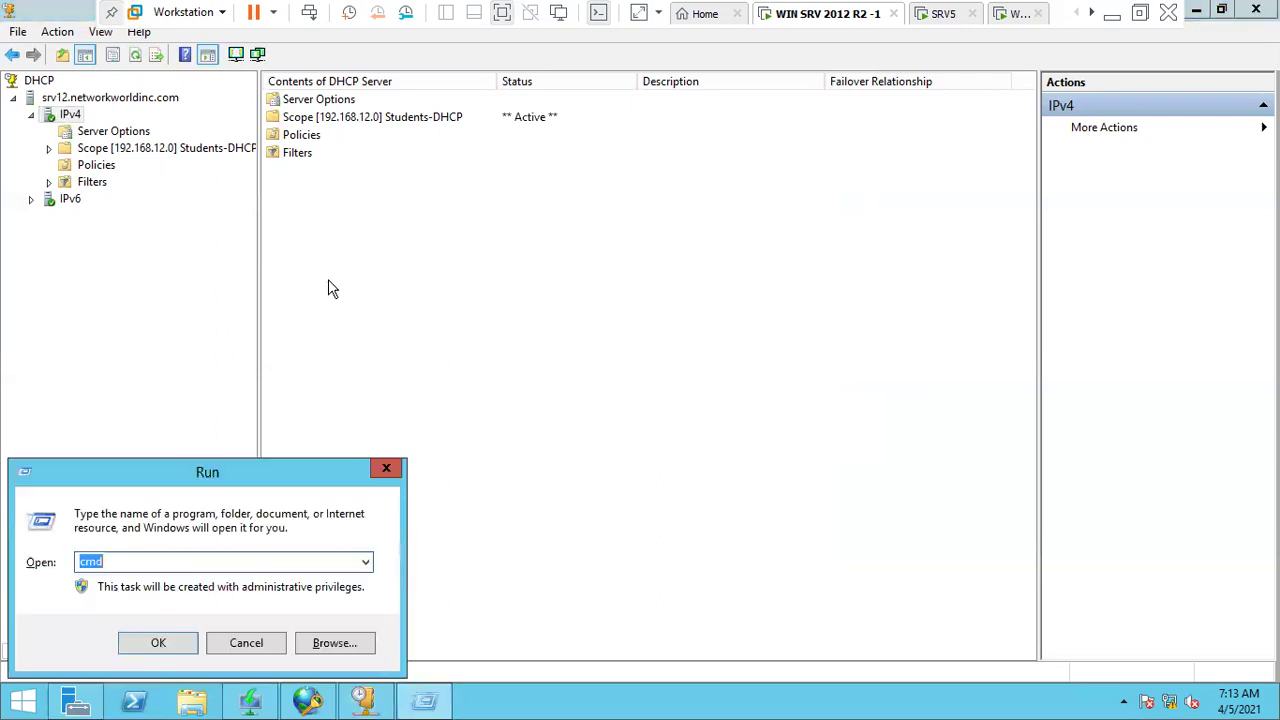
pyautogui.write('gpupdate /for')
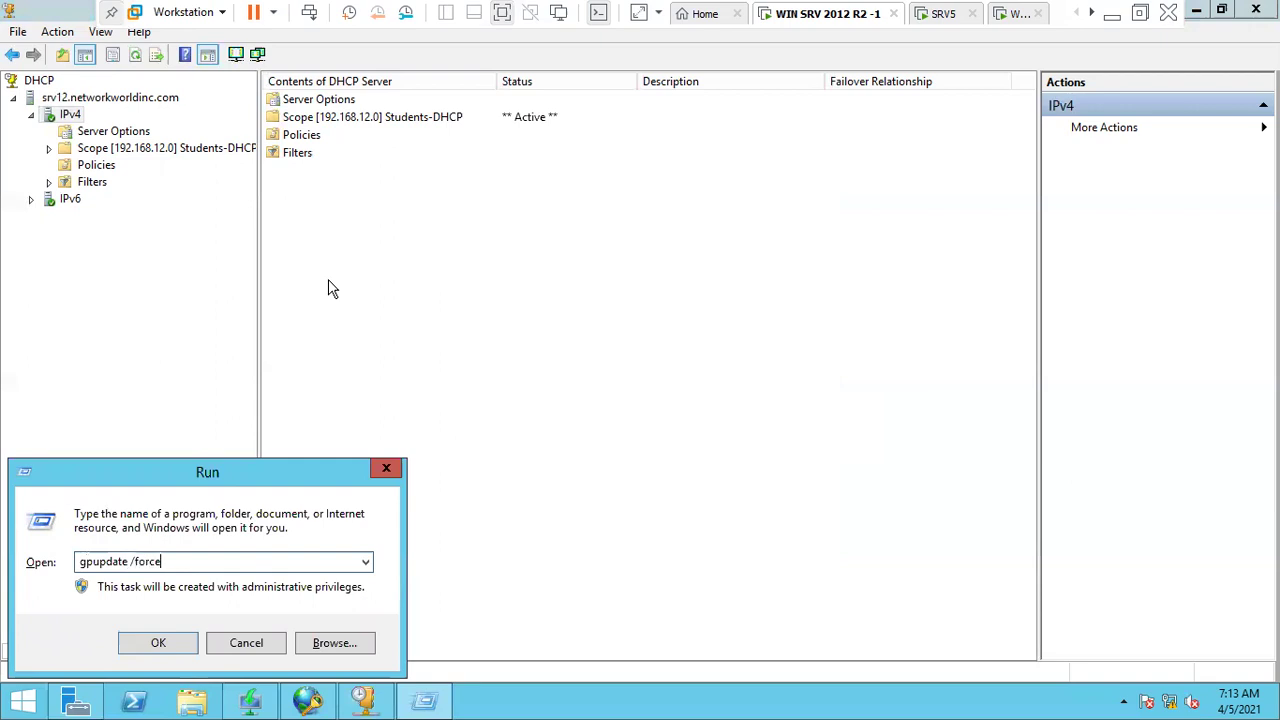
pyautogui.write('ce')
pyautogui.press('Return')
pyautogui.press('super+r')
pyautogui.press('Return')
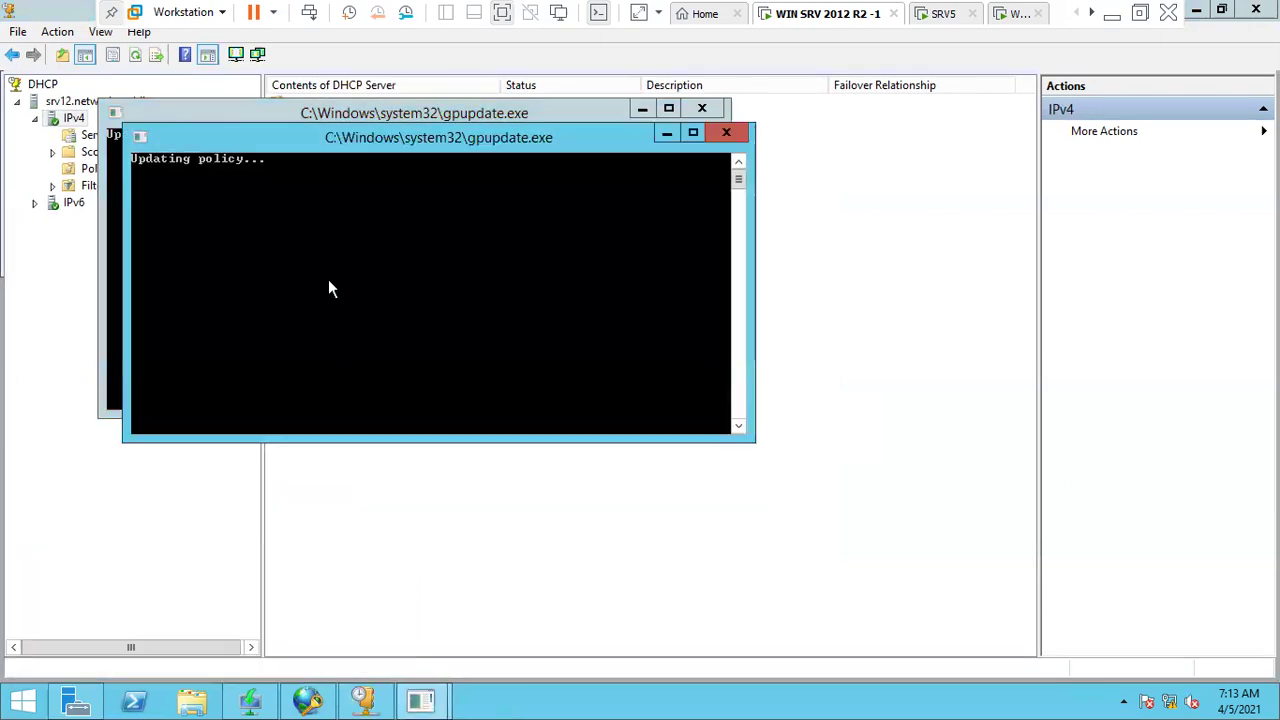
# - Restart the DHCP Server service on srv12 to apply the NAP settings
pyautogui.click(53, 153)
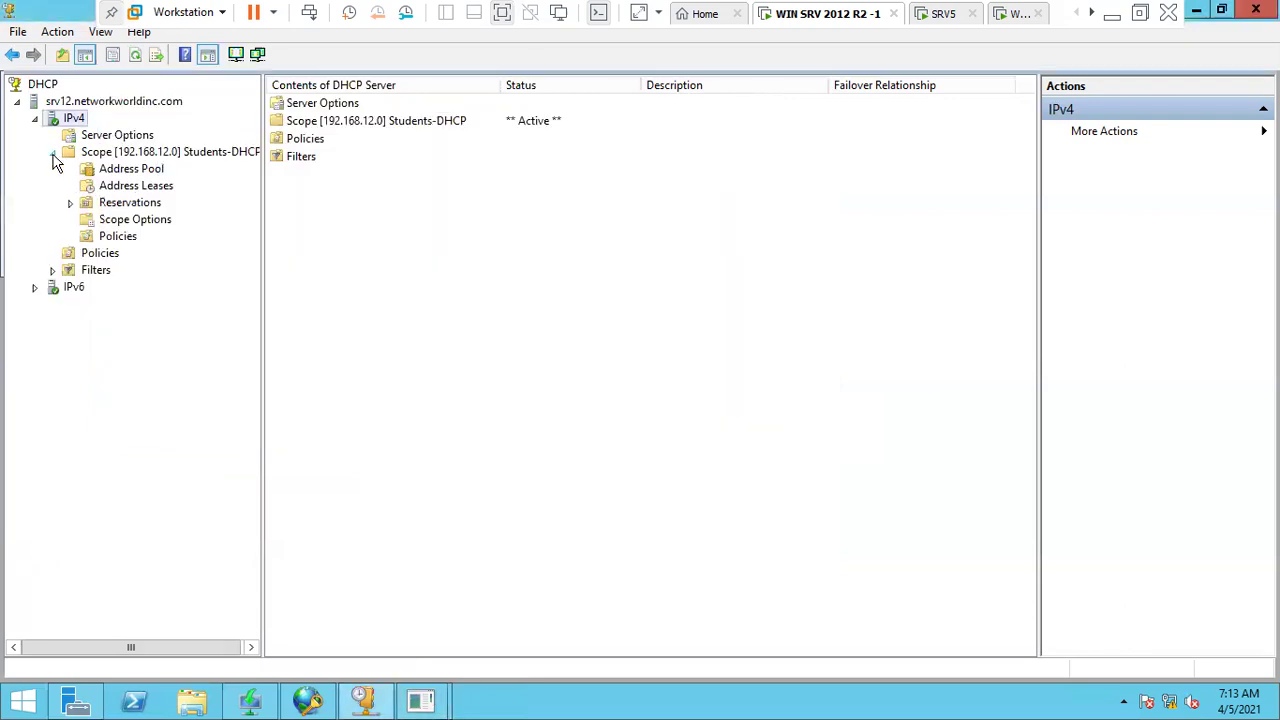
pyautogui.rightClick(70, 103)
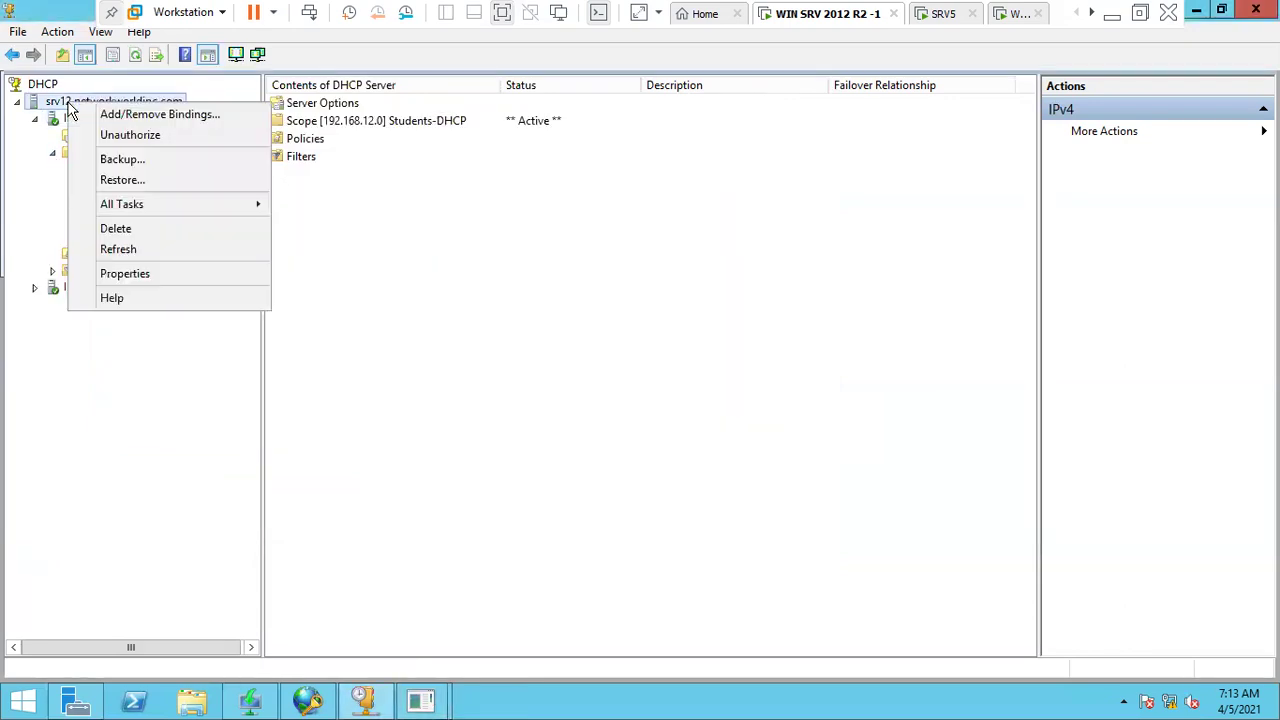
pyautogui.moveTo(175, 206)
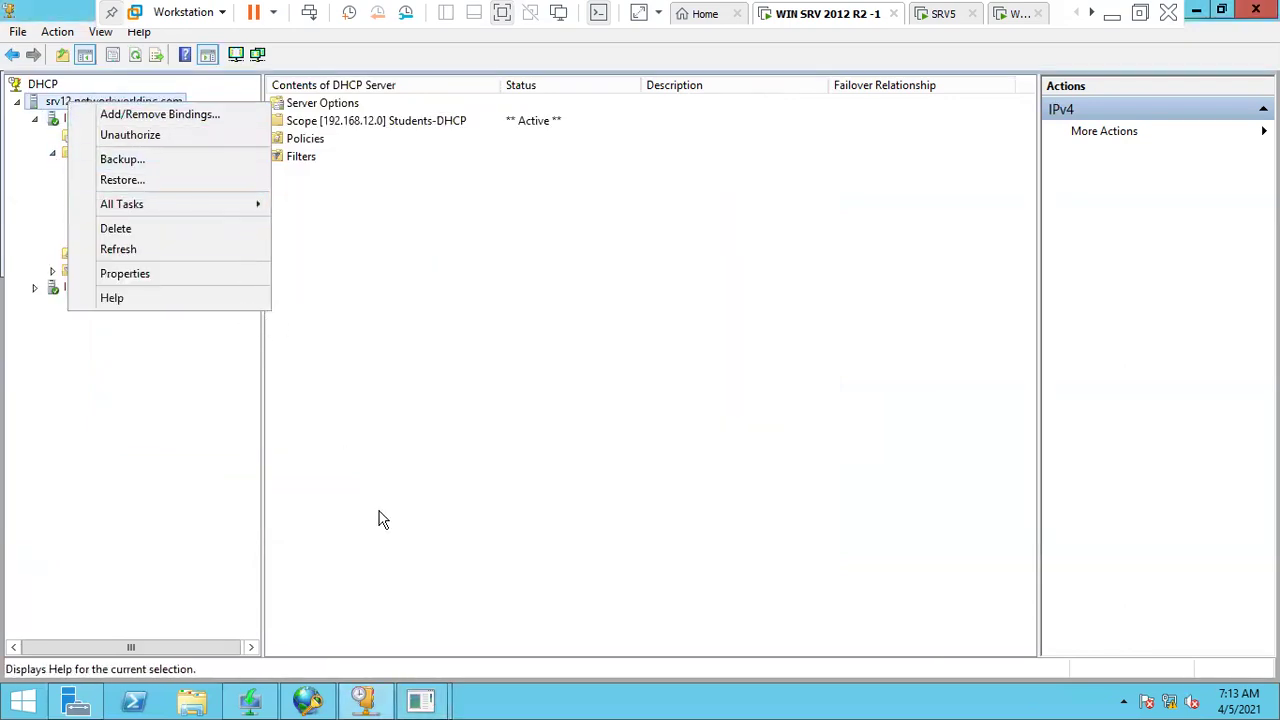
pyautogui.click(420, 700)
pyautogui.click(347, 604)
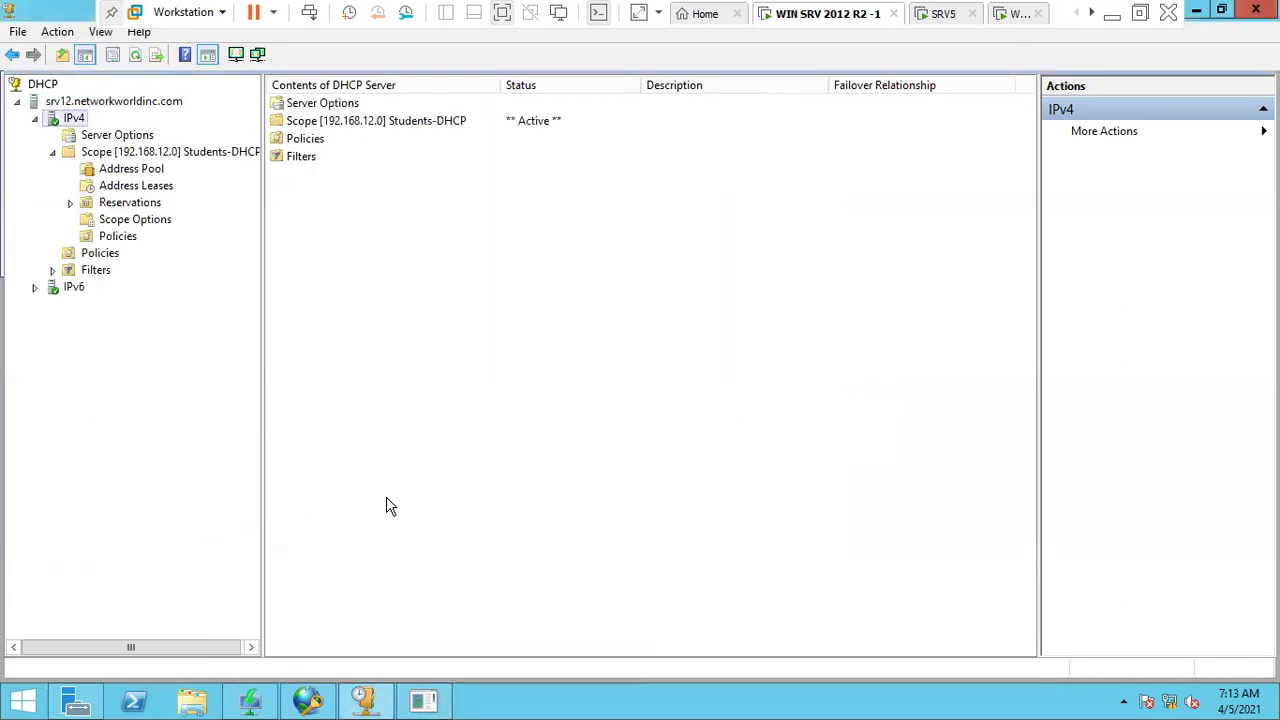
pyautogui.rightClick(77, 119)
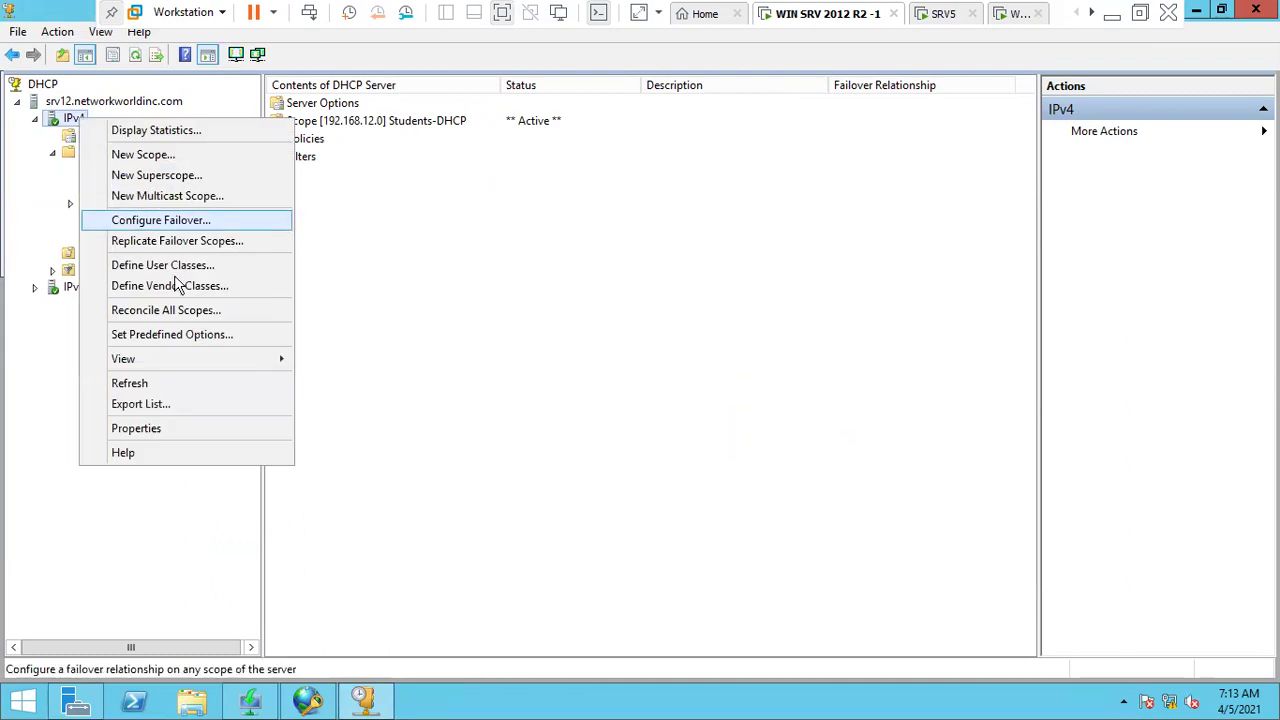
pyautogui.click(88, 101)
pyautogui.rightClick(88, 101)
pyautogui.moveTo(205, 207)
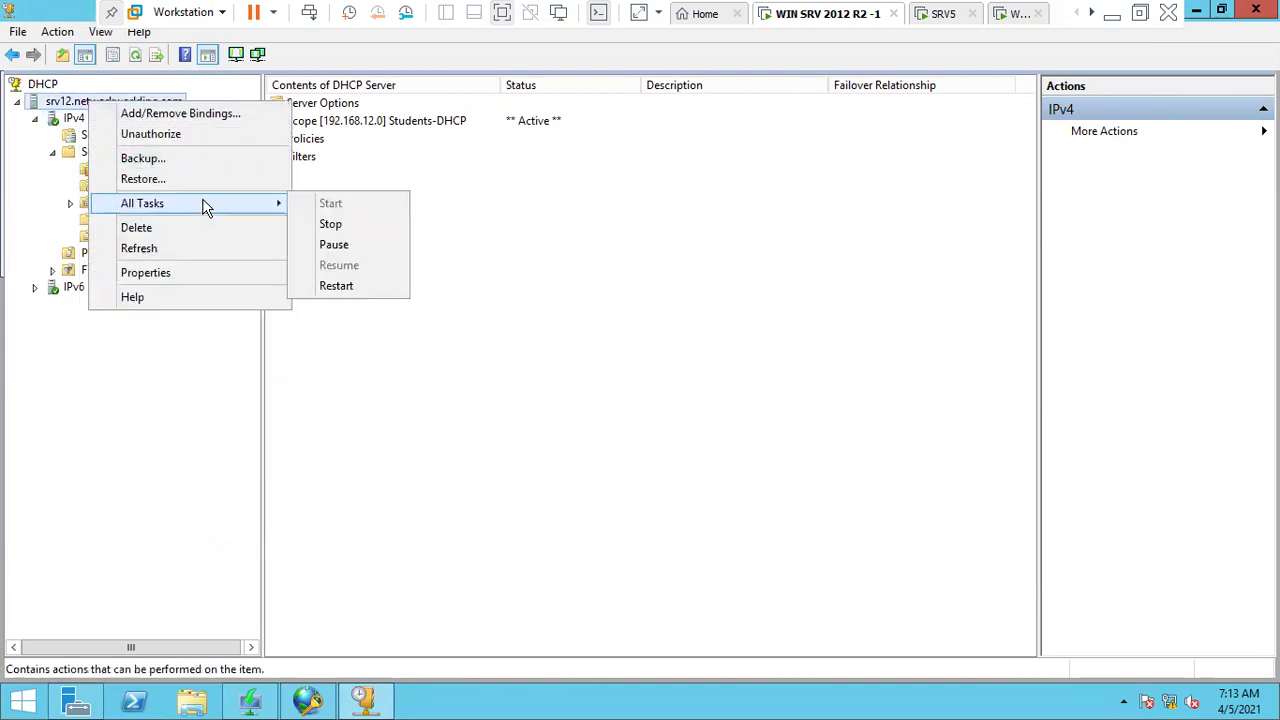
pyautogui.click(341, 289)
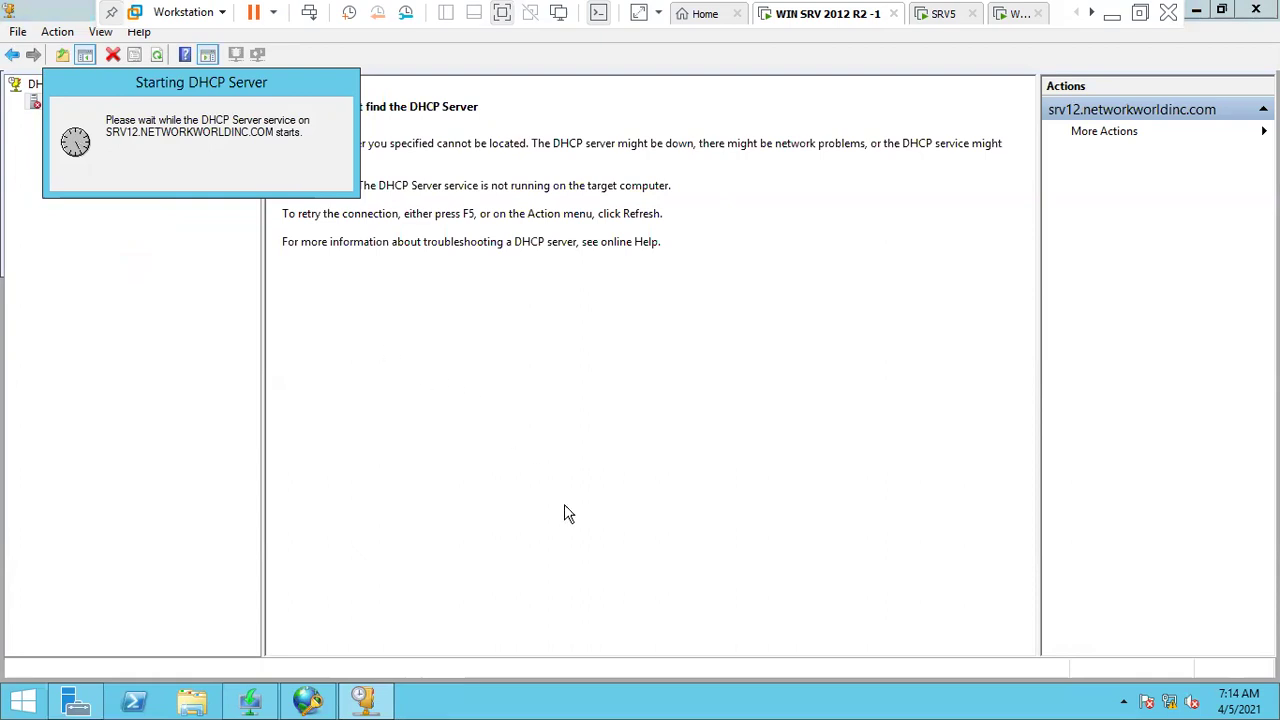
# - Switch to the Windows 7 client and close its Data1 folder window
pyautogui.click(928, 15)
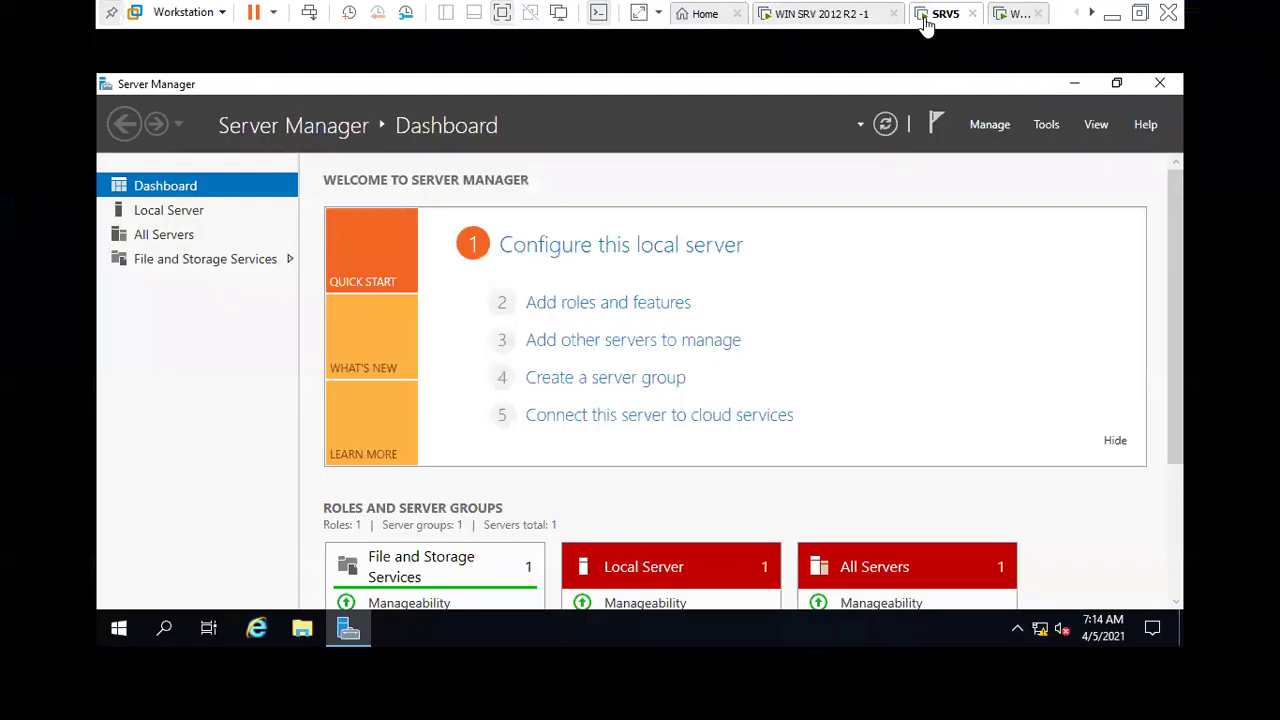
pyautogui.click(1008, 16)
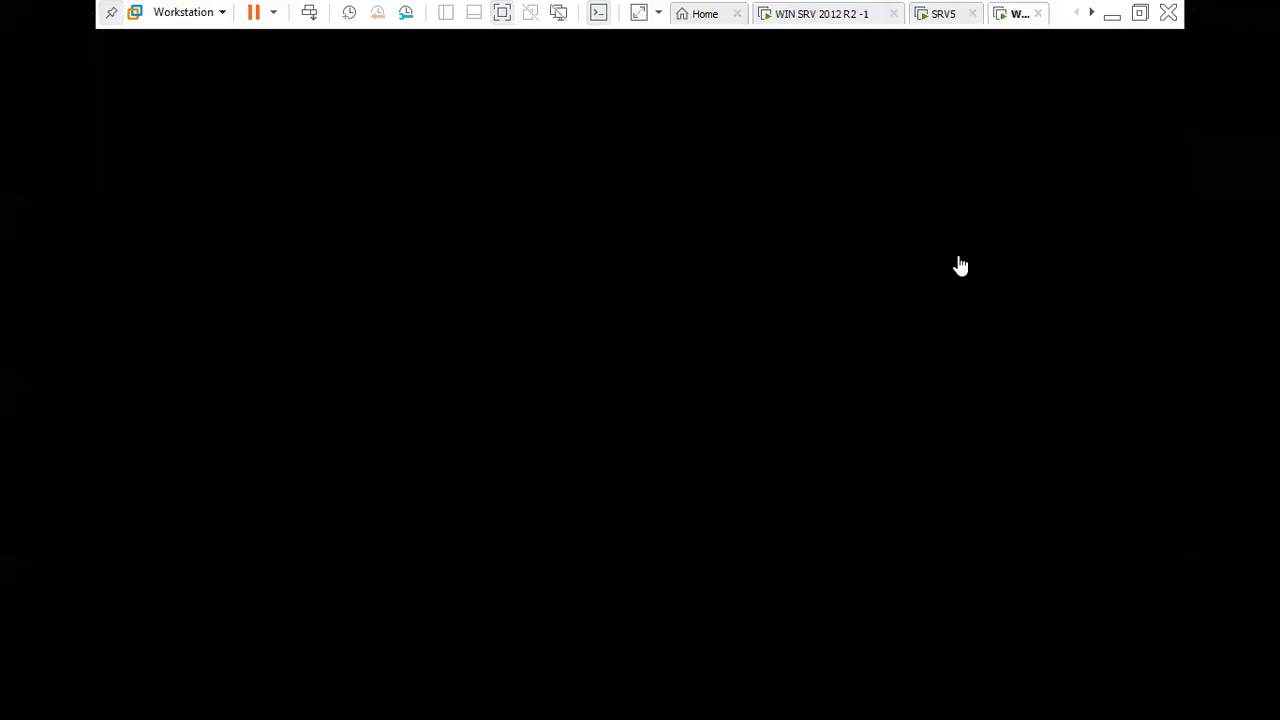
pyautogui.click(857, 317)
pyautogui.click(1008, 91)
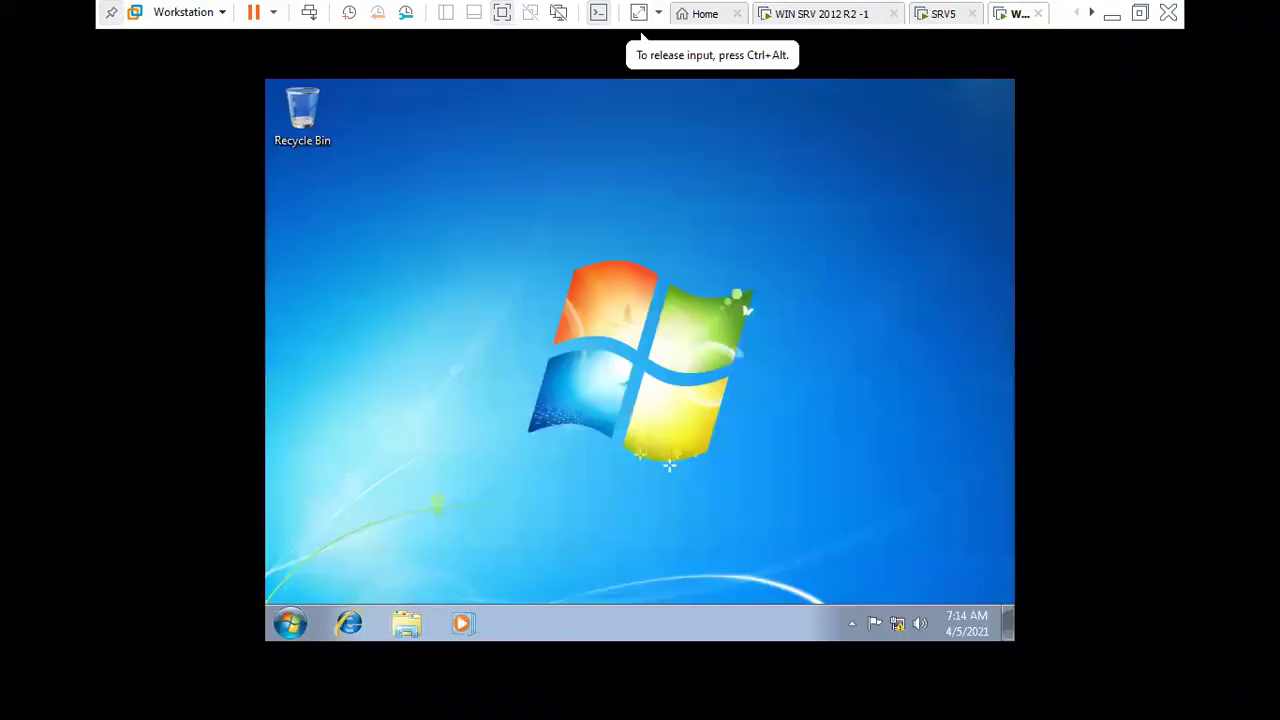
pyautogui.click(290, 623)
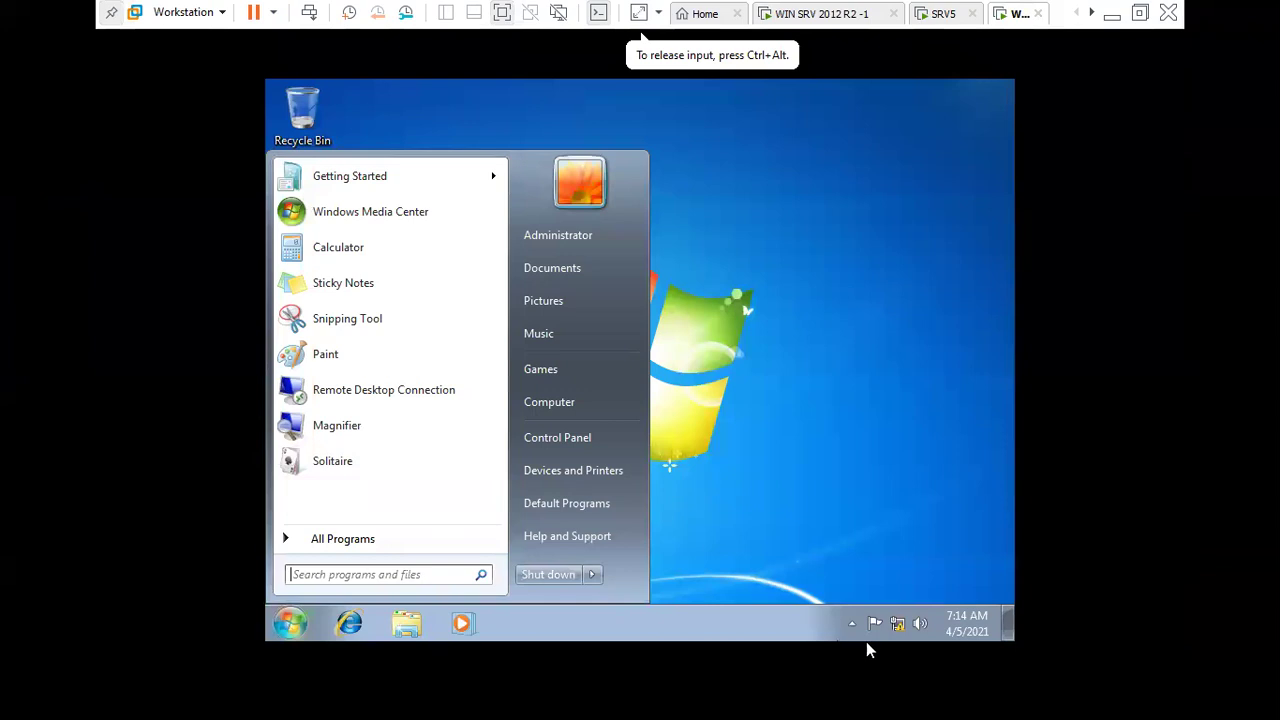
pyautogui.click(898, 626)
# - Show the client's adapter connections with Local Area Connection selected, then return to the server
pyautogui.rightClick(898, 621)
pyautogui.click(880, 611)
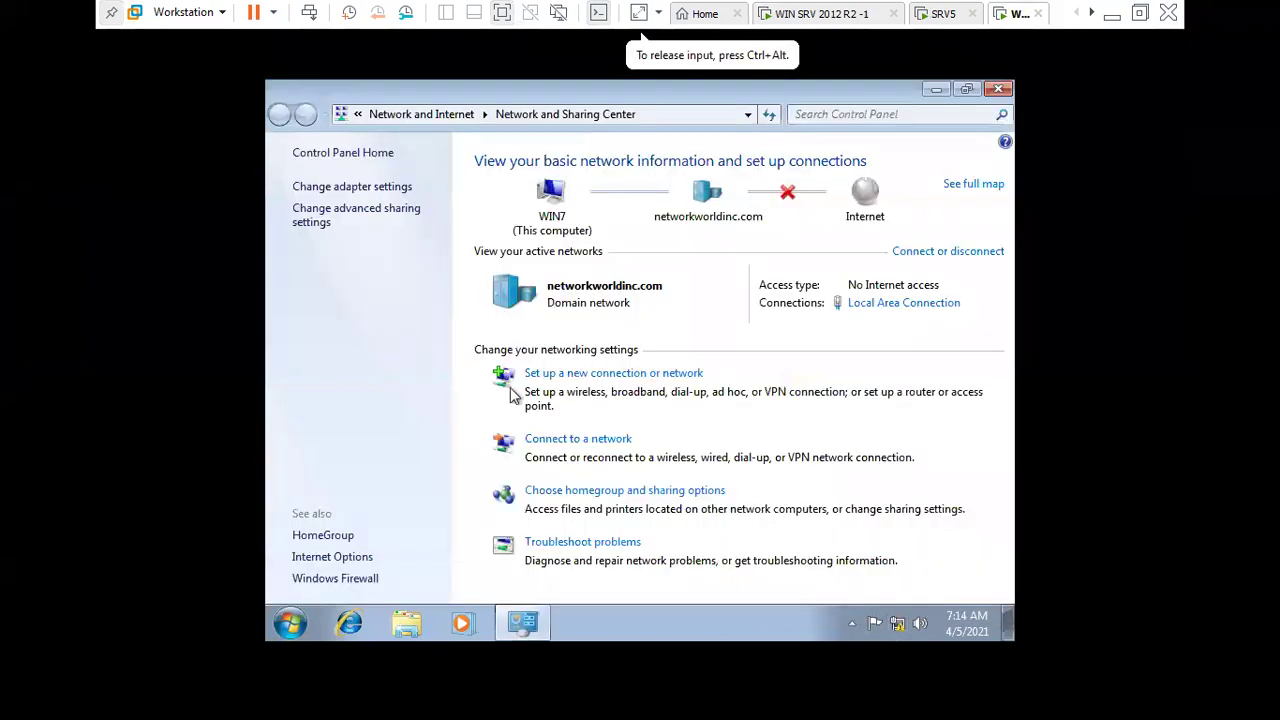
pyautogui.click(374, 188)
pyautogui.click(373, 194)
pyautogui.click(812, 14)
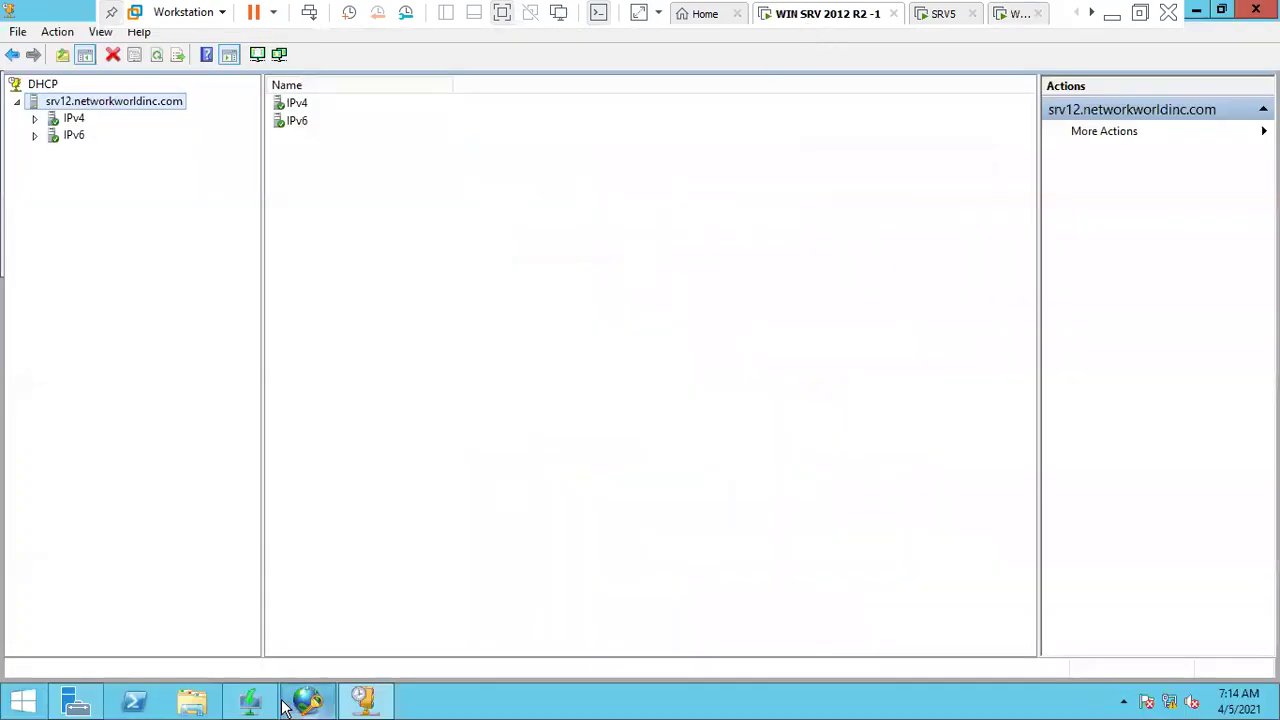
# - In the NPS console, expand Network Access Protection to the Windows Security Health Validator settings
pyautogui.click(250, 700)
pyautogui.click(307, 700)
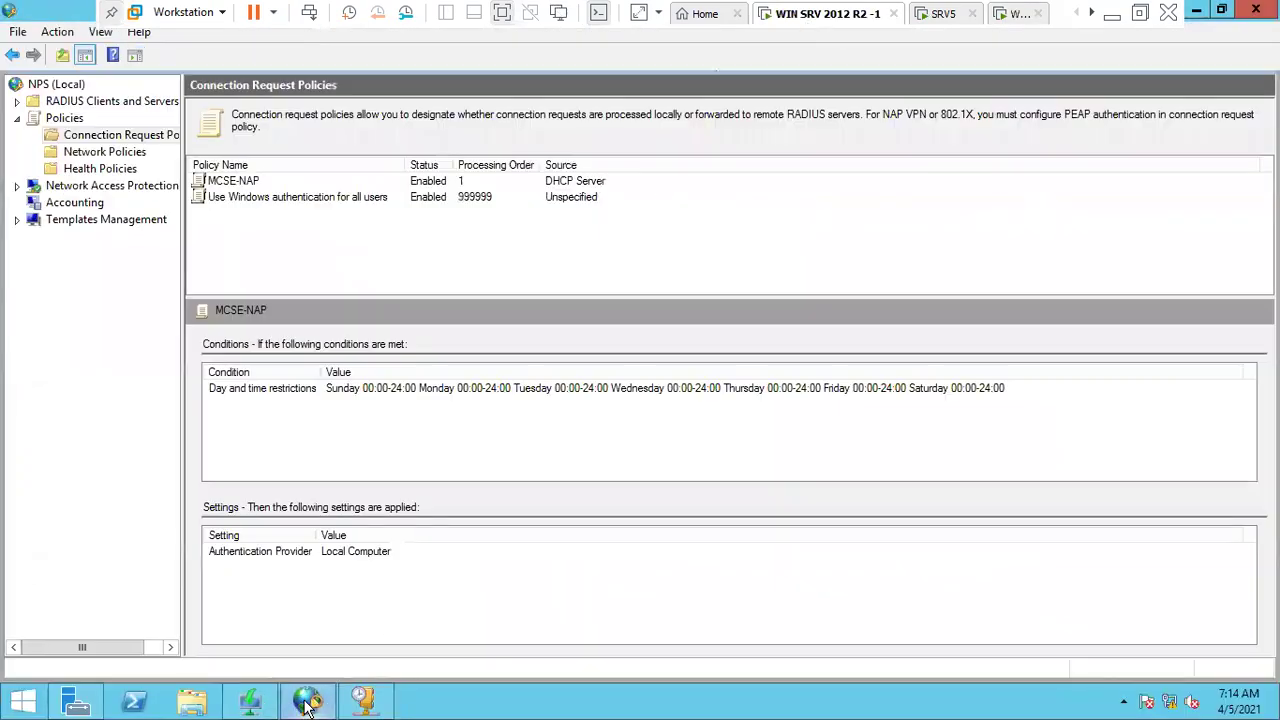
pyautogui.click(69, 204)
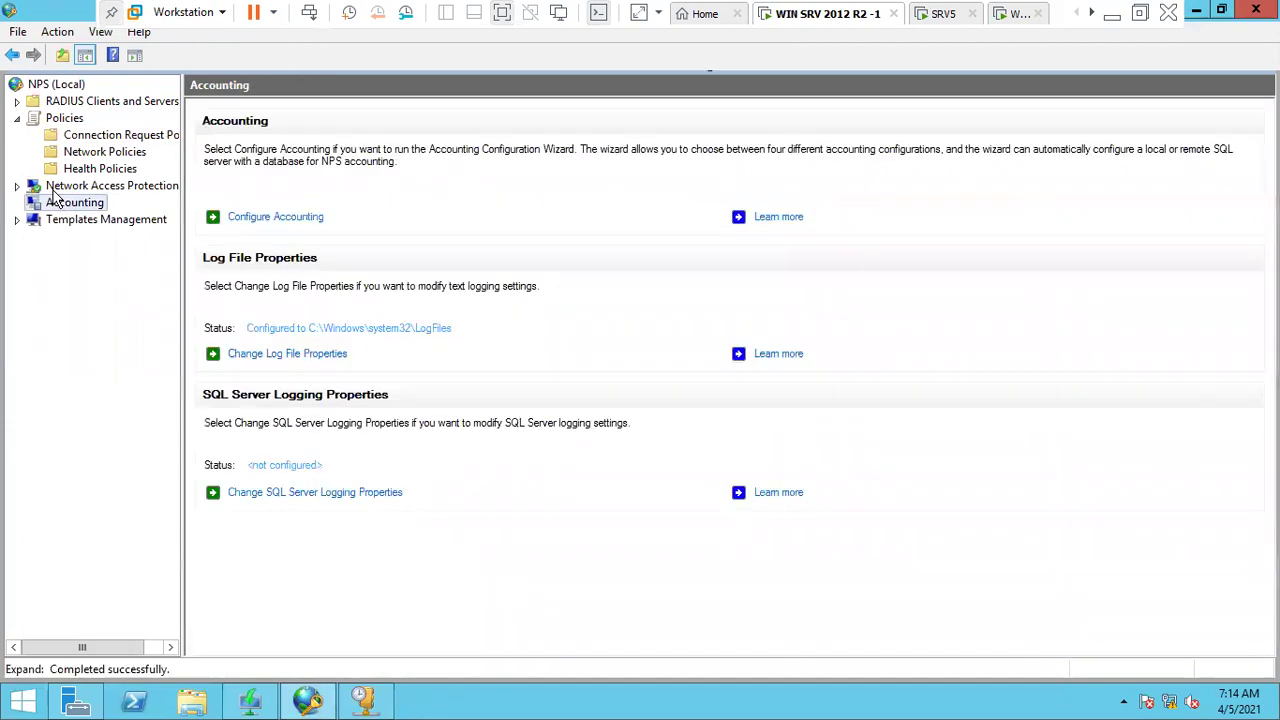
pyautogui.doubleClick(60, 188)
pyautogui.click(75, 220)
pyautogui.doubleClick(100, 203)
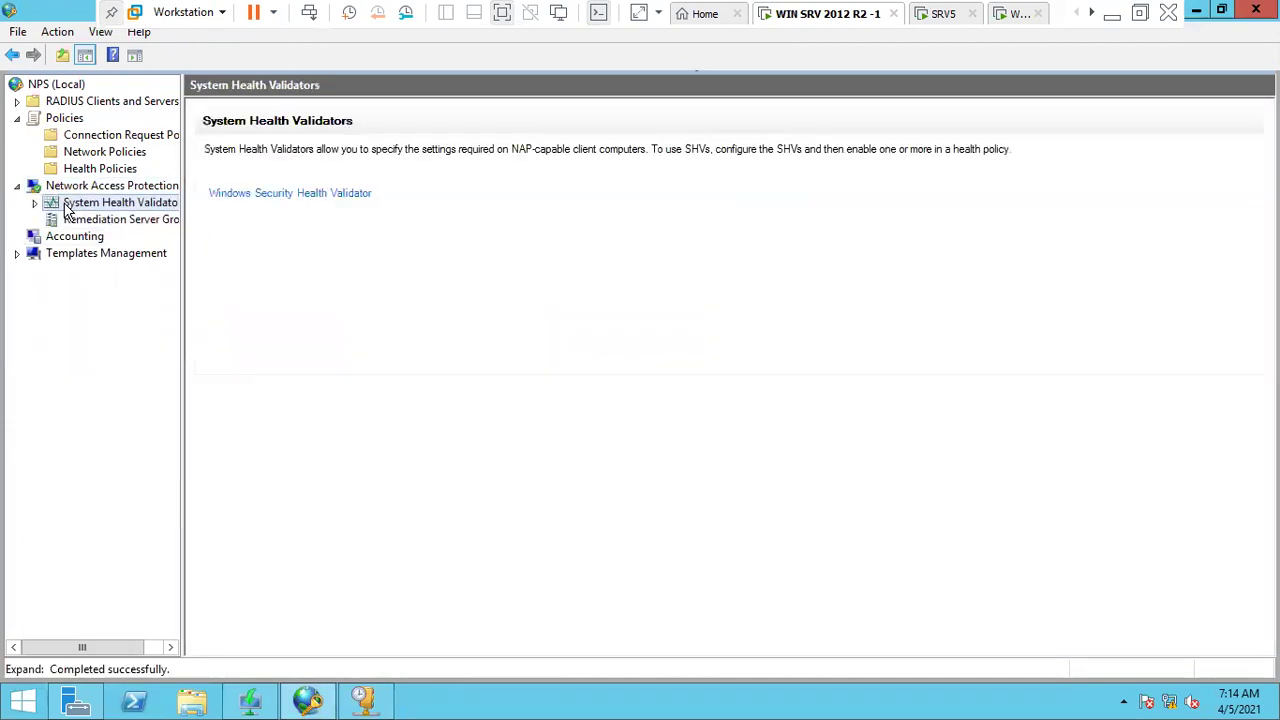
pyautogui.doubleClick(115, 219)
pyautogui.click(110, 239)
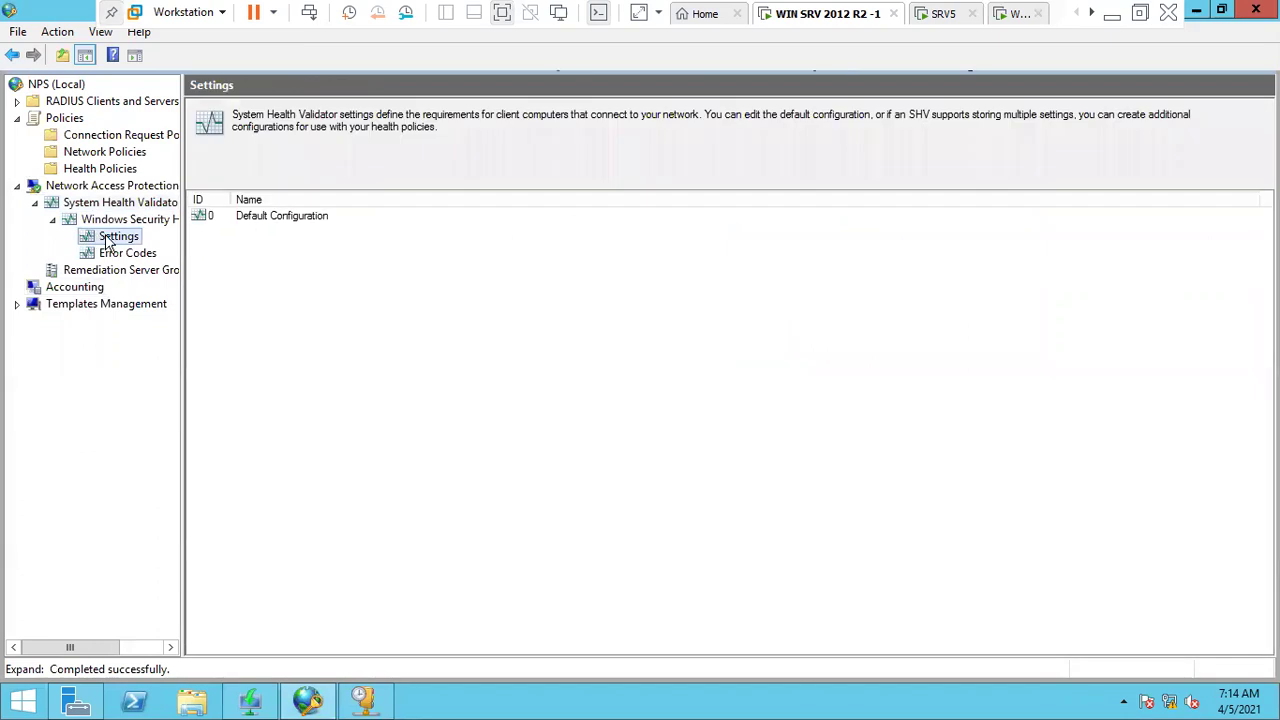
# - Review the Default Configuration's Windows 7 health checks and close it unchanged
pyautogui.click(294, 217)
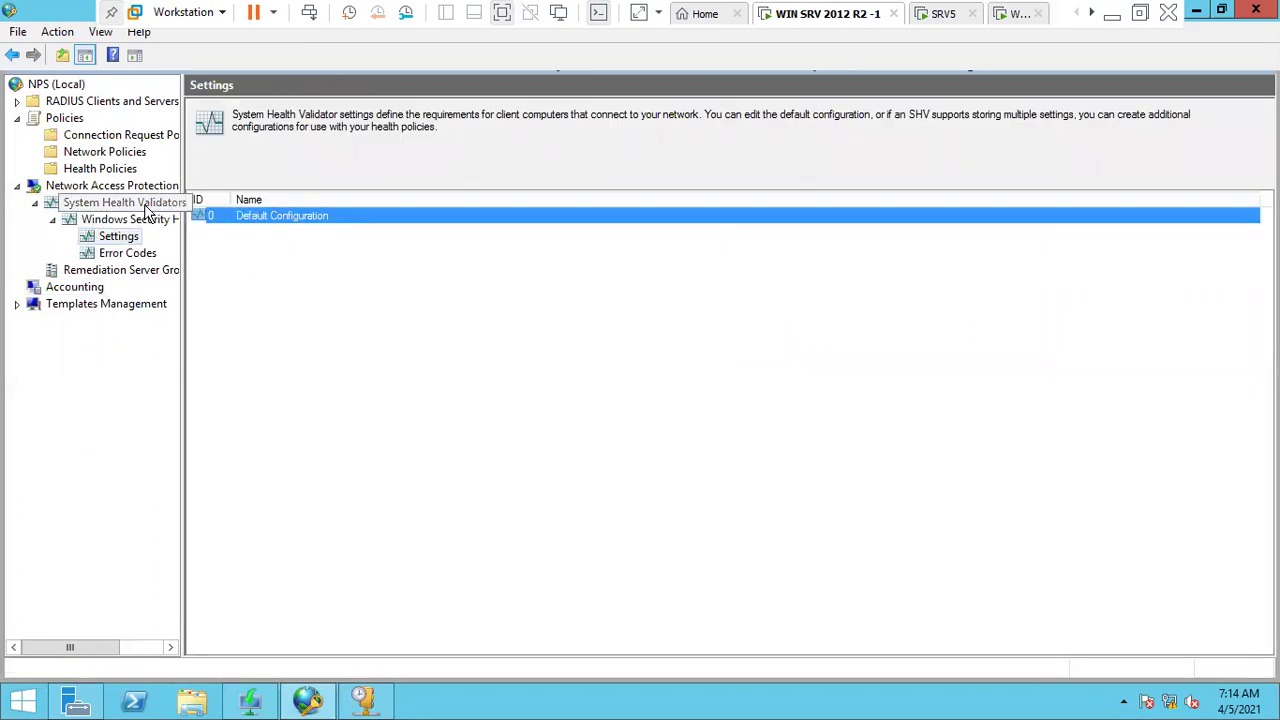
pyautogui.click(250, 222)
pyautogui.doubleClick(250, 222)
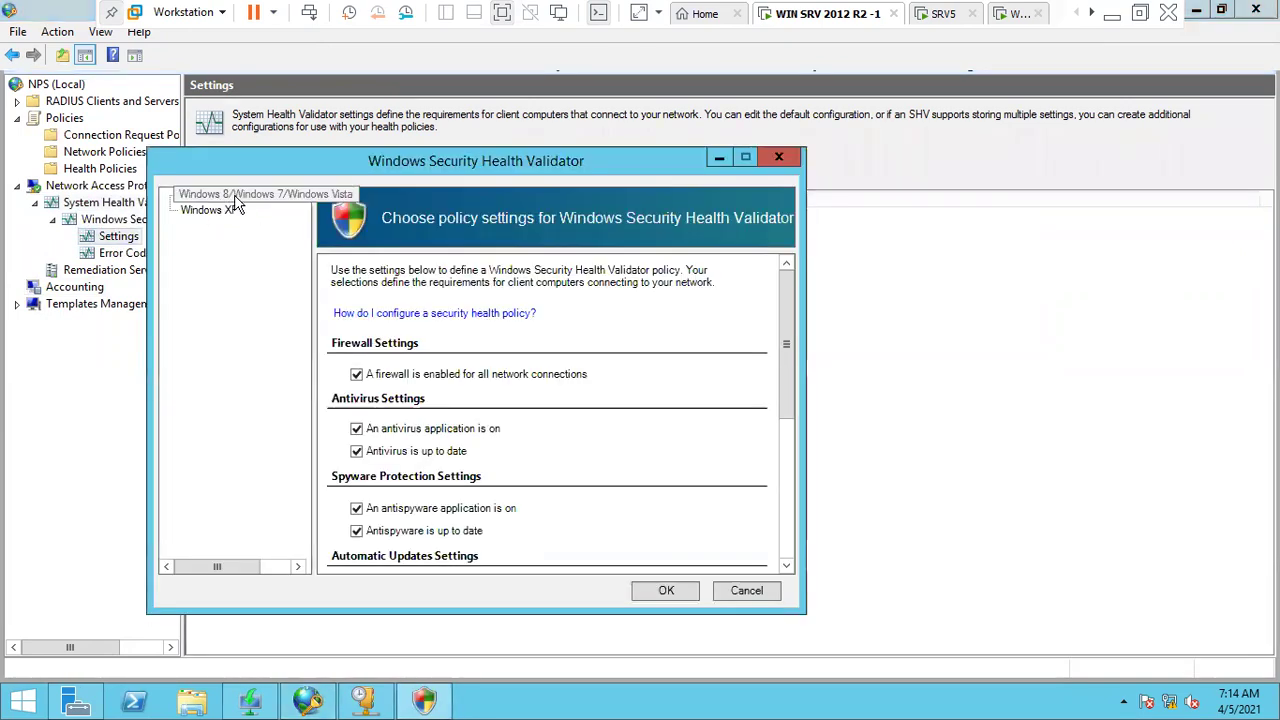
pyautogui.click(236, 197)
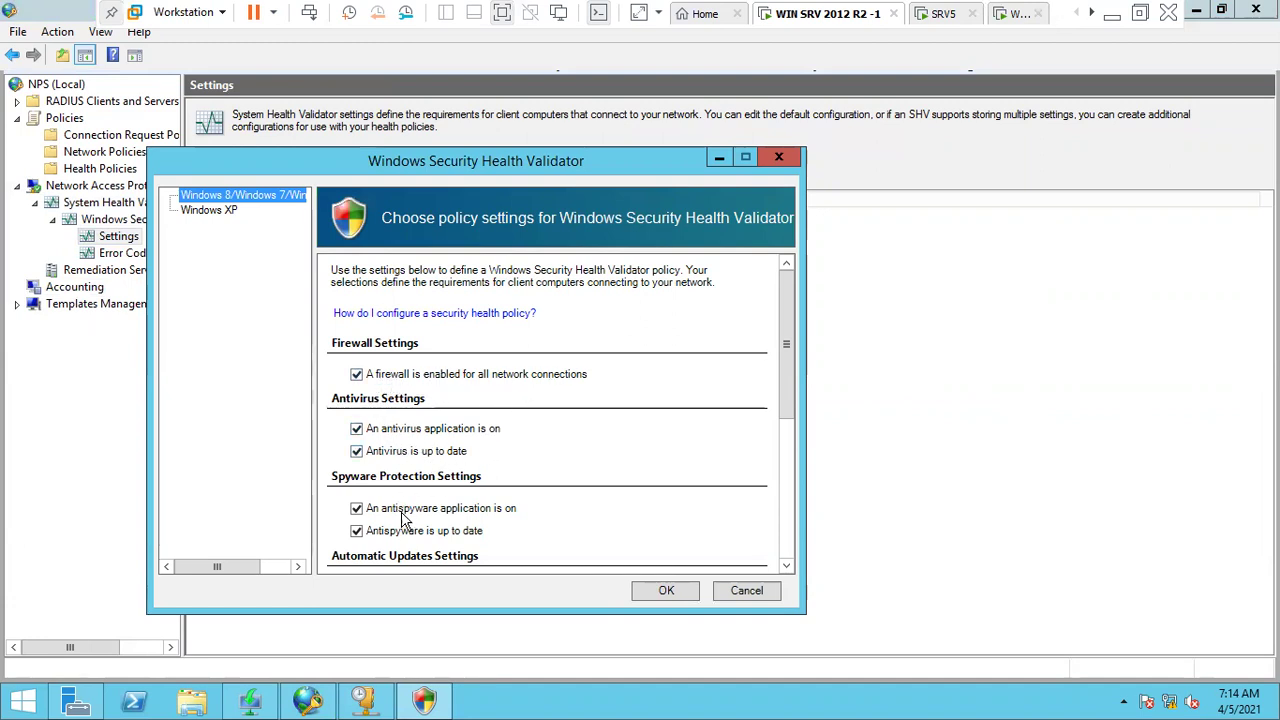
pyautogui.click(783, 471)
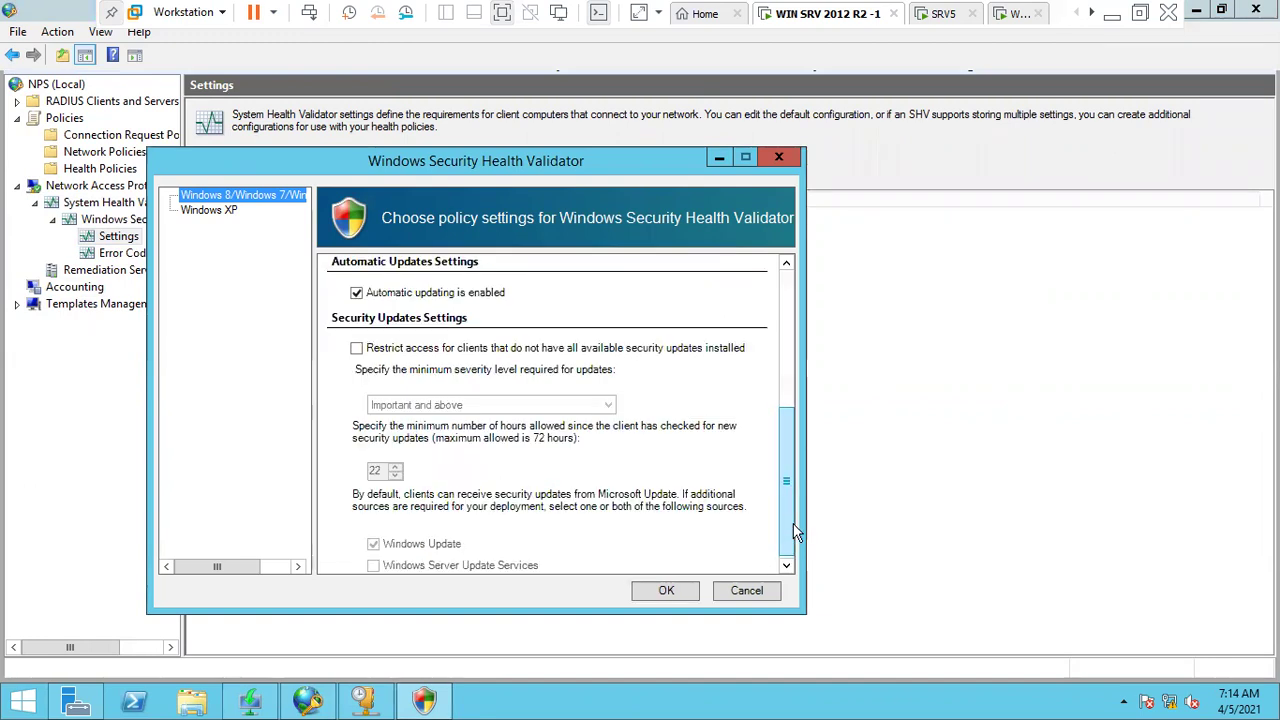
pyautogui.click(668, 592)
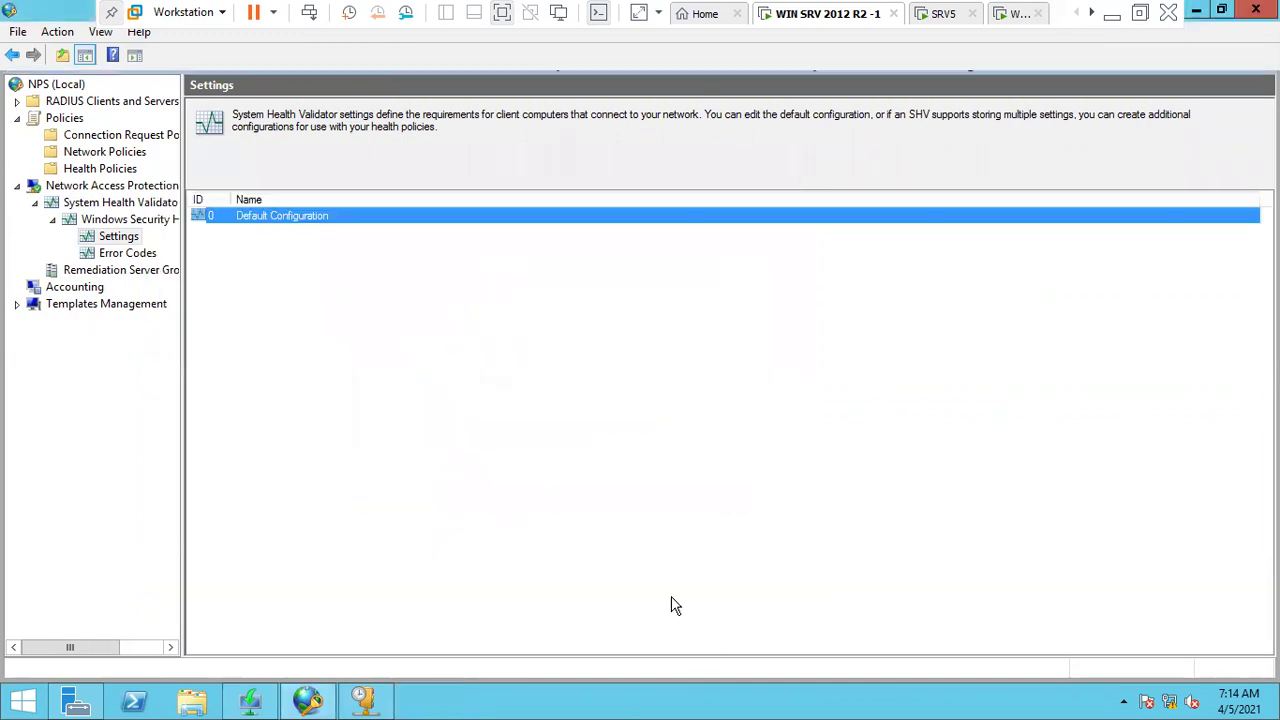
pyautogui.click(1012, 16)
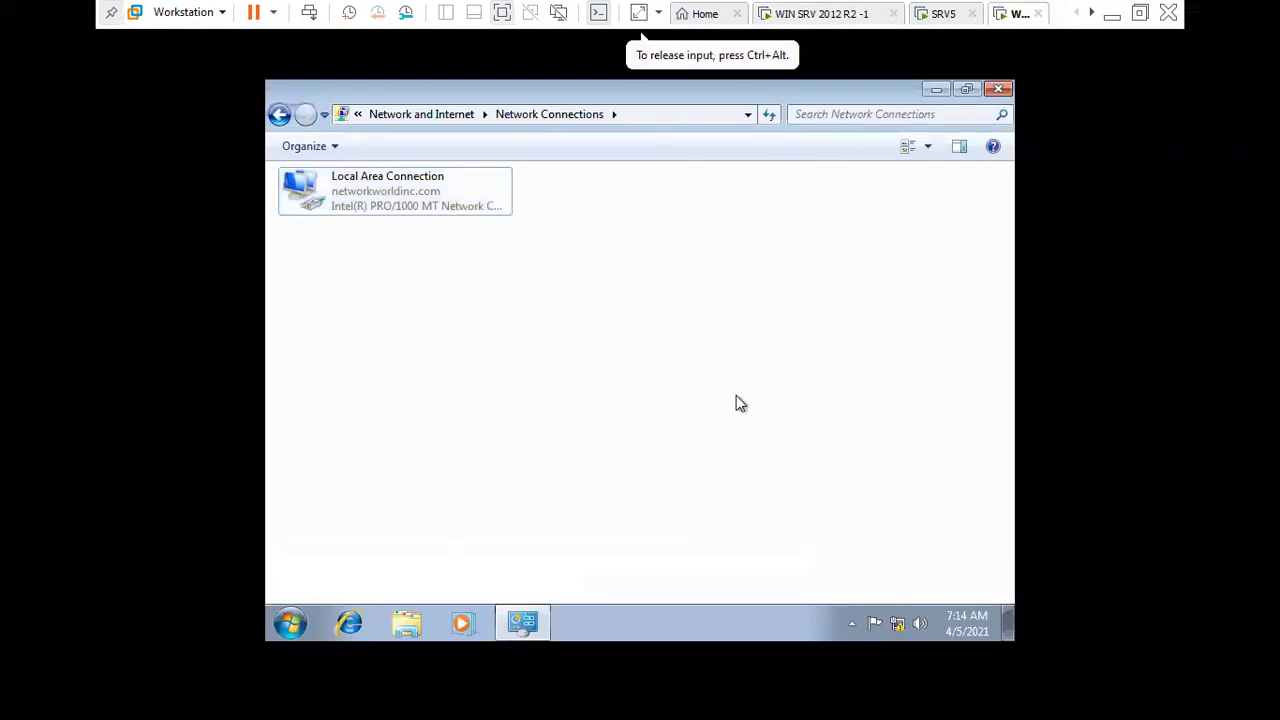
# - On the Windows 7 client, run gpupdate /force from the Run box, fixing a typo
pyautogui.press('super+r')
pyautogui.press('BackSpace')
pyautogui.write('gpupd')
pyautogui.write('atye')
pyautogui.press('BackSpace')
pyautogui.write('e /force')
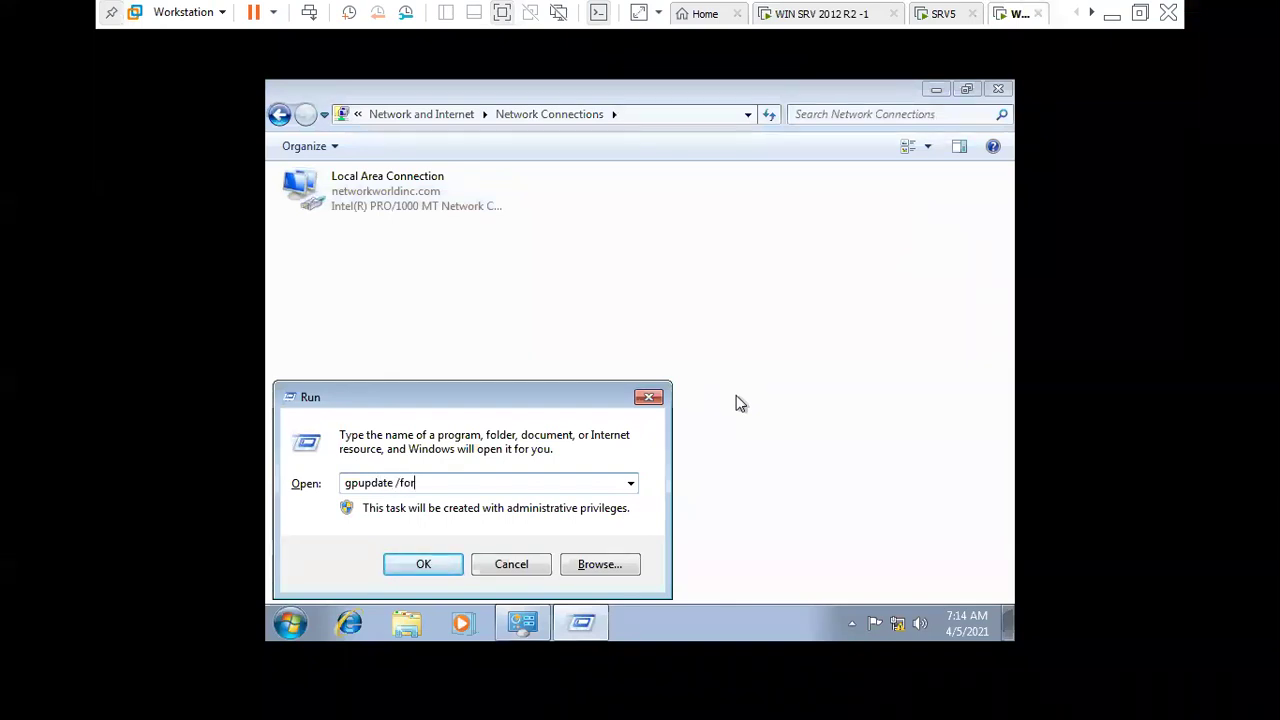
pyautogui.press('Return')
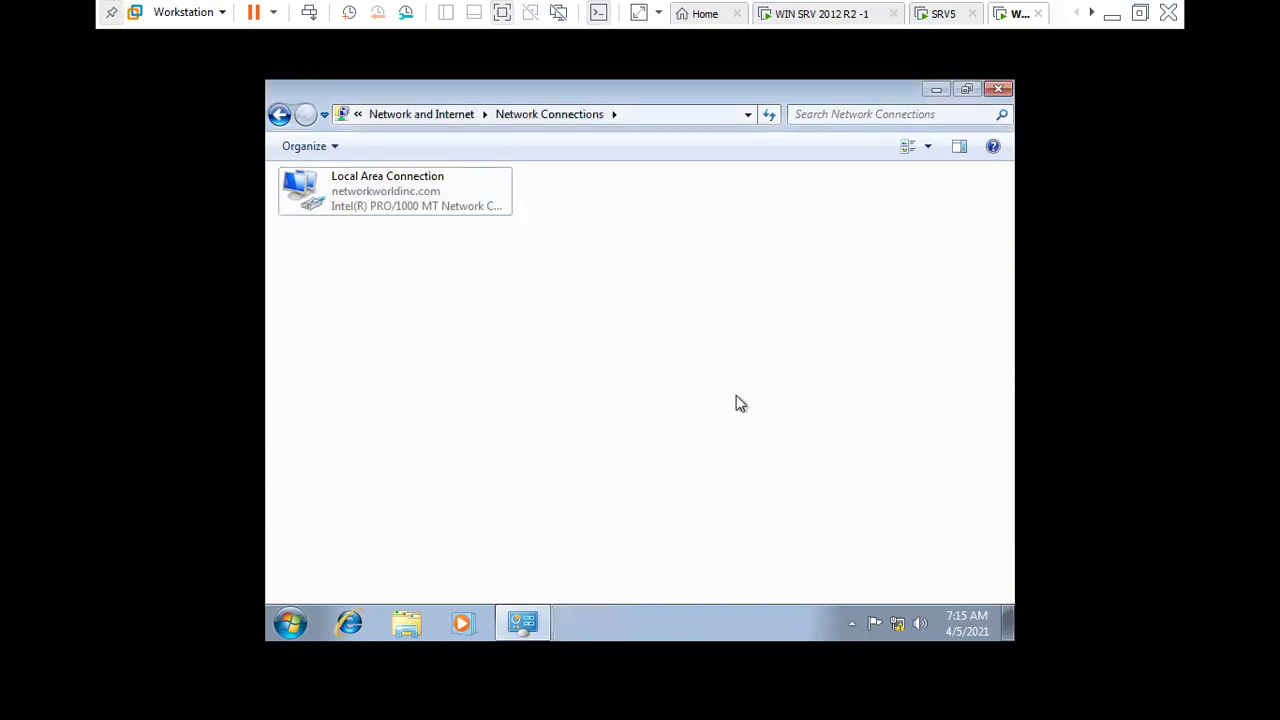
# - Inspect Local Area Connection details: address 192.168.12.51 with subnet mask 255.255.255.255
pyautogui.rightClick(386, 195)
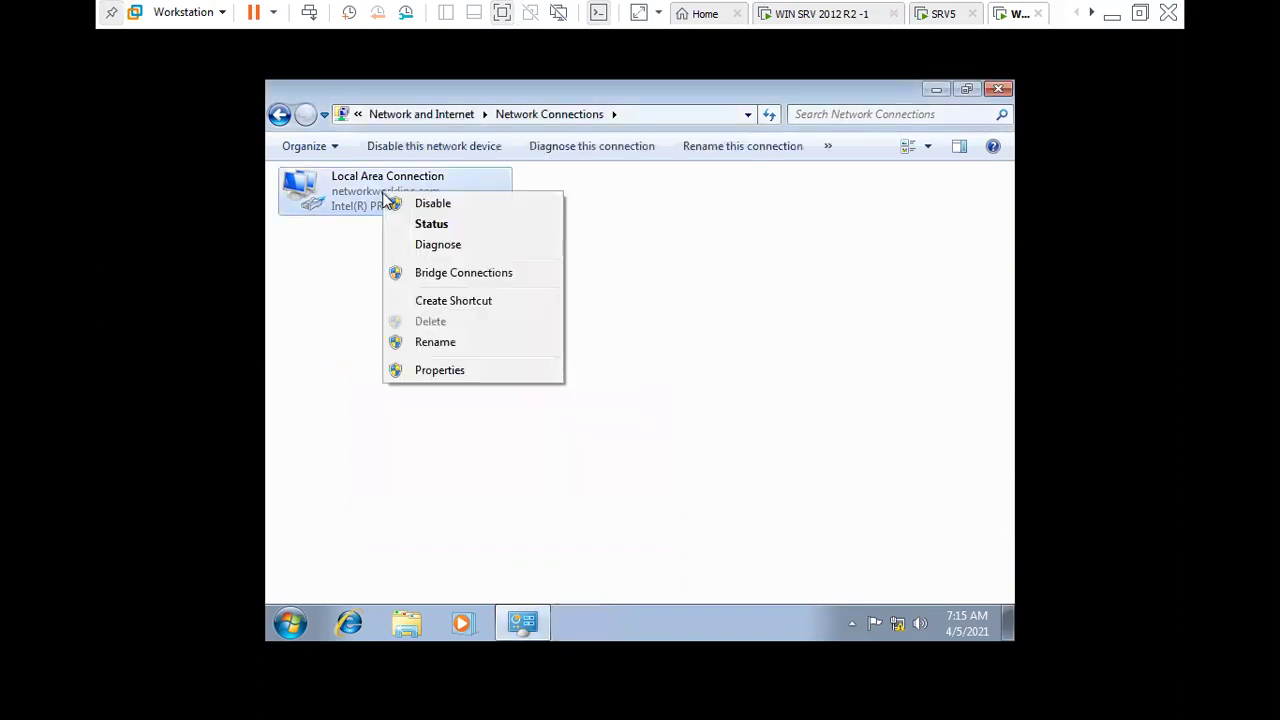
pyautogui.click(430, 224)
pyautogui.click(540, 337)
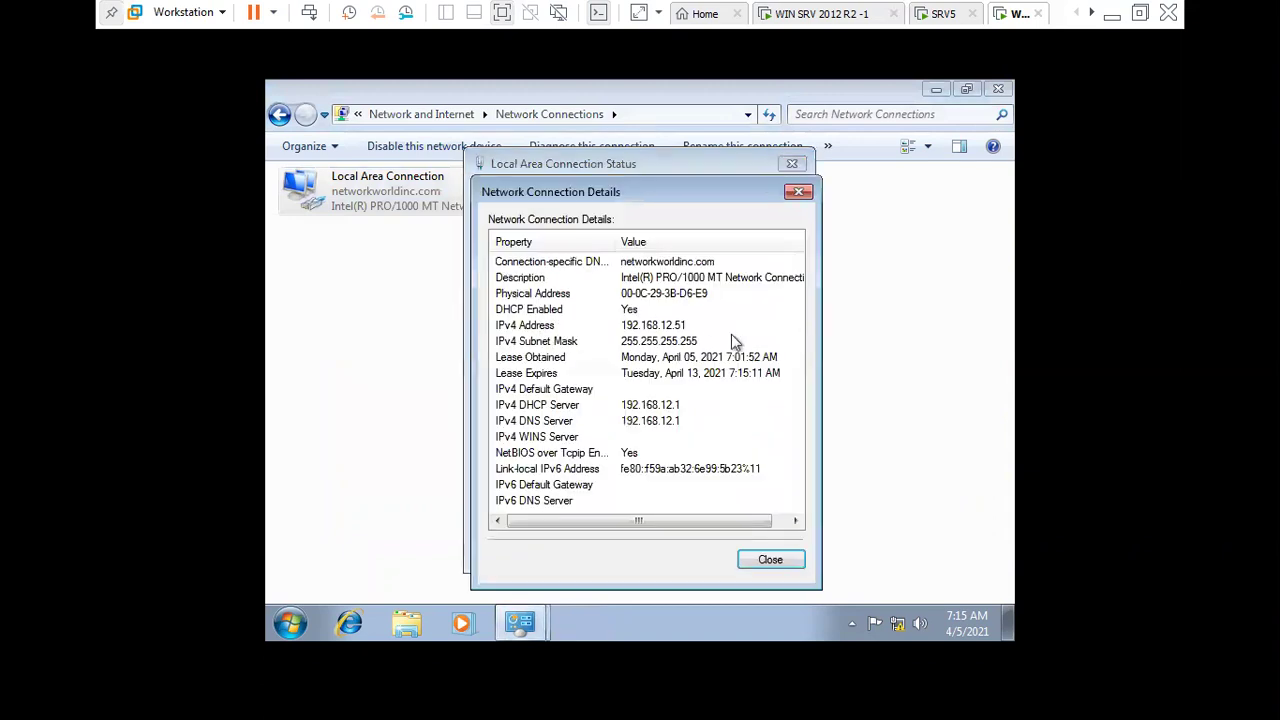
pyautogui.click(720, 341)
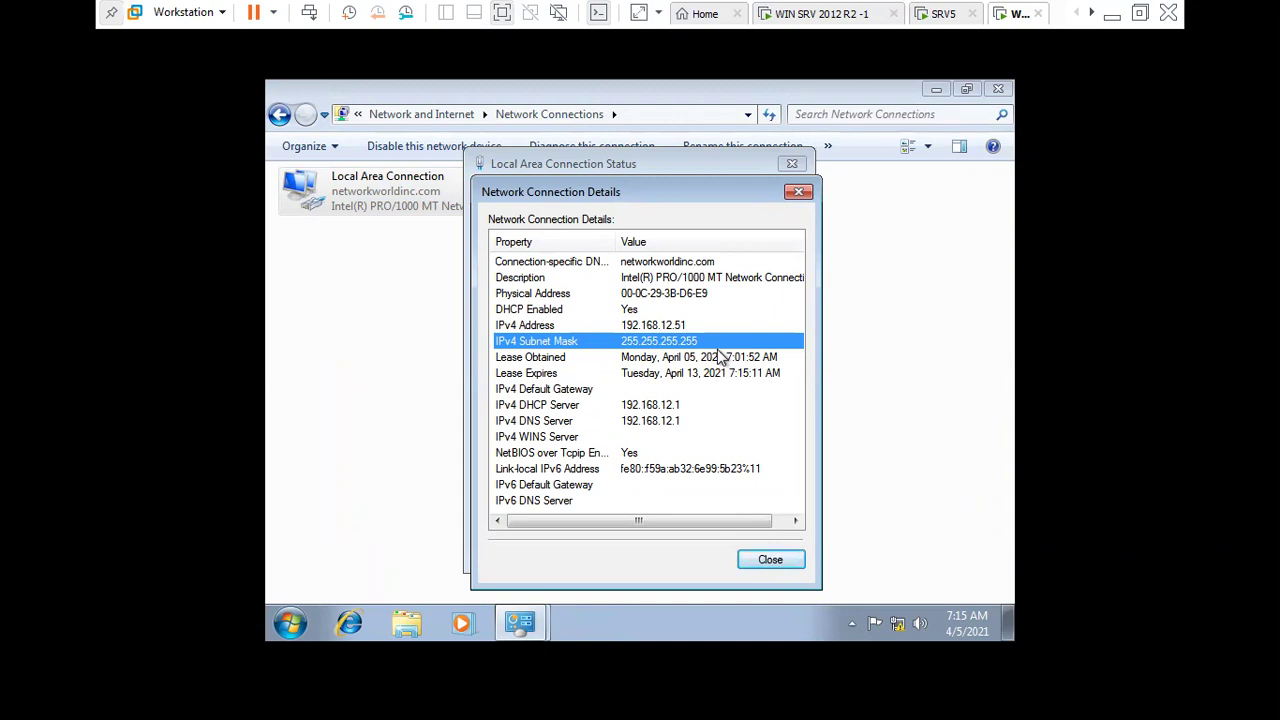
pyautogui.press('super+r')
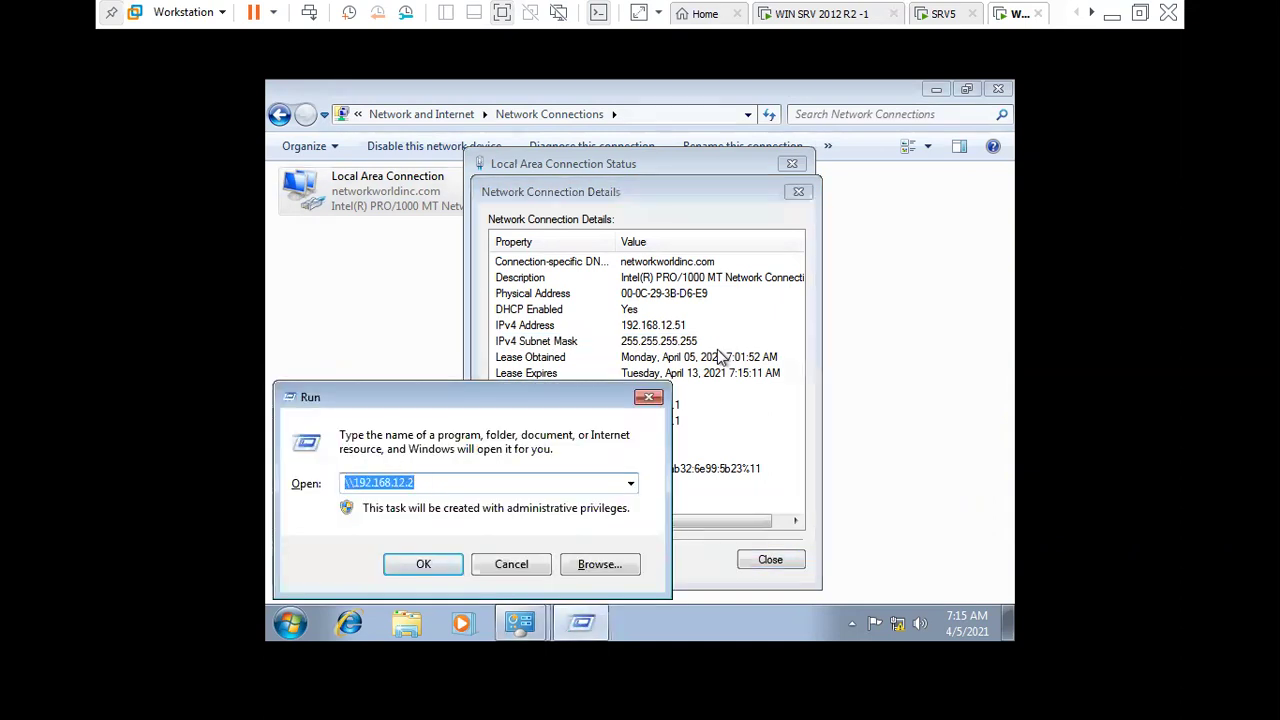
pyautogui.press('Escape')
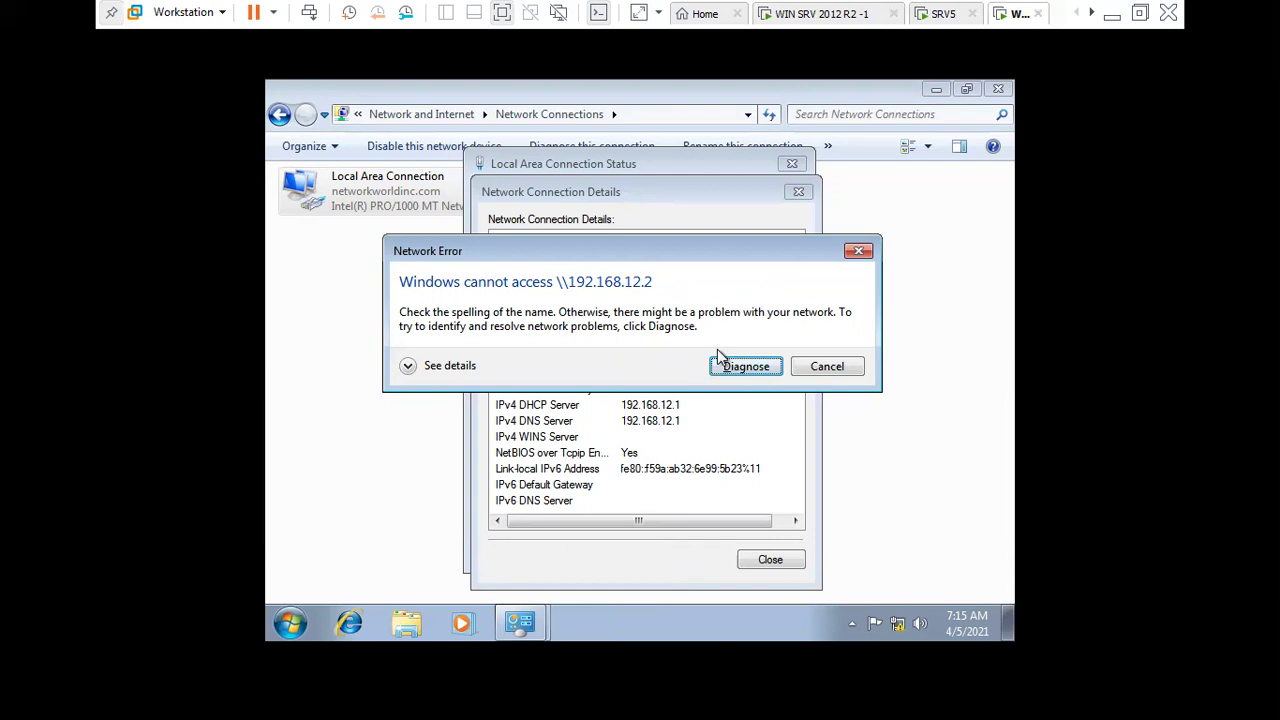
# - Try opening \\192.168.12.2, dismiss the network error, and close the connection windows
pyautogui.press('super+r')
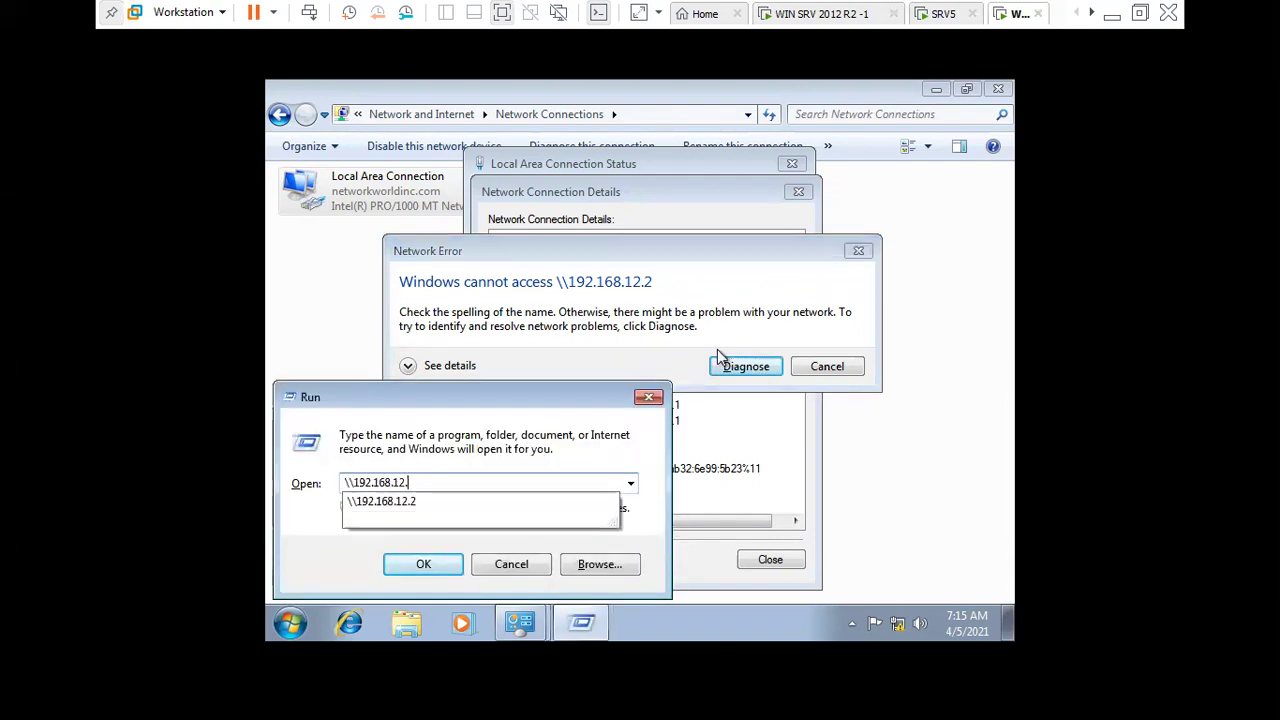
pyautogui.press('Return')
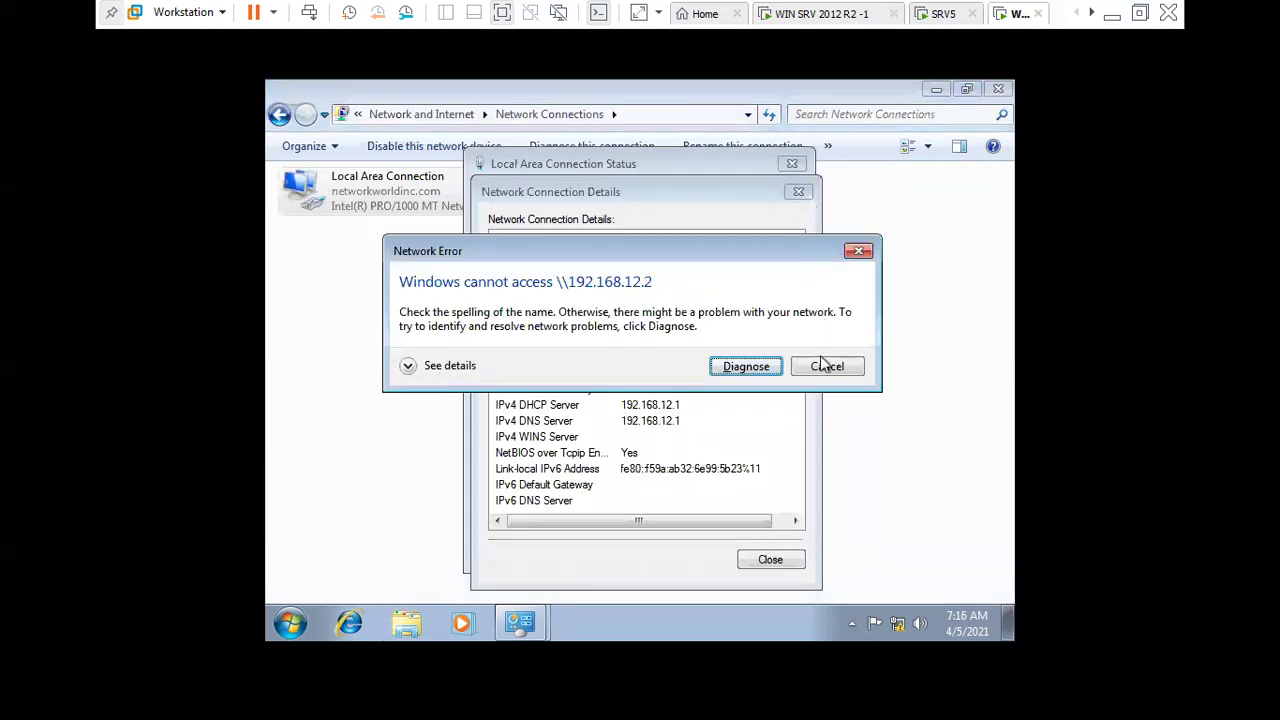
pyautogui.click(822, 366)
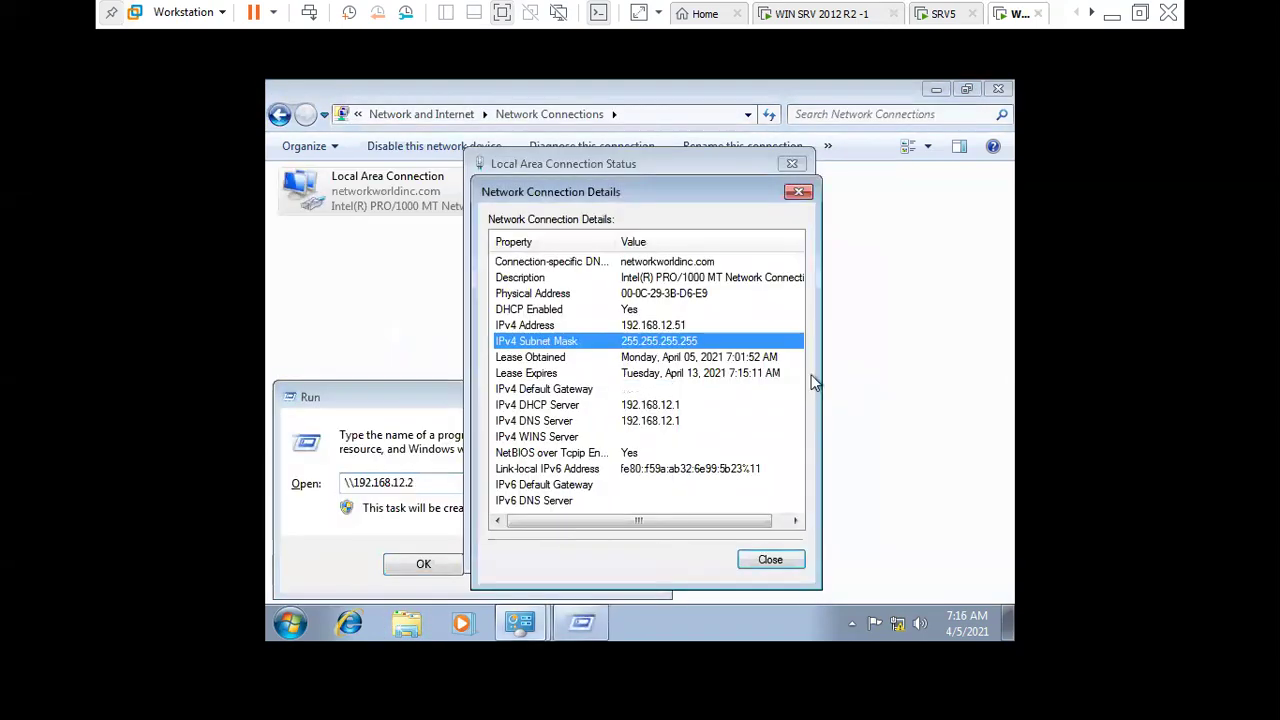
pyautogui.click(766, 556)
pyautogui.click(762, 555)
pyautogui.click(509, 566)
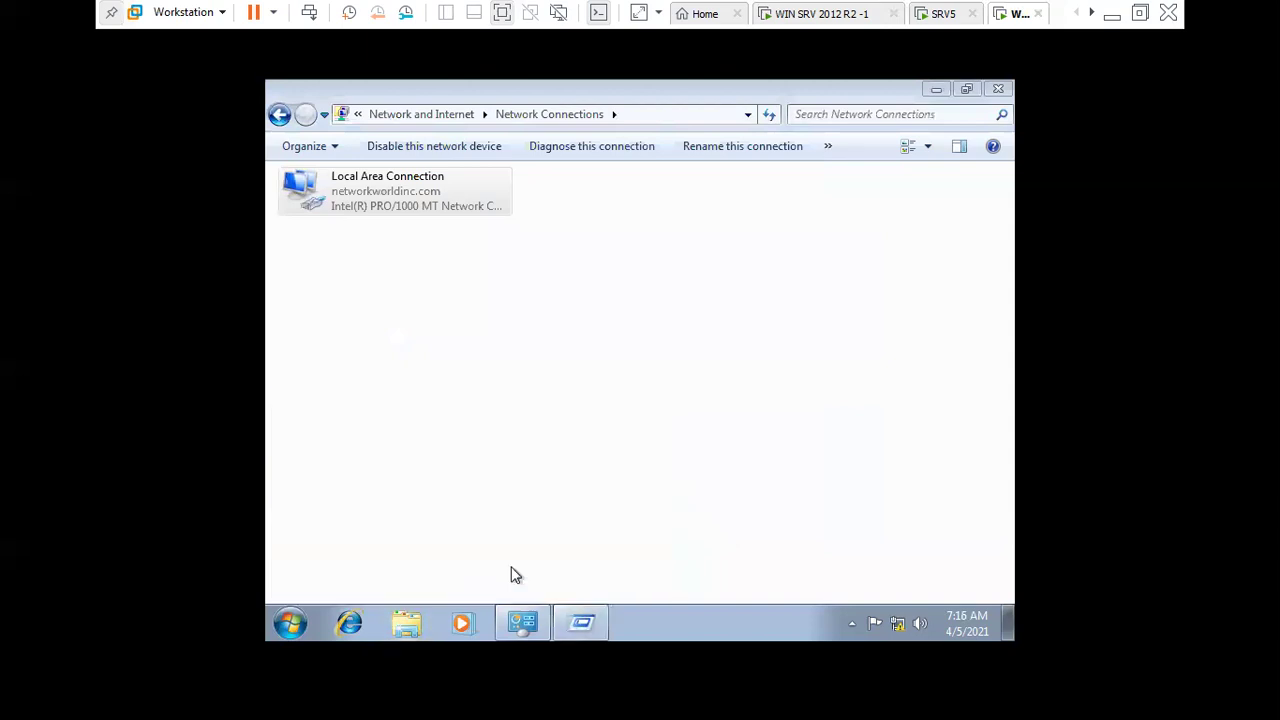
# - Read the Action Center's Network Access Protection message, then open the Network and Sharing Center
pyautogui.click(876, 622)
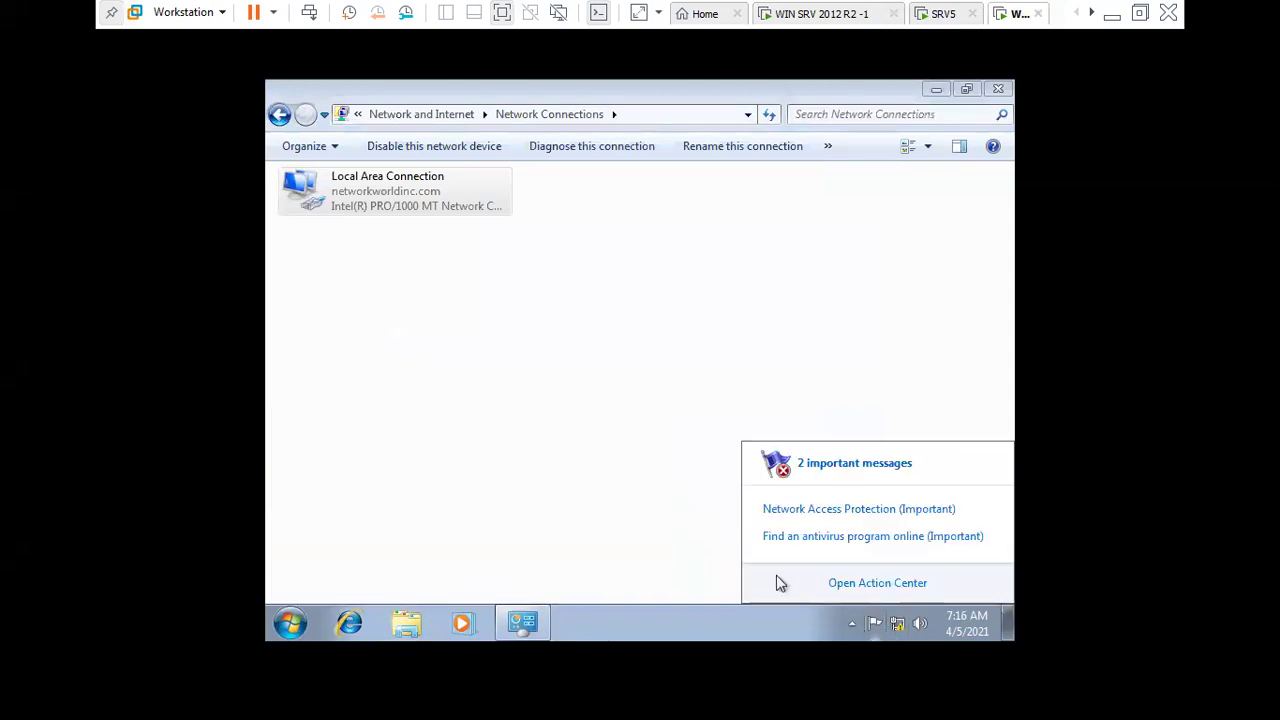
pyautogui.click(825, 512)
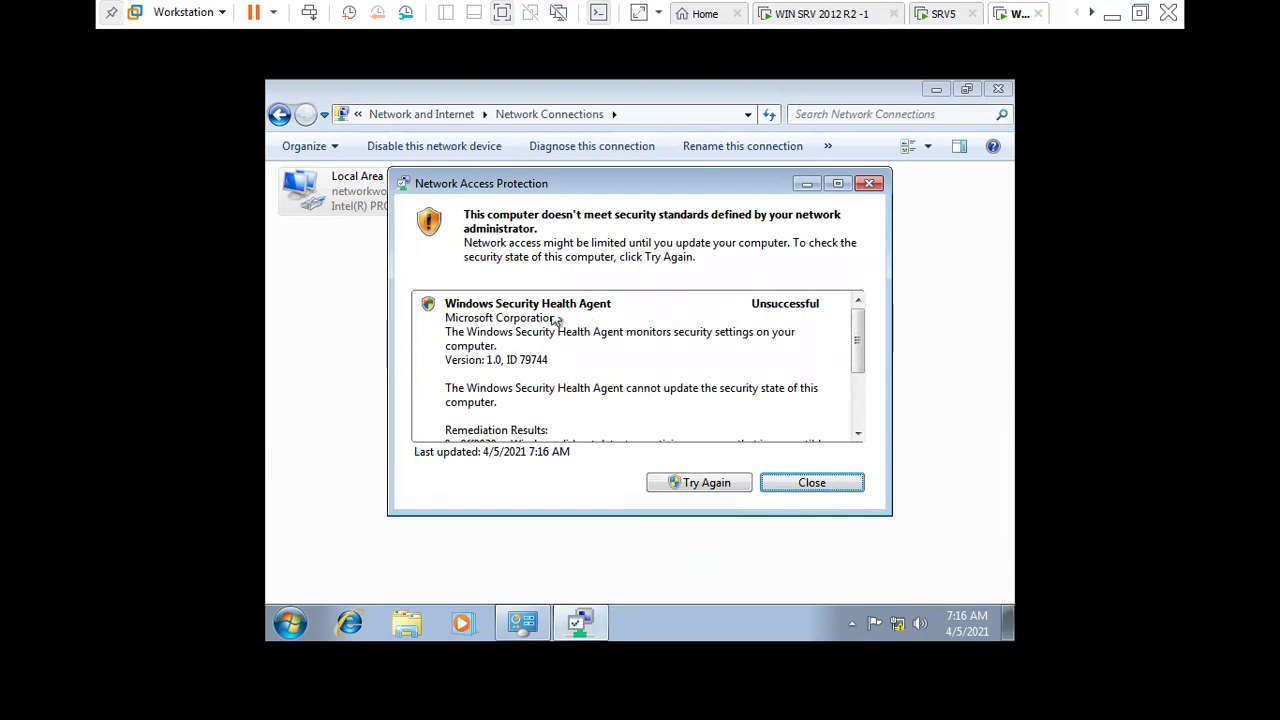
pyautogui.click(857, 432)
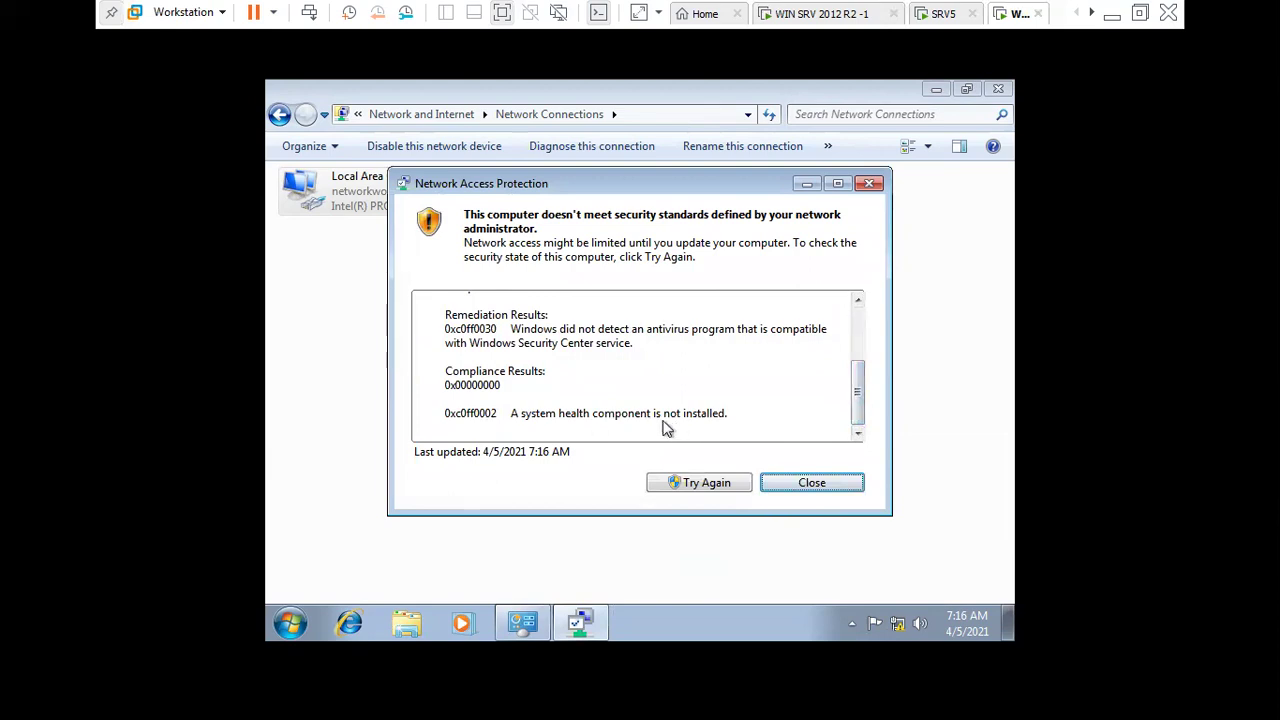
pyautogui.click(522, 622)
pyautogui.rightClick(897, 620)
pyautogui.click(902, 607)
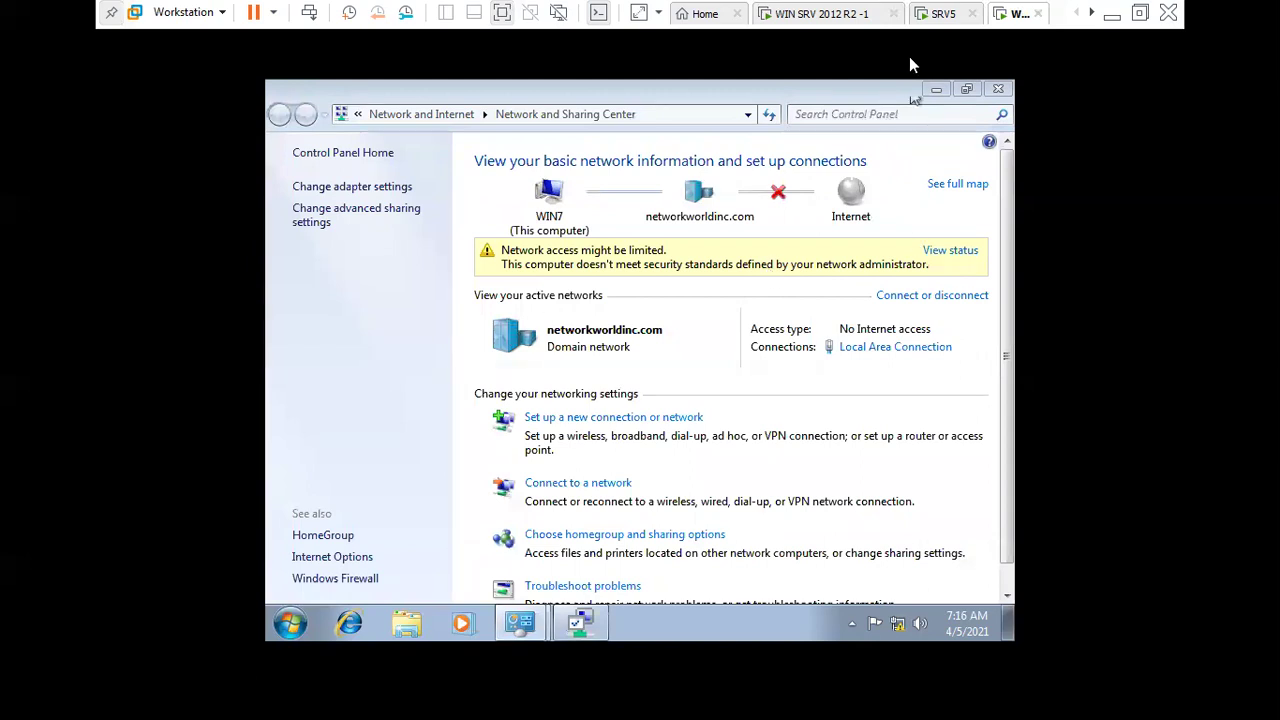
# - Check the client's Windows Firewall, system properties and Windows Update status, then return to the server
pyautogui.click(366, 578)
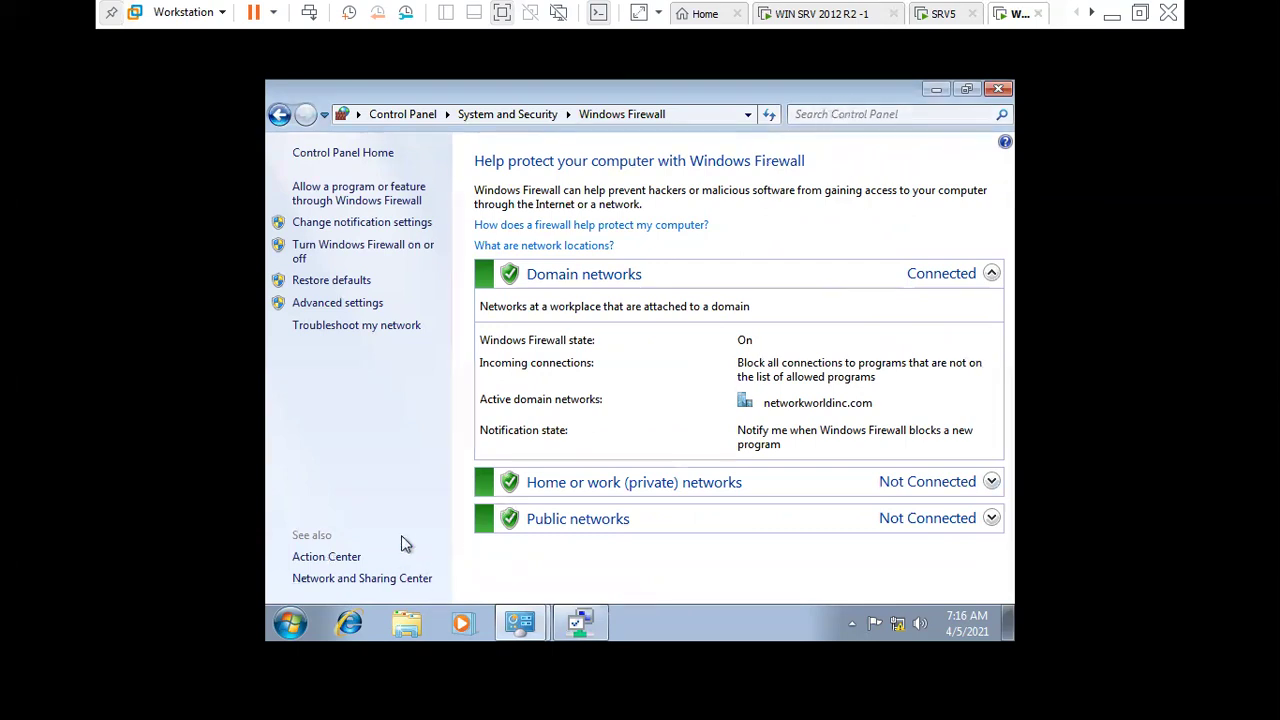
pyautogui.click(298, 634)
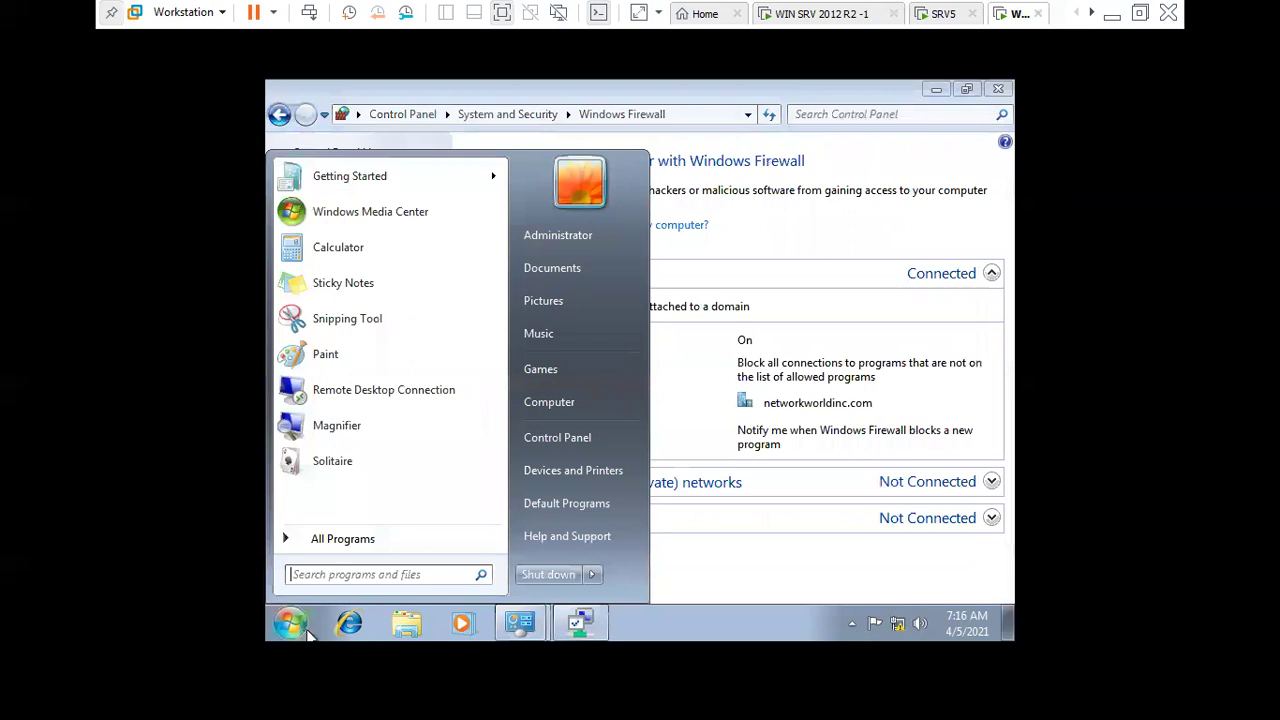
pyautogui.rightClick(562, 408)
pyautogui.click(617, 571)
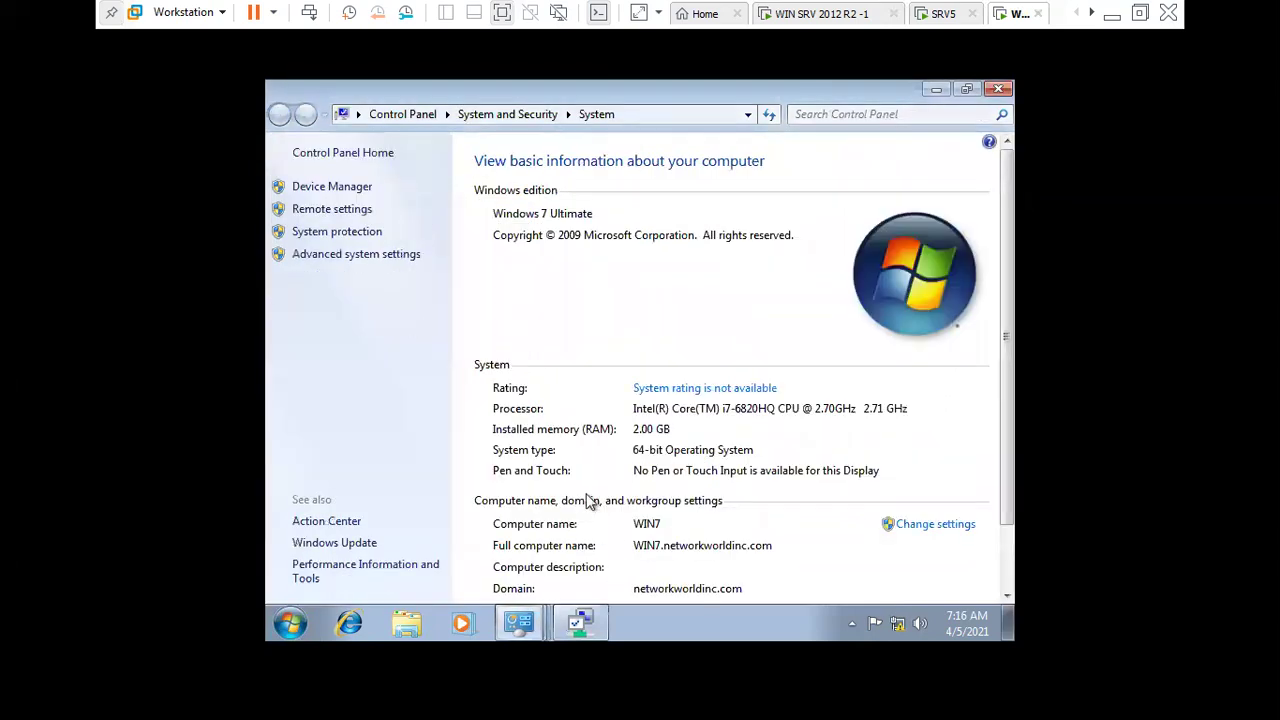
pyautogui.scroll(-3, 405, 500)
pyautogui.click(372, 548)
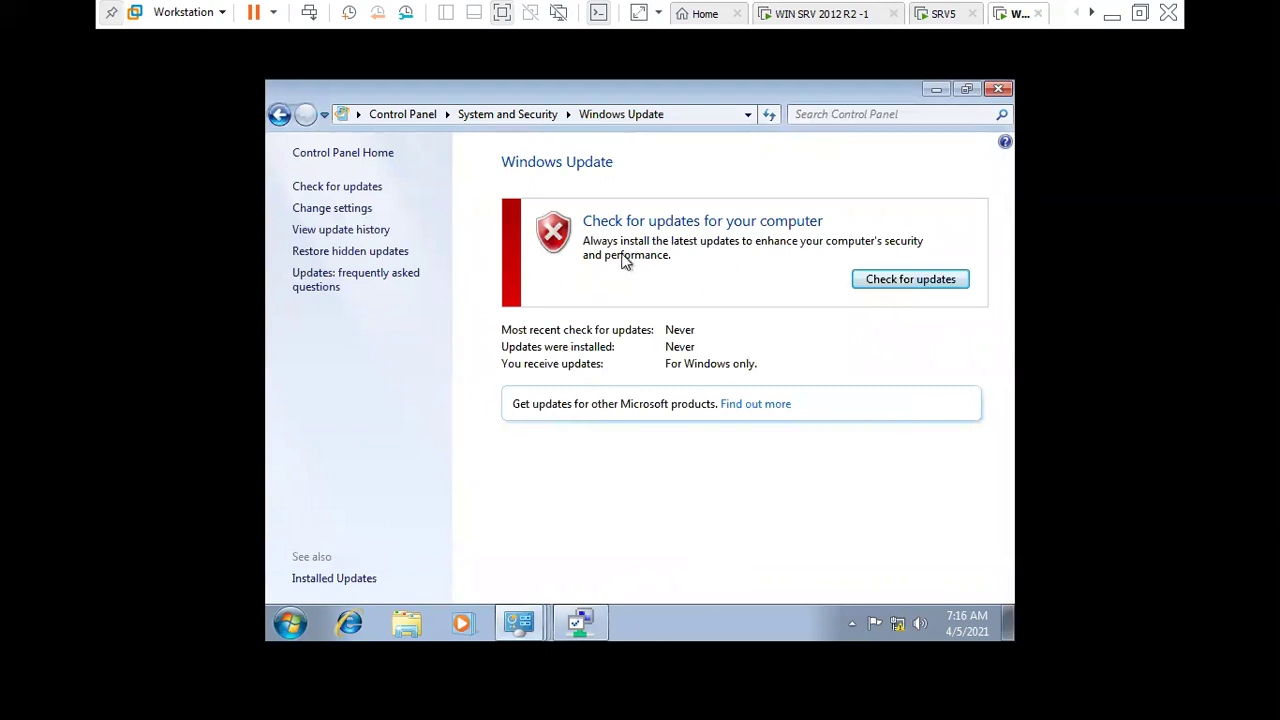
pyautogui.click(998, 89)
pyautogui.click(826, 22)
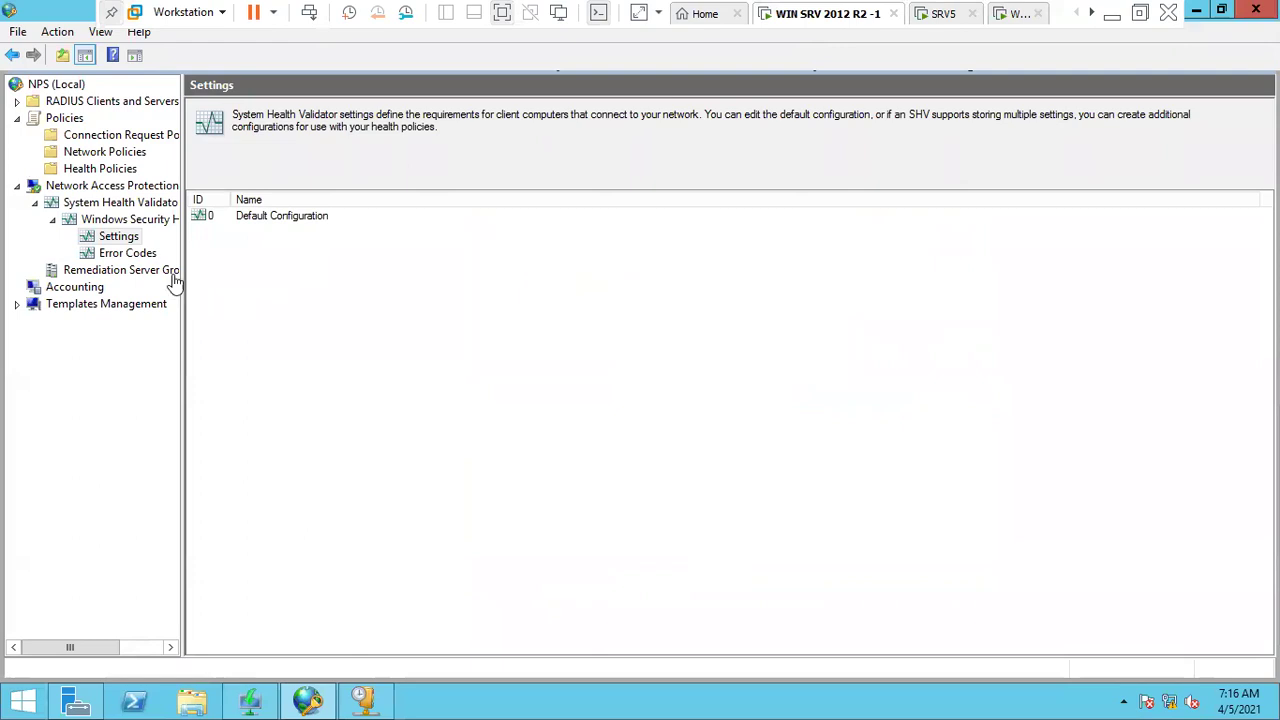
# - Stop requiring antivirus and antispyware in the validator's Default Configuration and save it
pyautogui.doubleClick(281, 219)
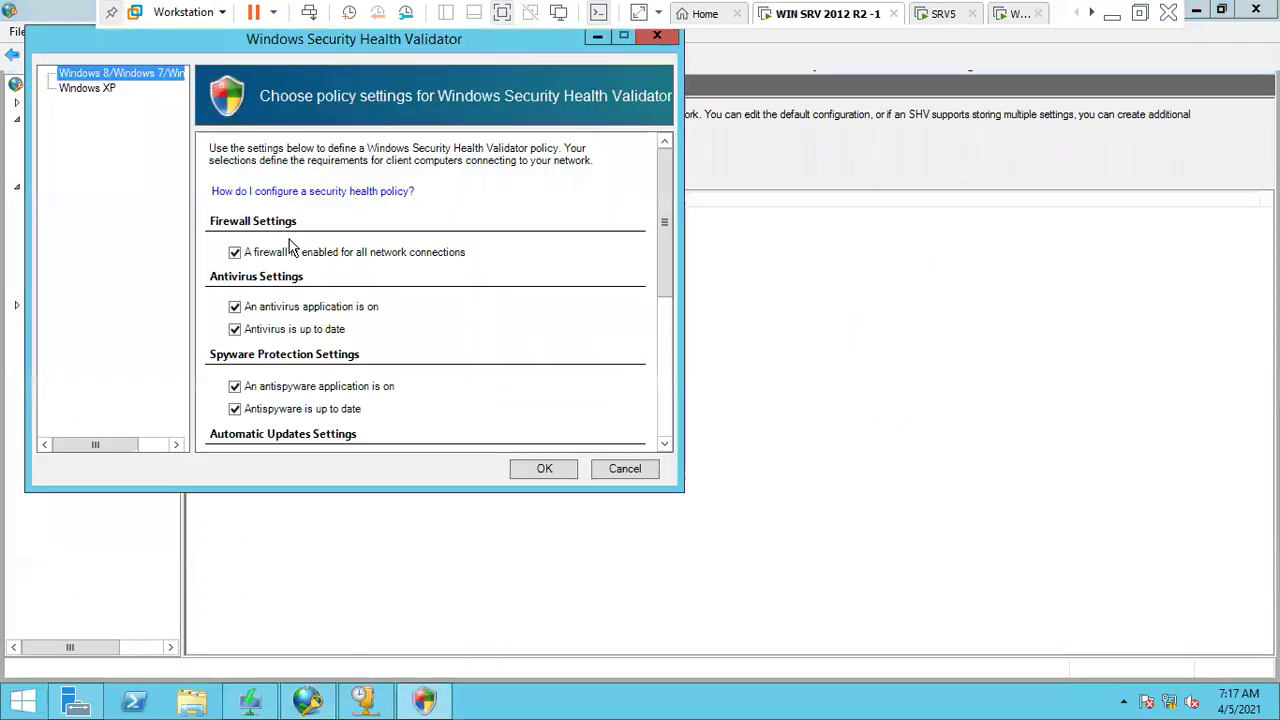
pyautogui.click(276, 309)
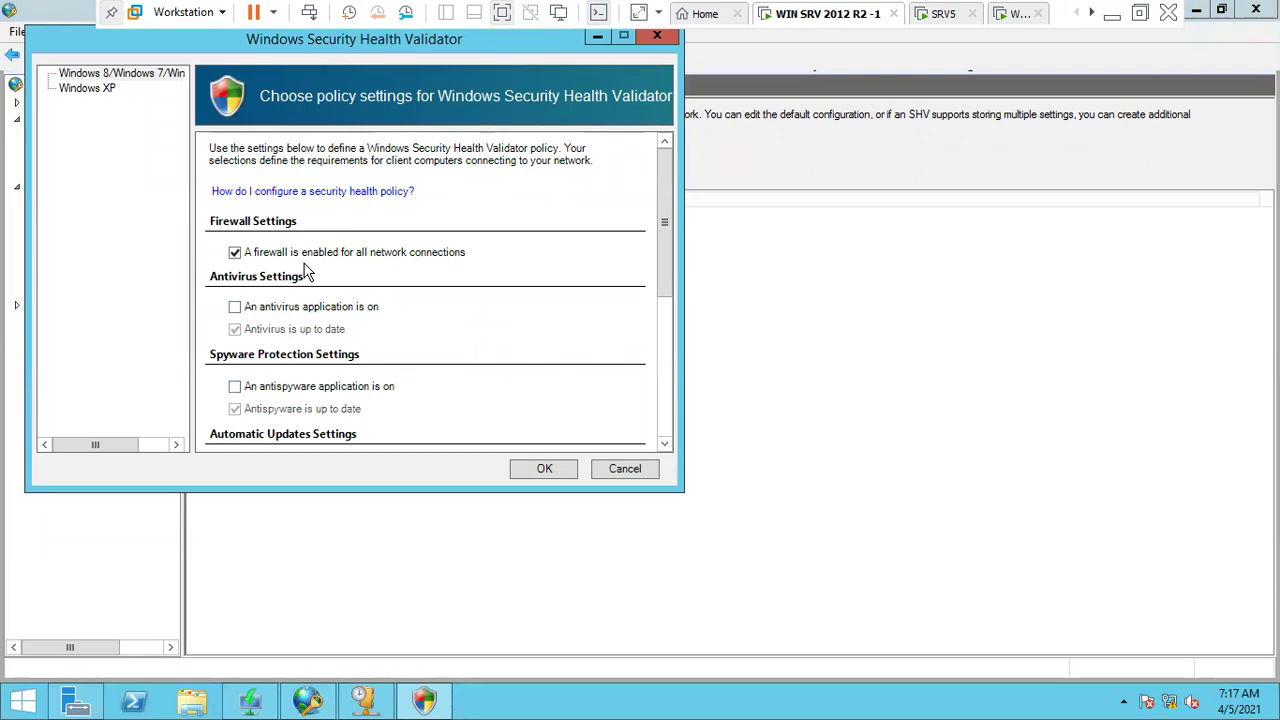
pyautogui.scroll(-5, 306, 271)
pyautogui.scroll(5, 322, 335)
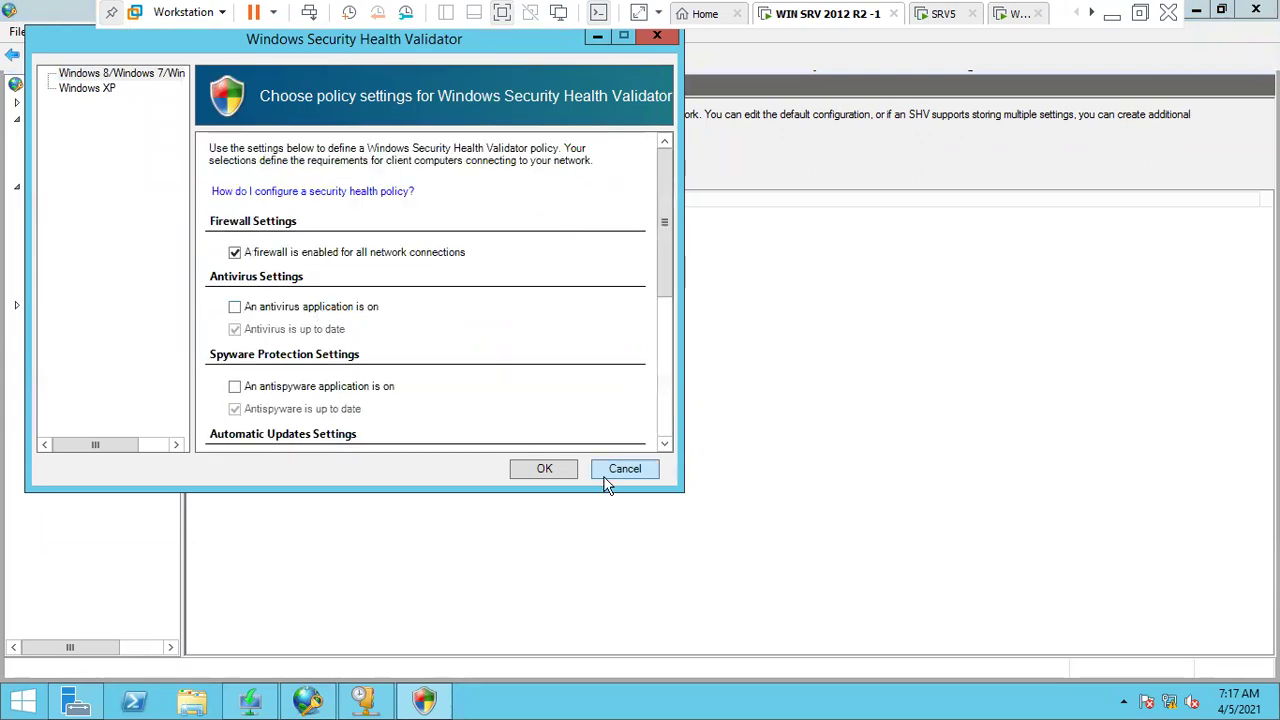
pyautogui.click(553, 472)
pyautogui.click(922, 14)
pyautogui.click(1003, 14)
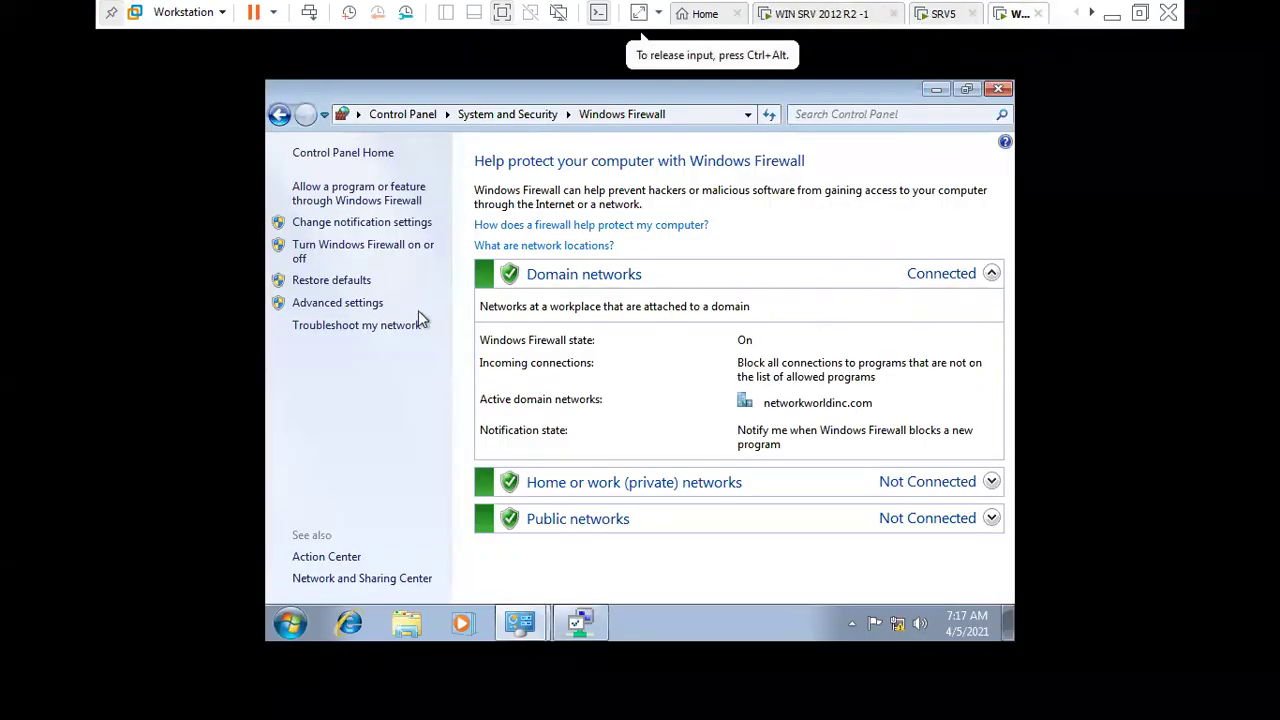
# - On Windows 7, re-check the security state in the NAP dialog and dismiss the warning
pyautogui.click(580, 622)
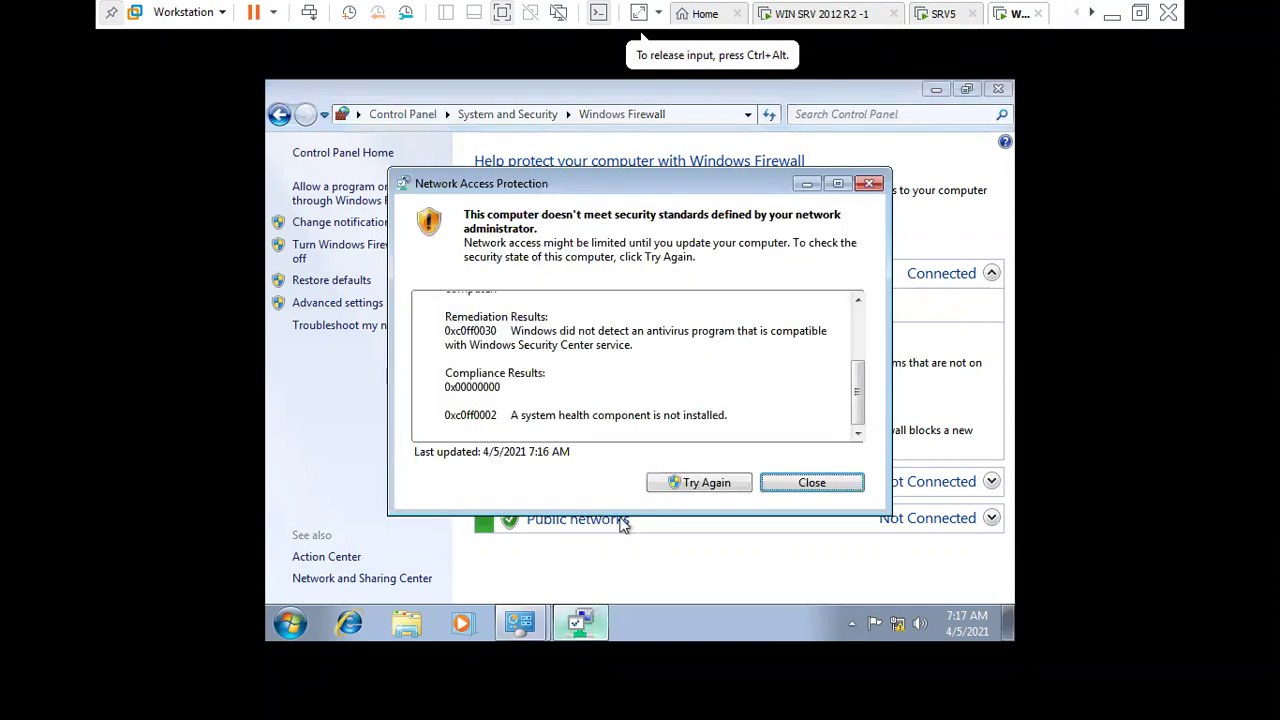
pyautogui.click(718, 483)
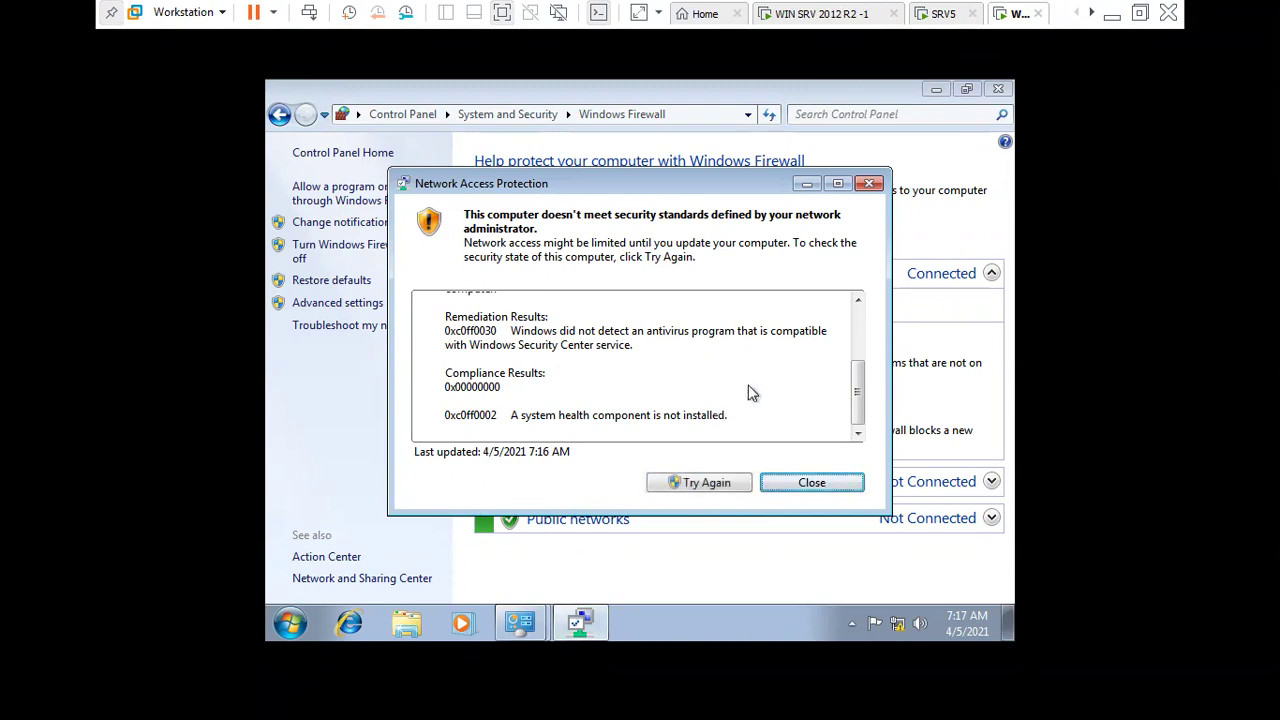
pyautogui.moveTo(860, 387)
pyautogui.mouseDown()
pyautogui.moveTo(868, 331)
pyautogui.moveTo(803, 508)
pyautogui.mouseUp()
pyautogui.click(806, 483)
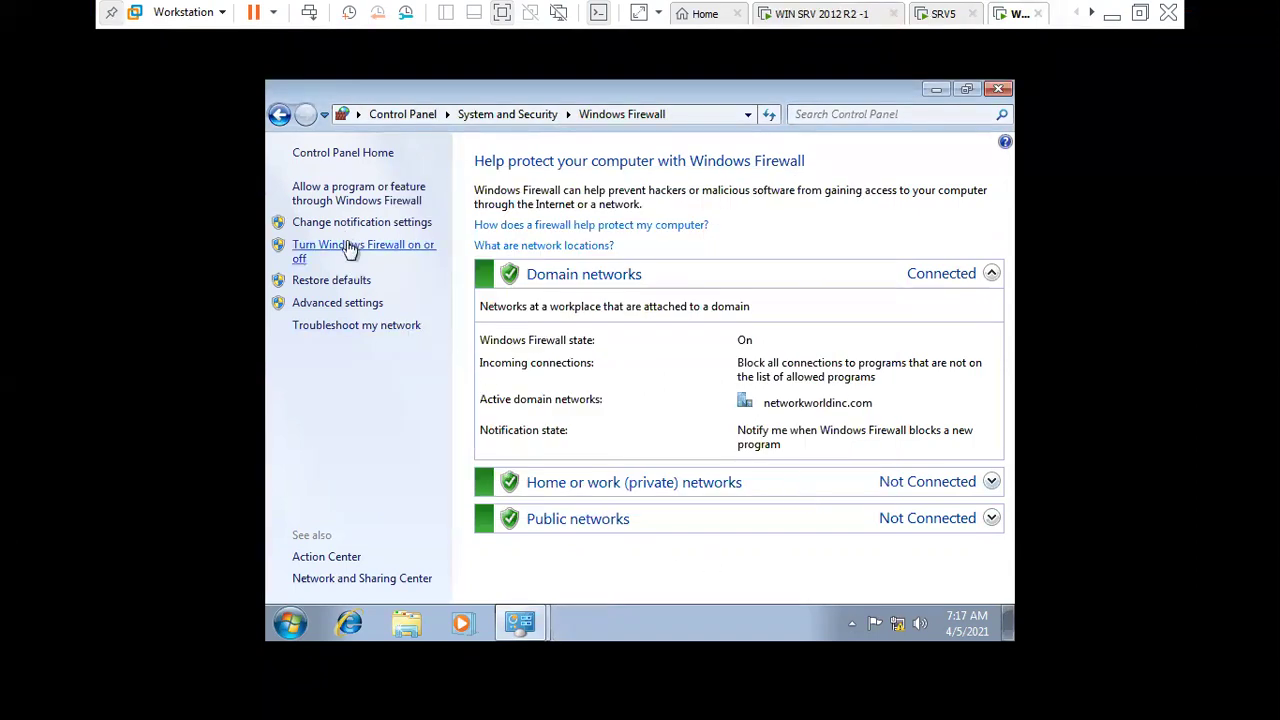
# - Force a group policy refresh twice on the 2012 R2 server, then view SRV5
pyautogui.click(798, 15)
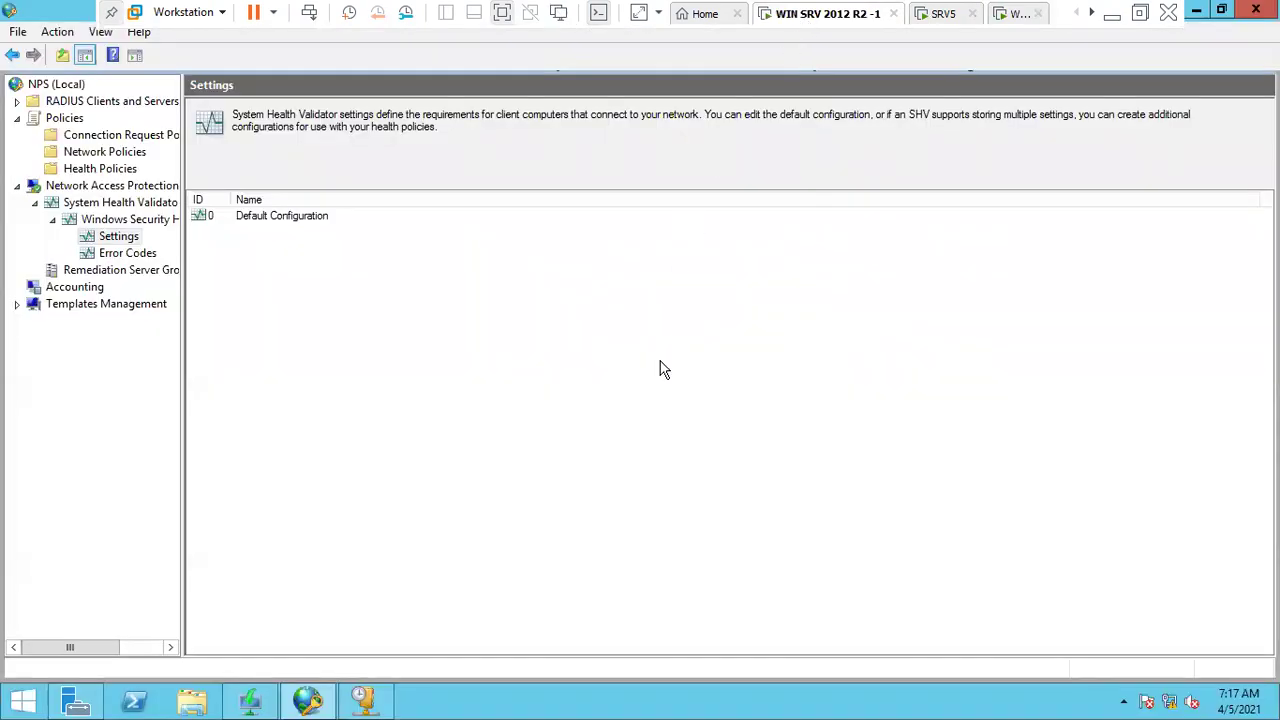
pyautogui.press('super+r')
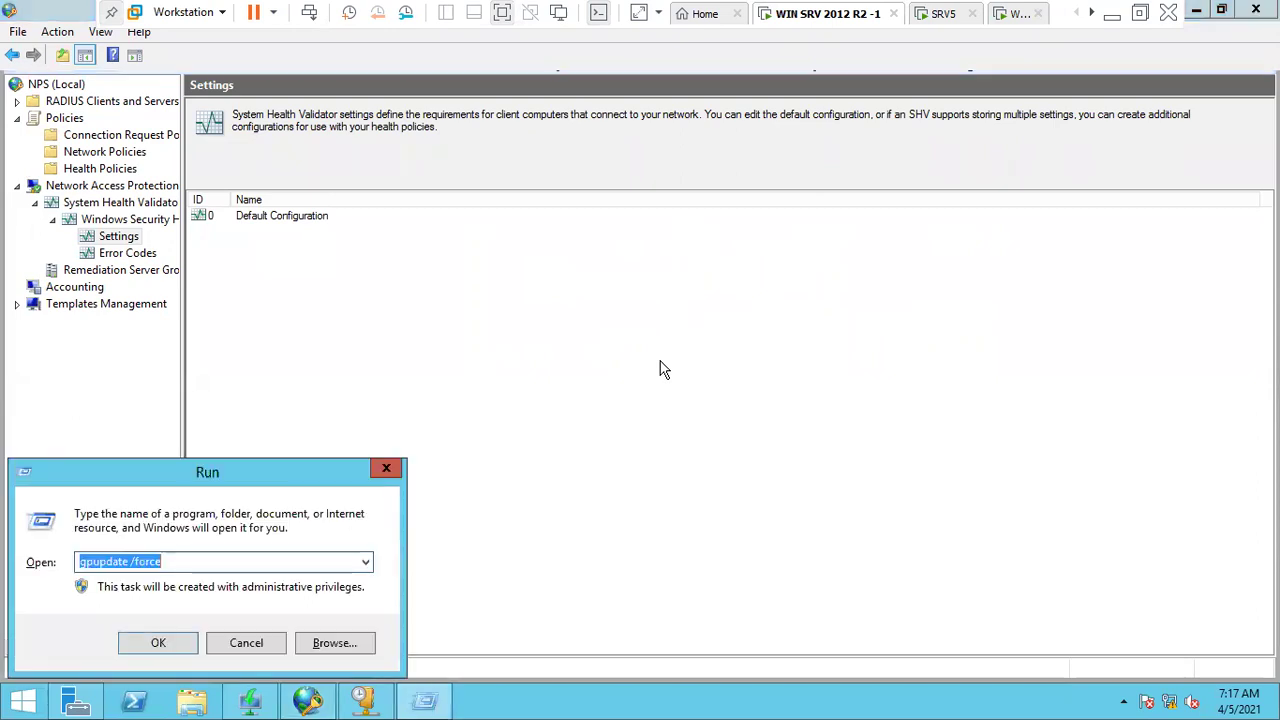
pyautogui.press('Return')
pyautogui.press('super+r')
pyautogui.press('Return')
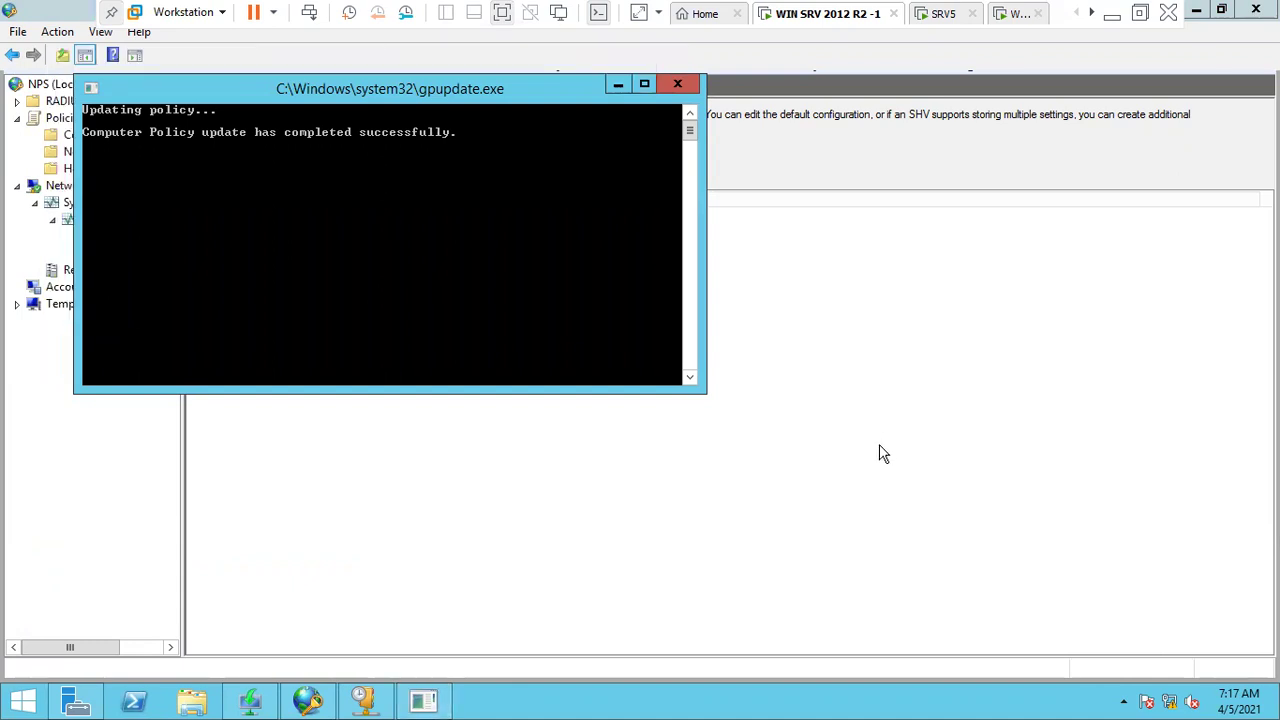
pyautogui.click(935, 20)
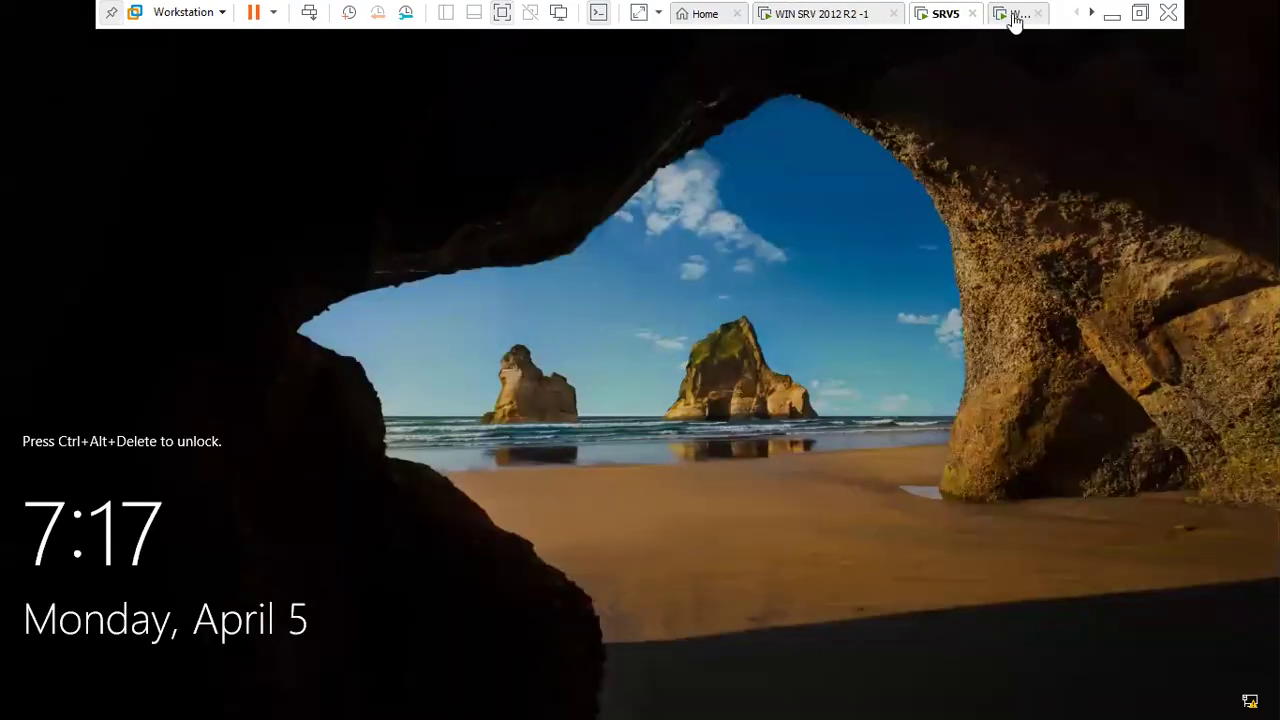
# - On the Windows 7 guest, release and renew the IP lease with ipconfig in cmd, obtaining 192.168.12.51
pyautogui.click(1014, 14)
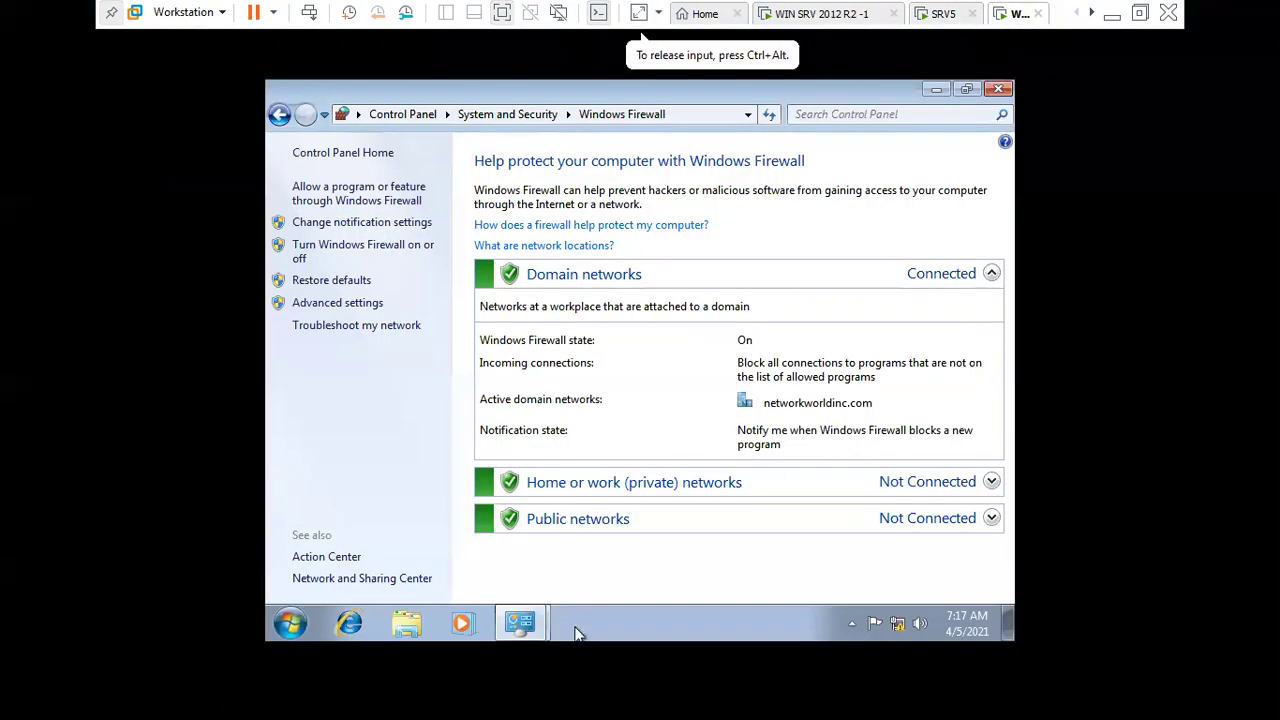
pyautogui.press('super+r')
pyautogui.write('cmd')
pyautogui.press('Return')
pyautogui.press('Return')
pyautogui.press('Return')
pyautogui.press('Return')
pyautogui.press('Return')
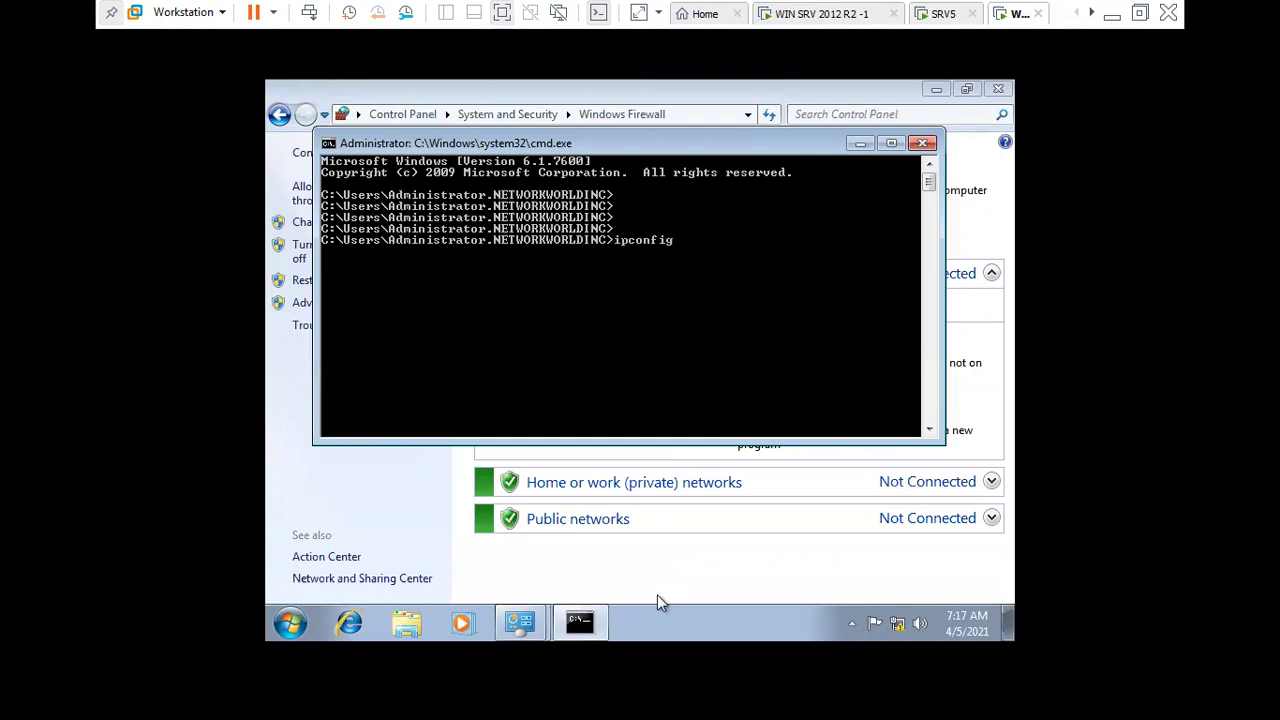
pyautogui.write('ipconfig /release')
pyautogui.press('Return')
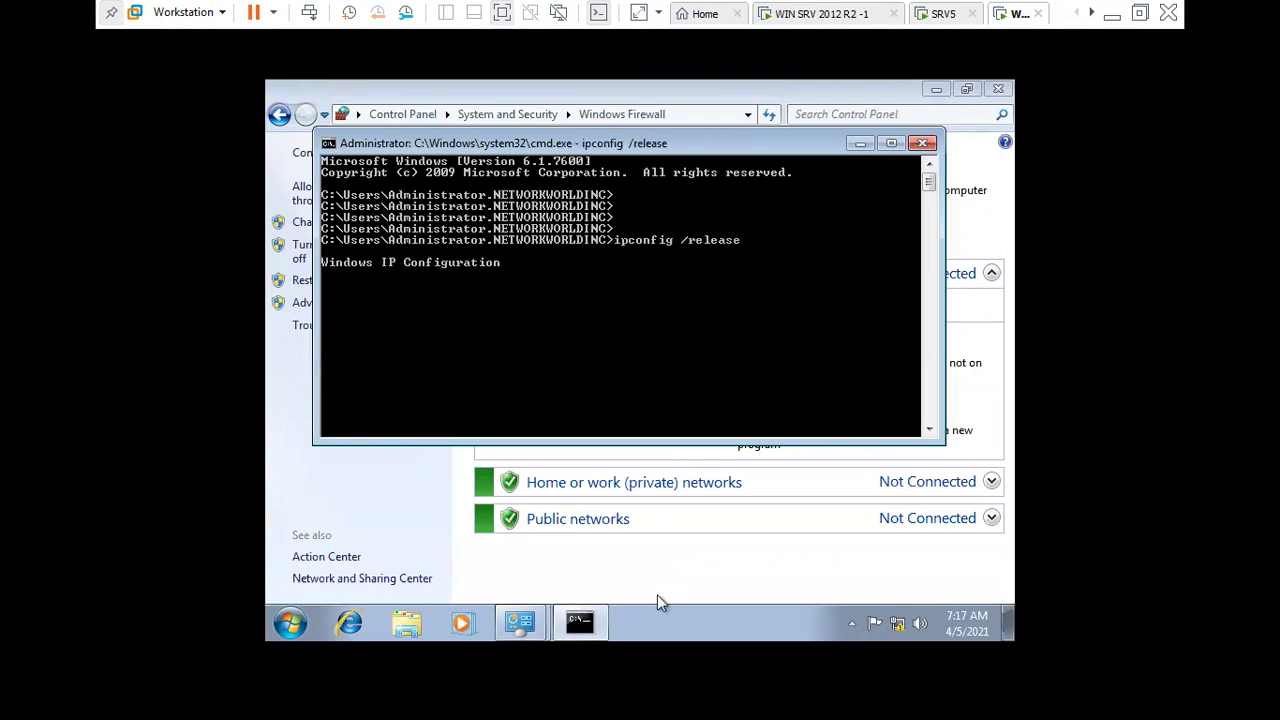
pyautogui.press('Up')
pyautogui.press('BackSpace')
pyautogui.press('BackSpace')
pyautogui.press('BackSpace')
pyautogui.press('BackSpace')
pyautogui.press('BackSpace')
pyautogui.write('new')
pyautogui.press('Return')
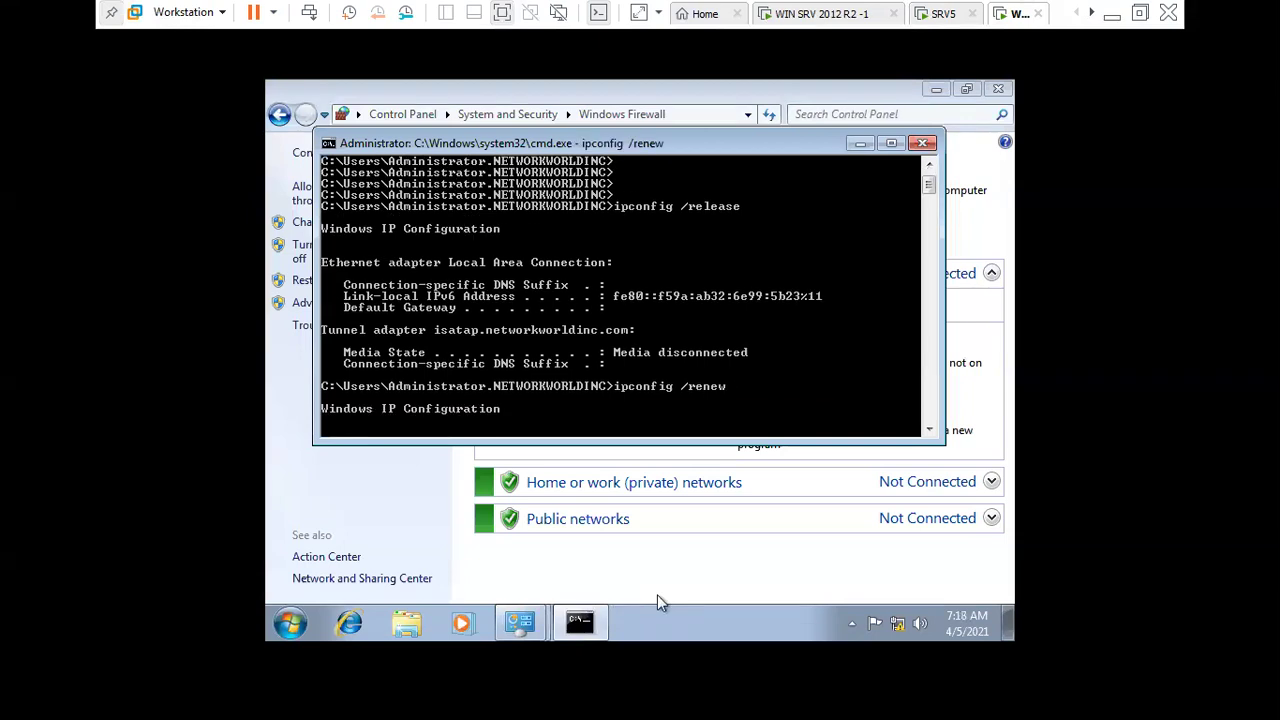
pyautogui.doubleClick(636, 143)
pyautogui.scroll(-6, 625, 440)
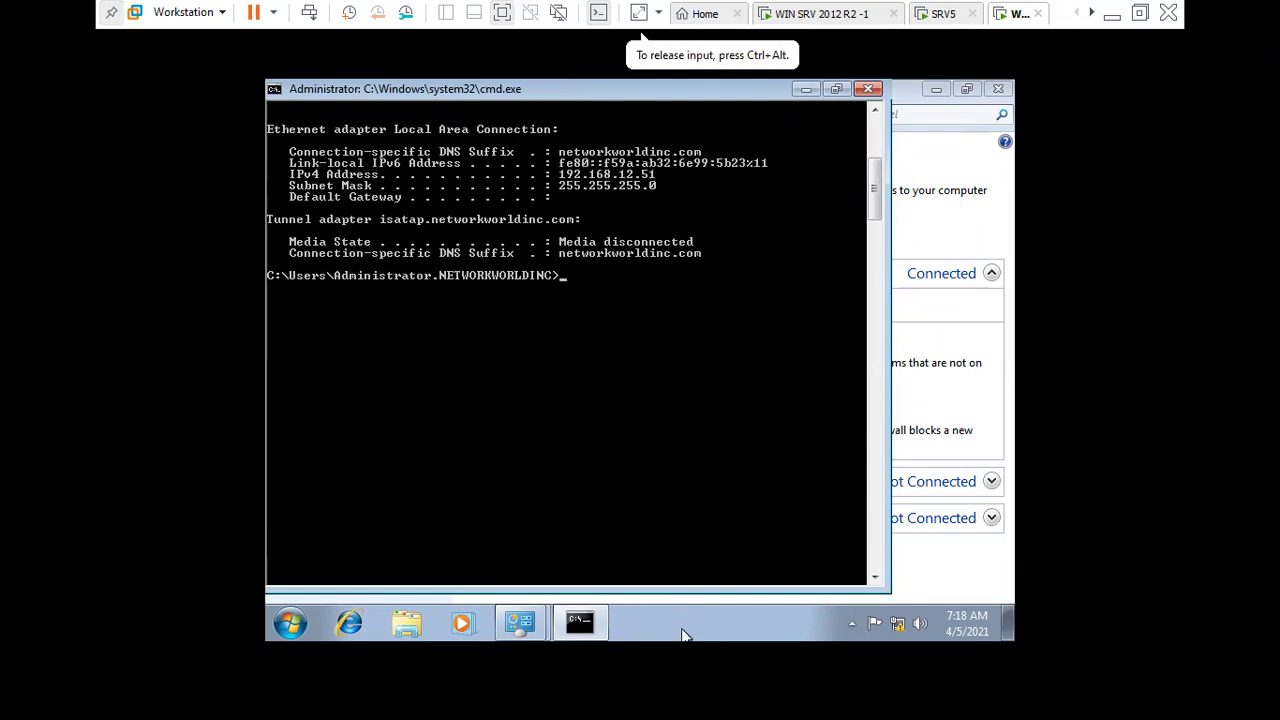
# - Browse \\192.168.12.2 from Run and open the Data1 share
pyautogui.press('super+r')
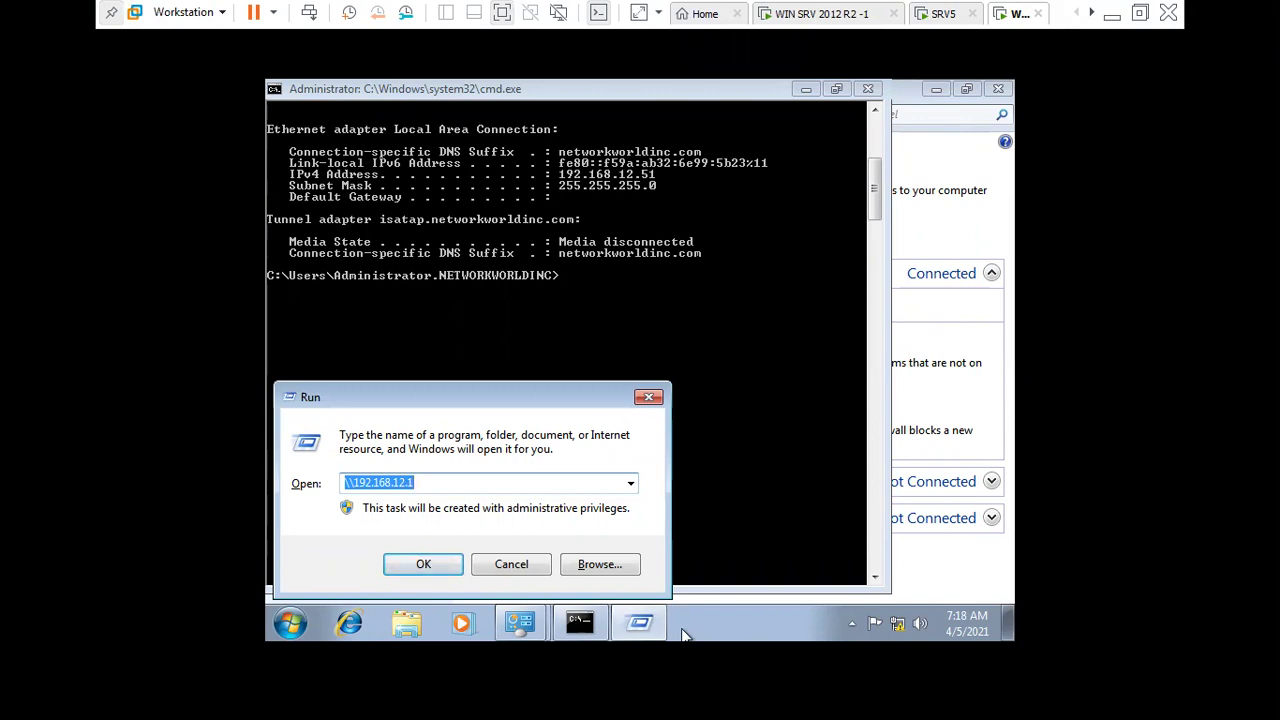
pyautogui.press('End')
pyautogui.press('BackSpace')
pyautogui.write('2')
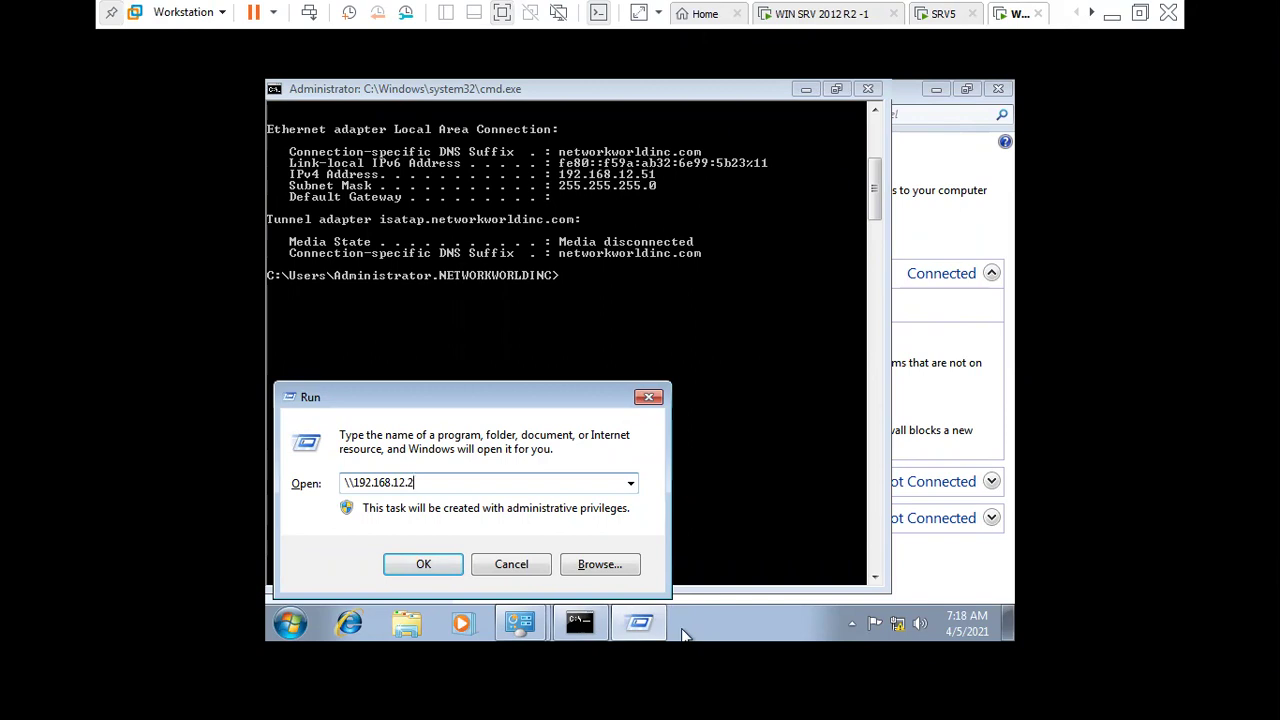
pyautogui.press('Return')
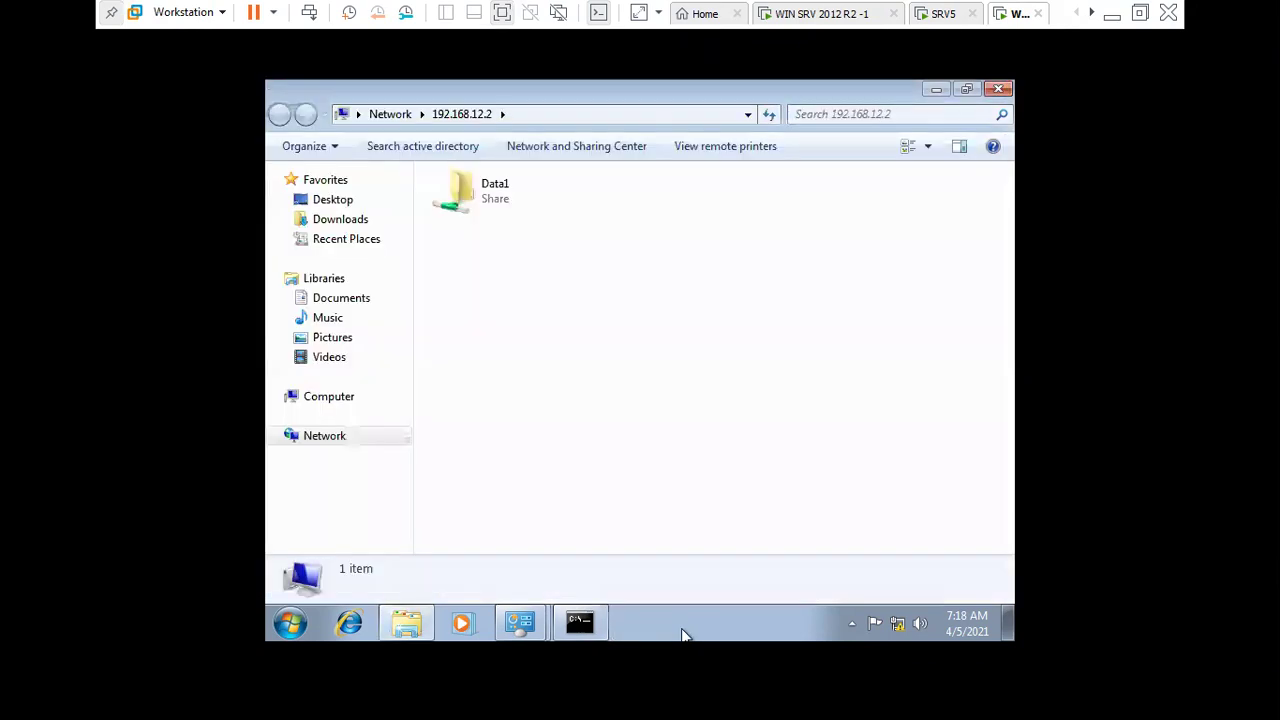
pyautogui.doubleClick(508, 196)
pyautogui.click(936, 89)
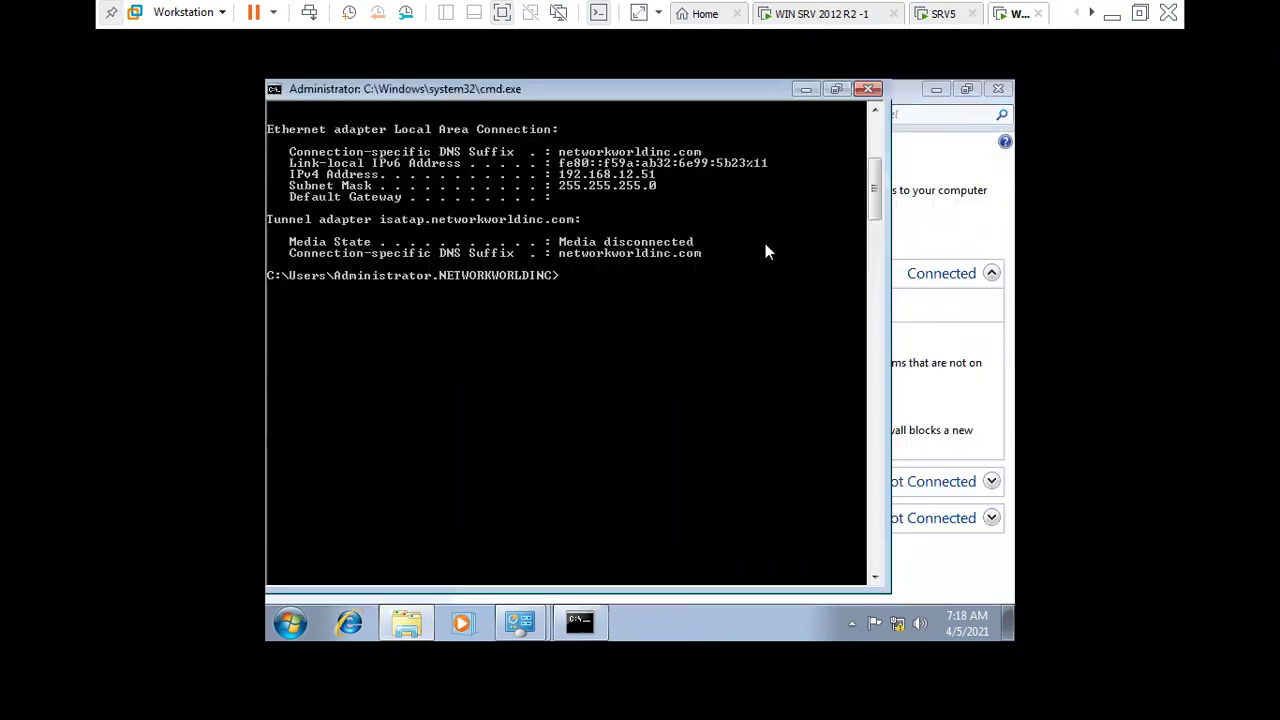
pyautogui.click(918, 420)
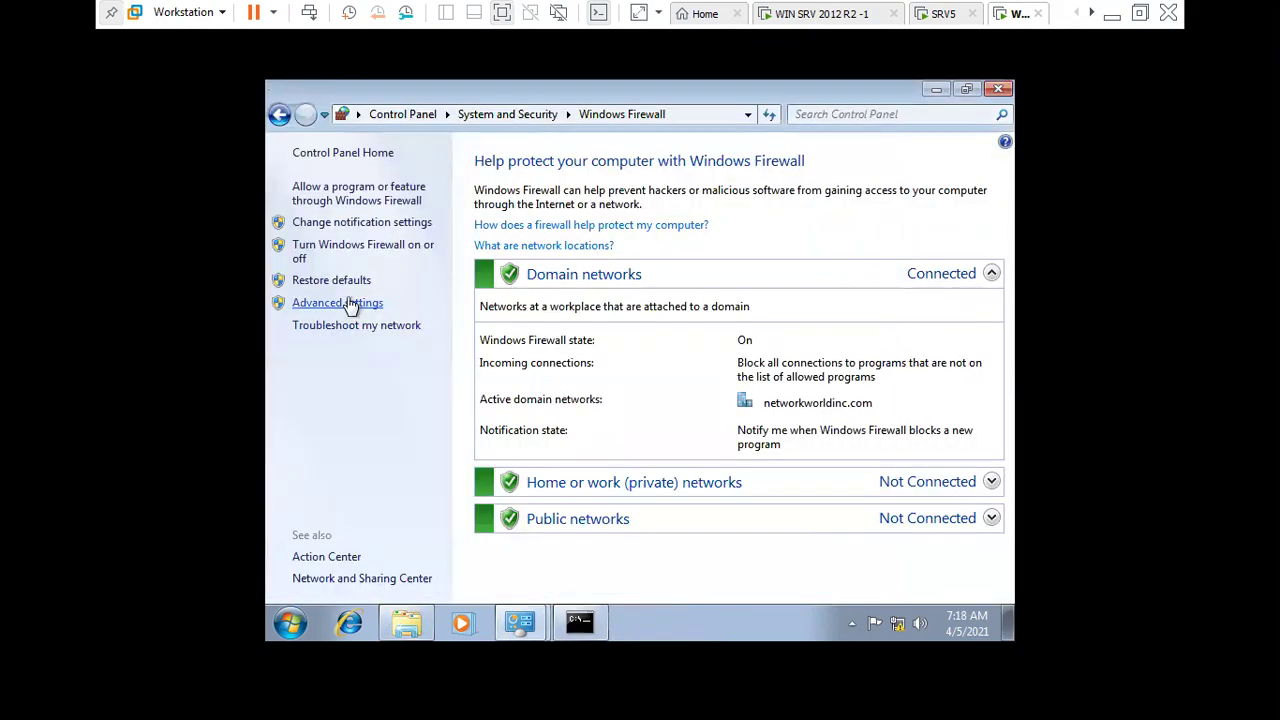
# - Turn off Windows Firewall for domain, private and public networks on the Windows 7 guest
pyautogui.click(338, 246)
pyautogui.click(469, 308)
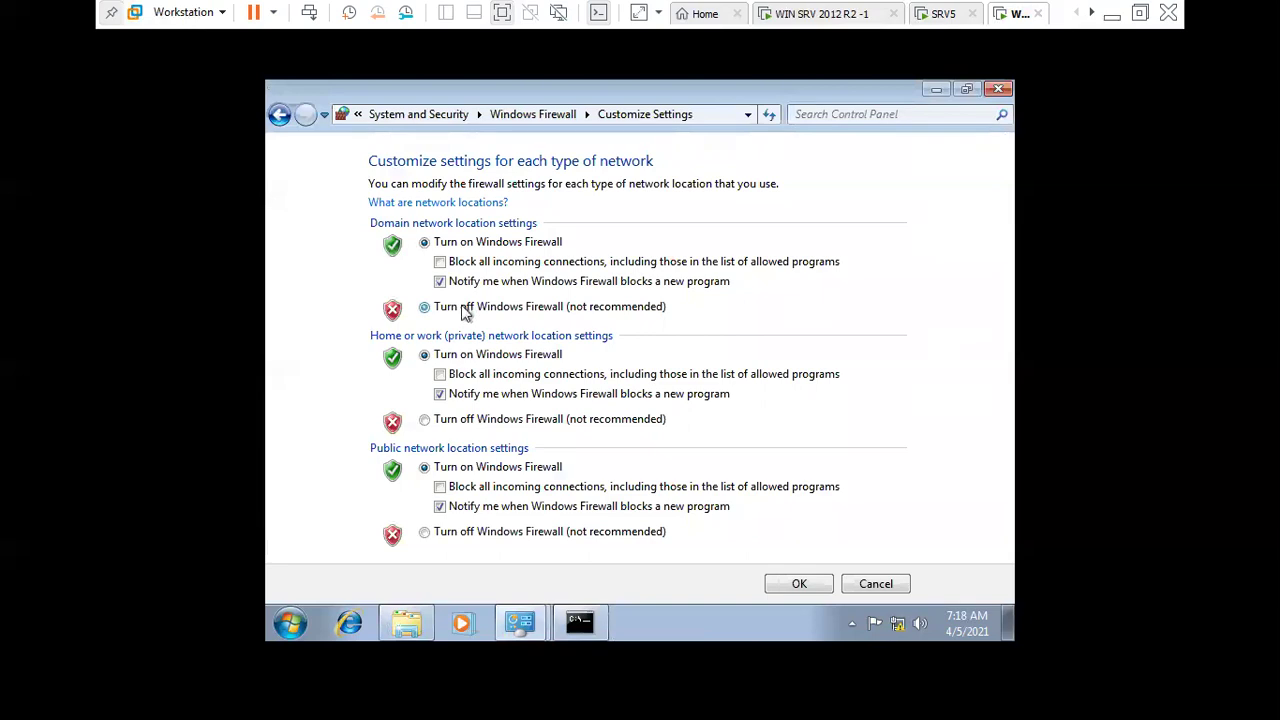
pyautogui.click(469, 421)
pyautogui.click(466, 532)
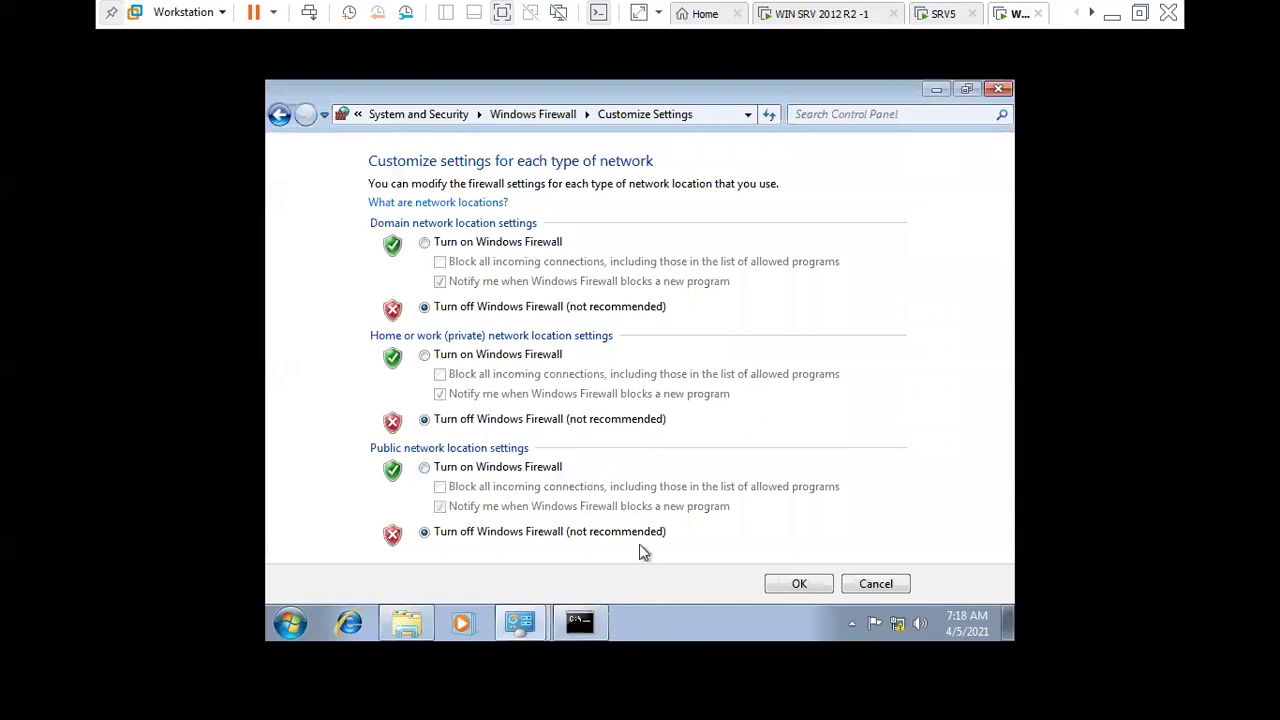
pyautogui.click(817, 586)
pyautogui.scroll(-1, 910, 497)
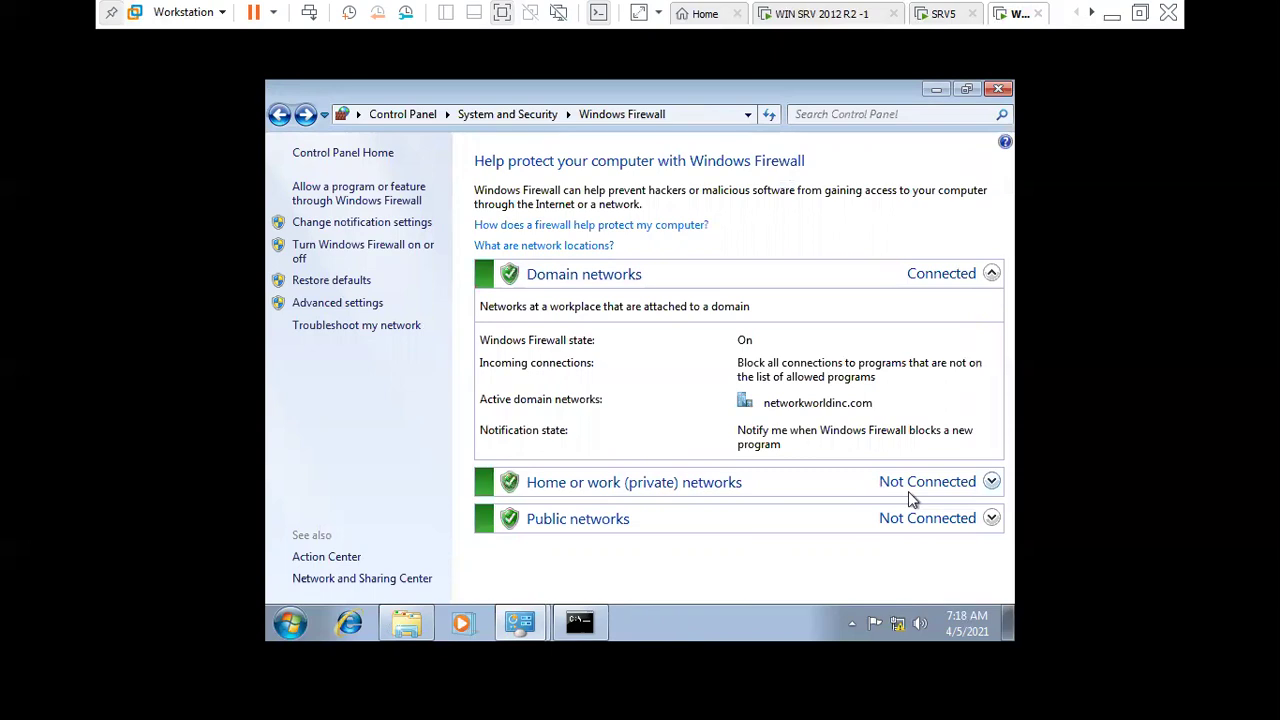
# - Reapply firewall off for all three network types, then leave VMware full-screen mode
pyautogui.click(363, 258)
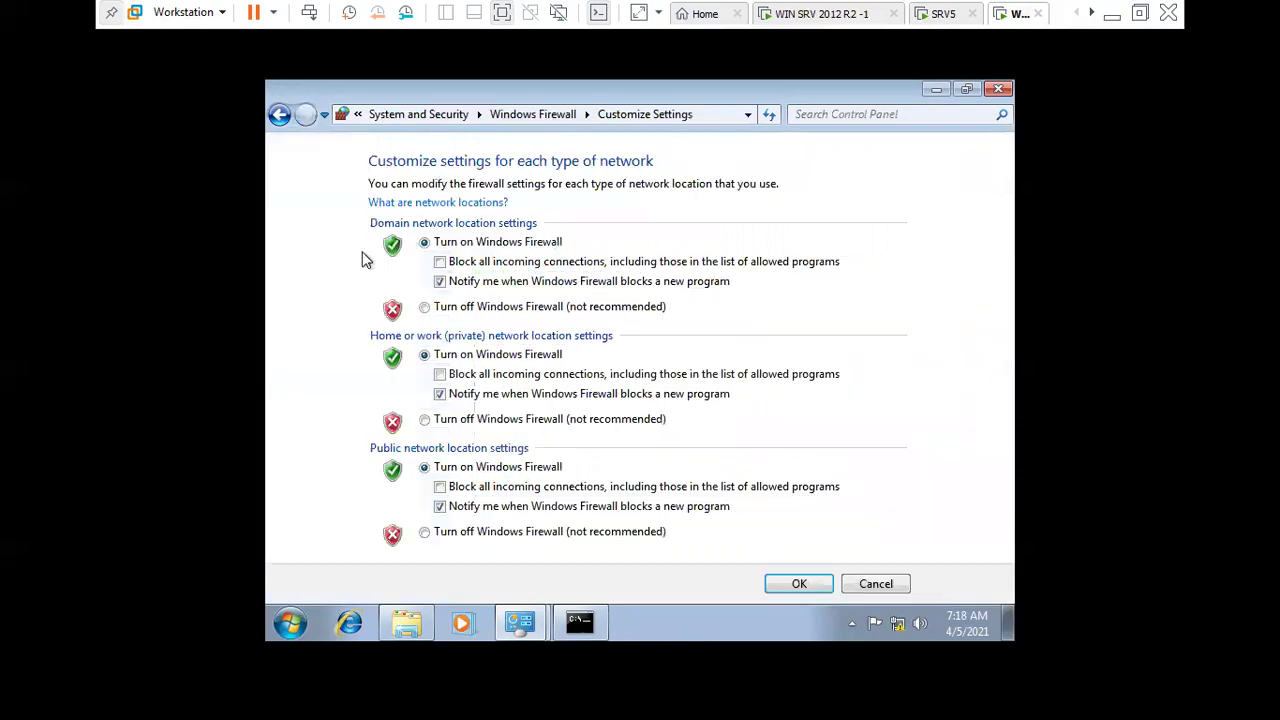
pyautogui.click(460, 308)
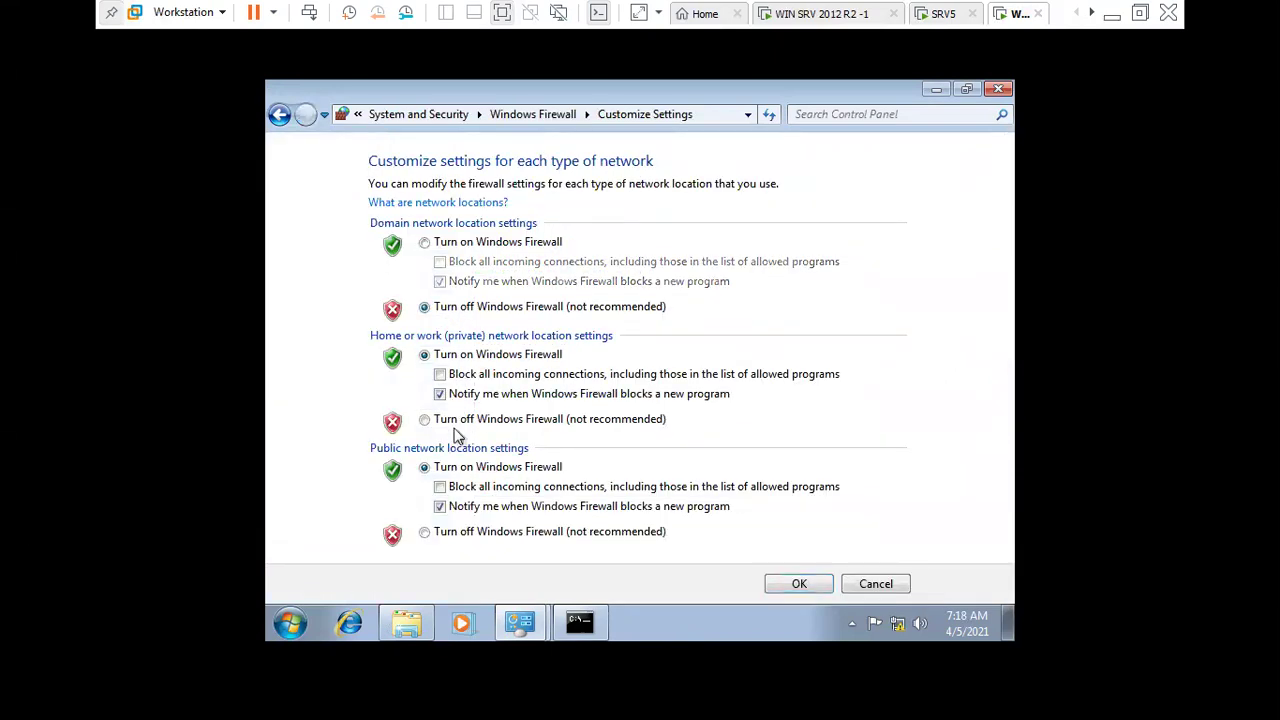
pyautogui.click(458, 421)
pyautogui.click(478, 532)
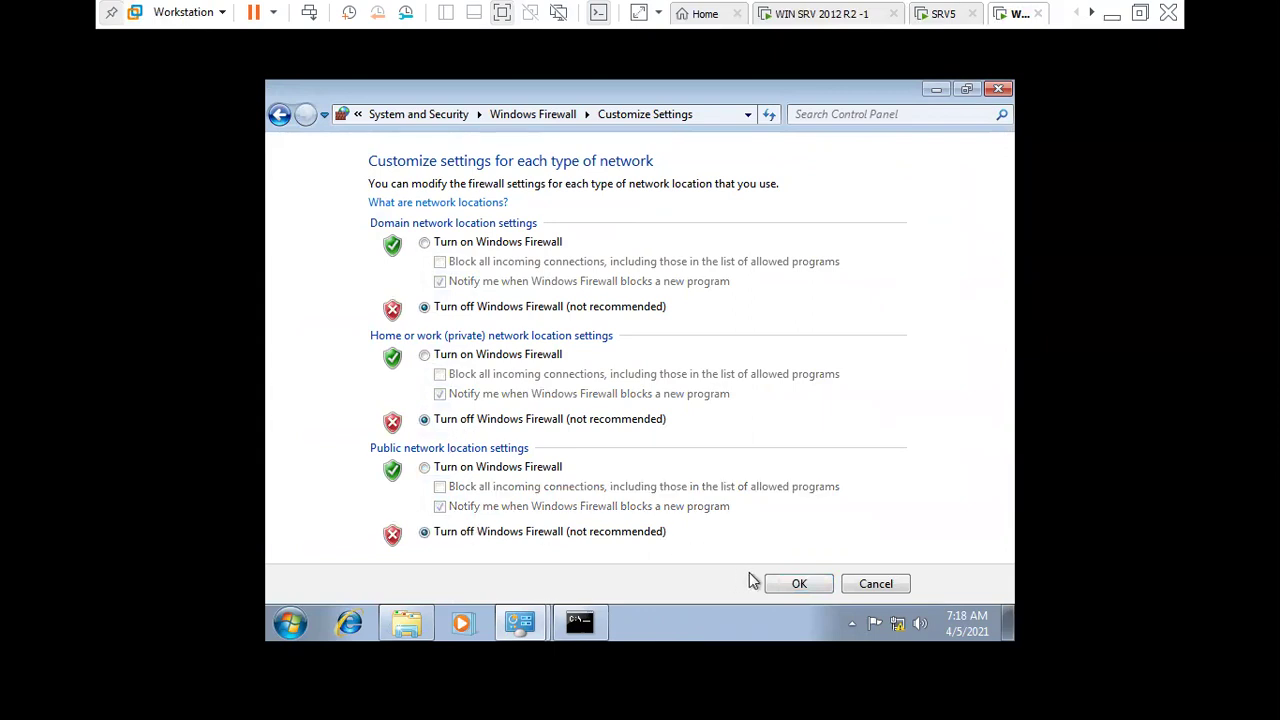
pyautogui.click(778, 585)
pyautogui.scroll(-2, 692, 483)
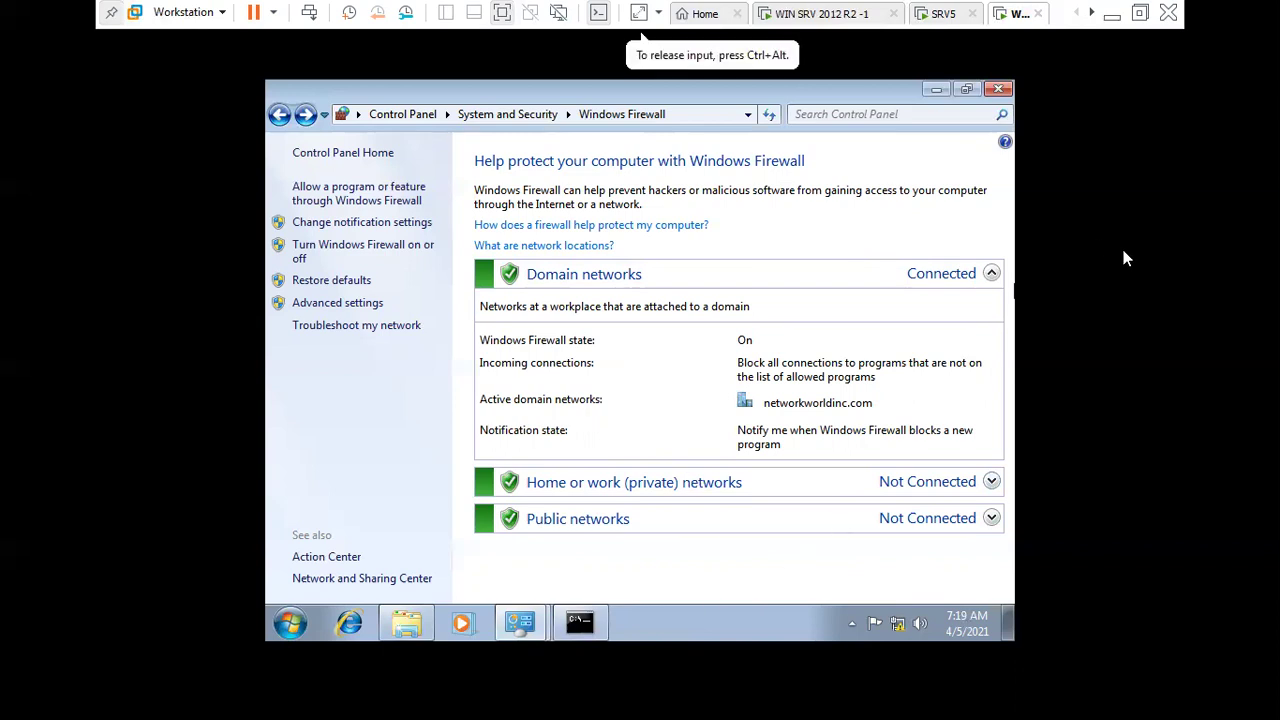
pyautogui.click(1140, 13)
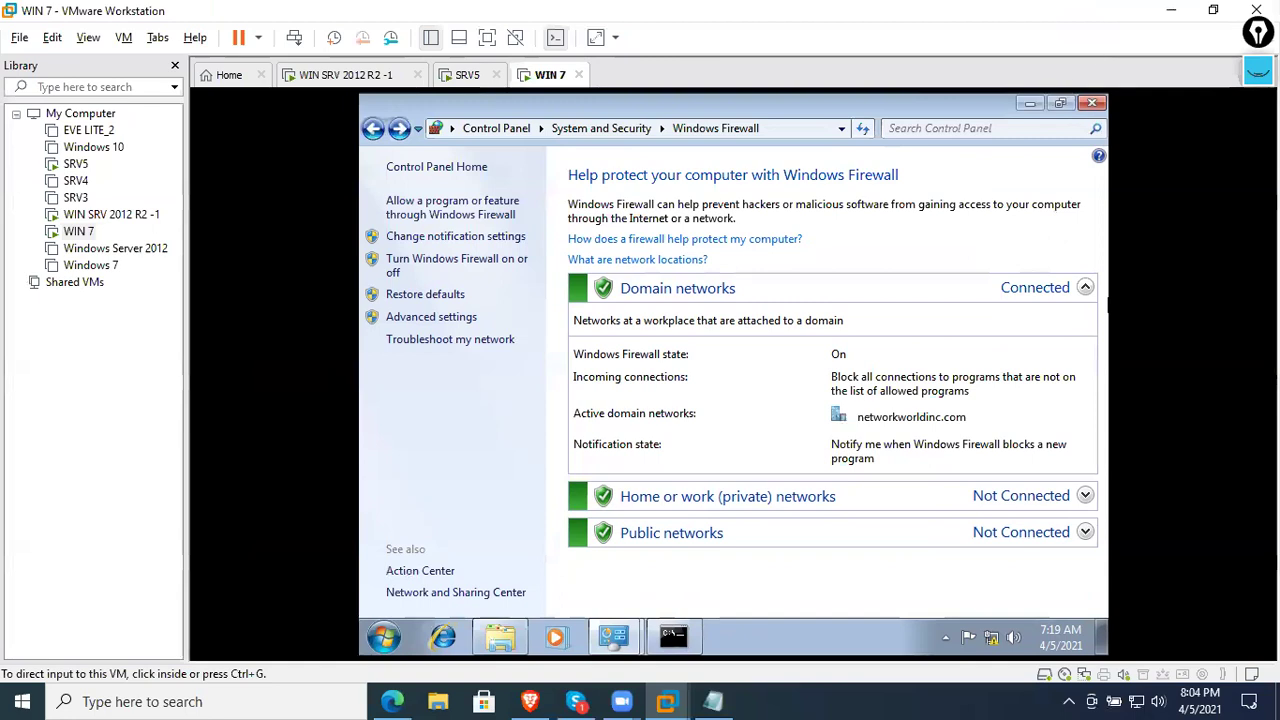